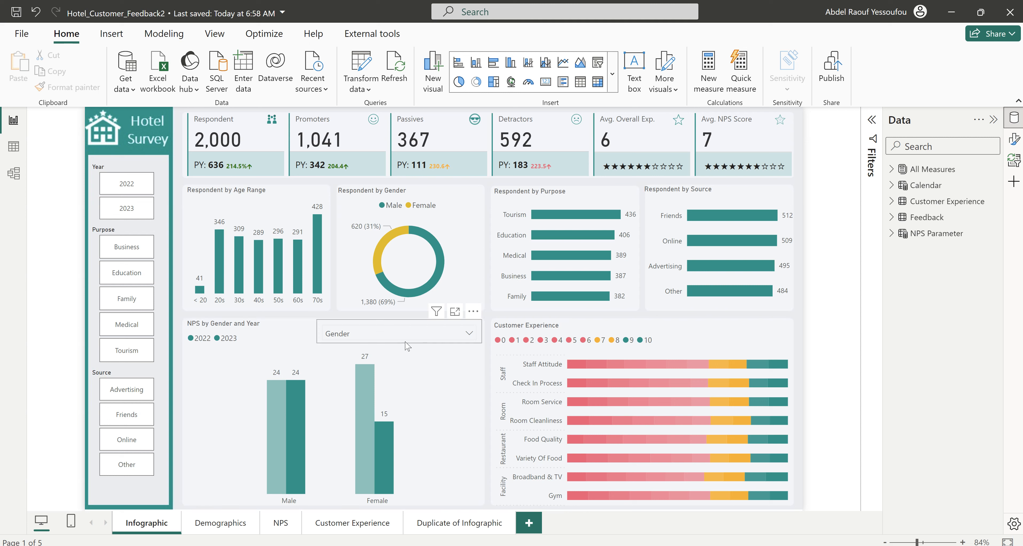
# Switch the NPS by year chart's category from Gender to Purpose on the Infographic page.
pyautogui.click(402, 333)
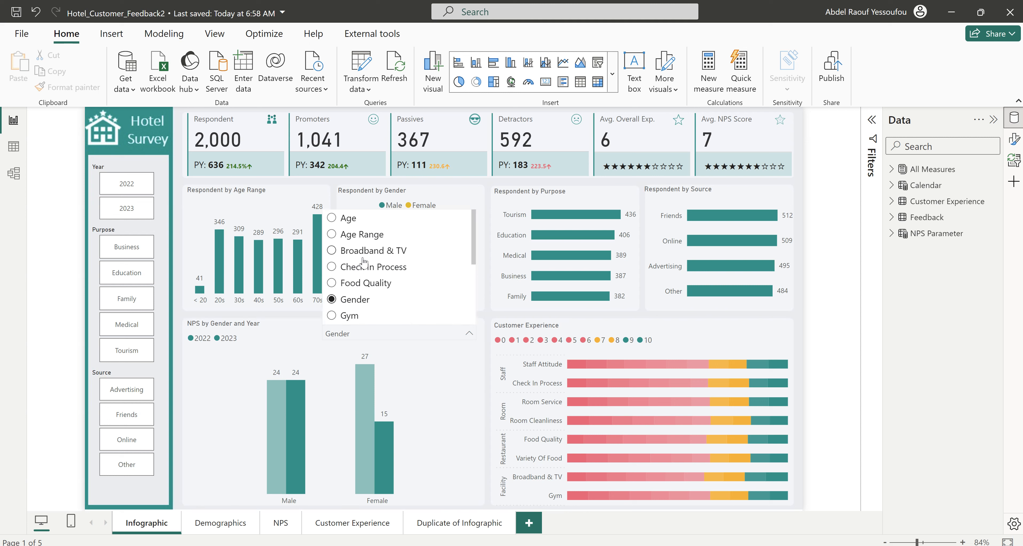
pyautogui.scroll(-3, 378, 282)
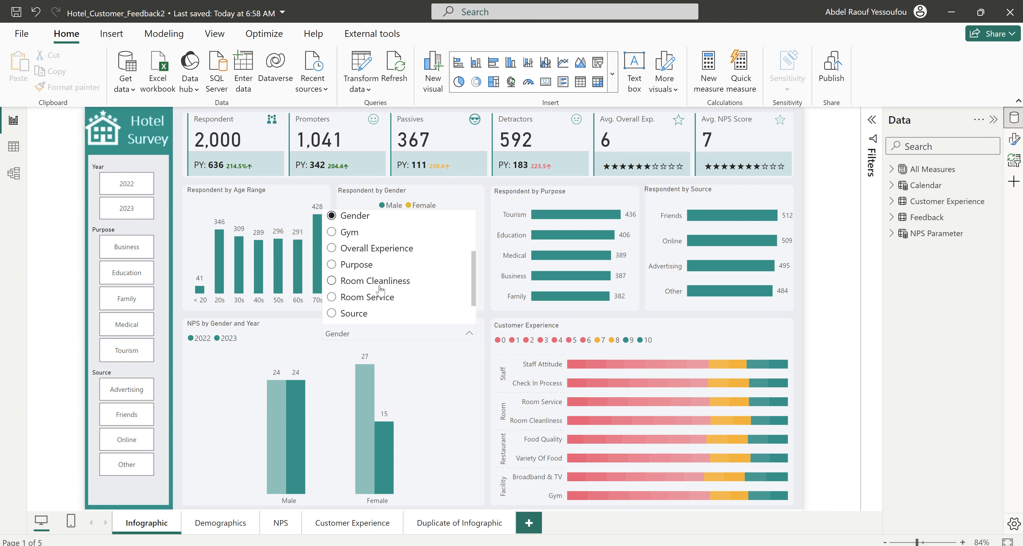
pyautogui.click(356, 265)
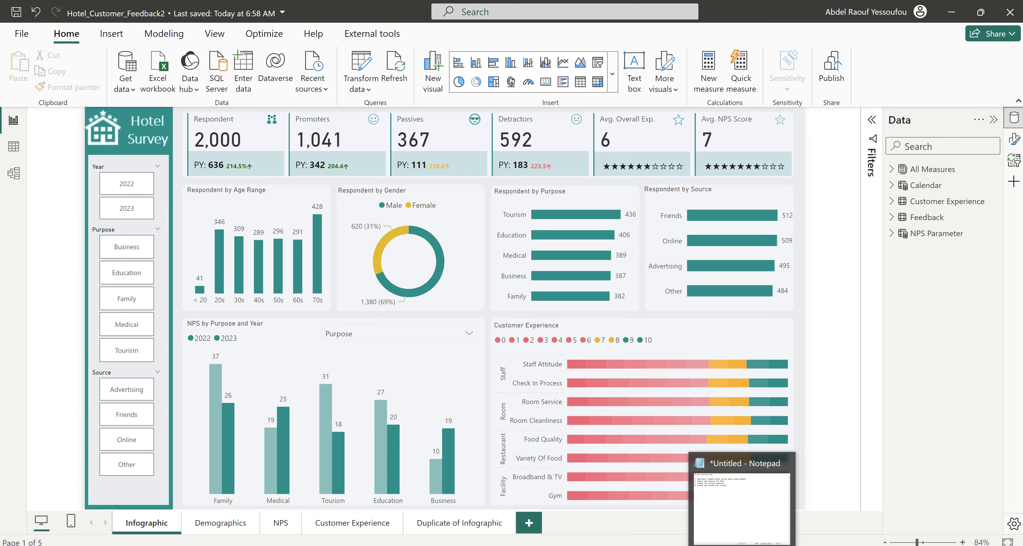
# Switch to Notepad and review the project outline, highlighting the line about generating sample hotel survey data using ChatGPT.
pyautogui.click(742, 545)
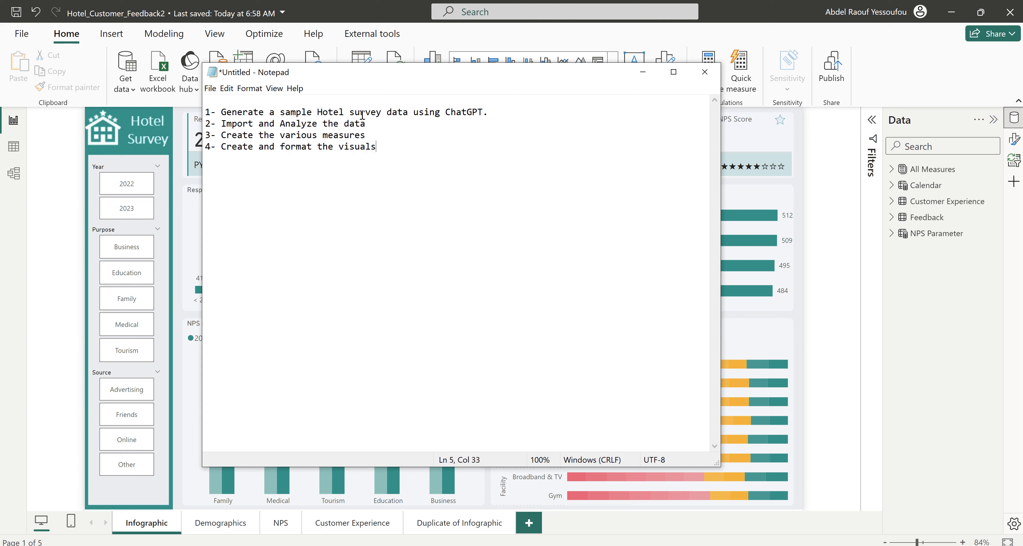
pyautogui.moveTo(501, 112); pyautogui.dragTo(205, 111)
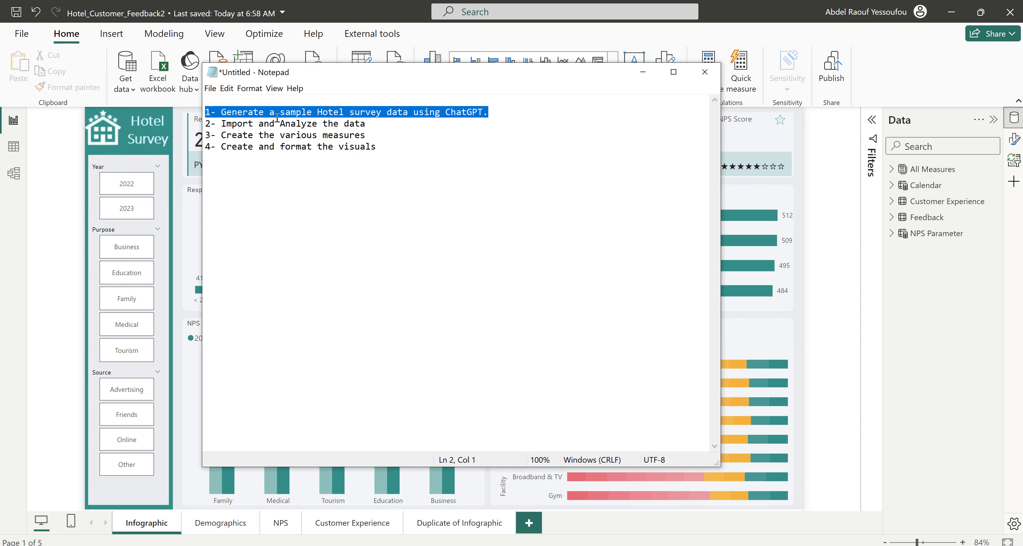
pyautogui.click(499, 112)
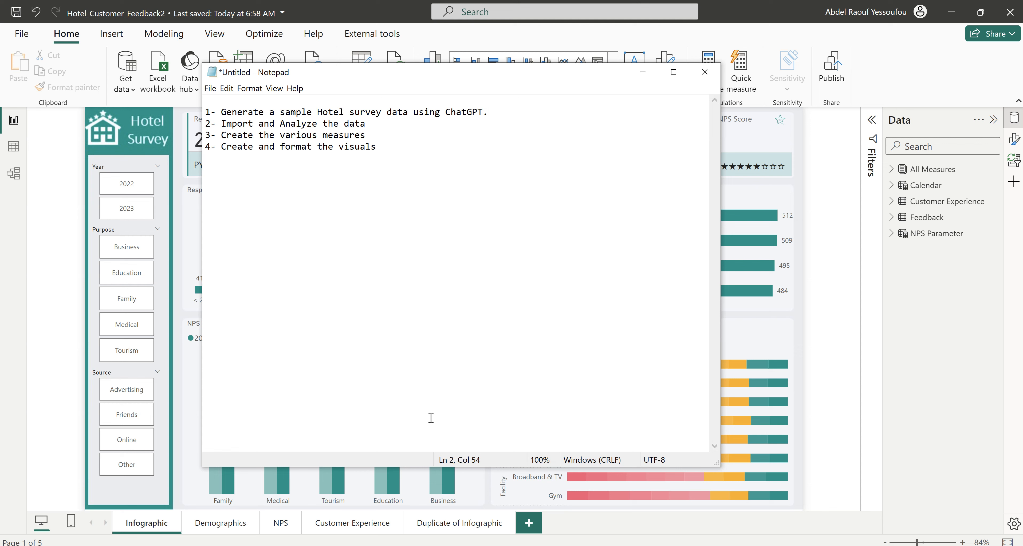
# Switch to ChatGPT, paste the prompt listing the survey table columns with 0 to 10 ratings and 2022 and 2023 response dates, and check it.
pyautogui.click(460, 545)
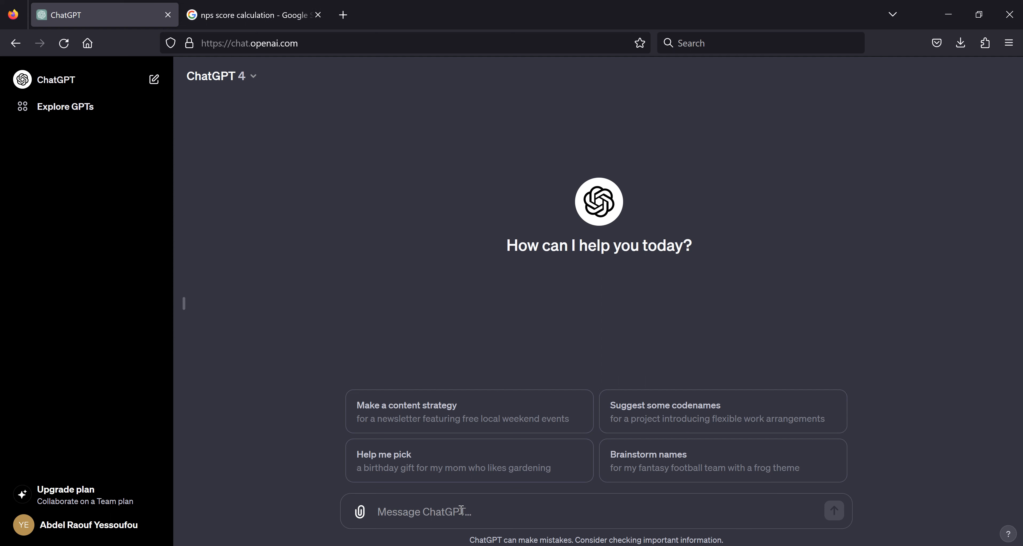
pyautogui.moveTo(411, 545)
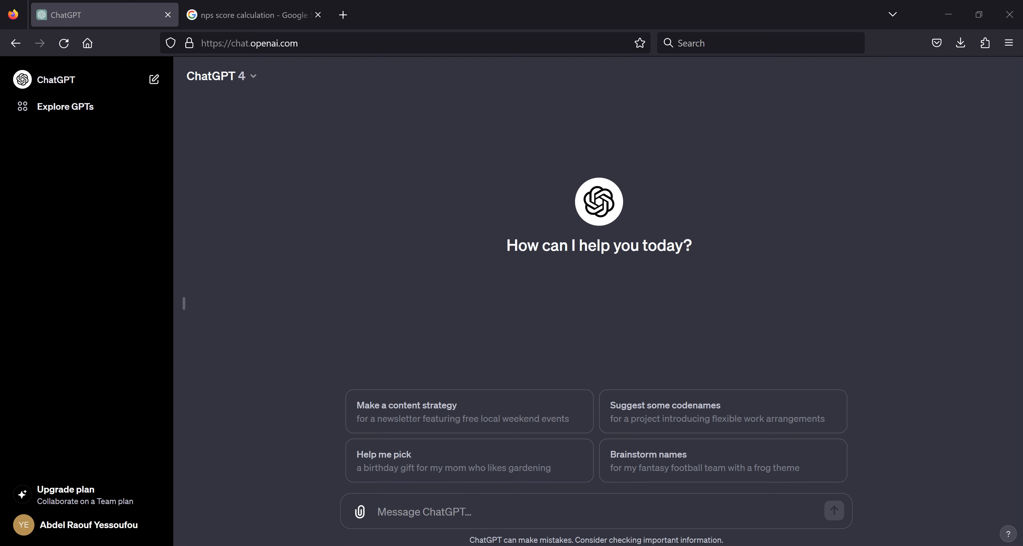
pyautogui.click(444, 514)
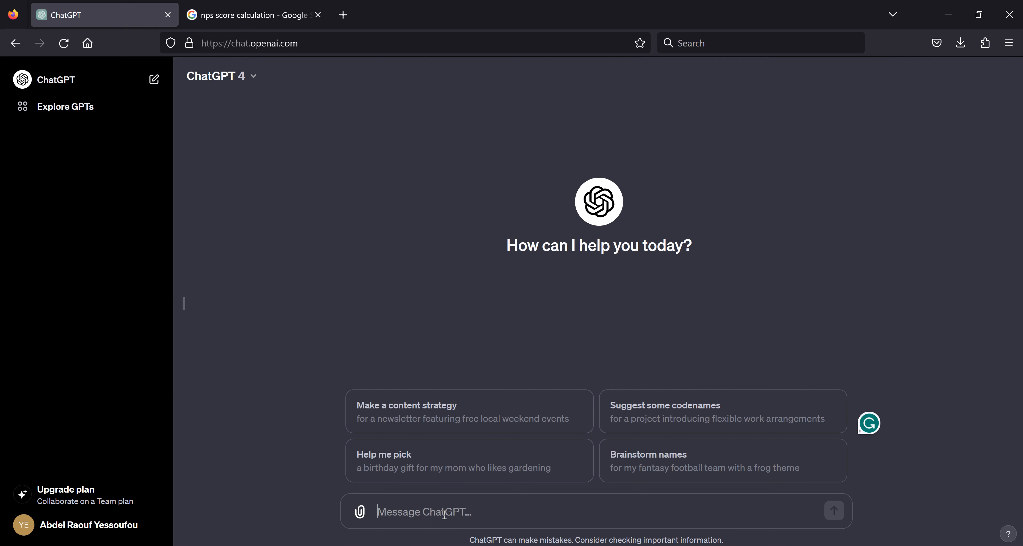
pyautogui.hotkey('ctrl', 'v')
pyautogui.scroll(5, 587, 508)
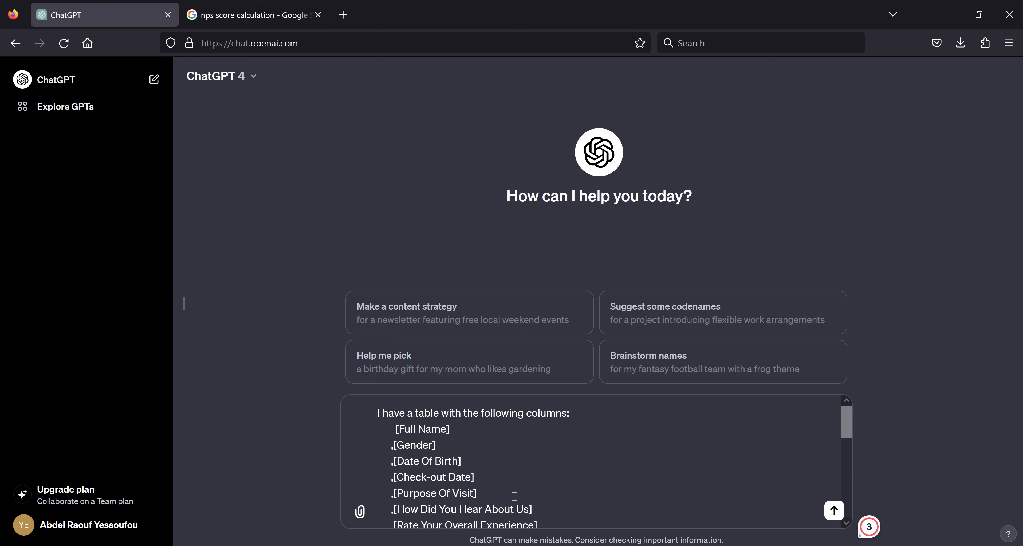
pyautogui.scroll(-2, 515, 495)
pyautogui.scroll(2, 516, 496)
pyautogui.scroll(-2, 515, 496)
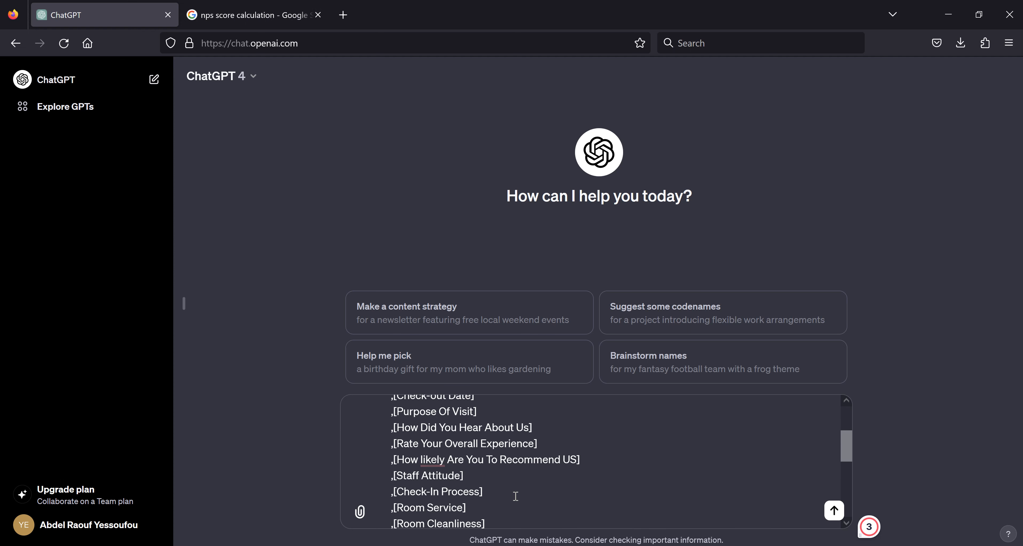
pyautogui.scroll(-3, 498, 487)
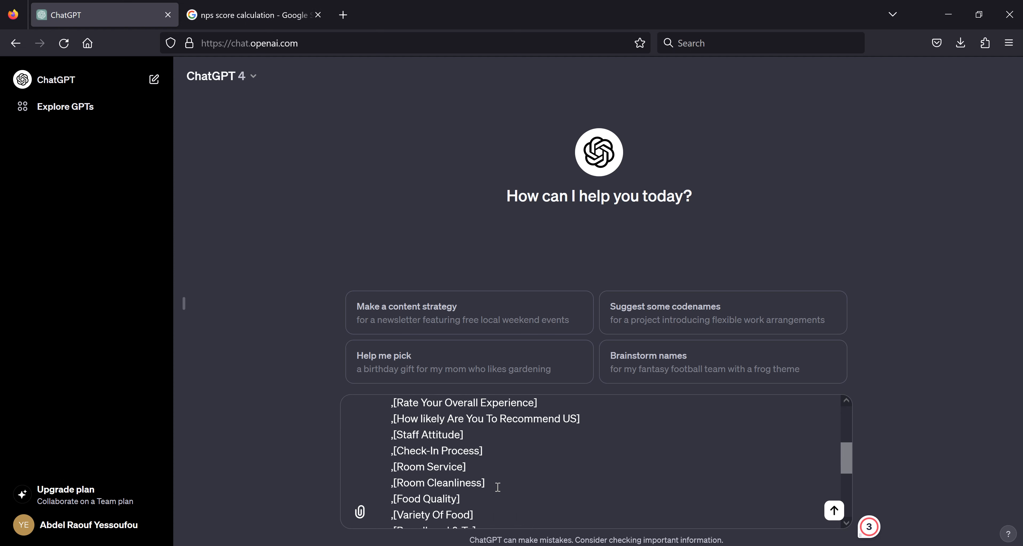
pyautogui.scroll(-3, 497, 487)
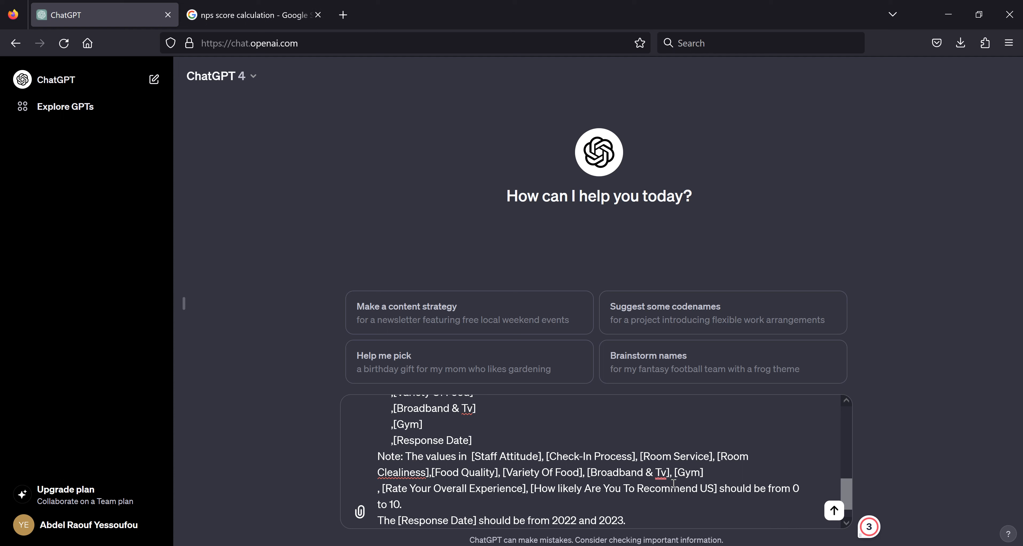
# Add "Can you generate a sample csv file with 2000 rows of data?" to the prompt and submit it.
pyautogui.write('Can you generate a sample csv file with 2000 rows of data?')
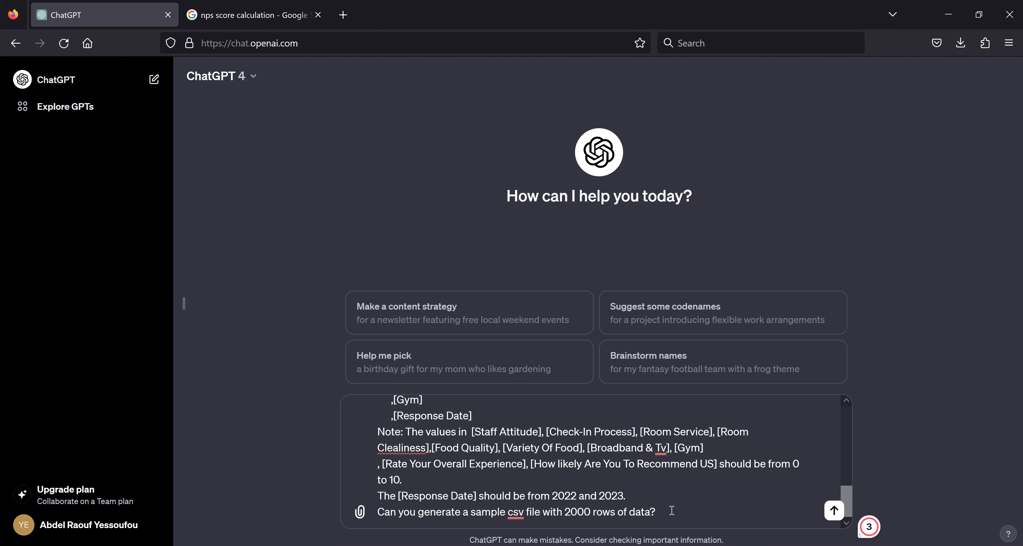
pyautogui.press('Return')
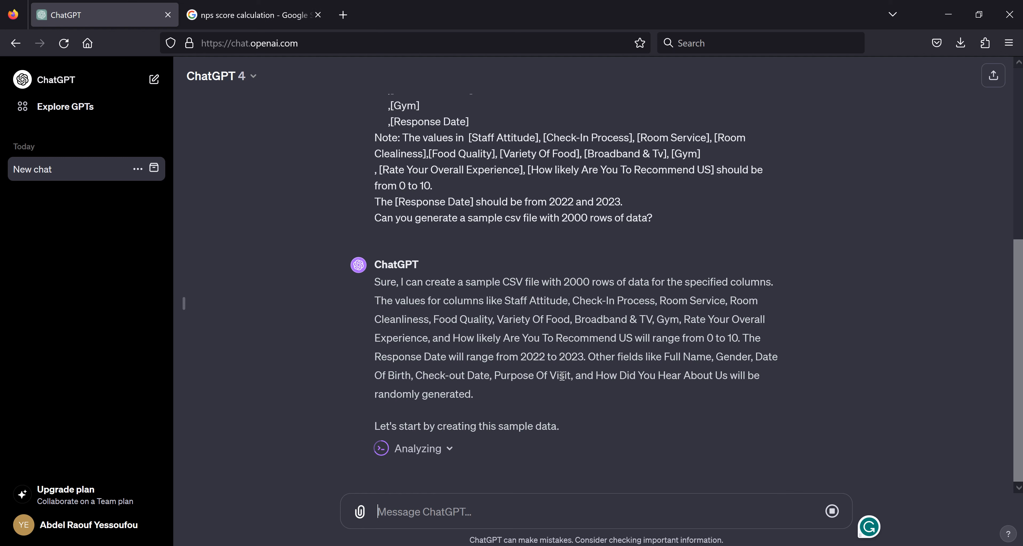
pyautogui.scroll(4, 571, 338)
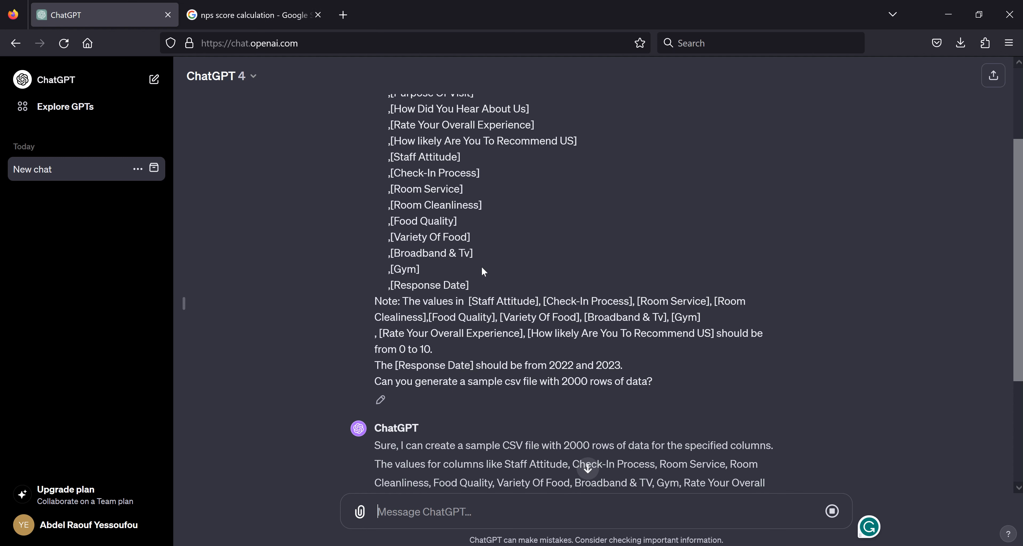
pyautogui.scroll(-4, 517, 439)
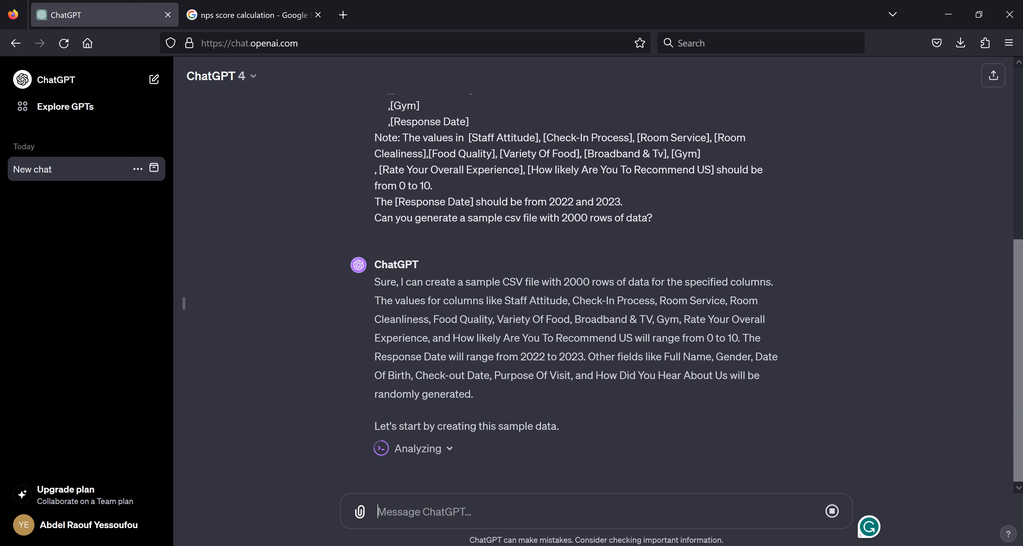
# Switch to the blank untitled Power BI report and look over the Hotel_Customer_Feedback.xlsx data in Excel before returning to the report.
pyautogui.moveTo(675, 544)
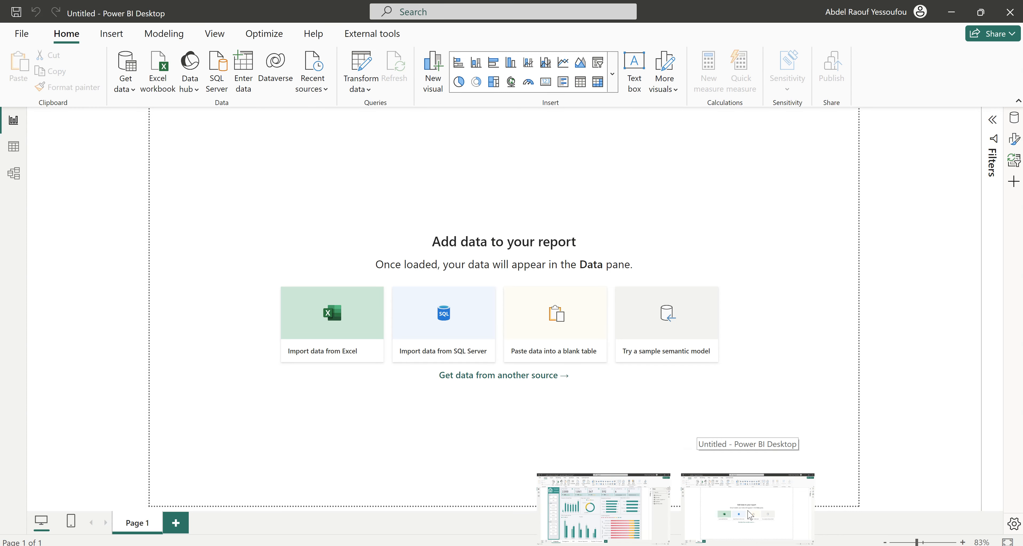
pyautogui.click(750, 515)
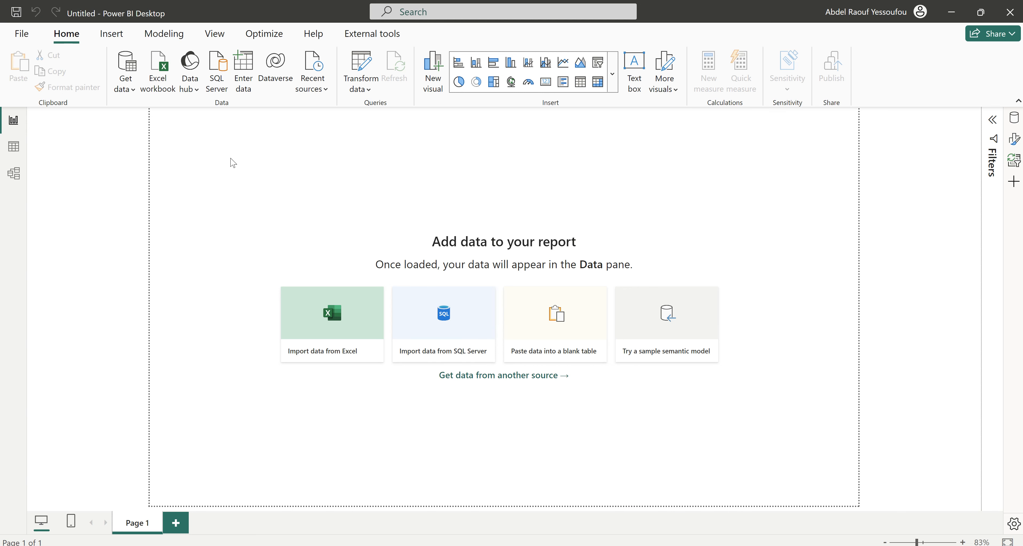
pyautogui.moveTo(643, 545)
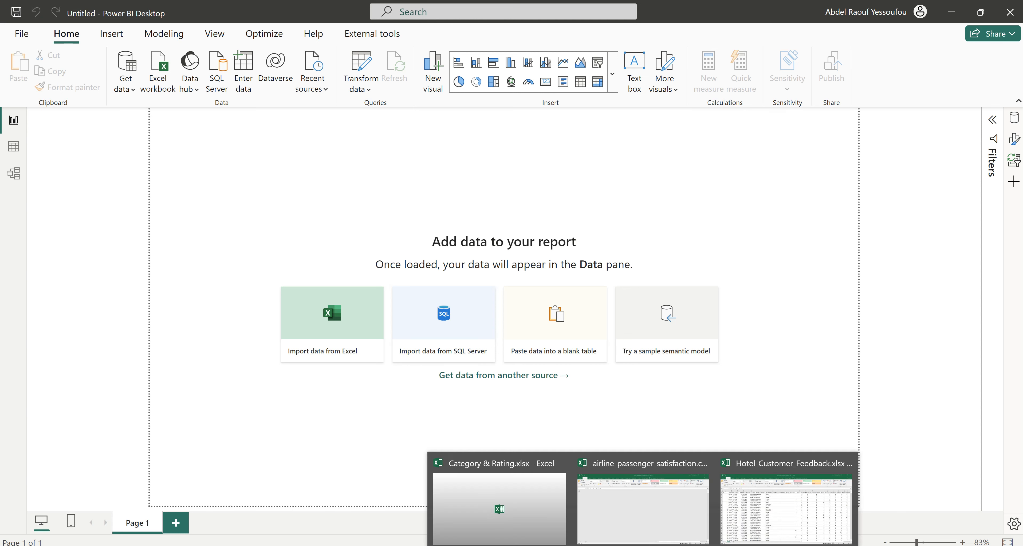
pyautogui.click(785, 516)
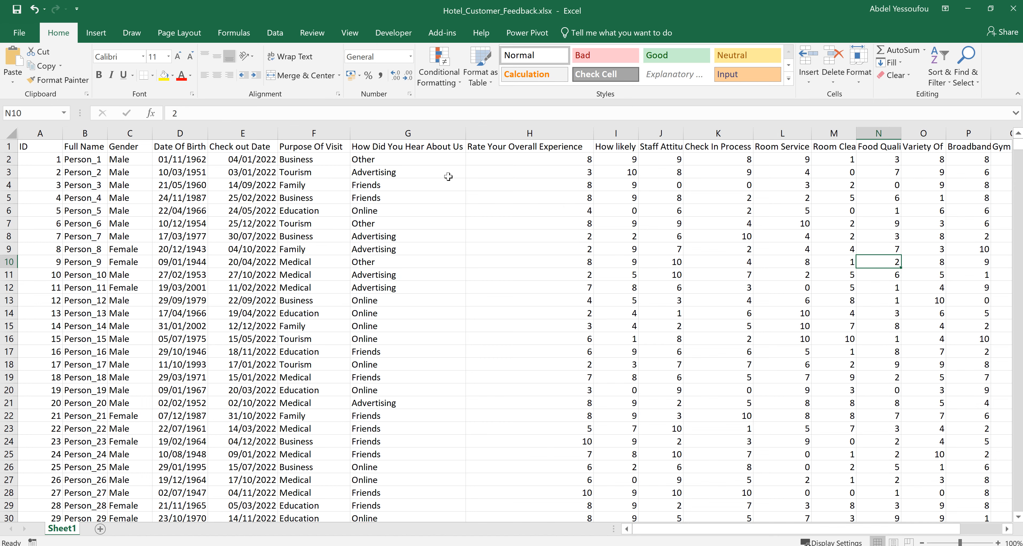
pyautogui.click(968, 9)
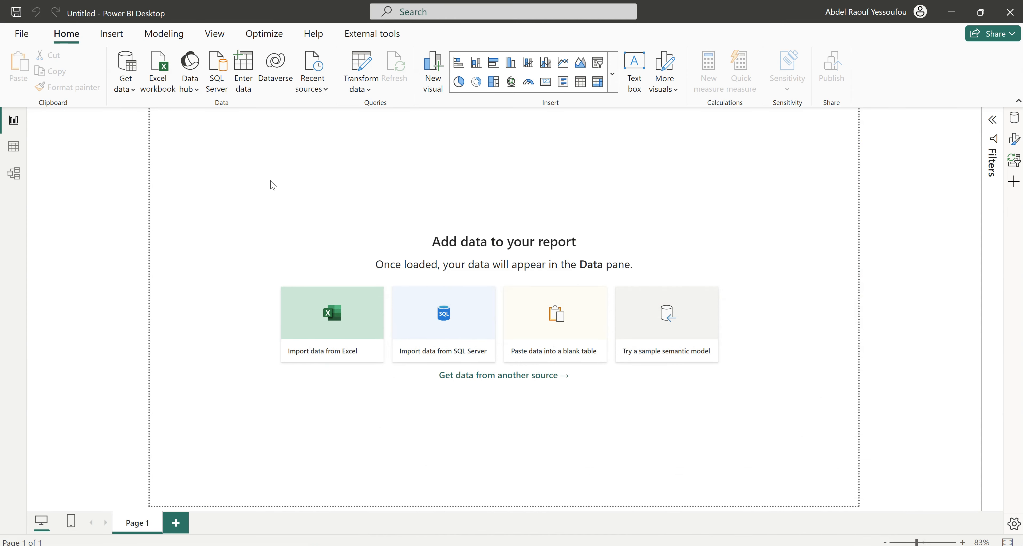
# Load Sheet1 of Hotel_Customer_Feedback.xlsx from the HOTEL CUSTOMER FEEDBACK folder into Power Query Editor for transformation and refresh the preview.
pyautogui.click(325, 322)
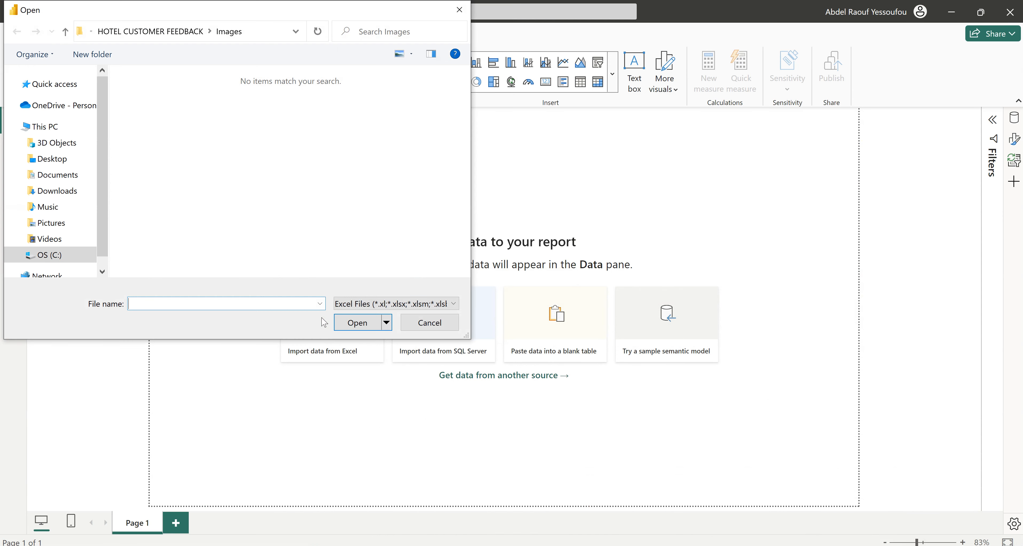
pyautogui.click(176, 35)
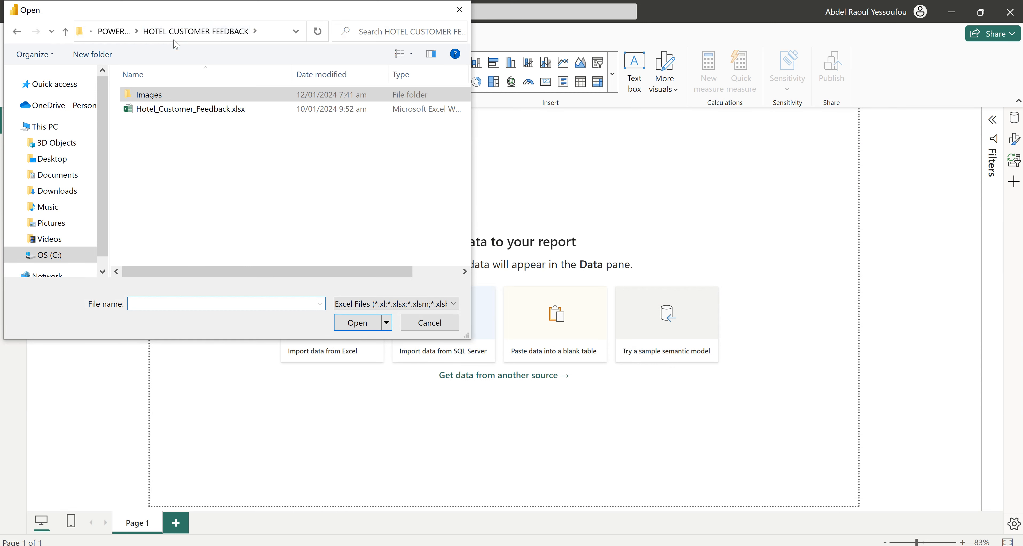
pyautogui.click(193, 112)
pyautogui.click(356, 322)
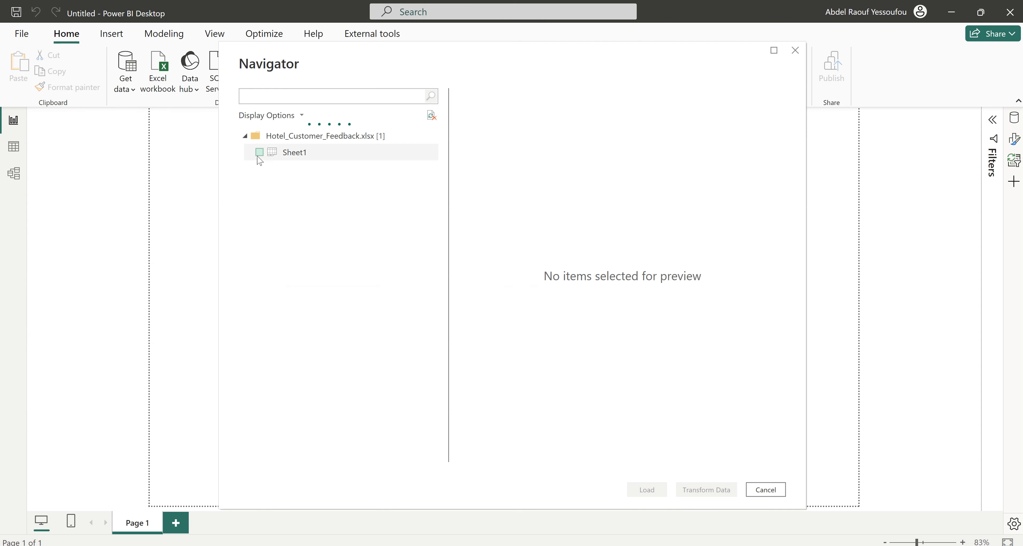
pyautogui.click(260, 155)
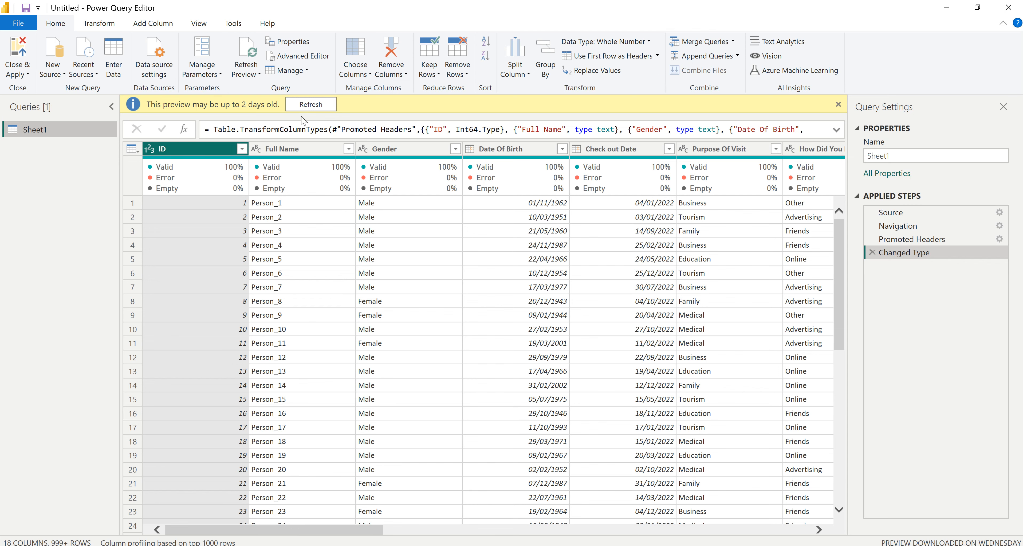
pyautogui.click(314, 109)
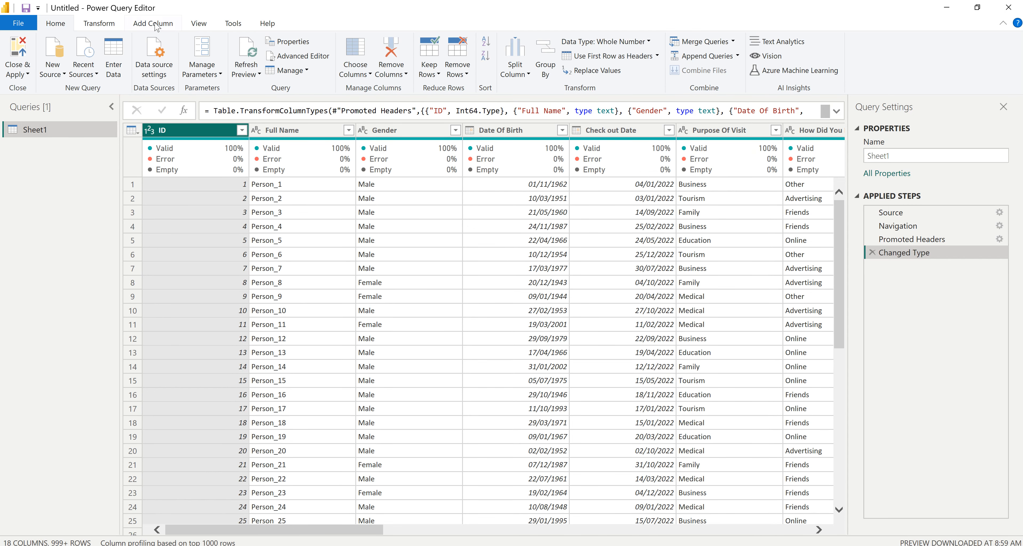
pyautogui.click(155, 25)
pyautogui.click(191, 56)
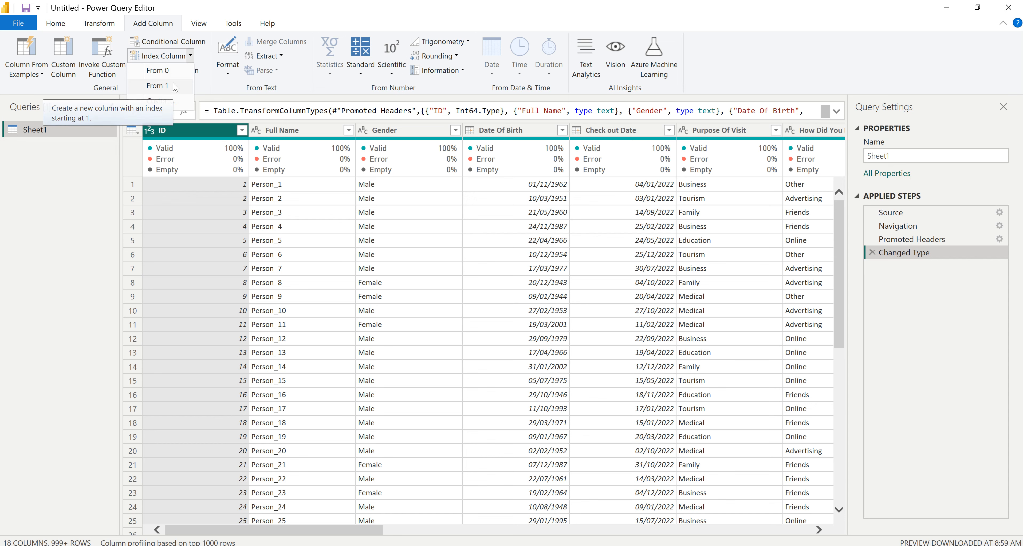
pyautogui.click(366, 533)
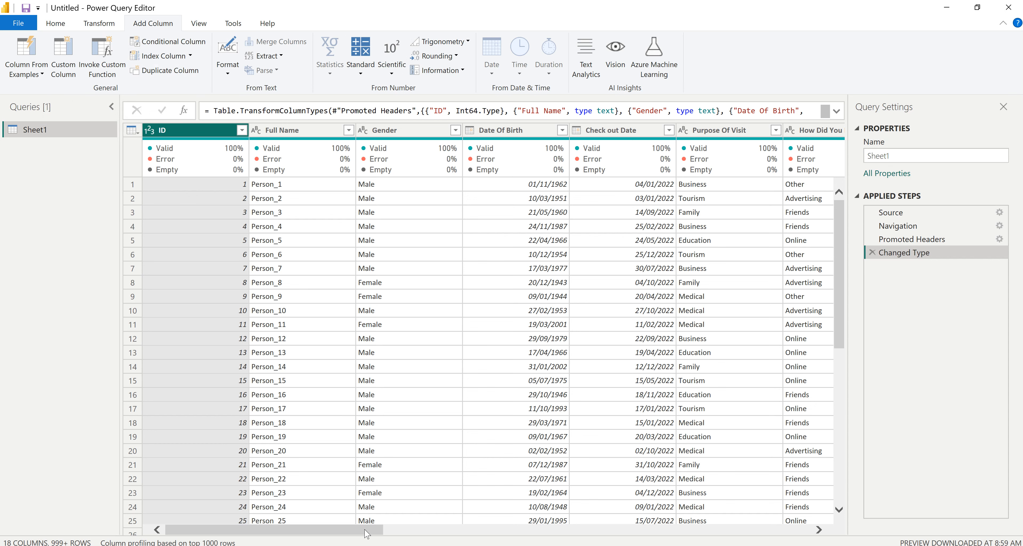
pyautogui.moveTo(366, 531); pyautogui.dragTo(333, 530)
# Rename the Sheet1 query as Feedback.
pyautogui.moveTo(913, 157); pyautogui.dragTo(858, 163)
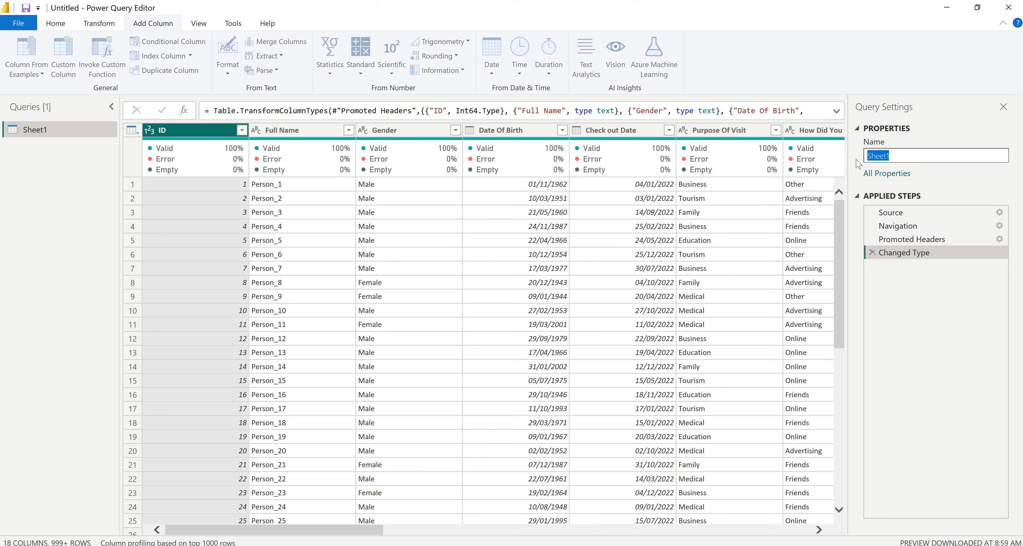
pyautogui.write('Feedback')
pyautogui.press('Return')
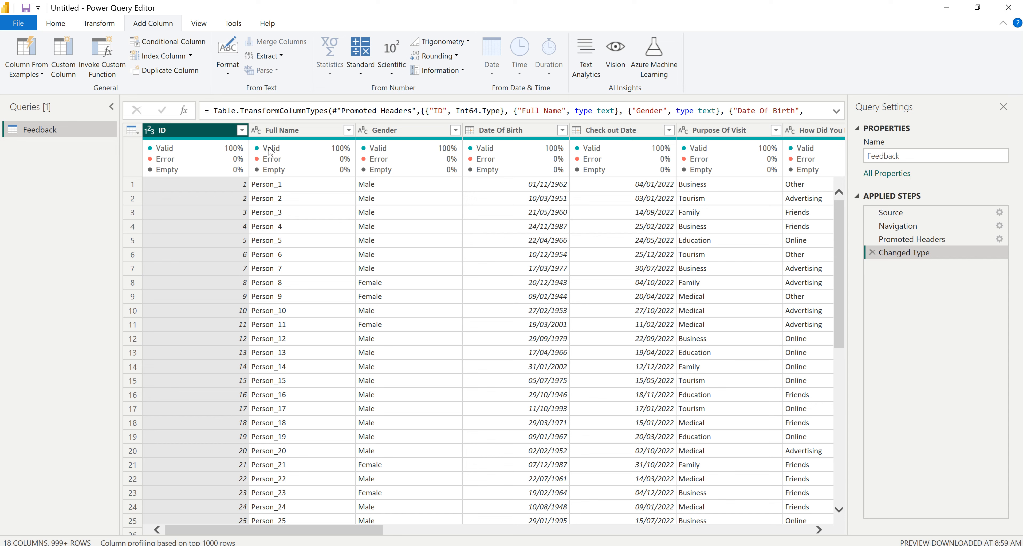
# Check the leading columns of the Feedback query and rename the Purpose Of Visit column as Purpose.
pyautogui.click(302, 131)
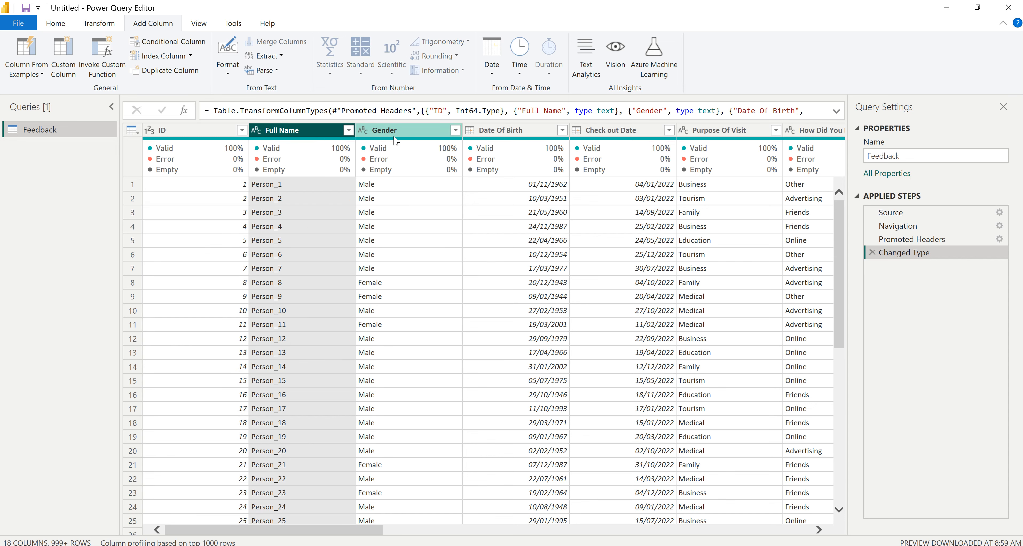
pyautogui.click(403, 132)
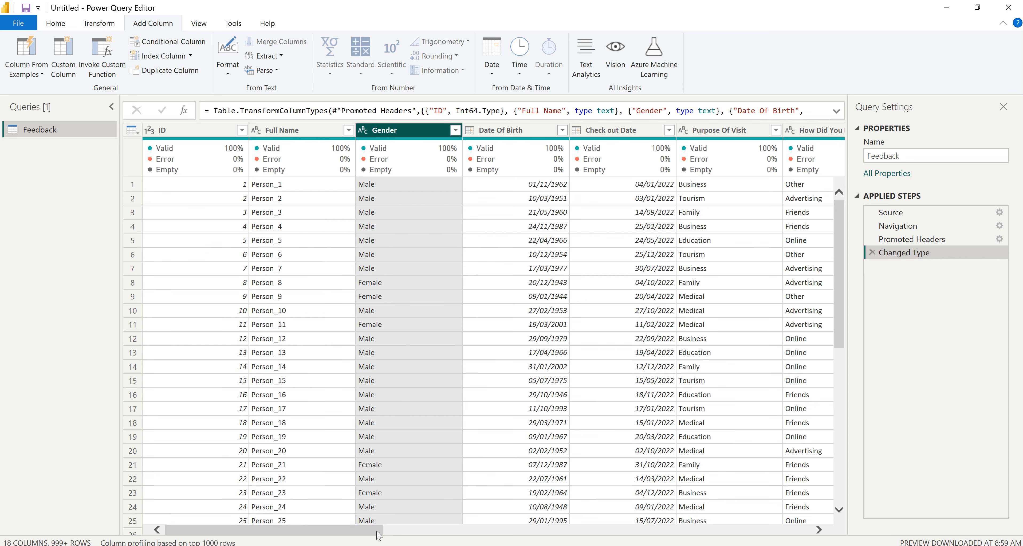
pyautogui.hscroll(5, 371, 534)
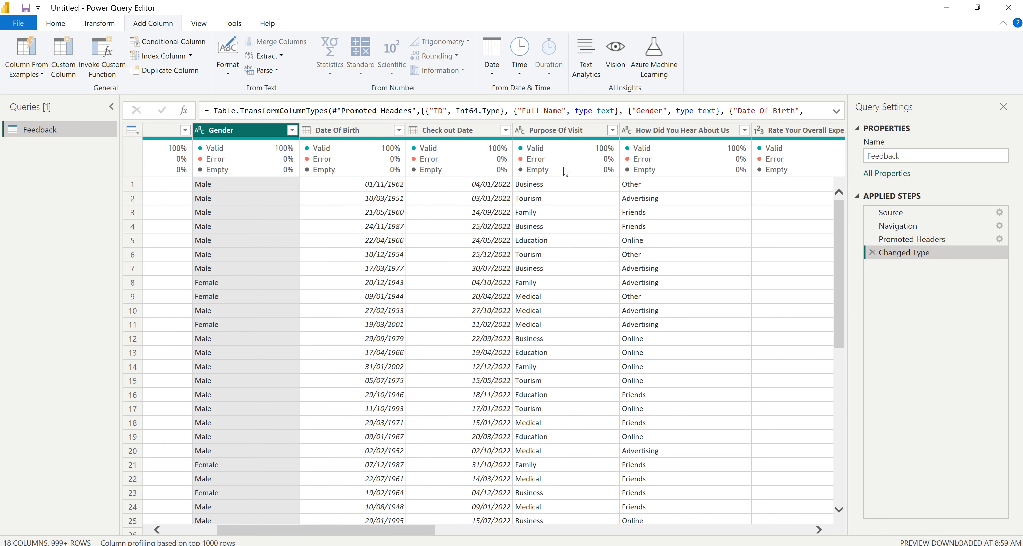
pyautogui.moveTo(413, 534); pyautogui.dragTo(471, 533)
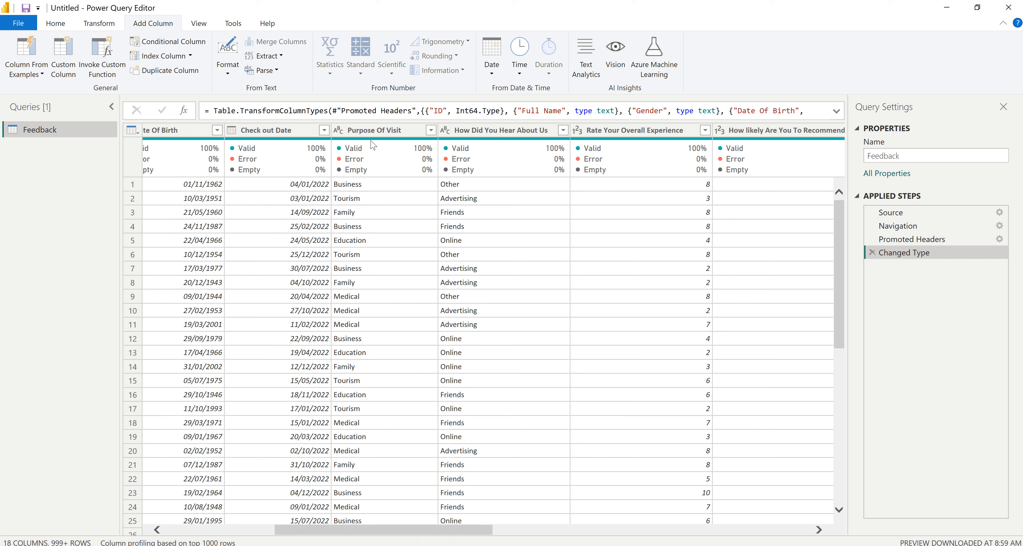
pyautogui.doubleClick(385, 131)
pyautogui.click(406, 131)
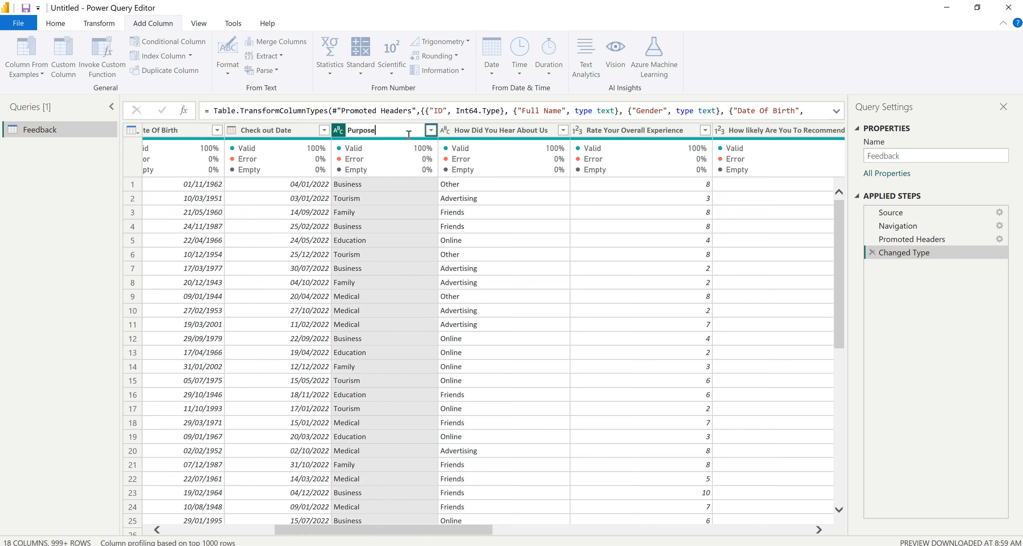
pyautogui.press('Return')
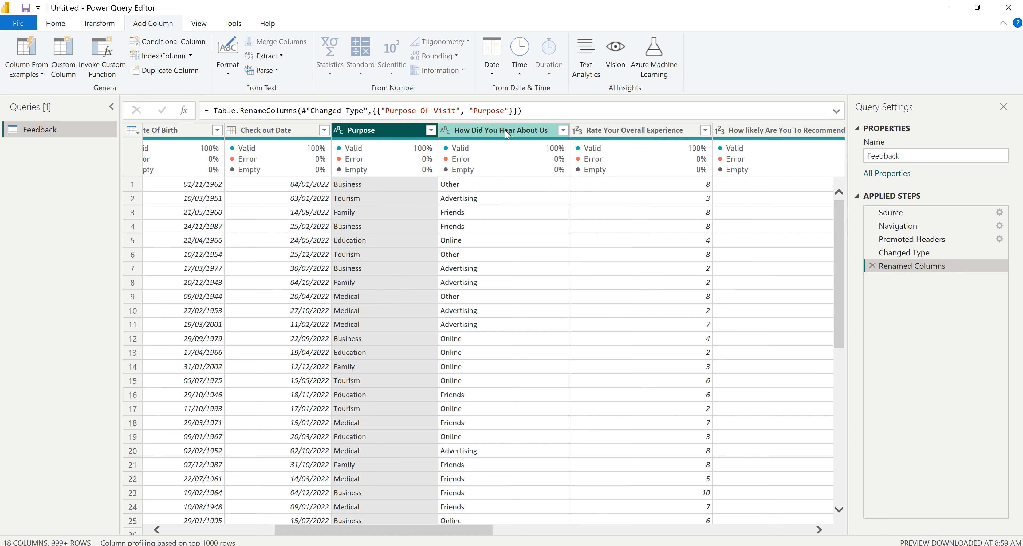
# Rename the How Did You Hear About Us column as Source.
pyautogui.click(508, 131)
pyautogui.doubleClick(480, 130)
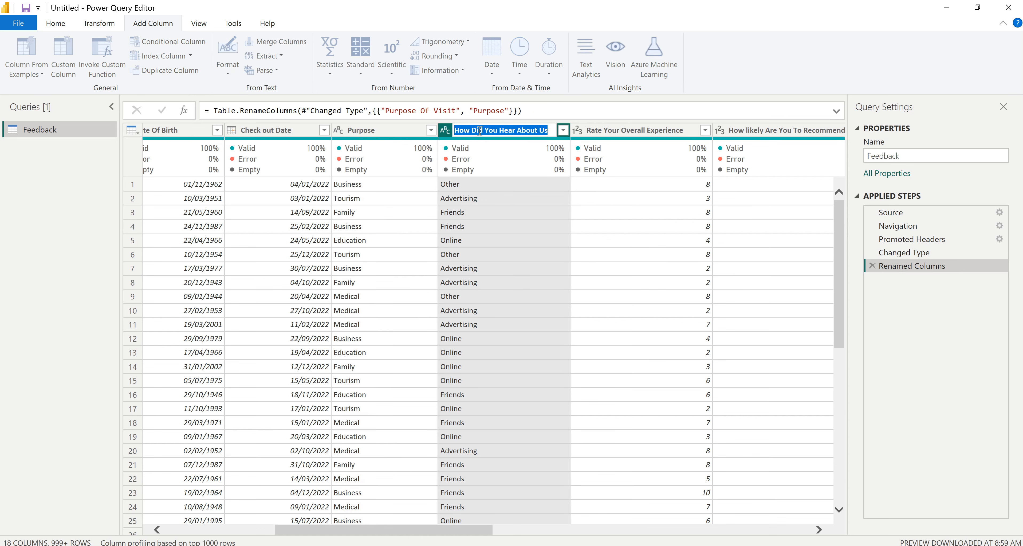
pyautogui.write('So')
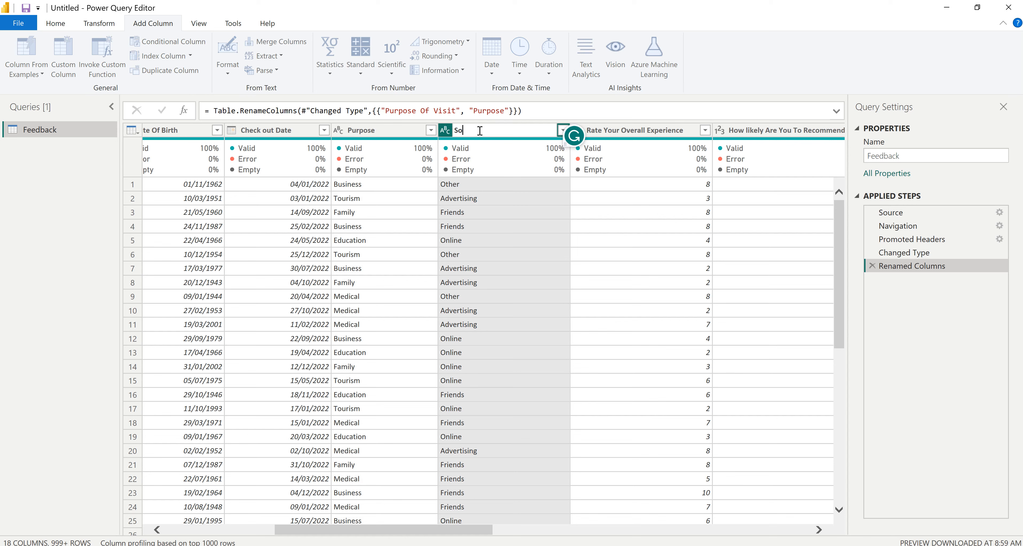
pyautogui.write('urce')
# Shorten the Rate Your Overall Experience column name to Overall Experience.
pyautogui.click(661, 131)
pyautogui.doubleClick(594, 131)
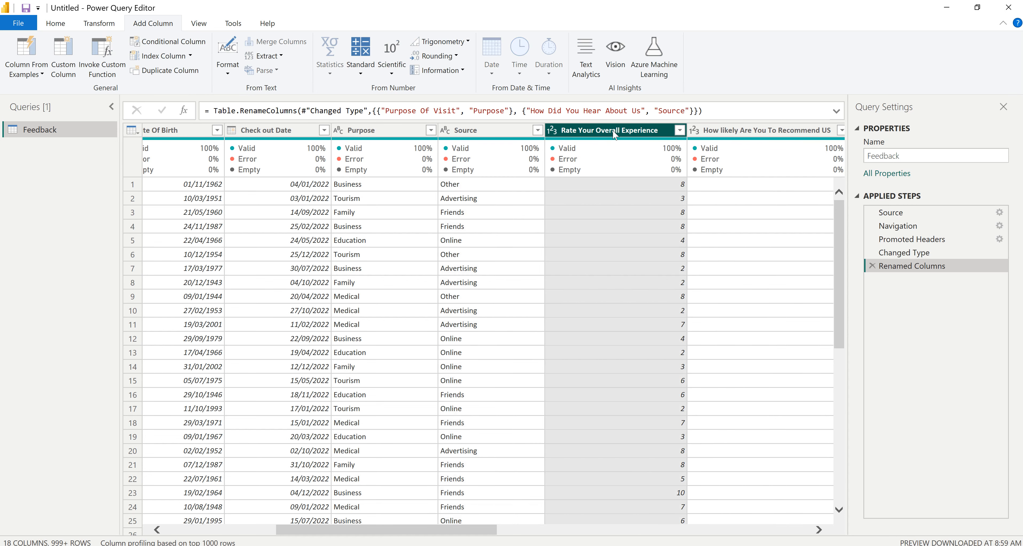
pyautogui.click(596, 131)
pyautogui.press('BackSpace')
pyautogui.press('BackSpace')
pyautogui.press('BackSpace')
pyautogui.press('BackSpace')
pyautogui.press('BackSpace')
pyautogui.press('BackSpace')
pyautogui.press('BackSpace')
pyautogui.press('BackSpace')
pyautogui.press('BackSpace')
pyautogui.press('BackSpace')
pyautogui.press('Return')
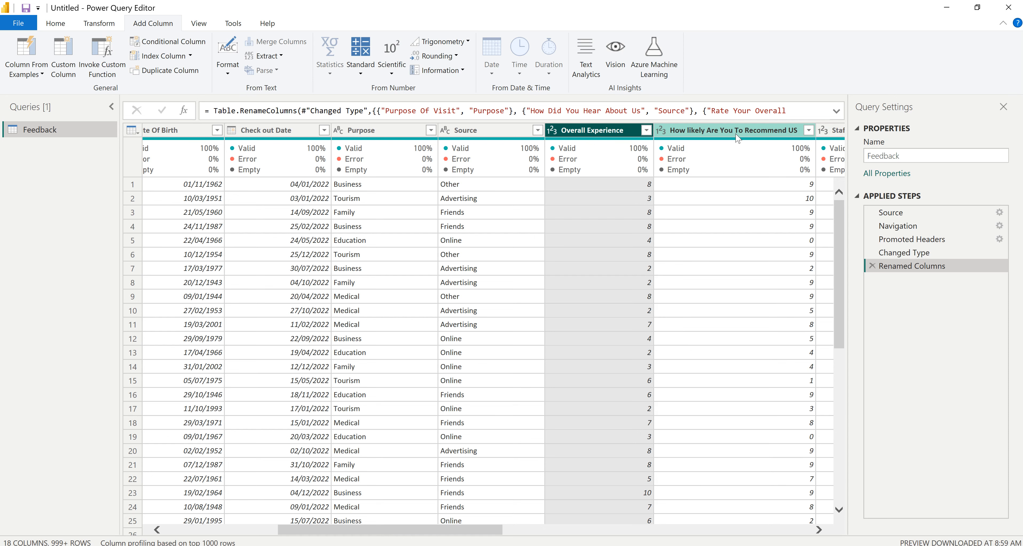
# Rename the How likely Are You To Recommend US column as NPS Score.
pyautogui.doubleClick(720, 133)
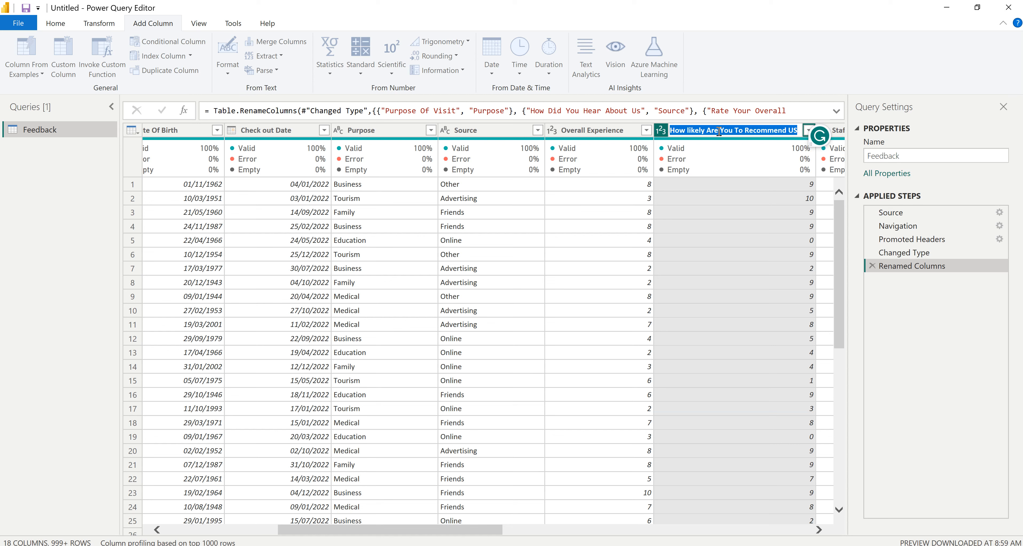
pyautogui.write('N')
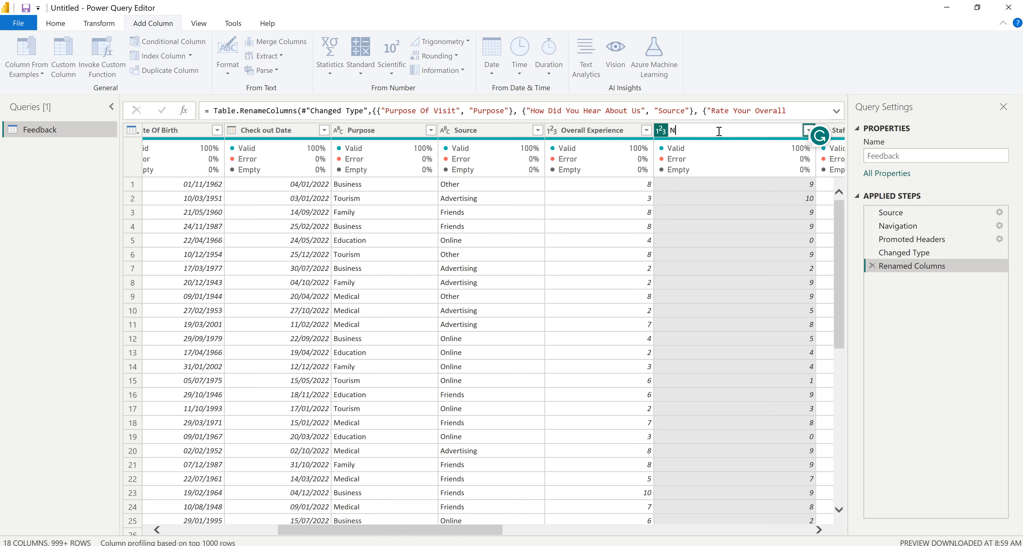
pyautogui.write('PS Score')
pyautogui.press('Return')
# Review the remaining Feedback columns, and apply the query changes to the report while closing Power Query Editor.
pyautogui.moveTo(504, 534); pyautogui.dragTo(804, 543)
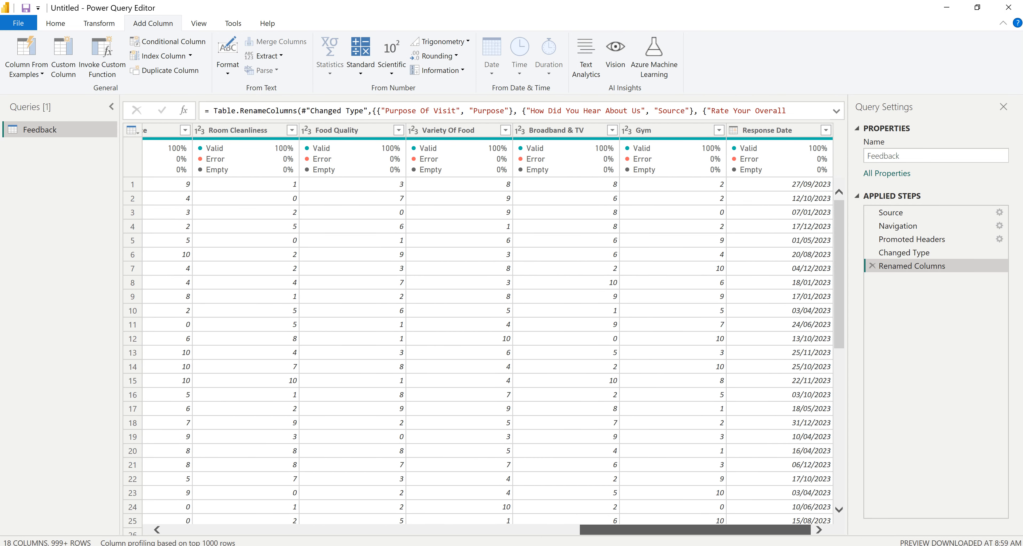
pyautogui.moveTo(723, 532); pyautogui.dragTo(307, 536)
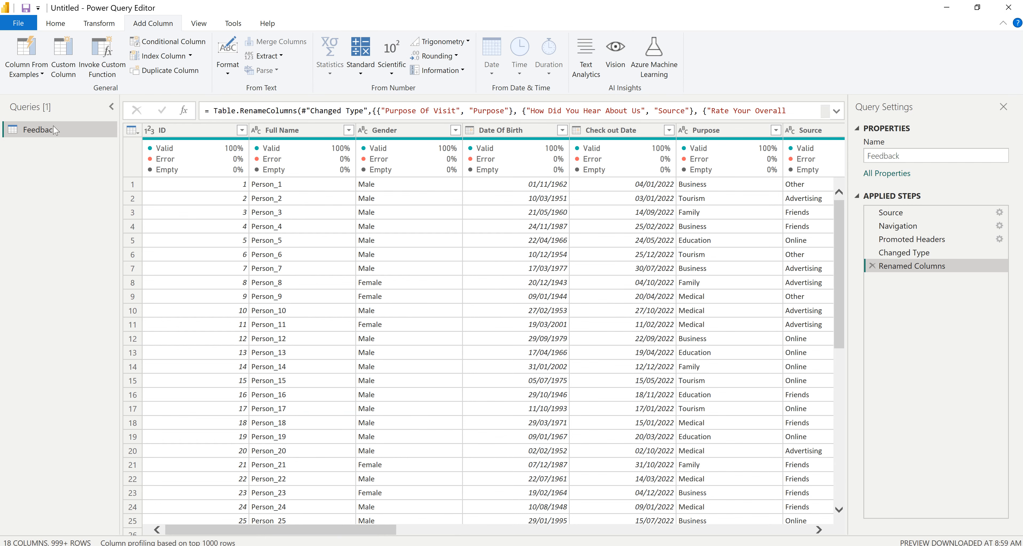
pyautogui.click(55, 25)
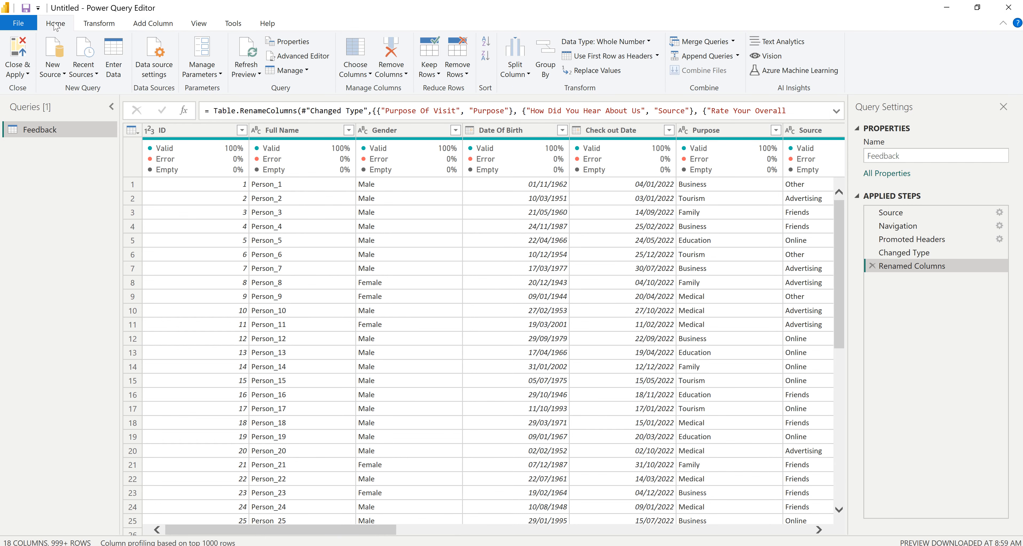
pyautogui.click(20, 51)
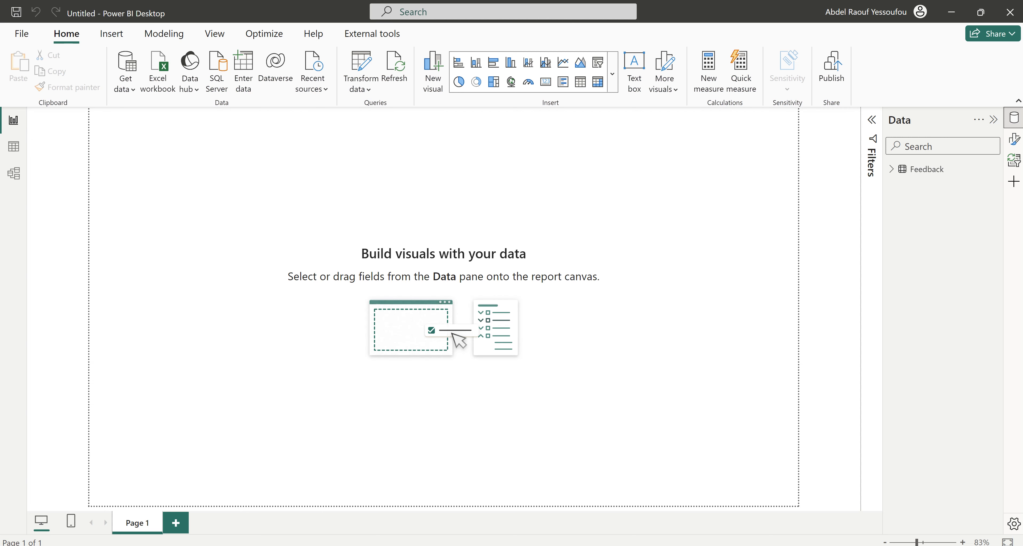
# Look over the finished Hotel_Customer_Feedback2 report, return to the untitled report and expand the Feedback table's fields.
pyautogui.click(589, 516)
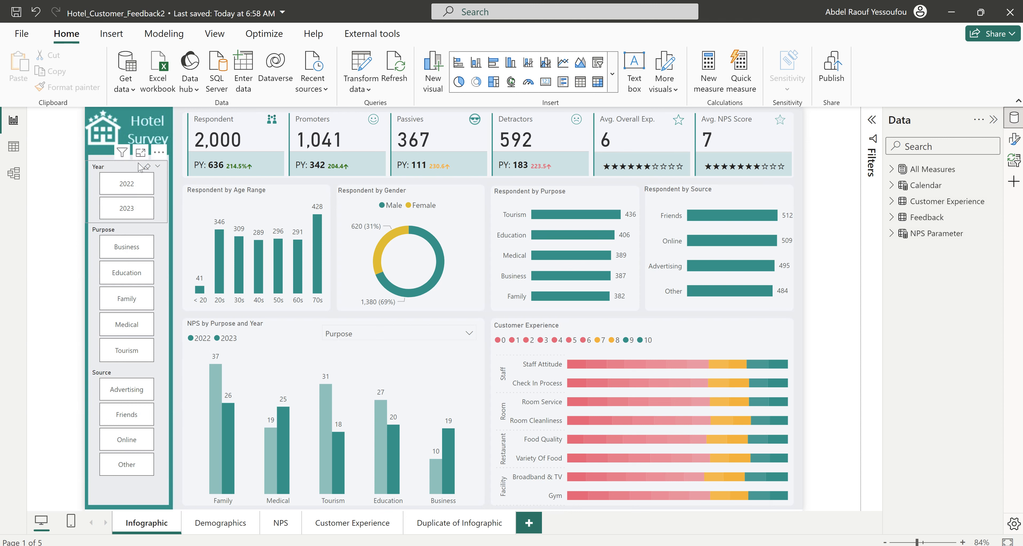
pyautogui.click(954, 14)
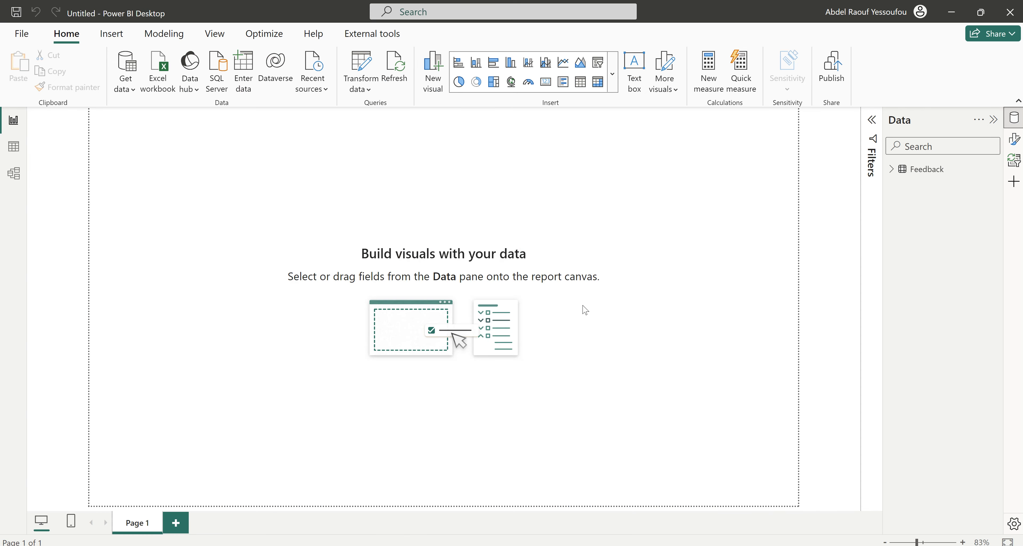
pyautogui.click(891, 169)
pyautogui.click(897, 171)
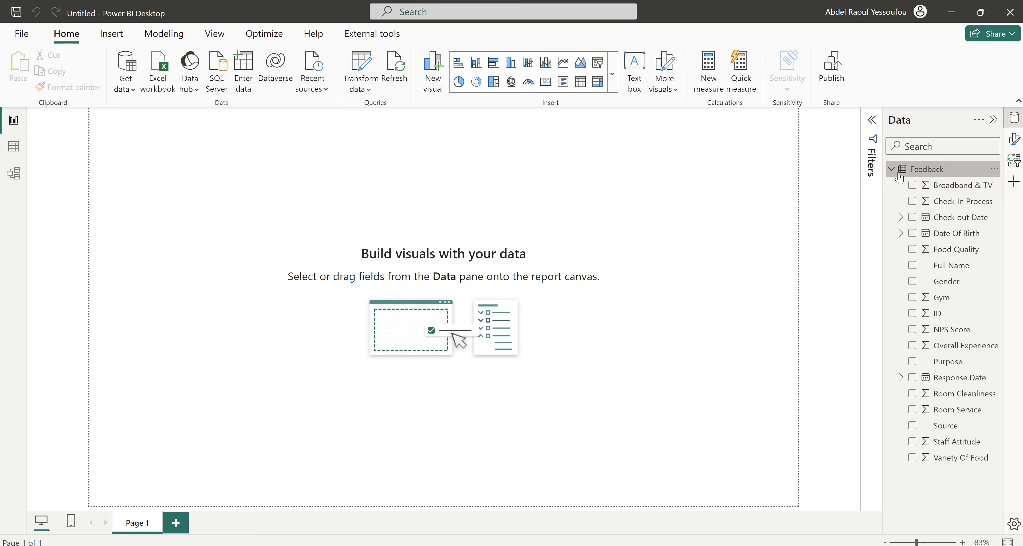
# In Table view, create a calculated table with Calendar = CALENDAR(MIN(Feedback[Response Date]), MAX(Feedback[Response Date])).
pyautogui.click(12, 148)
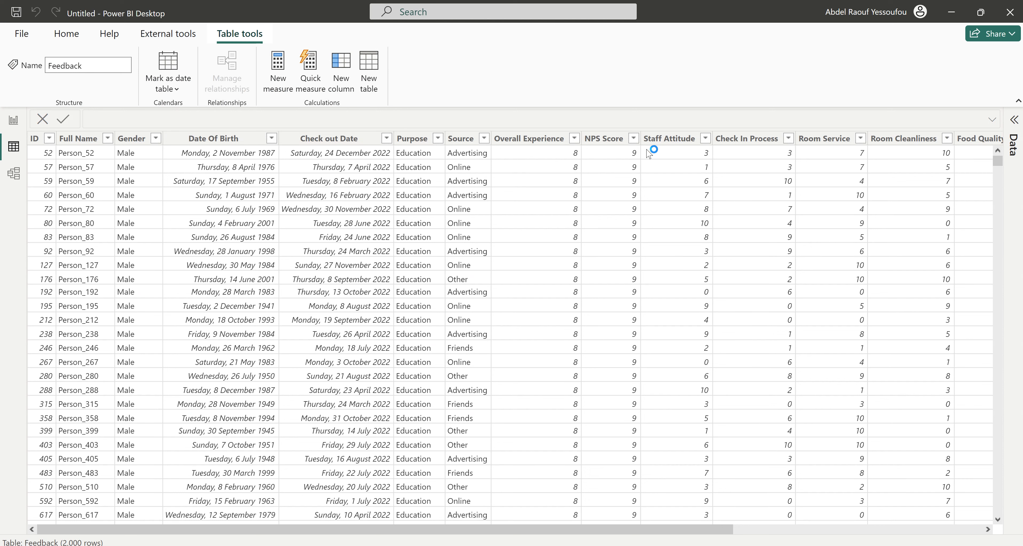
pyautogui.write('Calen')
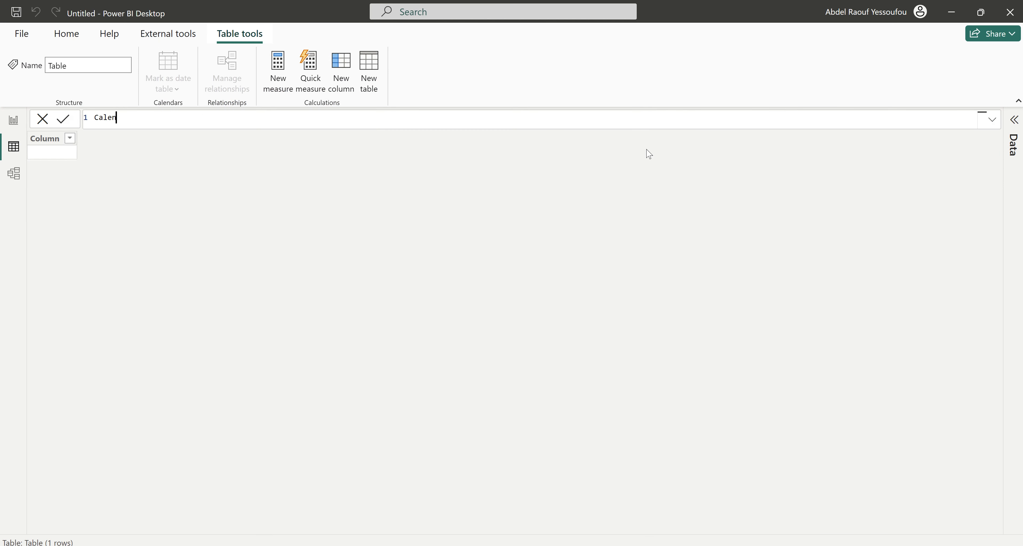
pyautogui.write('dar = CALE')
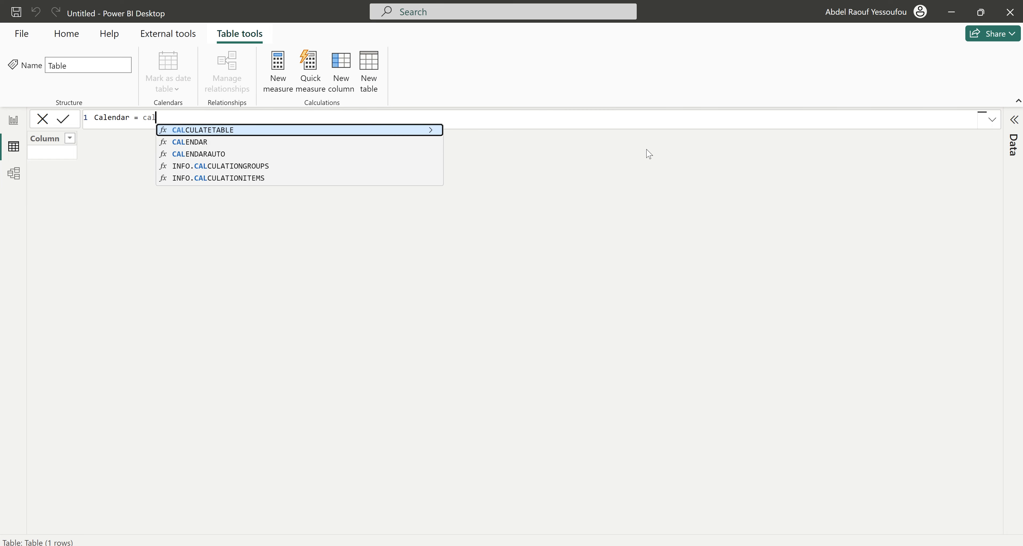
pyautogui.press('Tab')
pyautogui.write('min')
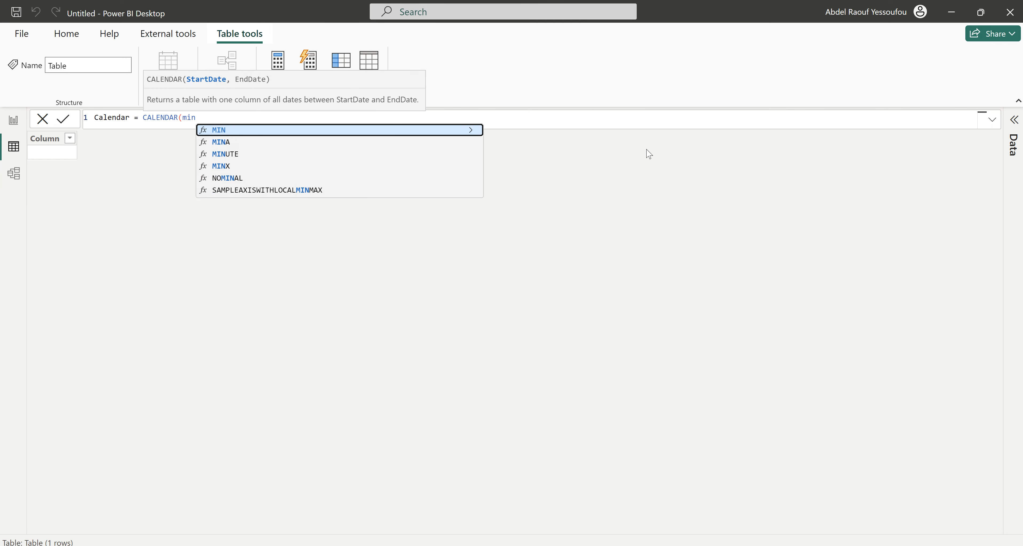
pyautogui.press('Tab')
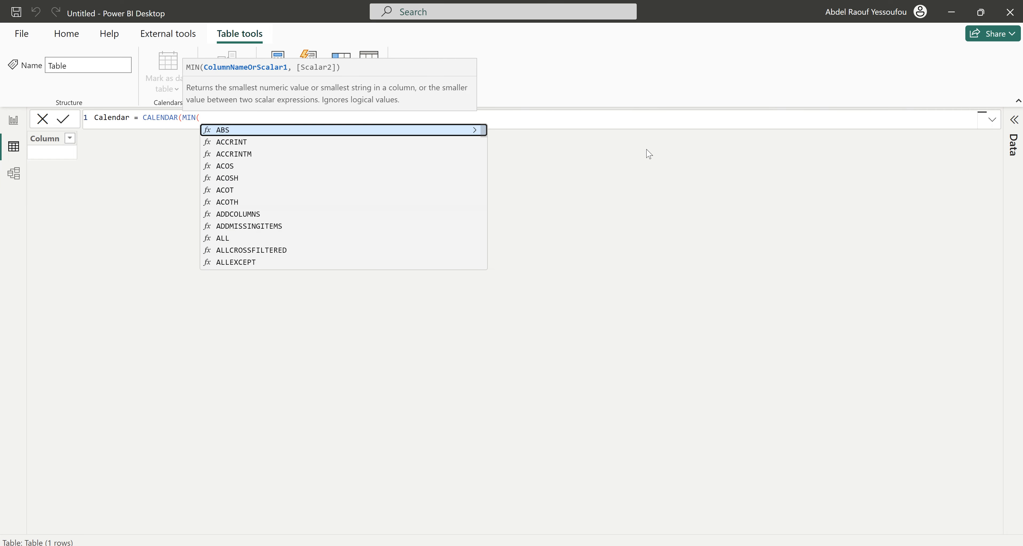
pyautogui.write('res')
pyautogui.press('Tab')
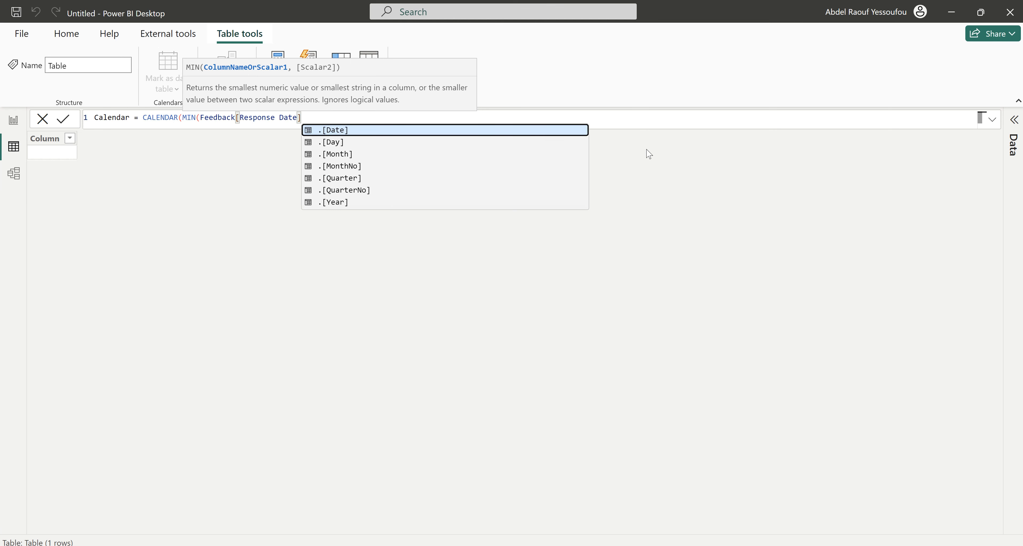
pyautogui.write('), max')
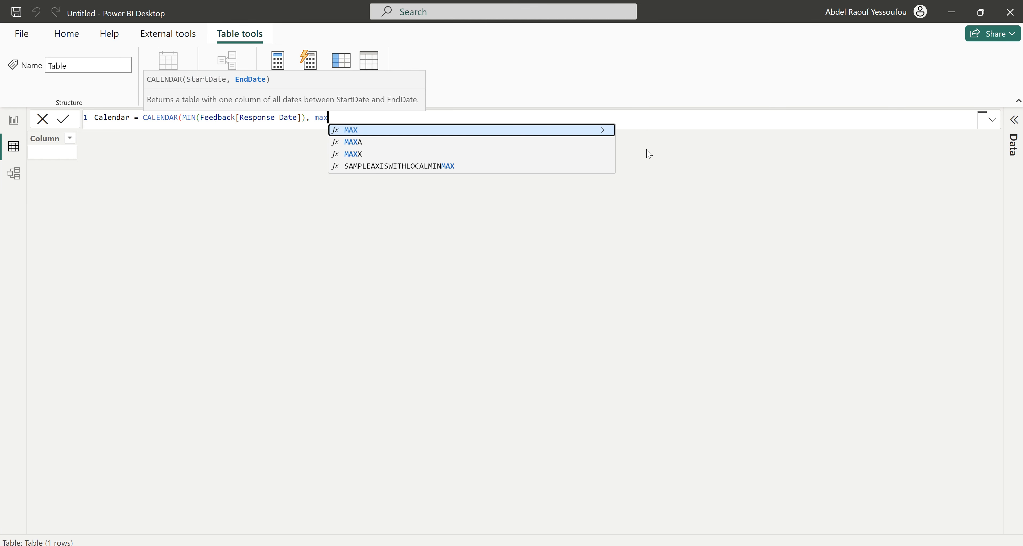
pyautogui.press('Tab')
pyautogui.write('resp')
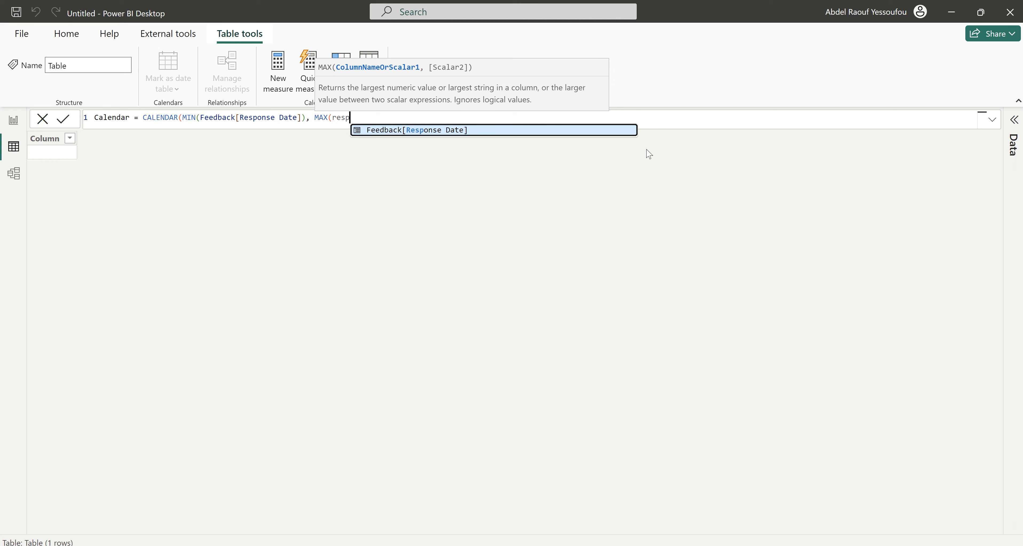
pyautogui.press('Tab')
pyautogui.write(')')
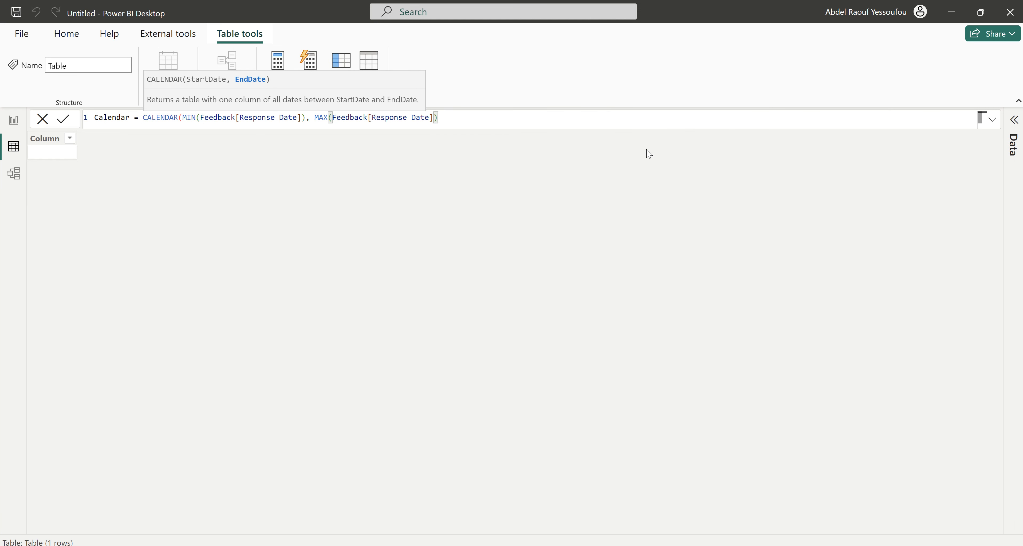
pyautogui.write(')')
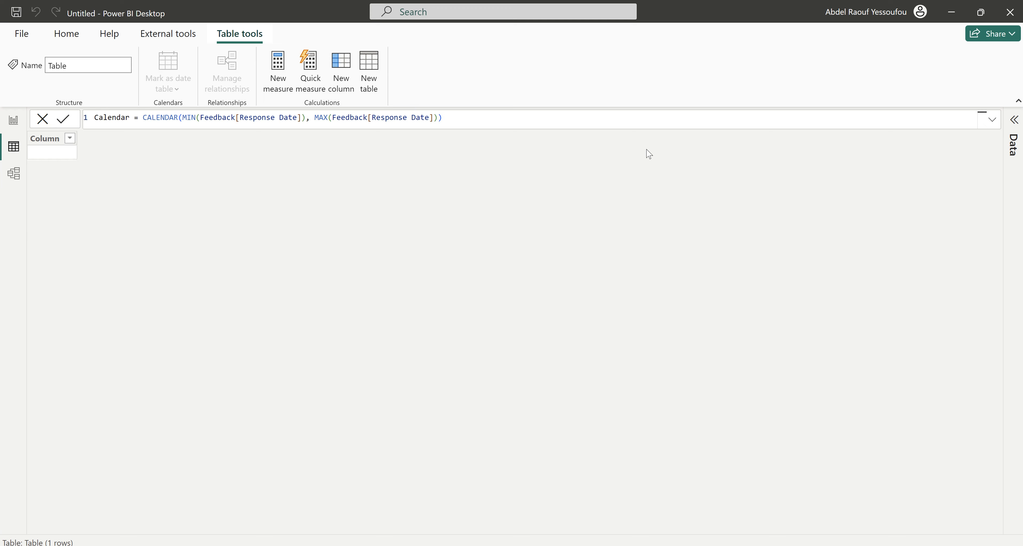
pyautogui.press('Return')
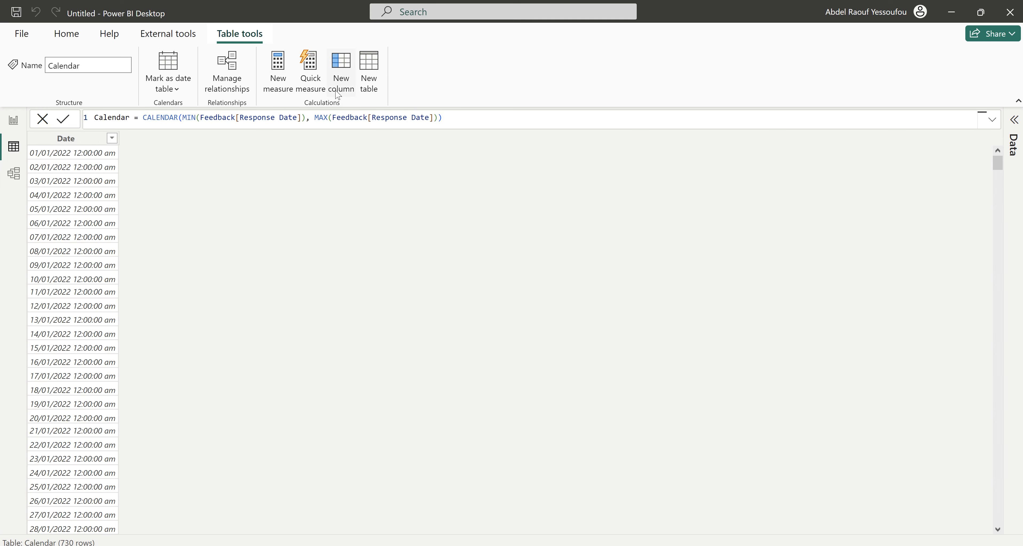
# Add a calculated column to the Calendar table with the formula Year = YEAR([Date]).
pyautogui.click(347, 76)
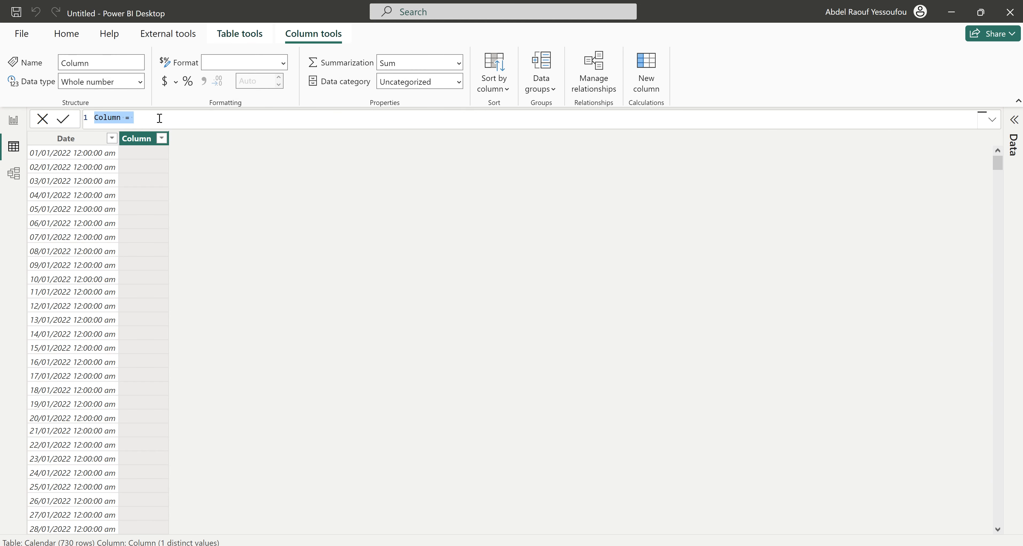
pyautogui.write('Year=yea')
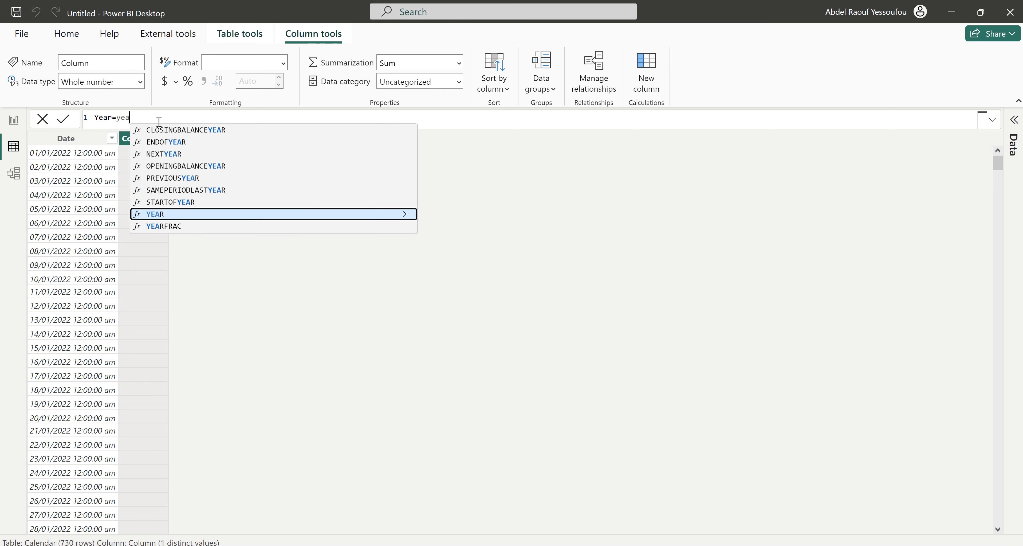
pyautogui.press('Tab')
pyautogui.write('[')
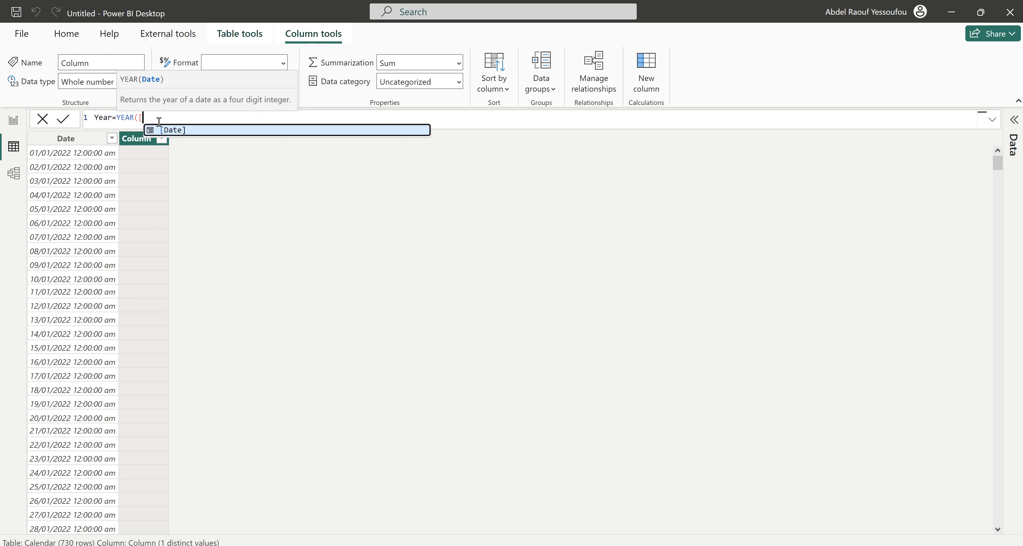
pyautogui.press('Tab')
pyautogui.write(')')
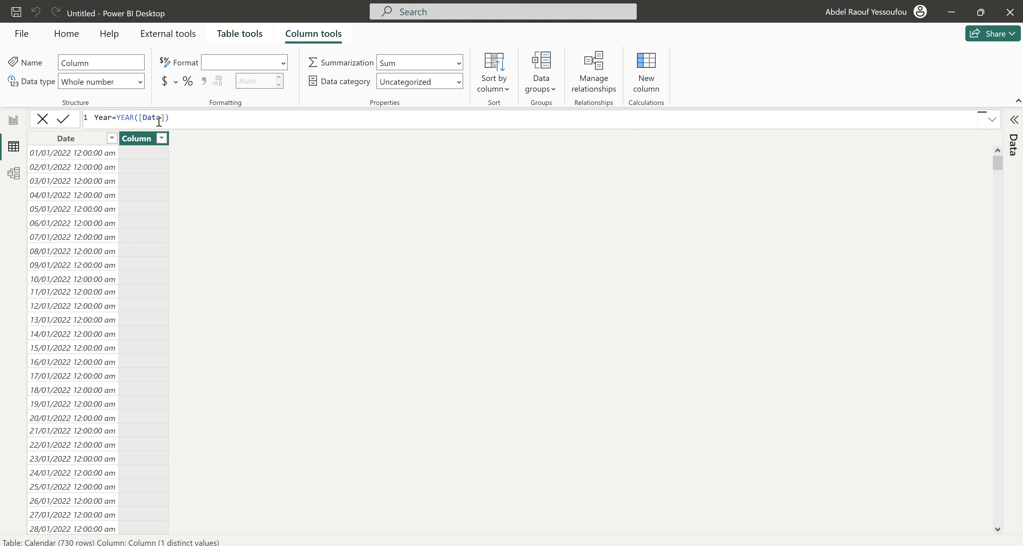
pyautogui.press('Return')
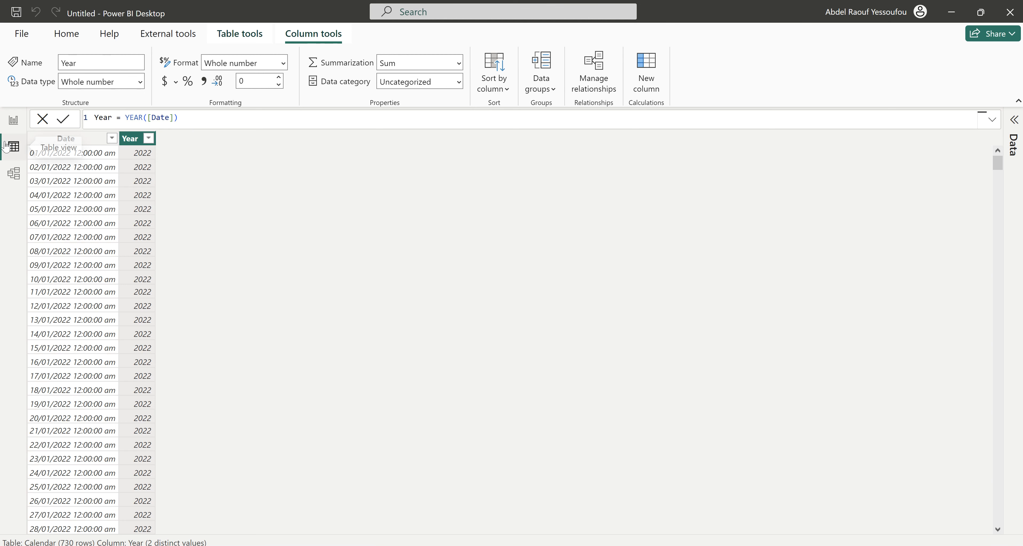
# In Model view, create a relationship between Response Date in the Feedback table and Date in the Calendar table.
pyautogui.click(13, 175)
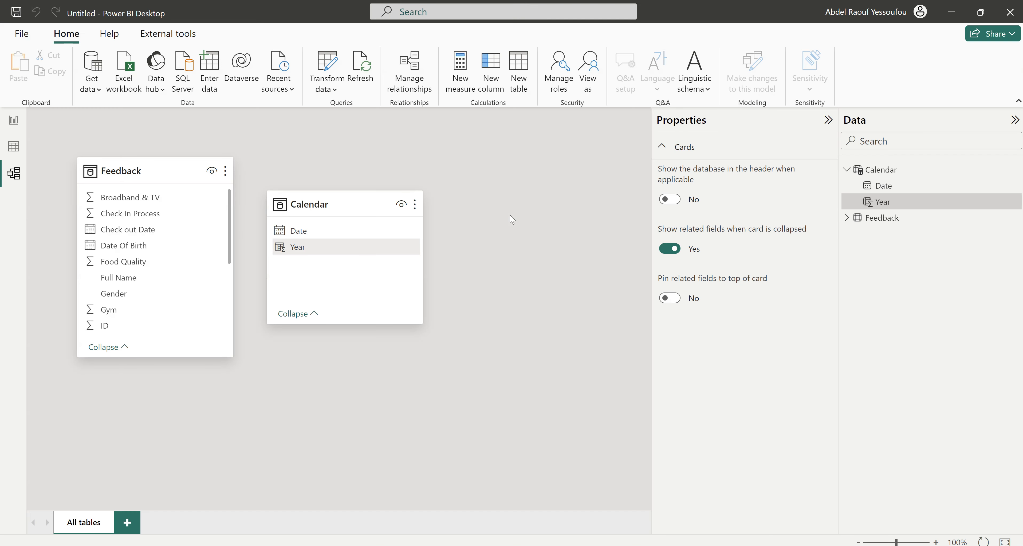
pyautogui.scroll(-6, 136, 271)
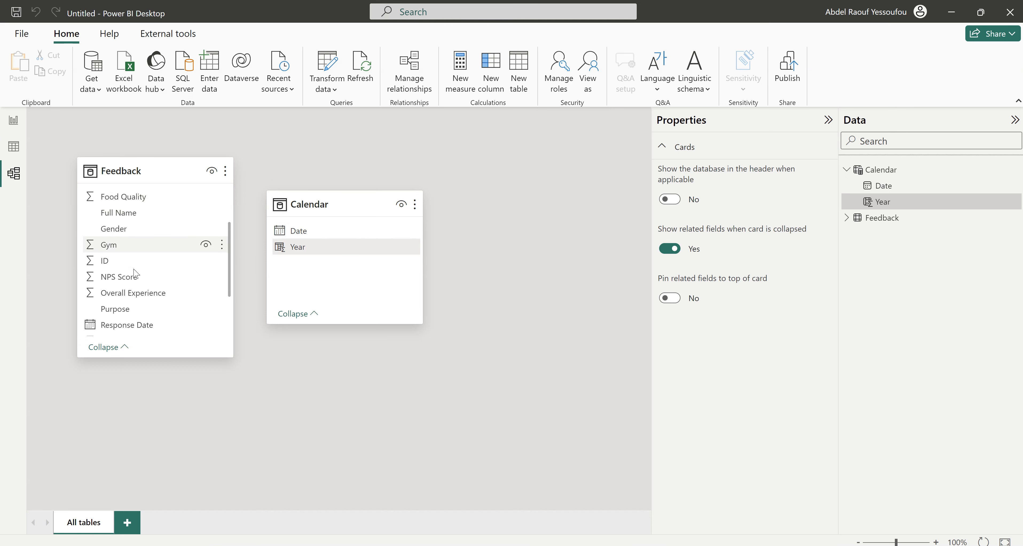
pyautogui.moveTo(144, 260); pyautogui.dragTo(329, 236)
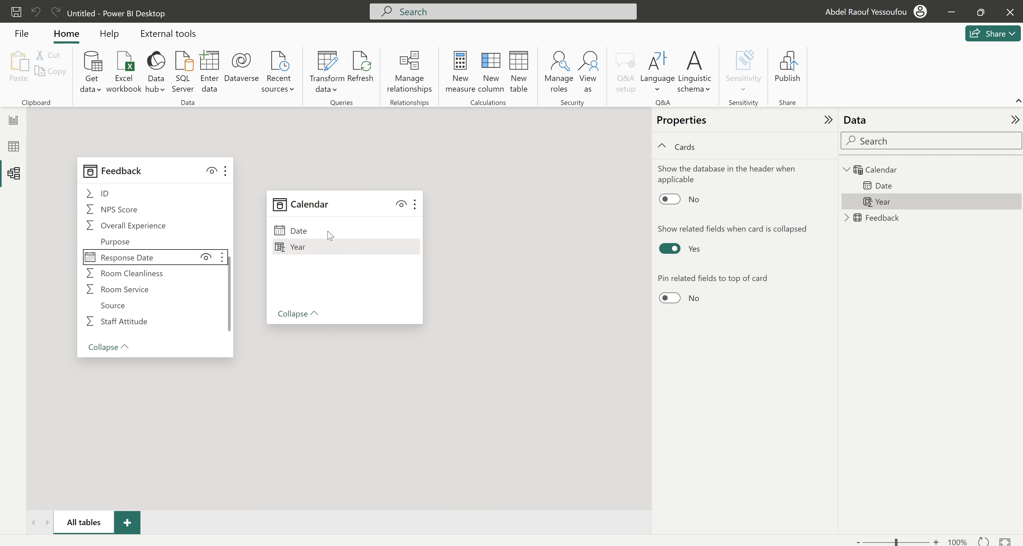
# In Report view, add a slicer on the Calendar table's Year field and set its style to Tile.
pyautogui.click(13, 120)
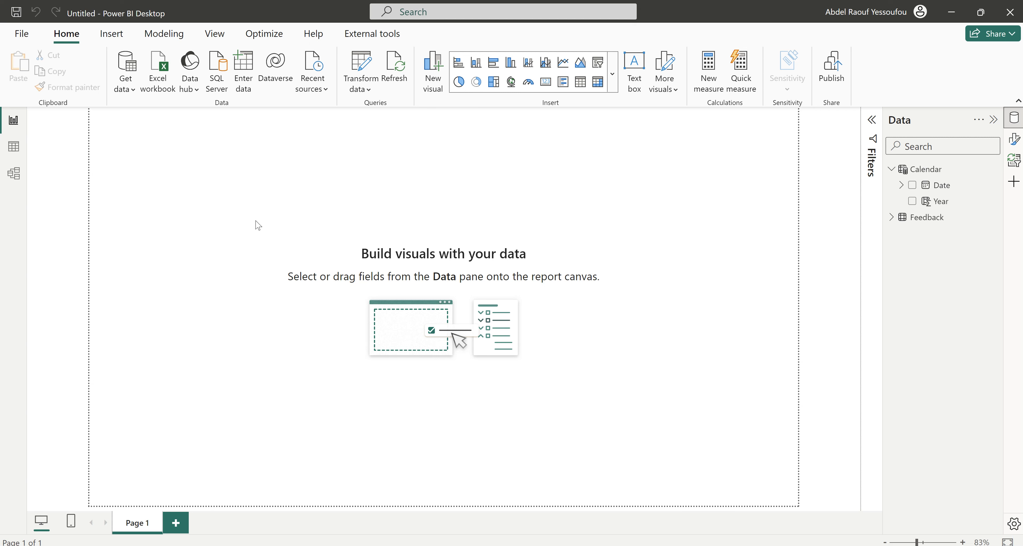
pyautogui.click(600, 66)
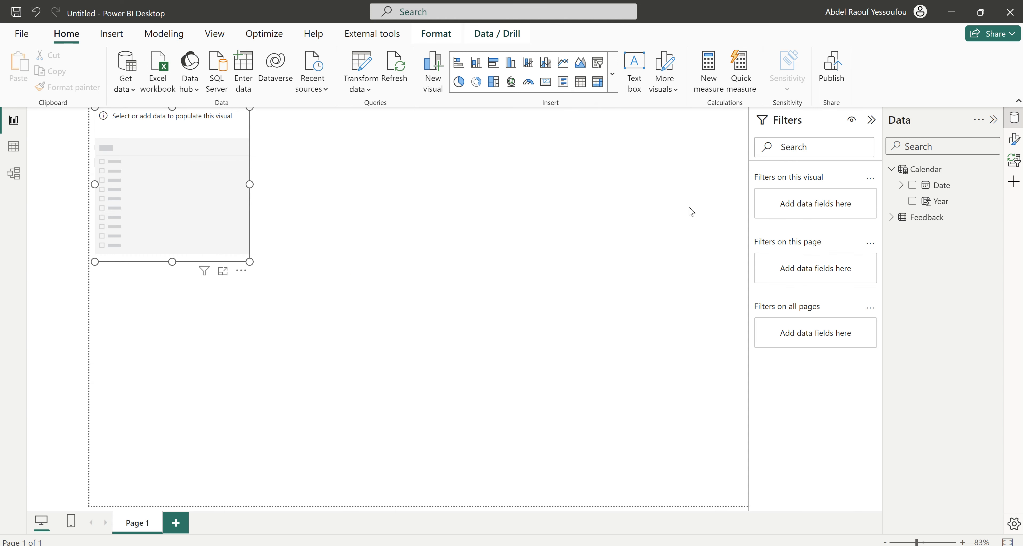
pyautogui.click(913, 202)
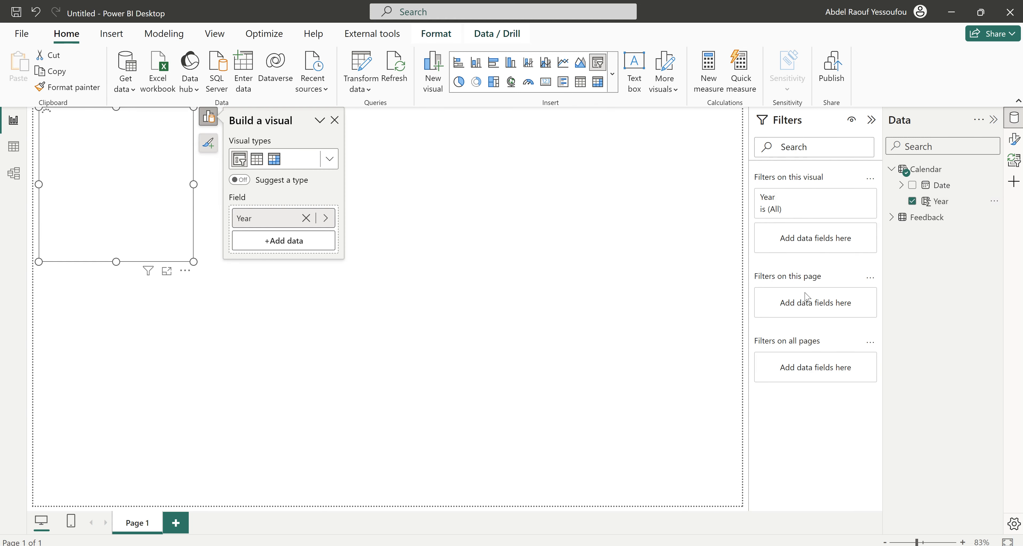
pyautogui.click(1014, 139)
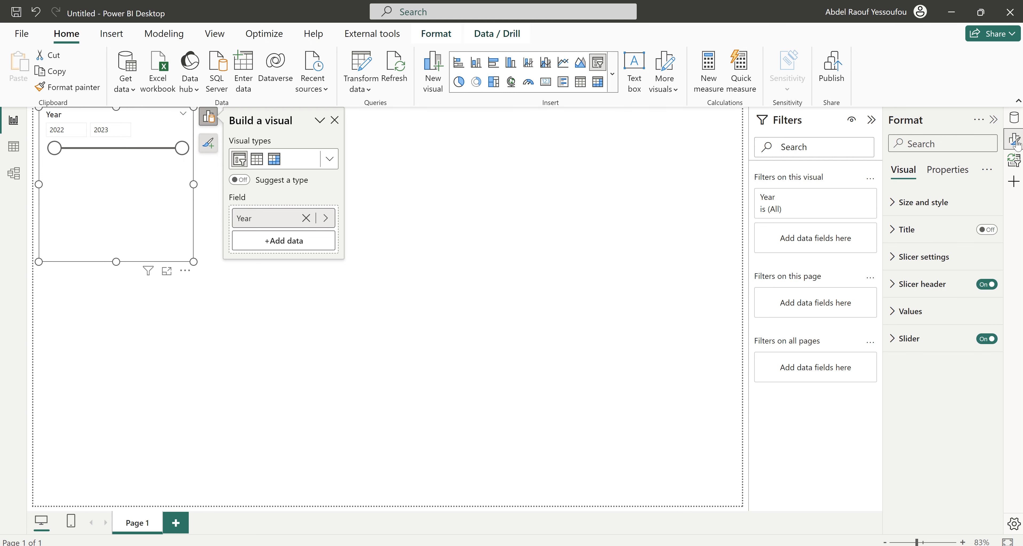
pyautogui.click(913, 259)
pyautogui.click(919, 325)
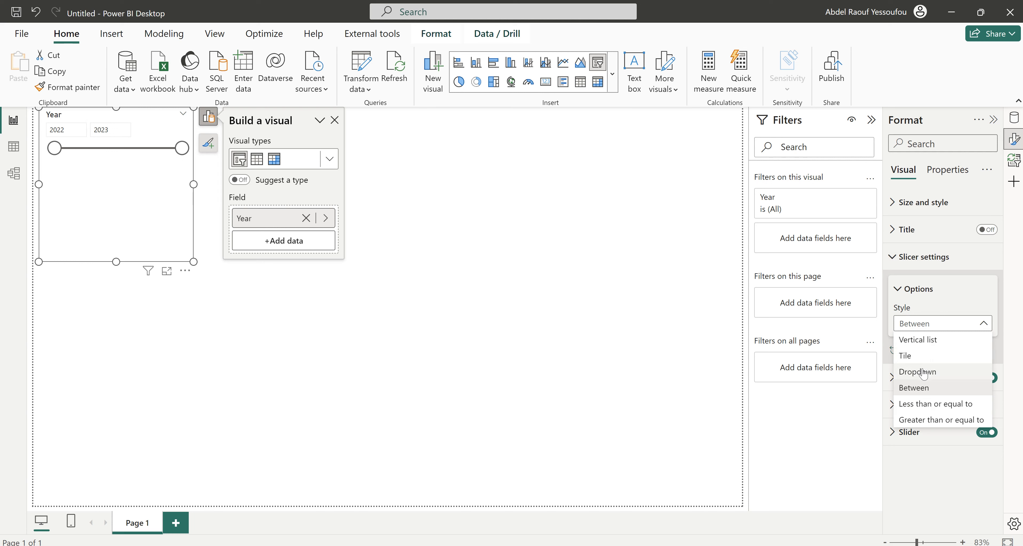
pyautogui.click(925, 356)
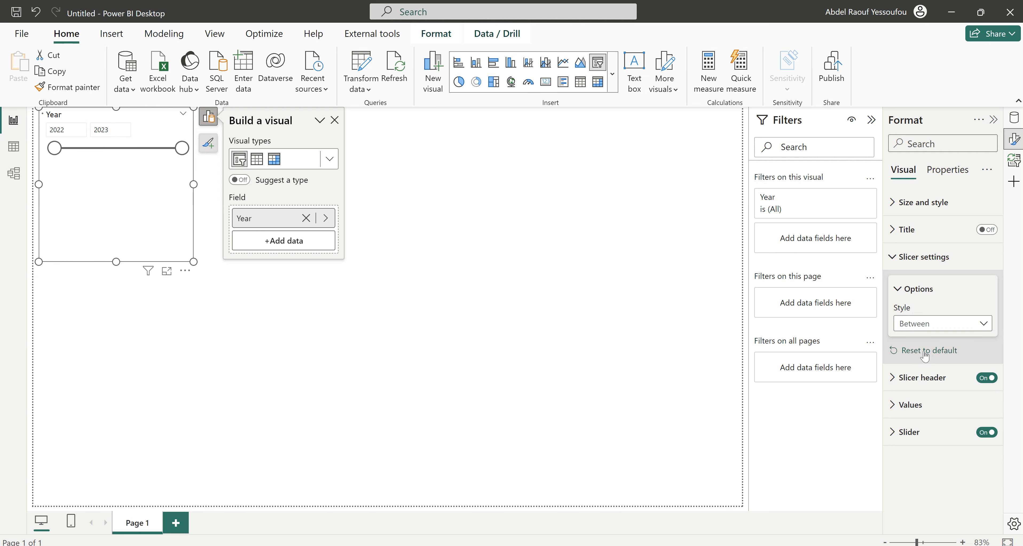
# Shrink the Year slicer so its tiles stack vertically, and place it along the page's left edge below the title area.
pyautogui.moveTo(115, 260); pyautogui.dragTo(115, 152)
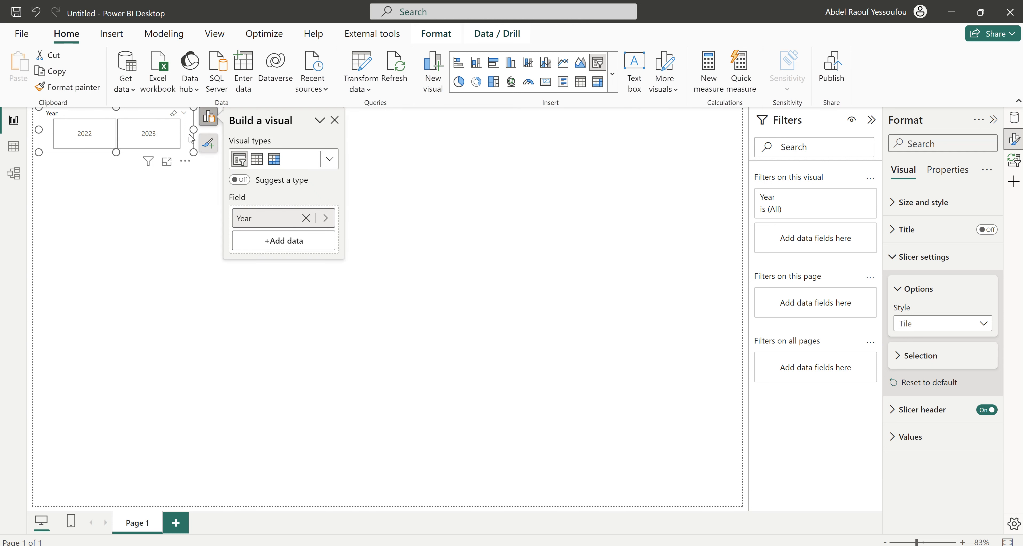
pyautogui.moveTo(191, 137); pyautogui.dragTo(105, 215)
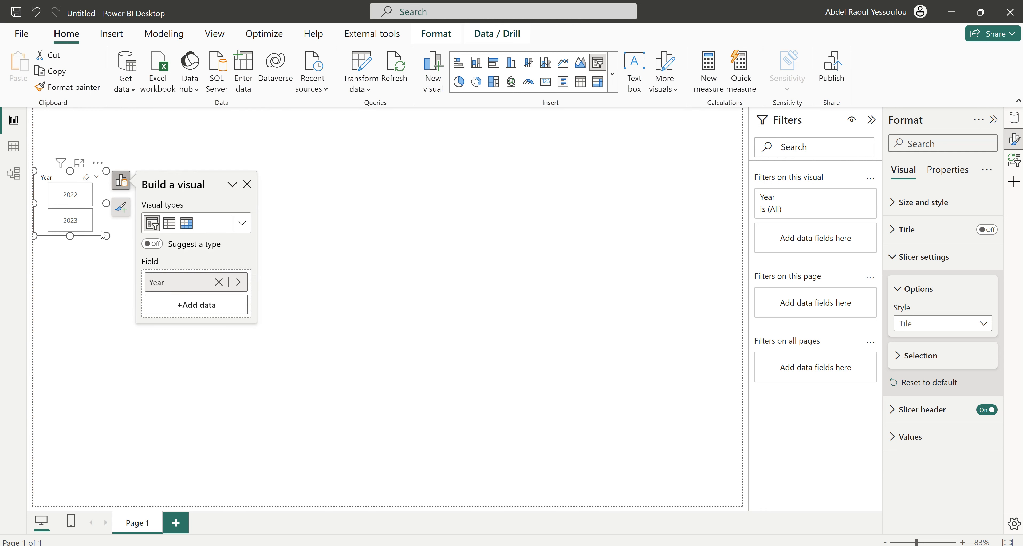
pyautogui.click(96, 293)
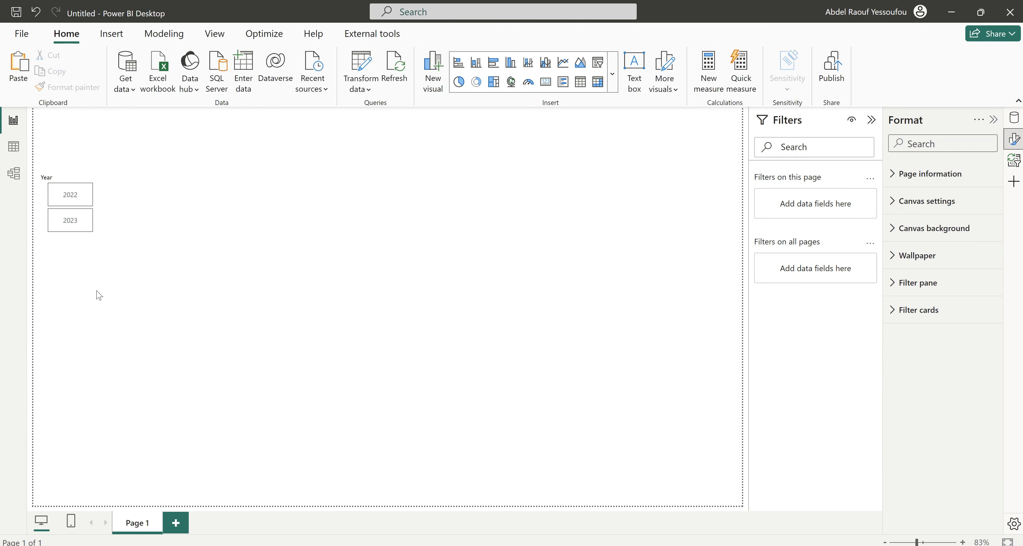
# Paste a copy of the Year slicer and place it directly below the original.
pyautogui.hotkey('ctrl', 'v')
pyautogui.moveTo(103, 234); pyautogui.dragTo(98, 304)
pyautogui.click(96, 369)
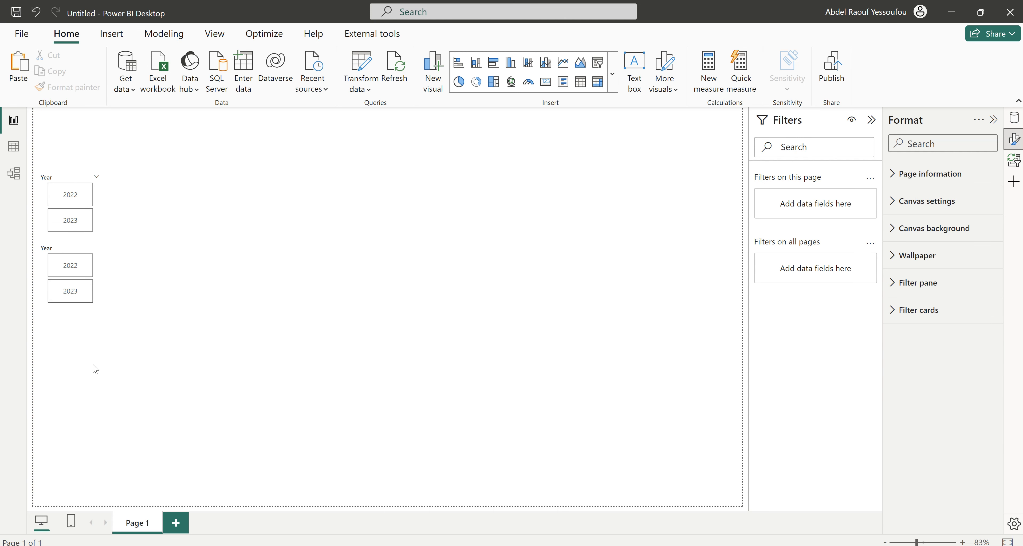
# Check the slicers in the Hotel_Customer_Feedback2 report, replace Year with Feedback's Purpose in the lower slicer, and lengthen it to fit all tiles.
pyautogui.click(101, 293)
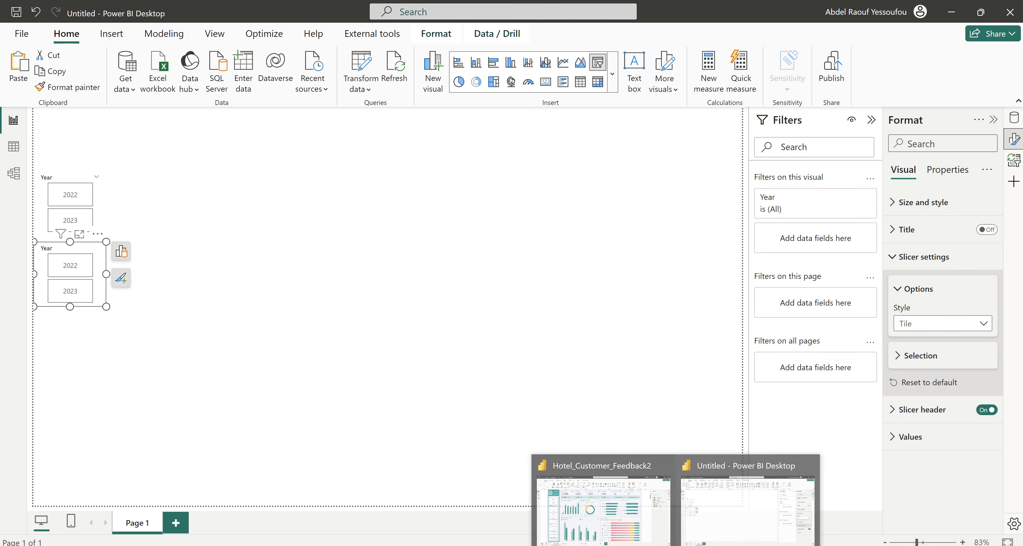
pyautogui.click(616, 521)
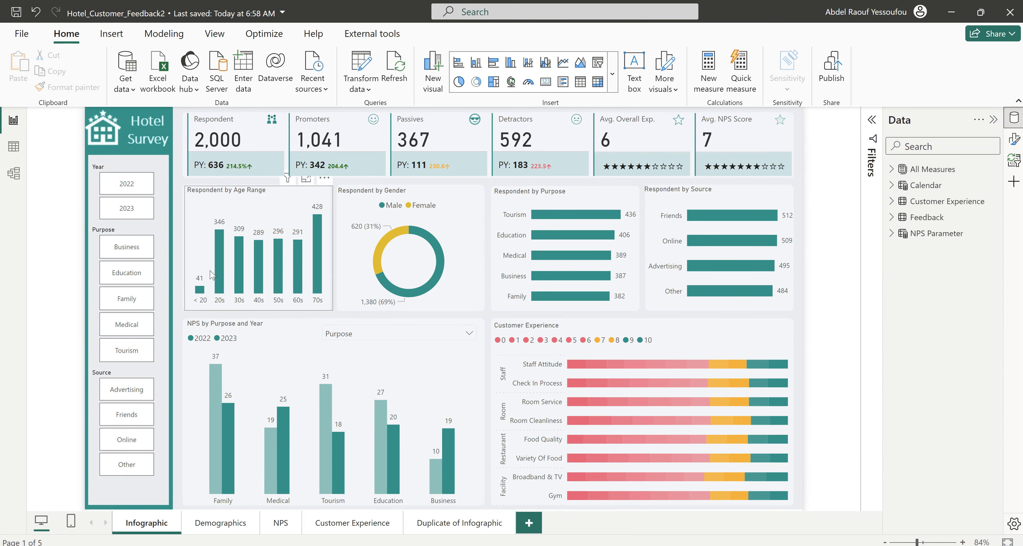
pyautogui.click(951, 12)
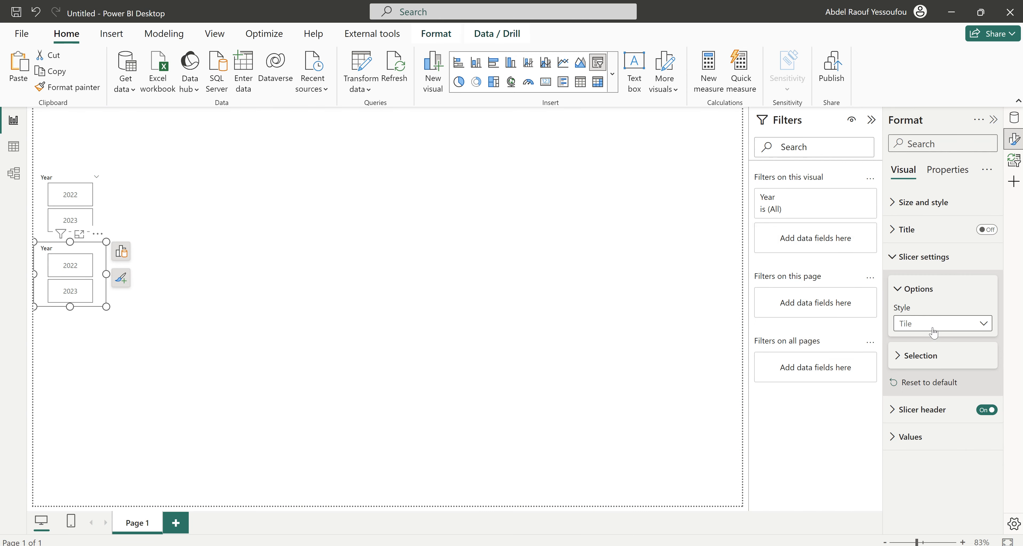
pyautogui.click(1016, 122)
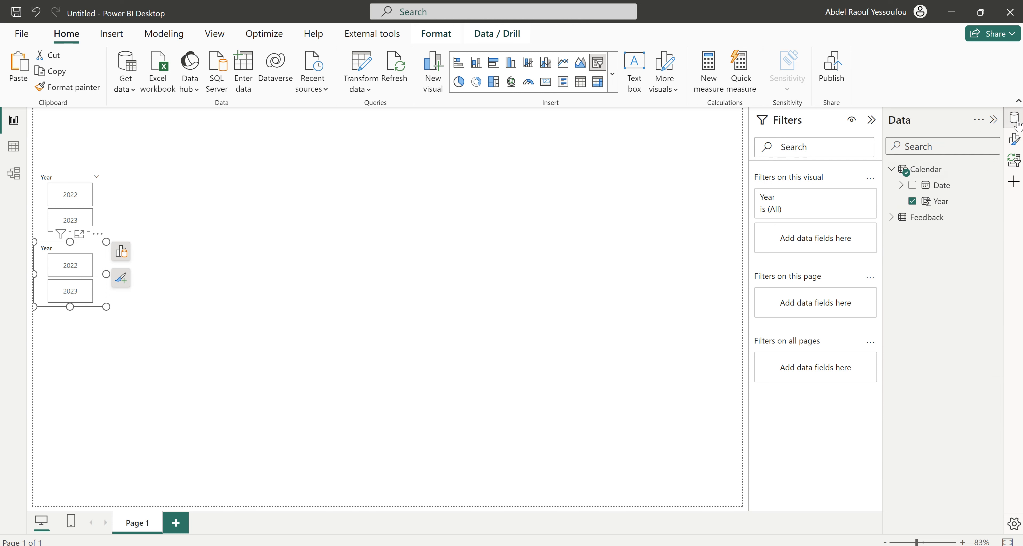
pyautogui.click(891, 218)
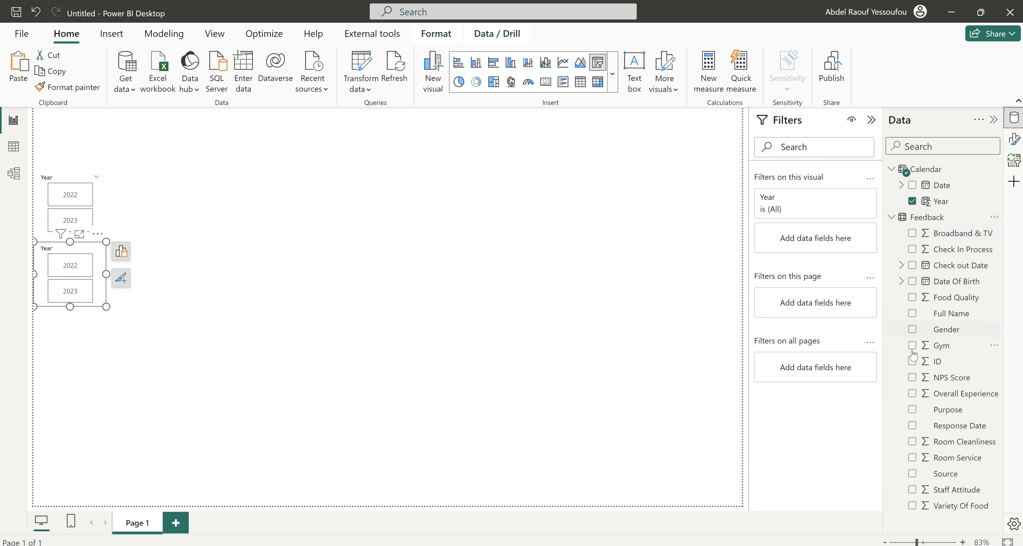
pyautogui.click(913, 409)
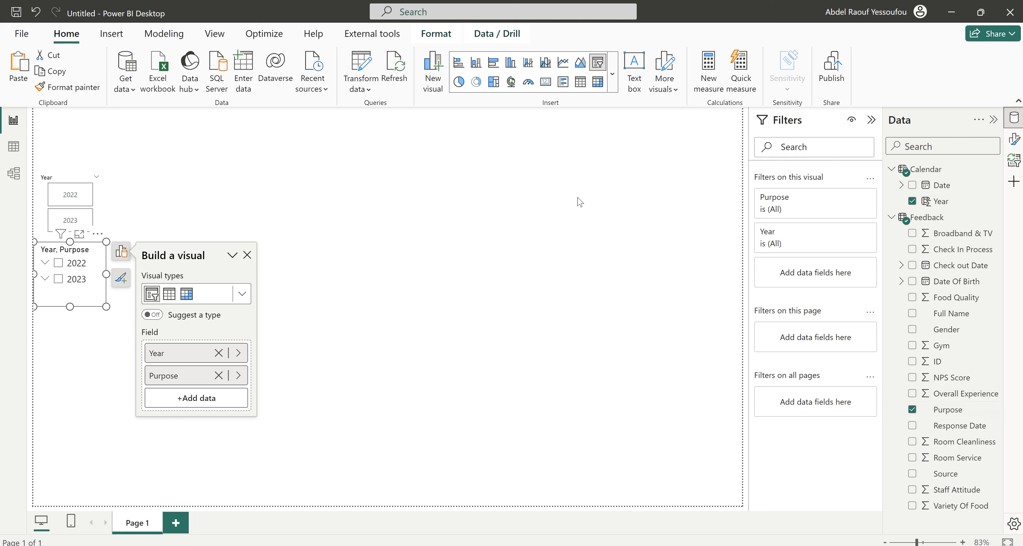
pyautogui.click(913, 201)
pyautogui.moveTo(70, 307); pyautogui.dragTo(70, 392)
pyautogui.click(188, 392)
# Paste another Year slicer below Purpose, change its field to Feedback's Source, and stretch it down to the page's lower edge.
pyautogui.hotkey('ctrl', 'v')
pyautogui.moveTo(111, 240); pyautogui.dragTo(95, 454)
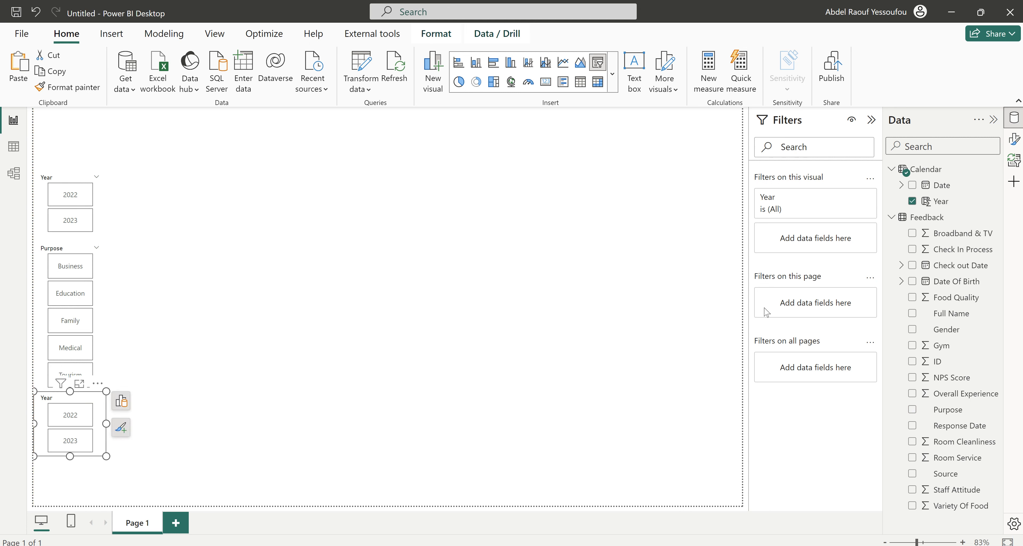
pyautogui.click(913, 202)
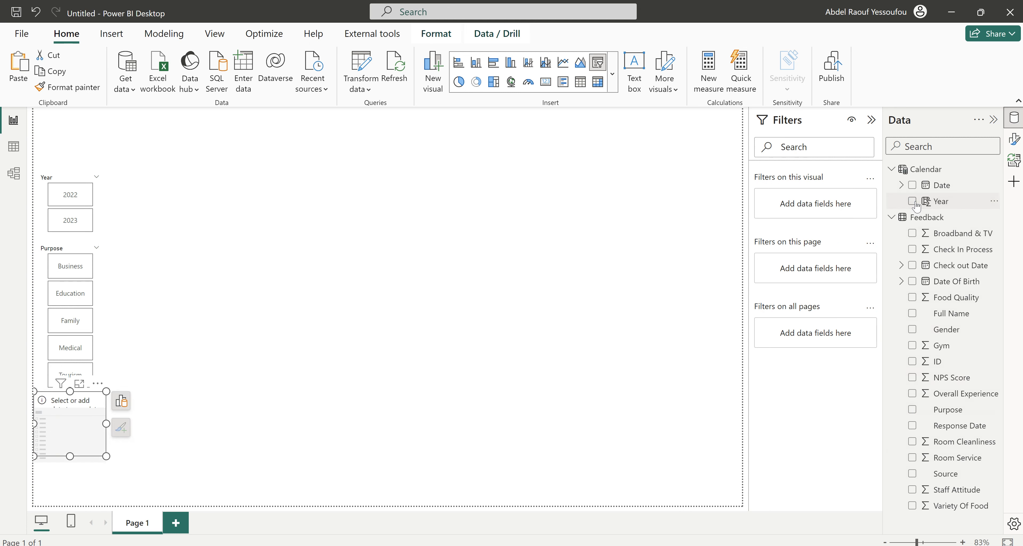
pyautogui.click(912, 474)
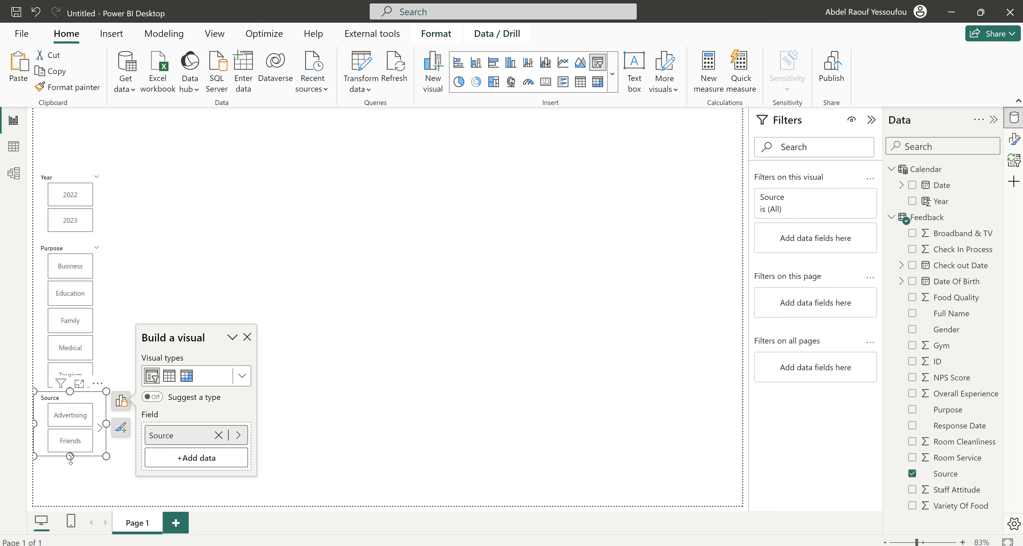
pyautogui.moveTo(70, 457); pyautogui.dragTo(70, 513)
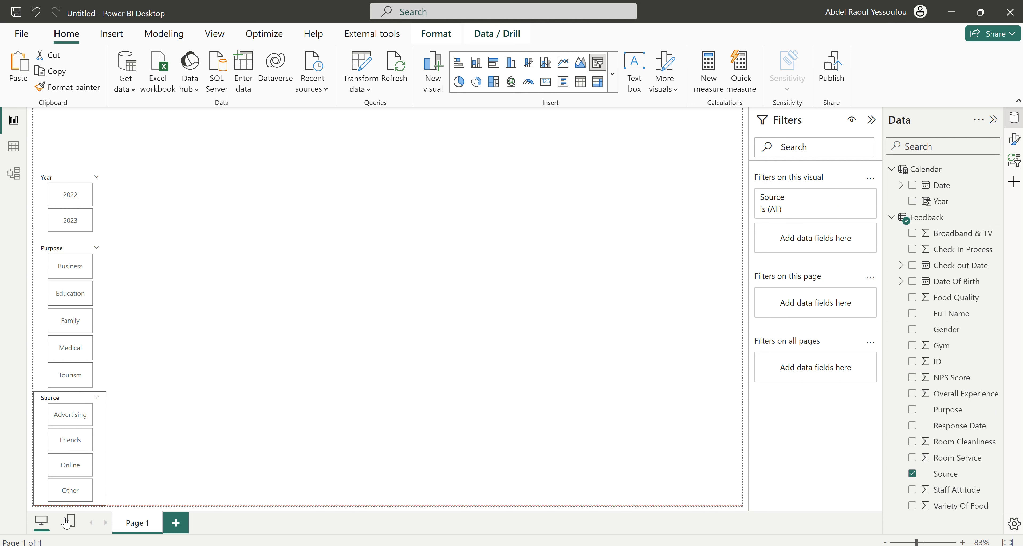
pyautogui.click(229, 404)
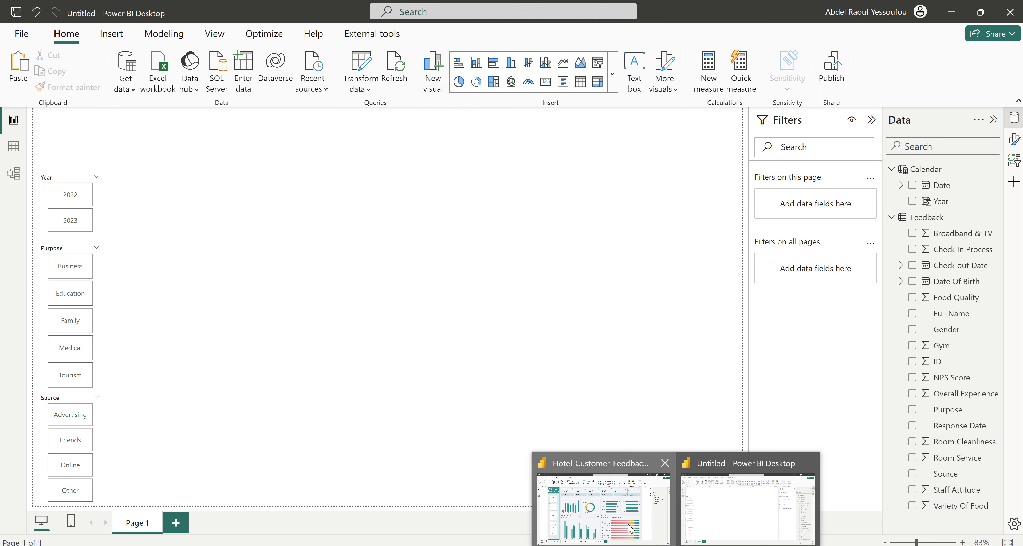
# Look over the finished Hotel_Customer_Feedback2 report, return to the untitled report and collapse the Calendar and Feedback field lists.
pyautogui.click(631, 527)
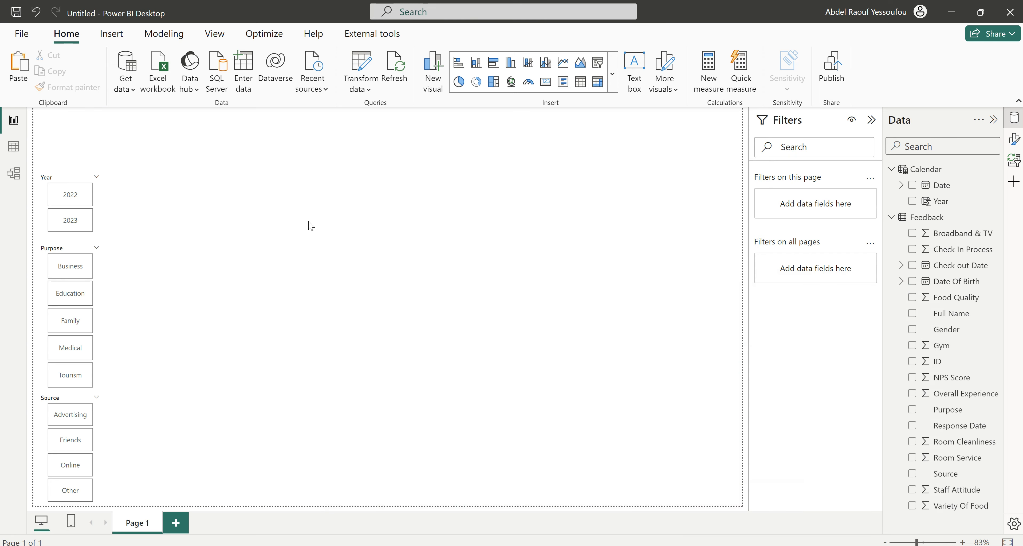
pyautogui.click(891, 170)
pyautogui.click(892, 186)
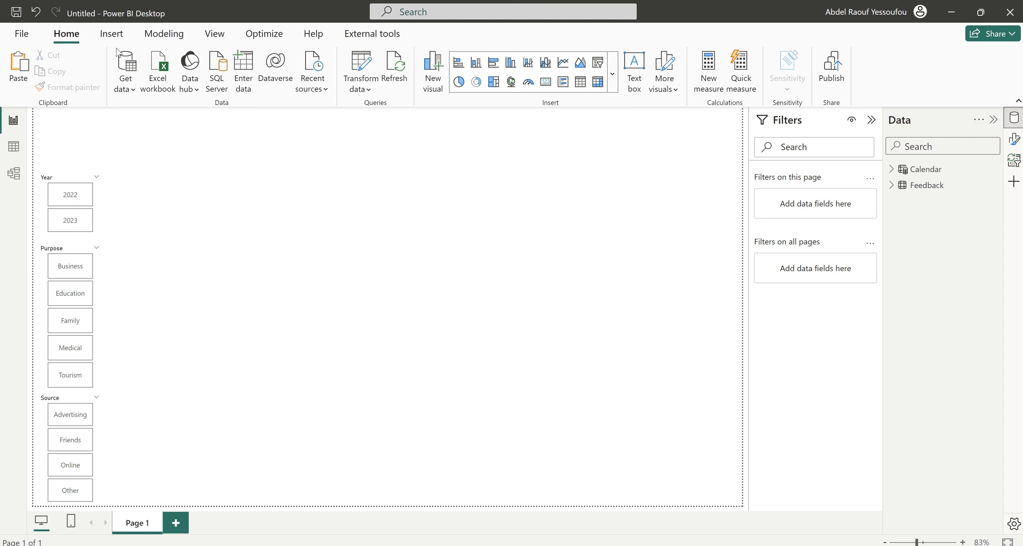
# Create an empty table by entering data, name it All Measures and load it.
pyautogui.click(247, 75)
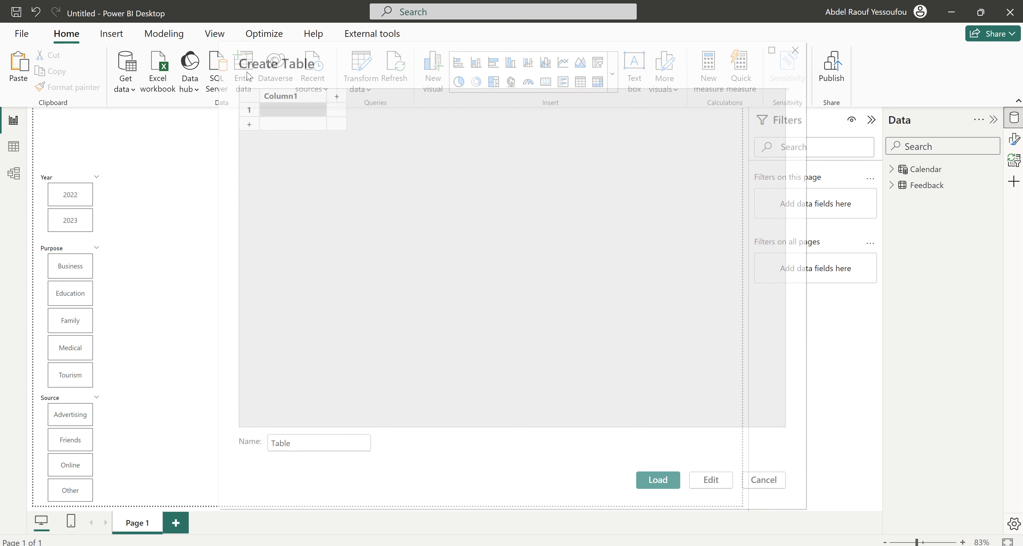
pyautogui.doubleClick(308, 443)
pyautogui.write('All Measures')
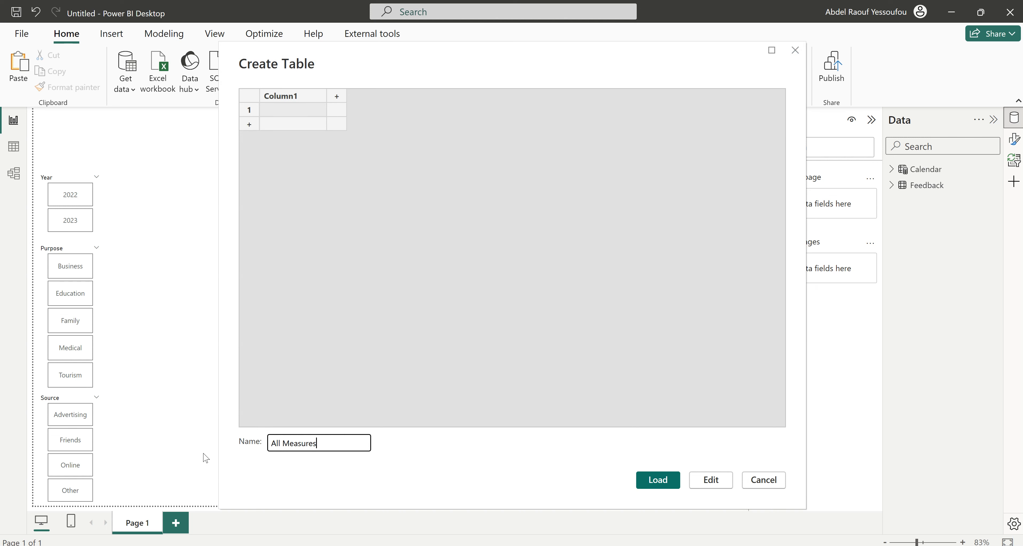
pyautogui.press('Return')
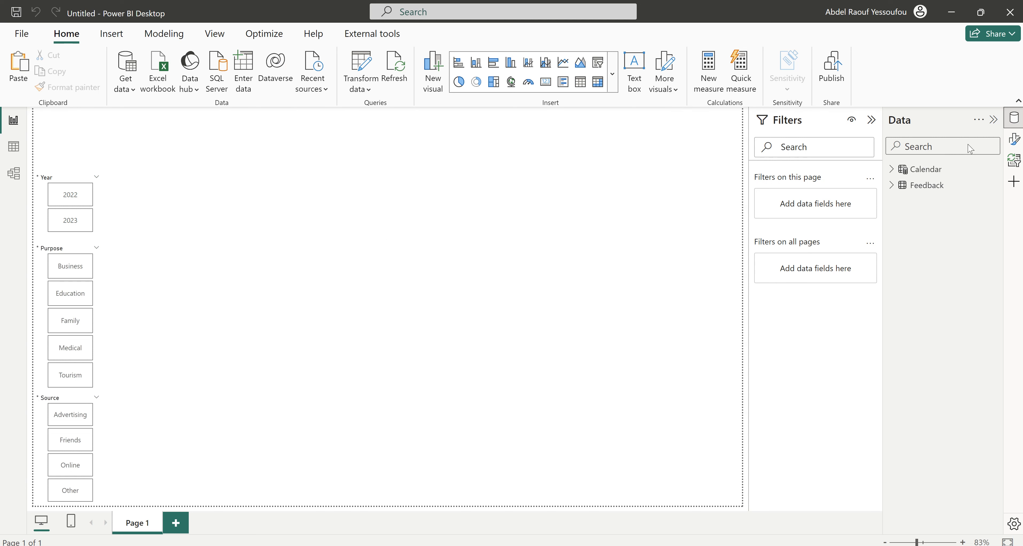
# Create a measure in the All Measures table named Respondents with the formula COUNT(Feedback[ID]).
pyautogui.click(892, 169)
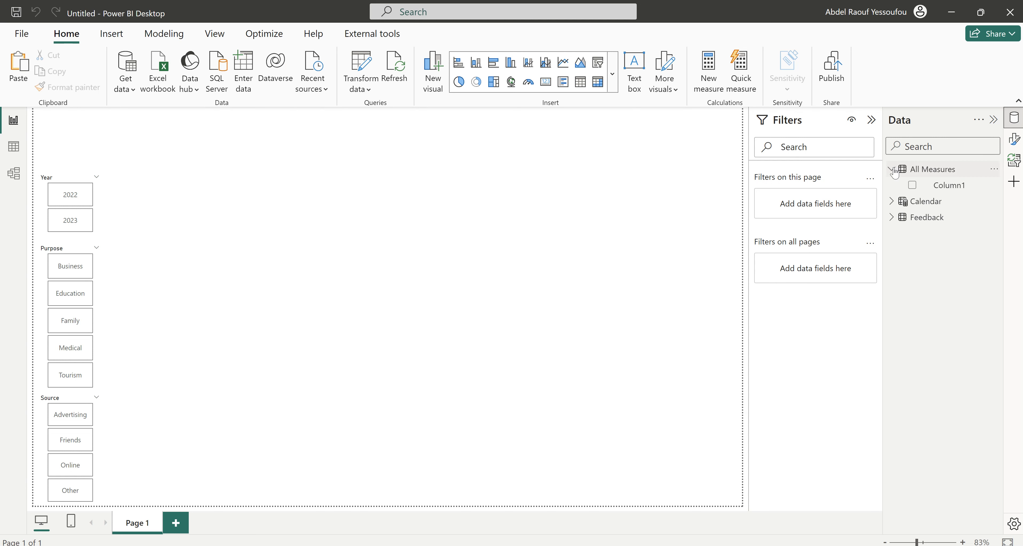
pyautogui.click(961, 170)
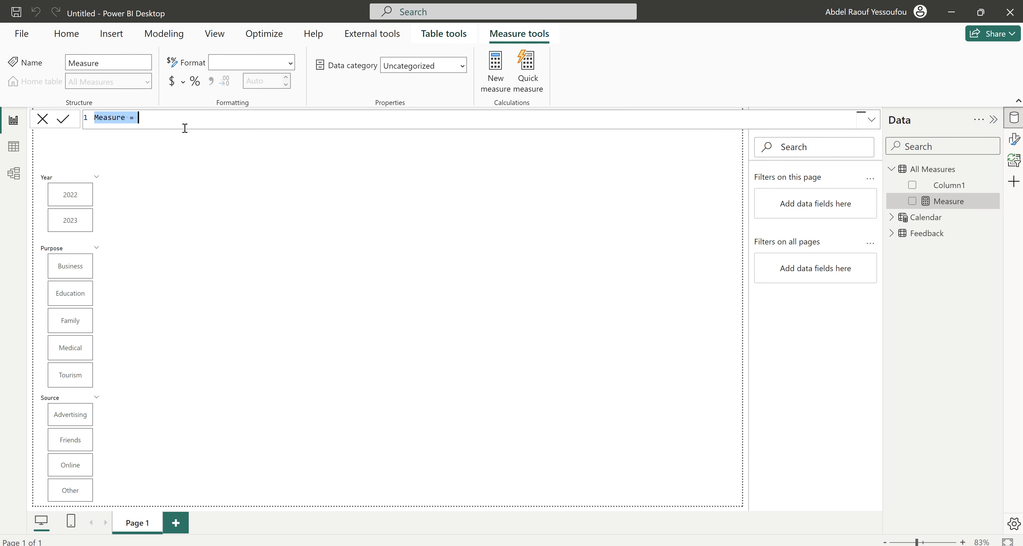
pyautogui.write('Respondents')
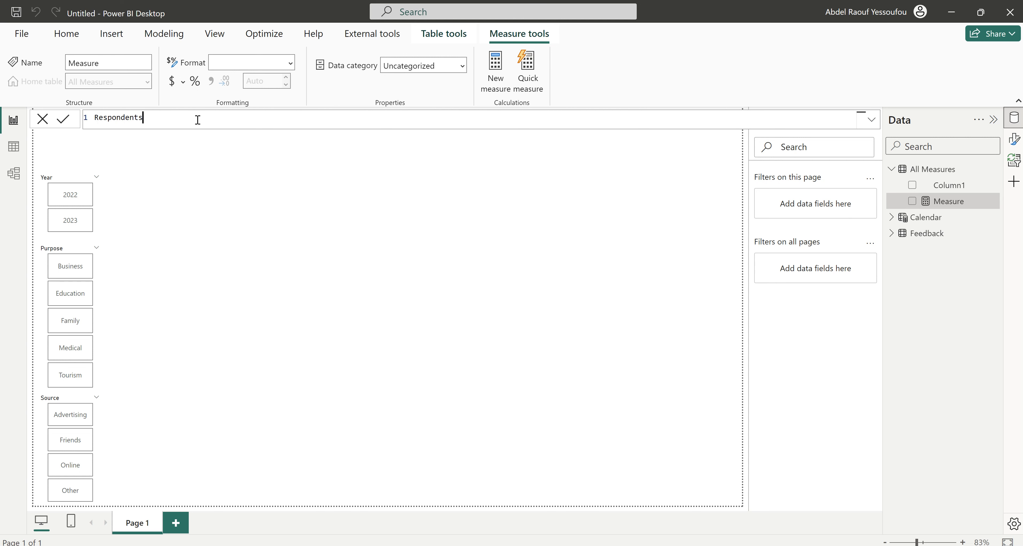
pyautogui.write(' =')
pyautogui.hotkey('shift', 'Return')
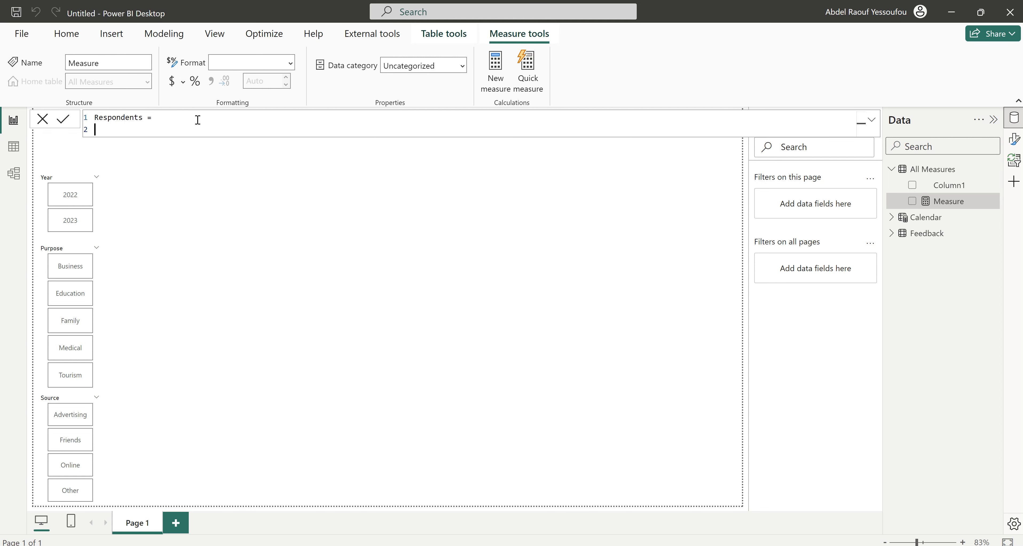
pyautogui.write('COUNT(')
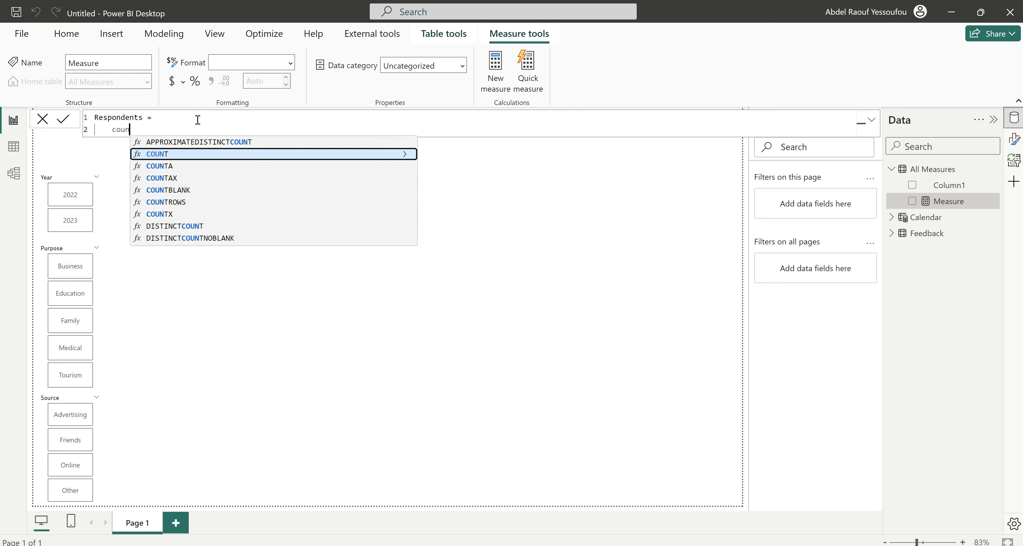
pyautogui.write('ID')
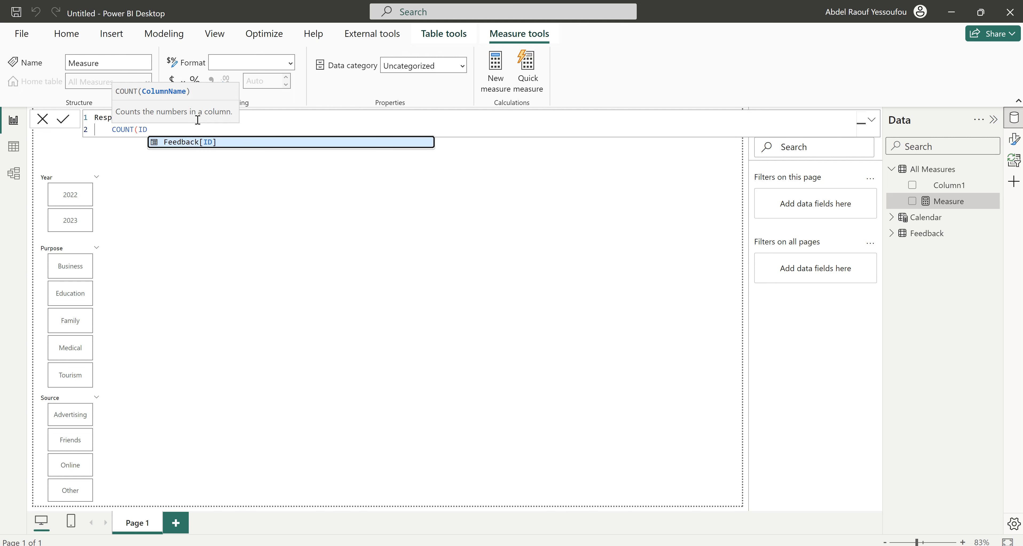
pyautogui.press('Tab')
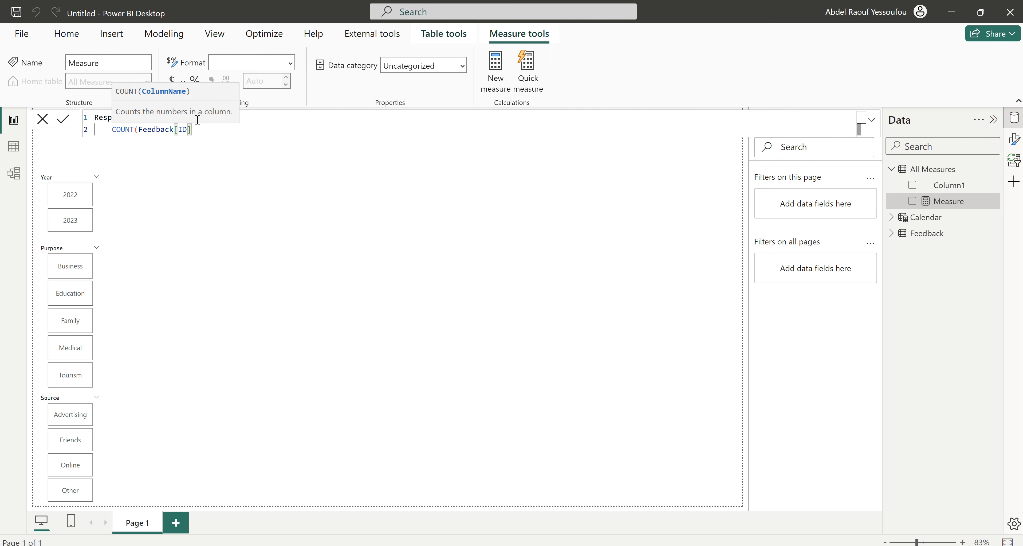
pyautogui.write(')')
pyautogui.press('Return')
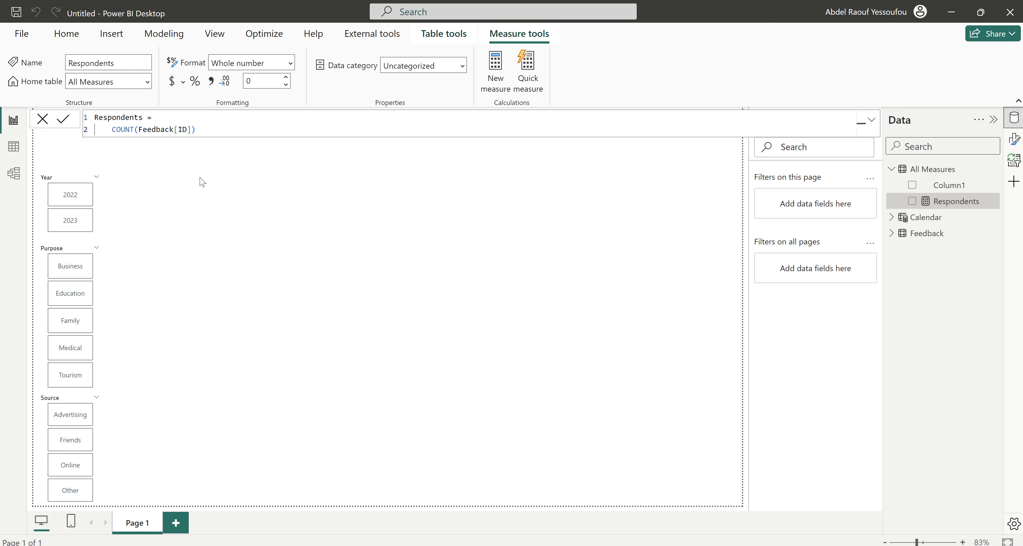
pyautogui.click(225, 179)
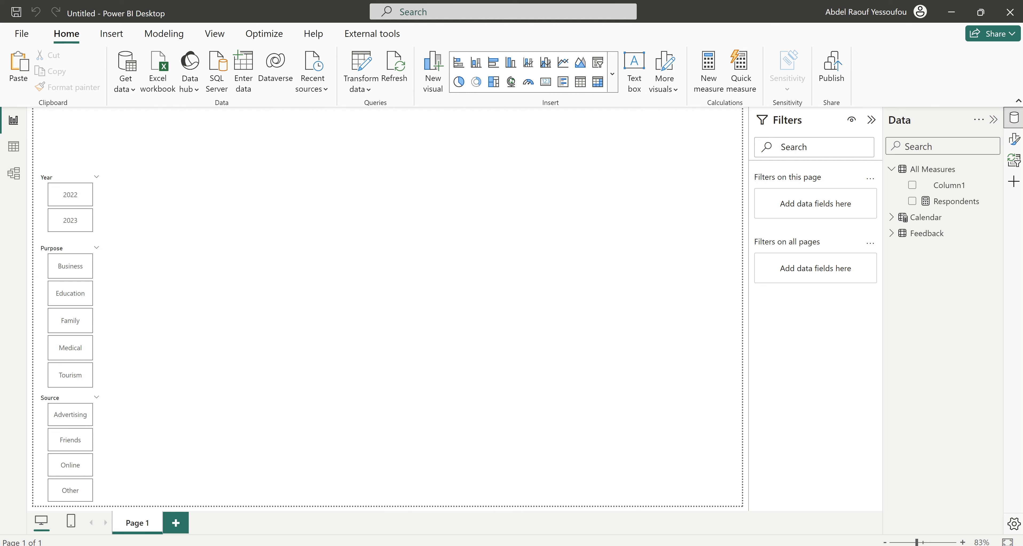
# Check the finished Hotel_Customer_Feedback2 report, return to the untitled report and show the Respondents measure as a card on the page.
pyautogui.click(615, 525)
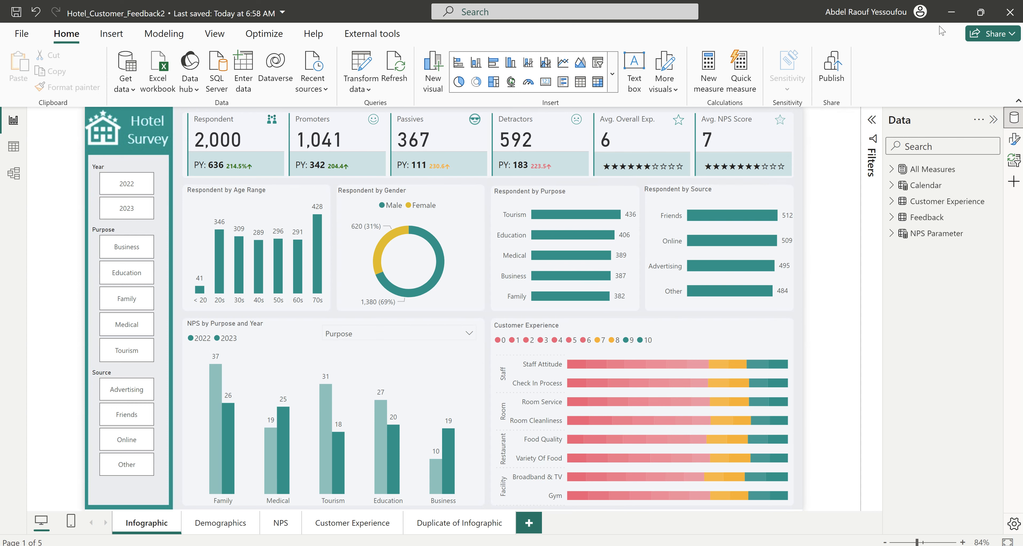
pyautogui.click(952, 13)
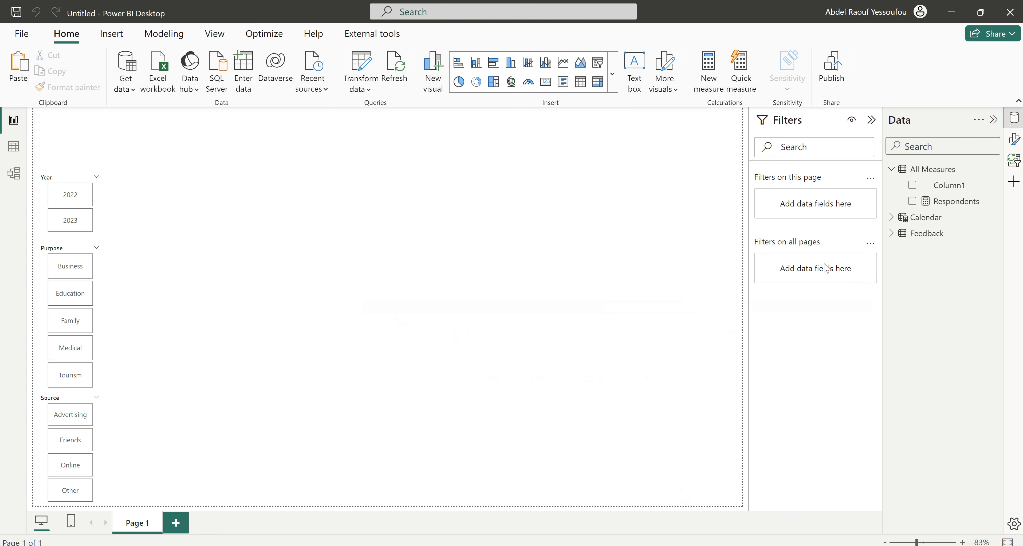
pyautogui.click(913, 203)
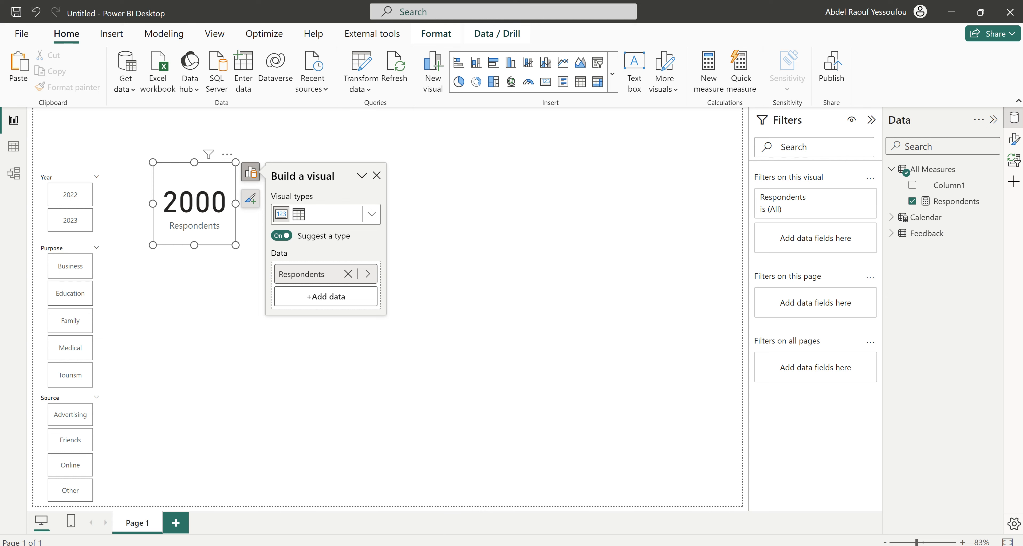
# Switch to the browser, review how the Net Promoter Score groups are calculated, and return to the untitled Power BI report.
pyautogui.hotkey('alt', 'Tab')
pyautogui.click(226, 17)
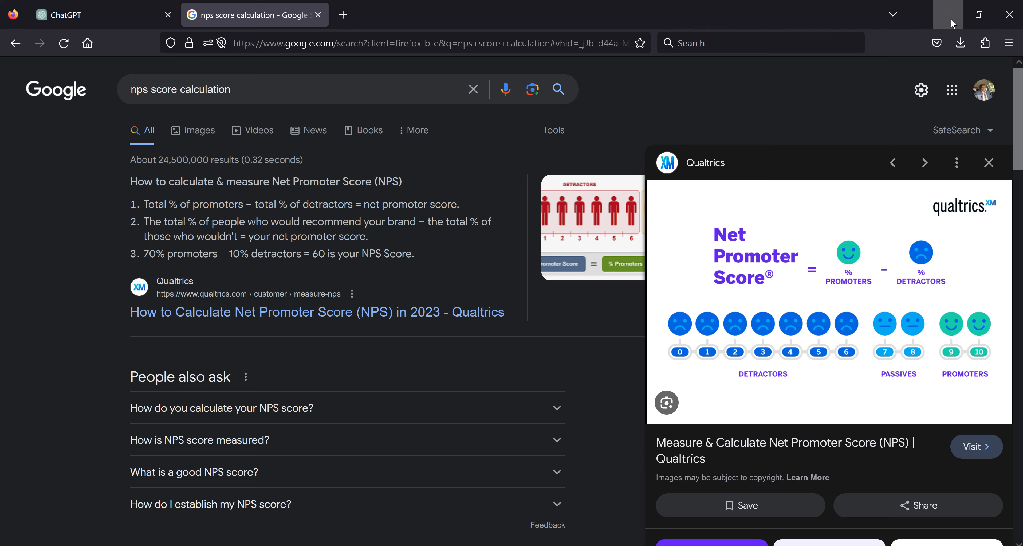
pyautogui.click(677, 545)
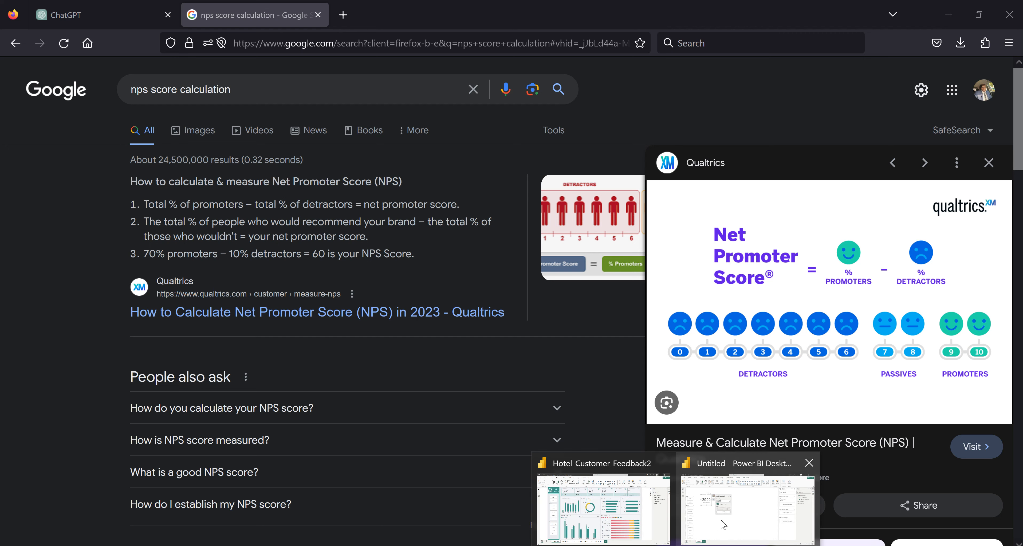
pyautogui.click(720, 518)
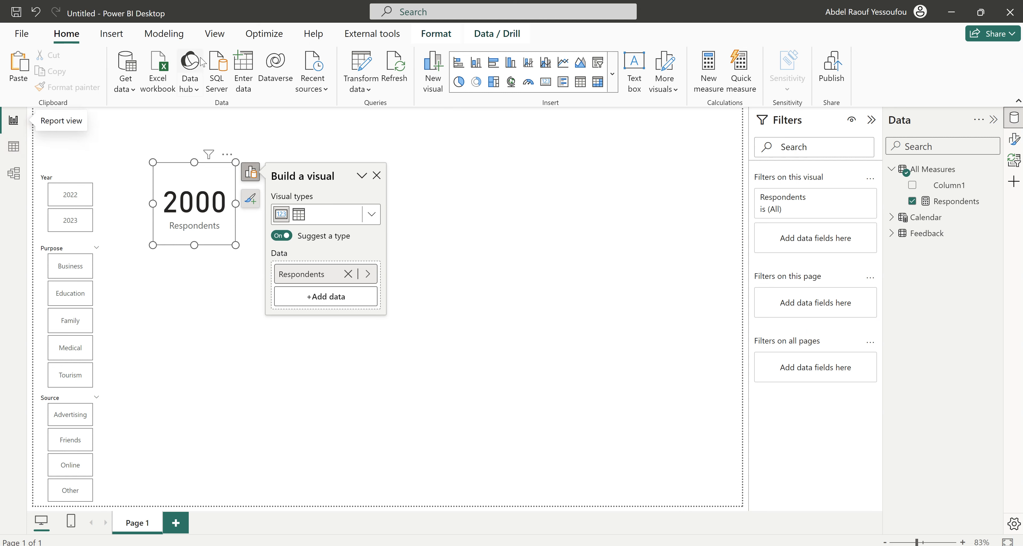
# Open Power Query Editor and start a conditional column named NPS in the Feedback query.
pyautogui.click(358, 67)
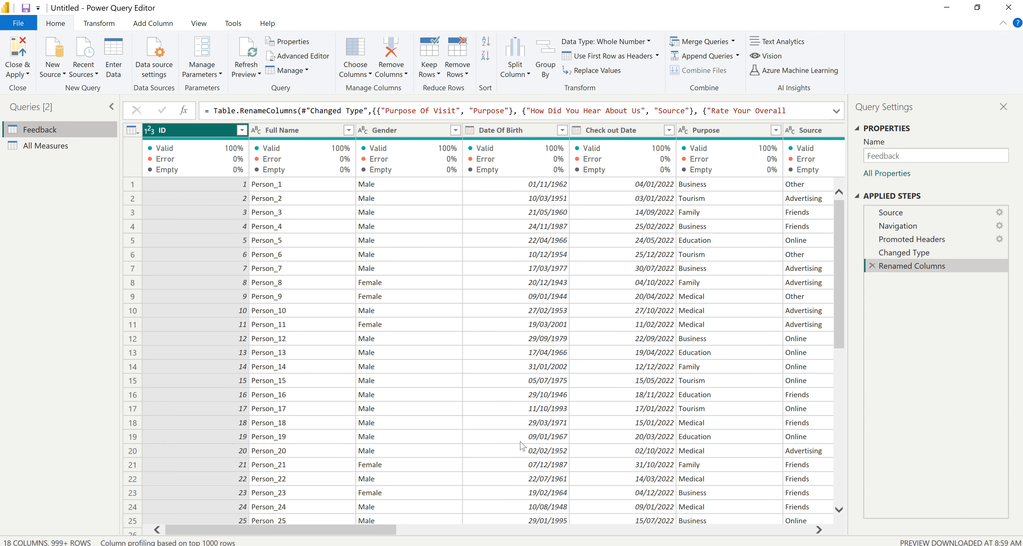
pyautogui.click(157, 24)
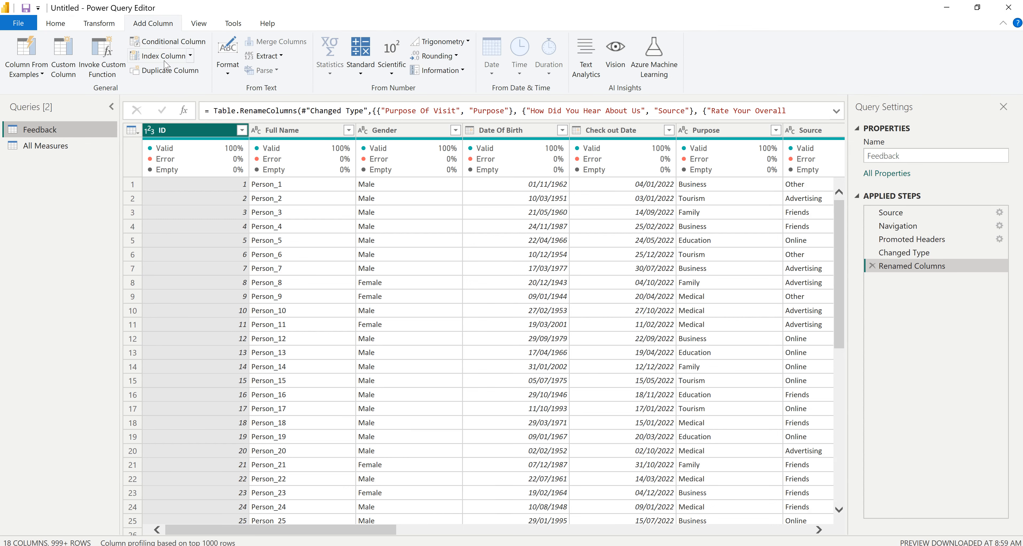
pyautogui.click(173, 43)
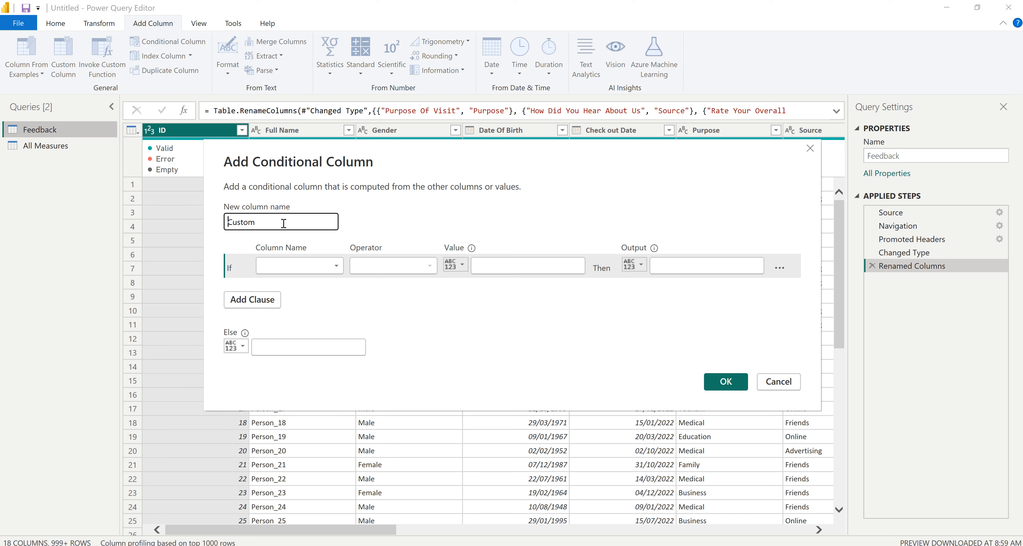
pyautogui.moveTo(284, 224); pyautogui.dragTo(222, 228)
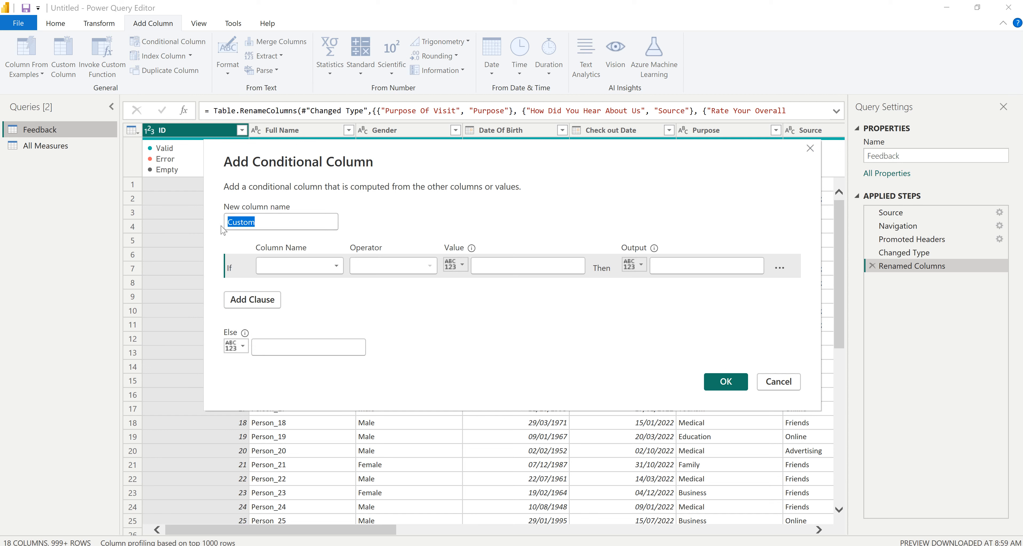
pyautogui.write('NPS')
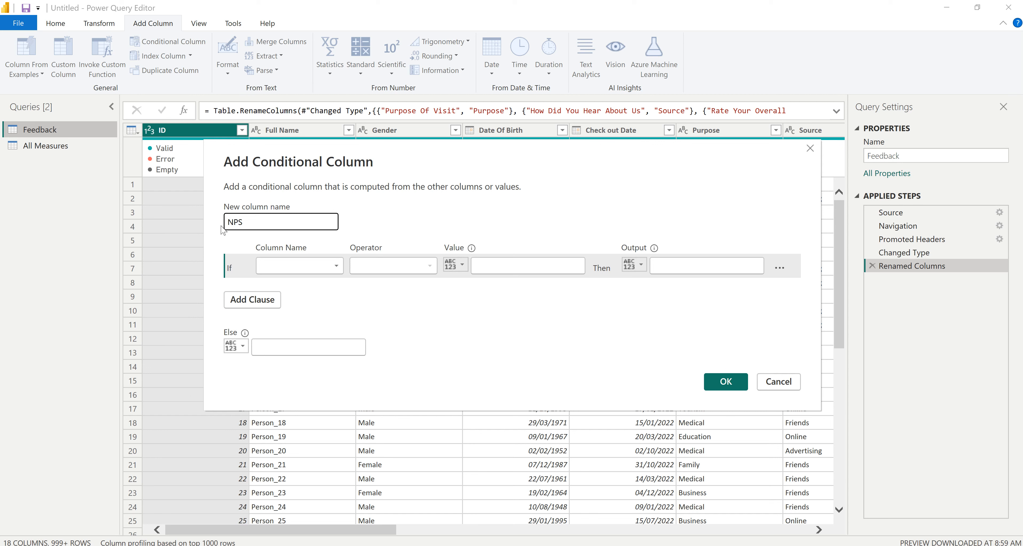
# Set the NPS column's first condition to output Promoters when NPS Score is greater than 8, checking the browser's NPS scale.
pyautogui.click(325, 273)
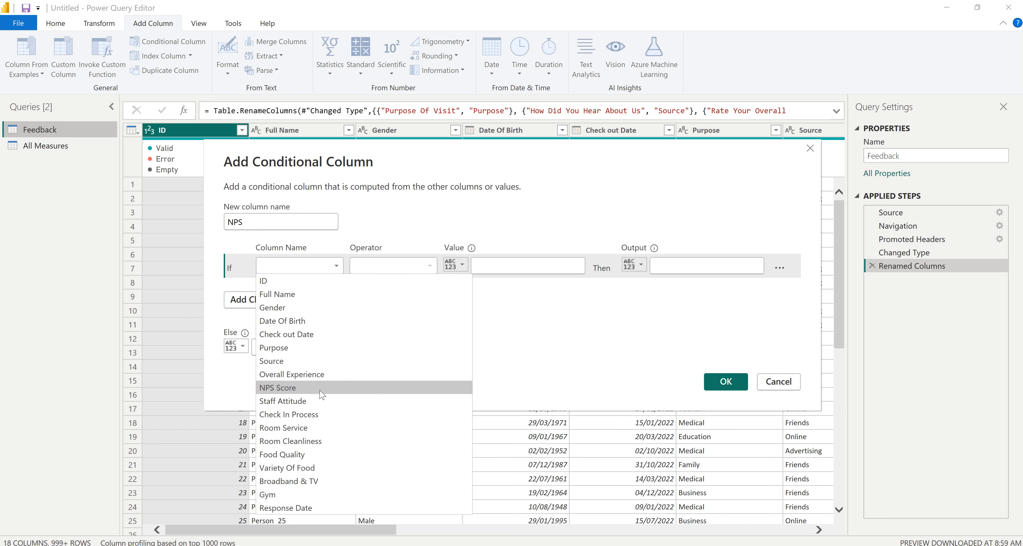
pyautogui.click(286, 388)
pyautogui.click(415, 270)
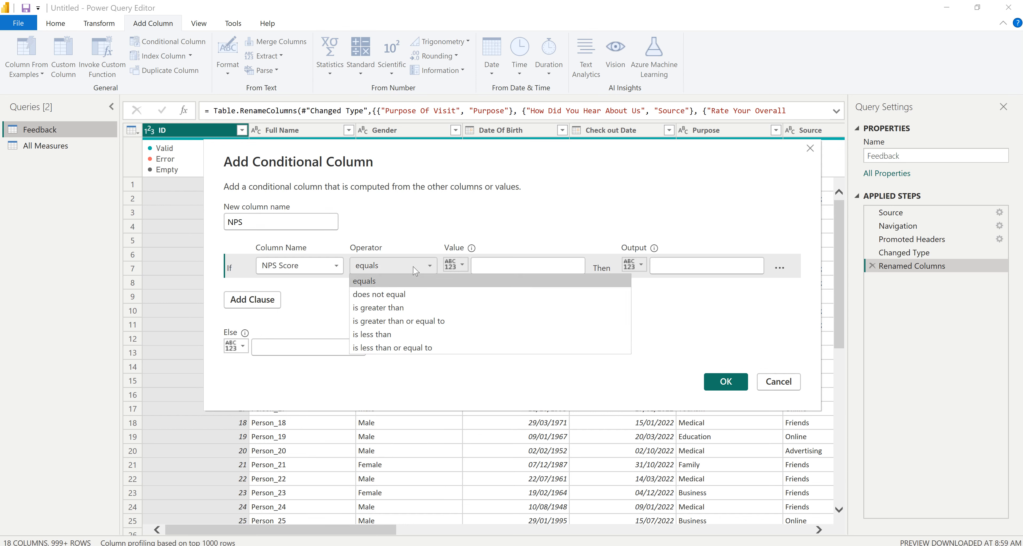
pyautogui.click(413, 308)
pyautogui.click(494, 265)
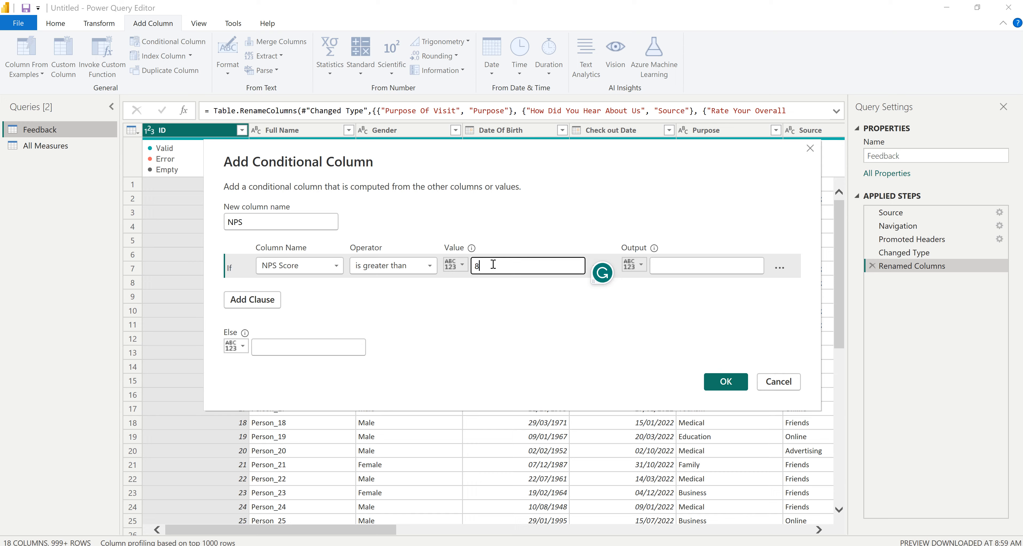
pyautogui.hotkey('alt', 'Tab')
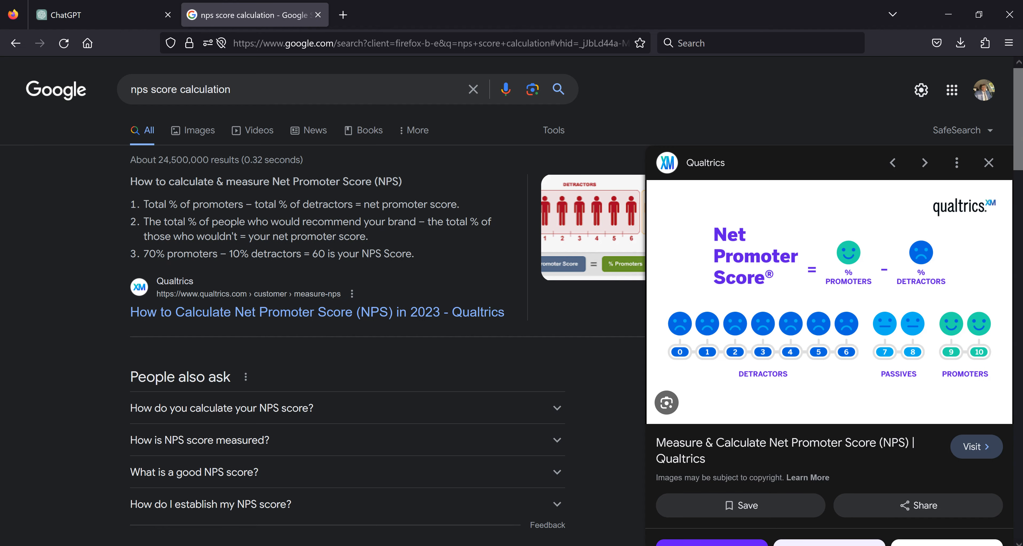
pyautogui.hotkey('alt', 'Tab')
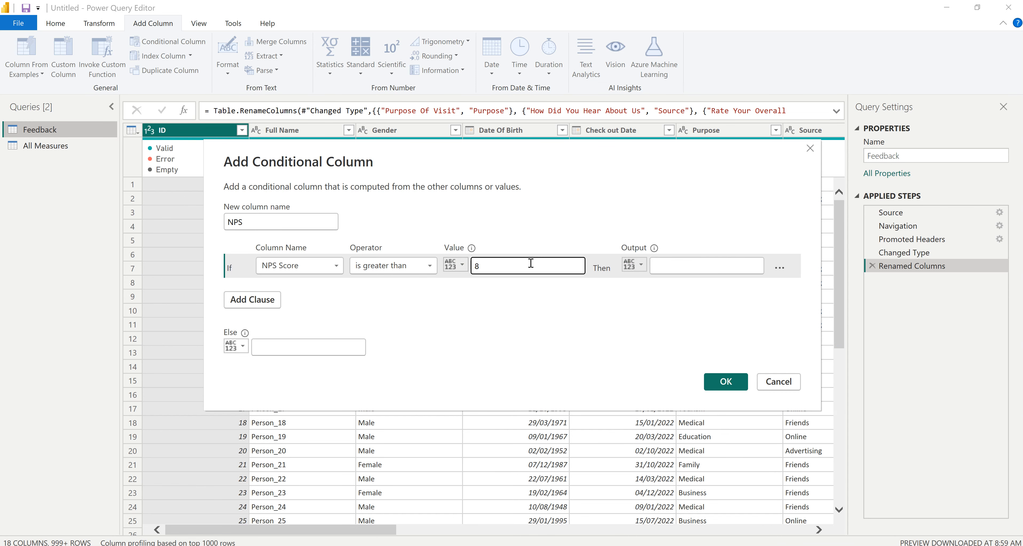
pyautogui.click(659, 267)
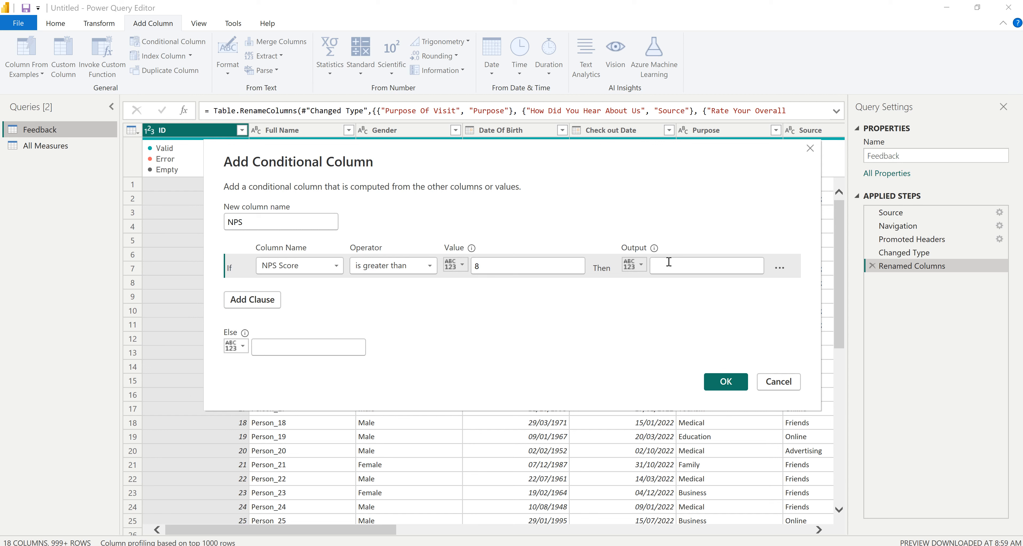
pyautogui.write('Promoters')
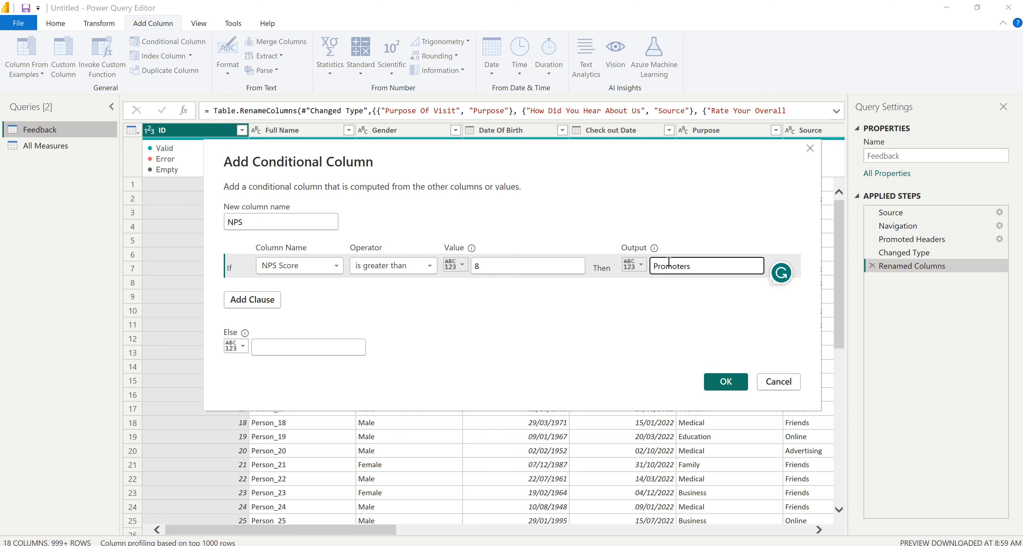
# Add an else-if clause that outputs Detractors when NPS Score is less than 7, checking the browser's NPS scale for the threshold.
pyautogui.click(258, 302)
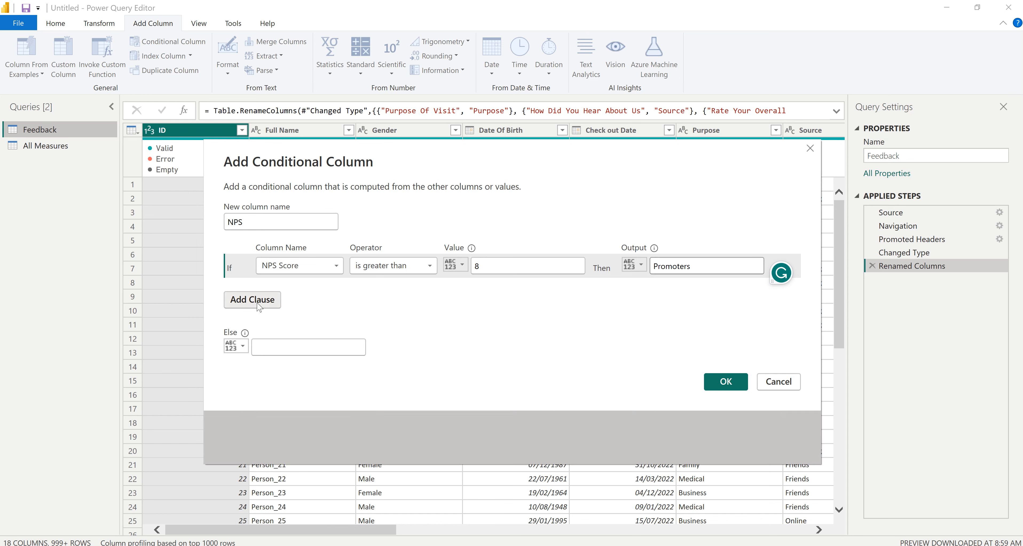
pyautogui.click(302, 291)
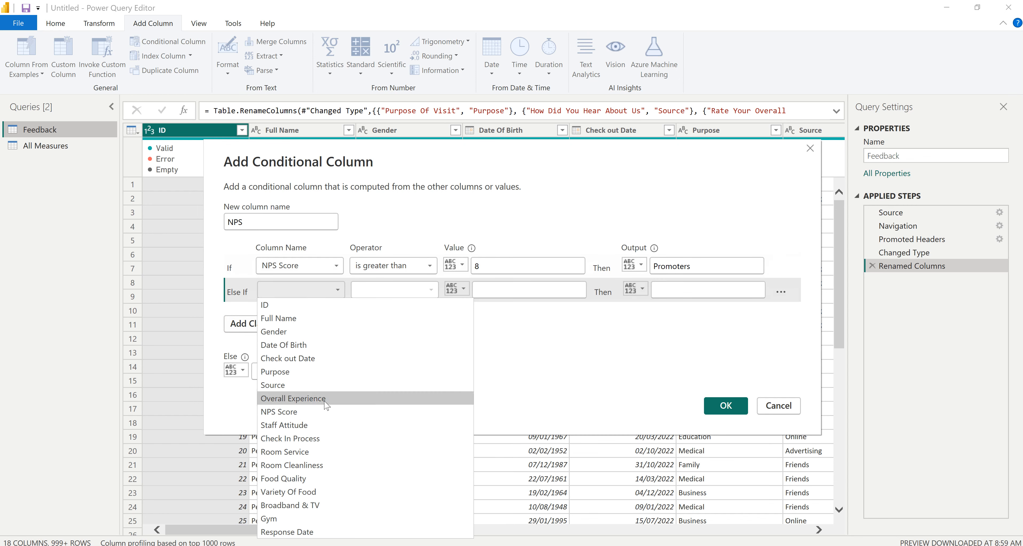
pyautogui.click(331, 416)
pyautogui.click(393, 294)
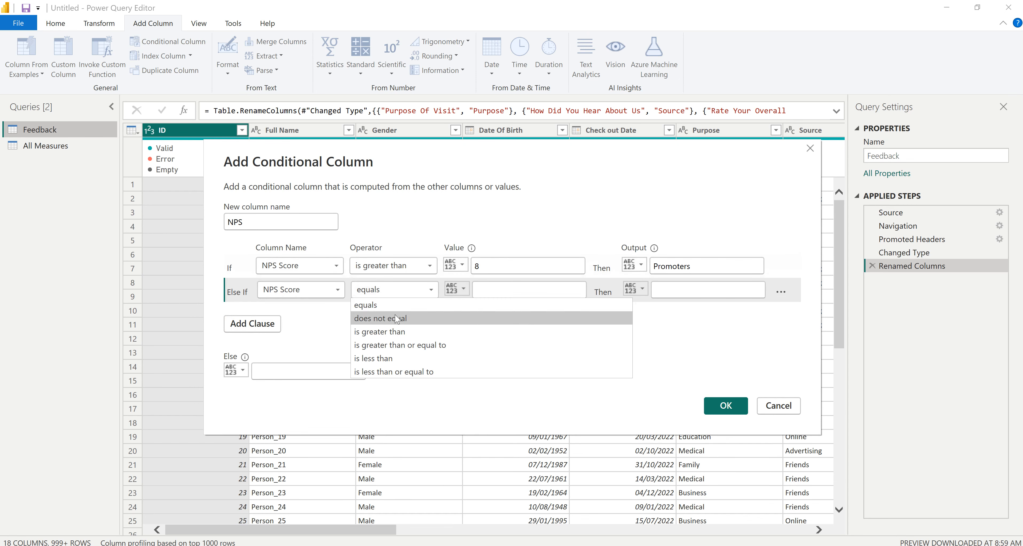
pyautogui.click(396, 358)
pyautogui.click(501, 288)
pyautogui.hotkey('alt', 'Tab')
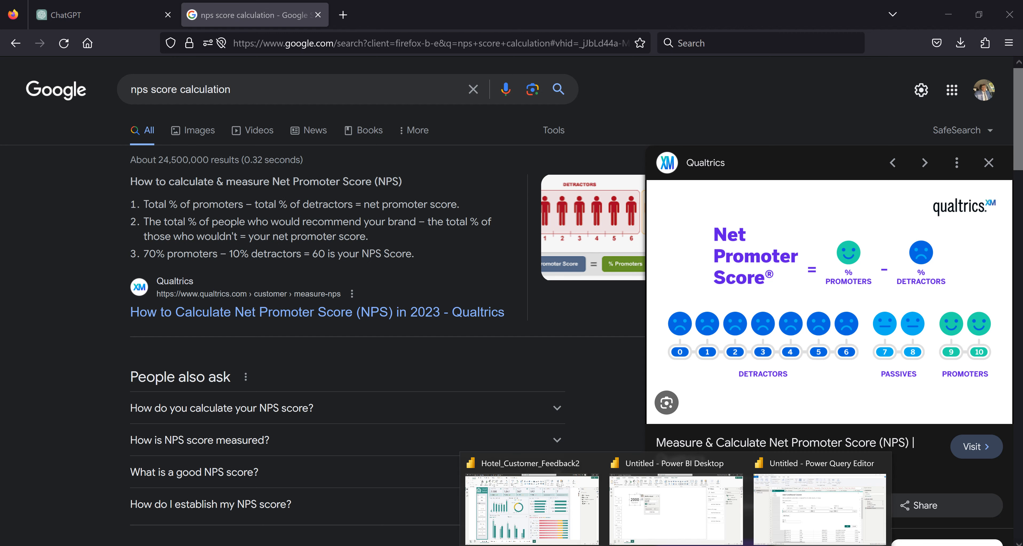
pyautogui.click(808, 518)
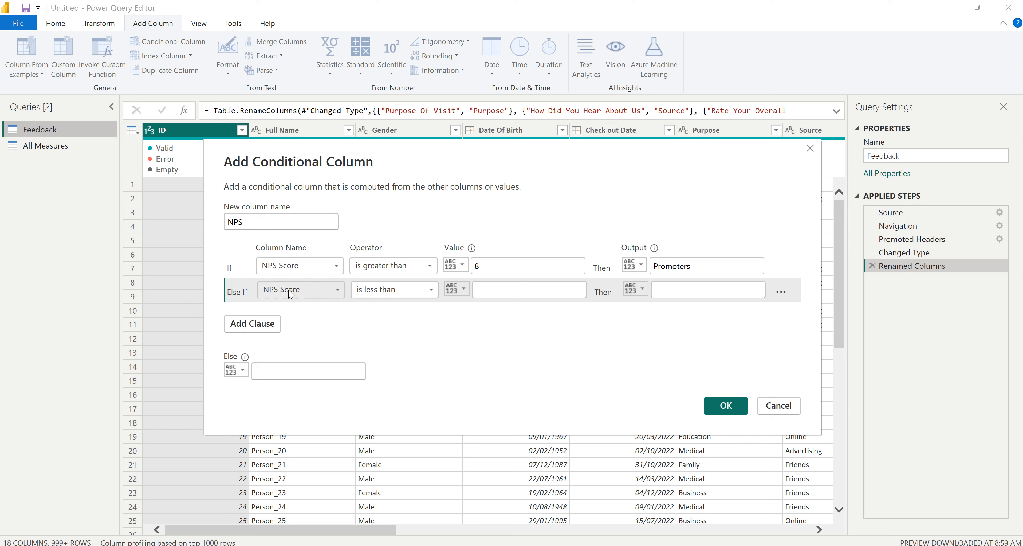
pyautogui.click(511, 289)
pyautogui.write('7')
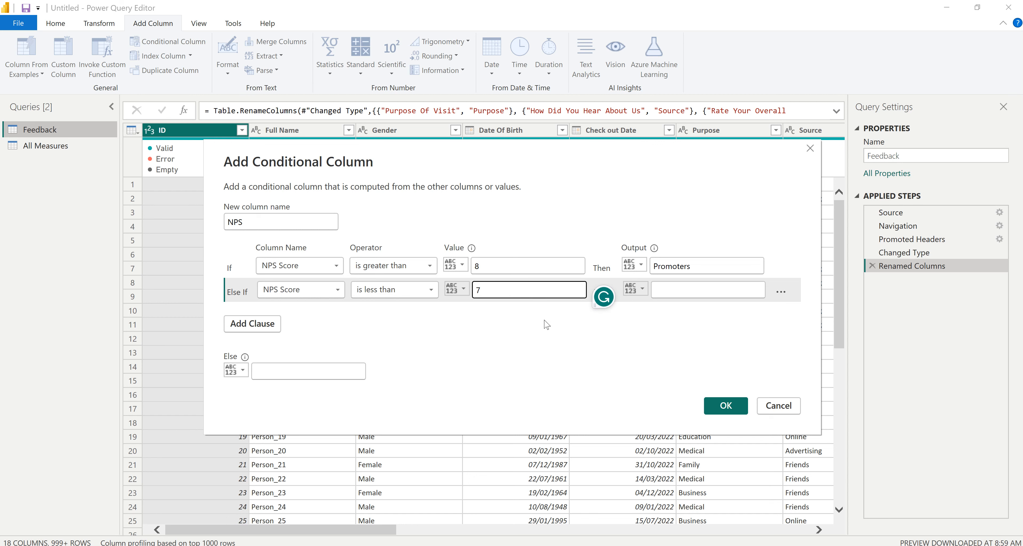
pyautogui.click(677, 289)
pyautogui.write('D')
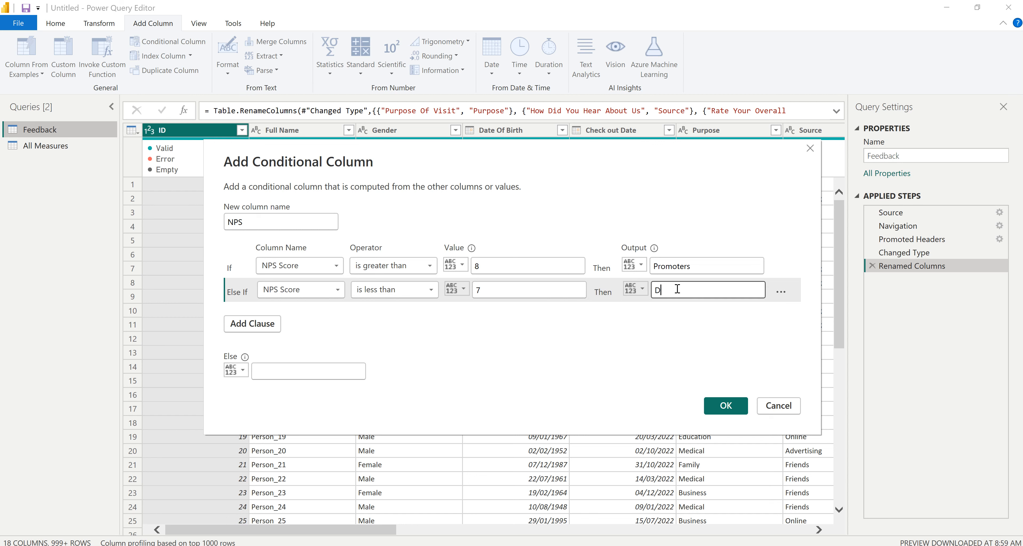
pyautogui.write('etractors')
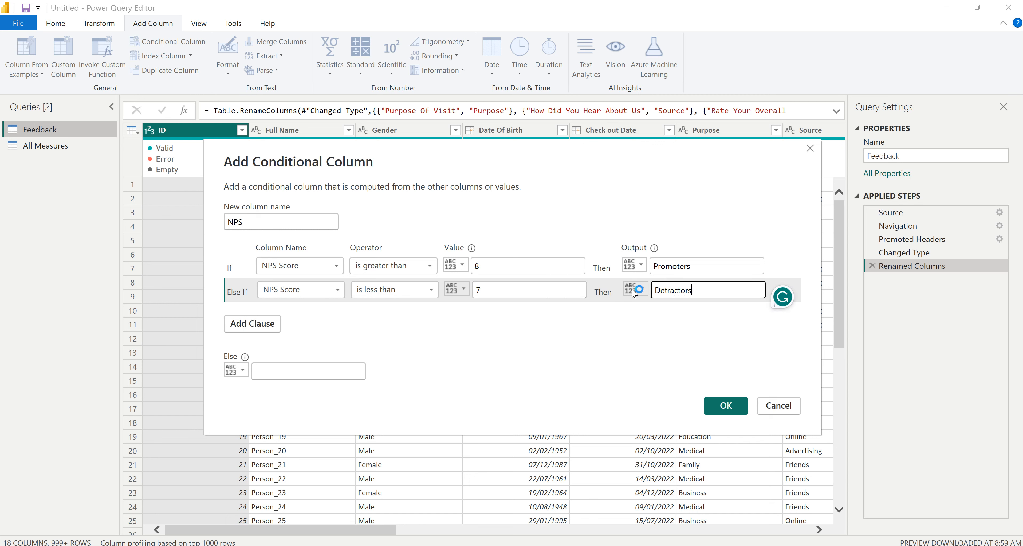
# Set the conditional column's else output to Passives and create the NPS column.
pyautogui.click(311, 369)
pyautogui.write('Pa')
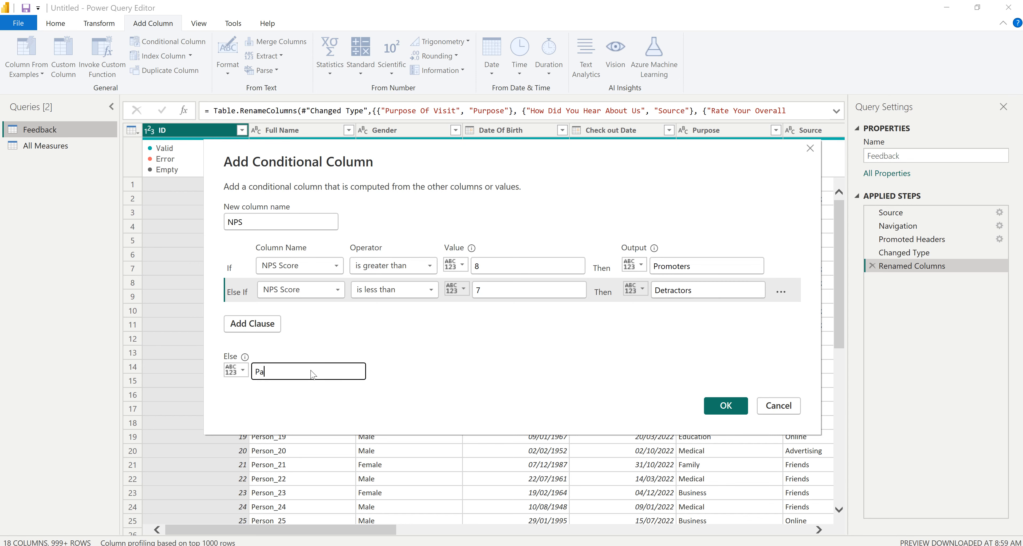
pyautogui.write('ssives')
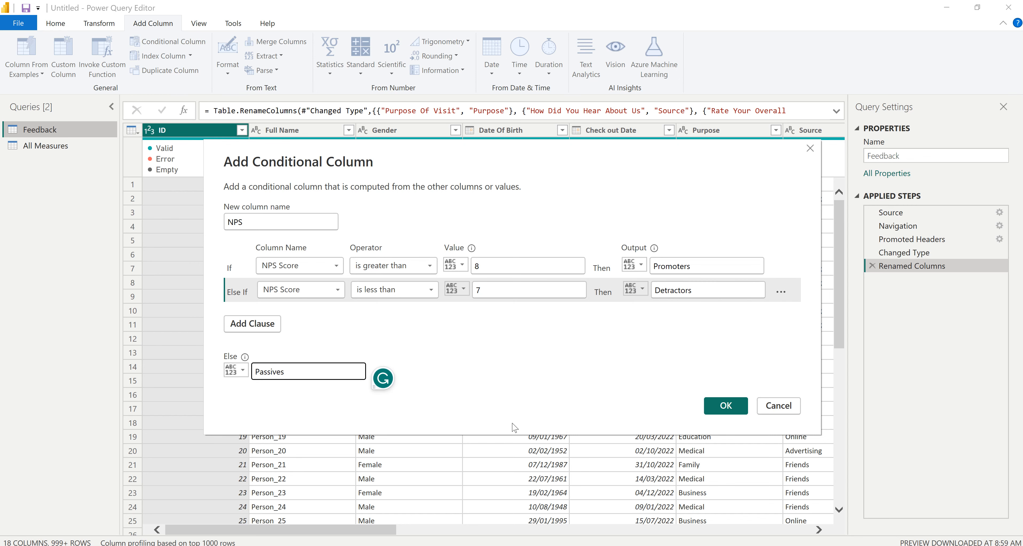
pyautogui.click(726, 406)
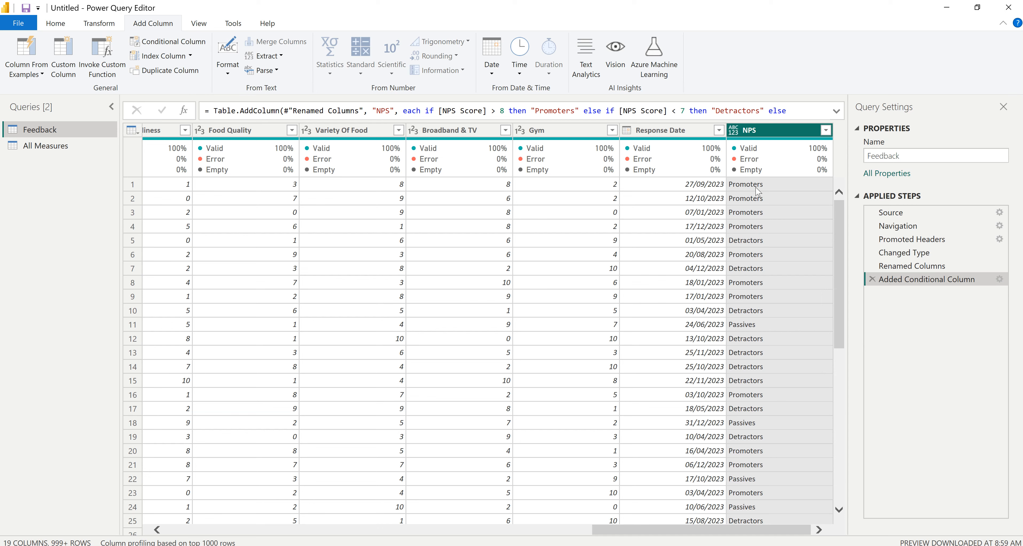
# Move the NPS column so that it sits directly between NPS Score and Staff Attitude.
pyautogui.moveTo(770, 138); pyautogui.dragTo(173, 143)
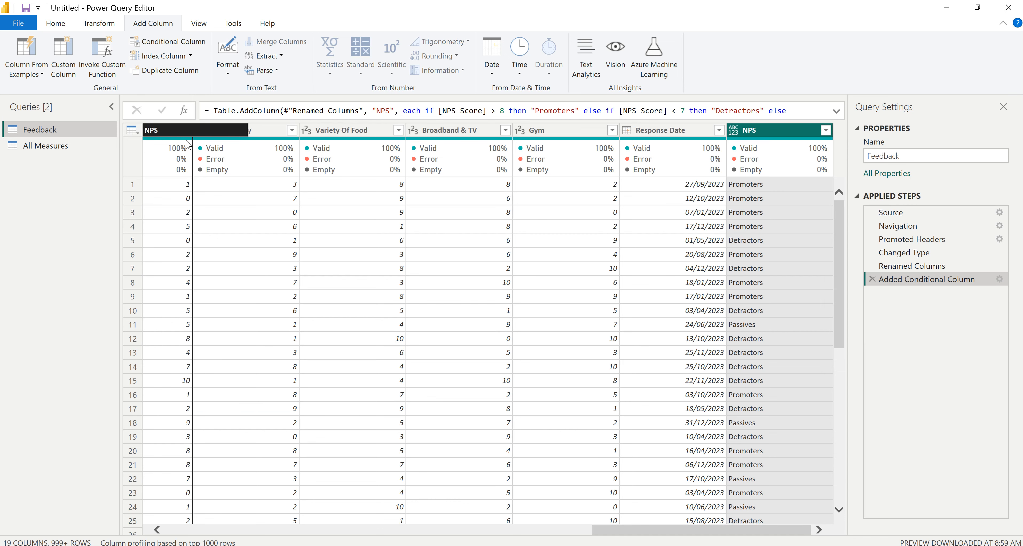
pyautogui.moveTo(604, 535); pyautogui.dragTo(434, 535)
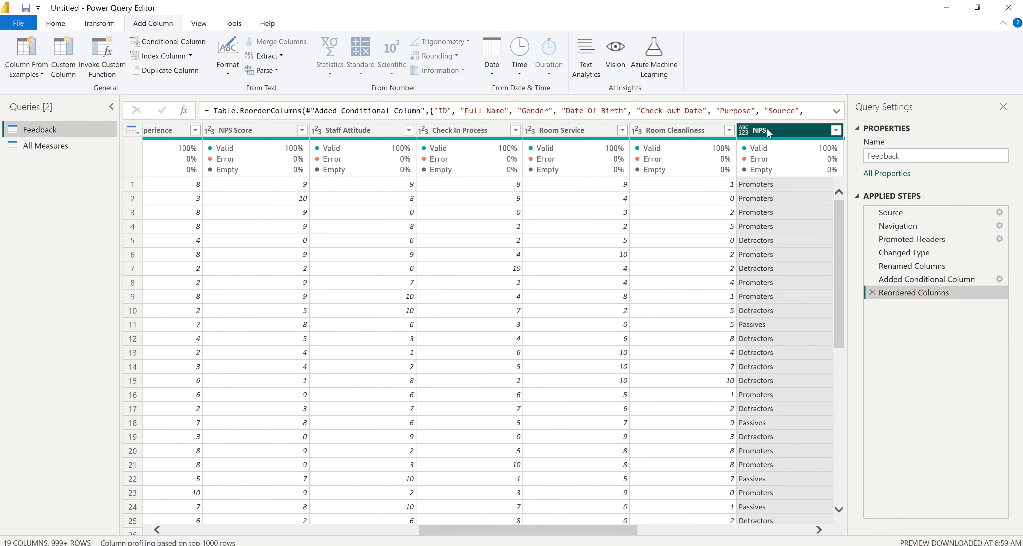
pyautogui.moveTo(747, 133); pyautogui.dragTo(345, 139)
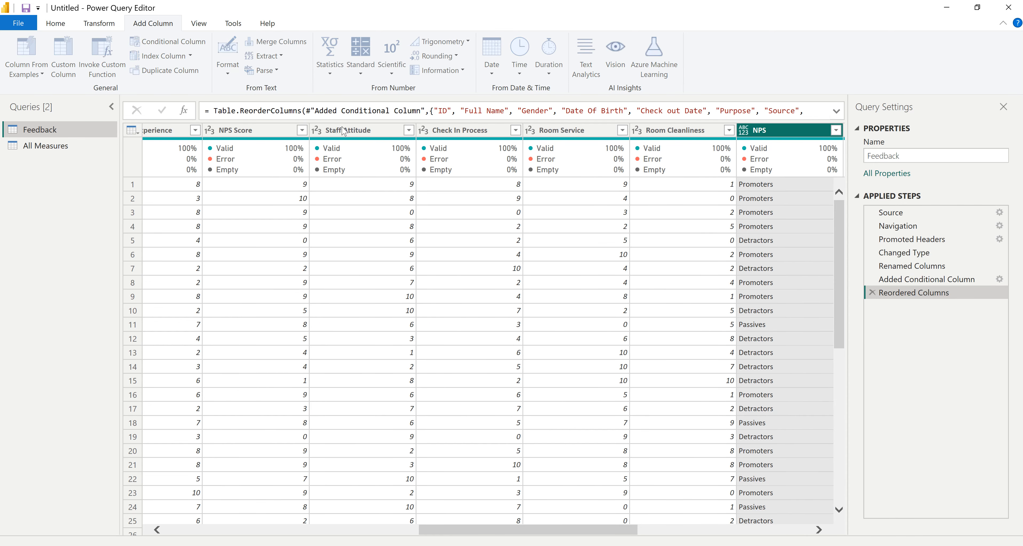
# Check the NPS categories against the NPS Score values, and apply the query changes to return to the report.
pyautogui.click(285, 189)
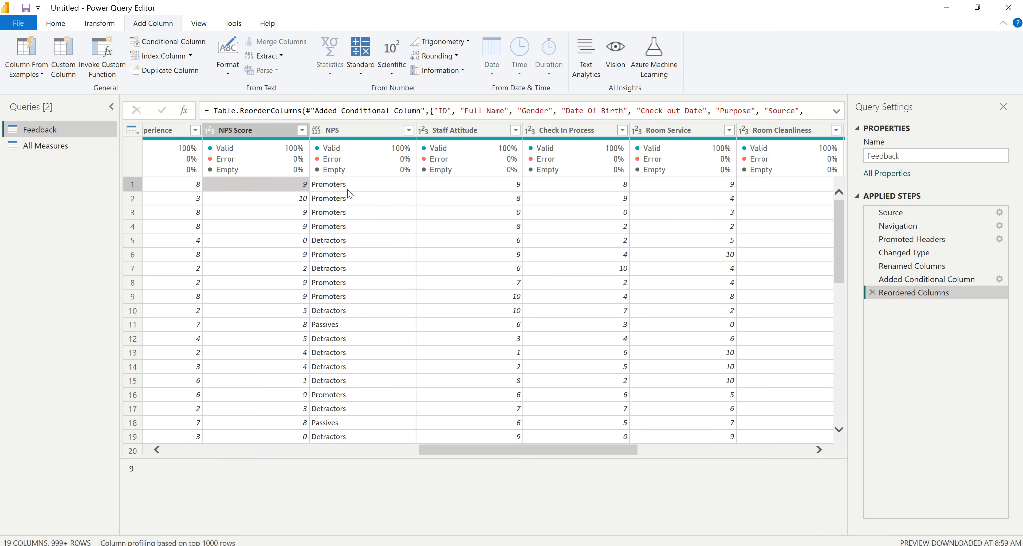
pyautogui.click(289, 201)
pyautogui.scroll(-3, 363, 321)
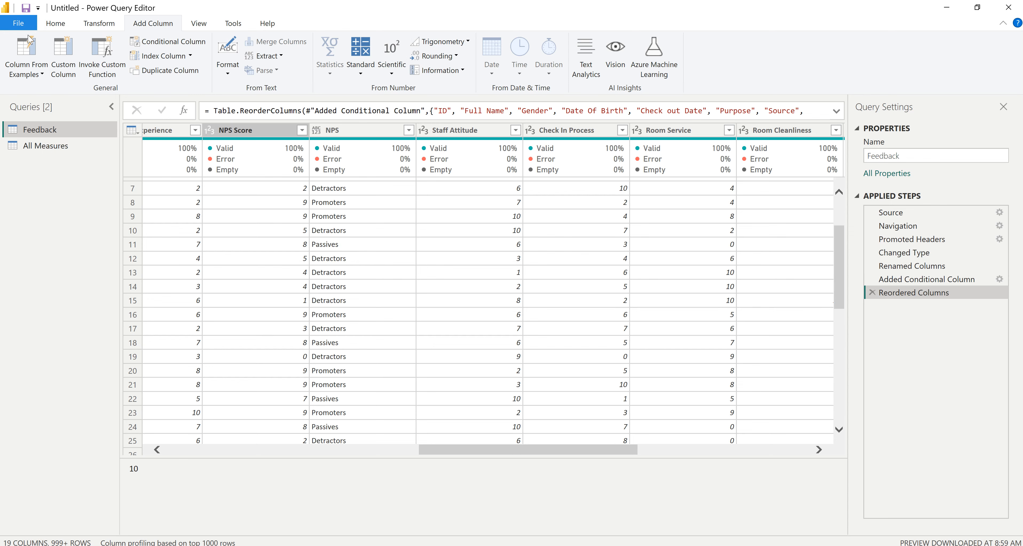
pyautogui.click(56, 23)
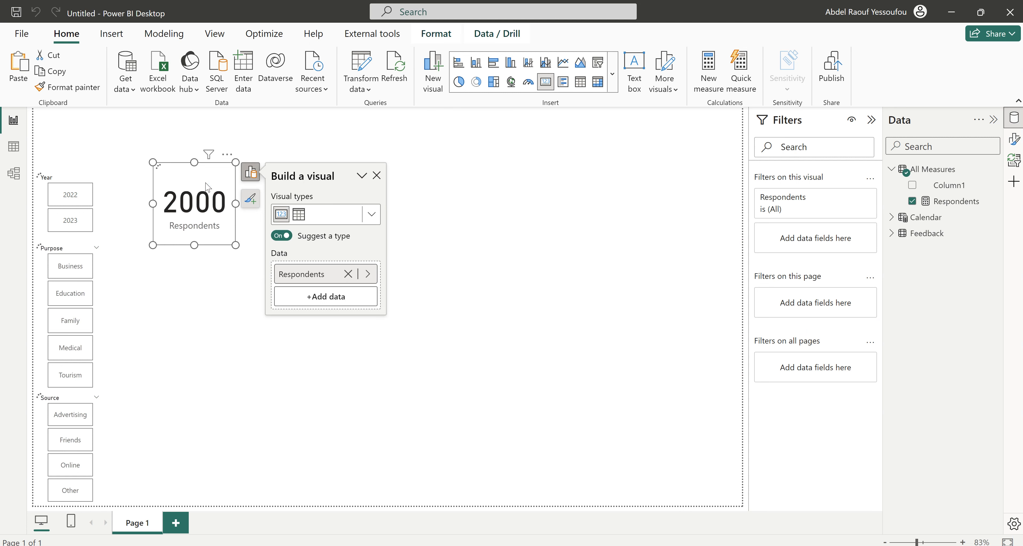
# Start a new measure named Promoters in the All Measures table, using CALCULATE with 'All Measures'[Respondents] as its expression.
pyautogui.click(536, 200)
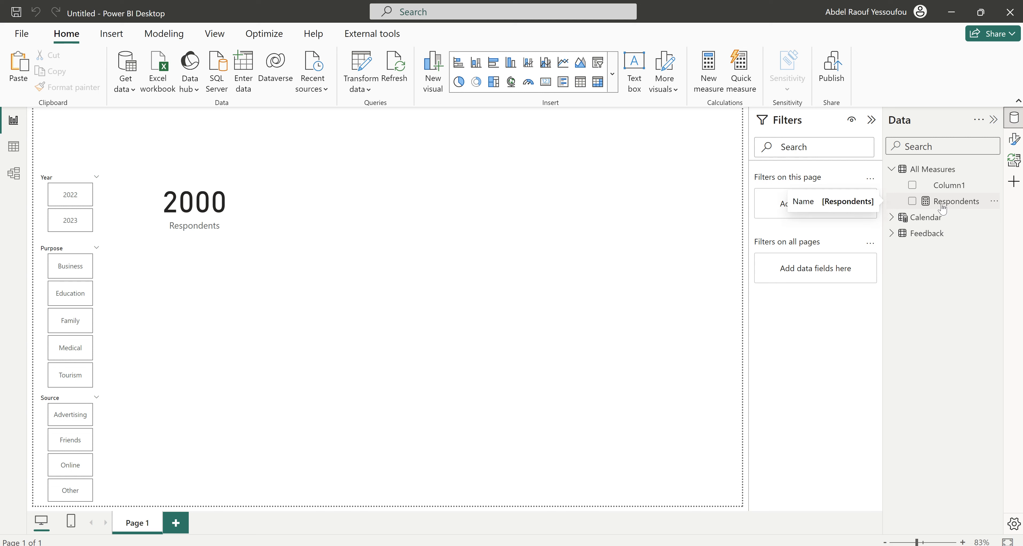
pyautogui.click(949, 171)
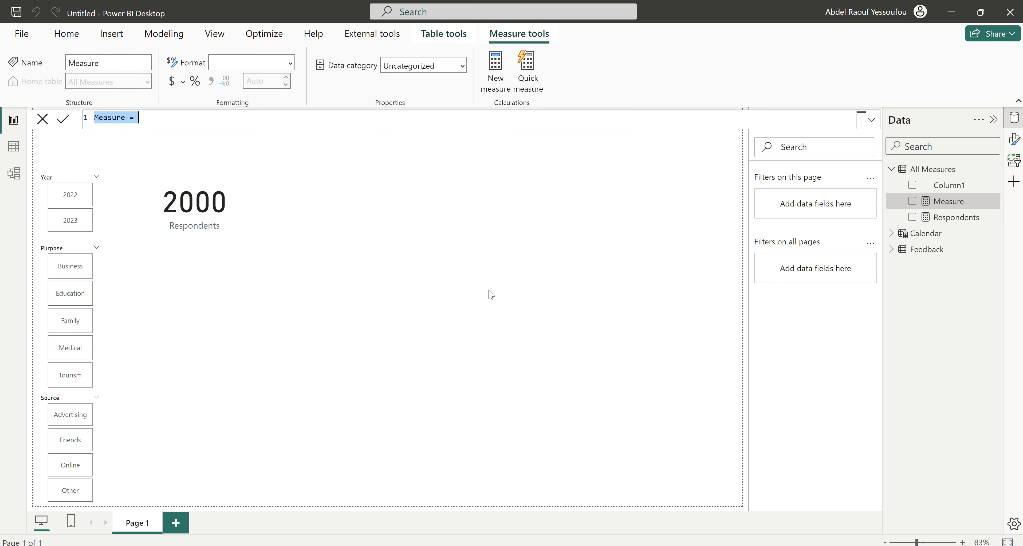
pyautogui.write('Promoters =')
pyautogui.hotkey('shift', 'Return')
pyautogui.write('cal')
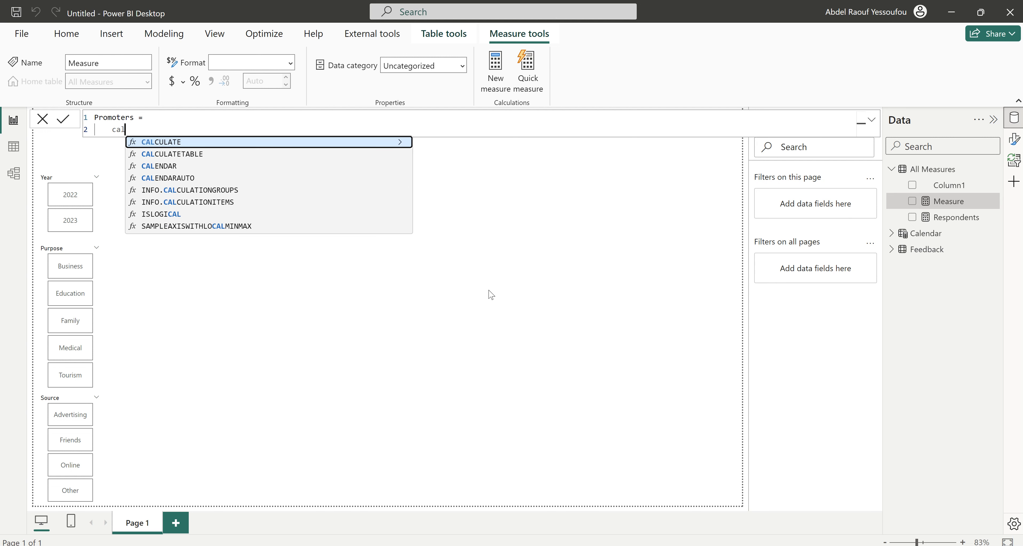
pyautogui.press('Tab')
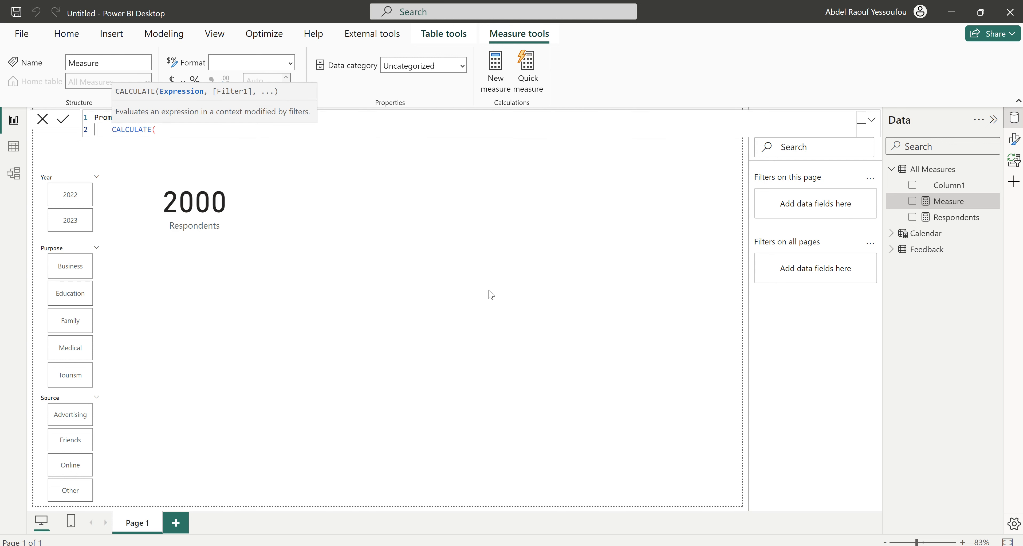
pyautogui.hotkey('shift', 'Return')
pyautogui.write('res')
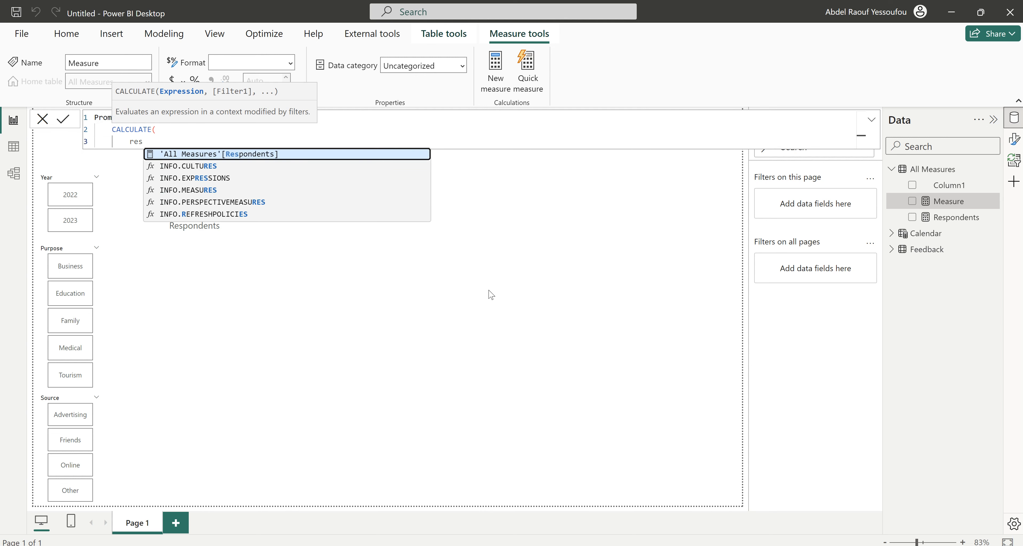
pyautogui.press('Tab')
pyautogui.write(',')
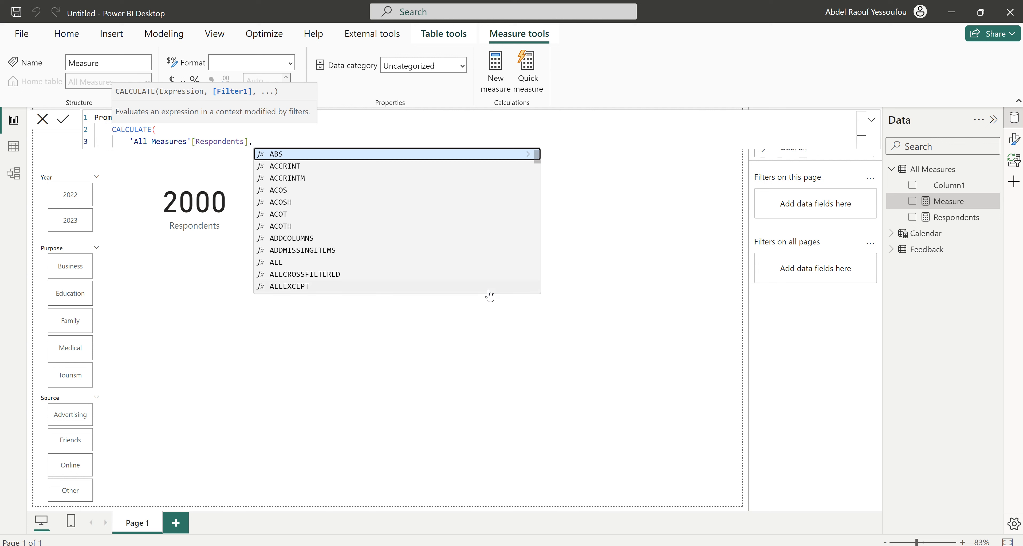
# Complete the Promoters measure with the filter Feedback[NPS]="Promoters" and commit it.
pyautogui.hotkey('shift', 'Return')
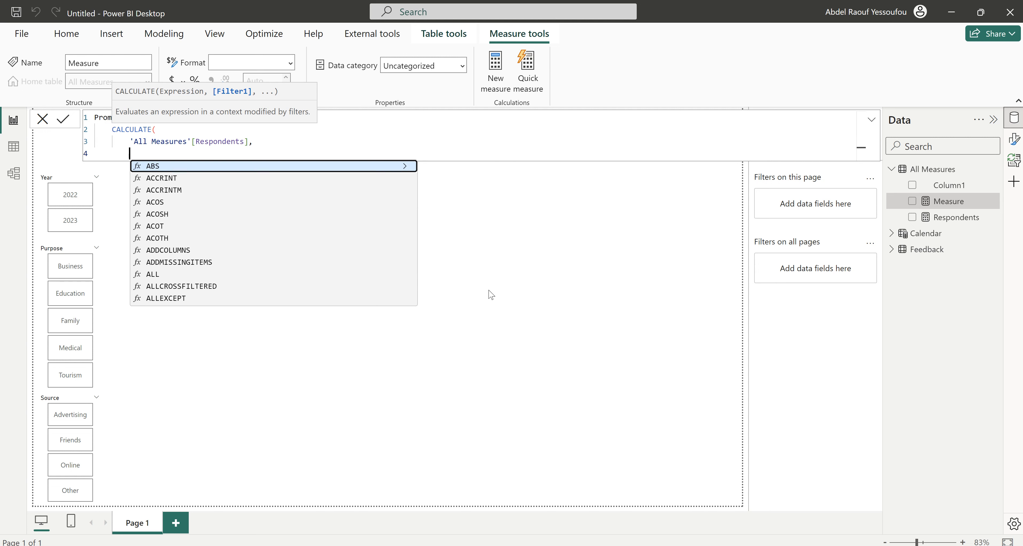
pyautogui.write('nps')
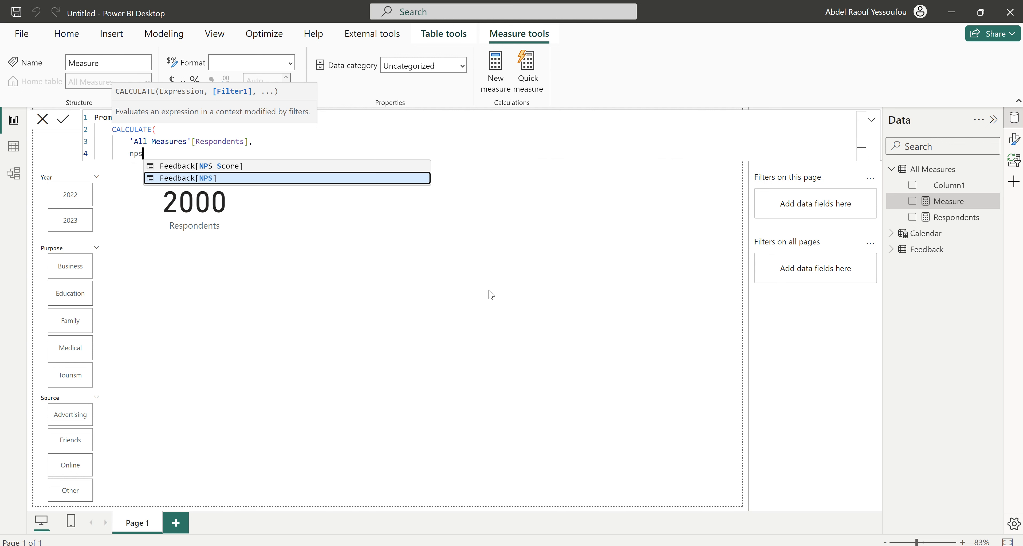
pyautogui.press('Tab')
pyautogui.write('=')
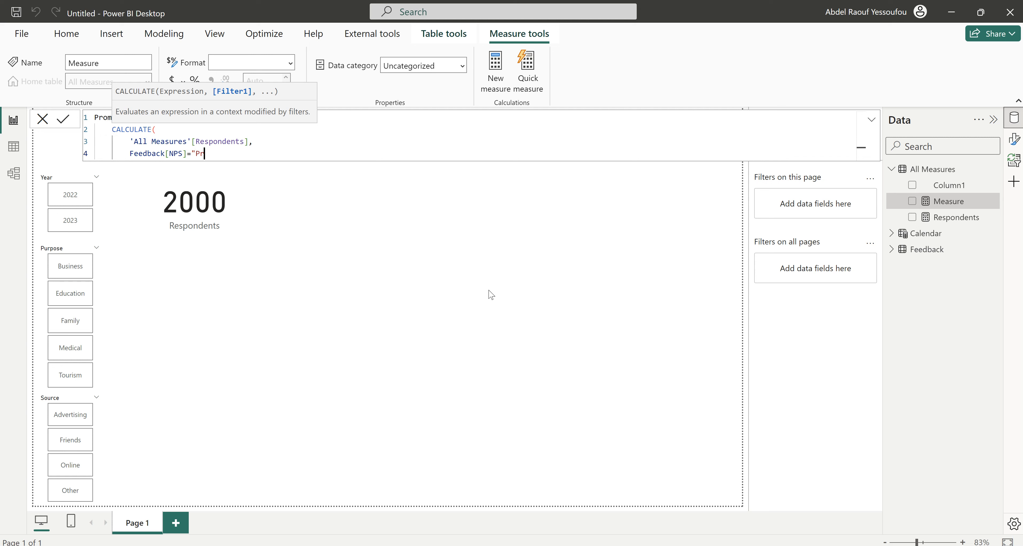
pyautogui.write('"Promoters"')
pyautogui.press('Return')
pyautogui.write(')')
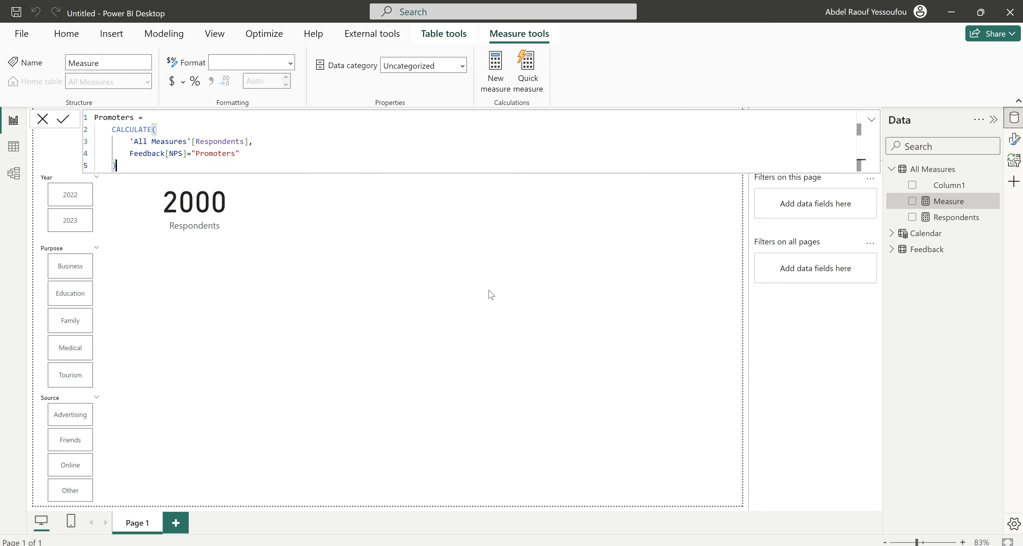
pyautogui.press('Return')
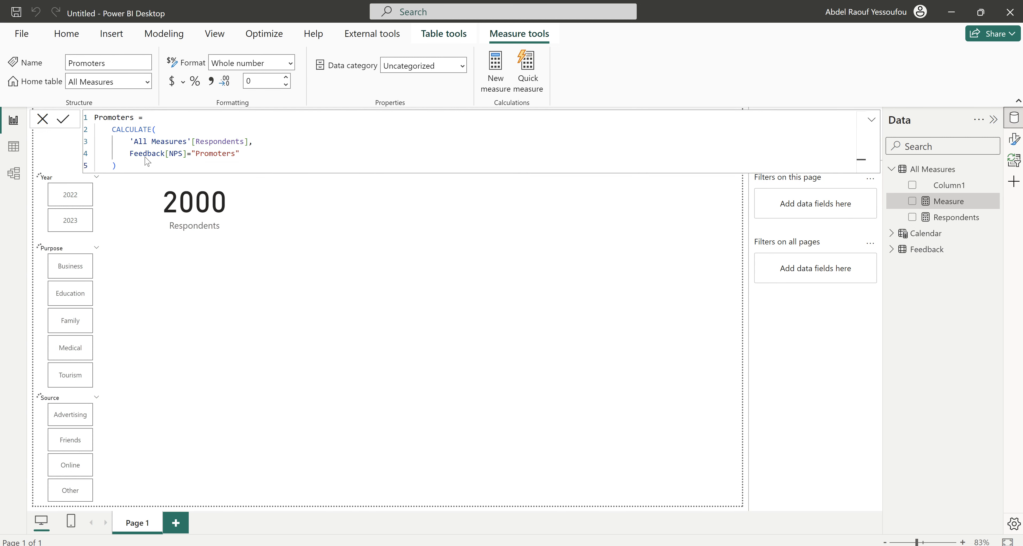
# Create a Passives measure from a copy of the Promoters formula, with the filter Feedback[NPS]="Passives".
pyautogui.moveTo(119, 166); pyautogui.dragTo(82, 122)
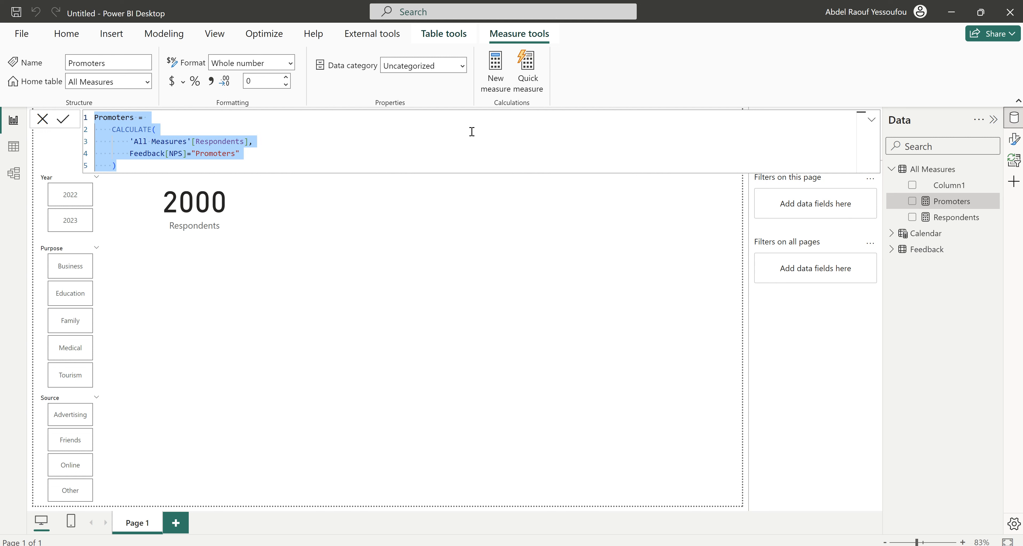
pyautogui.click(499, 74)
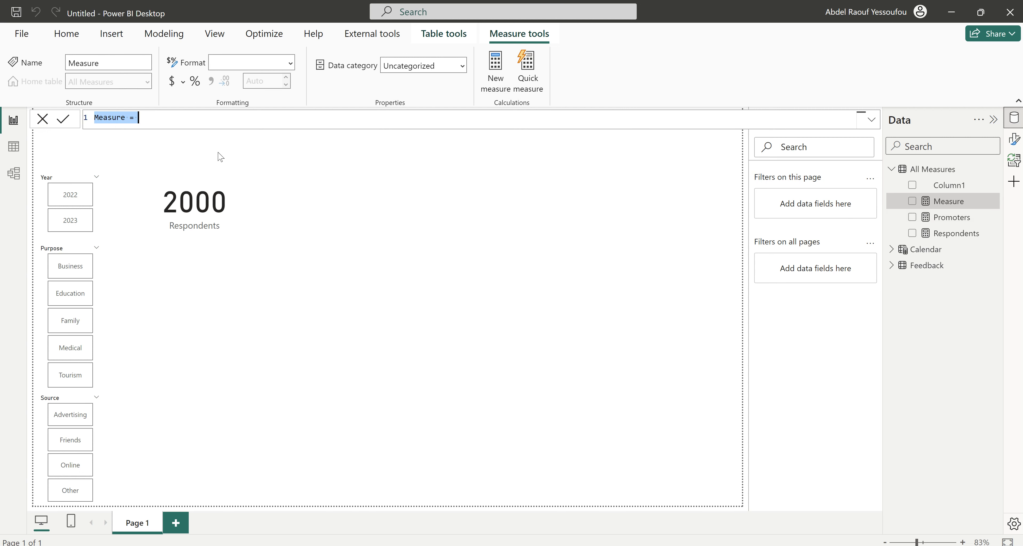
pyautogui.write('Promoters =     CALCULATE(         \'All Measures\'[Respondents],         Feedback[NPS]="Promoters"     )')
pyautogui.click(113, 119)
pyautogui.write('Passives')
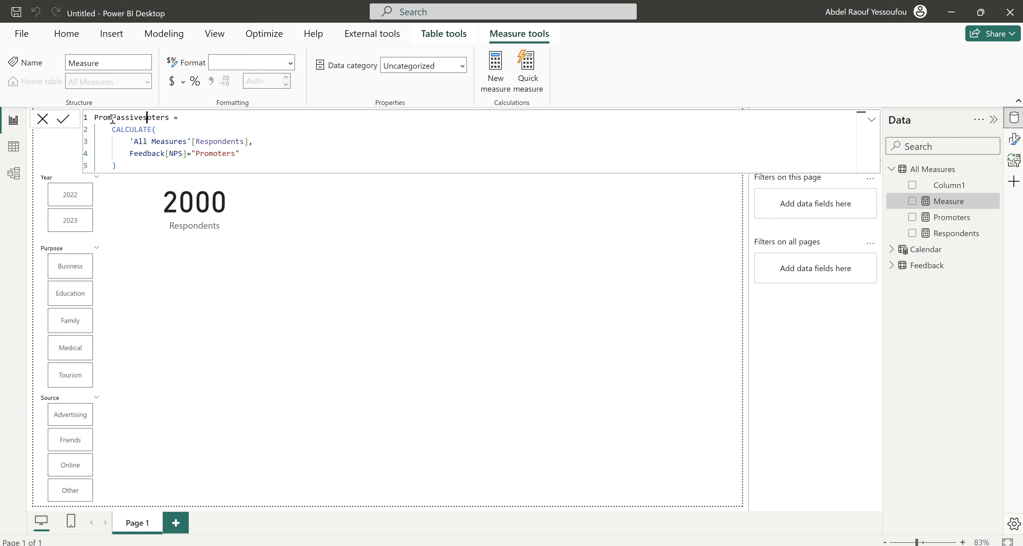
pyautogui.doubleClick(143, 118)
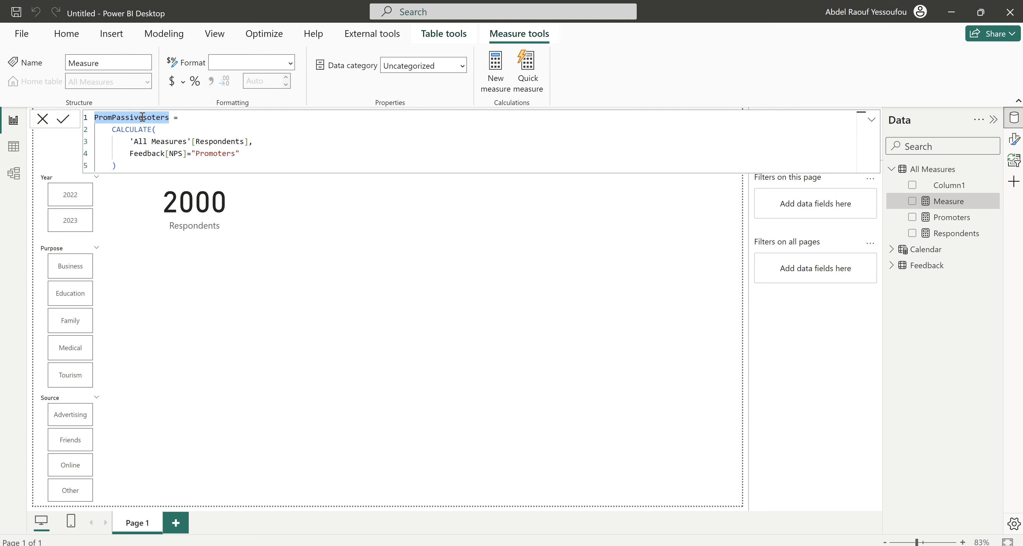
pyautogui.write('Passives')
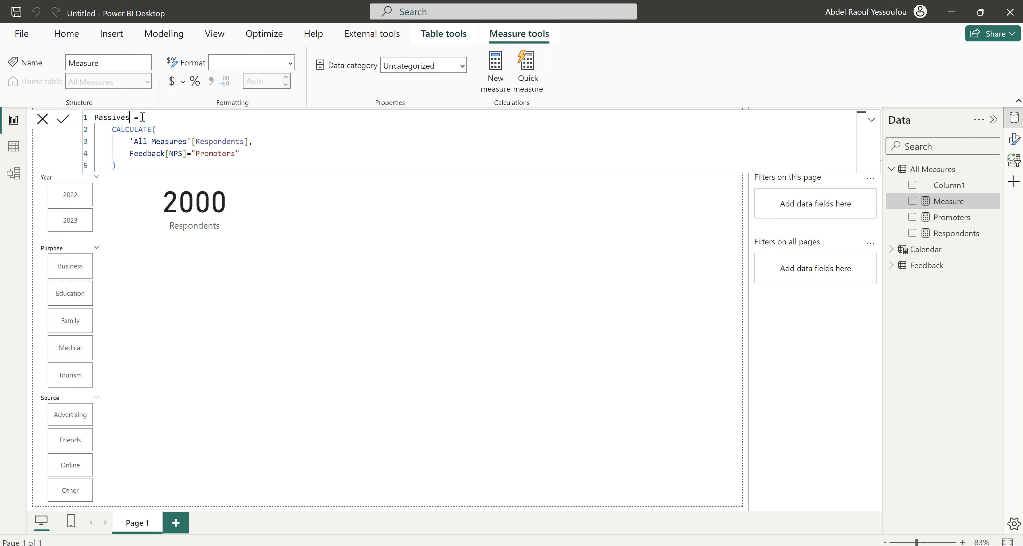
pyautogui.doubleClick(222, 154)
pyautogui.write('Passiv')
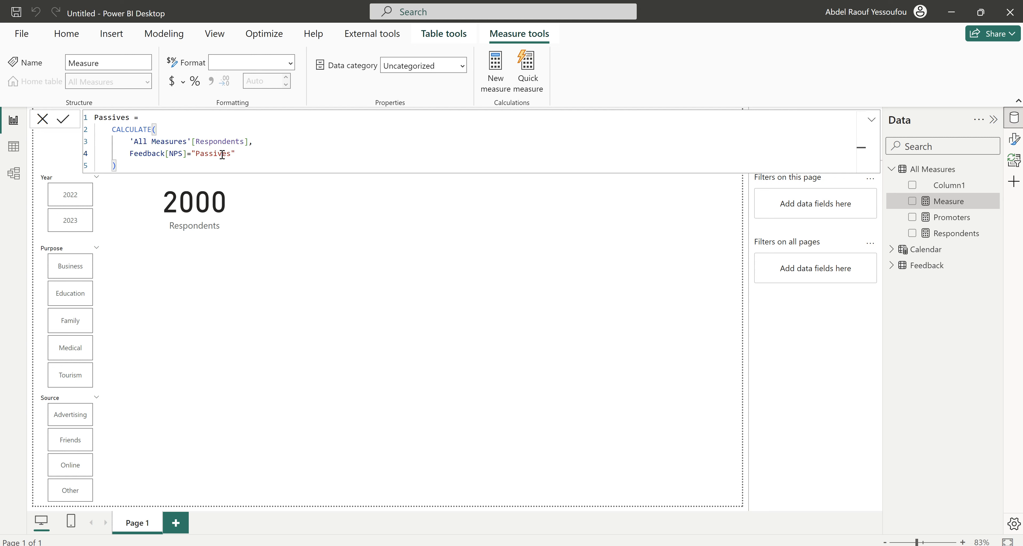
pyautogui.press('Return')
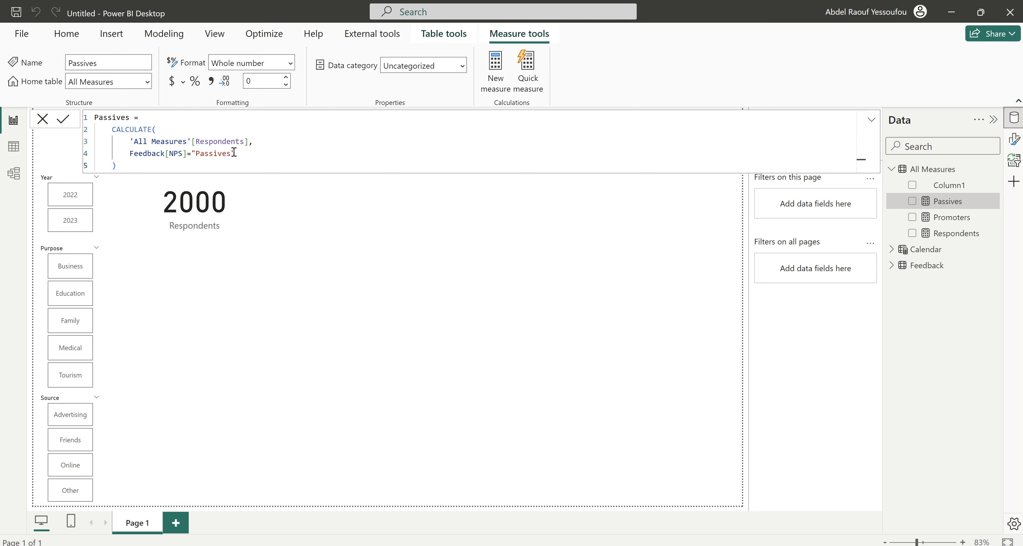
# Create a Detractors measure from the copied Promoters formula, with the filter Feedback[NPS]="Detractors".
pyautogui.click(496, 72)
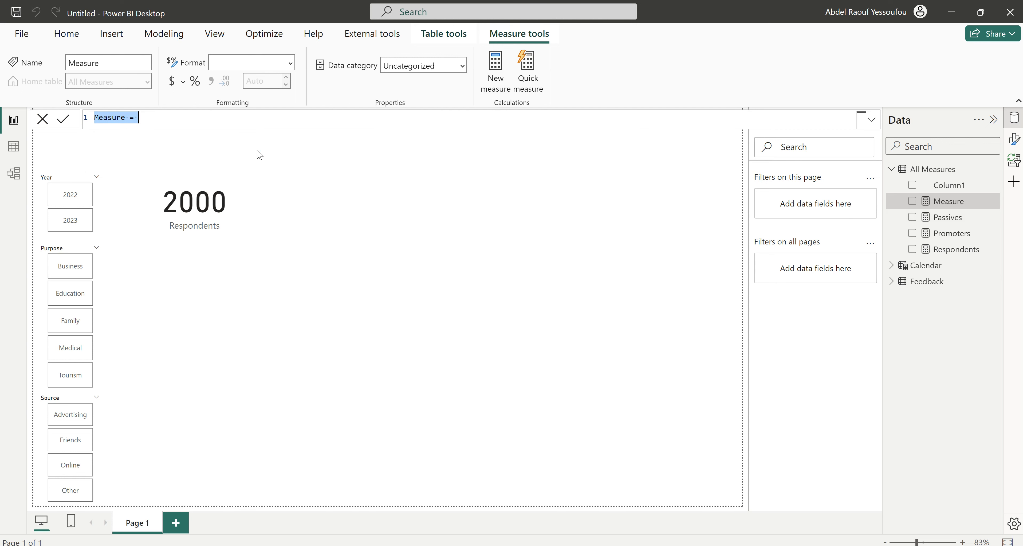
pyautogui.write('Promoters =     CALCULATE(         \'All Measures\'[Respondents],         Feedback[NPS]="Promoters"     )')
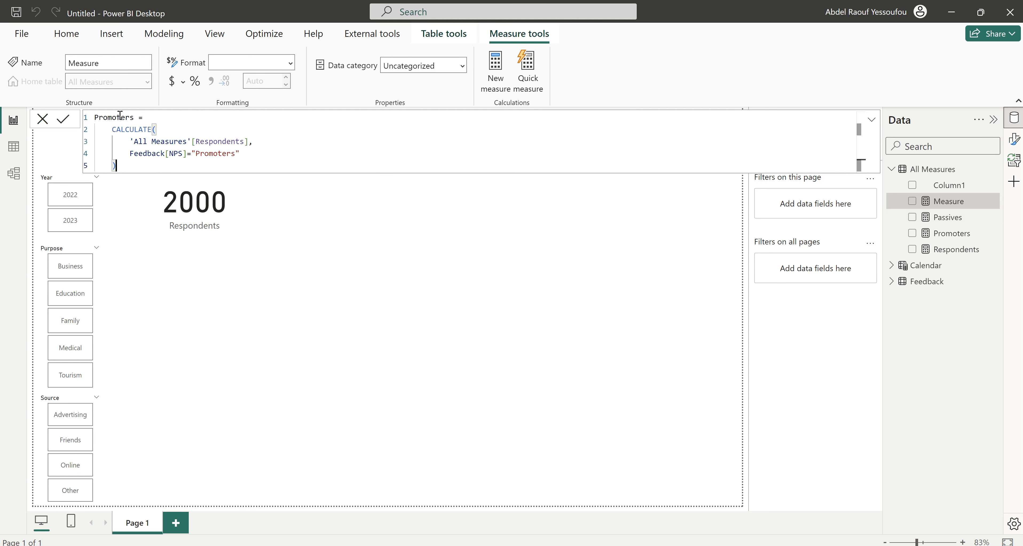
pyautogui.doubleClick(119, 116)
pyautogui.write('Detra')
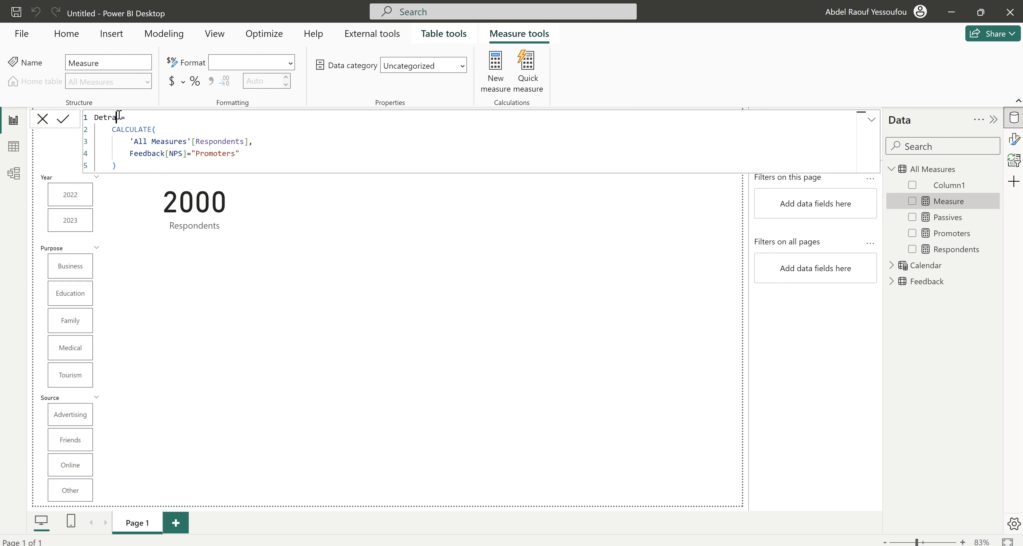
pyautogui.write('cto')
pyautogui.doubleClick(220, 153)
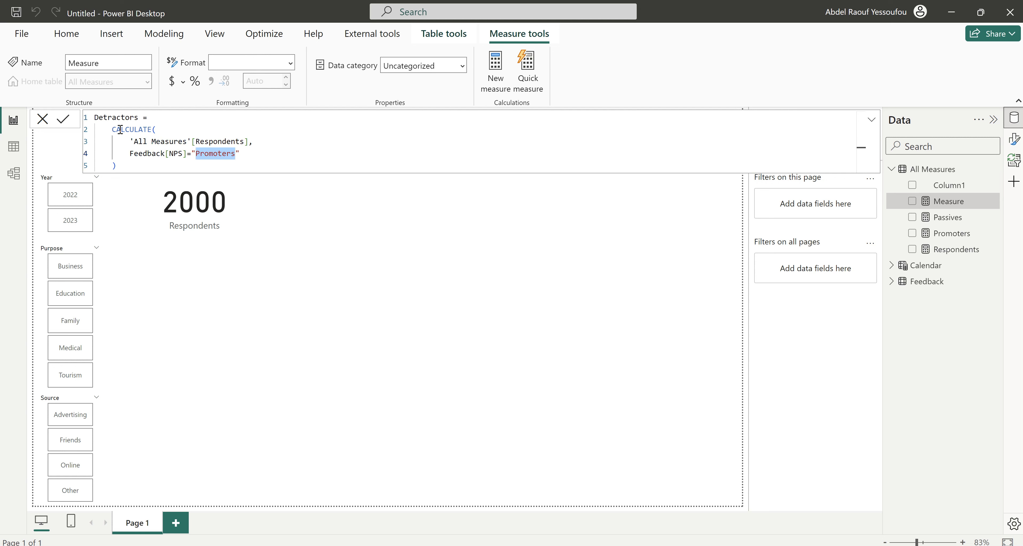
pyautogui.doubleClick(116, 118)
pyautogui.hotkey('ctrl', 'c')
pyautogui.doubleClick(216, 153)
pyautogui.hotkey('ctrl', 'v')
pyautogui.press('Return')
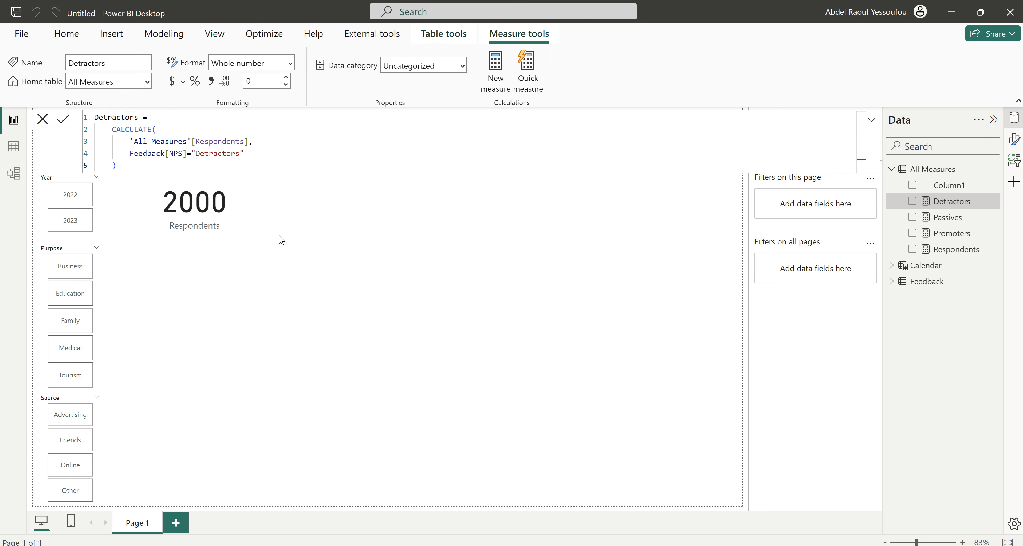
# Delete the Respondents card from the report page.
pyautogui.click(327, 225)
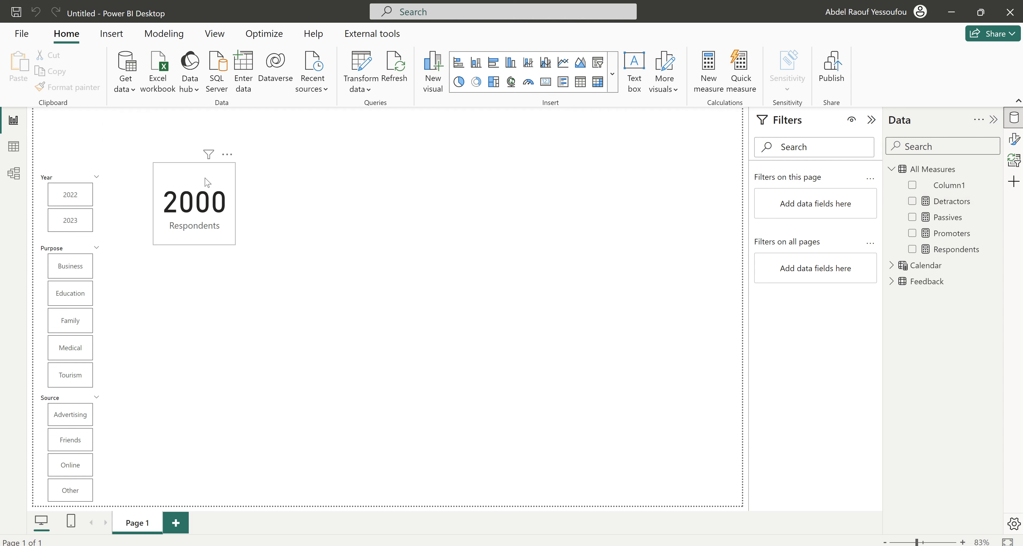
pyautogui.click(204, 193)
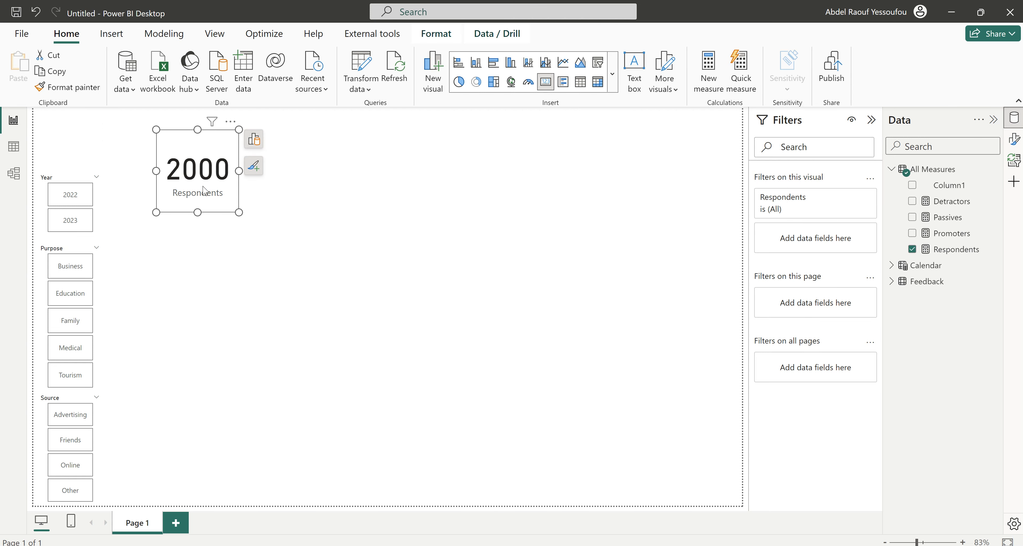
pyautogui.press('Delete')
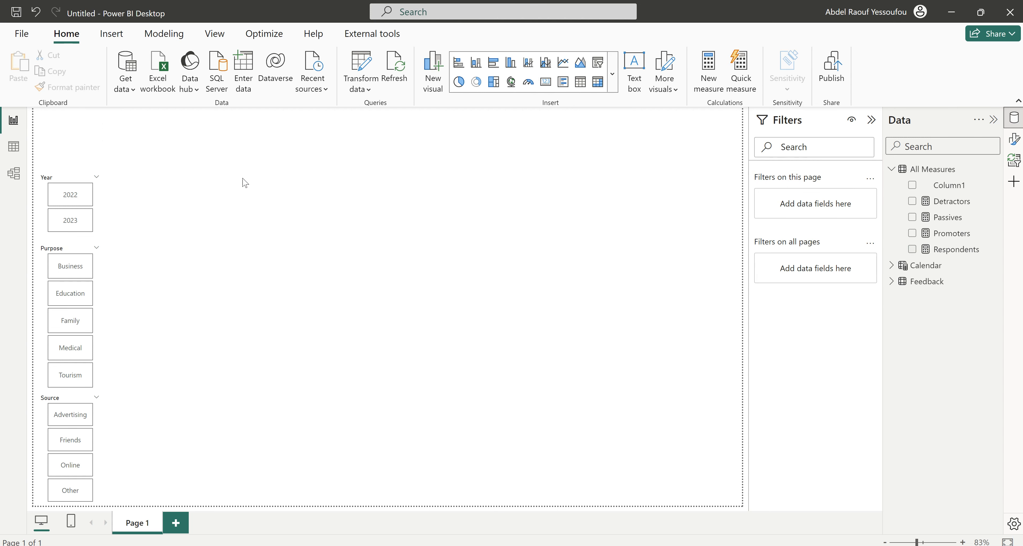
# Insert a new card visual showing Respondents, Promoters, Passives and Detractors, and widen it so all four cards fit side by side.
pyautogui.click(613, 75)
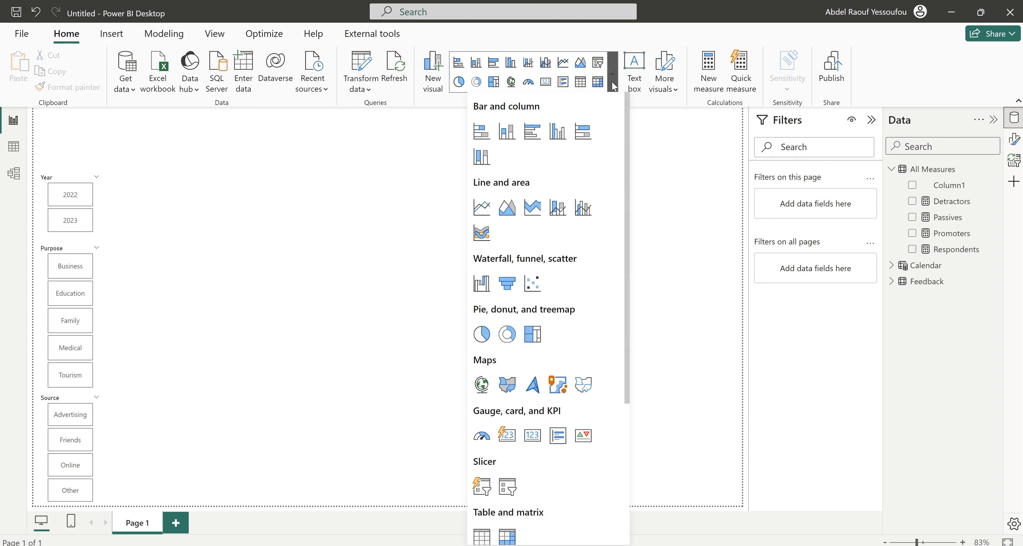
pyautogui.click(507, 436)
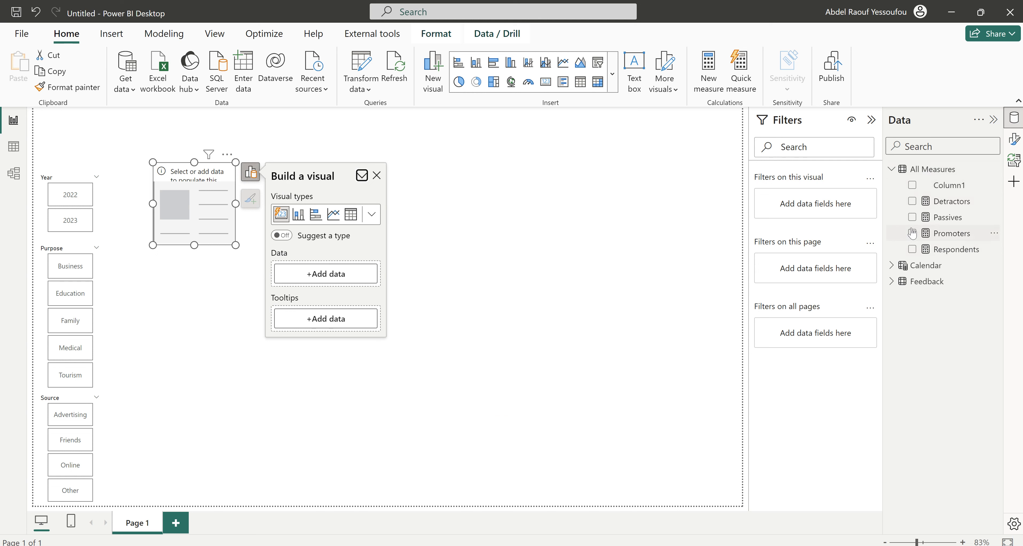
pyautogui.click(912, 249)
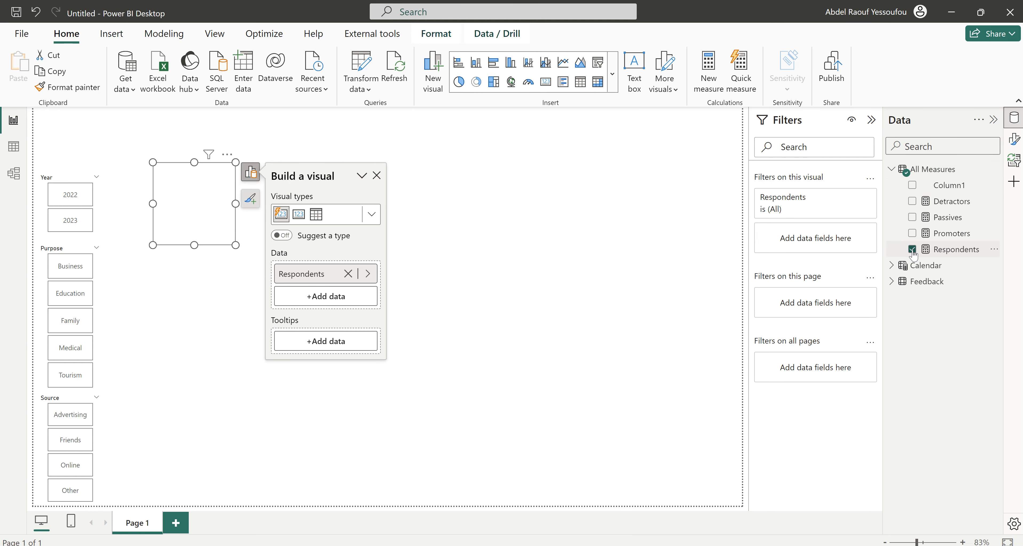
pyautogui.click(913, 233)
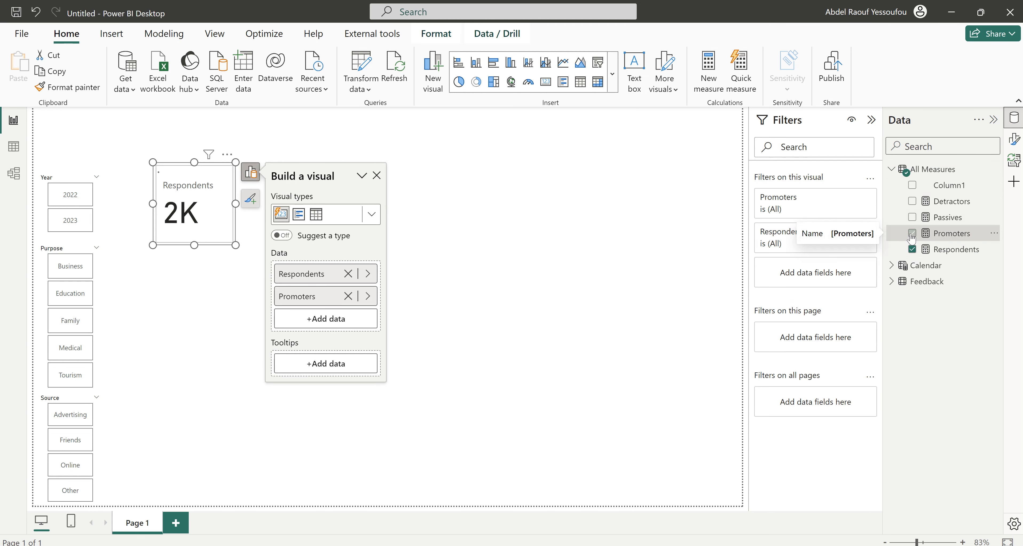
pyautogui.click(912, 218)
pyautogui.click(912, 201)
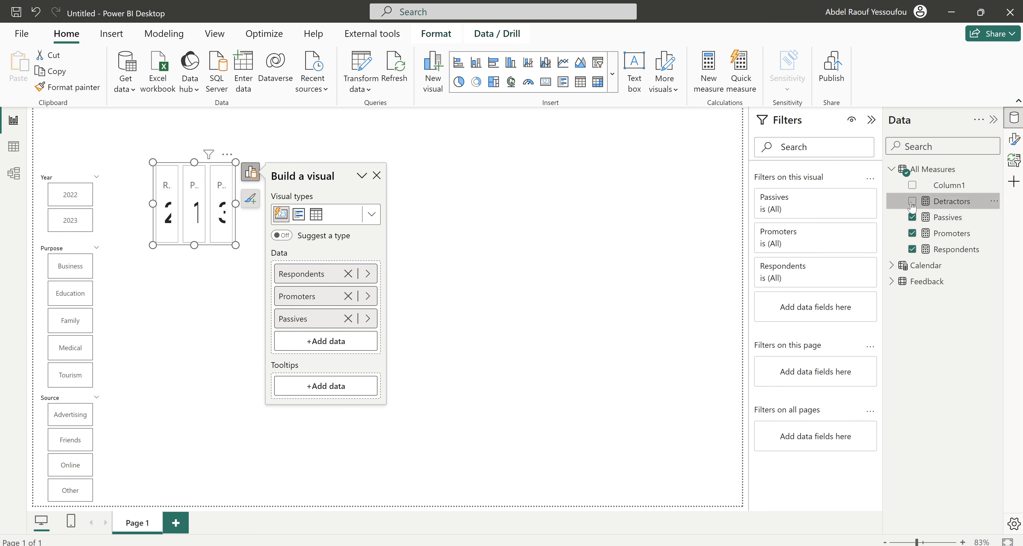
pyautogui.moveTo(235, 201); pyautogui.dragTo(512, 203)
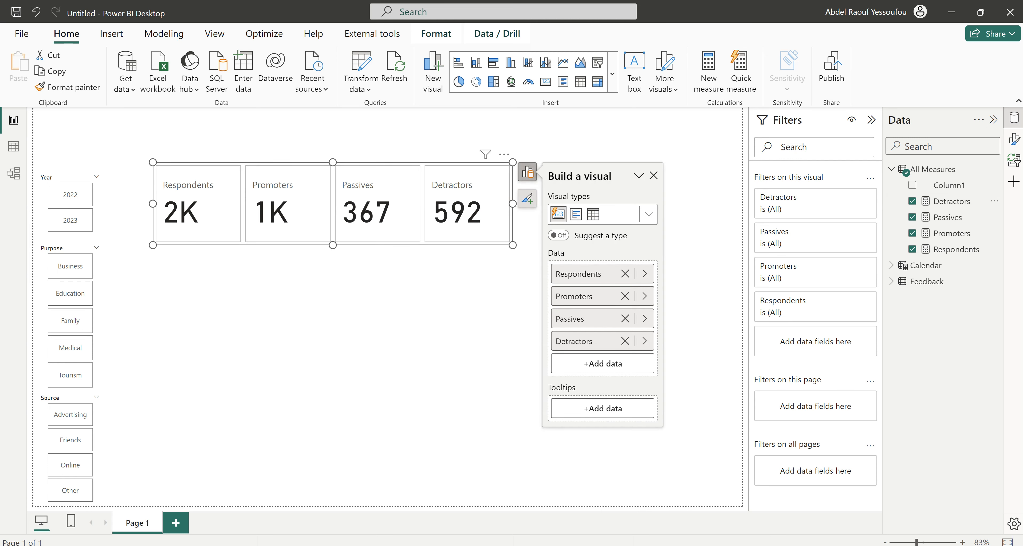
# Check the card row in the Hotel_Customer_Feedback2 report, and return to the untitled report.
pyautogui.moveTo(675, 544)
pyautogui.click(603, 496)
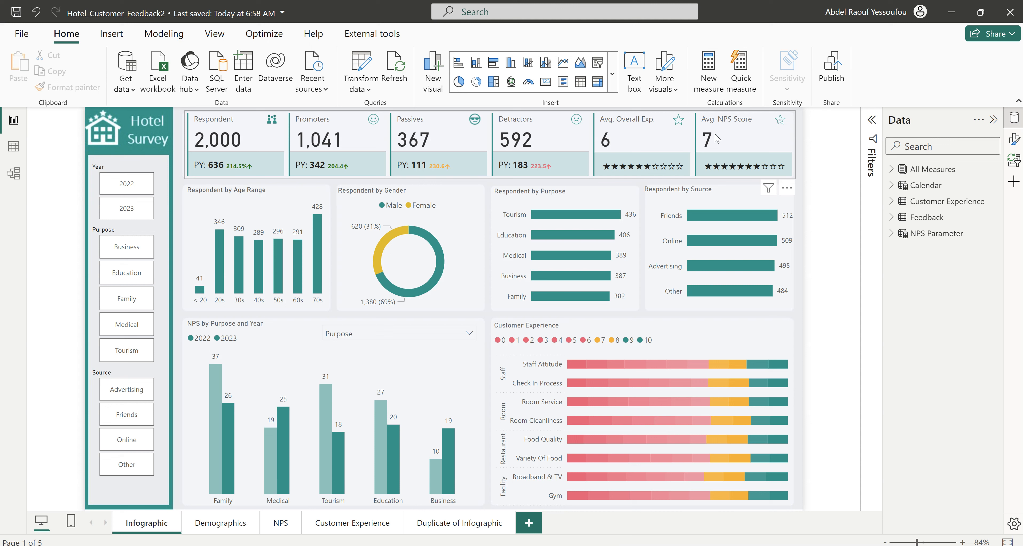
pyautogui.click(951, 16)
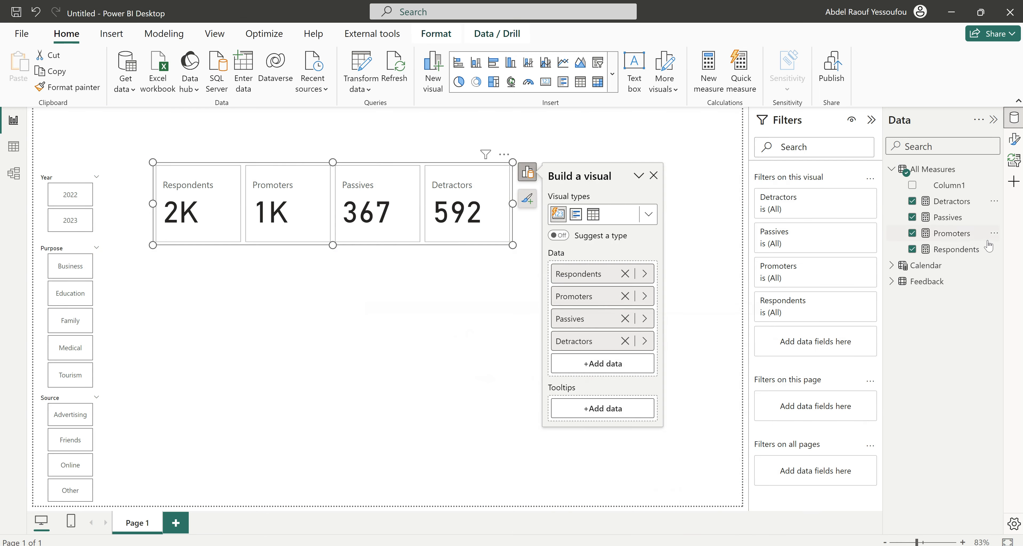
# Add the Overall Experience and NPS Score fields from the Feedback table to the card visual and widen it for six cards.
pyautogui.click(891, 169)
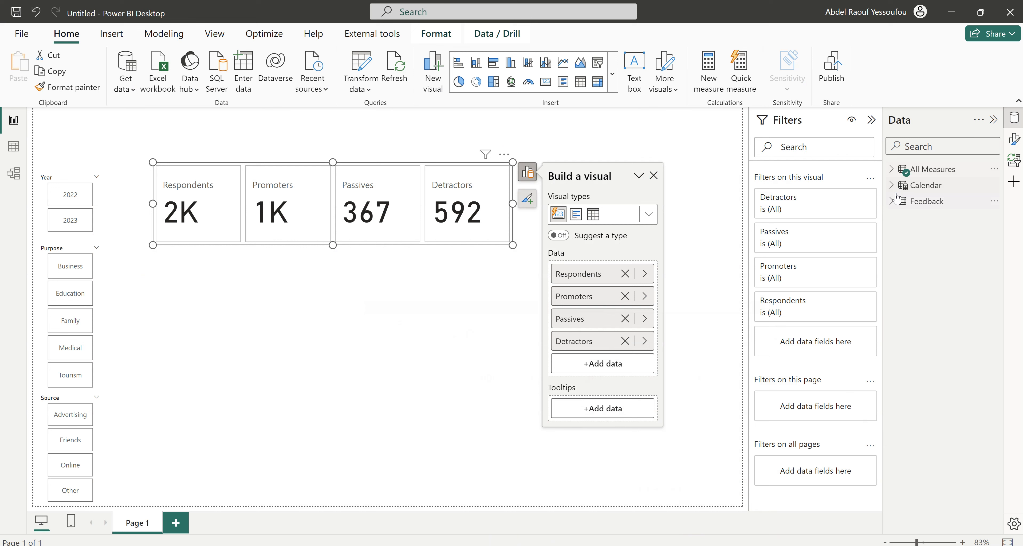
pyautogui.click(892, 201)
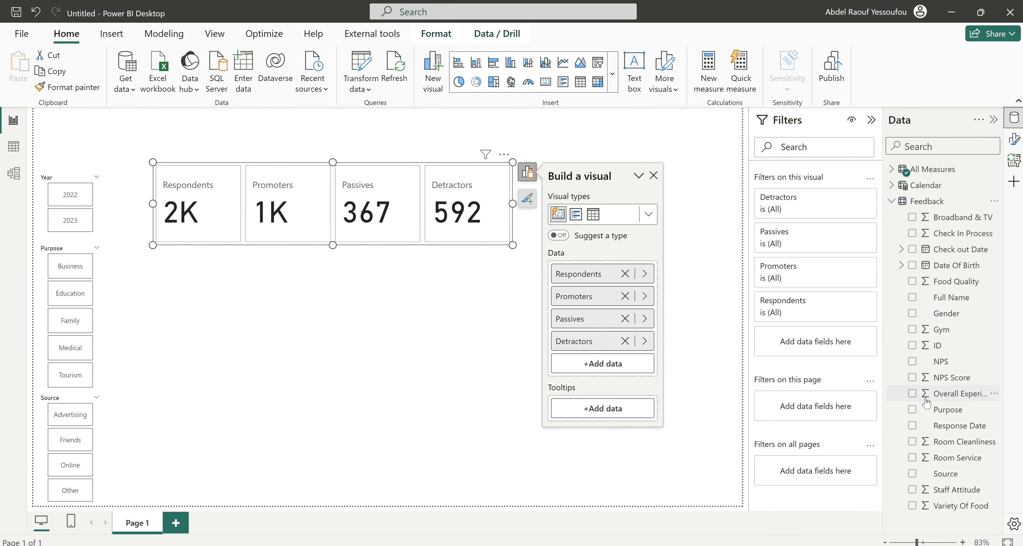
pyautogui.click(913, 394)
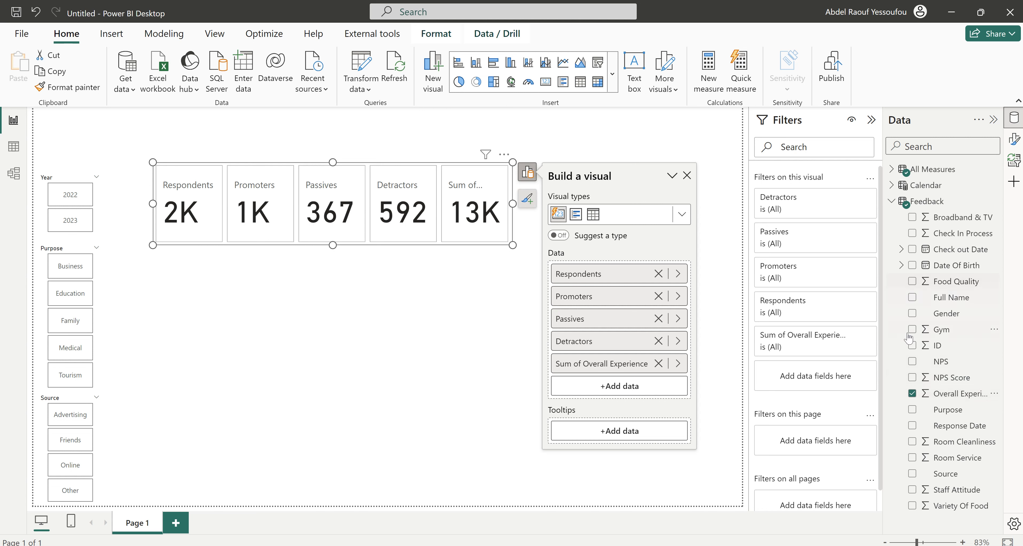
pyautogui.click(913, 378)
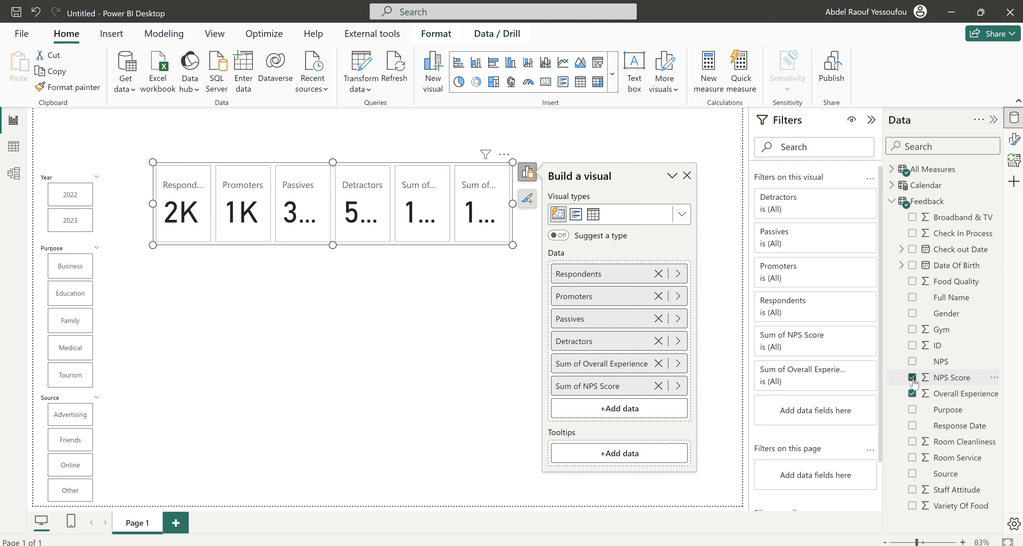
pyautogui.moveTo(512, 203); pyautogui.dragTo(678, 203)
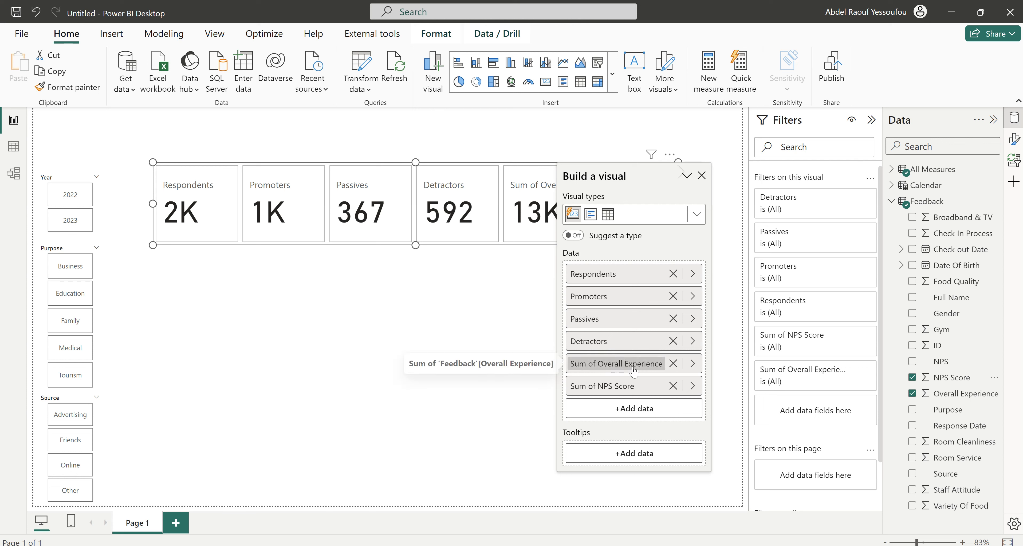
# Set the aggregation of both Overall Experience and NPS Score in the card visual to Average.
pyautogui.click(692, 364)
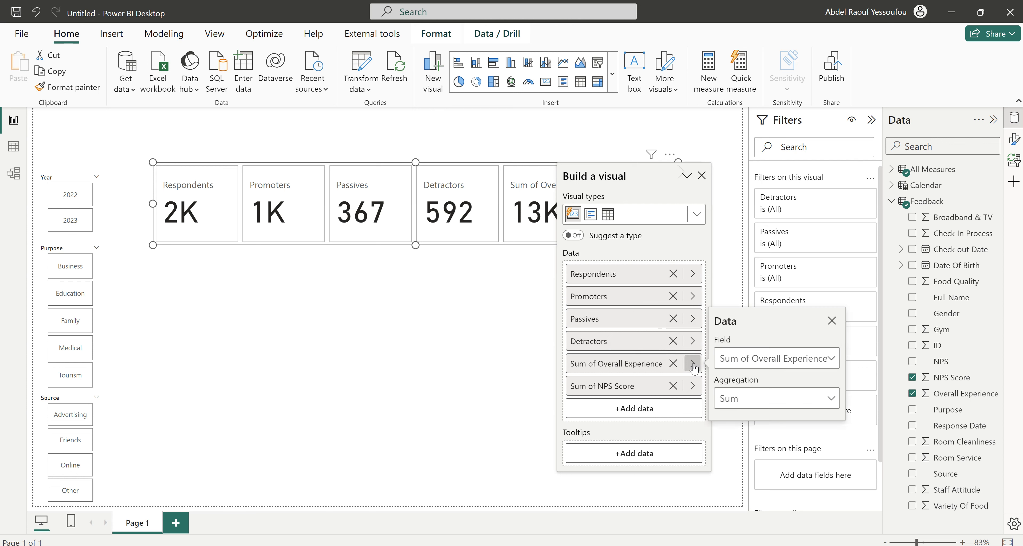
pyautogui.click(751, 400)
pyautogui.click(736, 234)
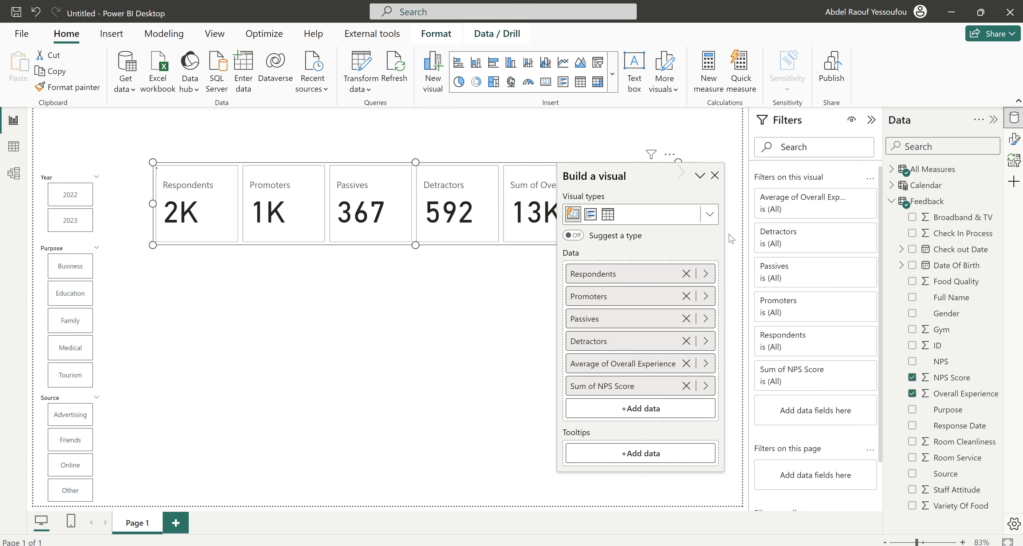
pyautogui.click(706, 385)
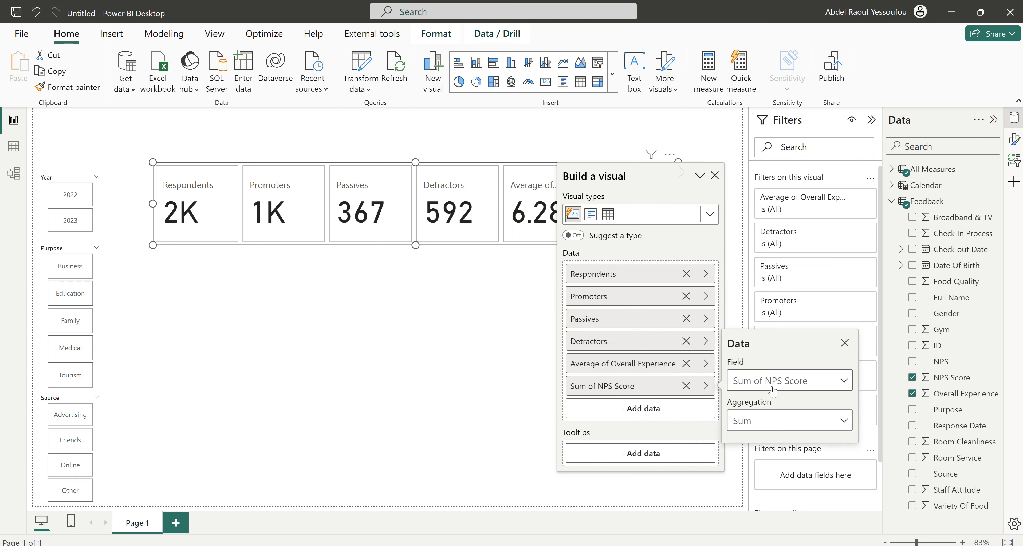
pyautogui.click(778, 428)
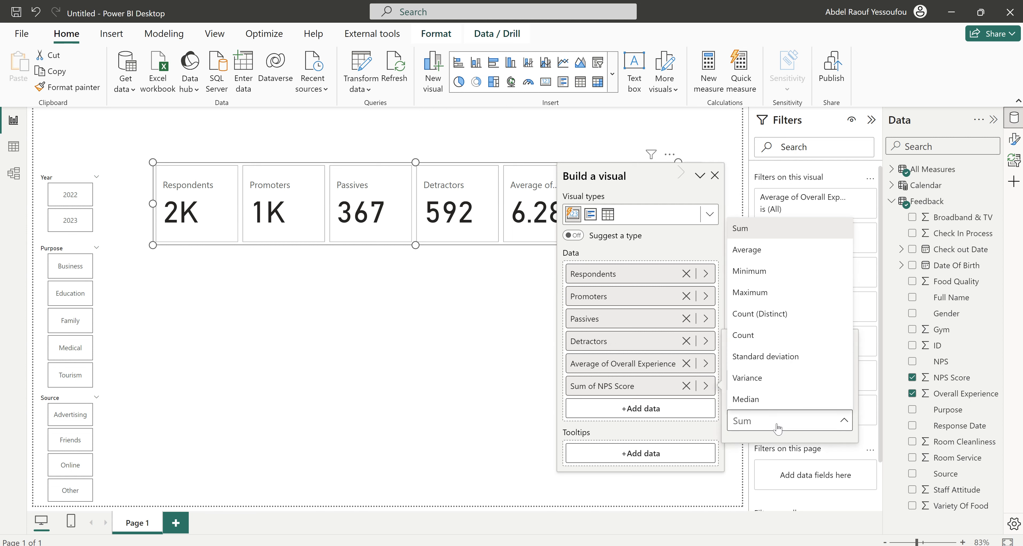
pyautogui.click(763, 256)
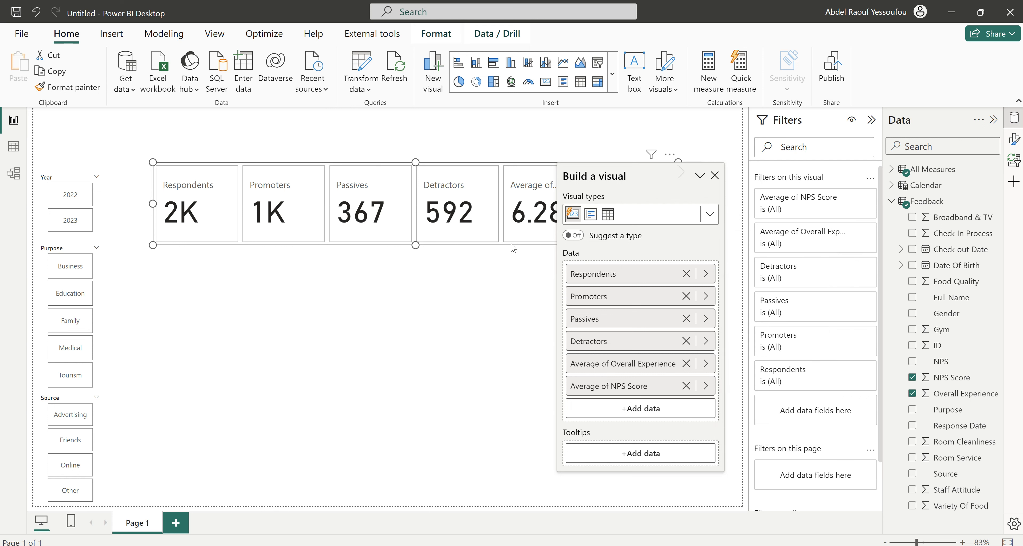
pyautogui.click(715, 176)
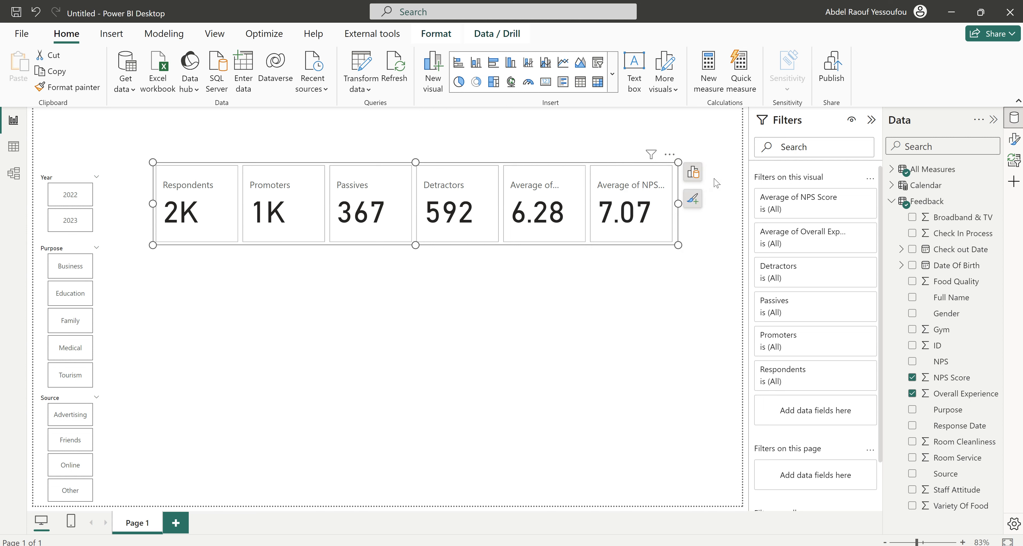
# Move the card visual to the top of the page beside the slicers and stretch it to the page's right edge.
pyautogui.moveTo(678, 204); pyautogui.dragTo(733, 211)
pyautogui.moveTo(257, 249); pyautogui.dragTo(241, 202)
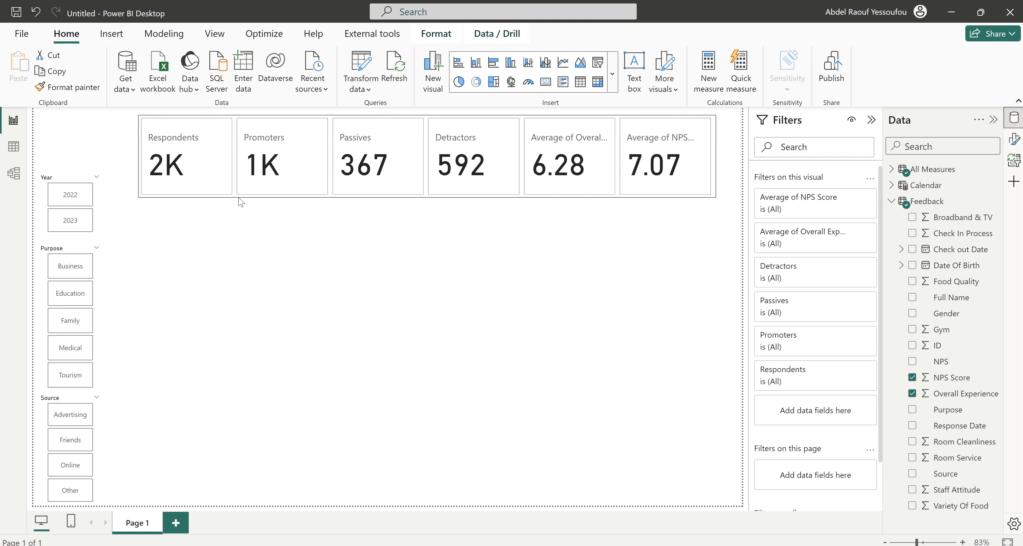
pyautogui.moveTo(241, 202); pyautogui.dragTo(225, 200)
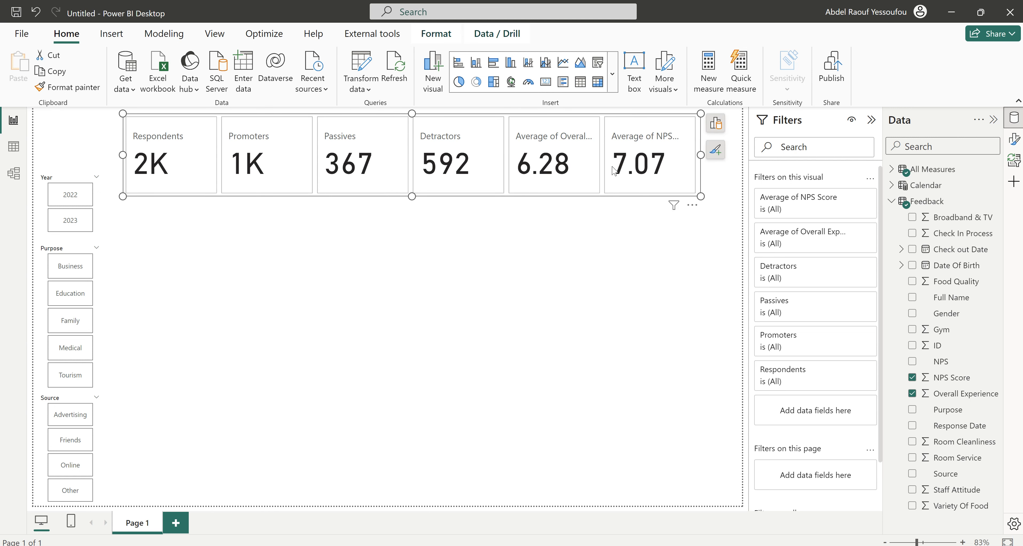
pyautogui.moveTo(699, 155); pyautogui.dragTo(741, 162)
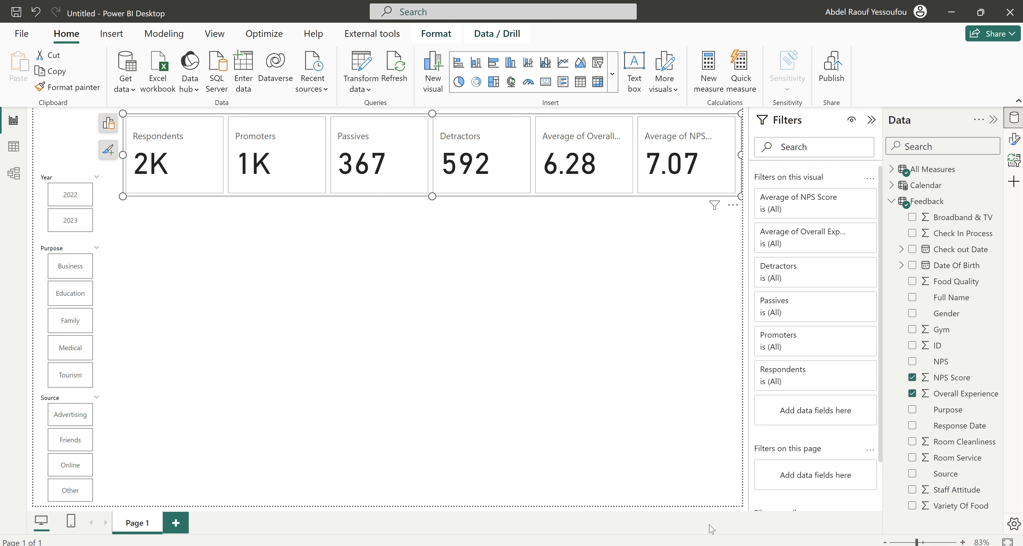
# Examine the prior-year values under the cards in the Hotel_Customer_Feedback2 report, and return to the untitled report.
pyautogui.click(619, 528)
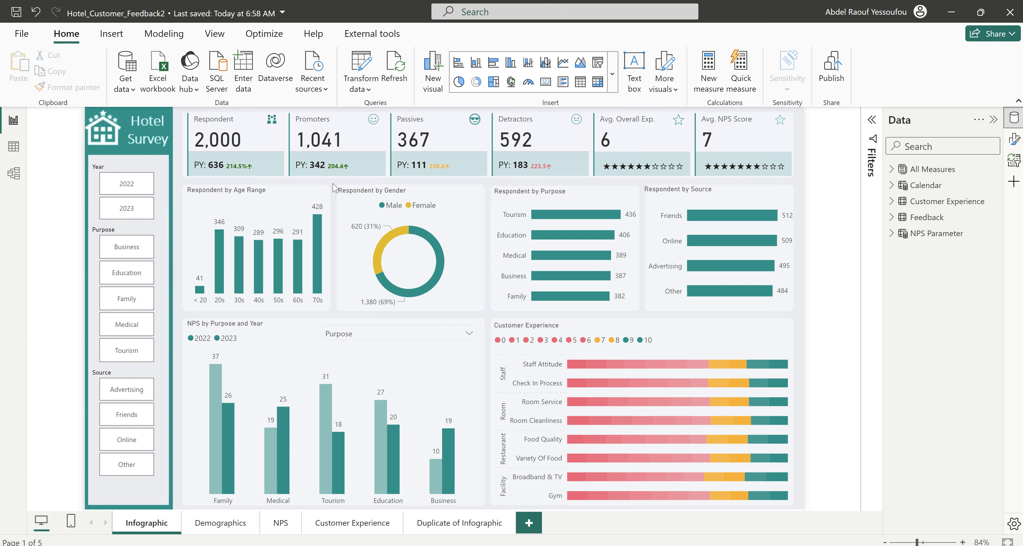
pyautogui.moveTo(675, 545)
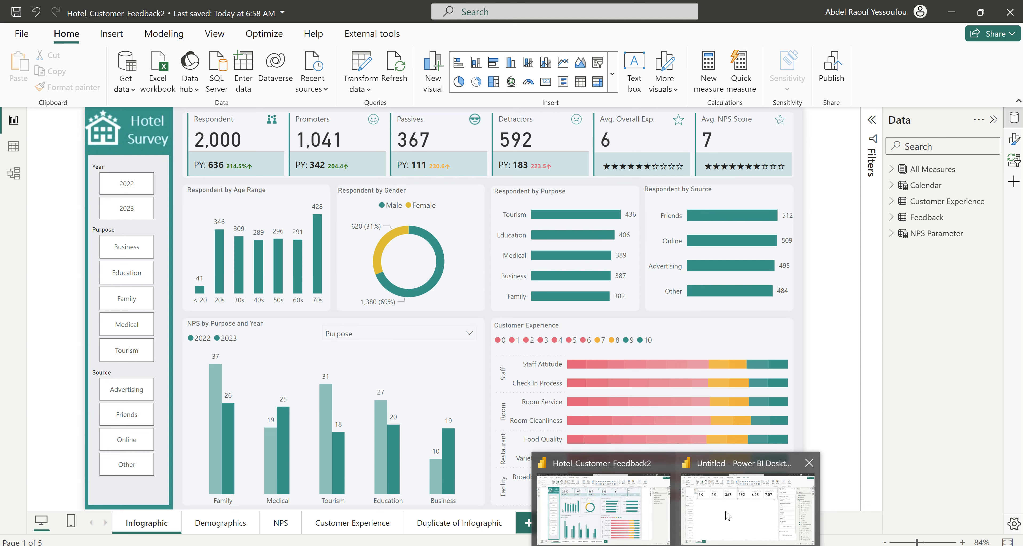
pyautogui.click(729, 515)
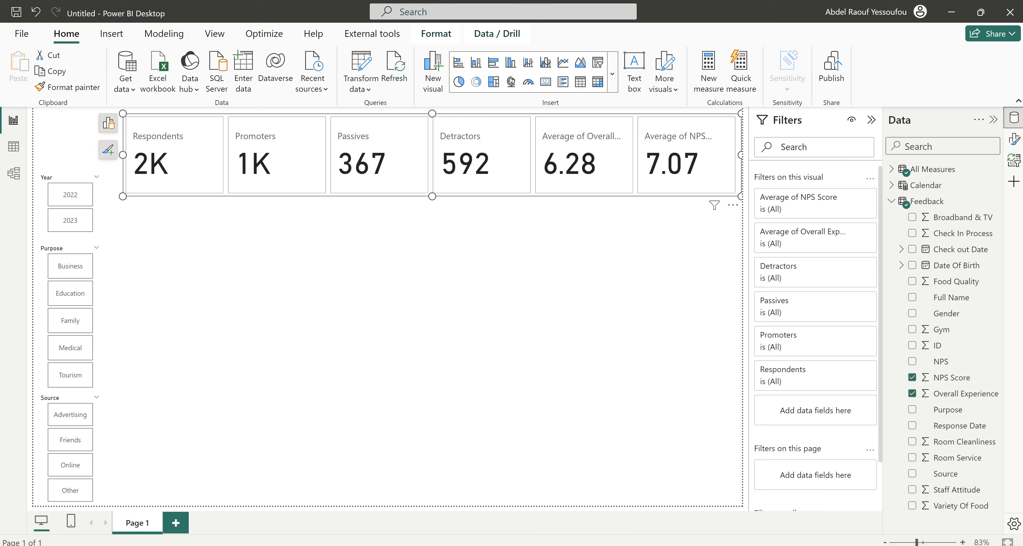
pyautogui.click(552, 242)
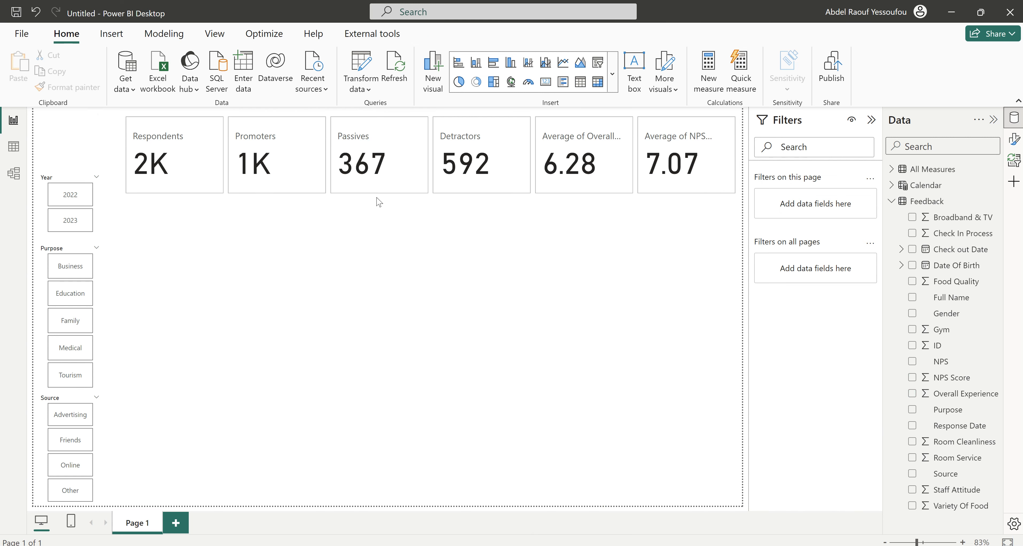
# Add a new measure named PY Respondents to the All Measures table and open a second, indented formula line.
pyautogui.click(236, 201)
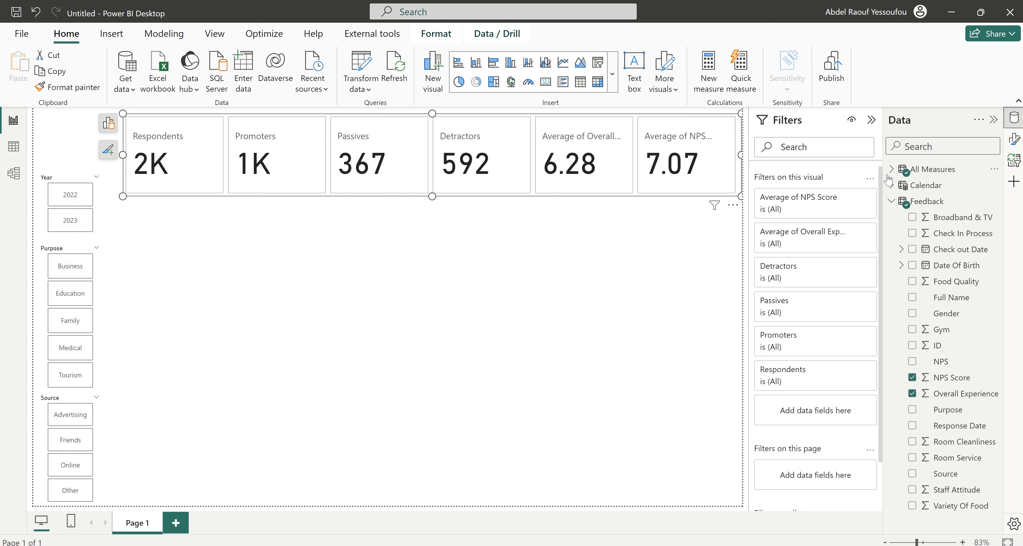
pyautogui.click(891, 201)
pyautogui.click(914, 170)
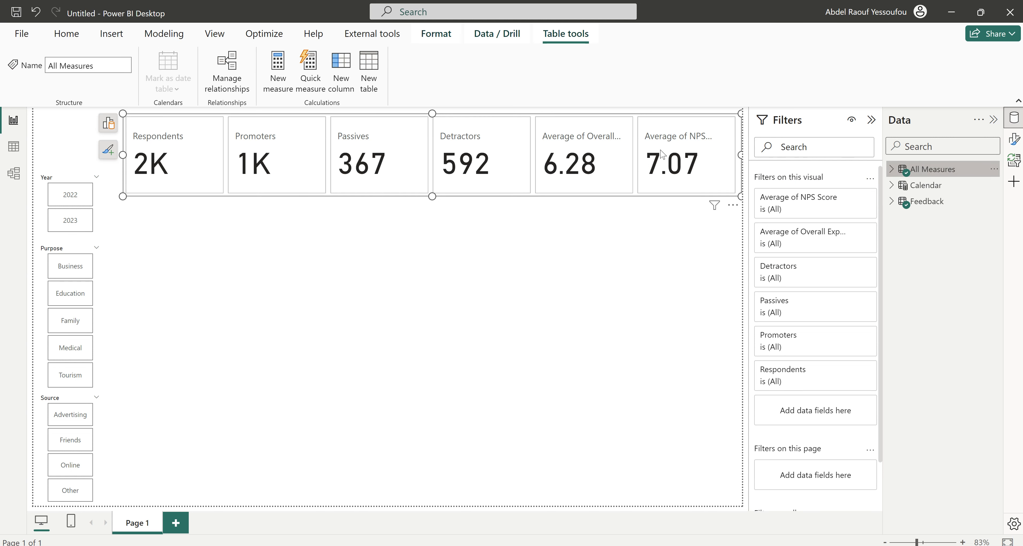
pyautogui.click(278, 70)
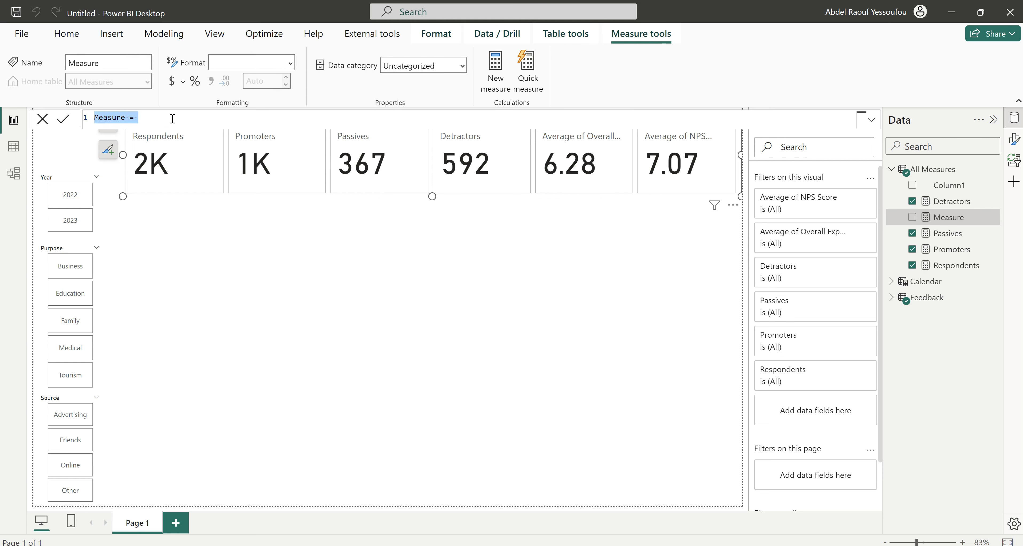
pyautogui.write('PY ')
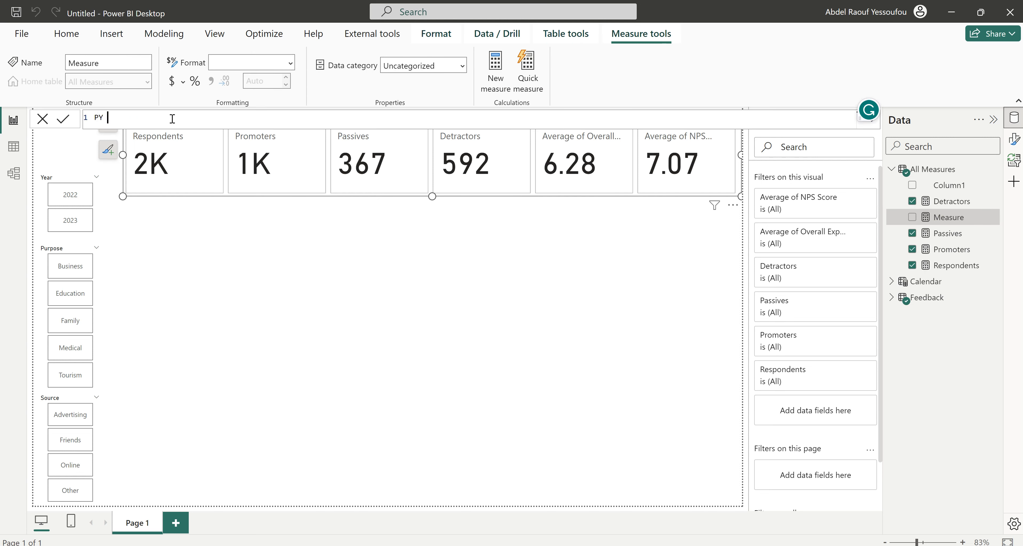
pyautogui.write('Respondents =')
pyautogui.hotkey('shift', 'Return')
pyautogui.press('Tab')
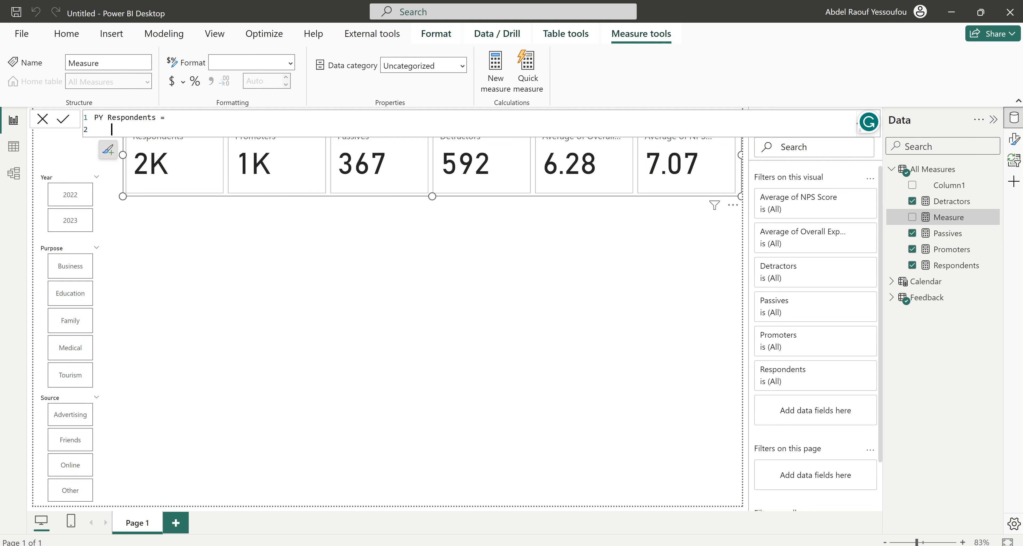
# Start the PY Respondents formula with CALCULATE and pass 'All Measures'[Respondents] as its expression on a separate line.
pyautogui.write('cal')
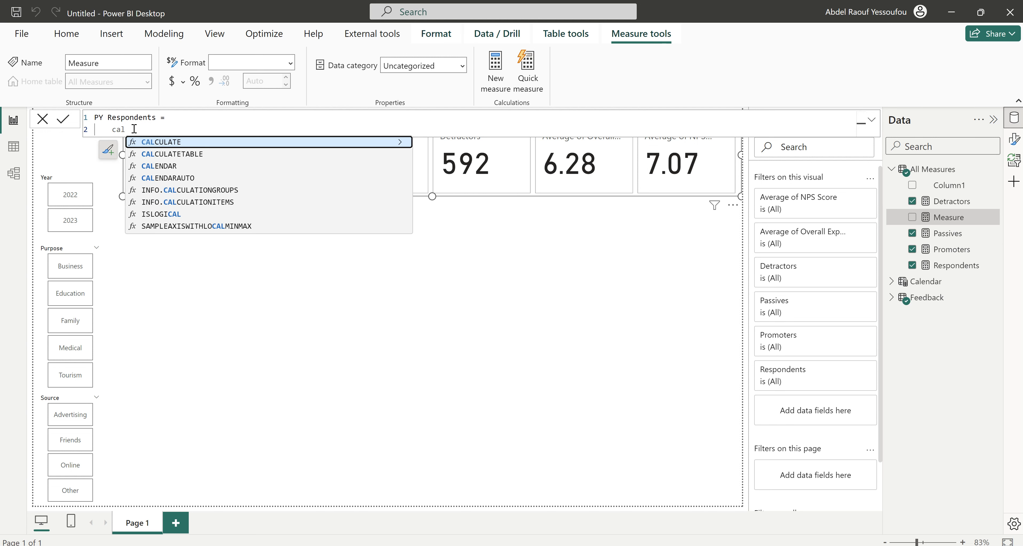
pyautogui.press('Tab')
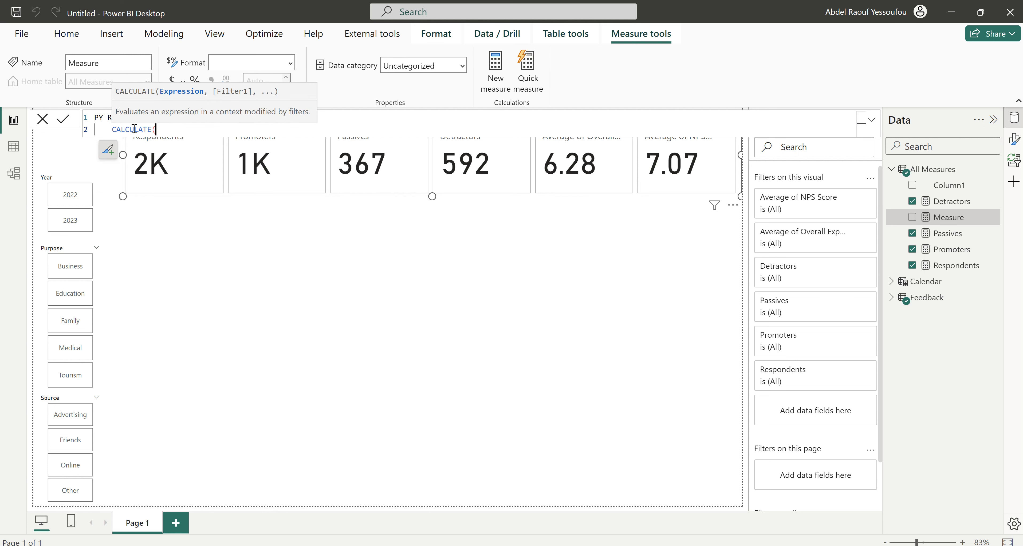
pyautogui.hotkey('shift', 'Return')
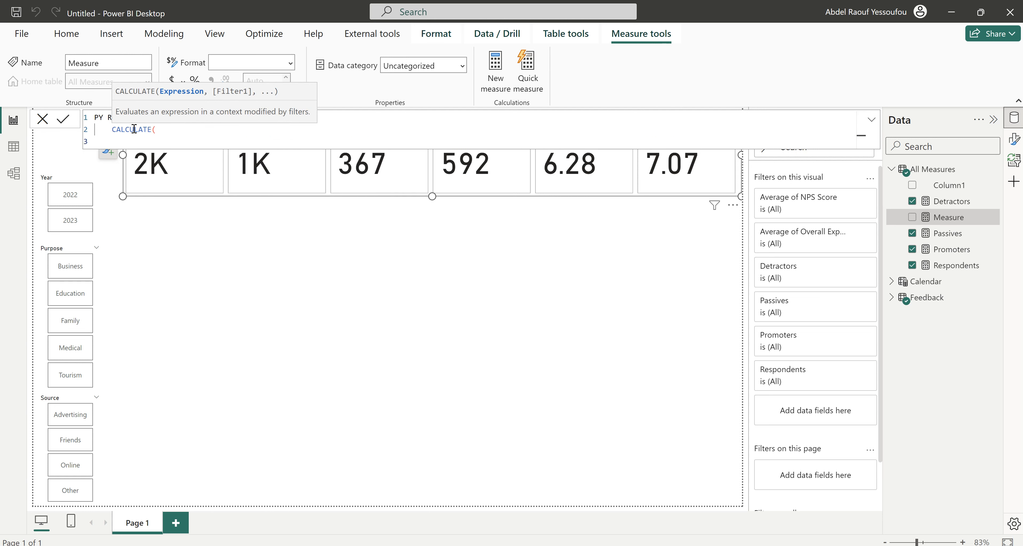
pyautogui.write('res')
pyautogui.press('Tab')
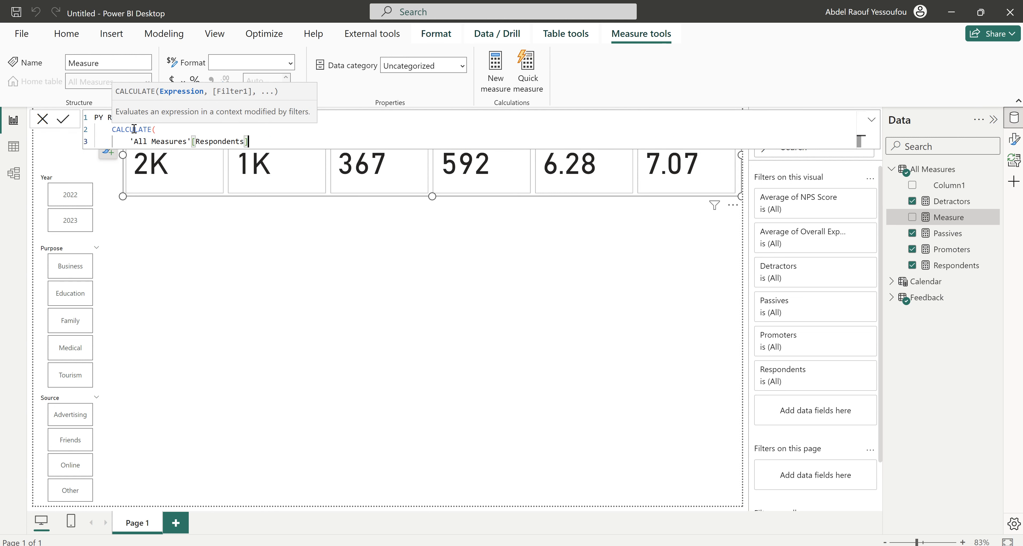
pyautogui.write(',')
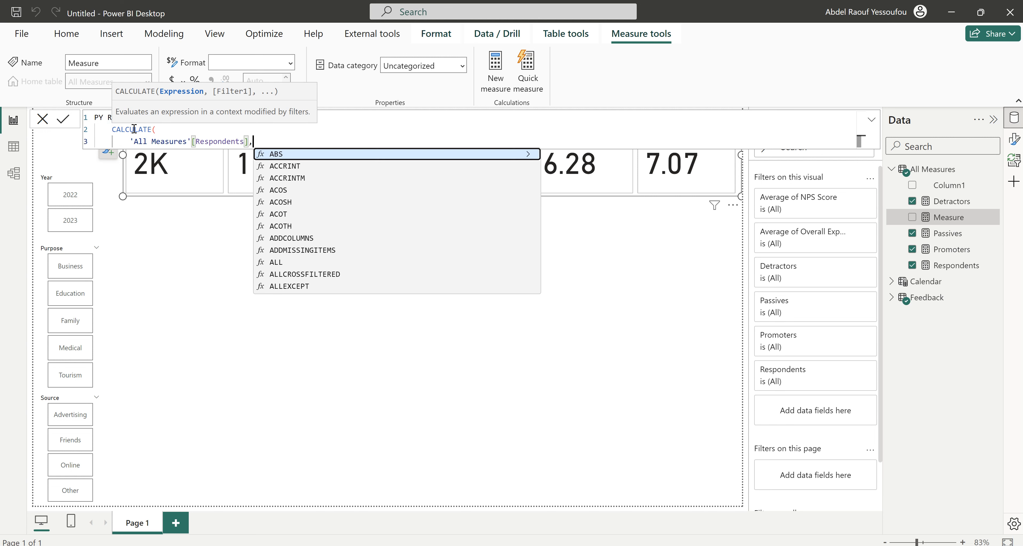
pyautogui.hotkey('shift', 'Return')
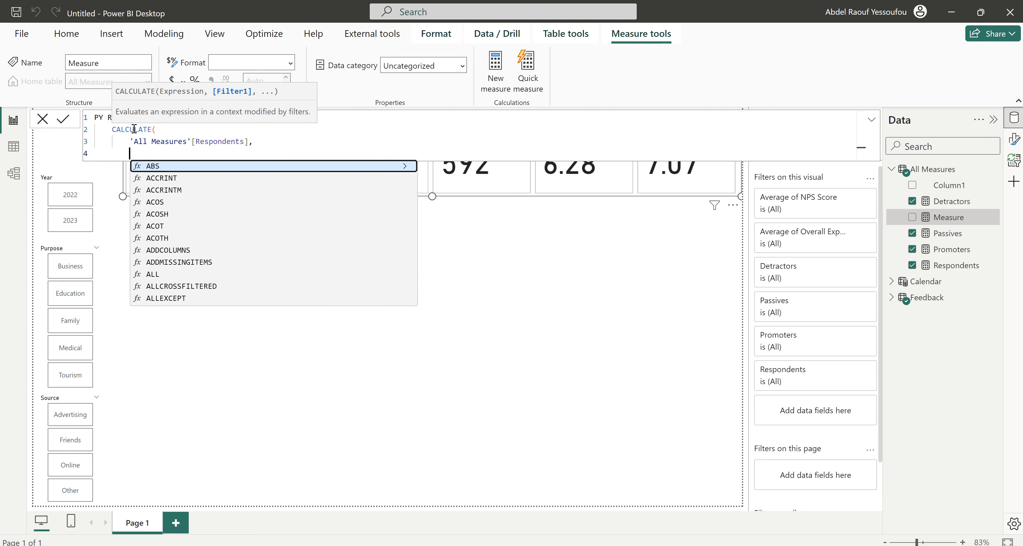
# Add DATEADD as the CALCULATE filter, with 'Calendar'[Date] as its dates argument on a separate line.
pyautogui.write('dat')
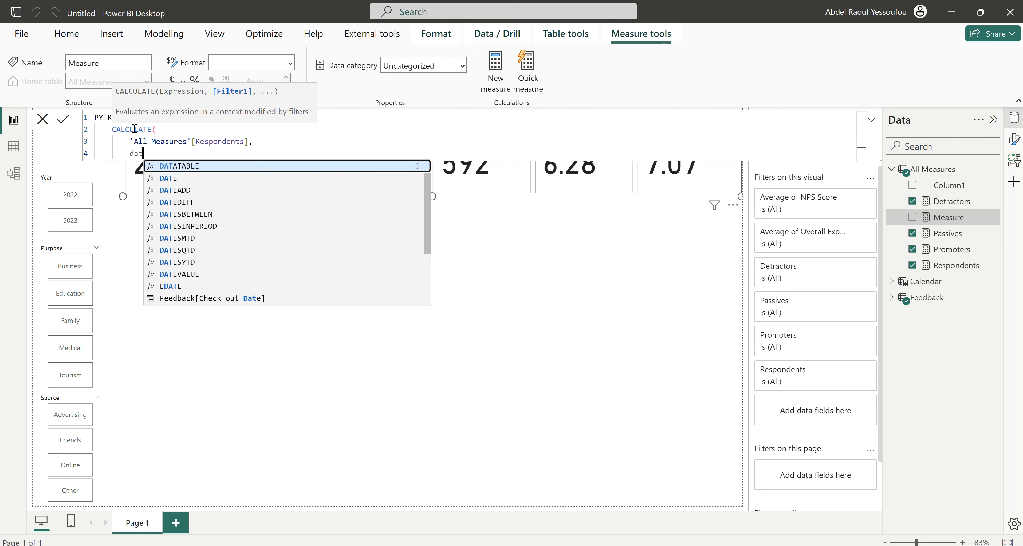
pyautogui.write('ead')
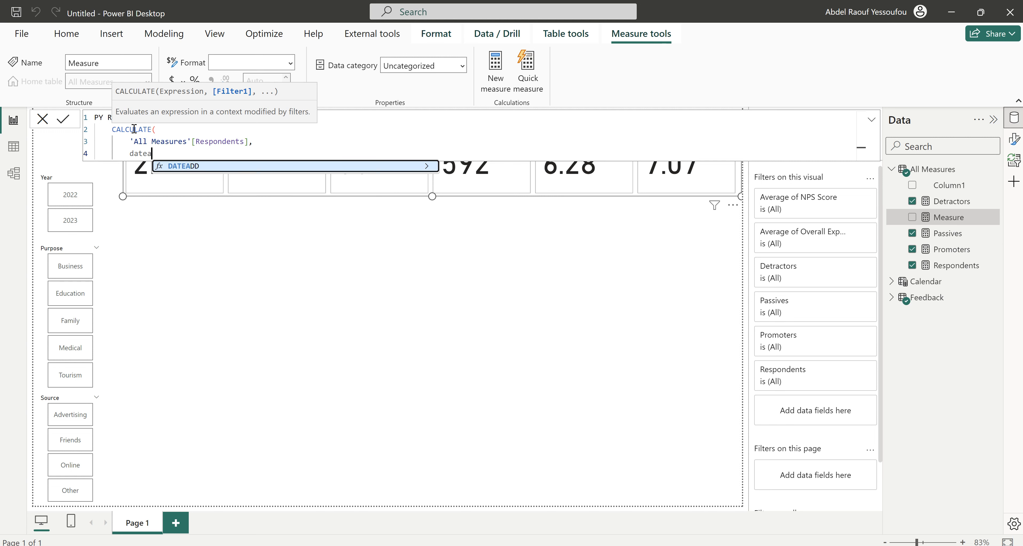
pyautogui.press('Tab')
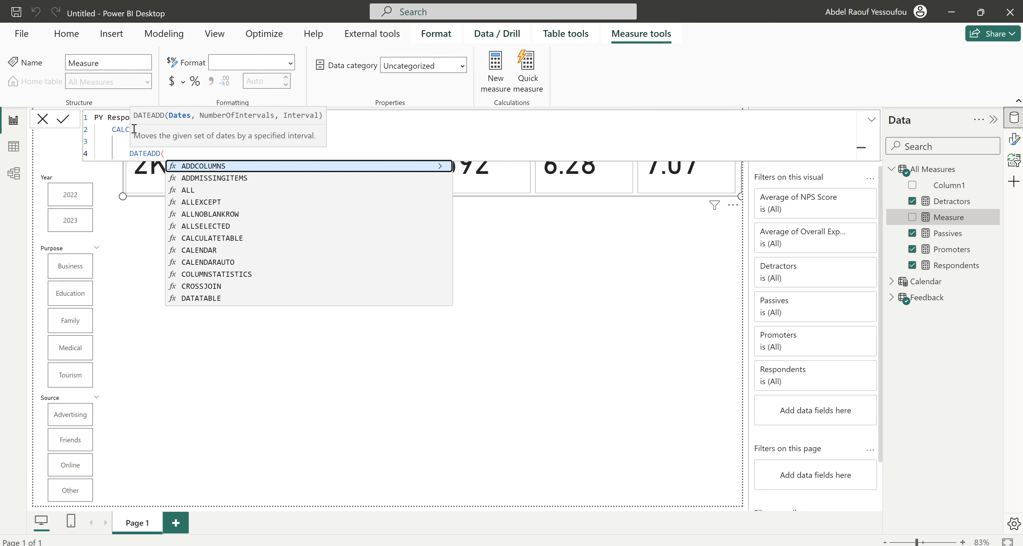
pyautogui.hotkey('shift', 'Return')
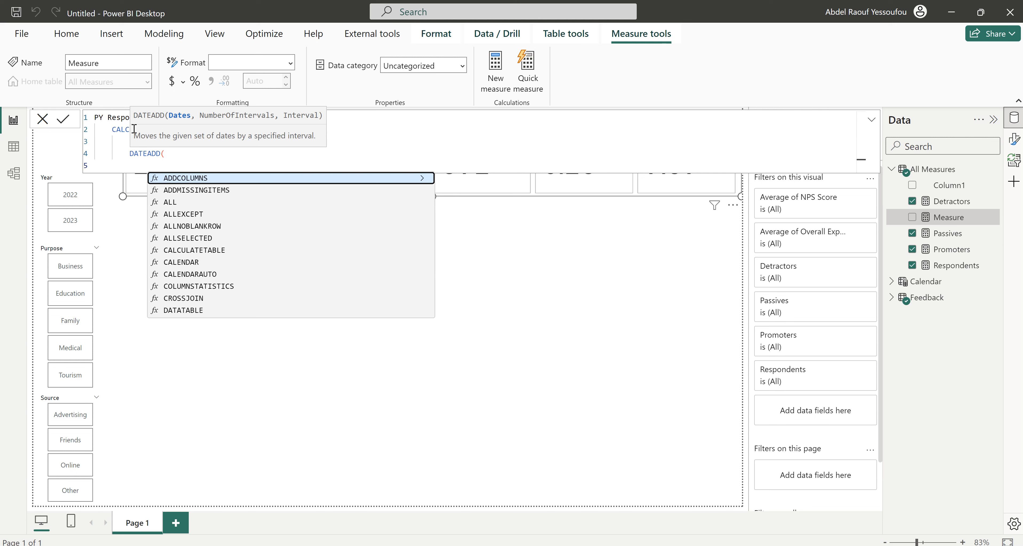
pyautogui.write('cale')
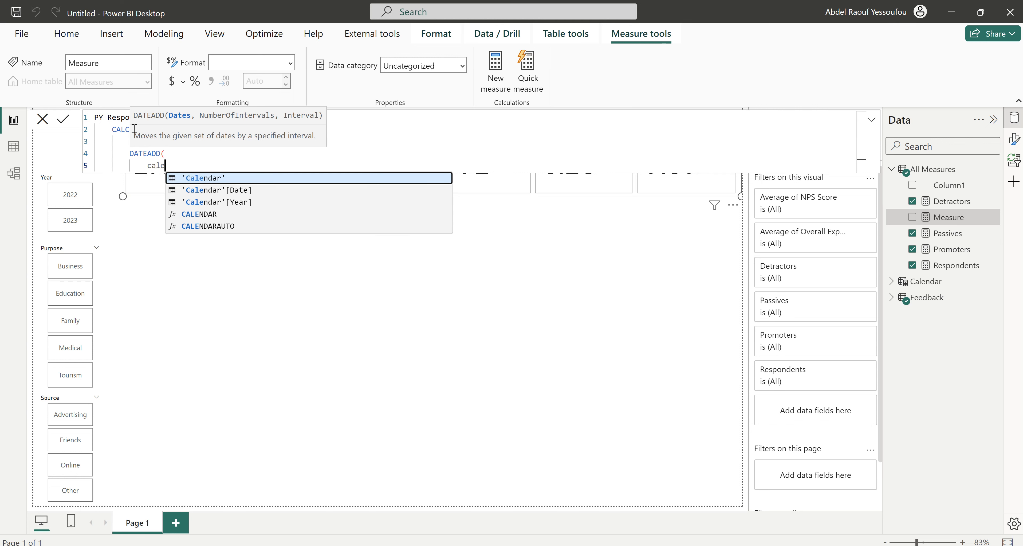
pyautogui.press('Down')
pyautogui.press('Tab')
pyautogui.write(',')
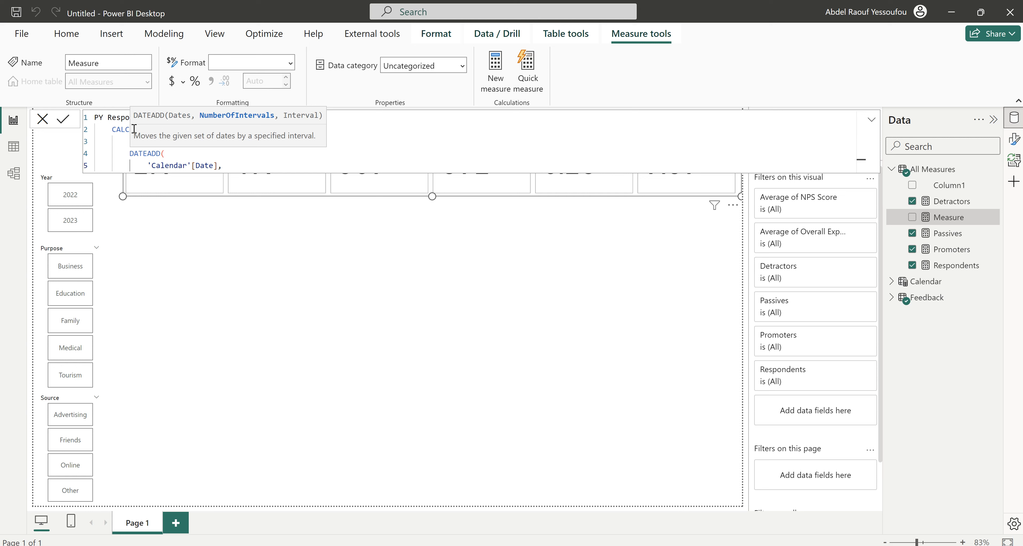
pyautogui.hotkey('shift', 'Return')
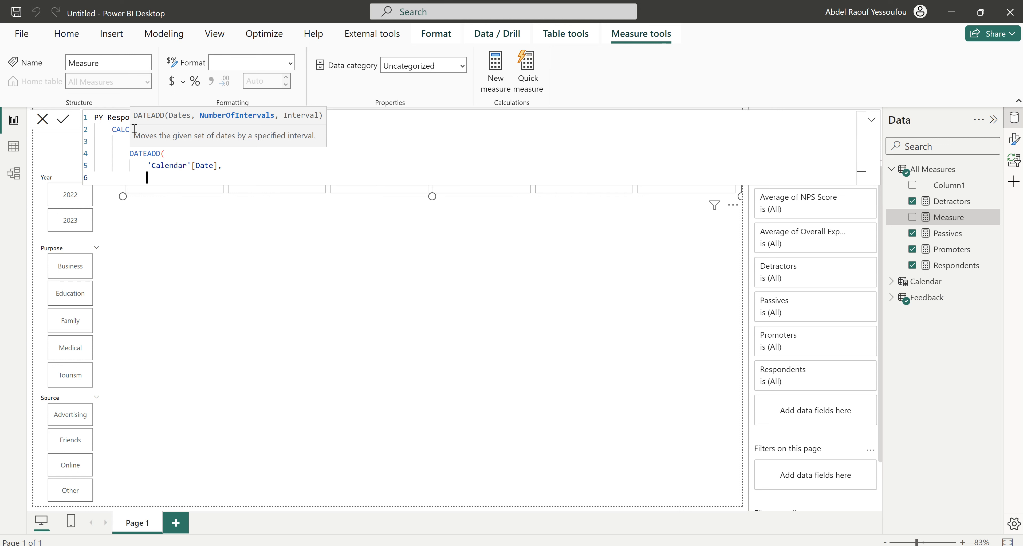
# Complete DATEADD with -1 and YEAR on separate lines, close both functions, and commit the PY Respondents measure.
pyautogui.write('-1,')
pyautogui.hotkey('shift', 'Return')
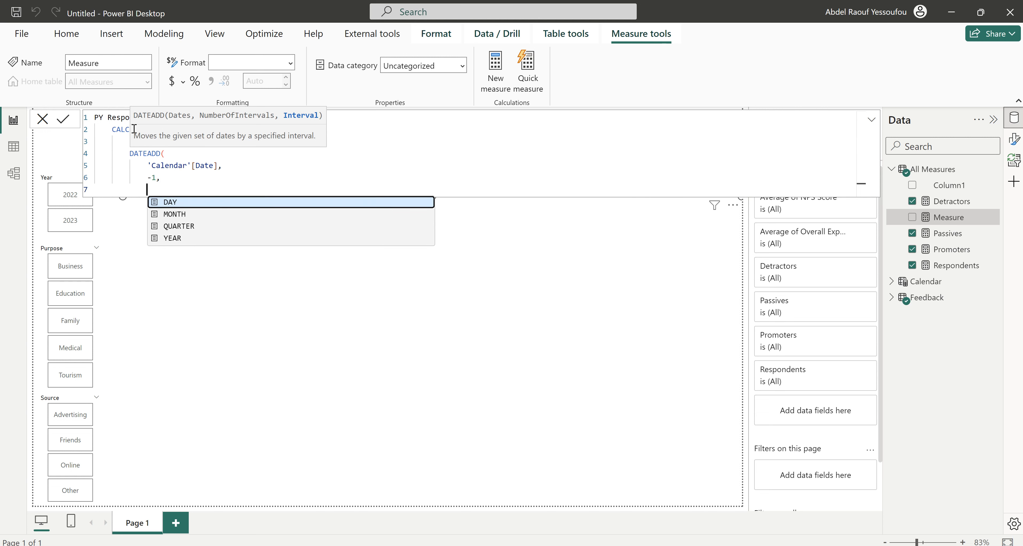
pyautogui.write('yea')
pyautogui.press('Tab')
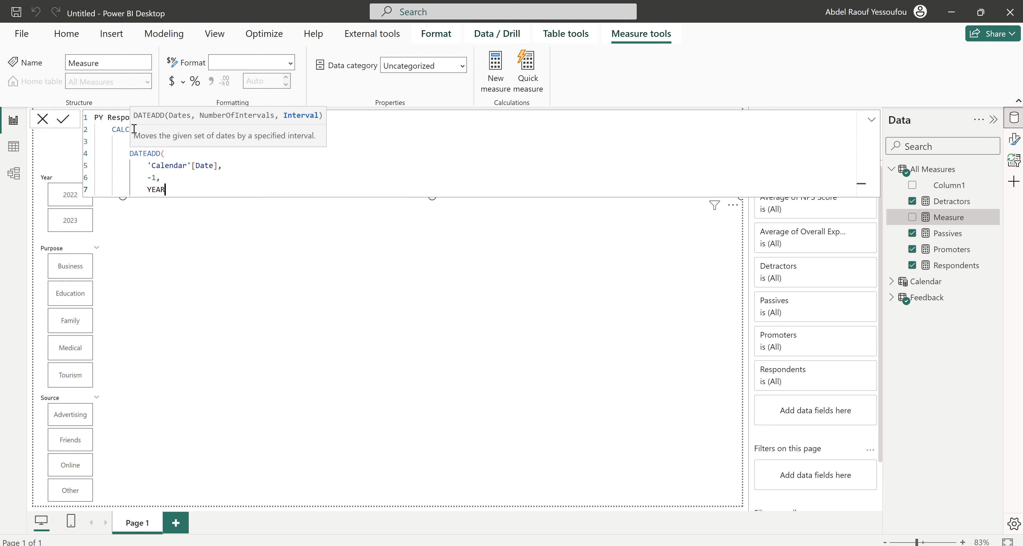
pyautogui.hotkey('shift', 'Return')
pyautogui.write(')')
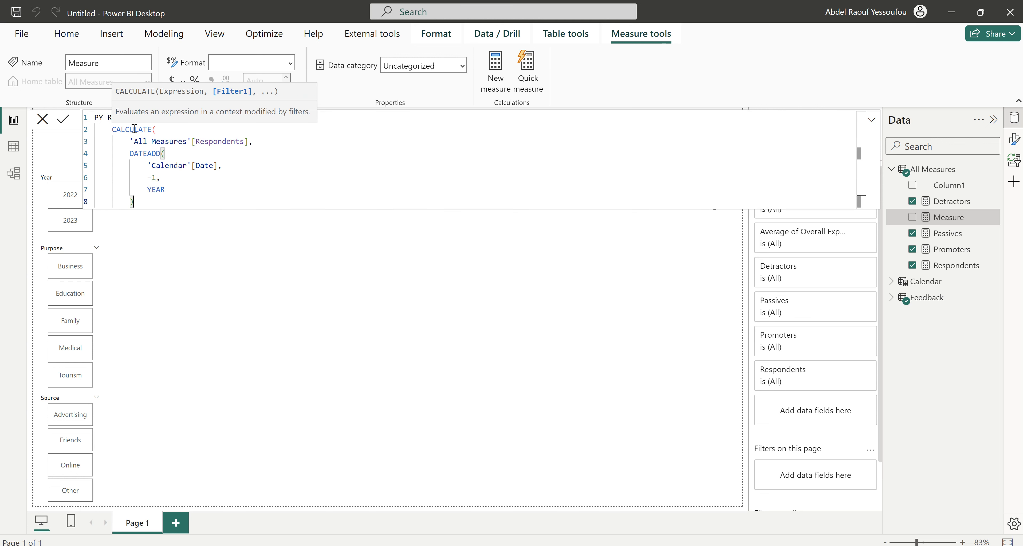
pyautogui.hotkey('shift', 'Return')
pyautogui.write(')')
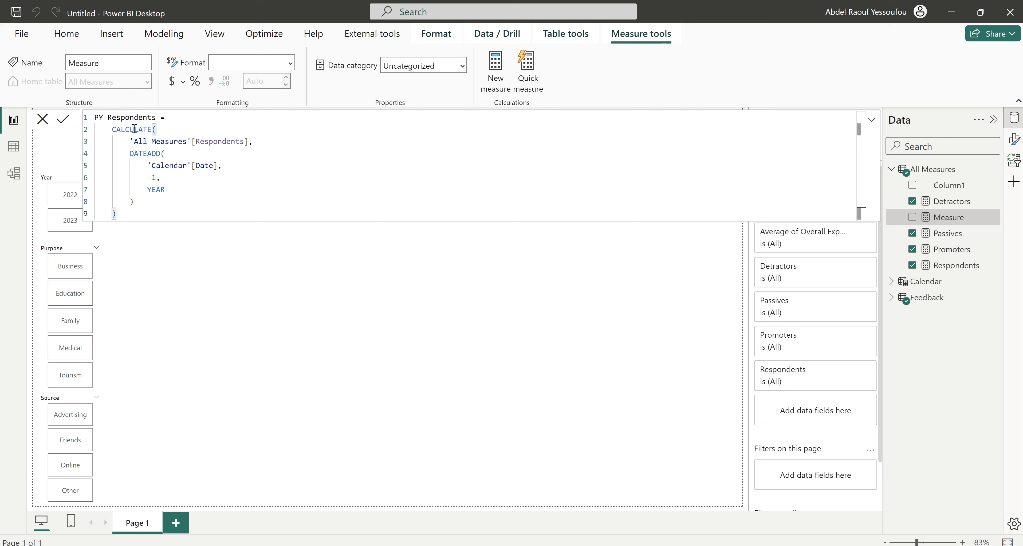
pyautogui.press('Return')
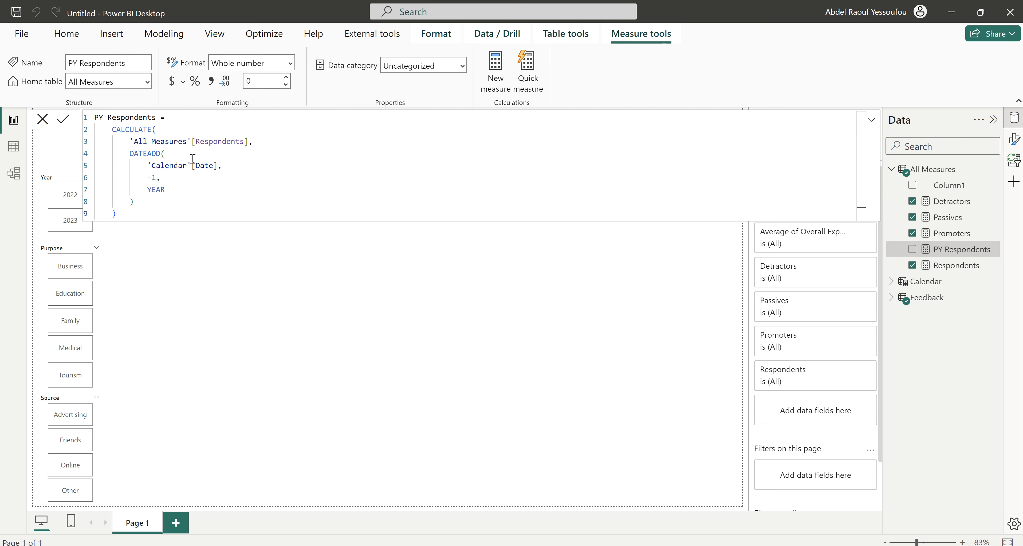
# Copy the PY Respondents formula into a new measure, rename it PY Promoters, reference 'All Measures'[Promoters], and commit it.
pyautogui.moveTo(119, 213); pyautogui.dragTo(75, 114)
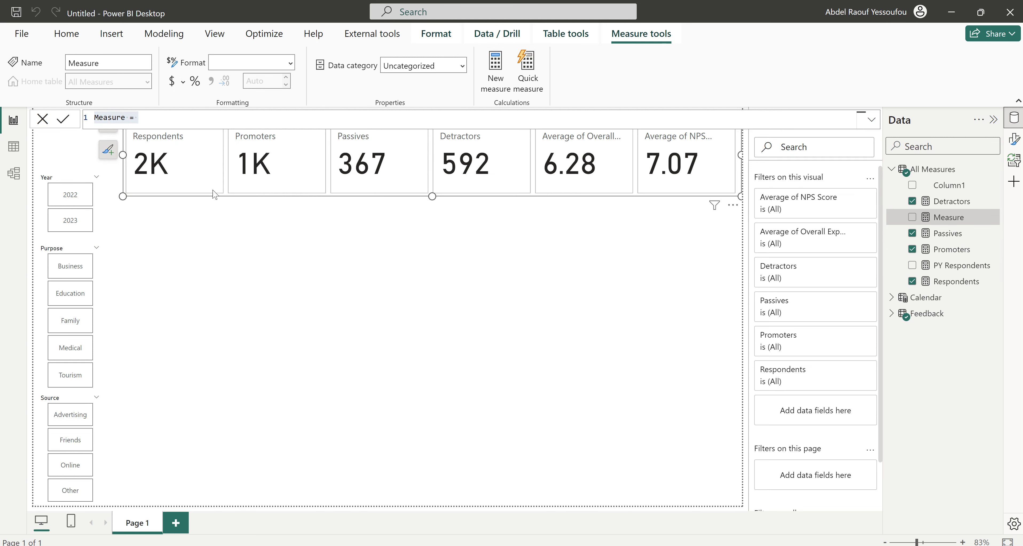
pyautogui.write("PY Respondents =     CALCULATE(         'All Measures'[Respondents],         DATEADD(             'Calendar'[Date],             -1,             YEAR         )     )")
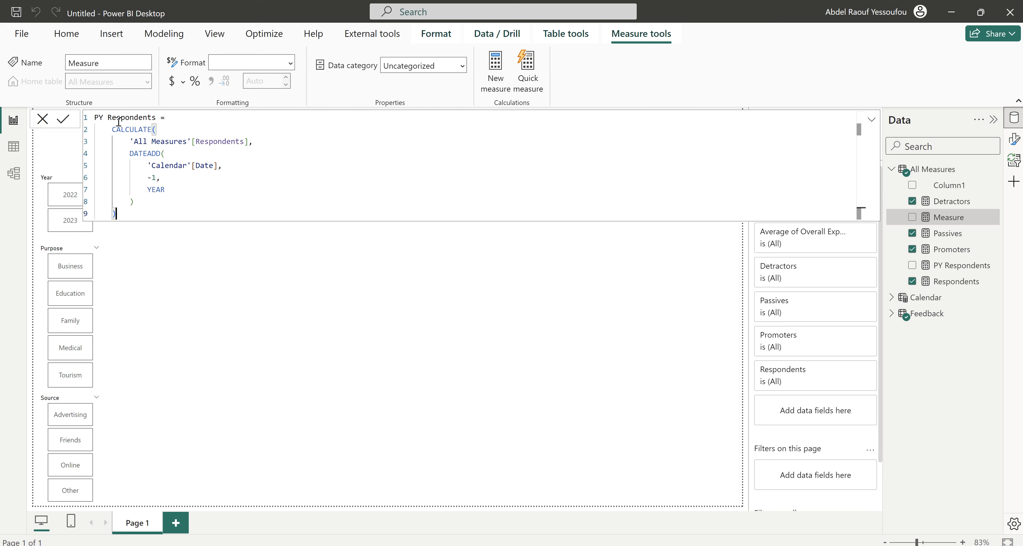
pyautogui.doubleClick(142, 118)
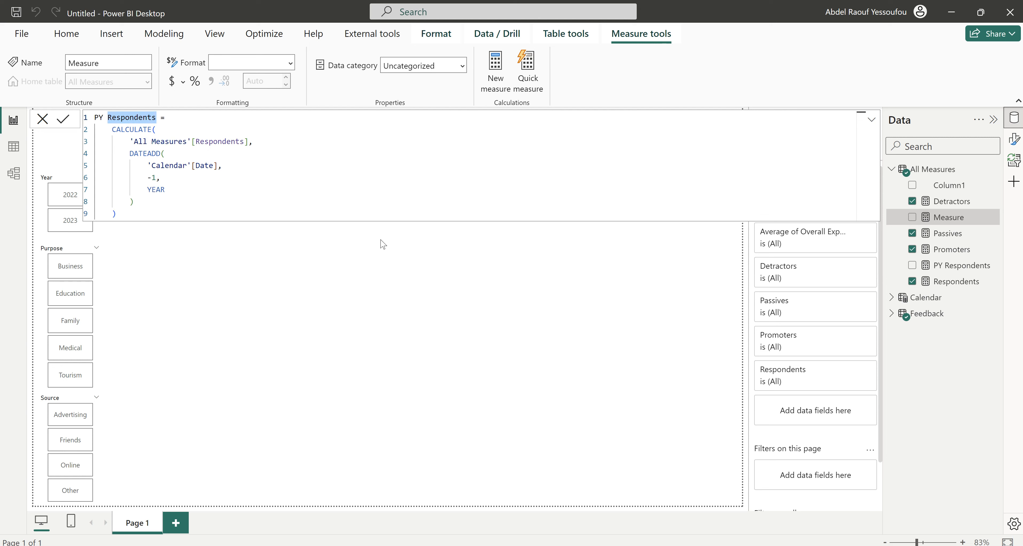
pyautogui.write('Promo')
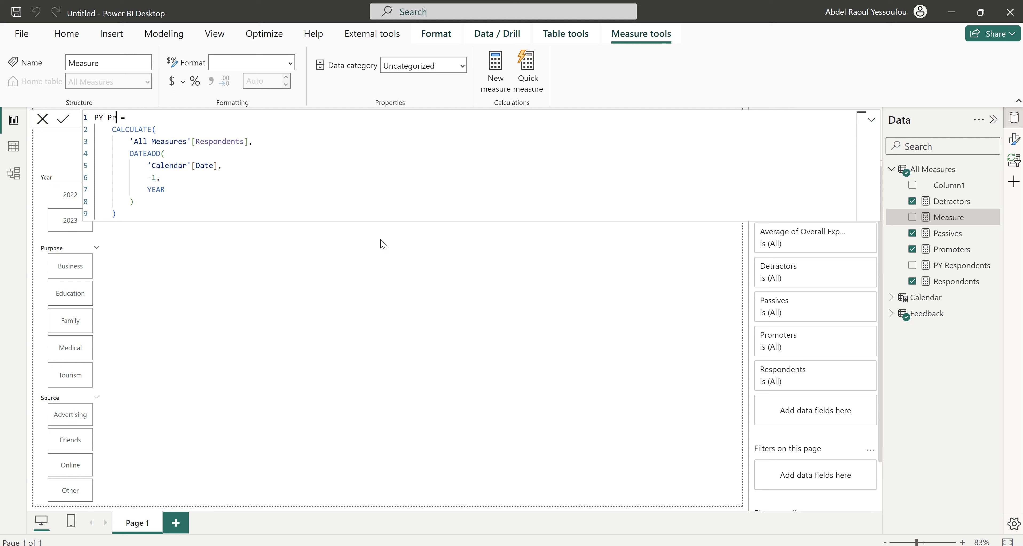
pyautogui.write('ters')
pyautogui.doubleClick(222, 142)
pyautogui.write('pro')
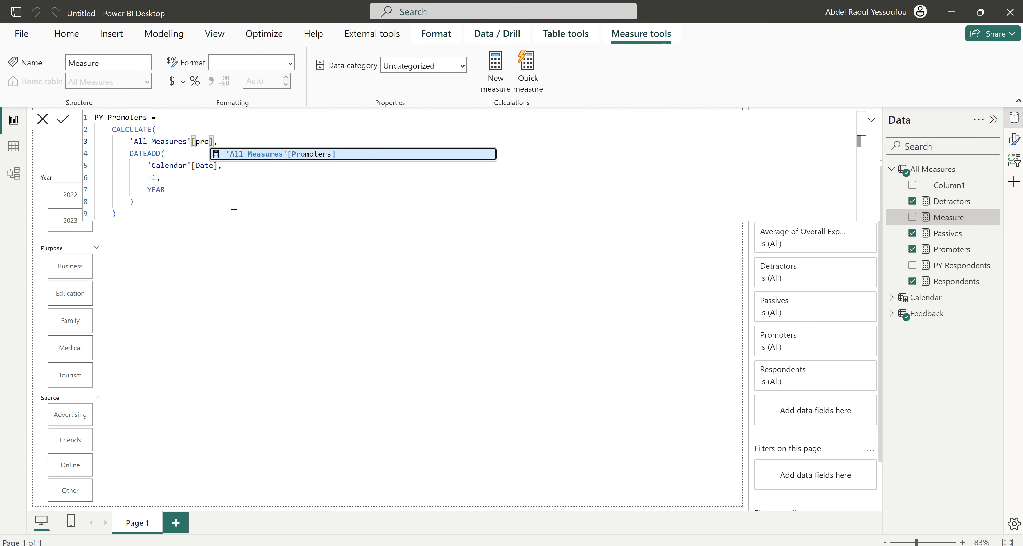
pyautogui.press('Tab')
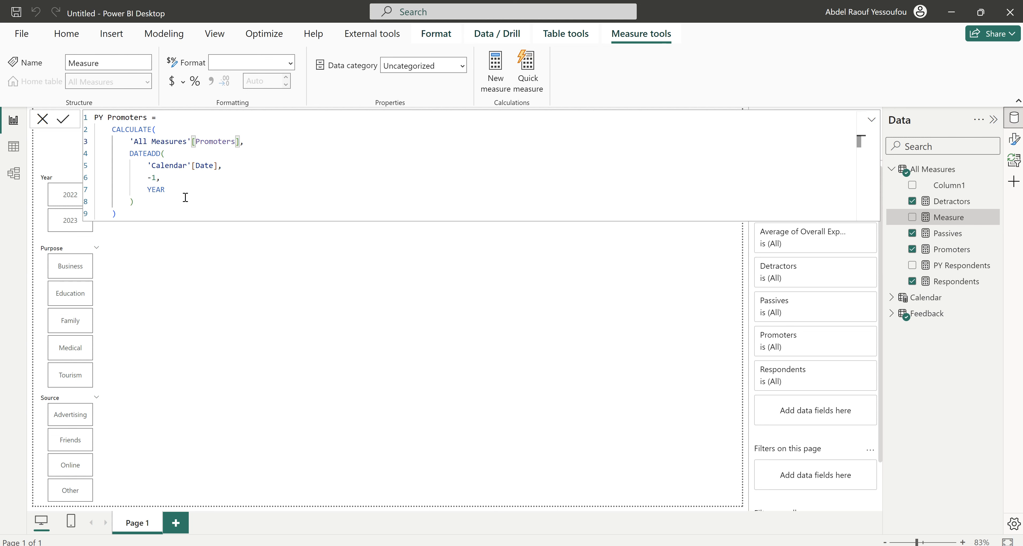
pyautogui.press('Return')
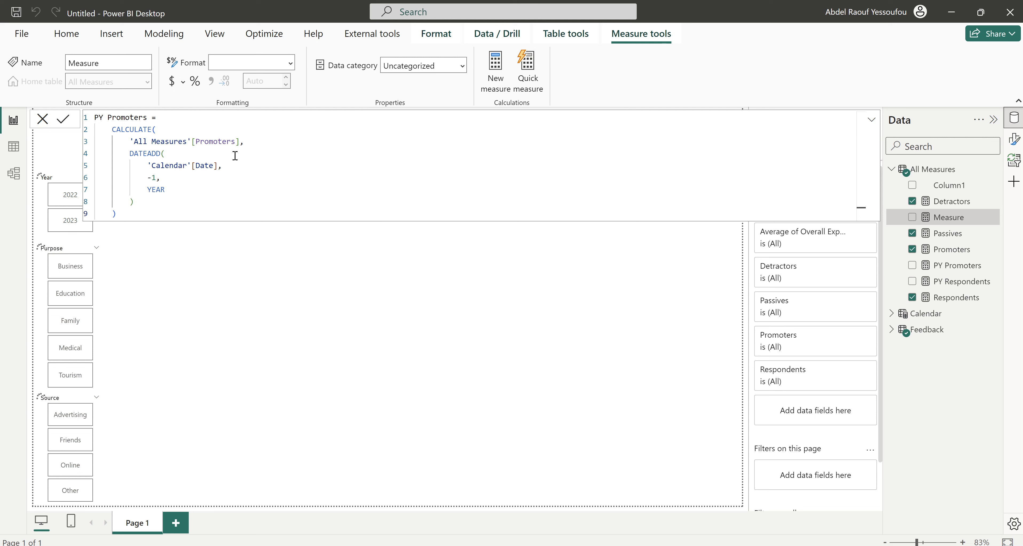
# Reuse the copied formula for a new PY Passives measure that references 'All Measures'[Passives], and commit it.
pyautogui.write("PY Respondents =     CALCULATE(         'All Measures'[Respondents],         DATEADD(             'Calendar'[Date],             -1,             YEAR         )     )")
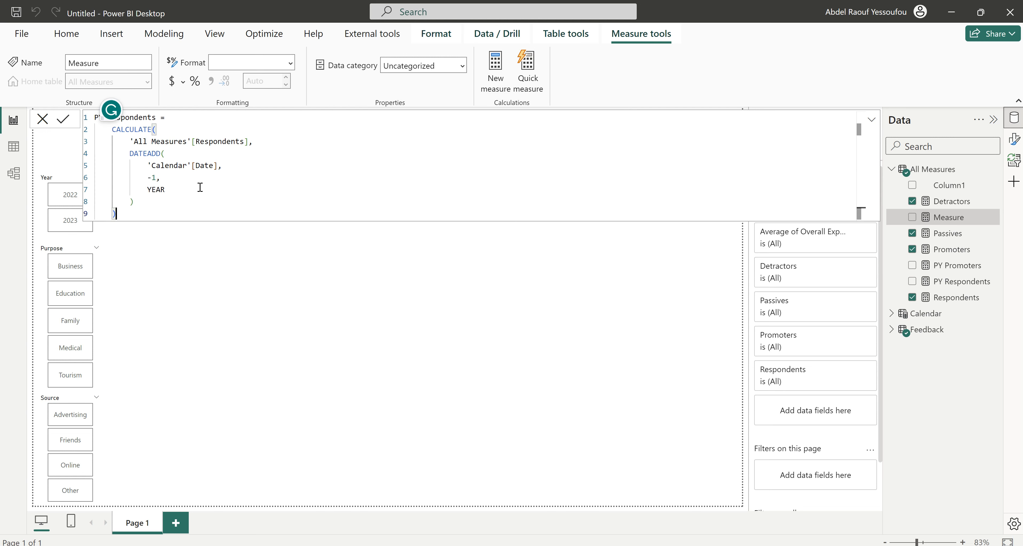
pyautogui.doubleClick(131, 117)
pyautogui.write('Passives')
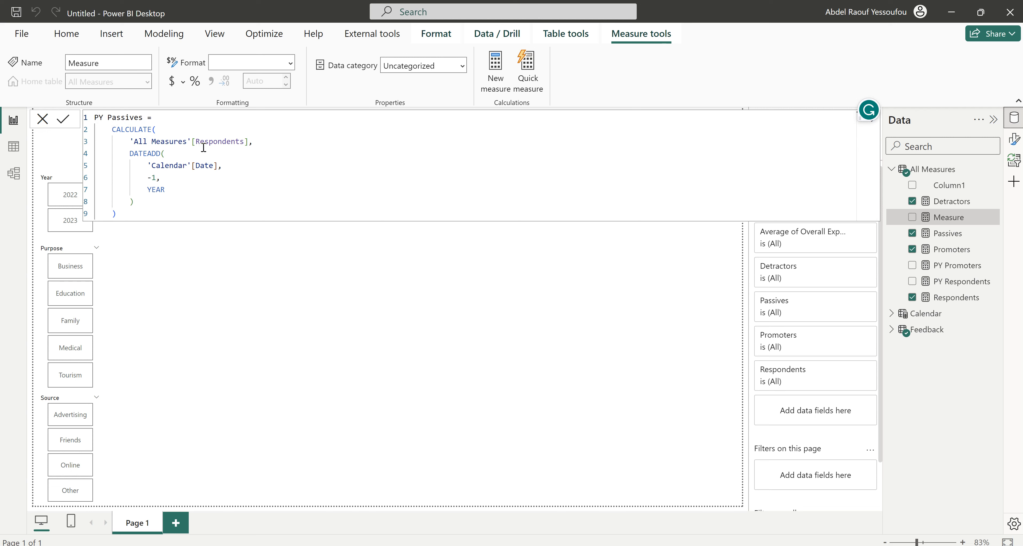
pyautogui.doubleClick(225, 142)
pyautogui.write('pas')
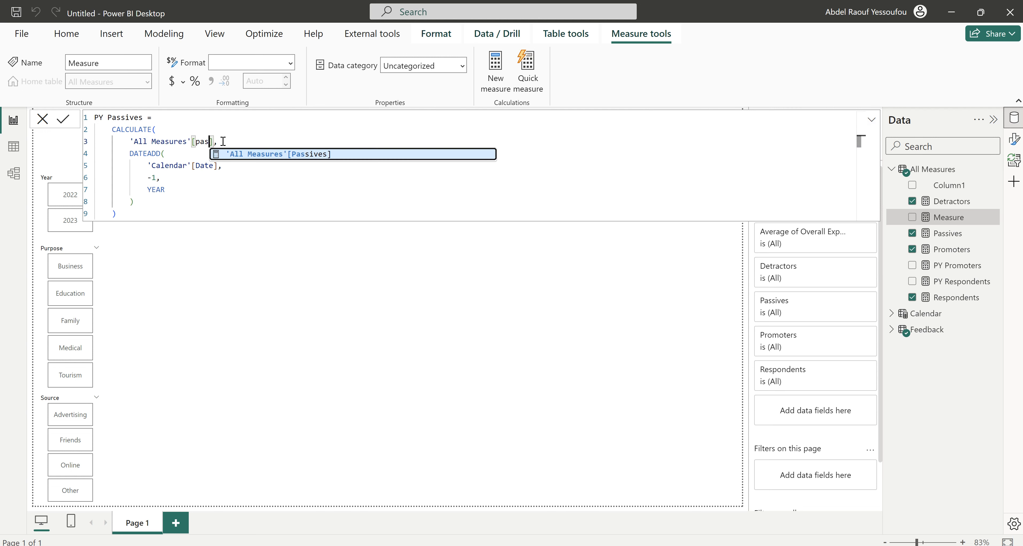
pyautogui.press('Tab')
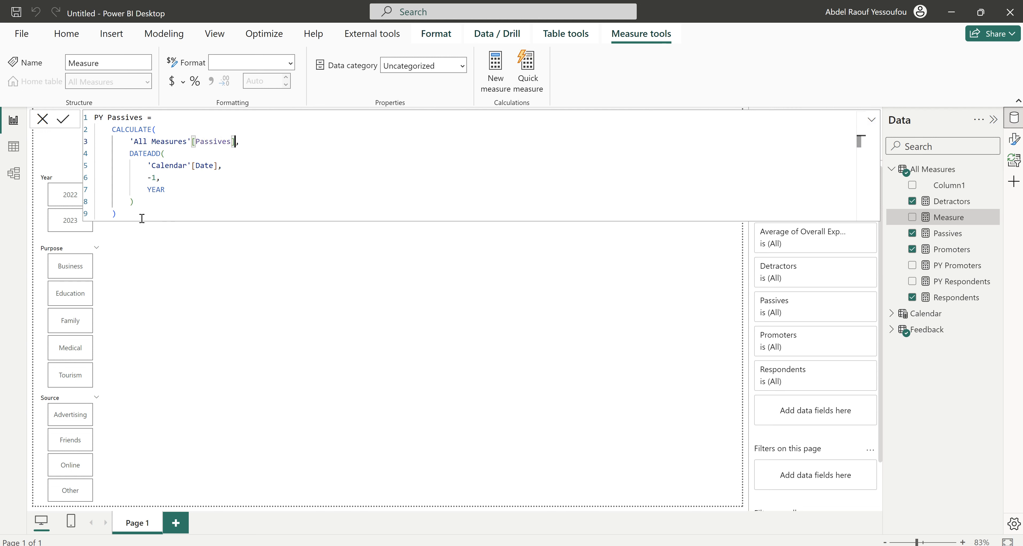
pyautogui.press('Return')
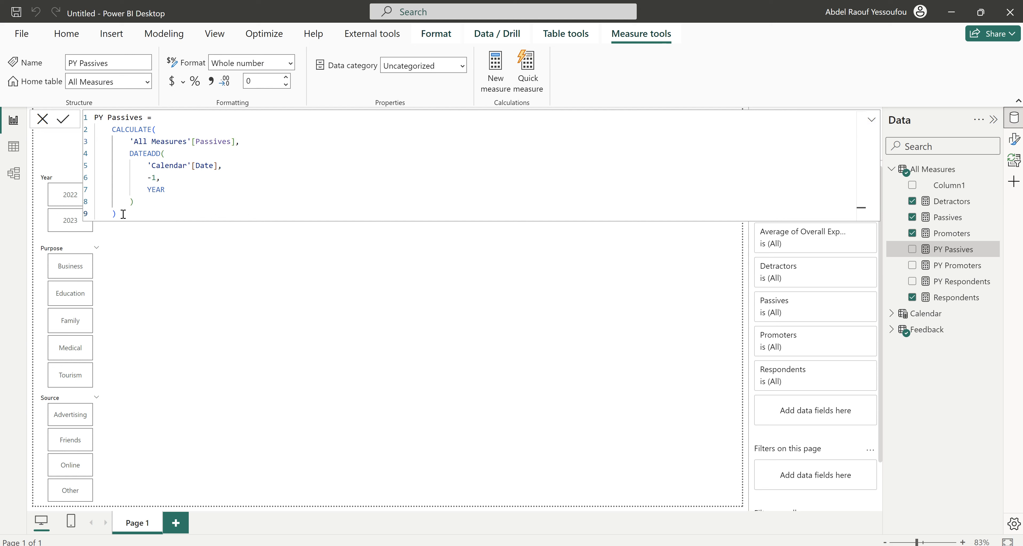
# Reuse the copied PY Respondents formula for a new PY Detractors measure that references 'All Measures'[Detractors], and commit it.
pyautogui.click(501, 69)
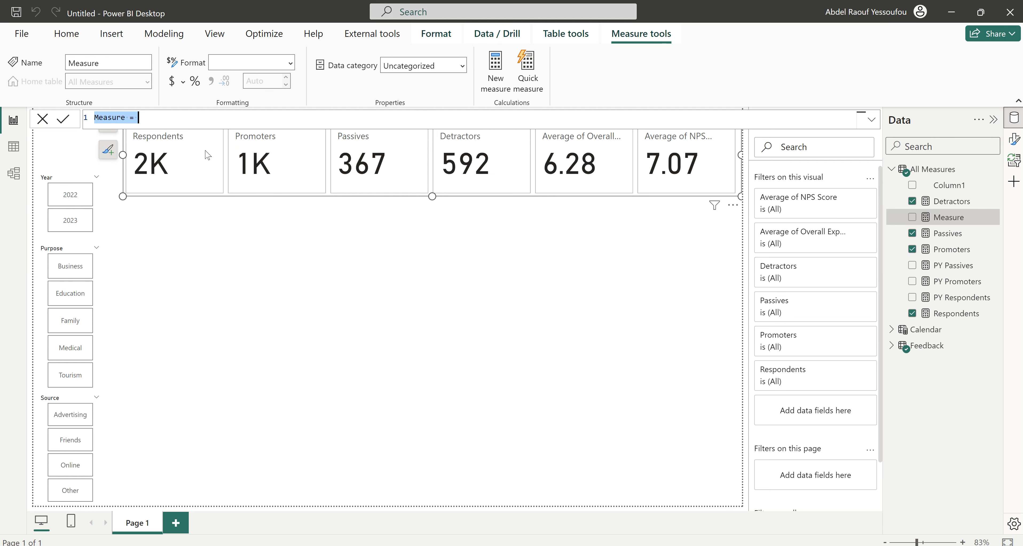
pyautogui.write("PY Respondents =     CALCULATE(         'All Measures'[Respondents],         DATEADD(             'Calendar'[Date],             -1,             YEAR         )     )")
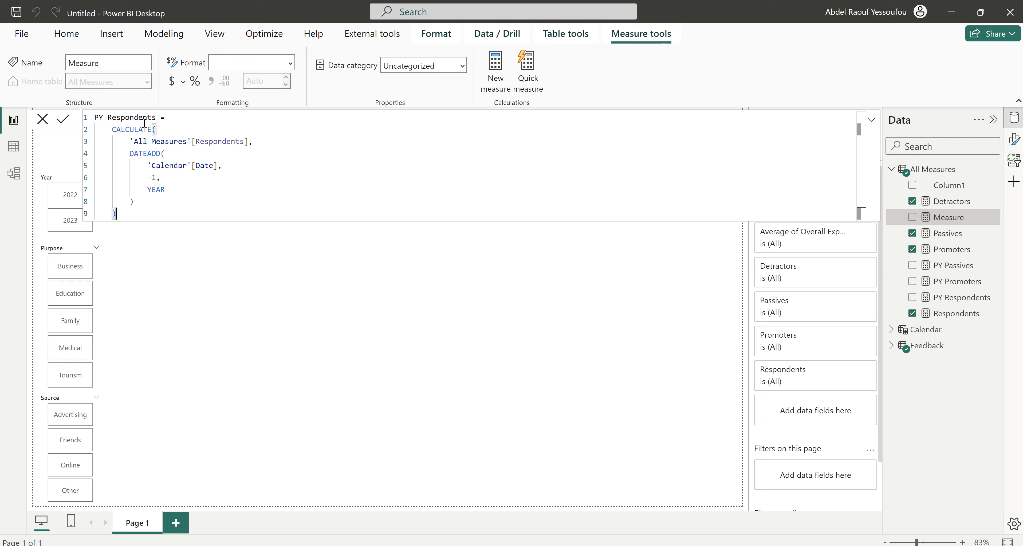
pyautogui.doubleClick(130, 117)
pyautogui.write('Detractors')
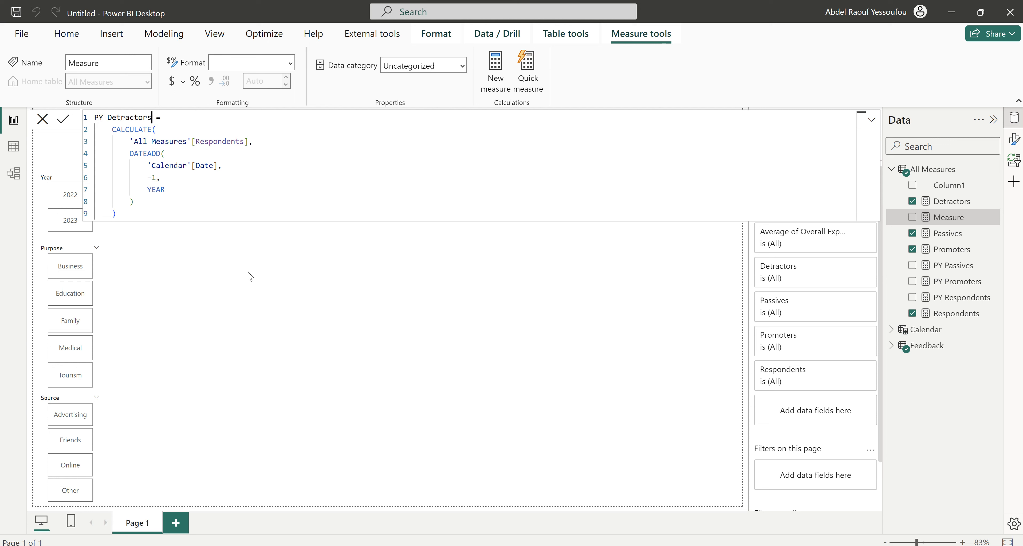
pyautogui.doubleClick(222, 141)
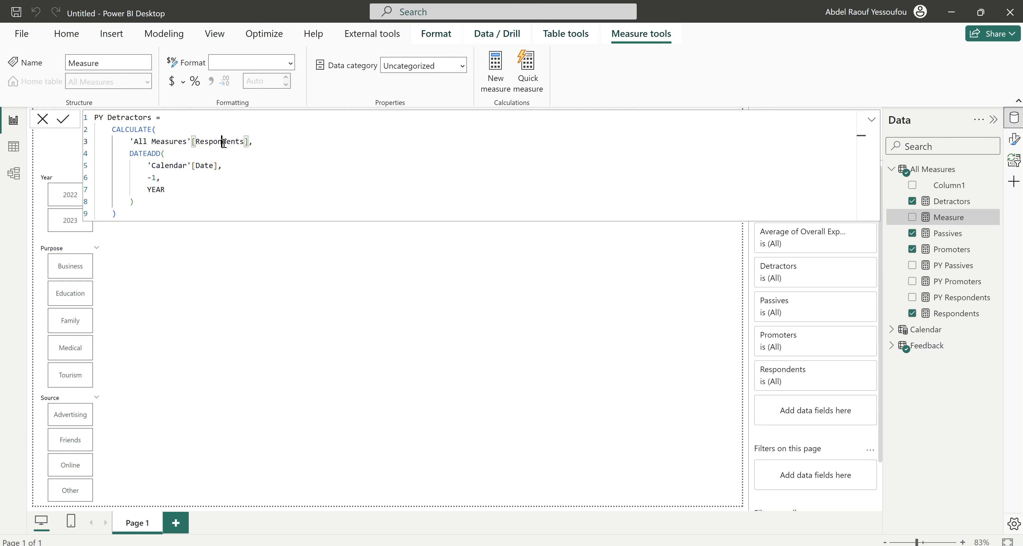
pyautogui.write('de')
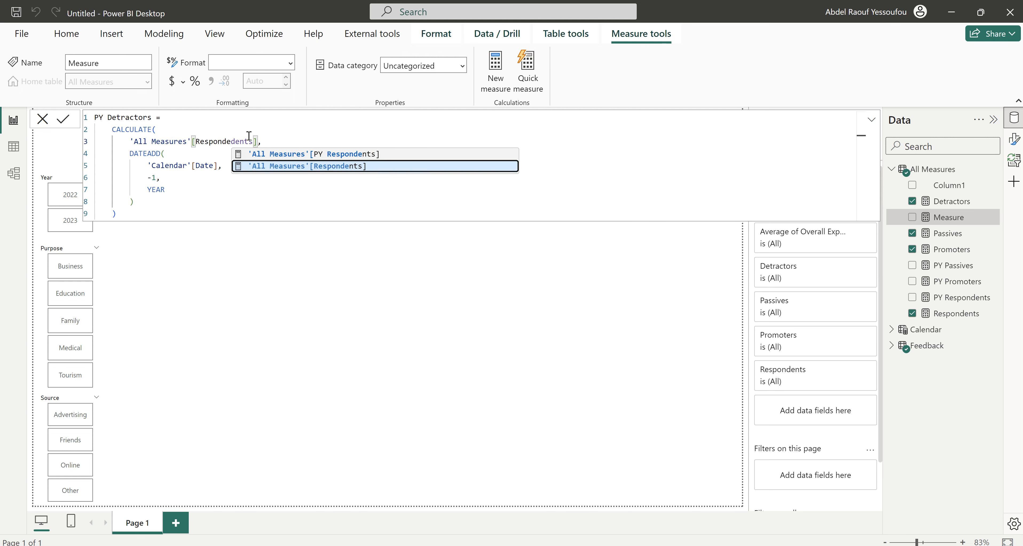
pyautogui.doubleClick(216, 141)
pyautogui.write('de')
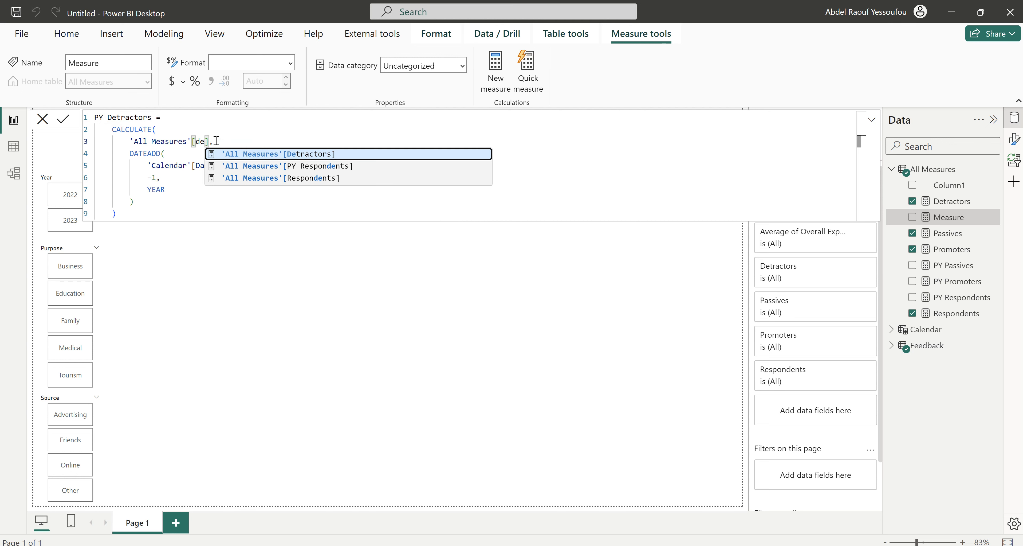
pyautogui.press('Tab')
pyautogui.click(197, 183)
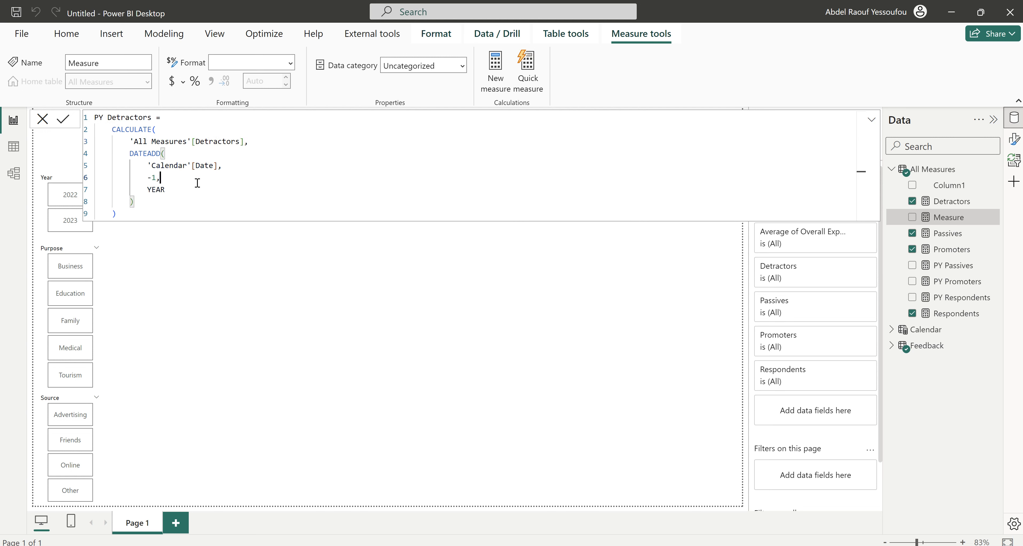
pyautogui.press('Return')
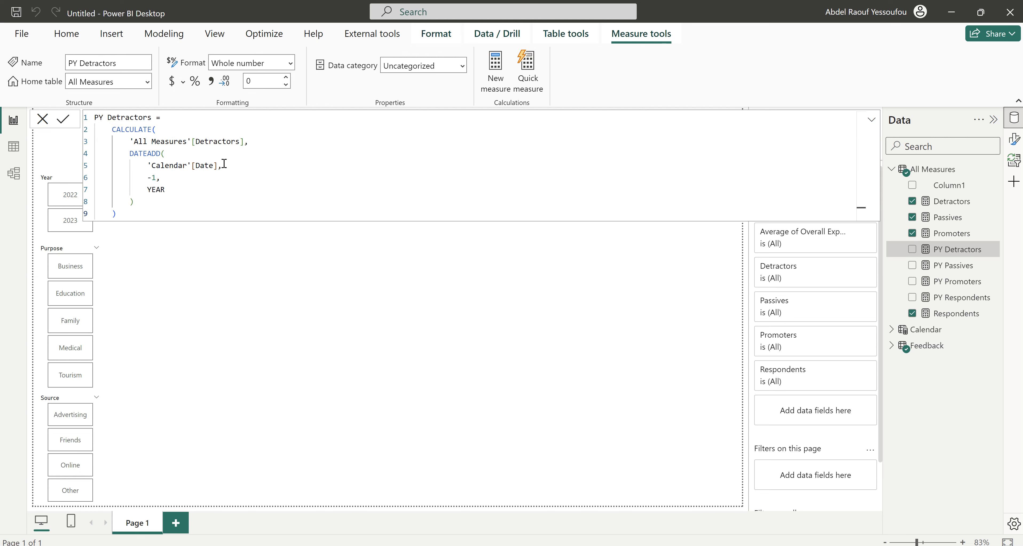
# Leave the formula editor, review the card row in the finished Hotel_Customer_Feedback2 report, and return to the untitled report.
pyautogui.click(246, 249)
pyautogui.click(228, 198)
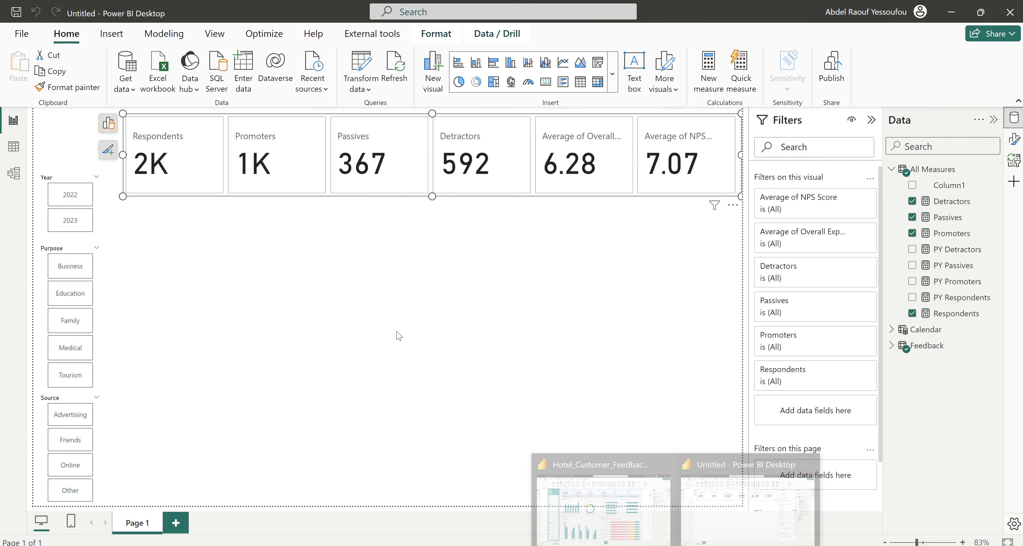
pyautogui.click(618, 523)
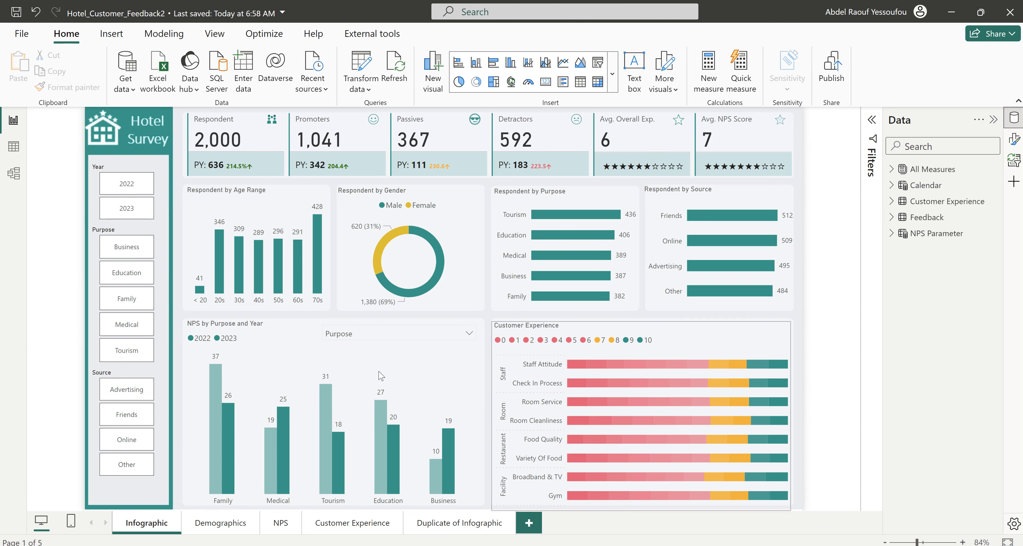
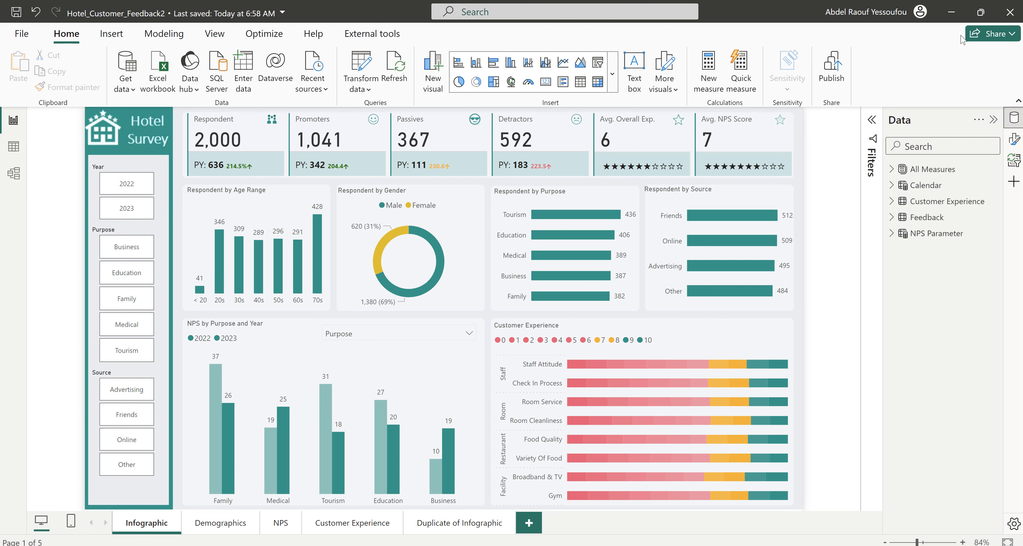
pyautogui.click(951, 17)
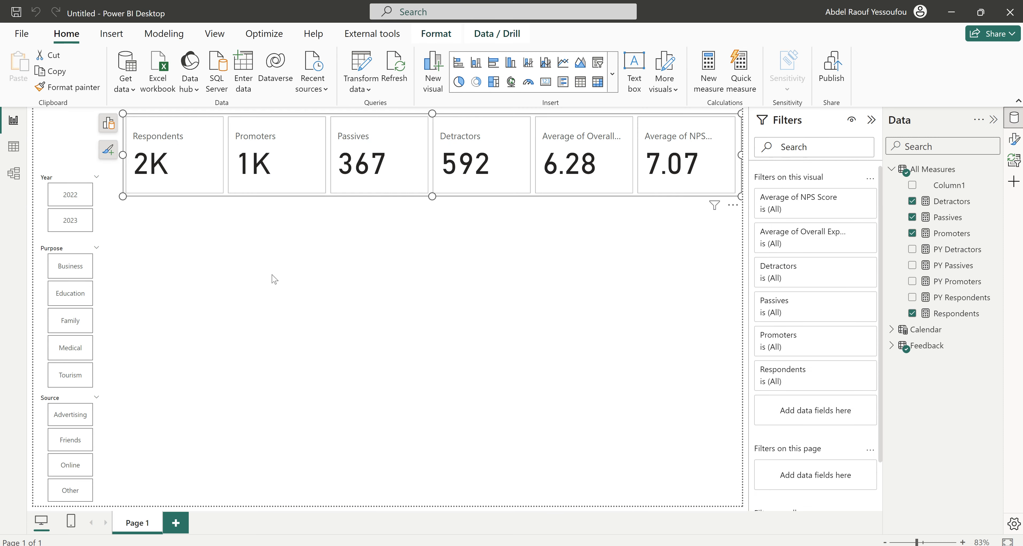
# Create a new measure in the All Measures table named YoY Respondents Growth, with its formula body starting on a separate line.
pyautogui.click(944, 175)
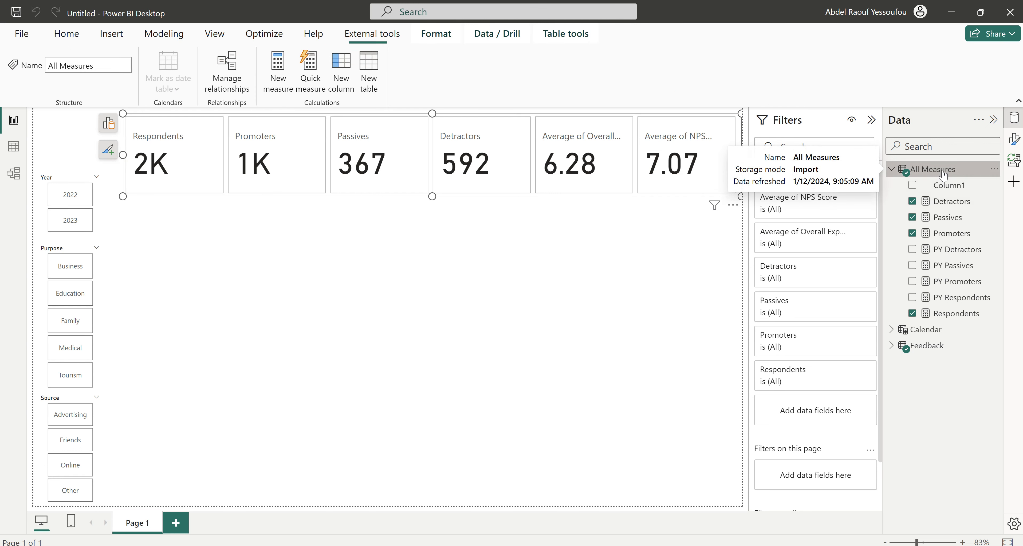
pyautogui.rightClick(944, 175)
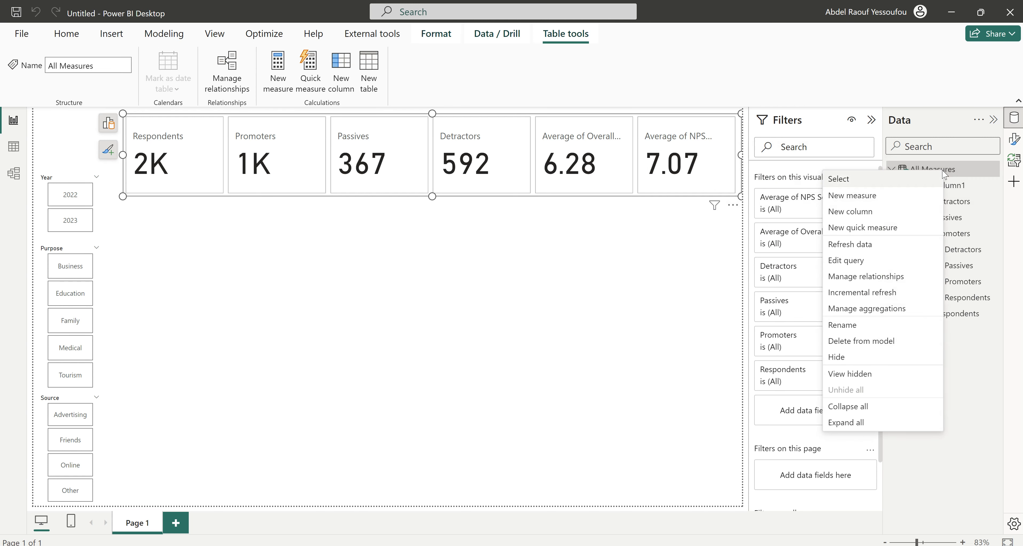
pyautogui.click(855, 197)
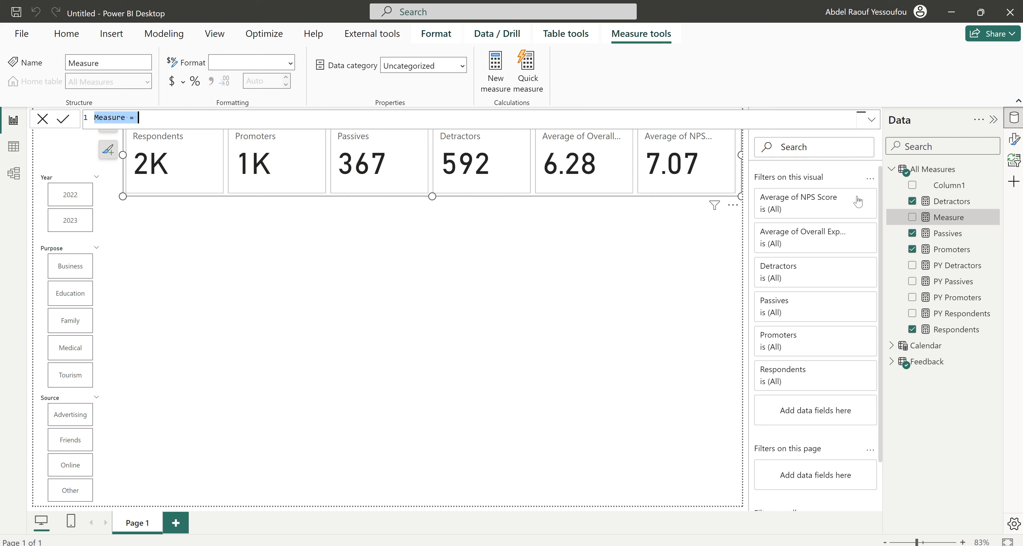
pyautogui.write('YoY Respodnen')
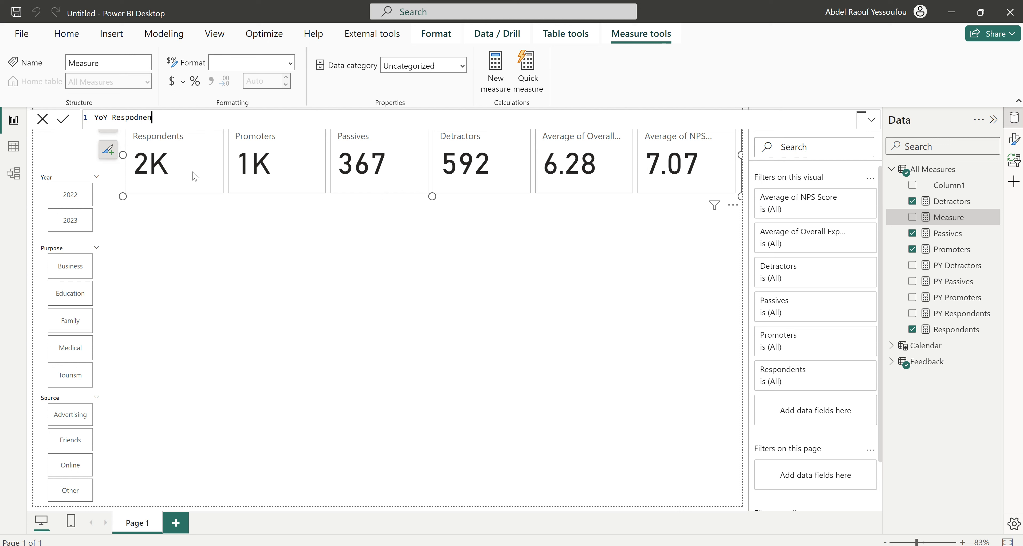
pyautogui.press('BackSpace')
pyautogui.press('BackSpace')
pyautogui.press('BackSpace')
pyautogui.write('ndents Growth =')
pyautogui.hotkey('shift', 'Return')
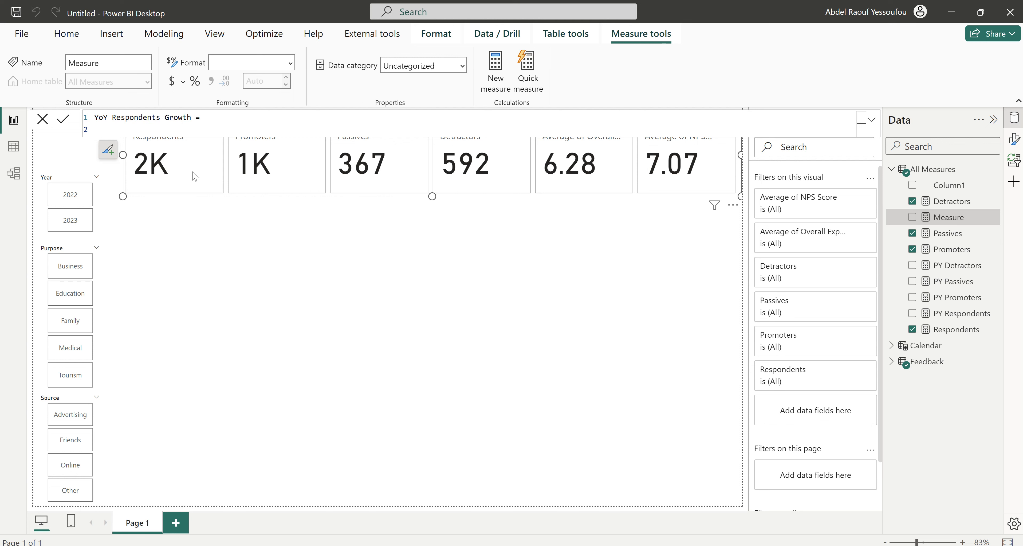
# Declare the variable up_arrow in the measure as UNICHAR(129137).
pyautogui.write('va')
pyautogui.press('Down')
pyautogui.press('Down')
pyautogui.press('Tab')
pyautogui.write('up_arrow = uni')
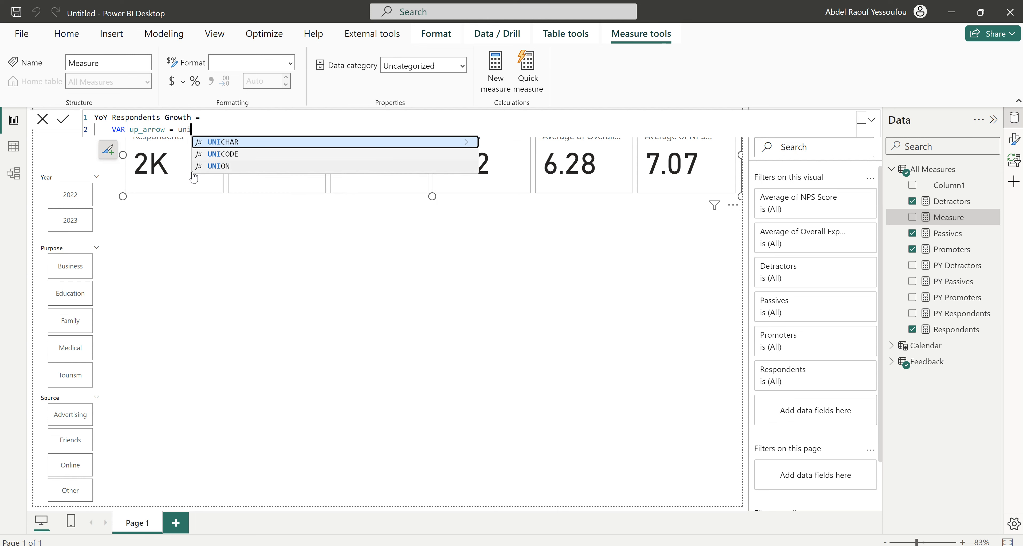
pyautogui.press('Tab')
pyautogui.write('129137)')
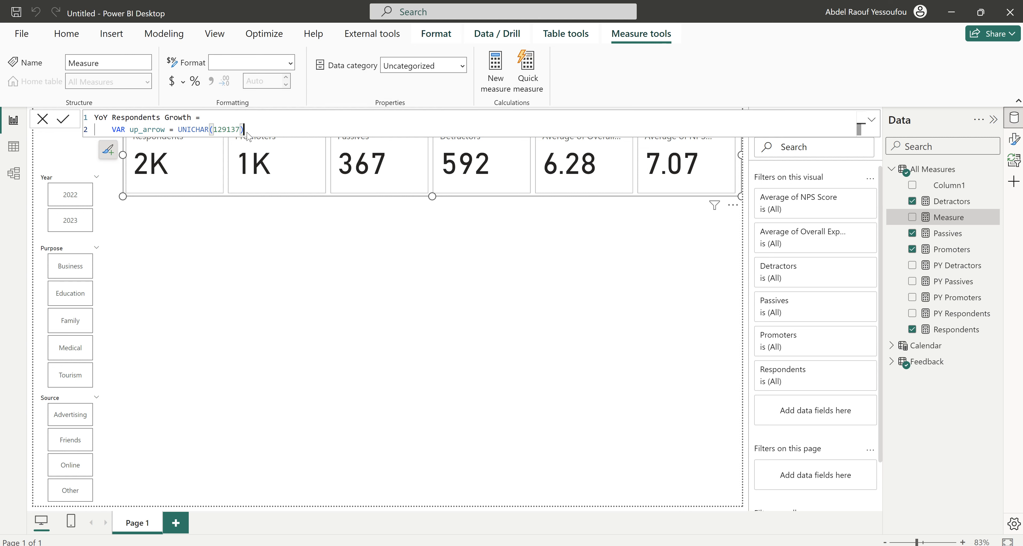
# Duplicate the up_arrow variable line directly below and change the copy's UNICHAR code to 129139.
pyautogui.moveTo(272, 126); pyautogui.dragTo(111, 129)
pyautogui.hotkey('ctrl', 'c')
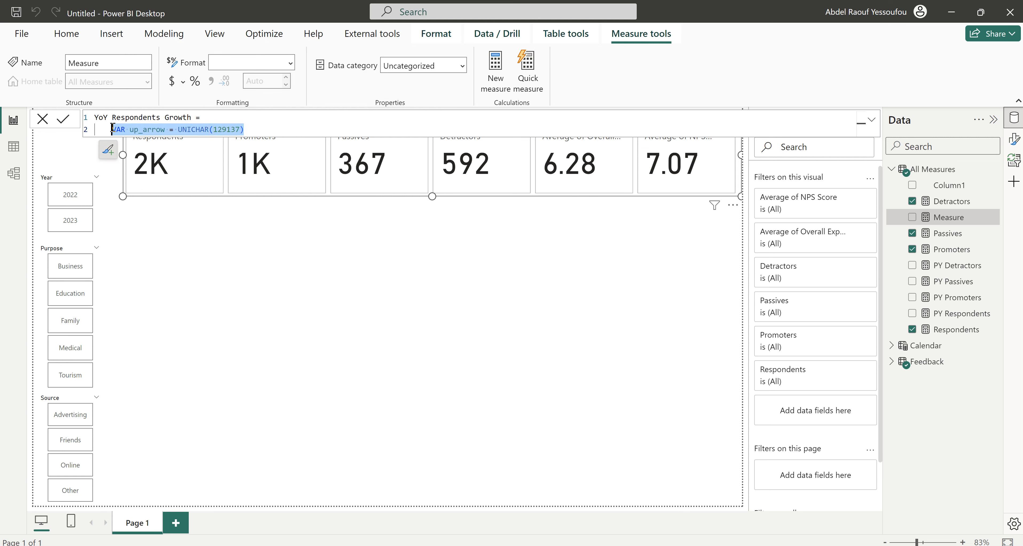
pyautogui.click(266, 129)
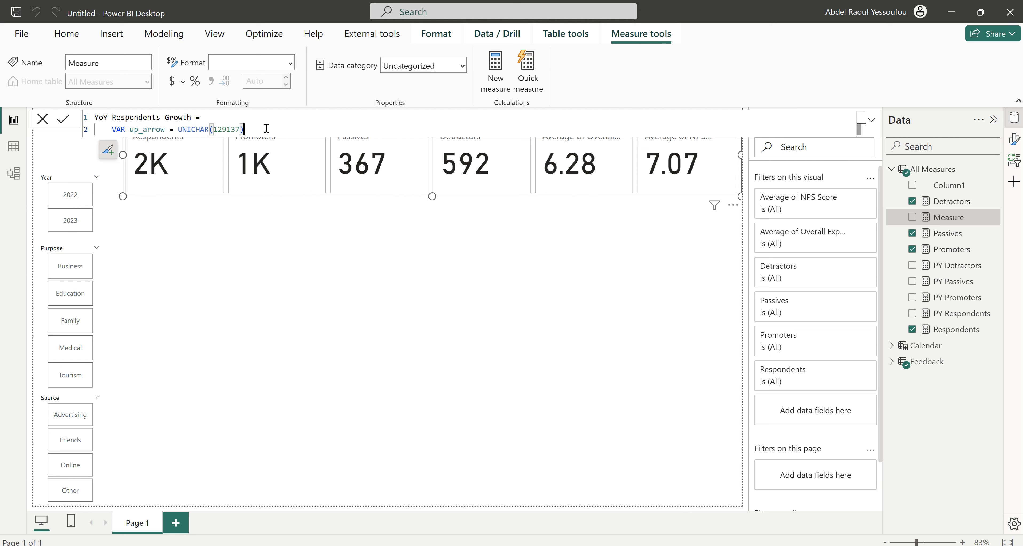
pyautogui.press('Return')
pyautogui.hotkey('ctrl', 'v')
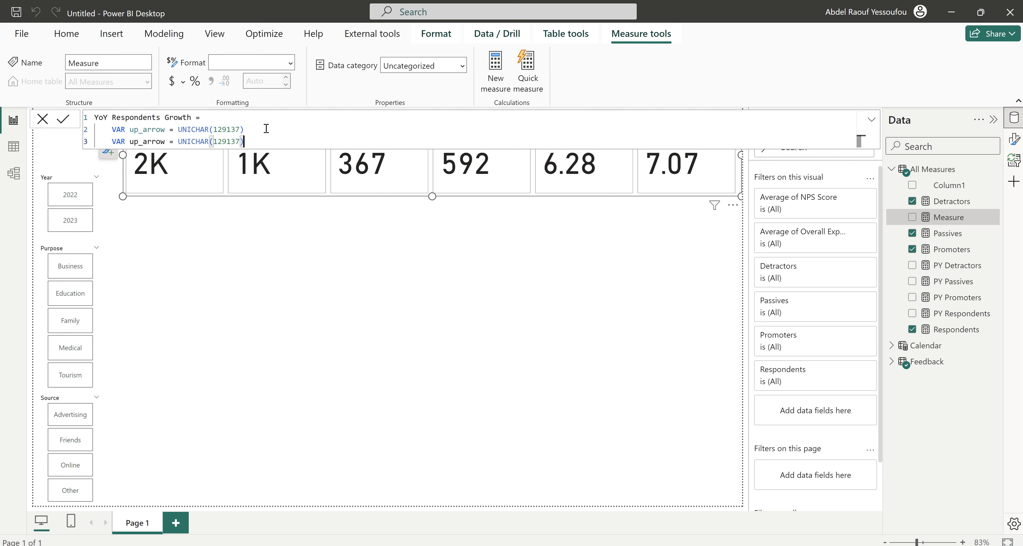
pyautogui.doubleClick(237, 141)
pyautogui.write('129139')
pyautogui.hotkey('shift', 'Return')
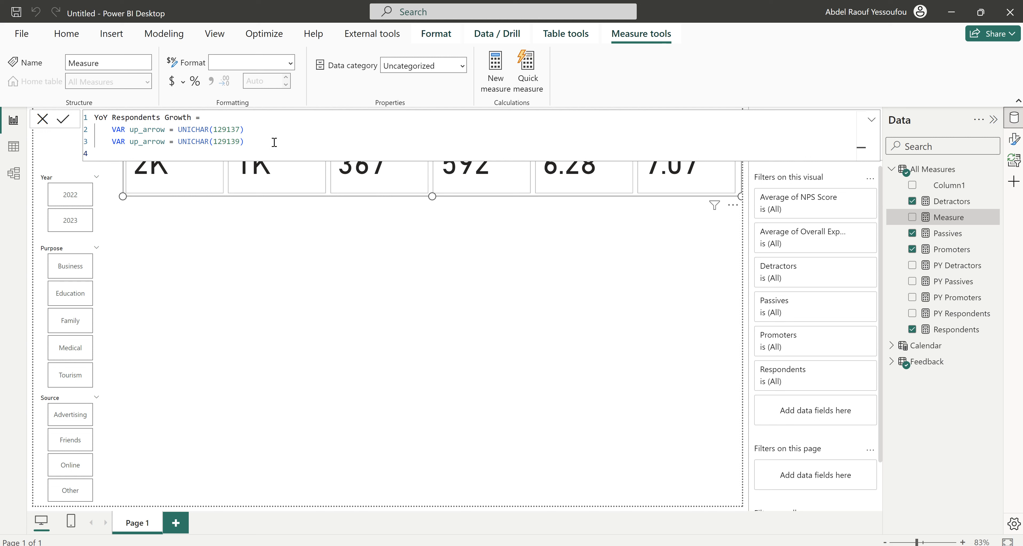
# Declare the variable Growth as a DIVIDE function with 'All Measures'[Respondents] - [PY Respondents] as the numerator on its own line.
pyautogui.write('VAR Growth = DIVIDE(')
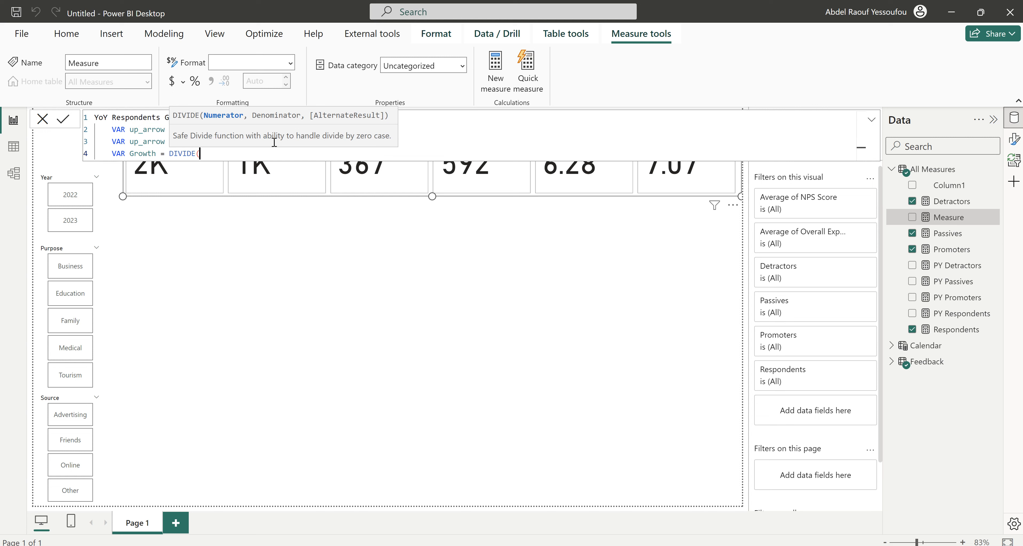
pyautogui.hotkey('shift', 'Return')
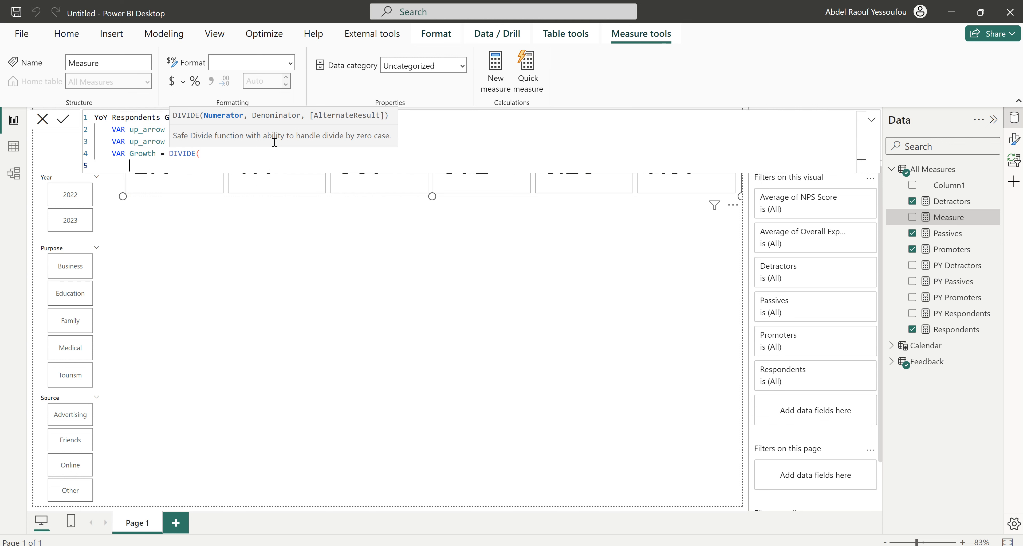
pyautogui.write('res')
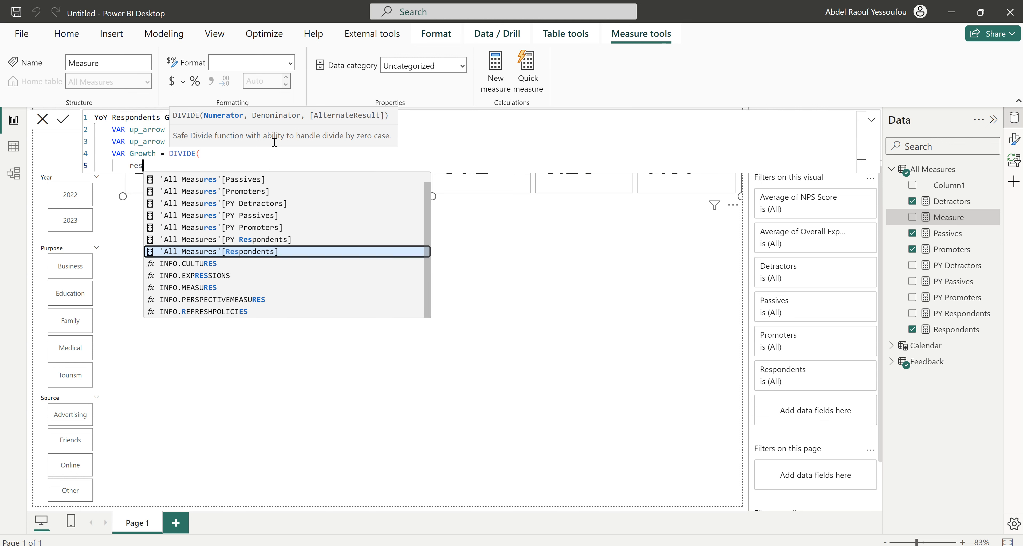
pyautogui.press('Tab')
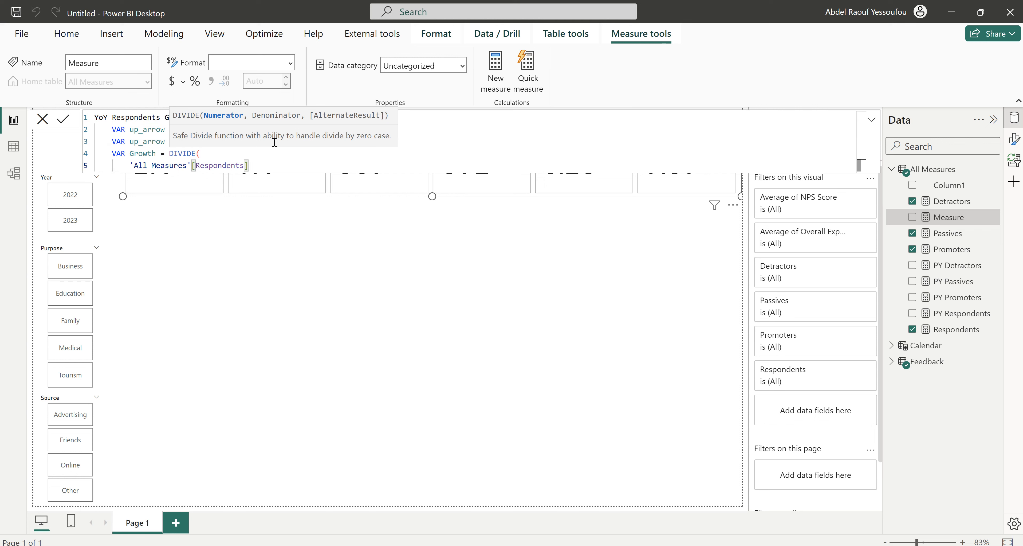
pyautogui.write('- py')
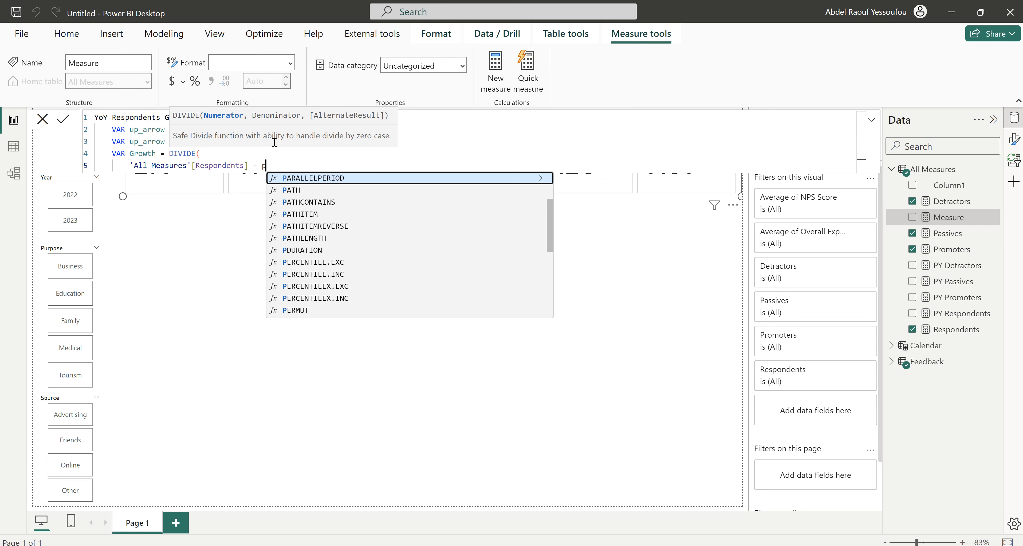
pyautogui.press('Down')
pyautogui.press('Down')
pyautogui.press('Down')
pyautogui.press('Tab')
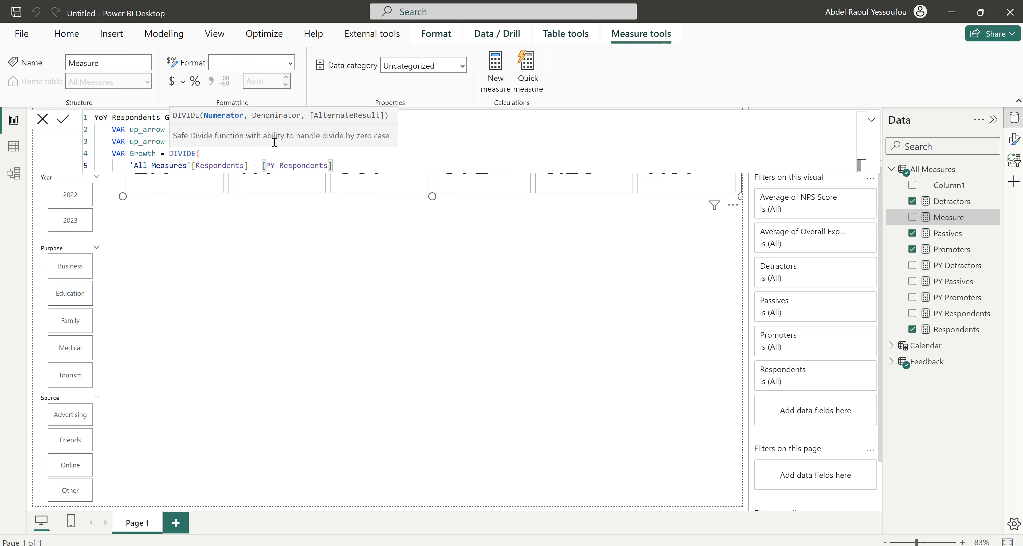
# Add [PY Respondents] as the DIVIDE denominator on its own line and close the function below it.
pyautogui.write(',')
pyautogui.hotkey('shift', 'Return')
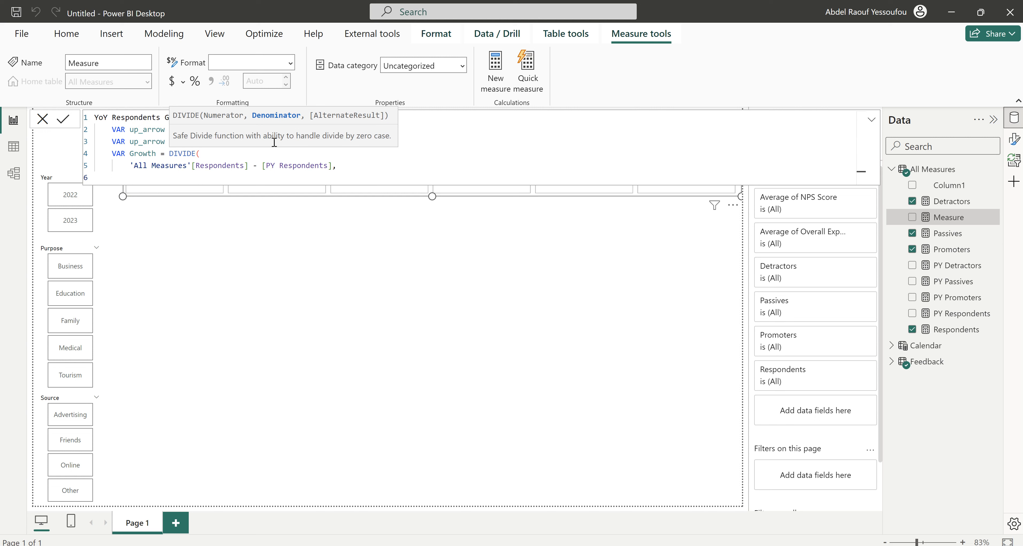
pyautogui.write('py')
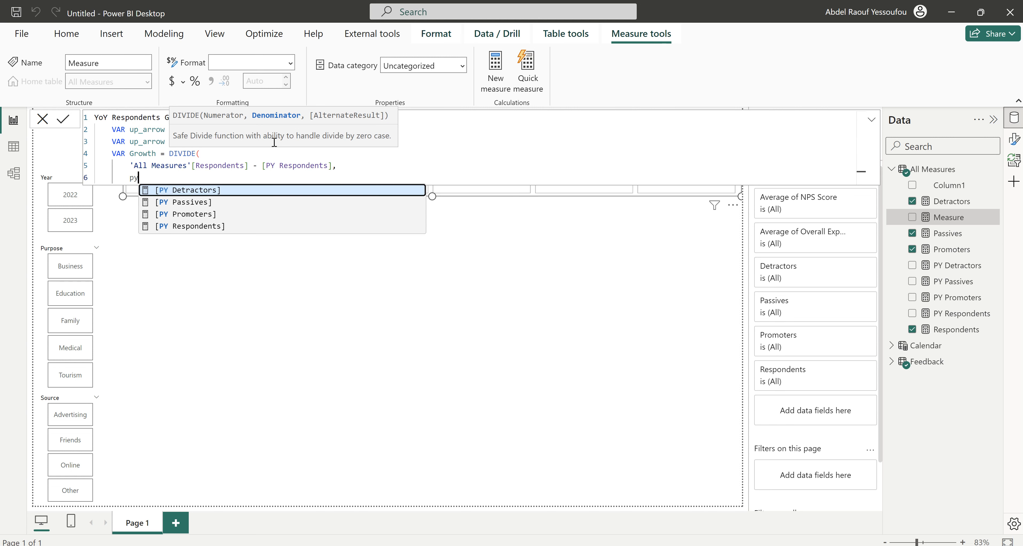
pyautogui.press('Down')
pyautogui.press('Down')
pyautogui.press('Down')
pyautogui.press('Tab')
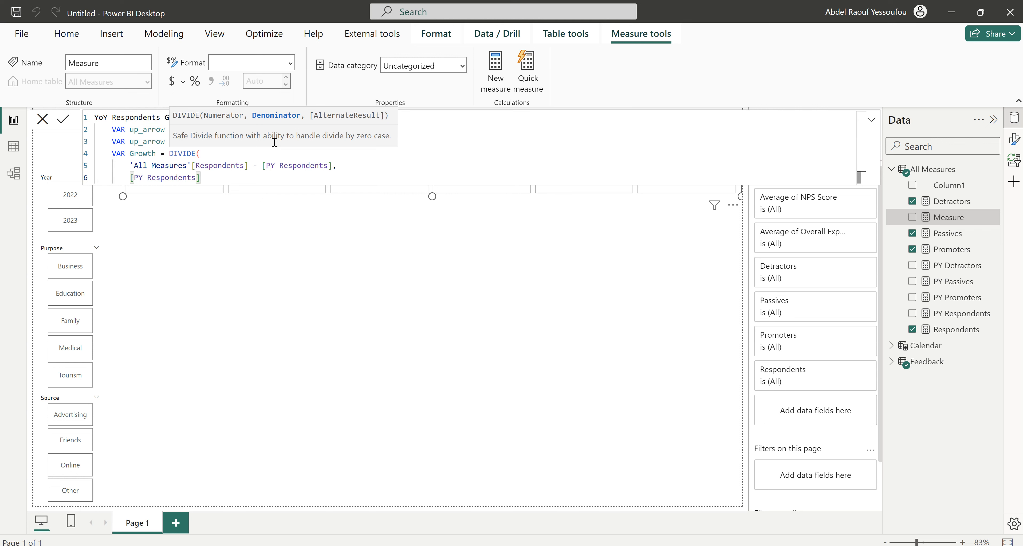
pyautogui.hotkey('shift', 'Return')
pyautogui.write(')')
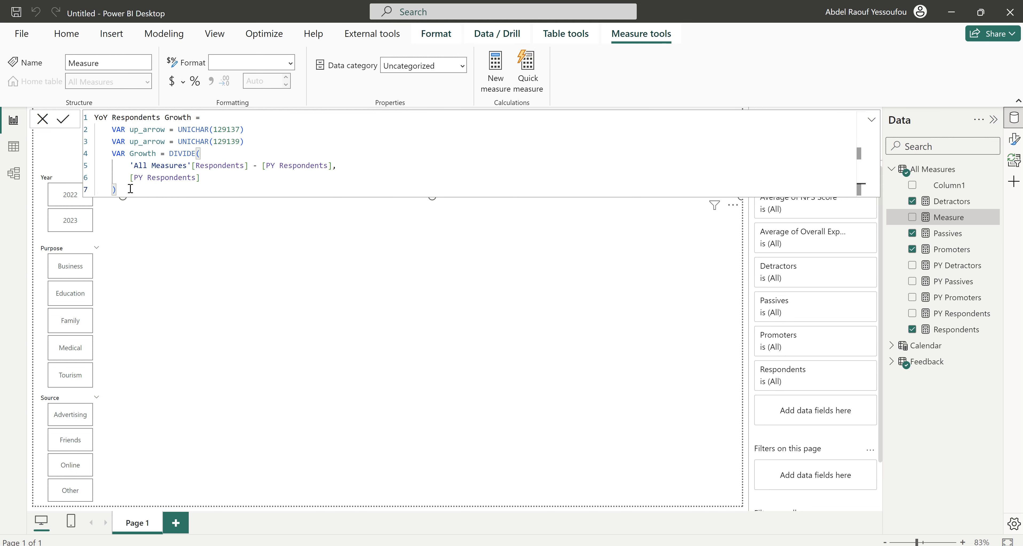
# Add a RETURN keyword after a blank line below the Growth variable, and start a fresh line under it.
pyautogui.hotkey('shift', 'Return')
pyautogui.hotkey('shift', 'Return')
pyautogui.press('BackSpace')
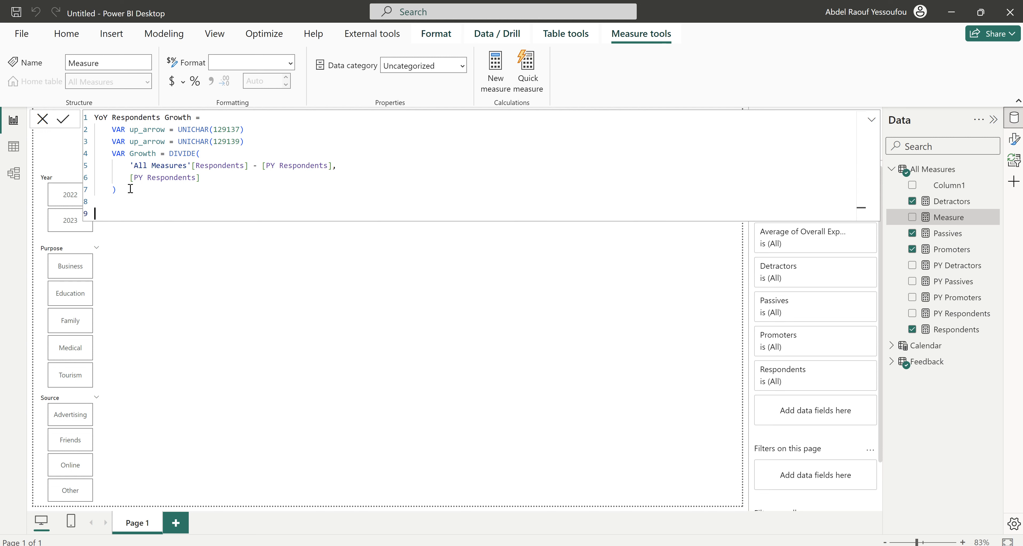
pyautogui.write('RETURN')
pyautogui.hotkey('shift', 'Return')
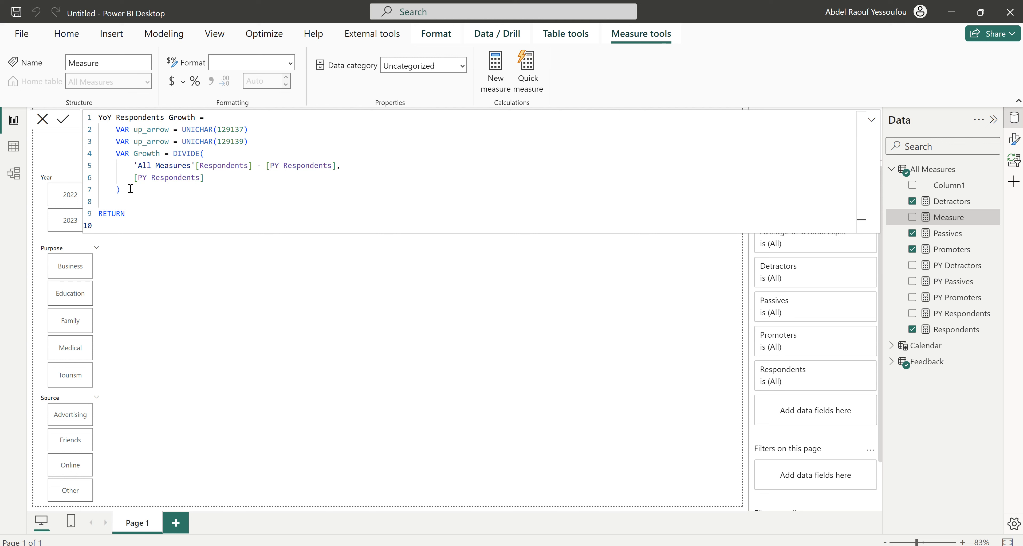
# Begin an IF function below RETURN with Growth<0 as its condition on a separate line, and start a fresh line under it.
pyautogui.write('if')
pyautogui.press('Tab')
pyautogui.hotkey('shift', 'Return')
pyautogui.write('gro')
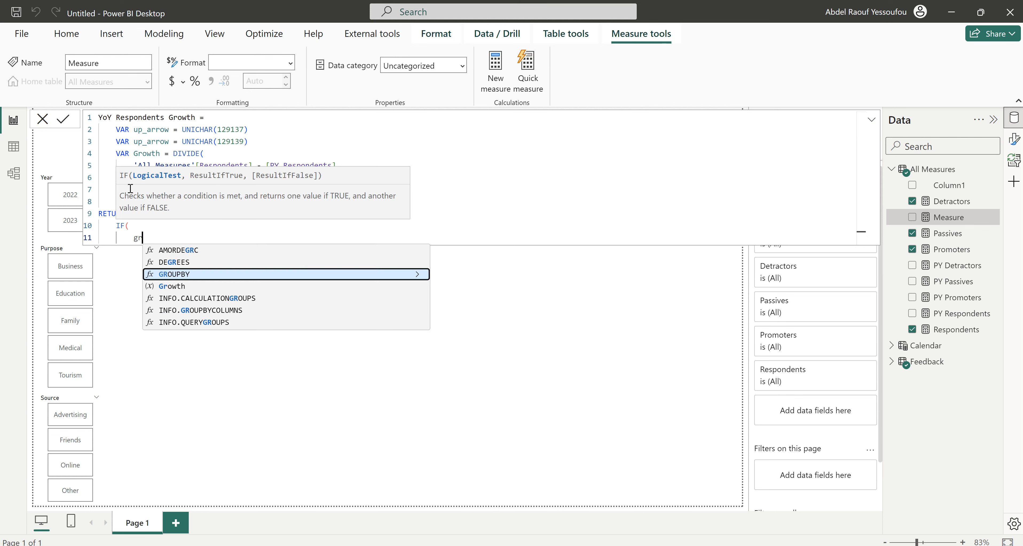
pyautogui.press('Down')
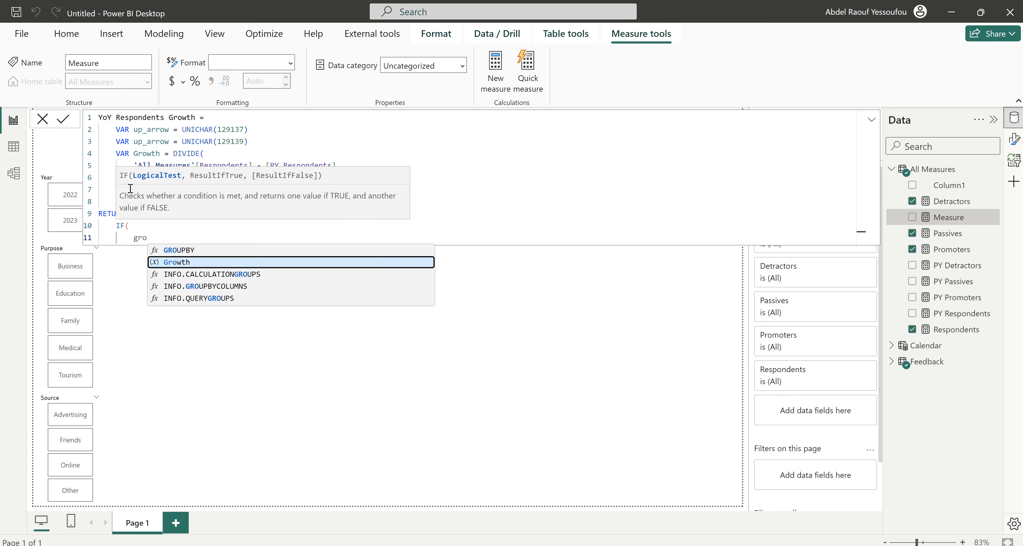
pyautogui.press('Tab')
pyautogui.write('<0,')
pyautogui.press('Return')
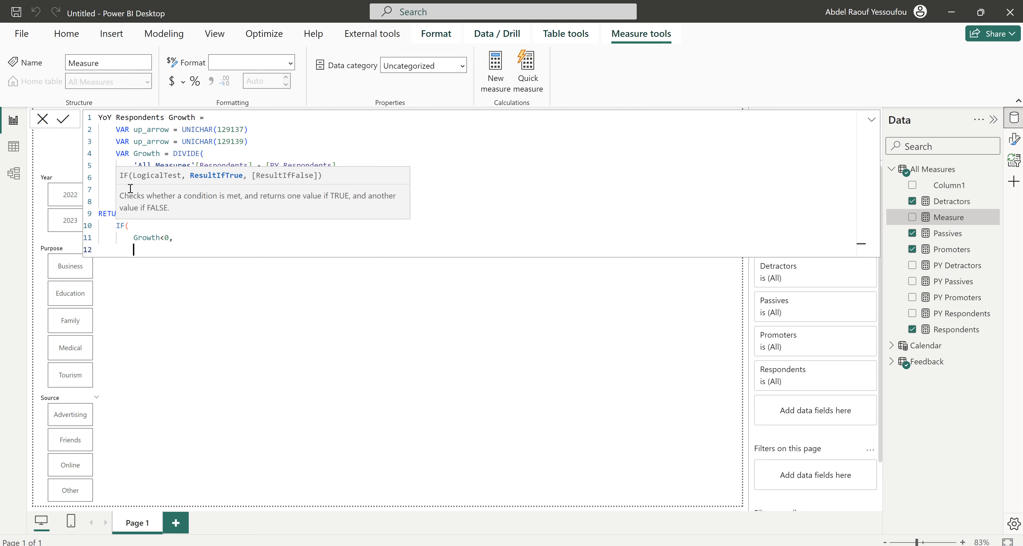
# Enter ROUND(Growth*100,1) as the IF function's true result, followed by an ampersand for joining the arrow.
pyautogui.write('ROUND(')
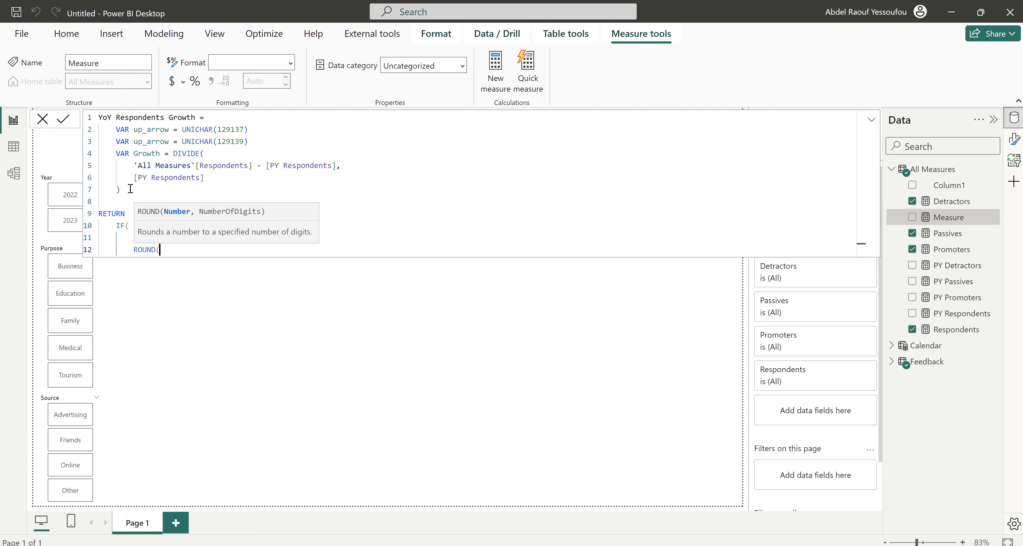
pyautogui.write('gr')
pyautogui.press('Down')
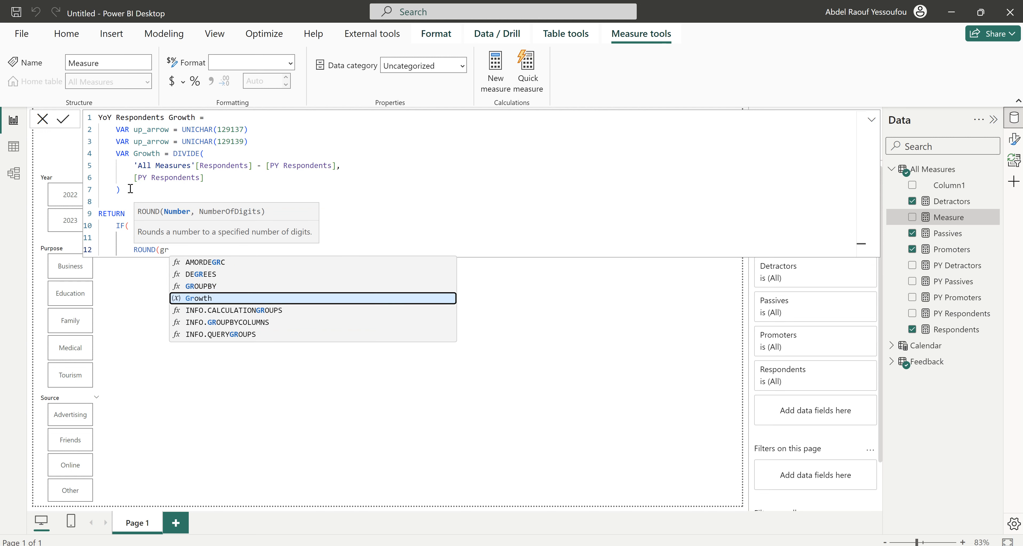
pyautogui.press('Tab')
pyautogui.write('*100')
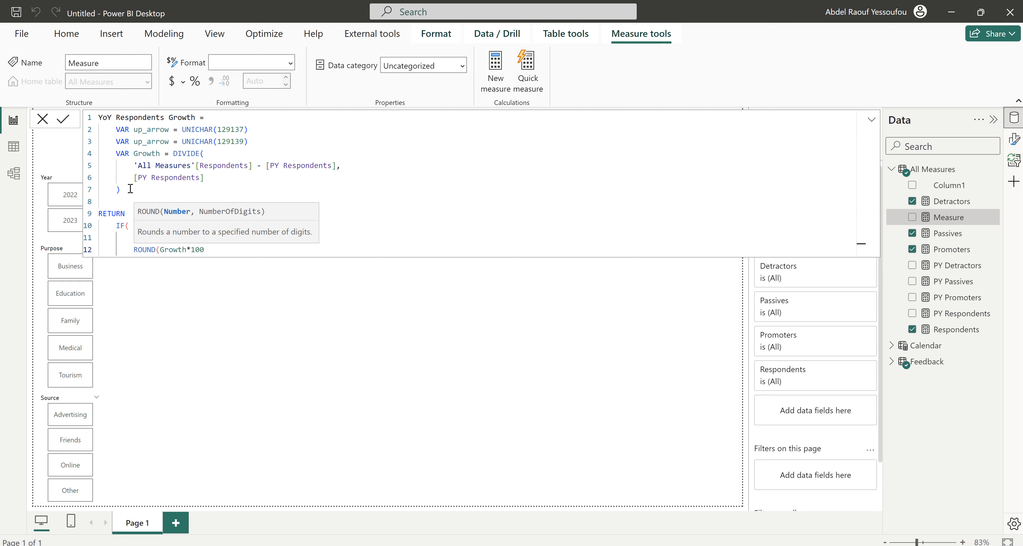
pyautogui.write(',1)')
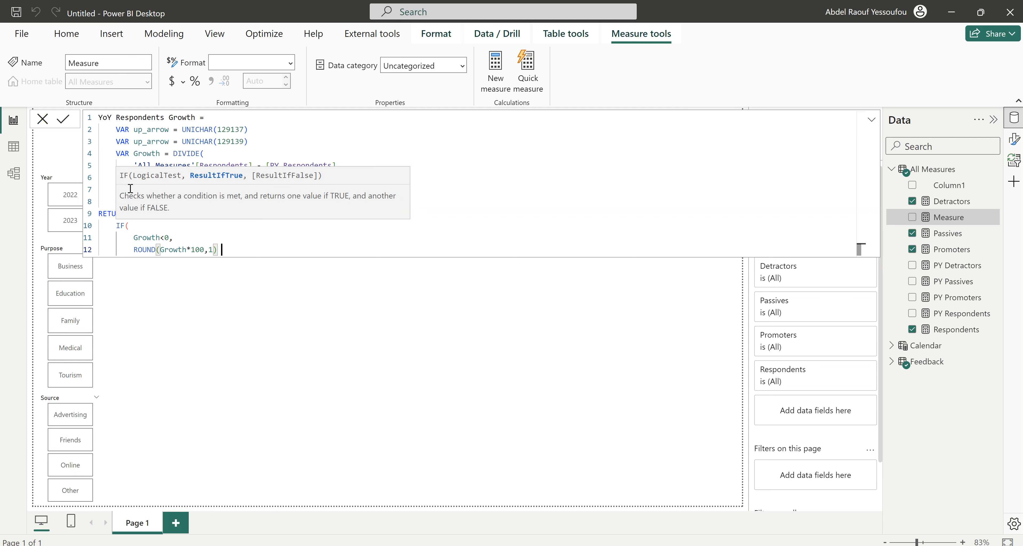
pyautogui.write(' & dow')
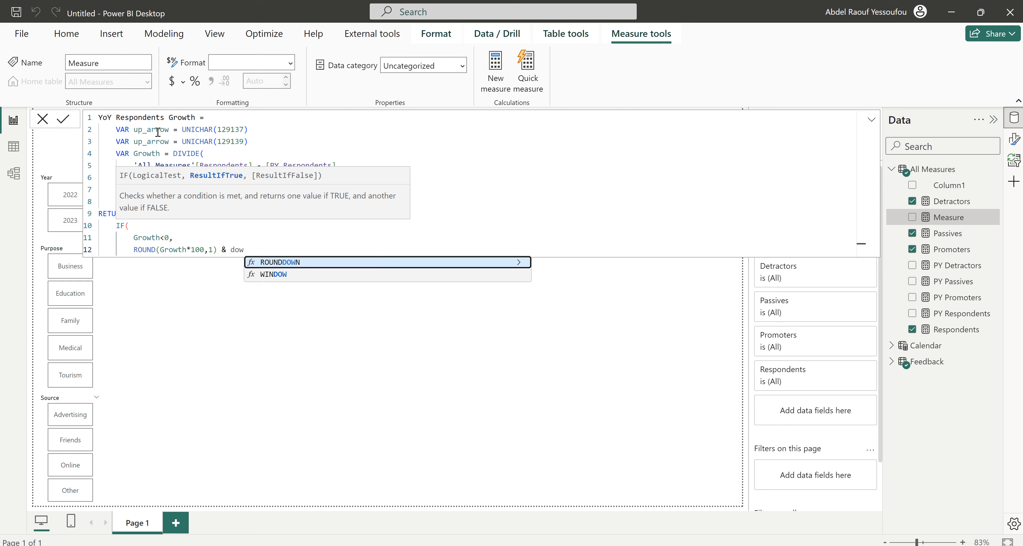
# Rename the second up_arrow variable, the one using UNICHAR(129139), to down_arrow.
pyautogui.click(137, 143)
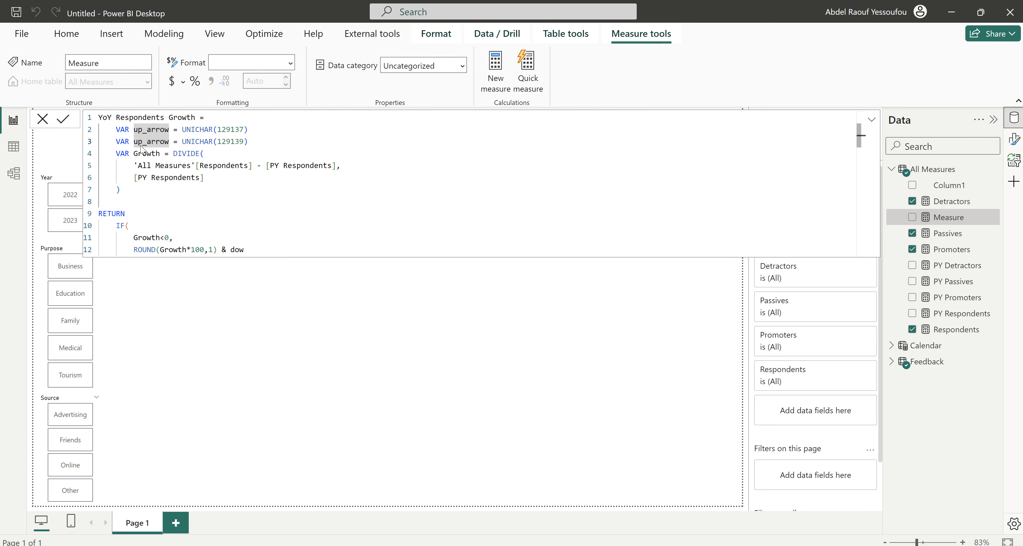
pyautogui.press('Delete')
pyautogui.press('Delete')
pyautogui.write('dow')
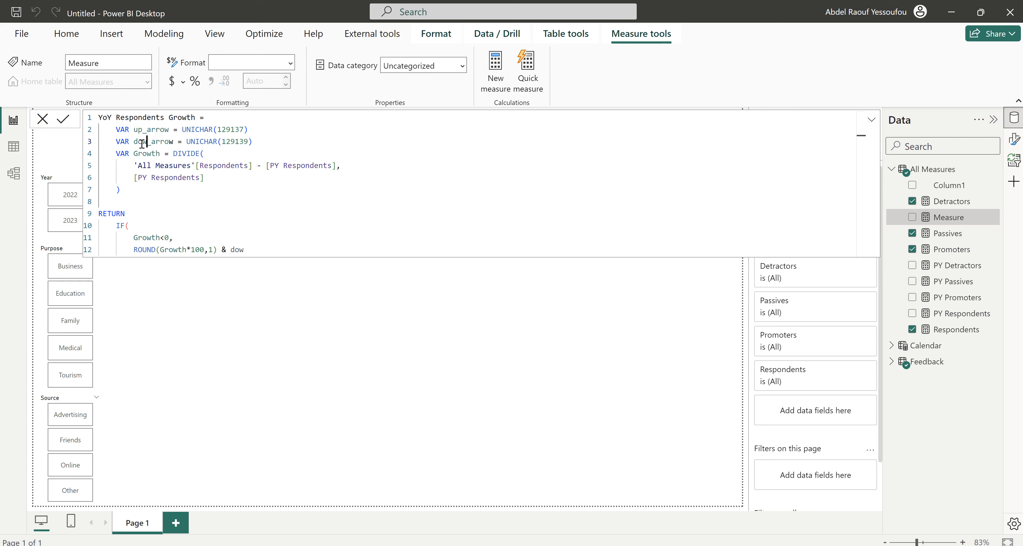
pyautogui.write('n')
# Complete the true result by joining down_arrow after the ampersand, end it with a comma and start a new line.
pyautogui.doubleClick(153, 142)
pyautogui.hotkey('ctrl', 'c')
pyautogui.doubleClick(234, 247)
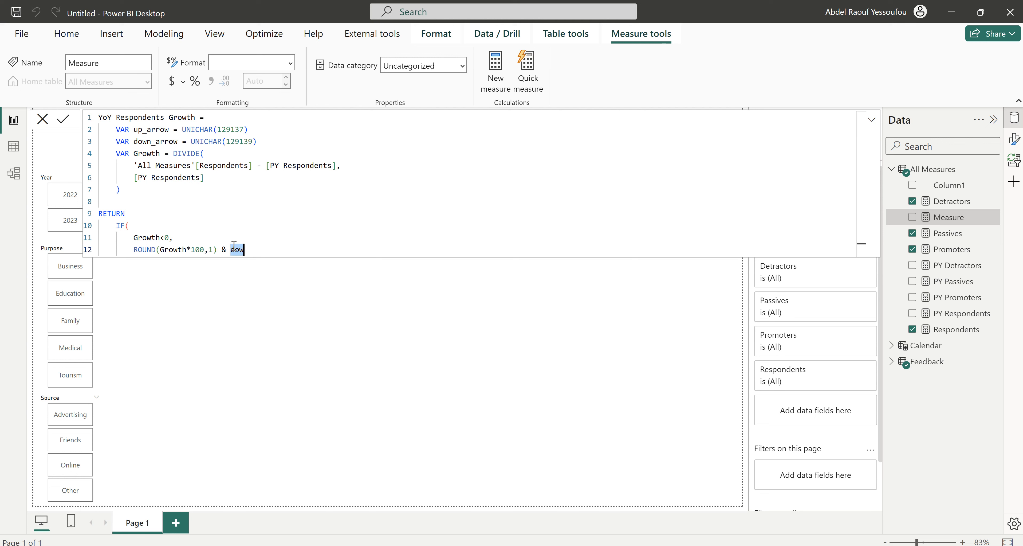
pyautogui.hotkey('ctrl', 'v')
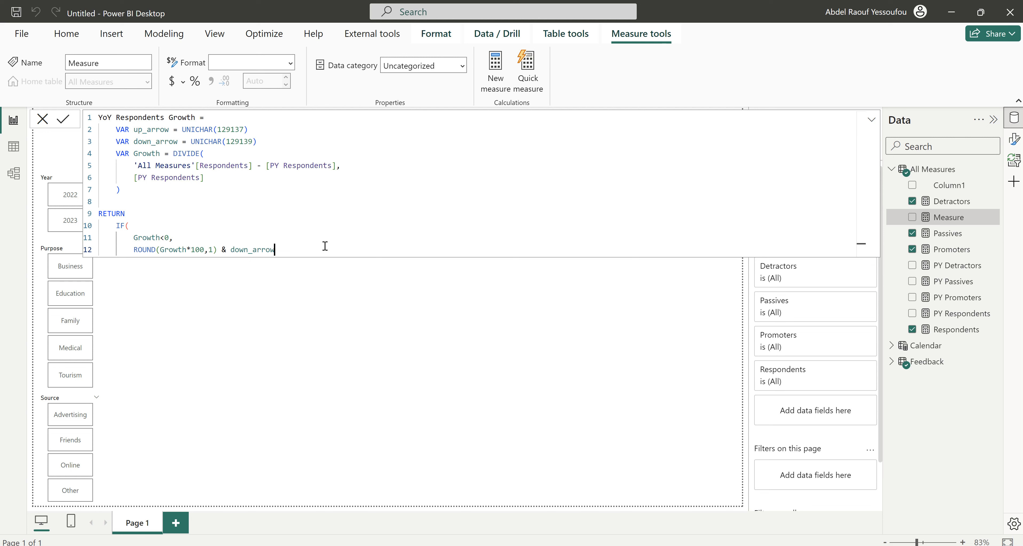
pyautogui.write(',')
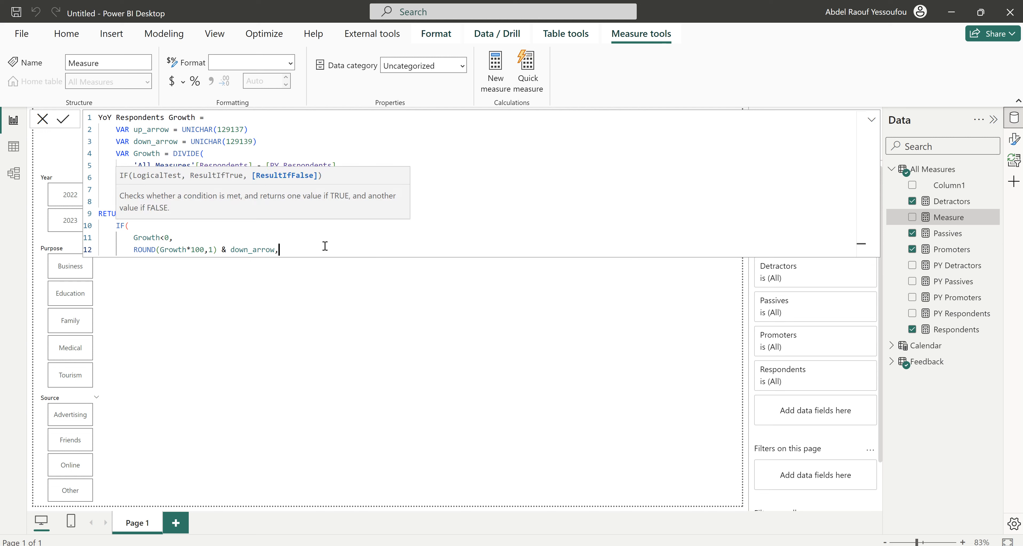
pyautogui.press('Return')
# Duplicate the ROUND line as the IF function's false result and replace its down_arrow with up_arrow.
pyautogui.moveTo(280, 250); pyautogui.dragTo(135, 252)
pyautogui.hotkey('ctrl', 'c')
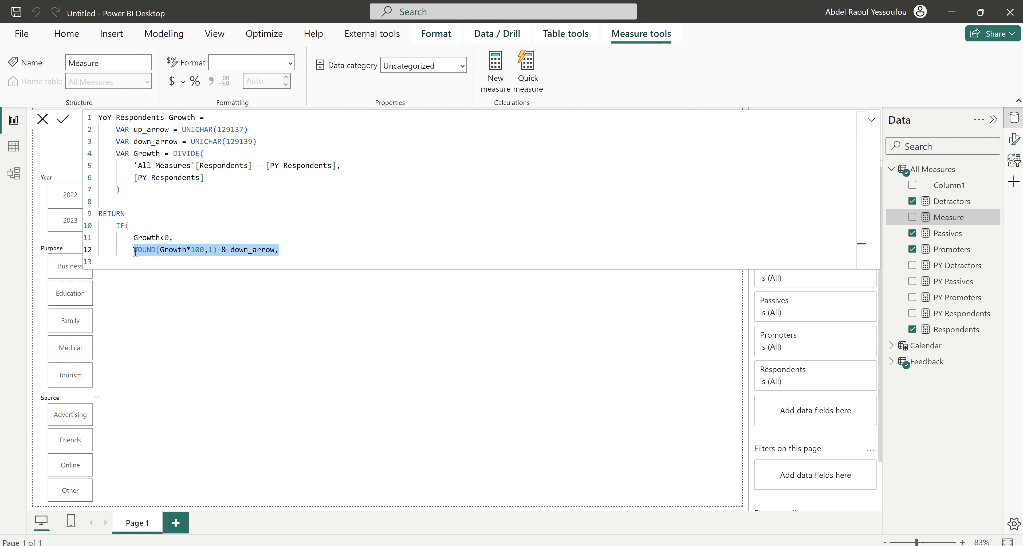
pyautogui.click(153, 261)
pyautogui.hotkey('ctrl', 'v')
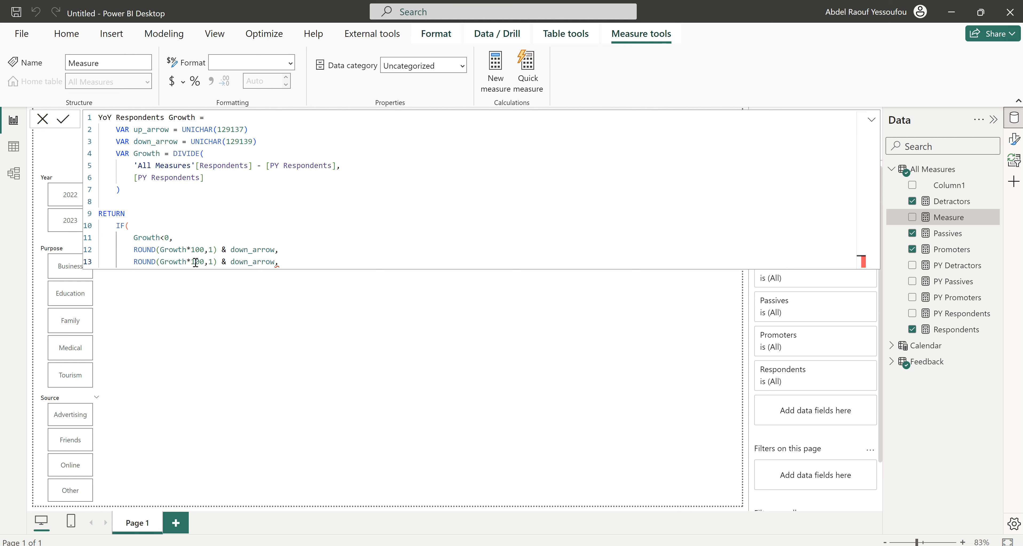
pyautogui.doubleClick(241, 261)
pyautogui.write('up')
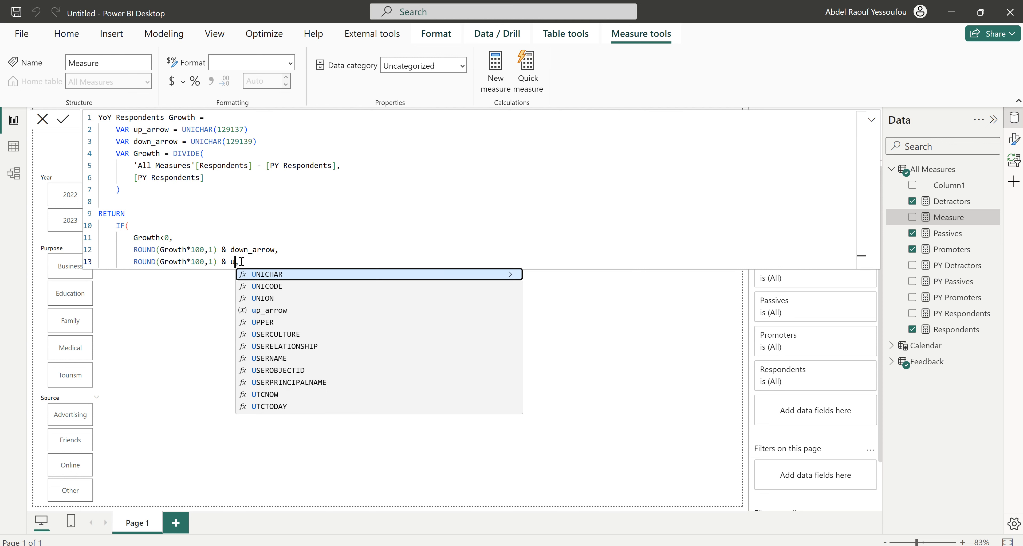
pyautogui.click(293, 396)
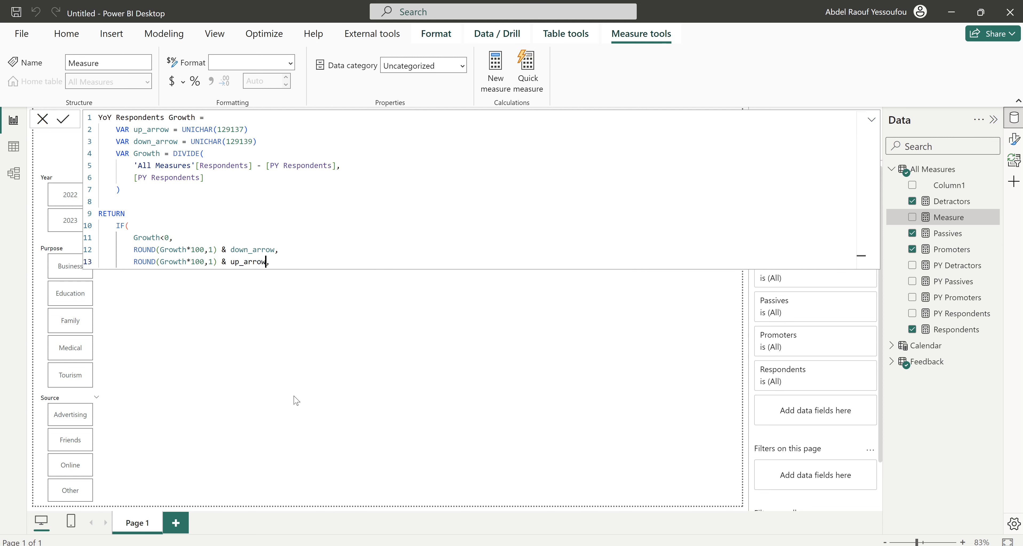
# Remove the comma after up_arrow, then close the IF function on its own line and commit the YoY Respondents Growth measure.
pyautogui.click(287, 262)
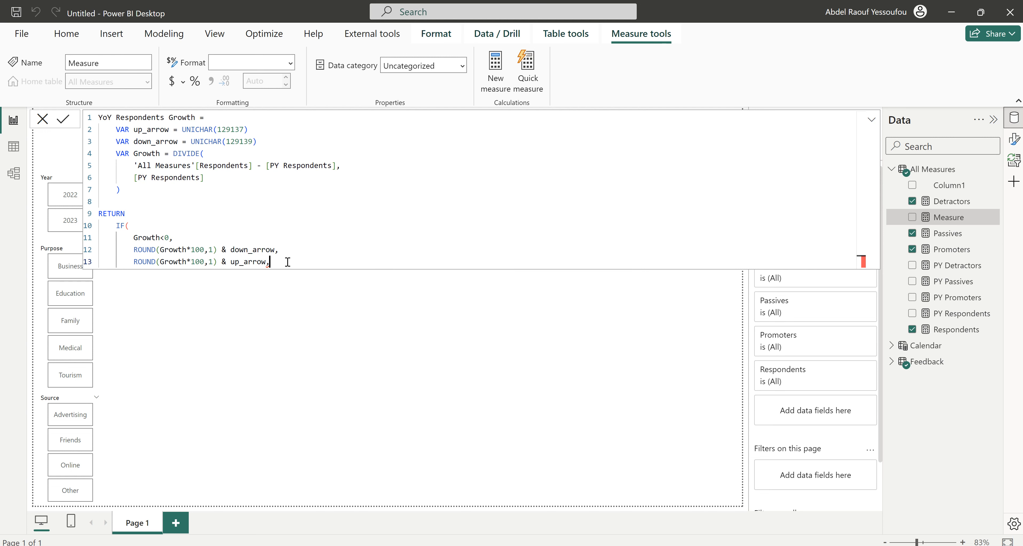
pyautogui.press('BackSpace')
pyautogui.press('Return')
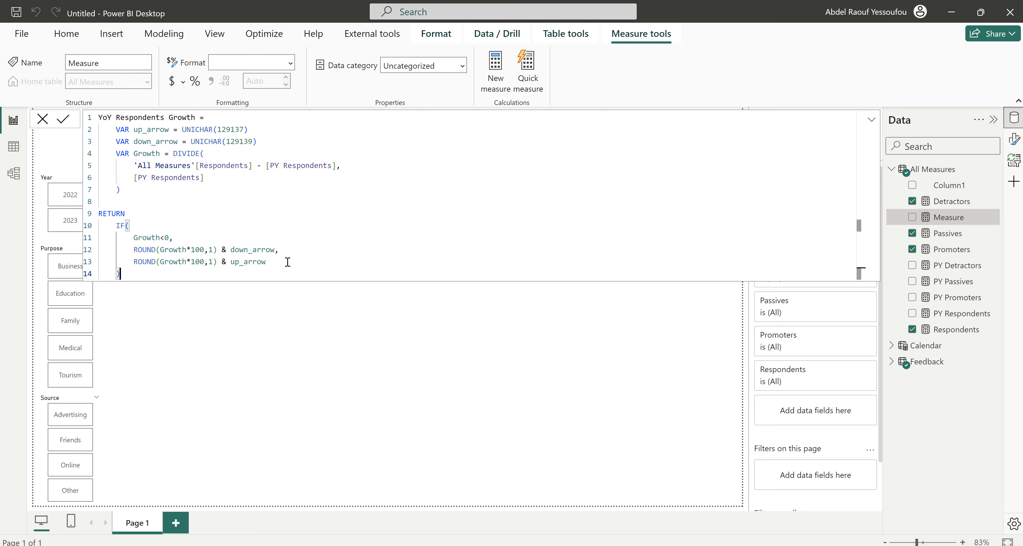
pyautogui.press('Return')
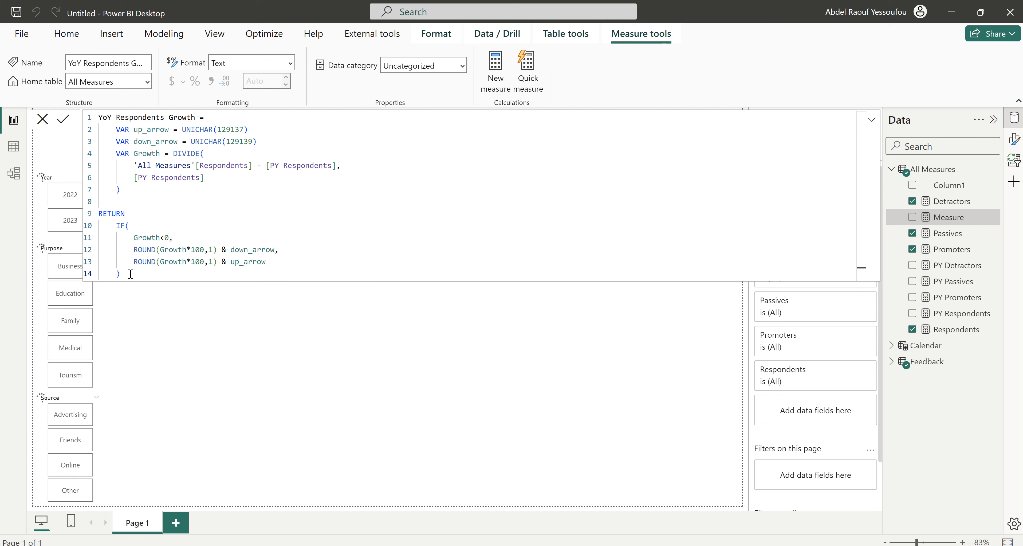
# Copy the entire YoY Respondents Growth formula into a new measure and rename the copy YoY Promoters Growth.
pyautogui.moveTo(138, 276); pyautogui.dragTo(87, 119)
pyautogui.hotkey('ctrl', 'c')
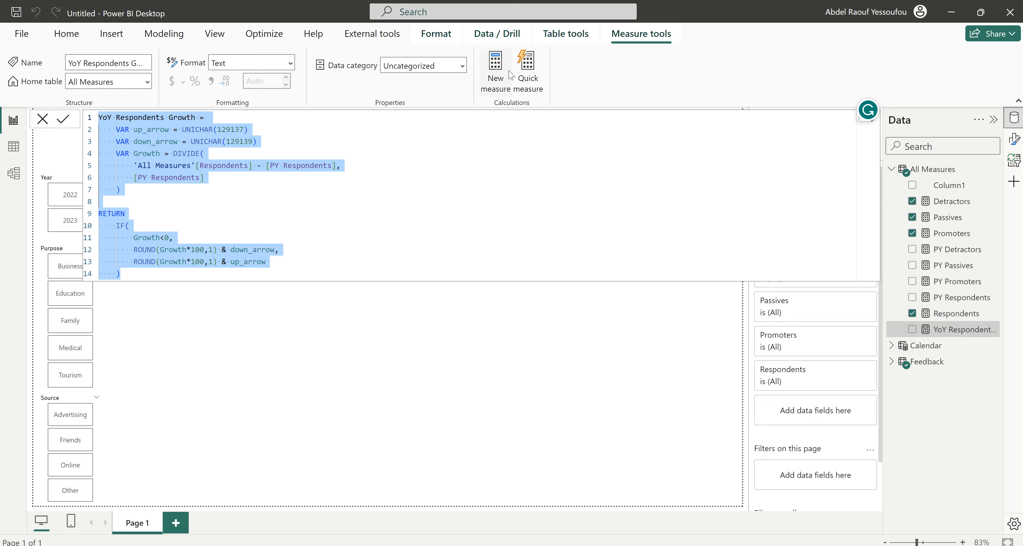
pyautogui.click(501, 65)
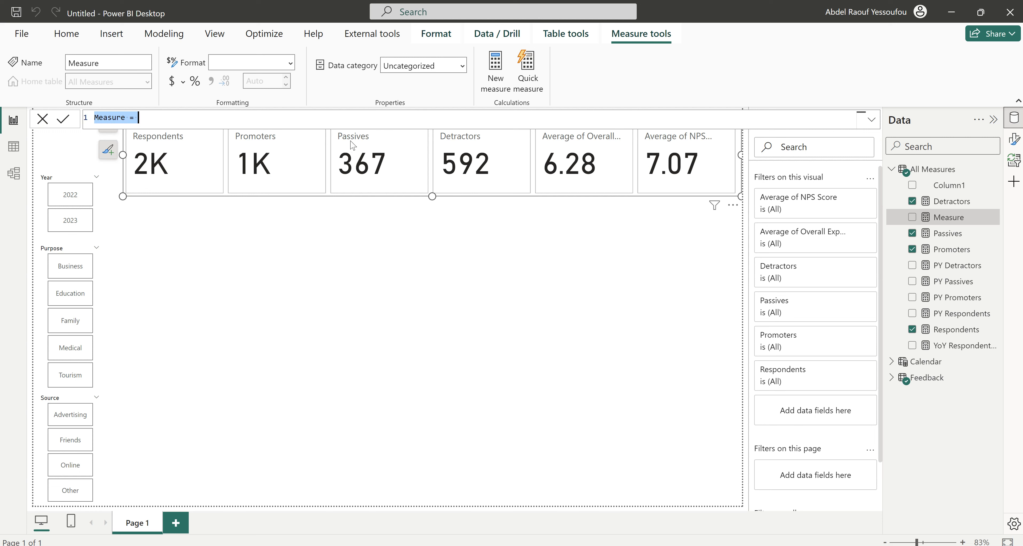
pyautogui.hotkey('ctrl', 'v')
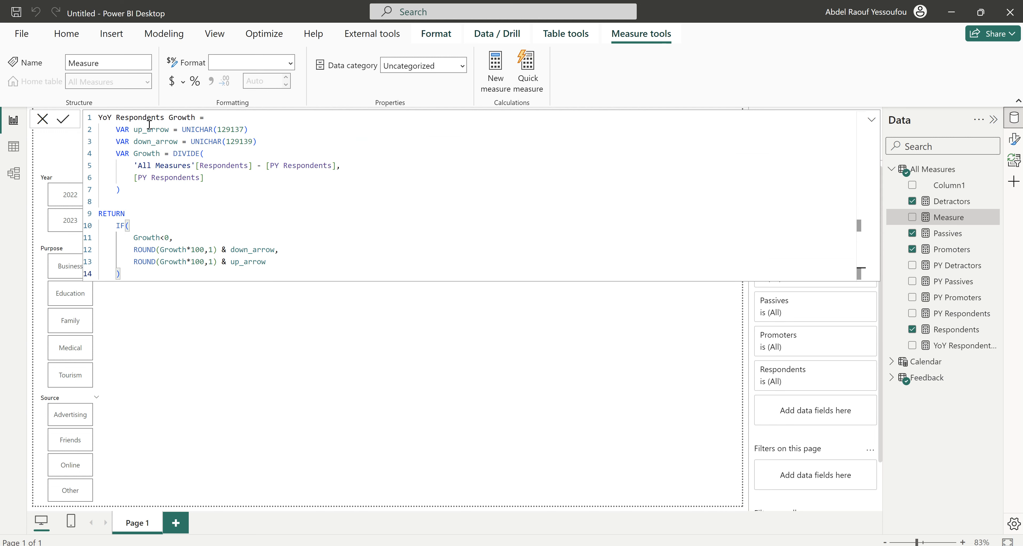
pyautogui.doubleClick(140, 117)
pyautogui.write('Promot')
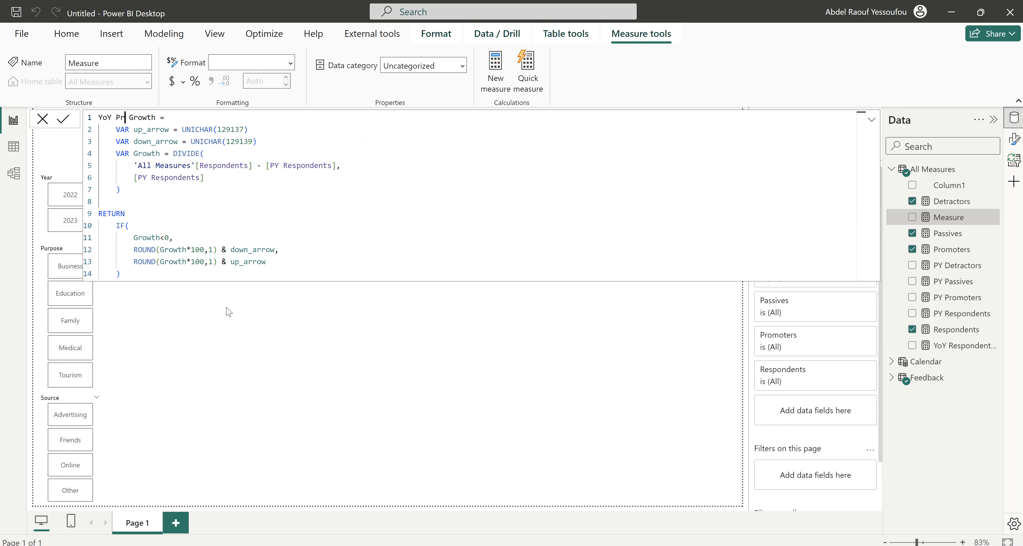
pyautogui.write('ers')
# Change the DIVIDE arguments to 'All Measures'[Promoters] - [PY Promoters] as the numerator and [PY Promoters] as the denominator.
pyautogui.doubleClick(225, 166)
pyautogui.write('pr')
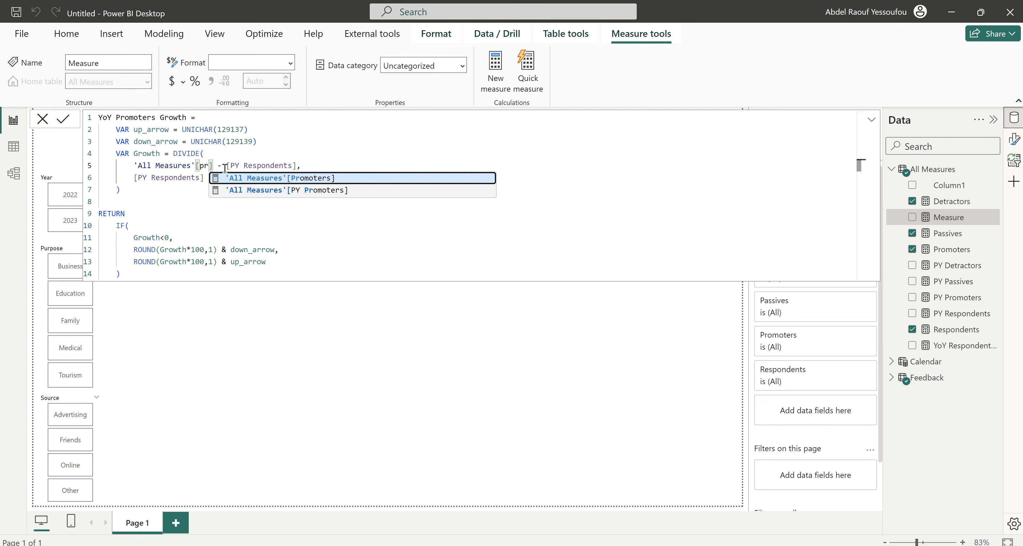
pyautogui.press('Tab')
pyautogui.doubleClick(297, 166)
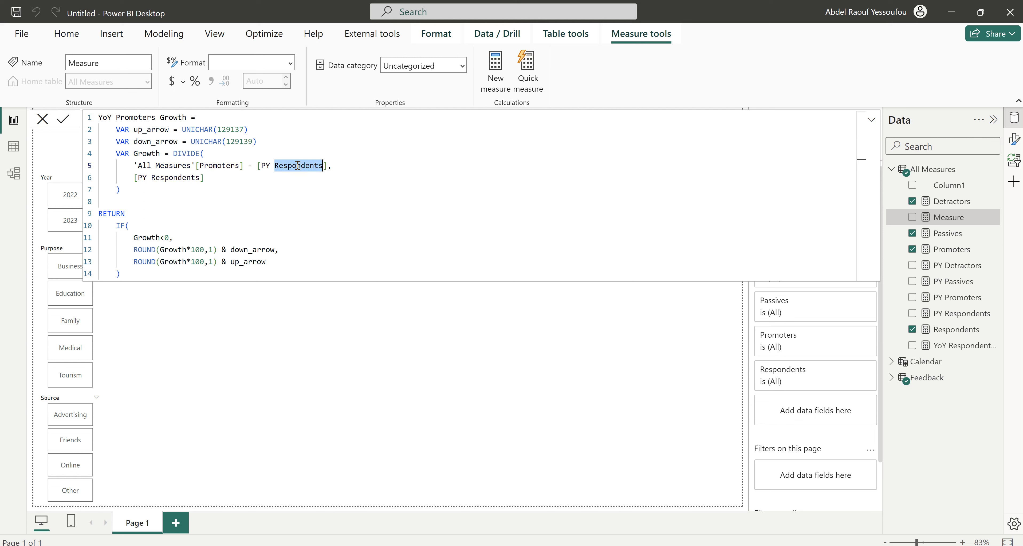
pyautogui.write('pr')
pyautogui.press('Tab')
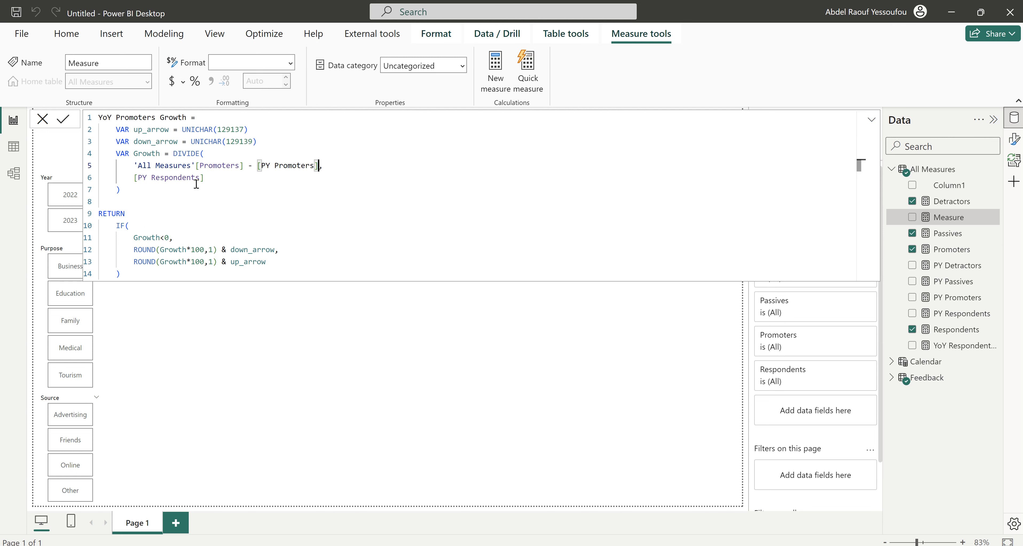
pyautogui.doubleClick(169, 178)
pyautogui.write('pr')
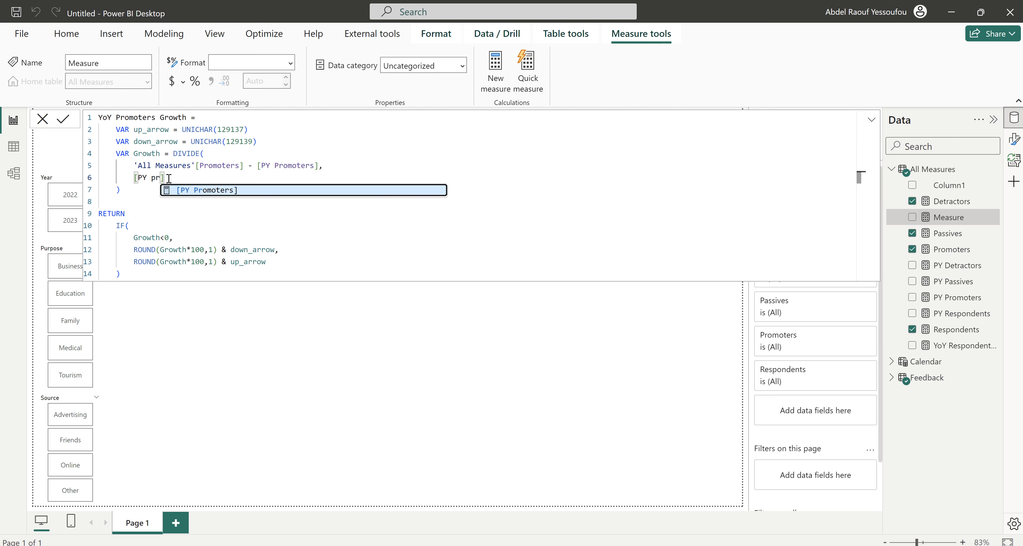
pyautogui.press('Tab')
# Copy the entire YoY Promoters Growth formula and commit the measure.
pyautogui.moveTo(121, 274); pyautogui.dragTo(66, 119)
pyautogui.hotkey('ctrl', 'c')
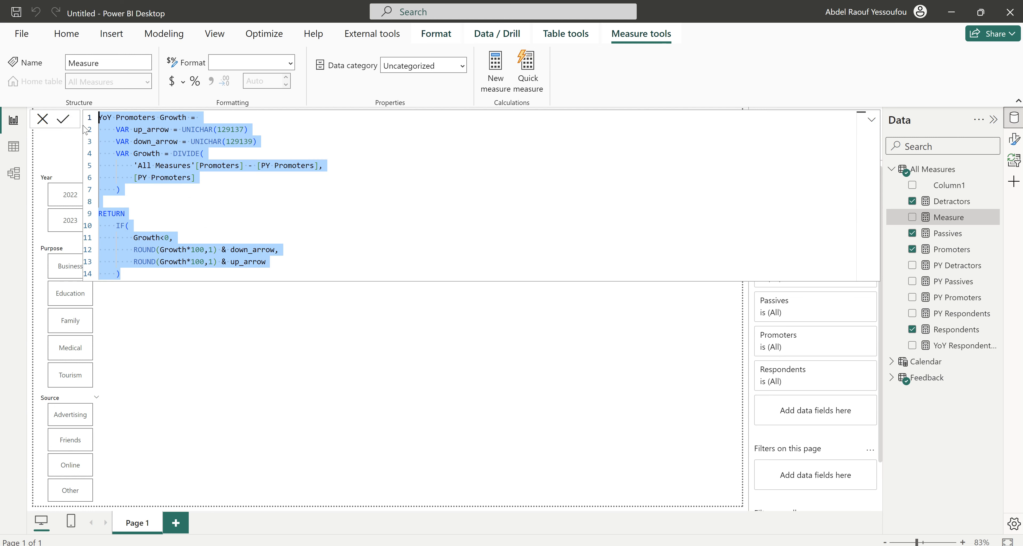
pyautogui.press('Return')
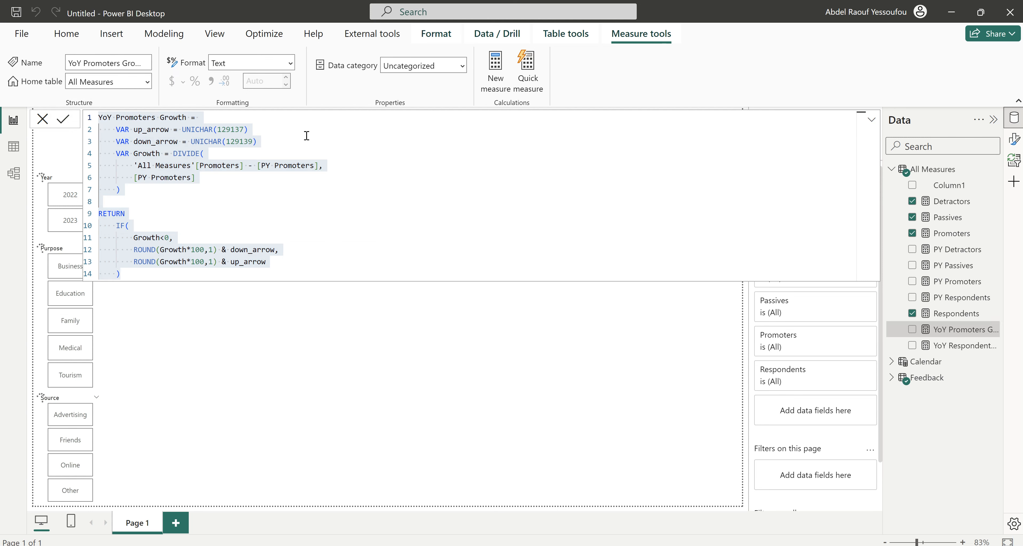
# Create a new measure from the copied formula and rename it YoY Passives Growth.
pyautogui.click(496, 68)
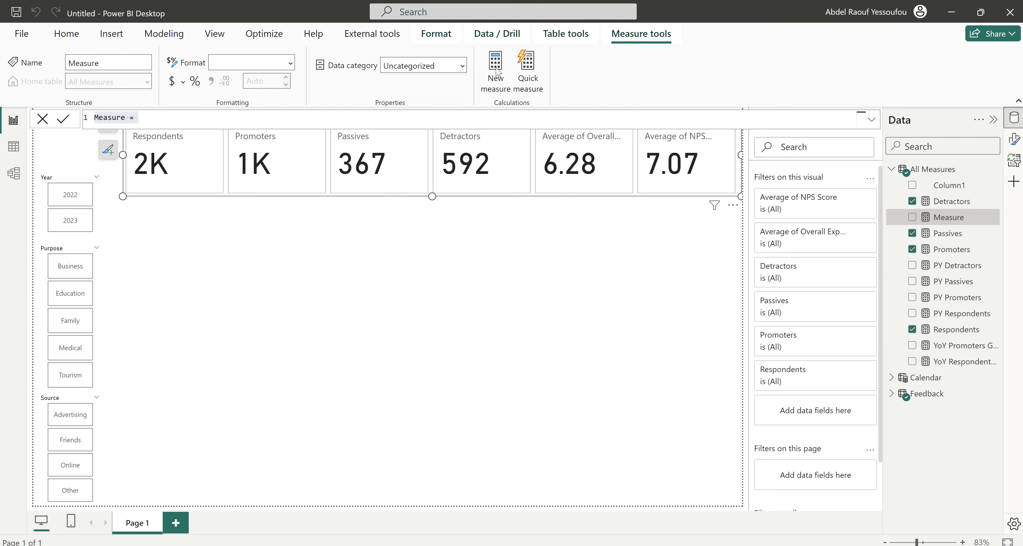
pyautogui.hotkey('ctrl', 'v')
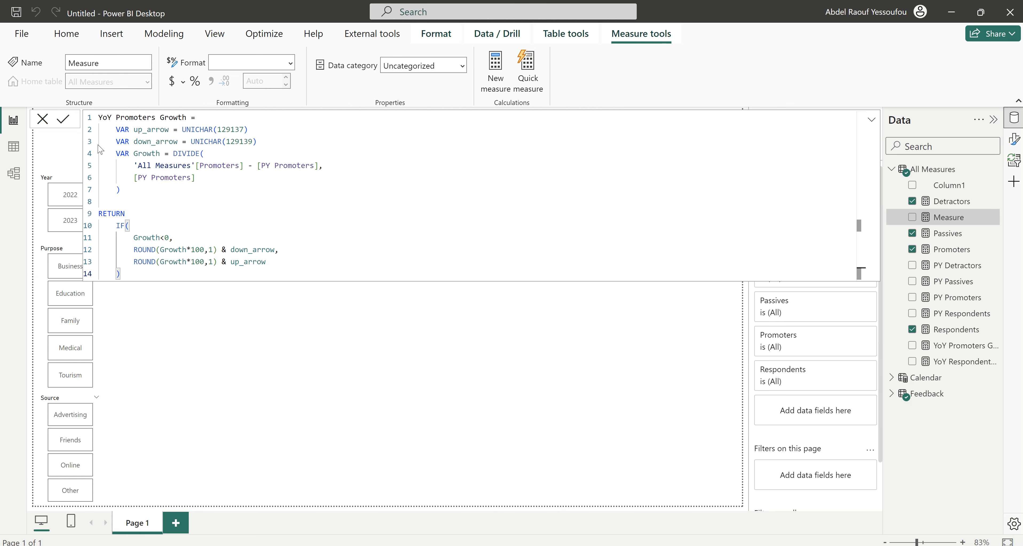
pyautogui.doubleClick(126, 118)
pyautogui.write('Passives')
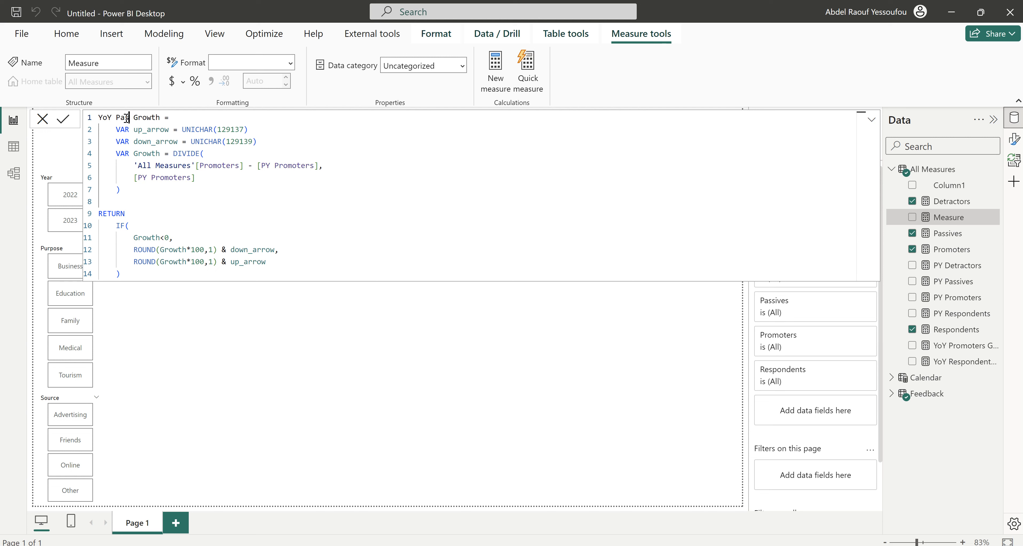
# Change the DIVIDE arguments to 'All Measures'[Passives] - [PY Passives] as the numerator and [PY Passives] as the denominator.
pyautogui.doubleClick(223, 167)
pyautogui.write('Pass')
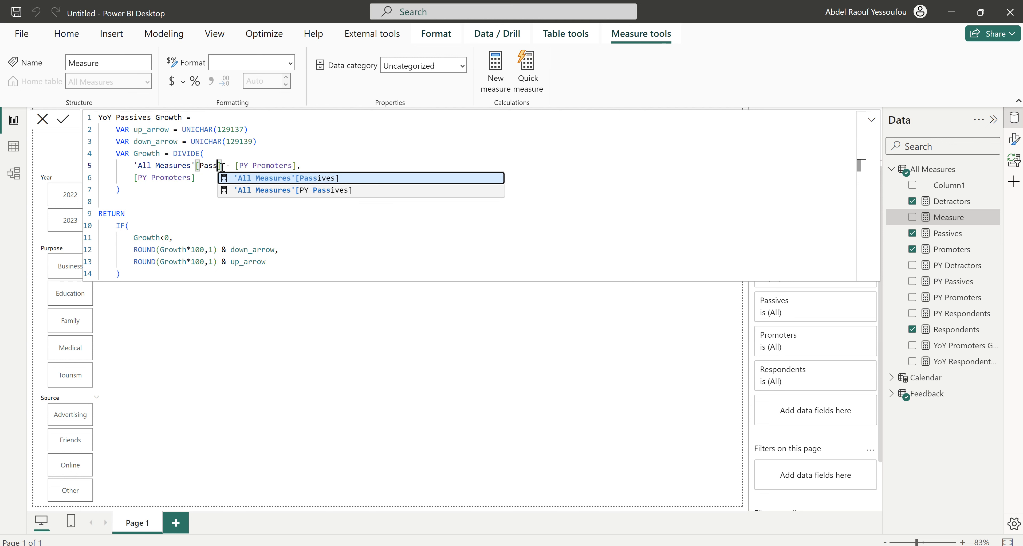
pyautogui.press('Tab')
pyautogui.doubleClick(290, 166)
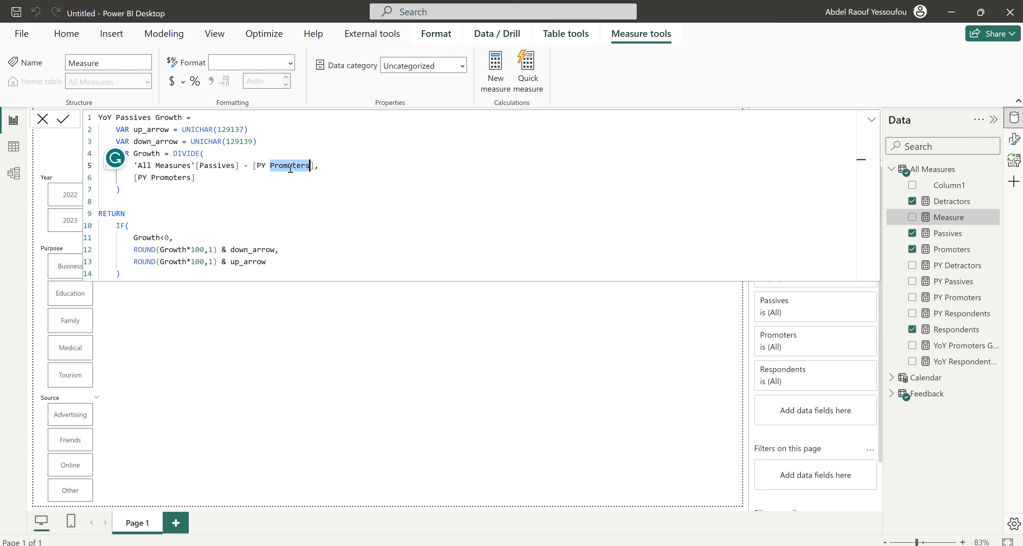
pyautogui.write('pa')
pyautogui.press('Tab')
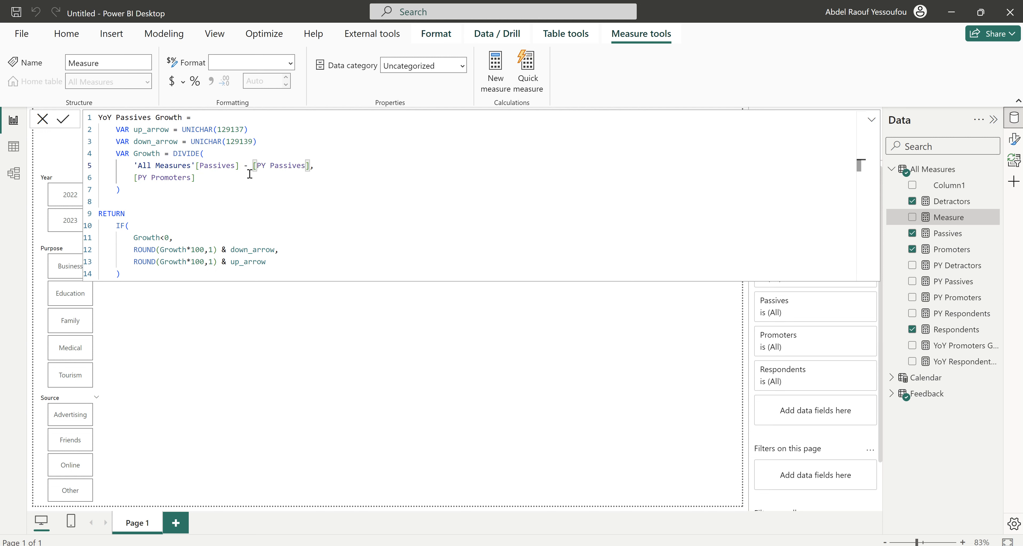
pyautogui.doubleClick(279, 166)
pyautogui.hotkey('ctrl', 'c')
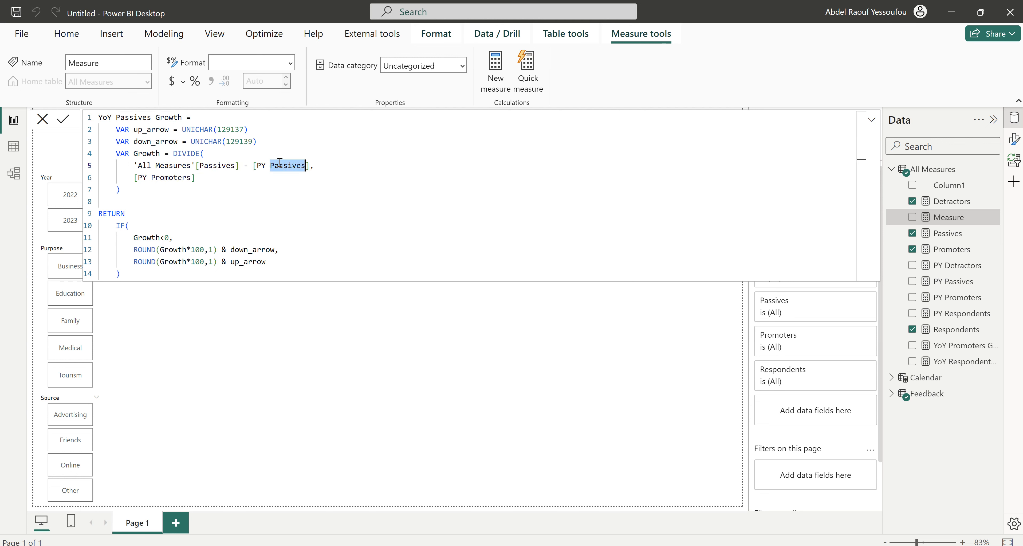
pyautogui.doubleClick(174, 178)
pyautogui.hotkey('ctrl', 'v')
# Copy the entire YoY Passives Growth formula and commit the measure.
pyautogui.moveTo(129, 273); pyautogui.dragTo(75, 123)
pyautogui.hotkey('ctrl', 'c')
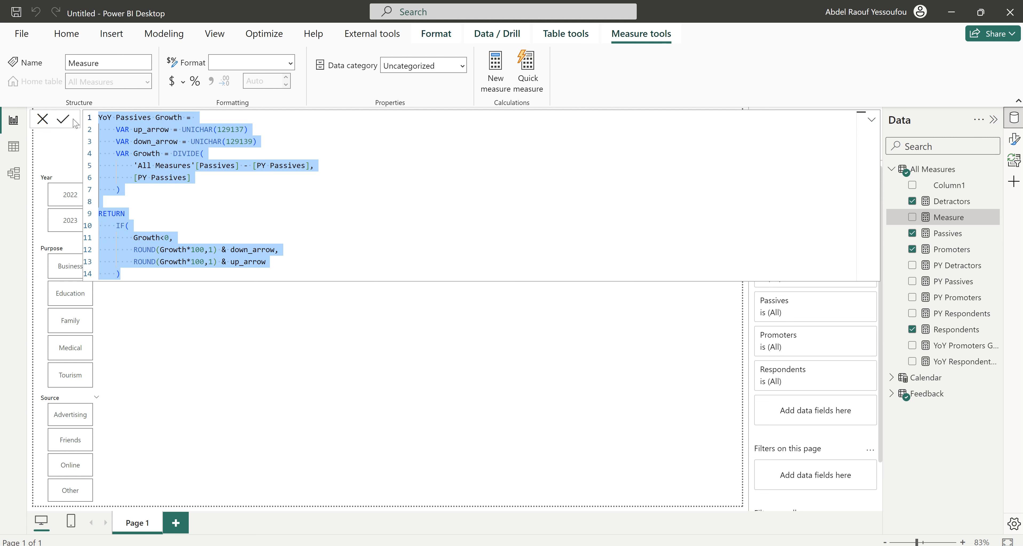
pyautogui.click(75, 123)
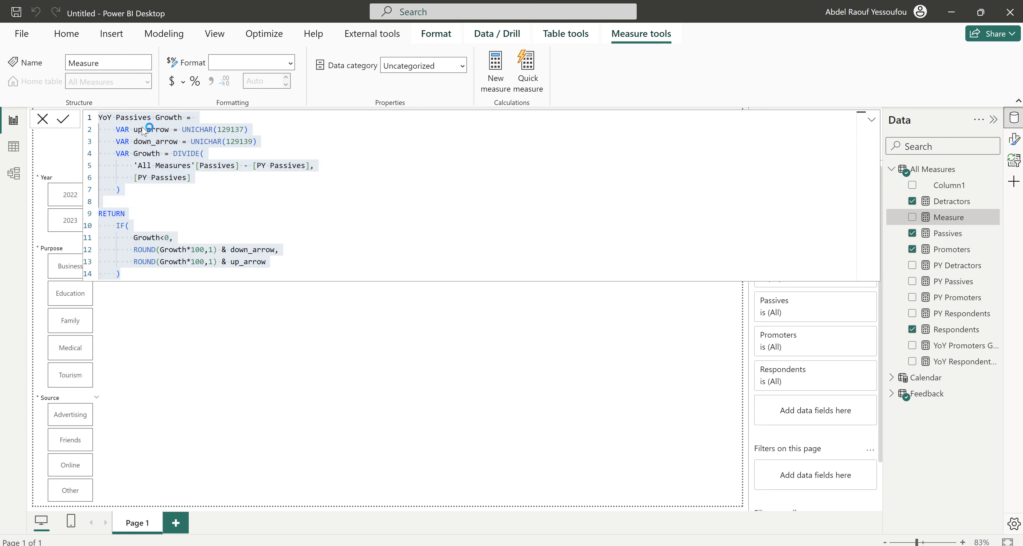
# Create a new measure from the copied formula and rename it YoY Detractors Growth.
pyautogui.click(495, 73)
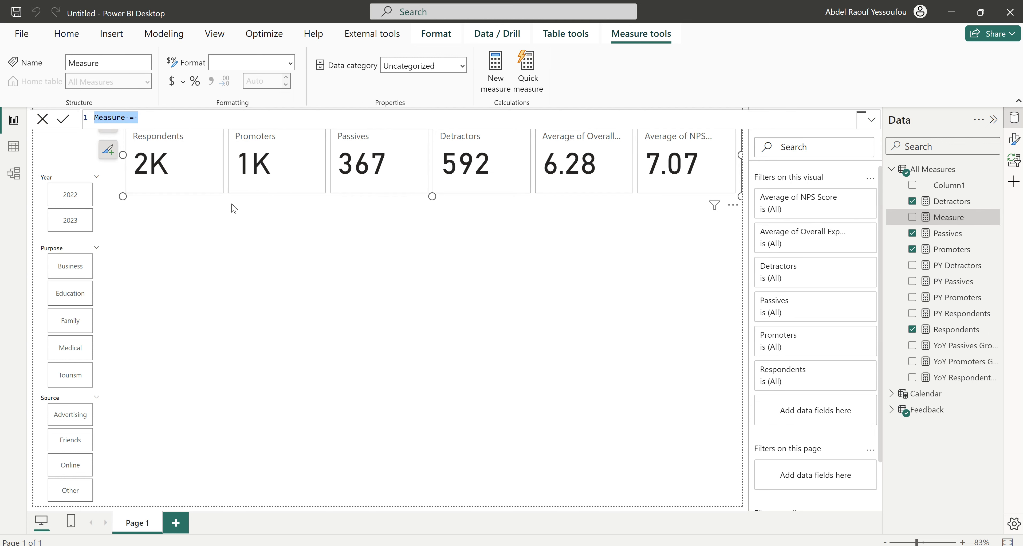
pyautogui.hotkey('ctrl', 'v')
pyautogui.doubleClick(136, 117)
pyautogui.write('Detractors')
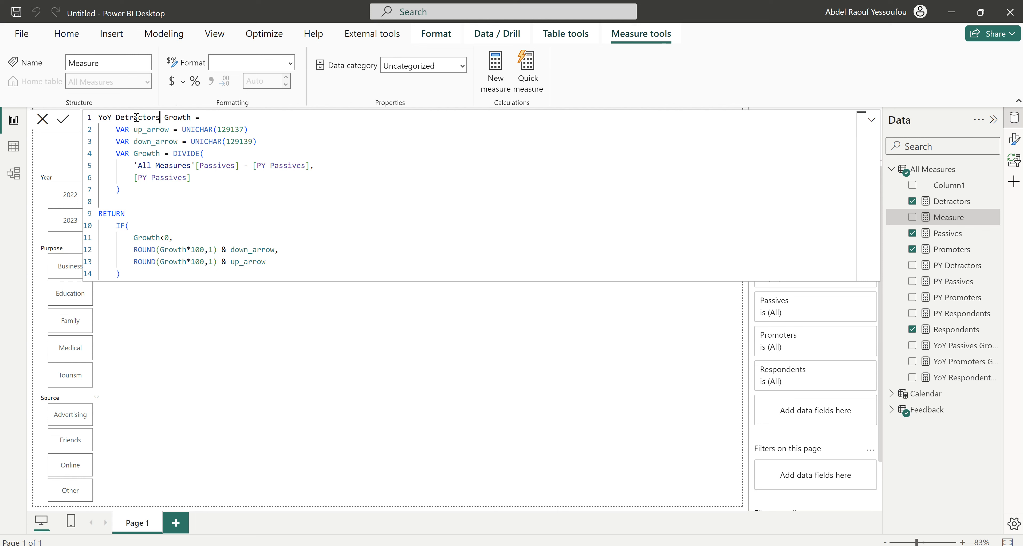
# Replace [PY Passives] with [PY Detractors] in both DIVIDE arguments of YoY Detractors Growth and commit the measure.
pyautogui.doubleClick(291, 165)
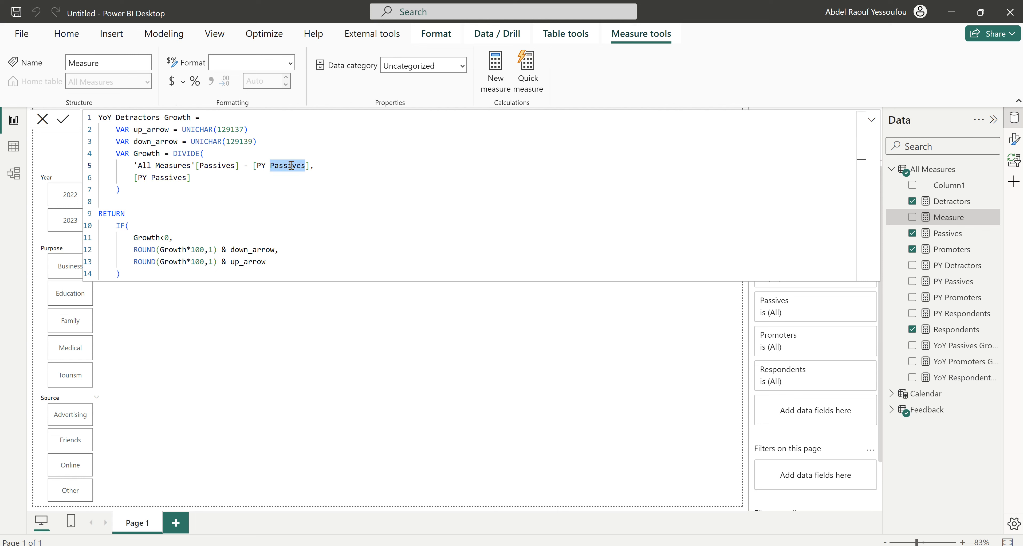
pyautogui.write('de')
pyautogui.press('Tab')
pyautogui.doubleClick(167, 177)
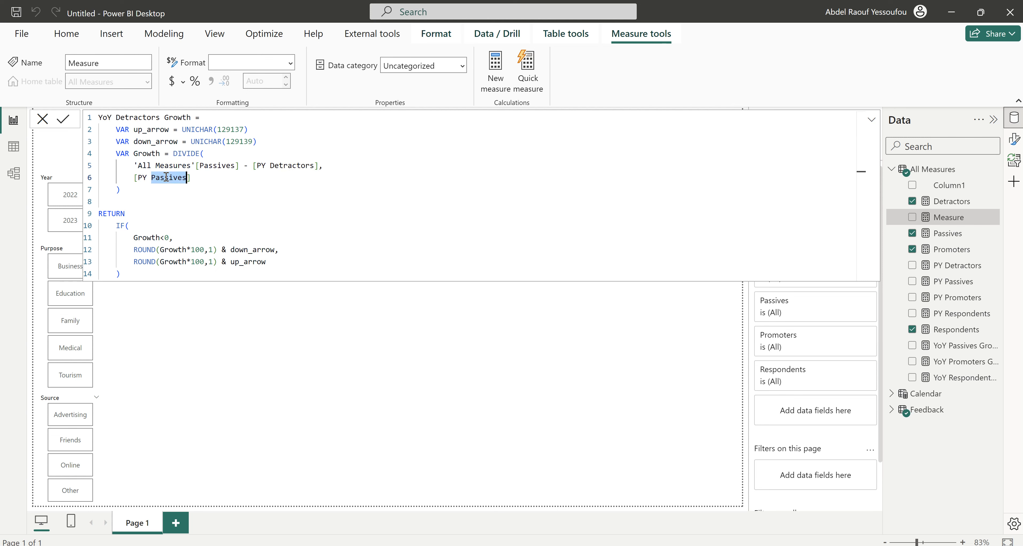
pyautogui.write('de')
pyautogui.press('Tab')
pyautogui.click(236, 219)
pyautogui.press('Return')
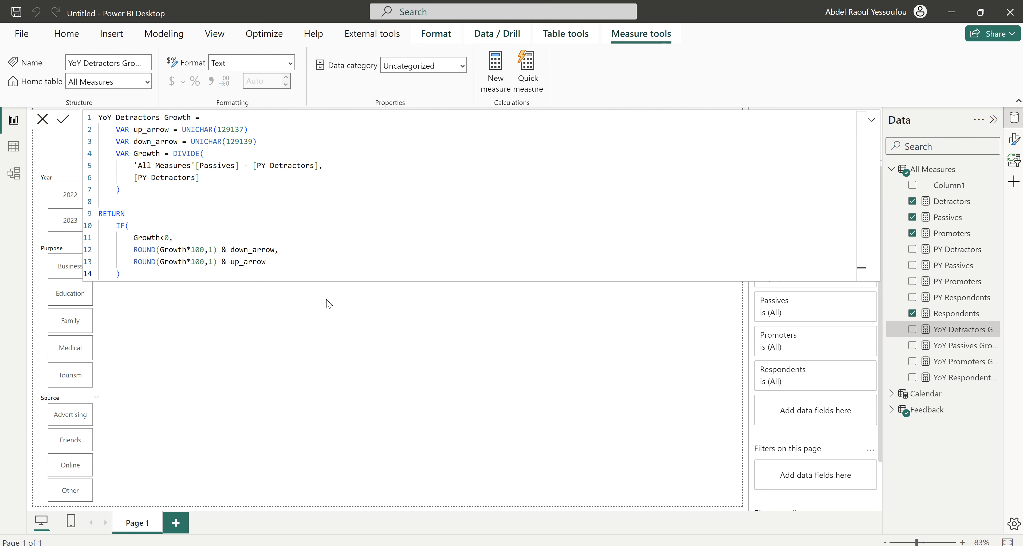
pyautogui.click(329, 304)
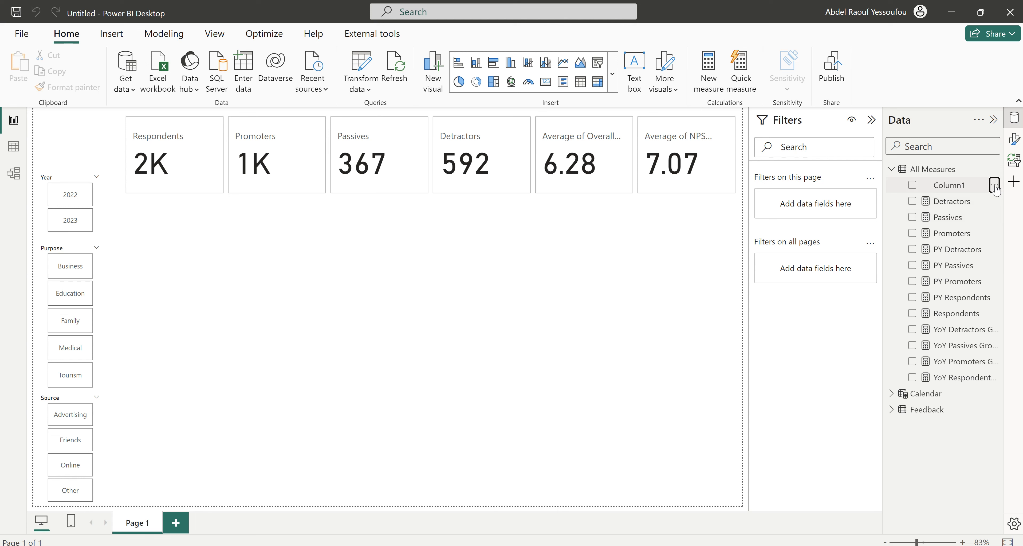
# Delete Column1 from the All Measures table.
pyautogui.click(994, 185)
pyautogui.click(910, 312)
pyautogui.click(594, 308)
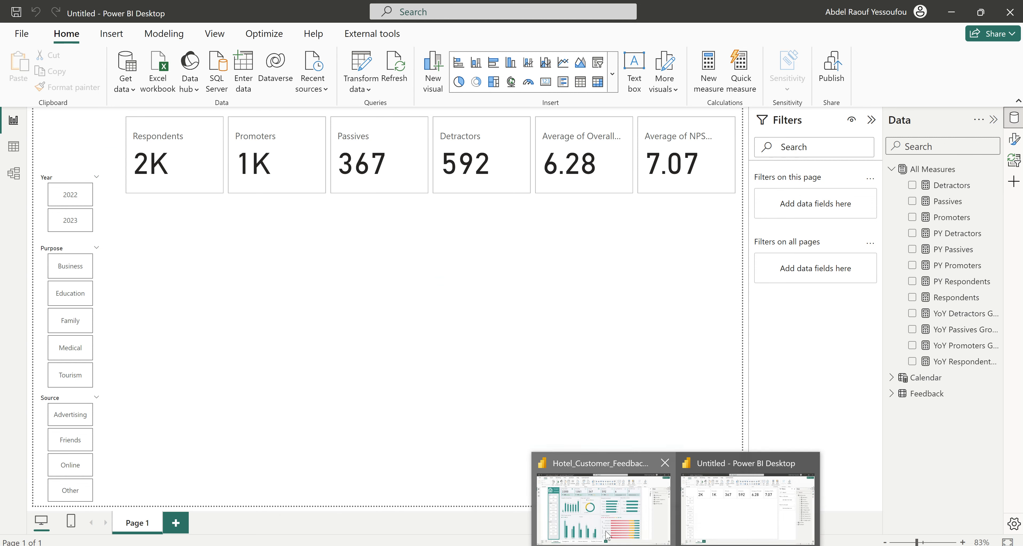
# Check the card row in the Hotel_Customer_Feedback2 report, then add PY Respondents as a reference label for the Respondents card in the untitled report.
pyautogui.click(547, 485)
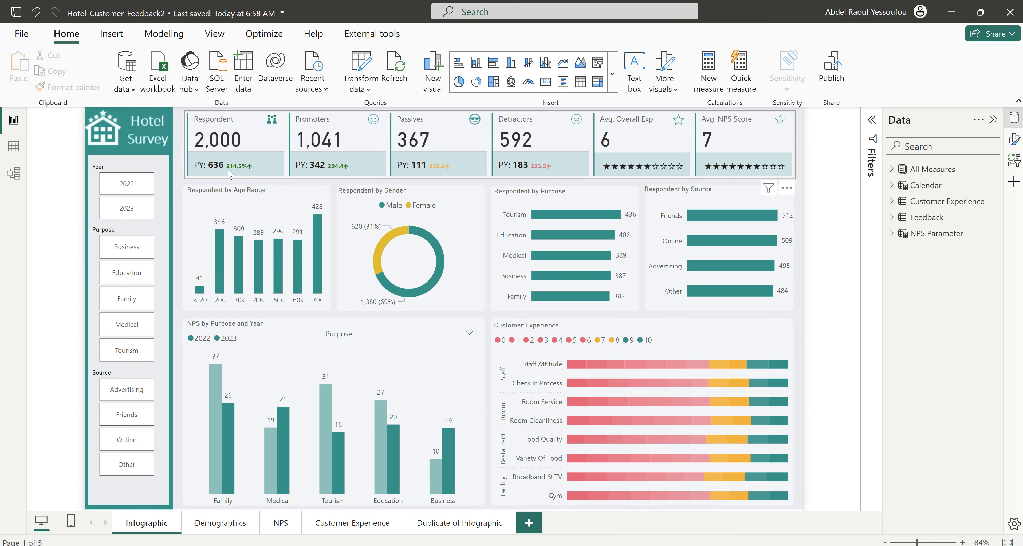
pyautogui.click(952, 12)
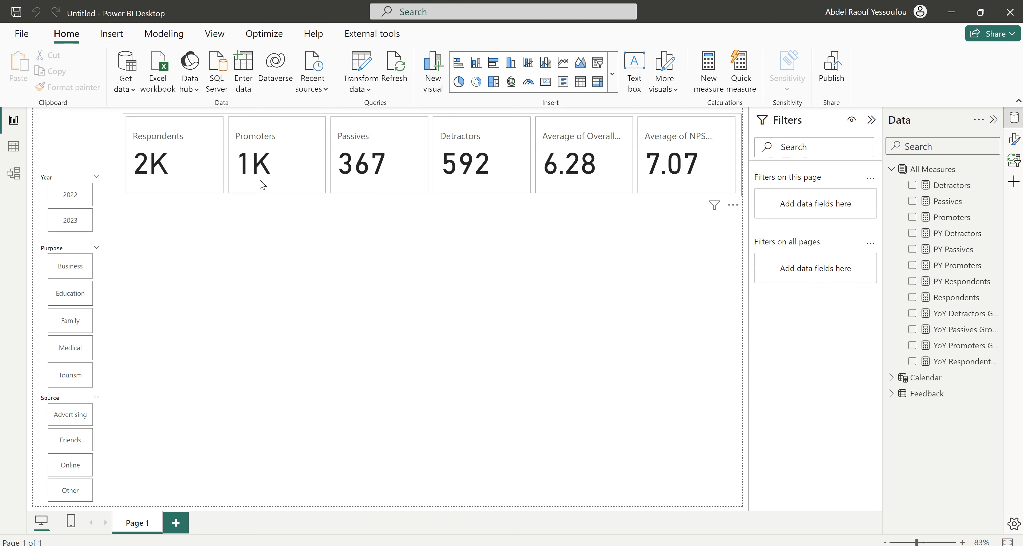
pyautogui.click(210, 194)
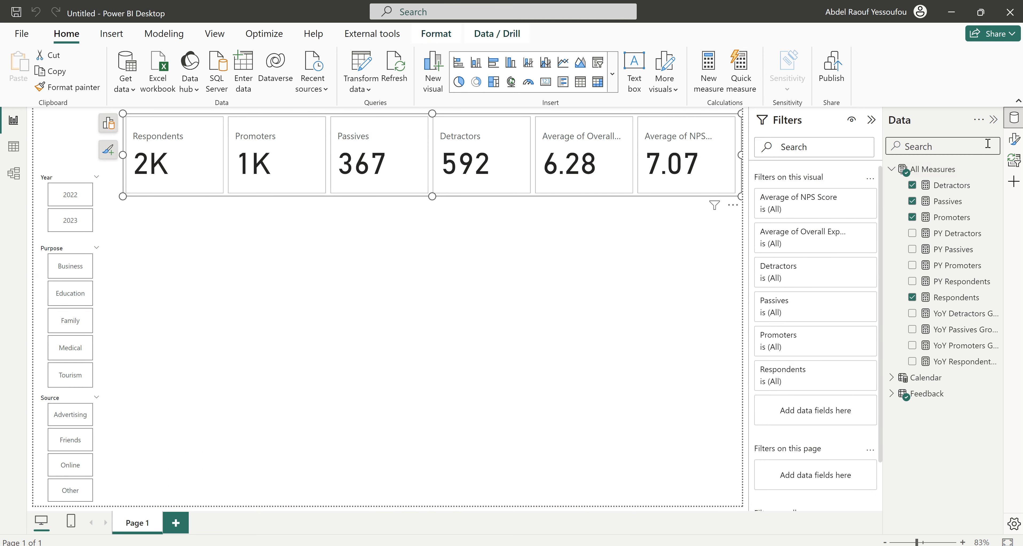
pyautogui.click(1013, 140)
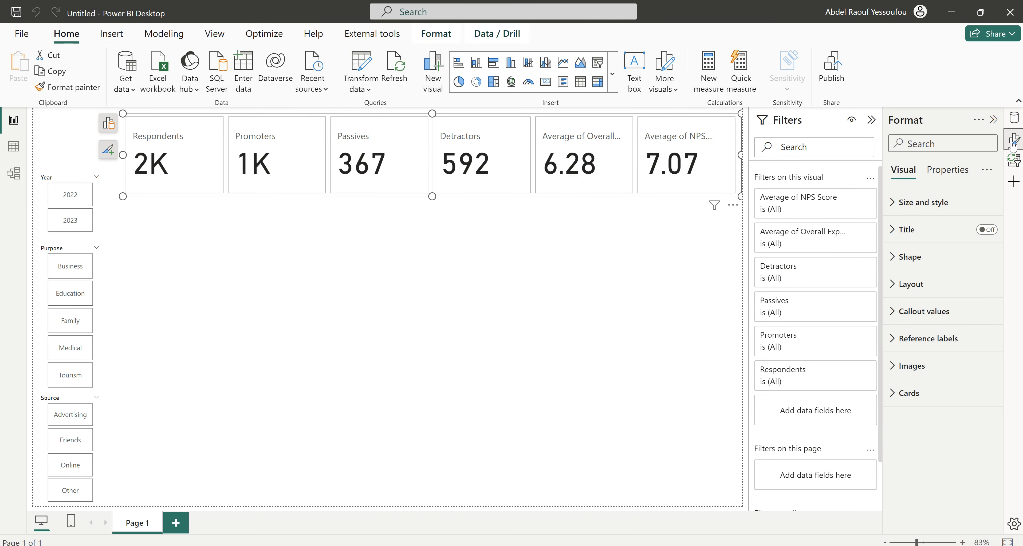
pyautogui.click(928, 344)
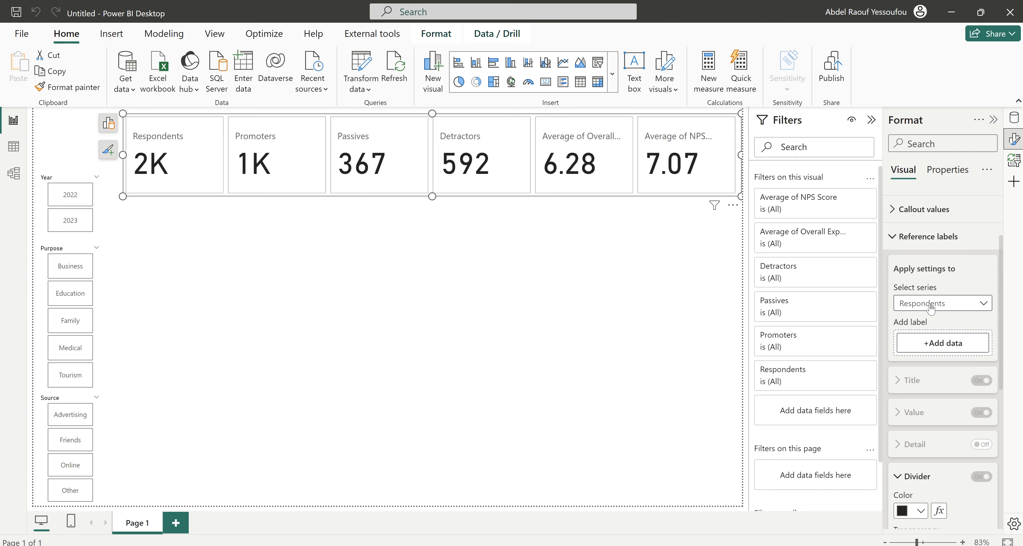
pyautogui.click(931, 305)
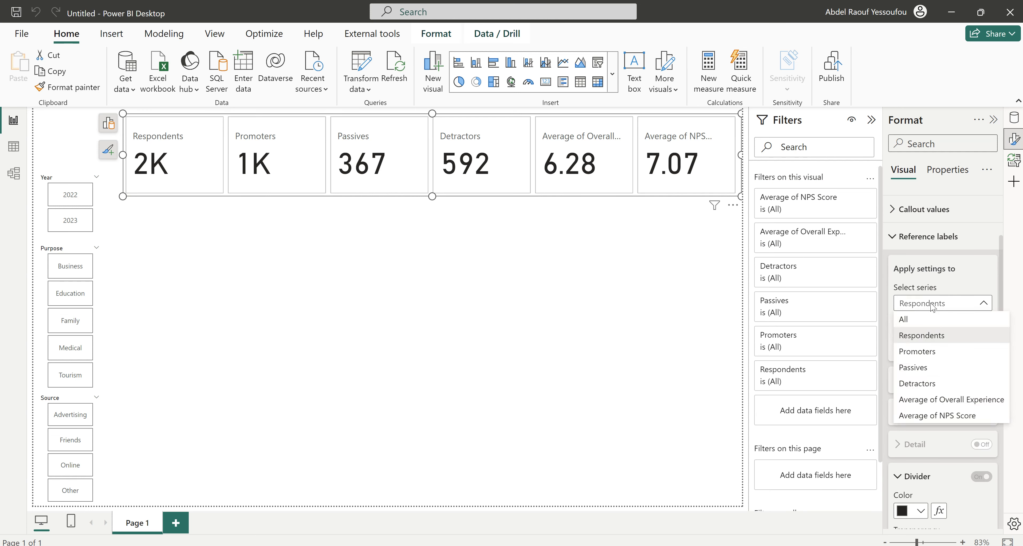
pyautogui.click(931, 306)
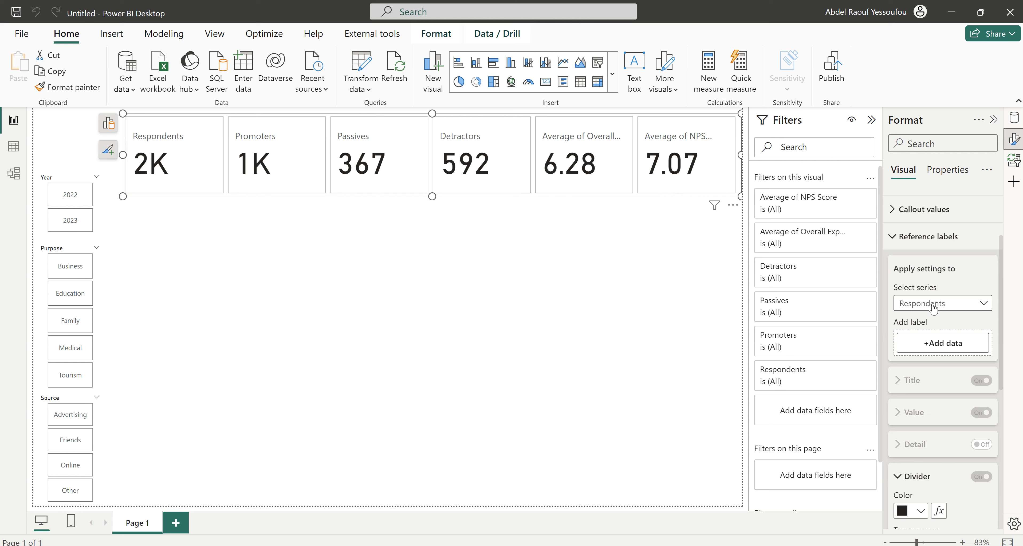
pyautogui.scroll(-1, 933, 310)
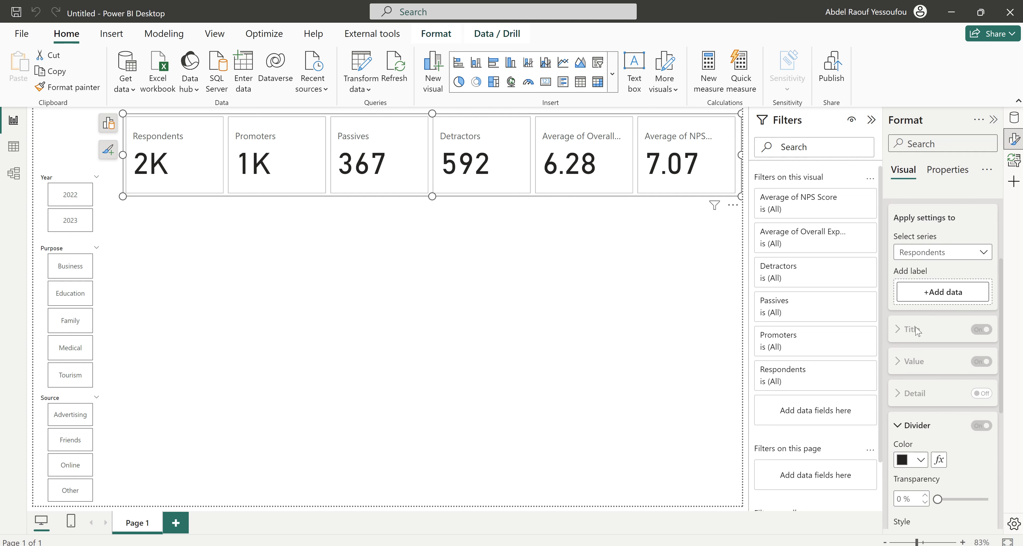
pyautogui.click(937, 297)
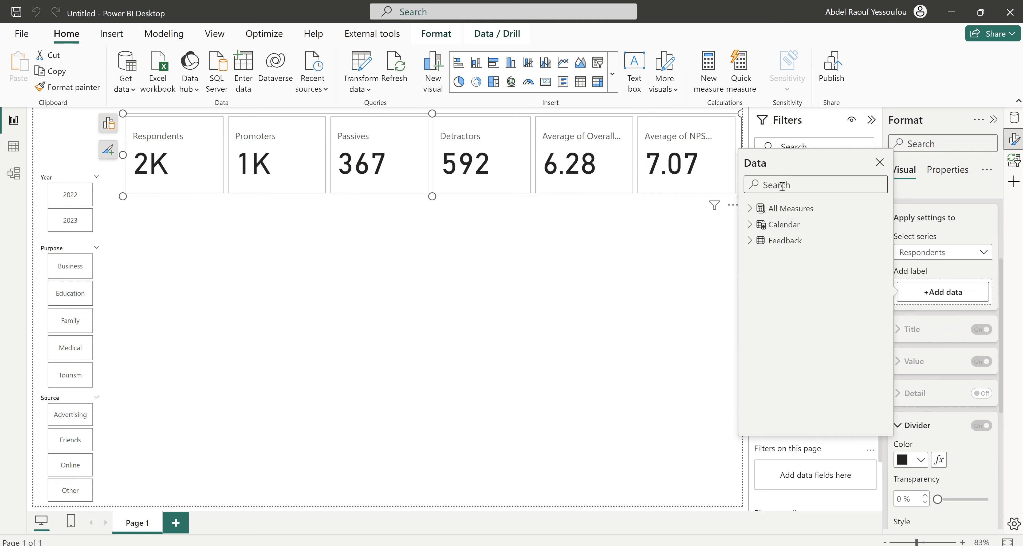
pyautogui.write('res')
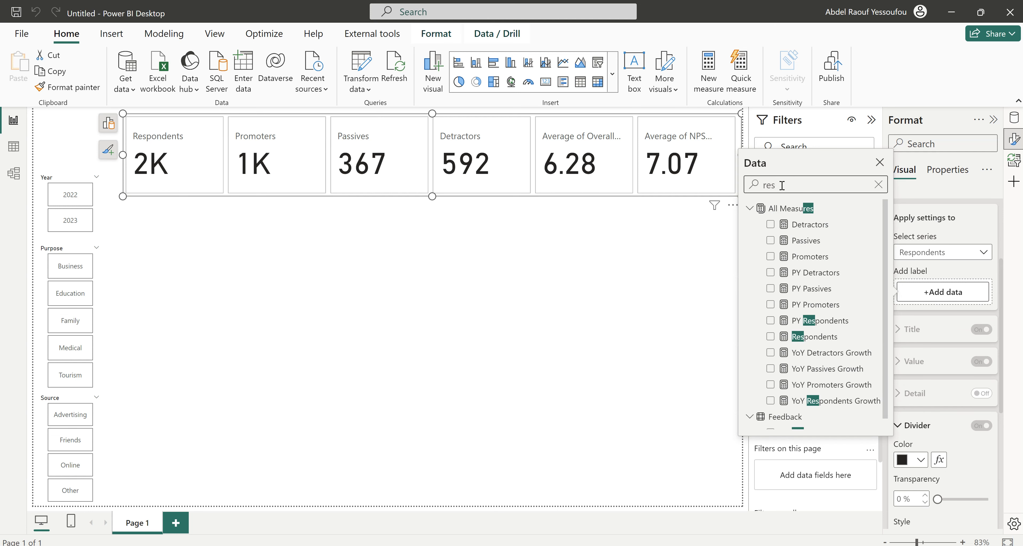
pyautogui.click(770, 322)
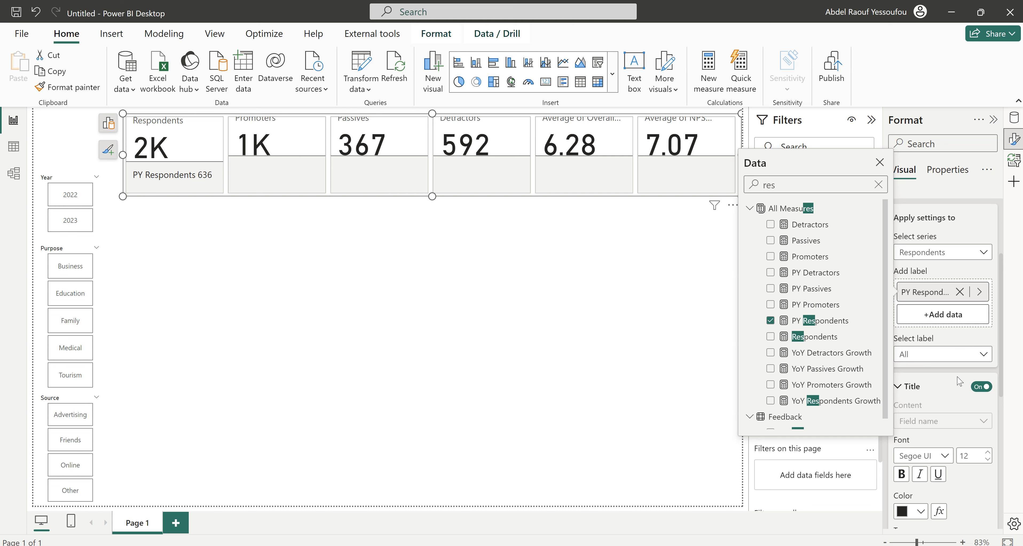
# Give the PY Respondents reference label a custom title reading "PY:" in regular weight.
pyautogui.click(933, 358)
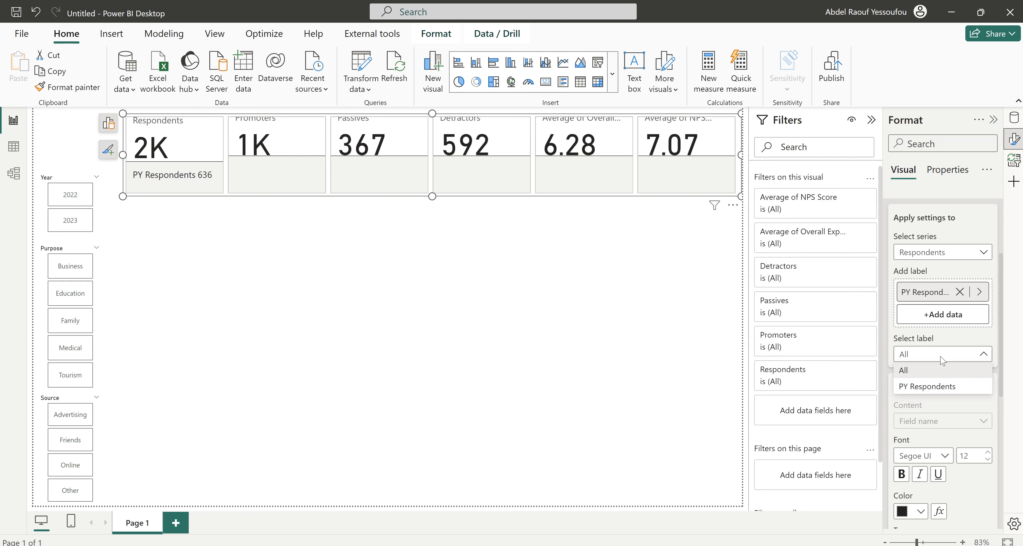
pyautogui.click(937, 387)
pyautogui.scroll(-3, 938, 399)
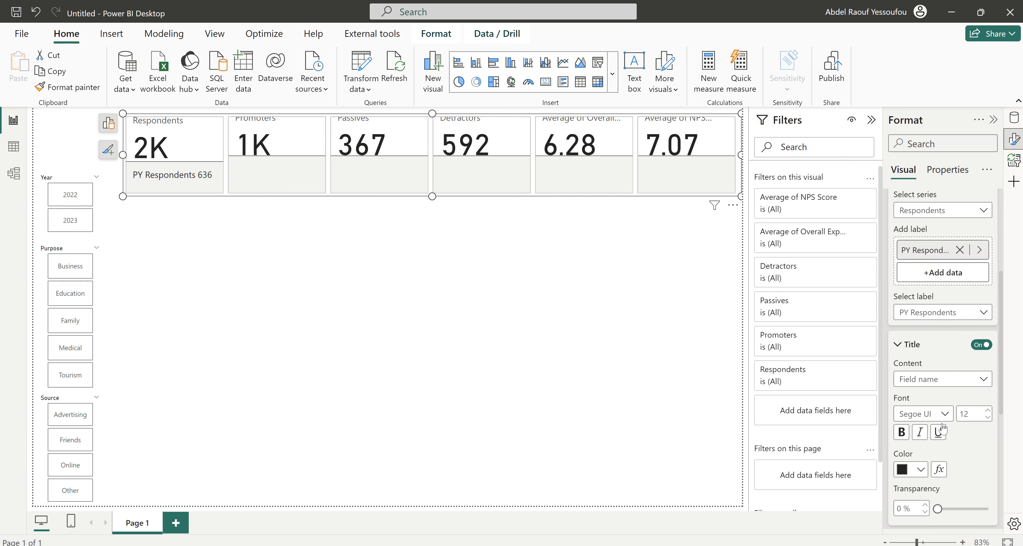
pyautogui.click(932, 318)
pyautogui.click(931, 335)
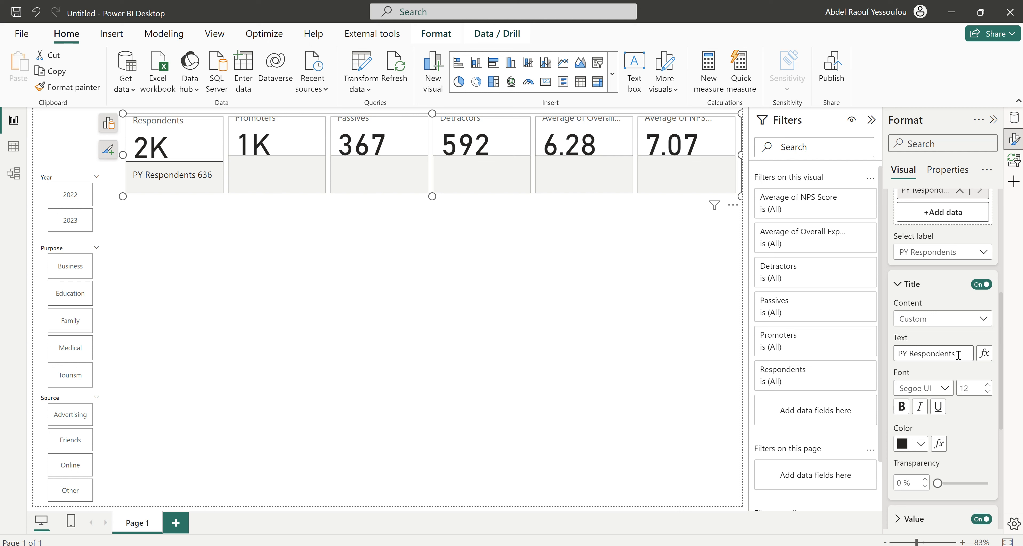
pyautogui.moveTo(959, 355); pyautogui.dragTo(915, 354)
pyautogui.press('BackSpace')
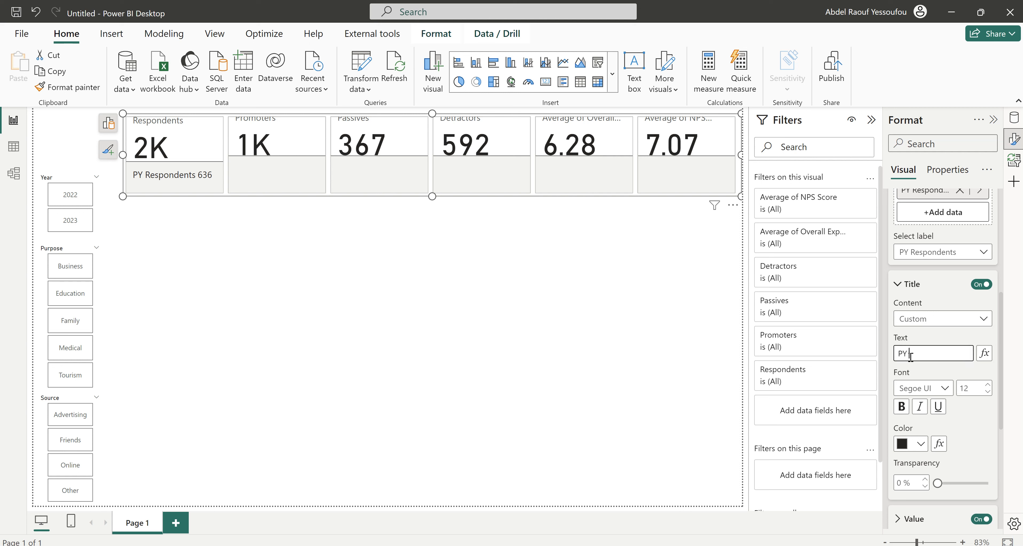
pyautogui.write(':')
pyautogui.click(902, 405)
pyautogui.click(902, 405)
# Make the value of the PY Respondents reference label bold.
pyautogui.scroll(-4, 916, 373)
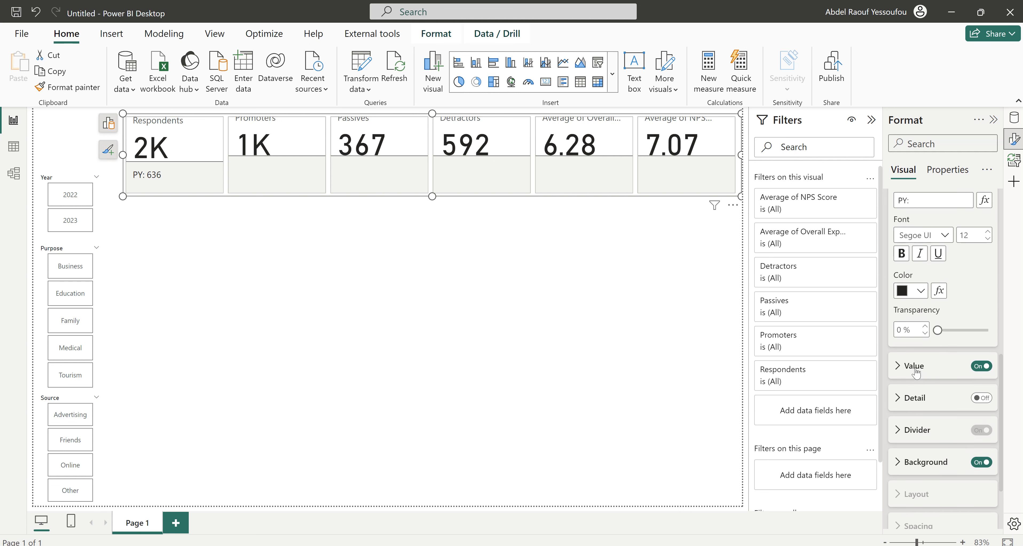
pyautogui.click(915, 371)
pyautogui.click(901, 419)
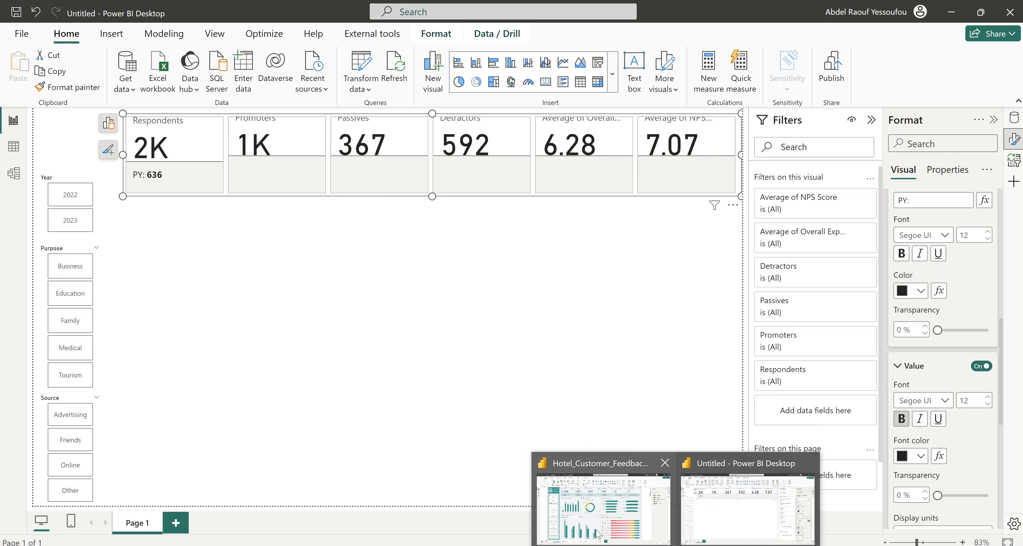
# Enable the detail of the PY Respondents reference label with YoY Respondents Growth as its data, comparing with the Hotel_Customer_Feedback2 report.
pyautogui.click(596, 529)
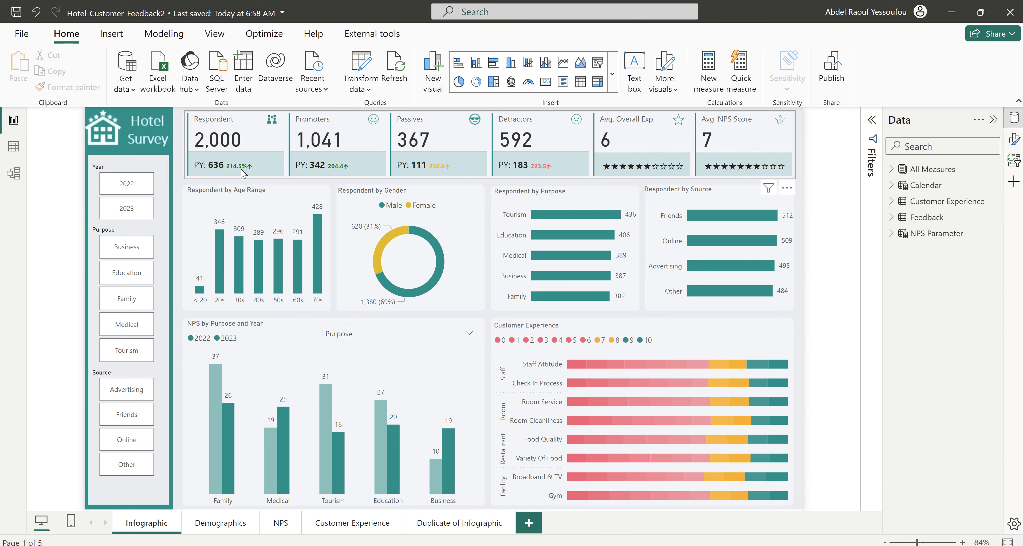
pyautogui.click(952, 12)
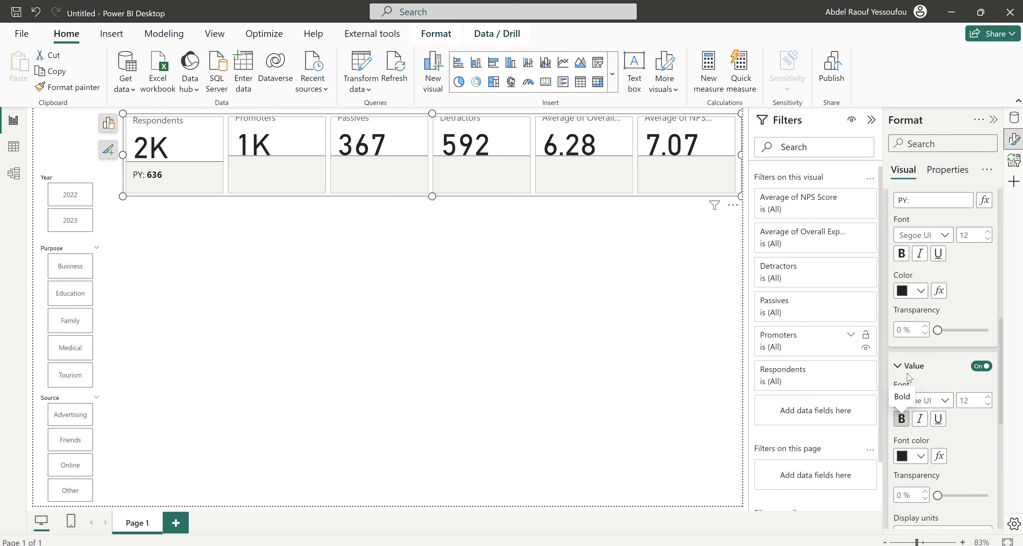
pyautogui.scroll(-3, 957, 416)
pyautogui.scroll(-4, 957, 416)
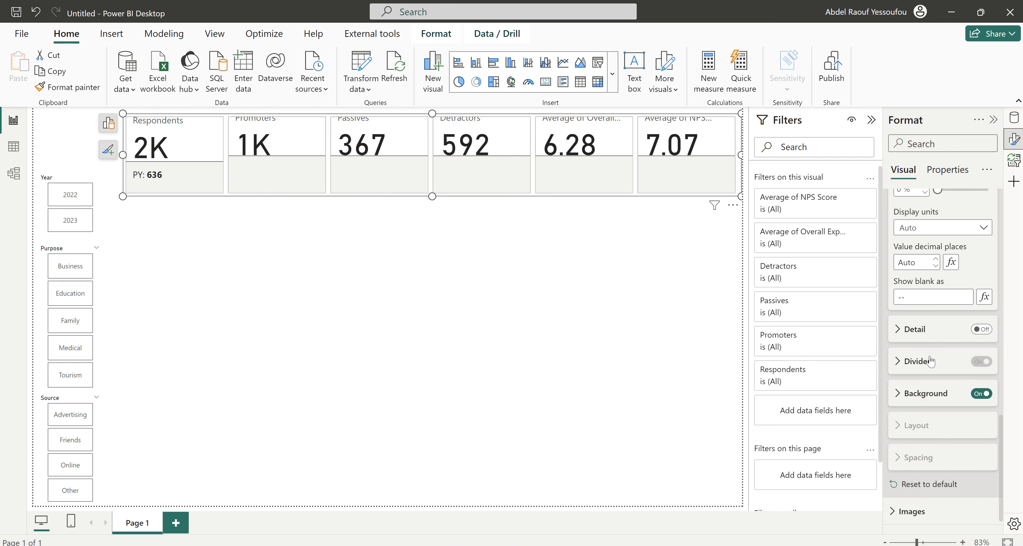
pyautogui.click(981, 329)
pyautogui.click(921, 332)
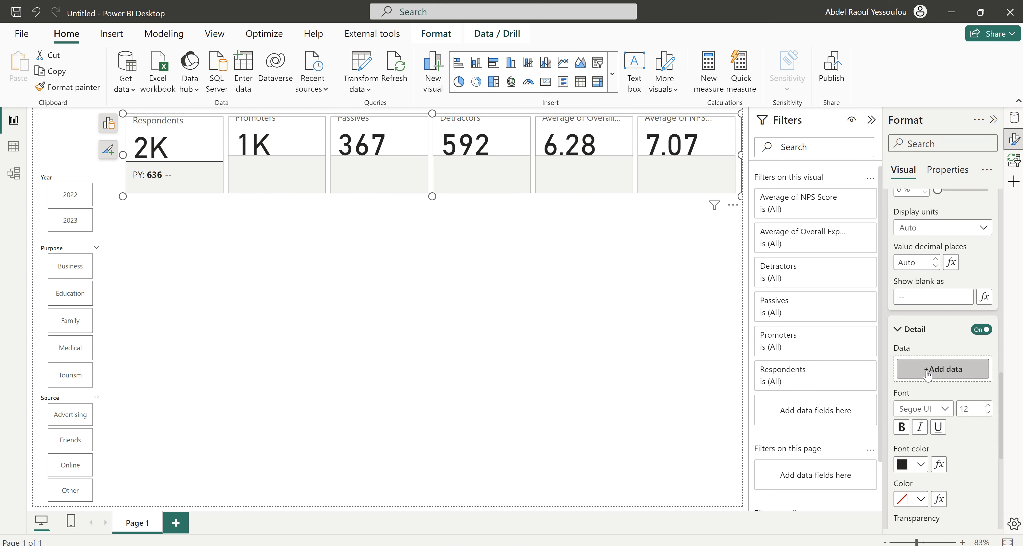
pyautogui.click(925, 372)
pyautogui.click(792, 262)
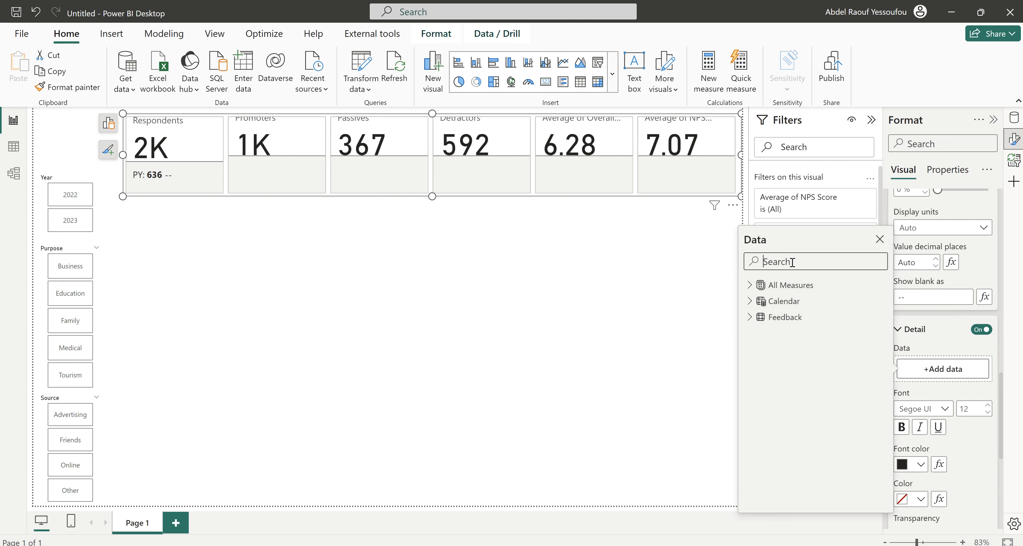
pyautogui.write('yo')
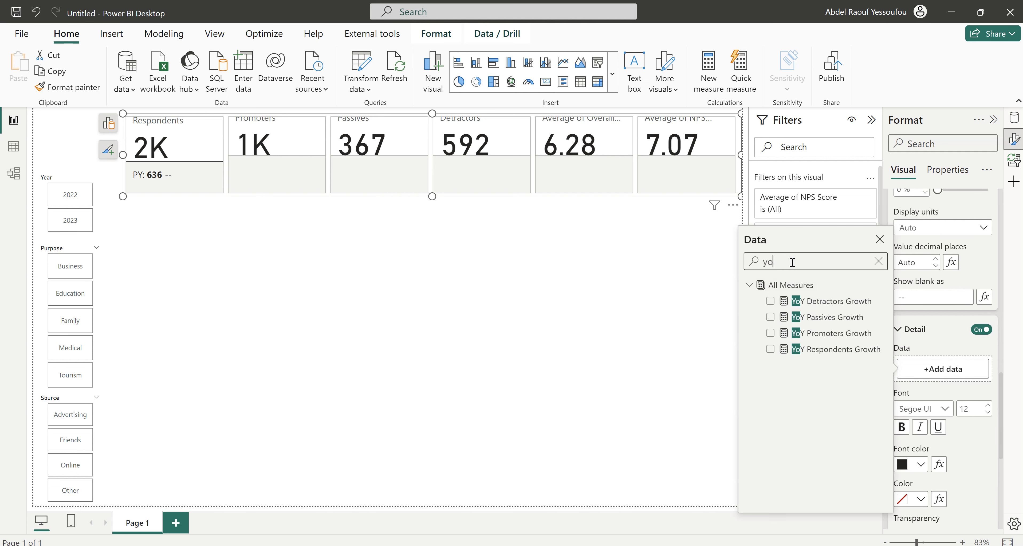
pyautogui.click(771, 350)
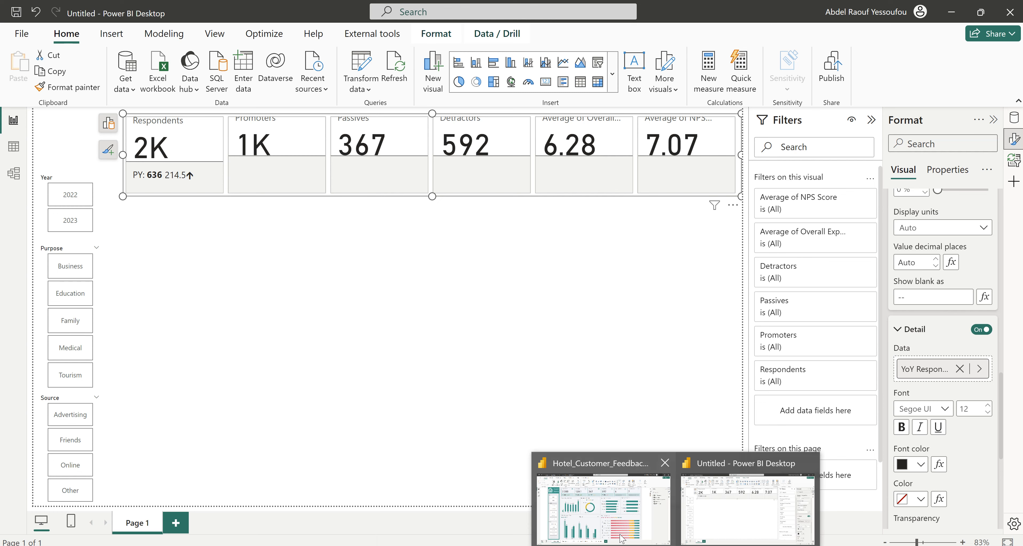
pyautogui.click(587, 520)
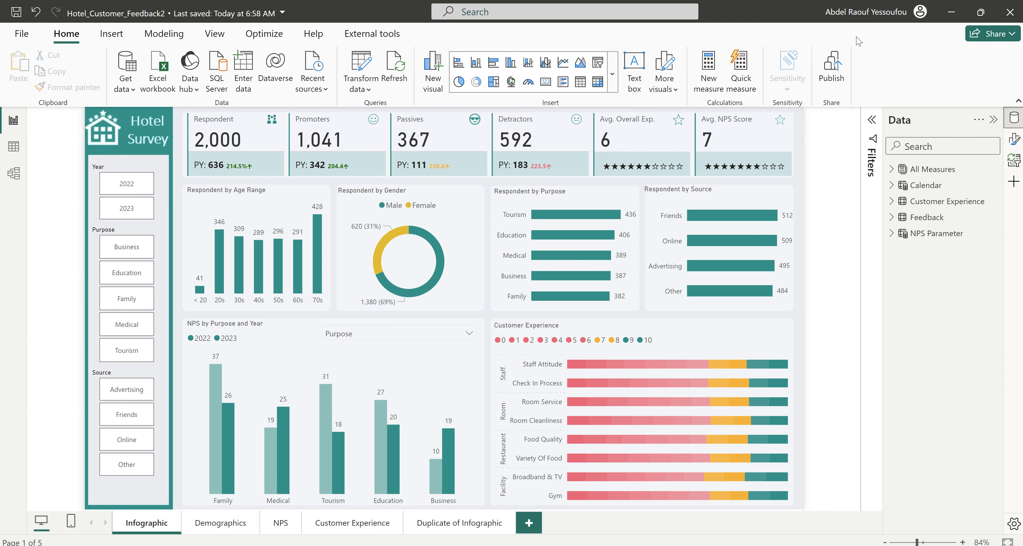
pyautogui.click(949, 20)
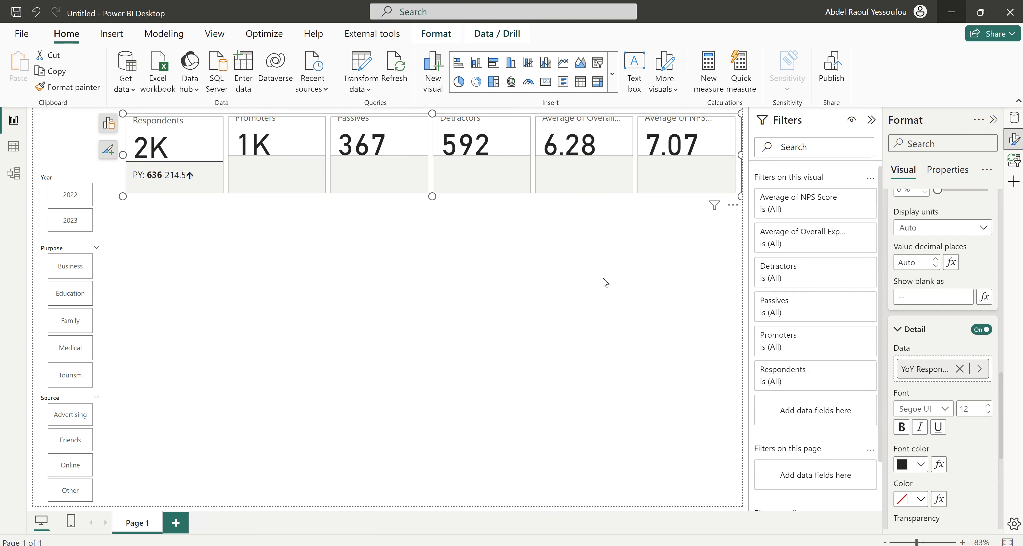
# Create a new measure named PY Respondents Color in the All Measures table, with its formula starting on a second line.
pyautogui.click(669, 240)
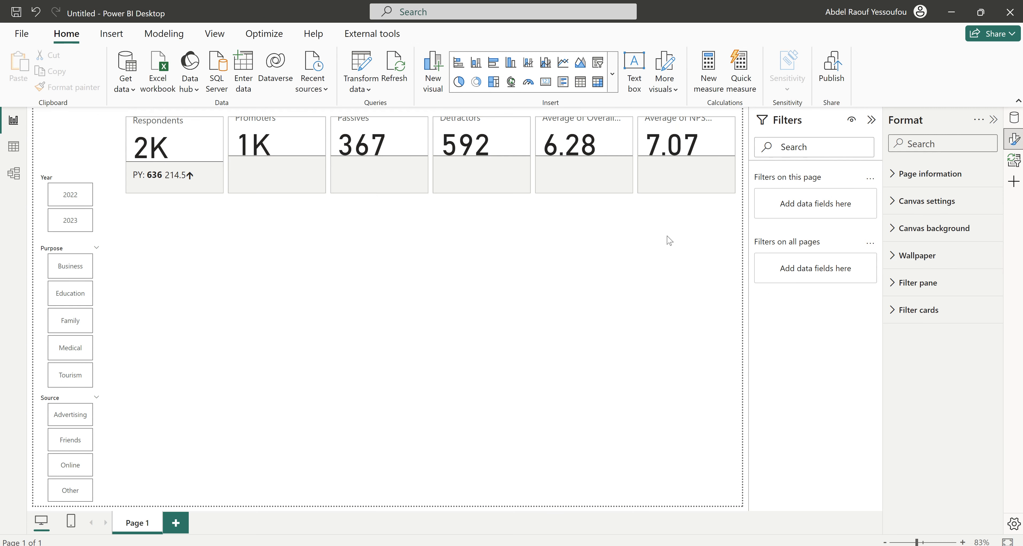
pyautogui.click(1014, 118)
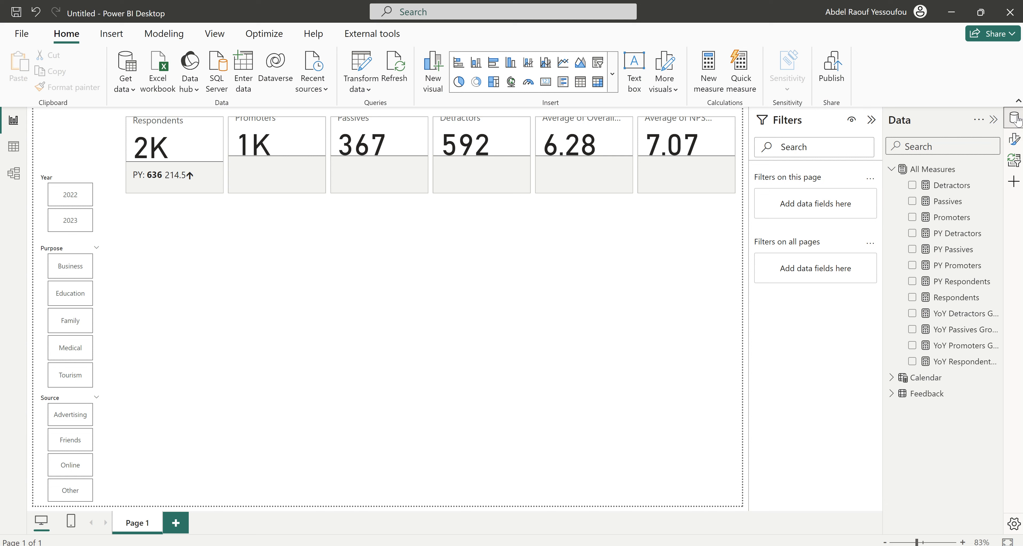
pyautogui.click(933, 169)
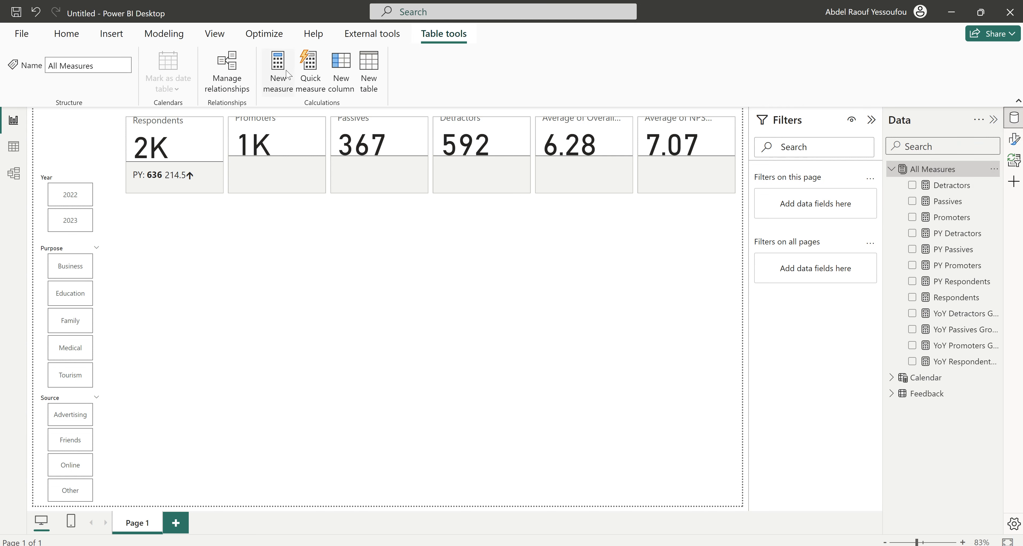
pyautogui.click(281, 75)
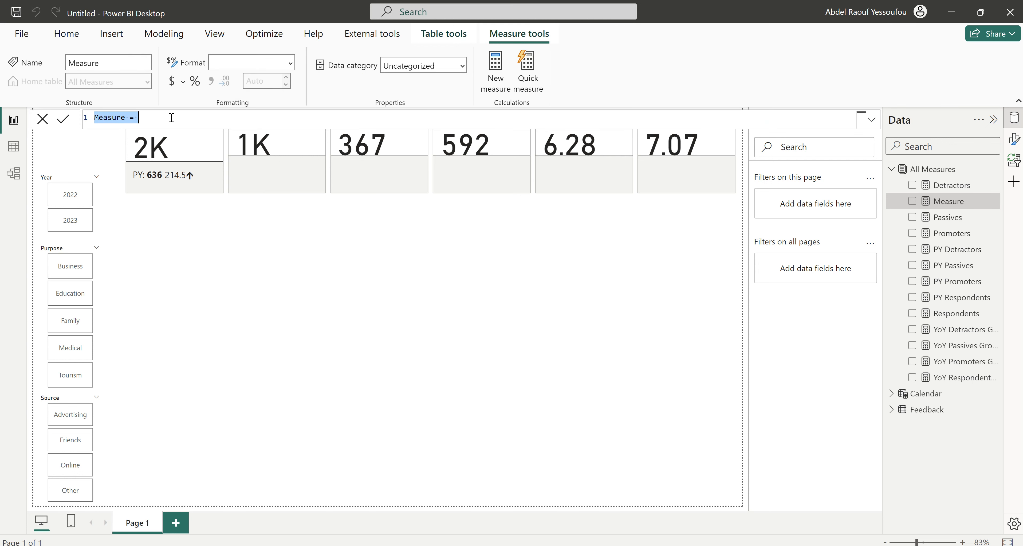
pyautogui.write('PY')
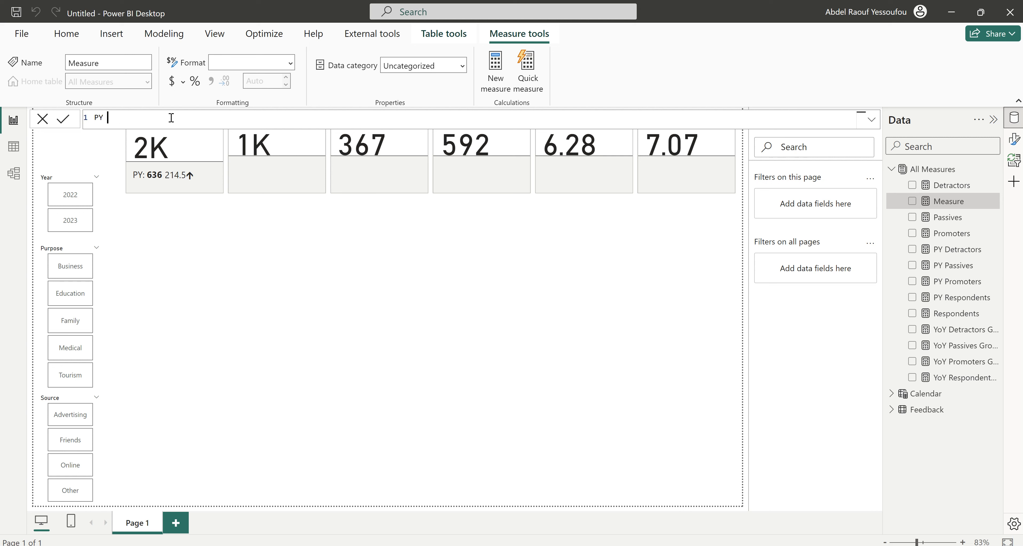
pyautogui.write(' Respondents Colon')
pyautogui.press('BackSpace')
pyautogui.write('r=')
pyautogui.hotkey('shift', 'Return')
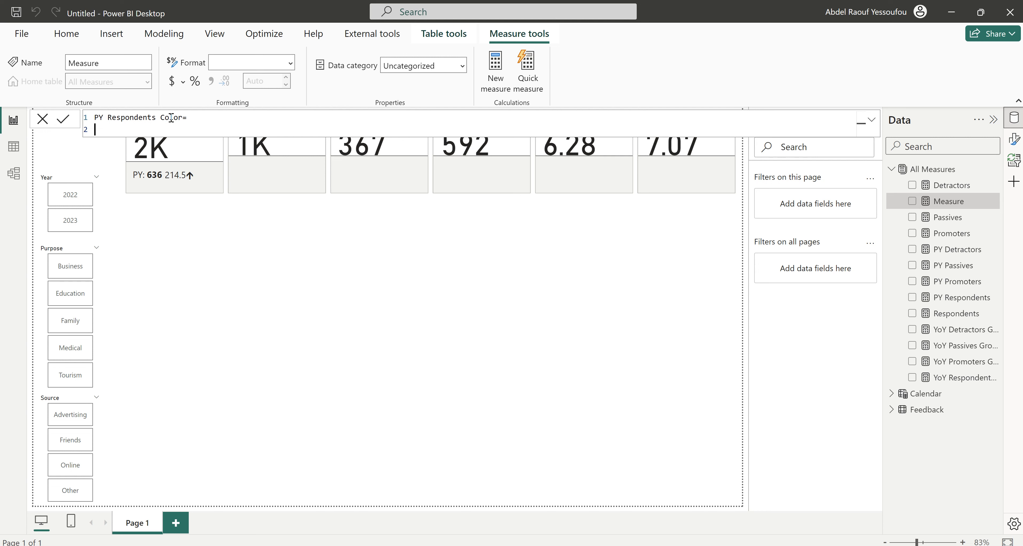
# Declare an indented variable YoY_Growth in the measure's formula and begin its definition with the DIVIDE function.
pyautogui.press('Tab')
pyautogui.write('va')
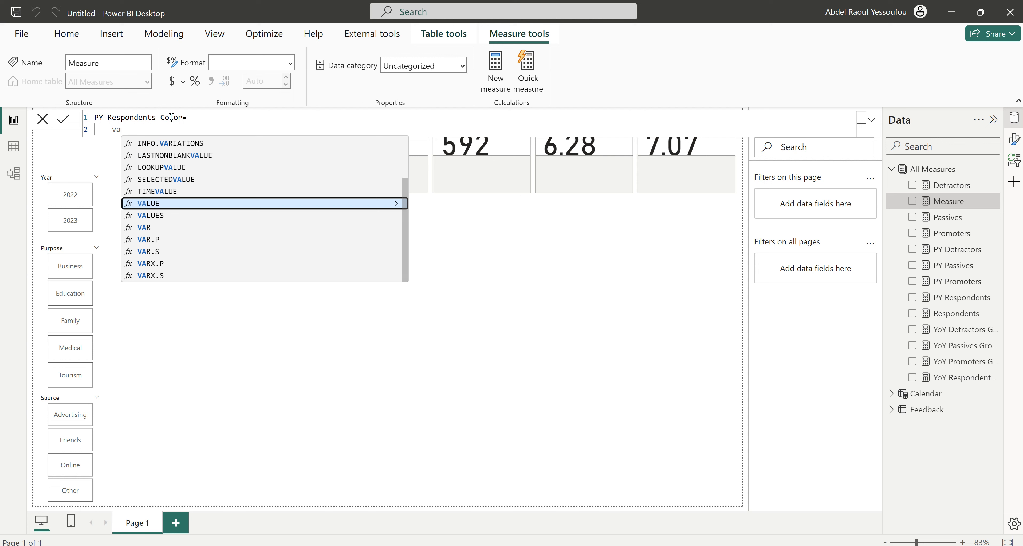
pyautogui.write('r')
pyautogui.press('Tab')
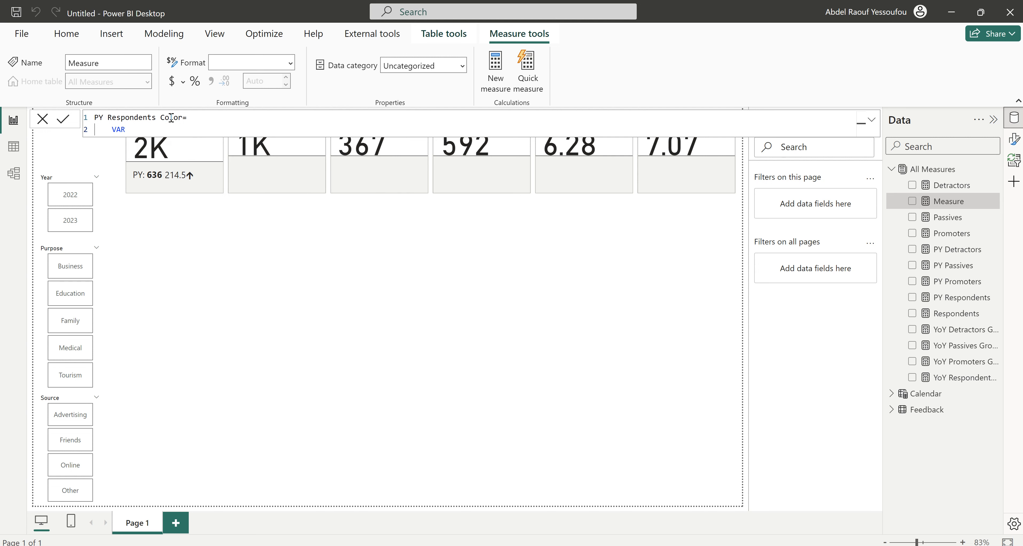
pyautogui.write('YoY_Growth = div')
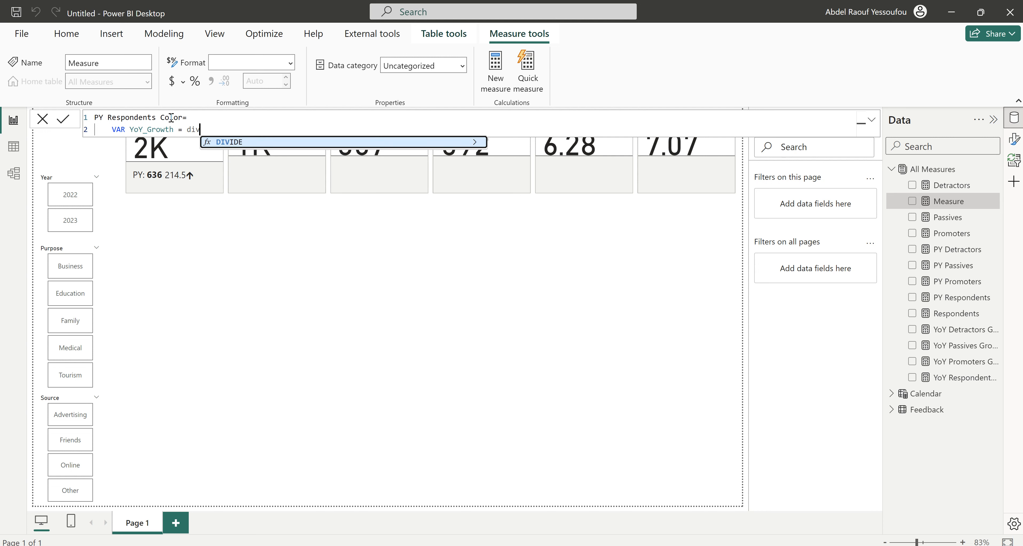
pyautogui.press('Tab')
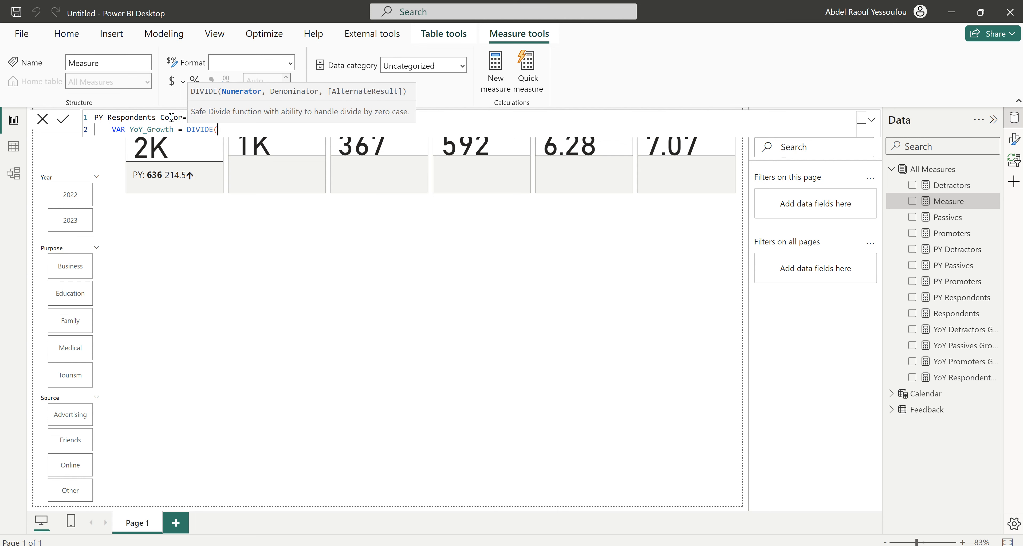
# Enter the DIVIDE numerator as 'All Measures'[Respondents] - [PY Respondents].
pyautogui.write('res')
pyautogui.press('Tab')
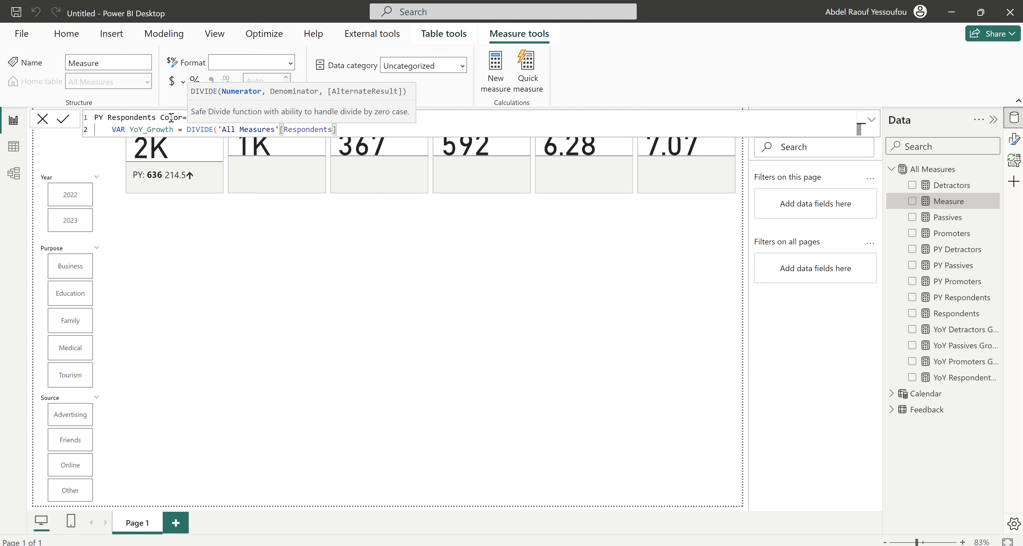
pyautogui.write('- py')
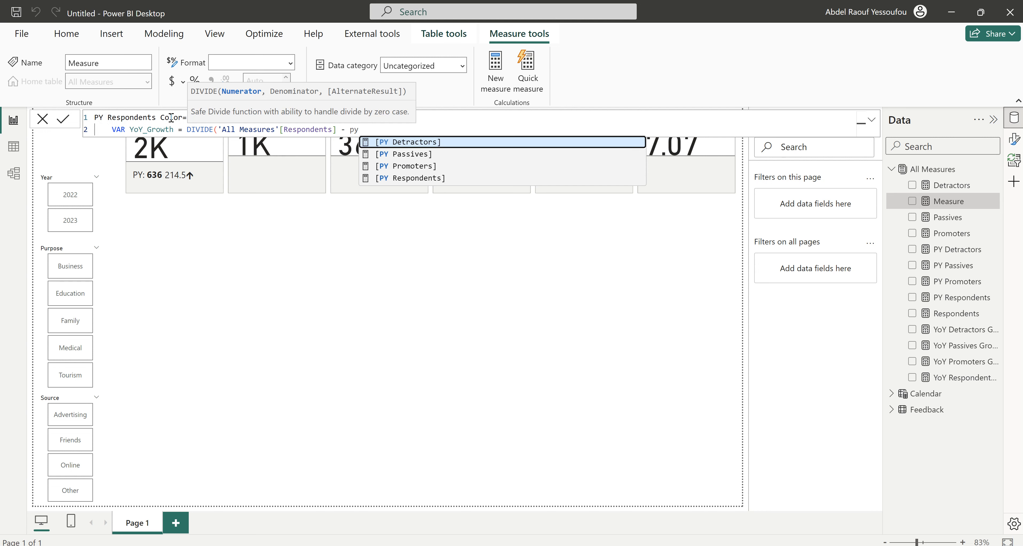
pyautogui.press('Down')
pyautogui.press('Down')
pyautogui.press('Down')
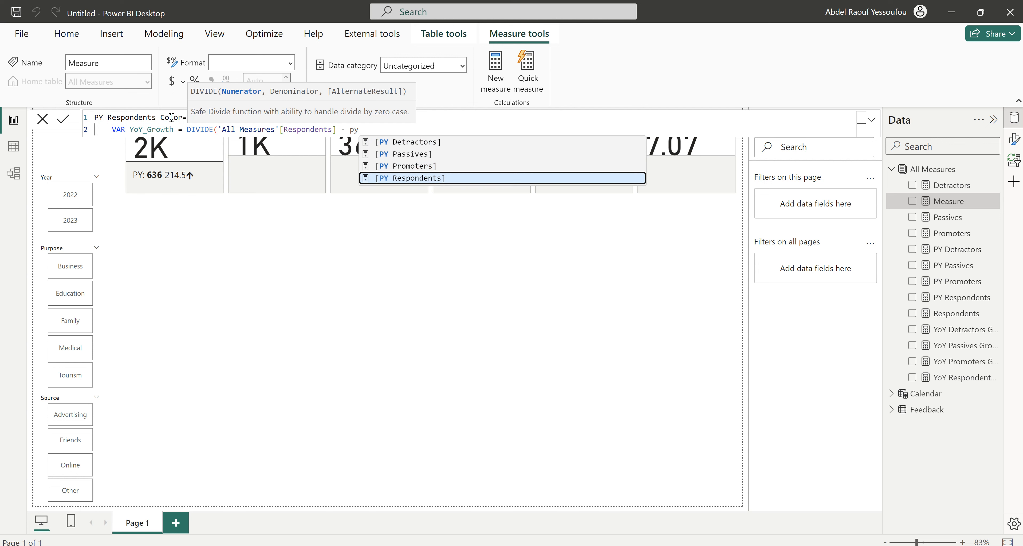
pyautogui.press('Tab')
pyautogui.write(', ')
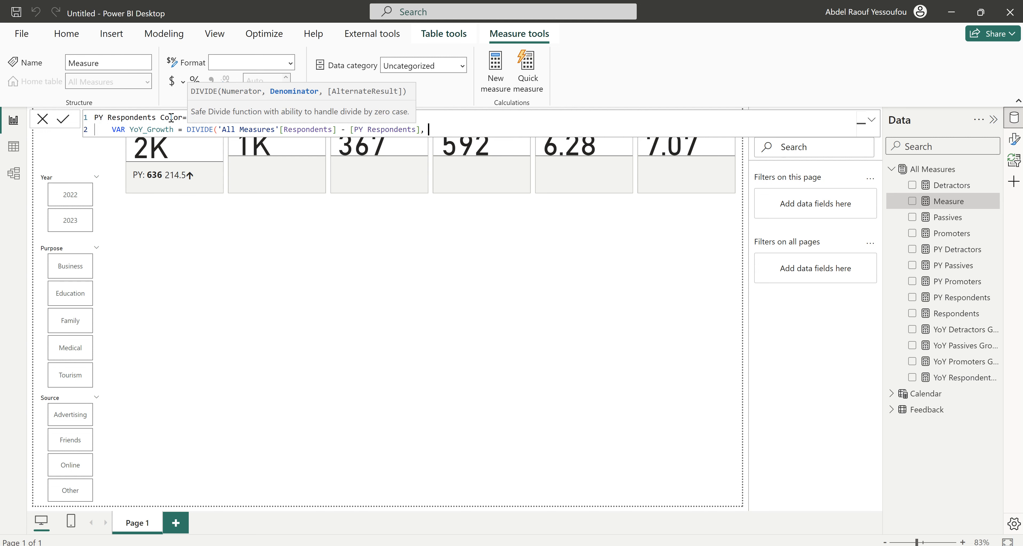
# Enter [PY Respondents] as the DIVIDE denominator and close the function.
pyautogui.write(' py')
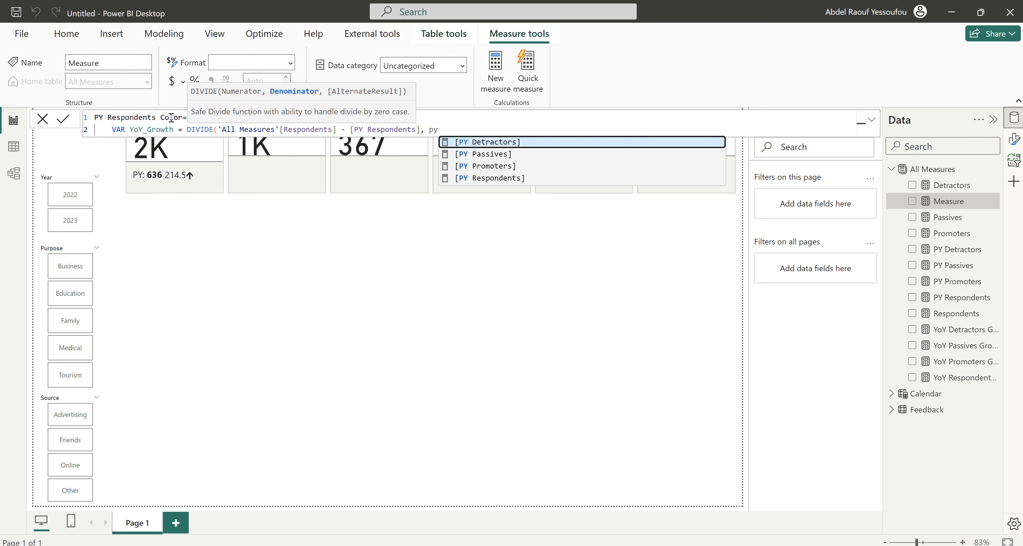
pyautogui.press('Down')
pyautogui.press('Down')
pyautogui.press('Down')
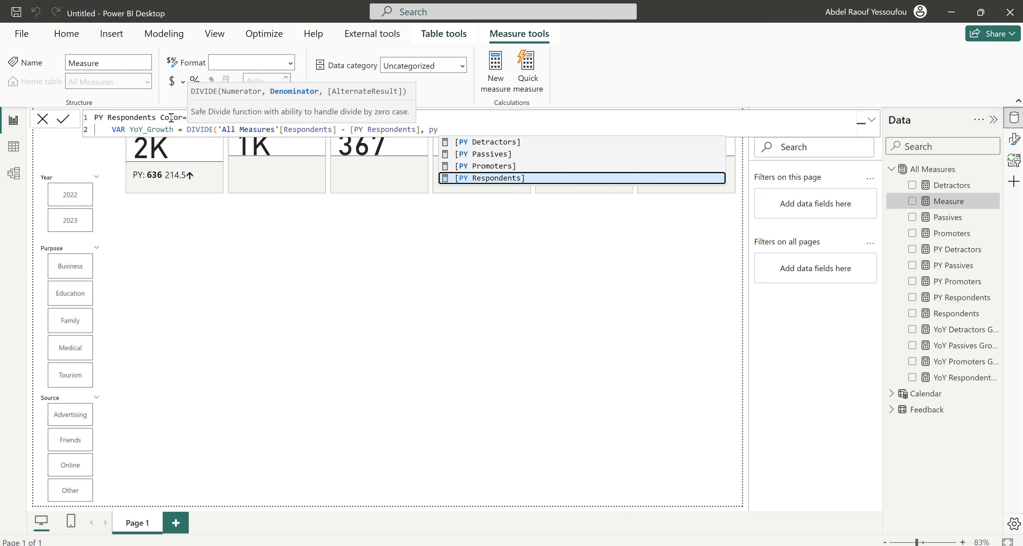
pyautogui.press('Tab')
pyautogui.write(')')
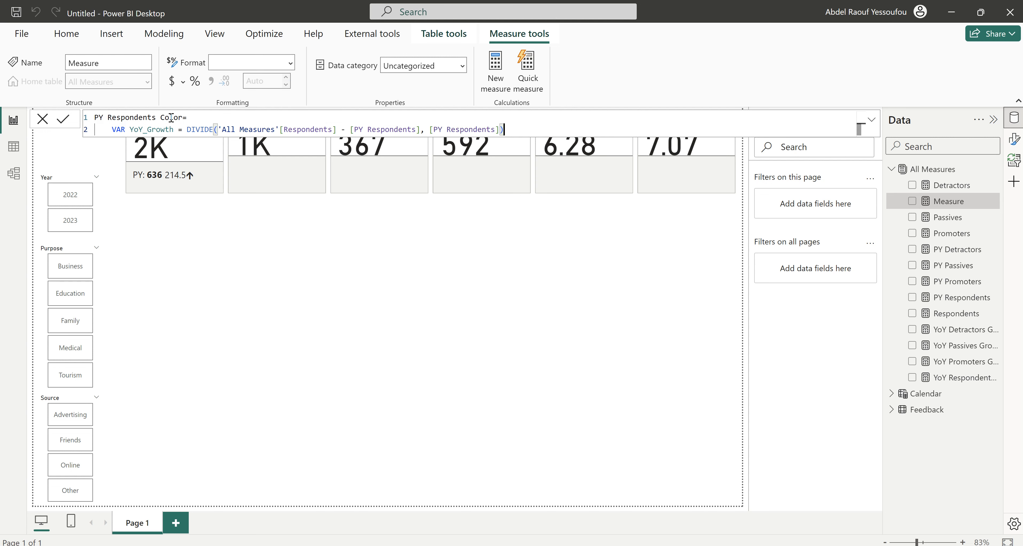
# Break the YoY_Growth definition into indented lines, with DIVIDE, the numerator, the denominator and the closing parenthesis each on its own line.
pyautogui.click(188, 129)
pyautogui.hotkey('shift', 'Return')
pyautogui.press('Tab')
pyautogui.click(161, 141)
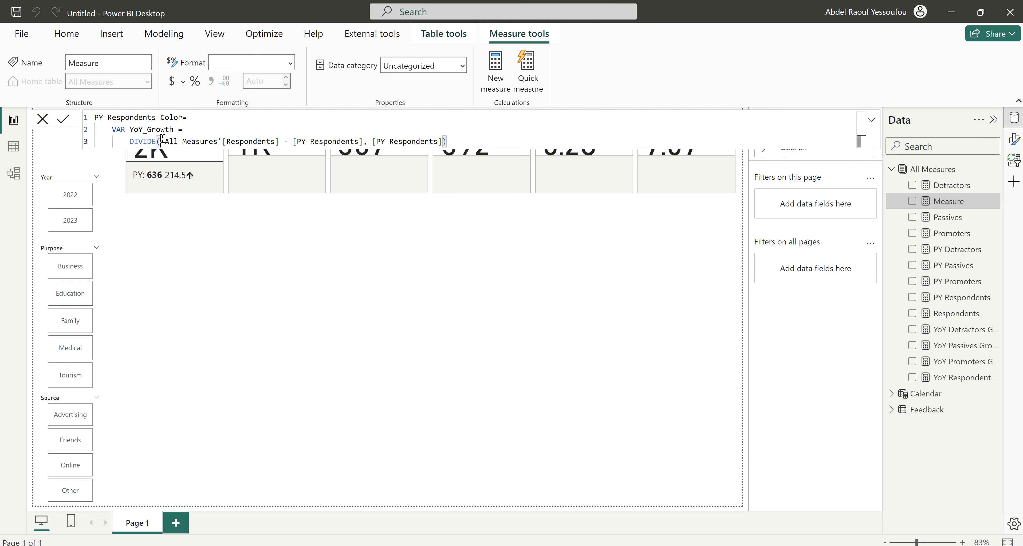
pyautogui.hotkey('shift', 'Return')
pyautogui.press('Tab')
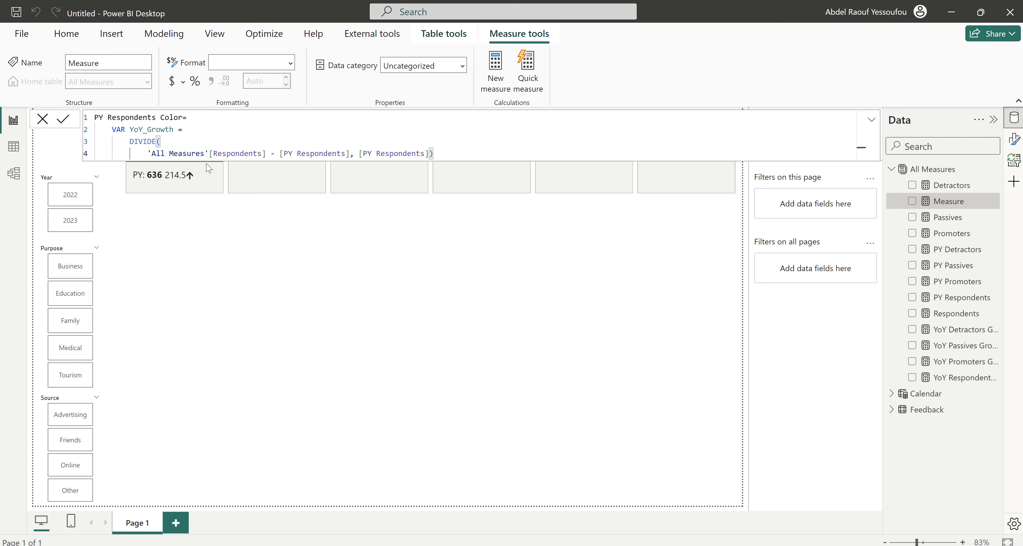
pyautogui.click(360, 153)
pyautogui.hotkey('shift', 'Return')
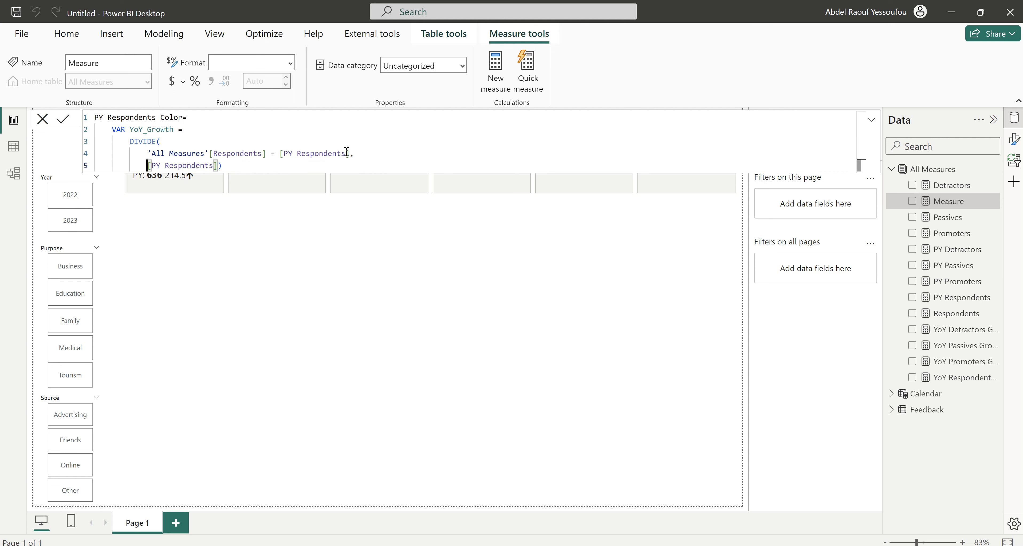
pyautogui.click(218, 165)
pyautogui.hotkey('shift', 'Return')
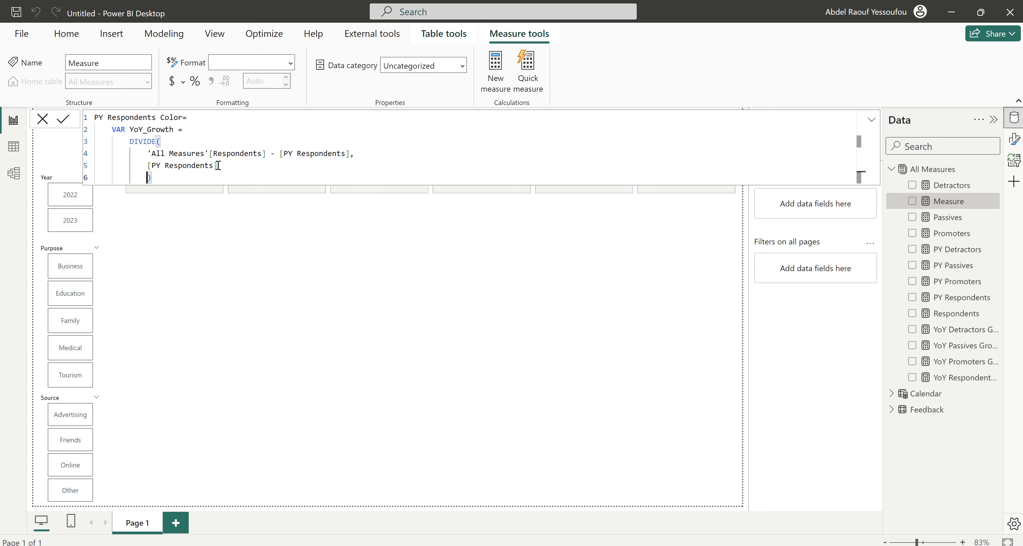
pyautogui.hotkey('shift', 'Tab')
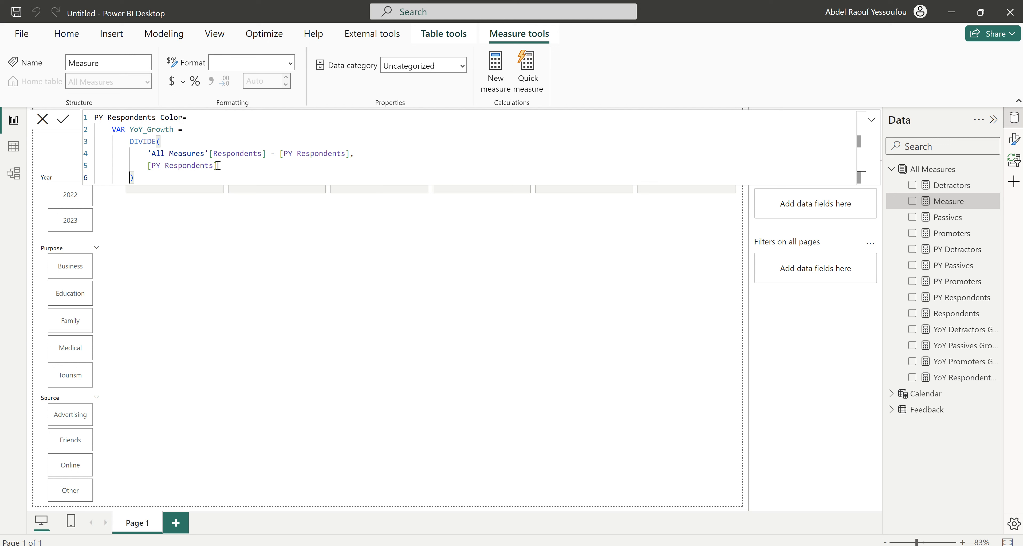
# Add a RETURN line below the YoY_Growth variable, separated by a blank line, and start a new line for the returned expression.
pyautogui.doubleClick(154, 129)
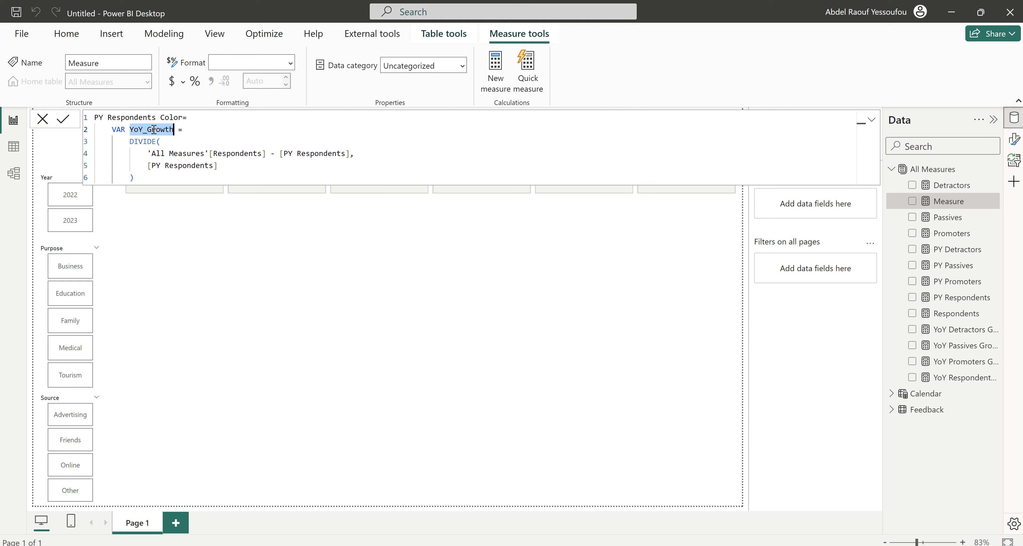
pyautogui.click(148, 176)
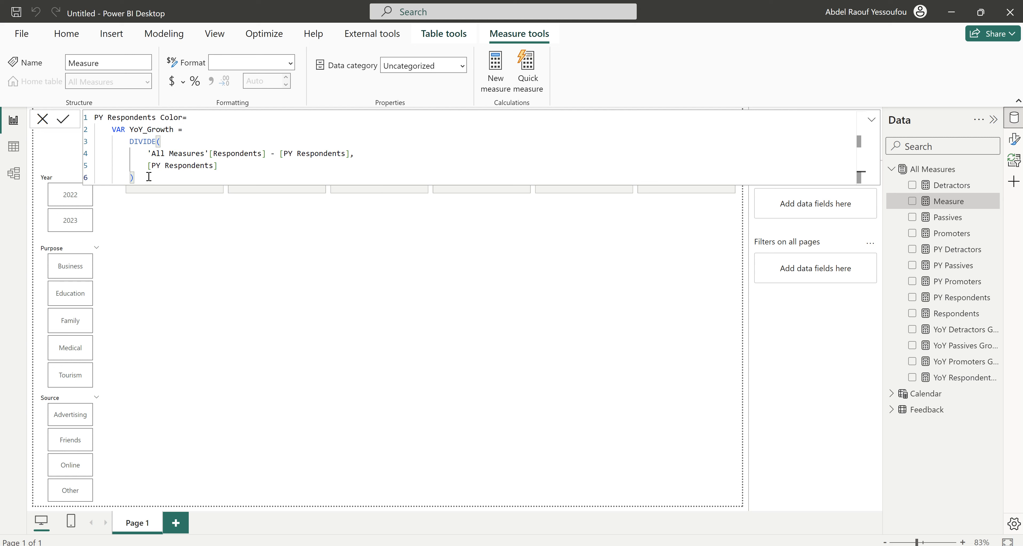
pyautogui.press('Return')
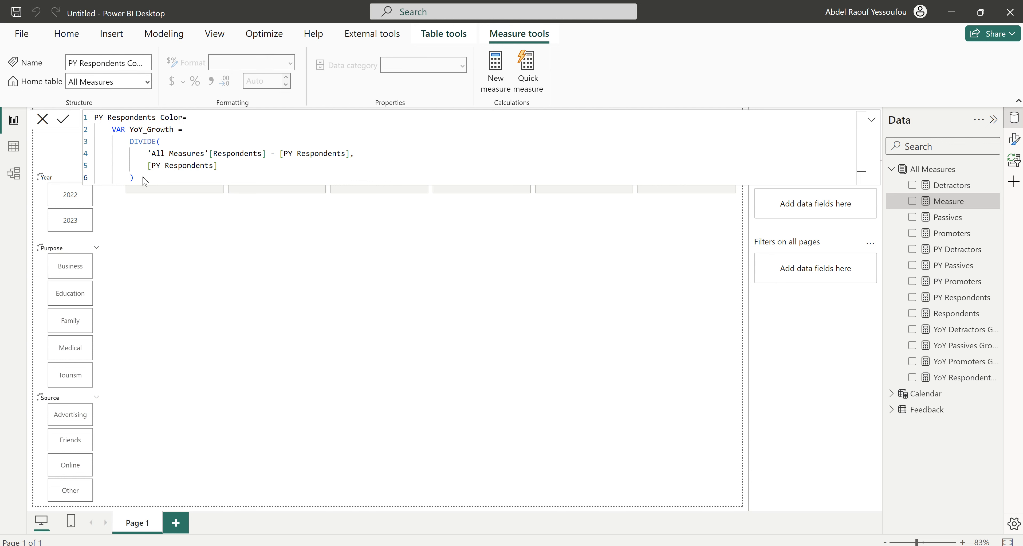
pyautogui.click(143, 175)
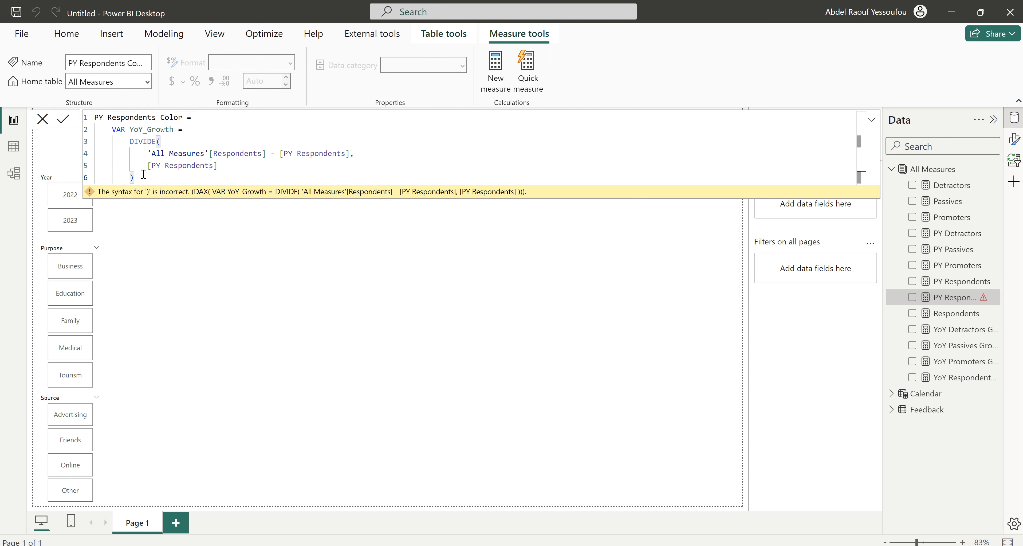
pyautogui.hotkey('shift', 'Return')
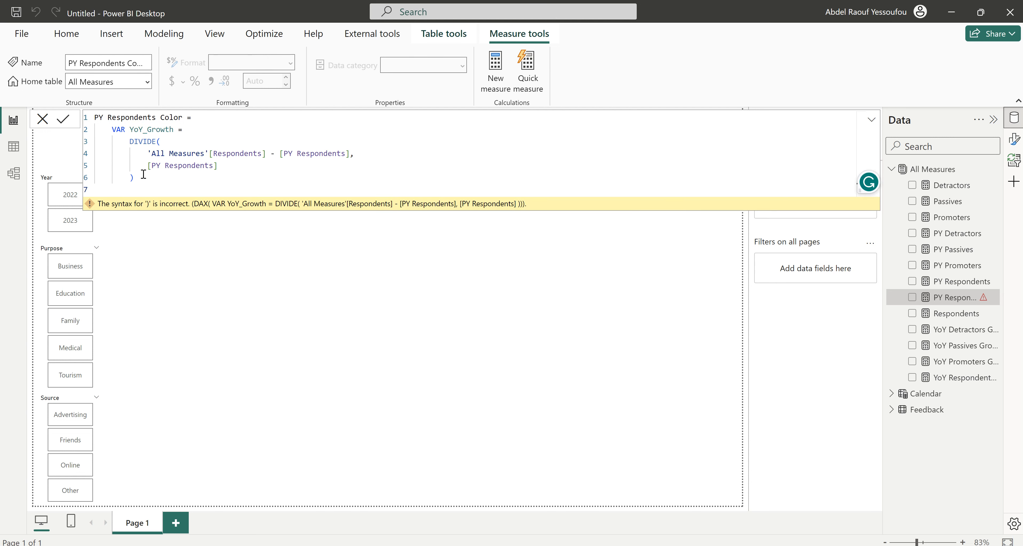
pyautogui.press('BackSpace')
pyautogui.press('BackSpace')
pyautogui.hotkey('shift', 'Return')
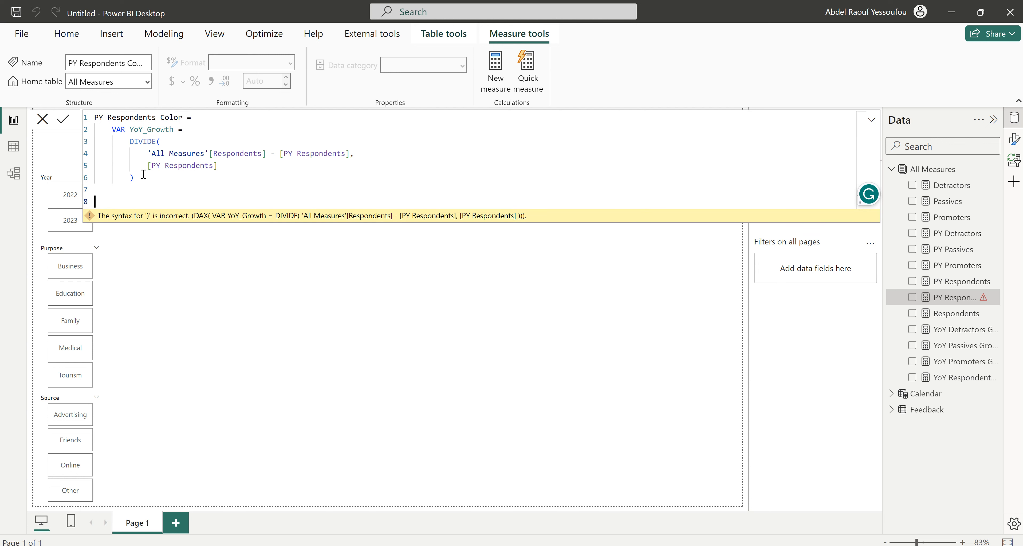
pyautogui.write('RETURN')
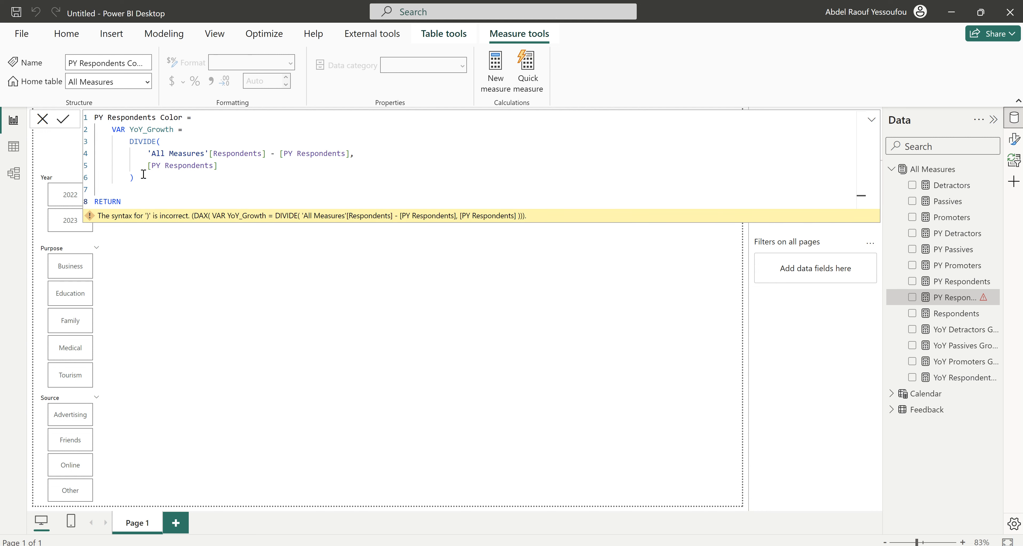
pyautogui.hotkey('shift', 'Return')
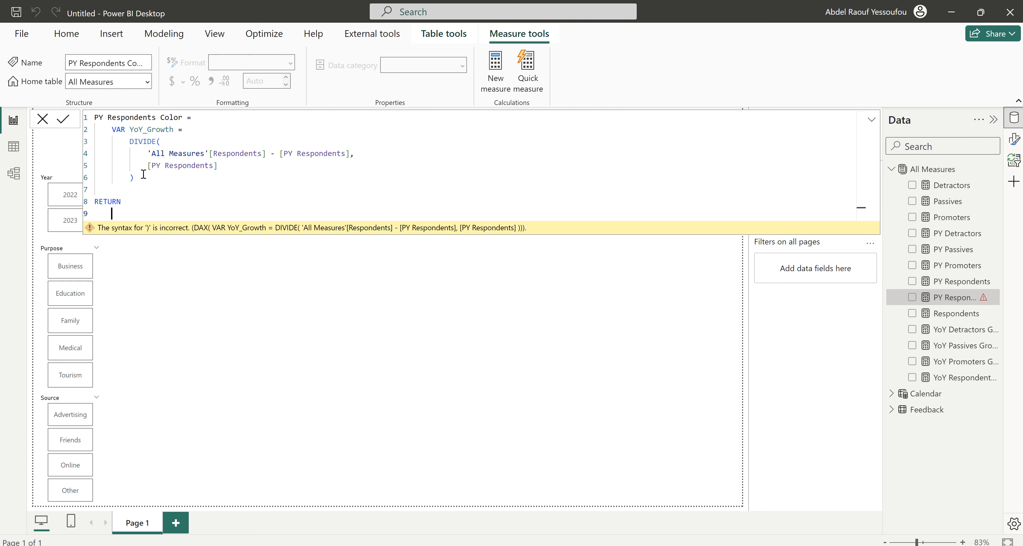
# Begin the returned expression with an IF function and place its arguments on a new indented line.
pyautogui.write('if')
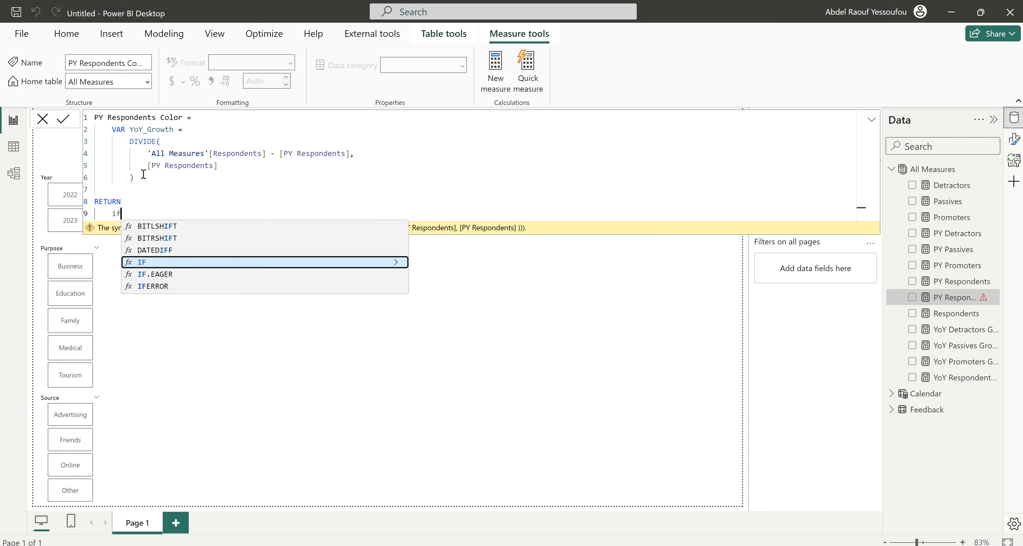
pyautogui.write('(')
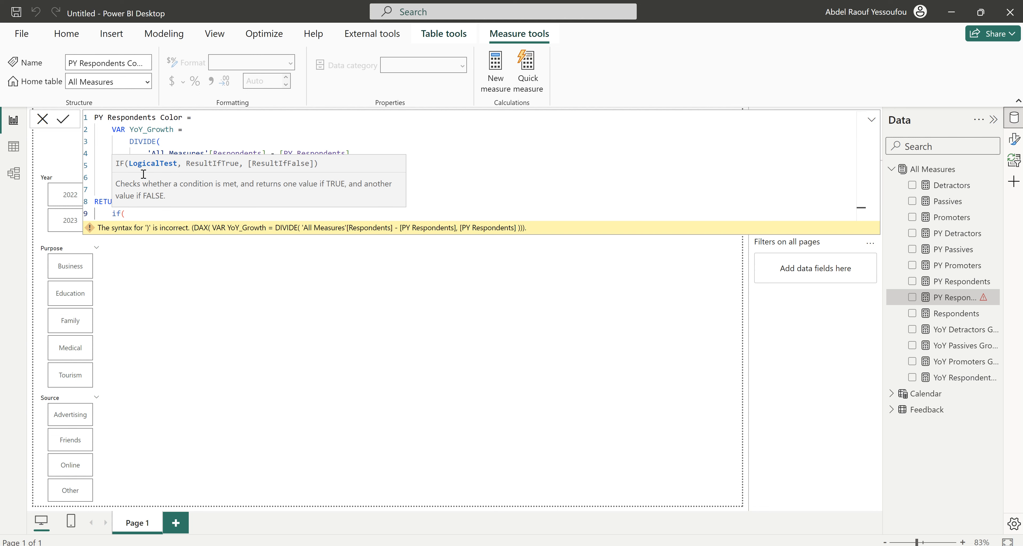
pyautogui.press('BackSpace')
pyautogui.press('BackSpace')
pyautogui.press('Tab')
pyautogui.press('Return')
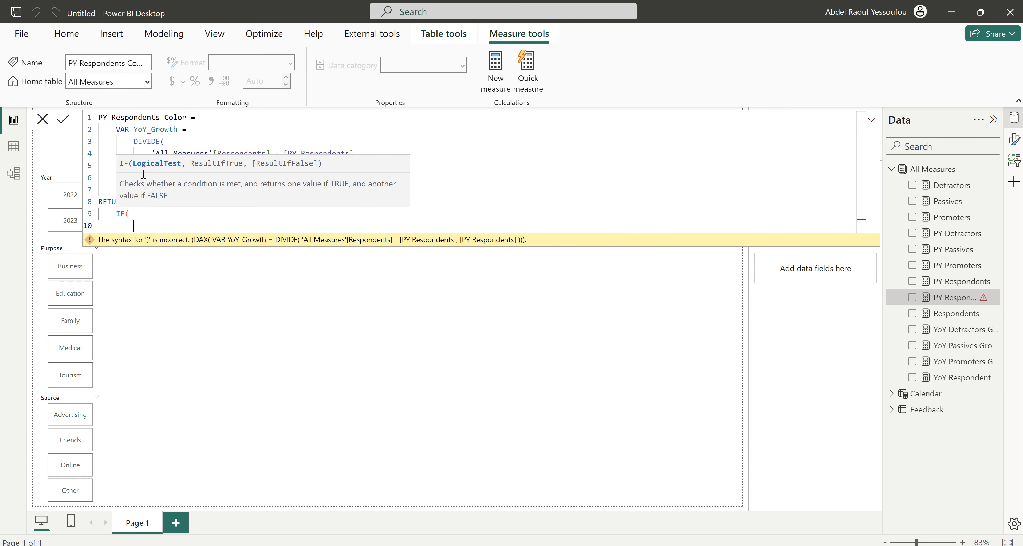
# Enter YoY_Growth<0 as the logical test of the IF function, using the variable declared in the formula.
pyautogui.write('yo')
pyautogui.press('Down')
pyautogui.press('Down')
pyautogui.press('Down')
pyautogui.press('Down')
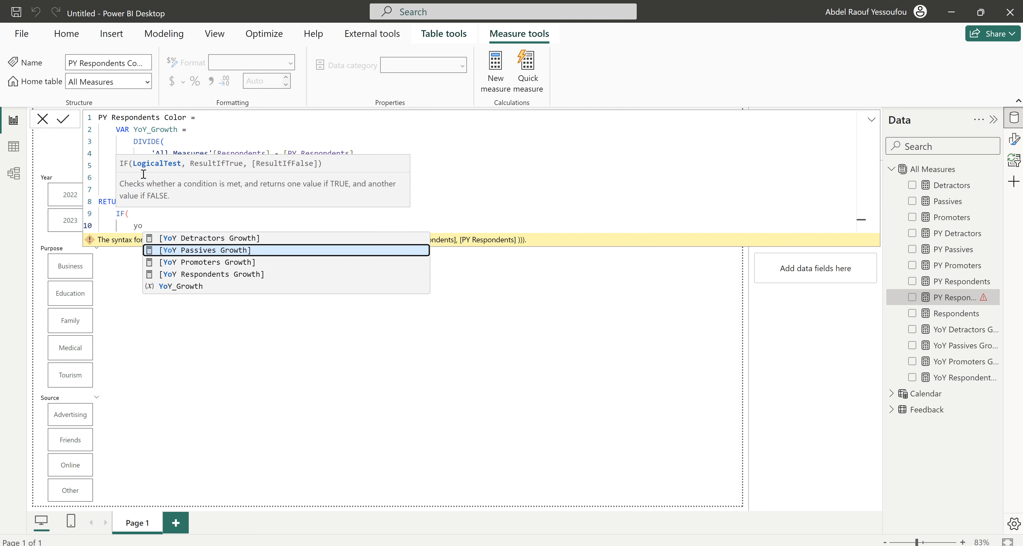
pyautogui.press('Tab')
pyautogui.write('<0')
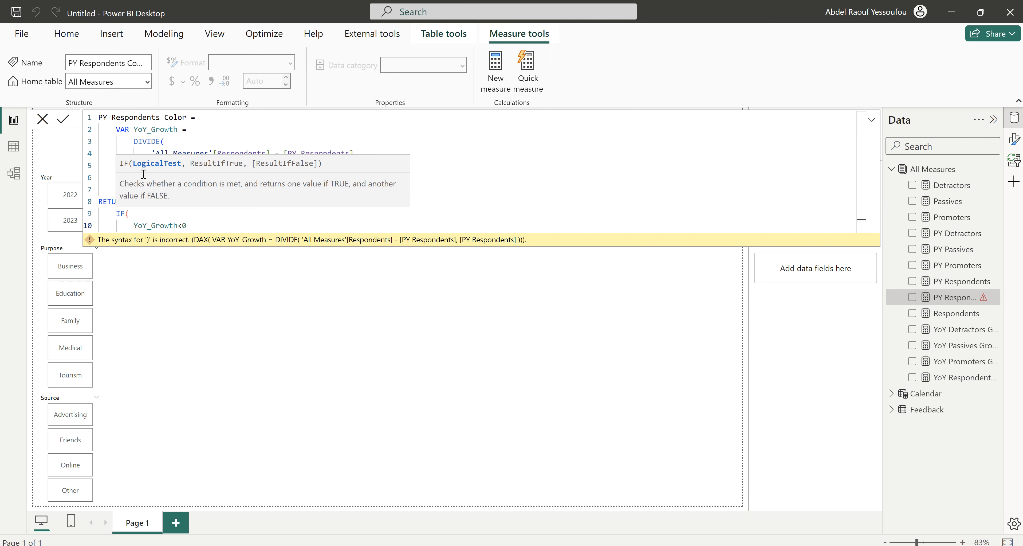
# Complete the IF function with "red" as the true result and "green" as the false result, each on its own line.
pyautogui.write(',')
pyautogui.press('Return')
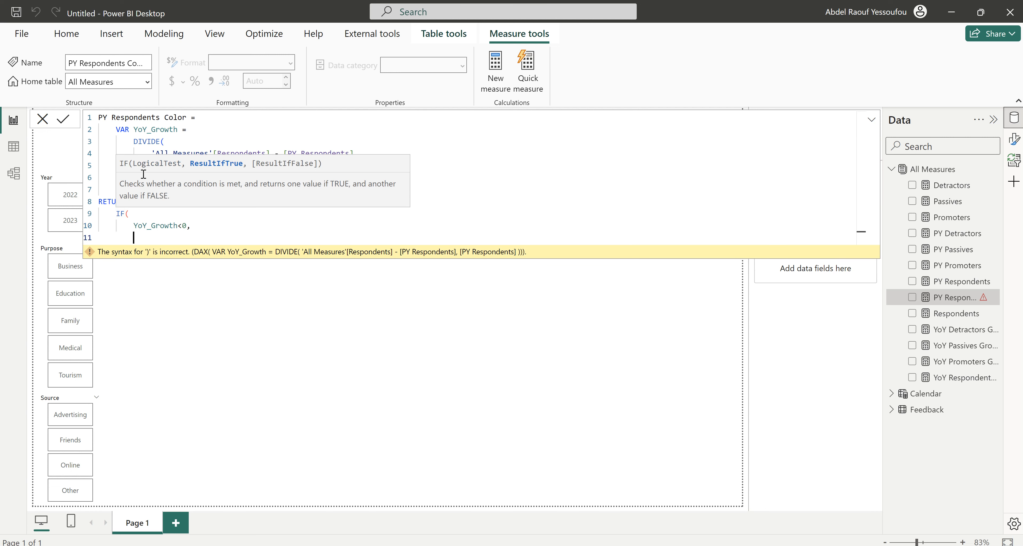
pyautogui.write('"red",')
pyautogui.press('Return')
pyautogui.write('"')
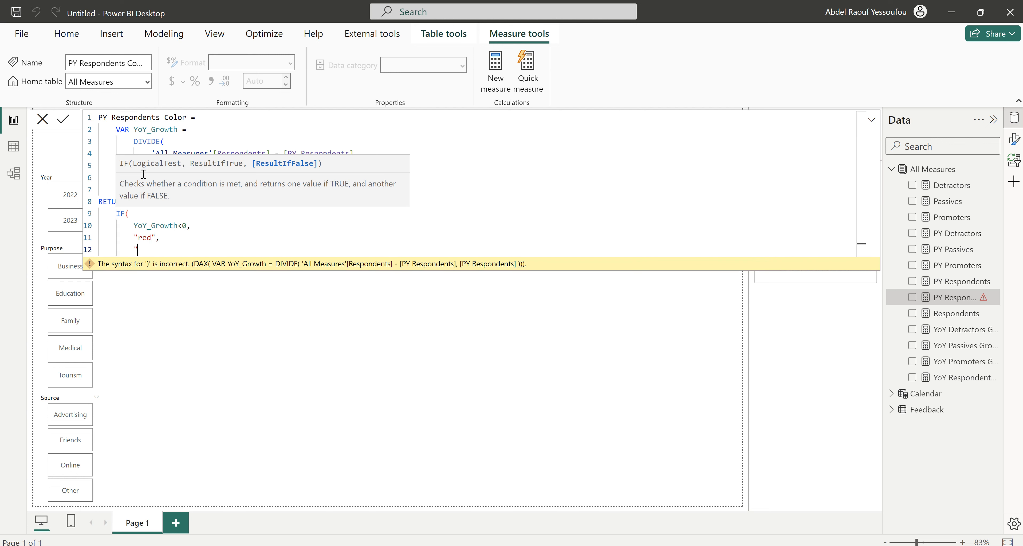
pyautogui.write('green")')
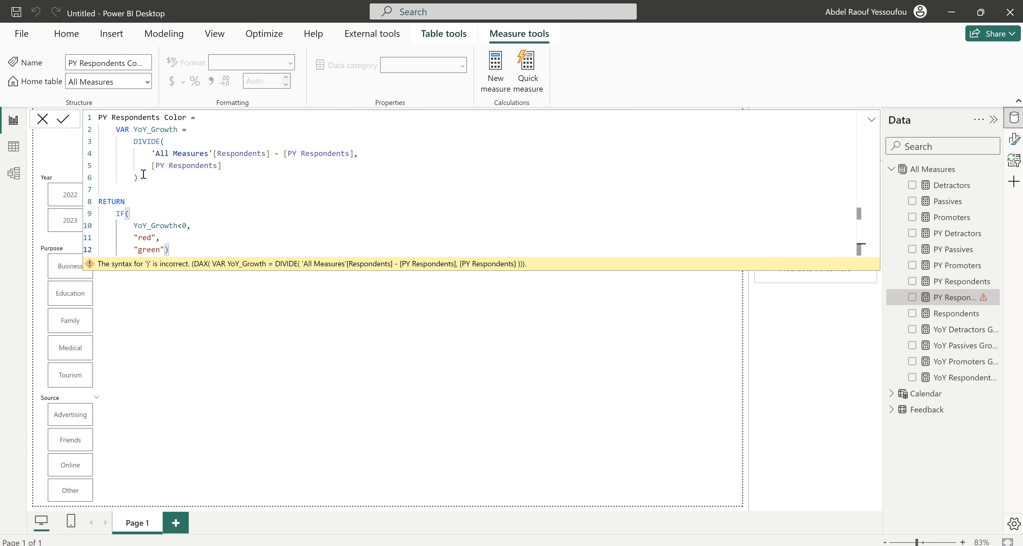
# Place the IF function's closing parenthesis on its own line, aligned with IF, and commit the PY Respondents Color measure.
pyautogui.press('Left')
pyautogui.hotkey('shift', 'Return')
pyautogui.press('BackSpace')
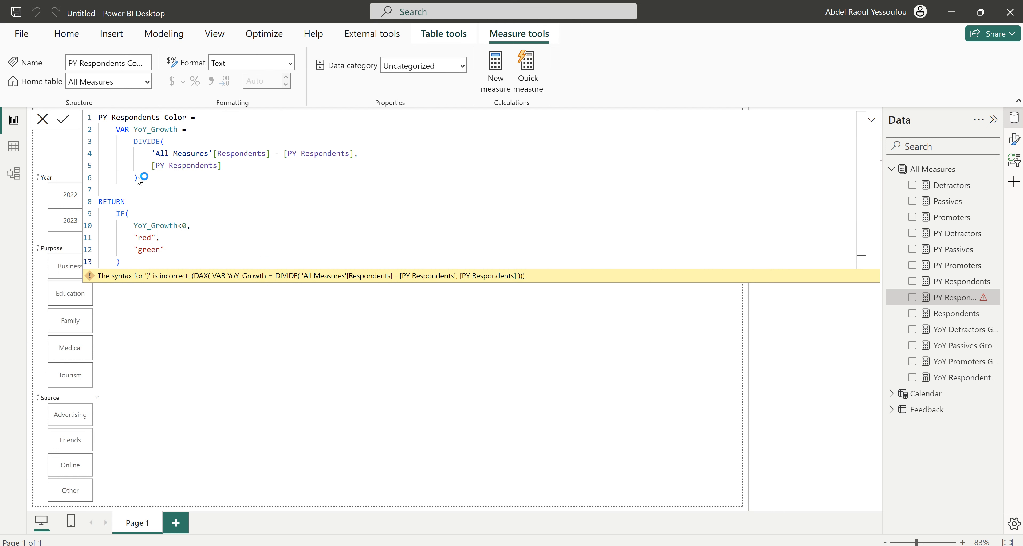
pyautogui.click(239, 298)
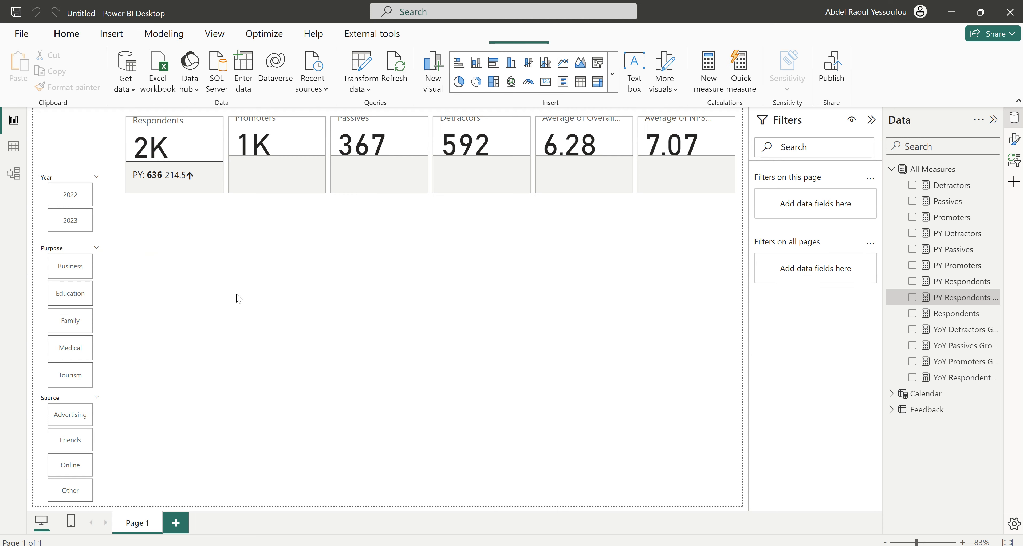
# Open the Detail settings of the reference labels in the KPI card visual's formatting options.
pyautogui.click(185, 195)
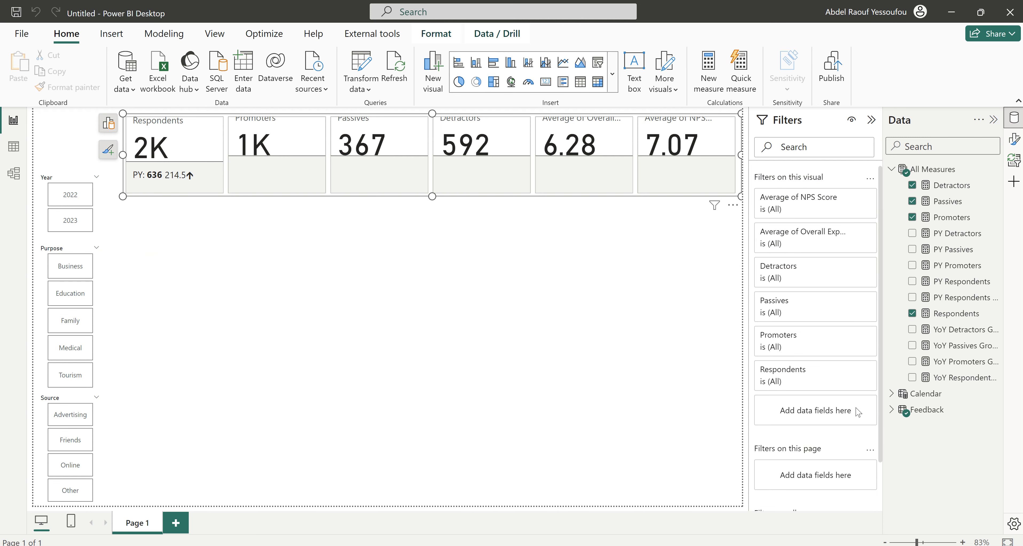
pyautogui.click(1014, 139)
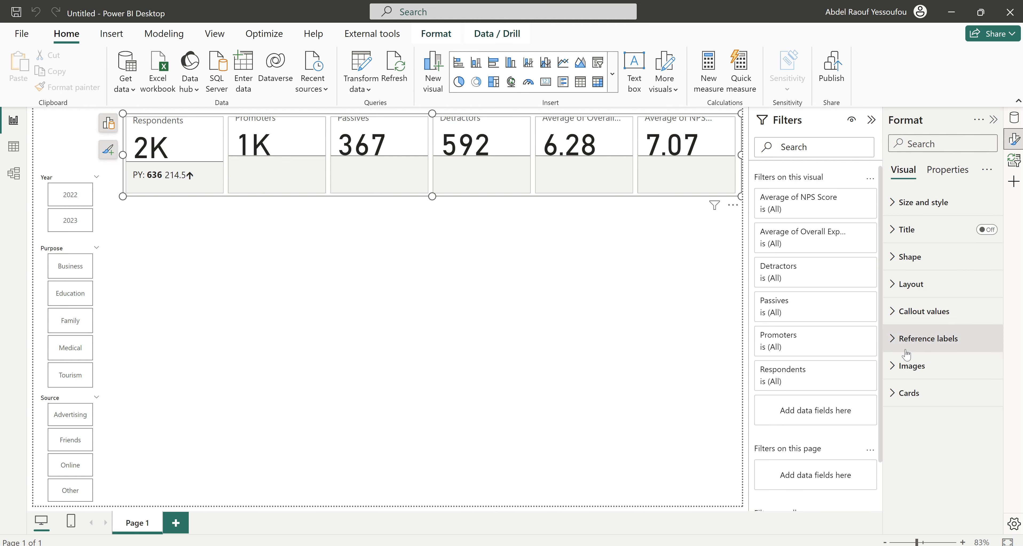
pyautogui.click(907, 339)
pyautogui.scroll(-8, 913, 377)
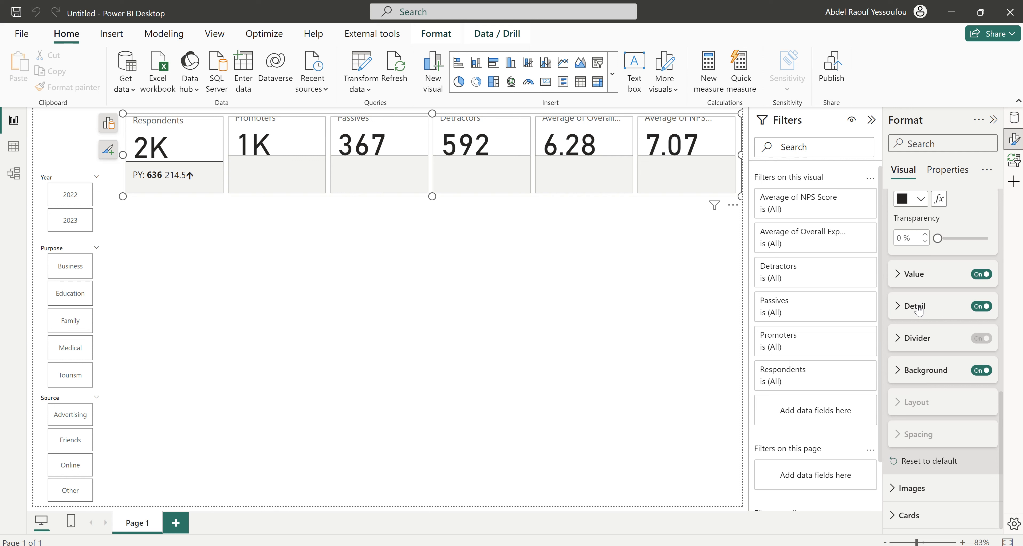
pyautogui.click(916, 306)
pyautogui.scroll(-10, 929, 383)
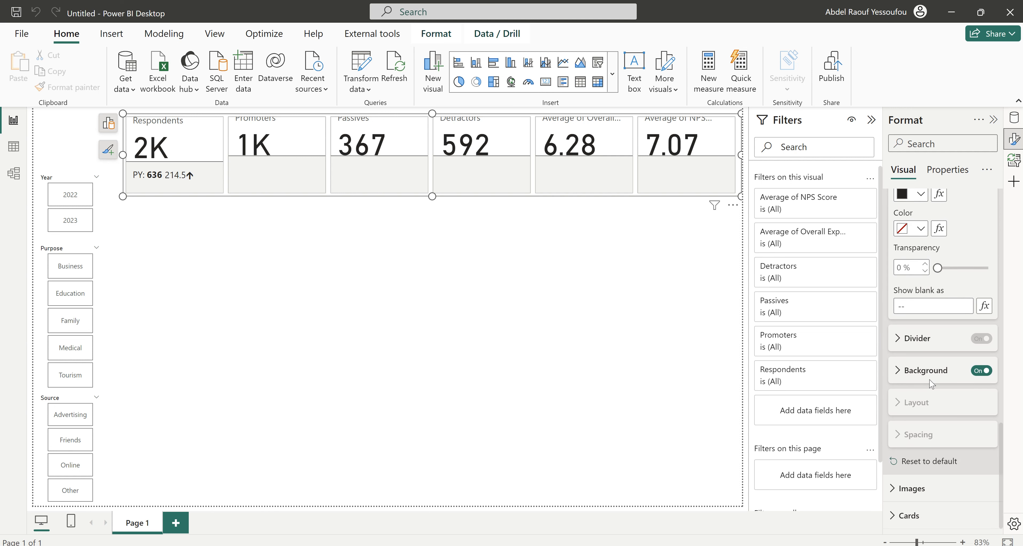
pyautogui.scroll(5, 931, 384)
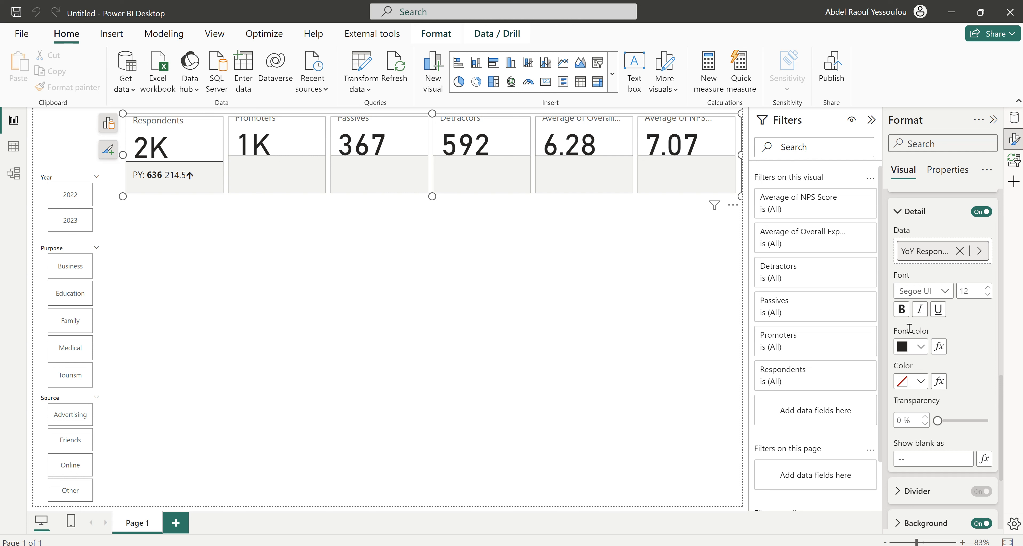
# Apply conditional formatting to the Detail font color, using the Field value style based on the PY Respondents Color measure.
pyautogui.click(940, 346)
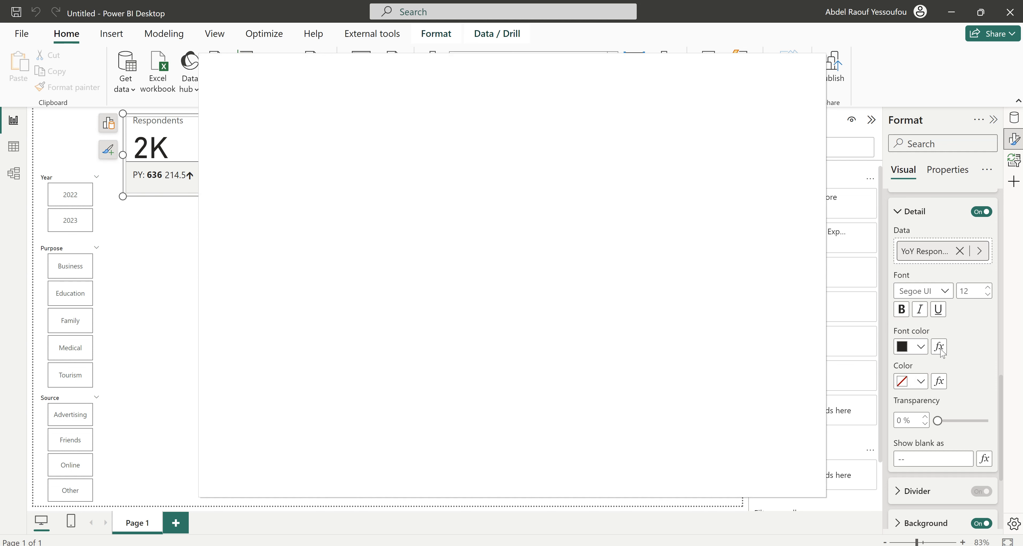
pyautogui.click(290, 131)
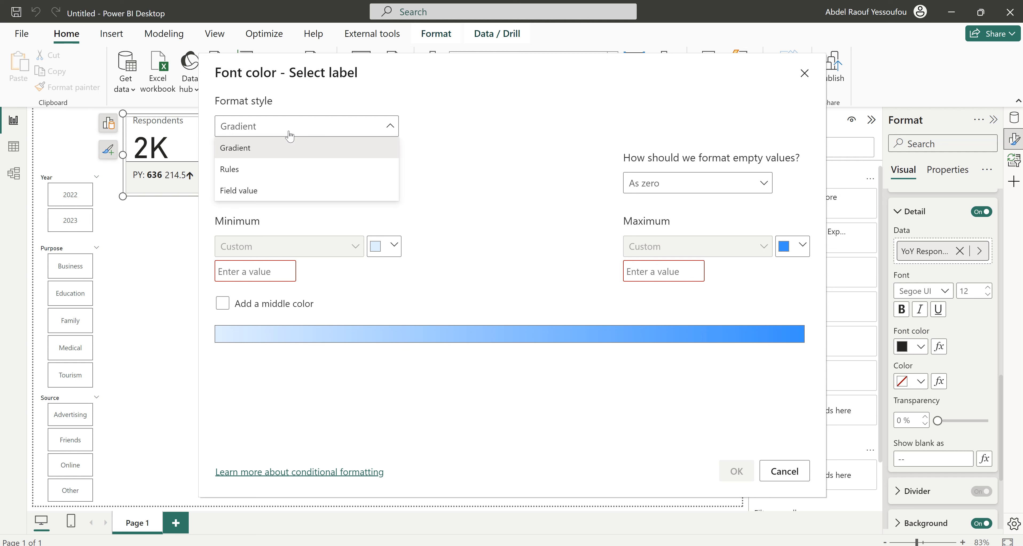
pyautogui.click(263, 197)
pyautogui.click(288, 183)
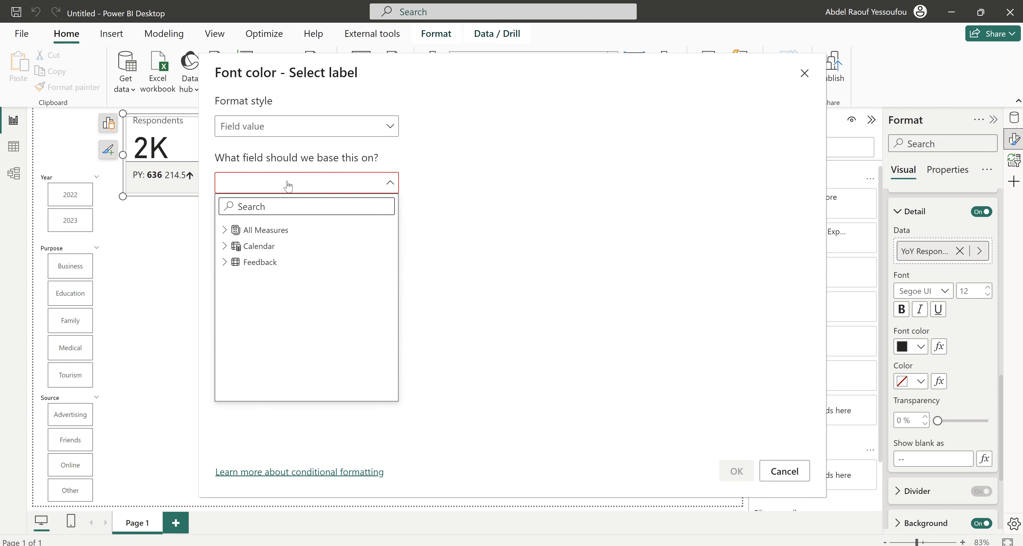
pyautogui.write('col')
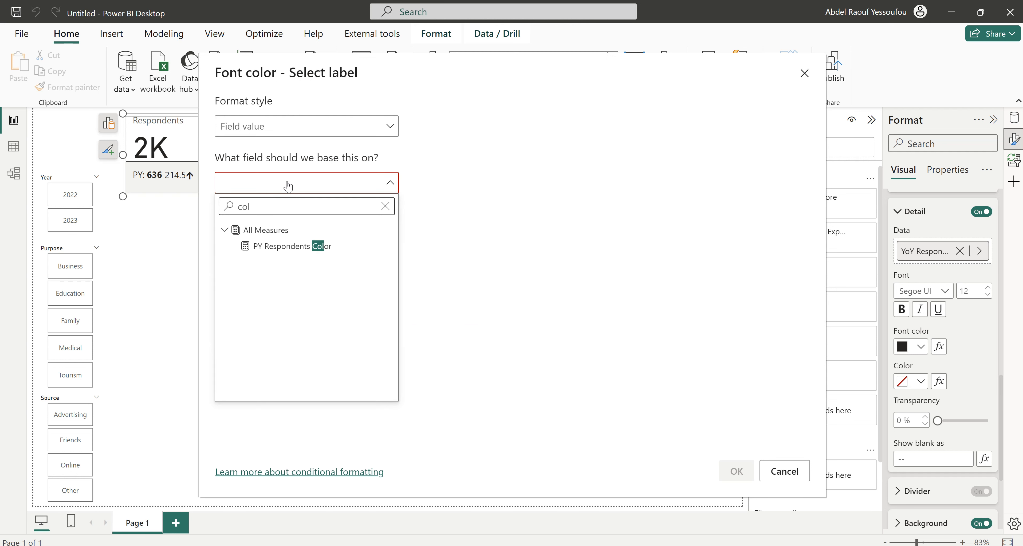
pyautogui.click(296, 246)
pyautogui.click(732, 475)
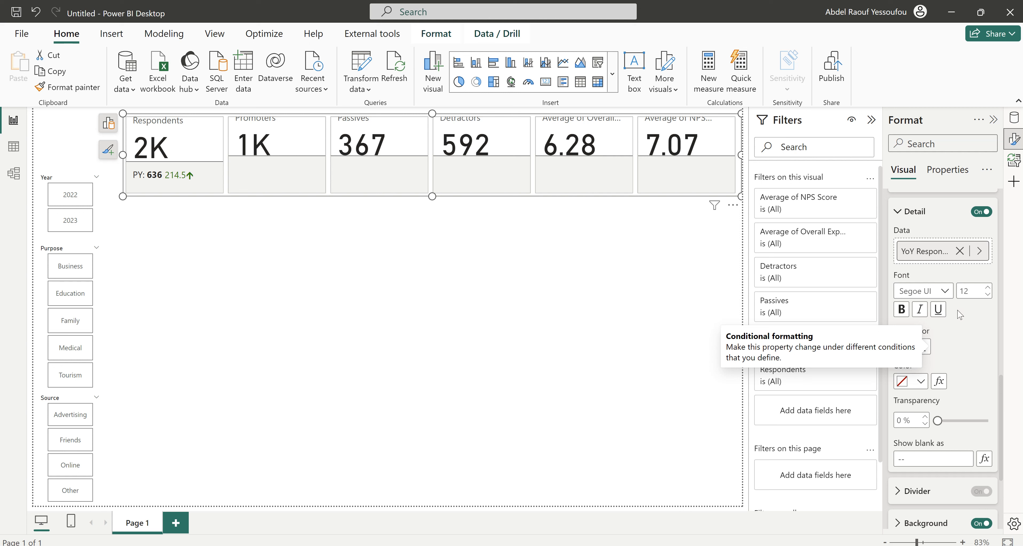
# Set the reference label detail text to font size 10 and make it bold.
pyautogui.click(988, 296)
pyautogui.click(988, 296)
pyautogui.click(902, 310)
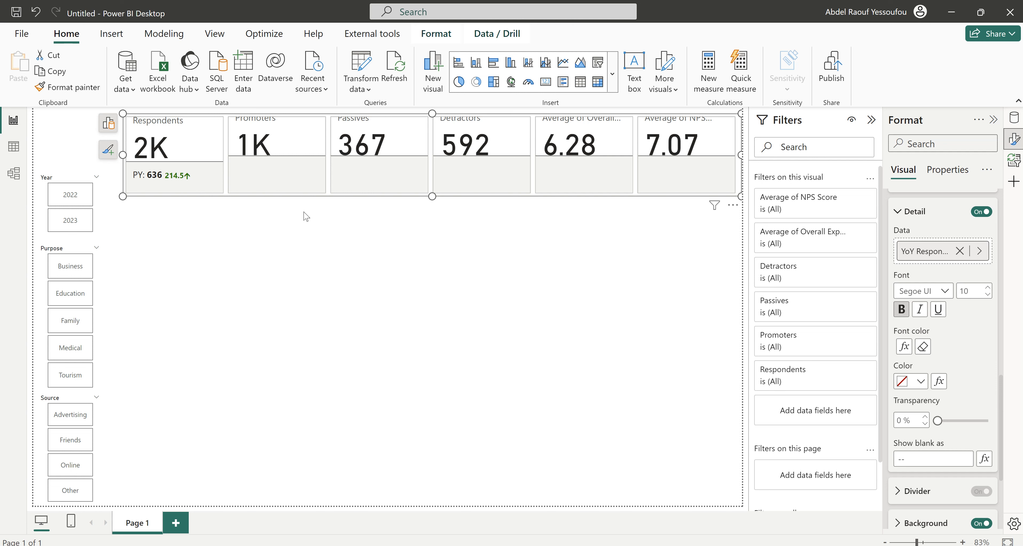
# Widen the Data pane to fit the full measure names and copy the entire PY Respondents Color formula.
pyautogui.click(1014, 119)
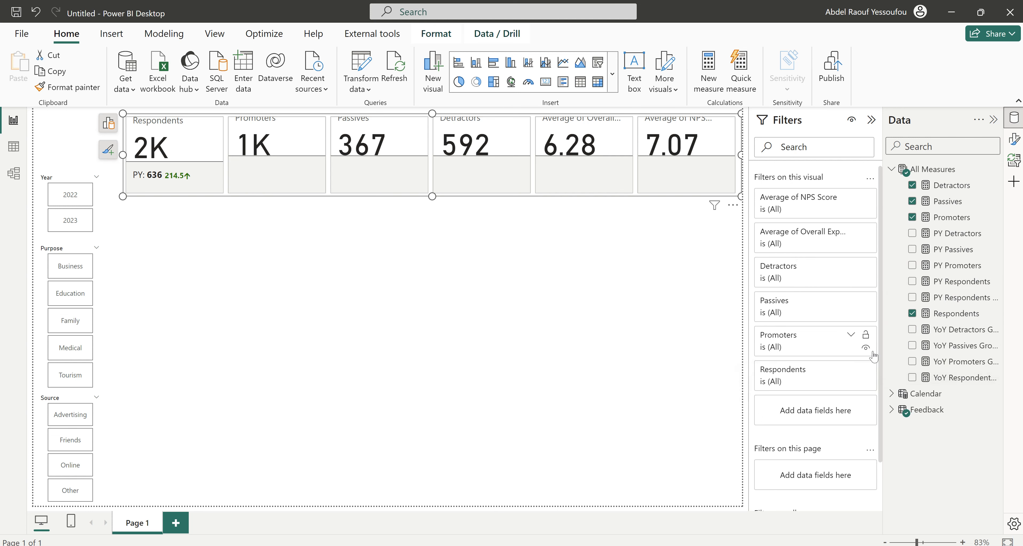
pyautogui.moveTo(884, 339); pyautogui.dragTo(859, 341)
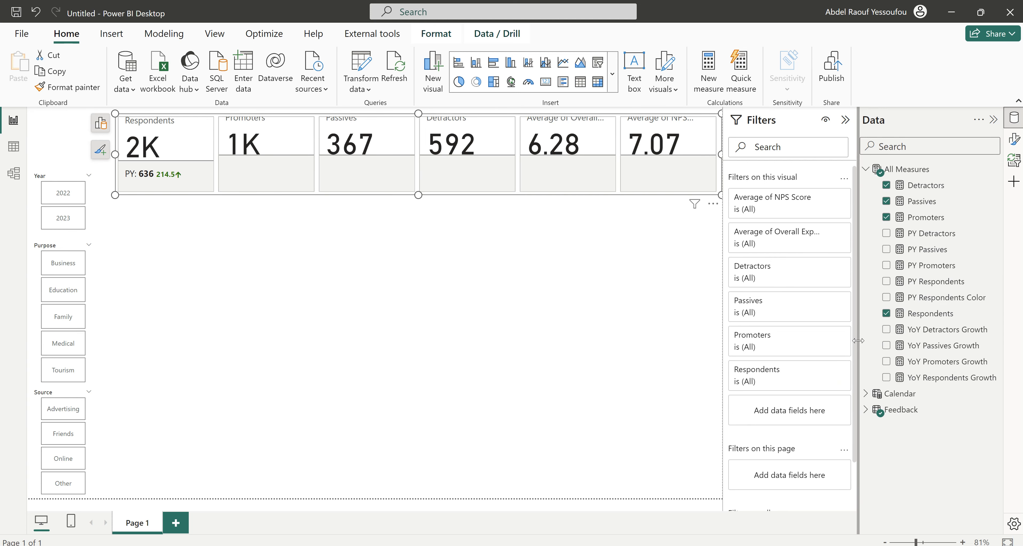
pyautogui.click(947, 300)
pyautogui.click(125, 260)
pyautogui.moveTo(125, 260); pyautogui.dragTo(78, 120)
pyautogui.hotkey('ctrl', 'c')
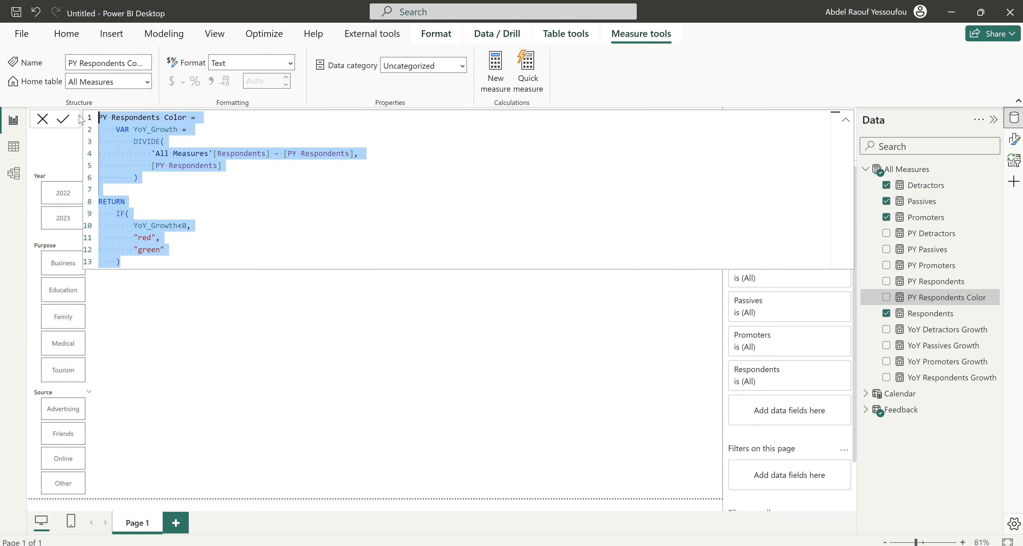
# Create a new measure from the copied formula and name it PY Promoters Color.
pyautogui.click(498, 66)
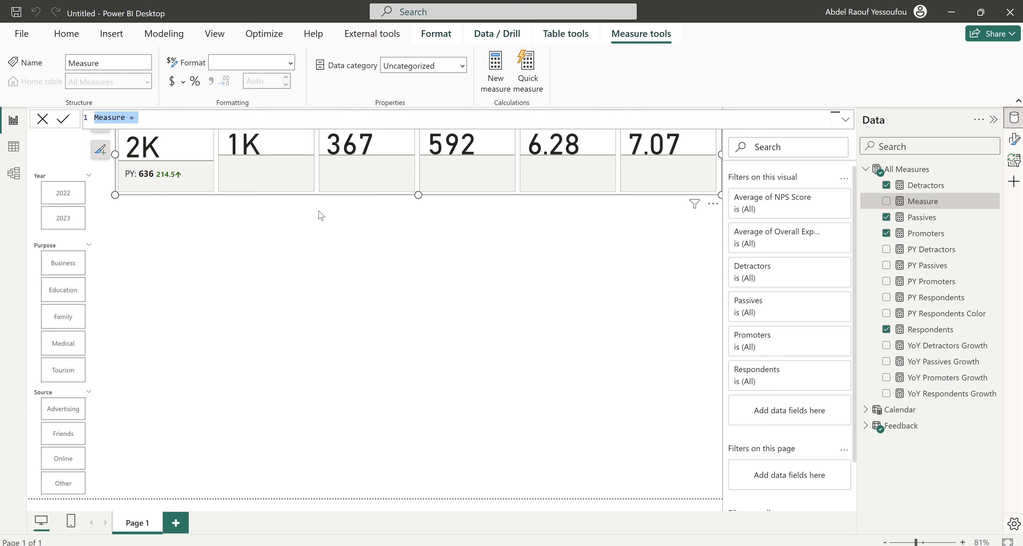
pyautogui.hotkey('ctrl', 'v')
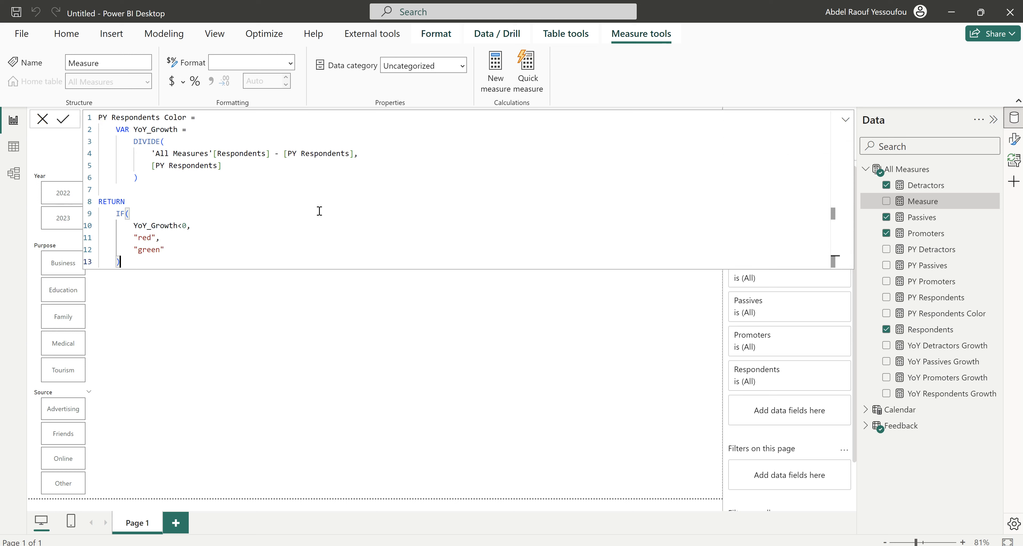
pyautogui.doubleClick(139, 118)
pyautogui.write('Promotoer')
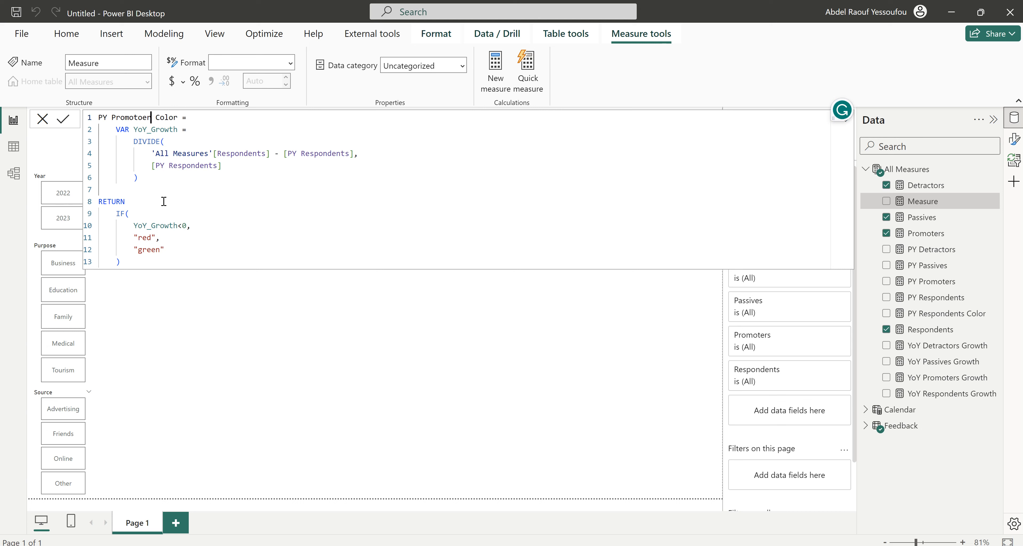
pyautogui.press('BackSpace')
pyautogui.press('BackSpace')
pyautogui.press('BackSpace')
pyautogui.write('ers')
# Change the DIVIDE numerator to 'All Measures'[Promoters] - [PY Promoters].
pyautogui.doubleClick(324, 153)
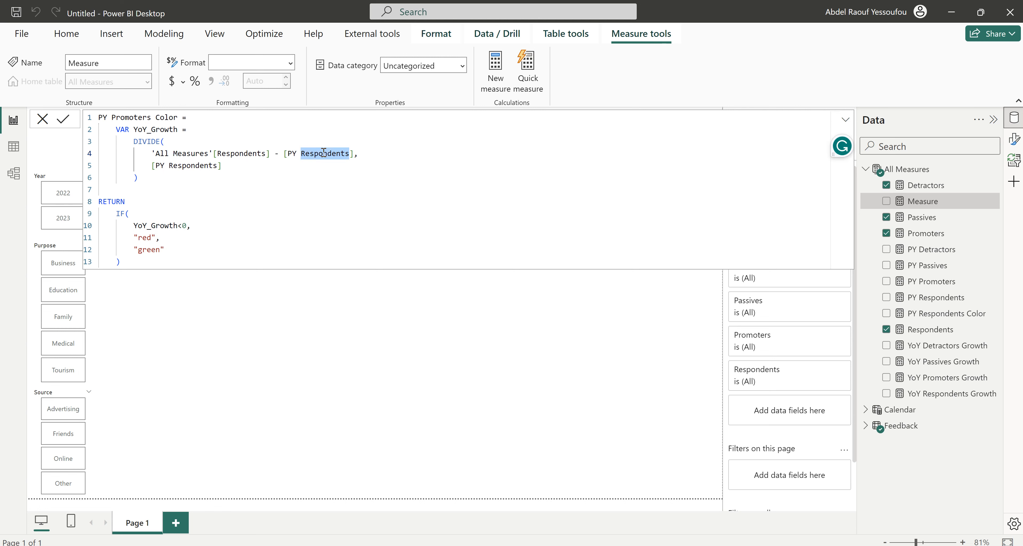
pyautogui.write('pro')
pyautogui.press('Tab')
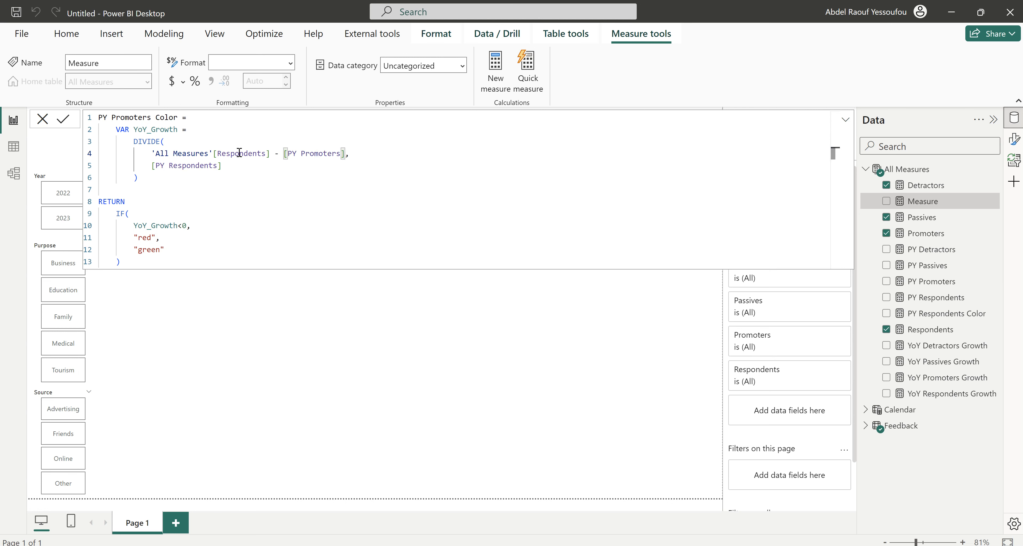
pyautogui.doubleClick(241, 154)
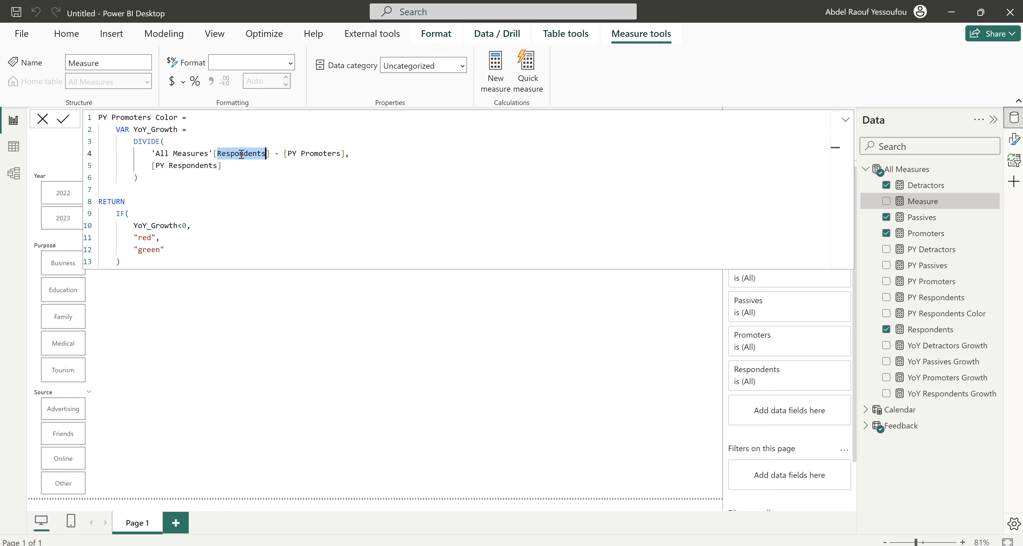
pyautogui.write('pro')
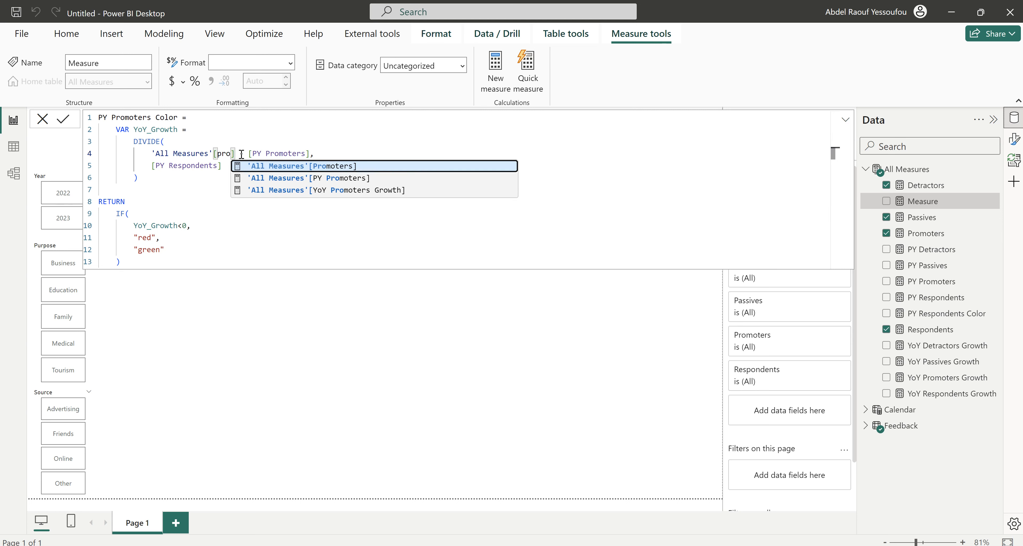
pyautogui.press('Tab')
# Change the DIVIDE denominator to [PY Promoters] and commit the PY Promoters Color measure.
pyautogui.doubleClick(190, 167)
pyautogui.write('pr')
pyautogui.press('Tab')
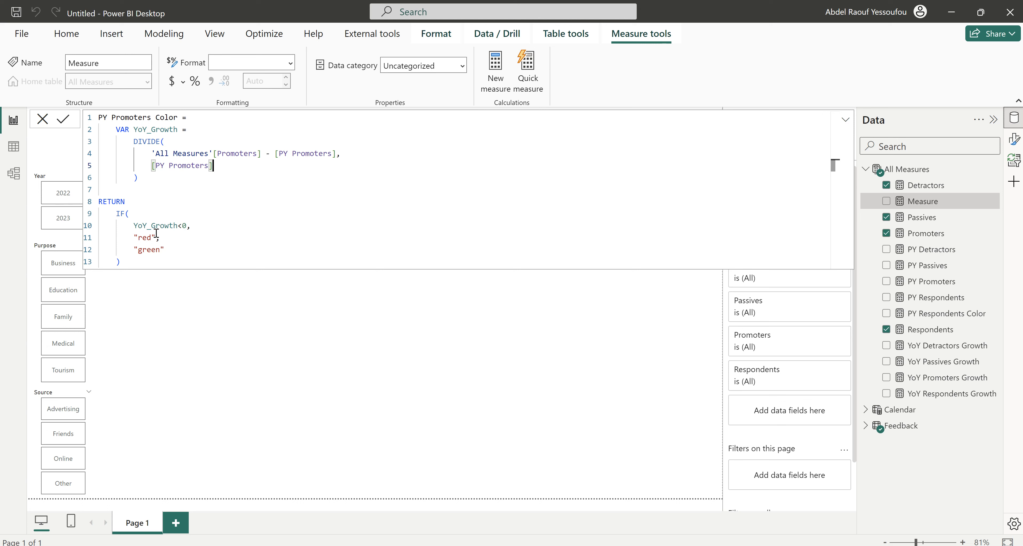
pyautogui.click(141, 258)
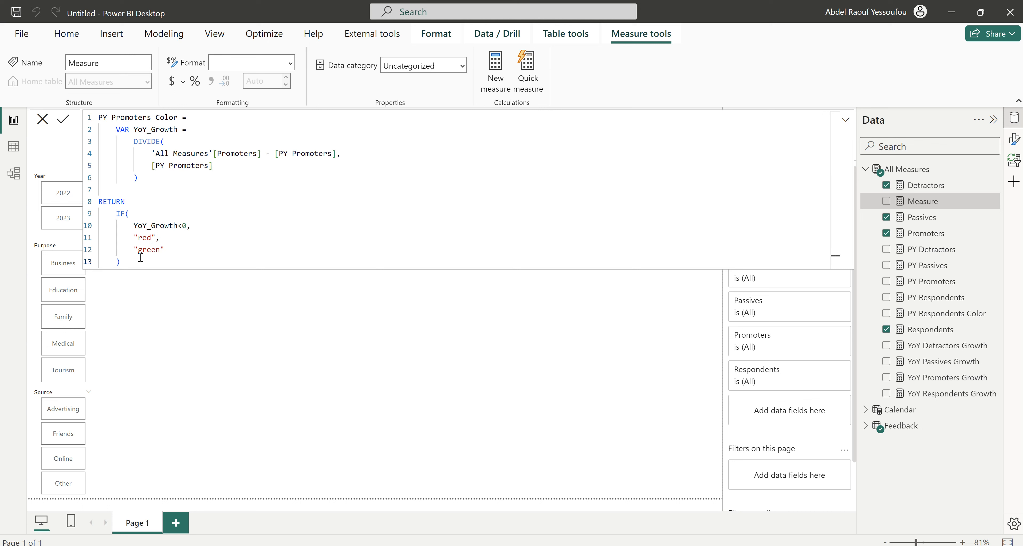
pyautogui.press('Return')
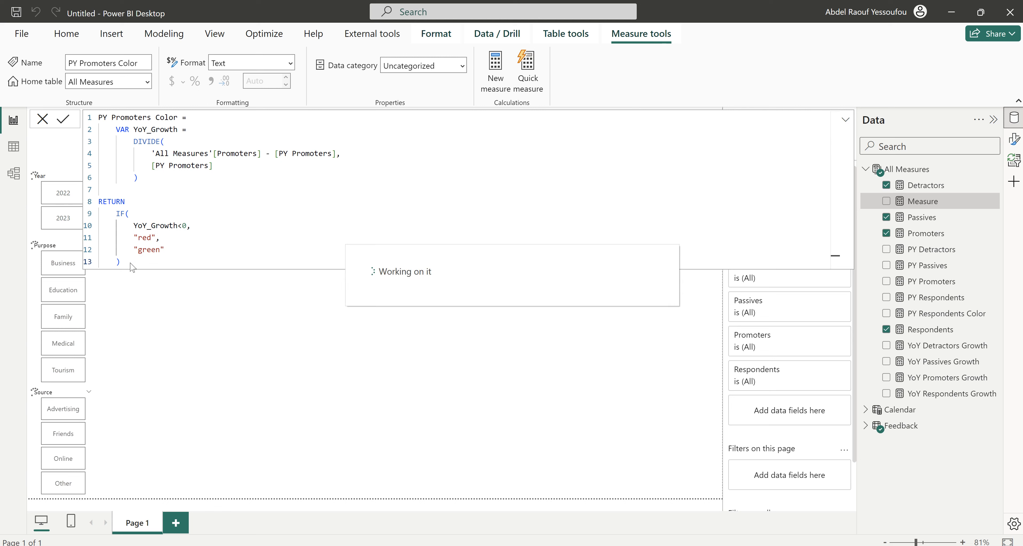
# Copy the PY Promoters Color formula into another new measure and name it PY Passives Color.
pyautogui.moveTo(126, 262); pyautogui.dragTo(99, 124)
pyautogui.hotkey('ctrl', 'c')
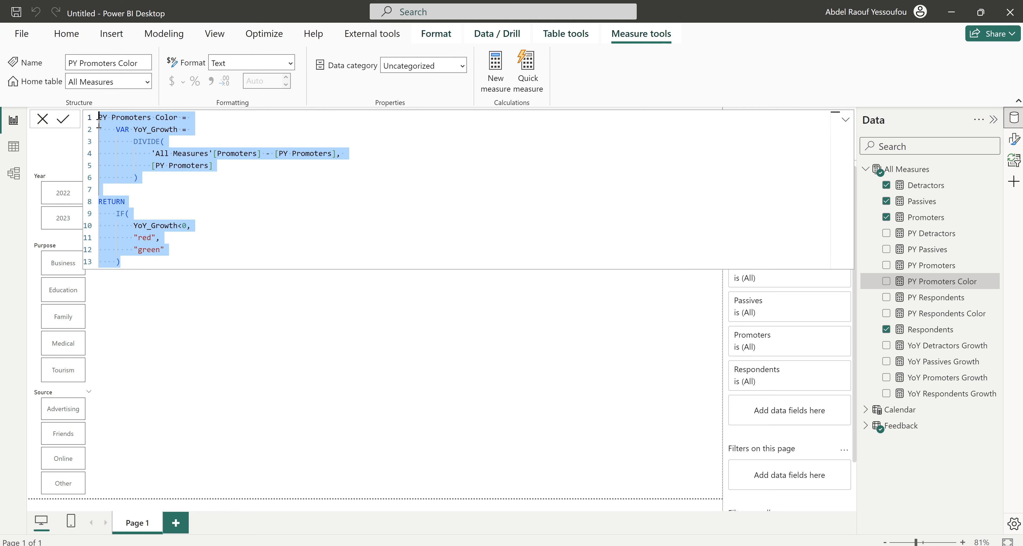
pyautogui.click(497, 74)
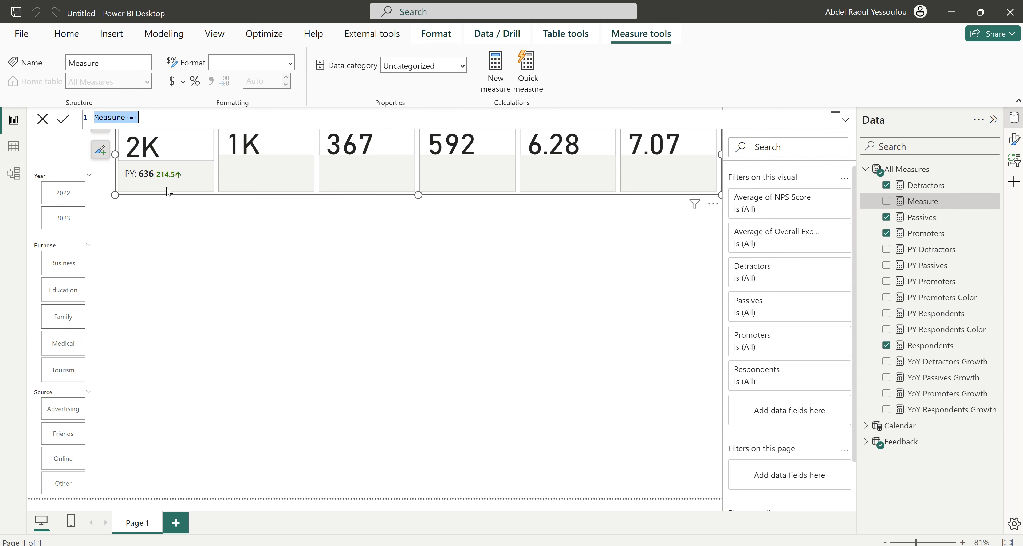
pyautogui.hotkey('ctrl', 'v')
pyautogui.doubleClick(128, 118)
pyautogui.write('Passives')
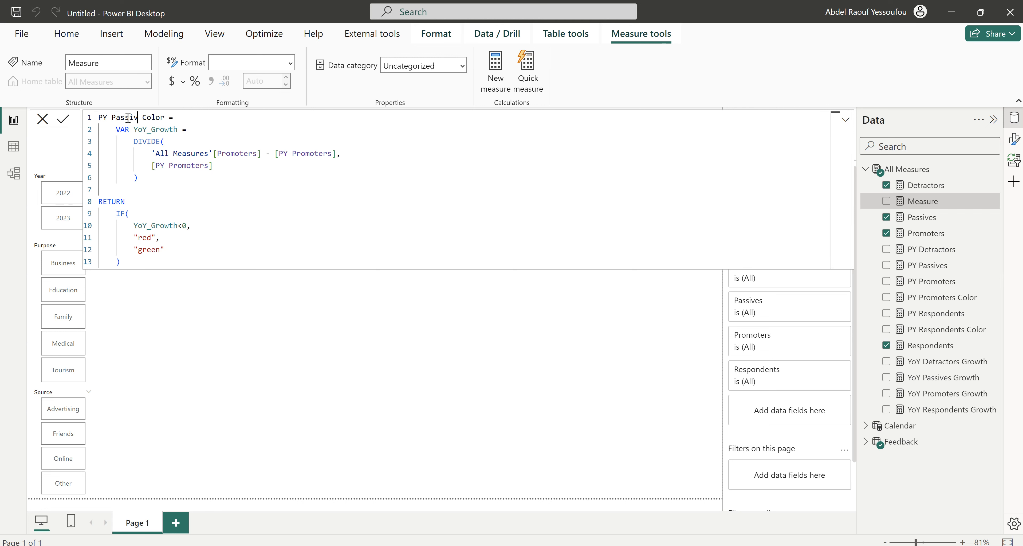
# Change the DIVIDE numerator to 'All Measures'[Passives] - [PY Passives] and its denominator to [PY Passives].
pyautogui.doubleClick(239, 154)
pyautogui.write('Pas')
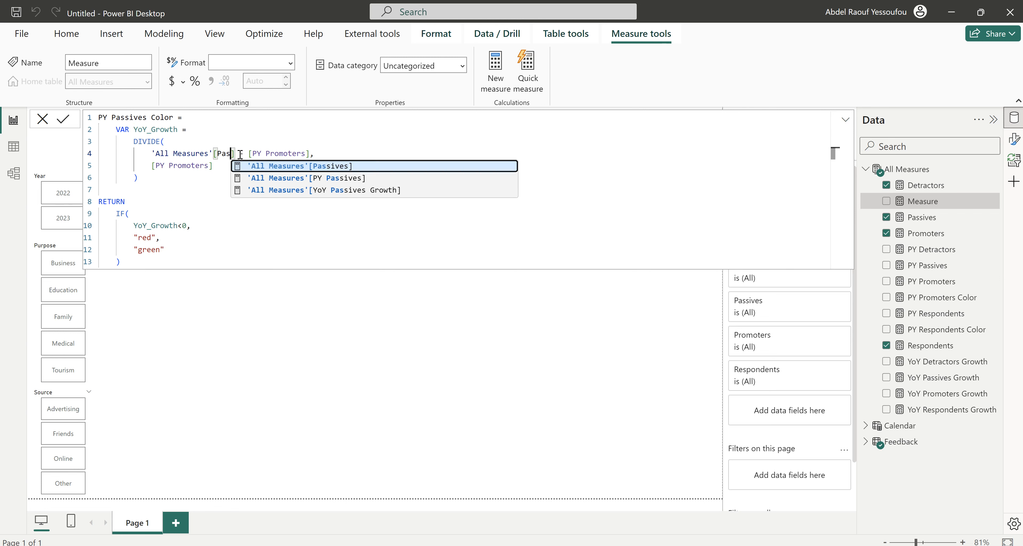
pyautogui.press('Tab')
pyautogui.doubleClick(315, 153)
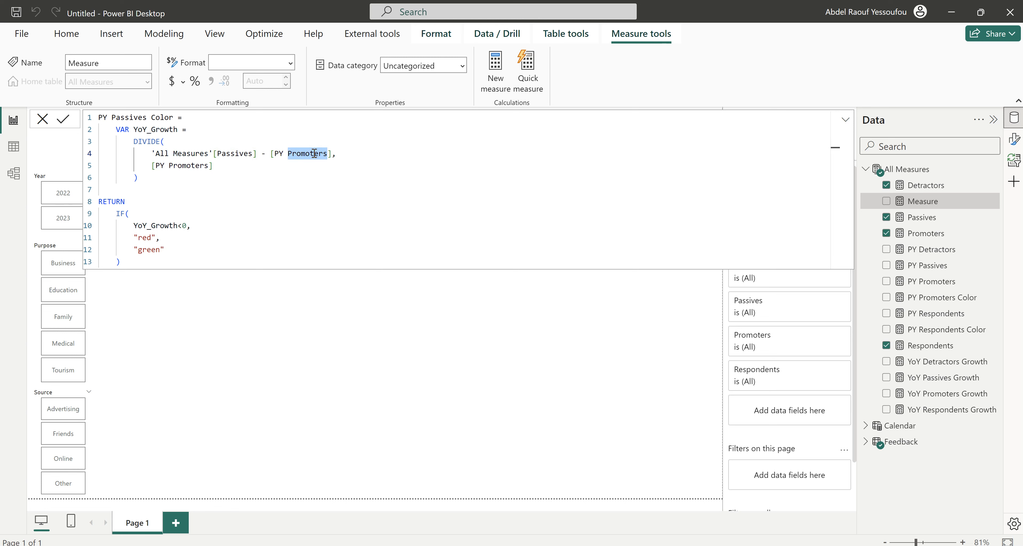
pyautogui.write('Pas')
pyautogui.press('Tab')
pyautogui.doubleClick(175, 165)
pyautogui.write('Pas')
pyautogui.press('Tab')
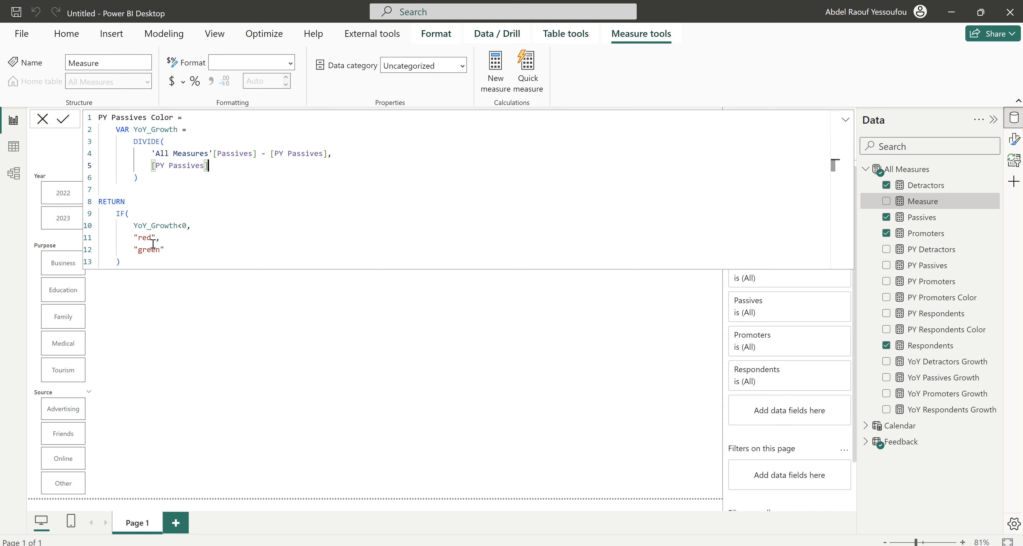
# Copy the PY Passives Color formula, commit it, and paste it into another new measure named PY Detractors Color.
pyautogui.moveTo(121, 262); pyautogui.dragTo(91, 119)
pyautogui.hotkey('ctrl', 'c')
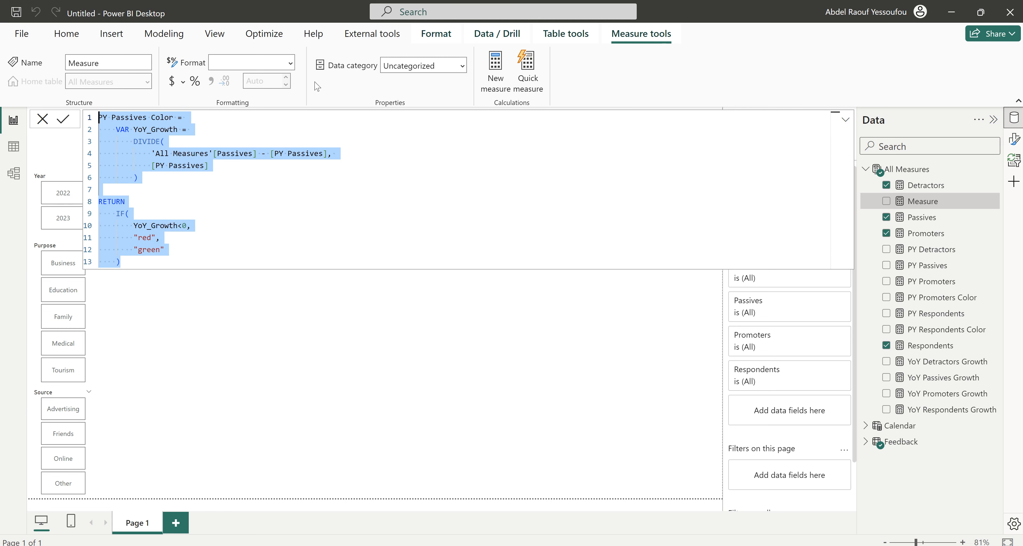
pyautogui.click(497, 77)
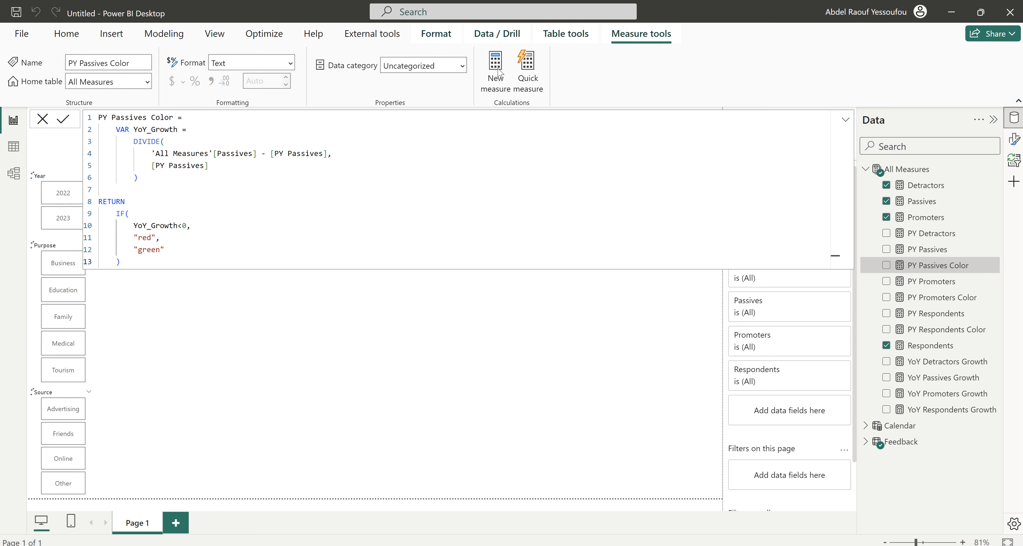
pyautogui.click(497, 69)
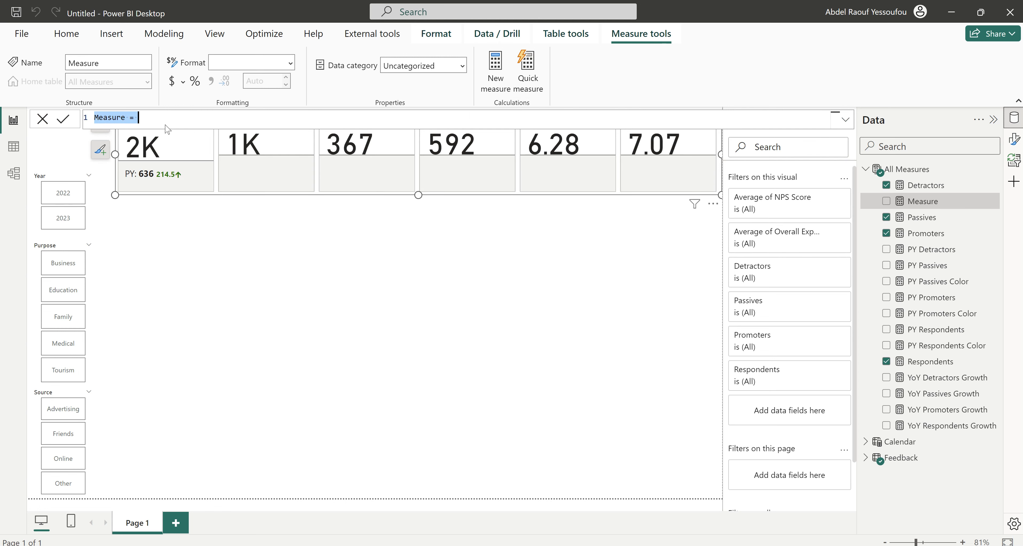
pyautogui.hotkey('ctrl', 'v')
pyautogui.doubleClick(137, 117)
pyautogui.write('Detractors')
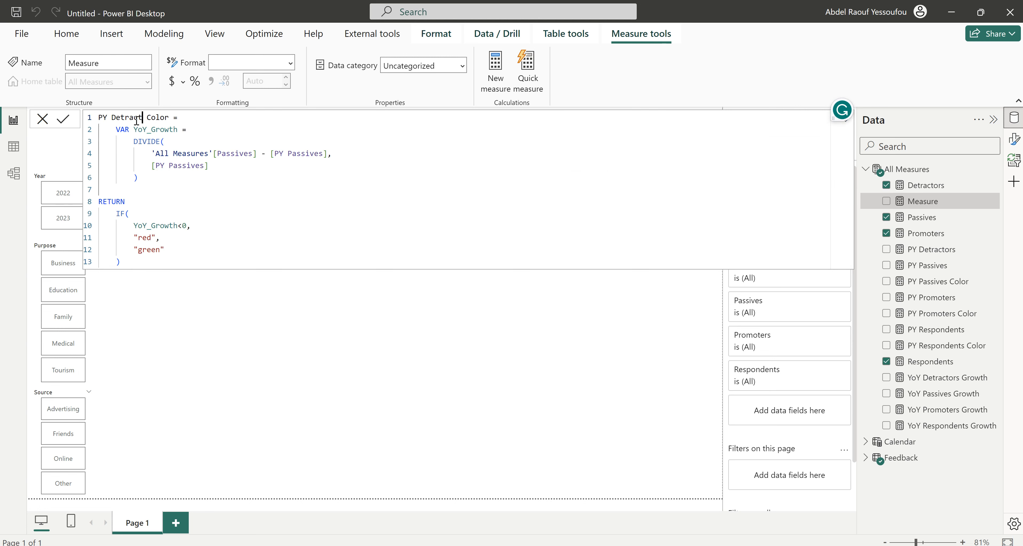
# Change the DIVIDE numerator to 'All Measures'[Detractors] - [PY Detractors] and its denominator to [PY Detractors].
pyautogui.doubleClick(135, 117)
pyautogui.hotkey('ctrl', 'c')
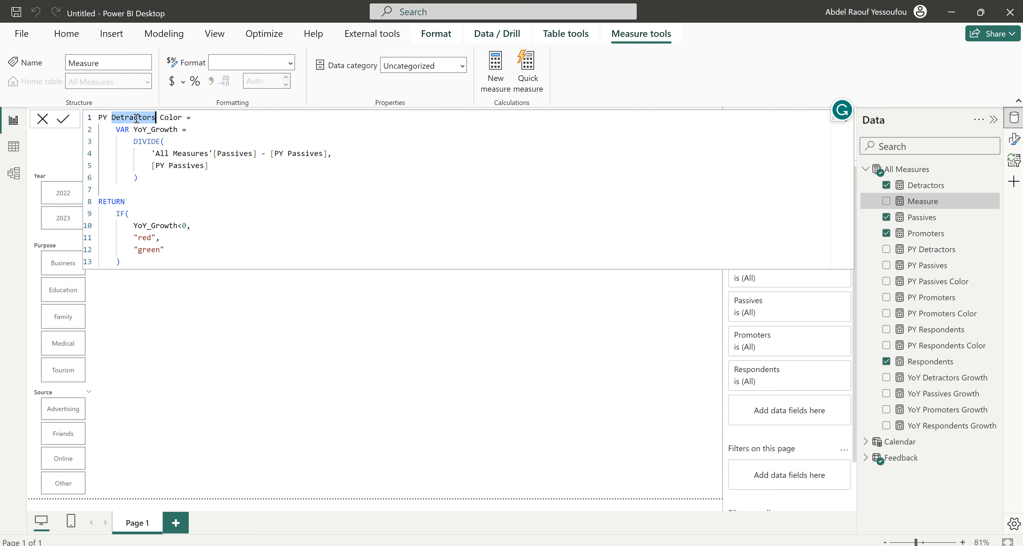
pyautogui.doubleClick(310, 155)
pyautogui.hotkey('ctrl', 'v')
pyautogui.doubleClick(234, 153)
pyautogui.hotkey('ctrl', 'v')
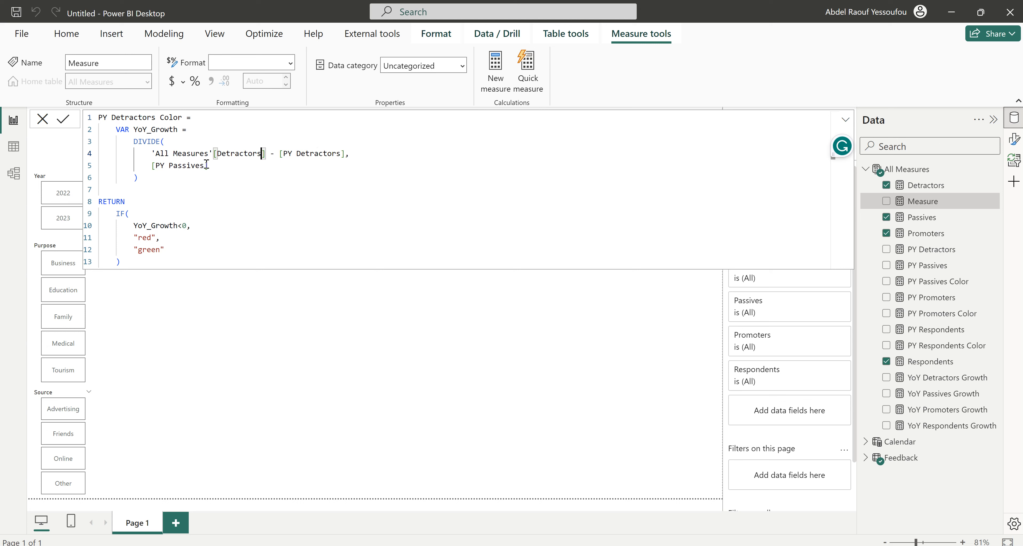
pyautogui.doubleClick(186, 166)
pyautogui.hotkey('ctrl', 'v')
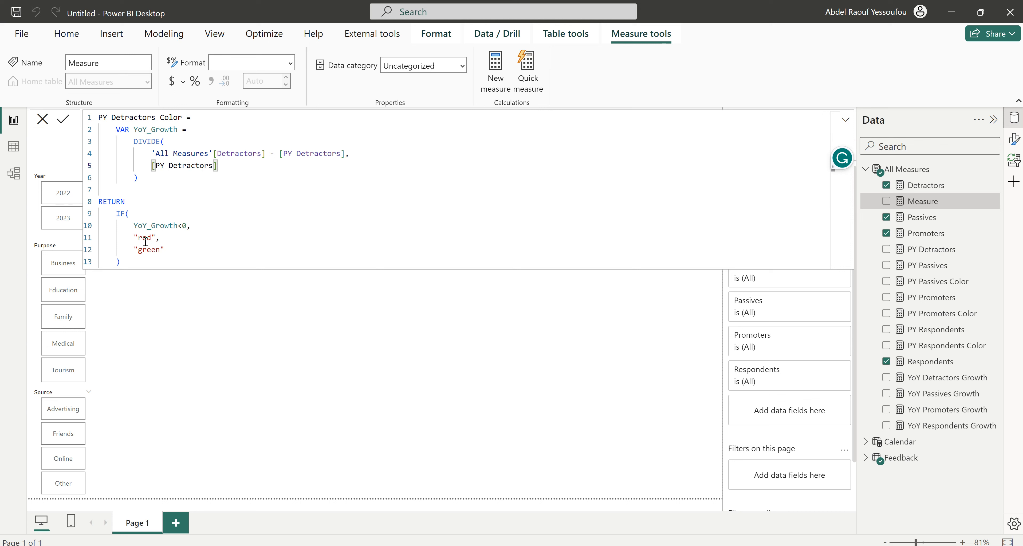
# Make the IF return "green" when YoY_Growth is below 0 and "red" otherwise, and commit the PY Detractors Color measure.
pyautogui.doubleClick(145, 238)
pyautogui.write('green')
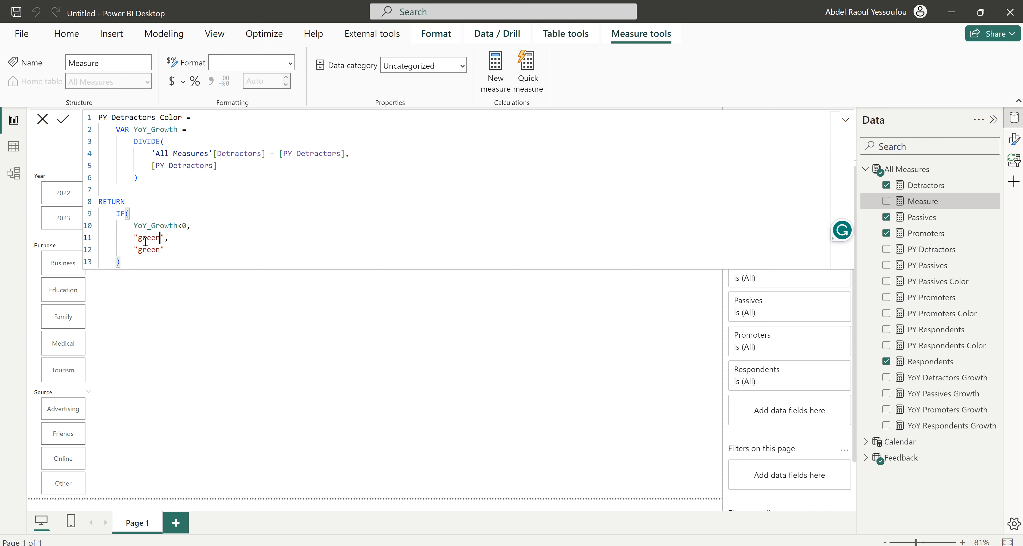
pyautogui.doubleClick(147, 250)
pyautogui.write('red')
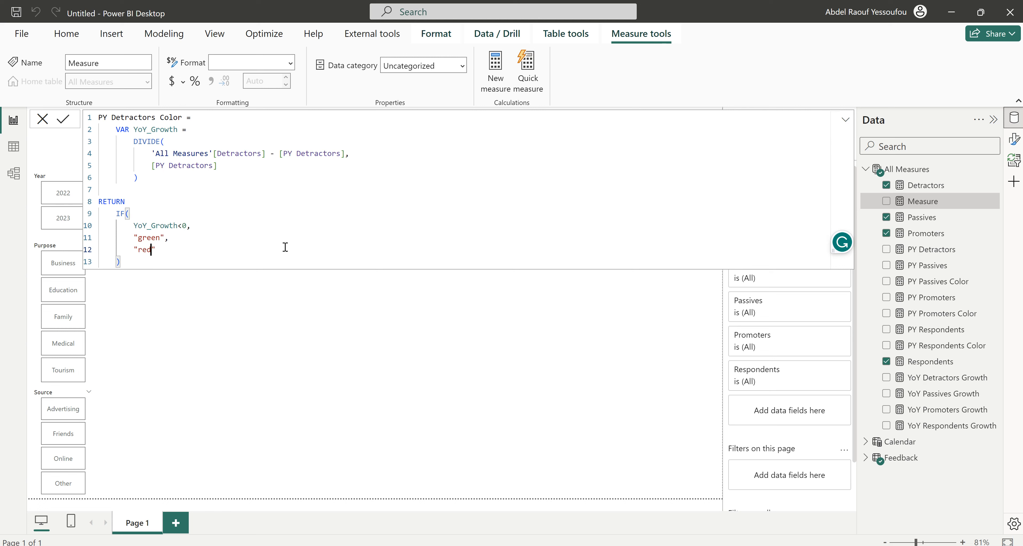
pyautogui.press('Return')
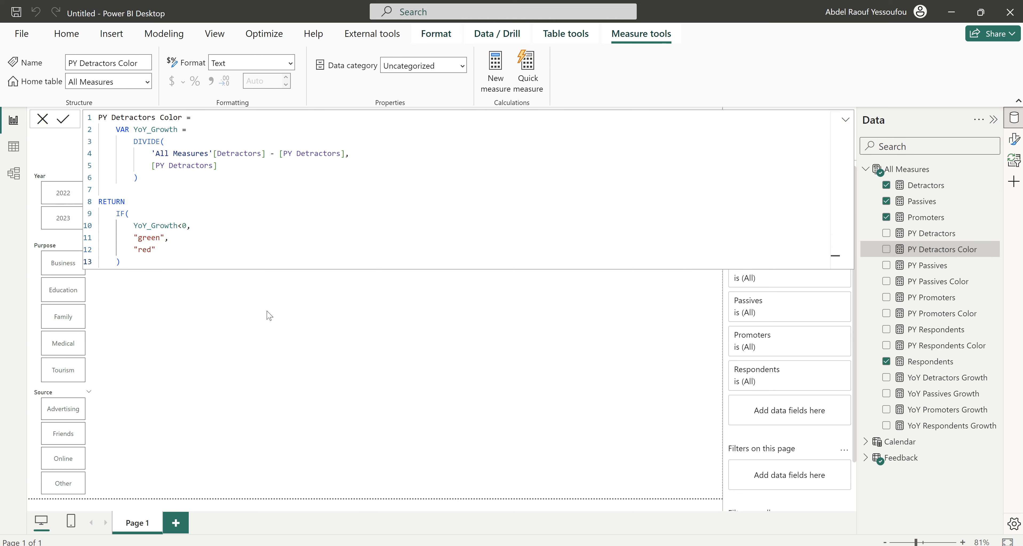
pyautogui.click(270, 315)
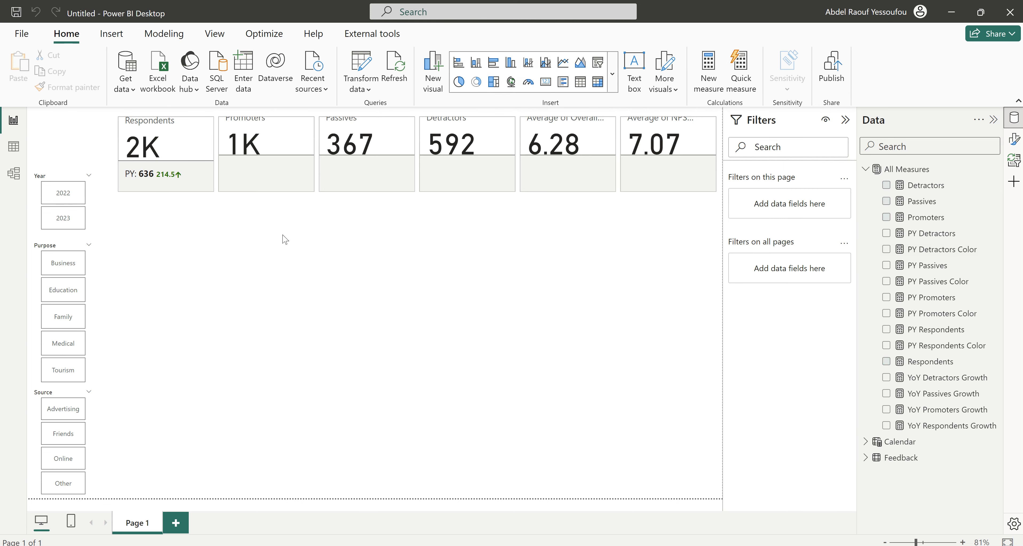
# Add the PY Promoters measure as a reference label for the Promoters series of the KPI card visual.
pyautogui.click(253, 194)
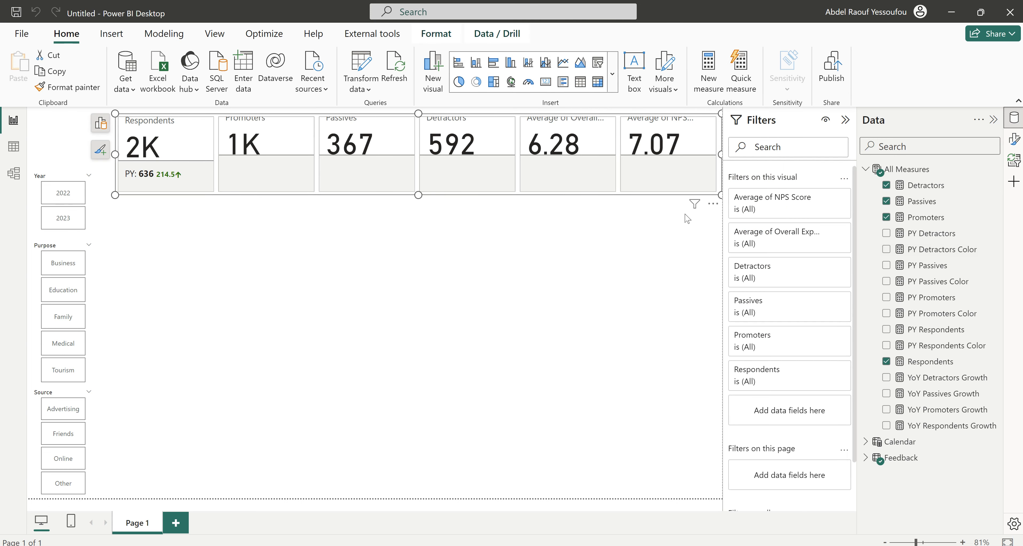
pyautogui.click(1014, 139)
pyautogui.click(921, 342)
pyautogui.scroll(-3, 920, 344)
pyautogui.click(938, 304)
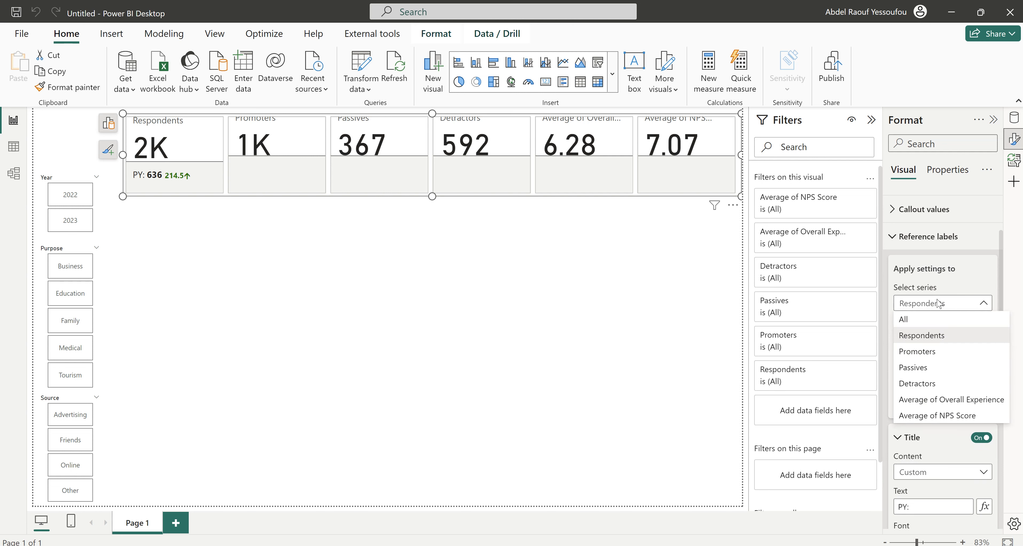
pyautogui.click(927, 353)
pyautogui.scroll(-2, 937, 309)
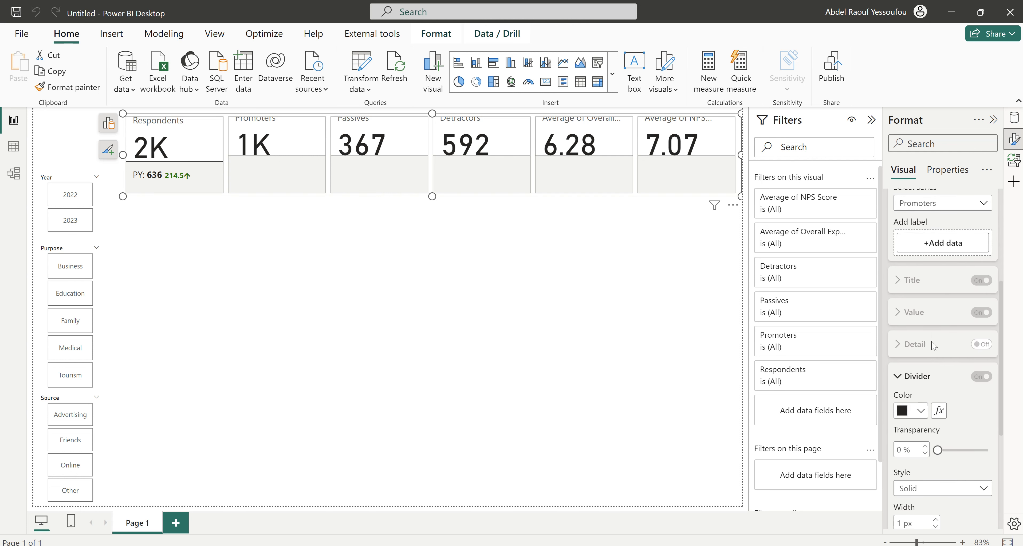
pyautogui.click(948, 246)
pyautogui.click(793, 133)
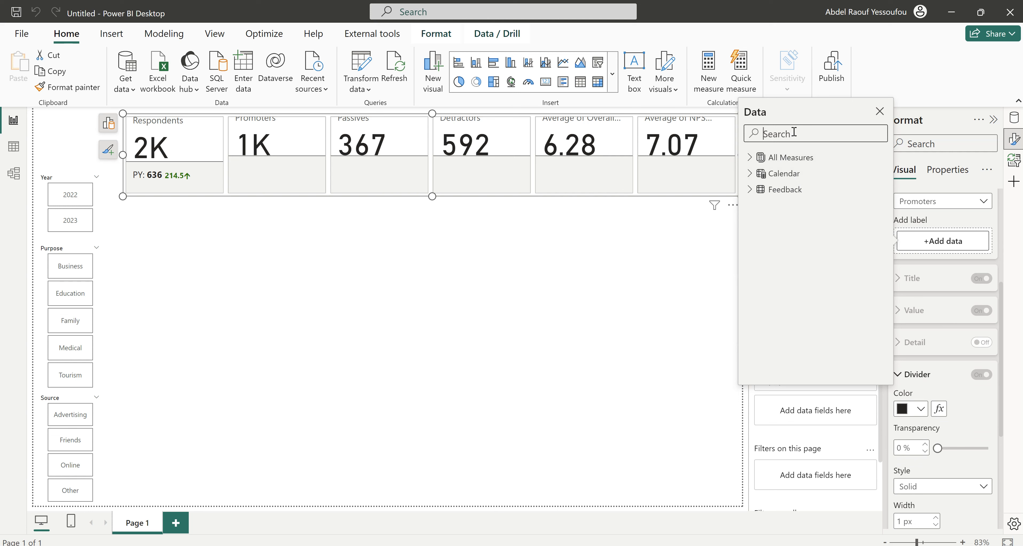
pyautogui.write('py')
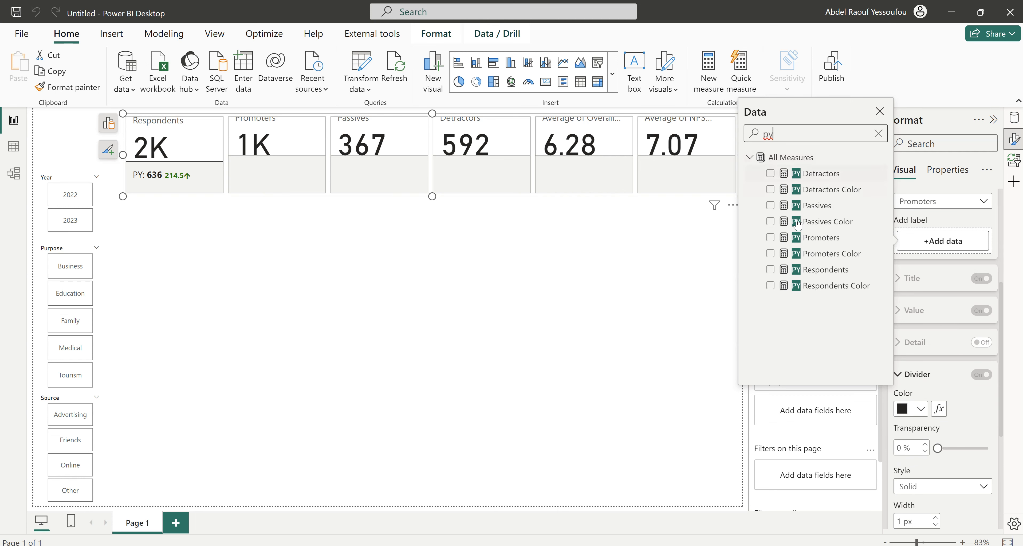
pyautogui.click(771, 238)
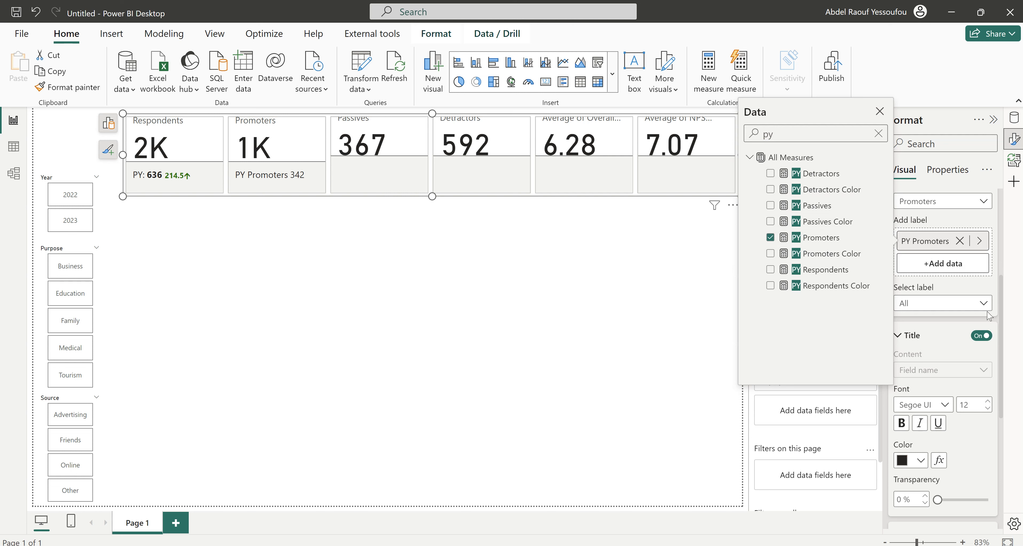
# Give the PY Promoters reference label a custom title reading "PY:".
pyautogui.click(927, 312)
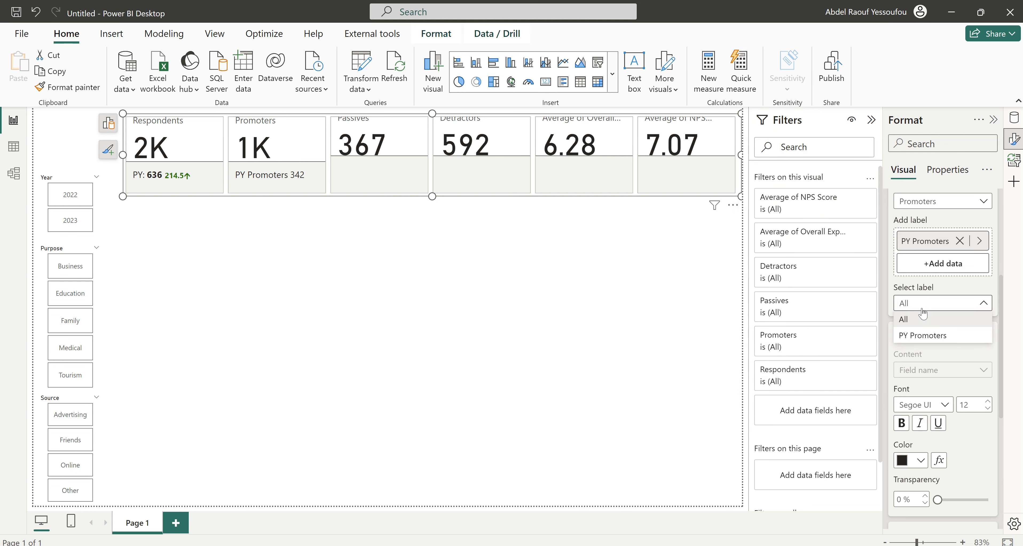
pyautogui.click(924, 308)
pyautogui.click(922, 334)
pyautogui.click(922, 373)
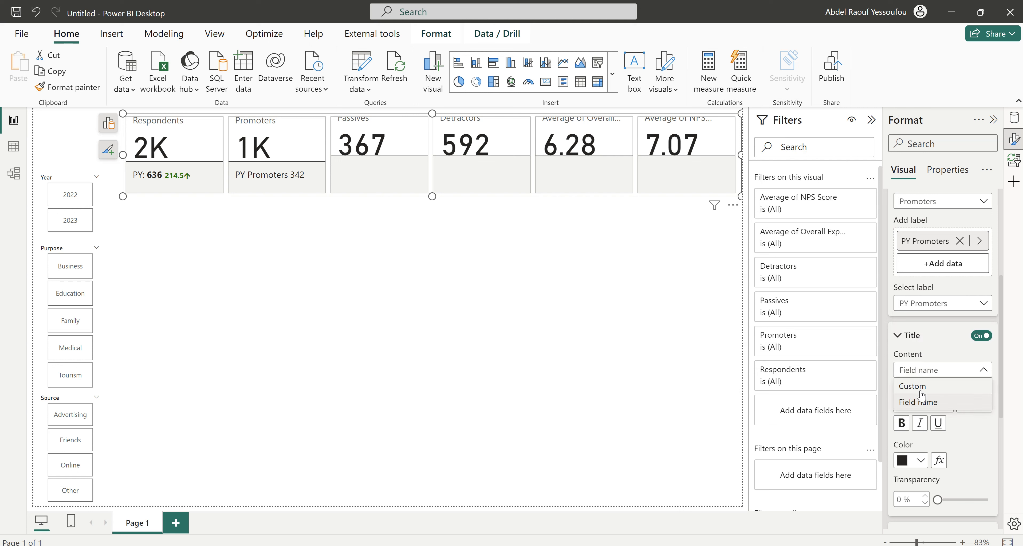
pyautogui.click(924, 401)
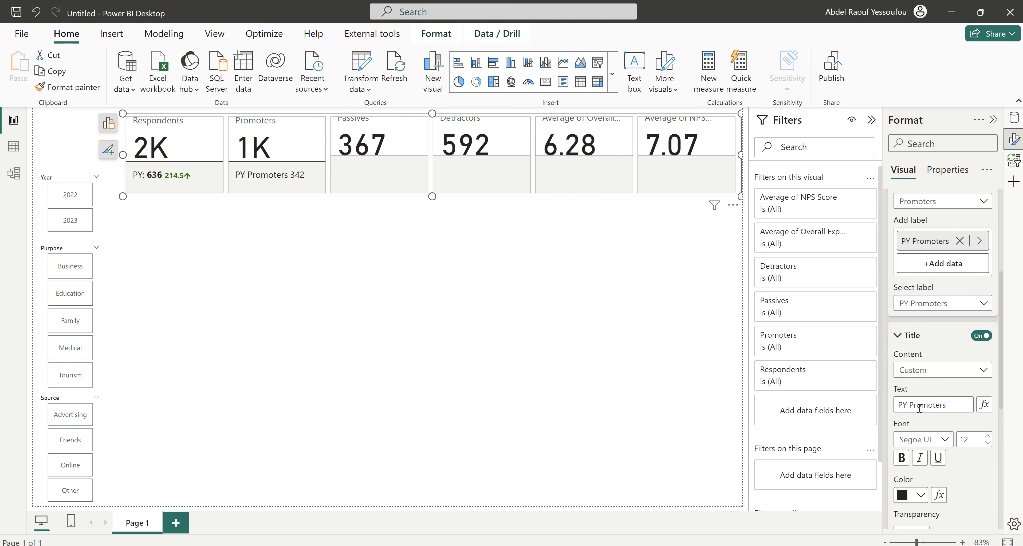
pyautogui.moveTo(946, 405); pyautogui.dragTo(909, 404)
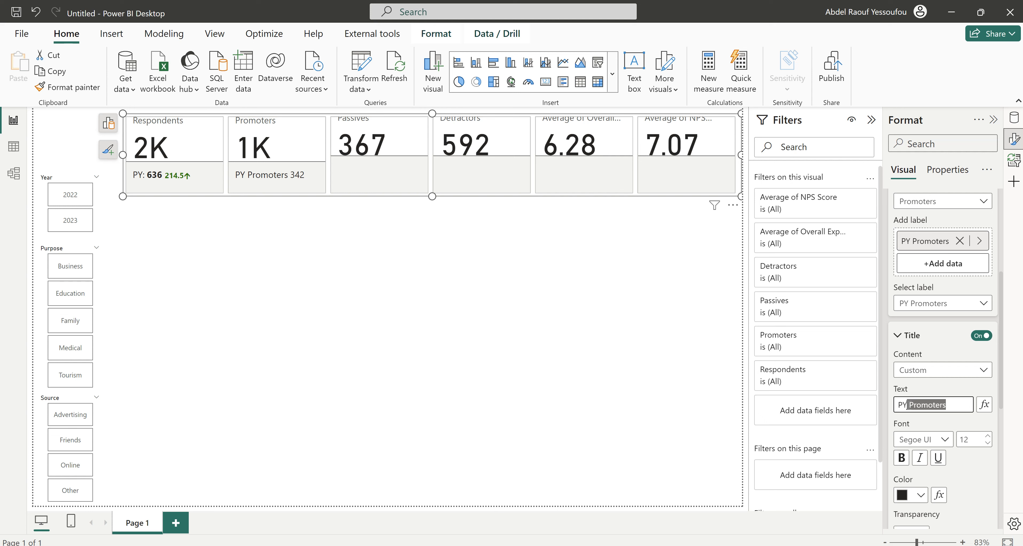
pyautogui.write(':')
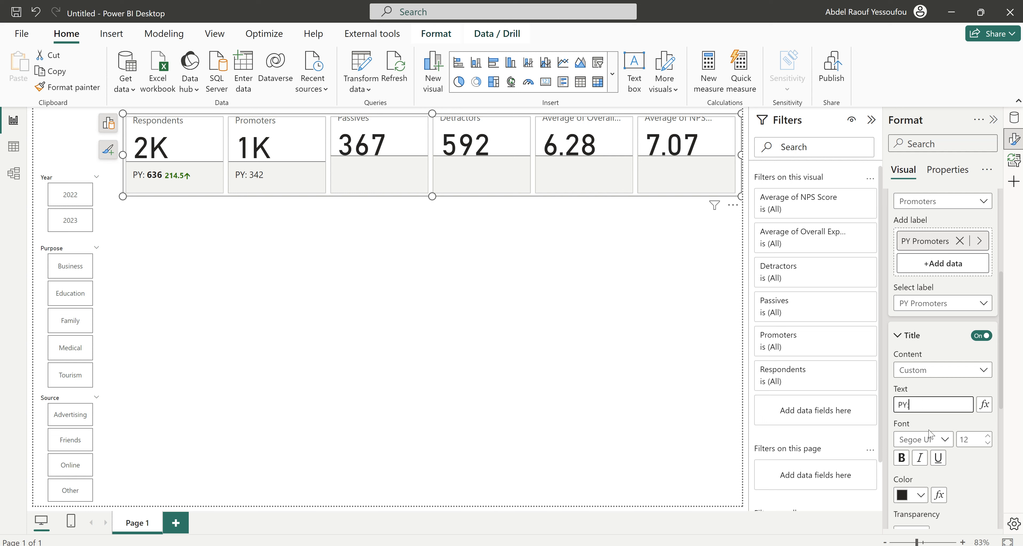
# Make the PY Promoters reference label's value bold.
pyautogui.scroll(-4, 927, 424)
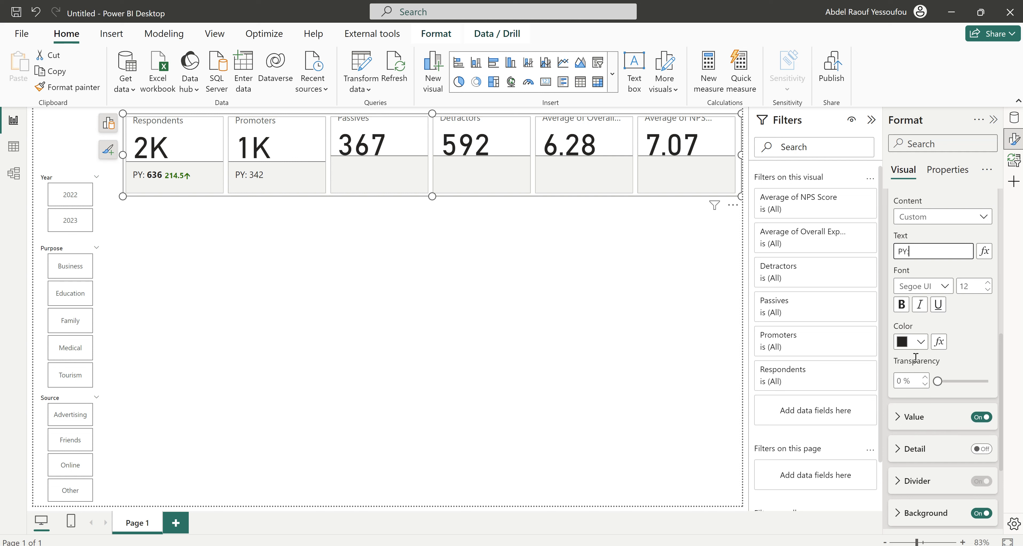
pyautogui.scroll(-4, 938, 345)
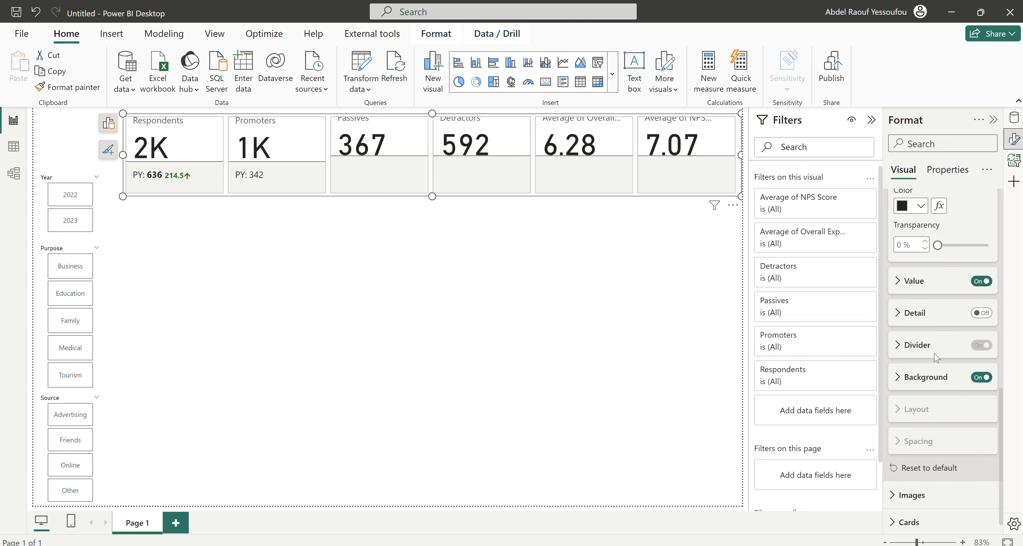
pyautogui.click(931, 281)
pyautogui.click(900, 329)
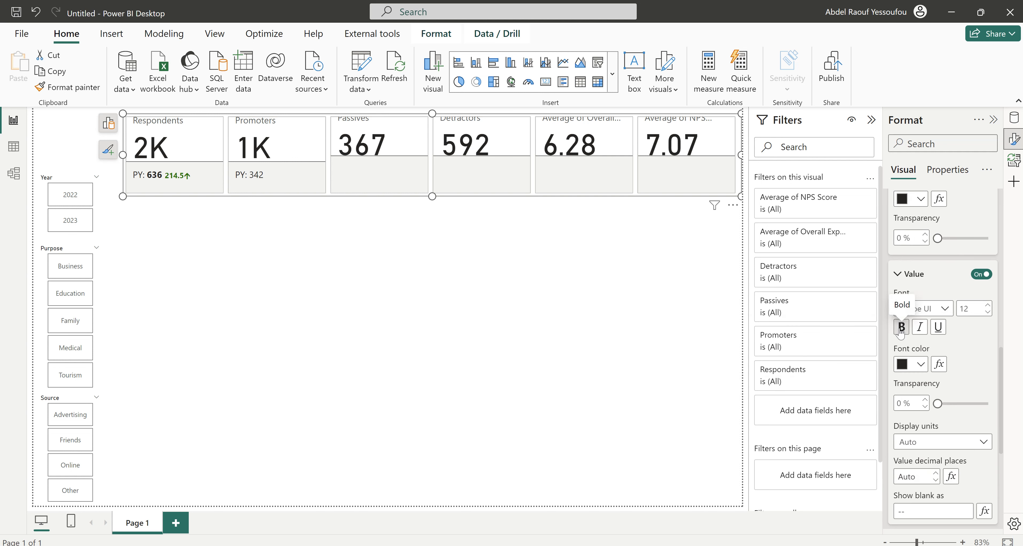
pyautogui.click(909, 278)
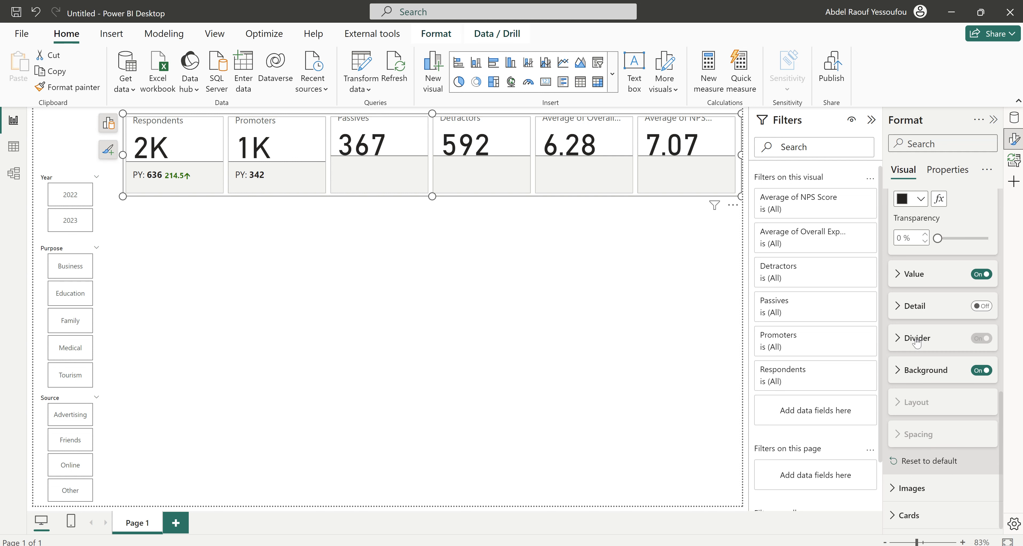
# Enable the detail of the PY Promoters reference label and use YoY Promoters Growth as its data.
pyautogui.click(925, 312)
pyautogui.click(981, 305)
pyautogui.click(947, 351)
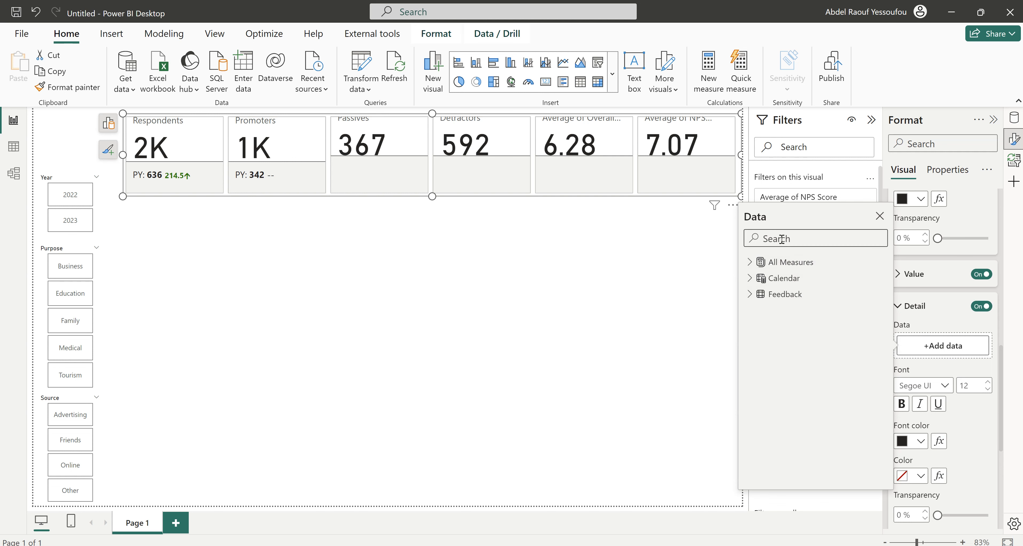
pyautogui.write('yoy')
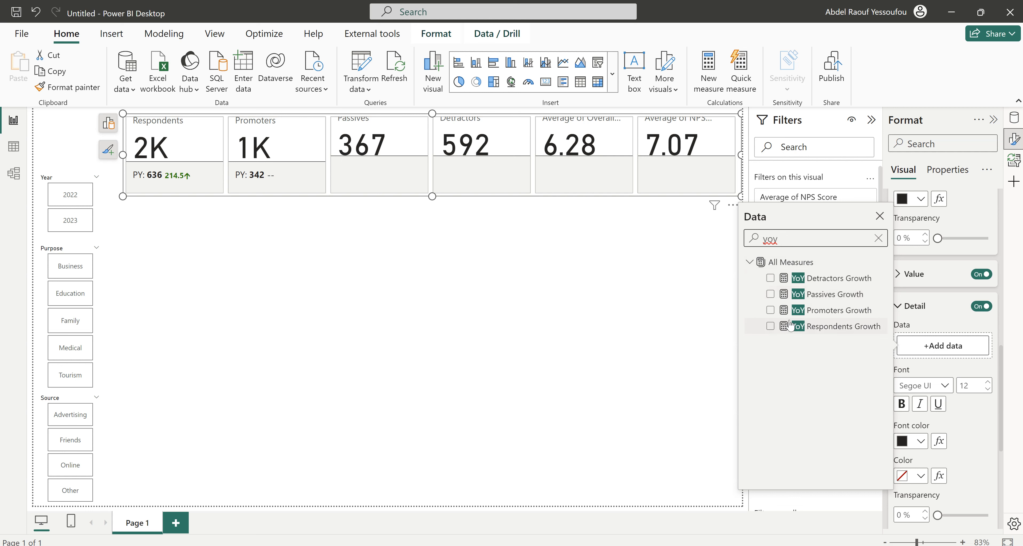
pyautogui.click(770, 311)
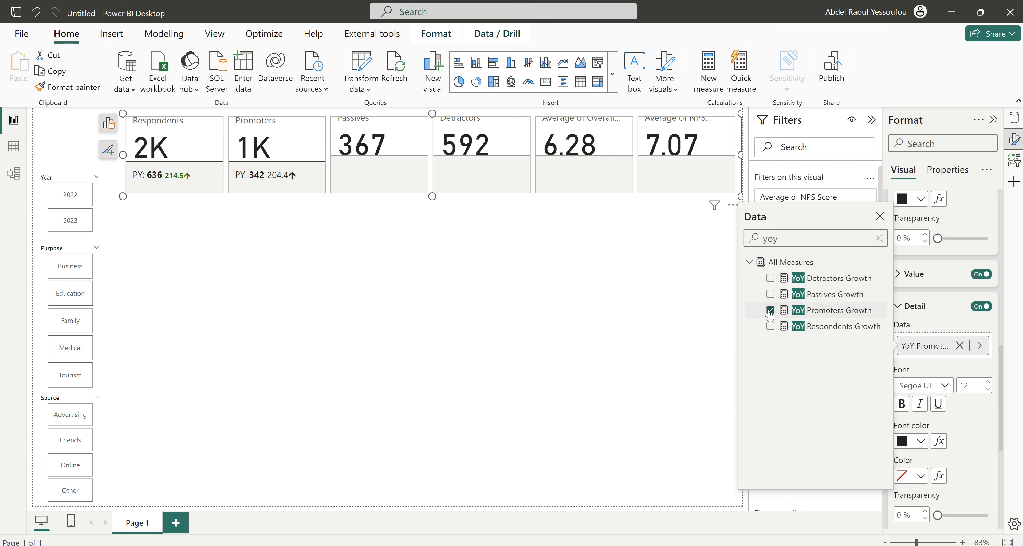
# Set the Promoters label detail's font size to 10 and make it bold.
pyautogui.click(973, 415)
pyautogui.click(988, 390)
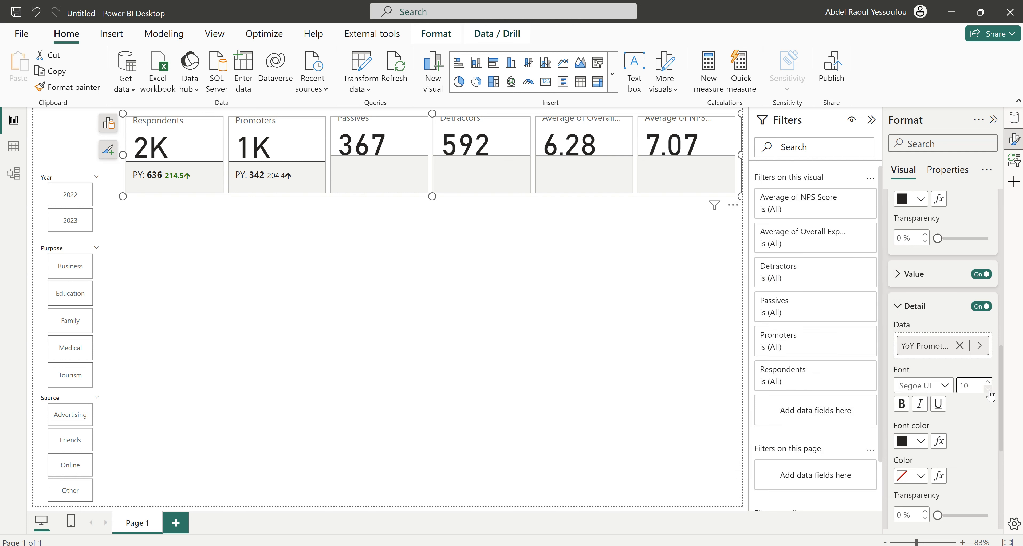
pyautogui.click(901, 404)
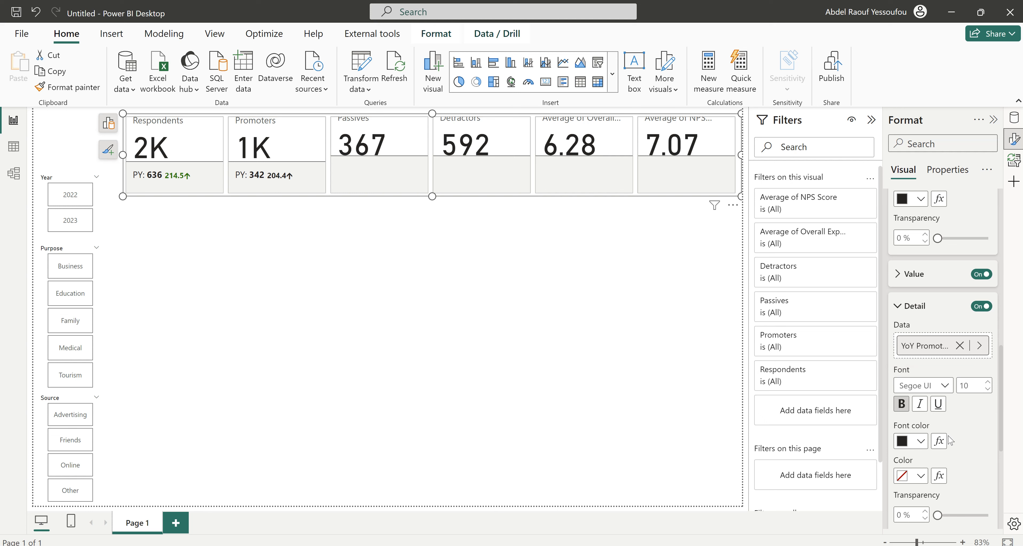
# Set the Promoters label detail's font color conditionally by field value, based on the PY Promoters Color measure.
pyautogui.click(940, 441)
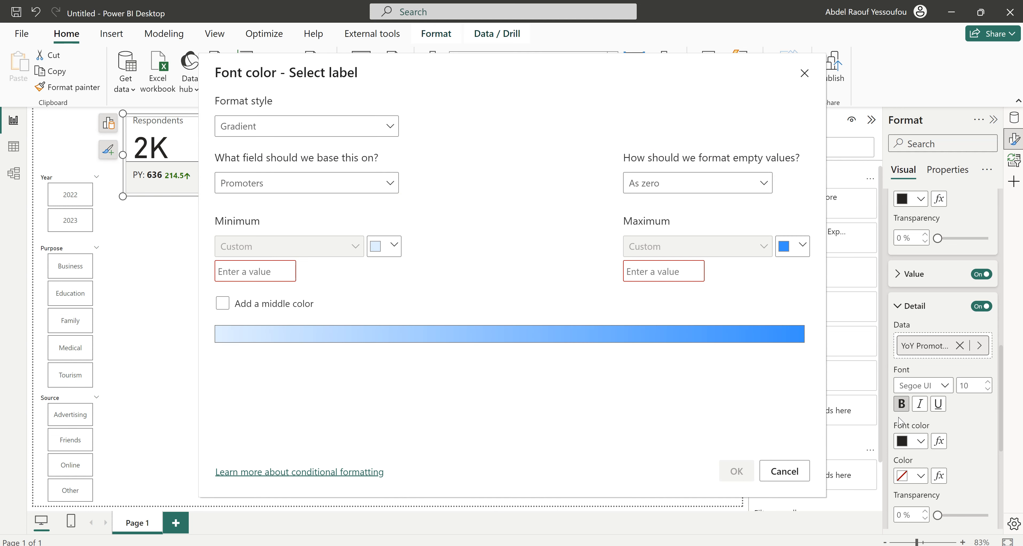
pyautogui.click(322, 132)
pyautogui.click(266, 195)
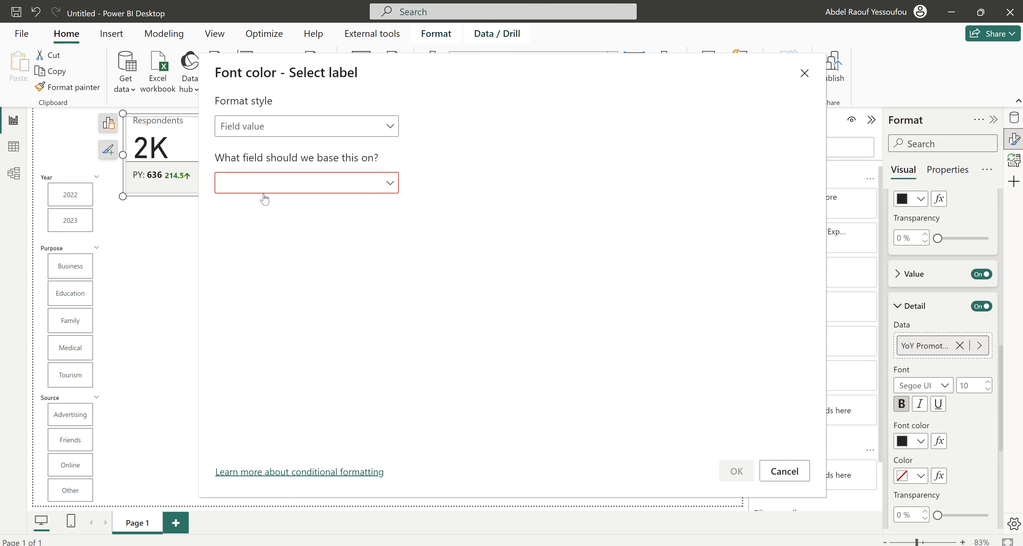
pyautogui.click(290, 190)
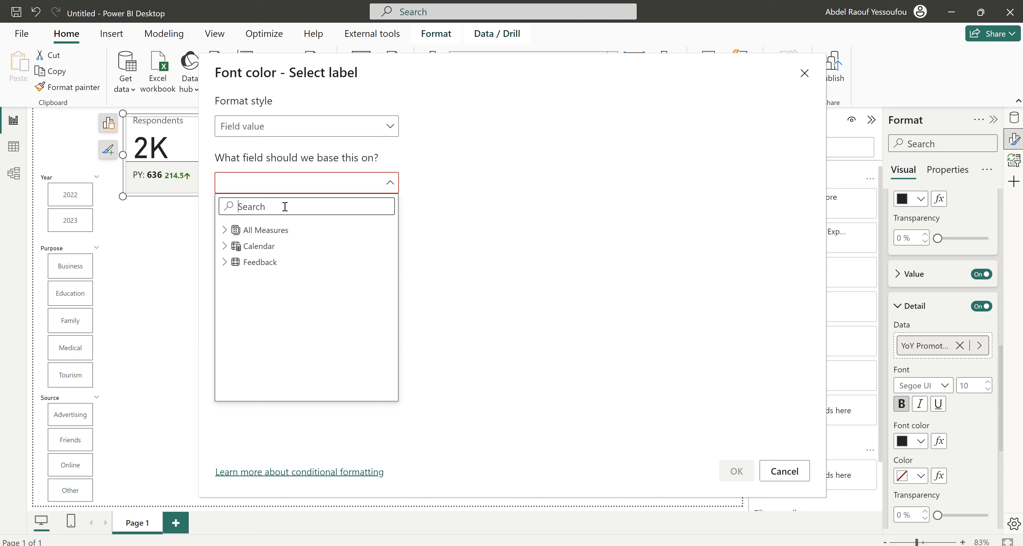
pyautogui.click(259, 206)
pyautogui.write('pro')
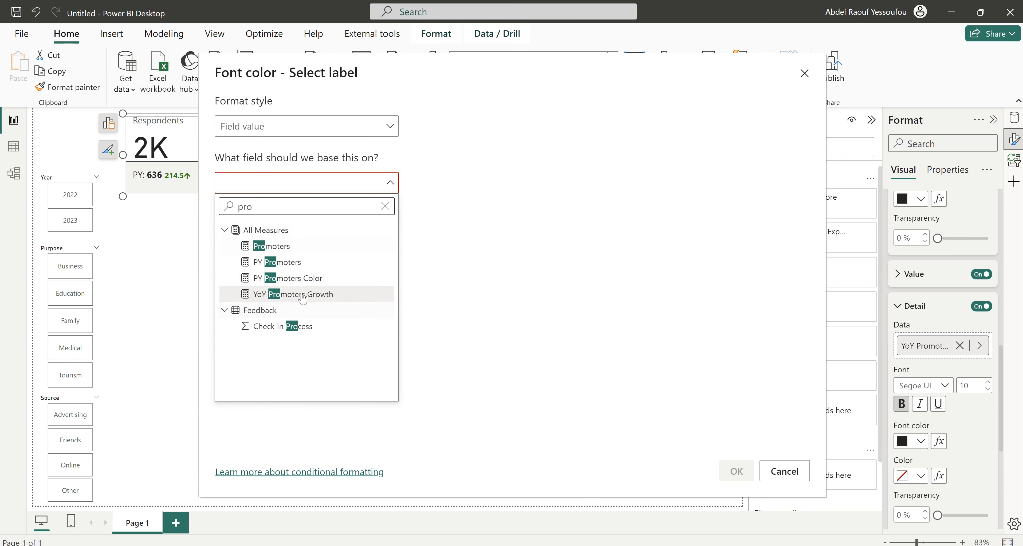
pyautogui.click(304, 278)
pyautogui.click(737, 471)
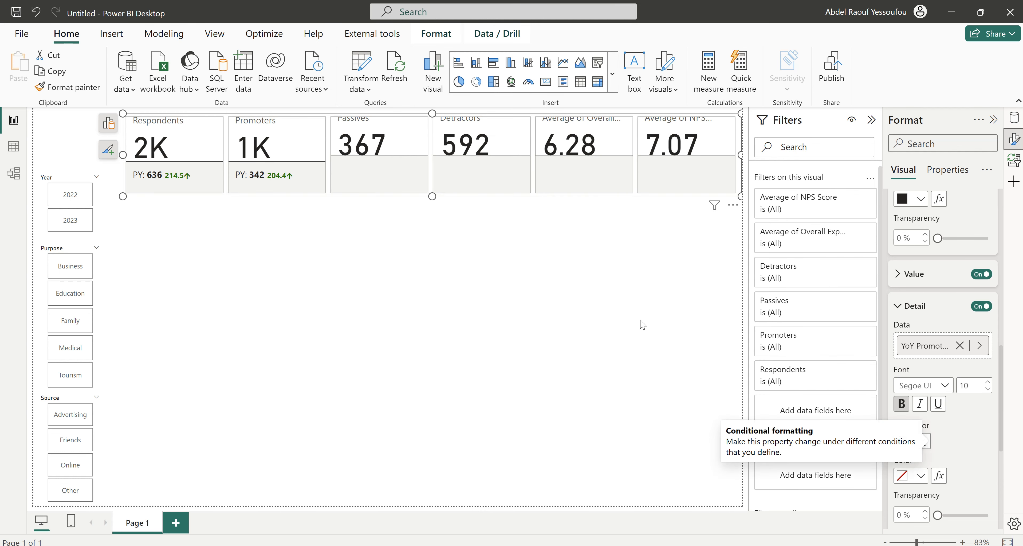
# Add PY Passives as the reference label for the Passives series.
pyautogui.scroll(5, 918, 302)
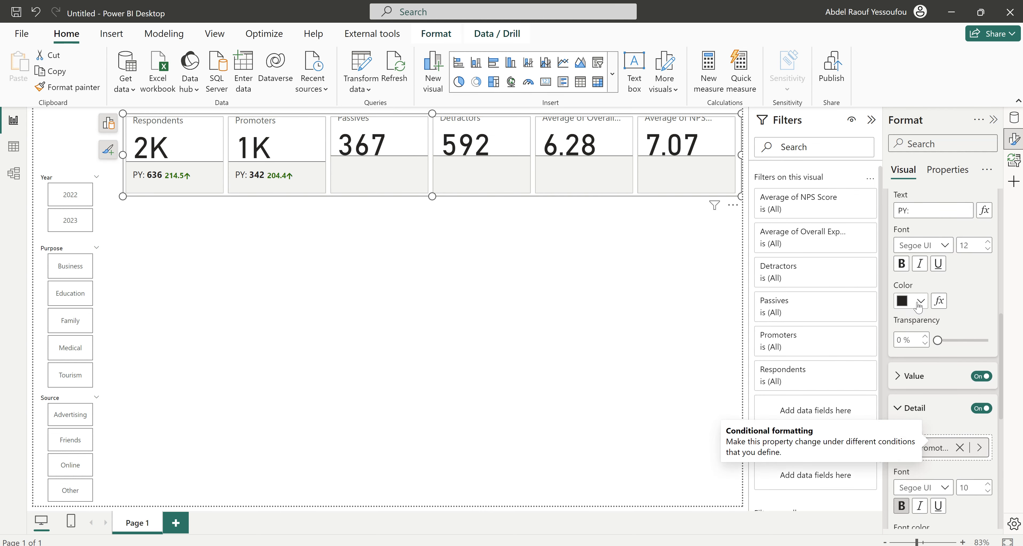
pyautogui.scroll(3, 918, 302)
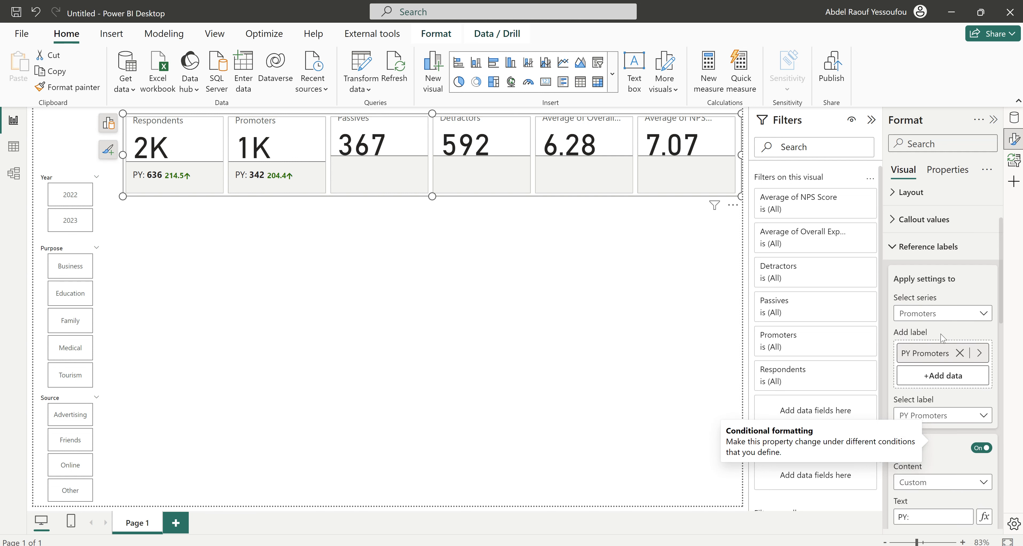
pyautogui.click(934, 313)
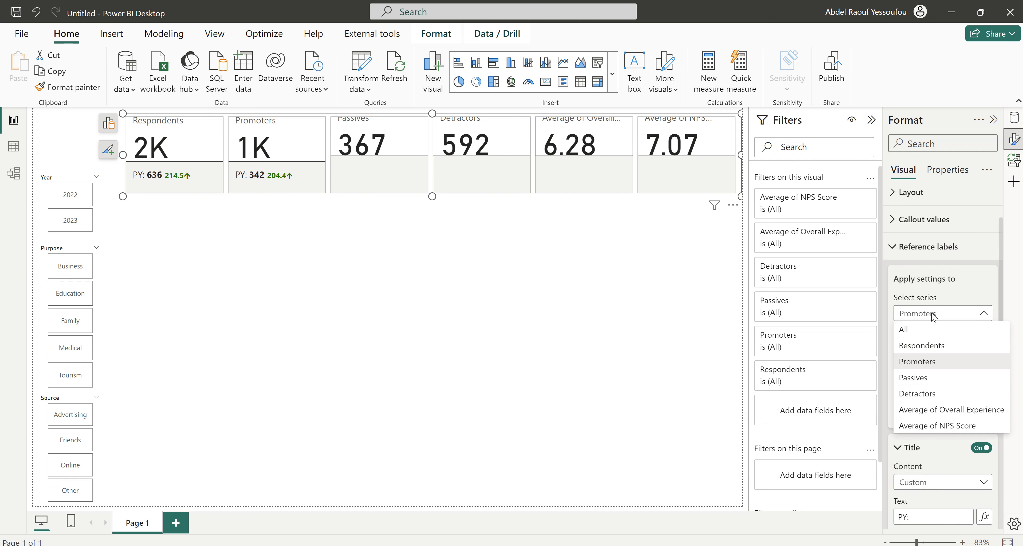
pyautogui.click(929, 384)
pyautogui.scroll(-3, 938, 261)
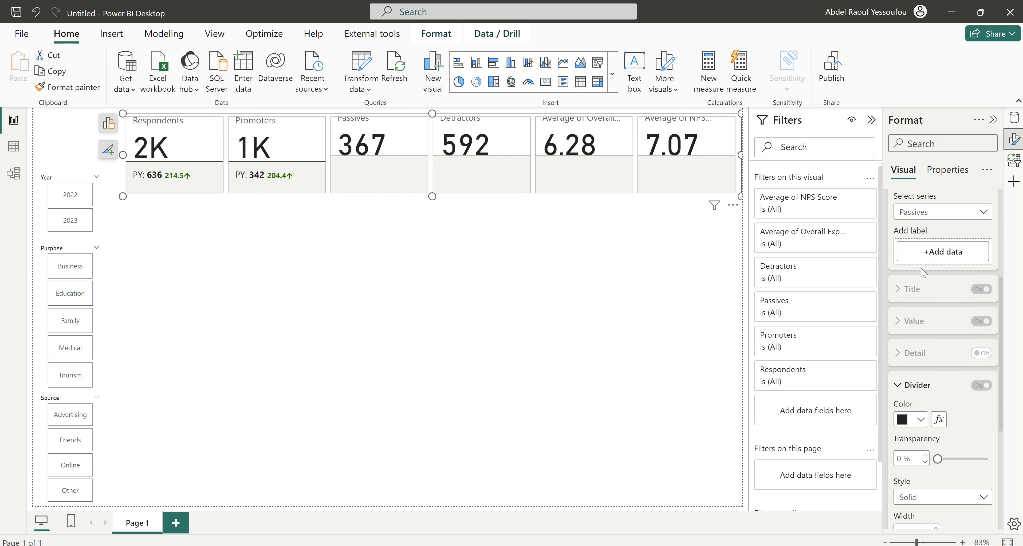
pyautogui.click(938, 260)
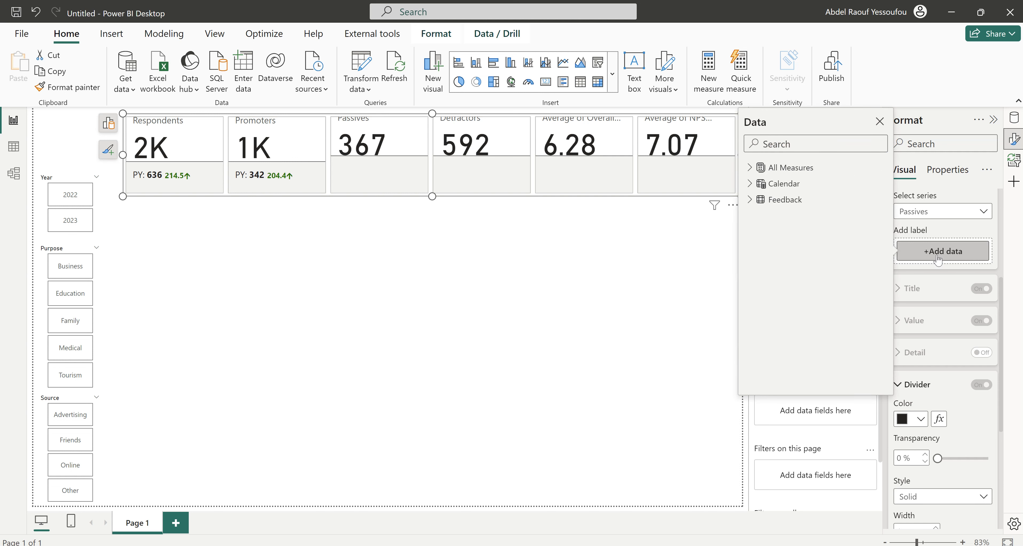
pyautogui.click(784, 144)
pyautogui.write('py')
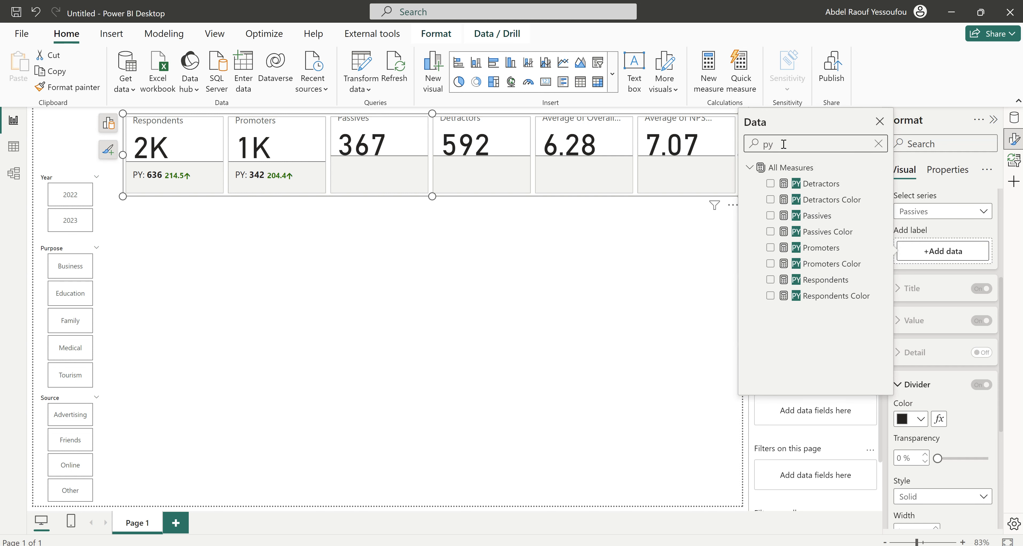
pyautogui.click(770, 215)
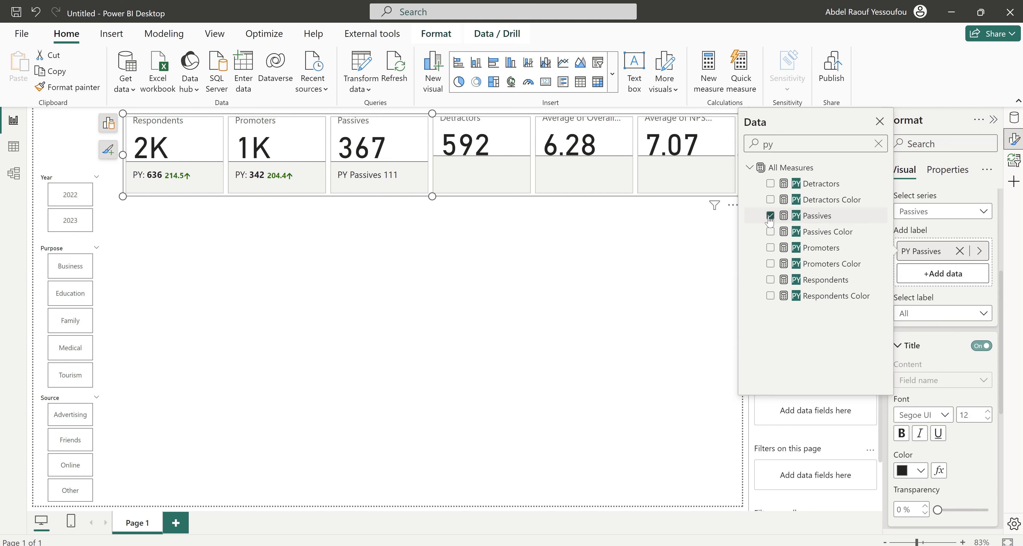
# Give the PY Passives reference label a custom title reading "PY:".
pyautogui.click(930, 313)
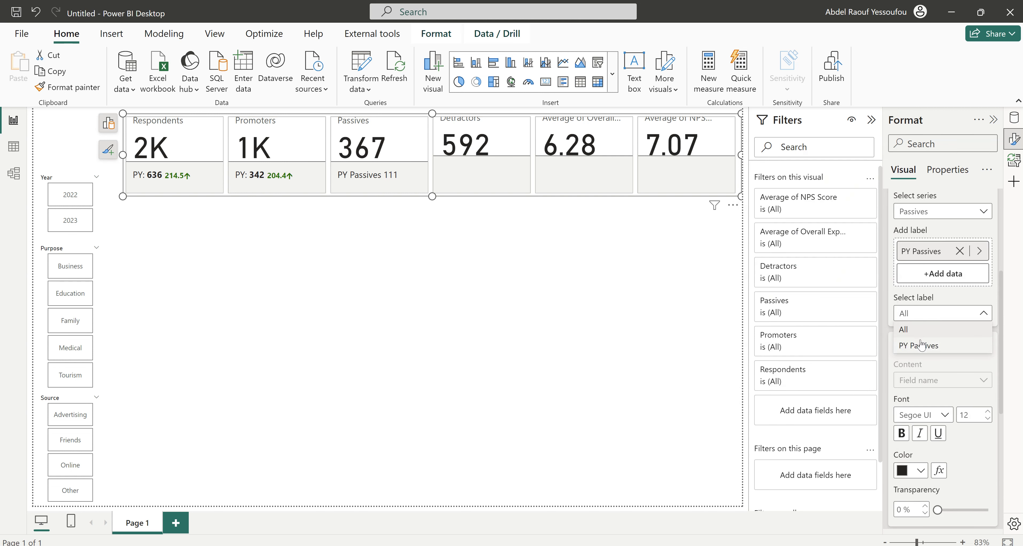
pyautogui.click(927, 348)
pyautogui.click(932, 381)
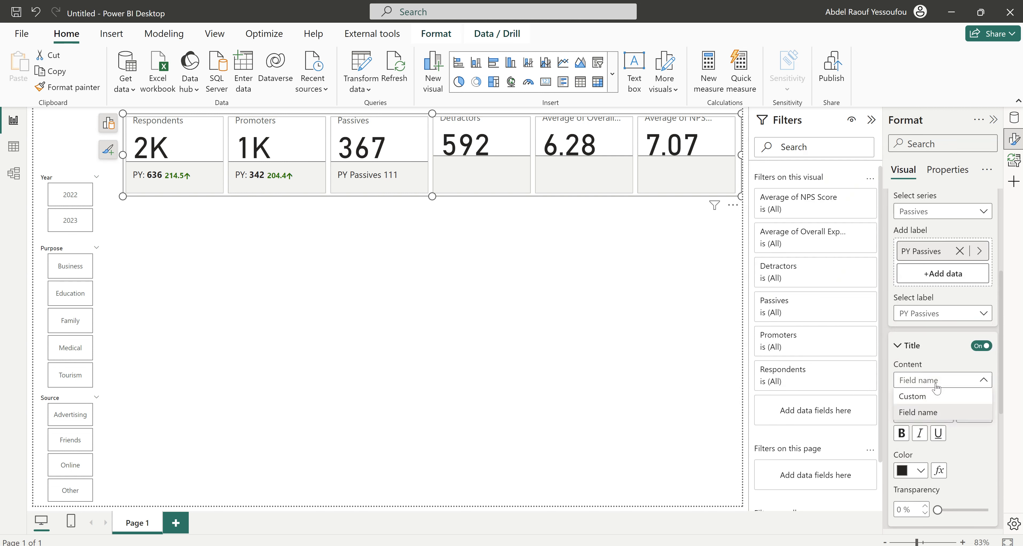
pyautogui.click(929, 413)
pyautogui.moveTo(943, 416); pyautogui.dragTo(910, 415)
pyautogui.press('BackSpace')
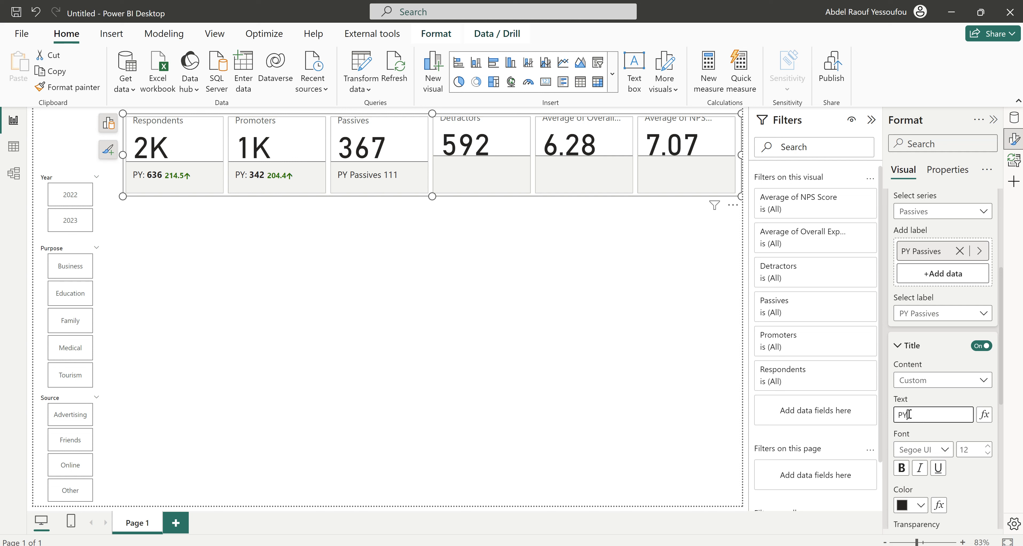
pyautogui.write(':')
# Make the PY Passives reference label's value bold.
pyautogui.scroll(-5, 946, 398)
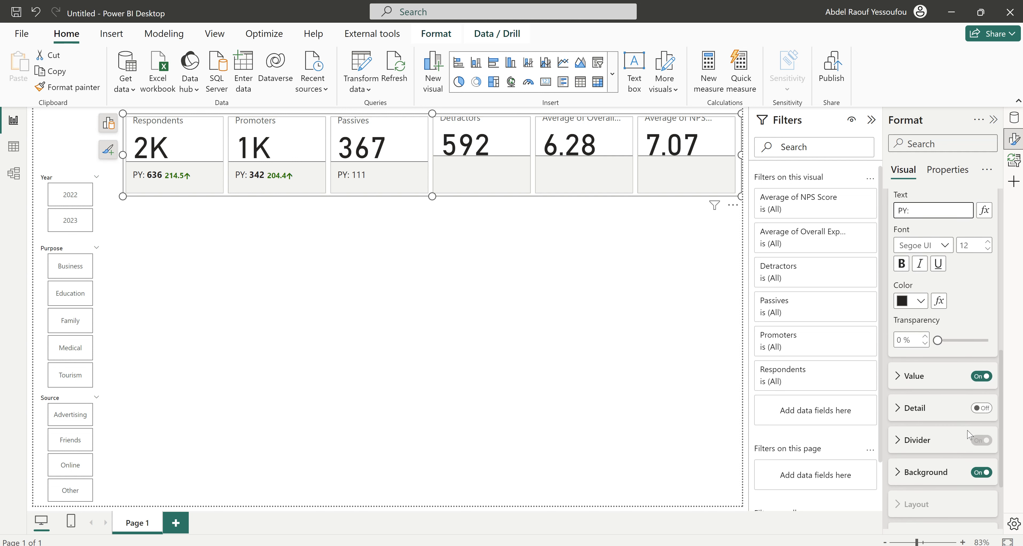
pyautogui.click(921, 326)
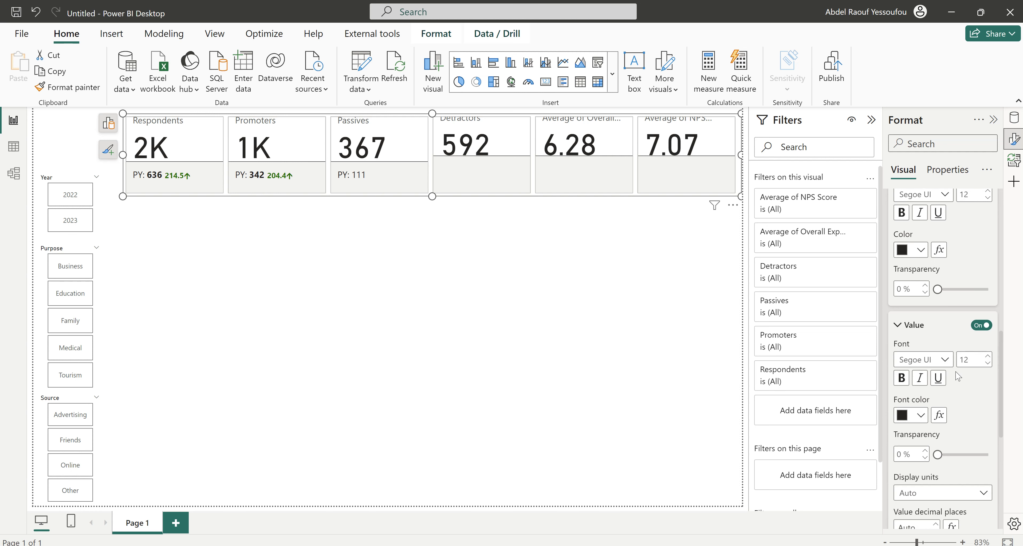
pyautogui.click(901, 377)
# Enable the detail of the PY Passives reference label and use YoY Passives Growth as its data.
pyautogui.scroll(-7, 956, 440)
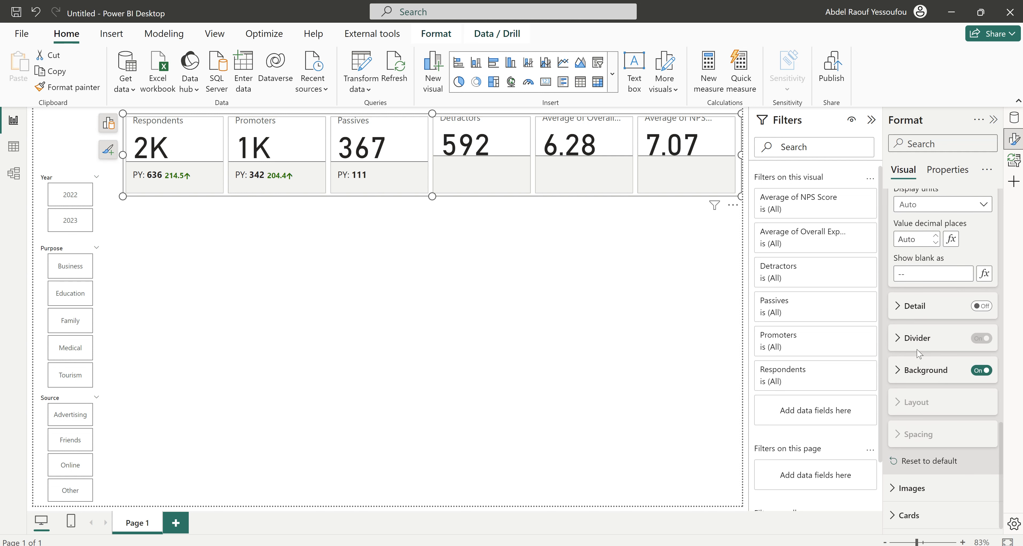
pyautogui.click(987, 309)
pyautogui.click(915, 309)
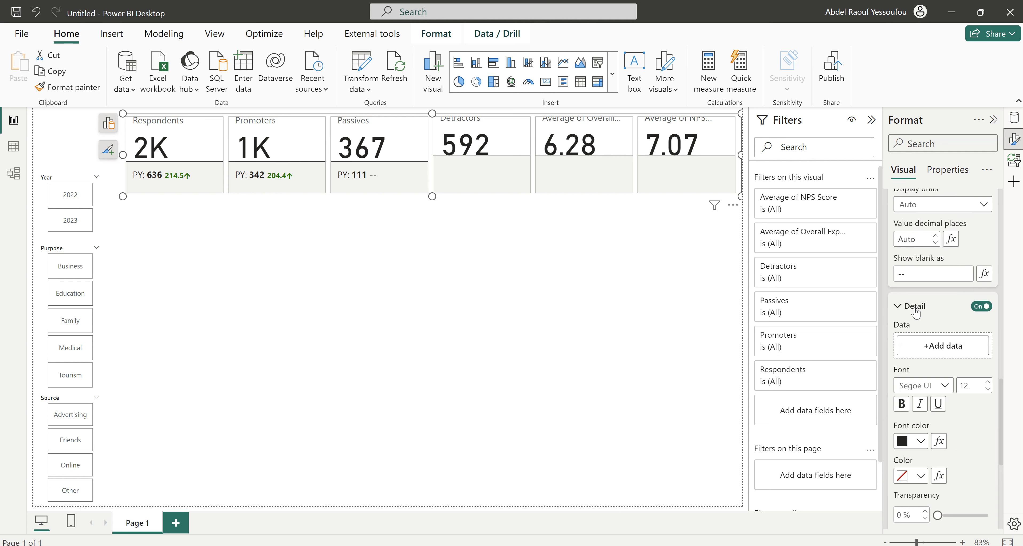
pyautogui.click(943, 345)
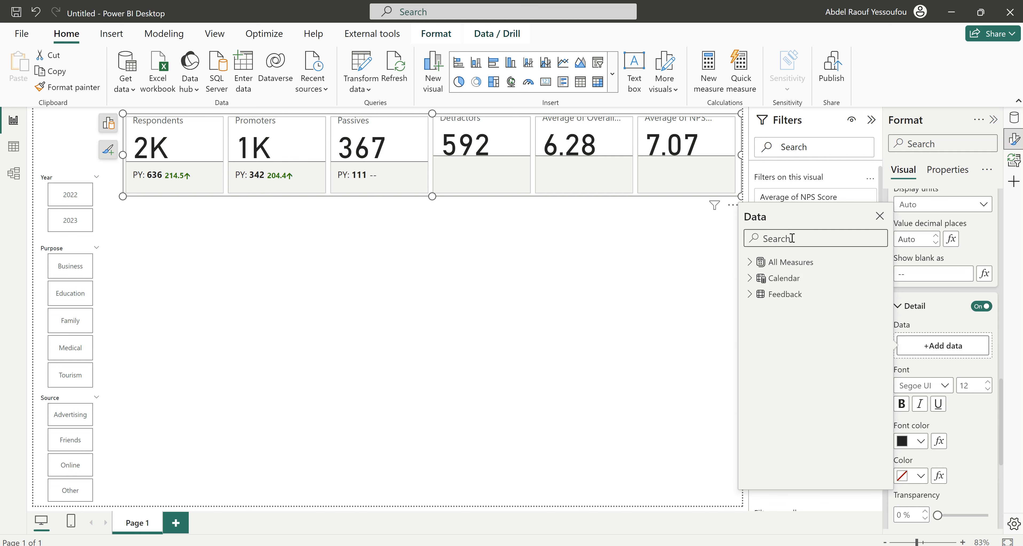
pyautogui.write('gro')
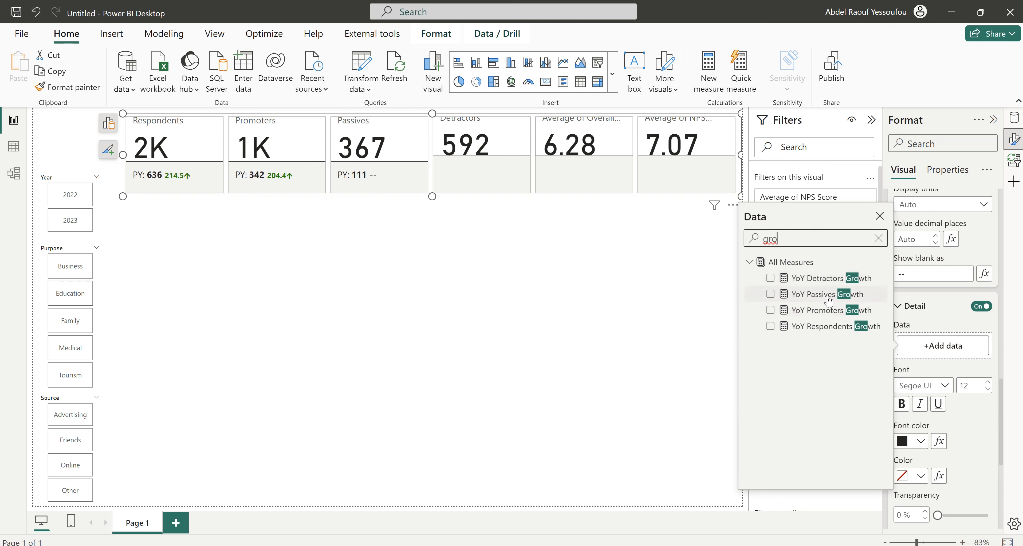
pyautogui.click(771, 294)
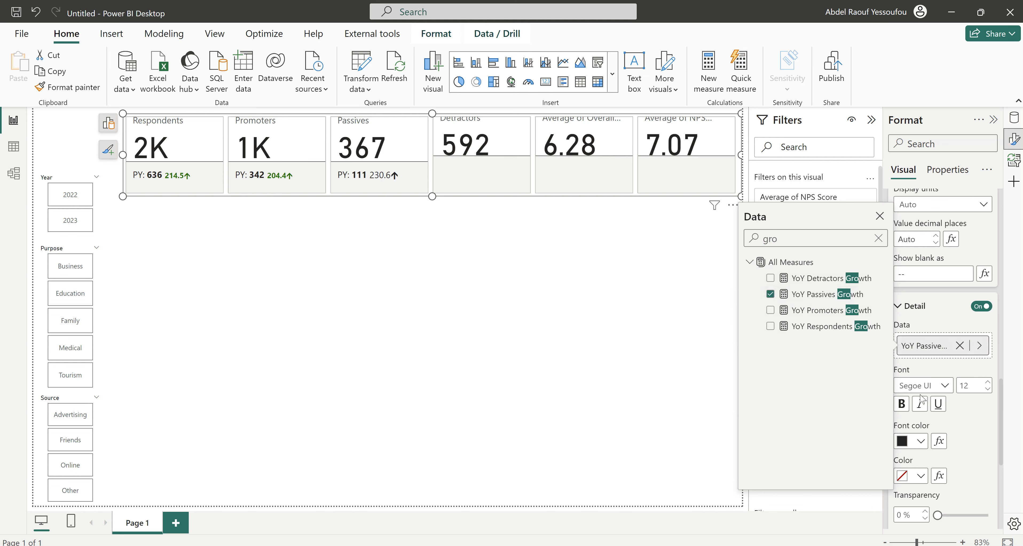
pyautogui.click(939, 368)
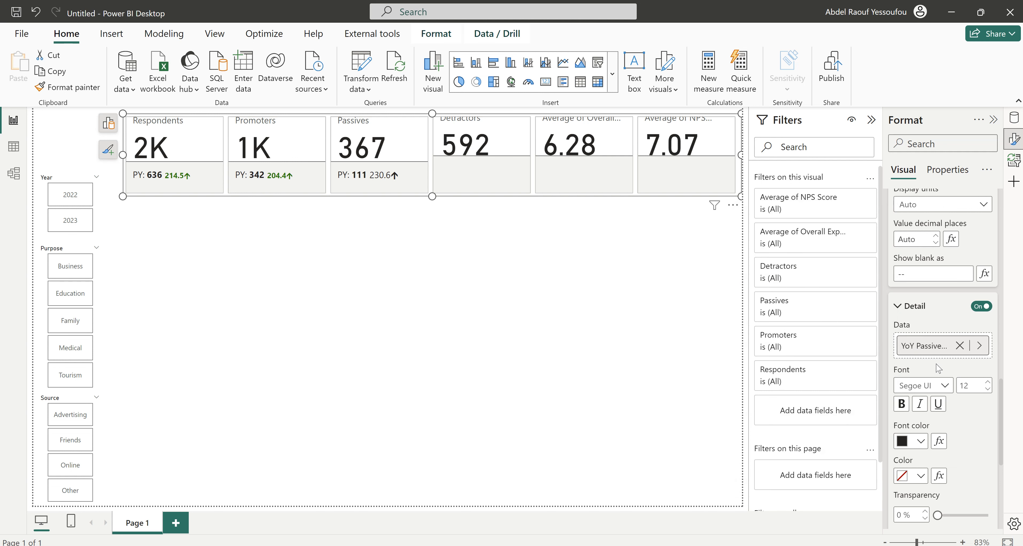
# Set the Passives label detail's font size to 10 and make it bold.
pyautogui.scroll(-2, 954, 377)
pyautogui.click(988, 338)
pyautogui.click(988, 338)
pyautogui.click(905, 355)
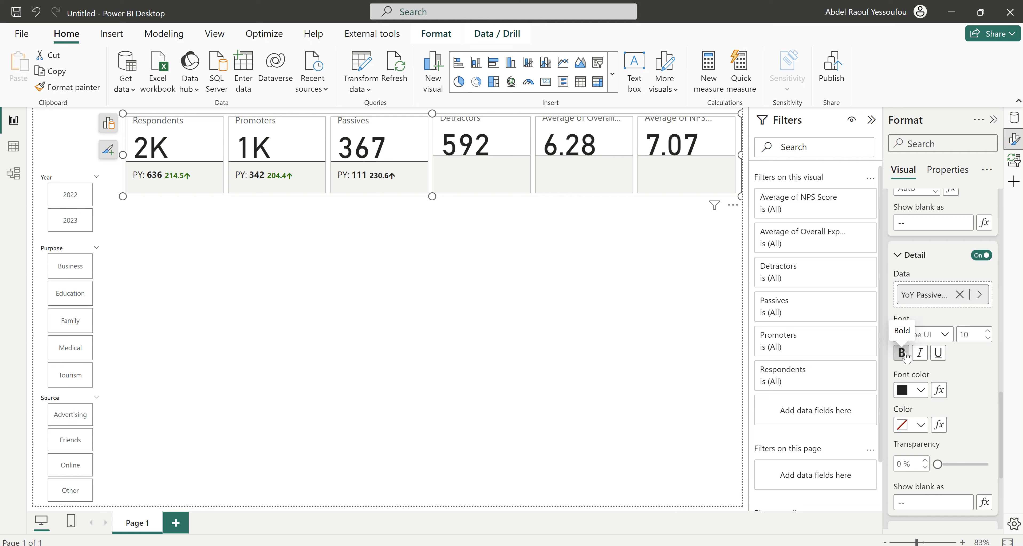
pyautogui.click(988, 338)
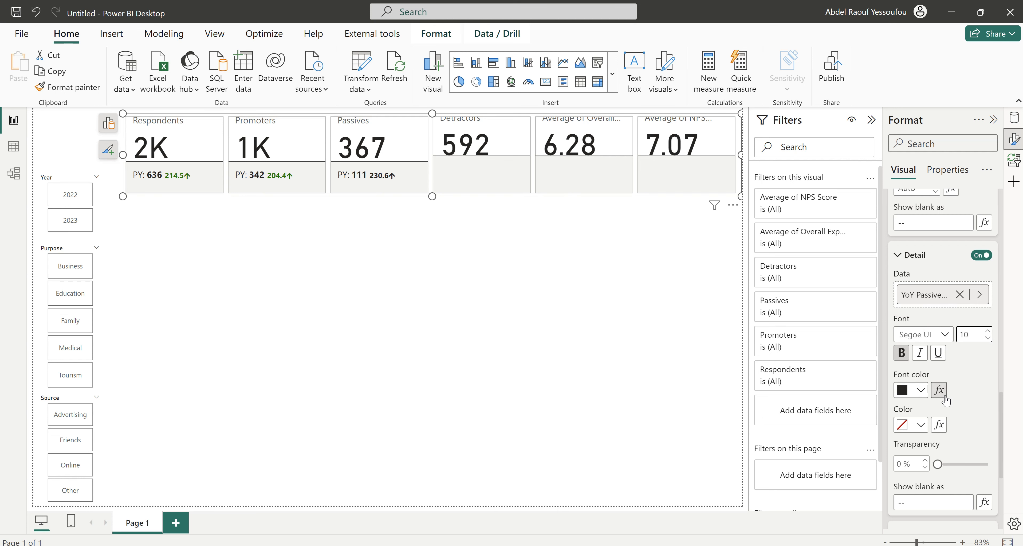
# Set the Passives label detail's font color conditionally by field value, based on the PY Passives Color measure.
pyautogui.click(939, 390)
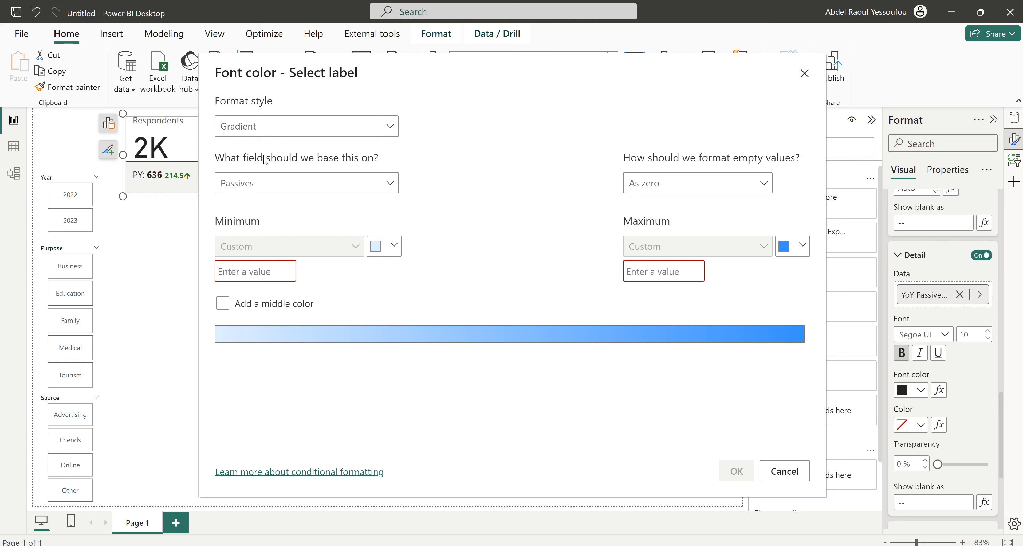
pyautogui.click(283, 133)
pyautogui.click(246, 192)
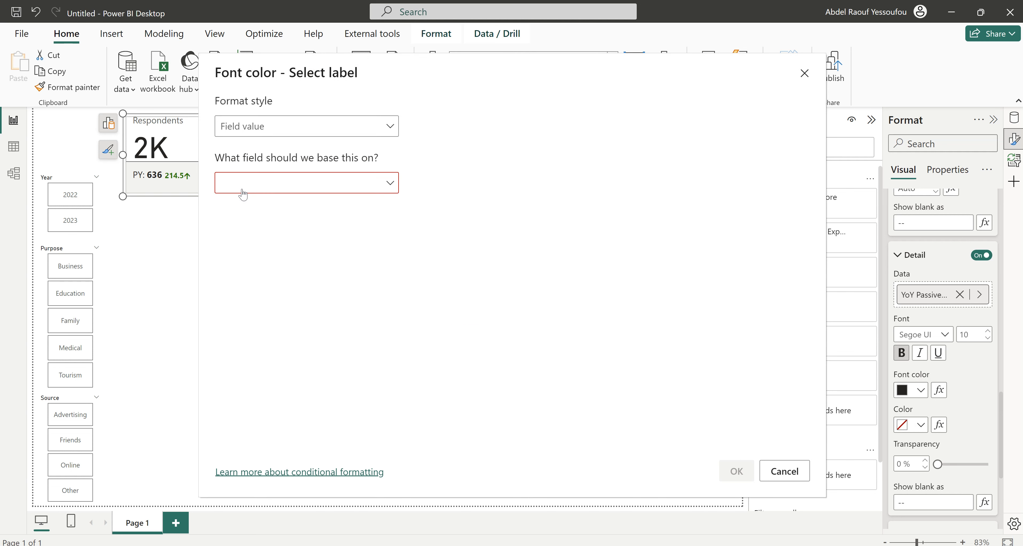
pyautogui.click(266, 189)
pyautogui.write('pass')
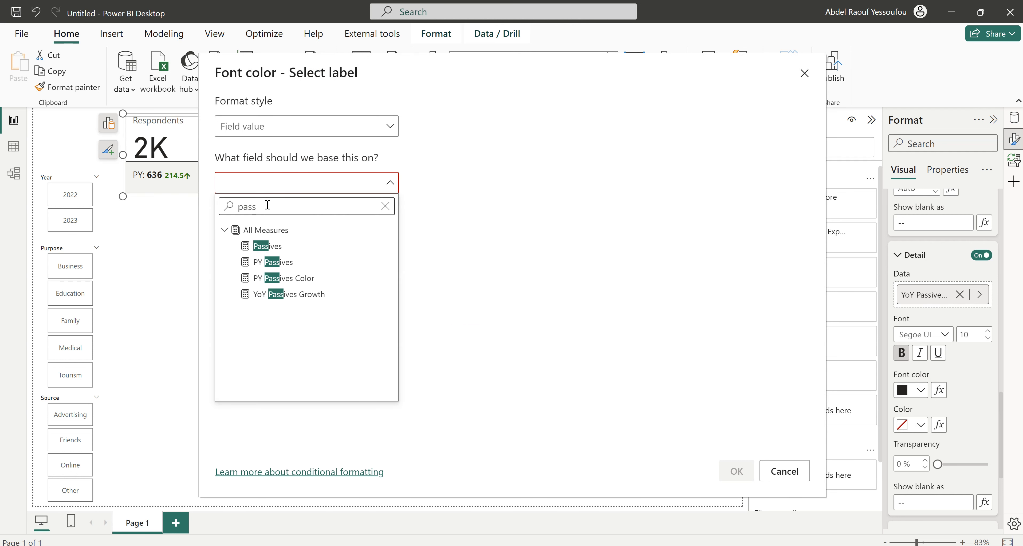
pyautogui.click(289, 278)
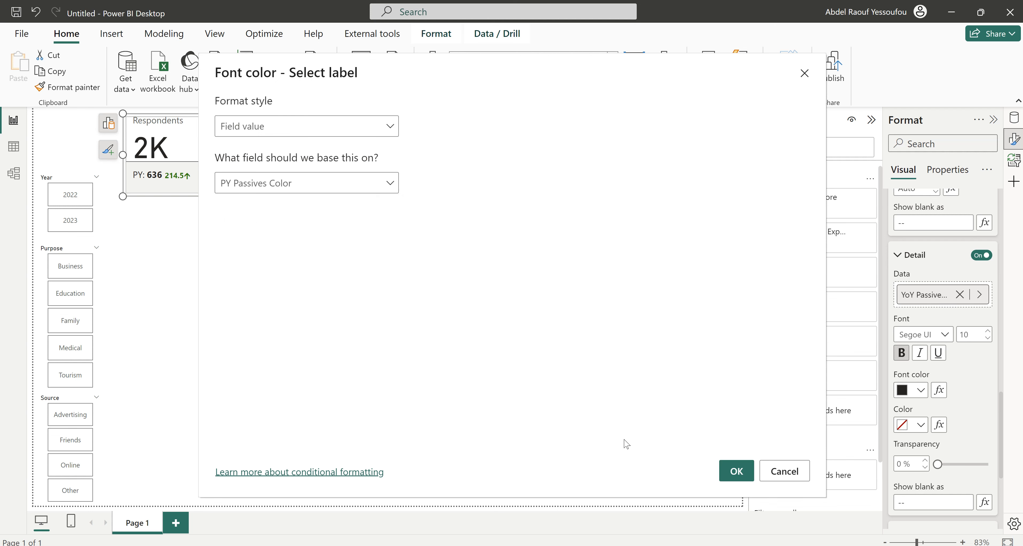
pyautogui.click(737, 471)
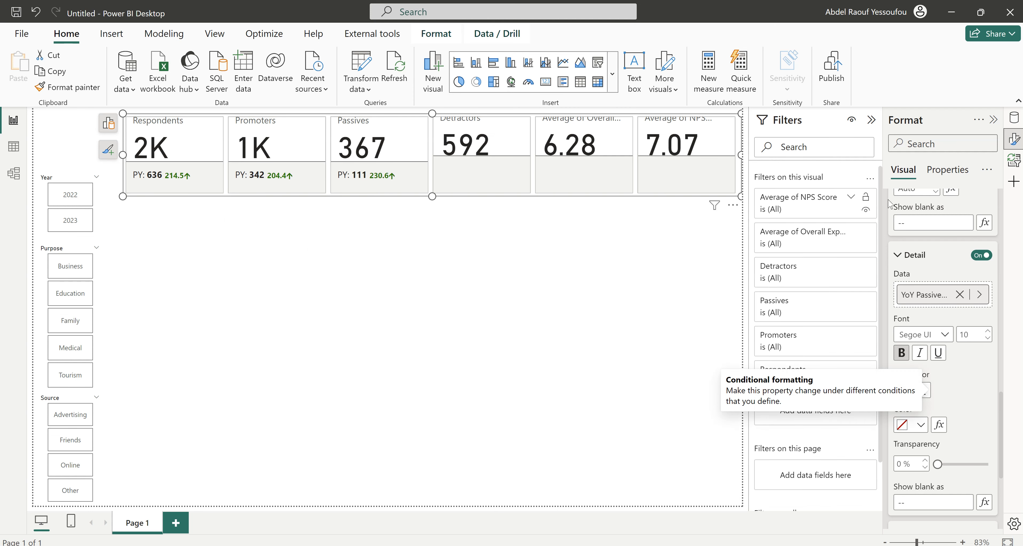
# Add PY Detractors as the reference label for the Detractors series.
pyautogui.scroll(5, 974, 296)
pyautogui.scroll(10, 974, 295)
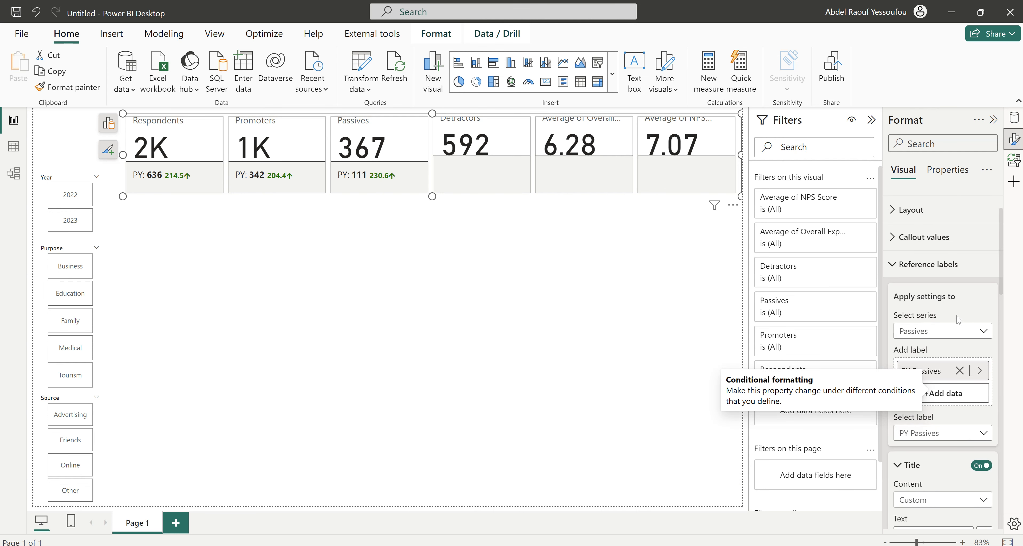
pyautogui.click(932, 336)
pyautogui.click(937, 416)
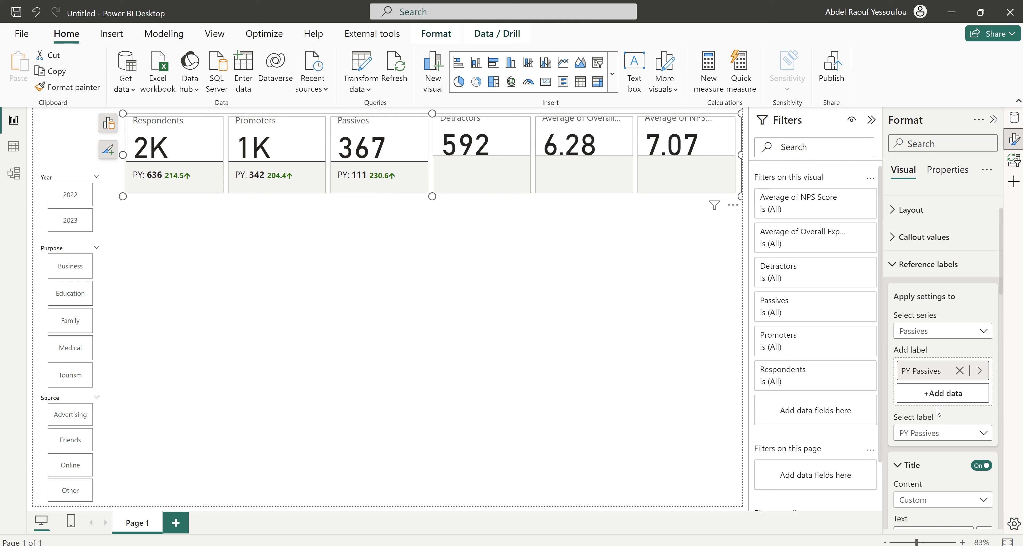
pyautogui.click(937, 374)
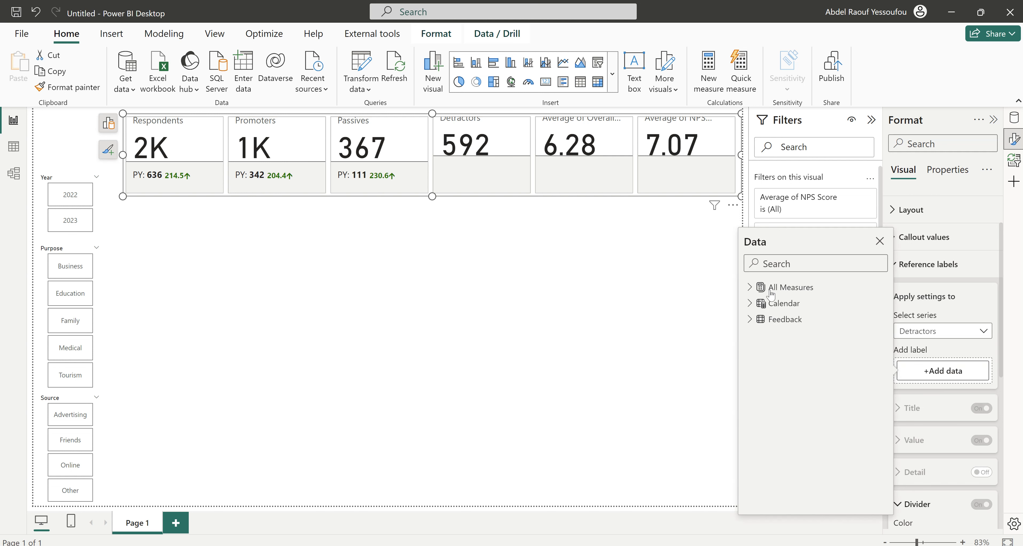
pyautogui.write('det')
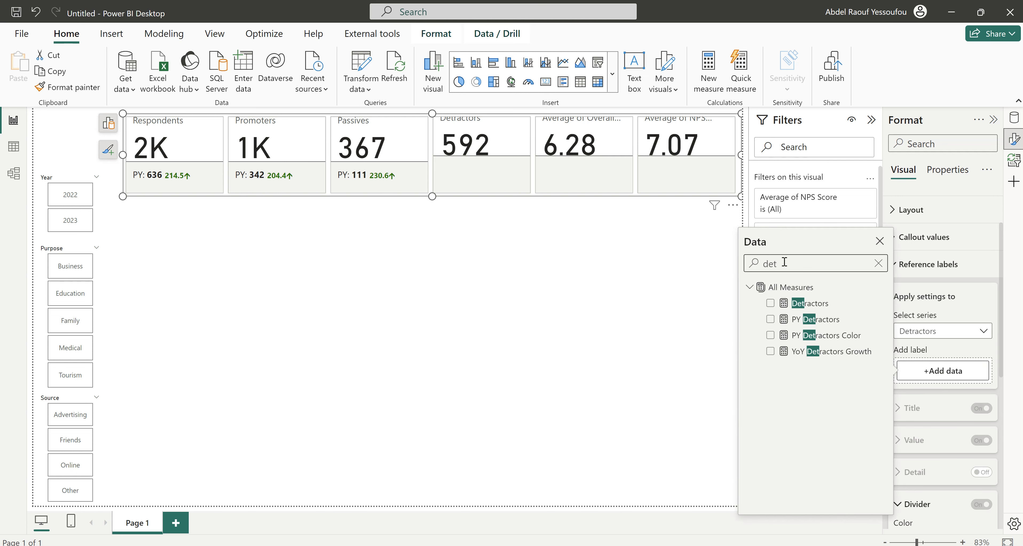
pyautogui.click(771, 319)
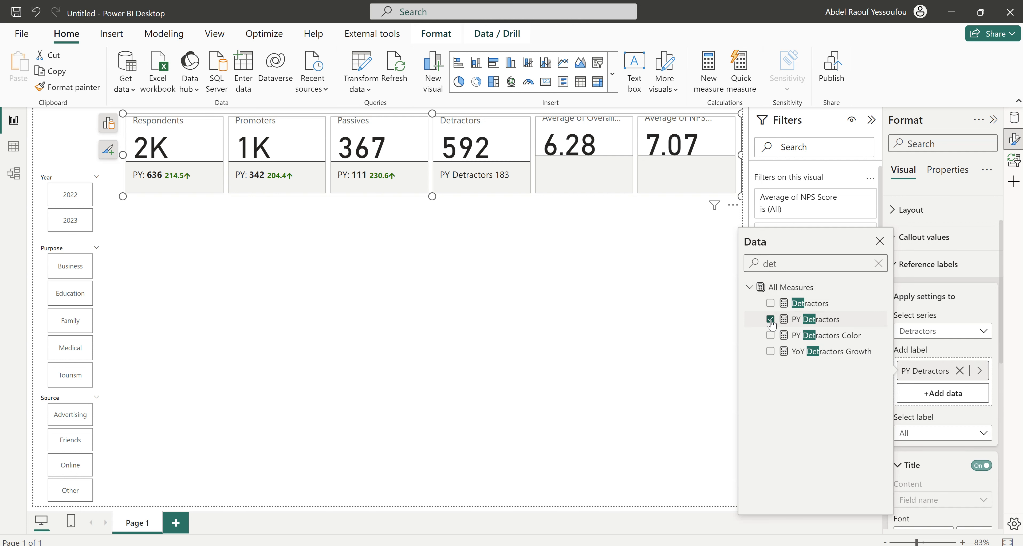
# Select the PY Detractors reference label and give it the custom title text "PY:".
pyautogui.click(937, 434)
pyautogui.click(932, 466)
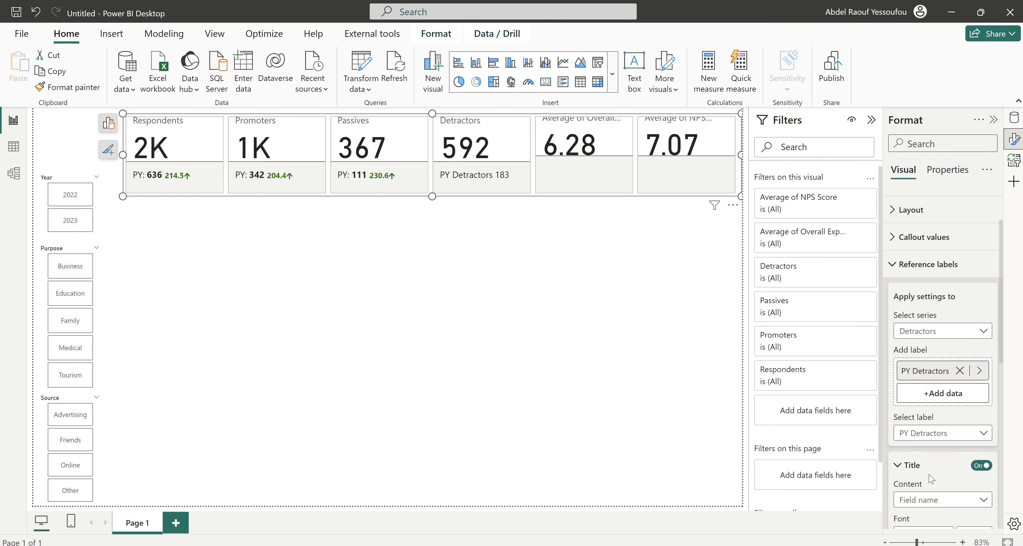
pyautogui.click(925, 501)
pyautogui.click(923, 516)
pyautogui.scroll(-5, 938, 409)
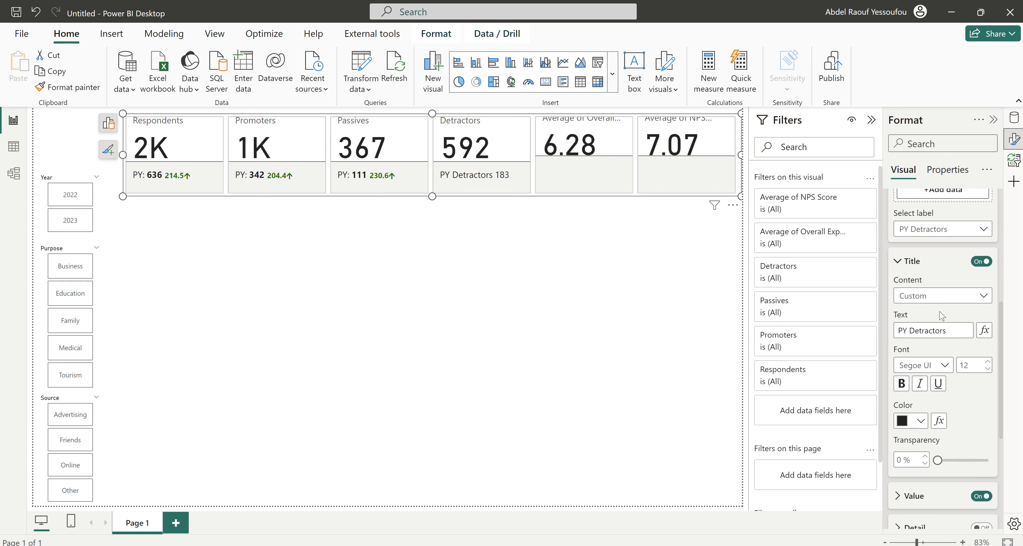
pyautogui.moveTo(953, 333); pyautogui.dragTo(908, 333)
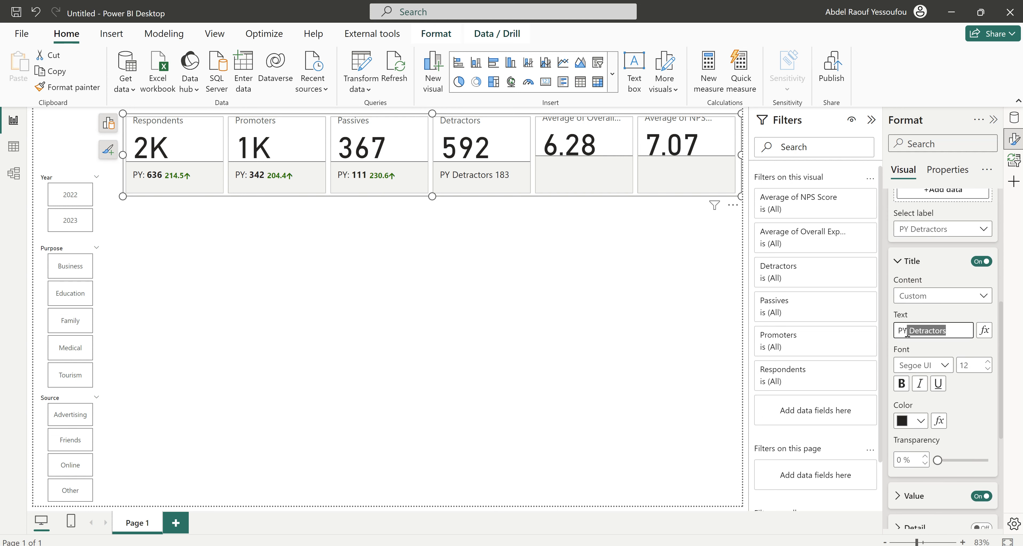
pyautogui.press('BackSpace')
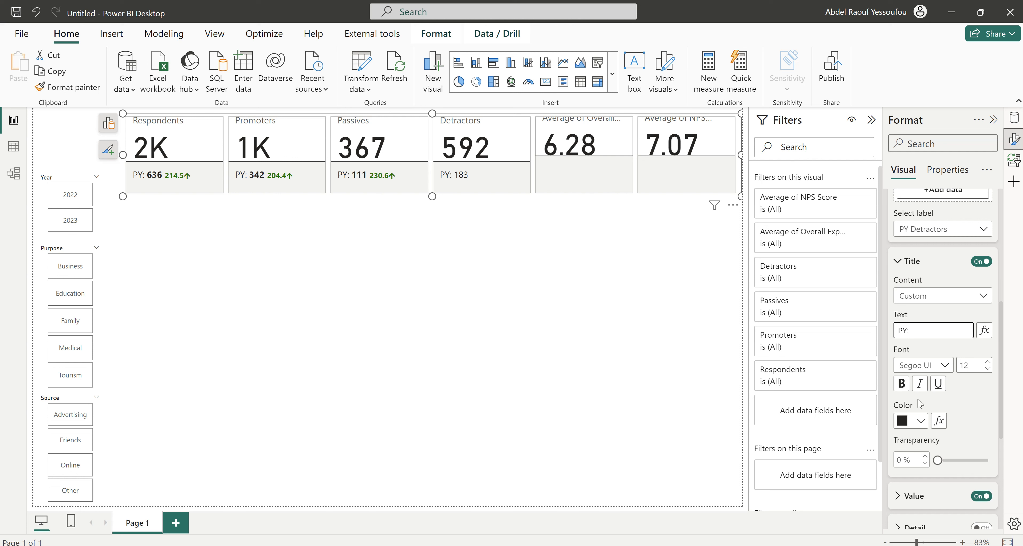
# Make the value of the PY Detractors reference label bold.
pyautogui.scroll(-5, 953, 413)
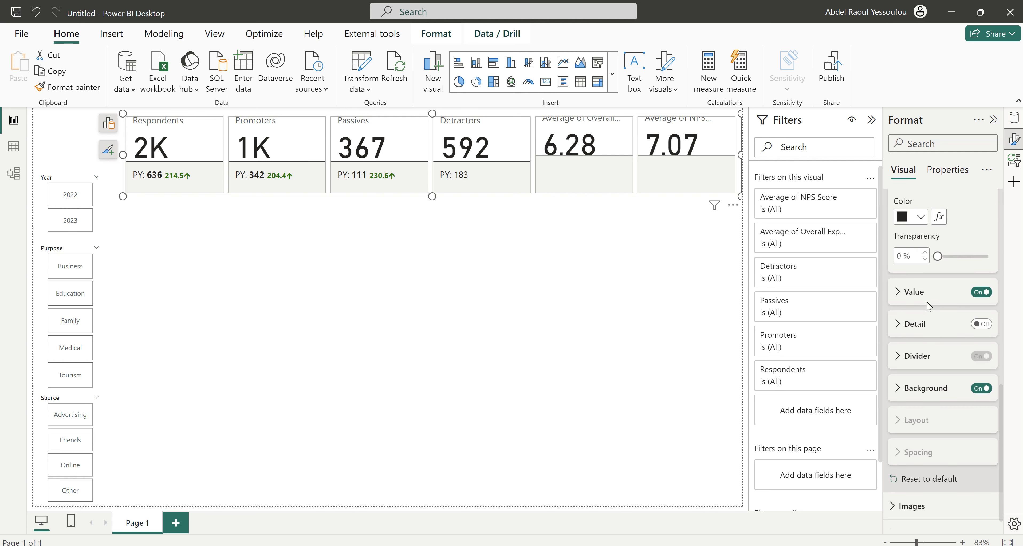
pyautogui.click(927, 294)
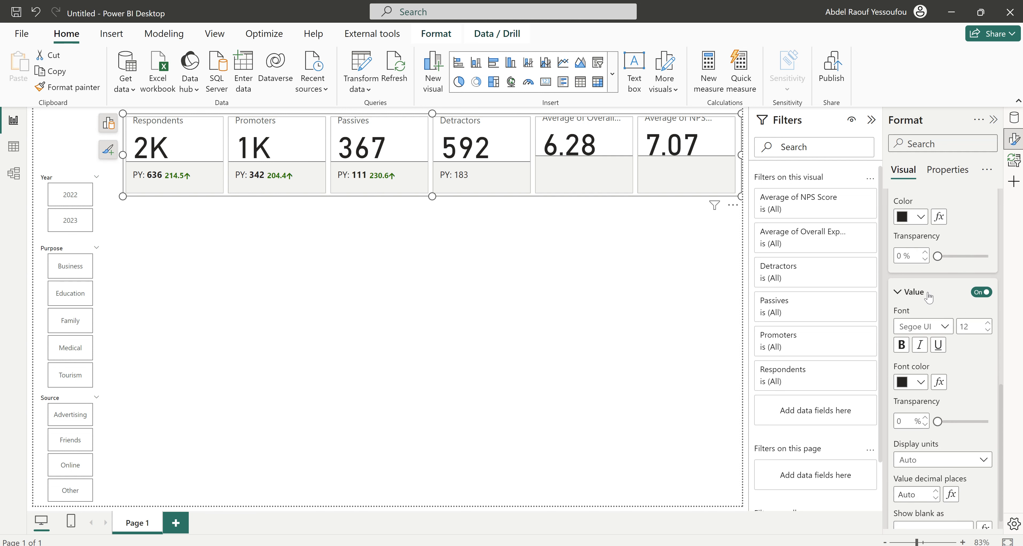
pyautogui.click(908, 294)
# Enable the detail of the PY Detractors reference label and use YoY Detractors Growth as its data.
pyautogui.click(988, 325)
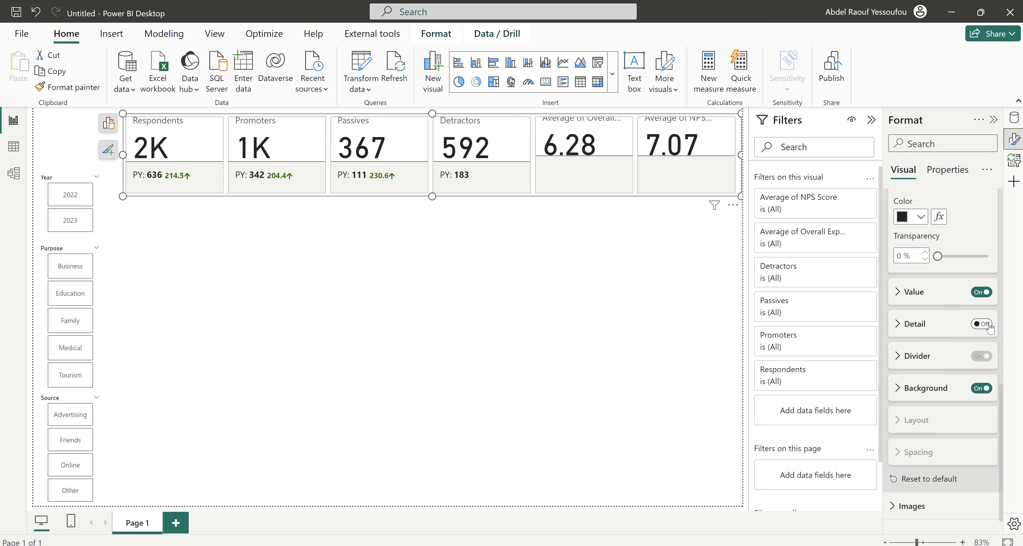
pyautogui.click(942, 329)
pyautogui.click(932, 365)
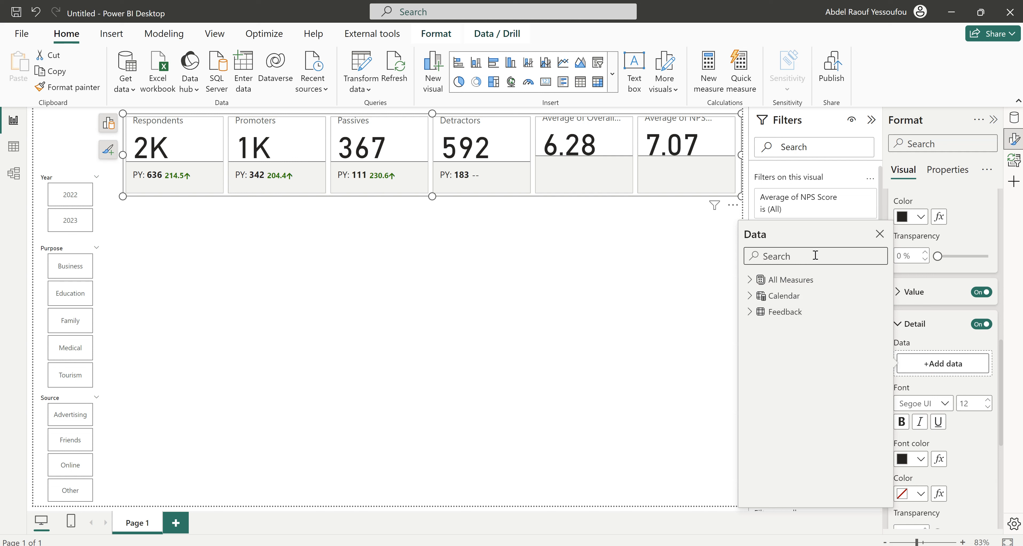
pyautogui.write('yoy')
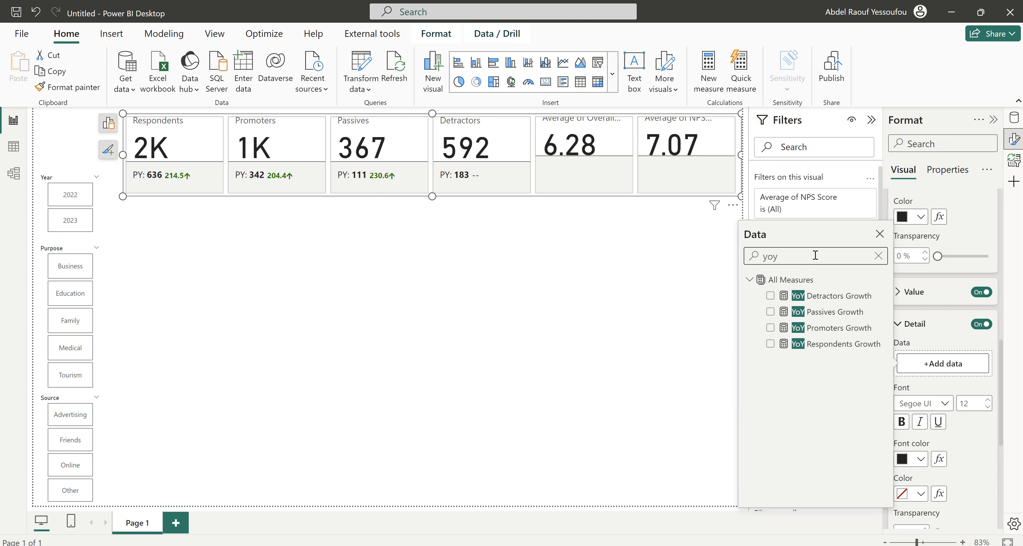
pyautogui.click(771, 296)
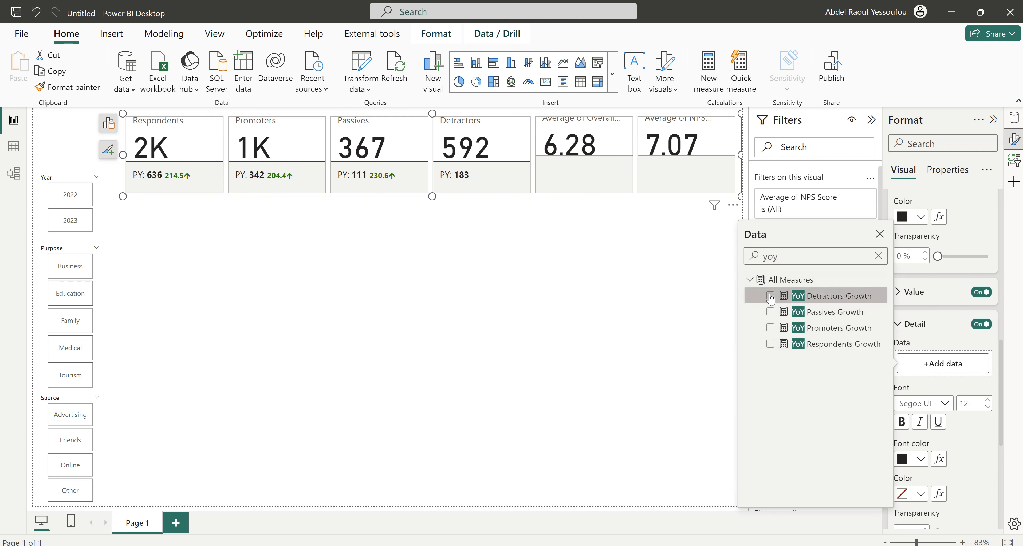
# Set the Detractors label detail's font size to 10 and make it bold.
pyautogui.click(968, 434)
pyautogui.click(987, 407)
pyautogui.click(988, 408)
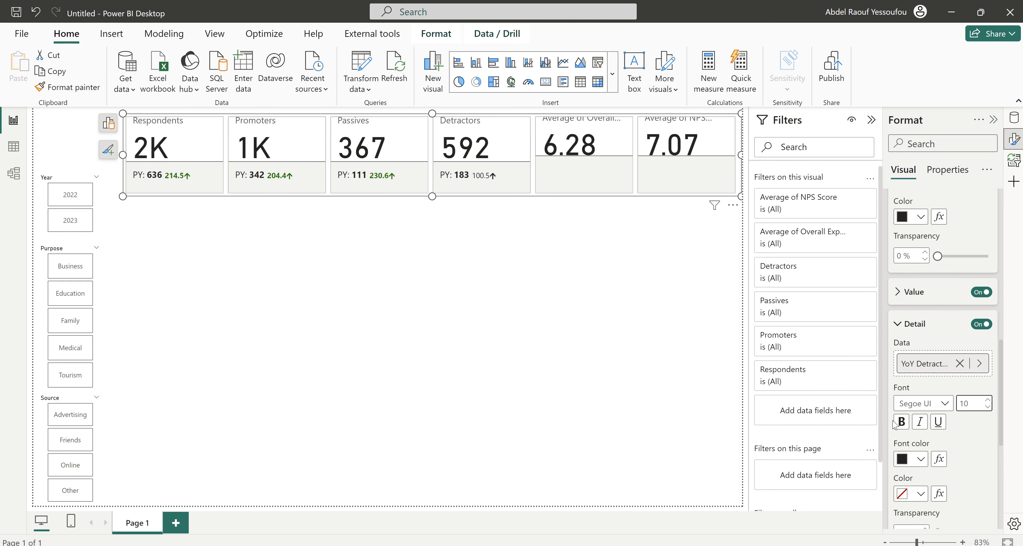
pyautogui.click(902, 422)
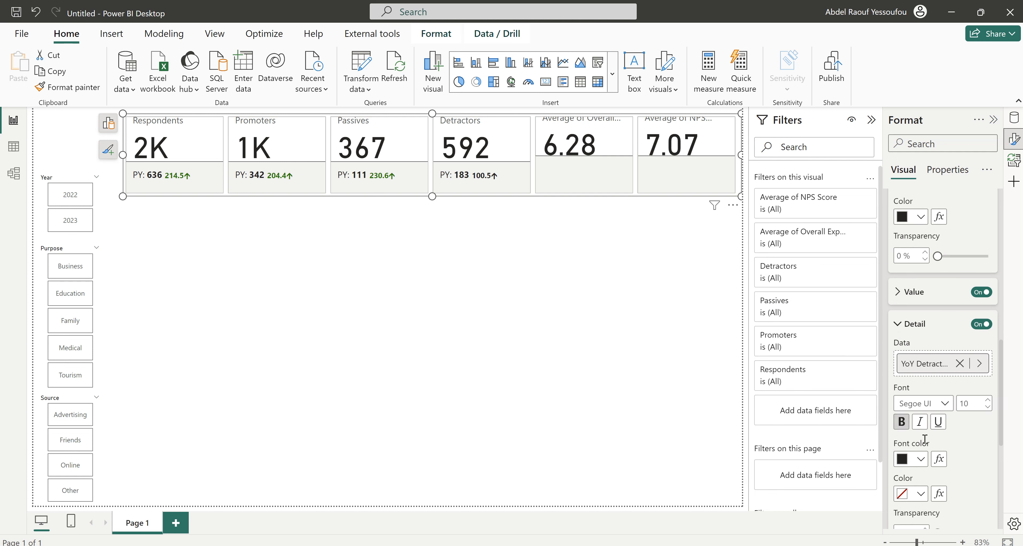
# Set the Detractors label detail's font color conditionally by field value, based on the YoY Detractors Growth measure.
pyautogui.click(939, 458)
pyautogui.click(264, 128)
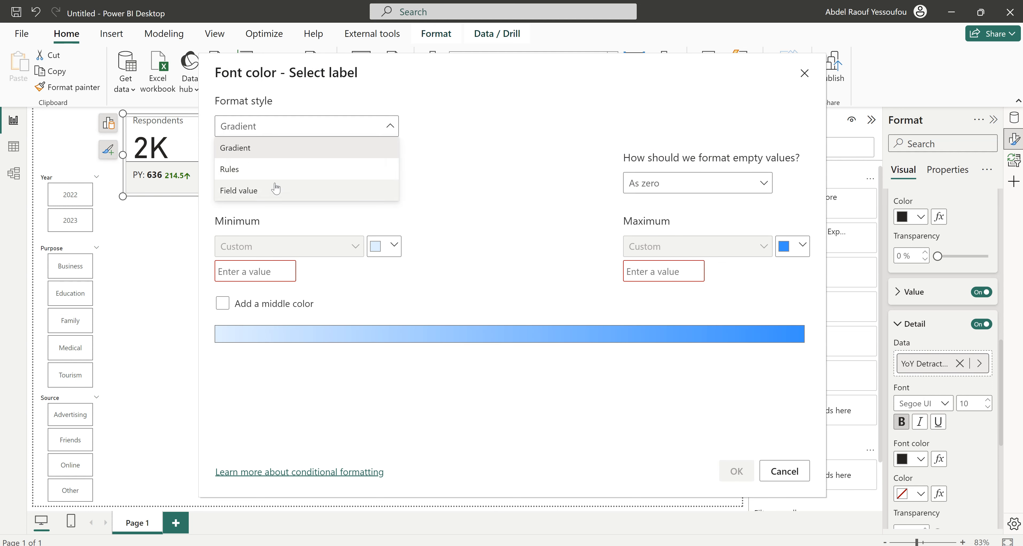
pyautogui.click(281, 196)
pyautogui.click(351, 186)
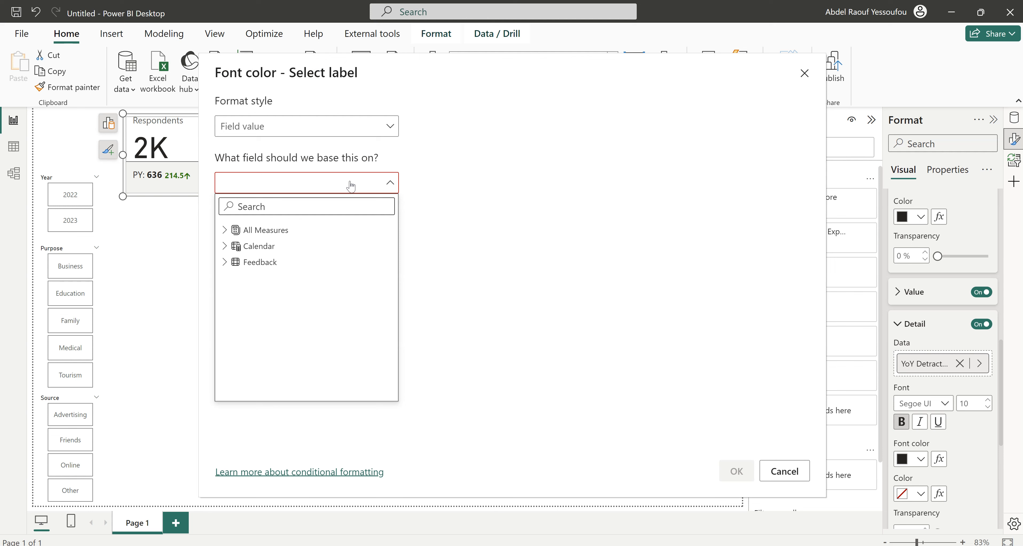
pyautogui.write('yoy')
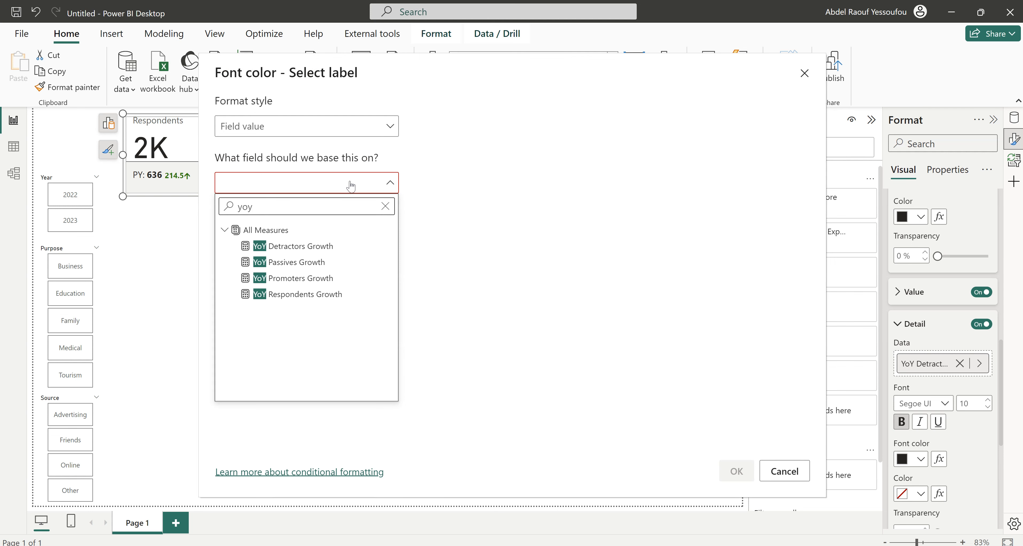
pyautogui.click(320, 248)
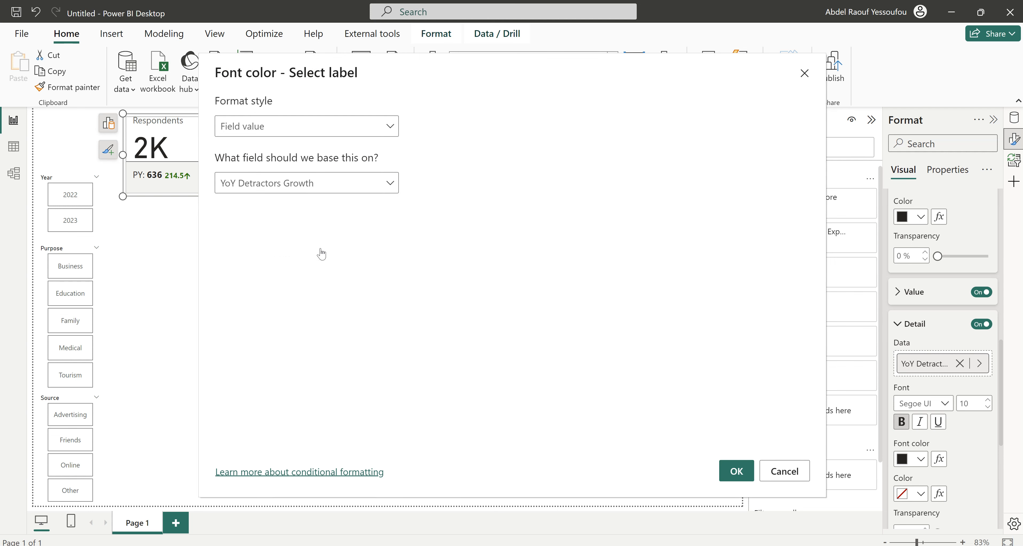
pyautogui.click(734, 472)
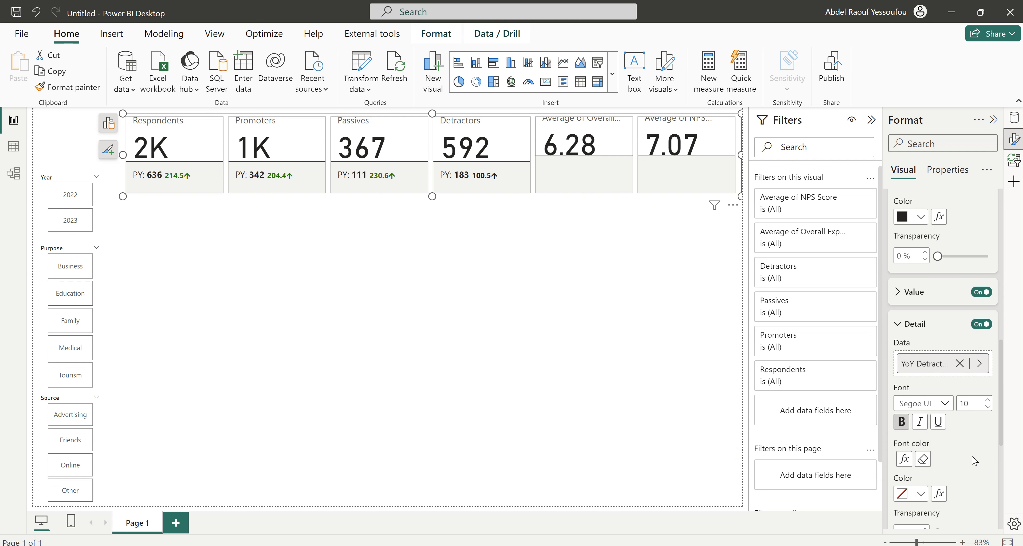
# Change the field behind the Detractors detail's conditional font color to PY Detractors Color.
pyautogui.click(905, 460)
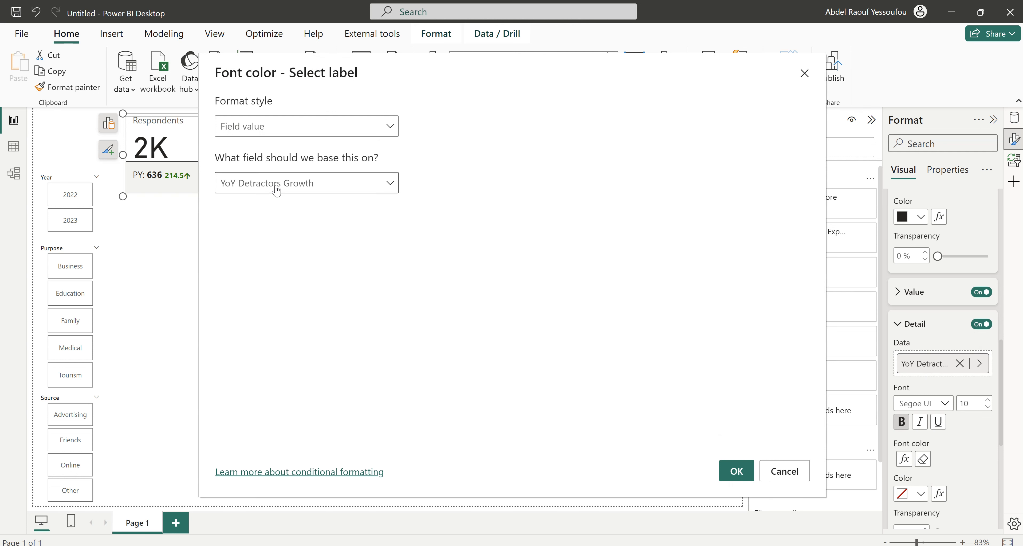
pyautogui.click(277, 190)
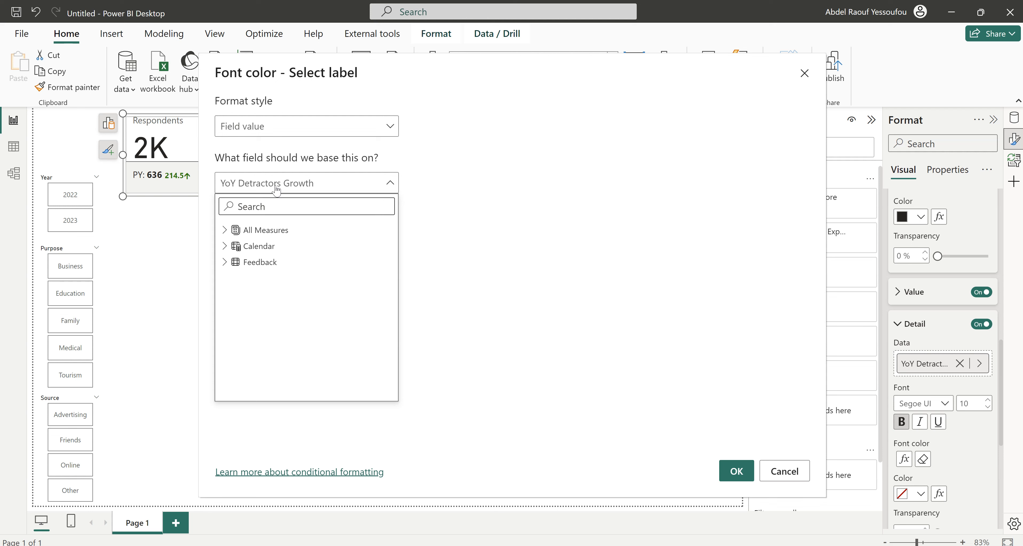
pyautogui.write('col')
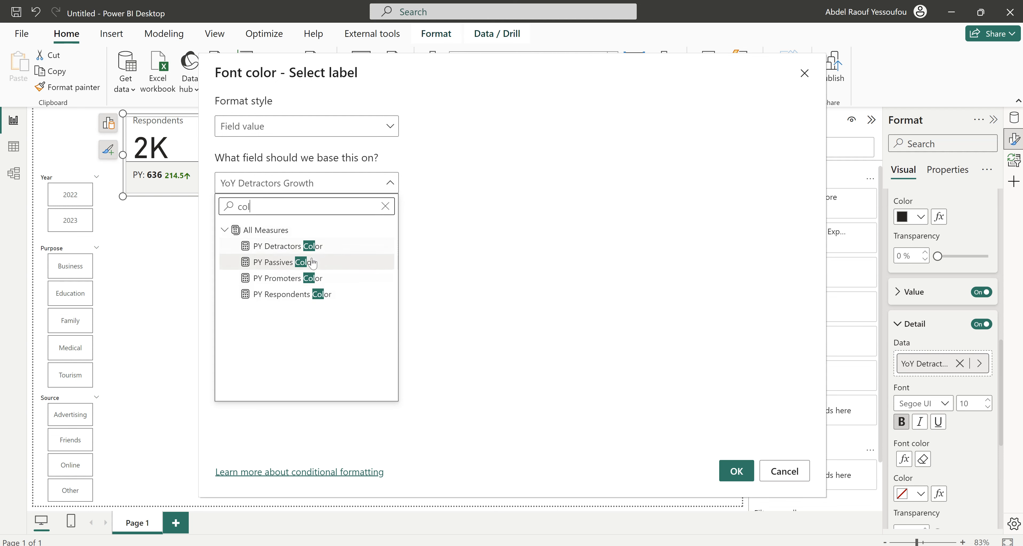
pyautogui.click(310, 249)
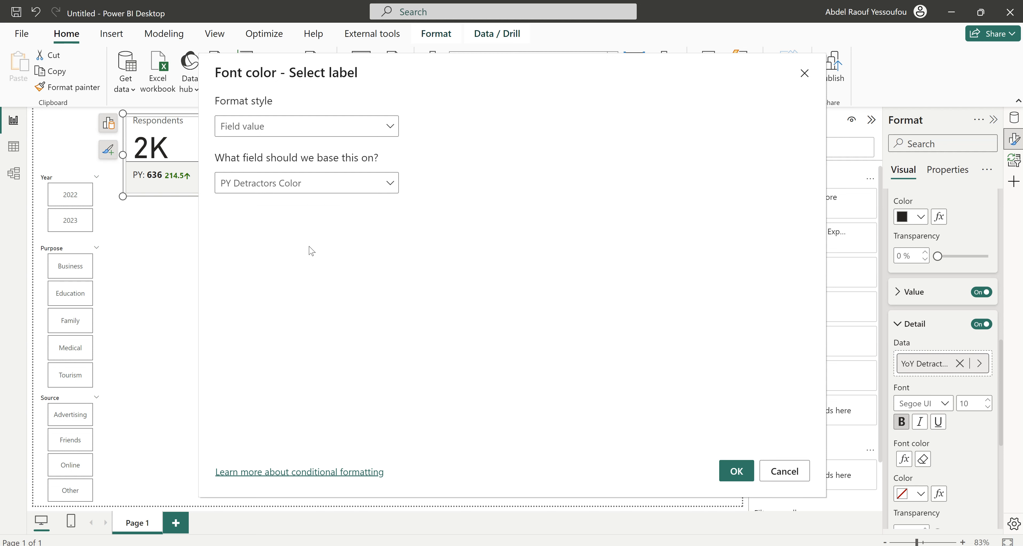
pyautogui.click(736, 471)
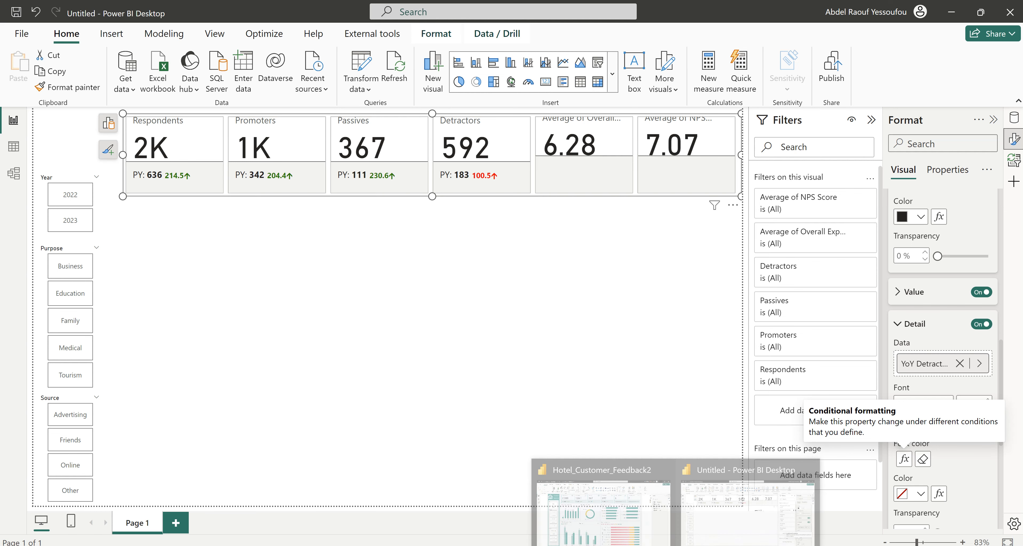
# View the Hotel_Customer_Feedback2 report's KPI cards, and open the YouTube video "Target LOADING Effect on the NEW Card Visual in Power BI" in a new Firefox tab.
pyautogui.click(599, 521)
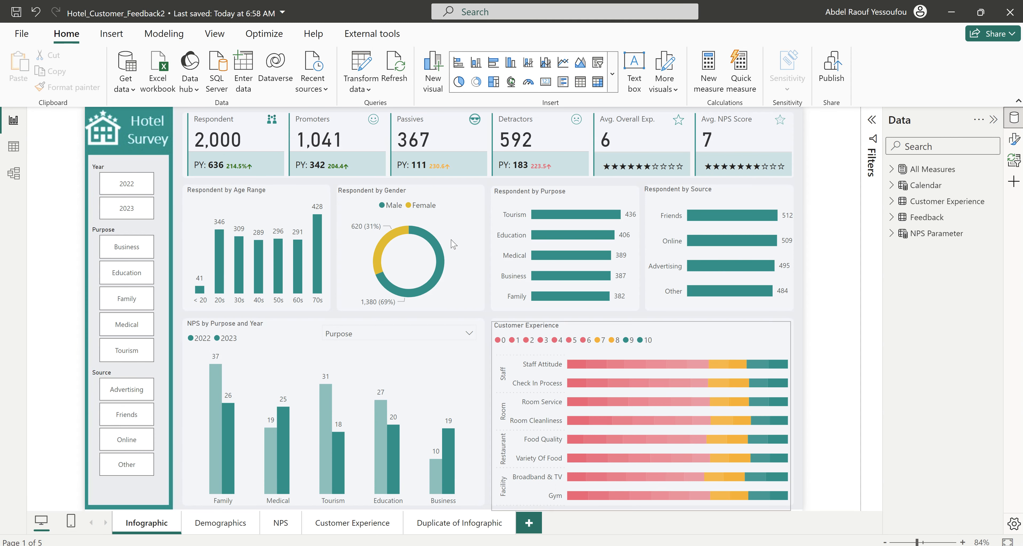
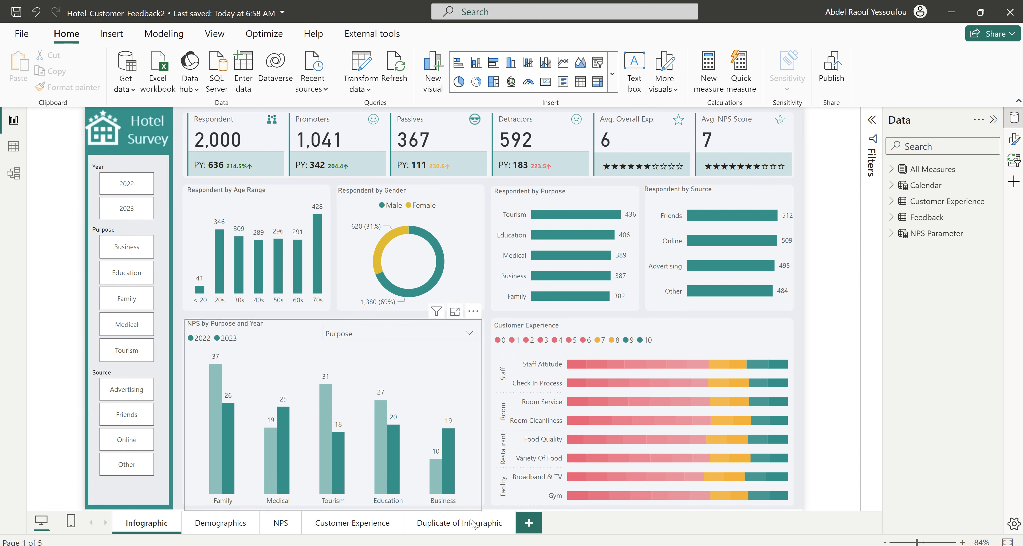
pyautogui.click(467, 545)
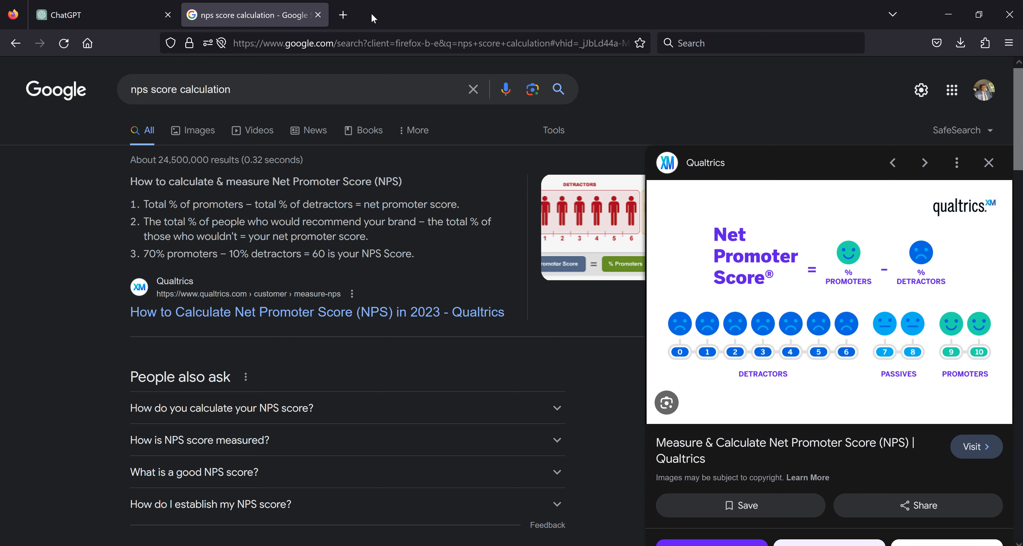
pyautogui.click(344, 18)
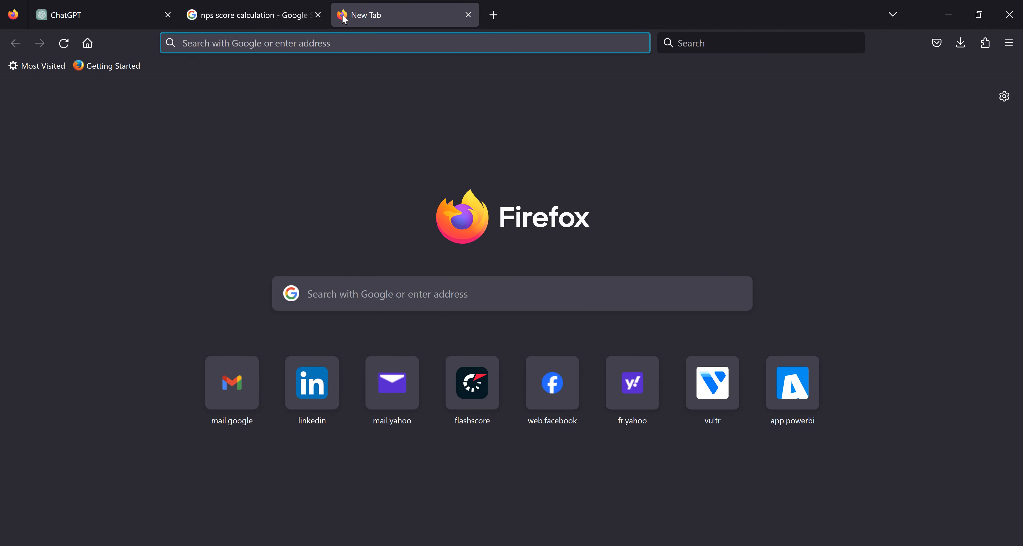
pyautogui.write('tar')
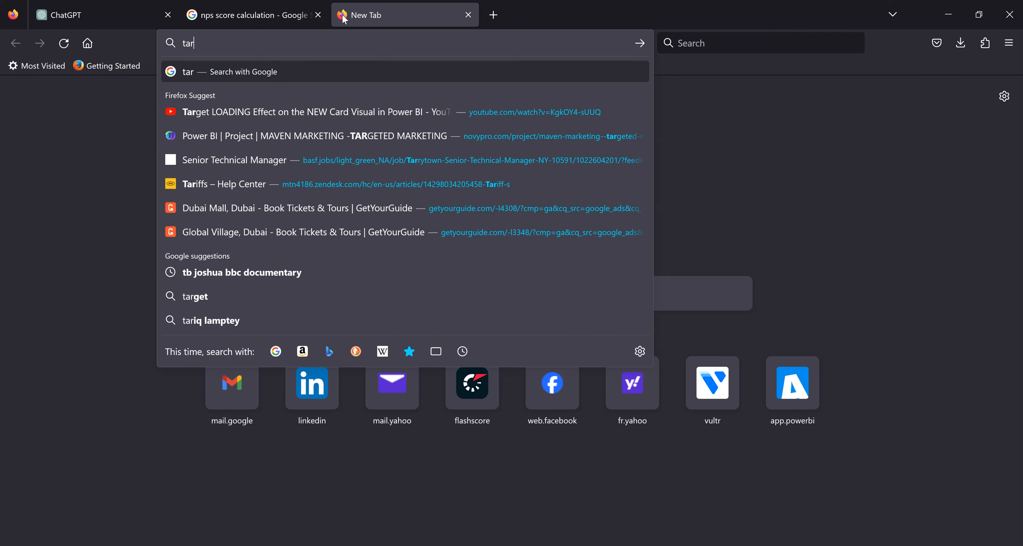
pyautogui.click(330, 113)
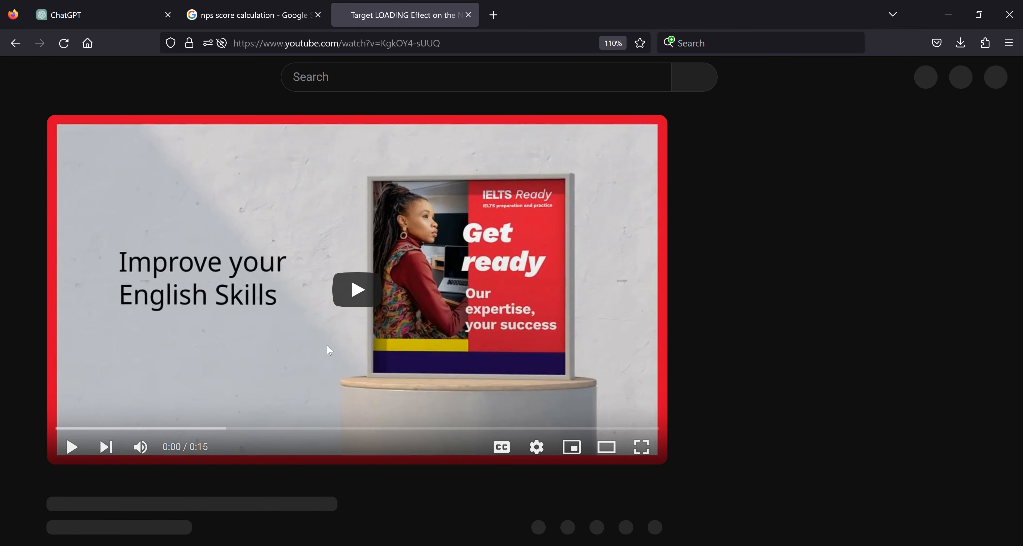
# Look through the video's page and expand its full description.
pyautogui.scroll(-10, 330, 349)
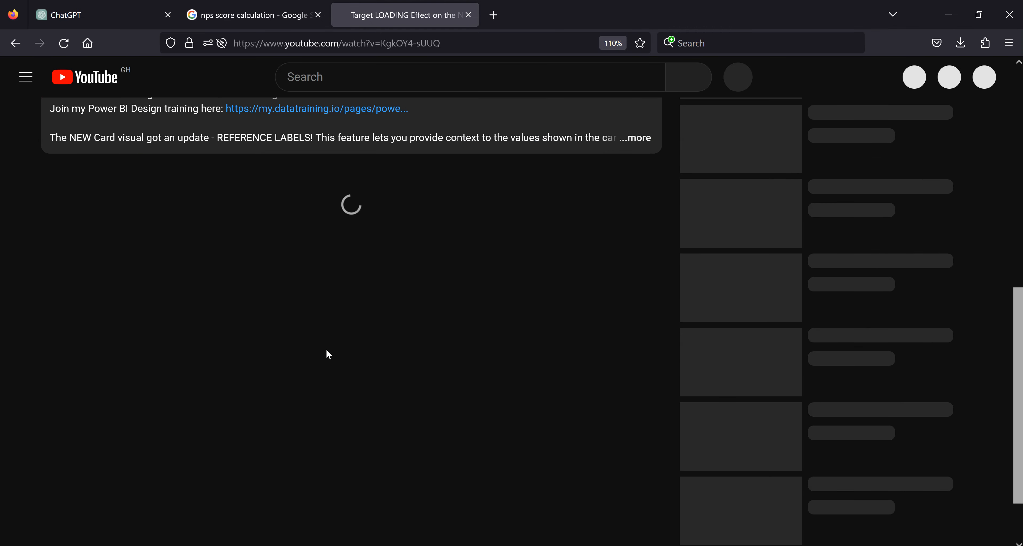
pyautogui.scroll(4, 326, 350)
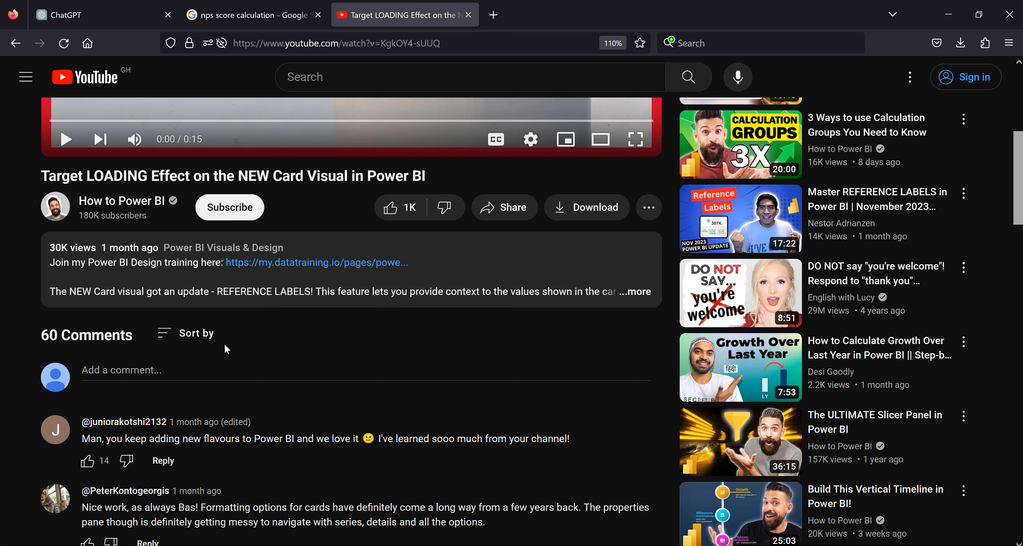
pyautogui.scroll(8, 391, 378)
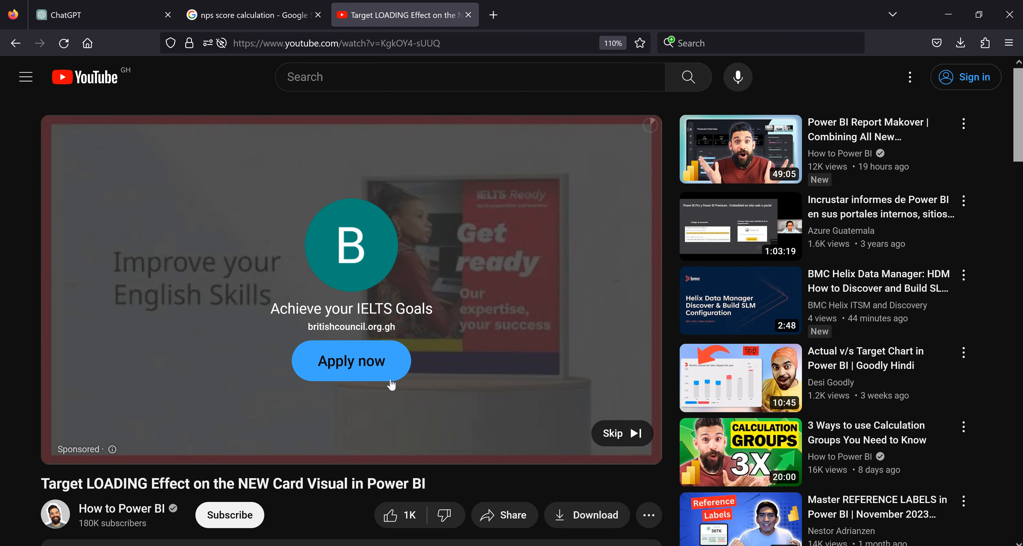
pyautogui.scroll(-10, 391, 383)
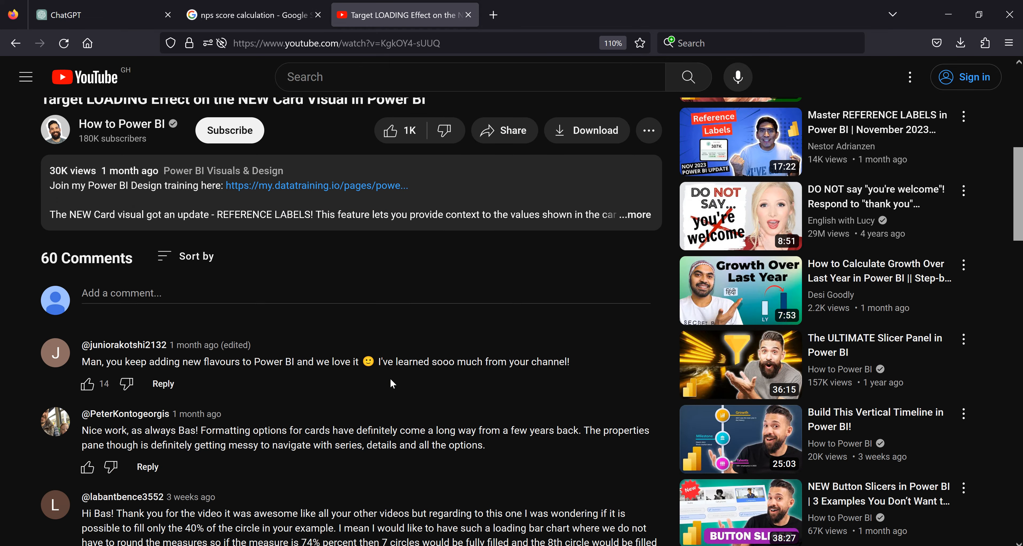
pyautogui.scroll(5, 393, 383)
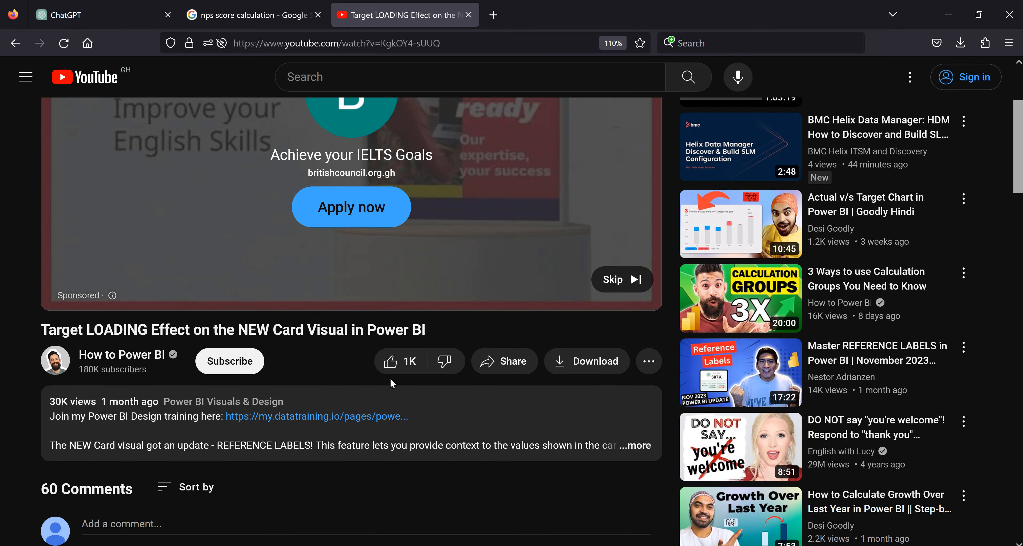
pyautogui.scroll(-5, 390, 378)
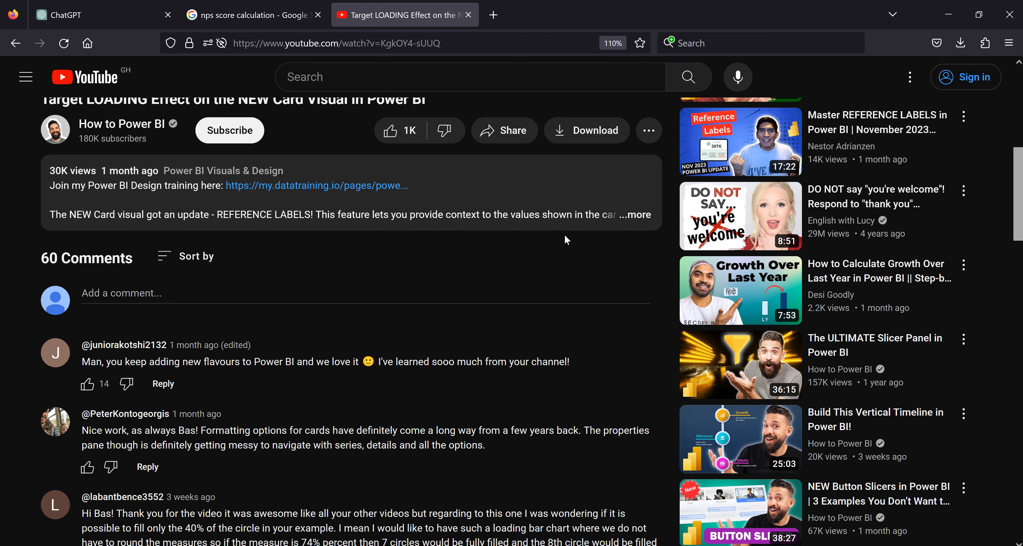
pyautogui.click(637, 215)
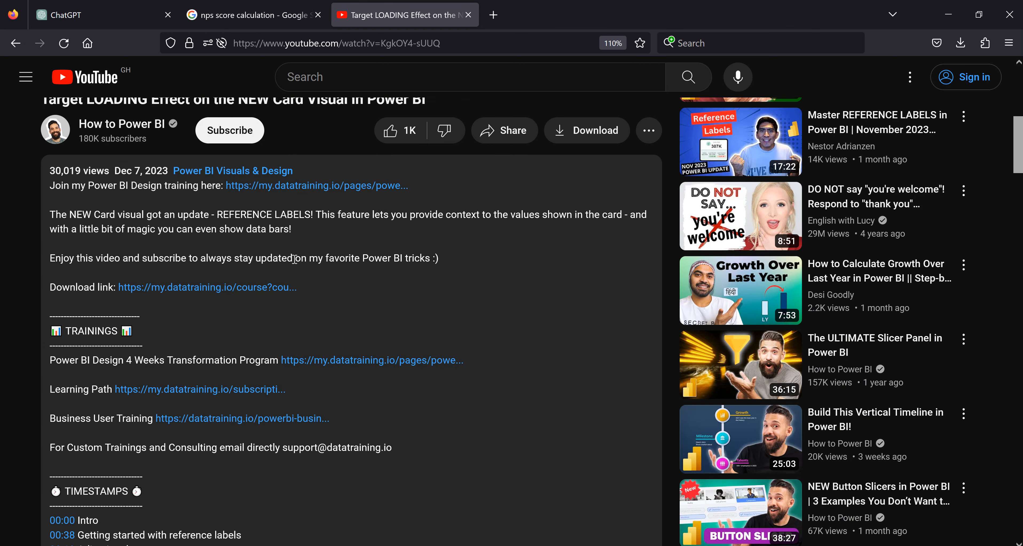
# Look over the reference-label video's page and the star ratings on the Hotel_Customer_Feedback2 report's average score cards, and pause the video.
pyautogui.scroll(6, 288, 264)
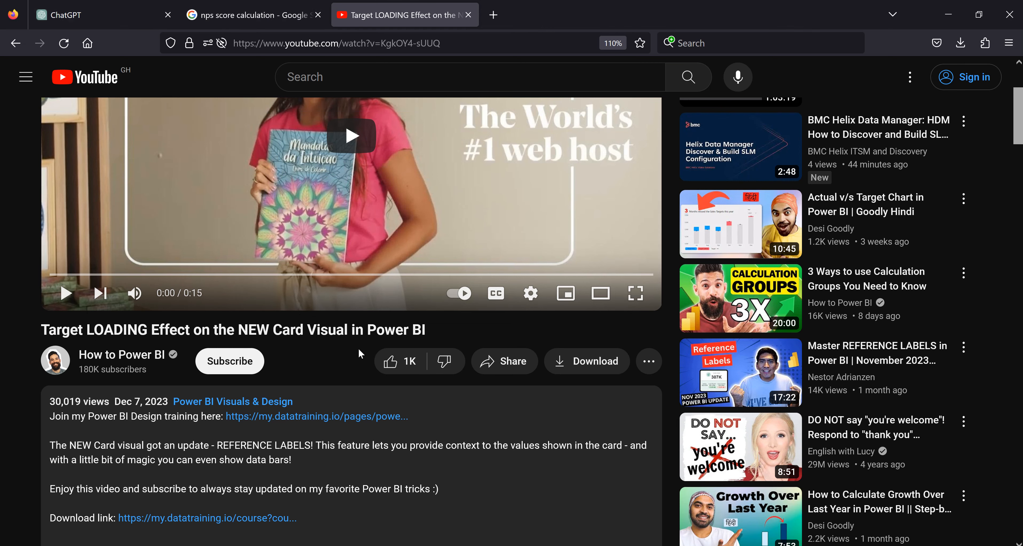
pyautogui.scroll(3, 397, 382)
pyautogui.scroll(-3, 399, 383)
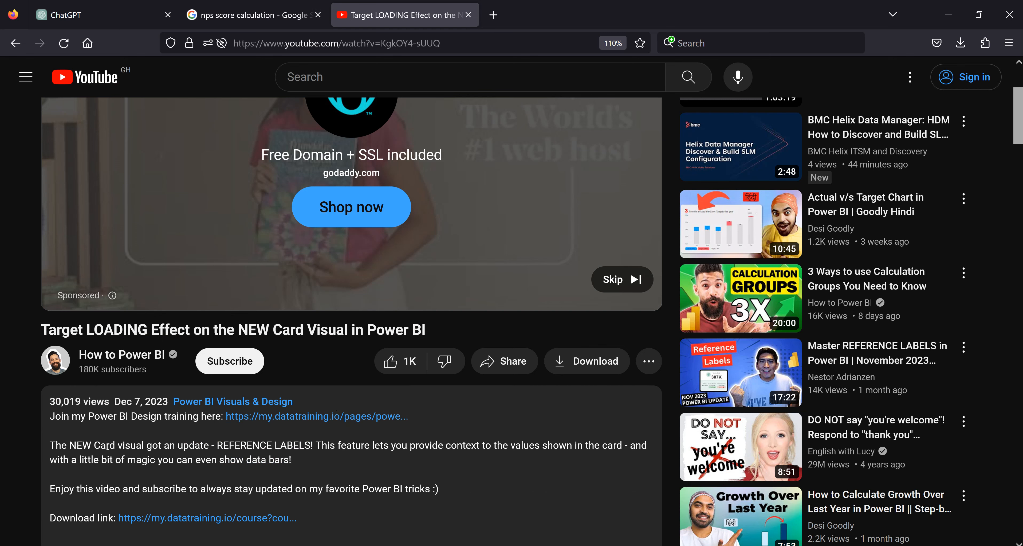
pyautogui.moveTo(606, 542)
pyautogui.click(606, 514)
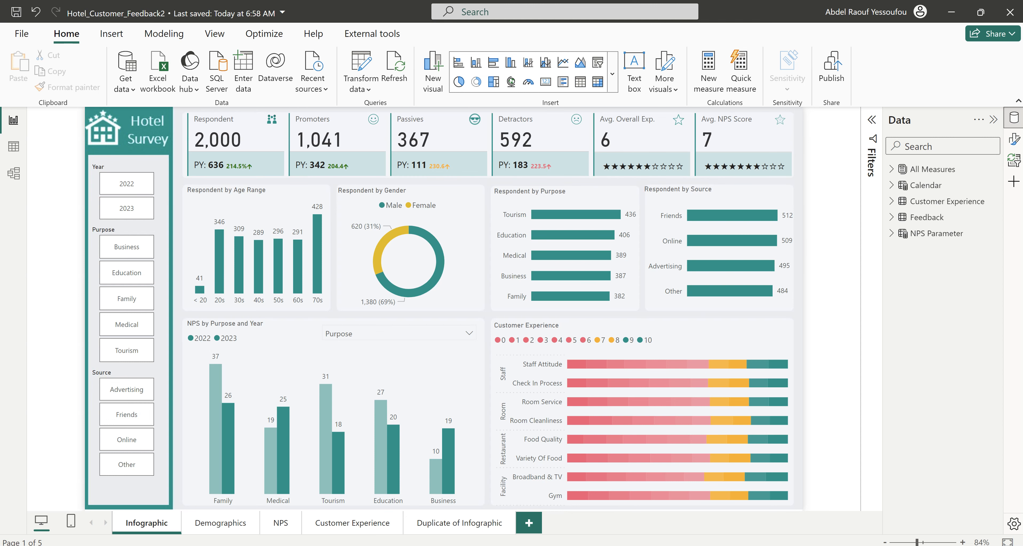
pyautogui.hotkey('alt', 'Tab')
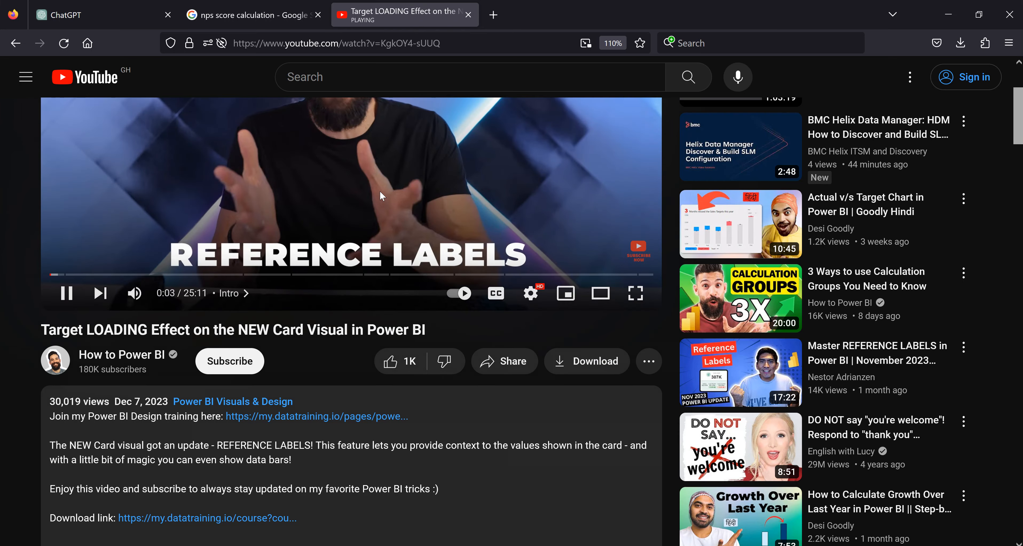
pyautogui.scroll(2, 355, 216)
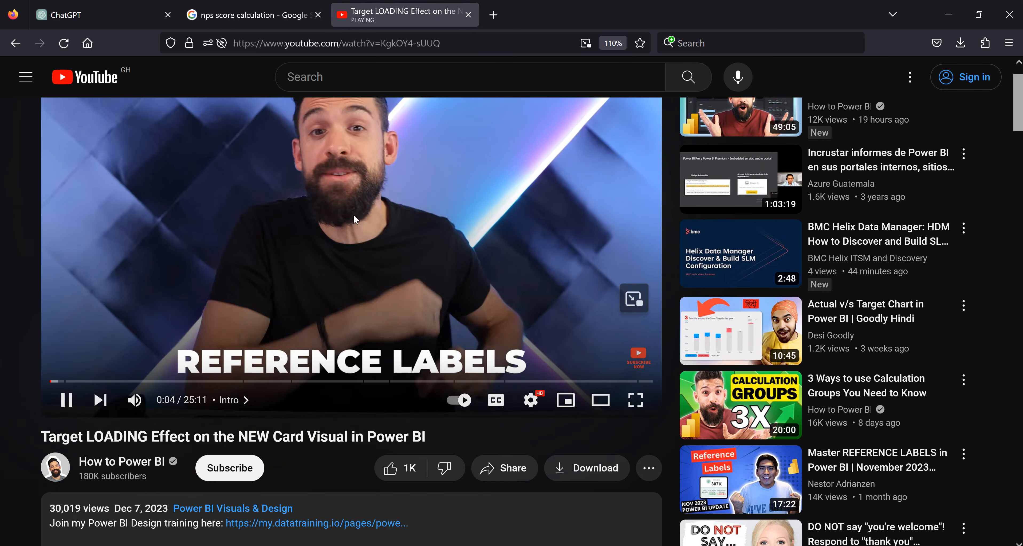
pyautogui.scroll(1, 353, 214)
pyautogui.click(353, 211)
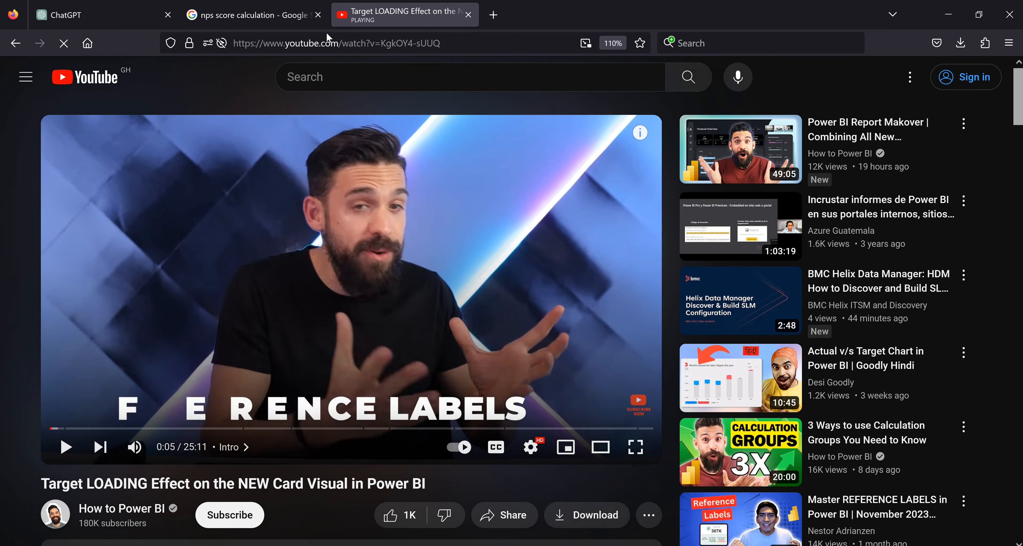
# Switch to the untitled Power BI report and start a measure "Data Bar - NPS" in All Measures with the variable _icons_total = 10.
pyautogui.click(948, 14)
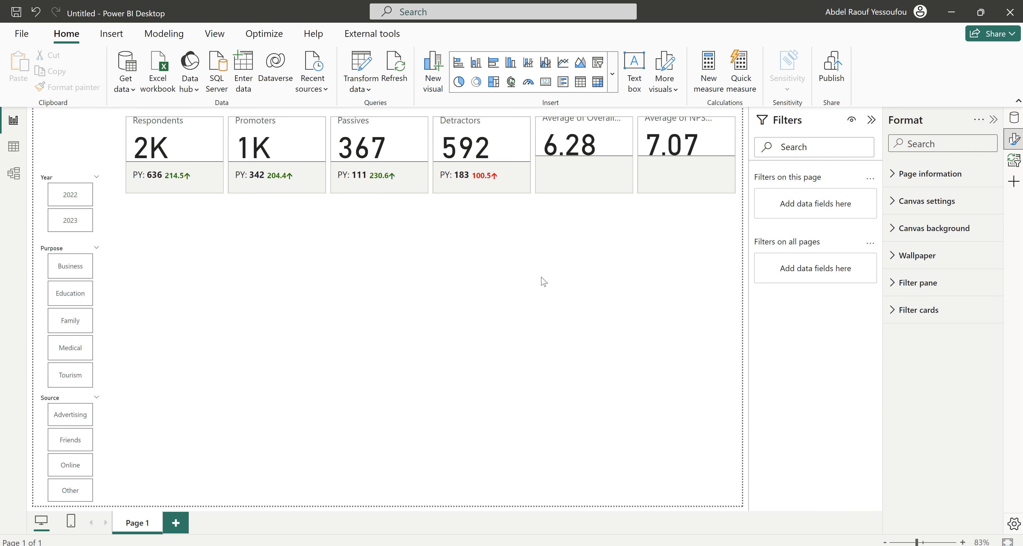
pyautogui.moveTo(587, 187)
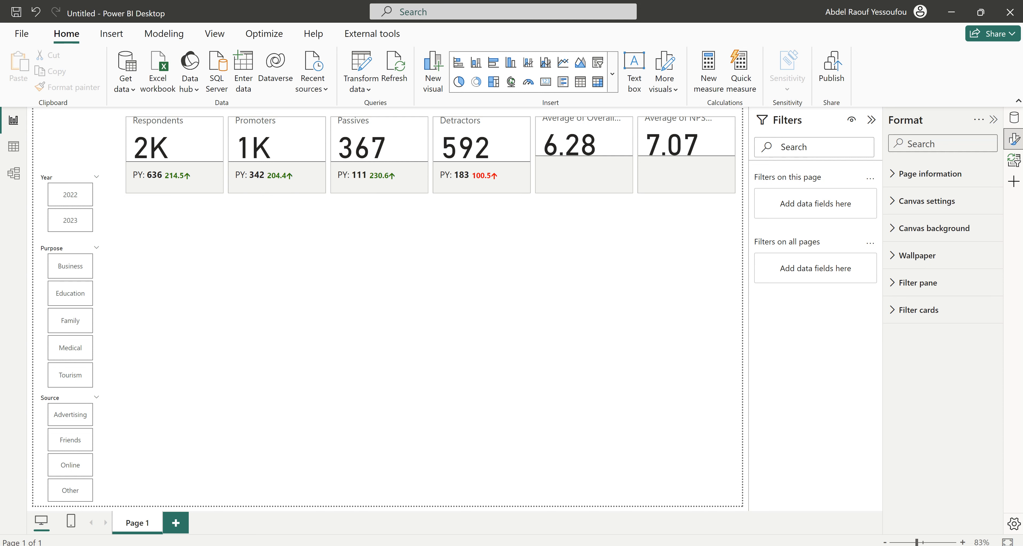
pyautogui.click(1014, 119)
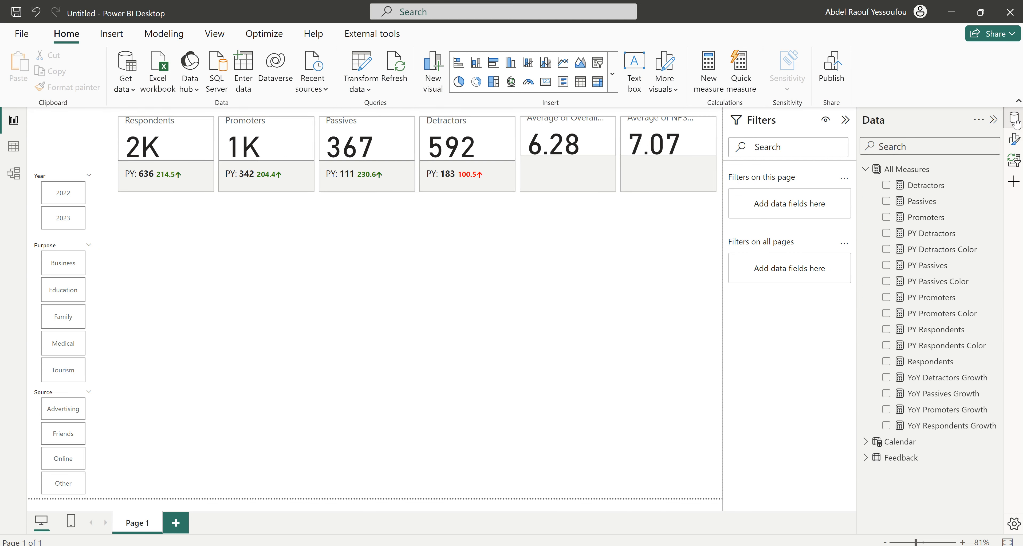
pyautogui.click(921, 178)
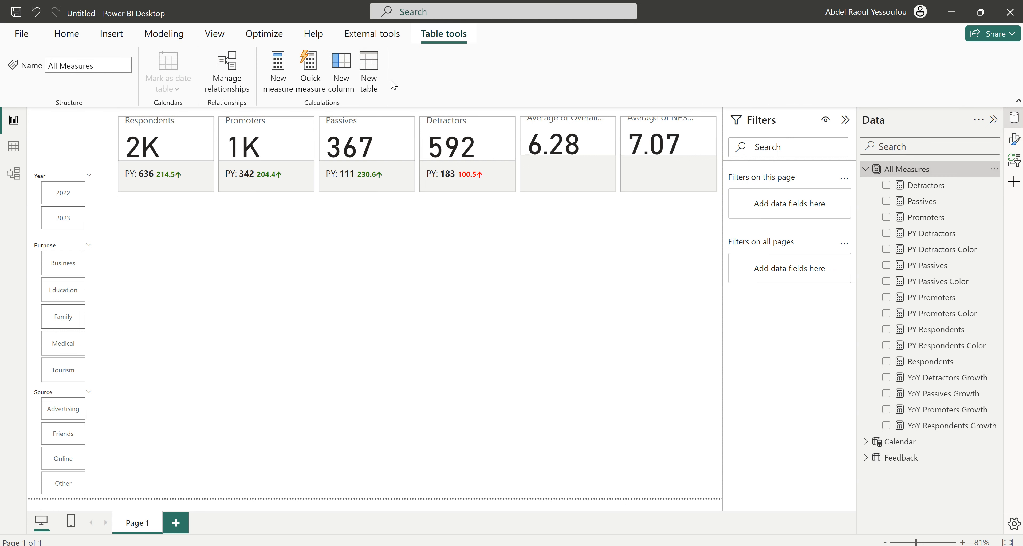
pyautogui.click(278, 71)
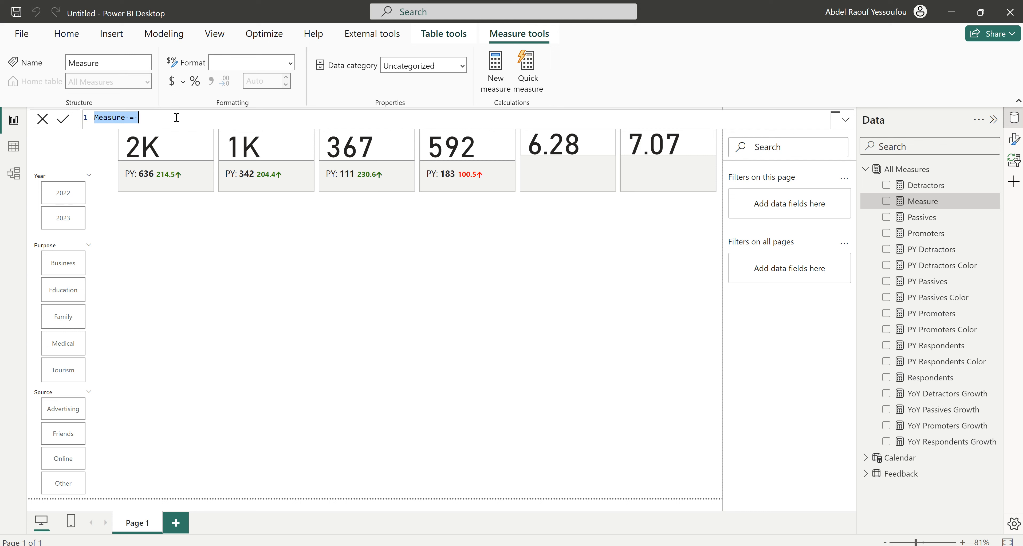
pyautogui.write('Data ')
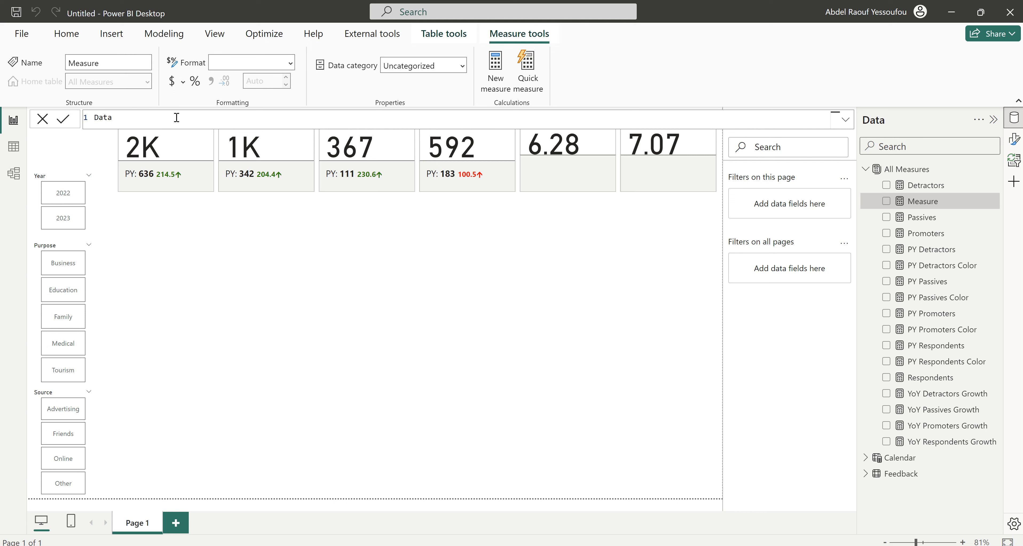
pyautogui.write('Bar - NPS =')
pyautogui.hotkey('shift', 'Return')
pyautogui.press('Tab')
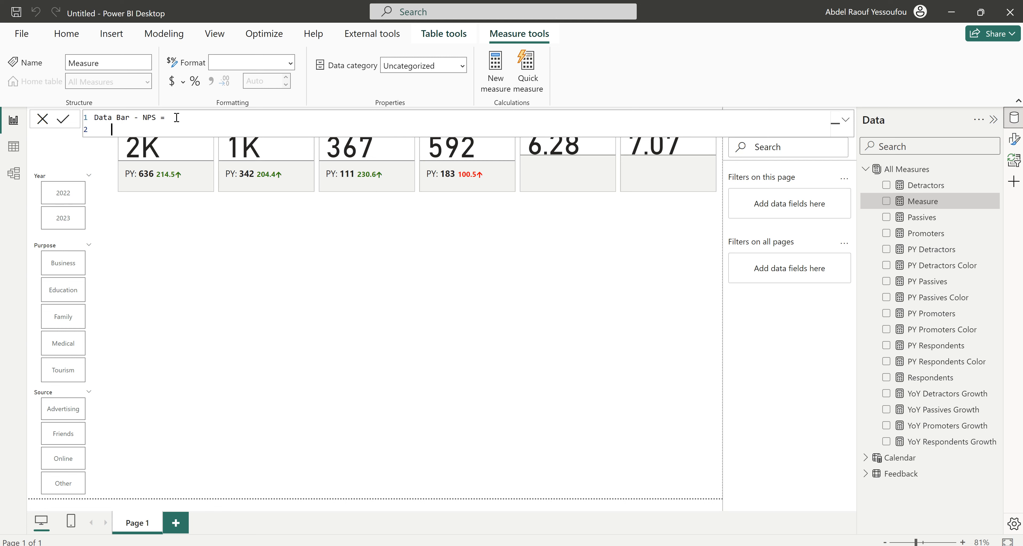
pyautogui.write('VAR _icons_total = 10')
pyautogui.press('Return')
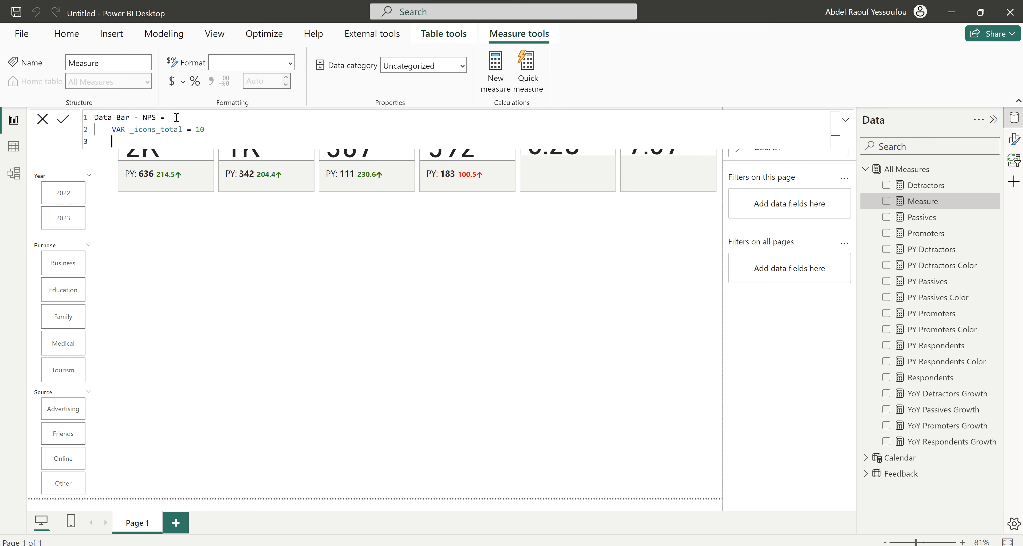
# Declare a variable _PERCEBTAGE in the measure, starting its expression with a DIVIDE function nested inside MIN.
pyautogui.write('VAR')
pyautogui.write('_PERCEBTAGE = MIN(')
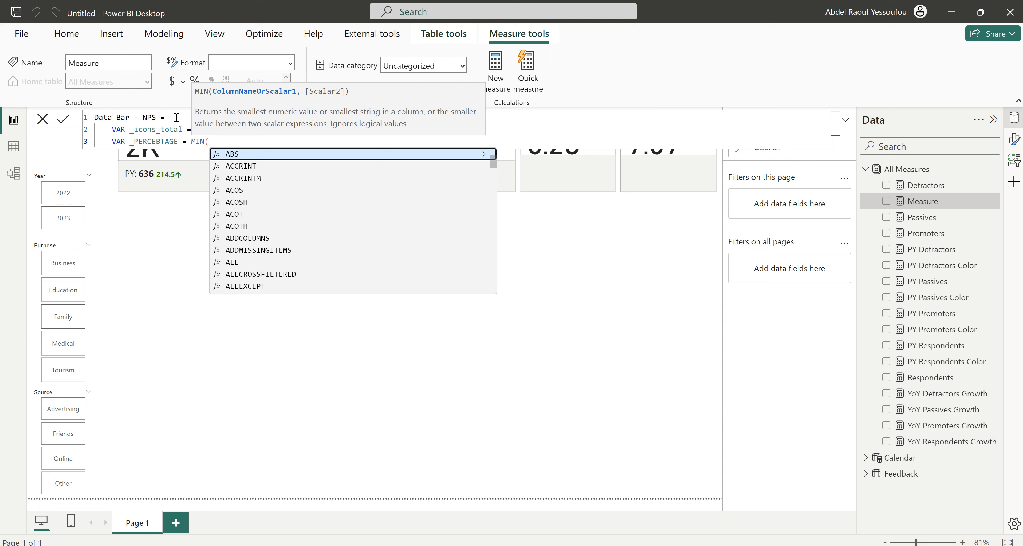
pyautogui.write('di')
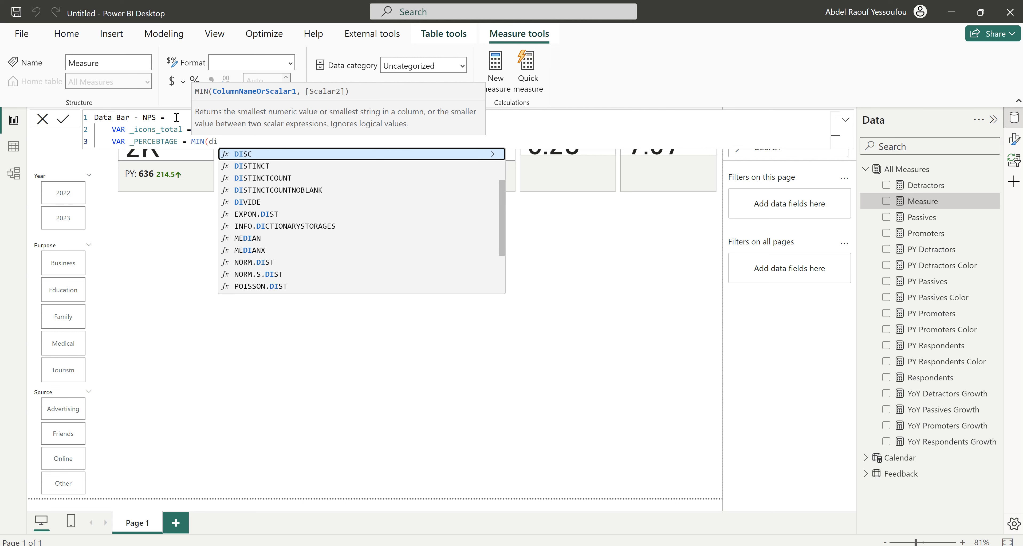
pyautogui.press('Down')
pyautogui.press('Down')
pyautogui.press('Down')
pyautogui.press('Down')
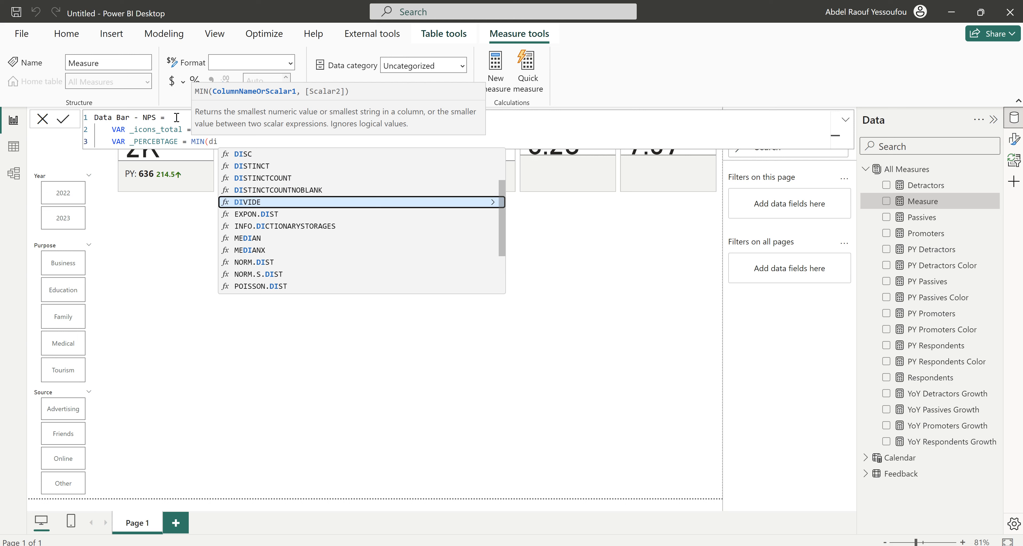
pyautogui.press('Tab')
# Complete the percentage expression by dividing AVERAGE(Feedback[NPS Score]) by 10 and giving MIN a second argument of 1.
pyautogui.write('a')
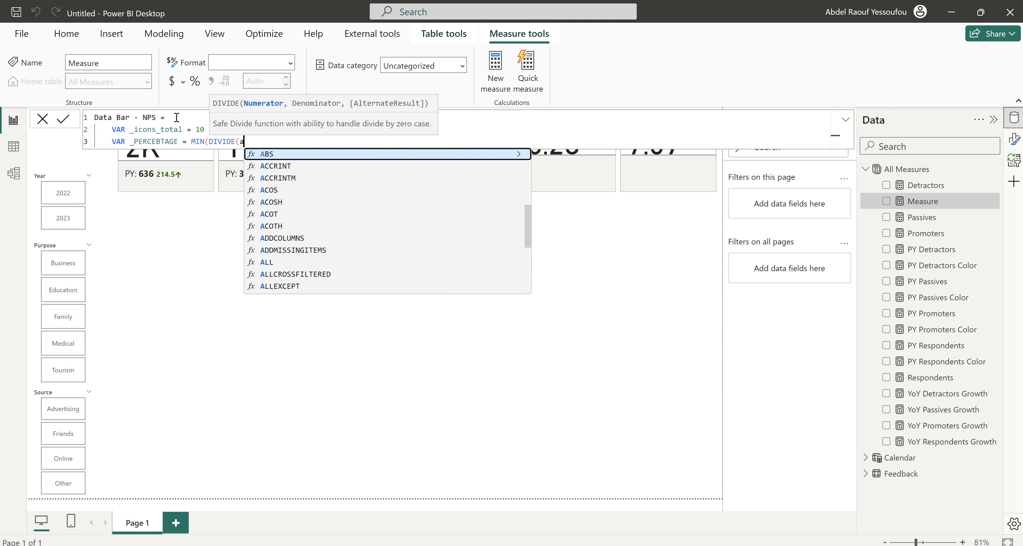
pyautogui.write('ve')
pyautogui.press('Tab')
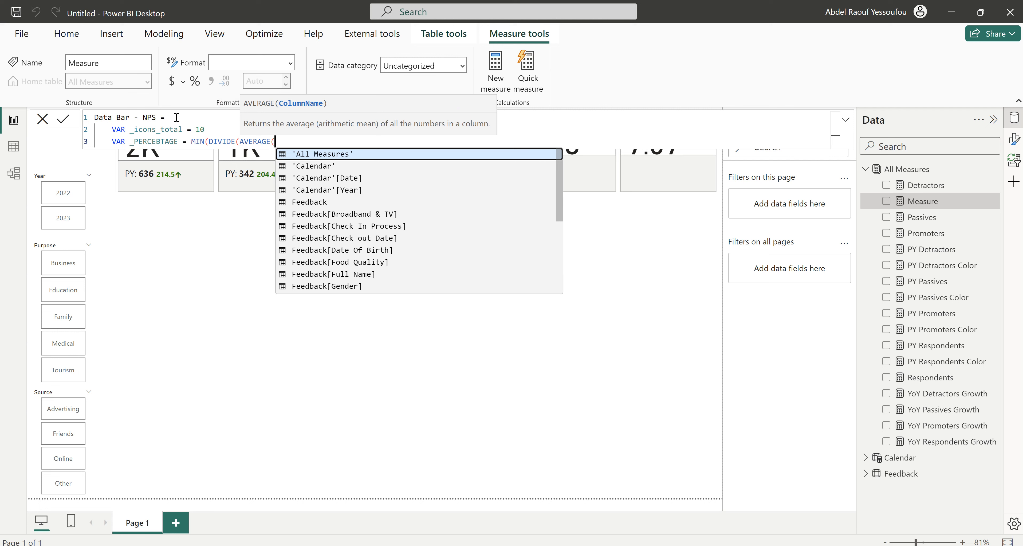
pyautogui.write('nps')
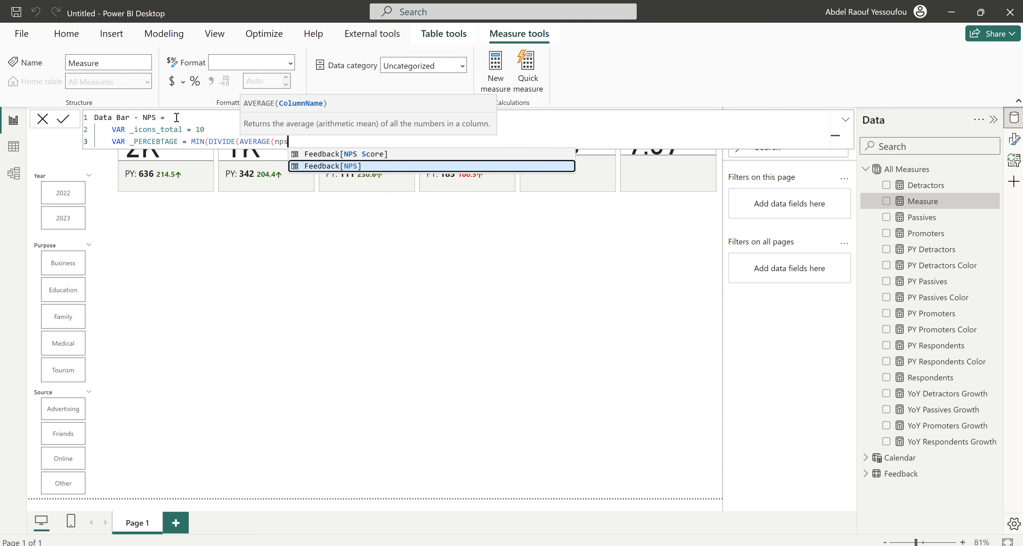
pyautogui.press('Up')
pyautogui.press('Tab')
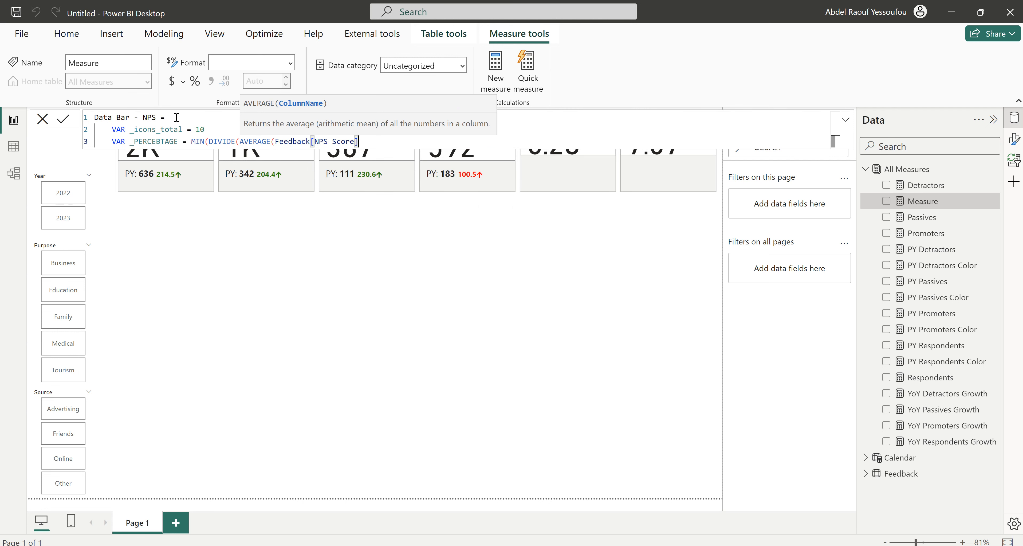
pyautogui.write('),')
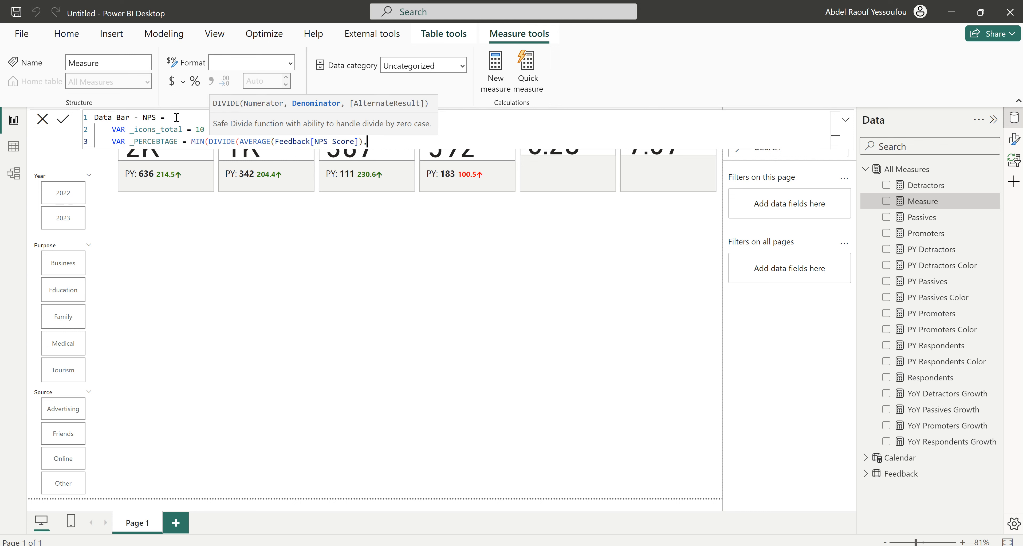
pyautogui.write('10),')
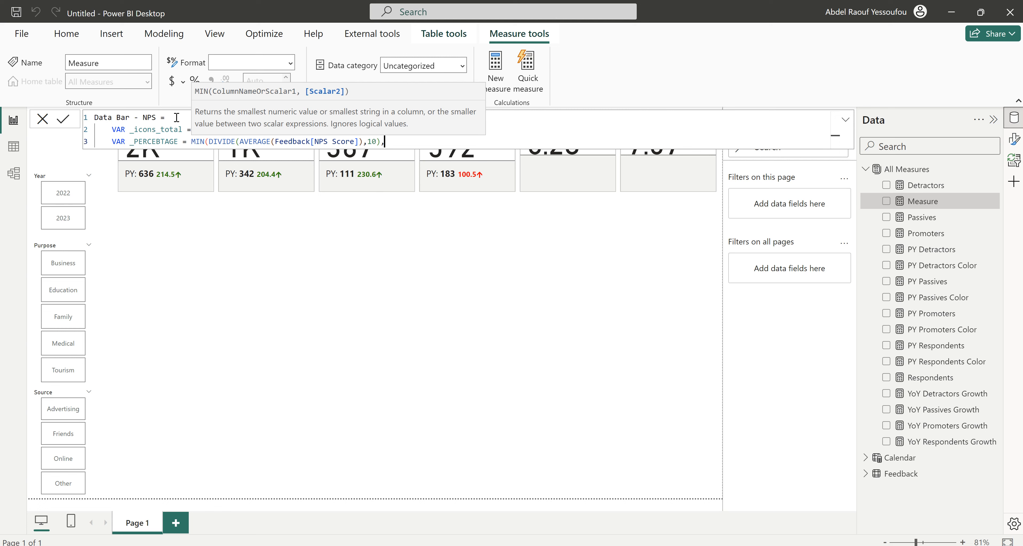
pyautogui.write('1)')
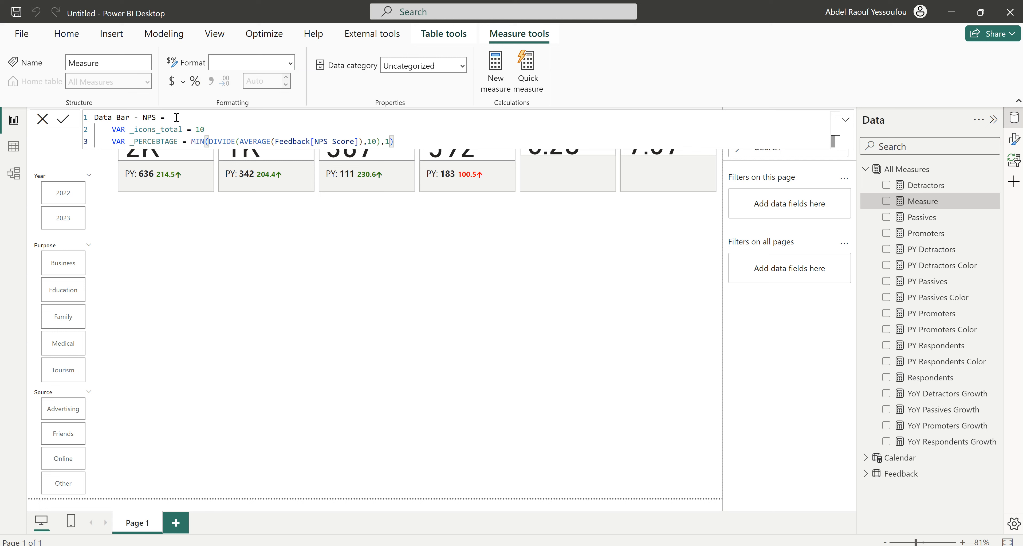
pyautogui.hotkey('shift', 'Return')
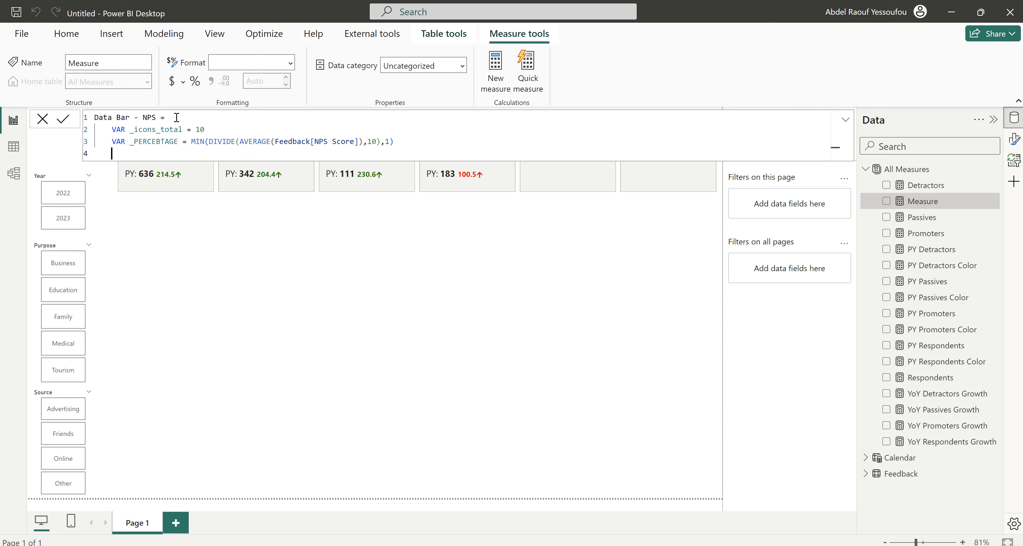
# Start the variable _icons_fill from the percentage variable, and correct the name in that variable's declaration to _Percentage.
pyautogui.write('VAR _')
pyautogui.write('icons_fill = _PERCEBTAGE')
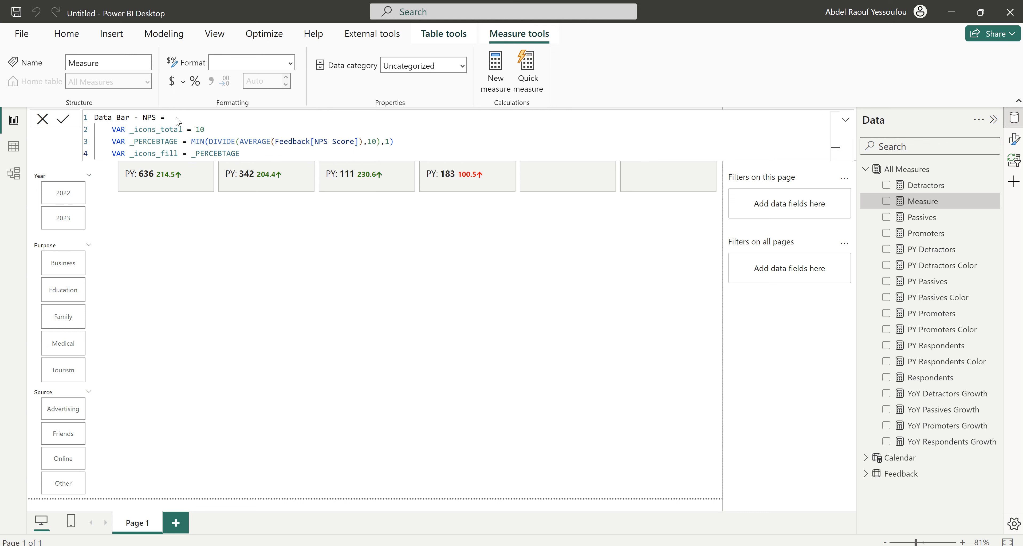
pyautogui.doubleClick(160, 141)
pyautogui.click(160, 141)
pyautogui.press('BackSpace')
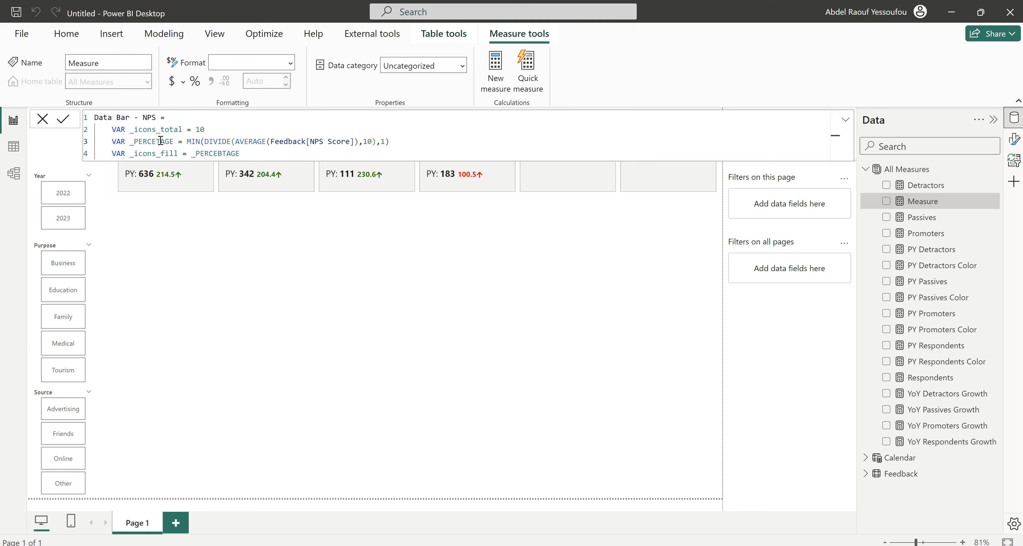
pyautogui.press('Right')
pyautogui.press('Right')
pyautogui.press('Right')
pyautogui.press('BackSpace')
pyautogui.press('BackSpace')
pyautogui.press('BackSpace')
pyautogui.press('BackSpace')
pyautogui.press('BackSpace')
pyautogui.press('BackSpace')
pyautogui.press('BackSpace')
pyautogui.press('BackSpace')
pyautogui.write('ercentage')
# Replace the misspelled reference in _icons_fill with _Percentage and complete its expression as _Percentage * _icons_total.
pyautogui.doubleClick(161, 141)
pyautogui.hotkey('ctrl', 'c')
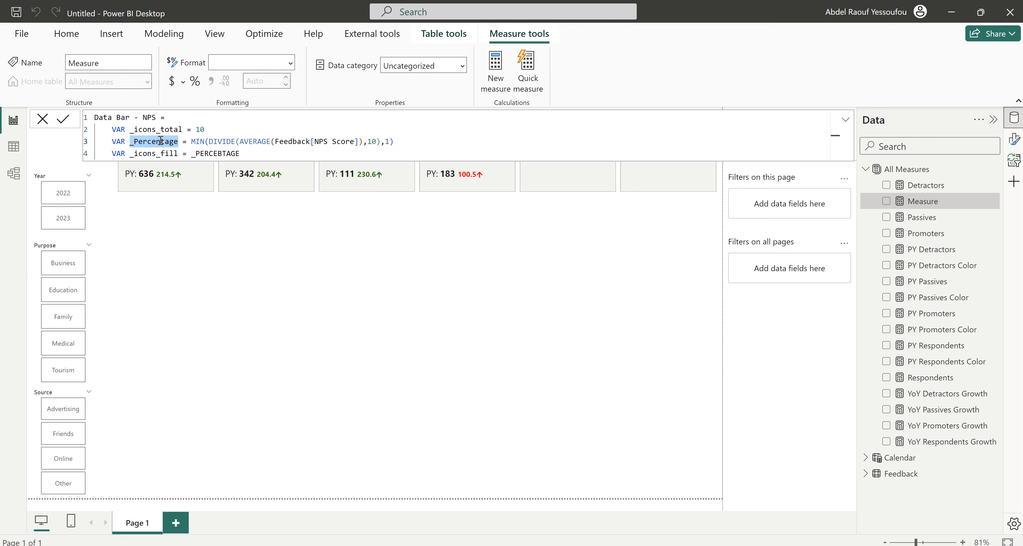
pyautogui.doubleClick(221, 152)
pyautogui.hotkey('ctrl', 'v')
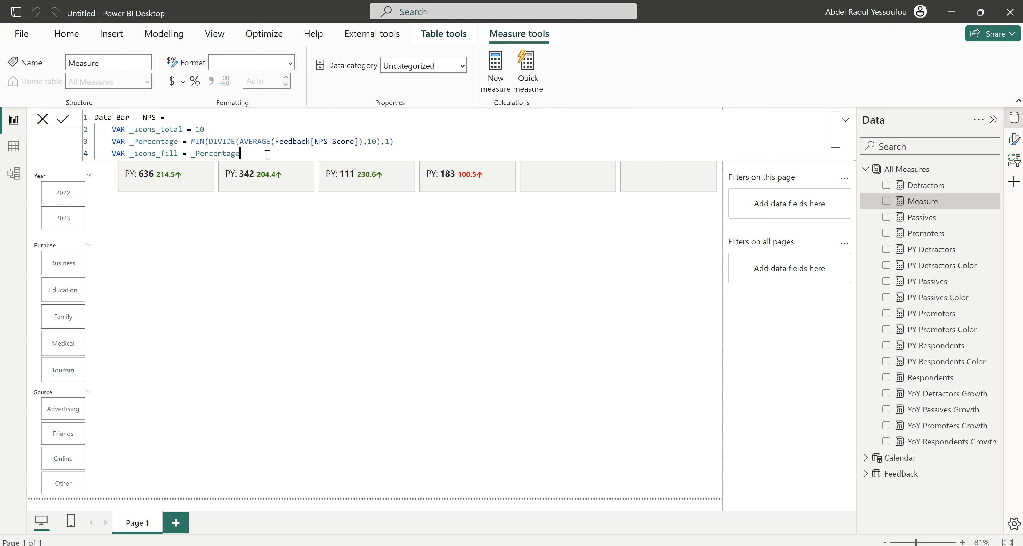
pyautogui.write('* _icons_total')
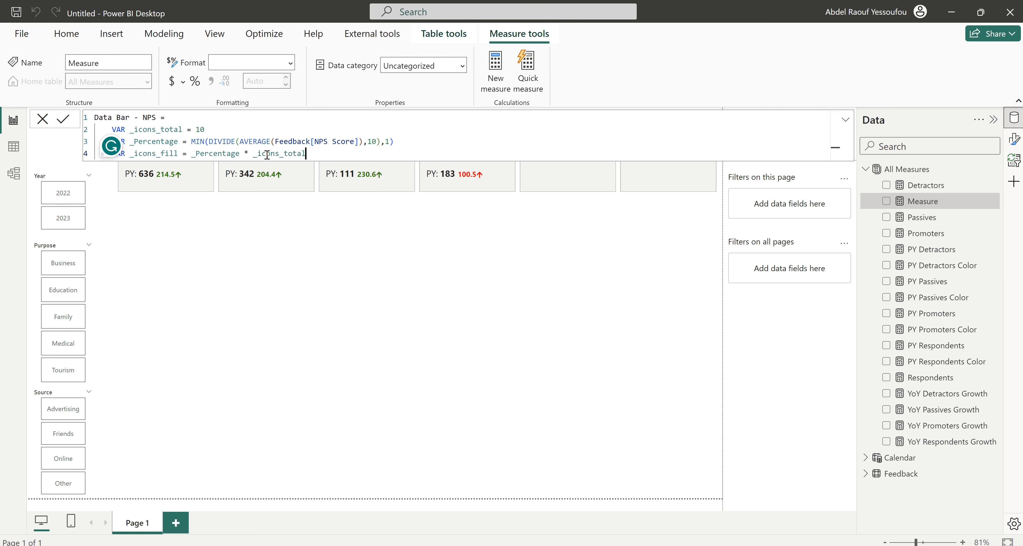
pyautogui.hotkey('shift', 'Return')
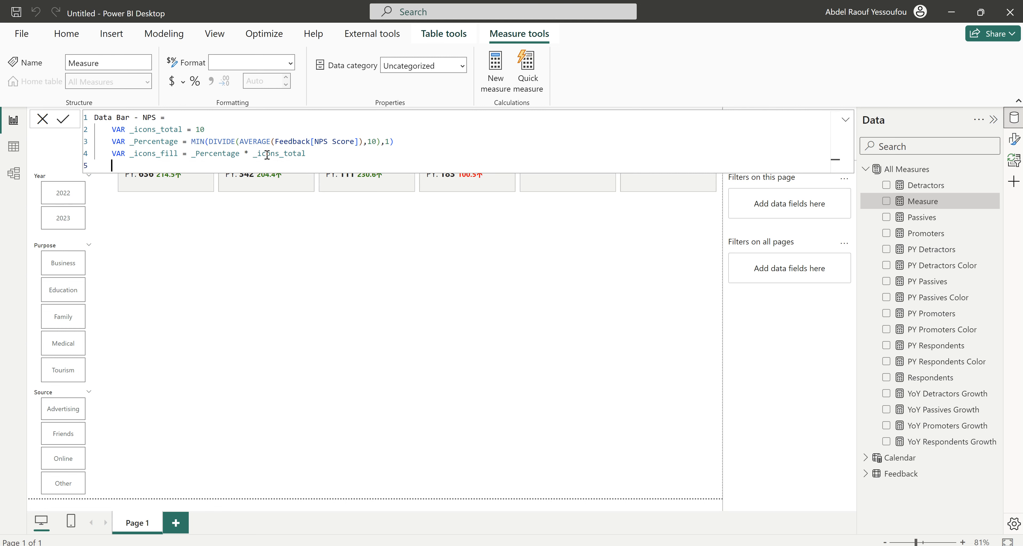
# Add a variable _icons_Empty to the measure, calculated as _icons_total - _icons_fill.
pyautogui.write('VAR _icons_Empty = _ic')
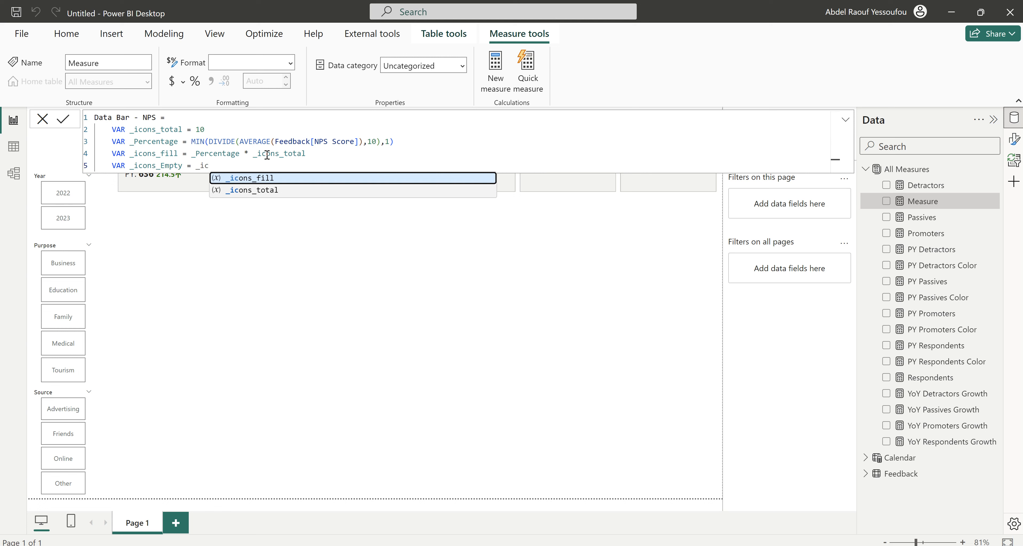
pyautogui.press('Down')
pyautogui.press('Tab')
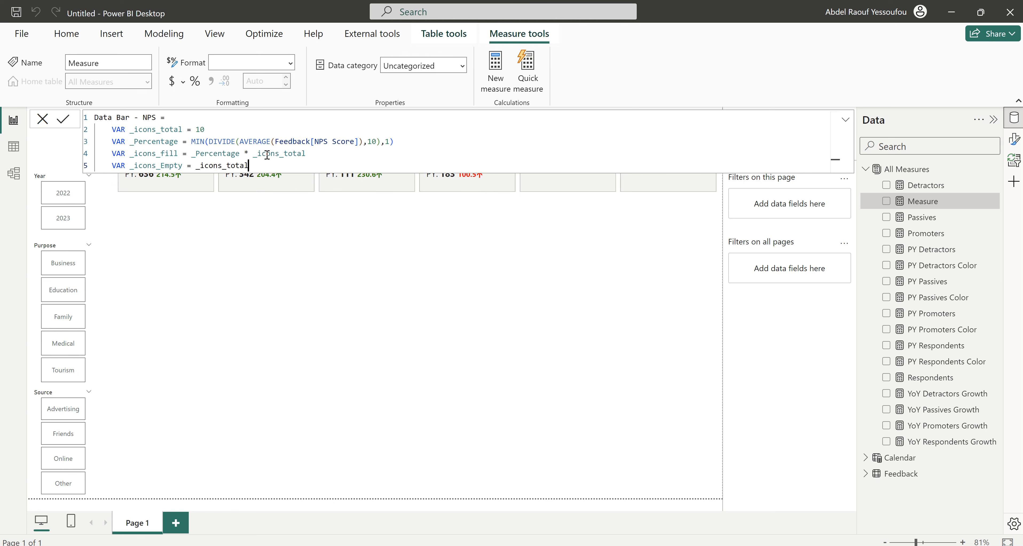
pyautogui.write('- i')
pyautogui.press('BackSpace')
pyautogui.write('_')
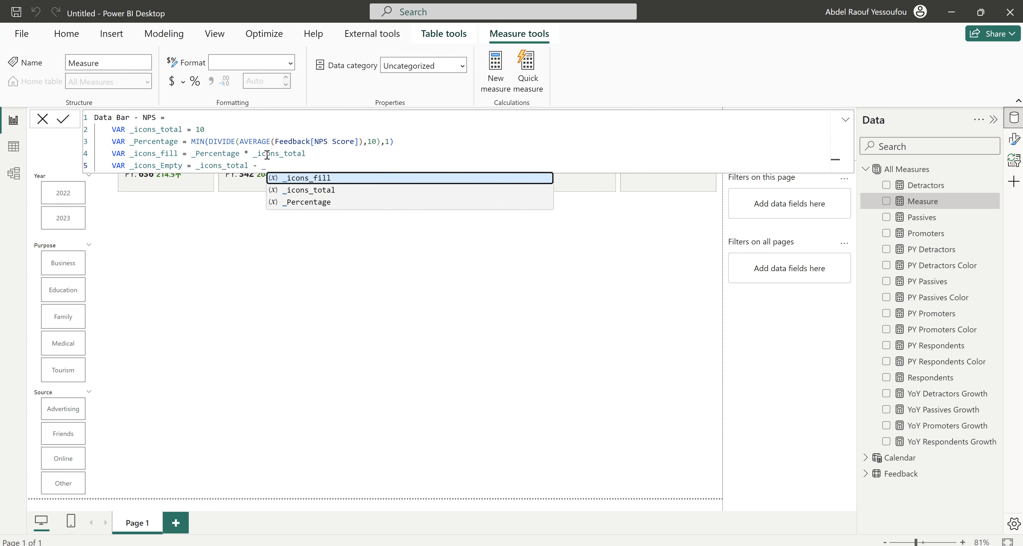
pyautogui.press('Tab')
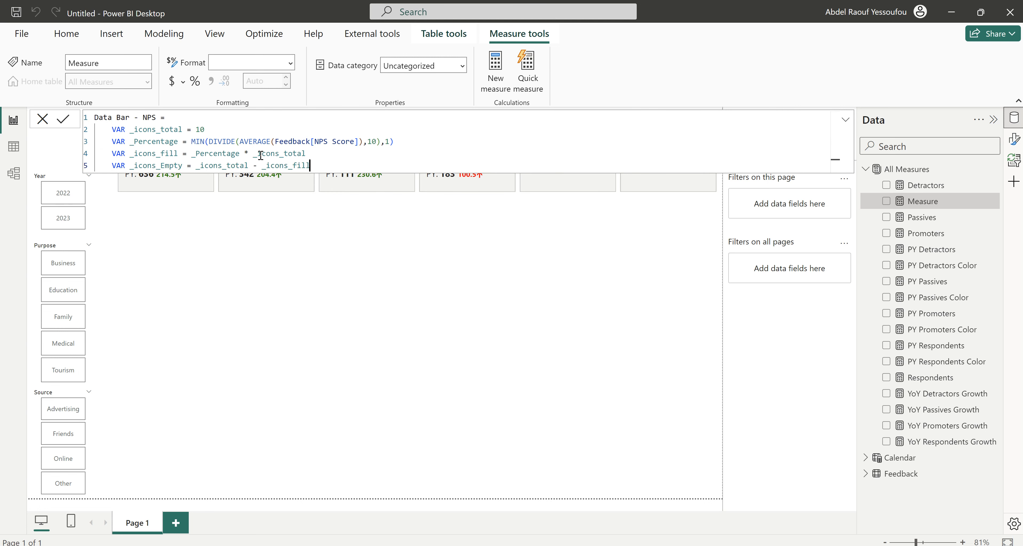
pyautogui.click(200, 130)
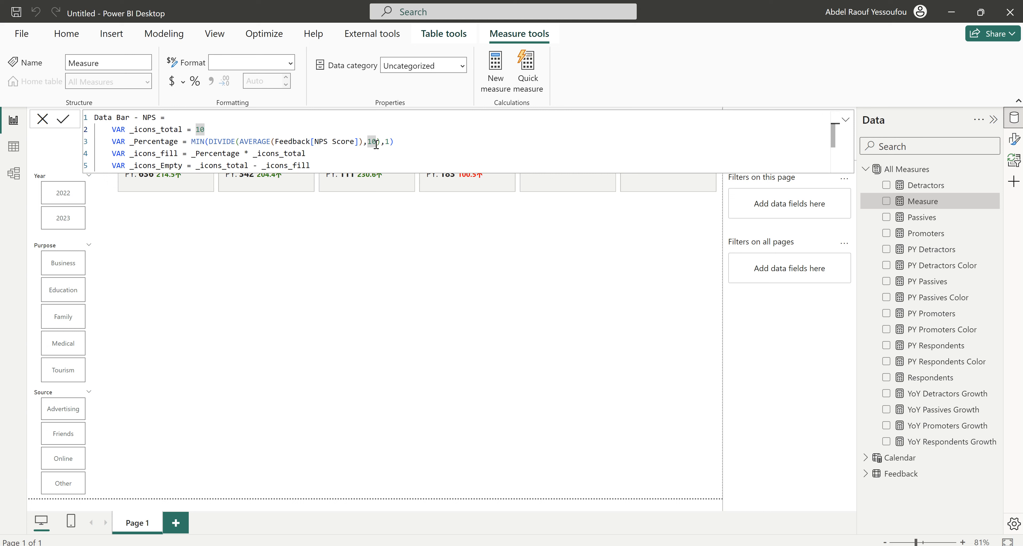
pyautogui.doubleClick(155, 141)
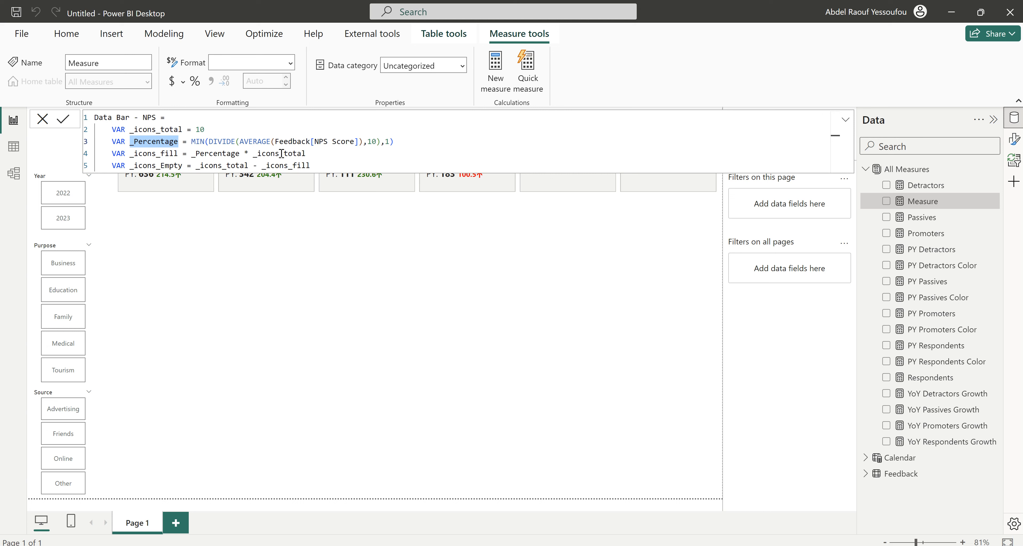
pyautogui.moveTo(307, 153); pyautogui.dragTo(194, 158)
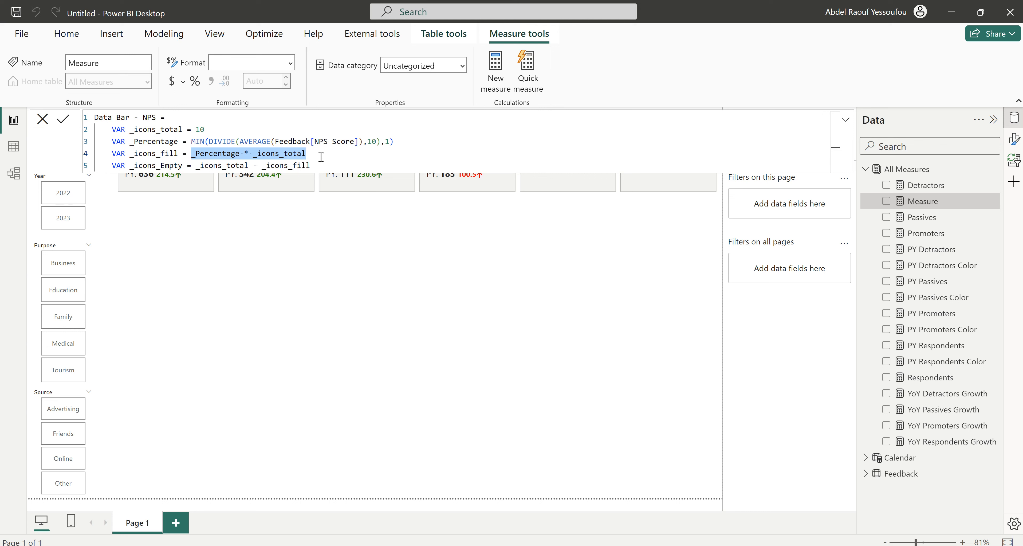
# Below _icons_Empty, after a blank line, add a variable _Fill_star defined as UNICHAR(9733).
pyautogui.click(329, 166)
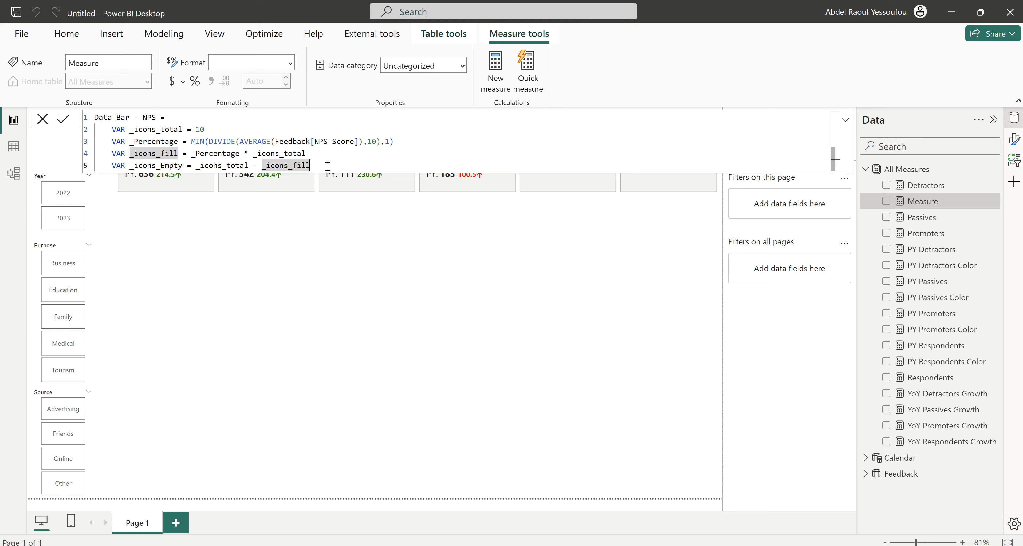
pyautogui.press('Return')
pyautogui.press('Return')
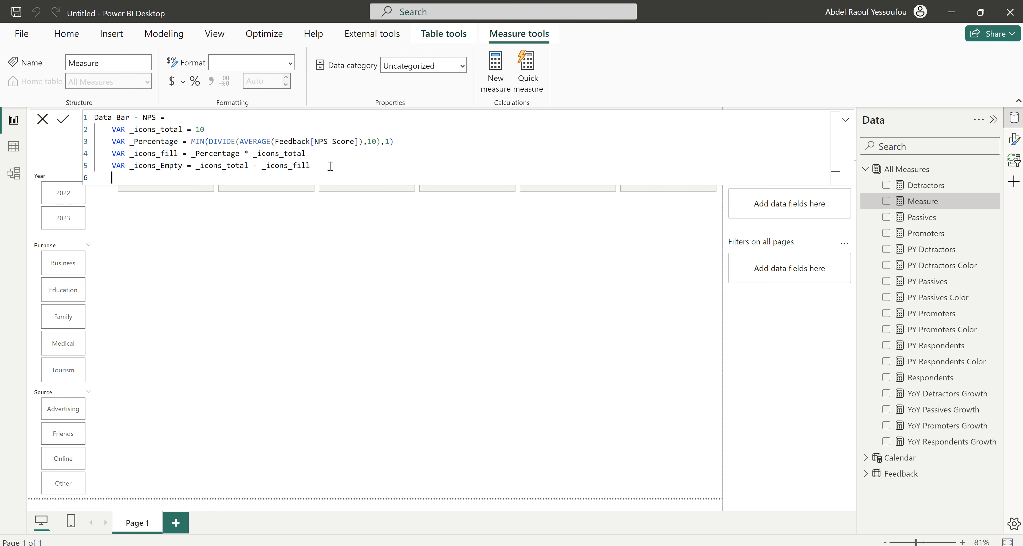
pyautogui.write('va')
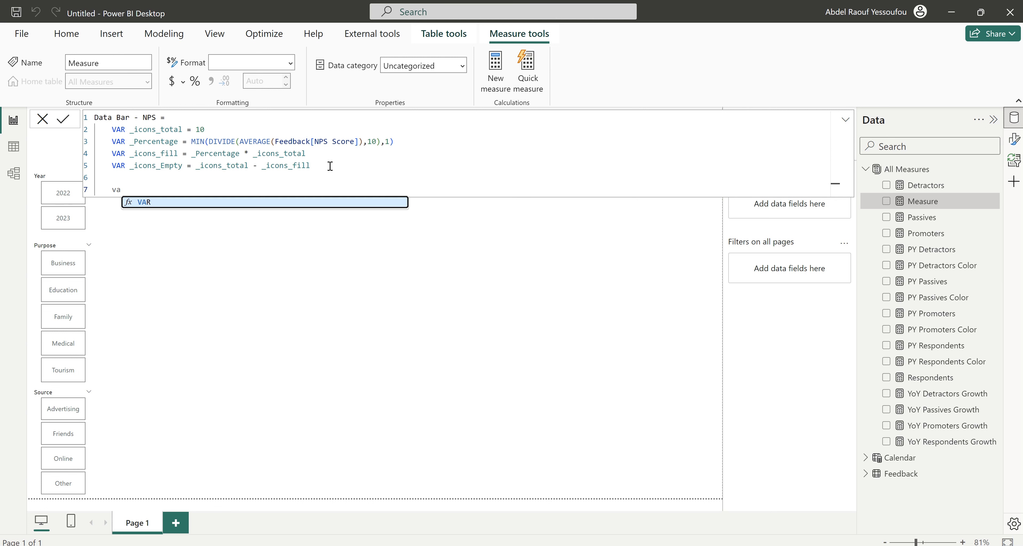
pyautogui.press('Tab')
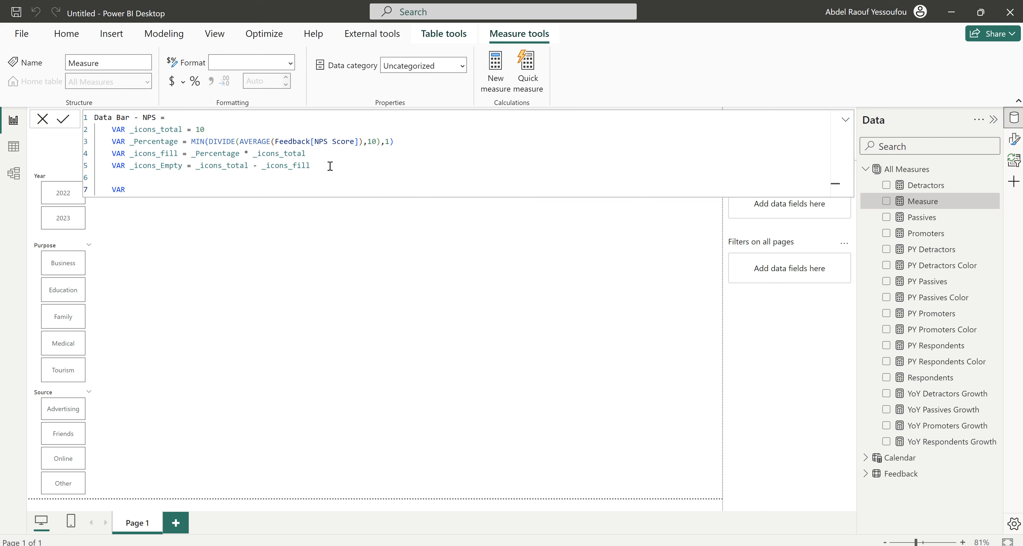
pyautogui.write('_')
pyautogui.write('ic')
pyautogui.press('BackSpace')
pyautogui.press('BackSpace')
pyautogui.write('Fill_st')
pyautogui.write('ya')
pyautogui.press('BackSpace')
pyautogui.press('BackSpace')
pyautogui.write('ar = un')
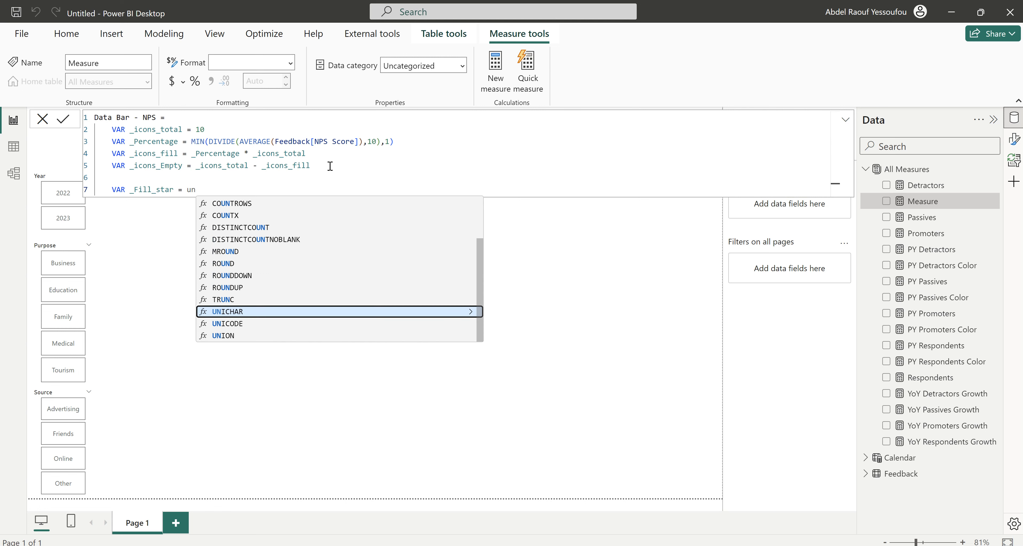
pyautogui.press('Tab')
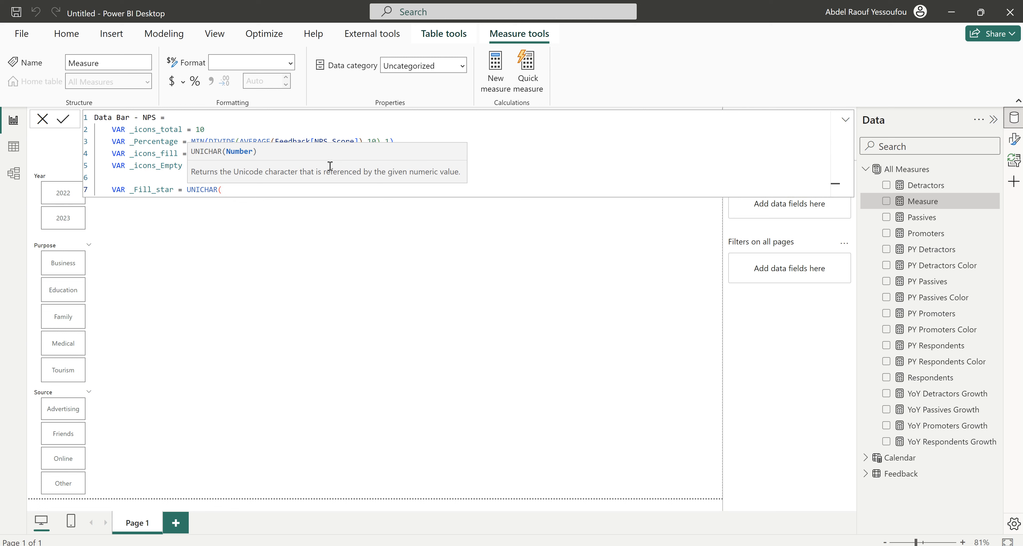
pyautogui.write('9733)')
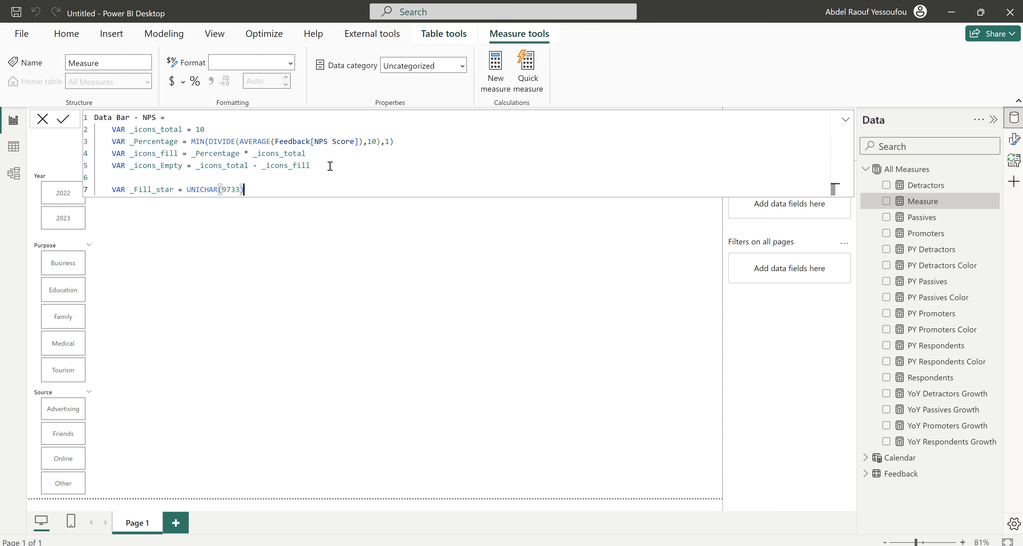
# Add a variable _Empty_star to the measure, defined as UNICHAR(9734).
pyautogui.hotkey('shift', 'Return')
pyautogui.write('va')
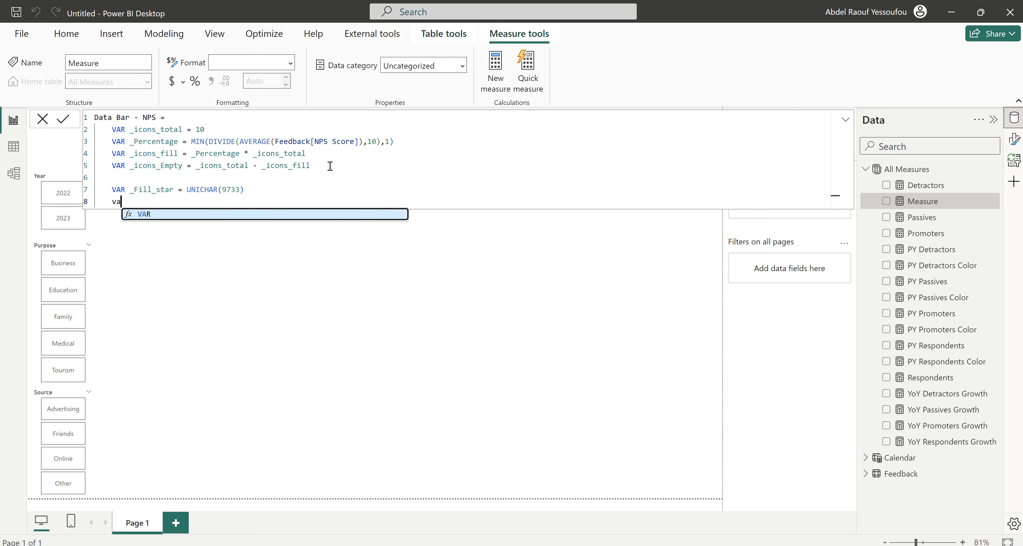
pyautogui.press('Tab')
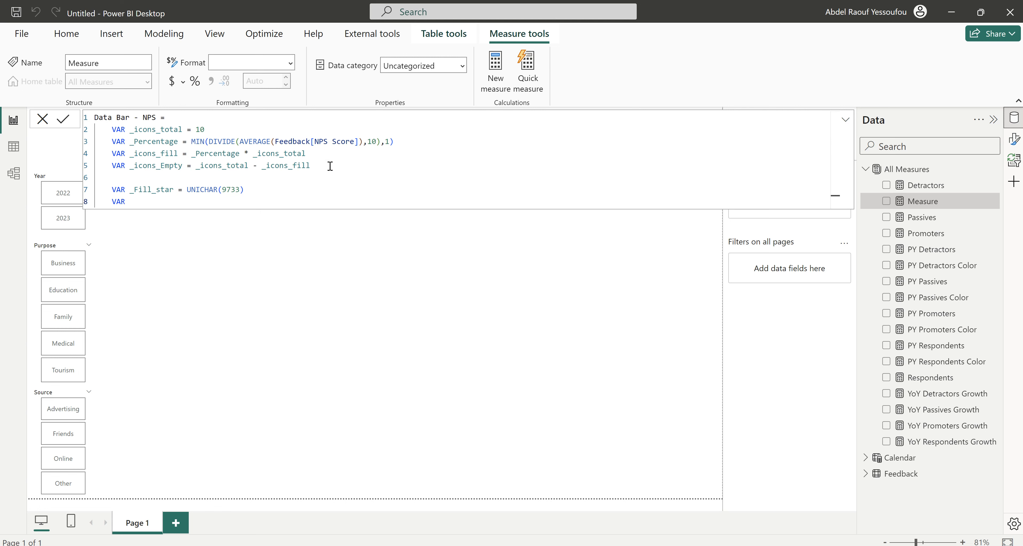
pyautogui.write('_Empty_star = UNICHAR(9734')
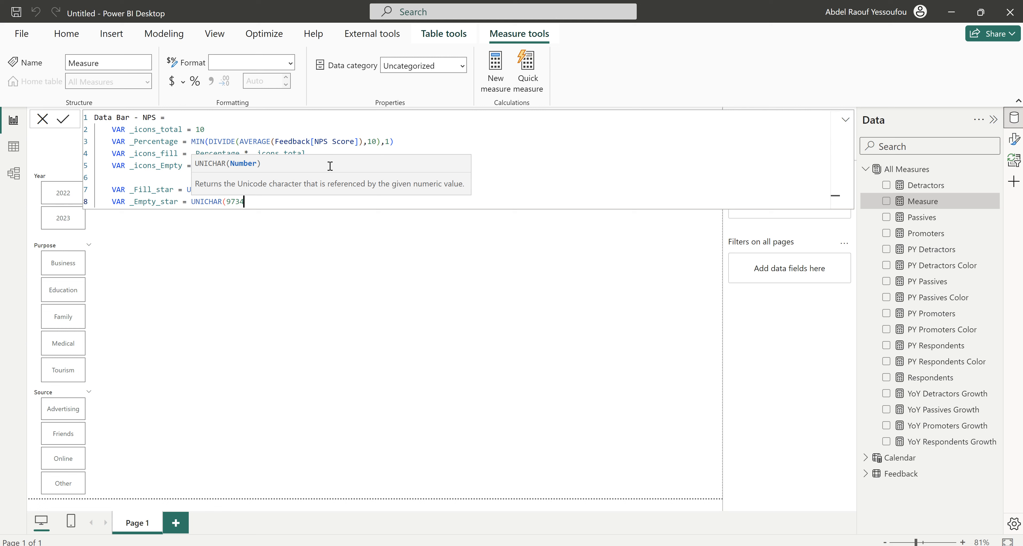
pyautogui.write(')')
# Declare a variable _DataBar after a blank line and begin its expression on a new line.
pyautogui.press('Return')
pyautogui.press('Return')
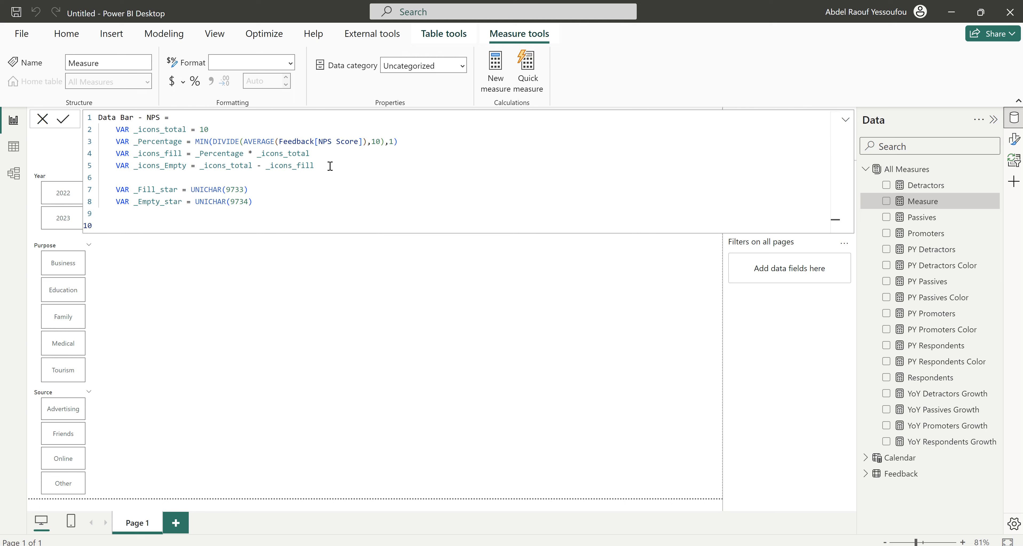
pyautogui.write('VAR')
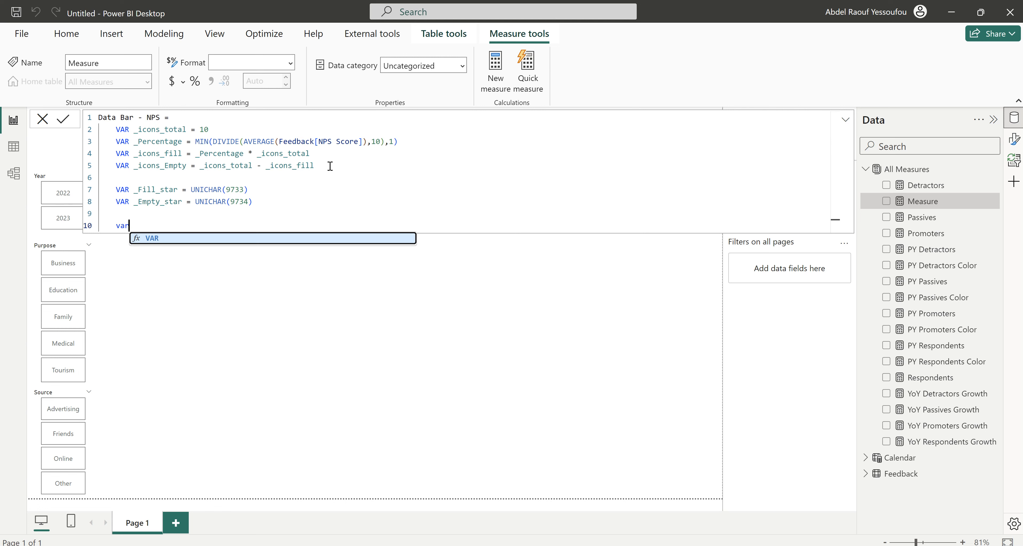
pyautogui.write(' _Data')
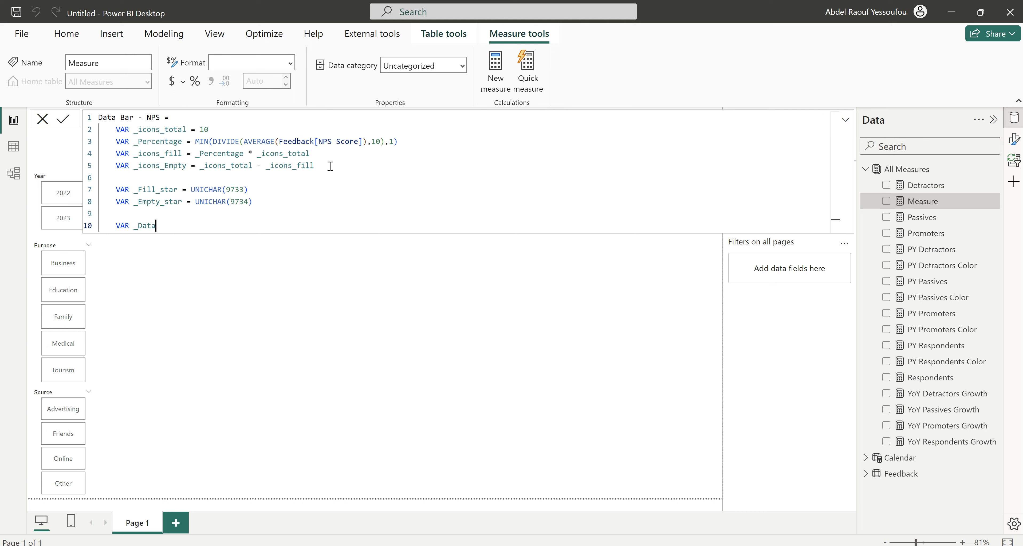
pyautogui.write('Bar =')
pyautogui.press('Return')
# Start the _DataBar expression with REPT(_Fill_star, _icons_fill) followed by the & operator.
pyautogui.write('rep')
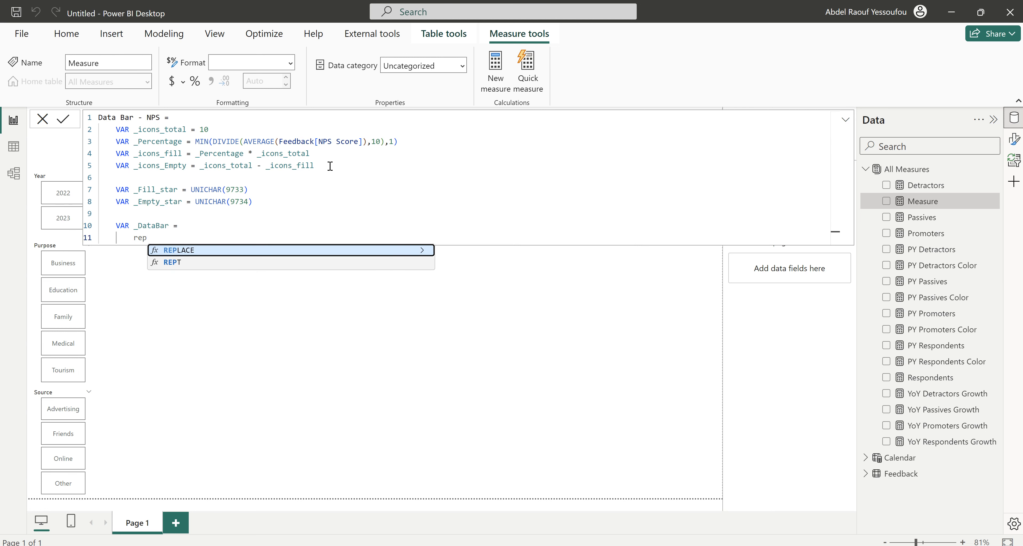
pyautogui.press('Down')
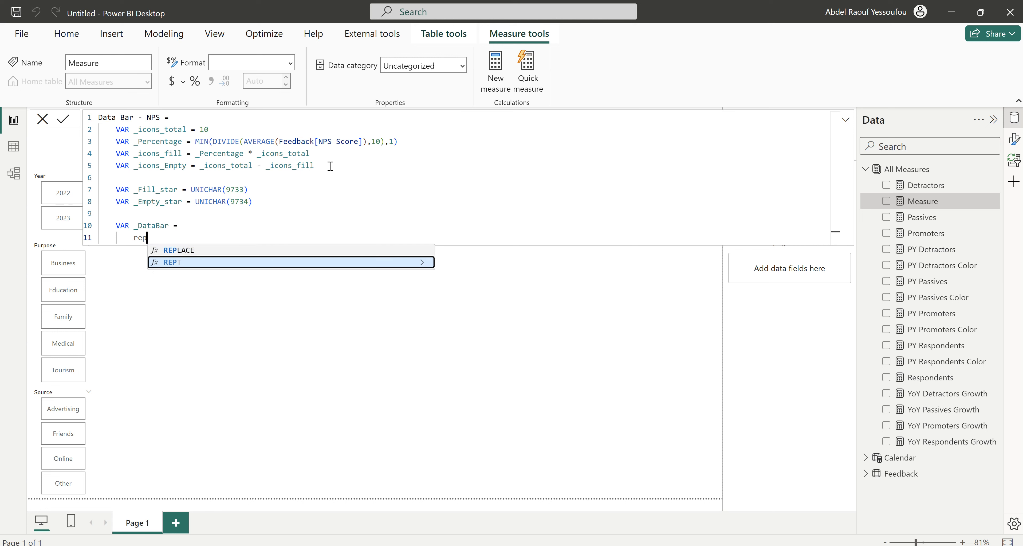
pyautogui.press('Tab')
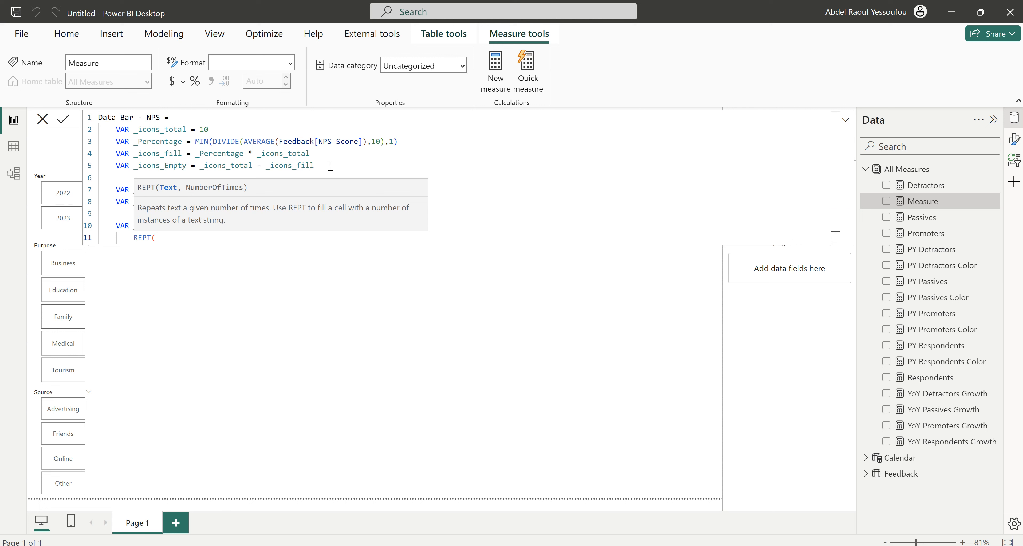
pyautogui.write('_')
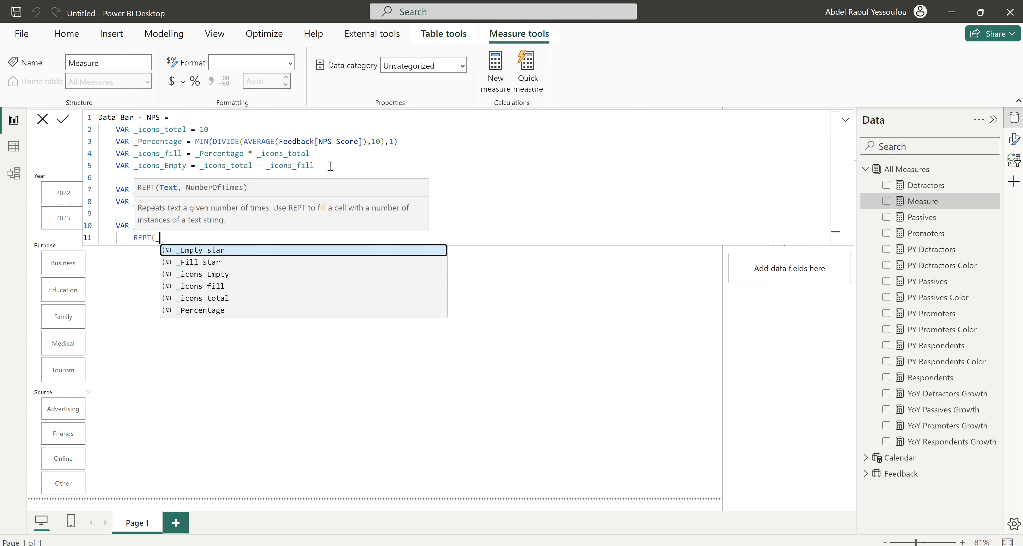
pyautogui.press('Down')
pyautogui.press('Tab')
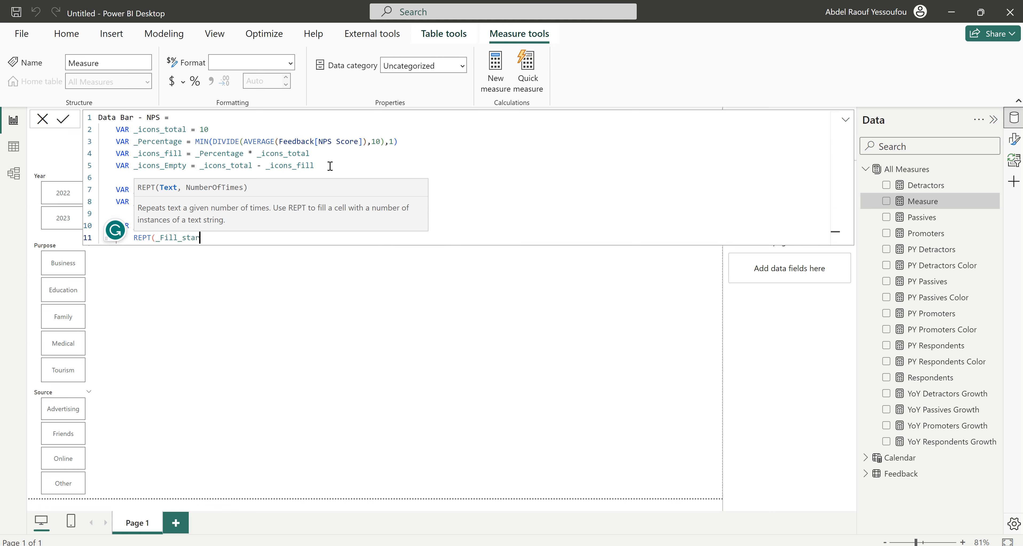
pyautogui.write(', ')
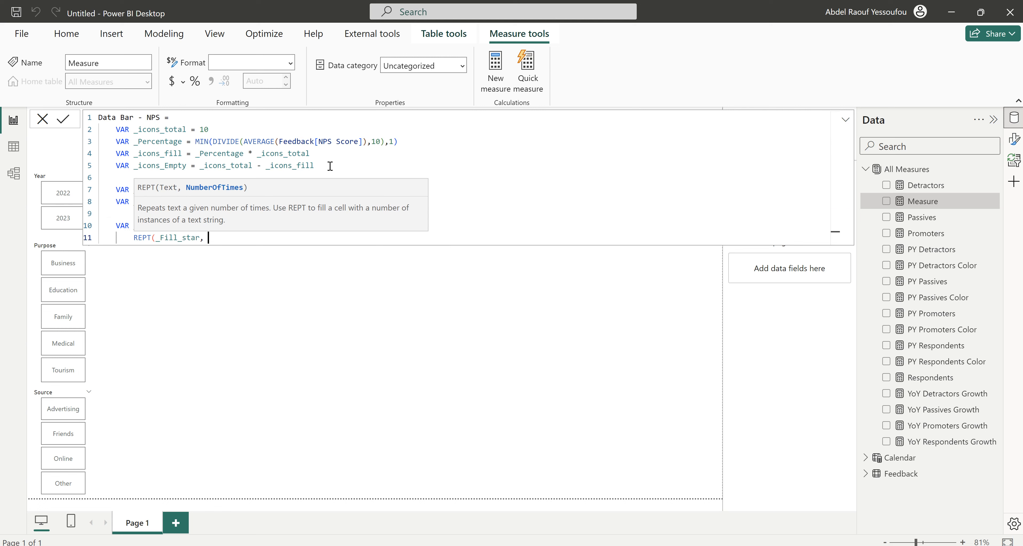
pyautogui.write('_ic')
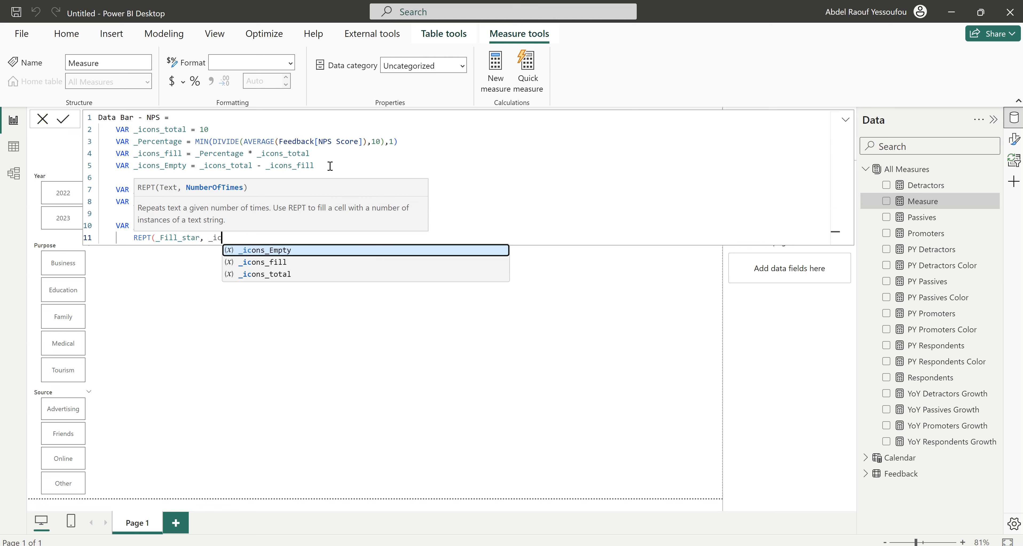
pyautogui.press('Down')
pyautogui.press('Tab')
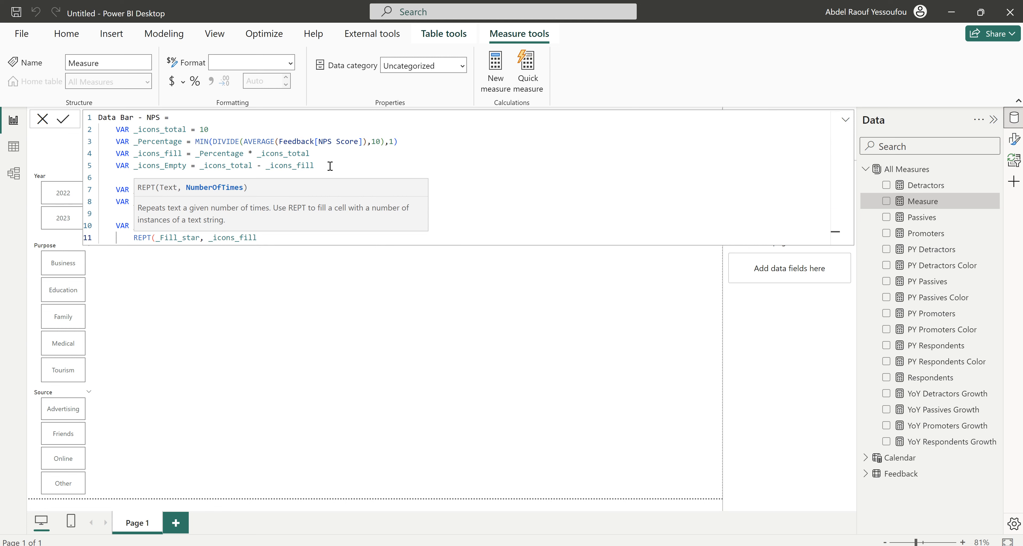
pyautogui.write(') & ')
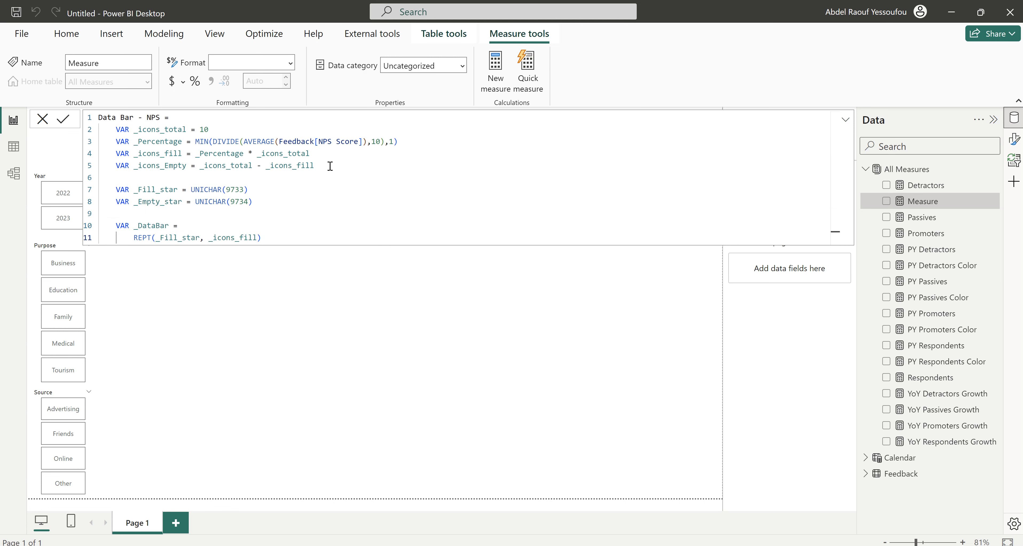
# Complete the _DataBar expression by appending REPT(_Empty_star, _icons_Empty).
pyautogui.write('rep')
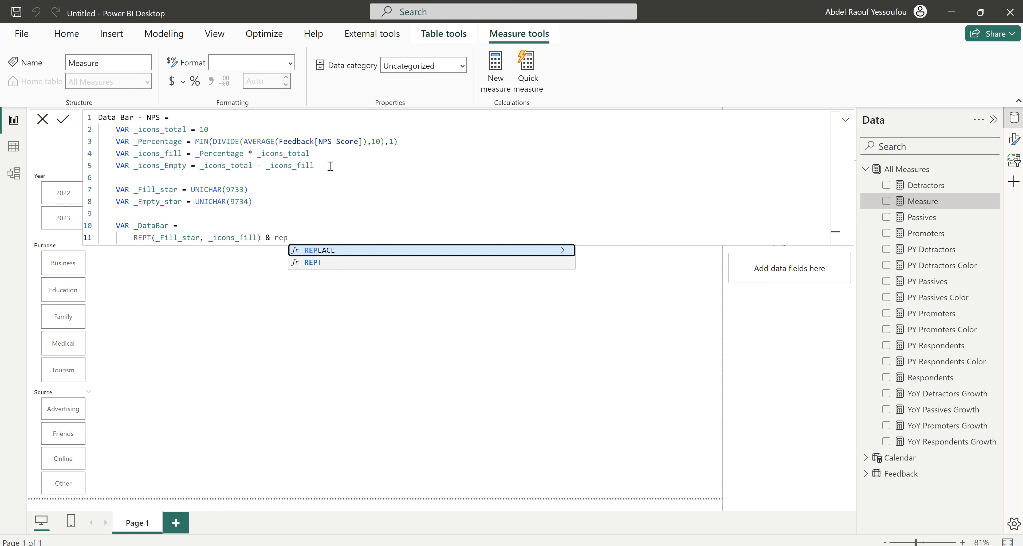
pyautogui.press('Down')
pyautogui.press('Tab')
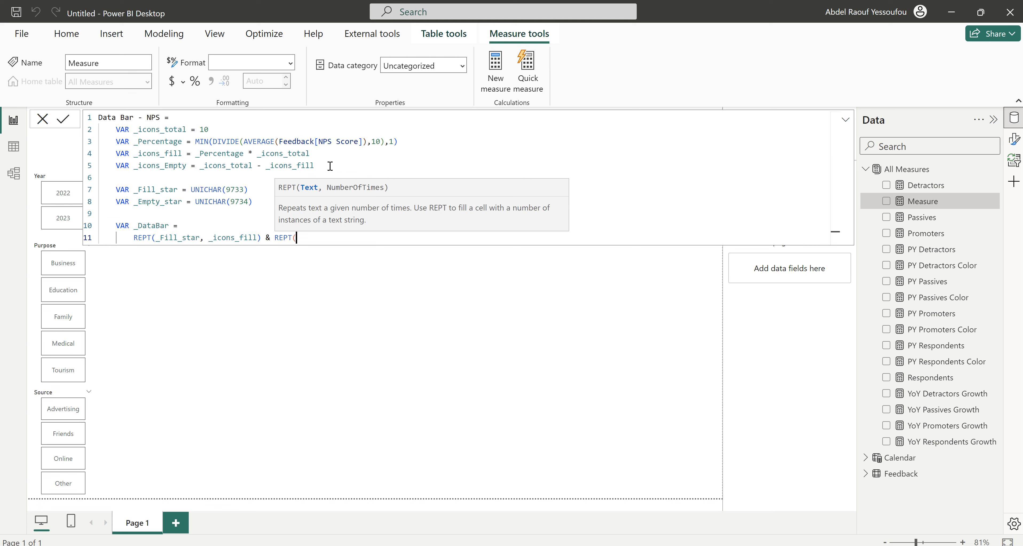
pyautogui.write('_e')
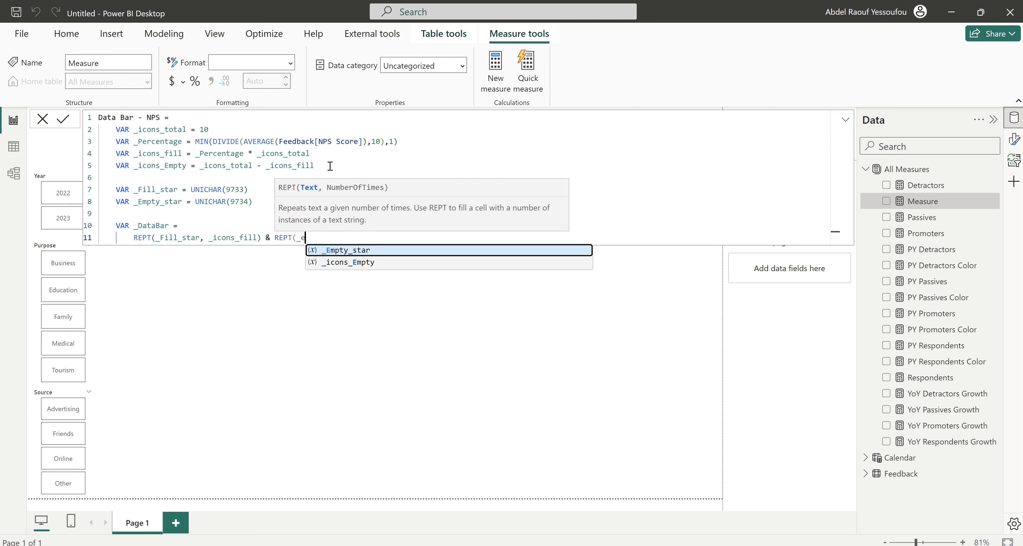
pyautogui.press('Tab')
pyautogui.write(', ')
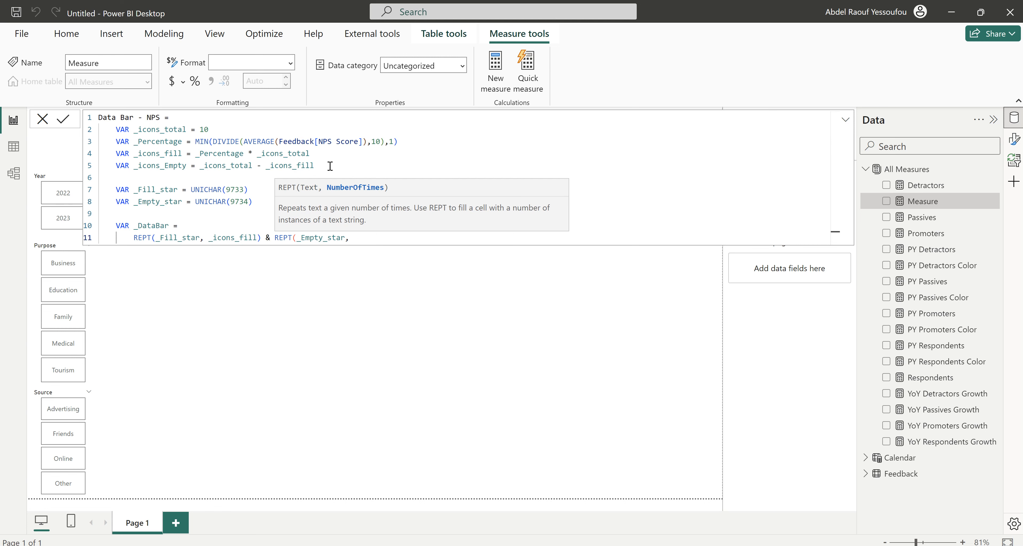
pyautogui.write('_')
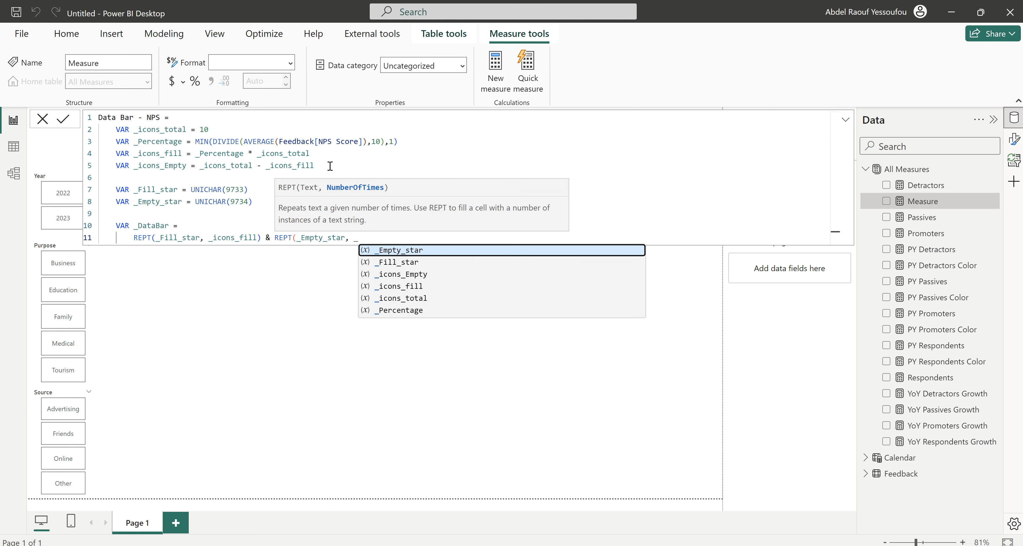
pyautogui.write('ico')
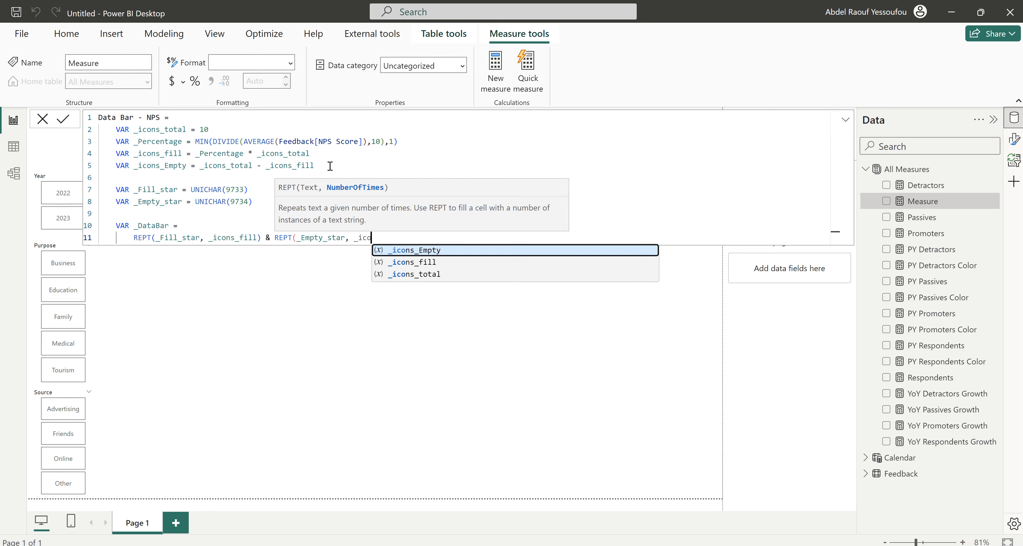
pyautogui.press('Tab')
pyautogui.write(')')
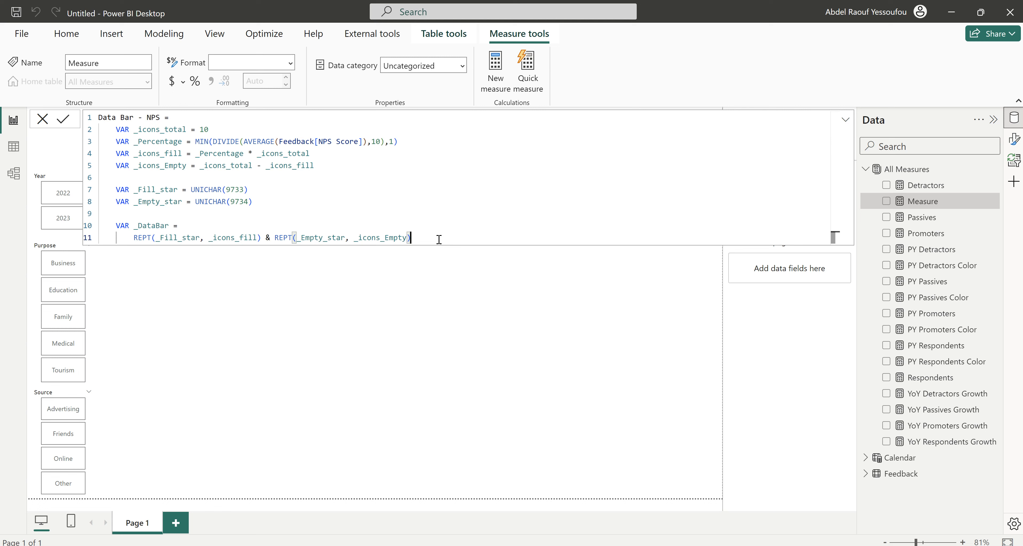
# Add a RETURN section that outputs _DataBar and commit the Data Bar - NPS measure.
pyautogui.hotkey('shift', 'Return')
pyautogui.hotkey('shift', 'Return')
pyautogui.press('BackSpace')
pyautogui.write('RETURN')
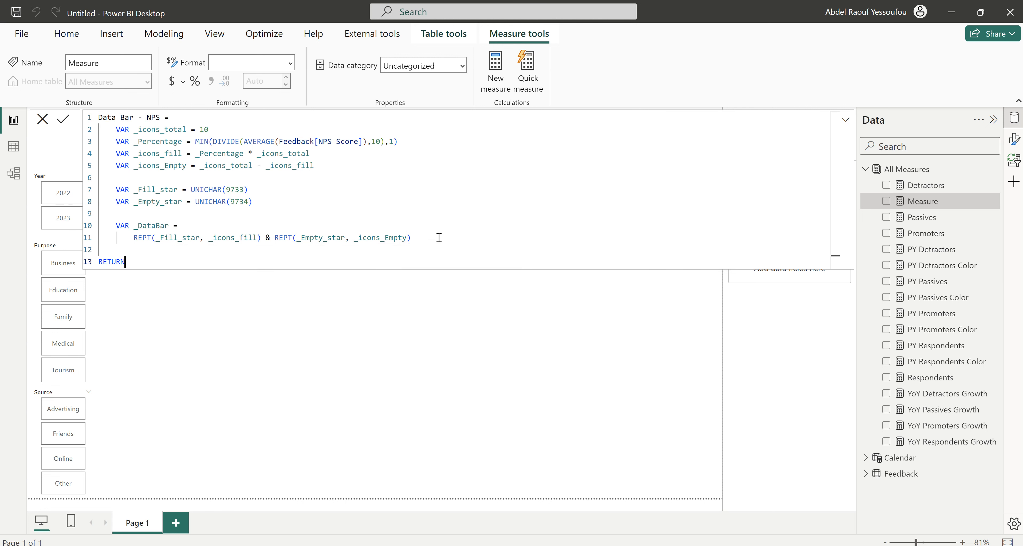
pyautogui.hotkey('shift', 'Return')
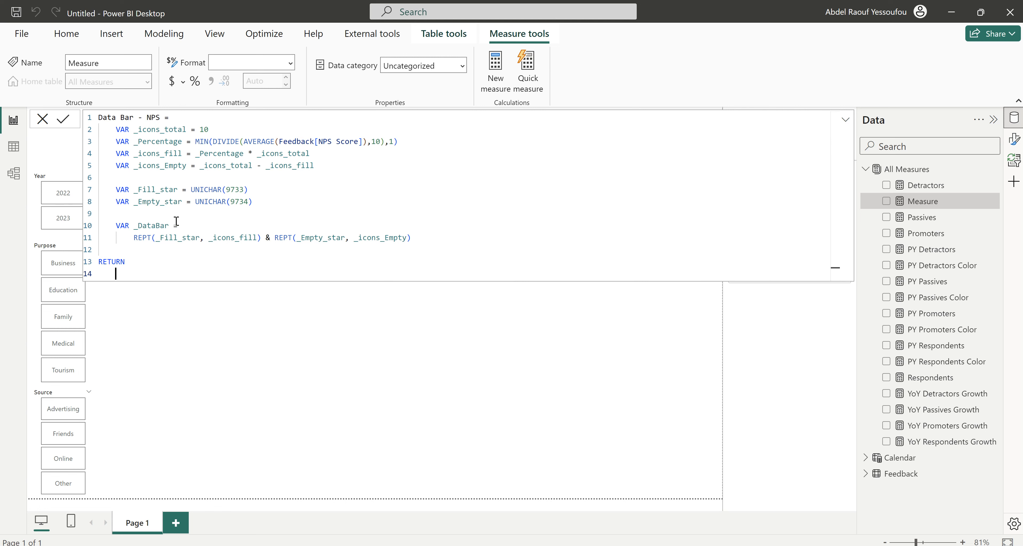
pyautogui.doubleClick(157, 226)
pyautogui.hotkey('ctrl', 'c')
pyautogui.click(152, 273)
pyautogui.press('Tab')
pyautogui.hotkey('ctrl', 'v')
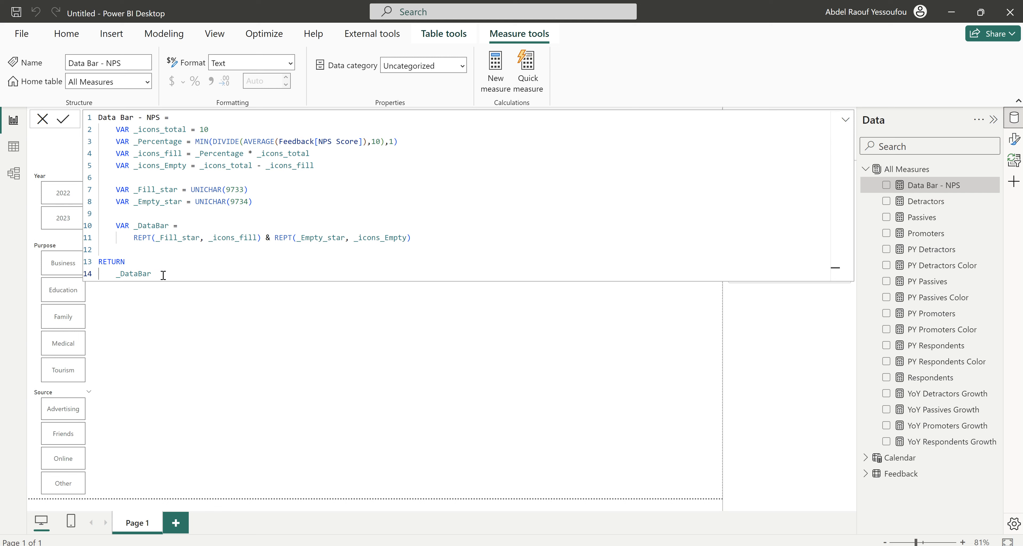
# Copy the entire Data Bar - NPS formula into a new measure in the All Measures table.
pyautogui.moveTo(163, 274); pyautogui.dragTo(94, 119)
pyautogui.hotkey('ctrl', 'c')
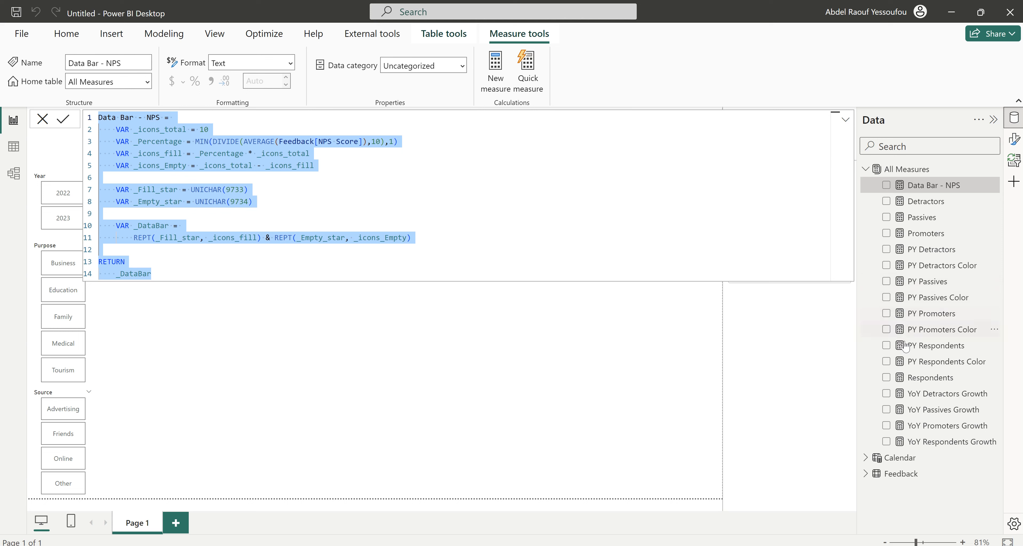
pyautogui.click(688, 326)
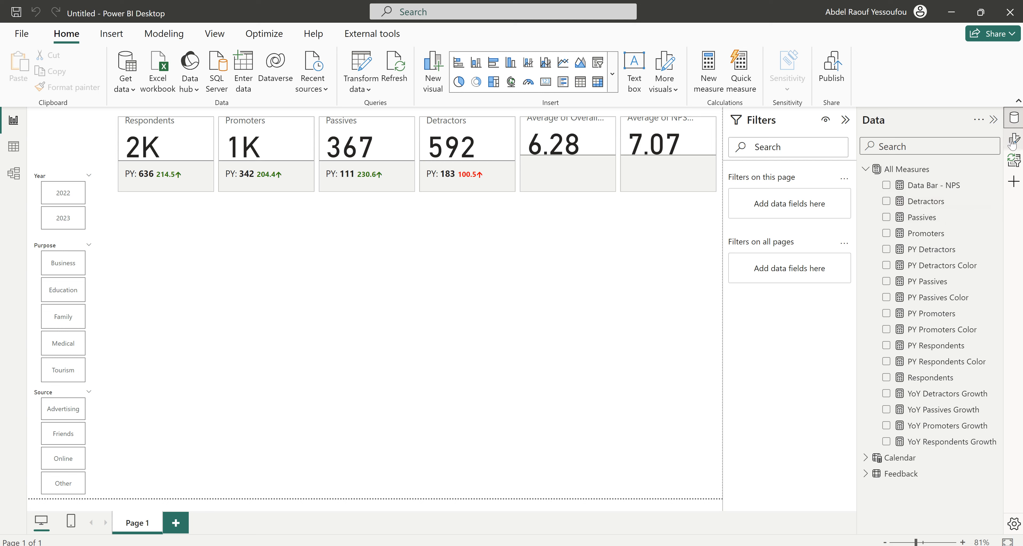
pyautogui.click(916, 175)
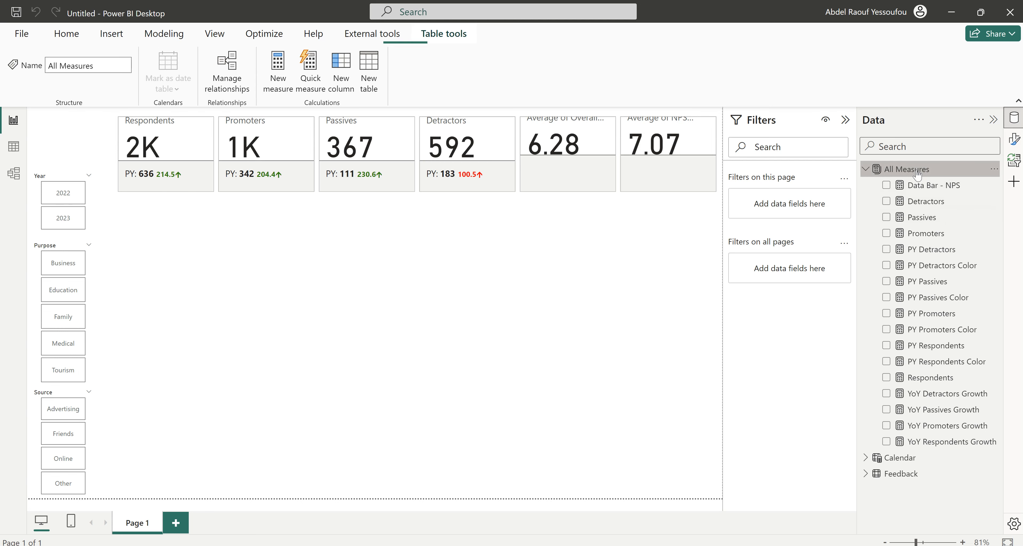
pyautogui.click(283, 82)
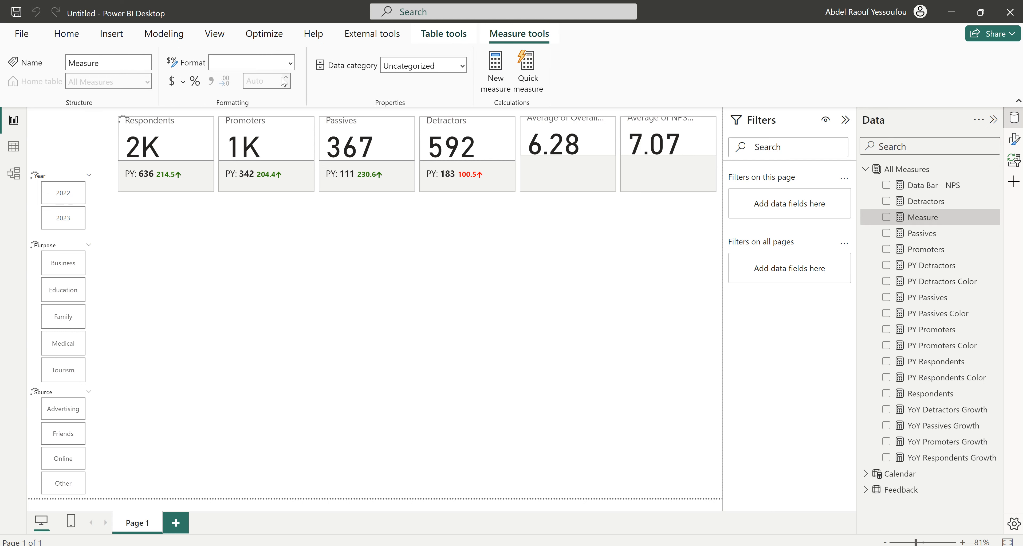
pyautogui.hotkey('ctrl', 'v')
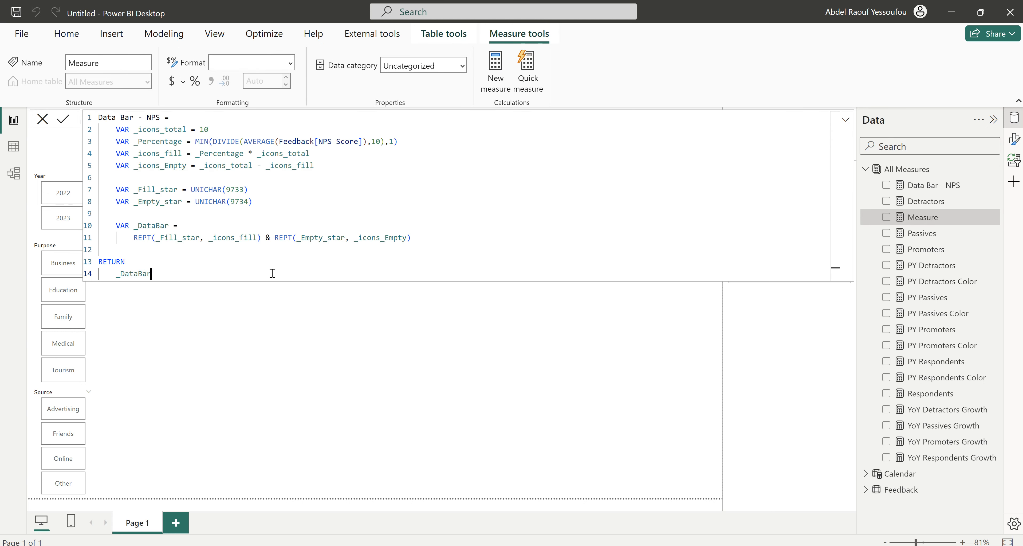
# Name the copied measure Data Bar - Experience, make it average Feedback[Overall Experience], and commit it.
pyautogui.doubleClick(155, 117)
pyautogui.write('Experience')
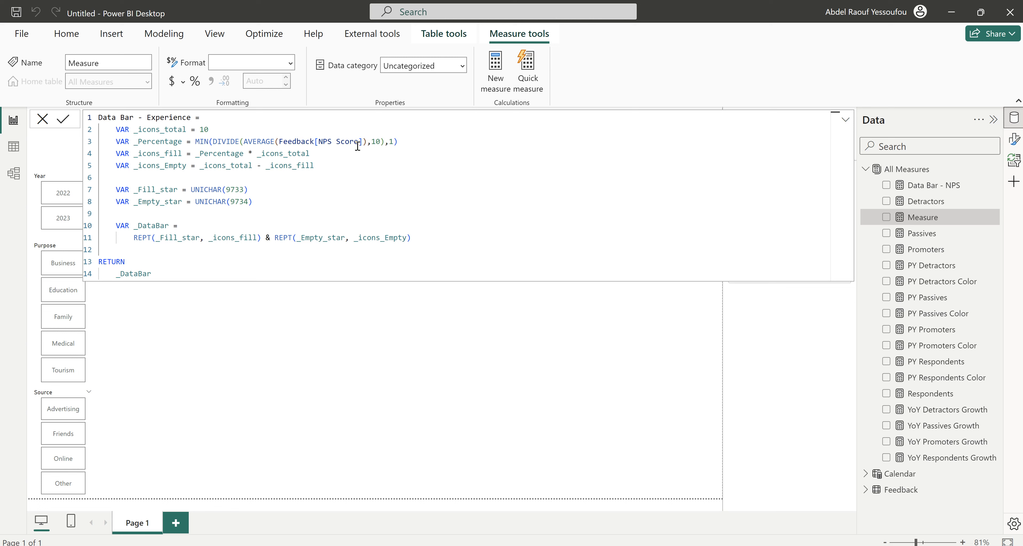
pyautogui.moveTo(357, 141); pyautogui.dragTo(323, 141)
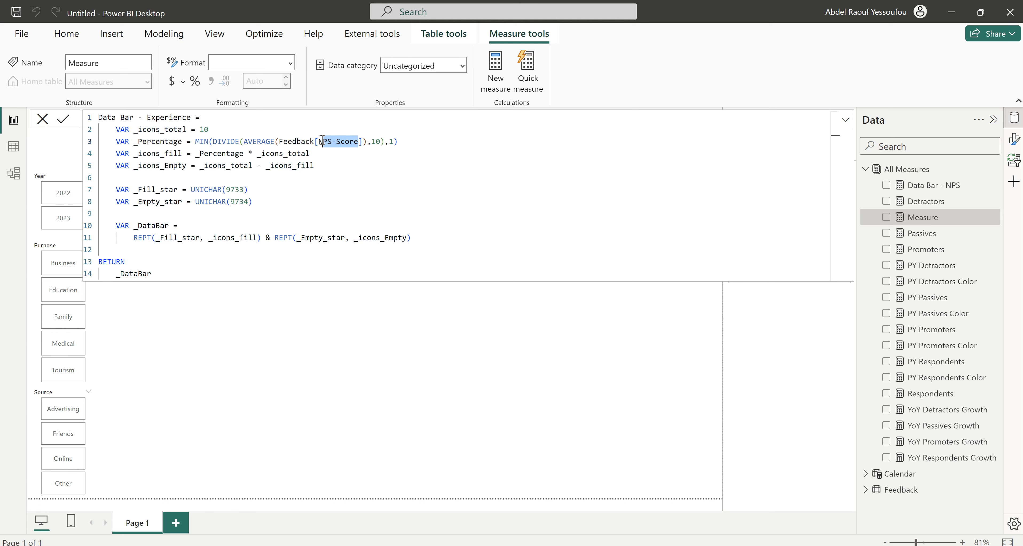
pyautogui.write('ove')
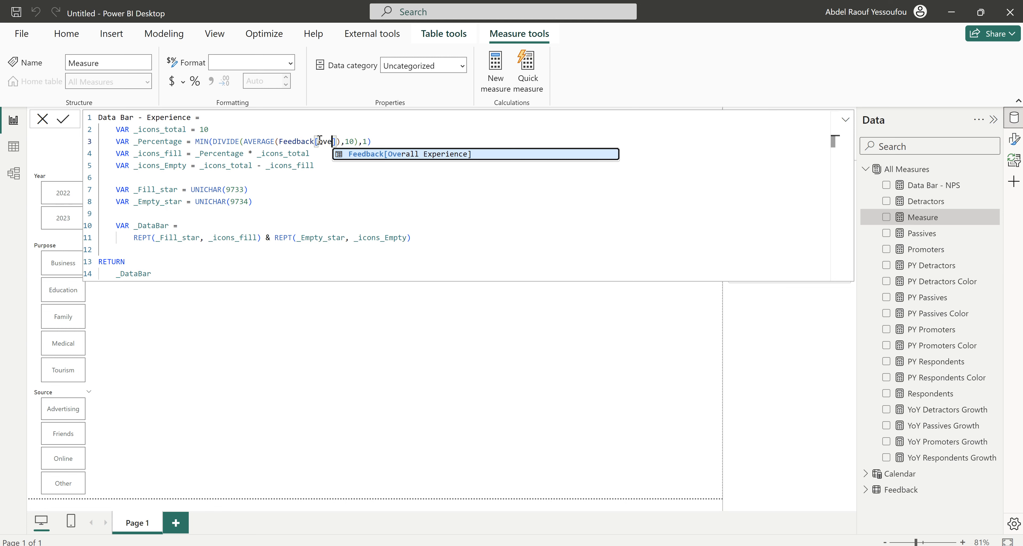
pyautogui.press('Tab')
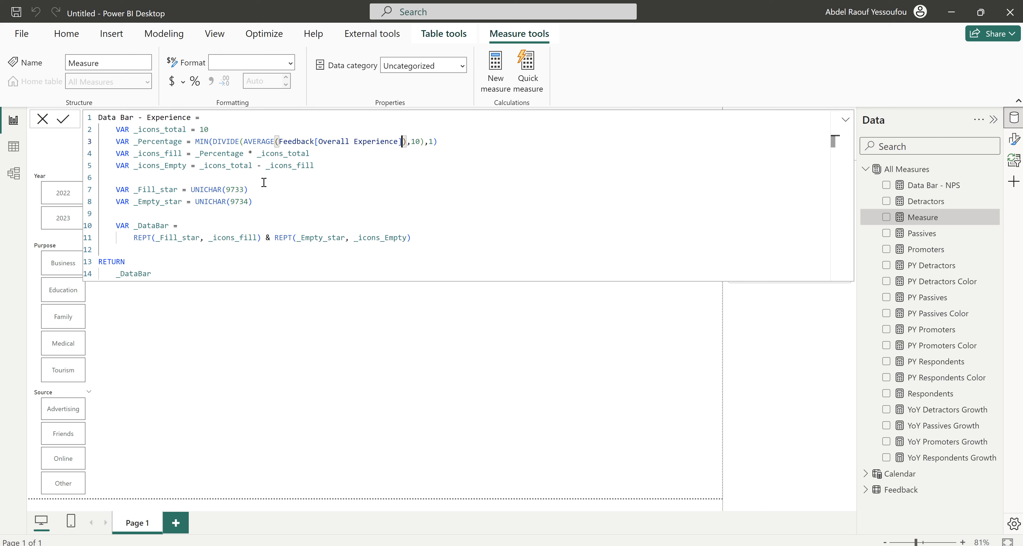
pyautogui.click(282, 221)
pyautogui.click(219, 260)
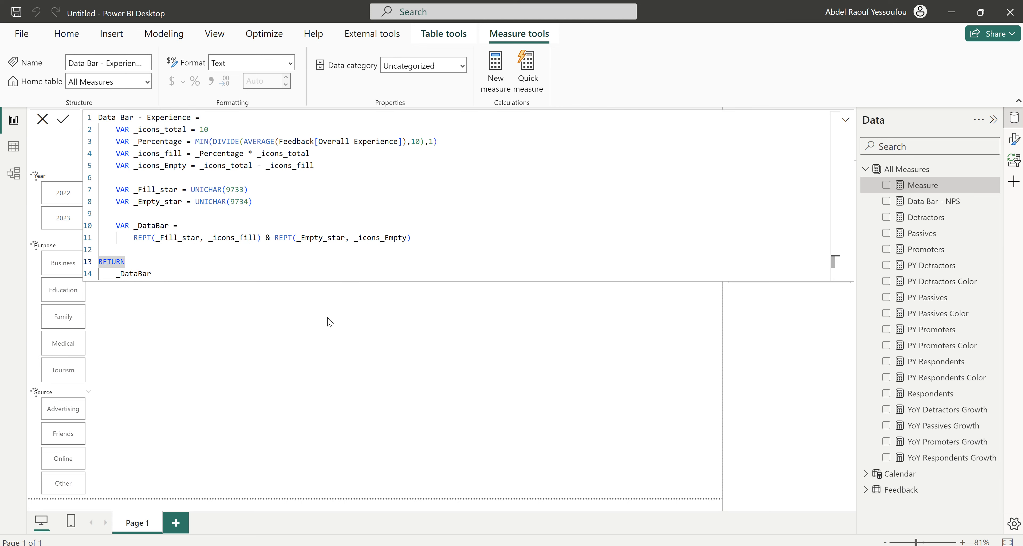
pyautogui.click(43, 120)
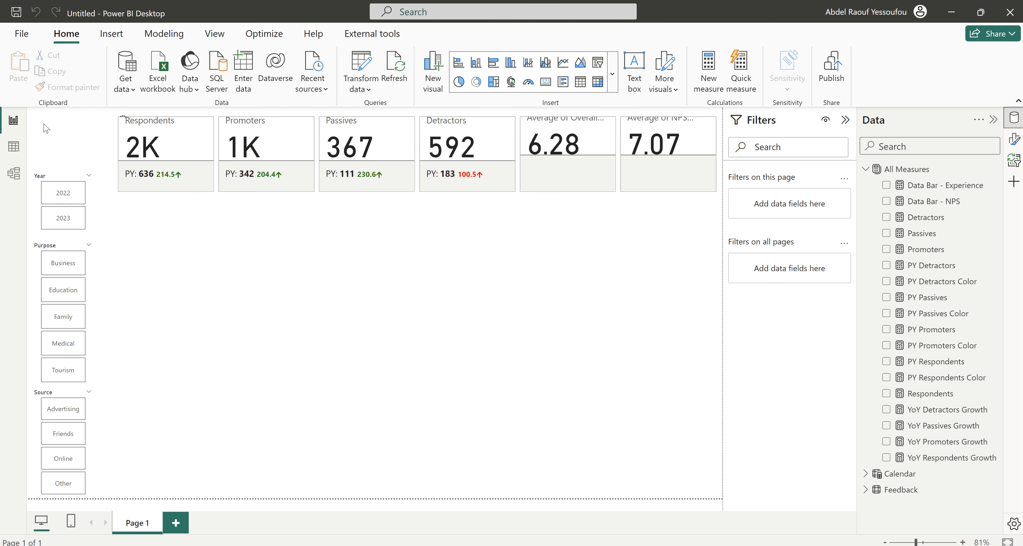
# Target the KPI card visual's reference label settings at the Average of Overall Experience series.
pyautogui.click(571, 197)
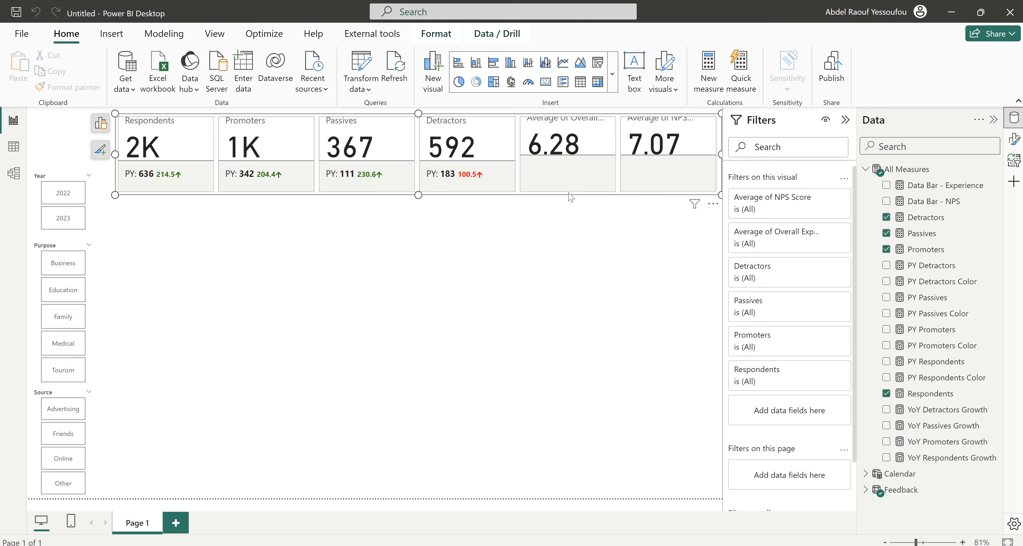
pyautogui.click(1015, 140)
pyautogui.click(915, 341)
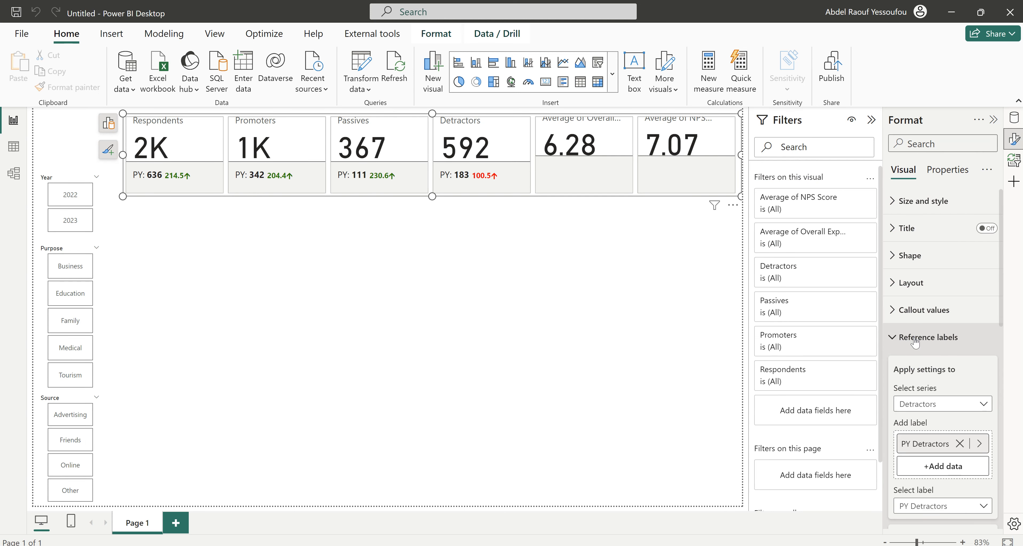
pyautogui.scroll(-4, 916, 342)
pyautogui.scroll(1, 917, 326)
pyautogui.click(924, 307)
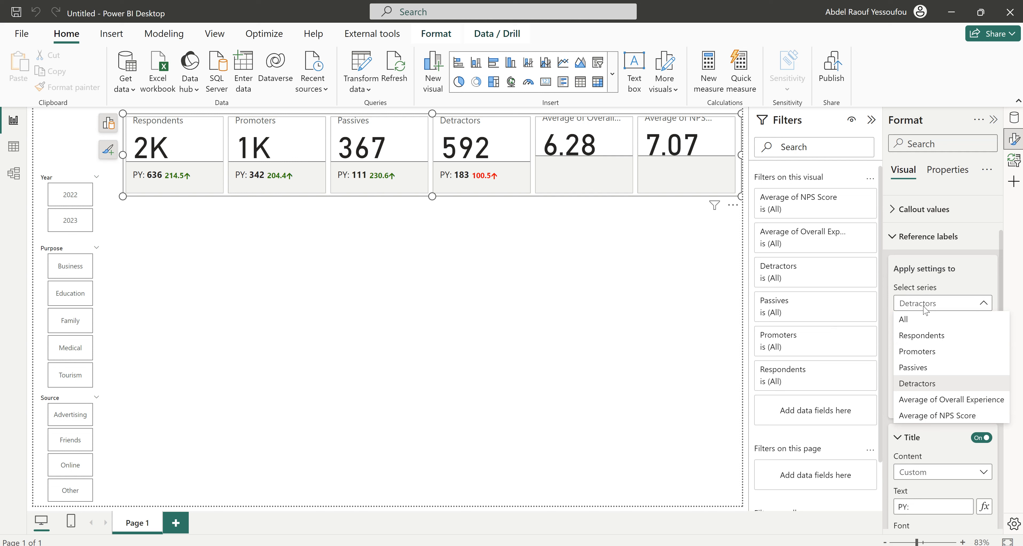
pyautogui.click(938, 401)
pyautogui.scroll(-1, 940, 403)
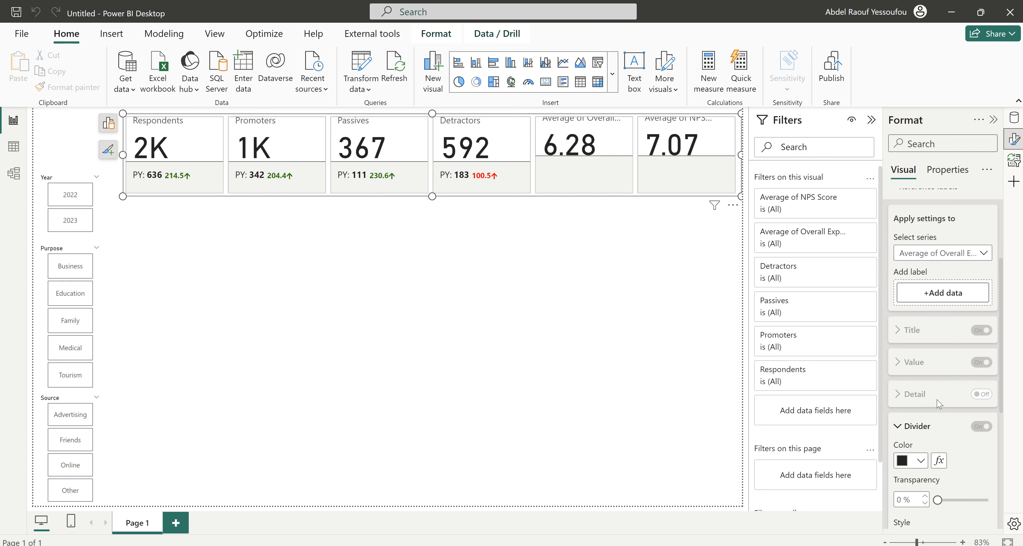
pyautogui.scroll(1, 940, 404)
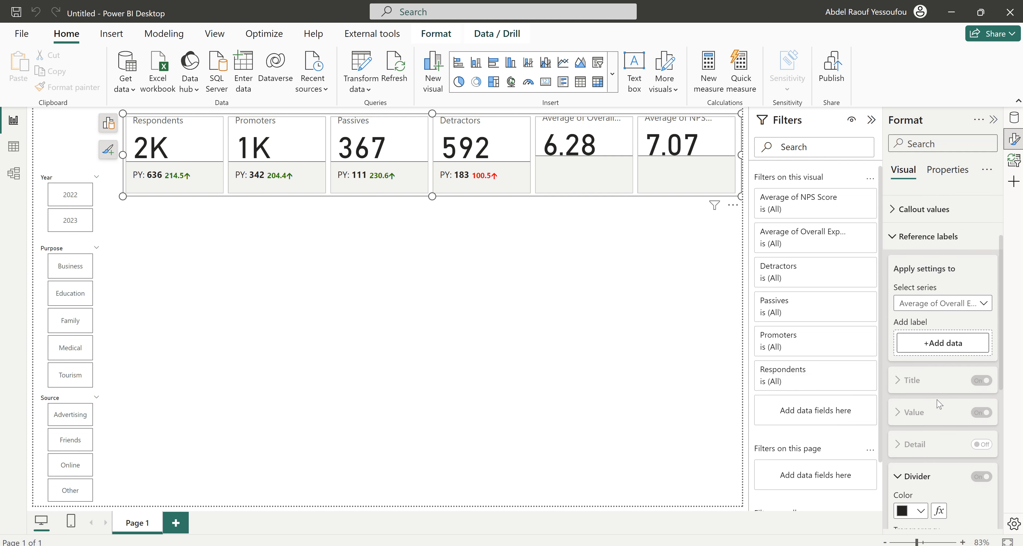
pyautogui.scroll(-1, 946, 391)
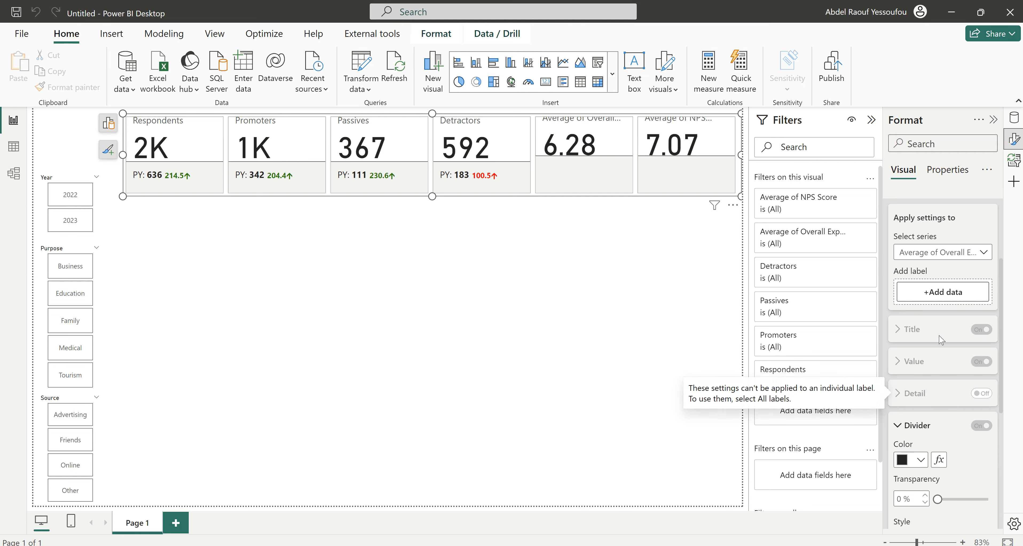
pyautogui.click(943, 294)
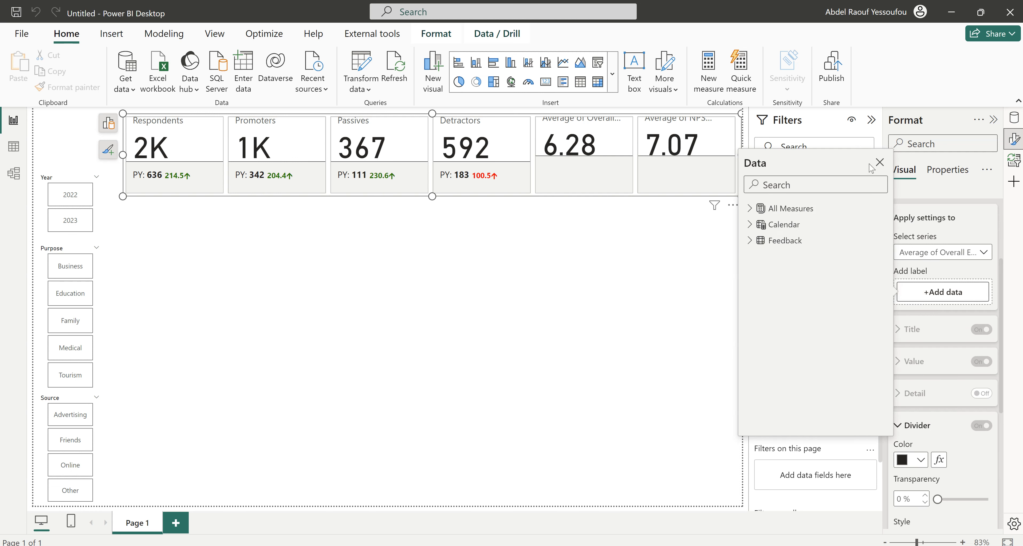
pyautogui.click(880, 162)
pyautogui.scroll(2, 945, 239)
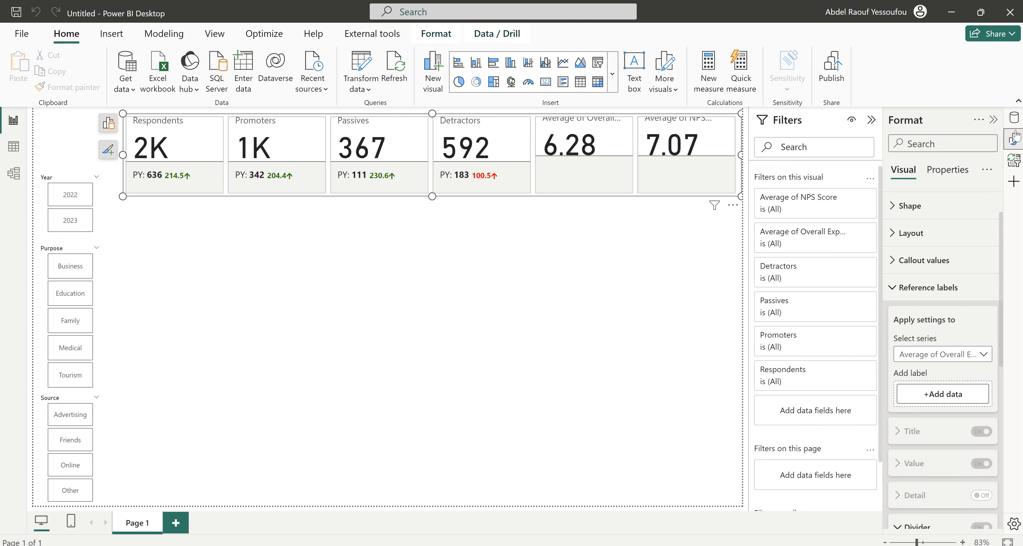
# Create a measure in All Measures defined as EmptyMeasure = " " and commit it.
pyautogui.click(1014, 119)
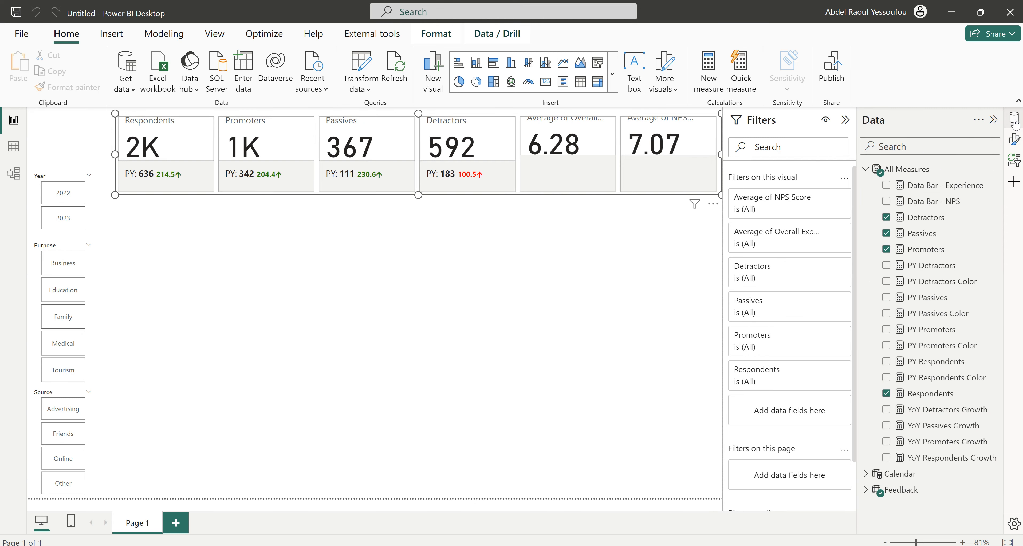
pyautogui.click(918, 171)
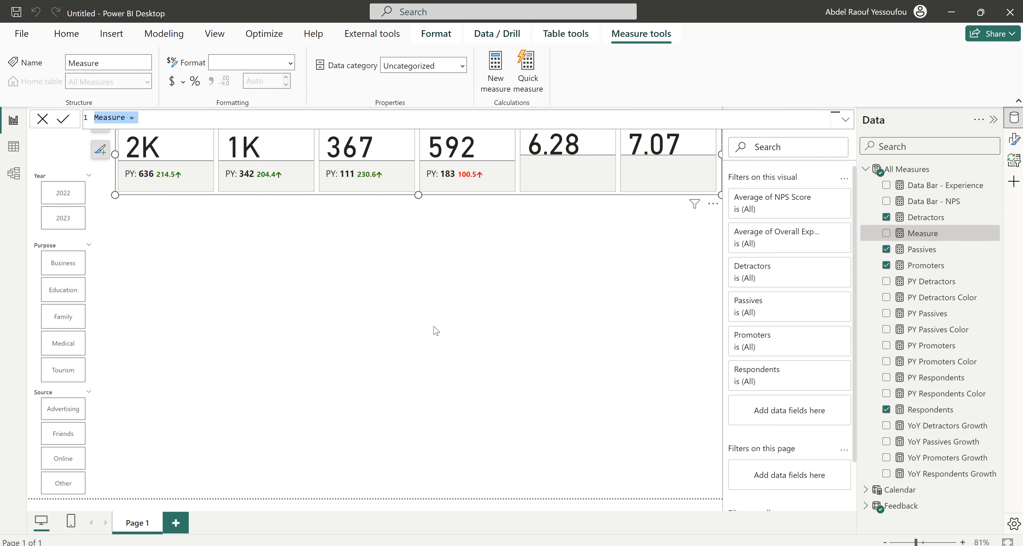
pyautogui.write('E')
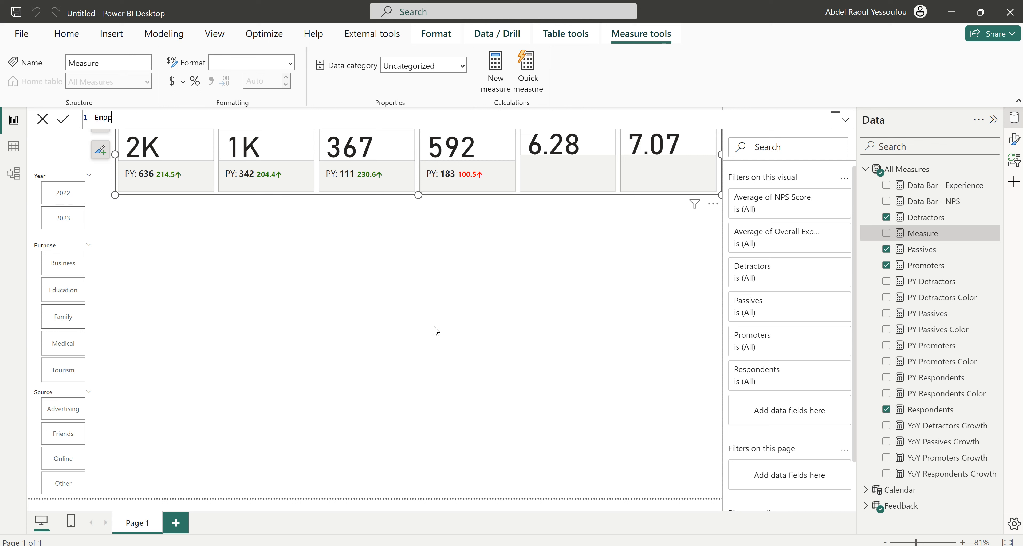
pyautogui.write('mptyM<')
pyautogui.press('Return')
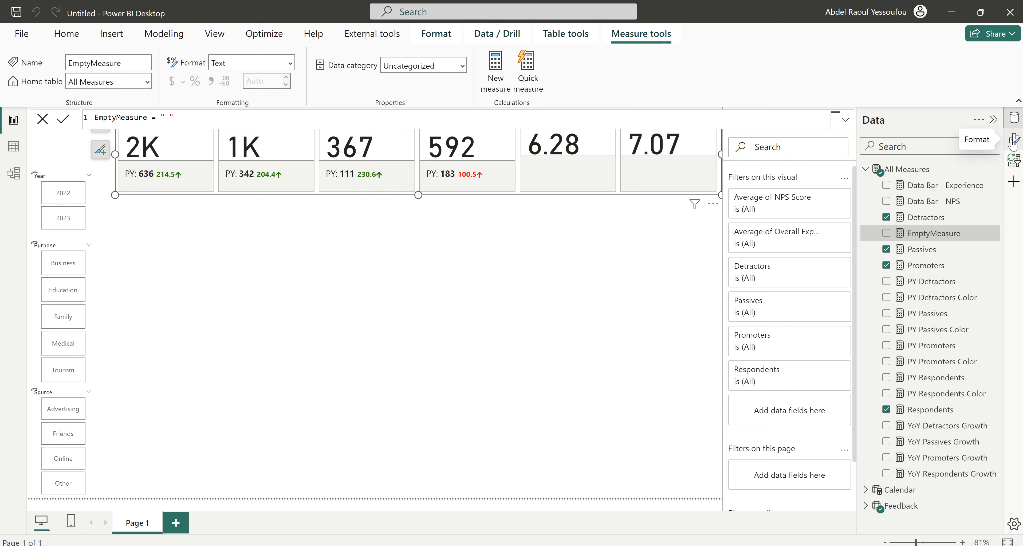
# Add EmptyMeasure as the reference label of the Average of Overall Experience card.
pyautogui.click(1013, 140)
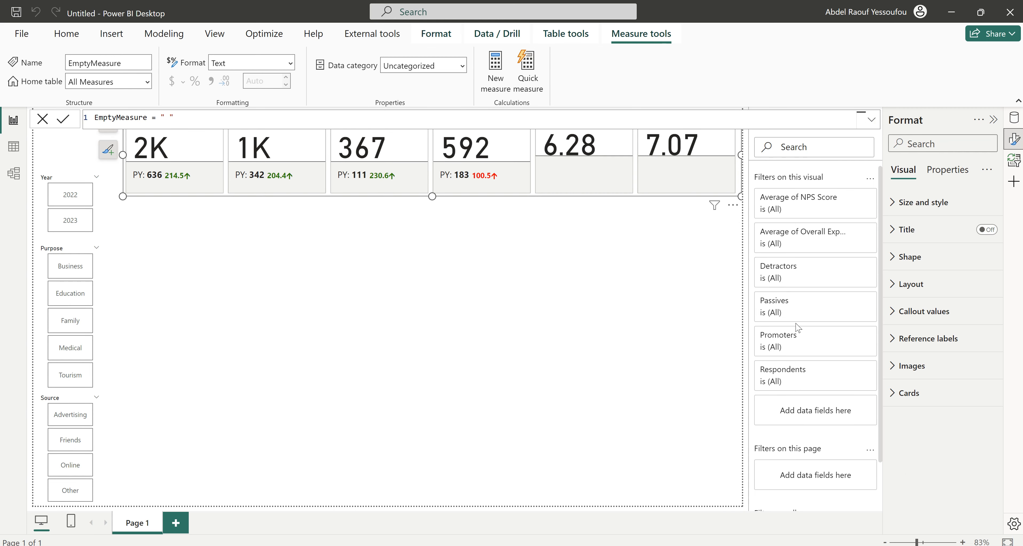
pyautogui.click(928, 346)
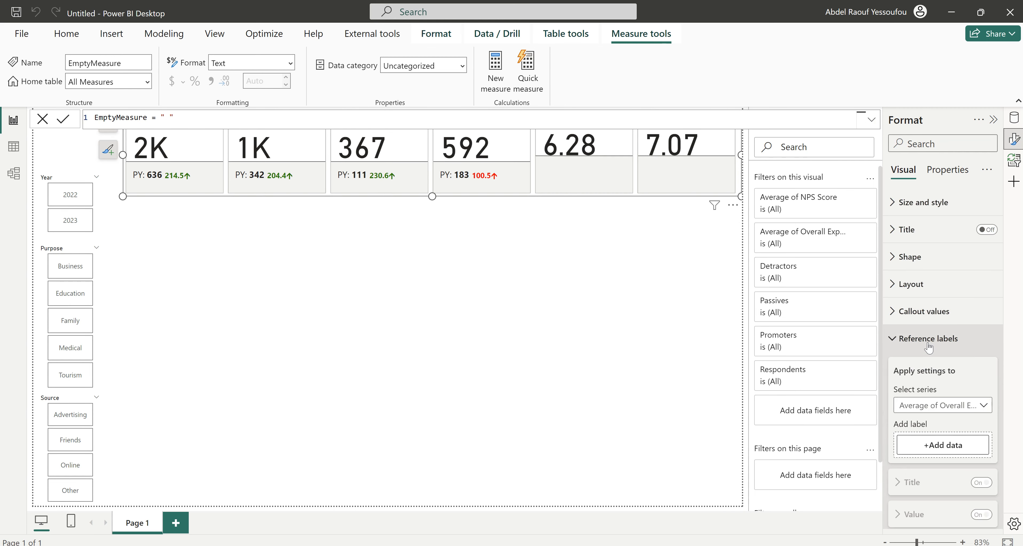
pyautogui.scroll(-4, 928, 348)
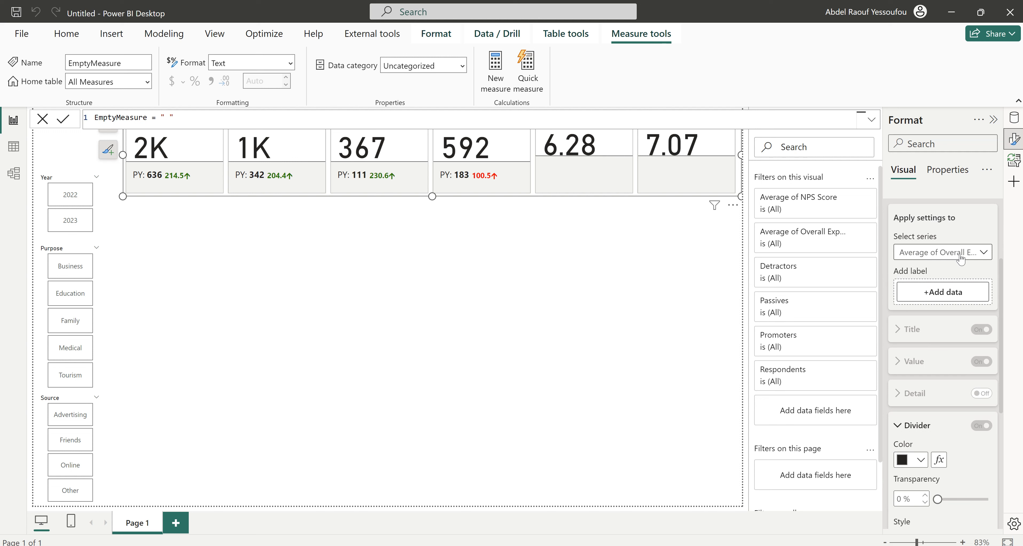
pyautogui.click(943, 294)
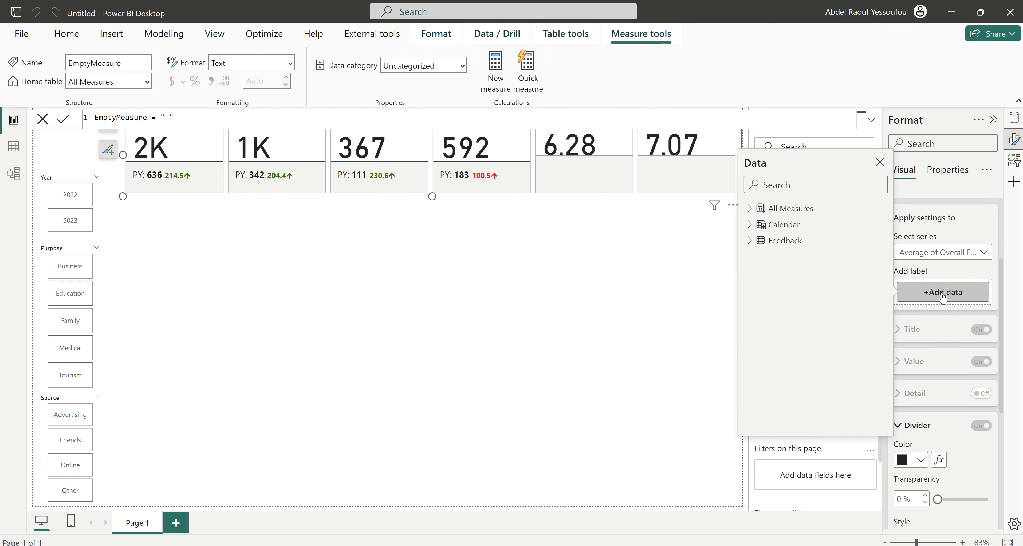
pyautogui.click(786, 185)
pyautogui.write('em')
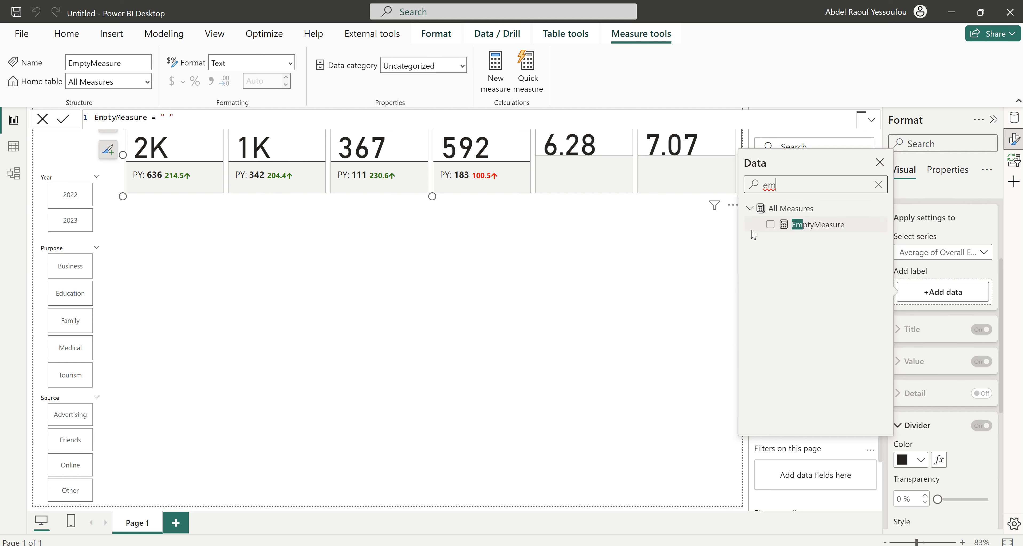
pyautogui.click(770, 225)
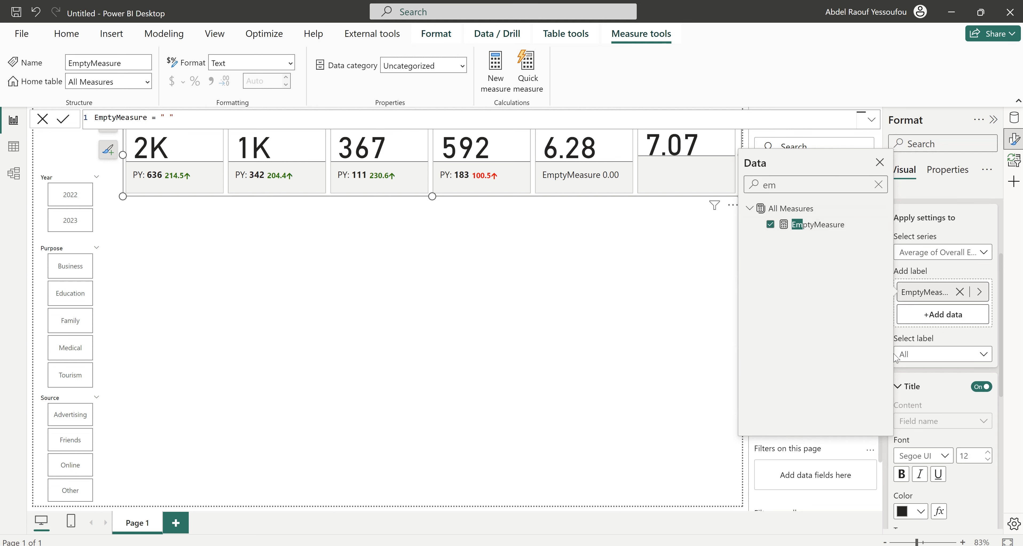
# Turn on the detail option for the Average of Overall Experience card's reference label.
pyautogui.click(928, 386)
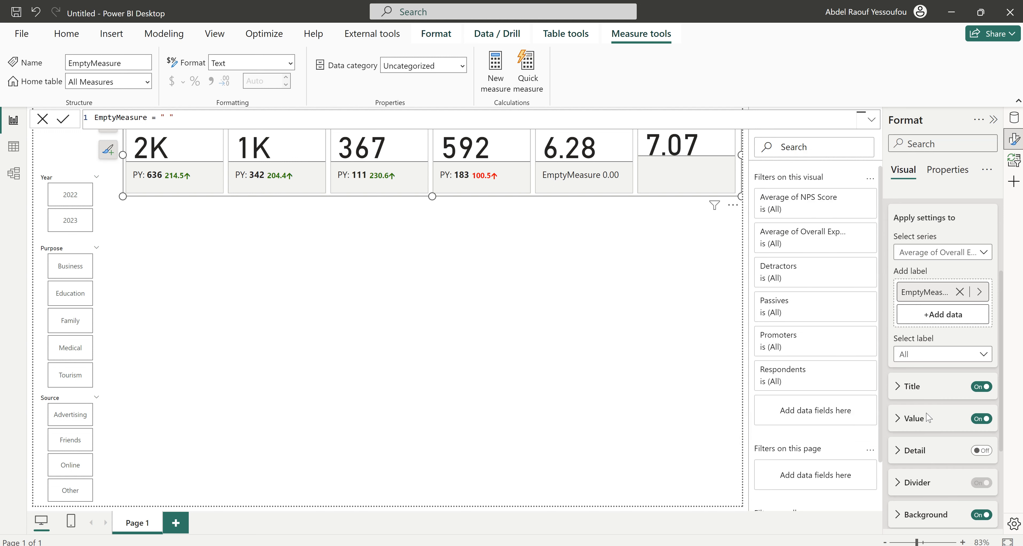
pyautogui.click(922, 389)
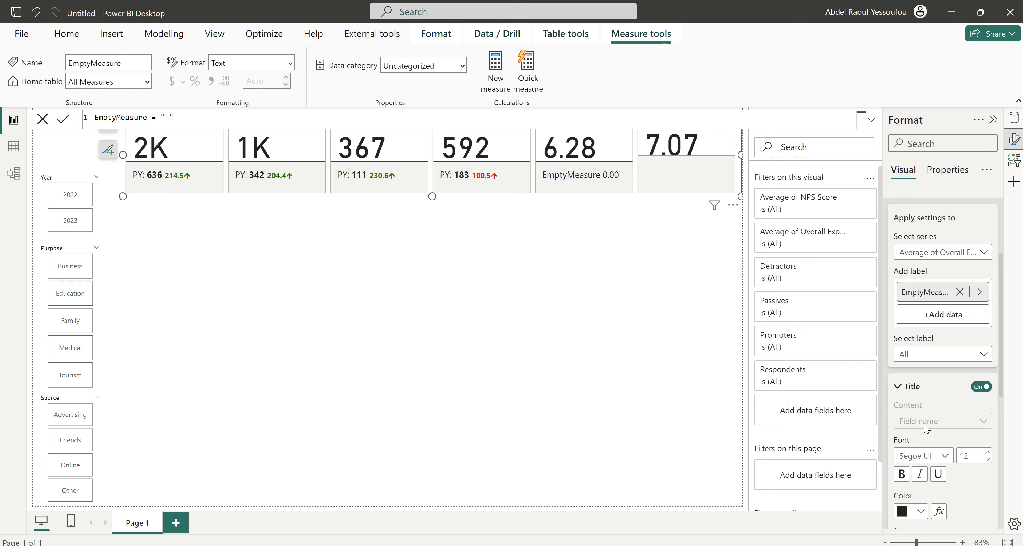
pyautogui.scroll(-3, 926, 427)
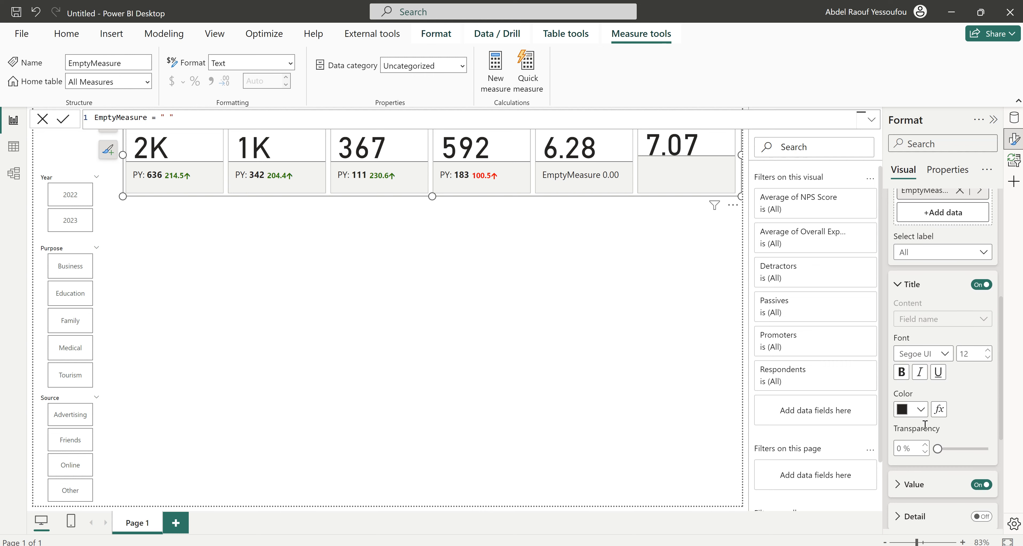
pyautogui.click(901, 285)
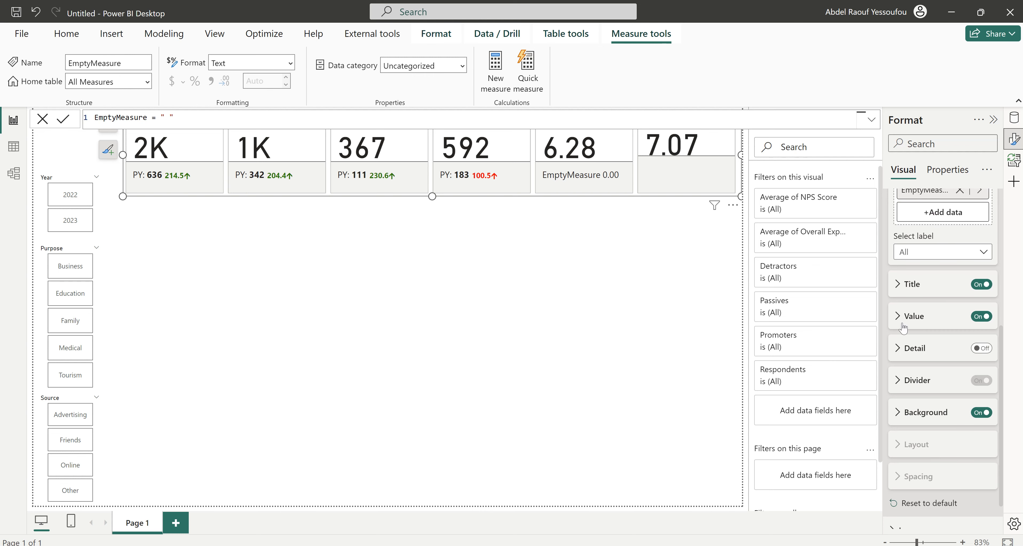
pyautogui.click(915, 348)
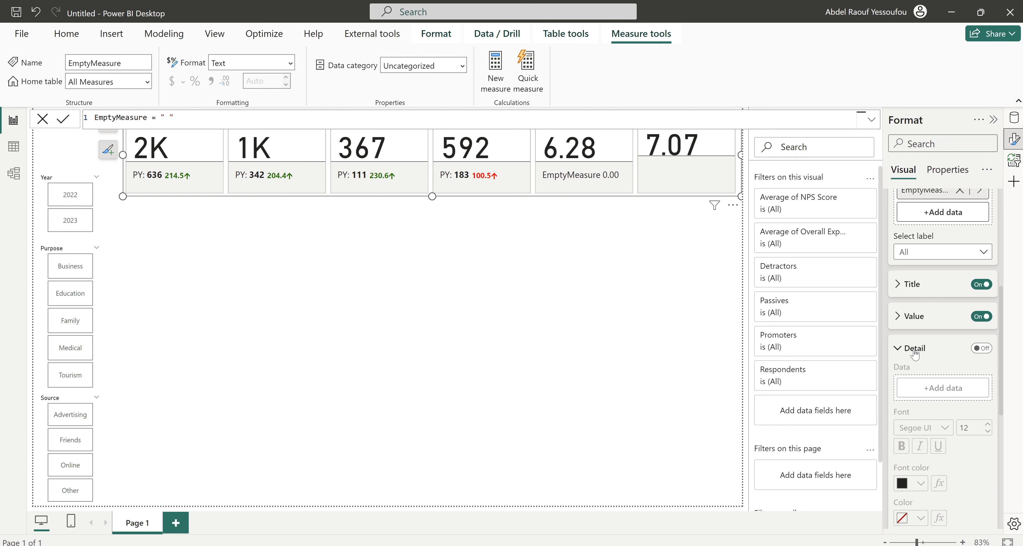
pyautogui.click(988, 350)
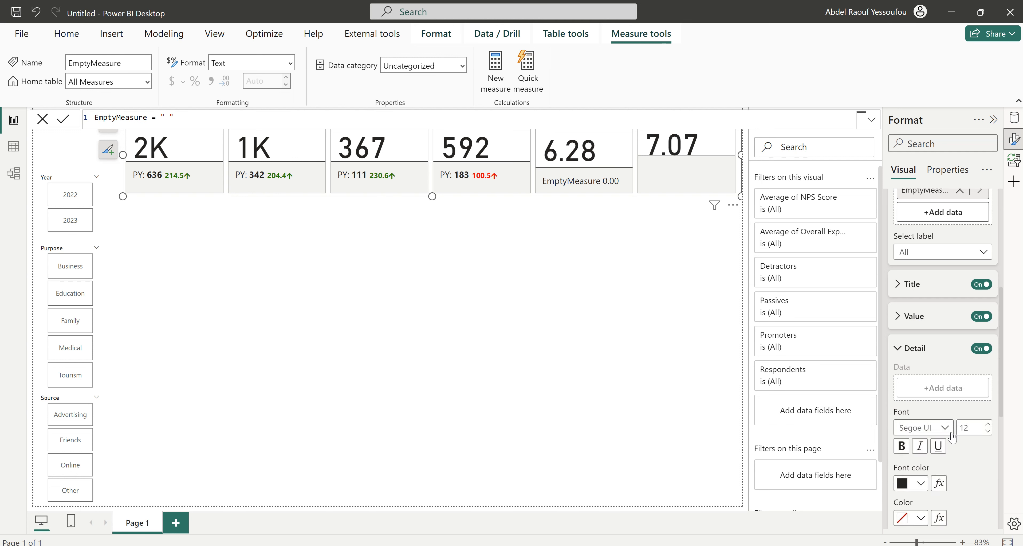
# Target the EmptyMeasure label of the Average of Overall Experience card and set its title content to Custom.
pyautogui.scroll(3, 956, 430)
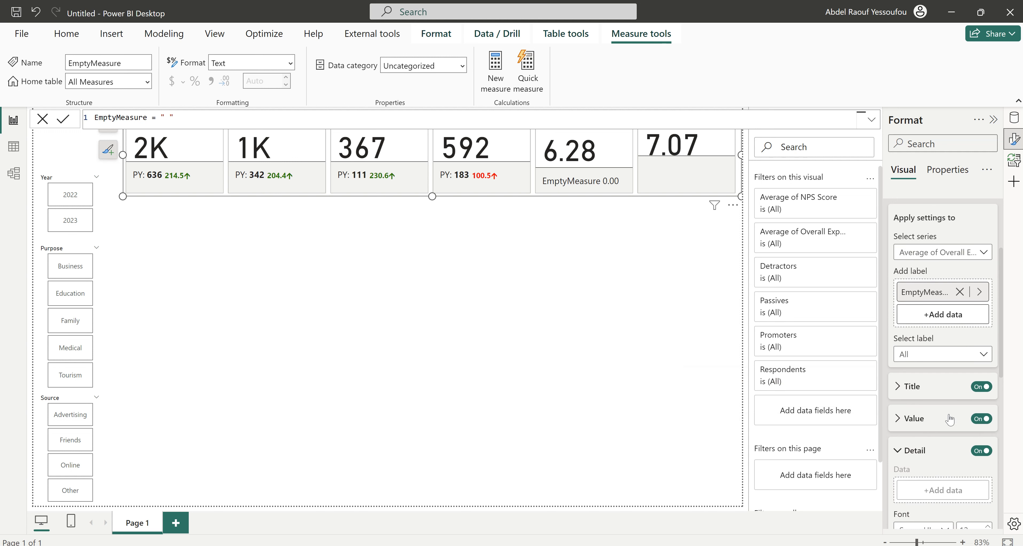
pyautogui.click(928, 358)
pyautogui.click(928, 386)
pyautogui.click(969, 395)
pyautogui.click(979, 387)
pyautogui.click(979, 387)
pyautogui.click(932, 421)
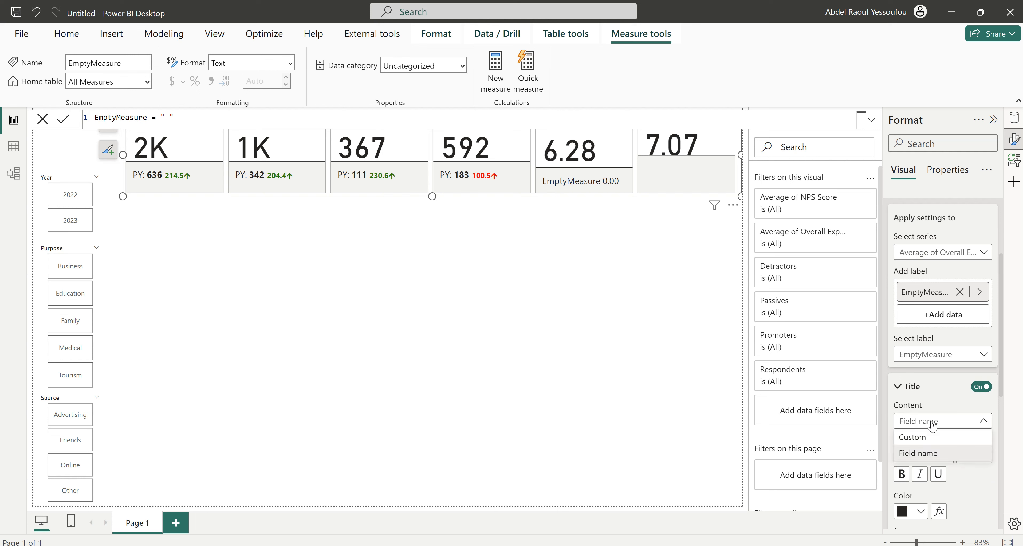
pyautogui.click(927, 436)
# Clear the custom title text of the Average of Overall Experience card's EmptyMeasure label.
pyautogui.scroll(-3, 929, 441)
pyautogui.scroll(-3, 928, 441)
pyautogui.scroll(1, 944, 263)
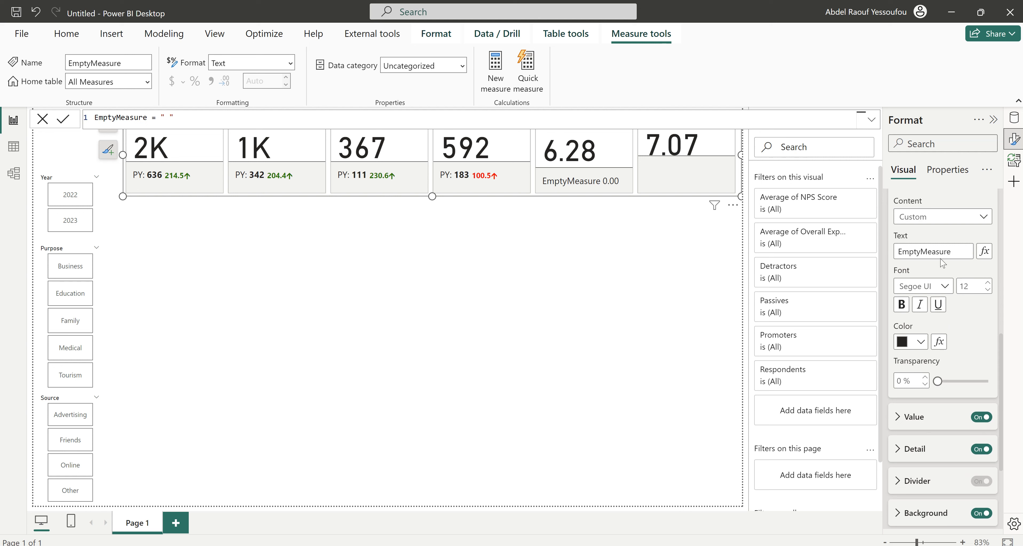
pyautogui.moveTo(957, 252); pyautogui.dragTo(882, 255)
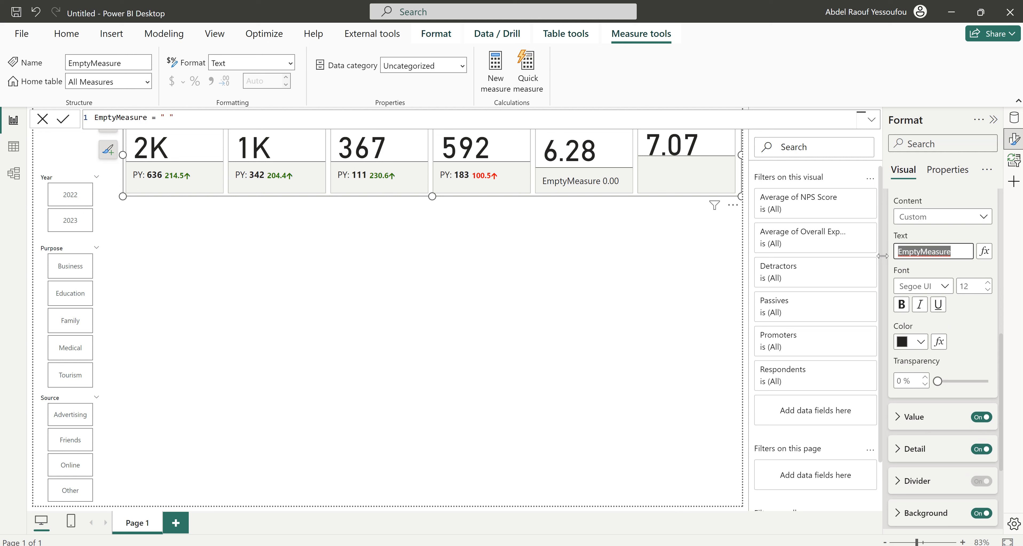
pyautogui.press('BackSpace')
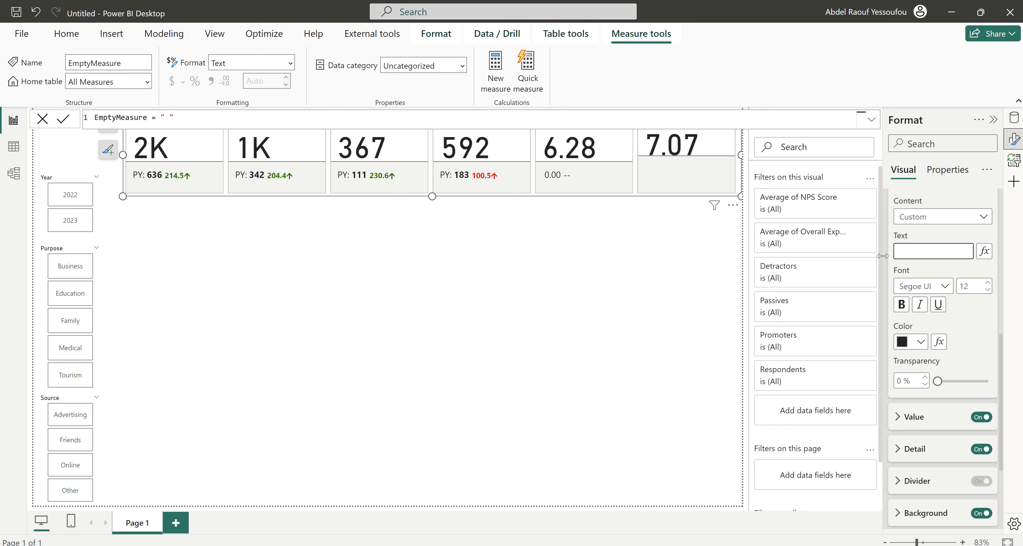
# Add the Data Bar - Experience measure as the detail data of the Average of Overall Experience card's reference label.
pyautogui.scroll(-3, 953, 401)
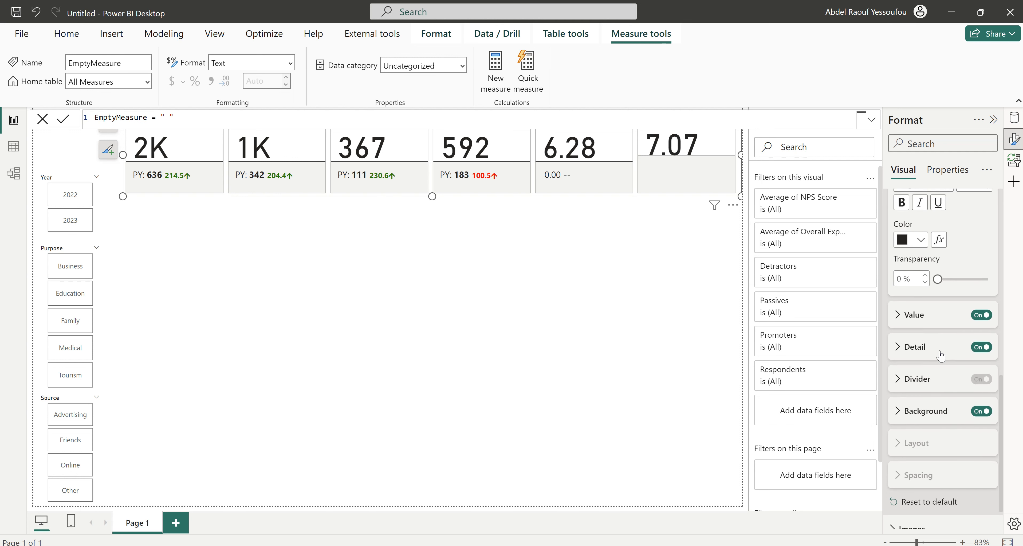
pyautogui.click(918, 348)
pyautogui.click(937, 394)
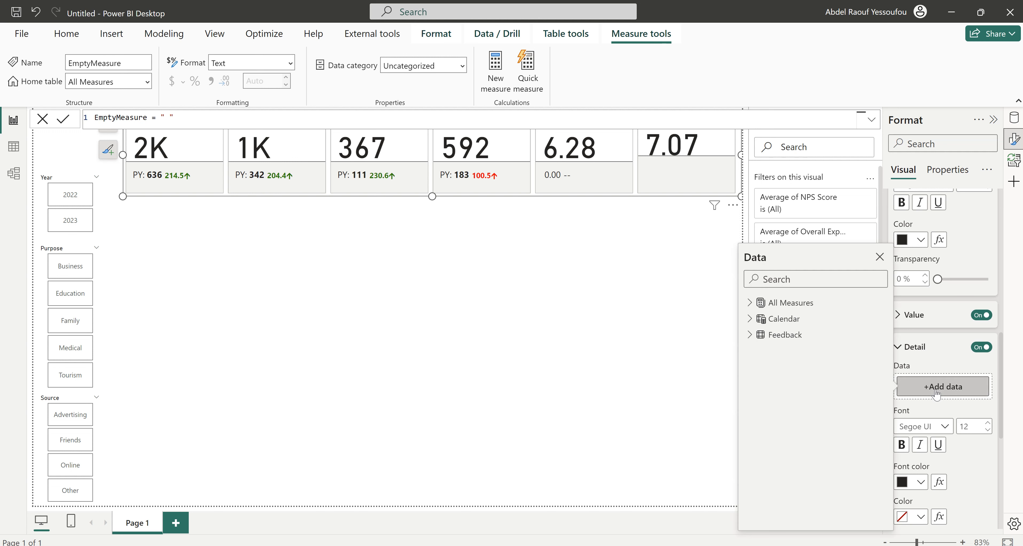
pyautogui.click(787, 280)
pyautogui.write('dat')
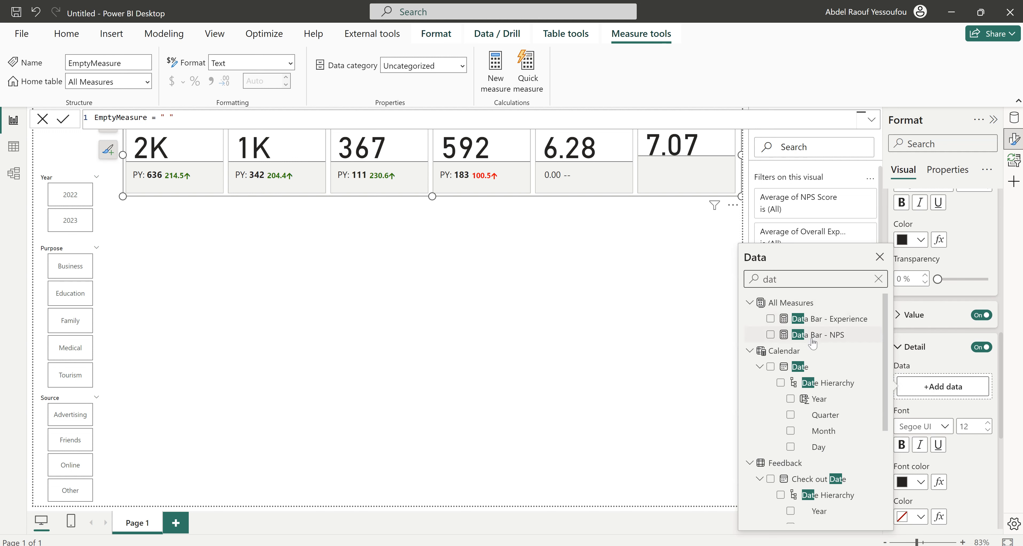
pyautogui.click(770, 318)
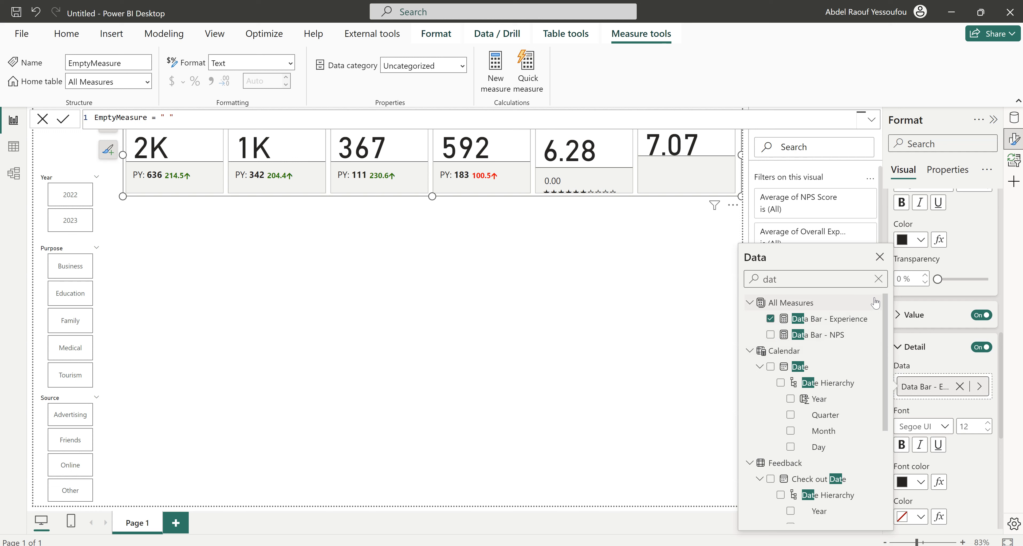
pyautogui.click(924, 364)
# Make the KPI card visual taller and turn off the value of the Average of Overall Experience reference label.
pyautogui.moveTo(432, 197); pyautogui.dragTo(432, 221)
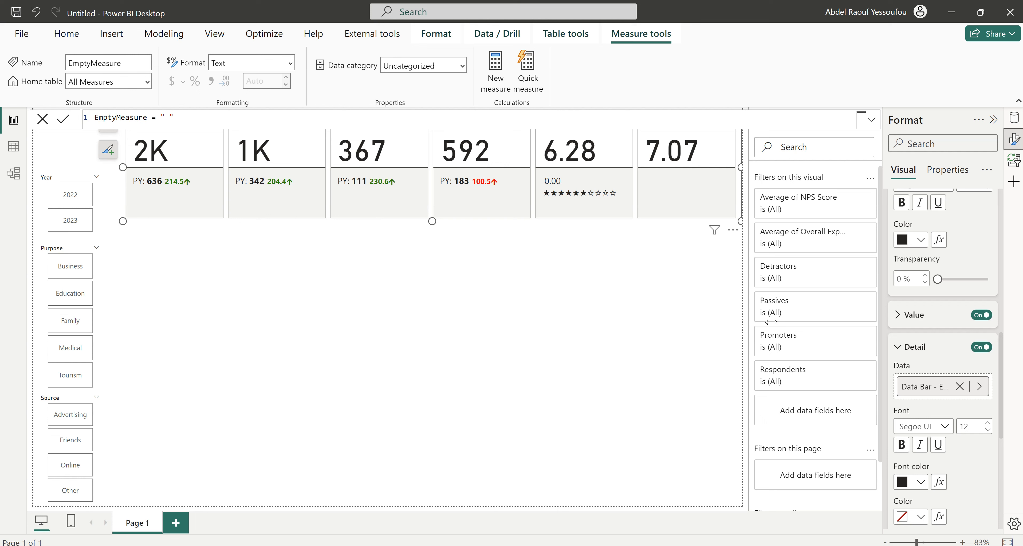
pyautogui.scroll(5, 941, 358)
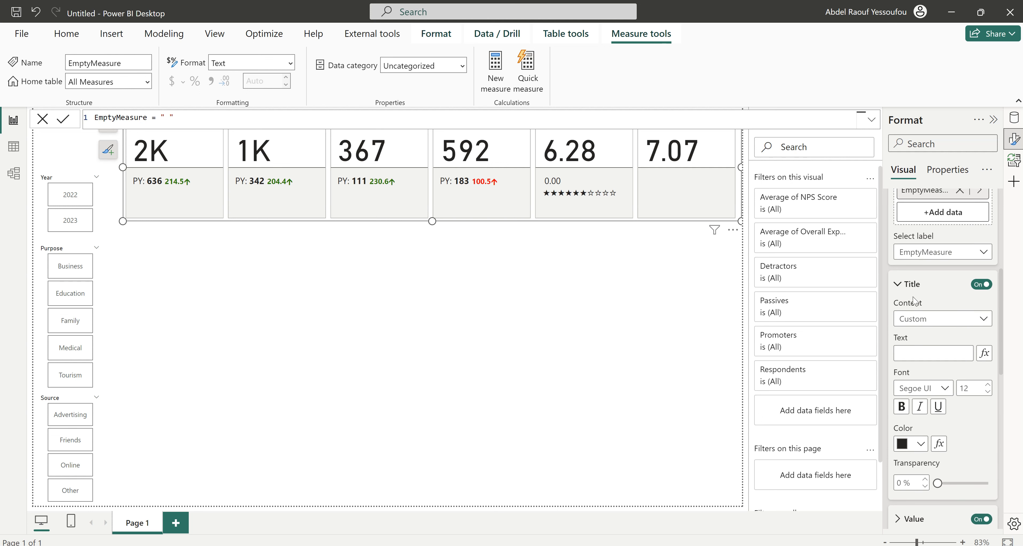
pyautogui.click(910, 284)
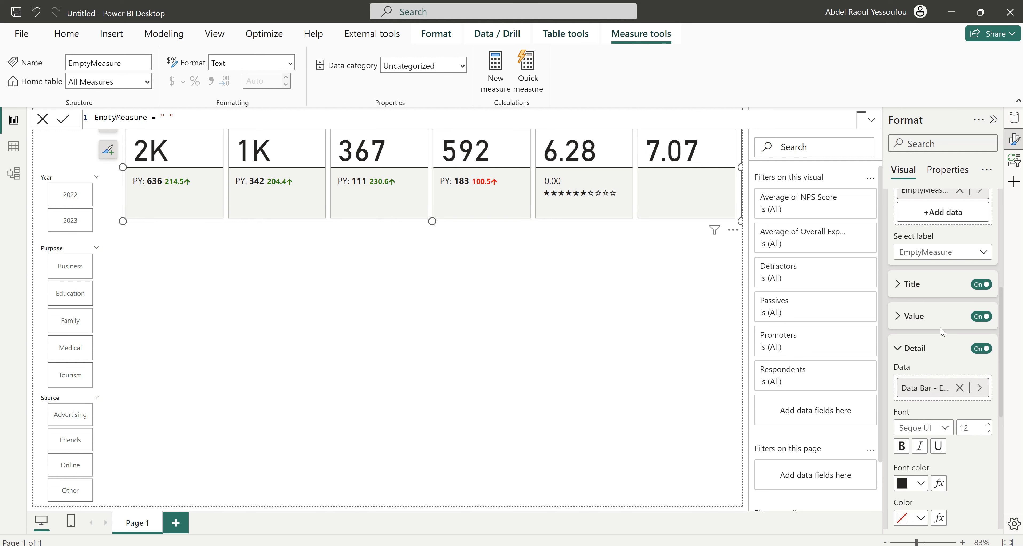
pyautogui.click(981, 317)
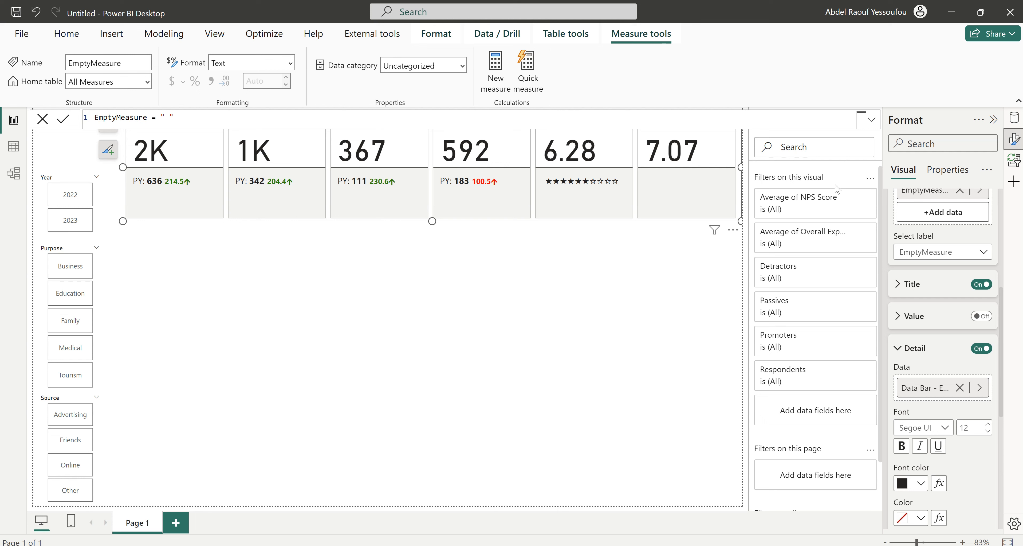
# Switch the reference label settings to the Average of NPS Score series and add EmptyMeasure as its label.
pyautogui.scroll(5, 969, 264)
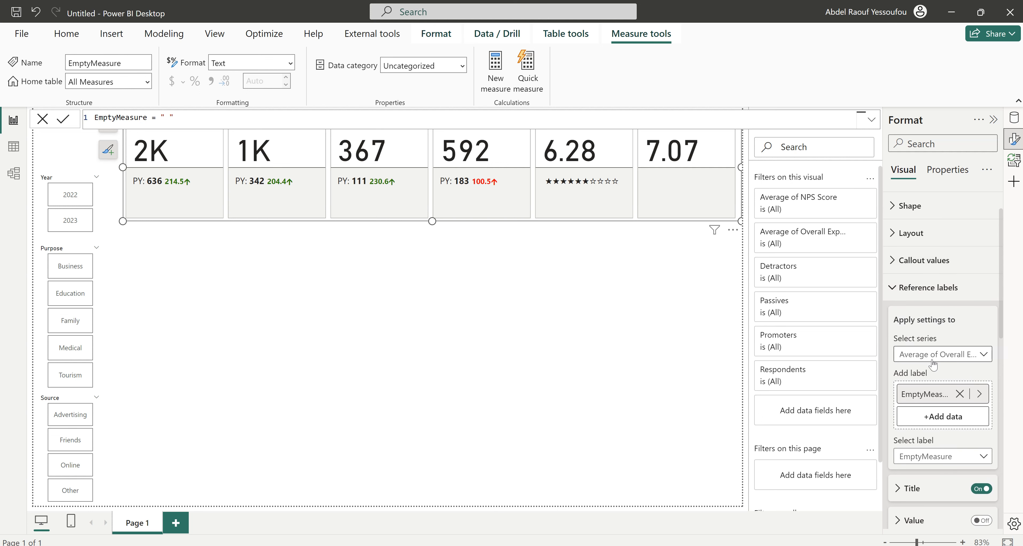
pyautogui.click(933, 365)
pyautogui.click(931, 472)
pyautogui.click(943, 394)
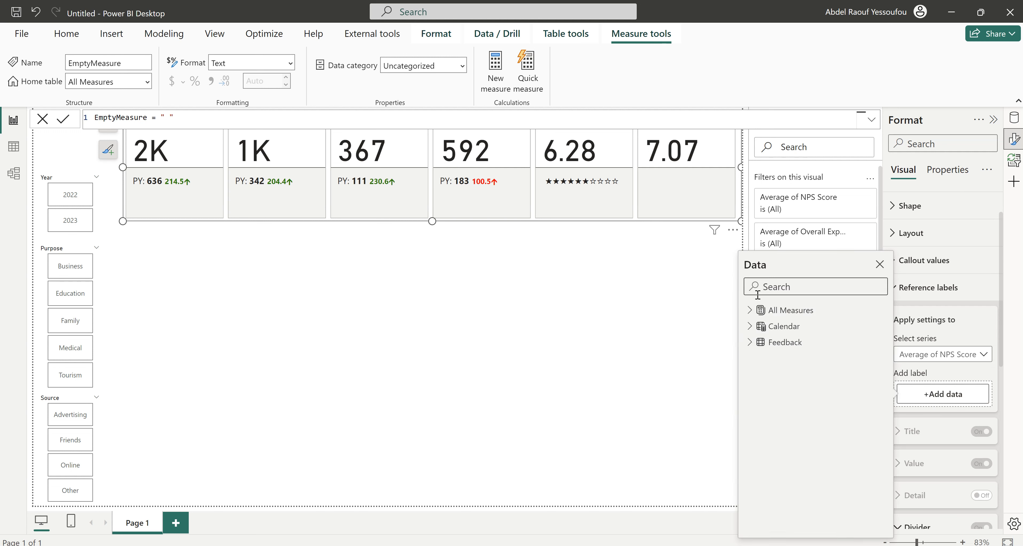
pyautogui.write('em')
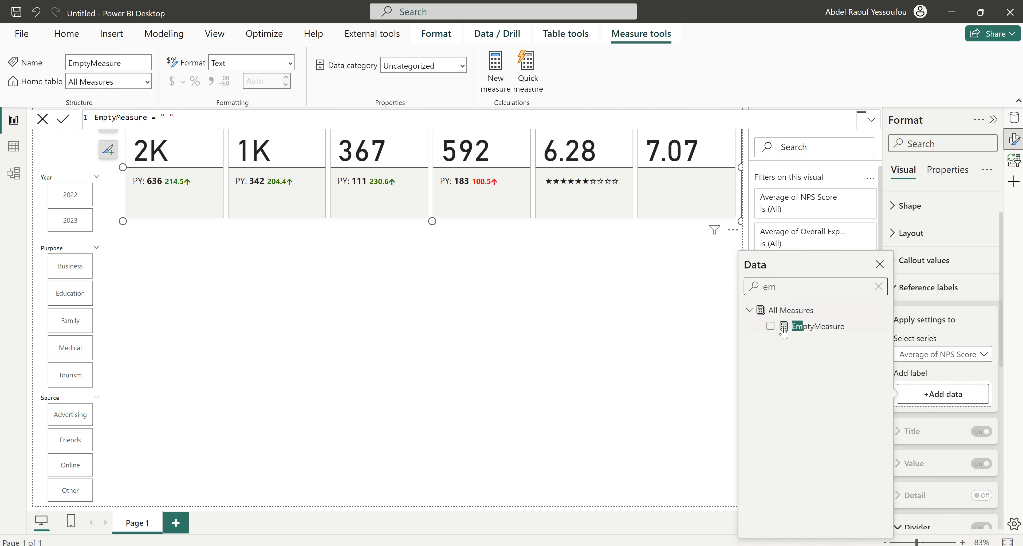
pyautogui.click(771, 327)
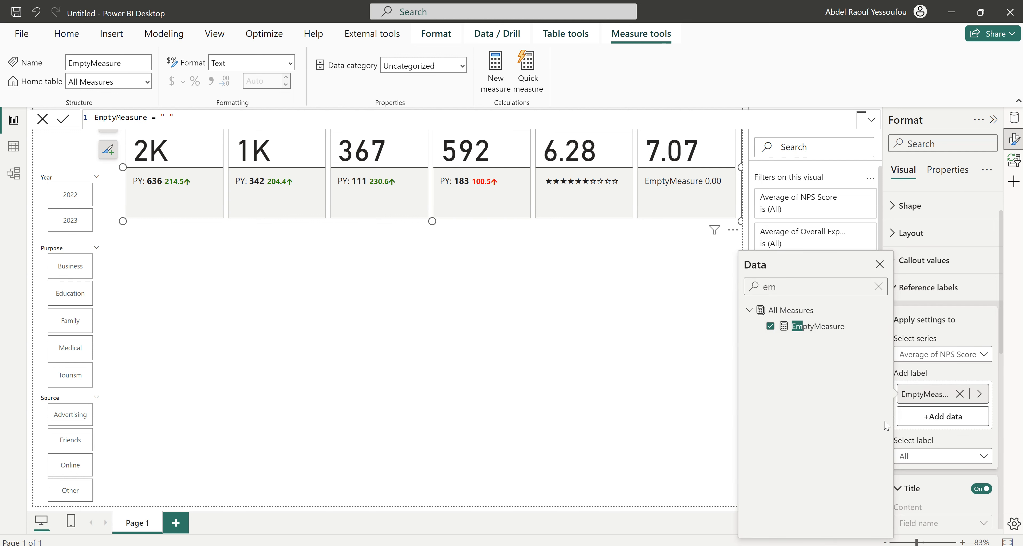
pyautogui.click(880, 264)
# Set the title of the Average of NPS Score card's EmptyMeasure label to Custom with blank text.
pyautogui.scroll(-3, 925, 409)
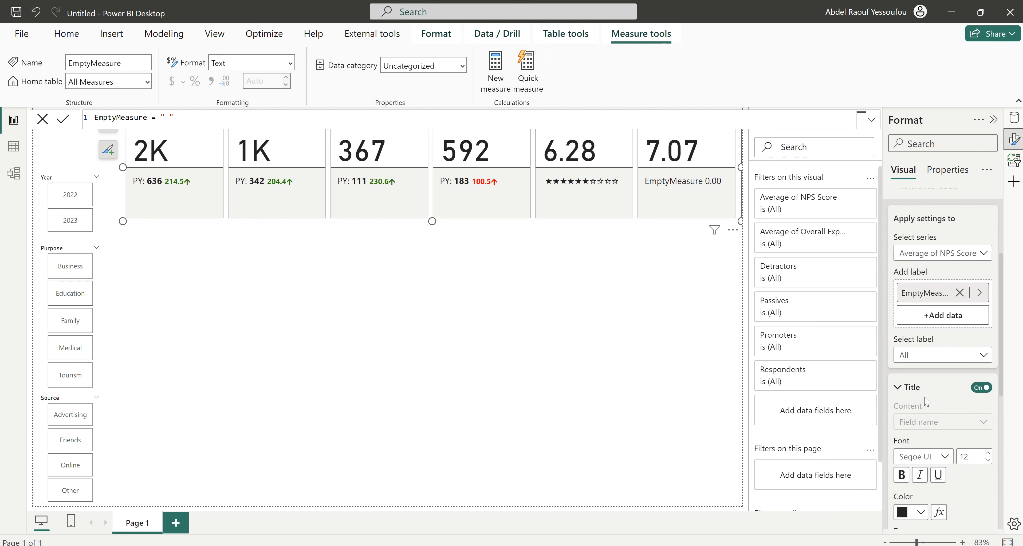
pyautogui.click(926, 354)
pyautogui.click(920, 386)
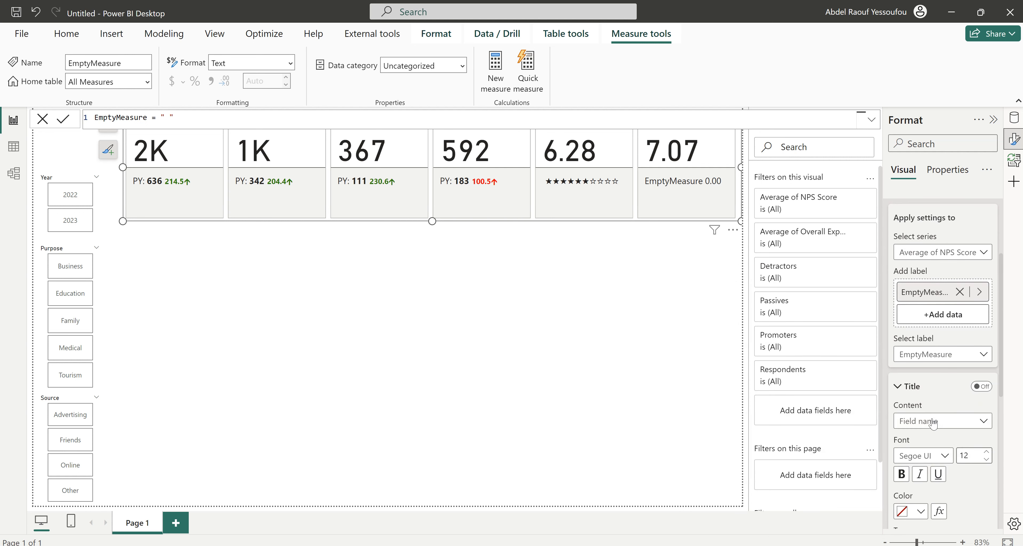
pyautogui.click(928, 437)
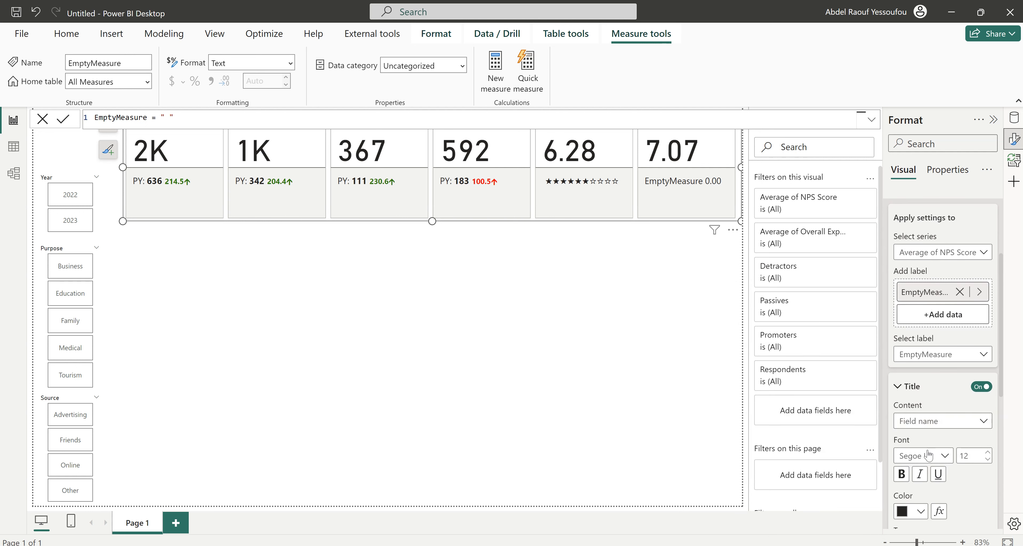
pyautogui.click(929, 456)
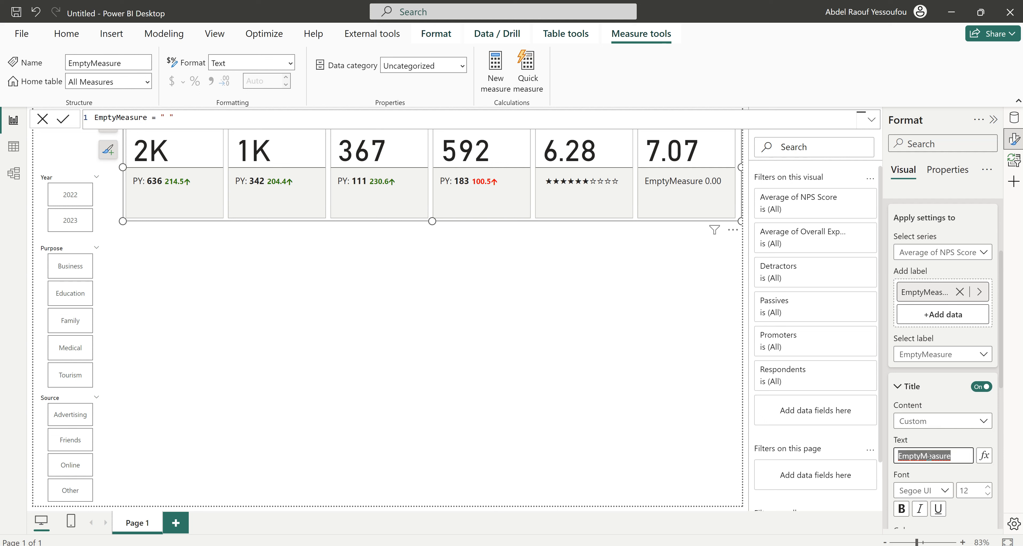
pyautogui.press('BackSpace')
# Turn off the value and turn on the detail of the Average of NPS Score card's reference label.
pyautogui.scroll(-3, 937, 476)
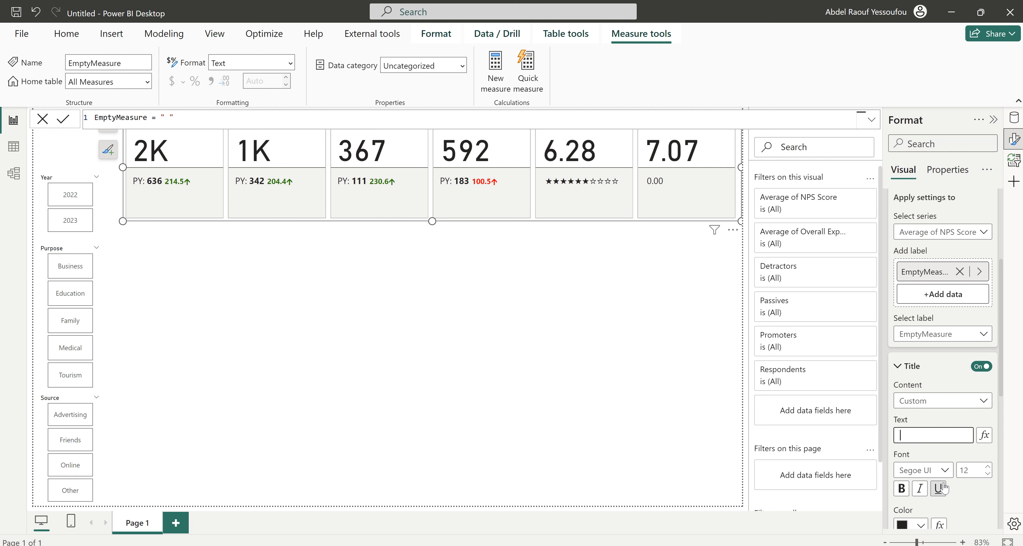
pyautogui.scroll(-3, 939, 478)
pyautogui.click(982, 417)
pyautogui.click(982, 448)
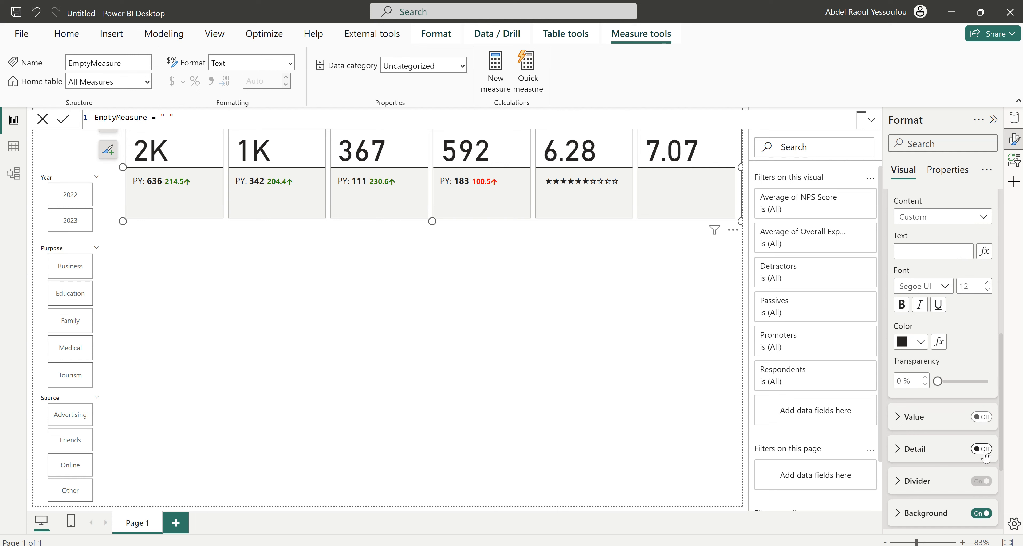
pyautogui.click(916, 453)
# Add the Data Bar - NPS measure as the detail data of the Average of NPS Score card's reference label.
pyautogui.scroll(-2, 917, 449)
pyautogui.scroll(3, 917, 452)
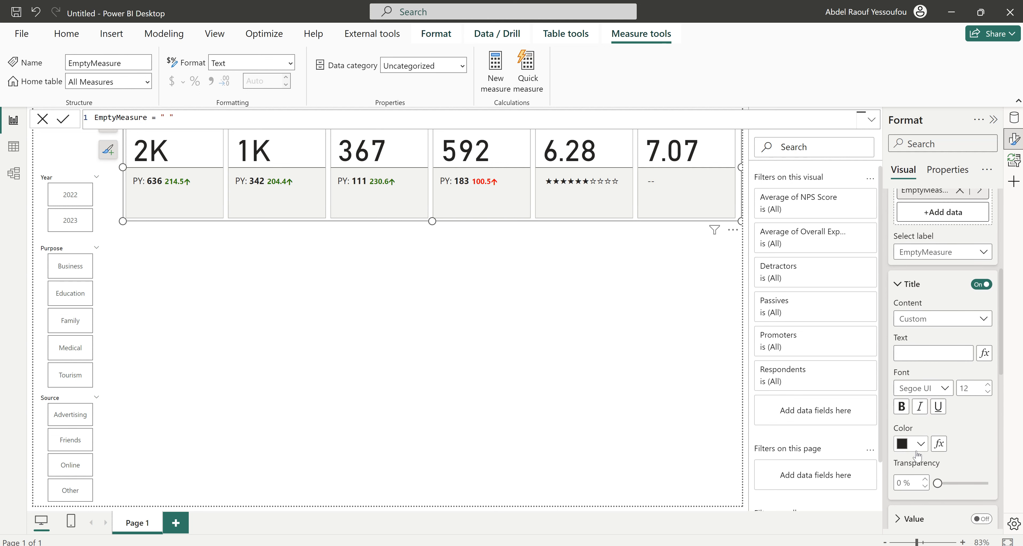
pyautogui.scroll(-6, 917, 453)
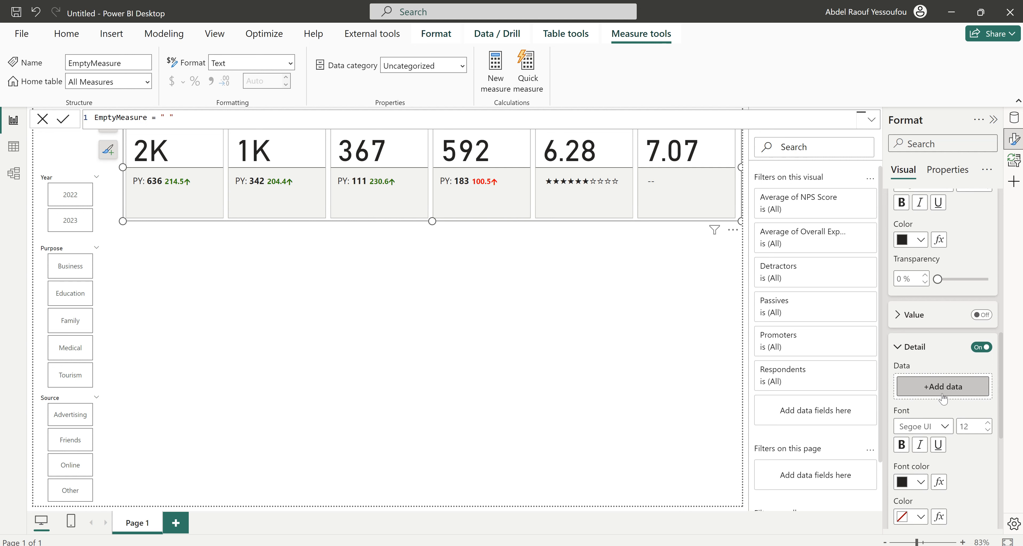
pyautogui.click(945, 393)
pyautogui.click(824, 281)
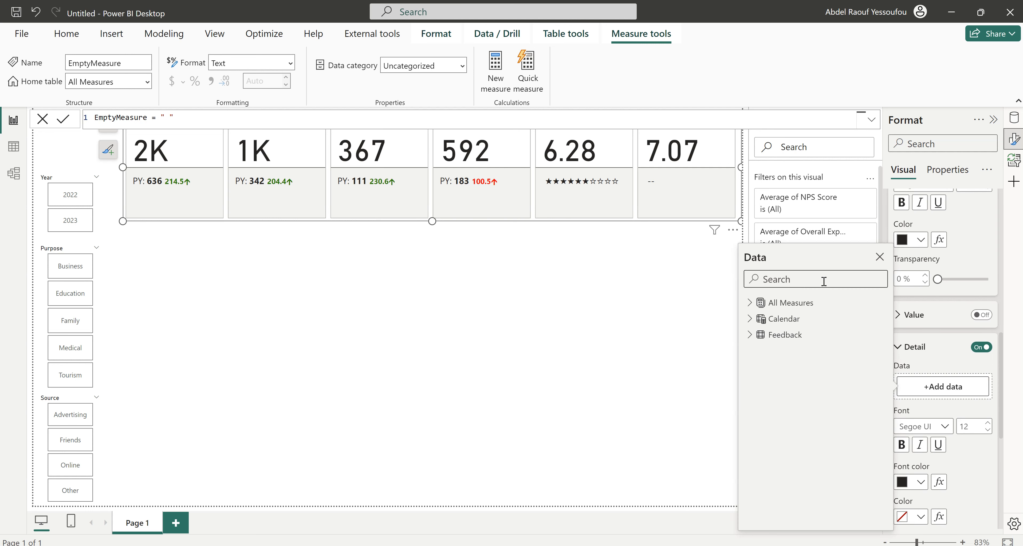
pyautogui.write('ba')
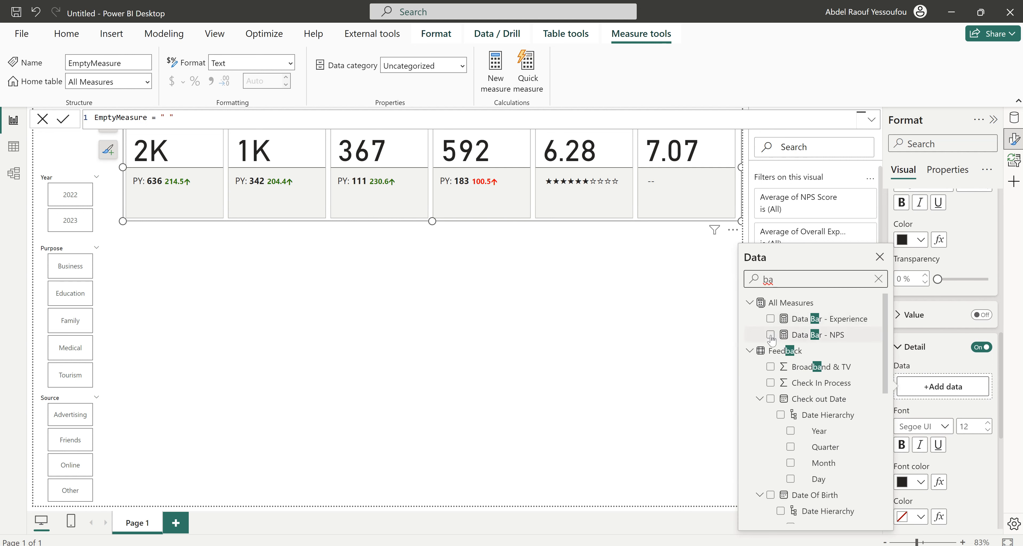
pyautogui.click(771, 335)
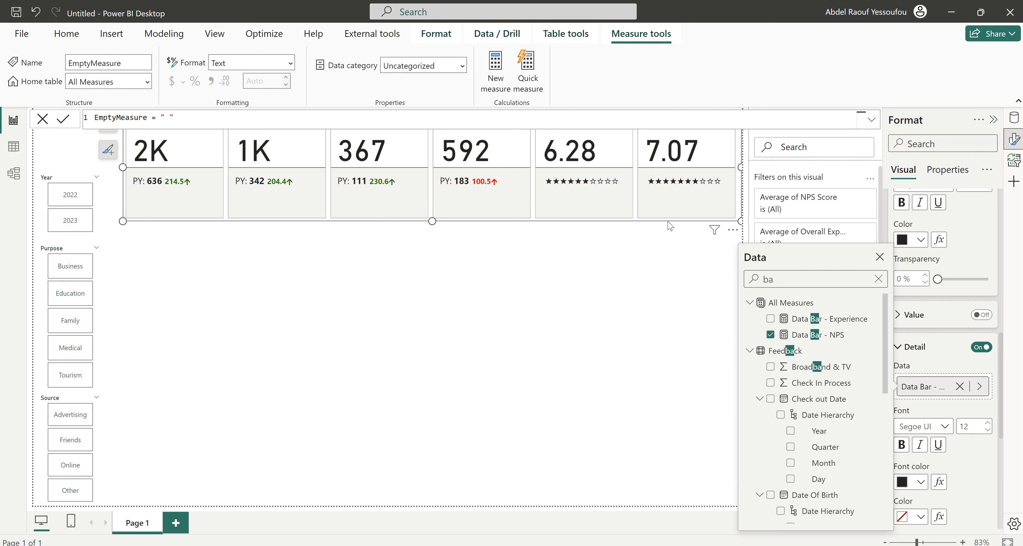
pyautogui.click(961, 298)
# Set the detail font size of the Average of NPS Score card's reference label to 13.
pyautogui.scroll(-1, 970, 427)
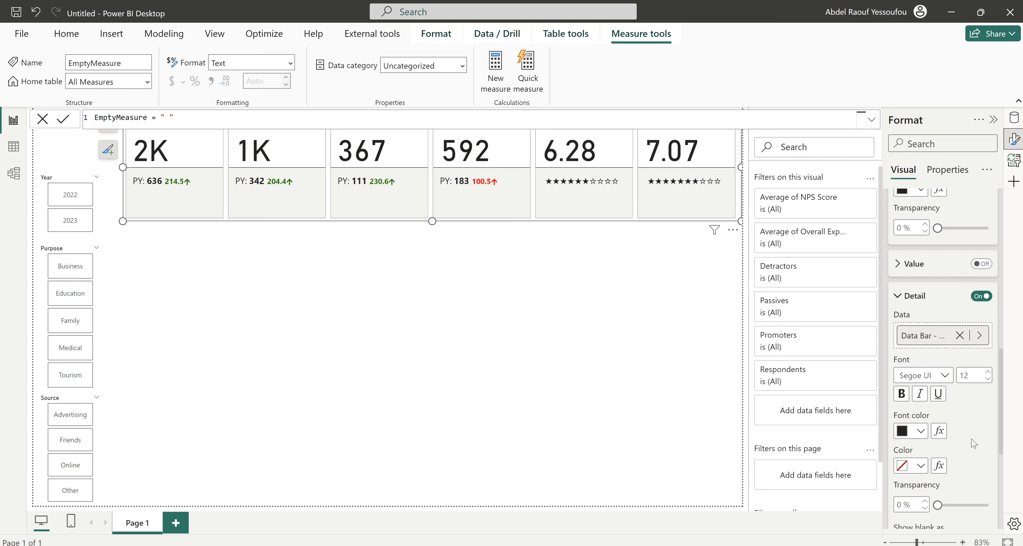
pyautogui.click(988, 374)
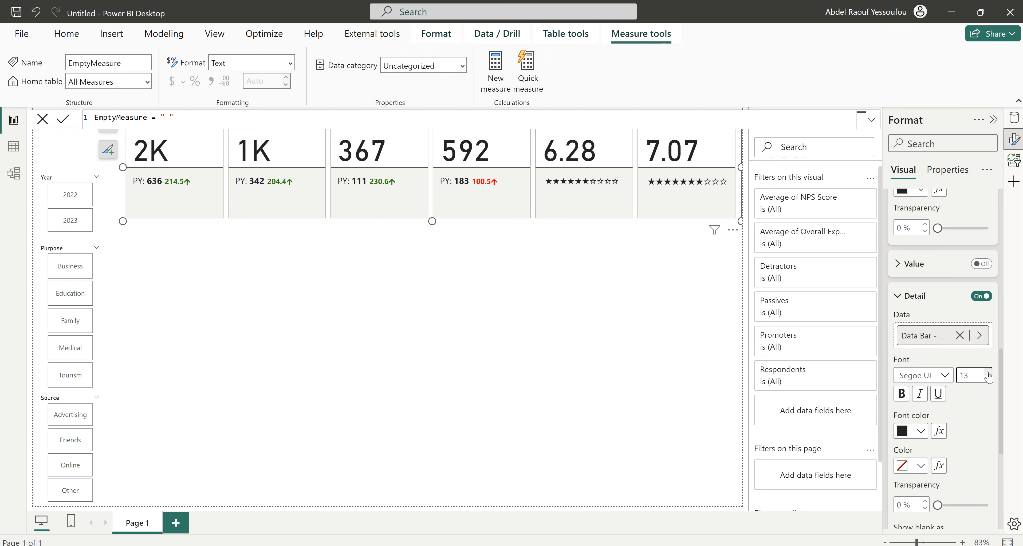
pyautogui.click(988, 373)
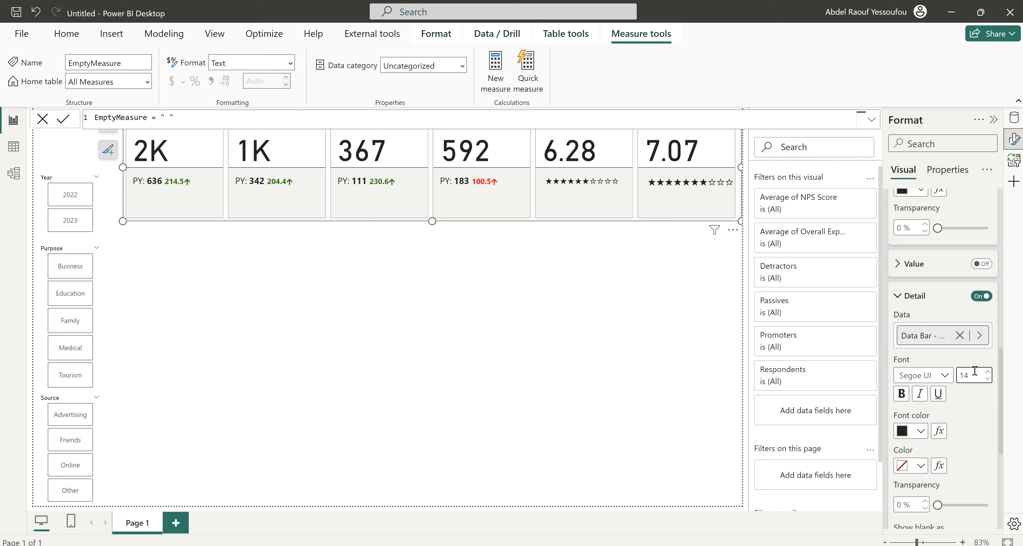
pyautogui.click(988, 379)
# Set the detail font size of the Average of Overall Experience reference label to 13 and slightly reduce the KPI card visual's height.
pyautogui.scroll(10, 936, 351)
pyautogui.scroll(3, 934, 340)
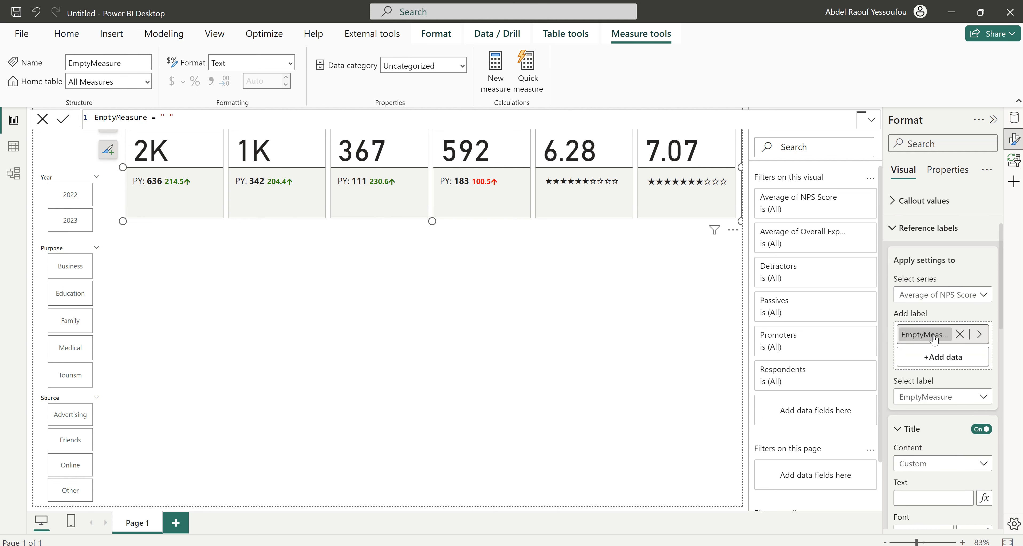
pyautogui.click(942, 305)
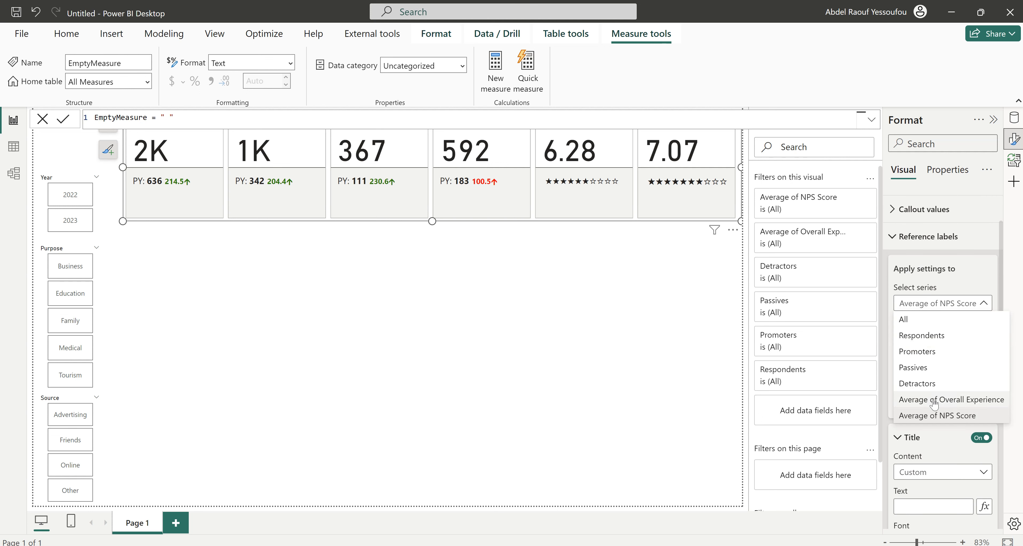
pyautogui.click(945, 399)
pyautogui.scroll(-2, 961, 472)
pyautogui.scroll(-4, 961, 471)
pyautogui.click(988, 374)
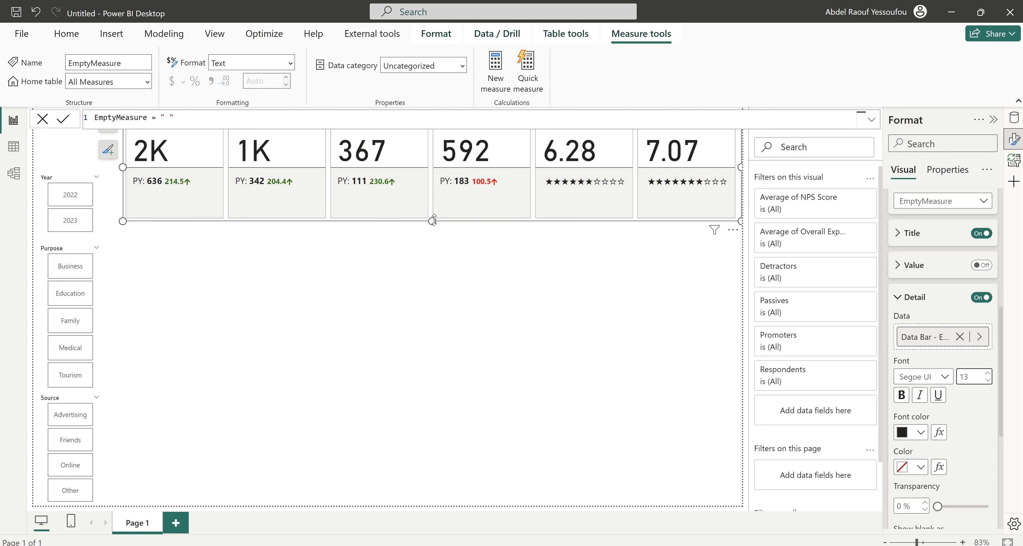
pyautogui.moveTo(432, 220); pyautogui.dragTo(434, 209)
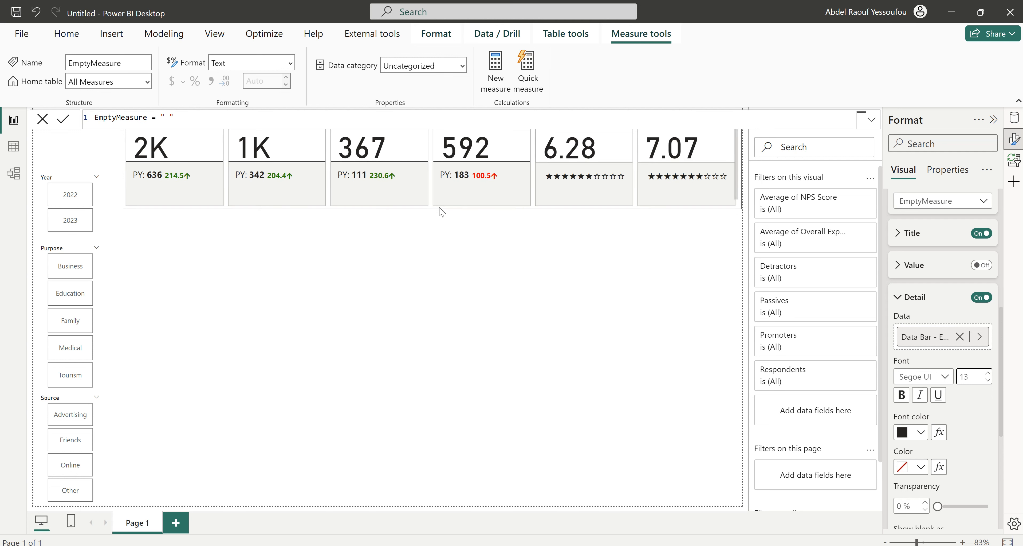
# Dismiss the EmptyMeasure formula and move the KPI card visual slightly down on the page.
pyautogui.click(41, 121)
pyautogui.click(132, 213)
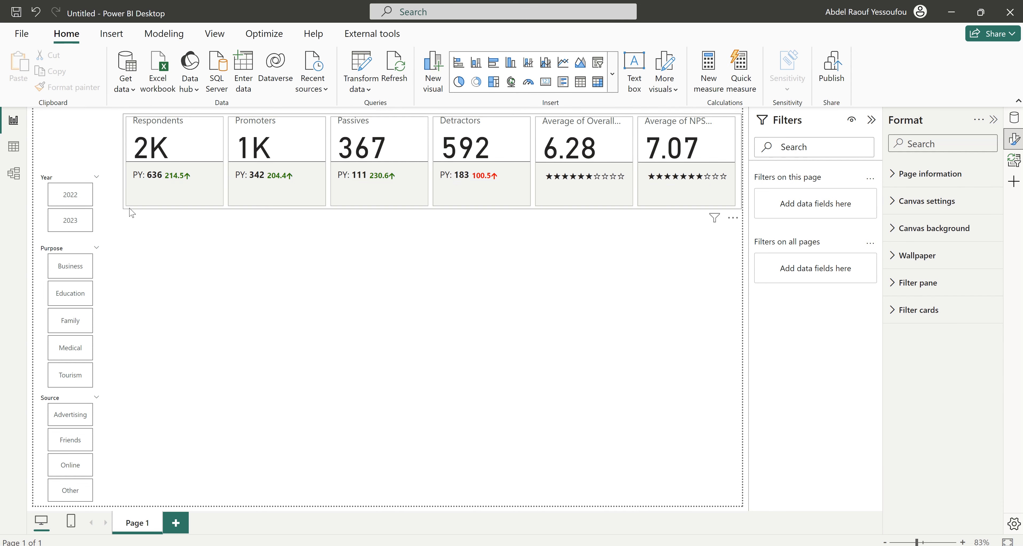
pyautogui.click(140, 213)
pyautogui.moveTo(140, 213); pyautogui.dragTo(139, 218)
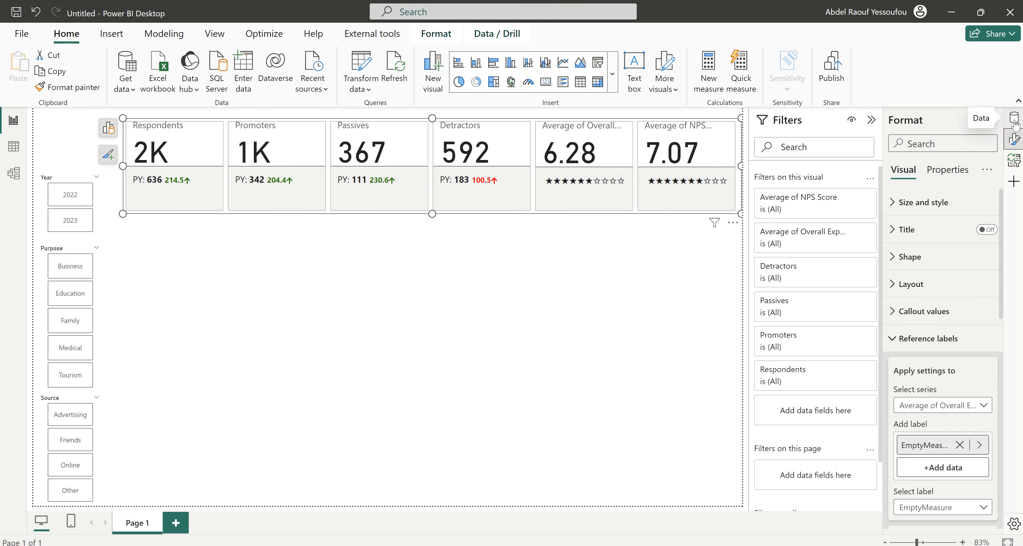
# Set the display units of all KPI callout values to None and their decimal places to 0.
pyautogui.click(899, 339)
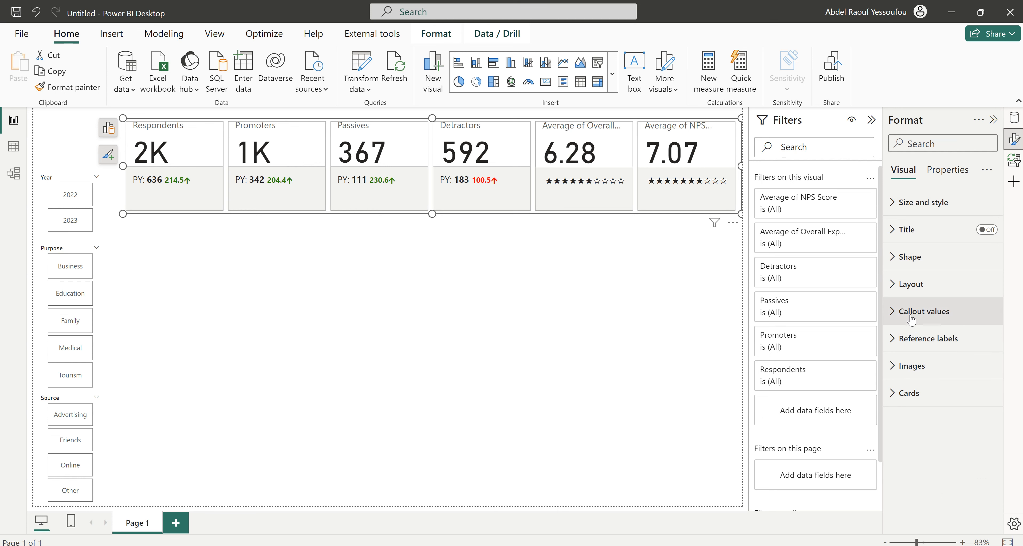
pyautogui.click(910, 314)
pyautogui.scroll(-8, 947, 416)
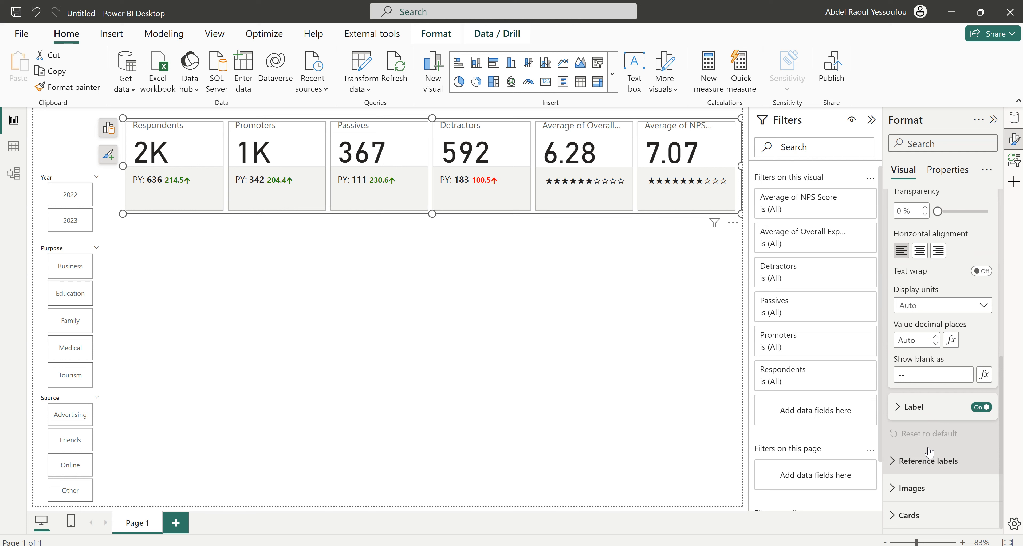
pyautogui.click(925, 305)
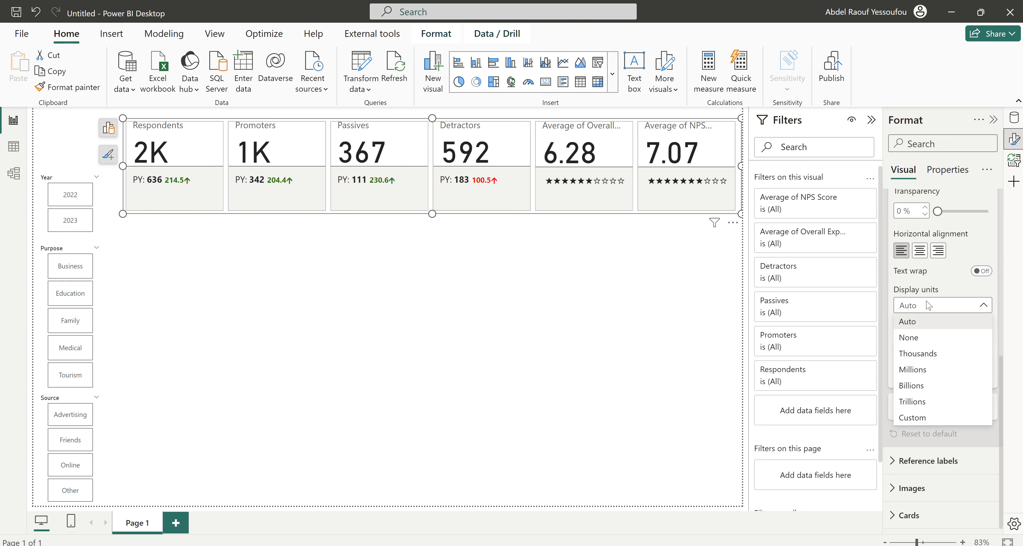
pyautogui.click(923, 340)
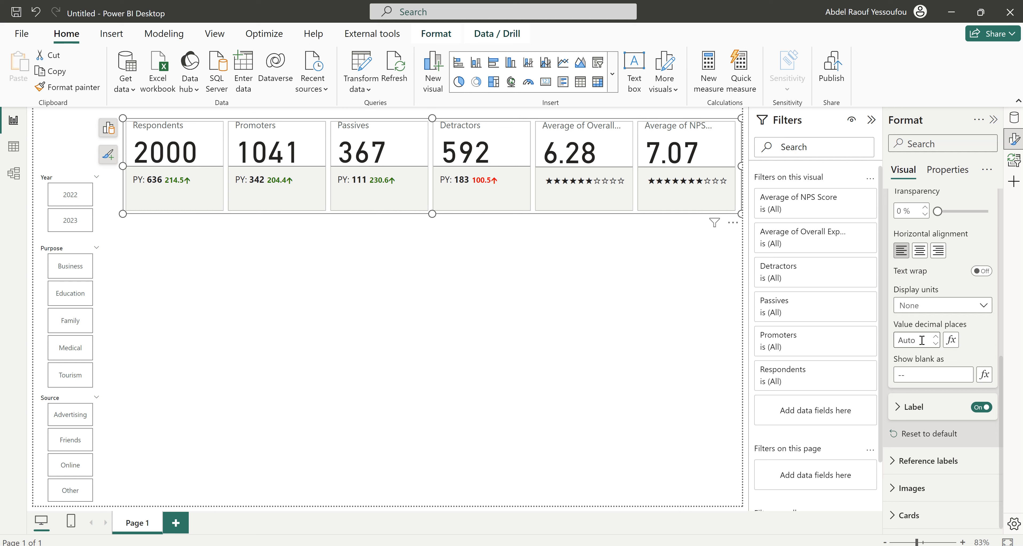
pyautogui.click(922, 341)
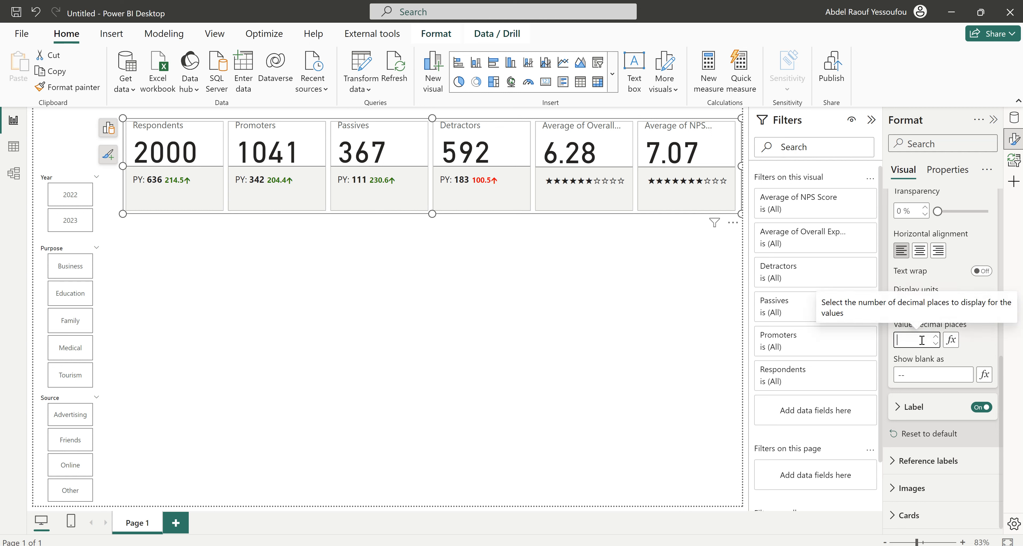
pyautogui.write('0')
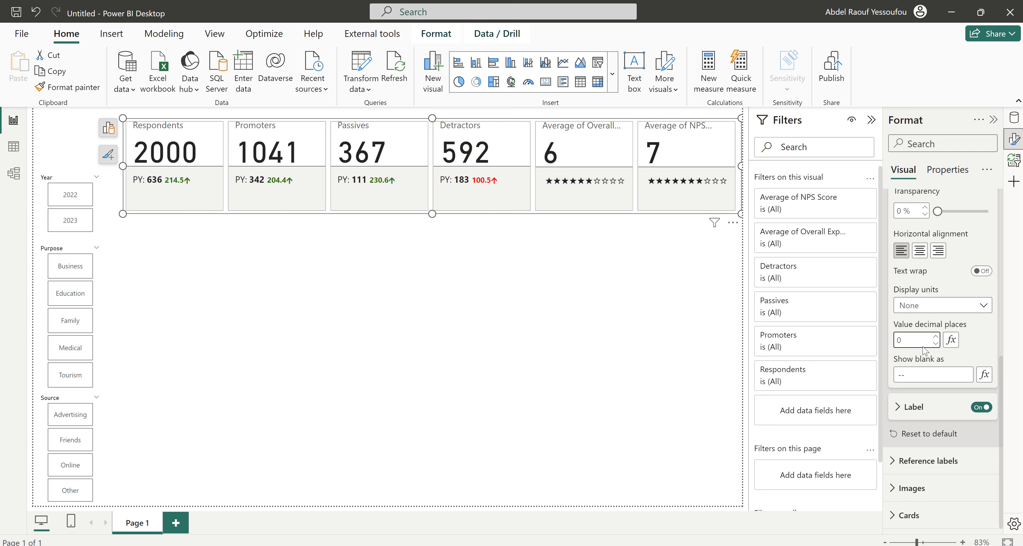
# Set the callout value font size to 35 and reduce the KPI card visual's height to fit its content.
pyautogui.scroll(5, 974, 352)
pyautogui.doubleClick(969, 320)
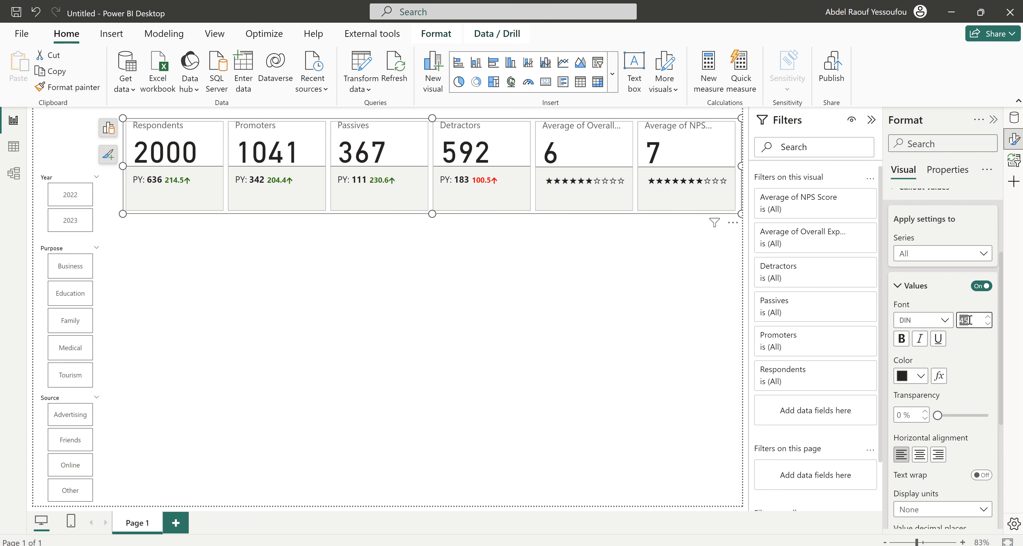
pyautogui.write('35')
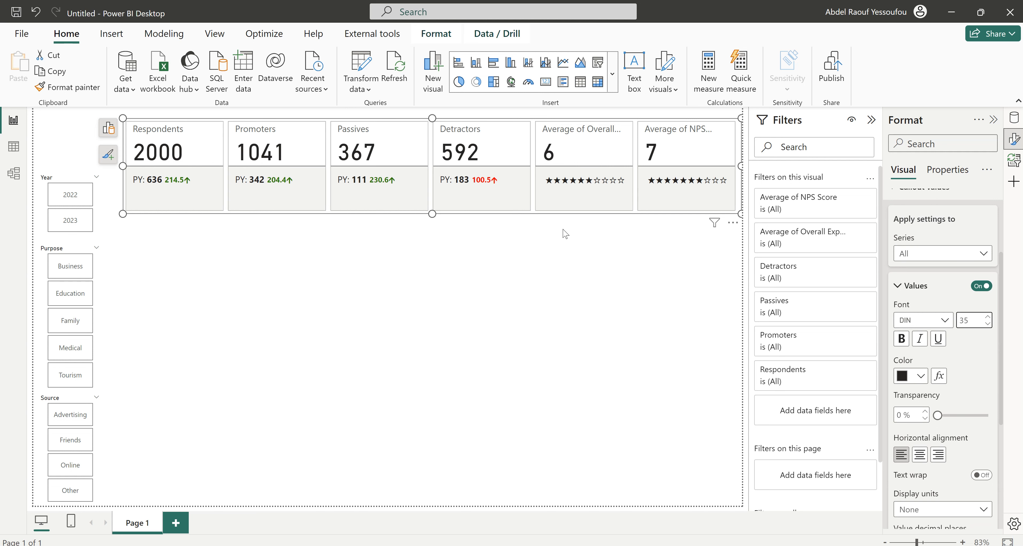
pyautogui.moveTo(432, 214); pyautogui.dragTo(435, 195)
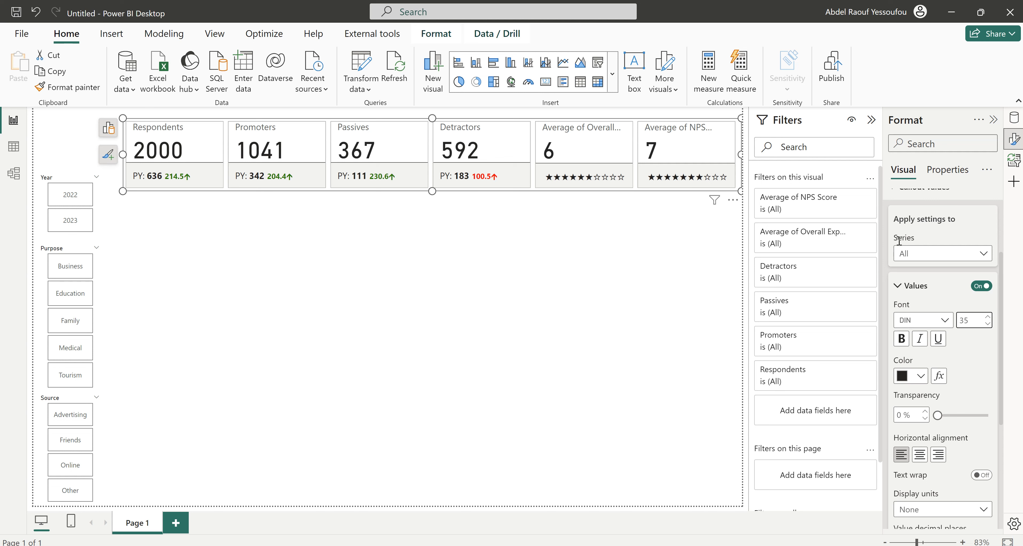
# Turn on the thousands separator for the Respondents, Promoters, Passives and Detractors measures.
pyautogui.click(1014, 118)
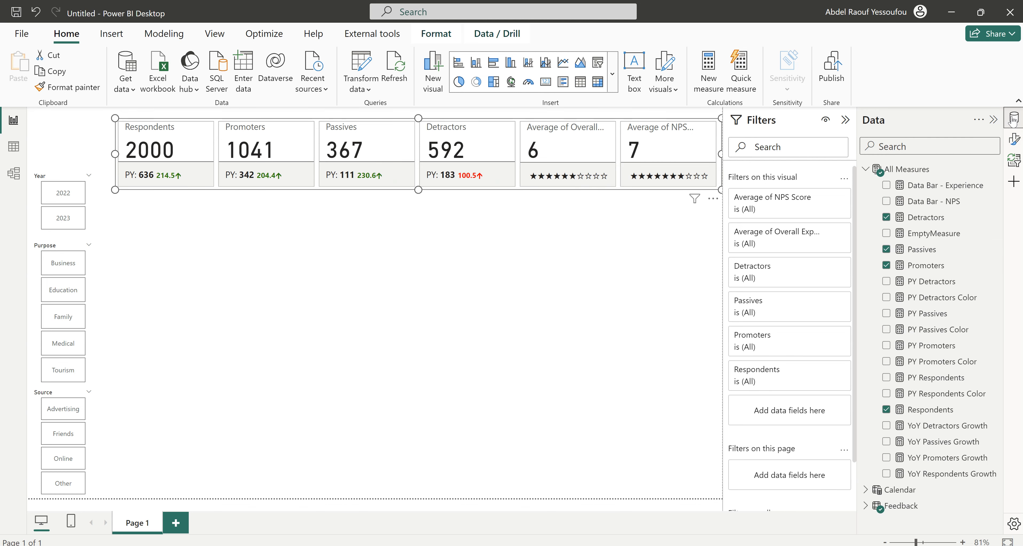
pyautogui.click(931, 410)
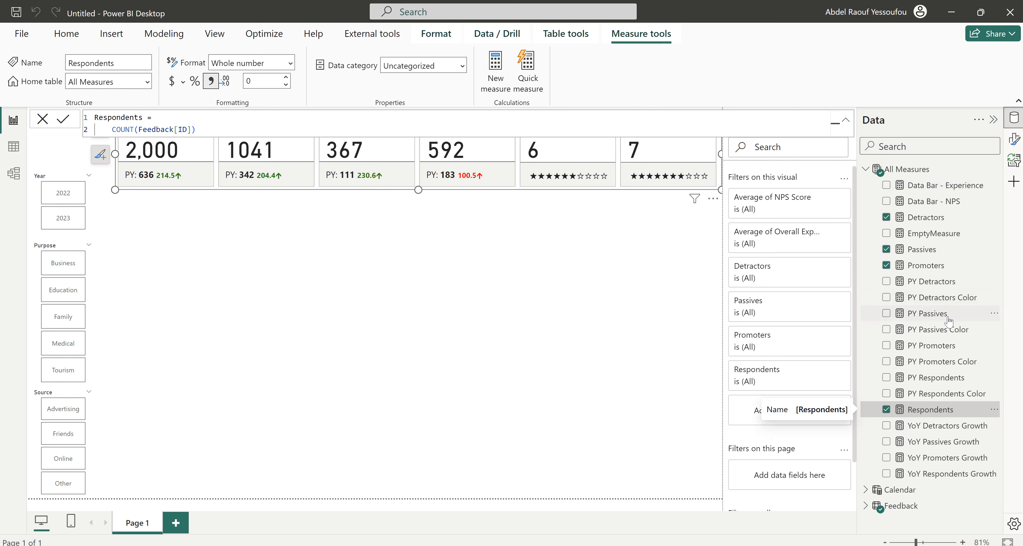
pyautogui.click(928, 270)
pyautogui.click(214, 87)
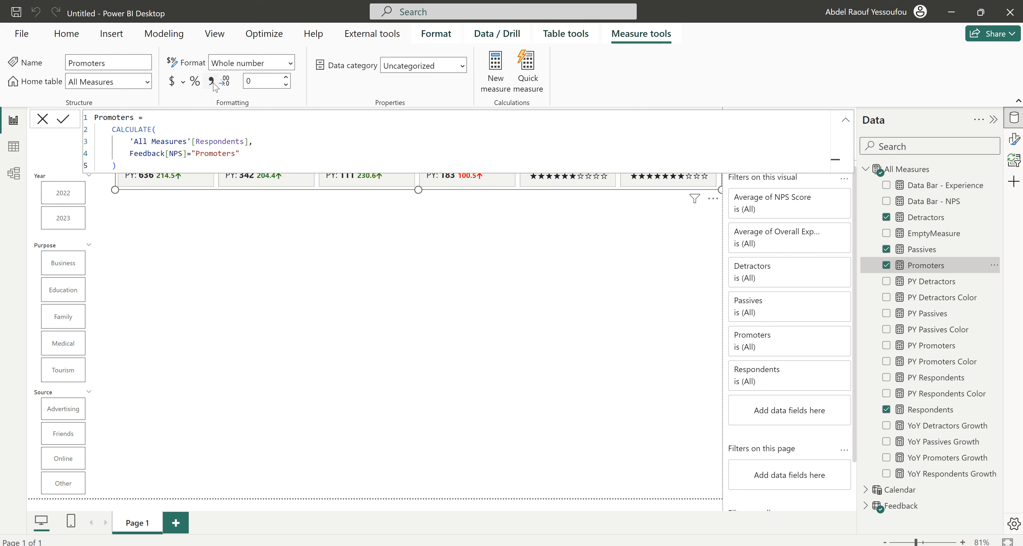
pyautogui.click(923, 250)
pyautogui.click(210, 81)
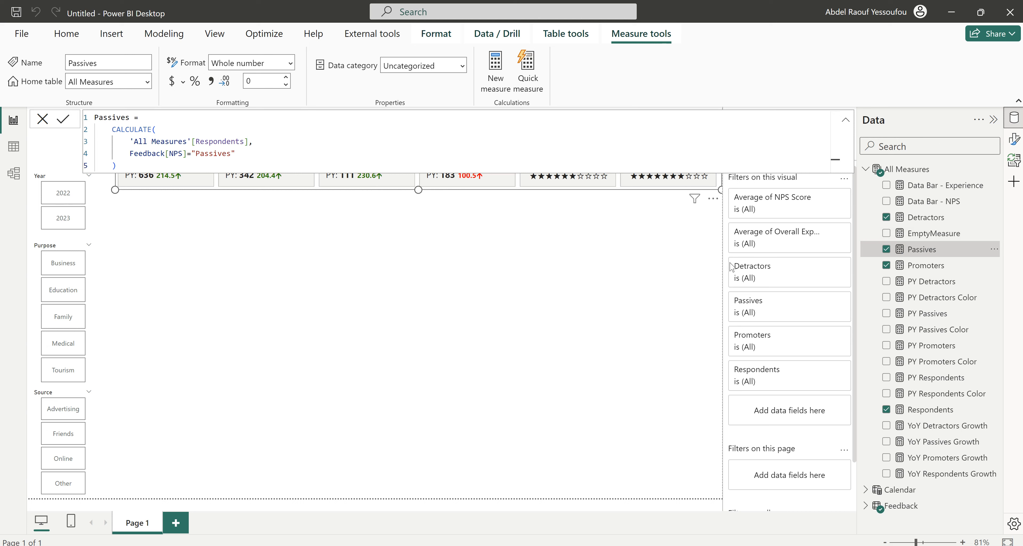
pyautogui.click(926, 220)
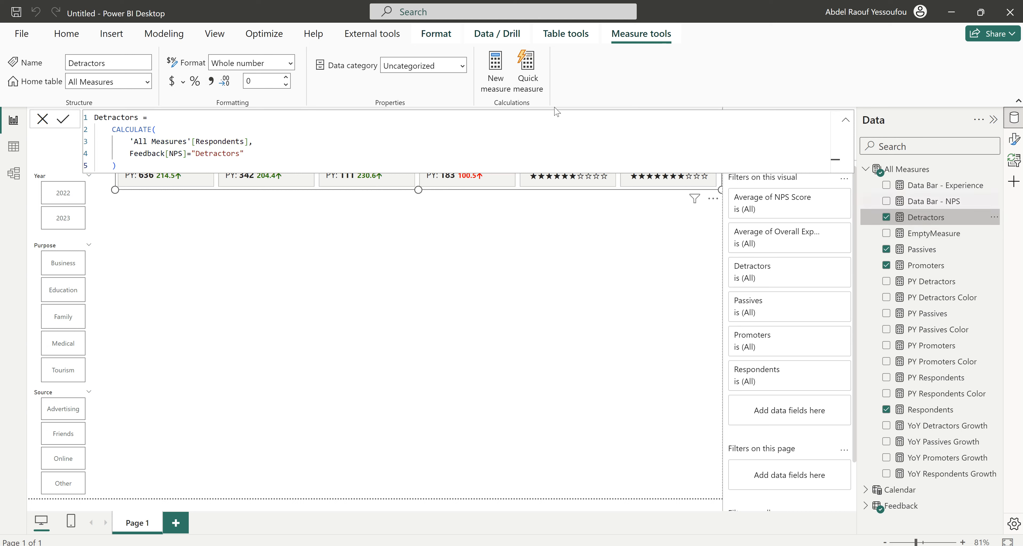
pyautogui.click(210, 81)
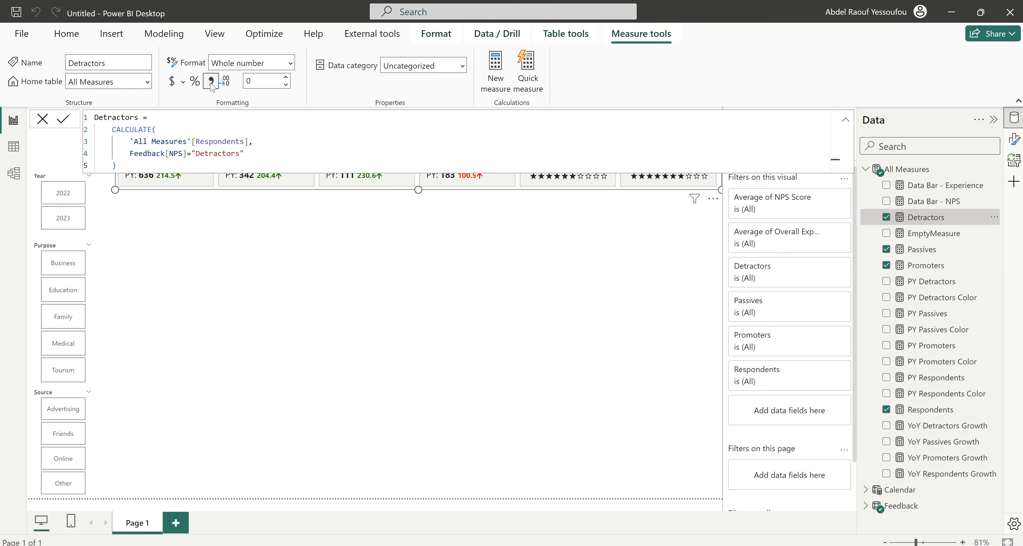
pyautogui.click(377, 229)
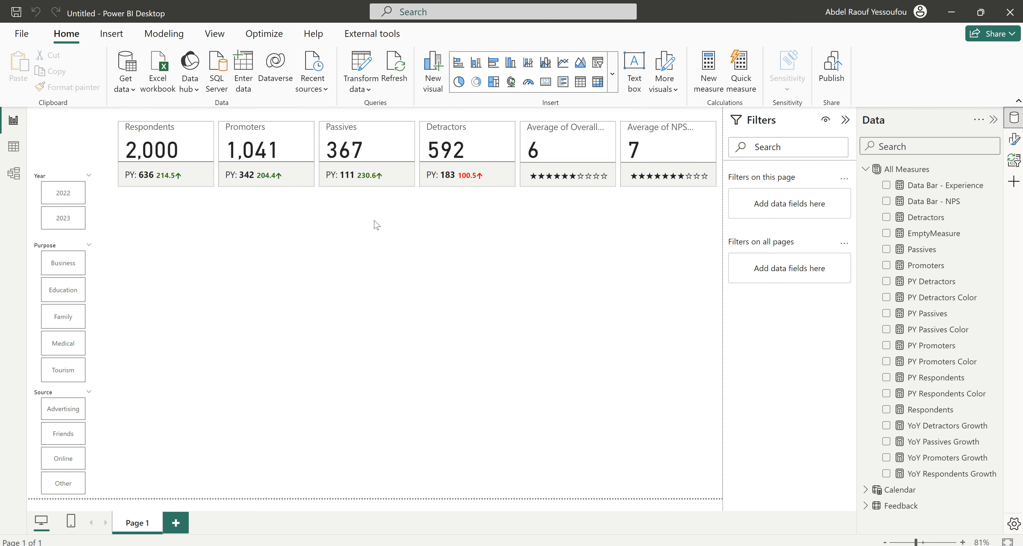
# Open the Cards formatting settings of the KPI card visual and review the padding, background, border and effect options.
pyautogui.click(266, 194)
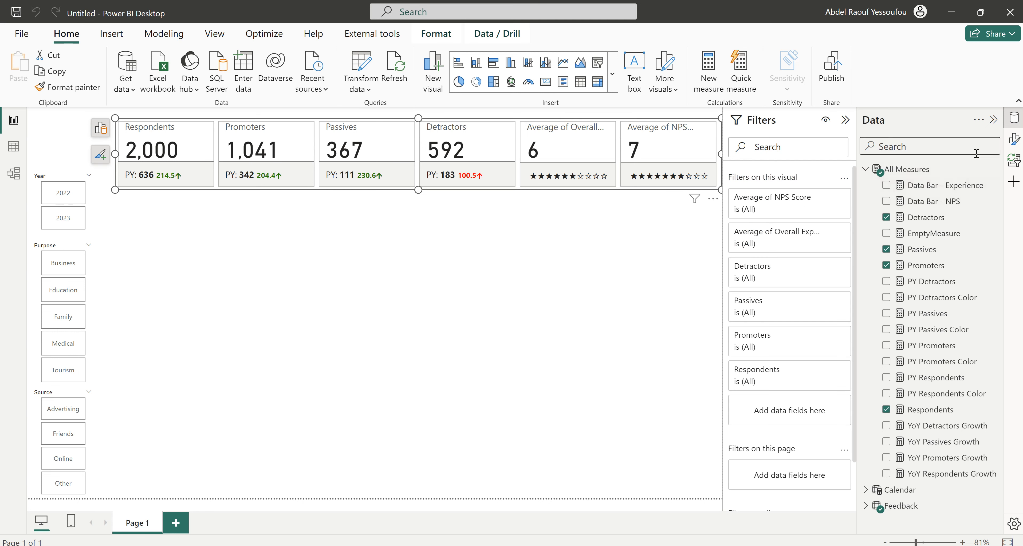
pyautogui.click(1014, 140)
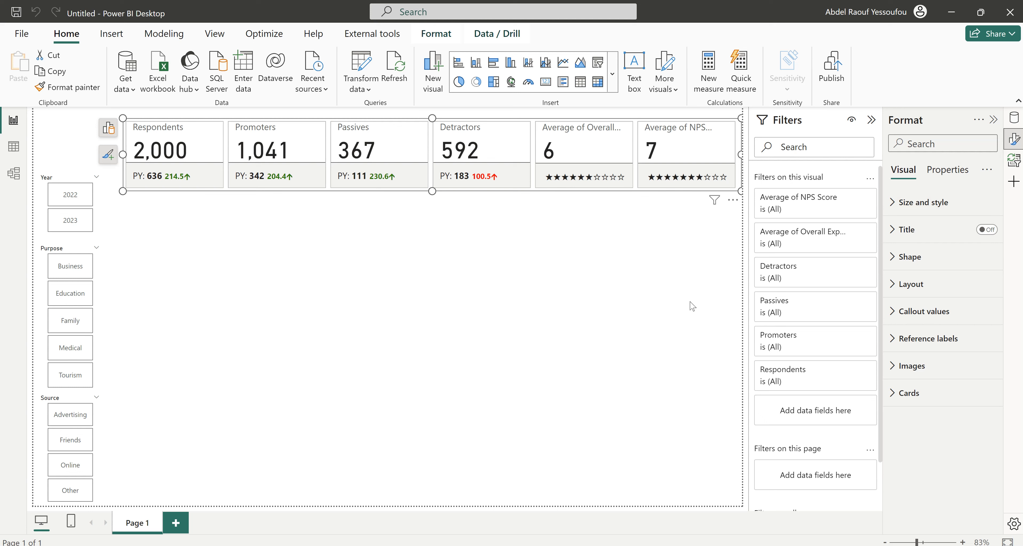
pyautogui.click(910, 393)
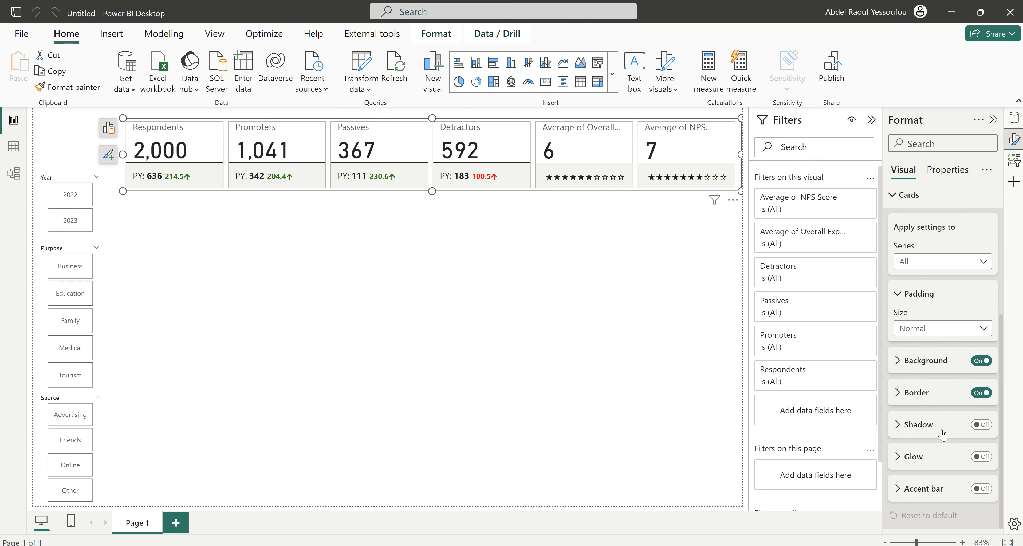
pyautogui.scroll(5, 929, 436)
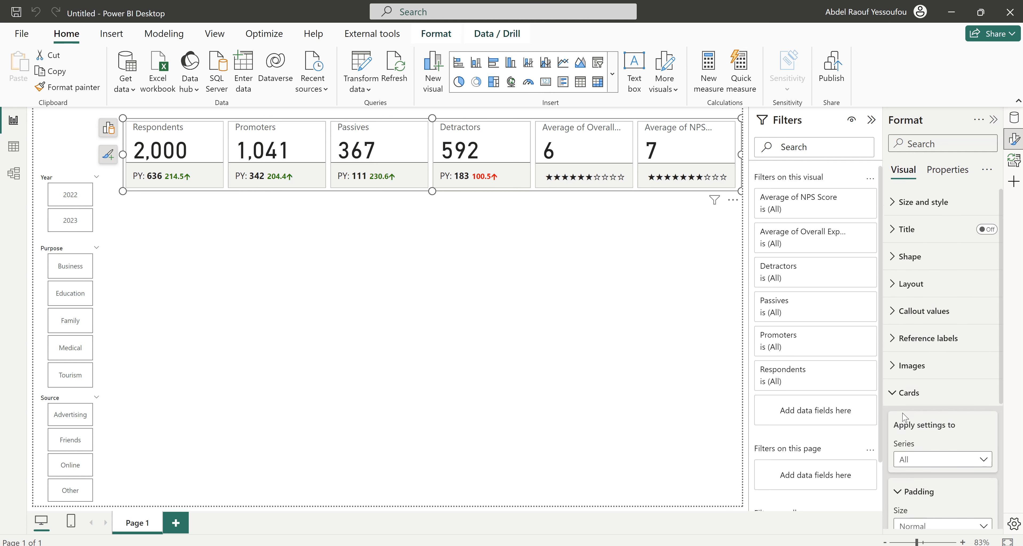
# Switch the multi-card visual's reference label settings to apply to all series.
pyautogui.click(907, 401)
pyautogui.click(914, 339)
pyautogui.scroll(-5, 945, 482)
pyautogui.scroll(3, 946, 482)
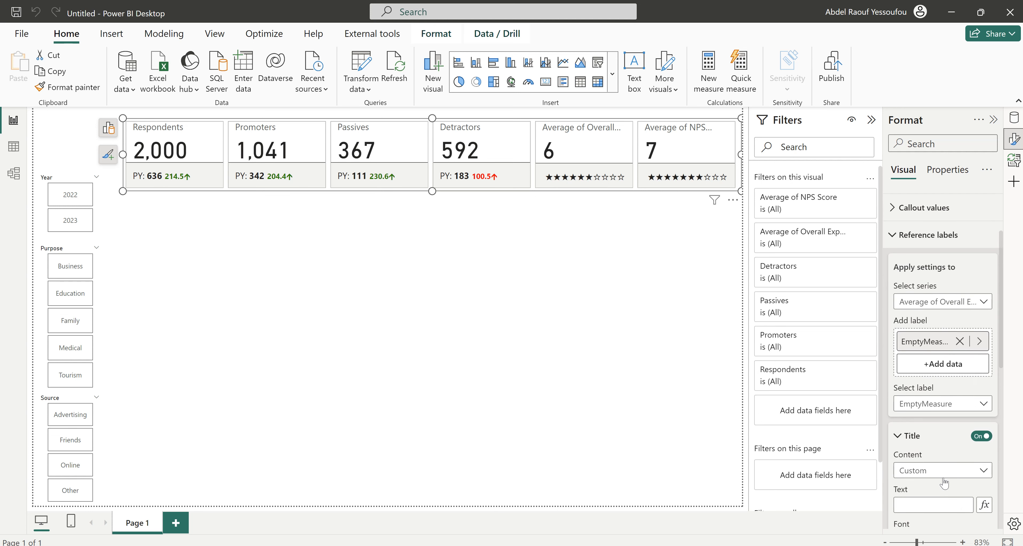
pyautogui.click(944, 304)
pyautogui.click(942, 319)
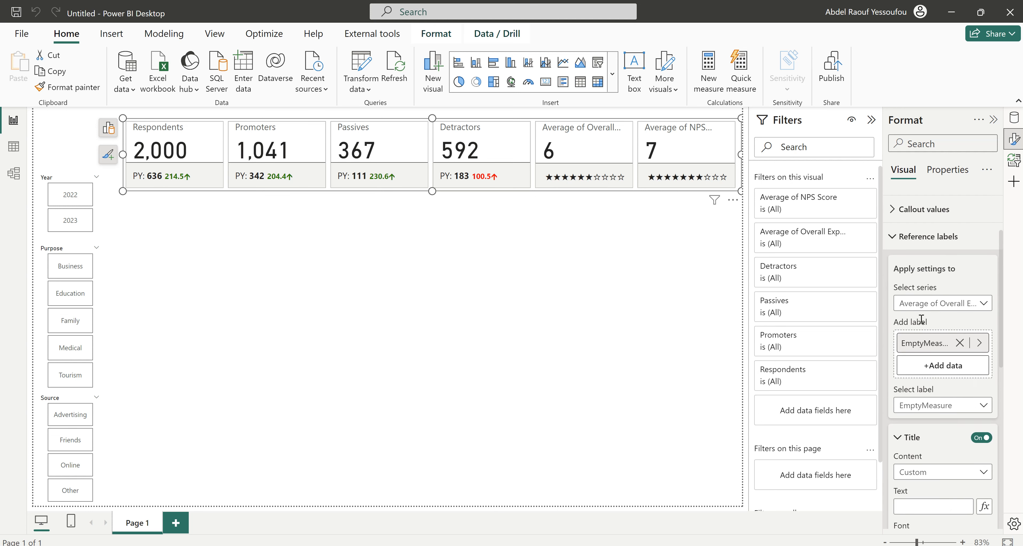
# Set the reference labels' background color to hex #109889.
pyautogui.scroll(-2, 939, 477)
pyautogui.scroll(-2, 938, 477)
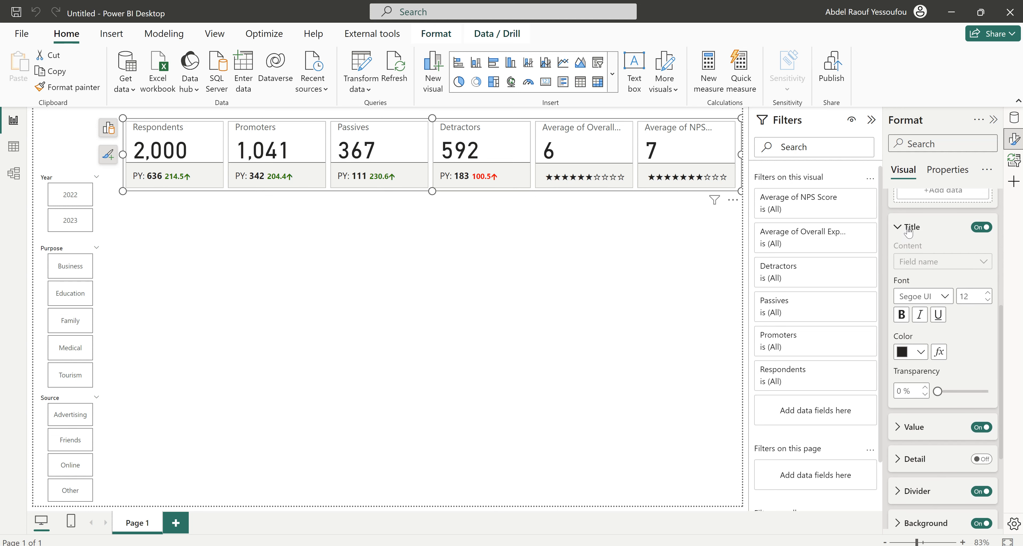
pyautogui.click(906, 235)
pyautogui.click(925, 371)
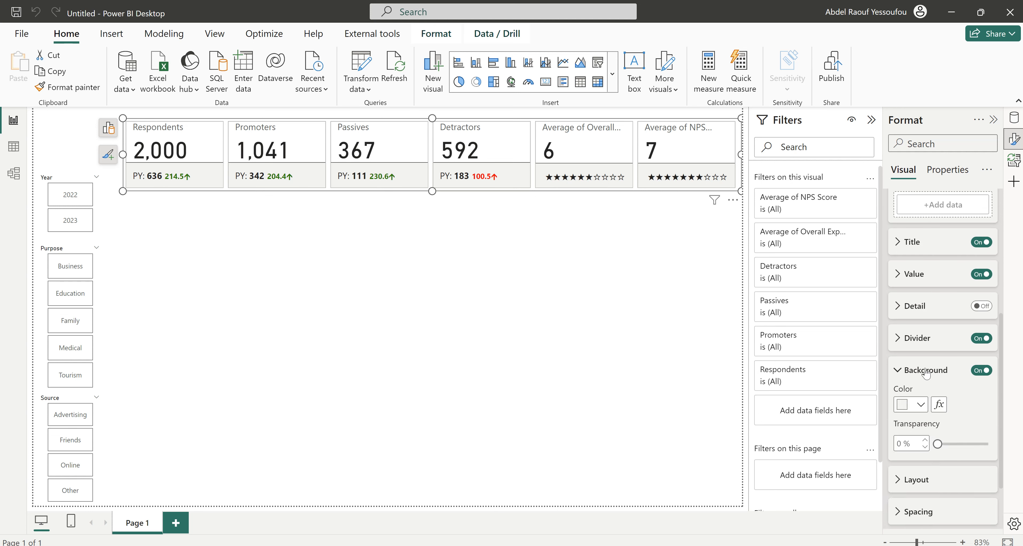
pyautogui.scroll(-1, 926, 368)
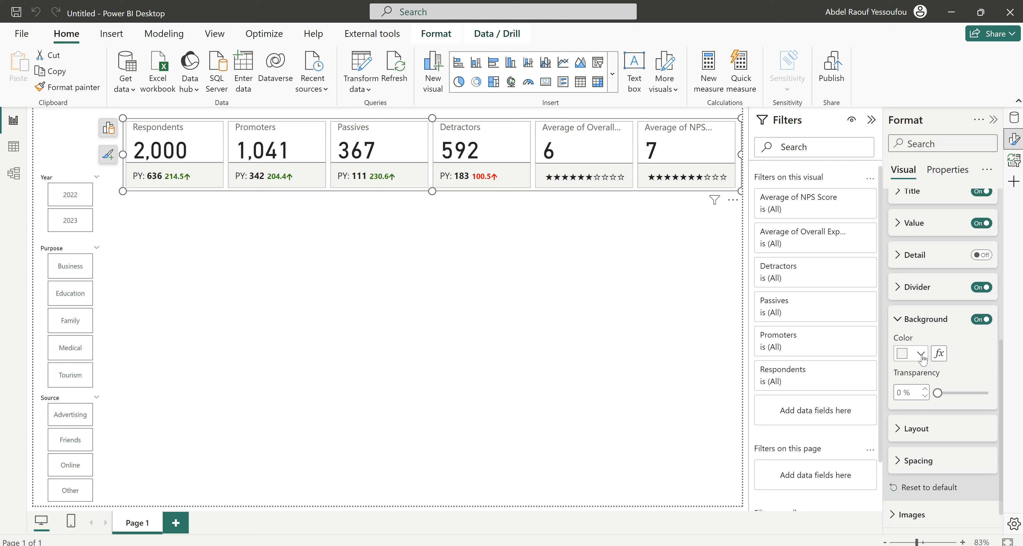
pyautogui.click(920, 354)
pyautogui.click(920, 354)
pyautogui.click(921, 352)
pyautogui.click(857, 326)
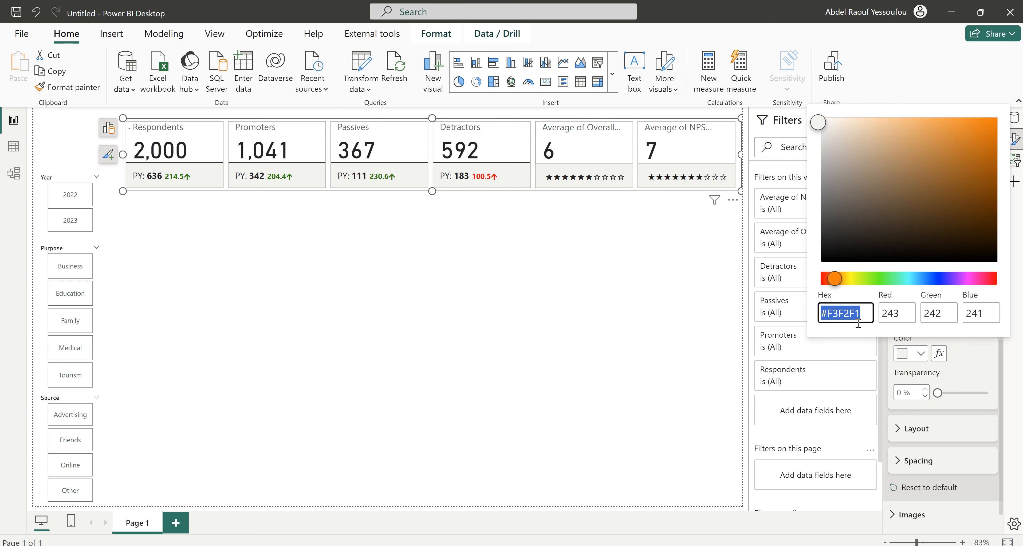
pyautogui.write('#109889')
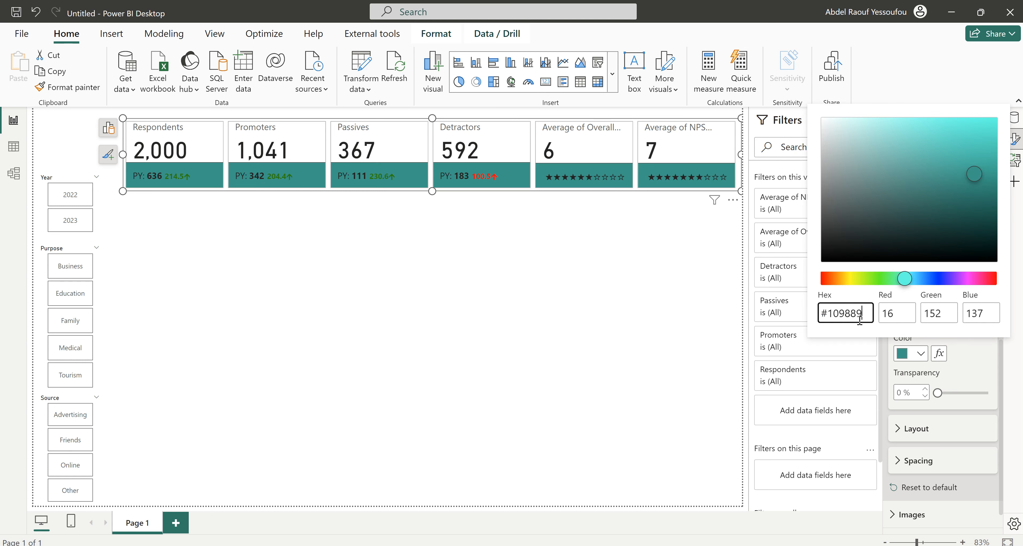
# Set the reference label background transparency to 50%.
pyautogui.click(941, 396)
pyautogui.moveTo(941, 396); pyautogui.dragTo(965, 398)
pyautogui.click(925, 396)
pyautogui.click(926, 396)
pyautogui.click(925, 396)
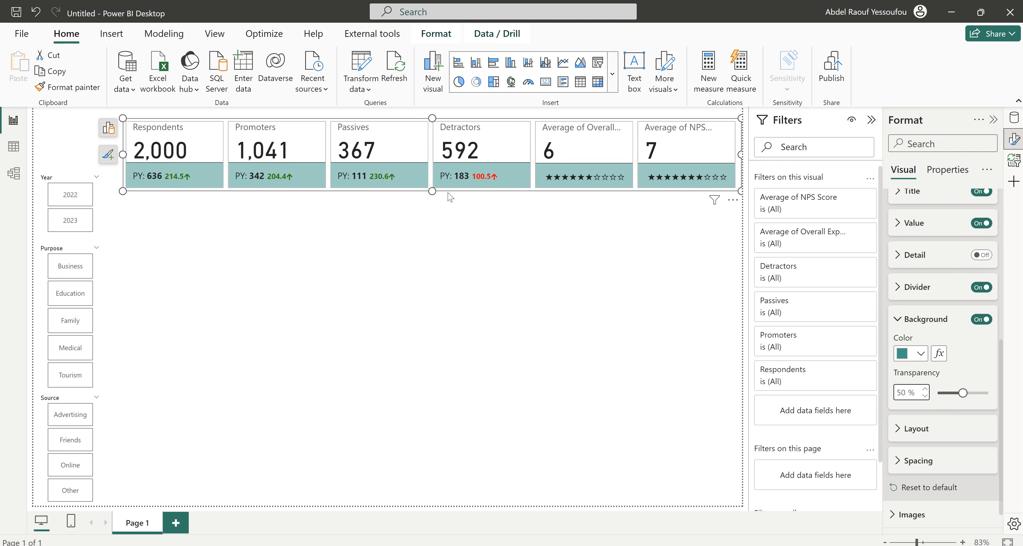
# Compare with the Hotel_Customer_Feedback2 report, and set the reference label background transparency to 80% in the untitled report.
pyautogui.moveTo(612, 543)
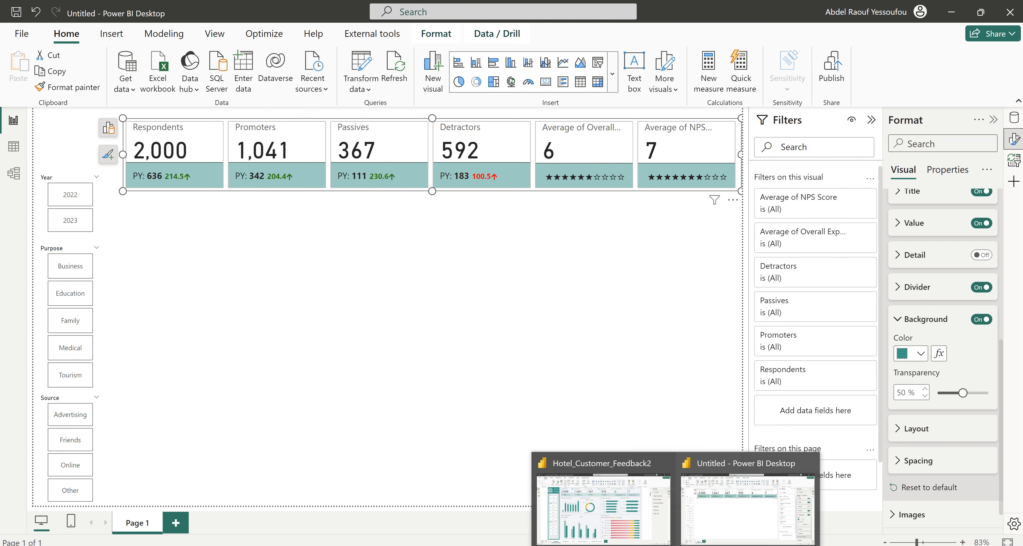
pyautogui.click(609, 522)
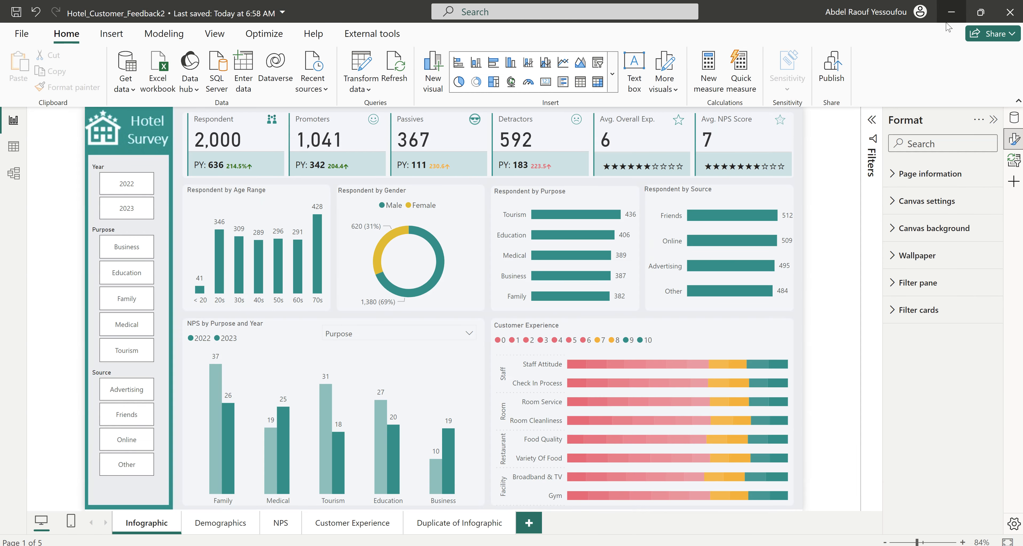
pyautogui.click(951, 12)
pyautogui.moveTo(964, 395); pyautogui.dragTo(972, 395)
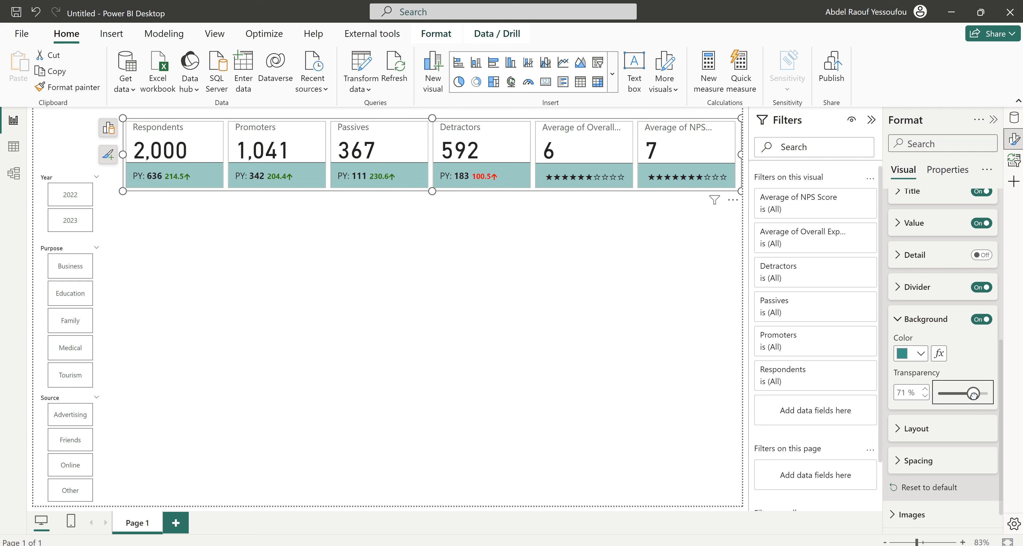
pyautogui.moveTo(973, 395); pyautogui.dragTo(979, 394)
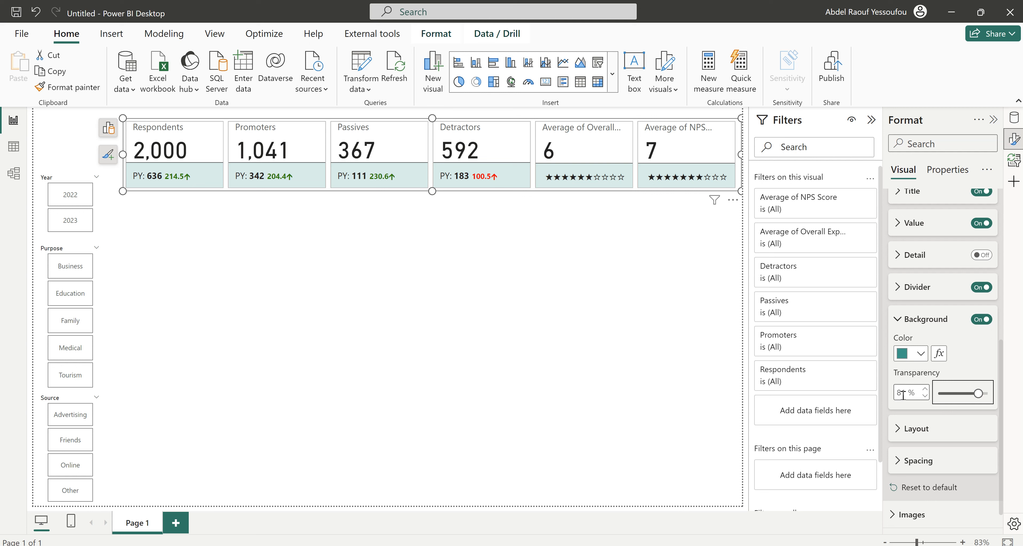
pyautogui.click(926, 396)
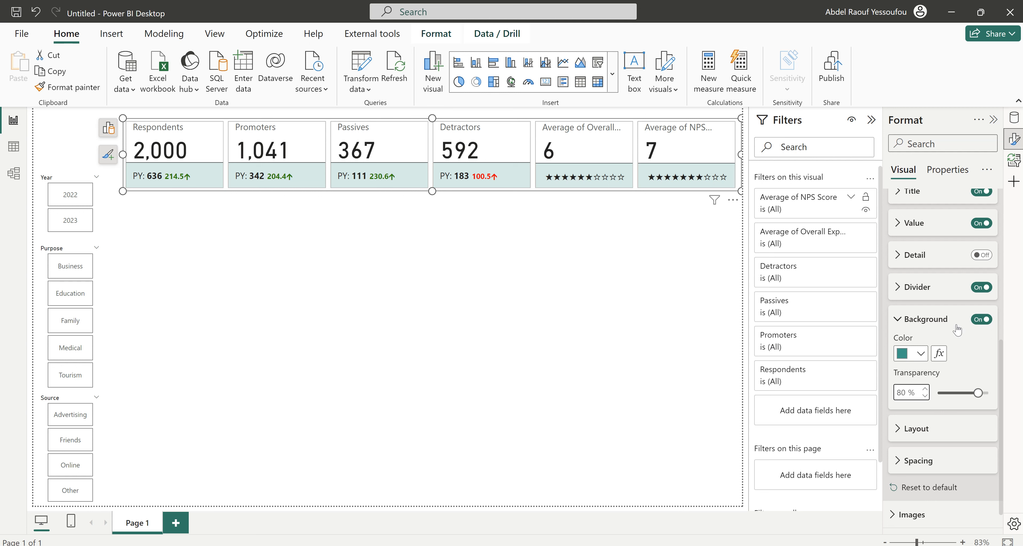
pyautogui.click(909, 321)
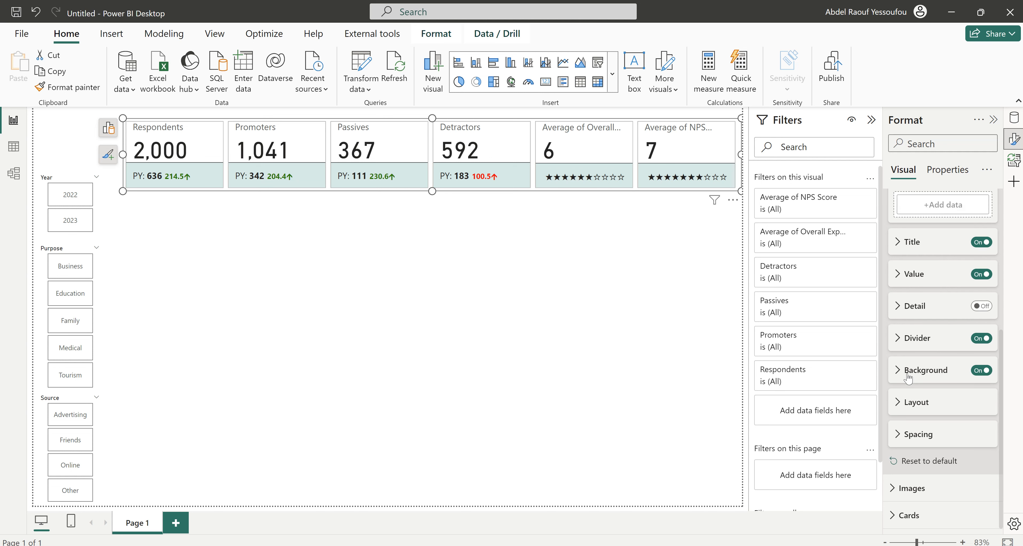
# Set the transparency of the reference labels' divider to 50%.
pyautogui.click(909, 340)
pyautogui.moveTo(937, 413); pyautogui.dragTo(963, 414)
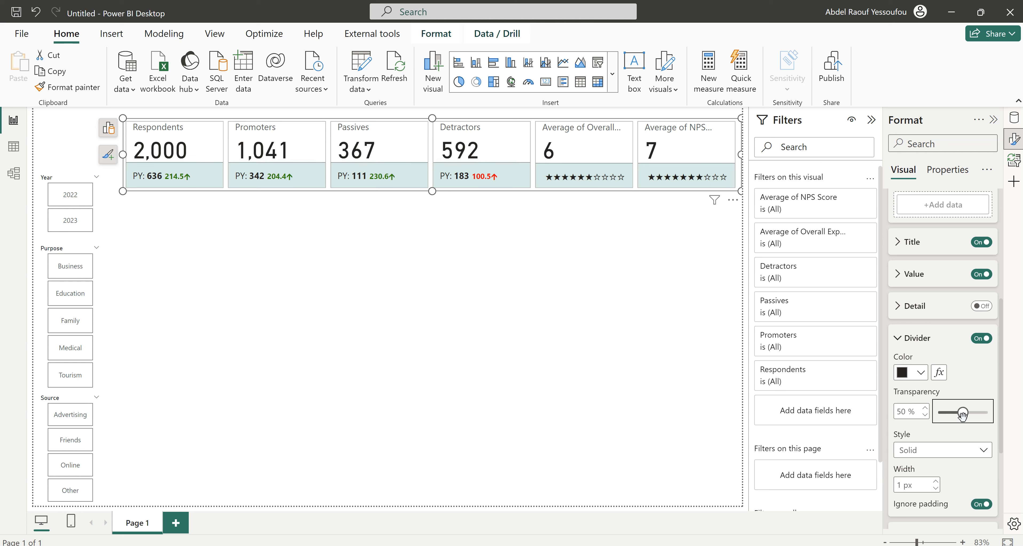
pyautogui.click(894, 339)
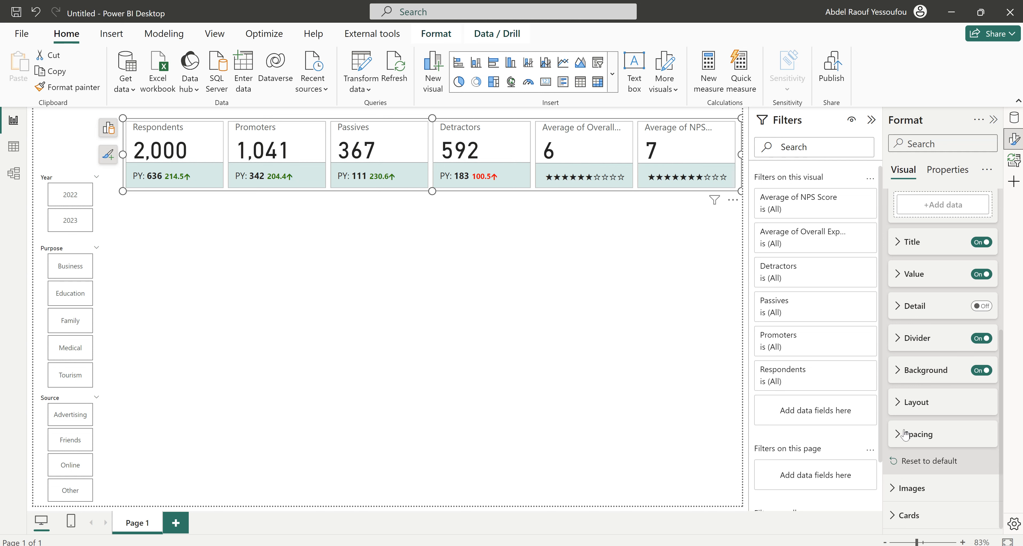
# Turn on the accent bar for all cards and set its width to 3 px.
pyautogui.click(908, 515)
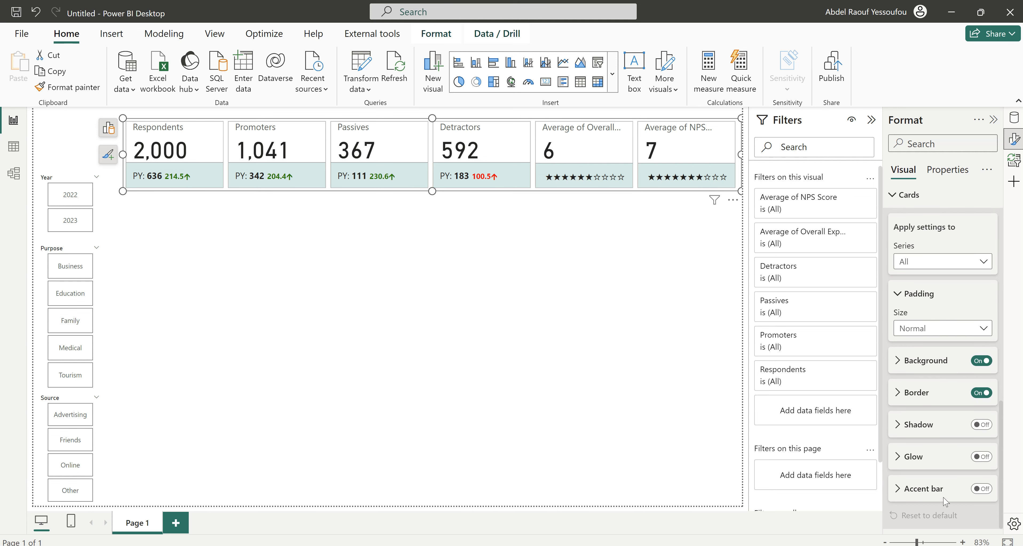
pyautogui.click(984, 489)
pyautogui.click(924, 490)
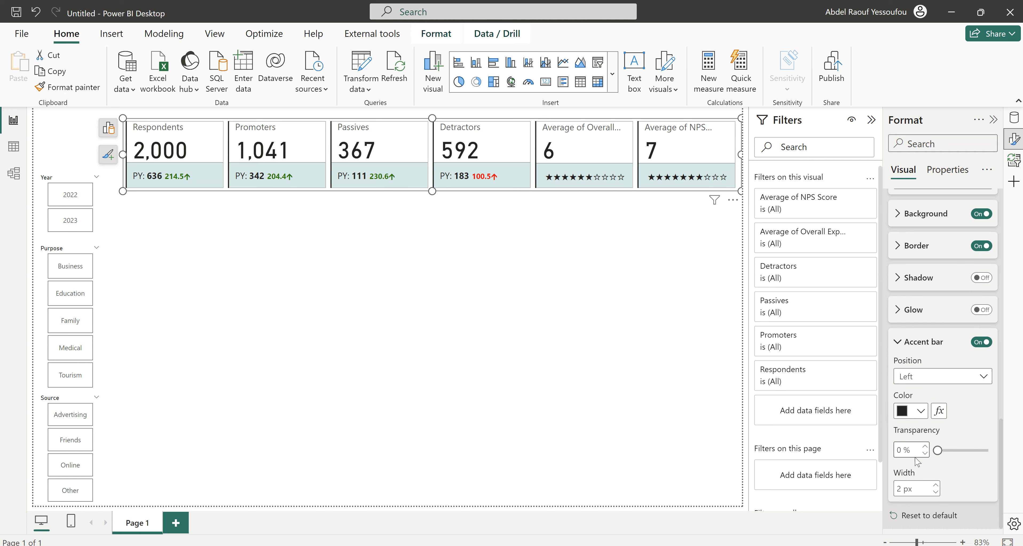
pyautogui.click(932, 382)
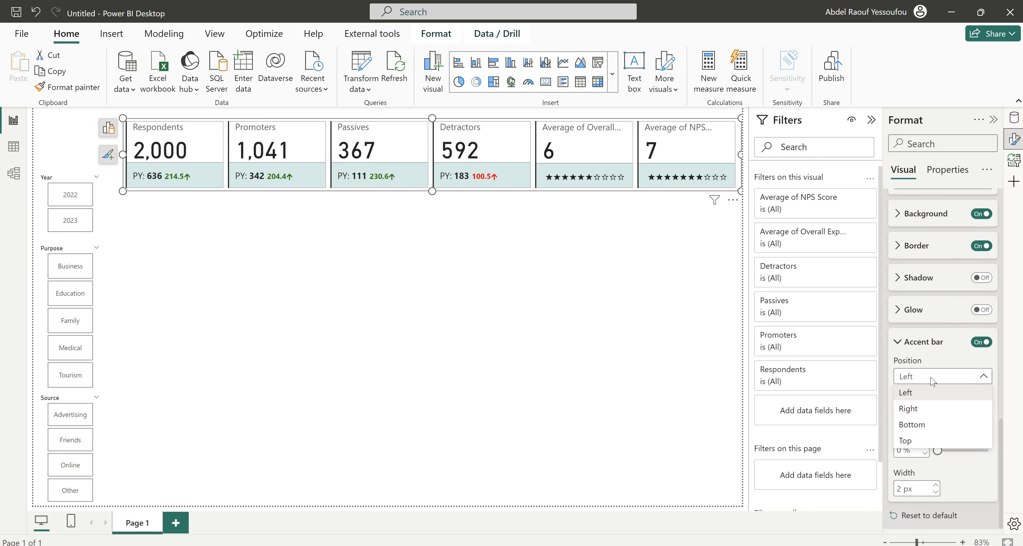
pyautogui.click(936, 378)
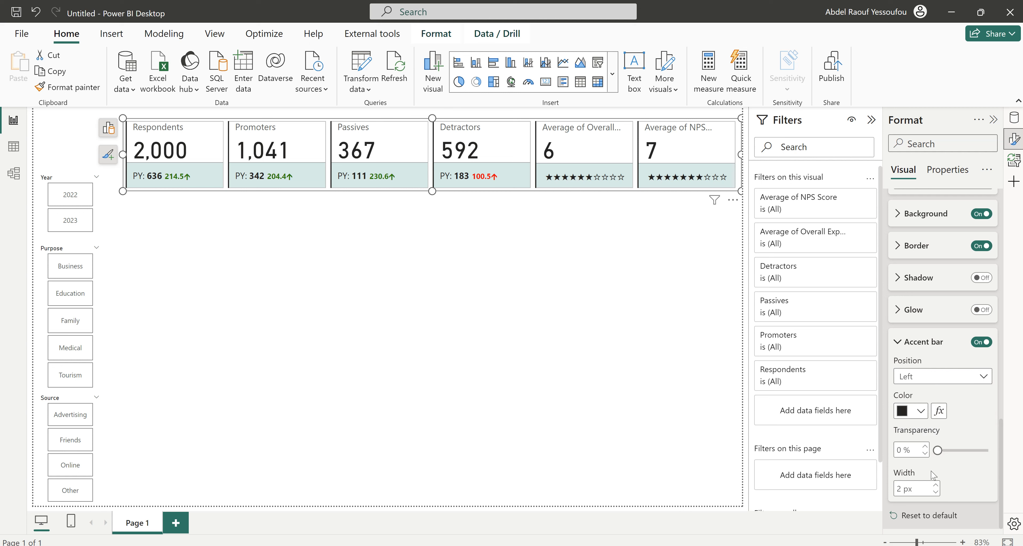
pyautogui.click(936, 485)
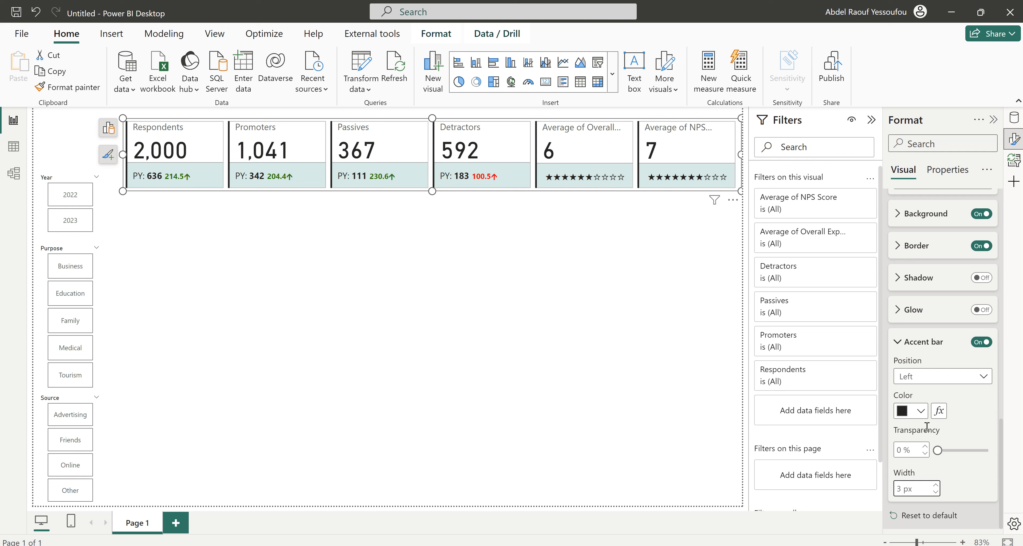
# Color the cards' accent bar with the recently used teal and deselect the visual.
pyautogui.click(920, 411)
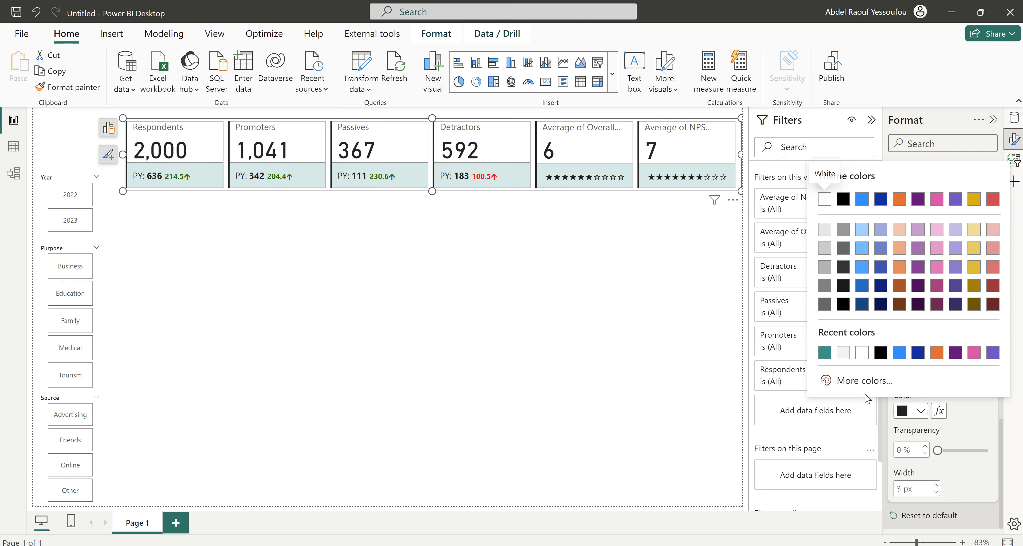
pyautogui.click(825, 353)
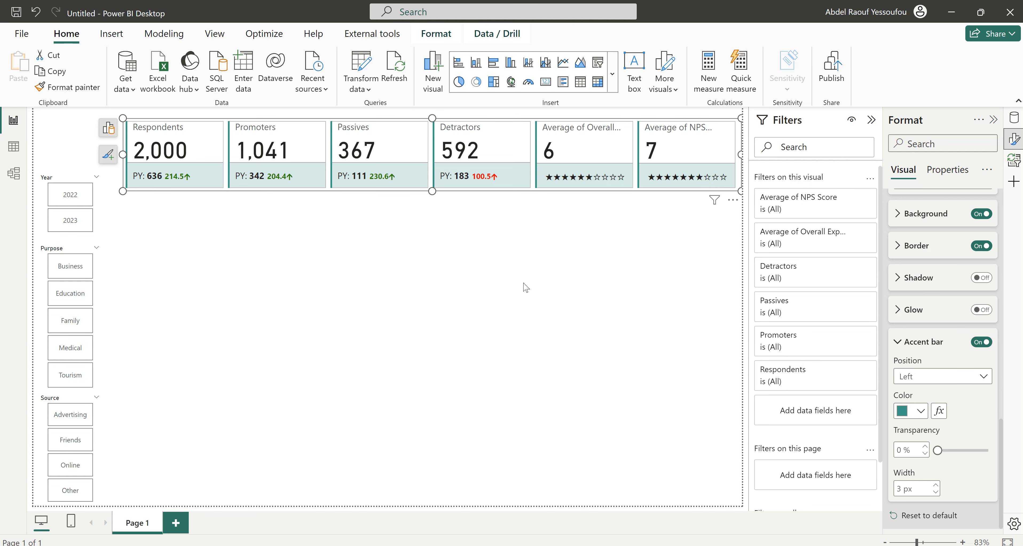
pyautogui.click(341, 216)
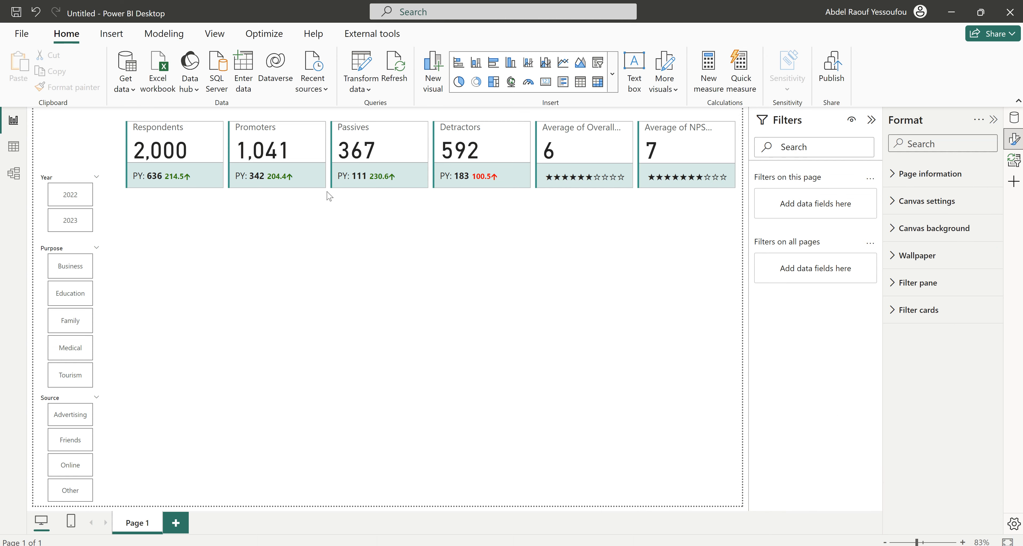
# Reselect the multi-card visual and review its padding, background, border and accent bar settings.
pyautogui.click(328, 186)
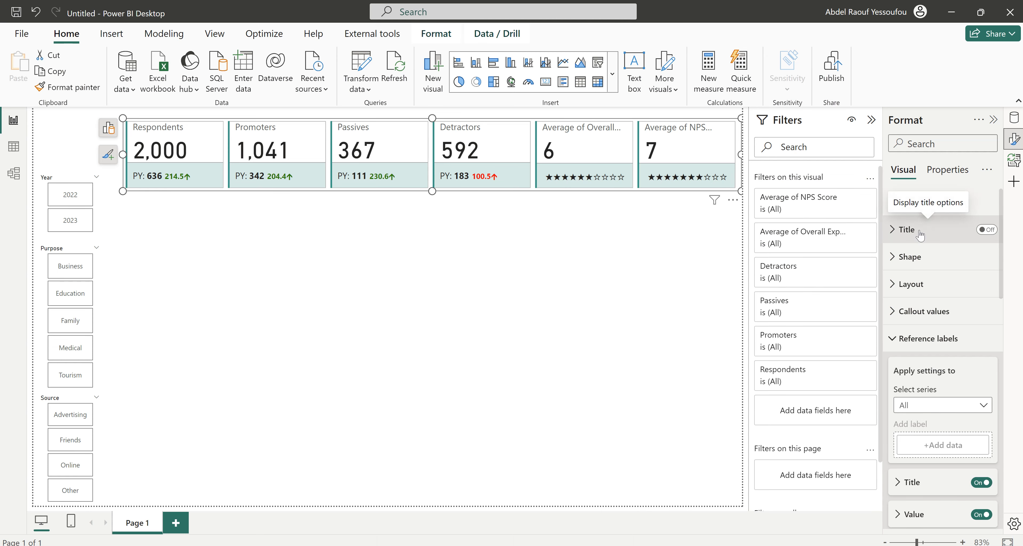
pyautogui.click(911, 338)
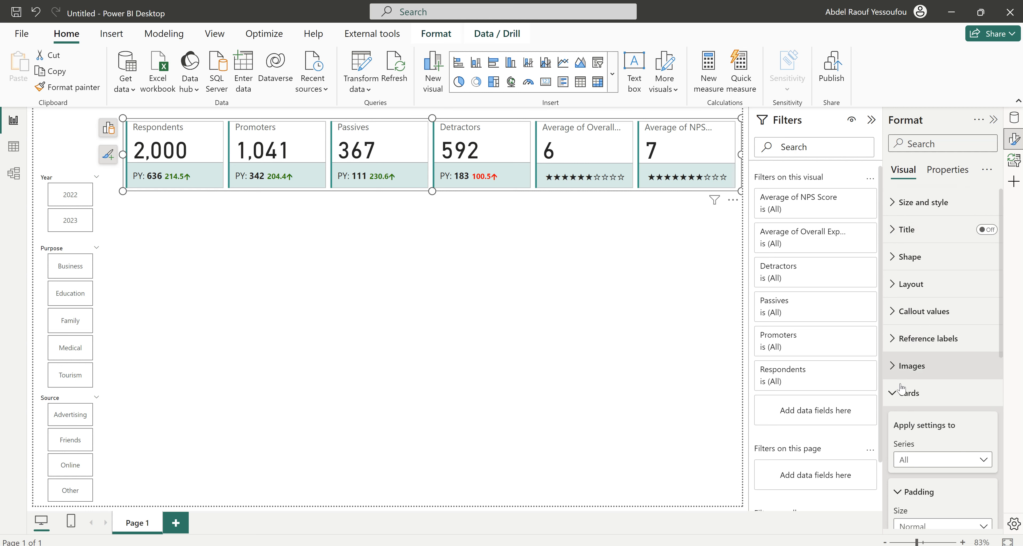
pyautogui.click(905, 393)
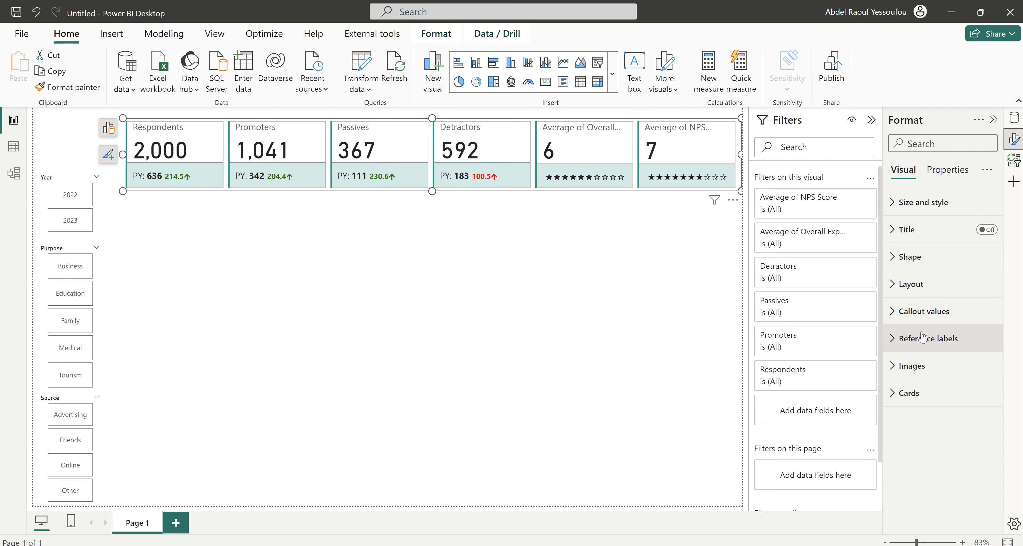
pyautogui.click(908, 394)
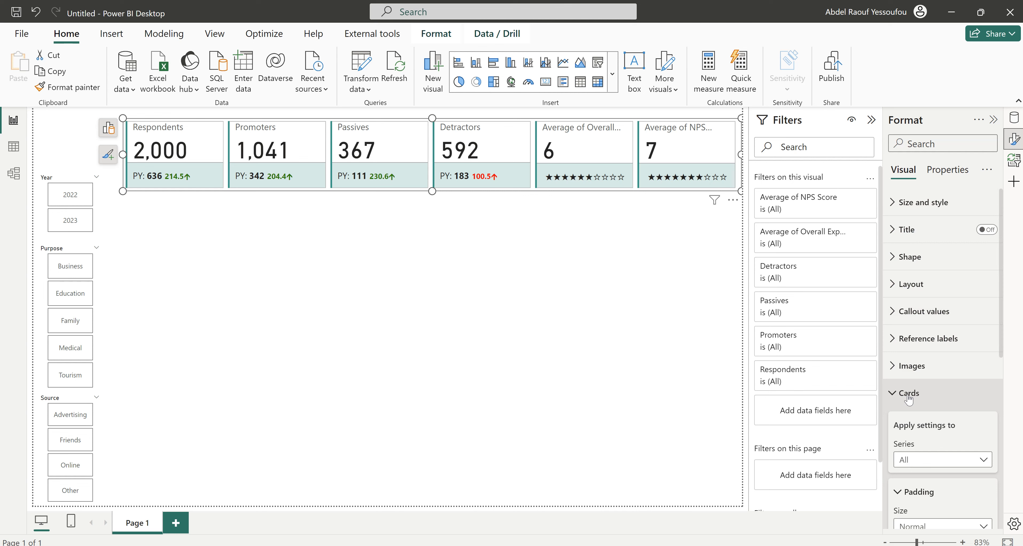
pyautogui.scroll(-4, 910, 398)
pyautogui.scroll(-5, 909, 397)
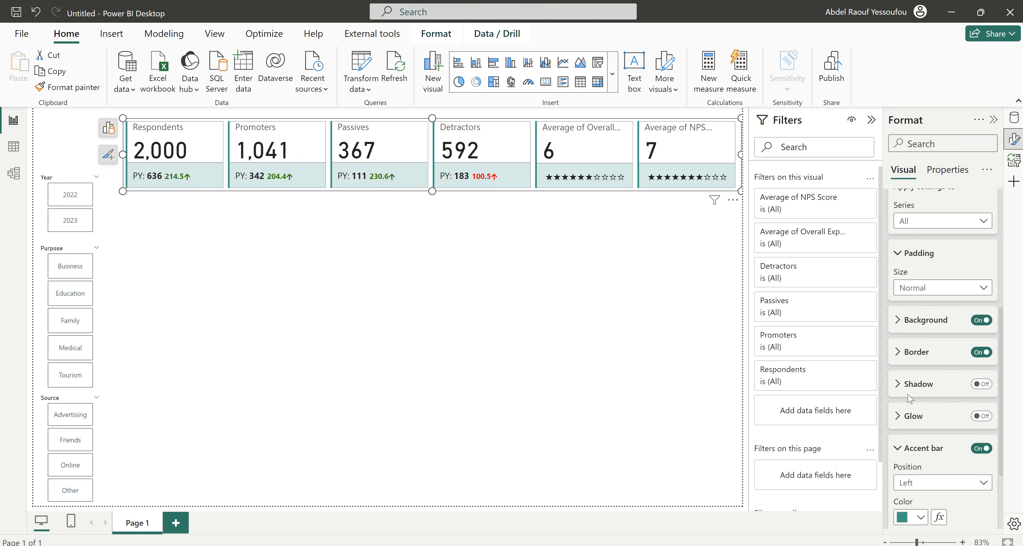
pyautogui.scroll(8, 921, 387)
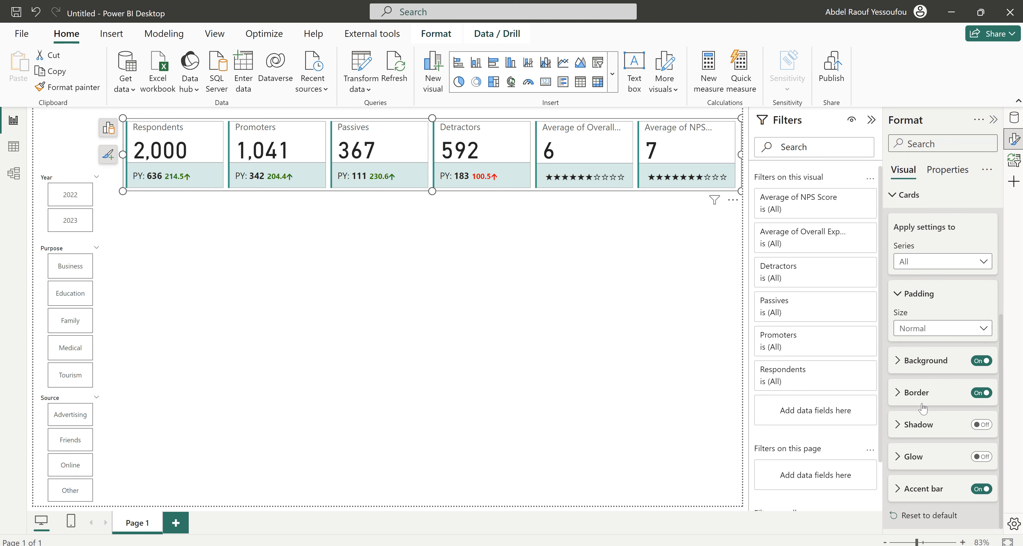
pyautogui.click(909, 391)
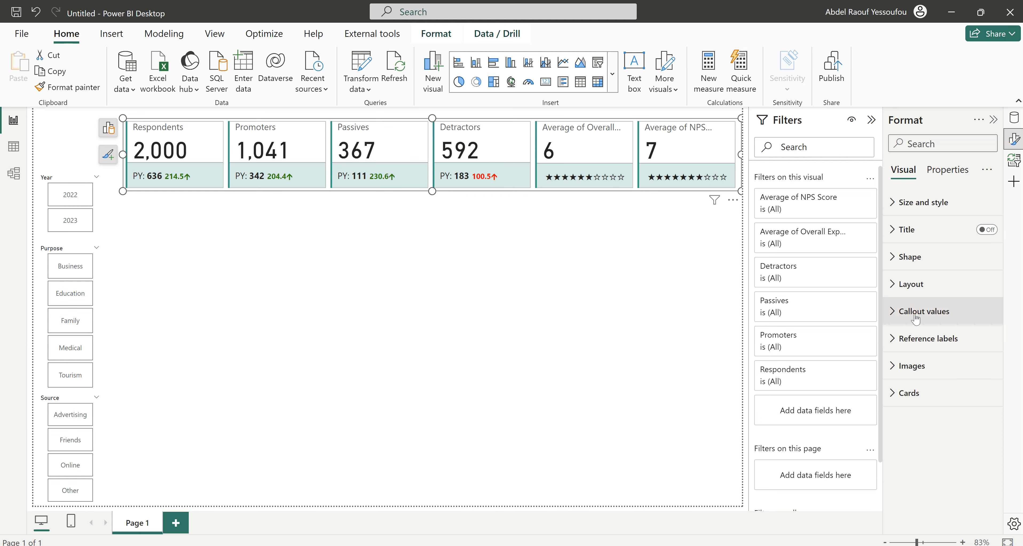
# Set the callout value labels' font size to 10 for all series.
pyautogui.click(915, 311)
pyautogui.scroll(-8, 935, 402)
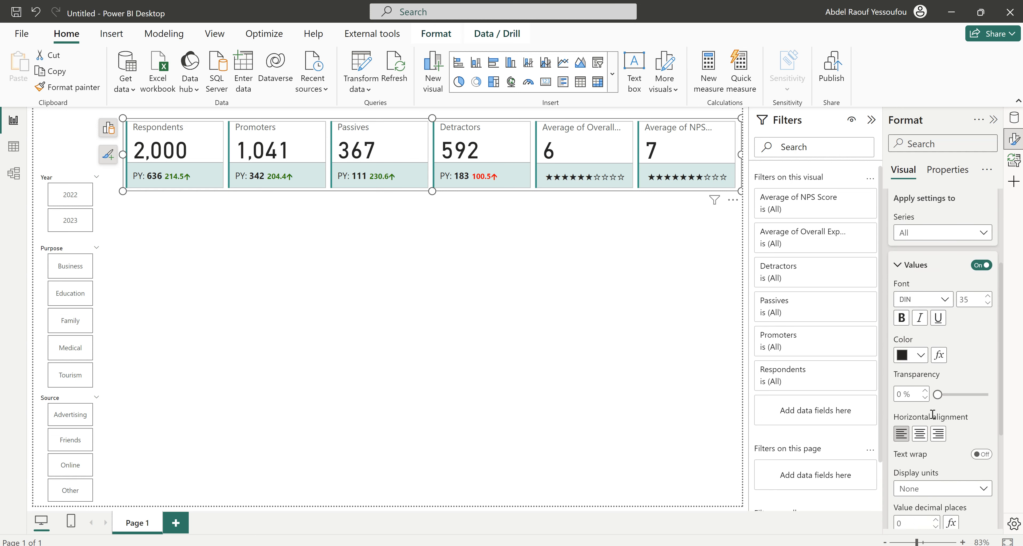
pyautogui.click(928, 415)
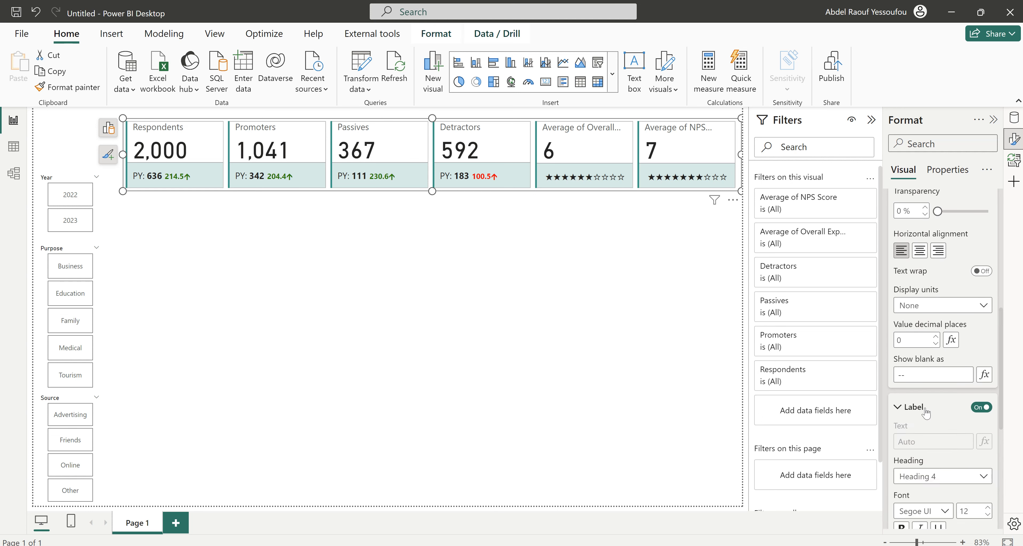
pyautogui.scroll(-4, 930, 413)
pyautogui.click(989, 362)
pyautogui.click(988, 361)
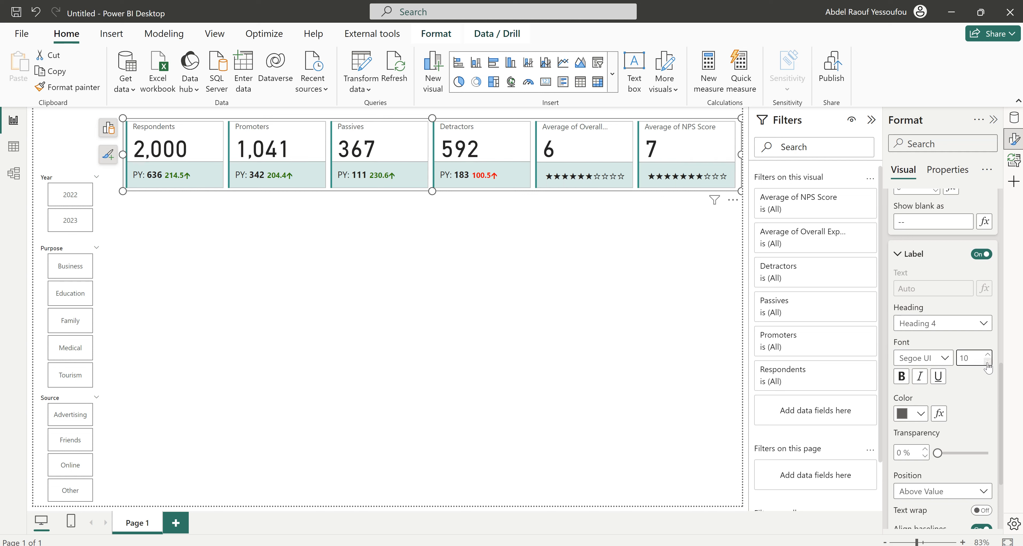
# Change the callout labels' font color to a lighter gray theme shade for all series.
pyautogui.click(921, 414)
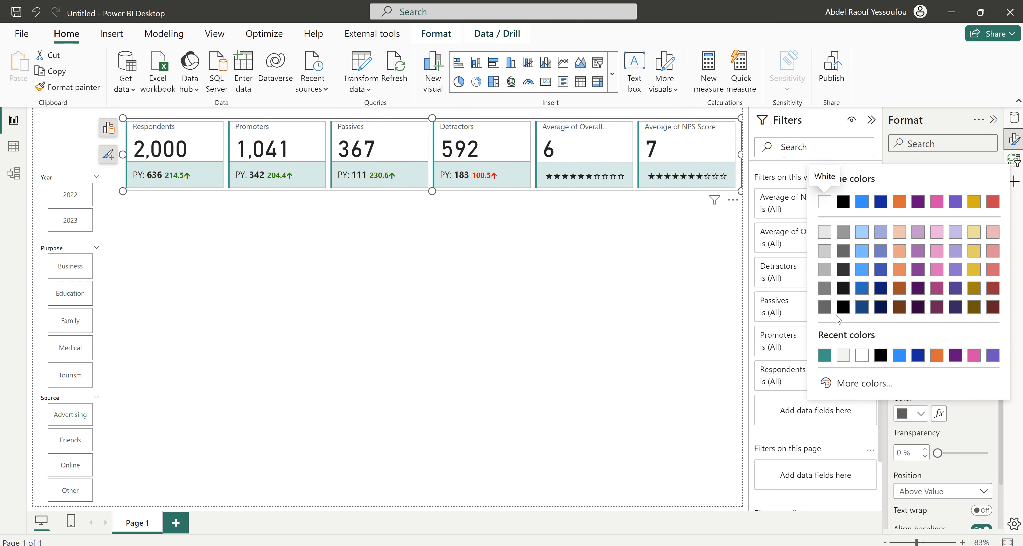
pyautogui.click(826, 291)
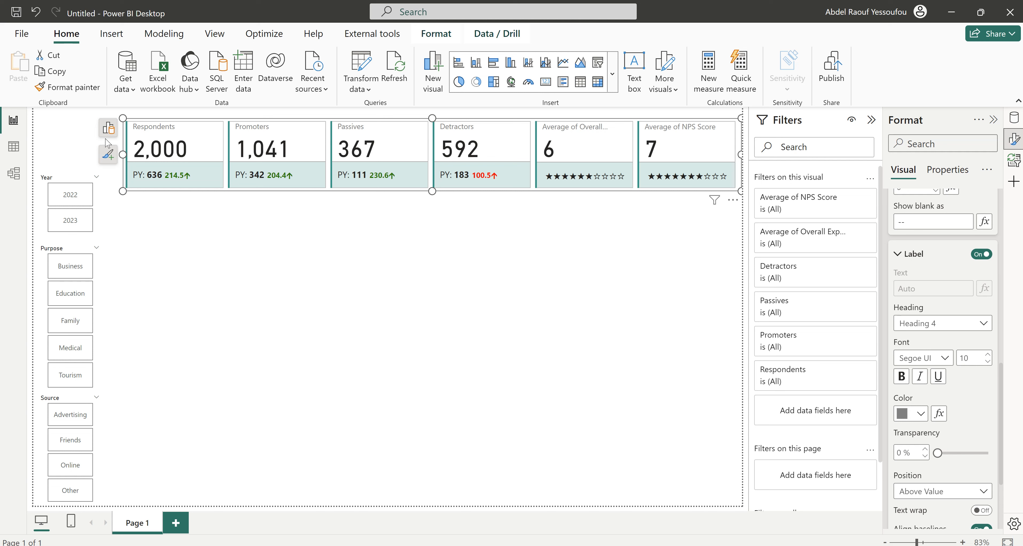
# Rename the Average of Overall Experience field in the card visual to "Avg. Experience".
pyautogui.click(108, 128)
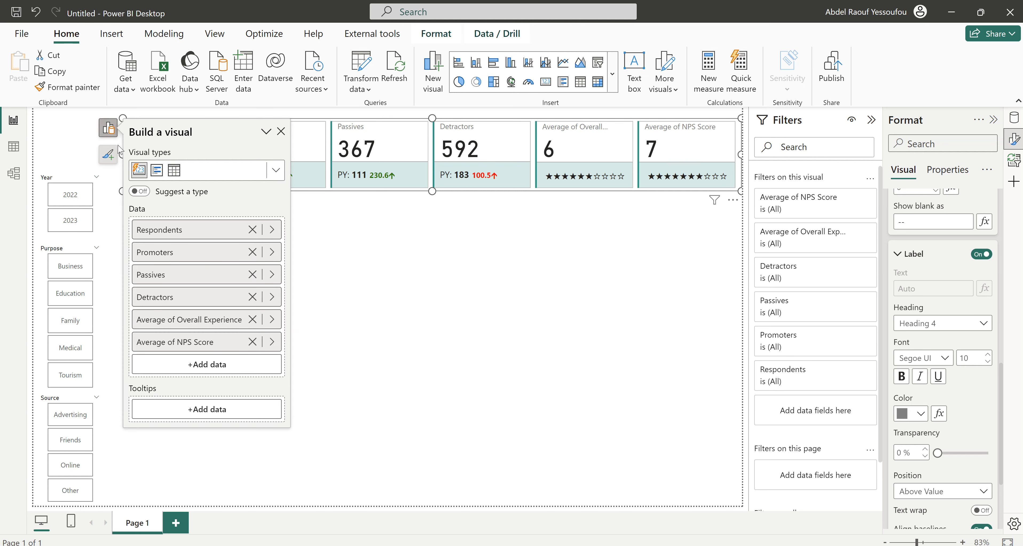
pyautogui.doubleClick(193, 320)
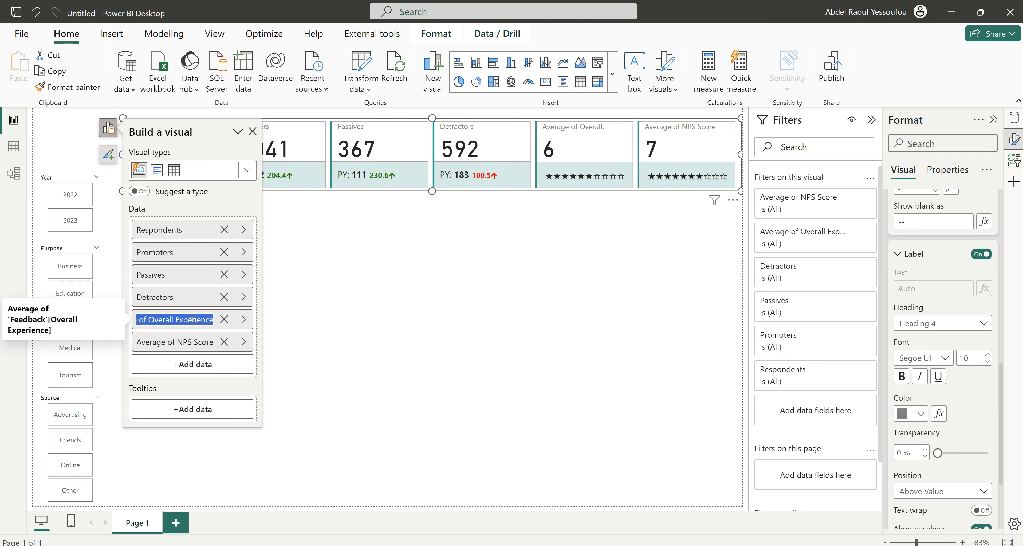
pyautogui.write('Avg.')
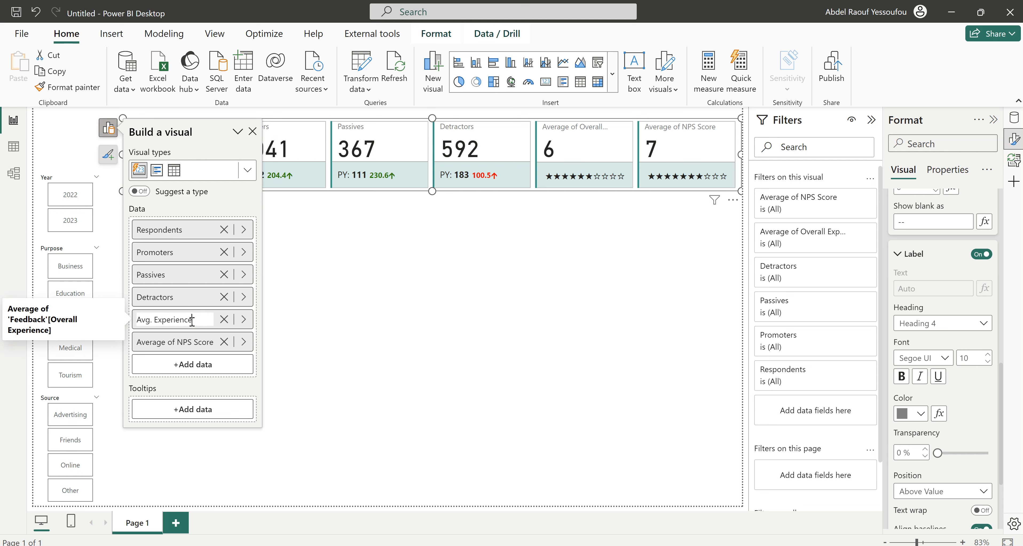
# Rename the Average of NPS Score field to "Avg. NPS Score" and deselect the card visual.
pyautogui.doubleClick(163, 342)
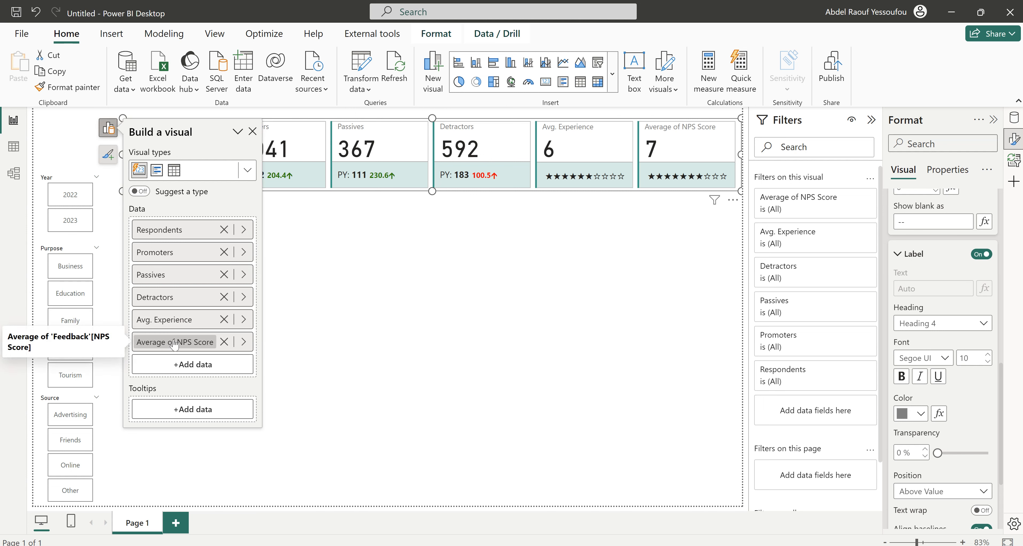
pyautogui.click(174, 343)
pyautogui.doubleClick(175, 342)
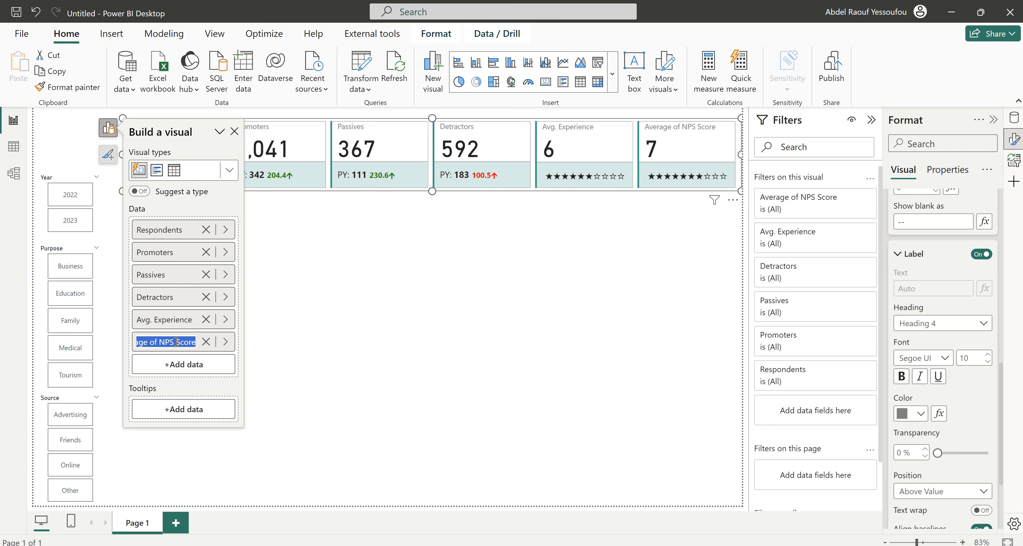
pyautogui.click(161, 342)
pyautogui.press('BackSpace')
pyautogui.press('BackSpace')
pyautogui.press('BackSpace')
pyautogui.press('BackSpace')
pyautogui.press('BackSpace')
pyautogui.press('BackSpace')
pyautogui.press('BackSpace')
pyautogui.press('BackSpace')
pyautogui.press('BackSpace')
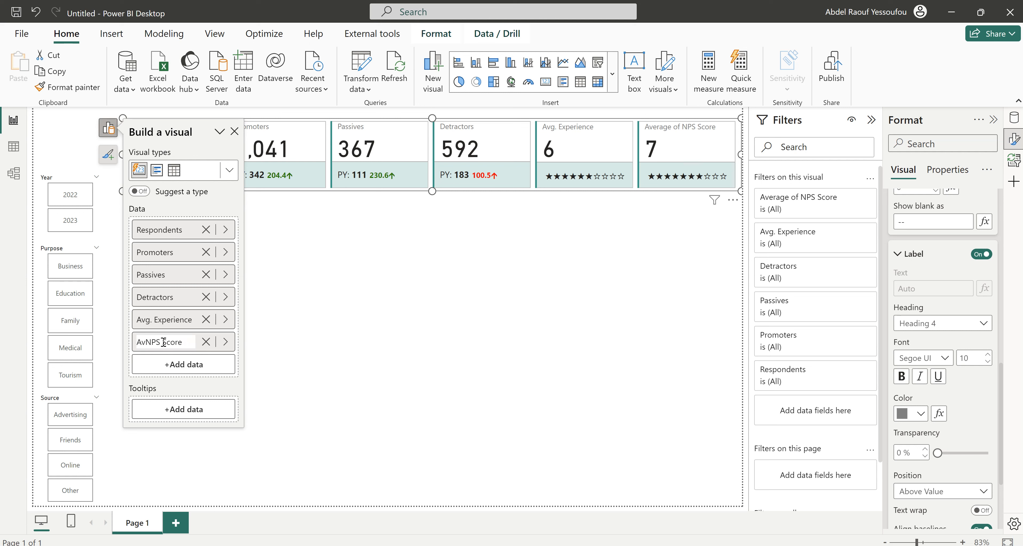
pyautogui.write('g.')
pyautogui.press('Return')
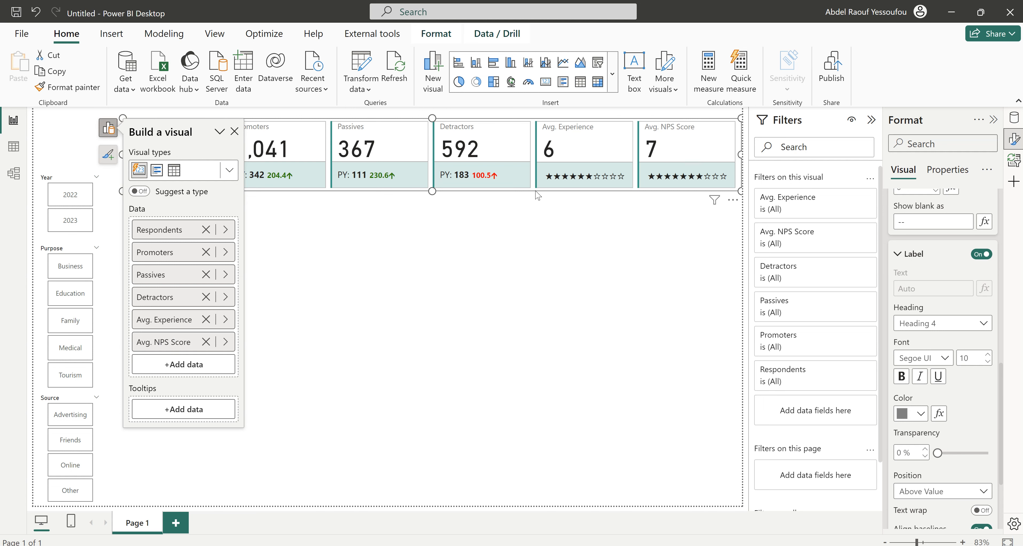
pyautogui.click(508, 221)
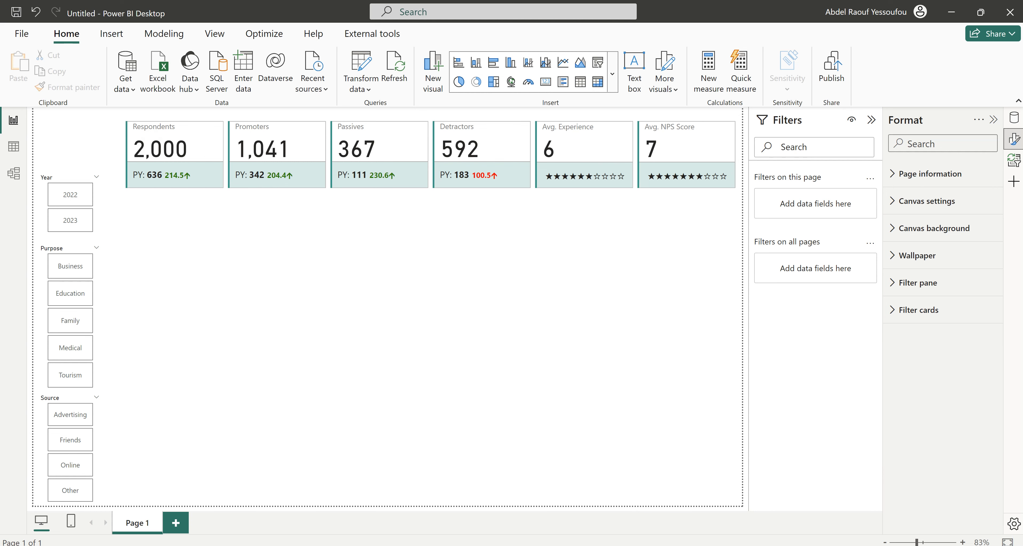
# Check the KPI cards in the finished Hotel_Customer_Feedback2 report, and return to the untitled report.
pyautogui.moveTo(676, 545)
pyautogui.click(612, 528)
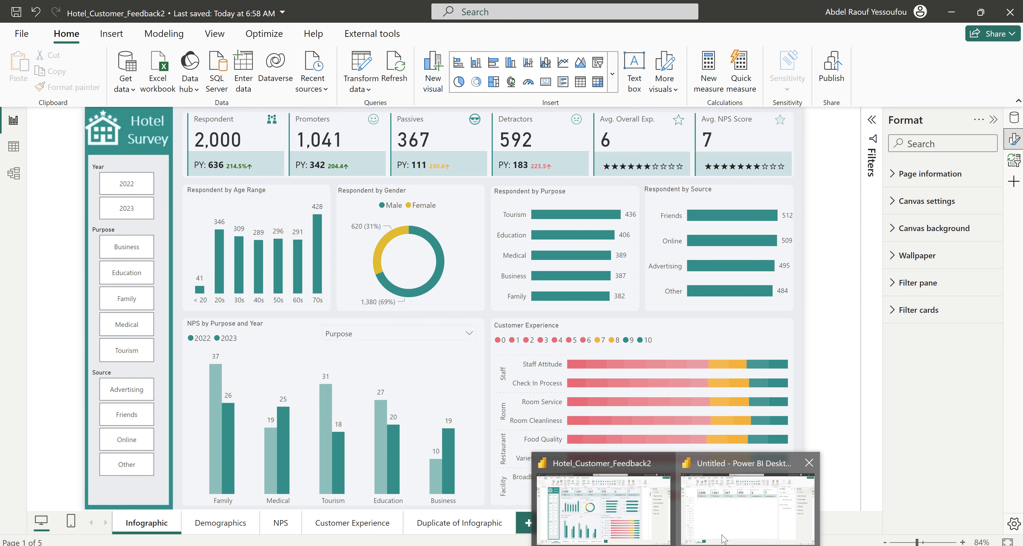
pyautogui.click(703, 526)
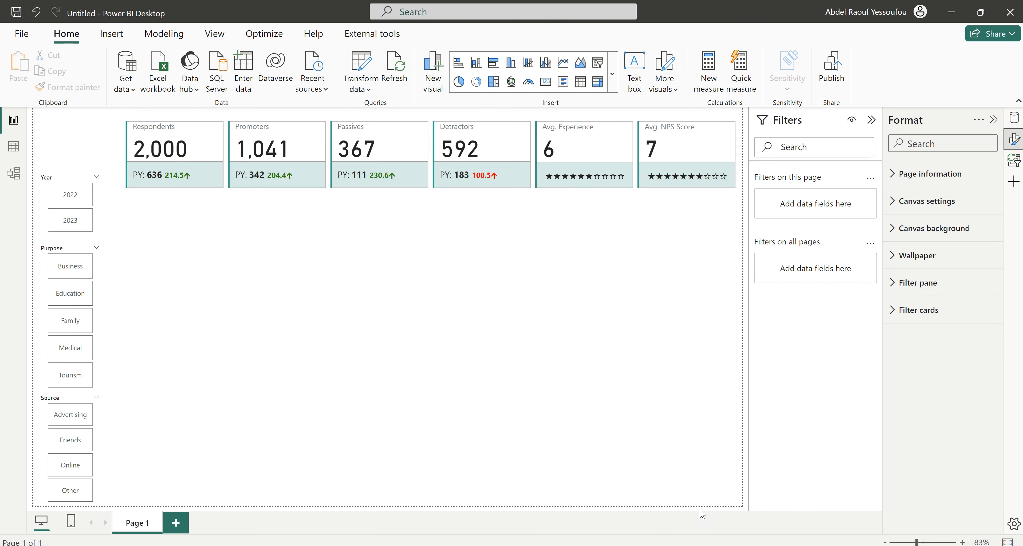
# Select the multi-card visual and turn on the image for the Respondents series.
pyautogui.click(230, 185)
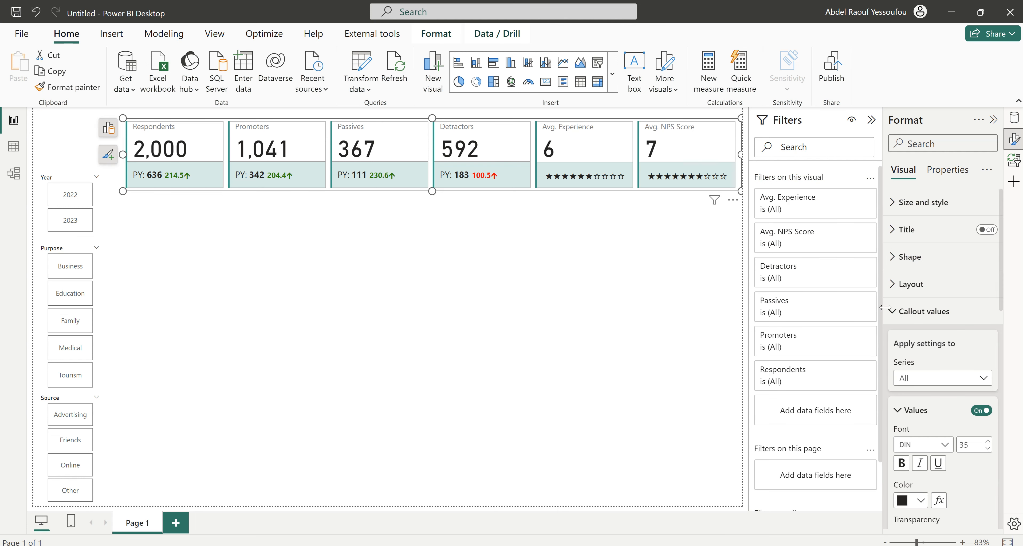
pyautogui.click(889, 312)
pyautogui.click(912, 366)
pyautogui.scroll(-4, 963, 432)
pyautogui.click(923, 279)
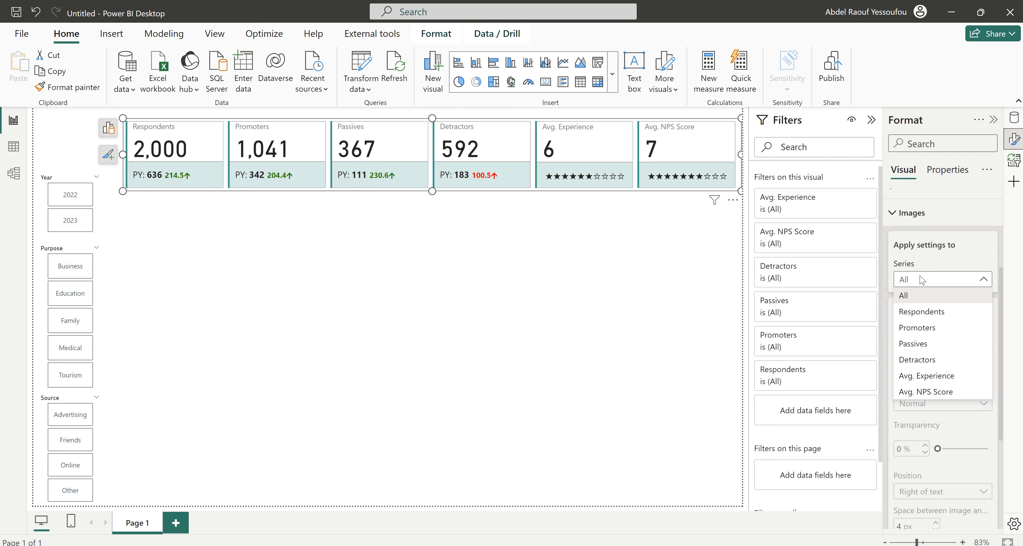
pyautogui.click(922, 312)
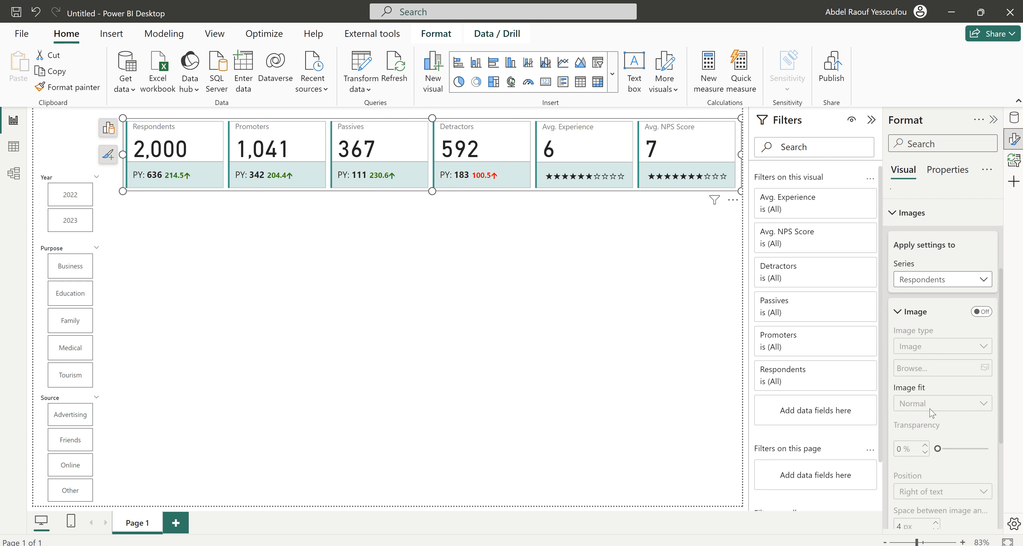
pyautogui.click(984, 314)
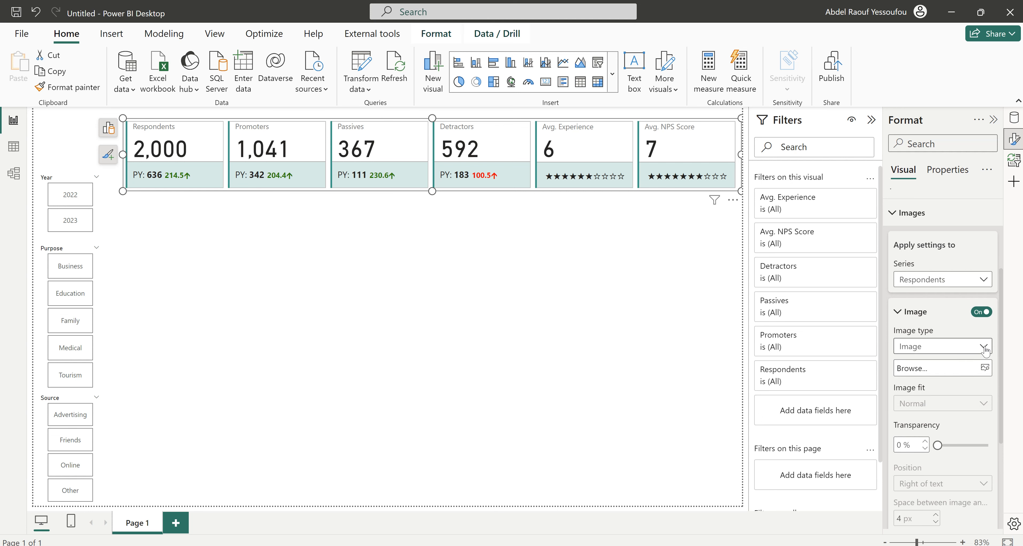
# Load icons8-group-48.png from the Images folder as the Respondents card's image.
pyautogui.click(986, 368)
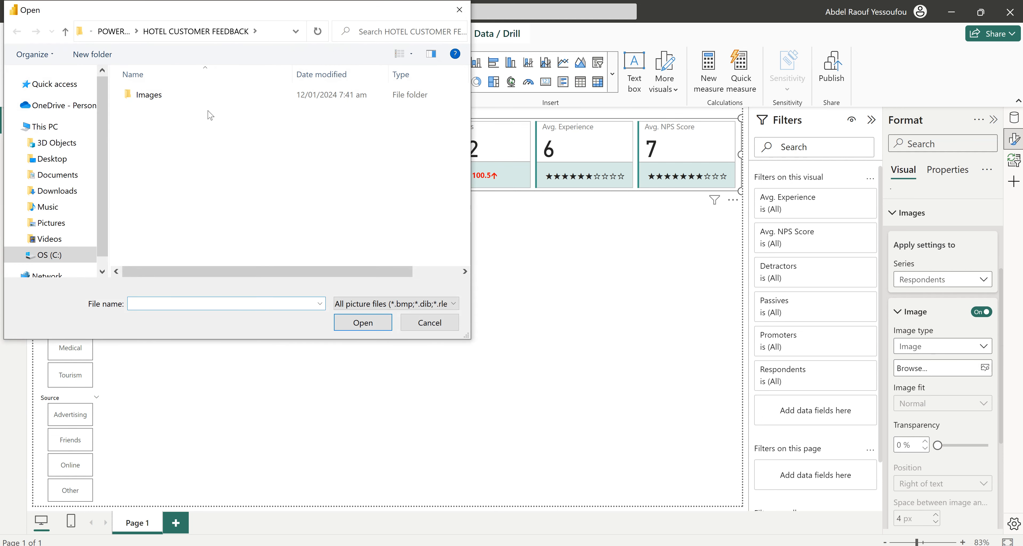
pyautogui.doubleClick(153, 98)
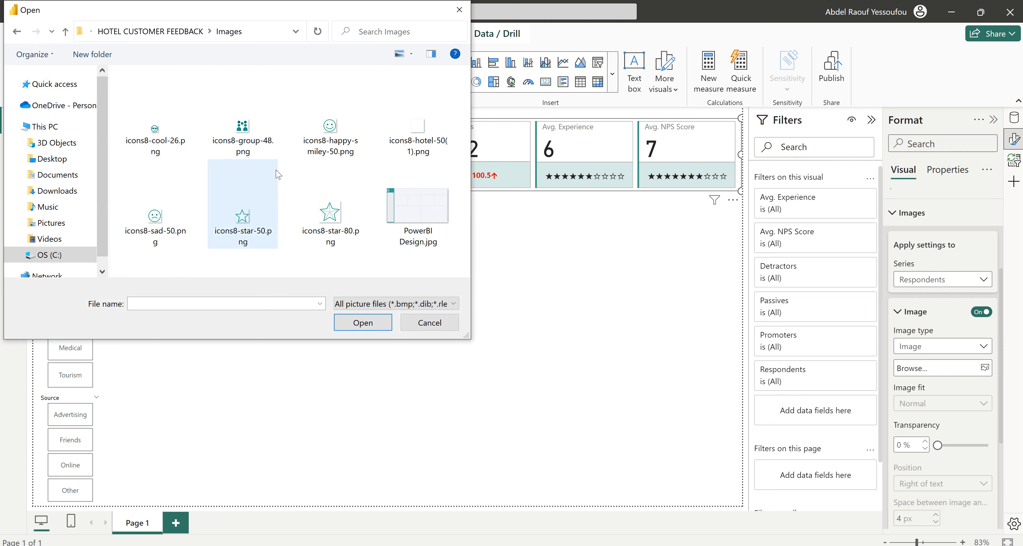
pyautogui.click(250, 127)
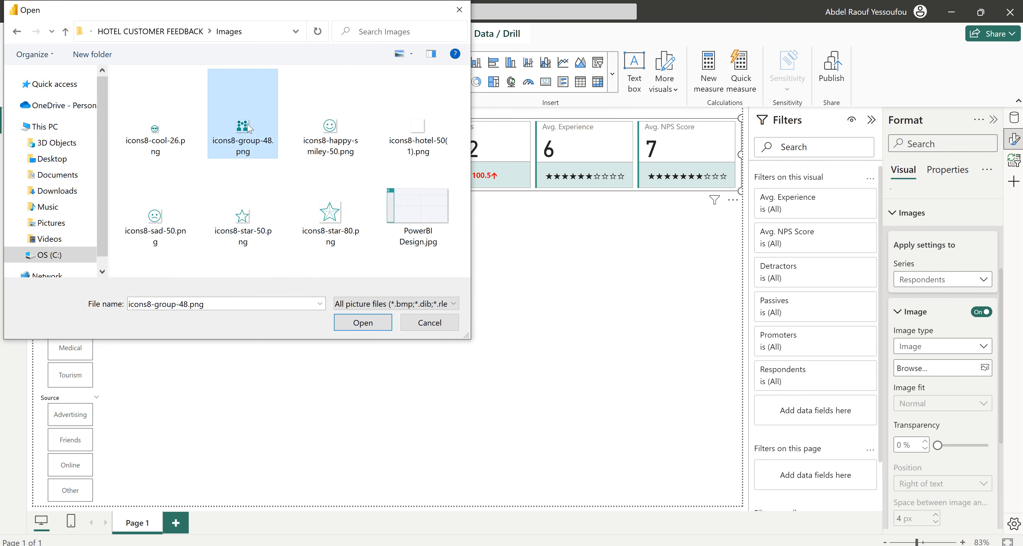
pyautogui.click(368, 322)
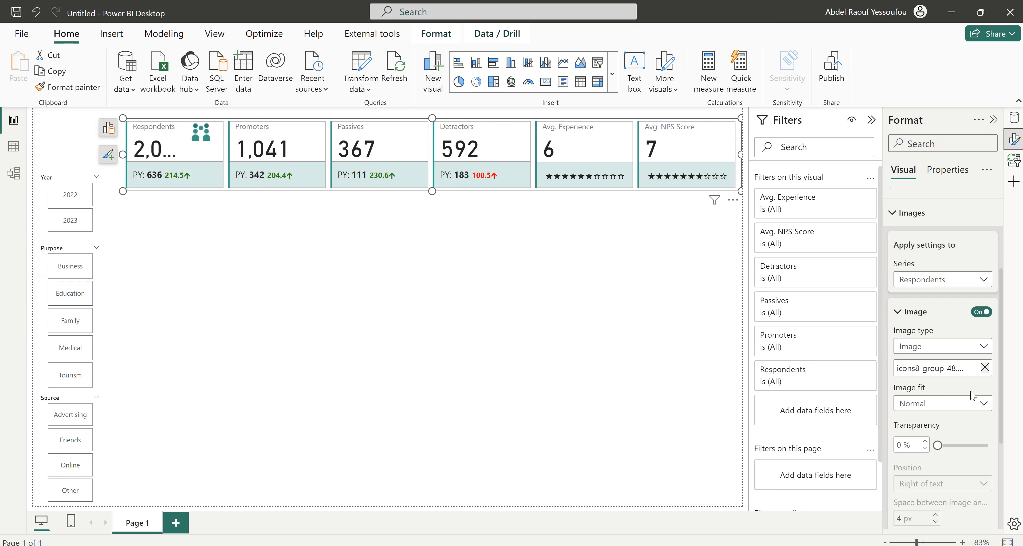
# Set the size of the Respondents card's image to 30 px.
pyautogui.scroll(-3, 979, 407)
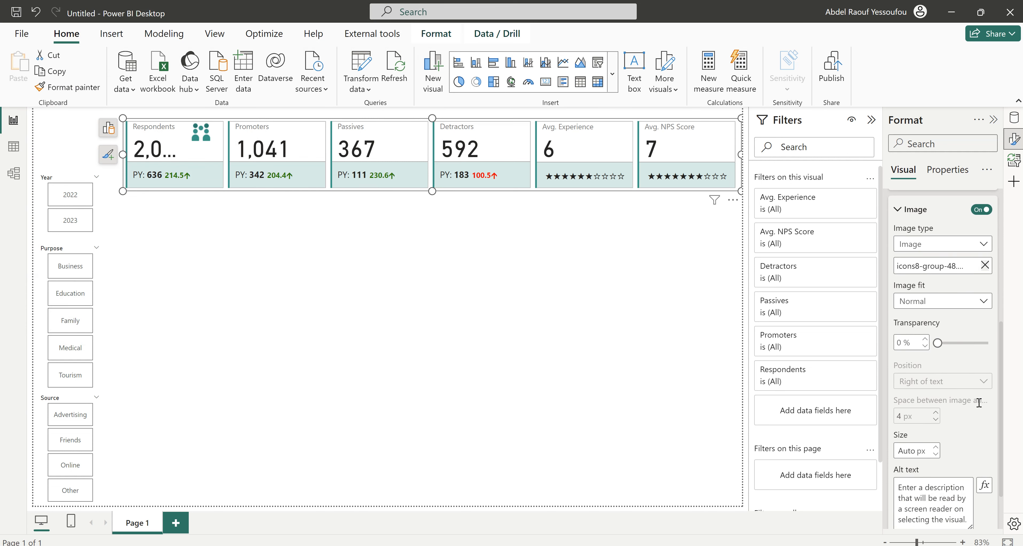
pyautogui.scroll(2, 979, 403)
pyautogui.scroll(-2, 980, 402)
pyautogui.scroll(-1, 979, 403)
pyautogui.click(909, 401)
pyautogui.press('BackSpace')
pyautogui.write('50')
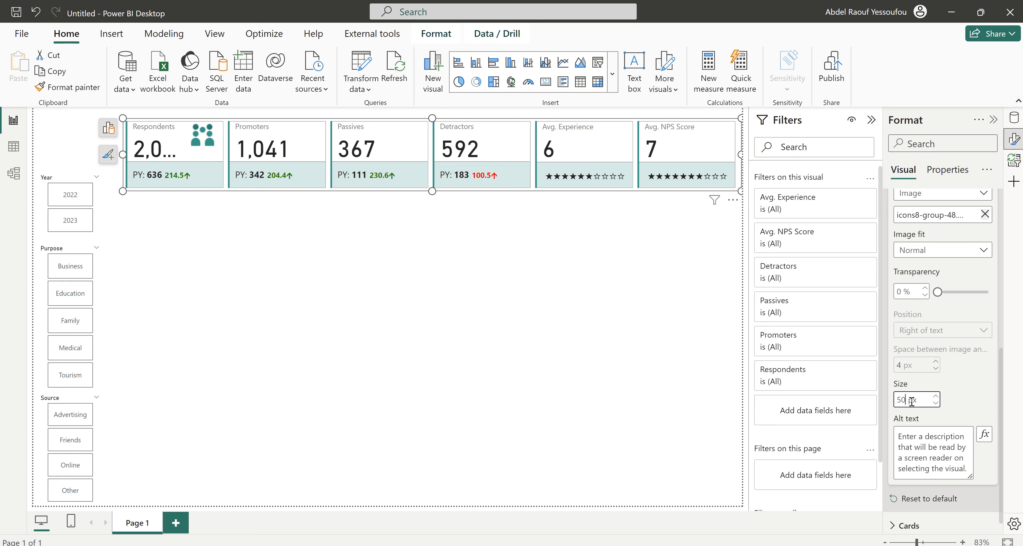
pyautogui.press('BackSpace')
pyautogui.press('BackSpace')
pyautogui.write('30')
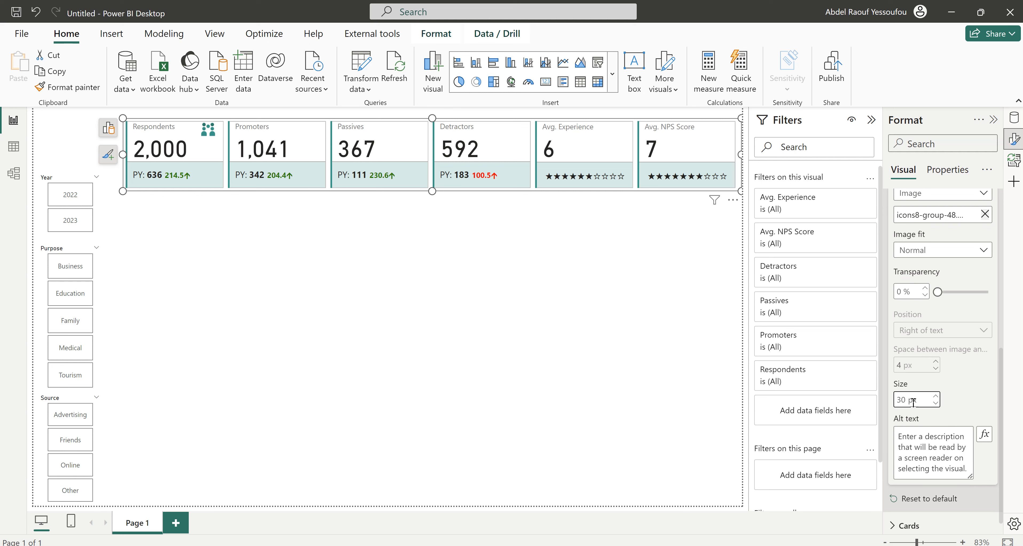
# Switch the image settings to the Promoters series and load icons8-happy-smiley-50.png as its image.
pyautogui.scroll(1, 945, 274)
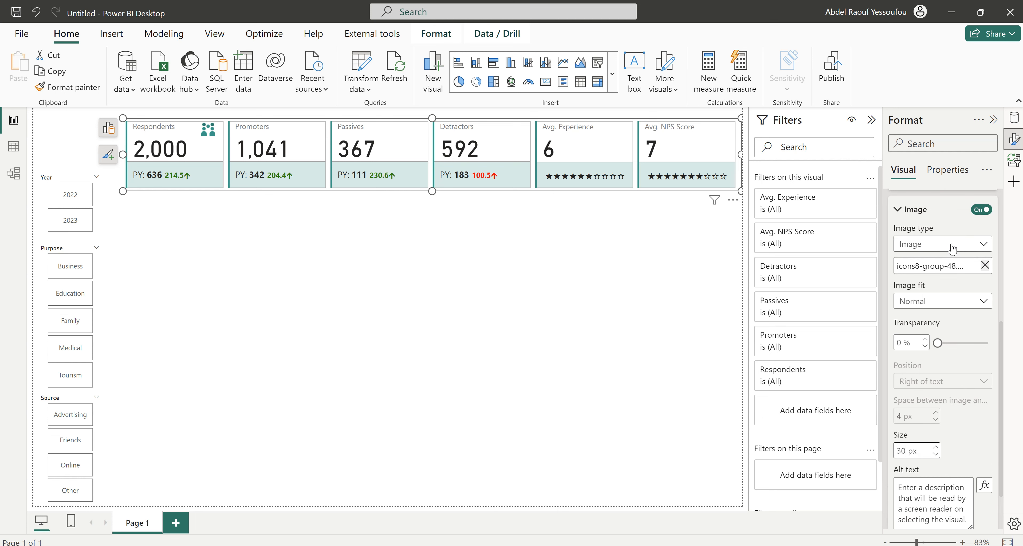
pyautogui.scroll(2, 953, 264)
pyautogui.click(932, 282)
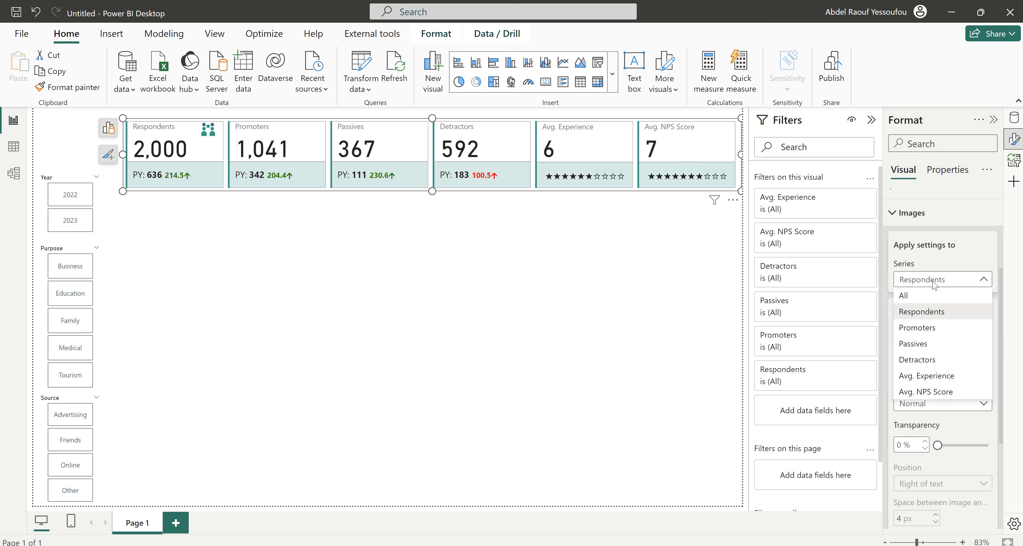
pyautogui.click(934, 329)
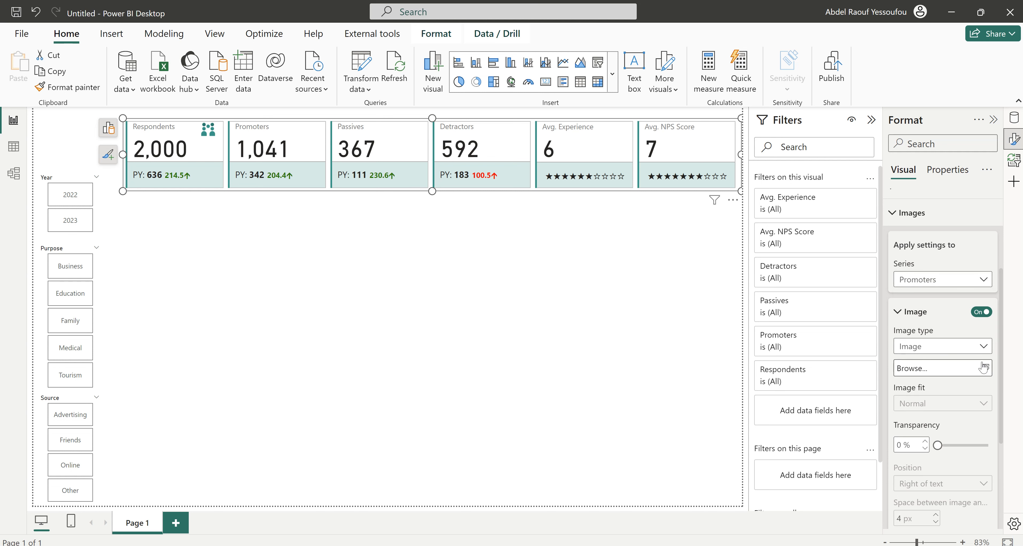
pyautogui.click(988, 369)
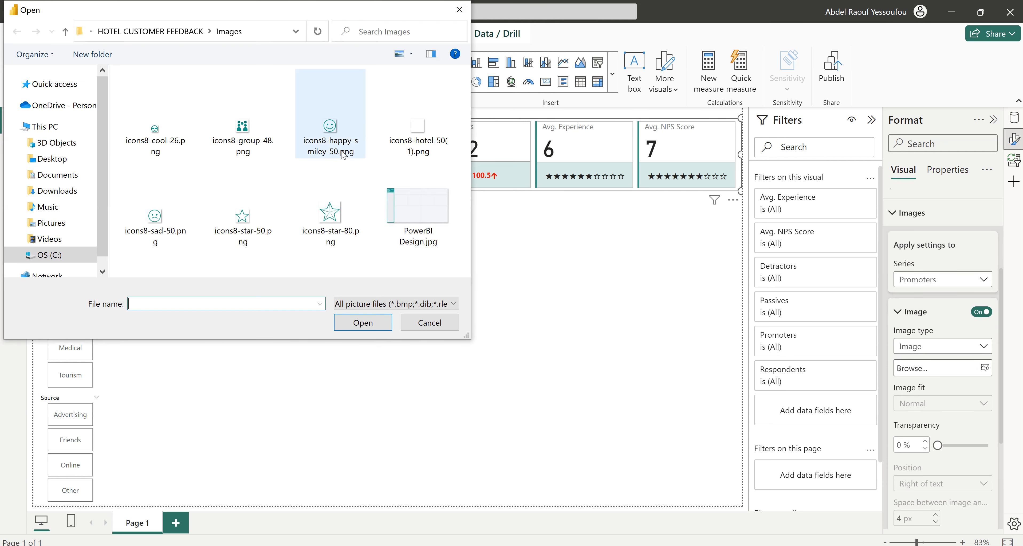
pyautogui.click(332, 127)
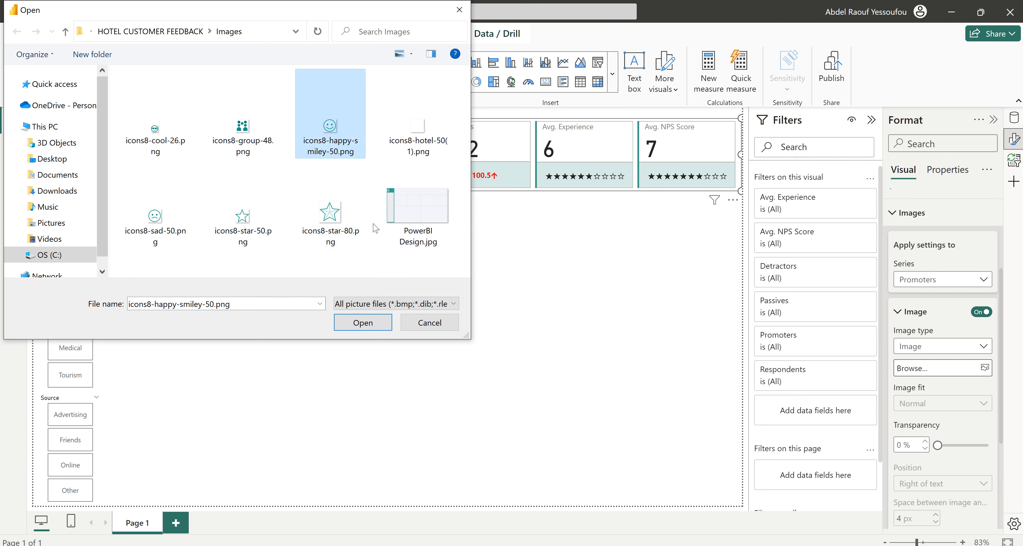
pyautogui.click(363, 326)
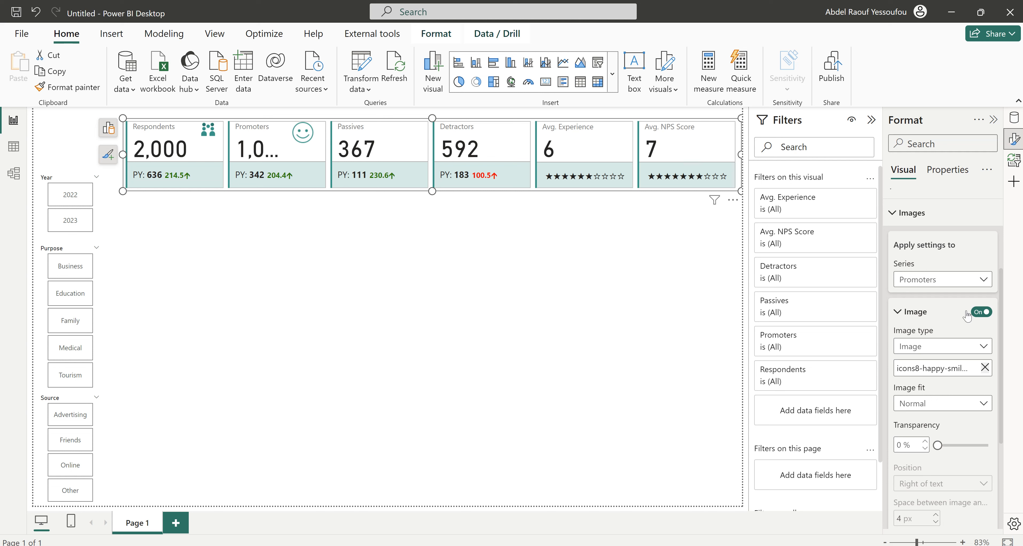
# Switch the image settings to the Passives series and load icons8-cool-26.png as its image.
pyautogui.click(938, 282)
pyautogui.click(925, 346)
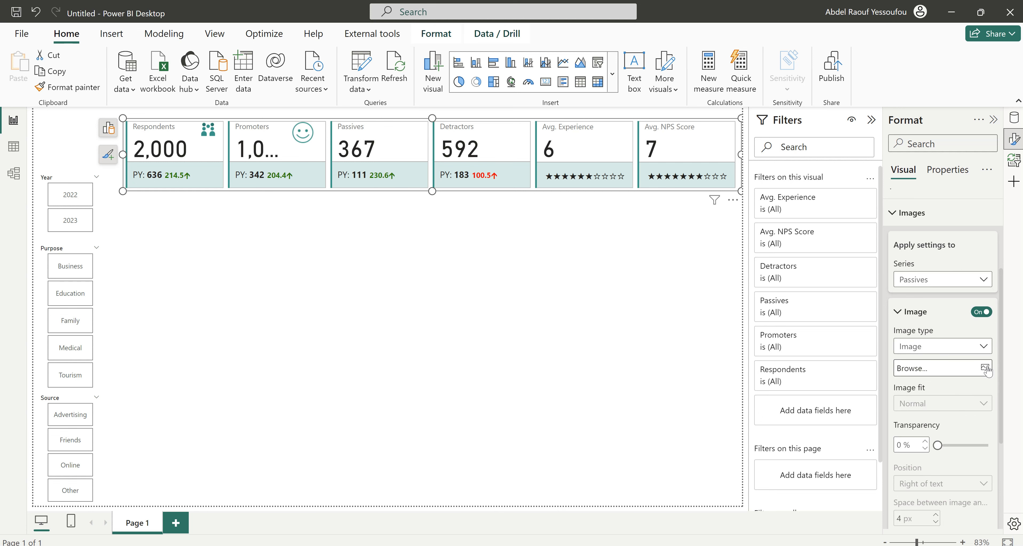
pyautogui.click(986, 368)
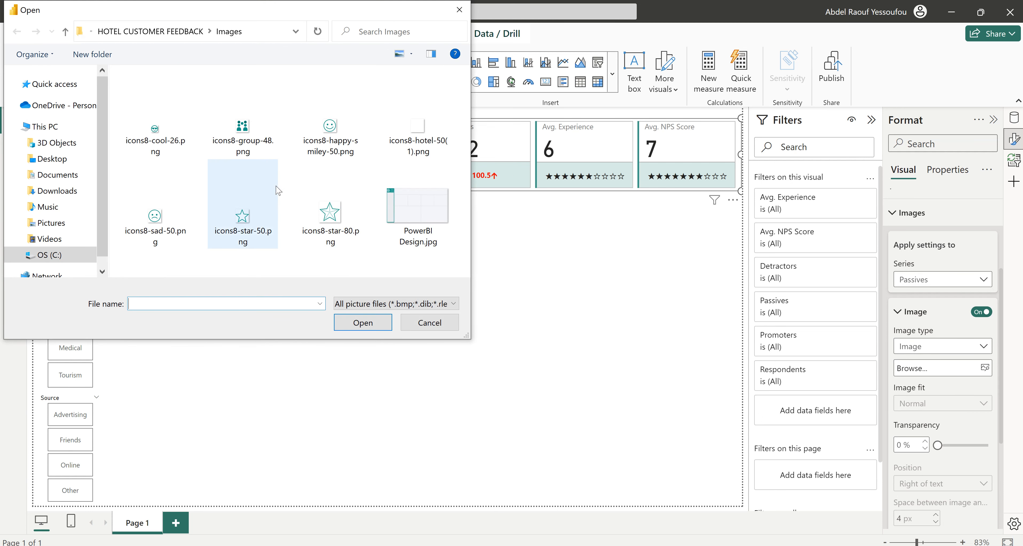
pyautogui.click(164, 131)
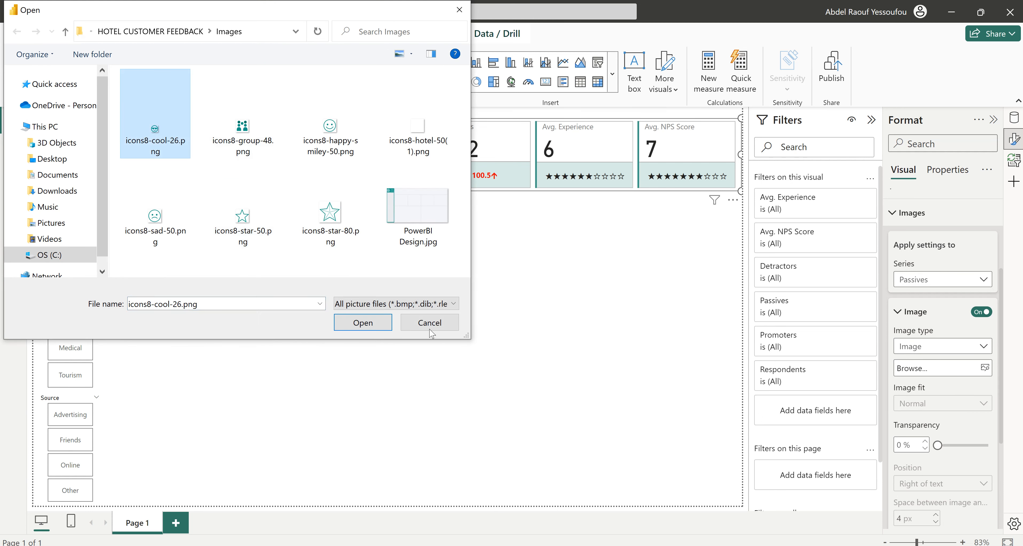
pyautogui.click(373, 324)
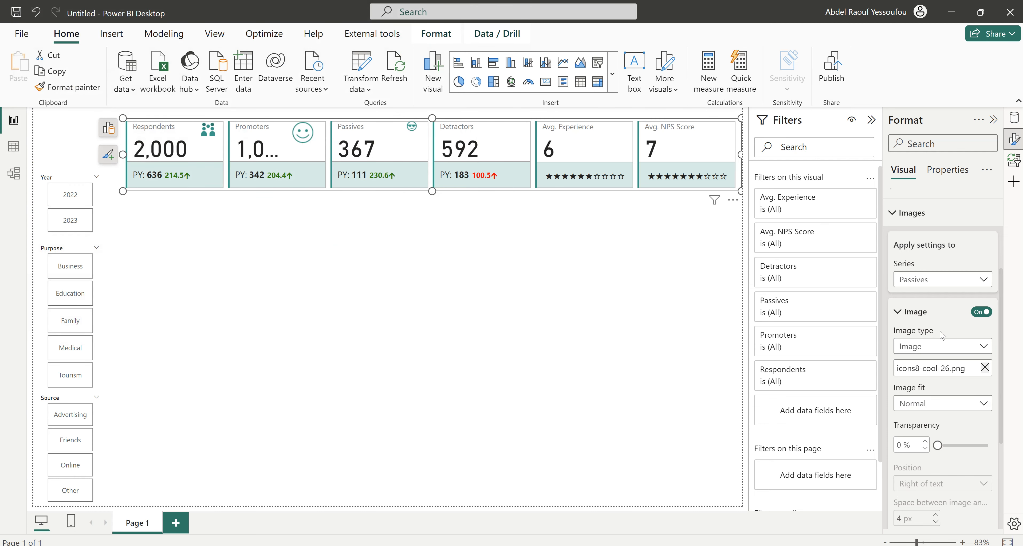
# Switch the image settings to the Detractors series and load icons8-sad-50.png as its image.
pyautogui.click(929, 280)
pyautogui.click(925, 361)
pyautogui.click(986, 368)
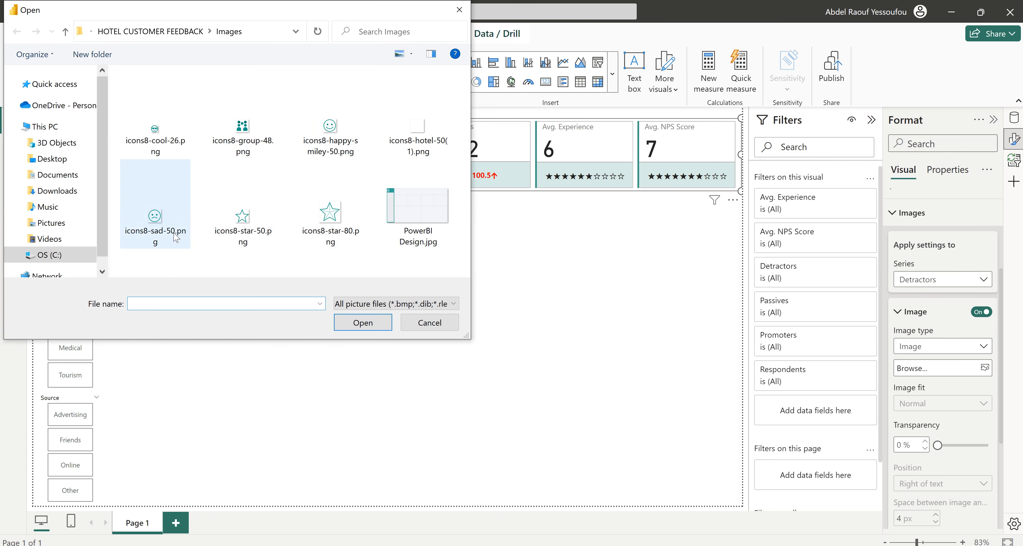
pyautogui.click(163, 221)
pyautogui.click(346, 320)
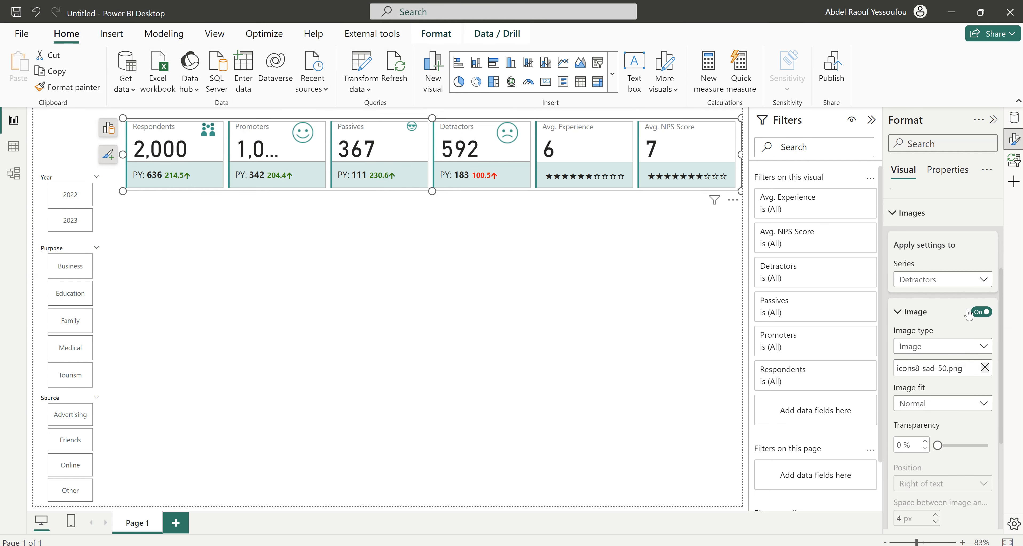
# Switch the image settings to the Avg. Experience series and load icons8-star-50.png as its image.
pyautogui.click(936, 280)
pyautogui.click(929, 375)
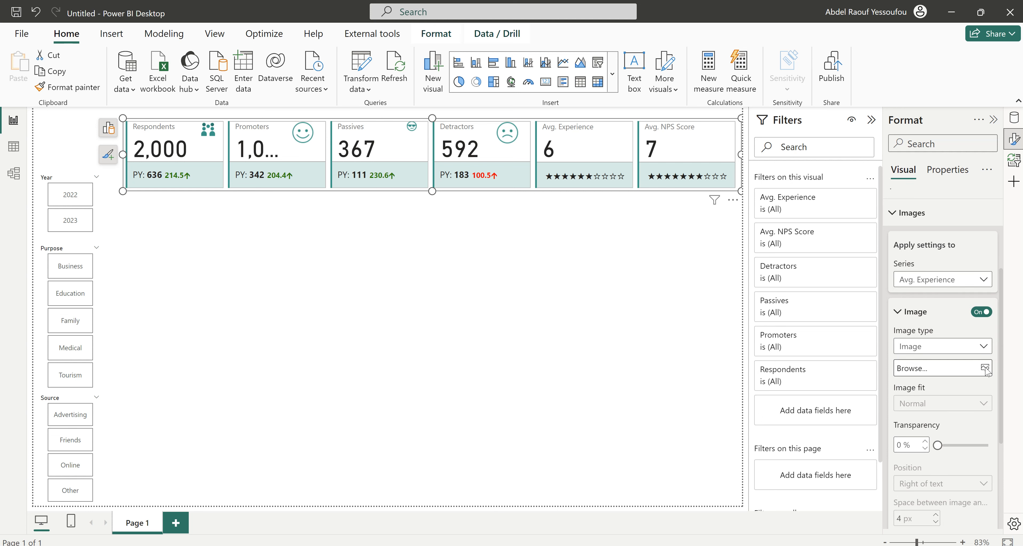
pyautogui.click(985, 368)
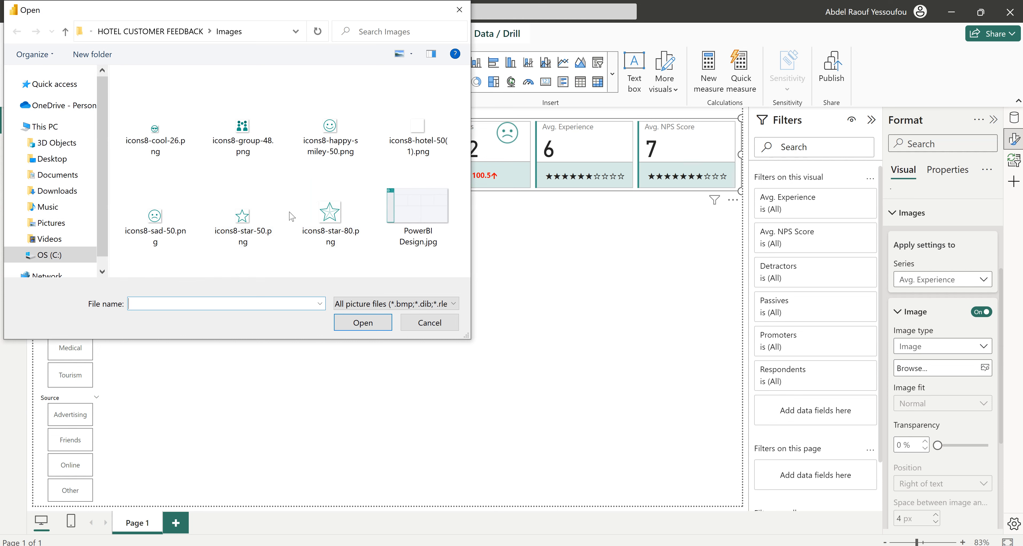
pyautogui.click(241, 220)
pyautogui.click(374, 320)
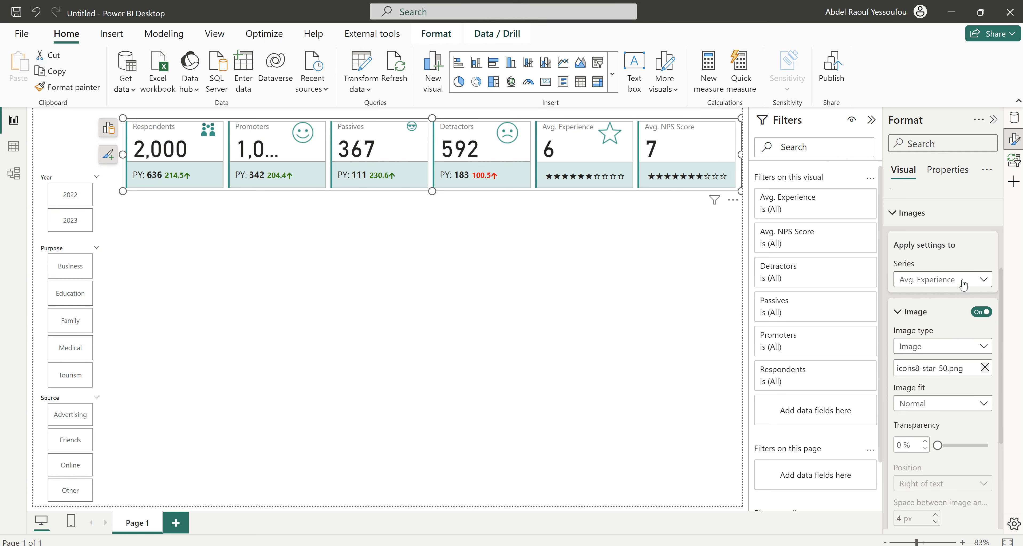
# Switch the image settings to the Avg. NPS Score series and load icons8-star-80.png as its image.
pyautogui.click(953, 280)
pyautogui.click(917, 391)
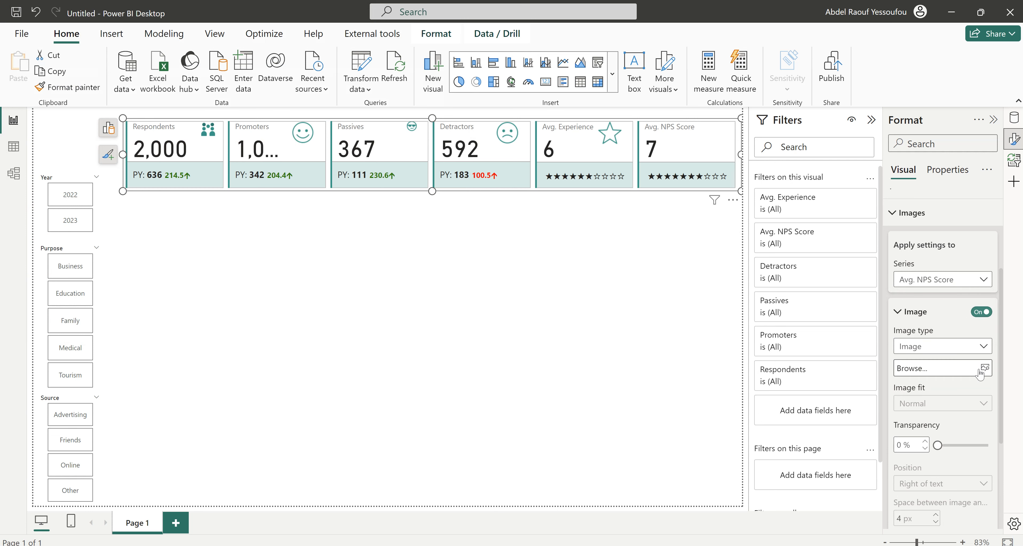
pyautogui.click(986, 368)
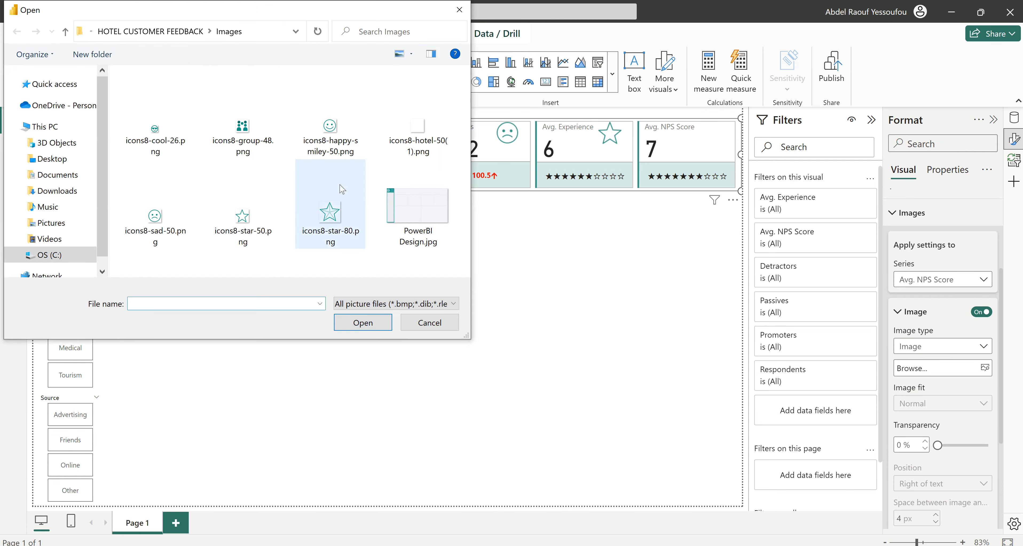
pyautogui.click(332, 227)
pyautogui.click(368, 324)
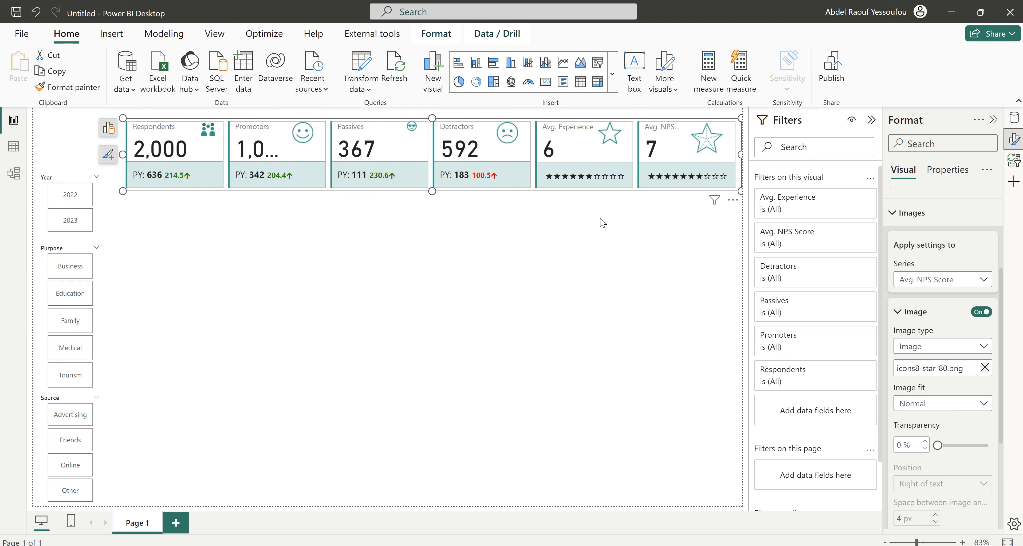
# Apply the image settings to all series, set the image size to 30 px, and deselect the card visual.
pyautogui.click(950, 280)
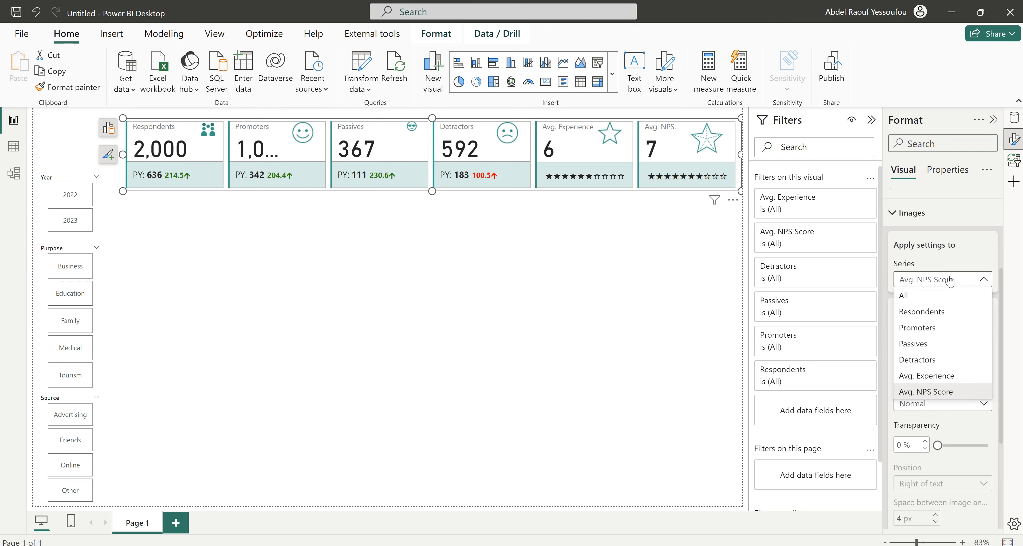
pyautogui.click(926, 296)
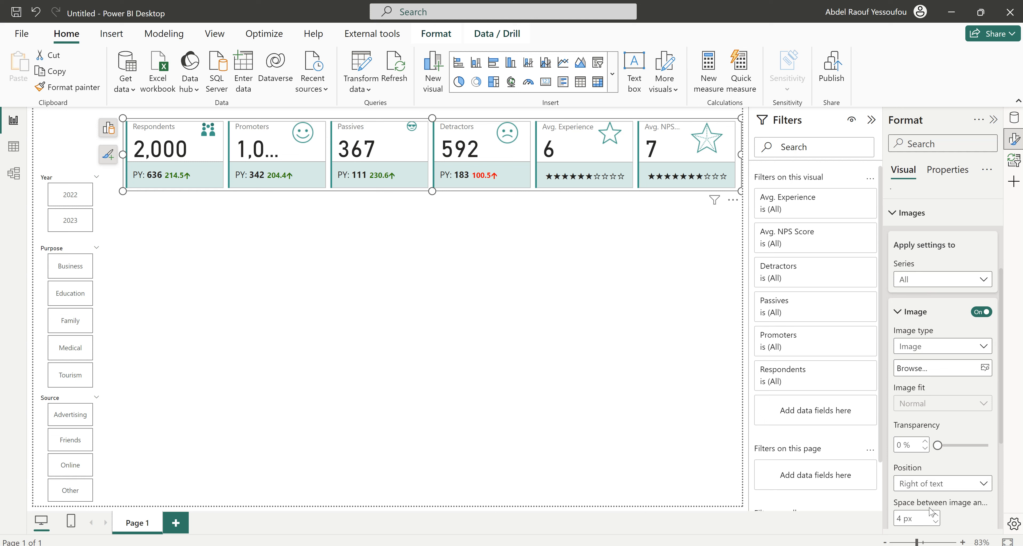
pyautogui.click(938, 348)
pyautogui.click(939, 362)
pyautogui.scroll(-4, 964, 449)
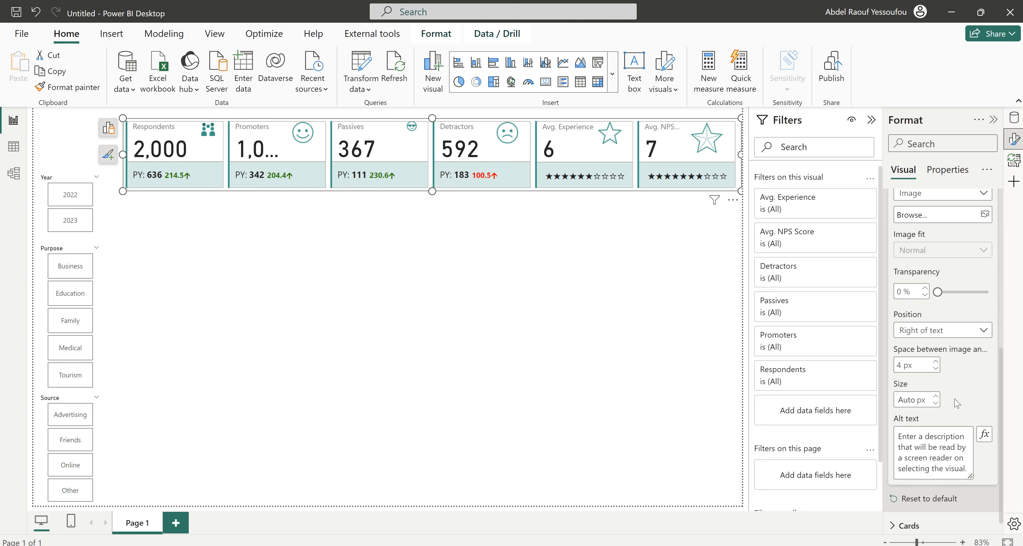
pyautogui.click(911, 389)
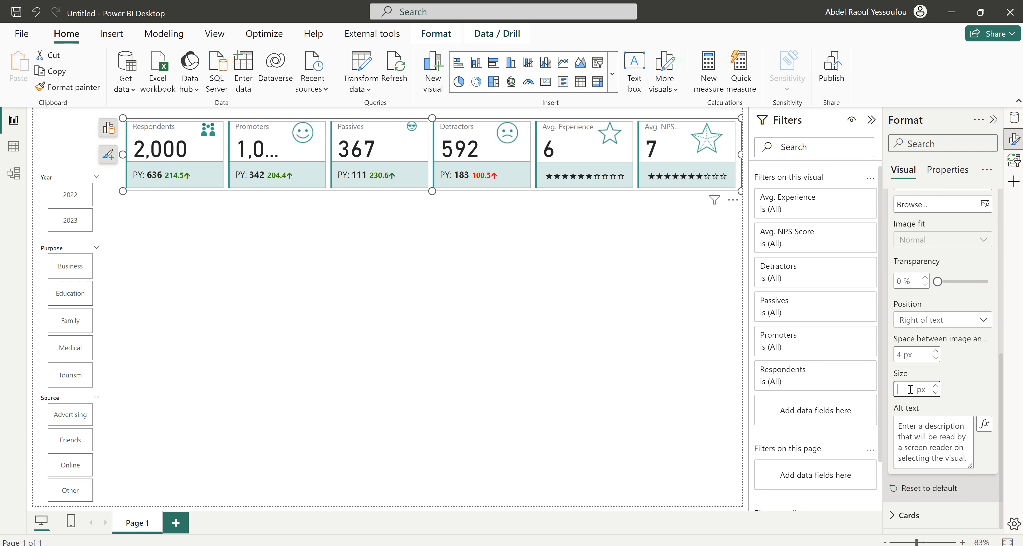
pyautogui.write('30')
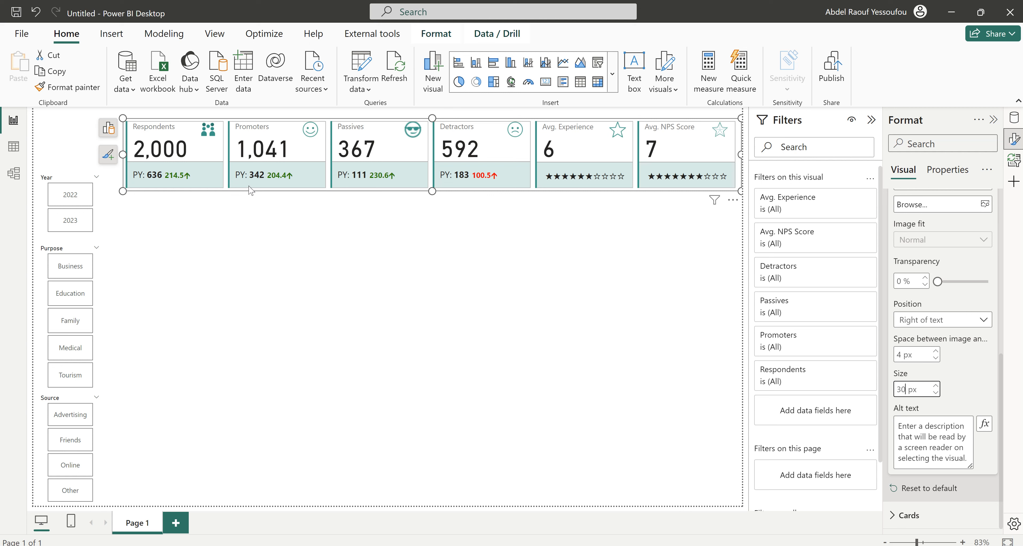
pyautogui.click(238, 190)
pyautogui.click(290, 254)
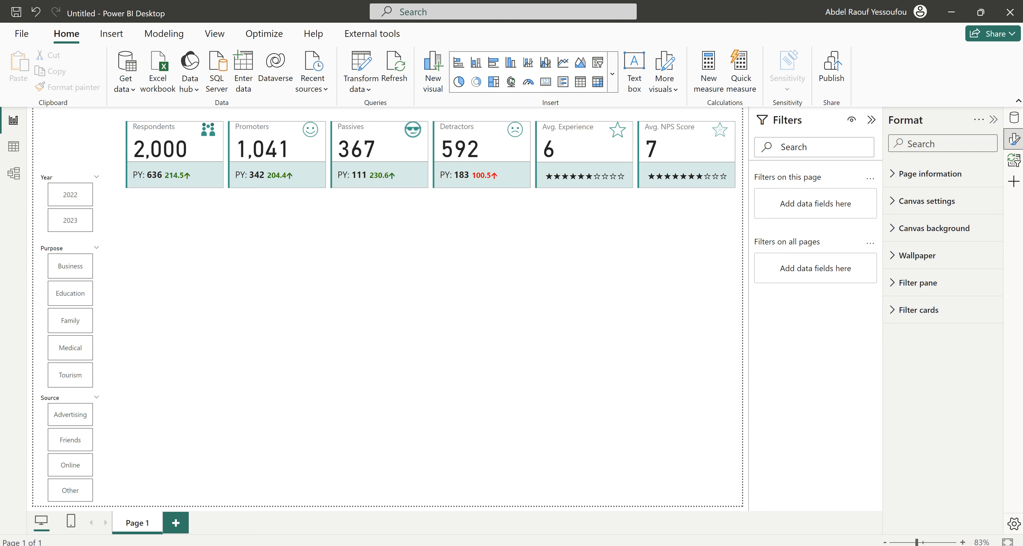
# Examine the Respondent by Age Range chart in the finished Hotel_Customer_Feedback2 report and return to the untitled report.
pyautogui.click(604, 522)
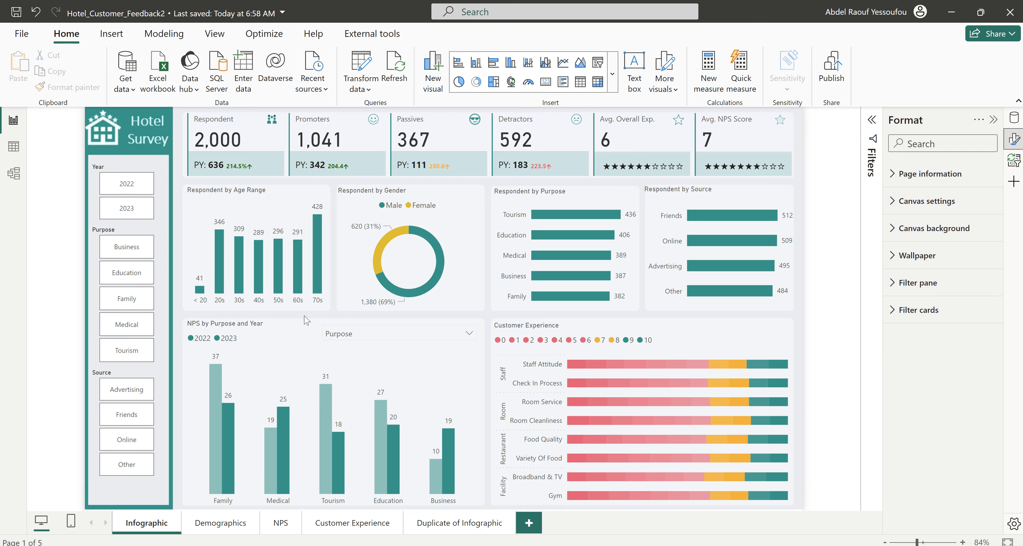
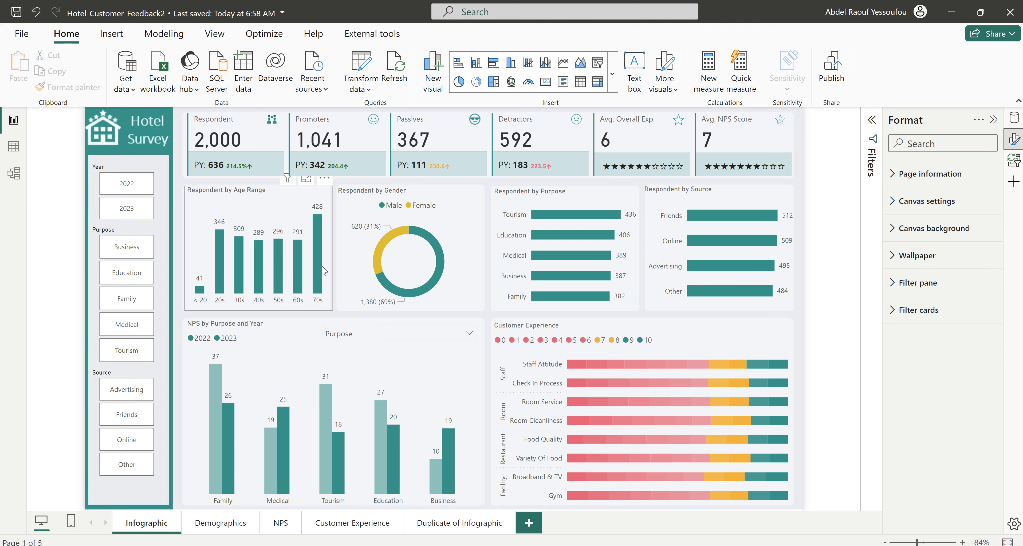
pyautogui.moveTo(324, 270)
pyautogui.mouseDown()
pyautogui.moveTo(394, 253)
pyautogui.moveTo(568, 256)
pyautogui.moveTo(328, 260)
pyautogui.mouseUp()
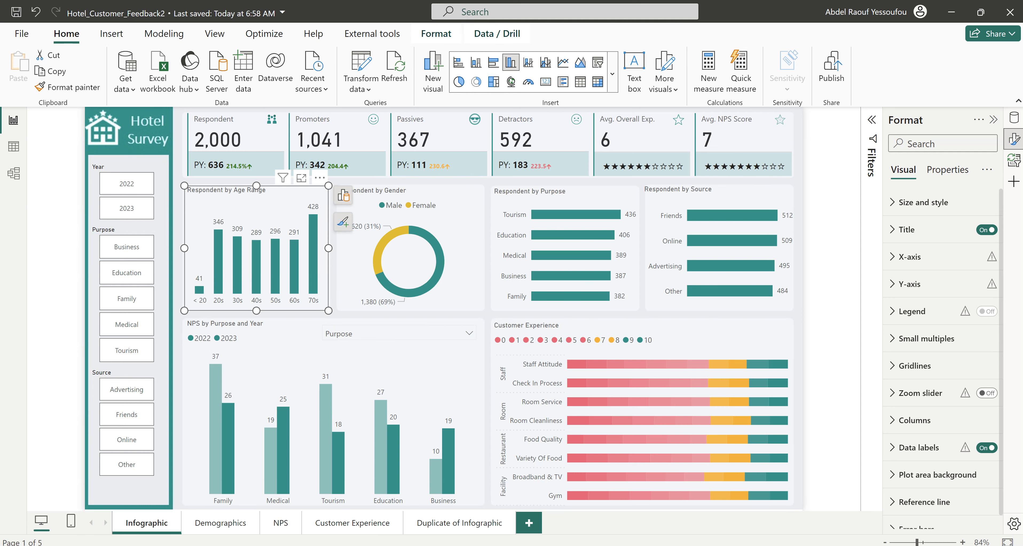
pyautogui.click(723, 520)
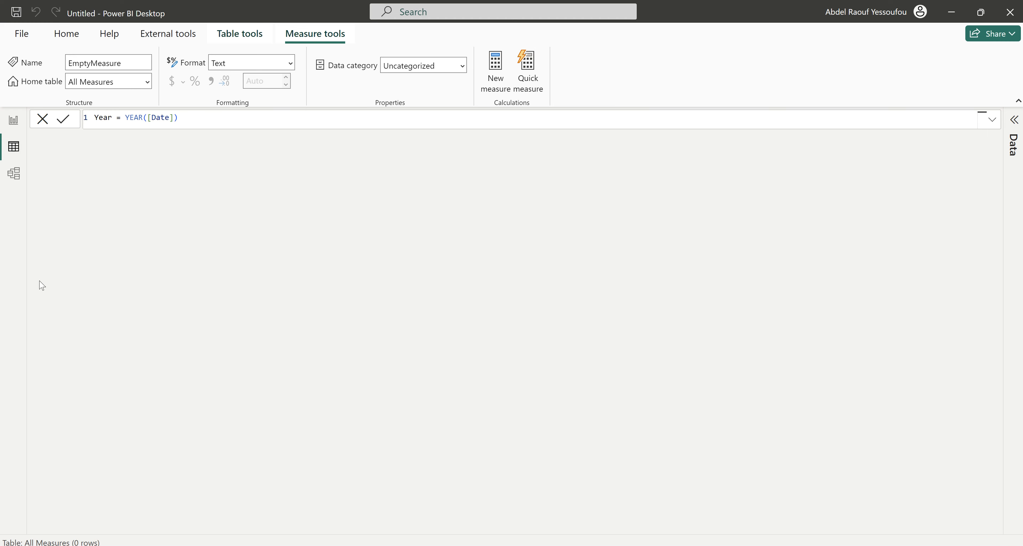
# Display the Feedback table's data and look over its columns, including Date Of Birth.
pyautogui.click(1015, 145)
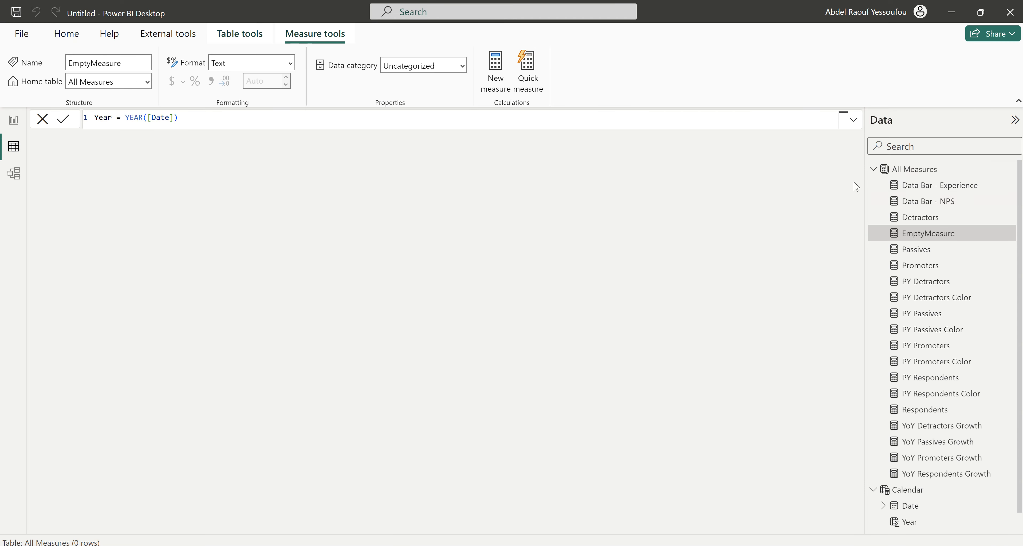
pyautogui.click(875, 171)
pyautogui.click(900, 238)
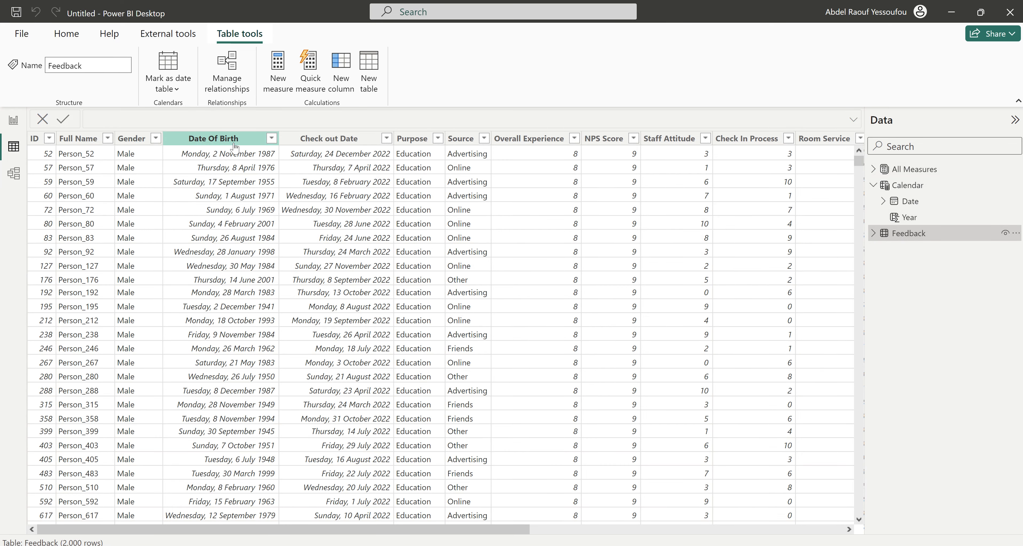
pyautogui.moveTo(485, 530); pyautogui.dragTo(181, 532)
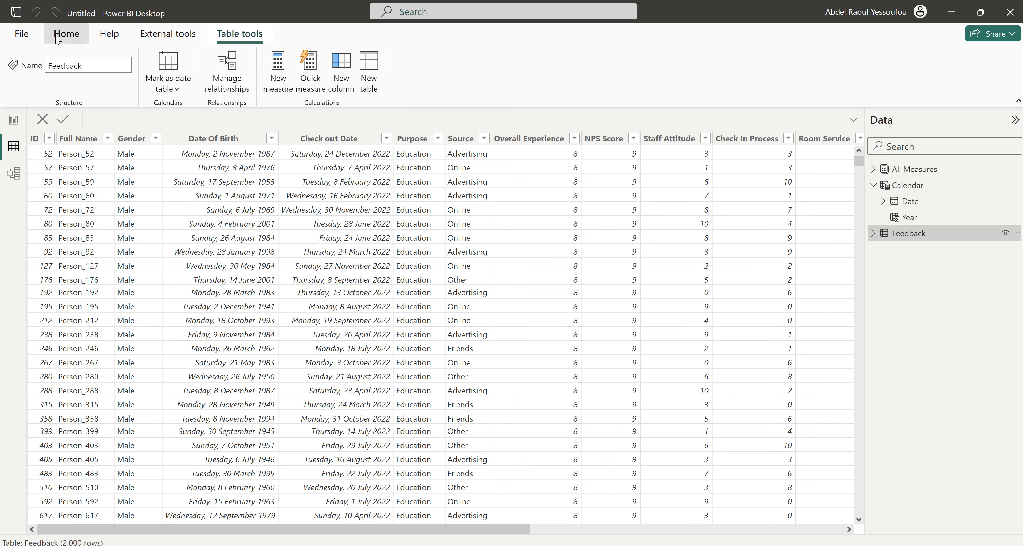
# Open the Feedback query in Power Query Editor and add an Age column based on Date Of Birth.
pyautogui.click(67, 34)
pyautogui.click(327, 67)
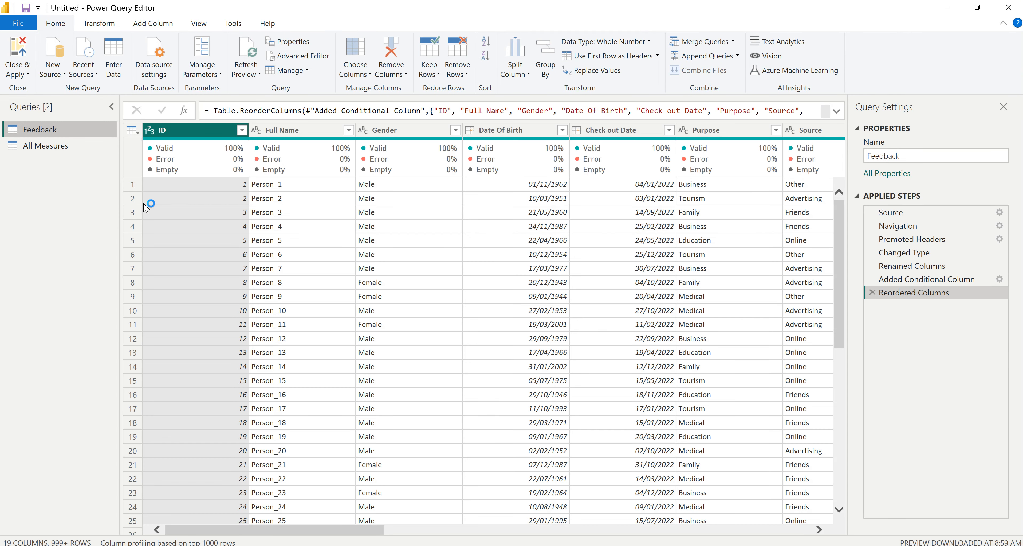
pyautogui.click(517, 133)
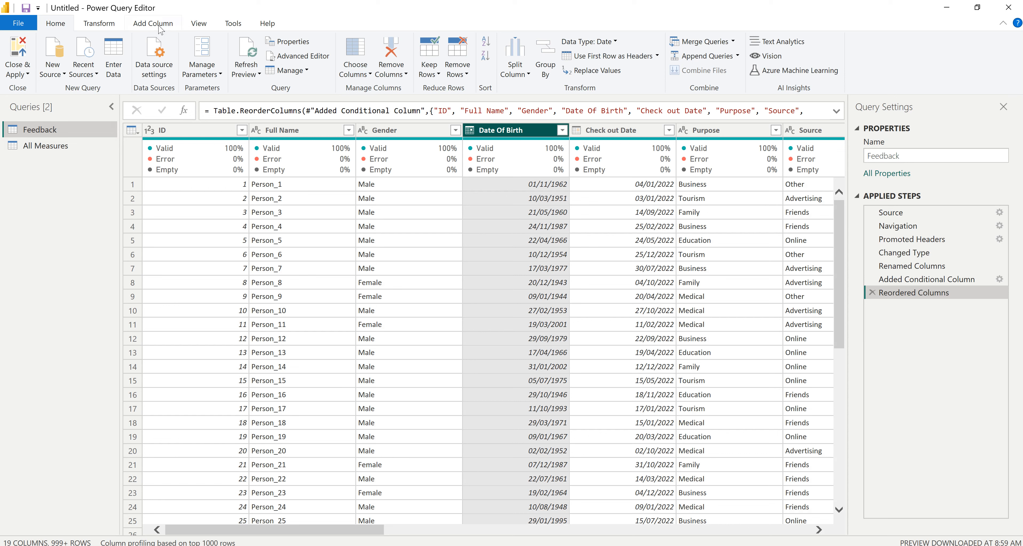
pyautogui.click(167, 26)
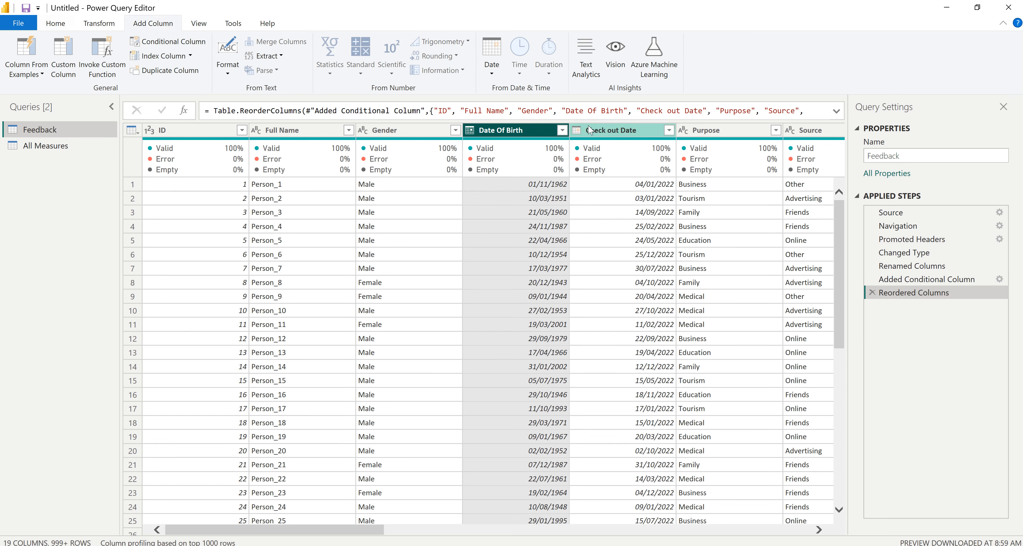
pyautogui.click(492, 73)
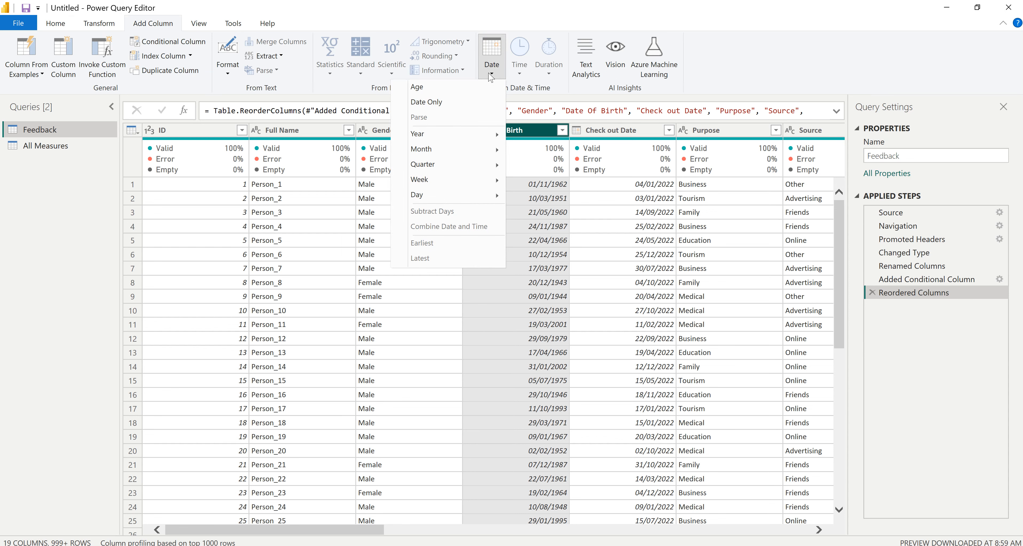
pyautogui.click(452, 91)
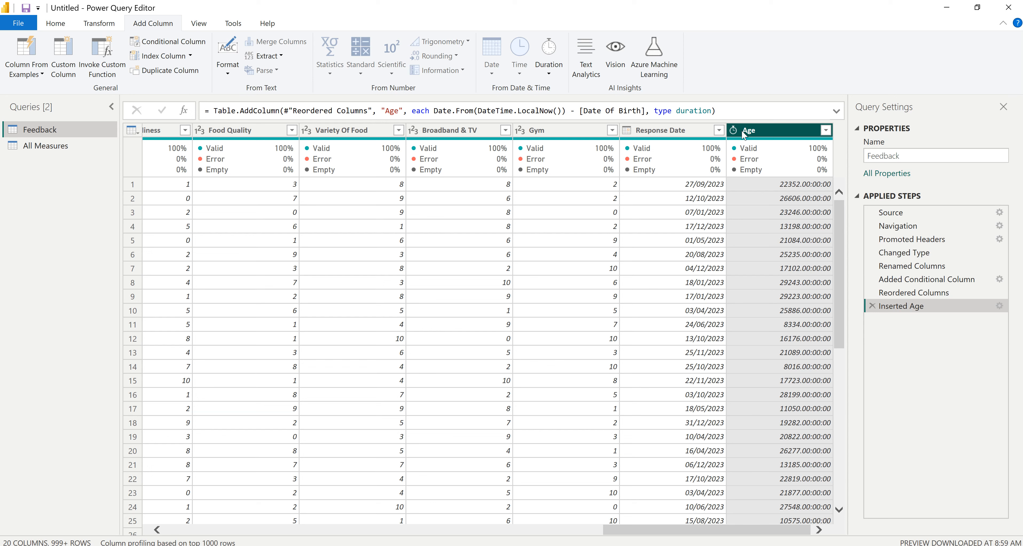
# Transform the Age column's durations into total years and set its data type to Whole Number.
pyautogui.click(734, 131)
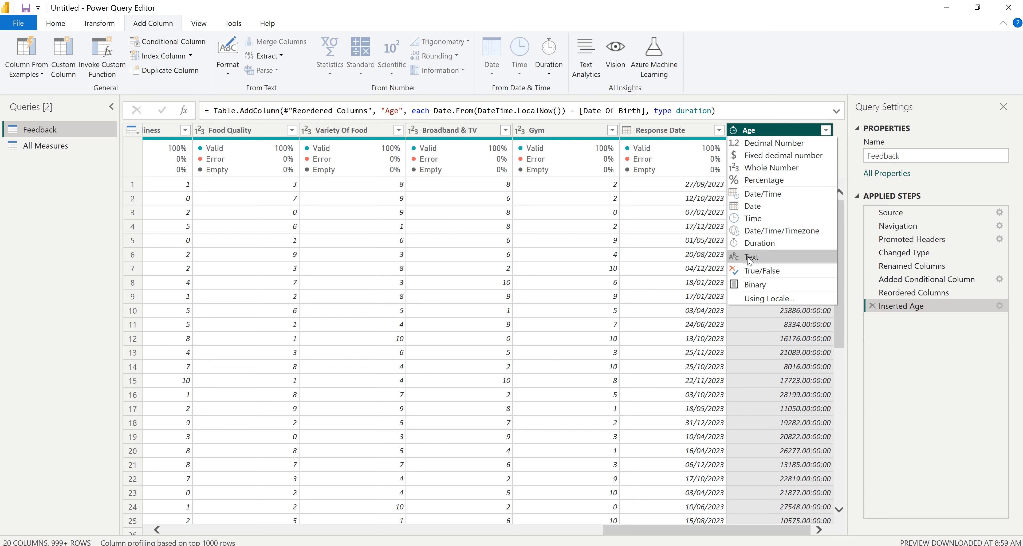
pyautogui.click(769, 339)
pyautogui.rightClick(756, 131)
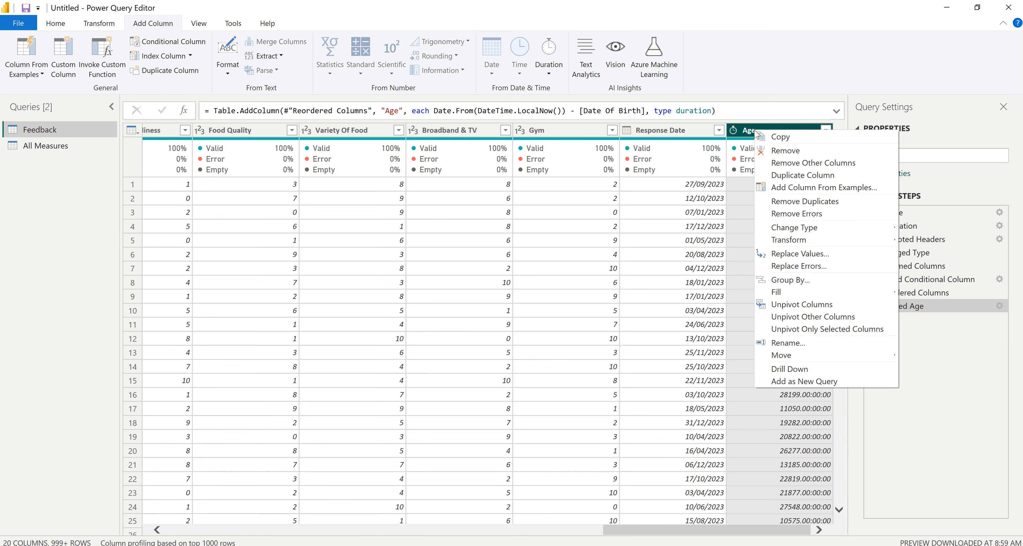
pyautogui.moveTo(781, 244)
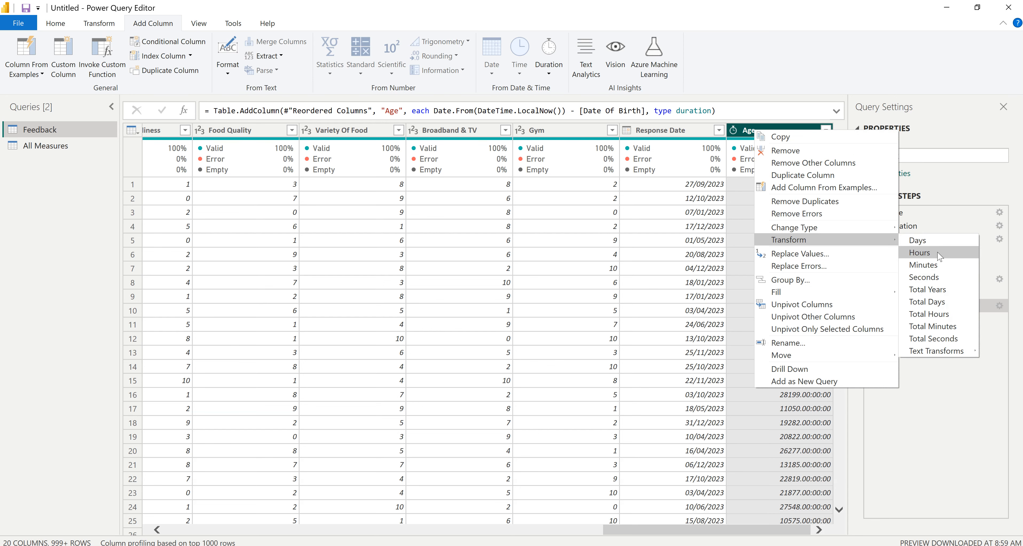
pyautogui.click(937, 290)
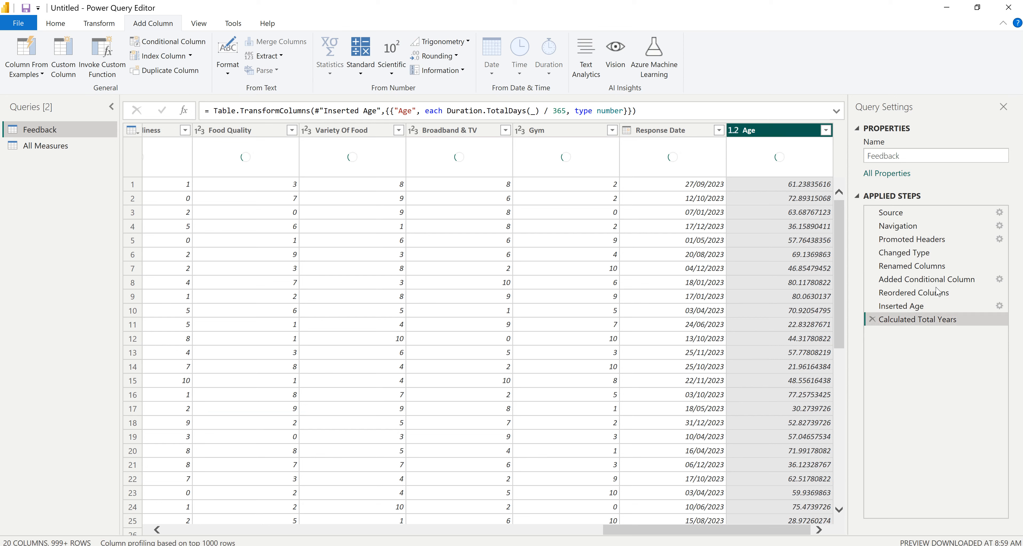
pyautogui.click(733, 131)
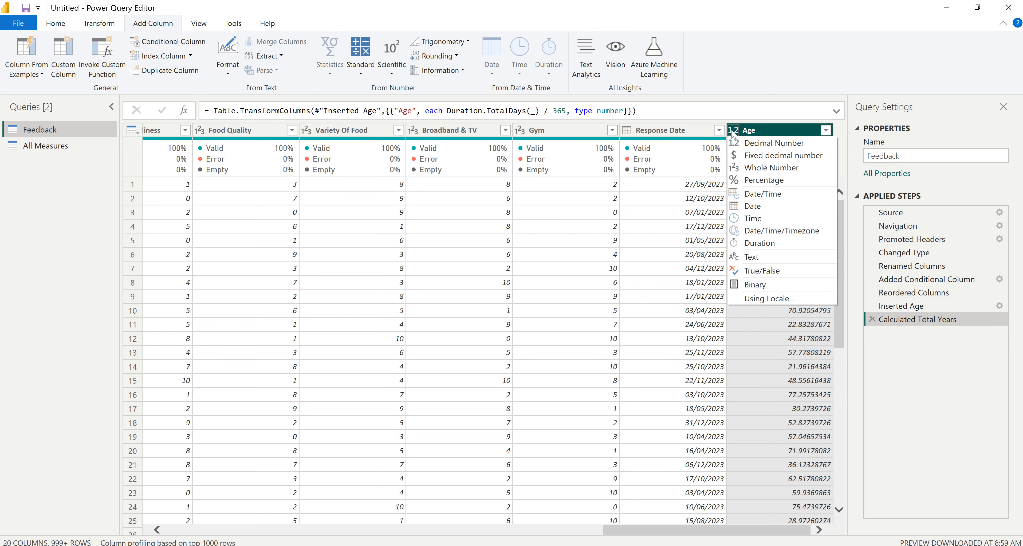
pyautogui.click(753, 167)
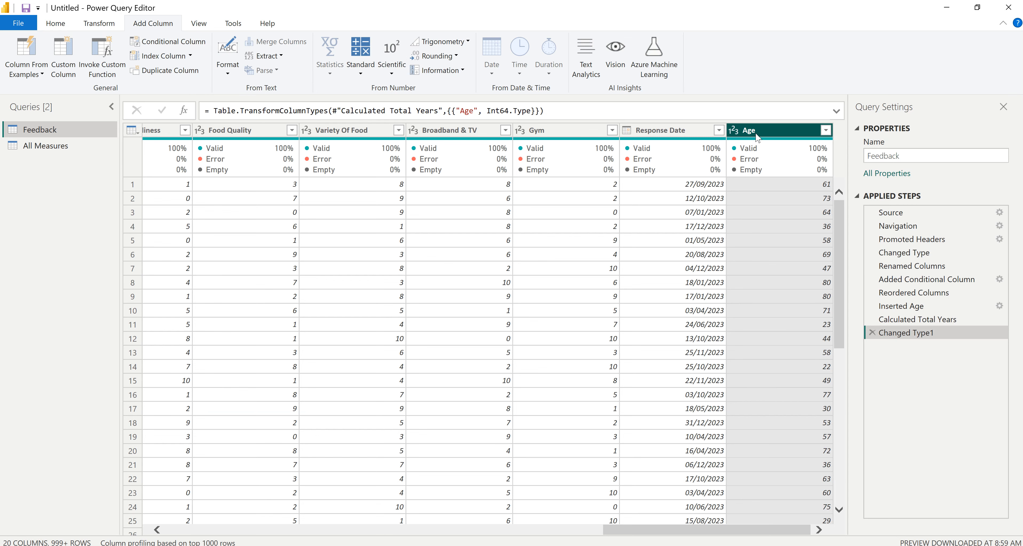
# Move the Age column between Date Of Birth and Check out Date in the Feedback query.
pyautogui.moveTo(768, 133); pyautogui.dragTo(200, 131)
pyautogui.moveTo(622, 530); pyautogui.dragTo(453, 532)
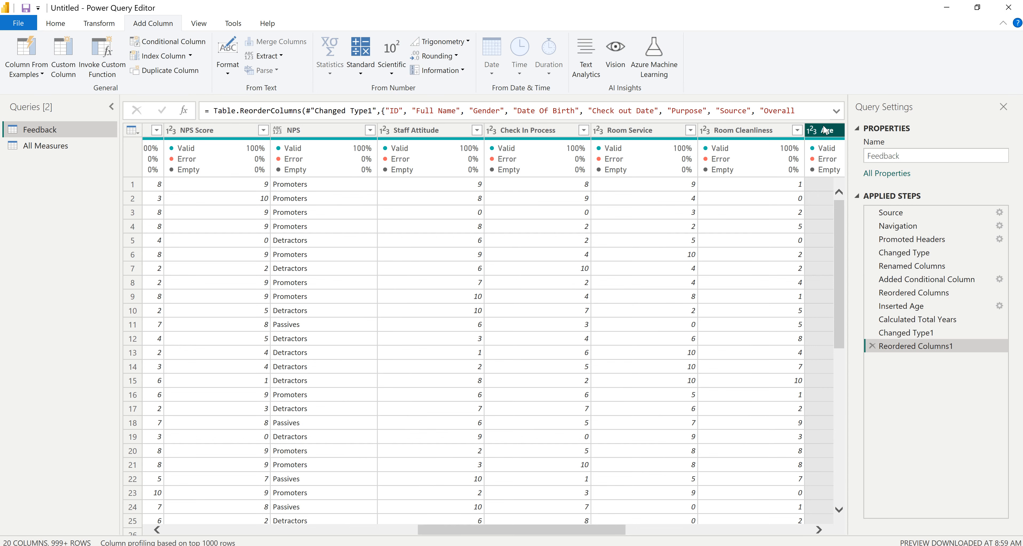
pyautogui.moveTo(820, 131); pyautogui.dragTo(184, 131)
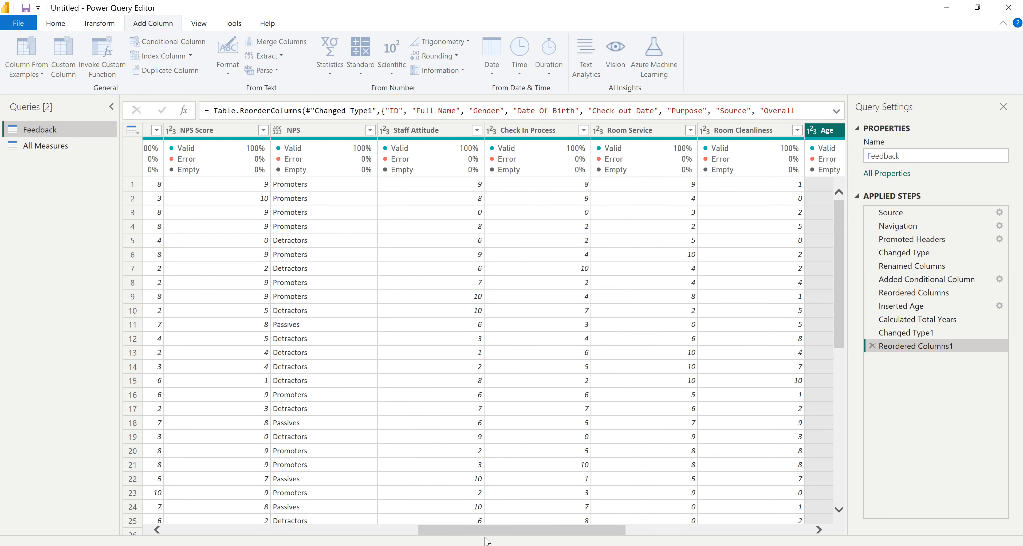
pyautogui.moveTo(490, 530); pyautogui.dragTo(358, 531)
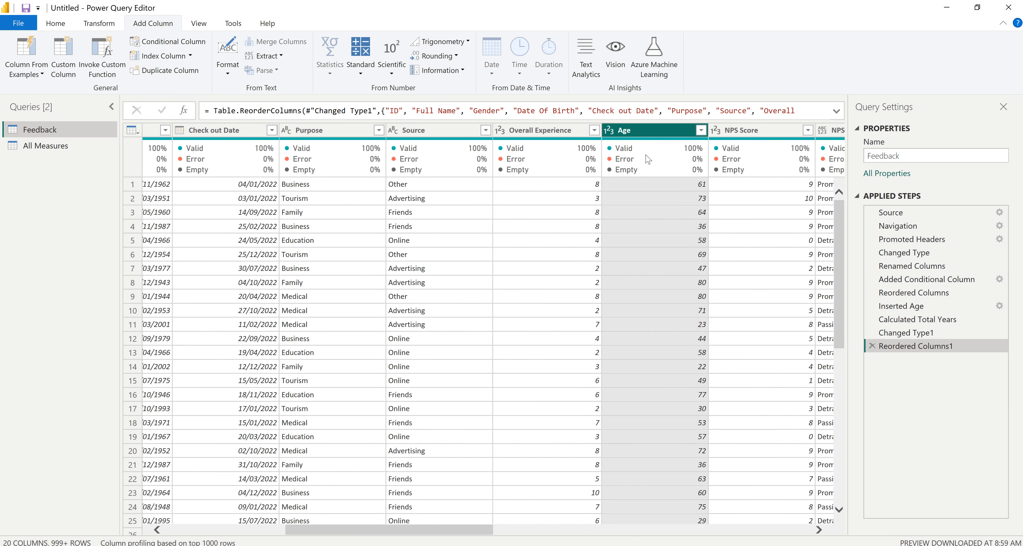
pyautogui.moveTo(632, 141); pyautogui.dragTo(194, 131)
pyautogui.moveTo(405, 529); pyautogui.dragTo(329, 530)
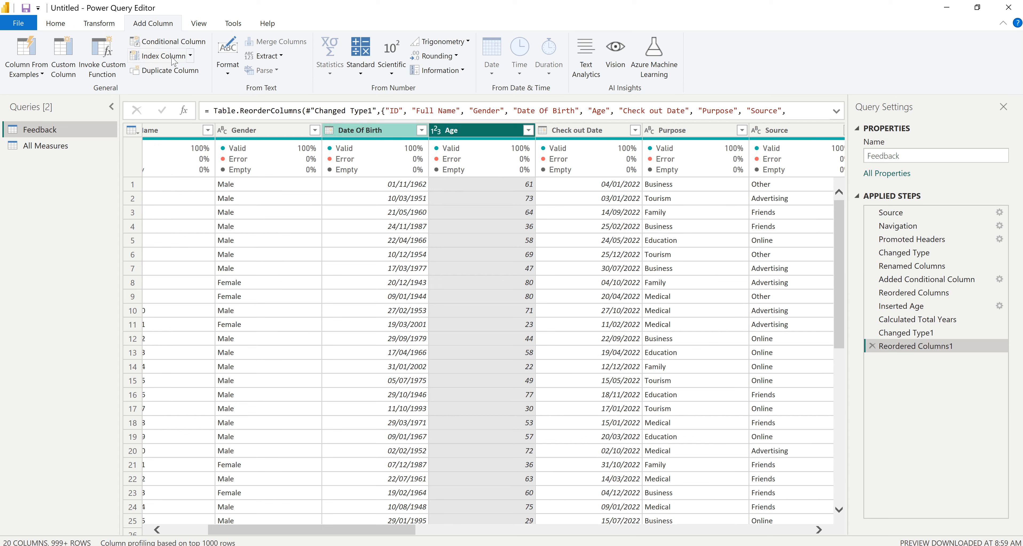
pyautogui.click(179, 42)
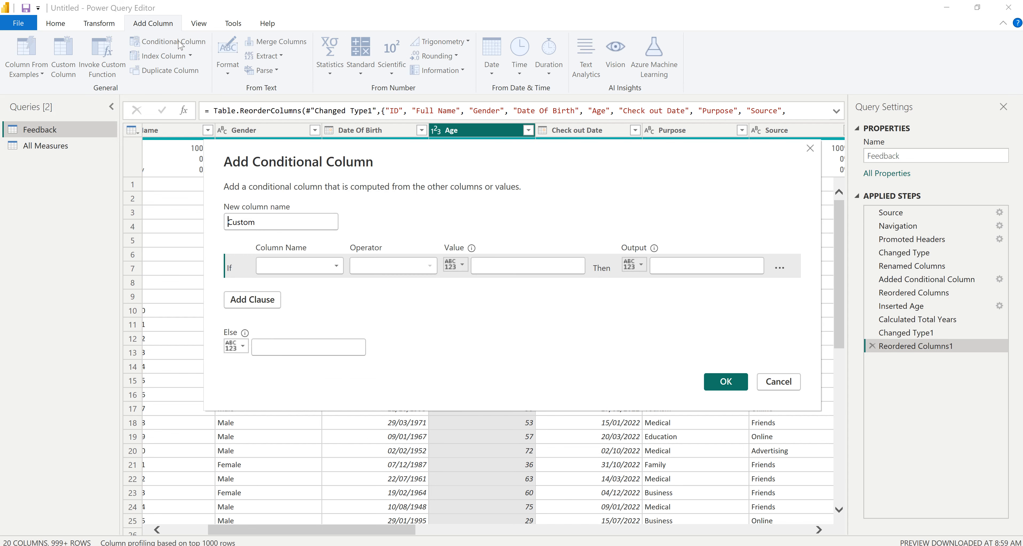
pyautogui.moveTo(284, 223); pyautogui.dragTo(216, 226)
pyautogui.write('Age')
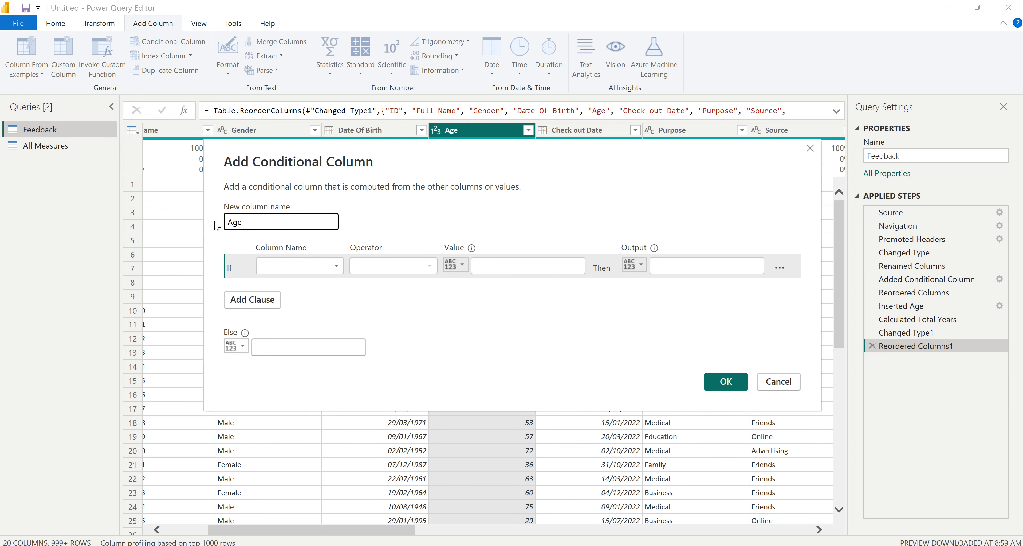
pyautogui.click(780, 378)
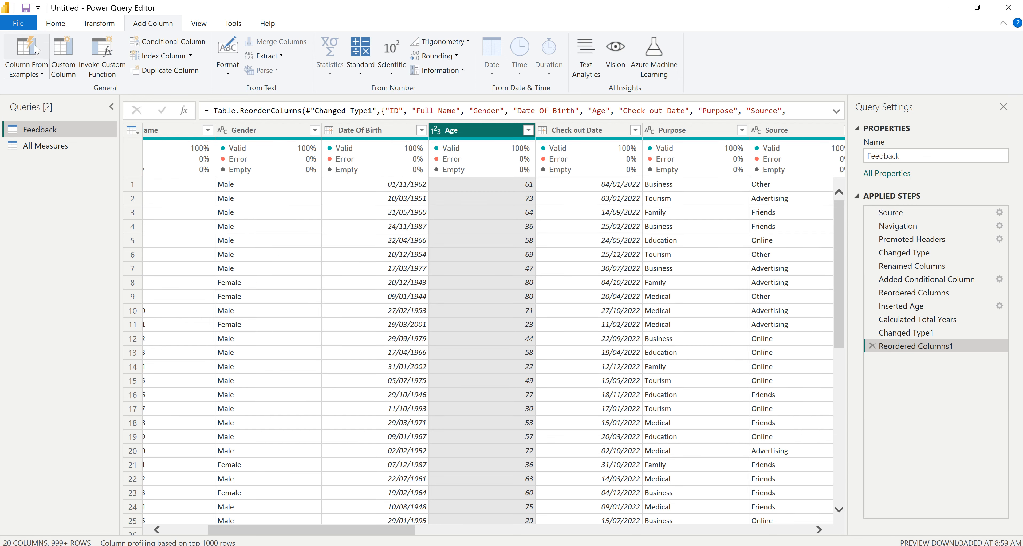
# Close Power Query Editor, applying the query changes, and return to the report page.
pyautogui.click(61, 25)
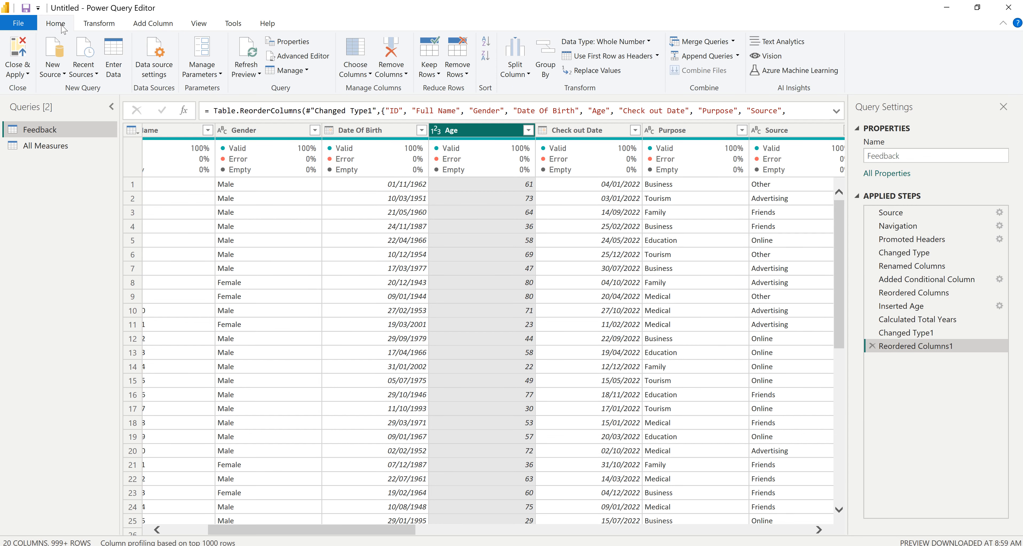
pyautogui.click(20, 51)
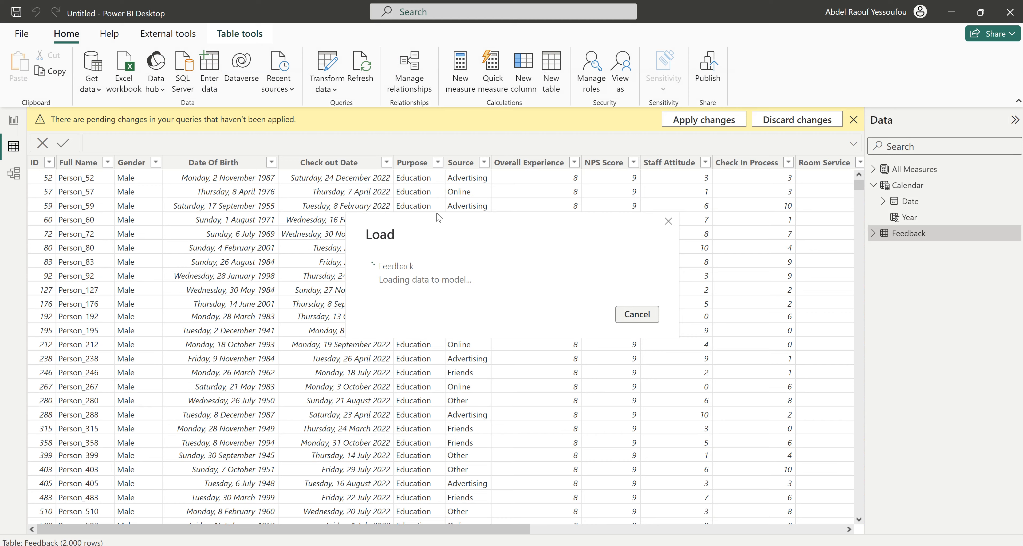
pyautogui.click(13, 120)
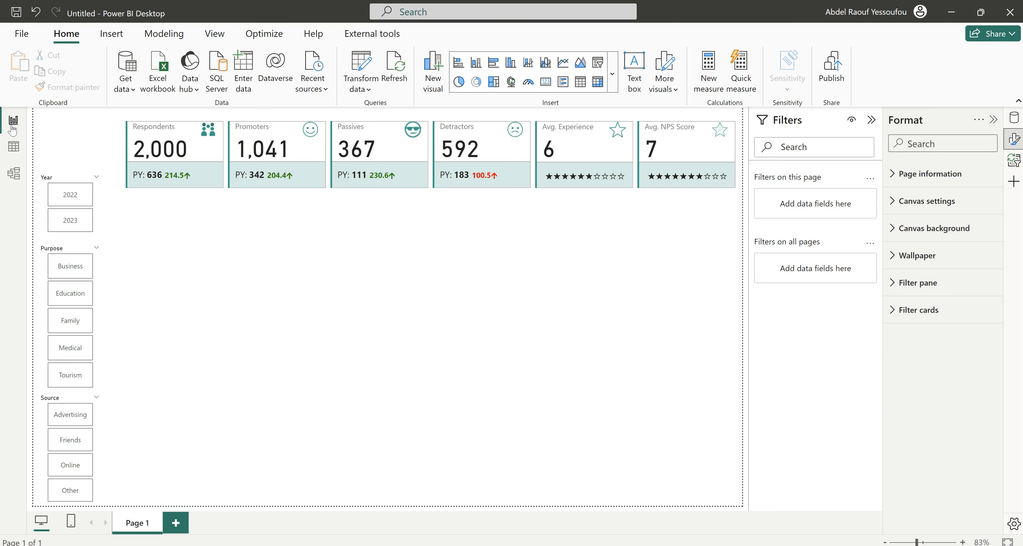
# Start a new group on the Feedback table's Age field, named Age Range, with group type List.
pyautogui.click(1014, 117)
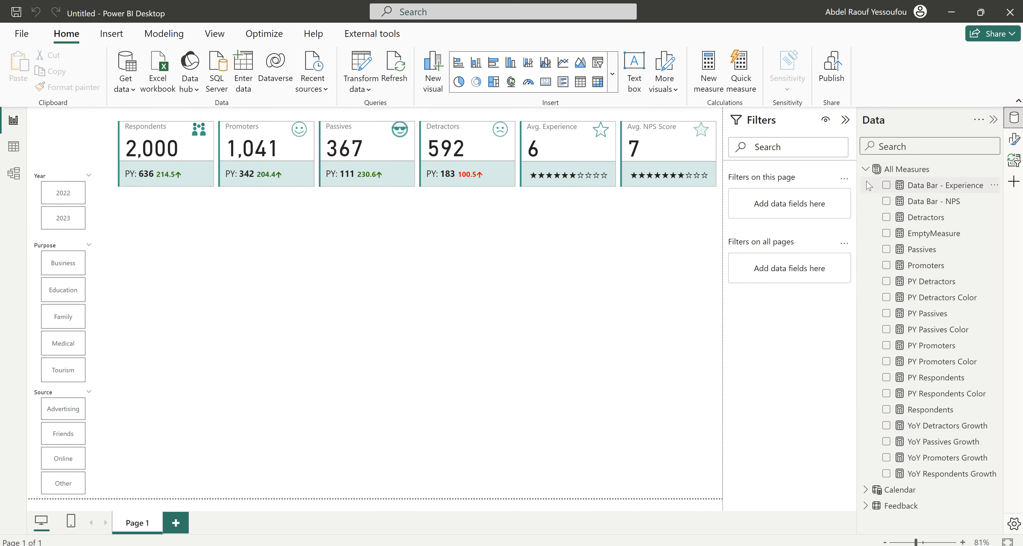
pyautogui.click(867, 169)
pyautogui.click(866, 201)
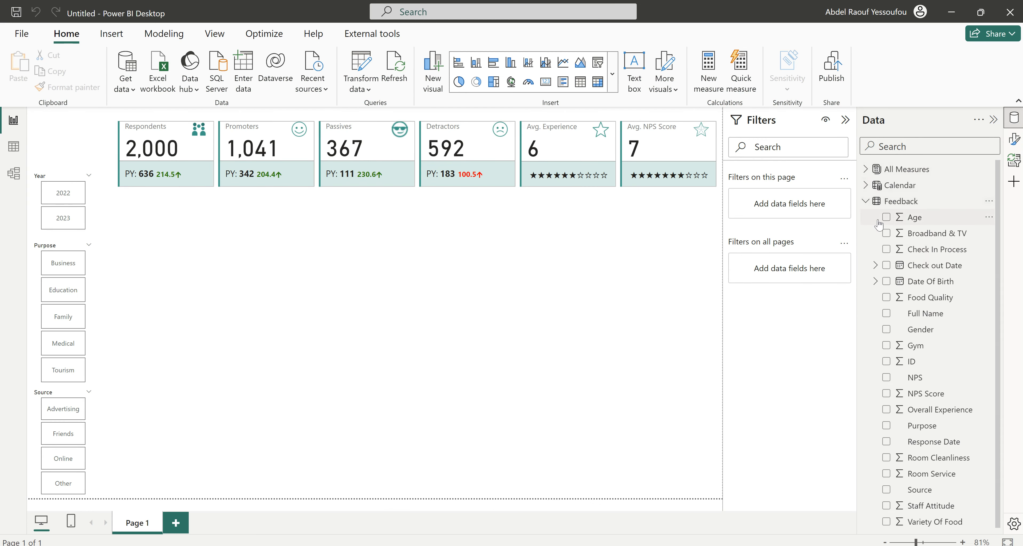
pyautogui.click(915, 218)
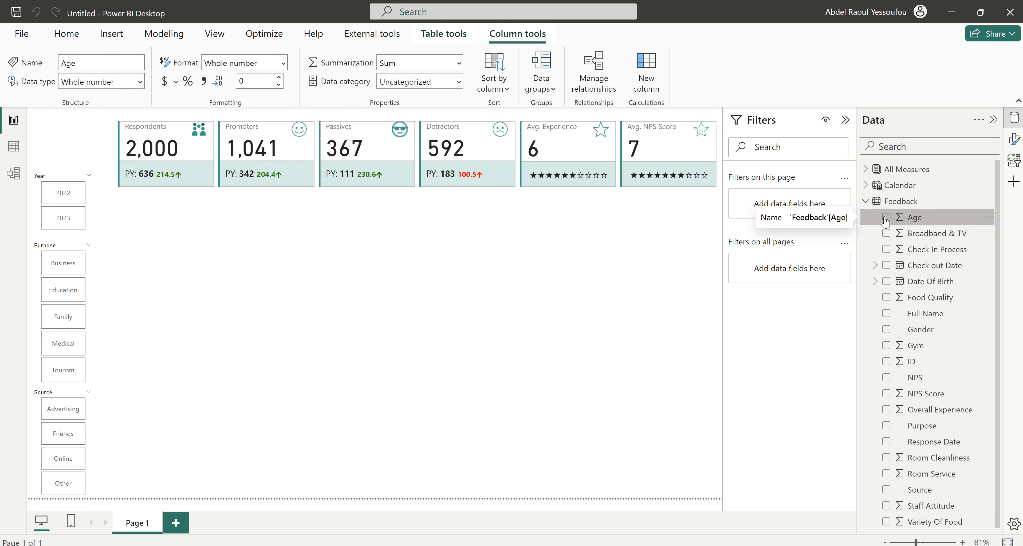
pyautogui.rightClick(915, 219)
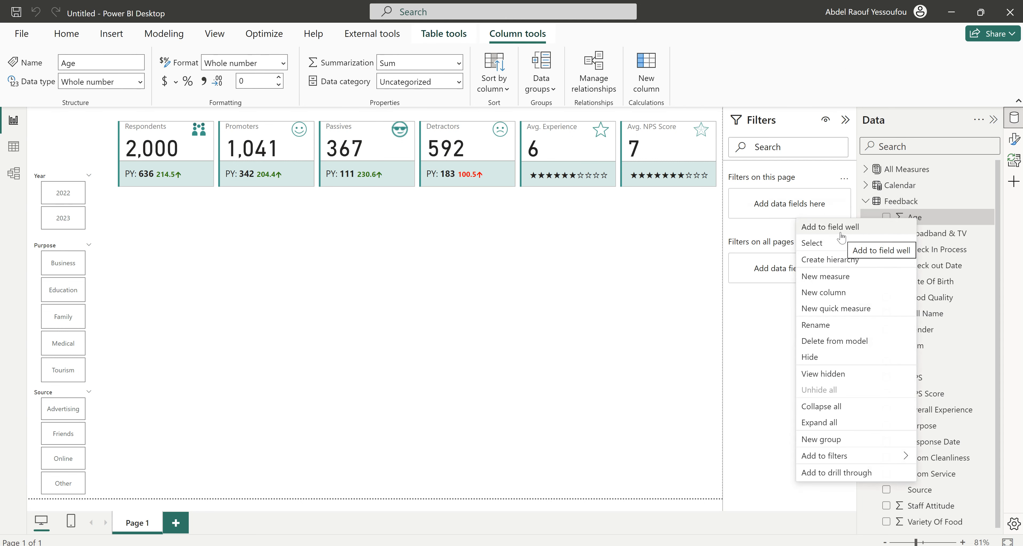
pyautogui.click(832, 440)
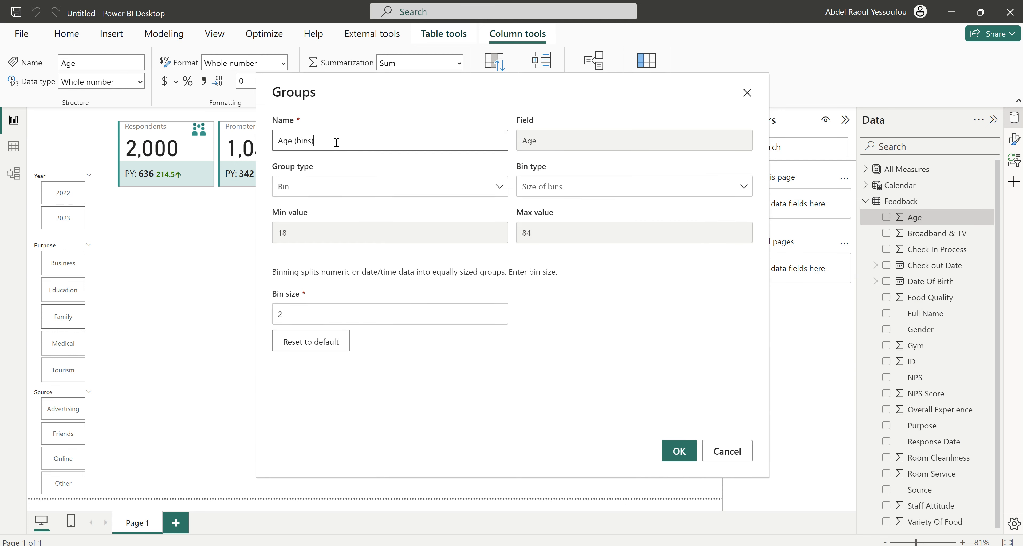
pyautogui.moveTo(311, 141); pyautogui.dragTo(295, 141)
pyautogui.write('Range')
pyautogui.click(357, 187)
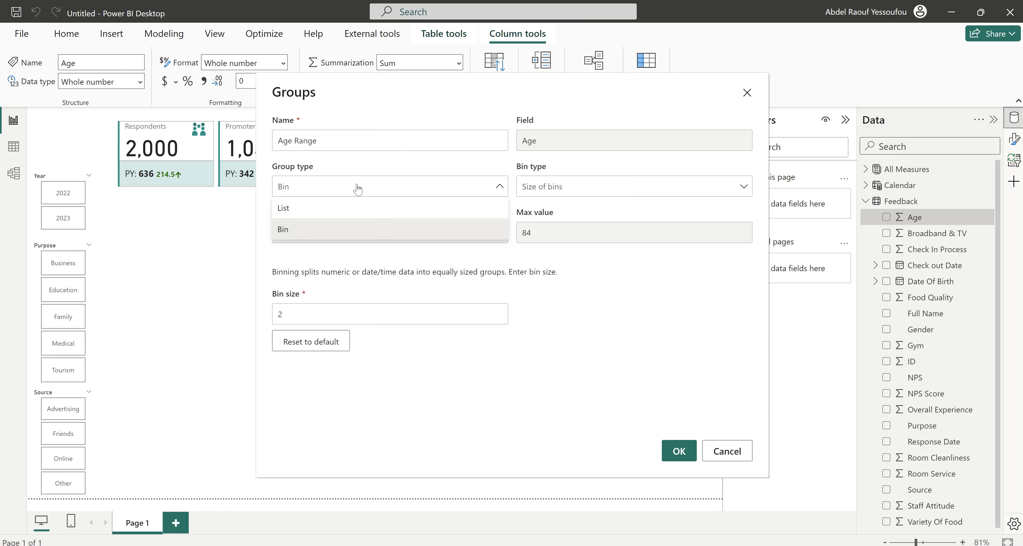
pyautogui.click(325, 214)
# Group the ages 18 to 19 and the ages 20 to 29 as two separate groups.
pyautogui.click(297, 235)
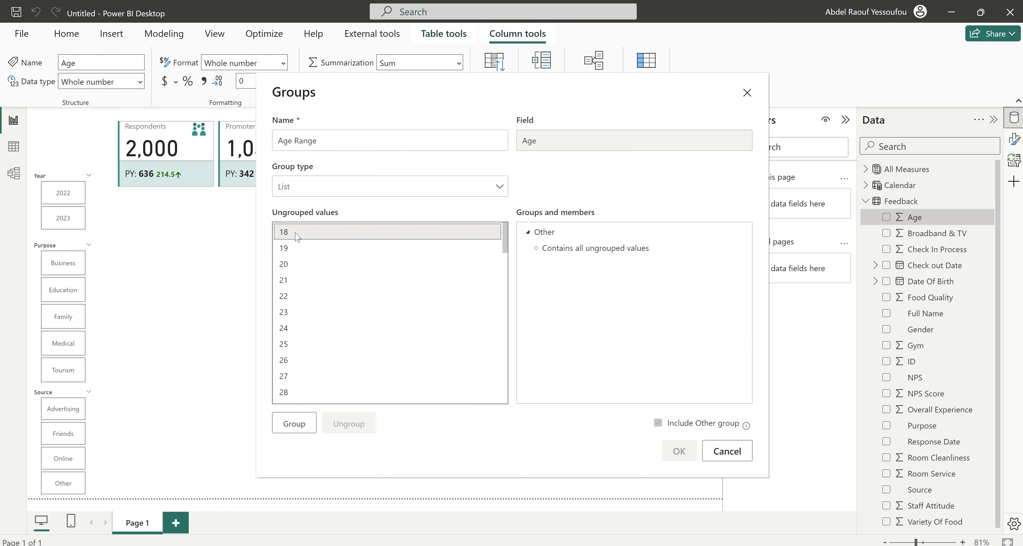
pyautogui.keyDown('shift'); pyautogui.click(294, 252); pyautogui.keyUp('shift')
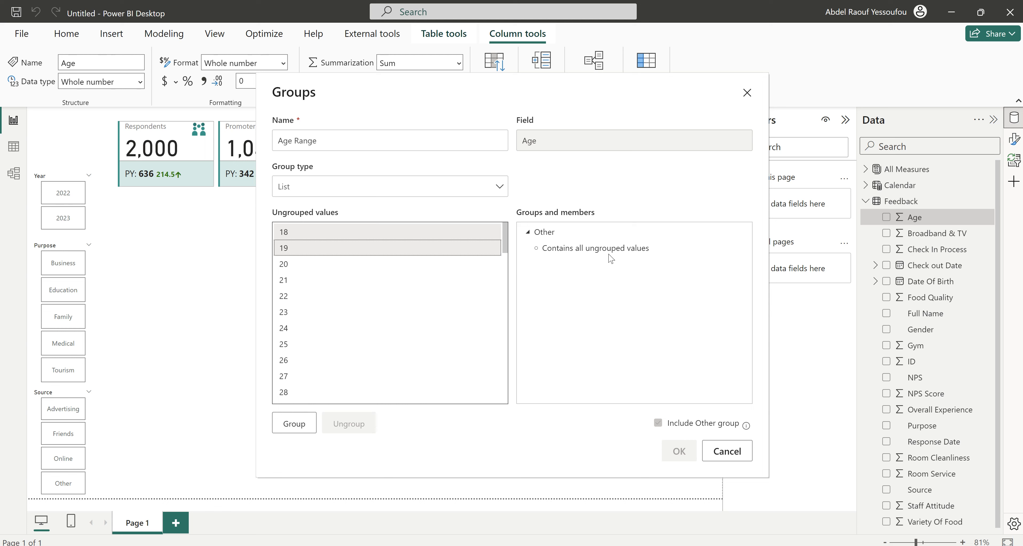
pyautogui.click(294, 423)
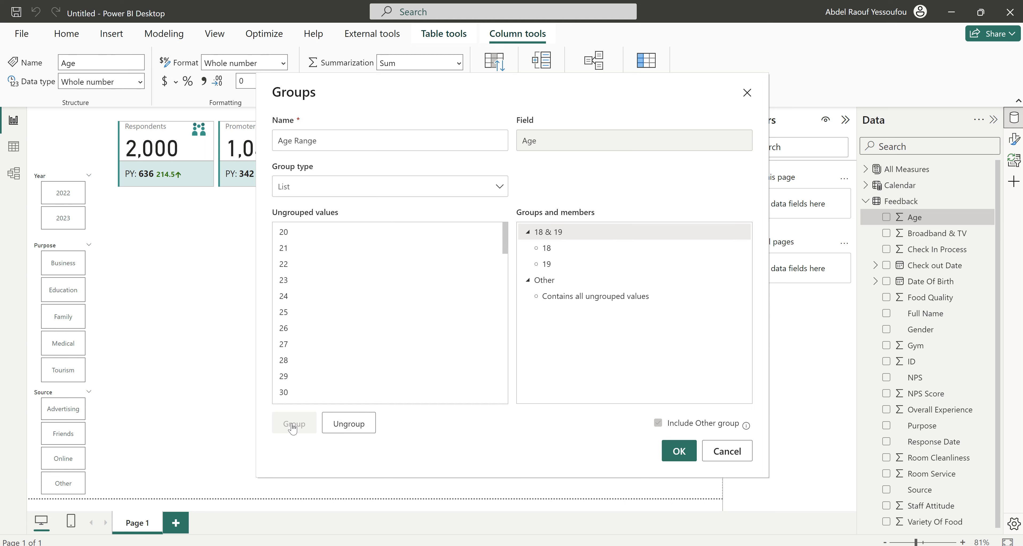
pyautogui.click(293, 237)
pyautogui.keyDown('shift'); pyautogui.click(289, 380); pyautogui.keyUp('shift')
pyautogui.click(294, 423)
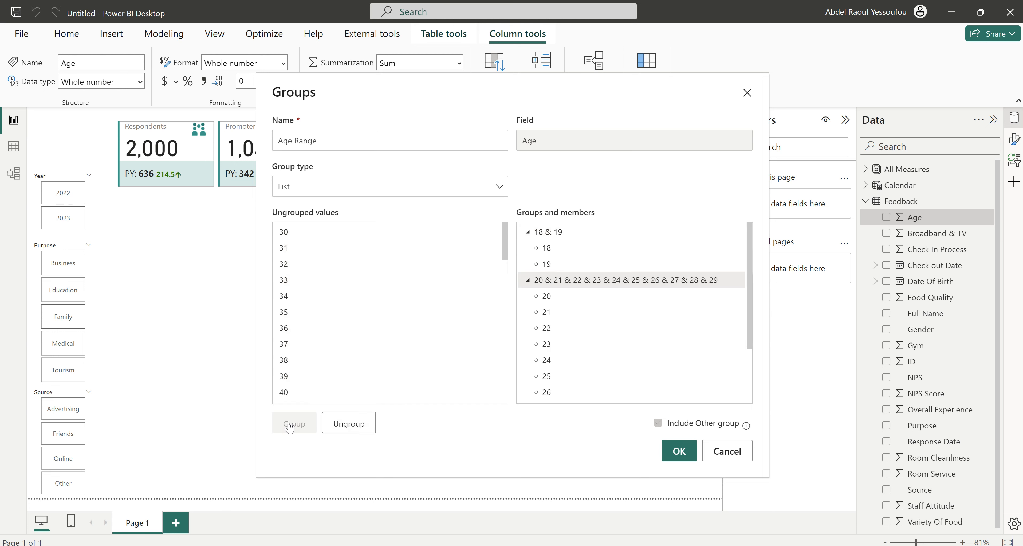
# Group the ages 30 to 39 and the ages 40 to 49 as two separate groups.
pyautogui.click(286, 234)
pyautogui.keyDown('shift'); pyautogui.click(291, 378); pyautogui.keyUp('shift')
pyautogui.click(294, 423)
pyautogui.click(285, 234)
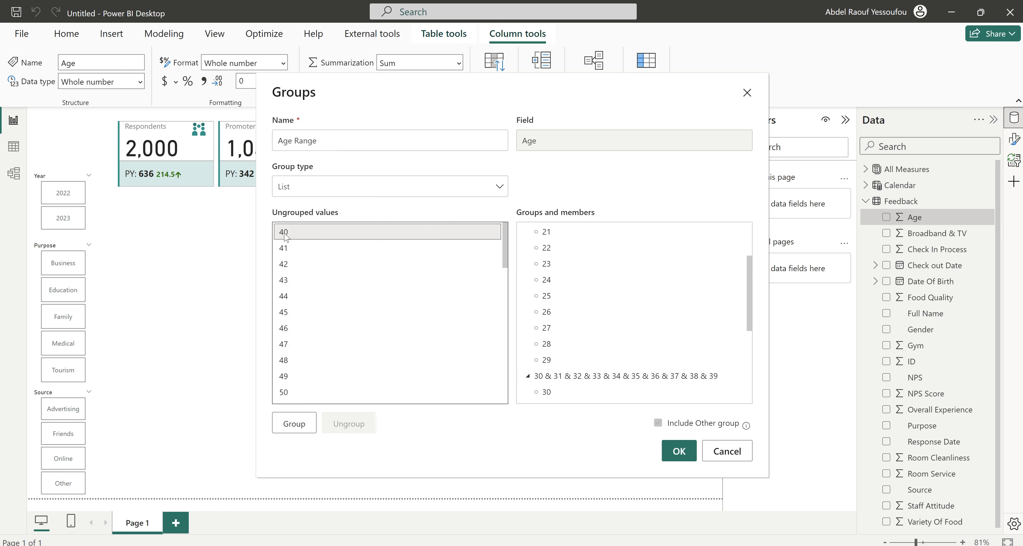
pyautogui.keyDown('shift'); pyautogui.click(288, 377); pyautogui.keyUp('shift')
pyautogui.click(294, 423)
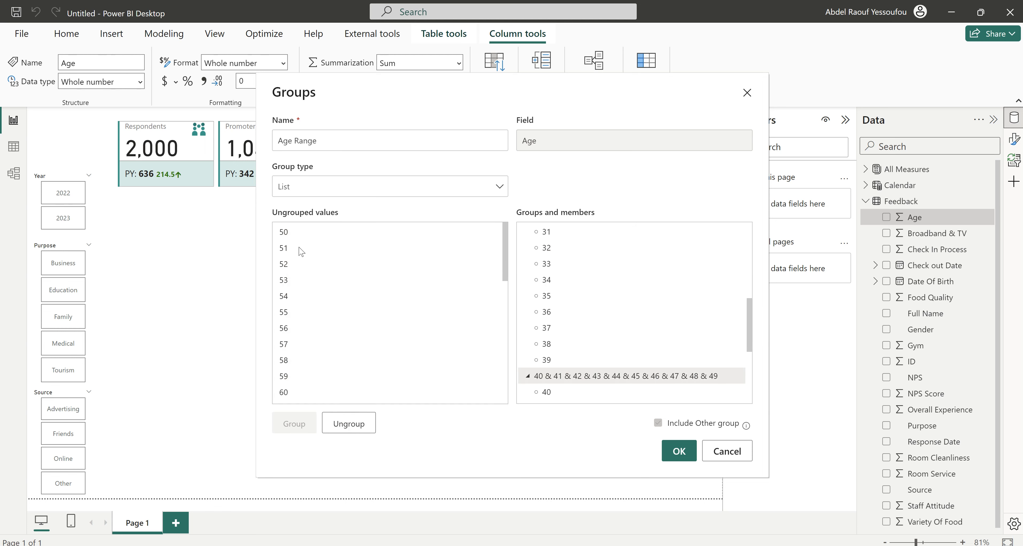
# Group the ages 50 to 59 and the ages 60 to 69 as two separate groups.
pyautogui.click(288, 235)
pyautogui.keyDown('shift'); pyautogui.click(287, 381); pyautogui.keyUp('shift')
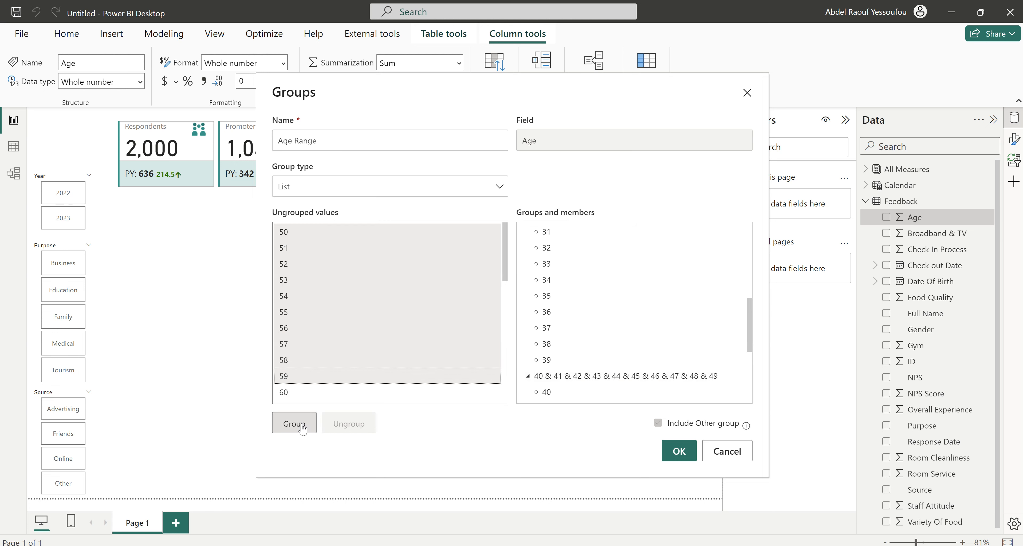
pyautogui.click(302, 424)
pyautogui.click(284, 235)
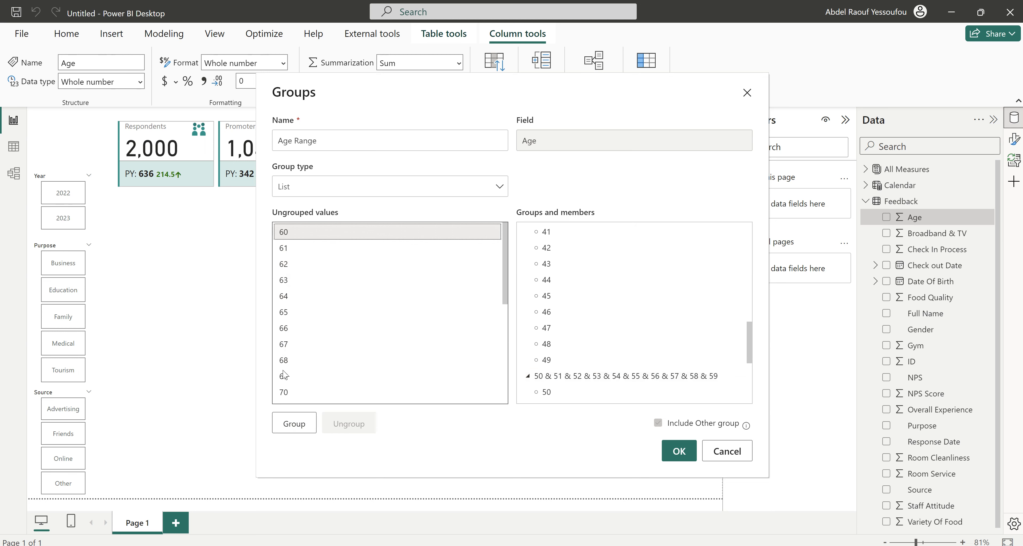
pyautogui.keyDown('shift'); pyautogui.click(287, 381); pyautogui.keyUp('shift')
pyautogui.click(295, 423)
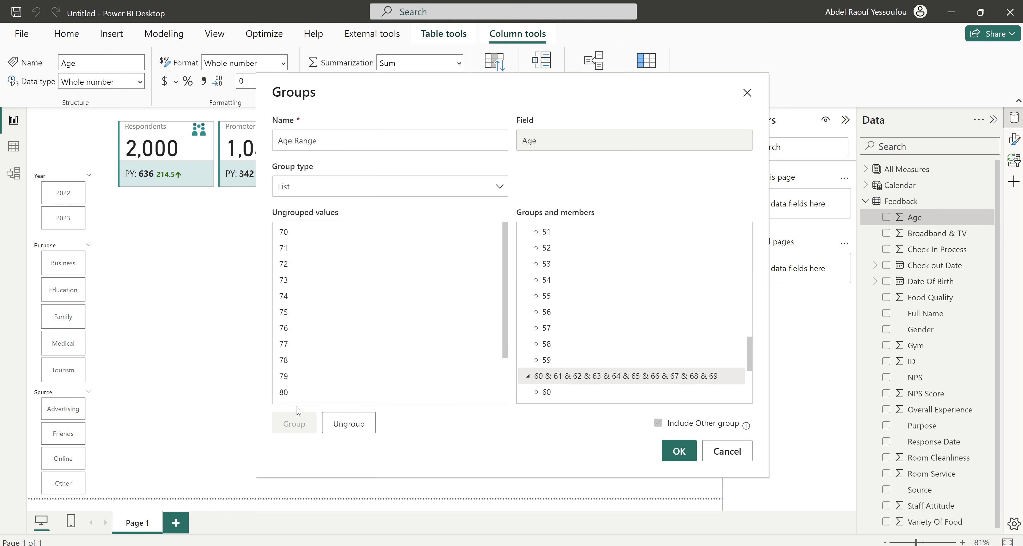
# Group all remaining ages, 70 to 84, into one group.
pyautogui.click(285, 235)
pyautogui.scroll(-2, 331, 354)
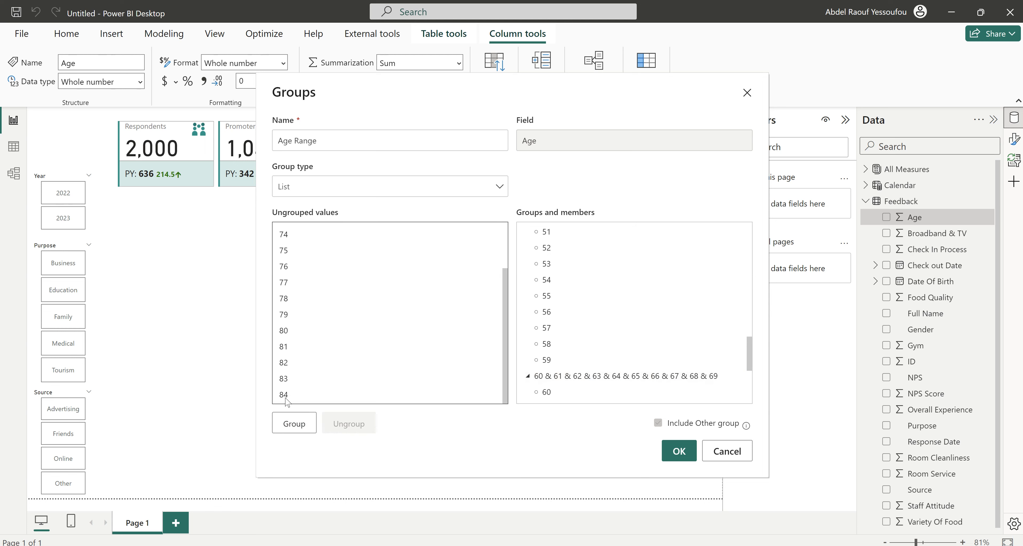
pyautogui.keyDown('shift'); pyautogui.click(285, 394); pyautogui.keyUp('shift')
pyautogui.click(299, 424)
# Rename the 18–19 group as <20 and the 20–29 group as 20s.
pyautogui.scroll(4, 683, 319)
pyautogui.moveTo(750, 325); pyautogui.dragTo(750, 225)
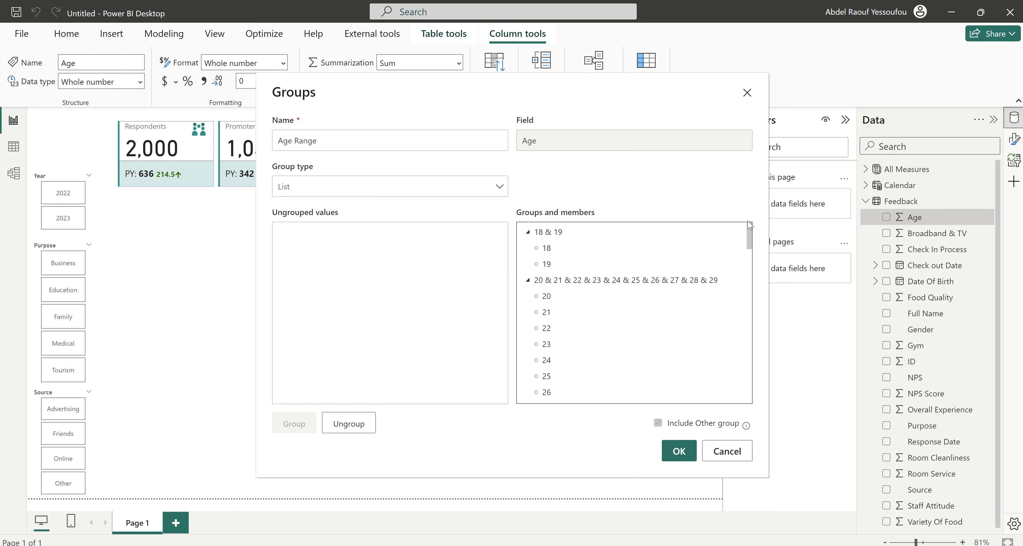
pyautogui.doubleClick(551, 233)
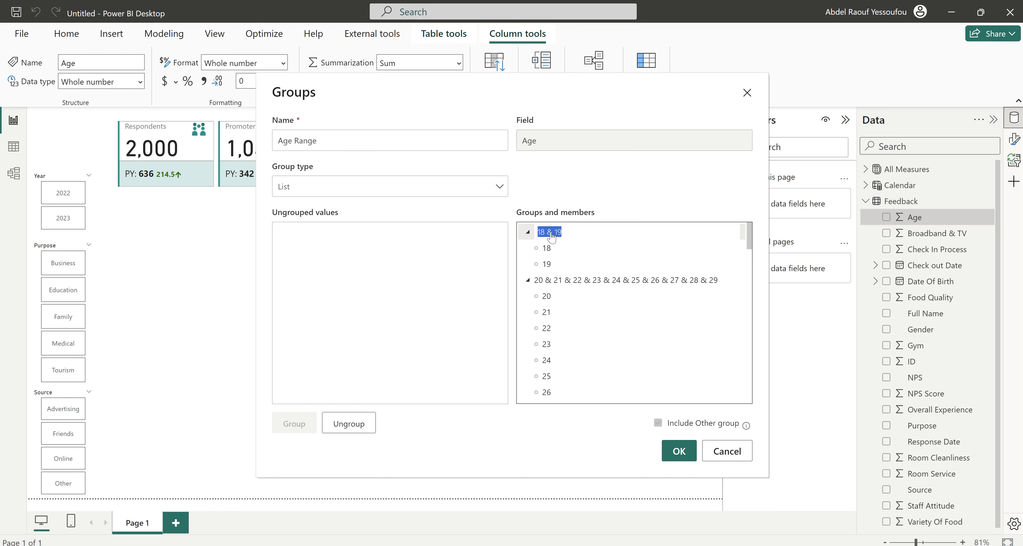
pyautogui.write('<20')
pyautogui.press('Return')
pyautogui.doubleClick(572, 279)
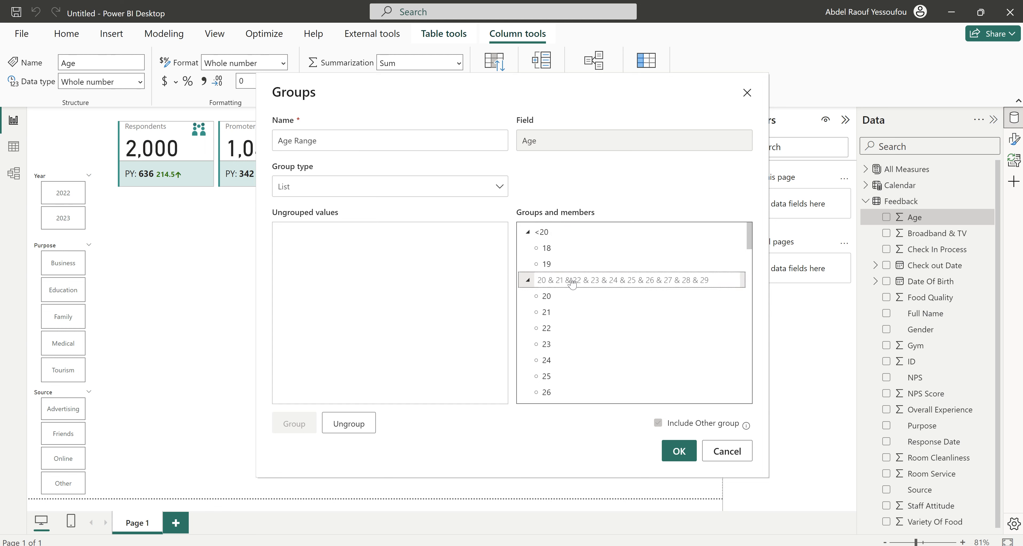
pyautogui.write('20s')
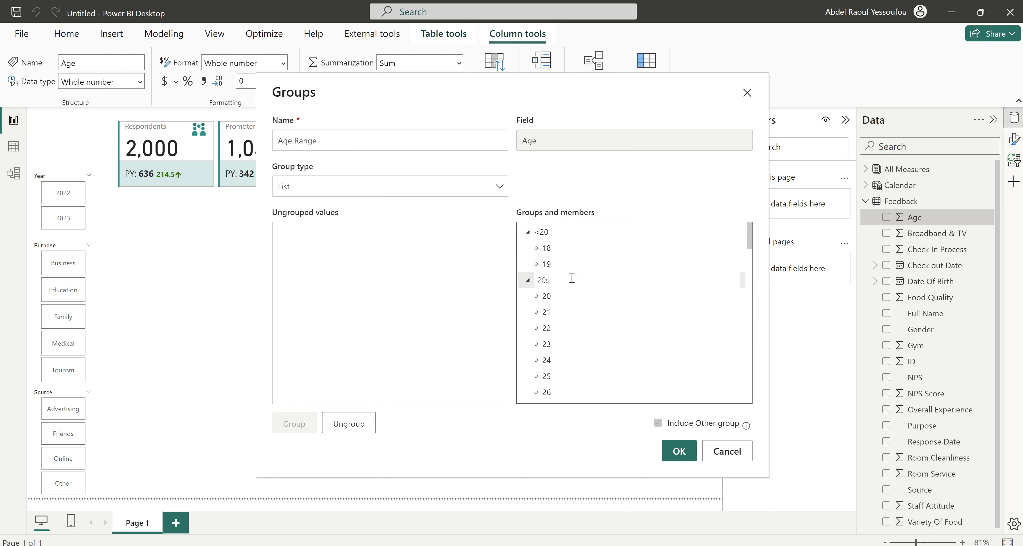
pyautogui.press('Return')
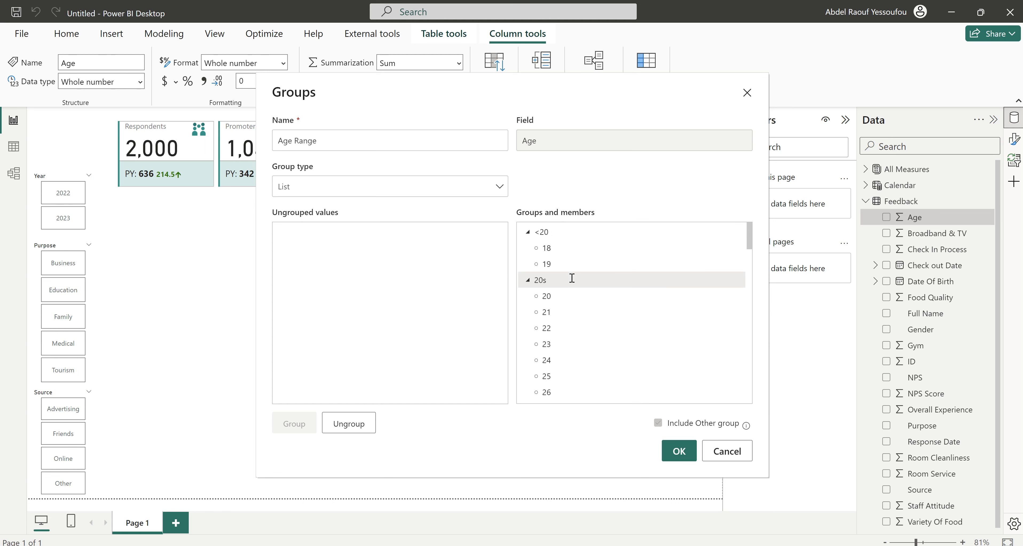
# Collapse the renamed groups and rename the 30–39 group as 30s and the 40–49 group as 40s.
pyautogui.click(528, 233)
pyautogui.click(529, 247)
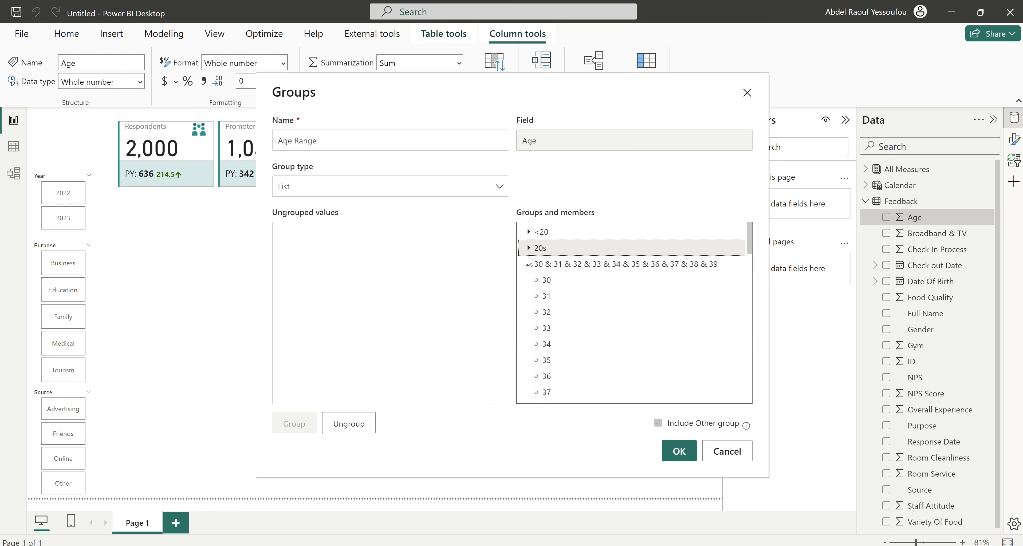
pyautogui.doubleClick(567, 264)
pyautogui.write('30s')
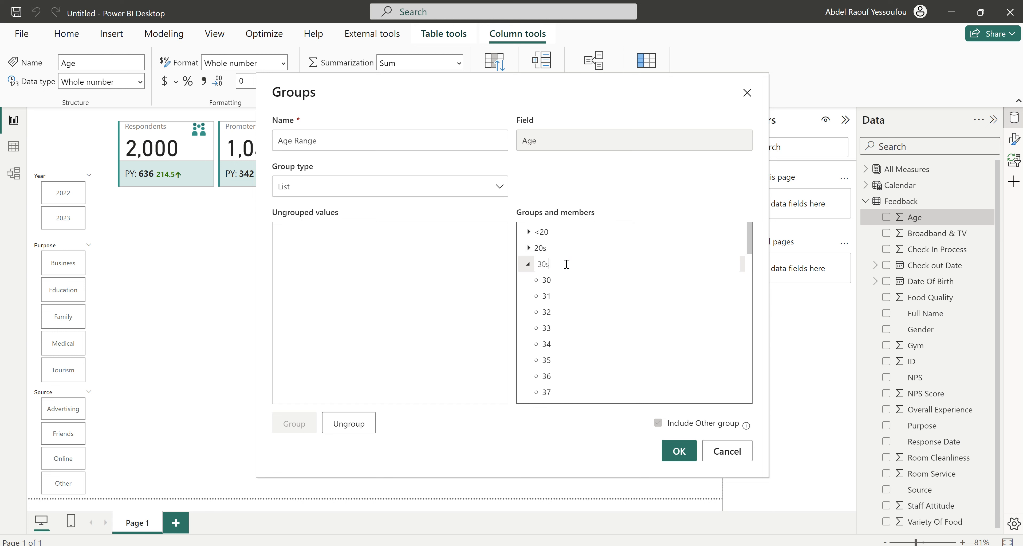
pyautogui.click(529, 264)
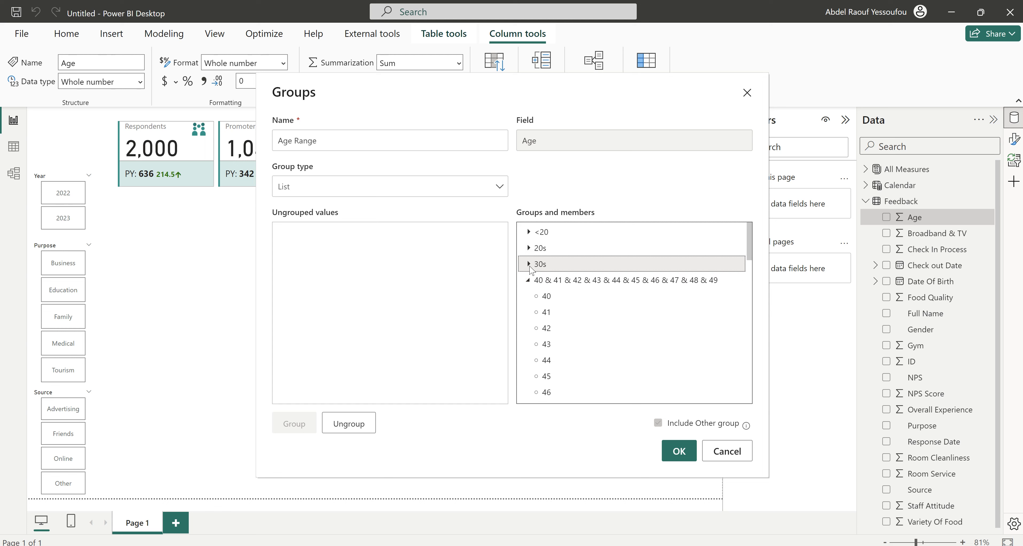
pyautogui.doubleClick(543, 280)
pyautogui.write('40s')
pyautogui.press('Return')
# Rename the 50–59 group as 50s and the 60–69 group as 60s.
pyautogui.click(528, 280)
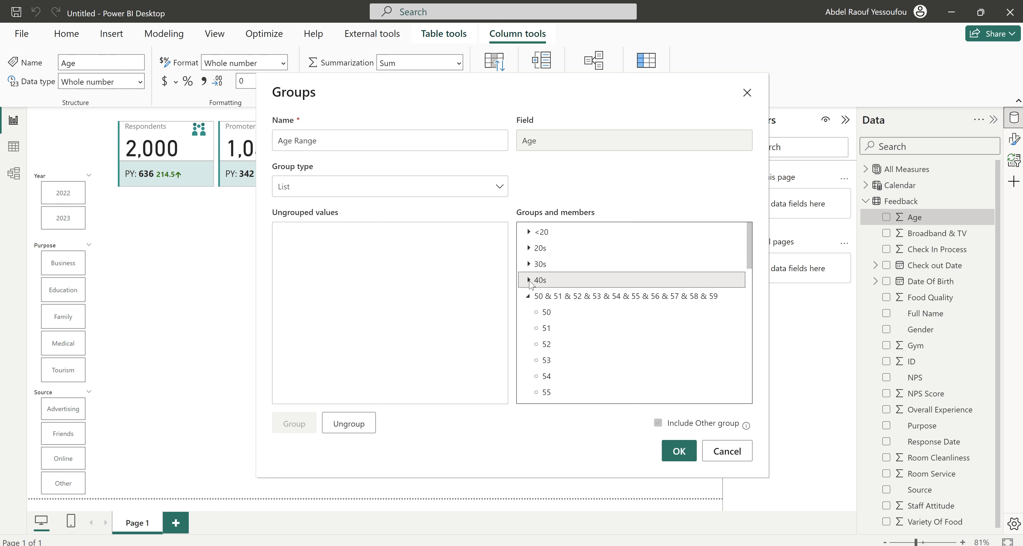
pyautogui.doubleClick(551, 296)
pyautogui.write('50s')
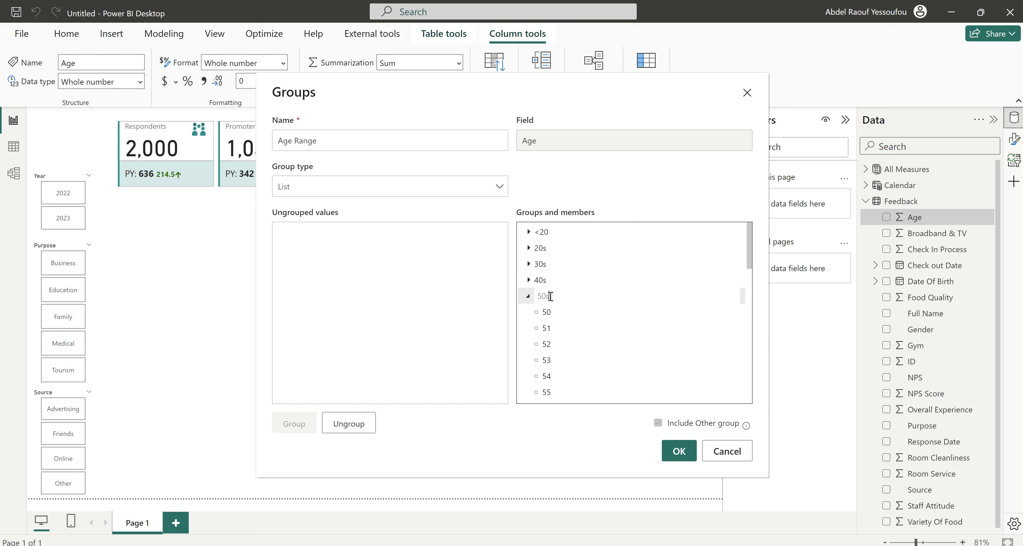
pyautogui.press('Return')
pyautogui.click(528, 295)
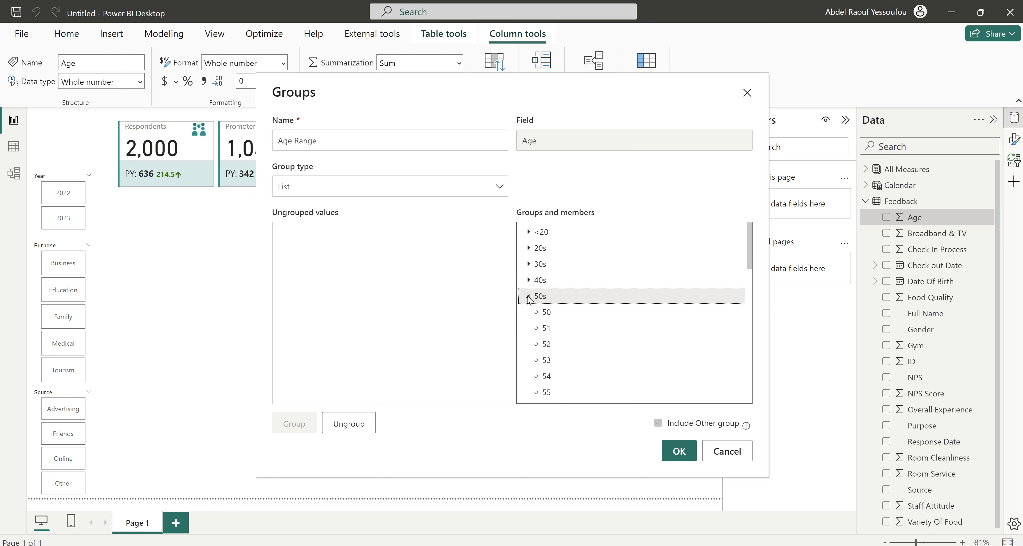
pyautogui.doubleClick(549, 313)
pyautogui.write('60s')
pyautogui.press('Return')
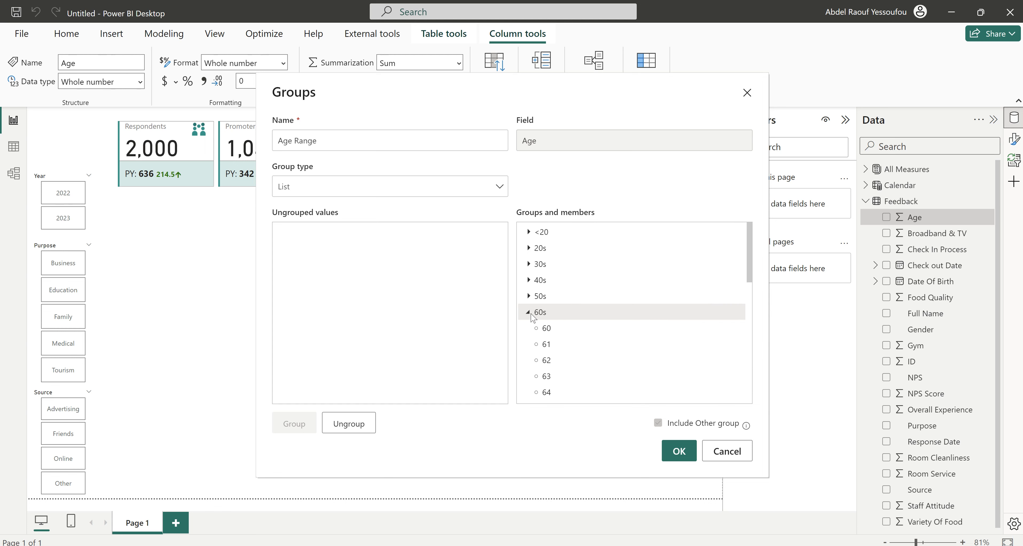
# Rename the group of ages 70 and above as 70+, and create the Age Range grouping.
pyautogui.click(528, 312)
pyautogui.doubleClick(569, 328)
pyautogui.write('70+')
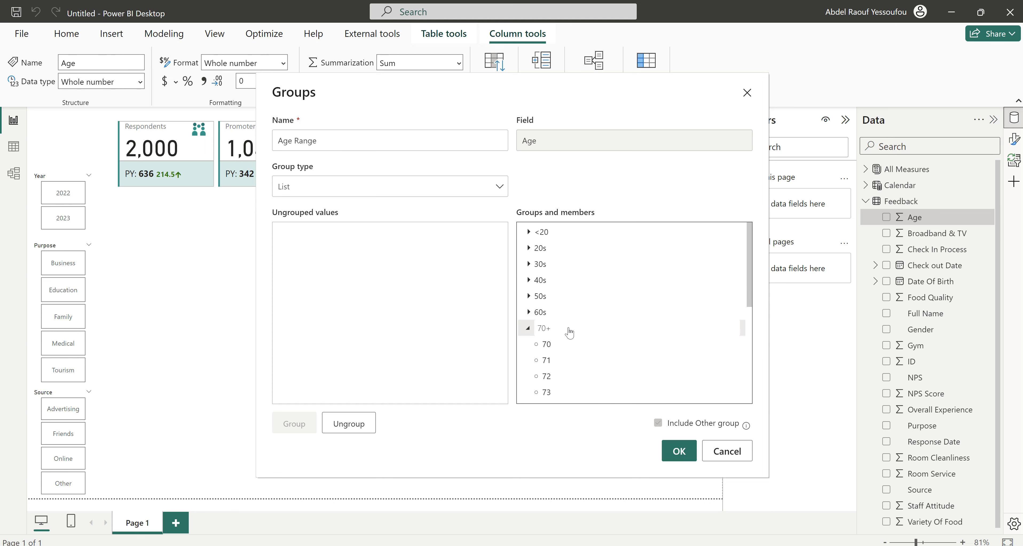
pyautogui.press('Return')
pyautogui.click(529, 328)
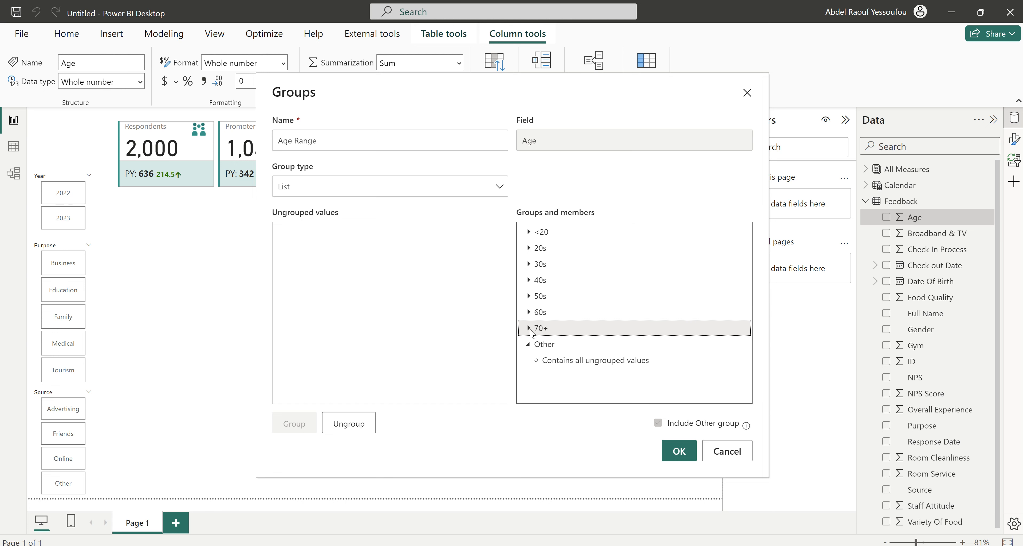
pyautogui.click(680, 452)
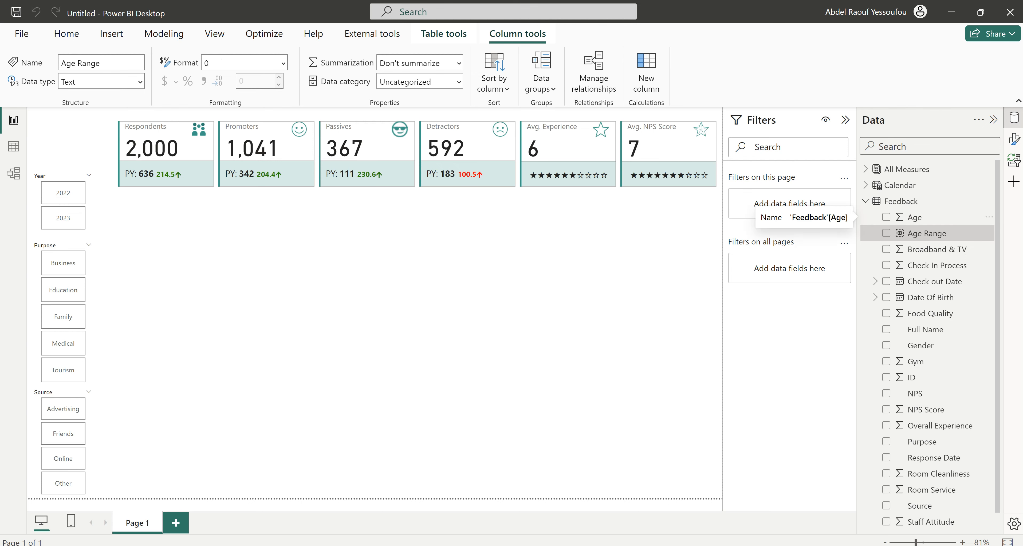
# Check the age chart in Hotel_Customer_Feedback2, and insert a matching clustered column chart with Respondents on the Y-axis and Age Range on the X-axis.
pyautogui.click(588, 513)
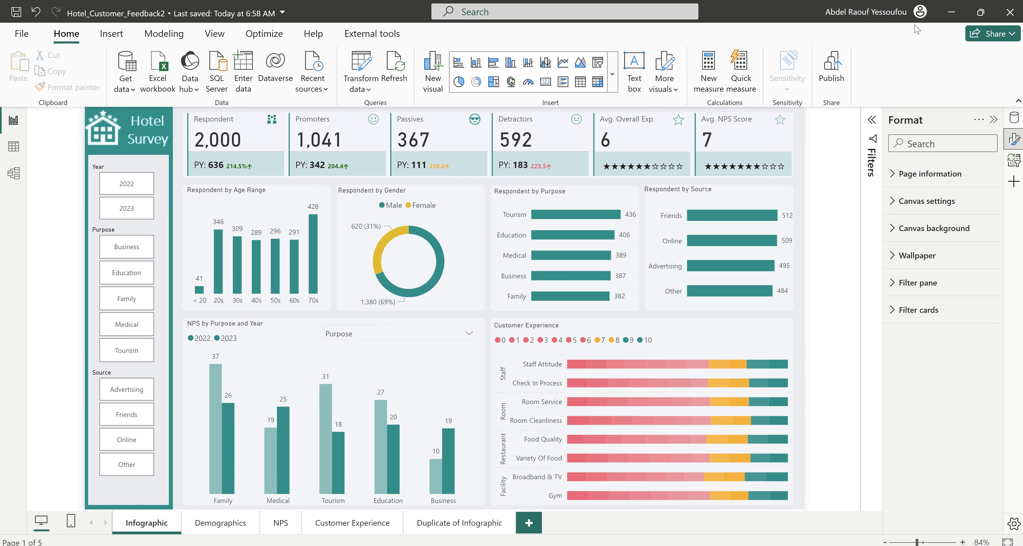
pyautogui.click(954, 13)
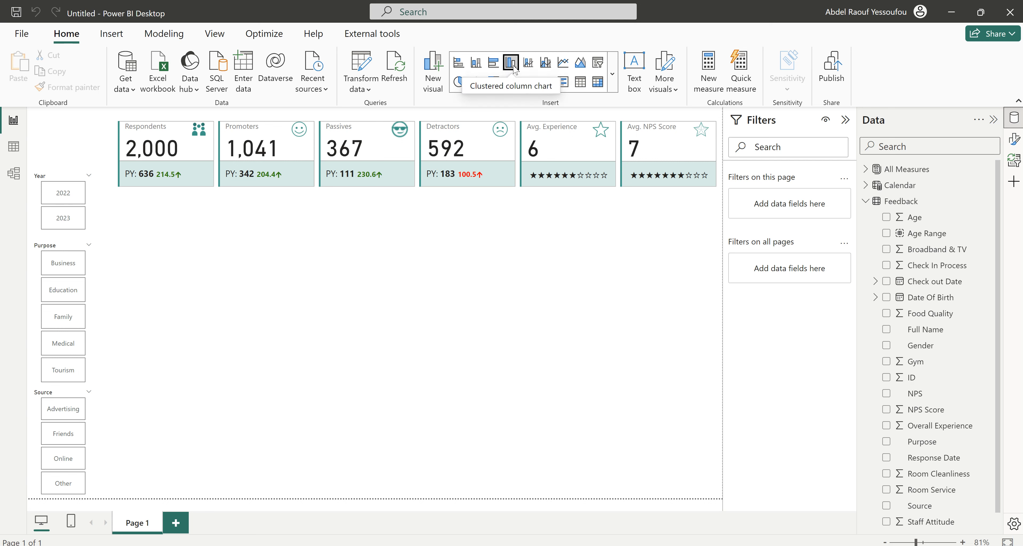
pyautogui.click(511, 62)
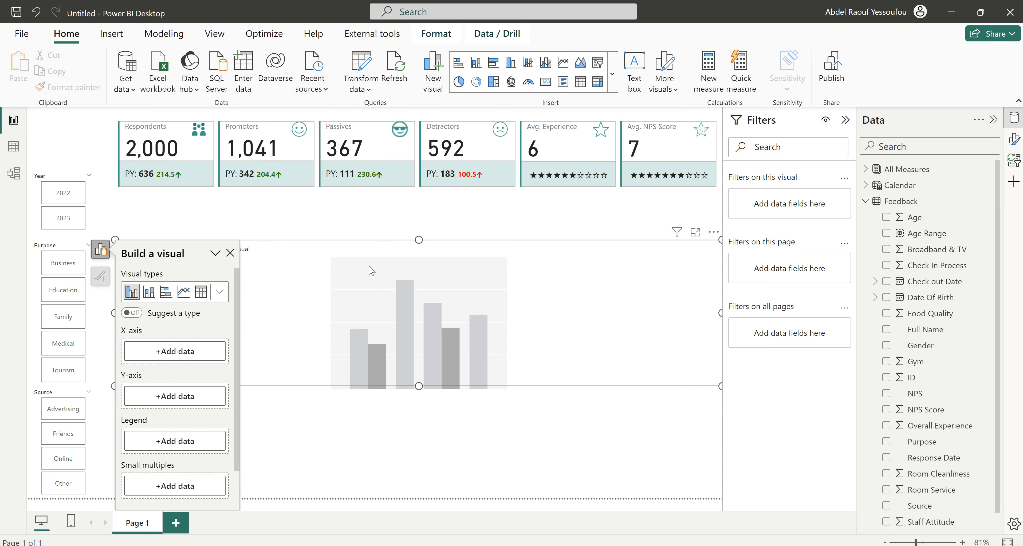
pyautogui.click(866, 201)
pyautogui.click(866, 170)
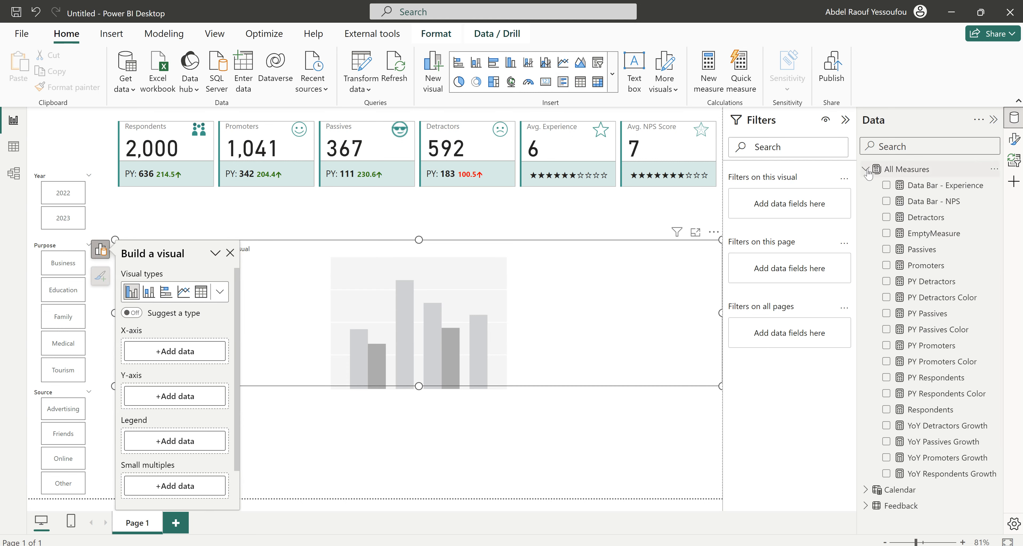
pyautogui.click(887, 409)
pyautogui.click(866, 169)
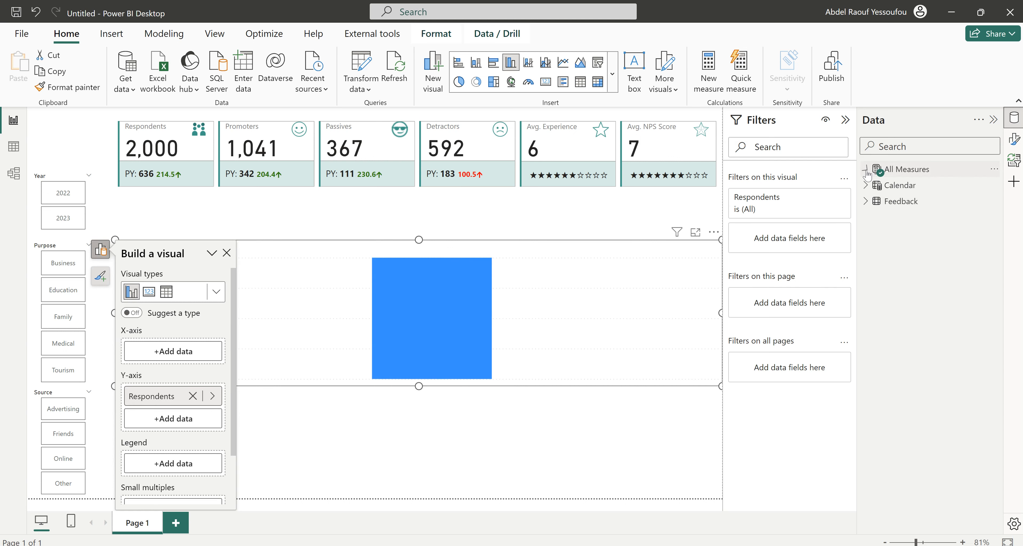
pyautogui.click(866, 202)
pyautogui.click(886, 234)
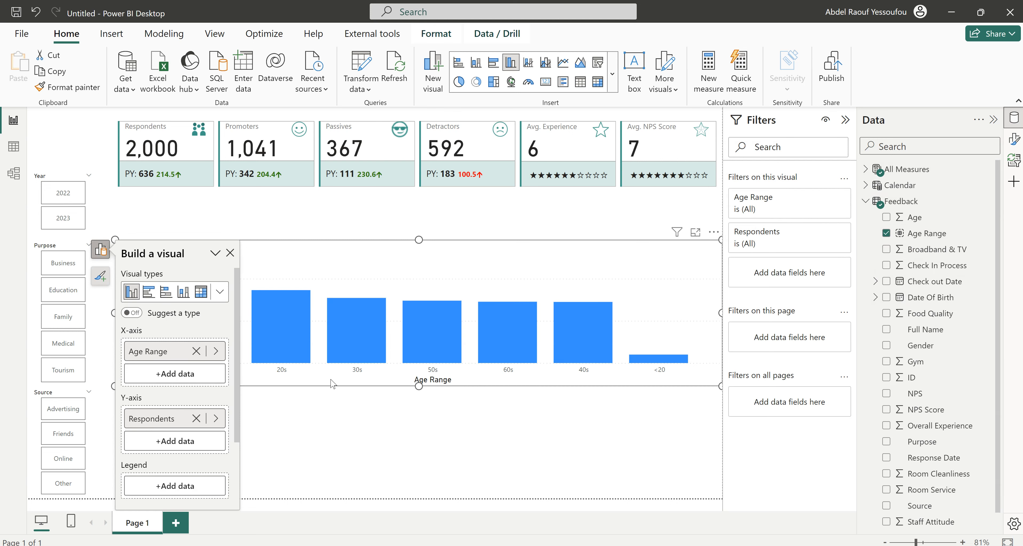
# Sort the column chart's axis by Age Range in ascending order.
pyautogui.click(714, 233)
pyautogui.click(713, 232)
pyautogui.click(714, 232)
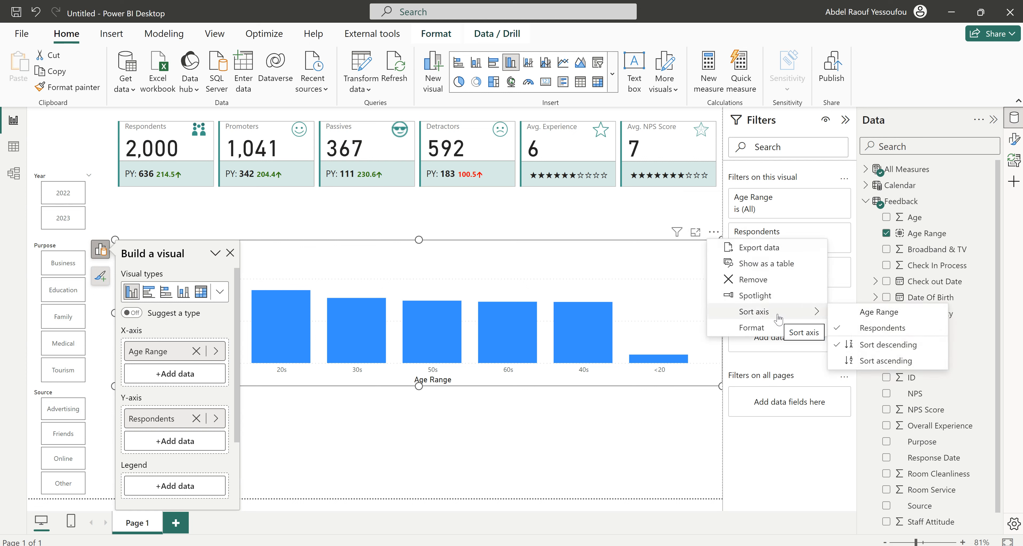
pyautogui.click(714, 233)
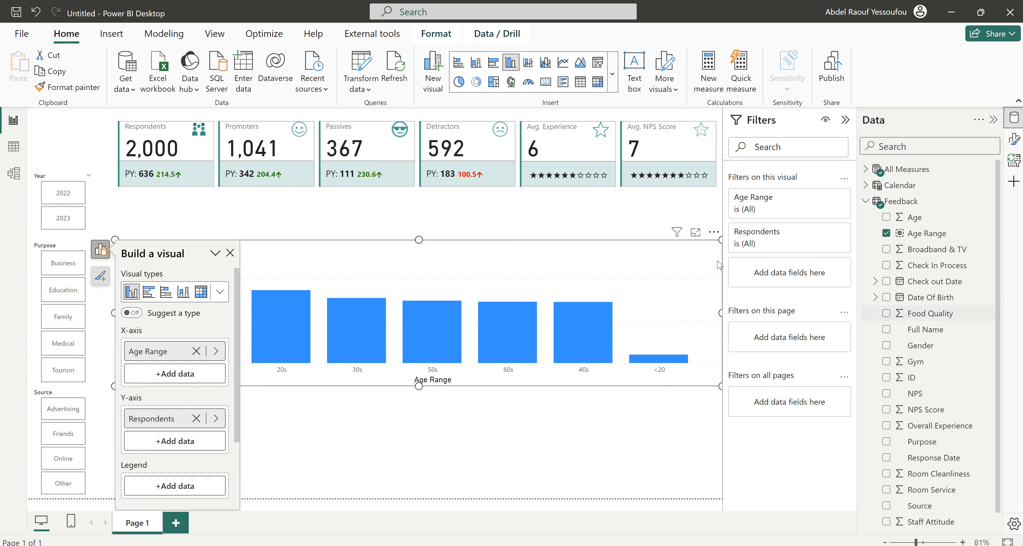
pyautogui.click(714, 234)
pyautogui.moveTo(814, 317)
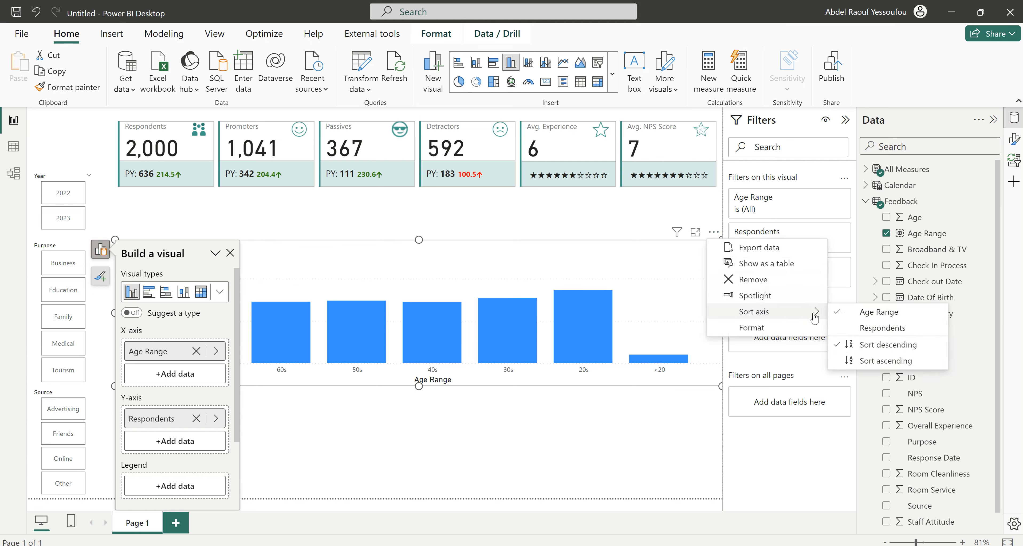
pyautogui.click(874, 360)
# Narrow the age range chart to about a third of the page width and move it up directly beneath the Respondents and Promoters cards.
pyautogui.click(231, 254)
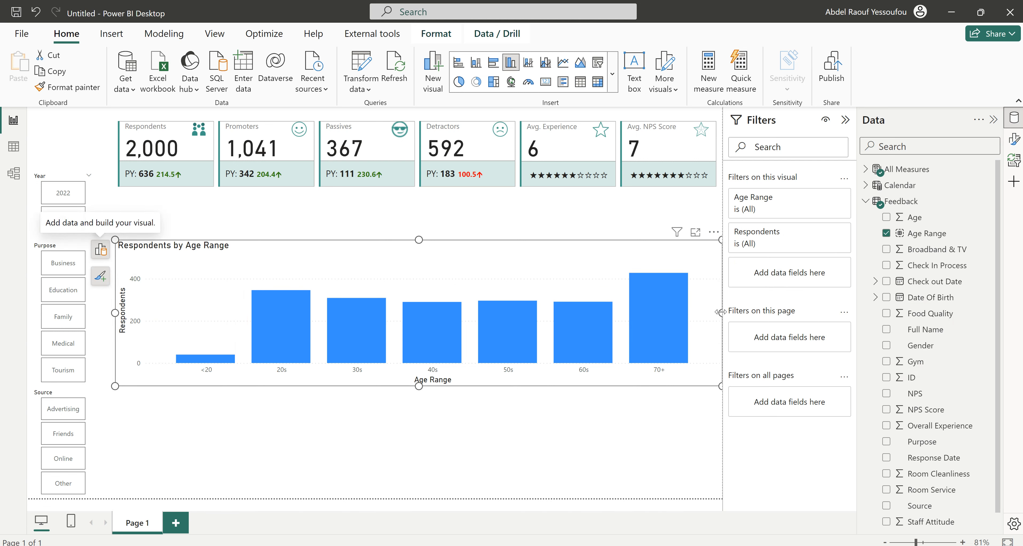
pyautogui.moveTo(720, 312); pyautogui.dragTo(338, 317)
pyautogui.moveTo(182, 385); pyautogui.dragTo(185, 343)
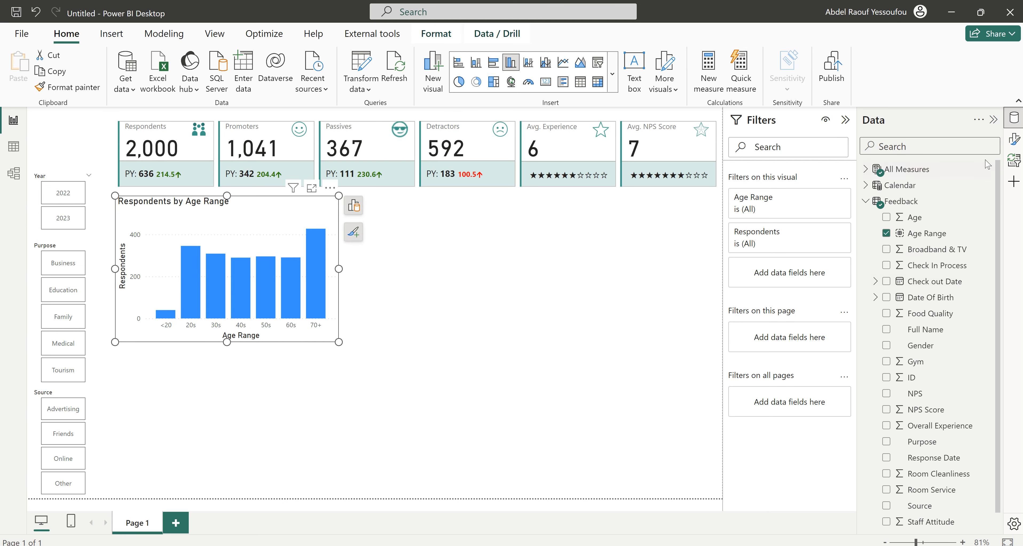
# Turn off the X-axis title of the age range chart.
pyautogui.click(1015, 139)
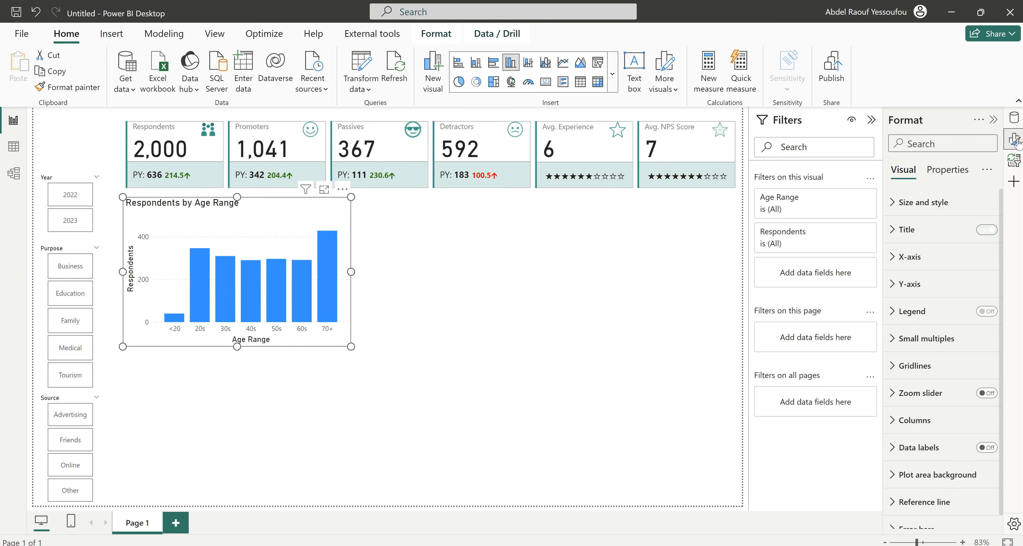
pyautogui.click(899, 258)
pyautogui.click(906, 291)
pyautogui.click(981, 321)
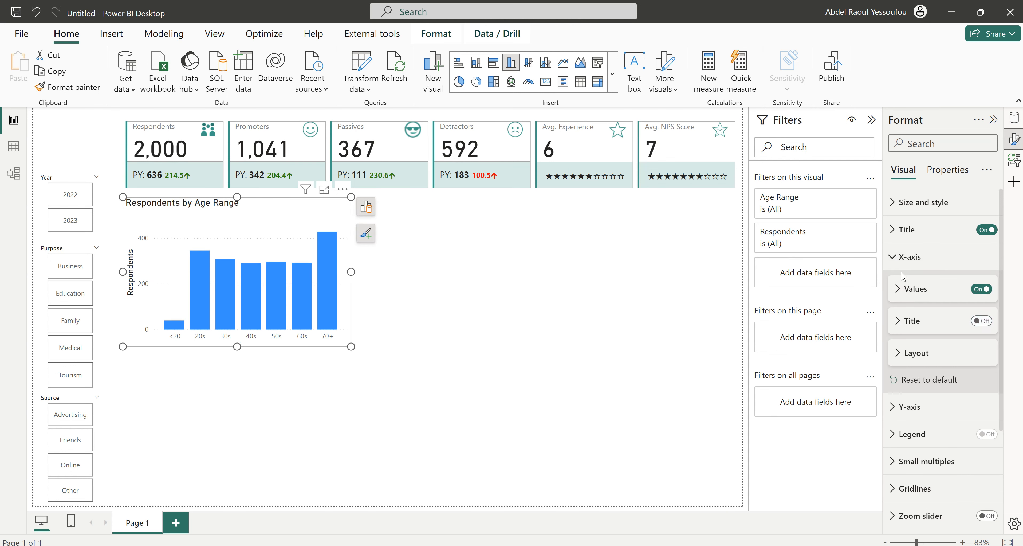
pyautogui.click(896, 258)
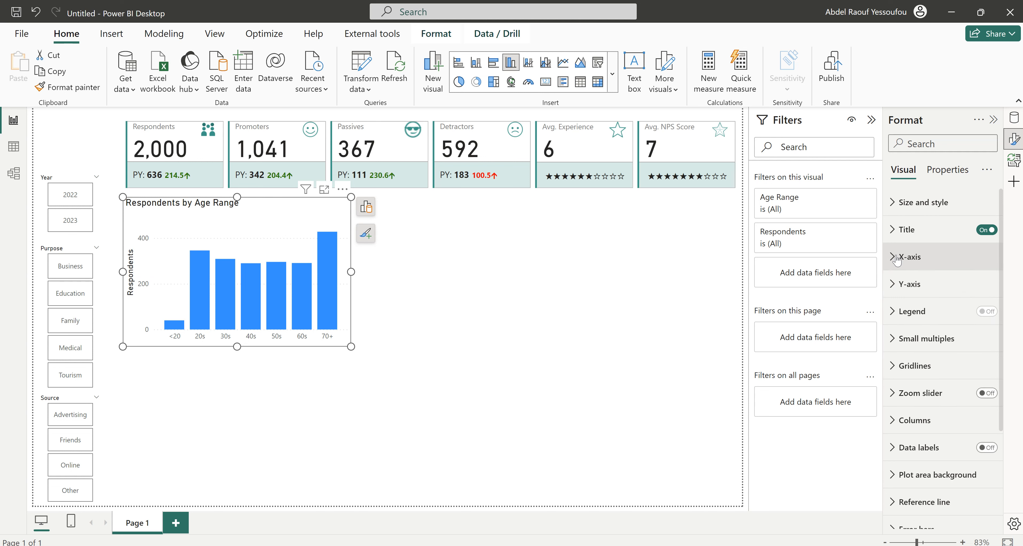
# Turn off the title and the values of the age range chart's Y-axis.
pyautogui.click(904, 284)
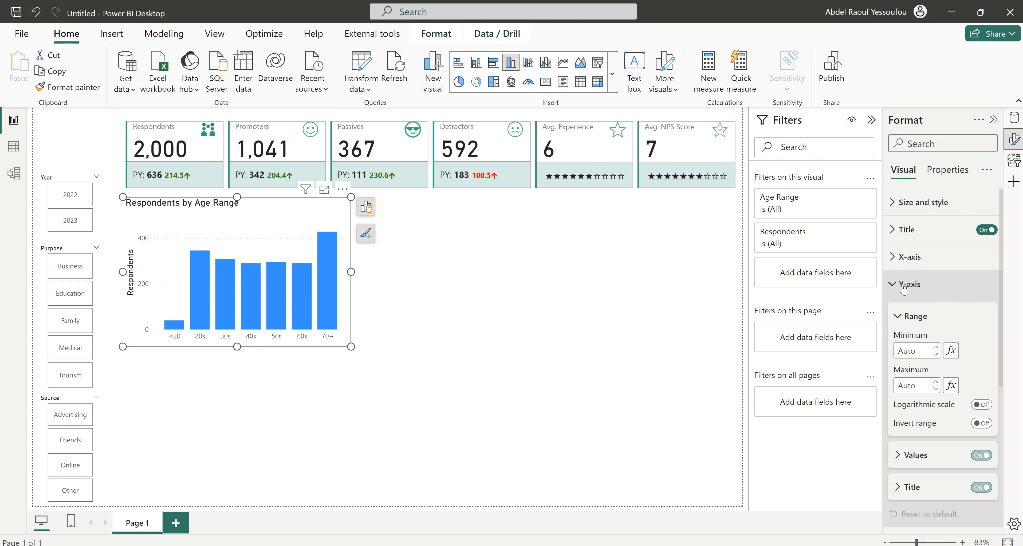
pyautogui.click(980, 495)
pyautogui.click(890, 291)
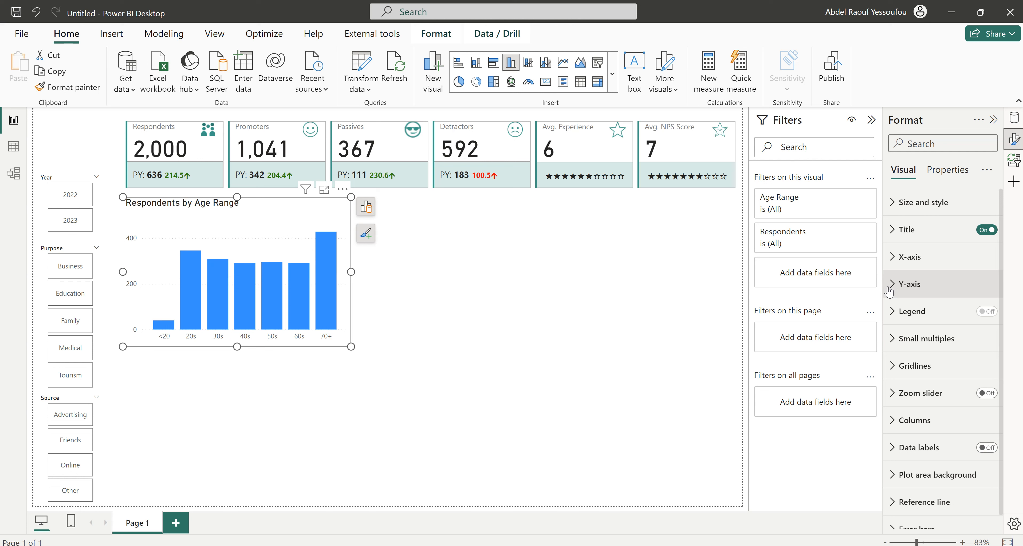
pyautogui.click(889, 291)
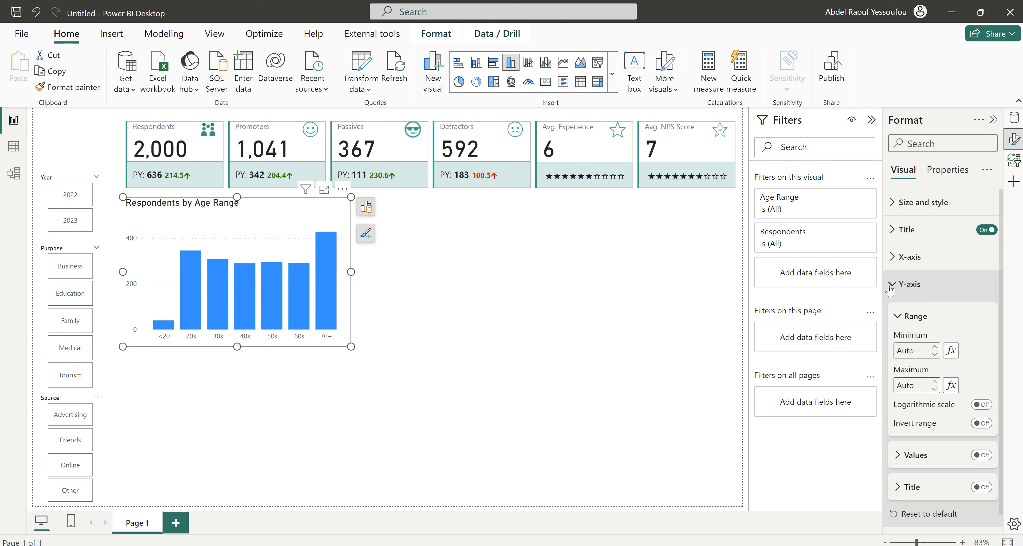
pyautogui.click(979, 455)
pyautogui.click(893, 290)
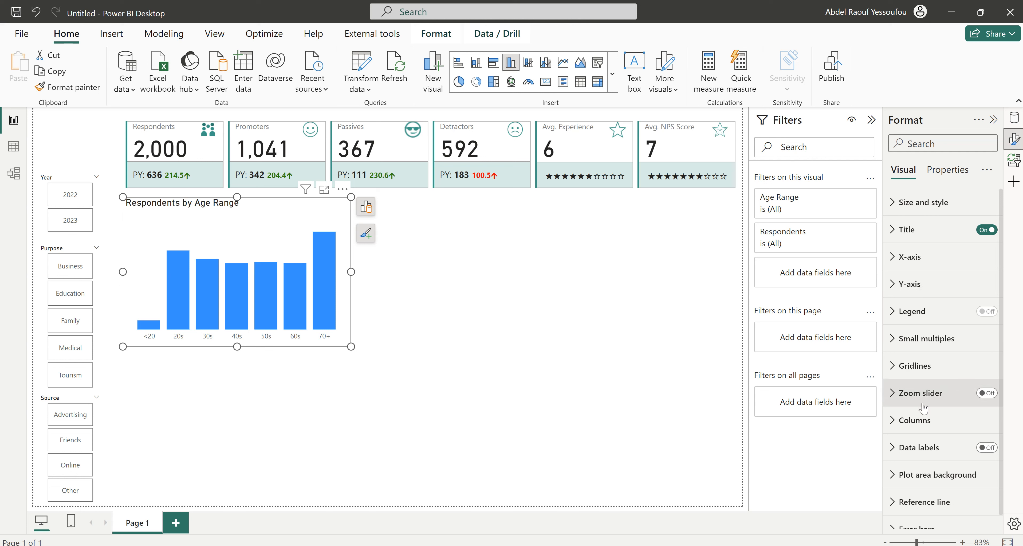
# Turn on data labels for the age range chart and narrow the chart slightly.
pyautogui.click(986, 448)
pyautogui.moveTo(350, 272); pyautogui.dragTo(339, 272)
# Set the columns' space between categories to 49 % and their color to the recent dark teal.
pyautogui.scroll(-1, 926, 405)
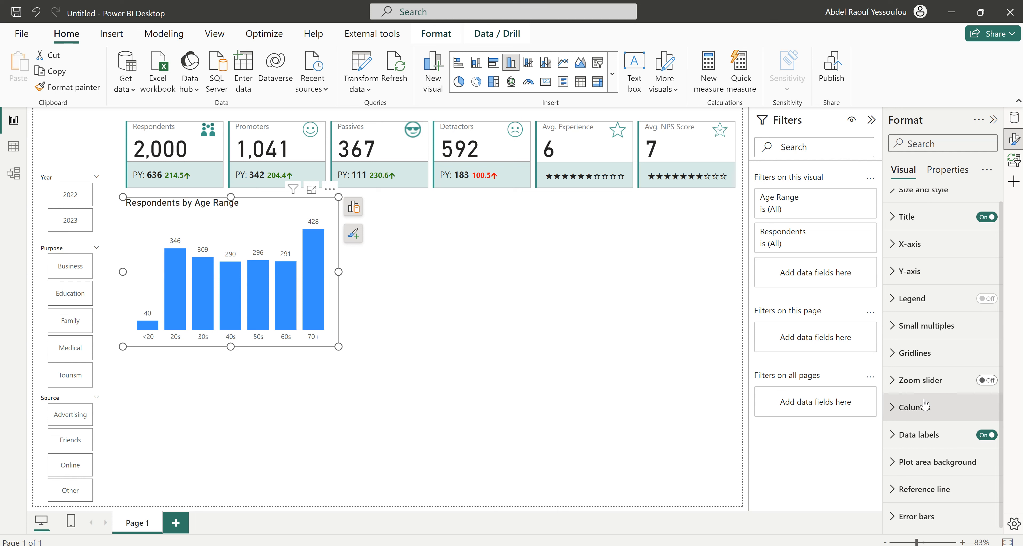
pyautogui.click(917, 417)
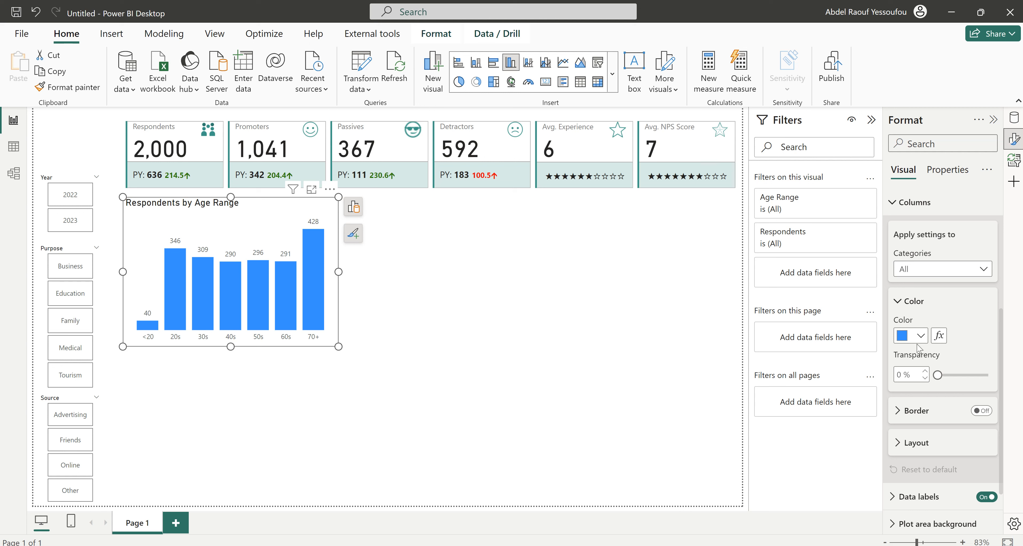
pyautogui.click(921, 442)
pyautogui.scroll(-1, 923, 445)
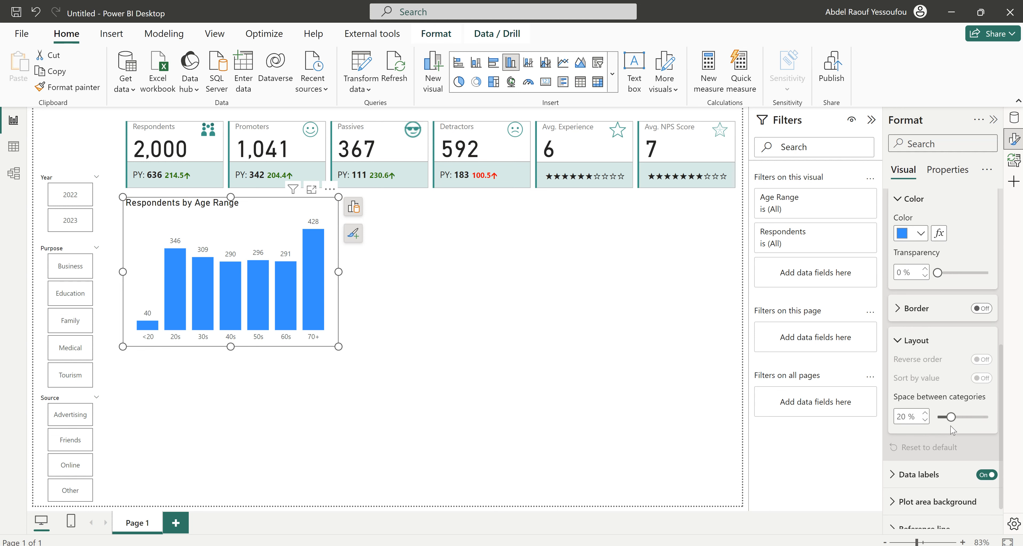
pyautogui.moveTo(950, 417); pyautogui.dragTo(970, 418)
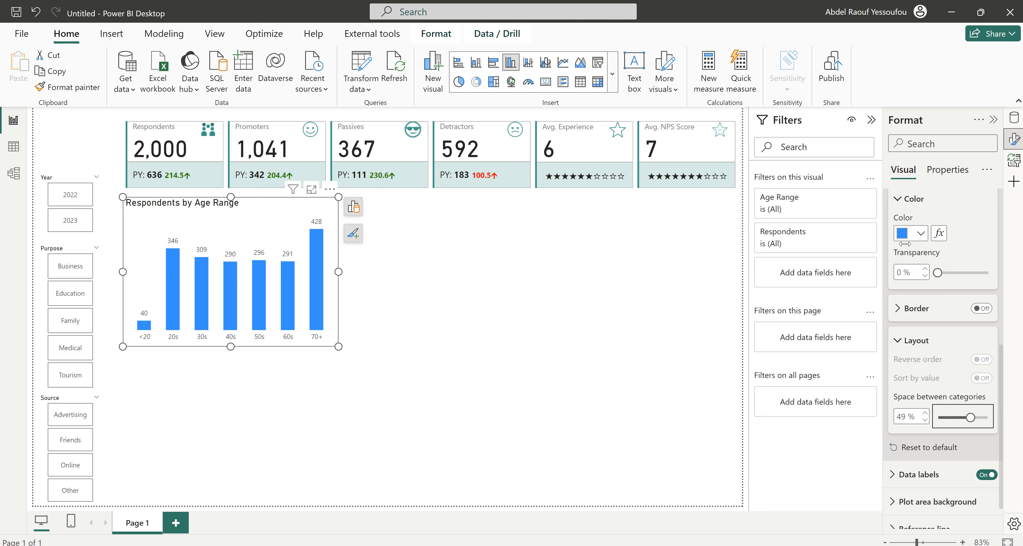
pyautogui.click(919, 233)
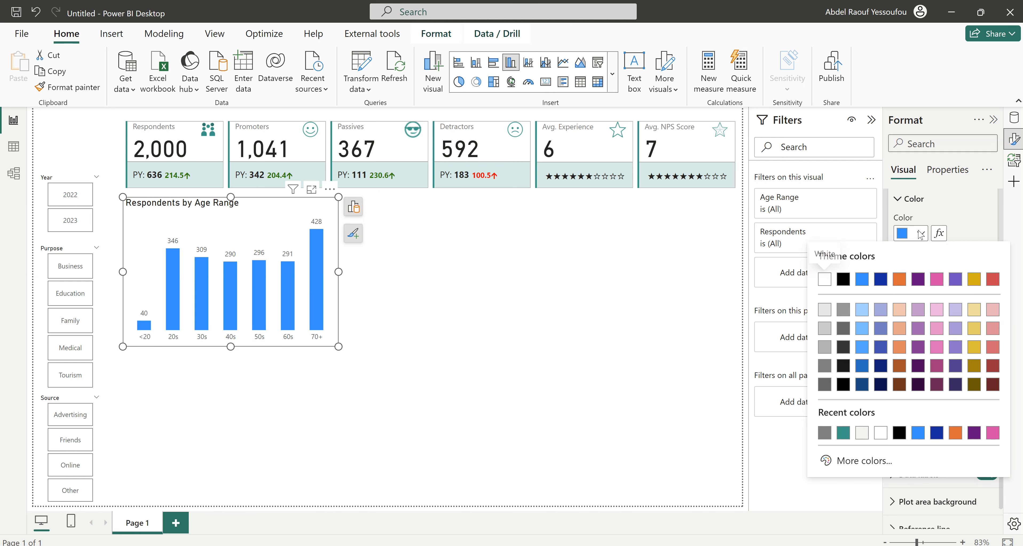
pyautogui.click(843, 432)
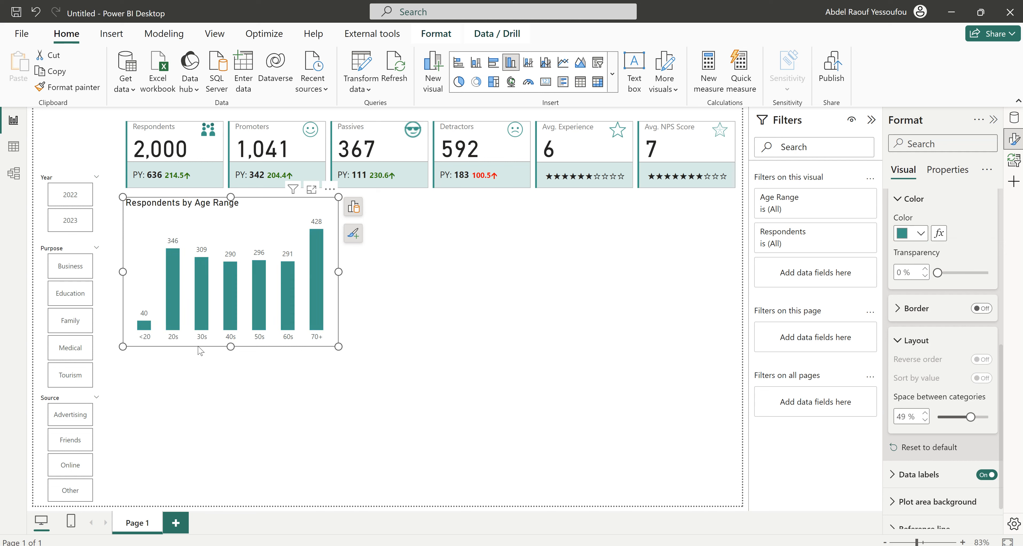
# Reduce the age range chart's height and width so its right edge ends beneath the Promoters card.
pyautogui.moveTo(230, 346); pyautogui.dragTo(230, 322)
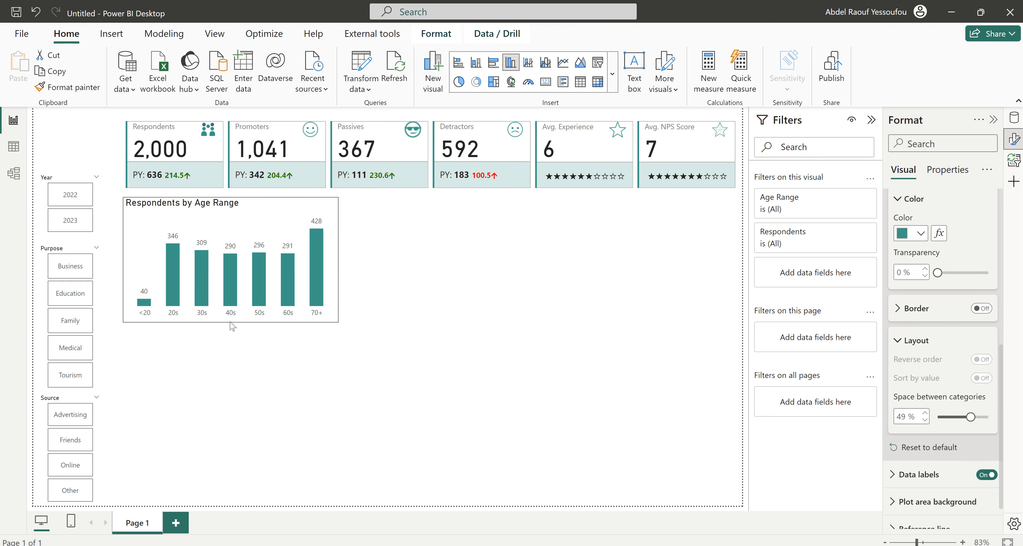
pyautogui.moveTo(339, 259); pyautogui.dragTo(294, 259)
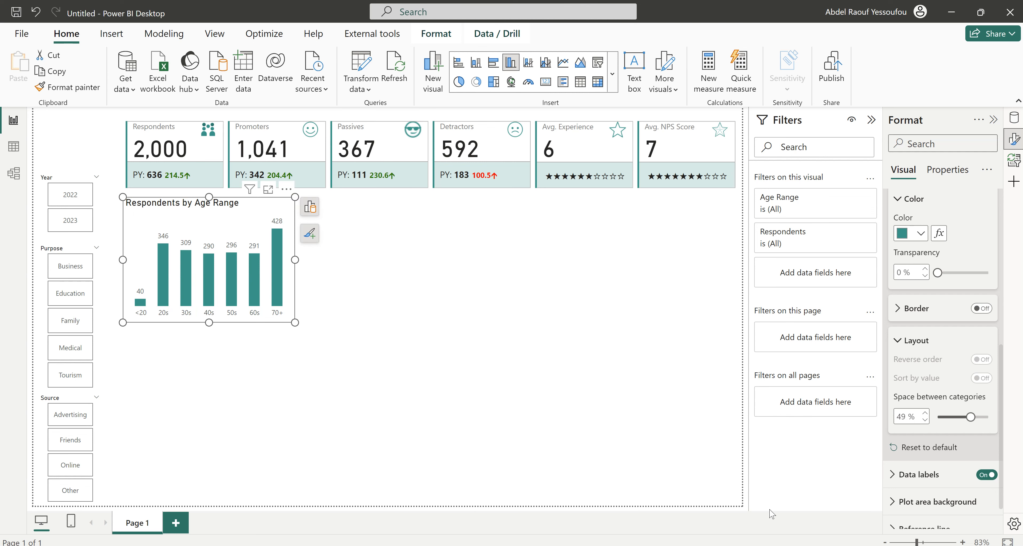
# Check the gender donut in Hotel_Customer_Feedback2, and undo the conversion of the age range chart into a donut chart.
pyautogui.click(631, 524)
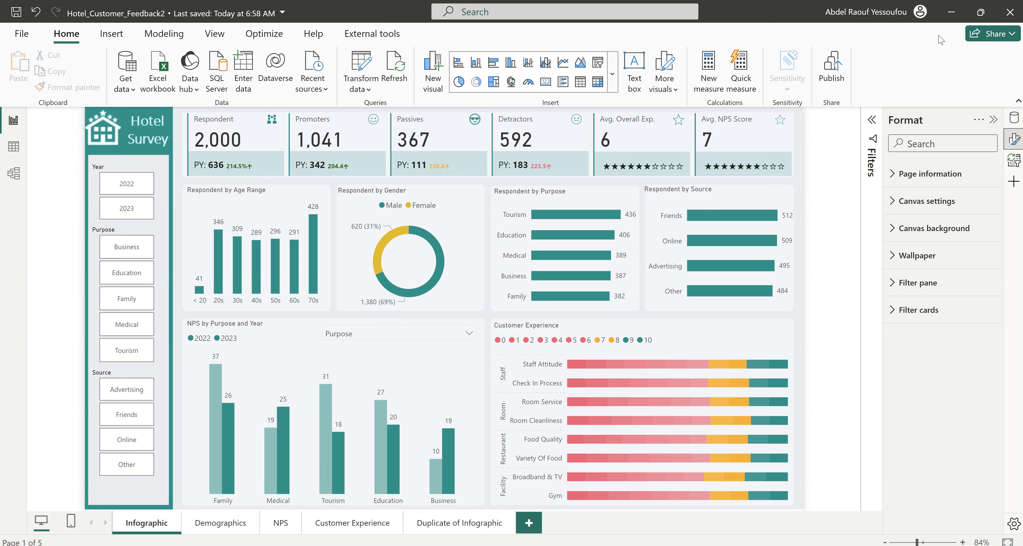
pyautogui.click(957, 17)
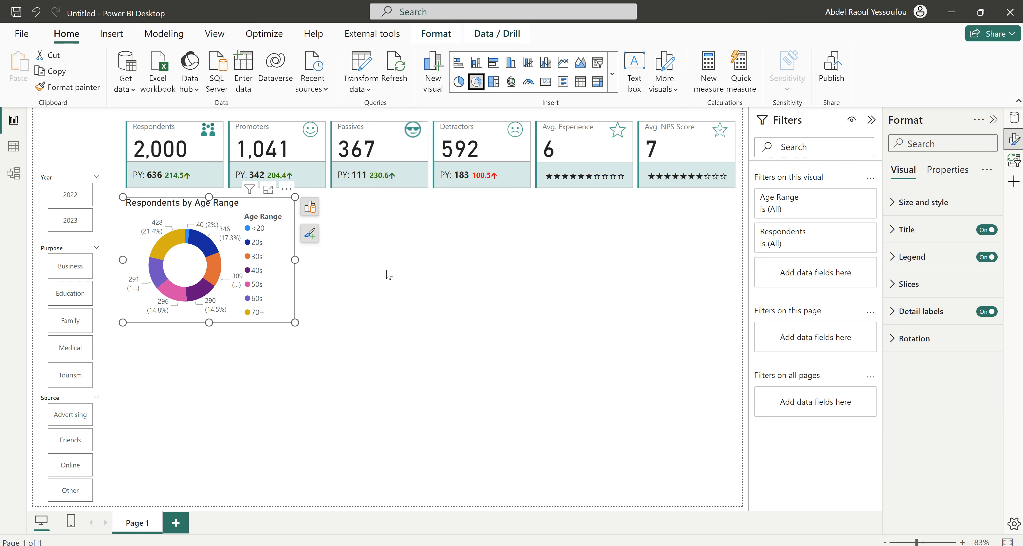
pyautogui.hotkey('ctrl', 'z')
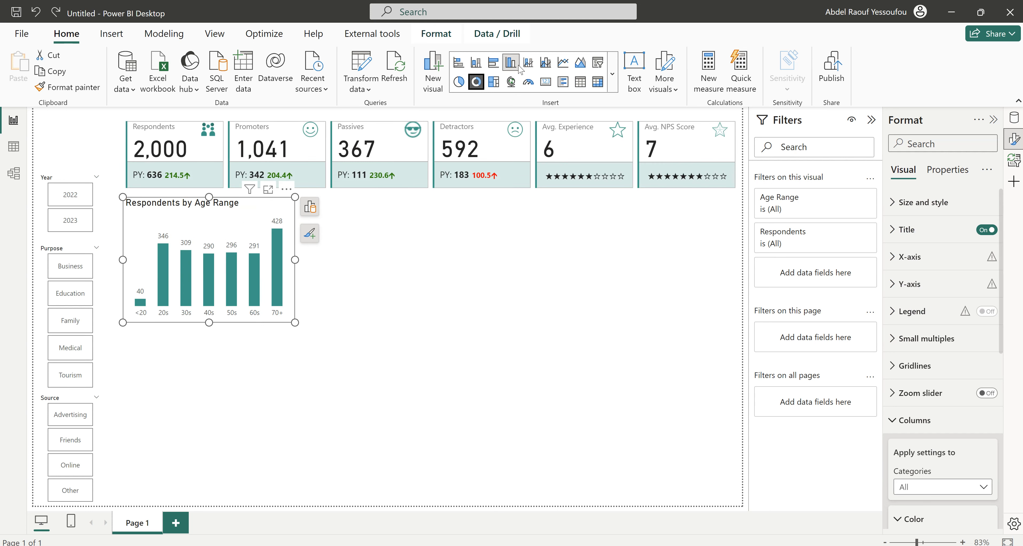
# Insert a separate donut chart of Respondents by Gender and narrow it to end near the Passives card's outer edge.
pyautogui.press('Escape')
pyautogui.click(476, 82)
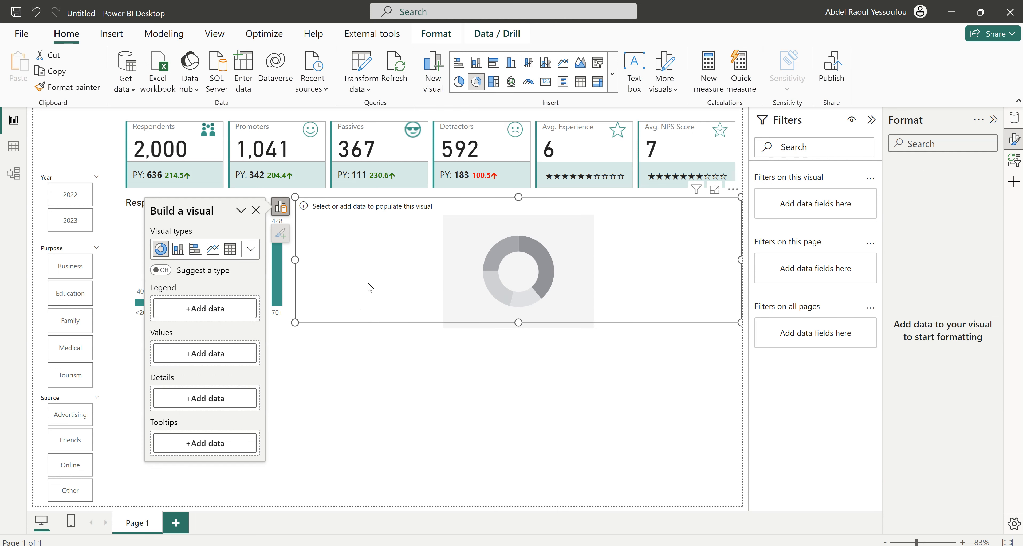
pyautogui.click(1014, 117)
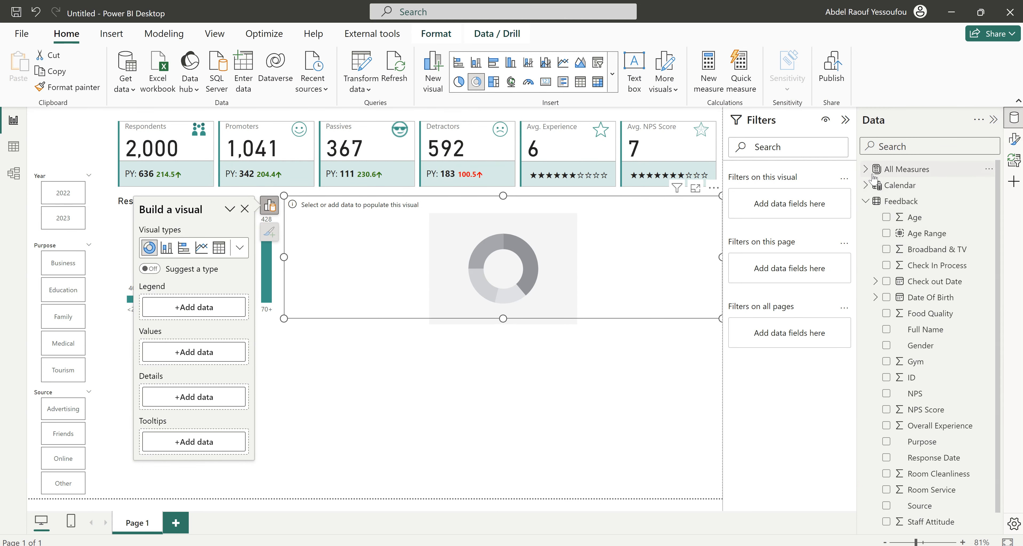
pyautogui.click(866, 170)
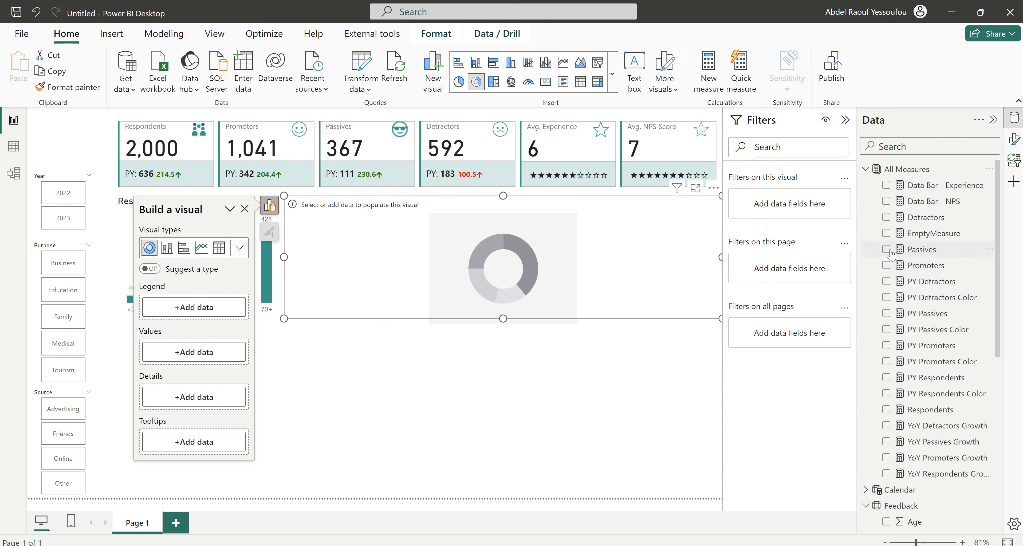
pyautogui.click(866, 169)
pyautogui.click(886, 346)
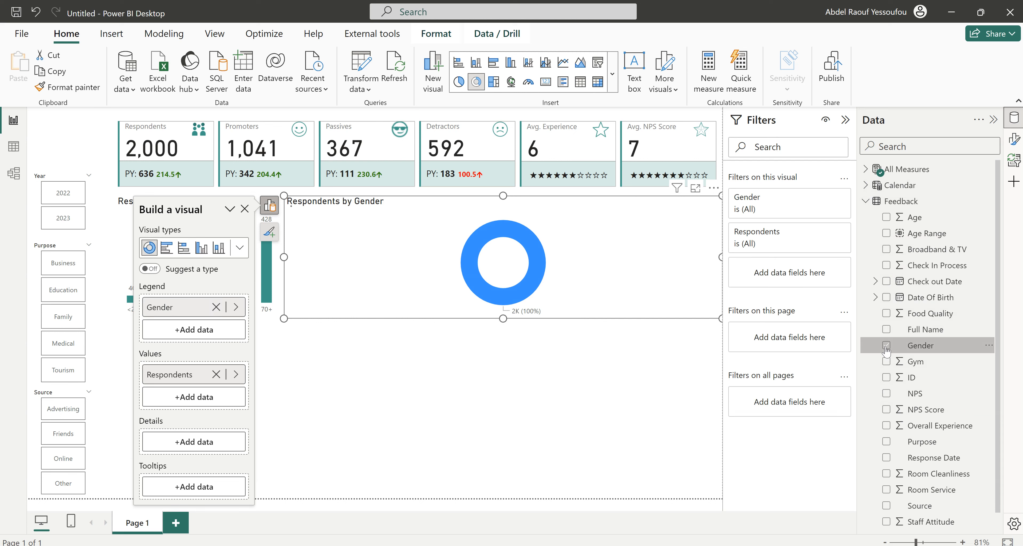
pyautogui.moveTo(723, 258); pyautogui.dragTo(503, 260)
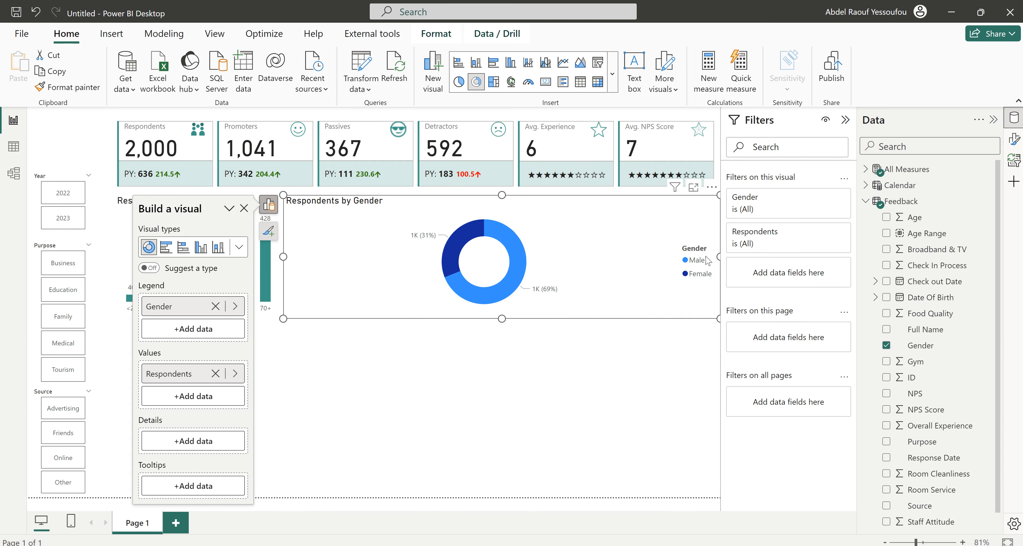
pyautogui.moveTo(707, 260); pyautogui.dragTo(407, 296)
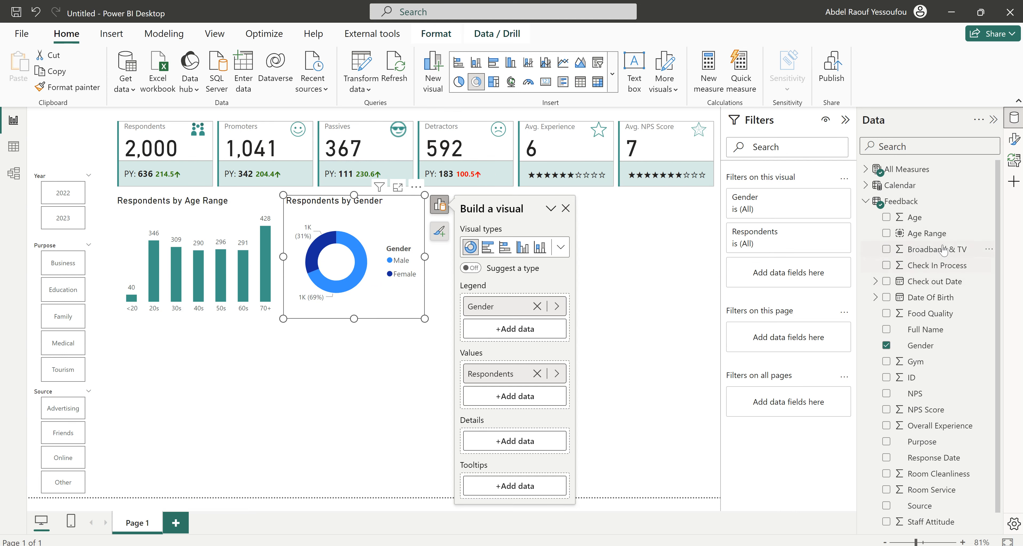
# Set the gender donut chart's legend position to top center.
pyautogui.click(1014, 139)
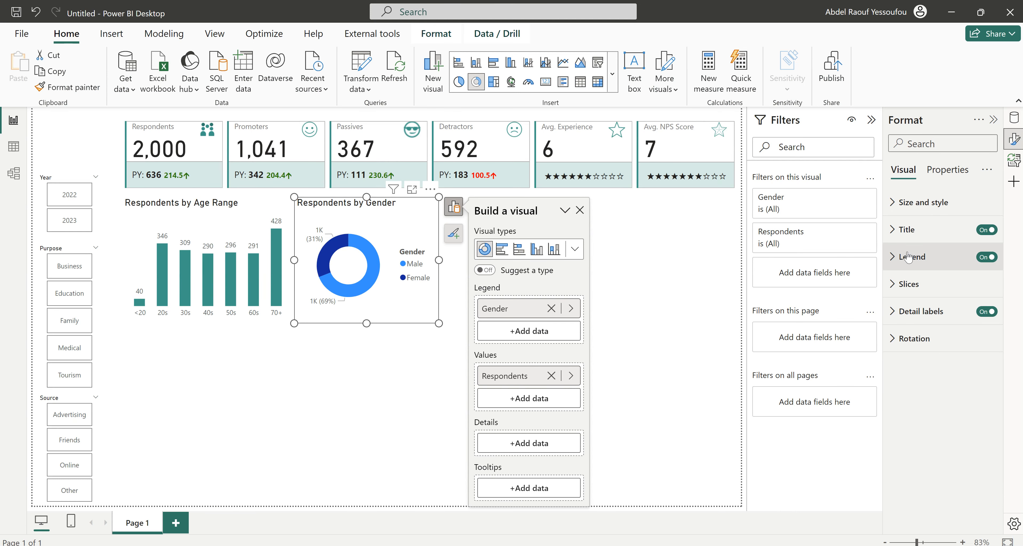
pyautogui.click(900, 257)
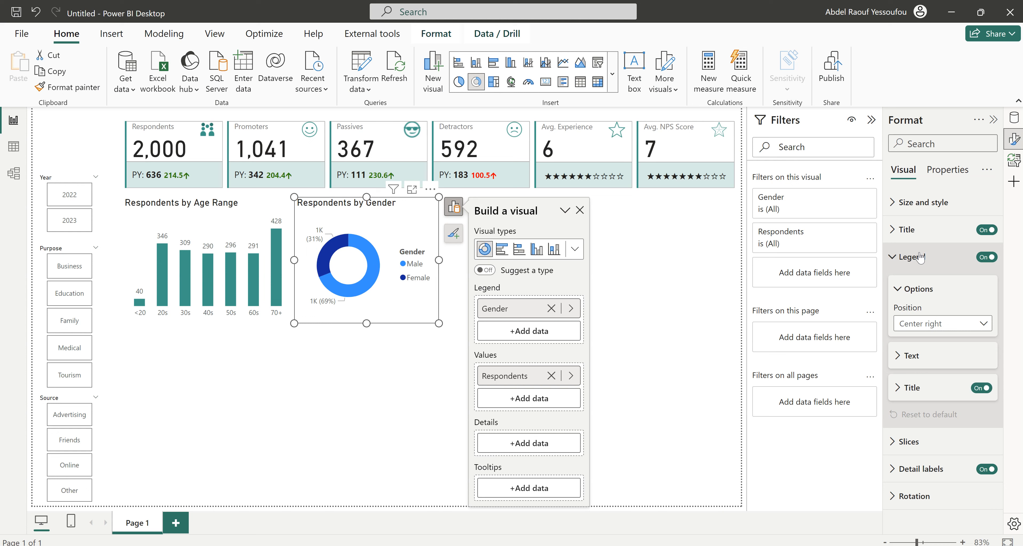
pyautogui.click(930, 329)
pyautogui.click(924, 356)
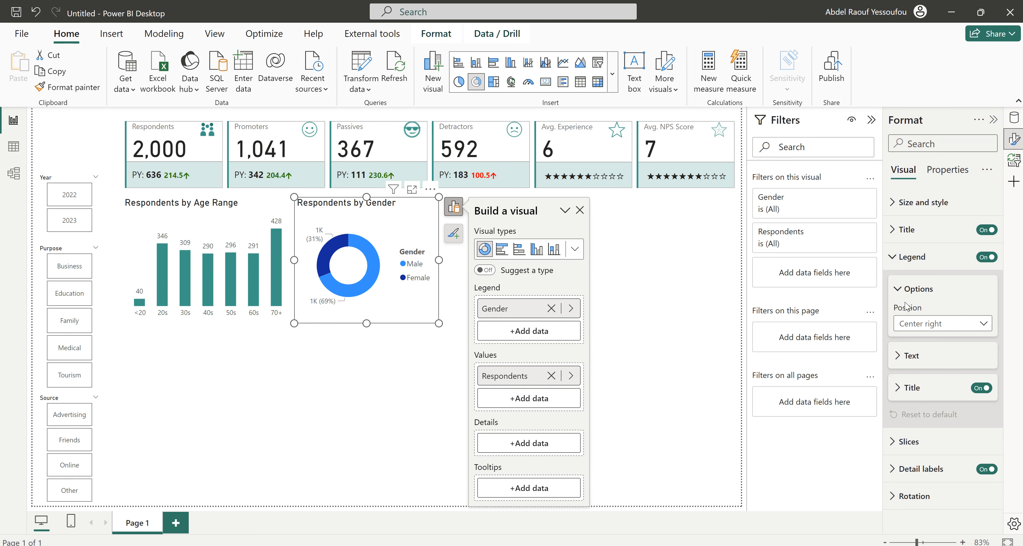
pyautogui.click(914, 289)
pyautogui.click(906, 258)
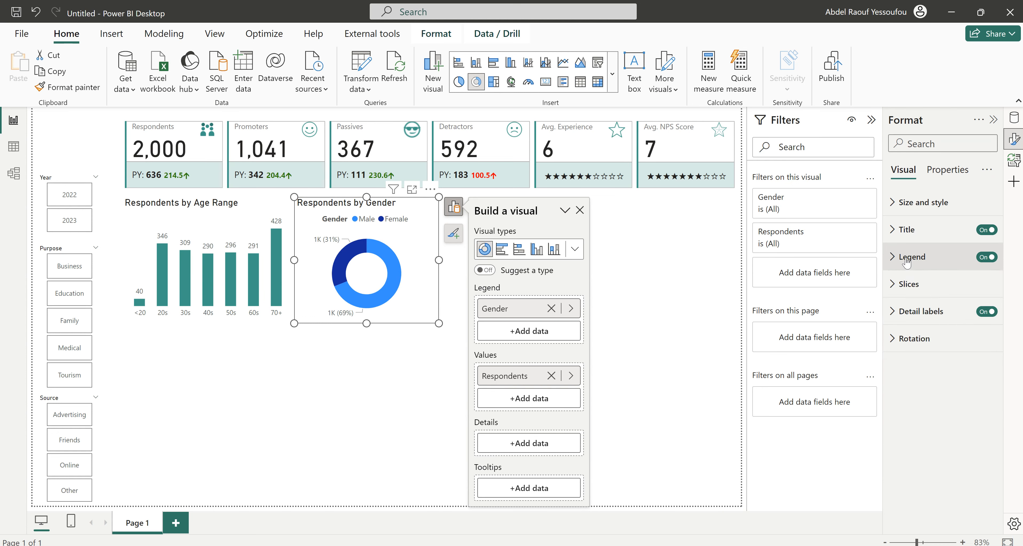
# Color the donut's Male slice with the recent dark teal and the Female slice with #F6B53D.
pyautogui.click(909, 283)
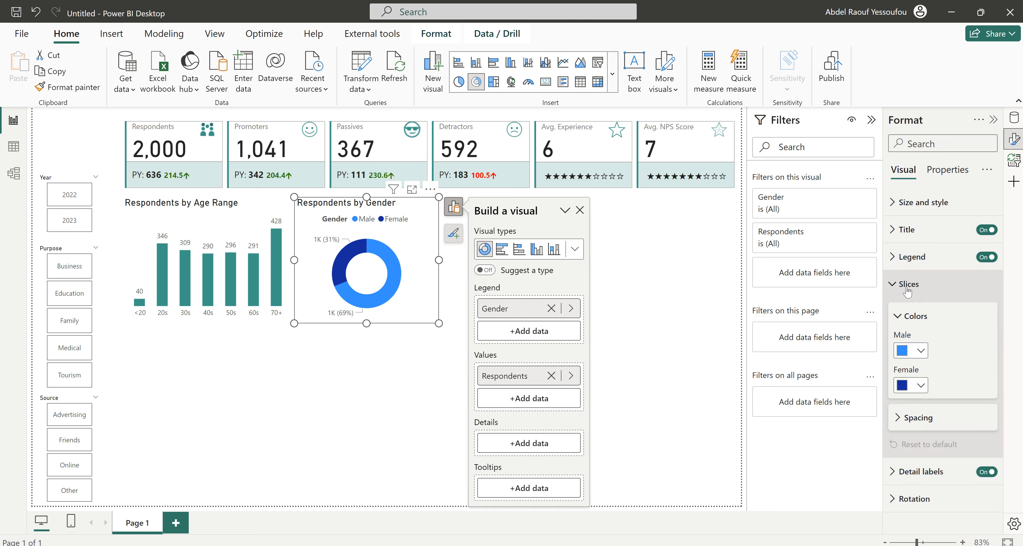
pyautogui.click(921, 351)
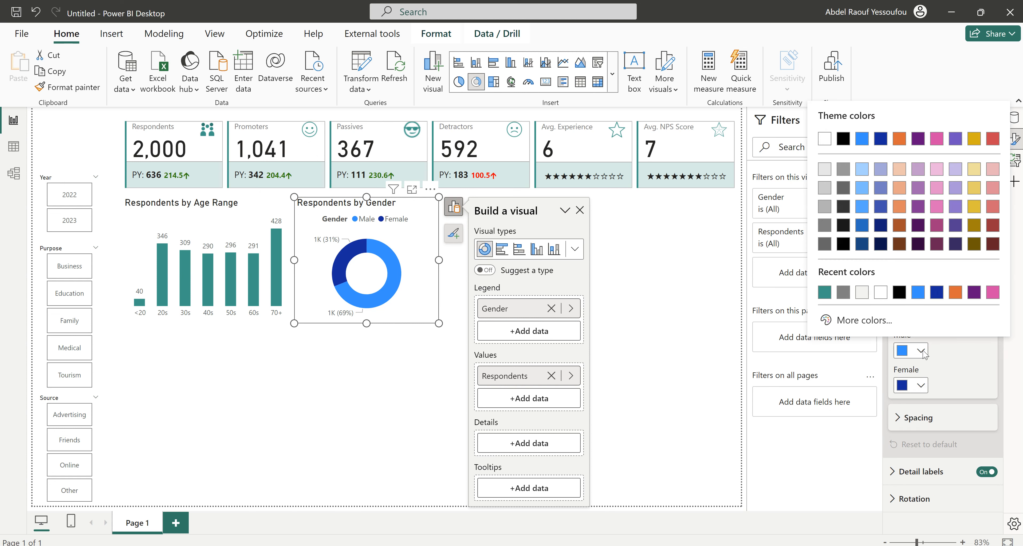
pyautogui.click(824, 292)
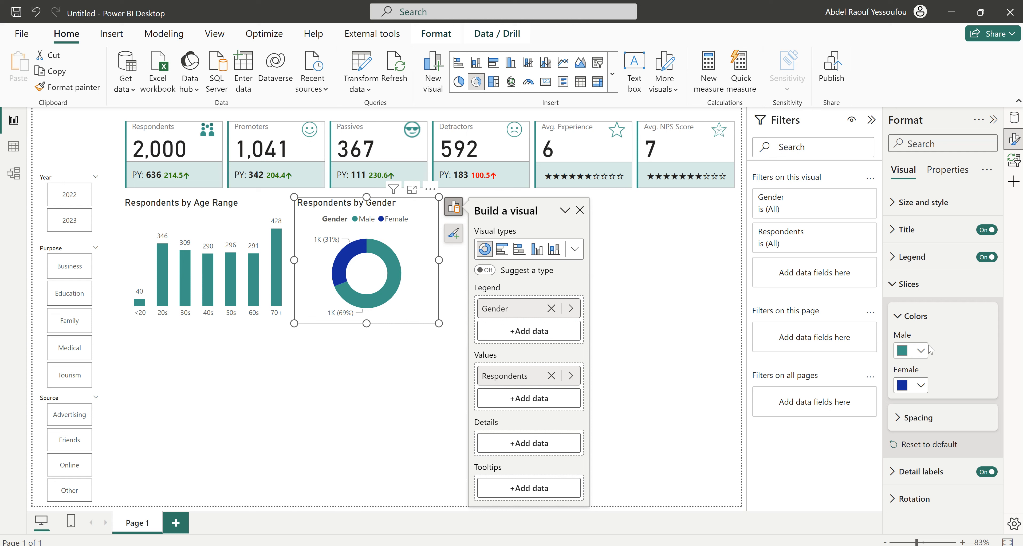
pyautogui.click(920, 386)
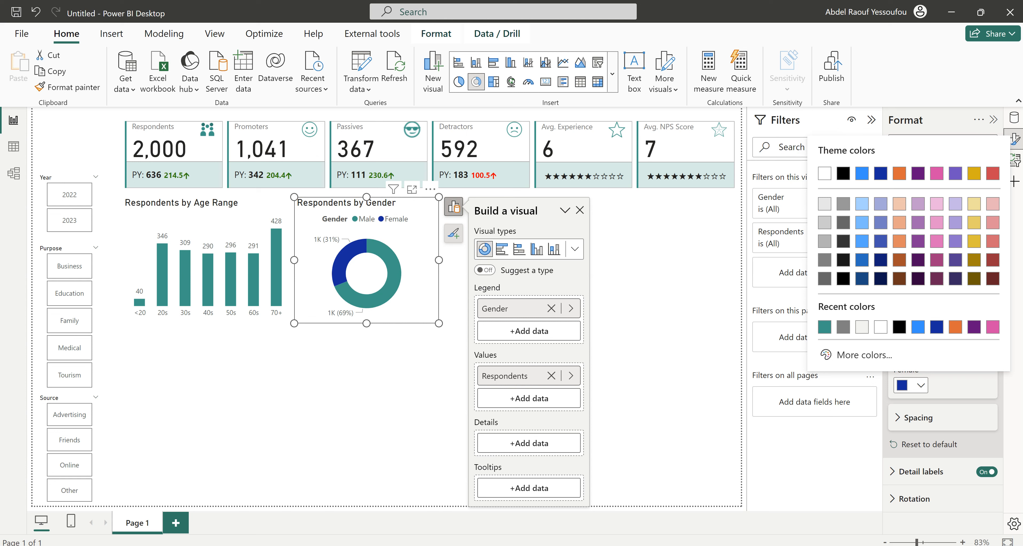
pyautogui.click(862, 355)
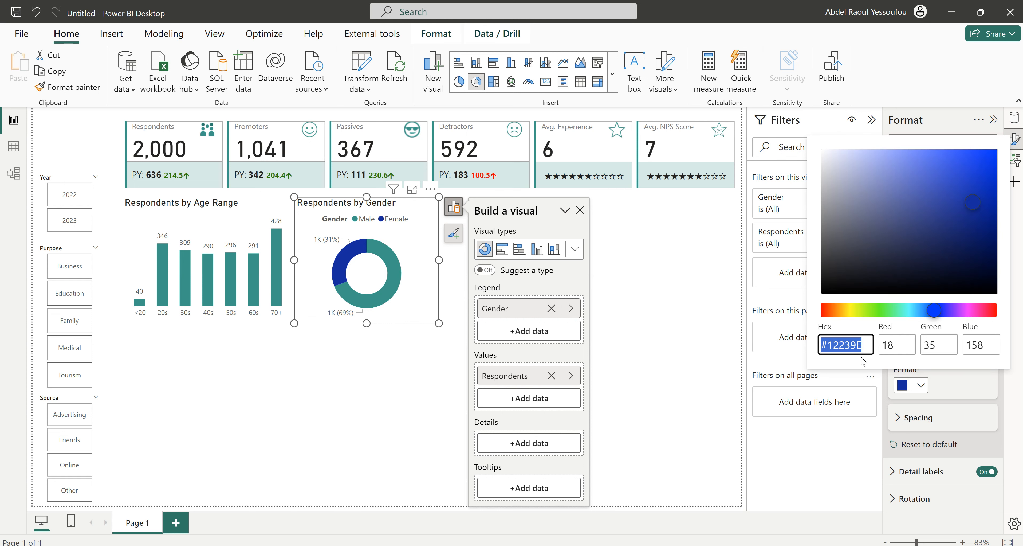
pyautogui.write('#F6B53D')
pyautogui.click(972, 388)
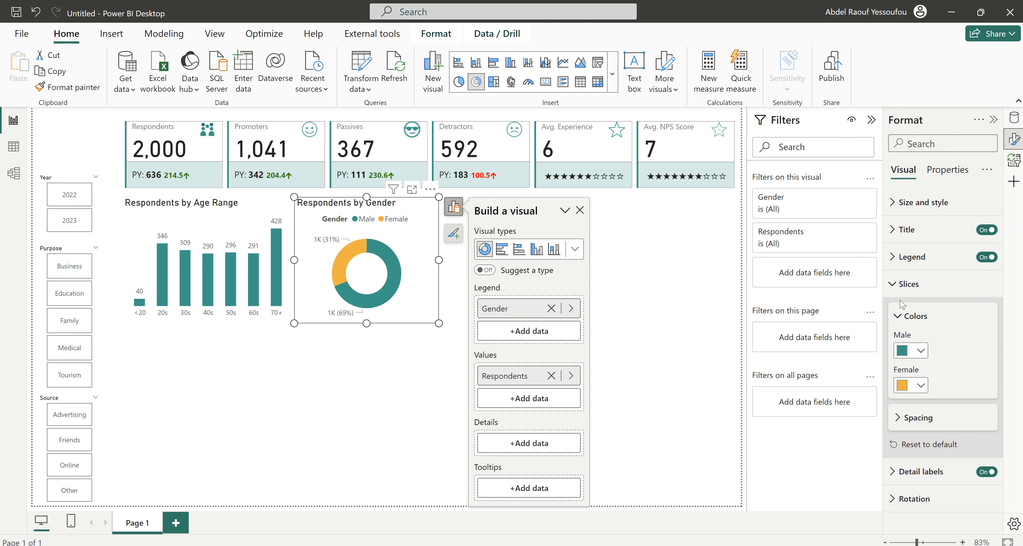
# Set the donut's inner radius to 77 % and slightly reduce the chart's width and height.
pyautogui.click(927, 418)
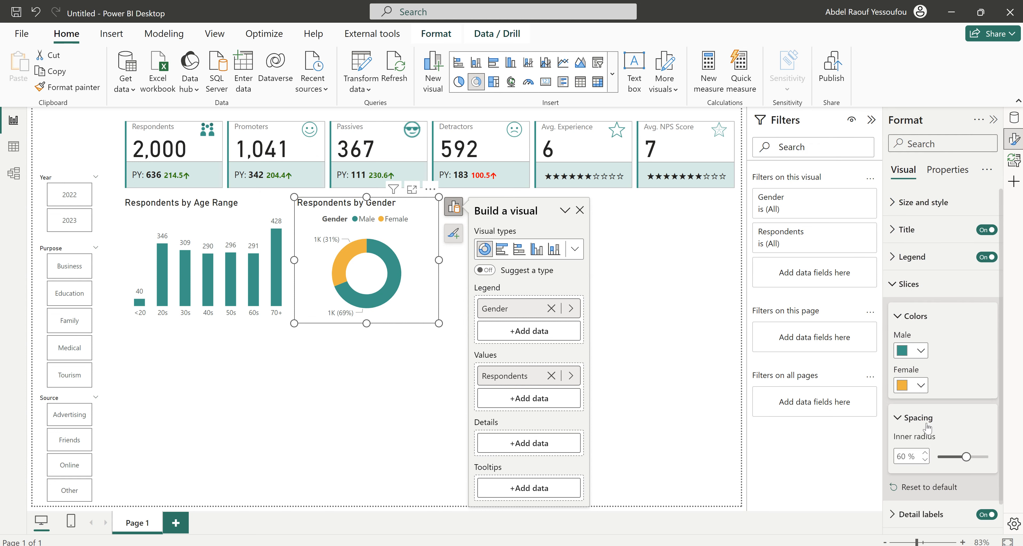
pyautogui.scroll(-1, 953, 429)
pyautogui.moveTo(976, 432); pyautogui.dragTo(978, 432)
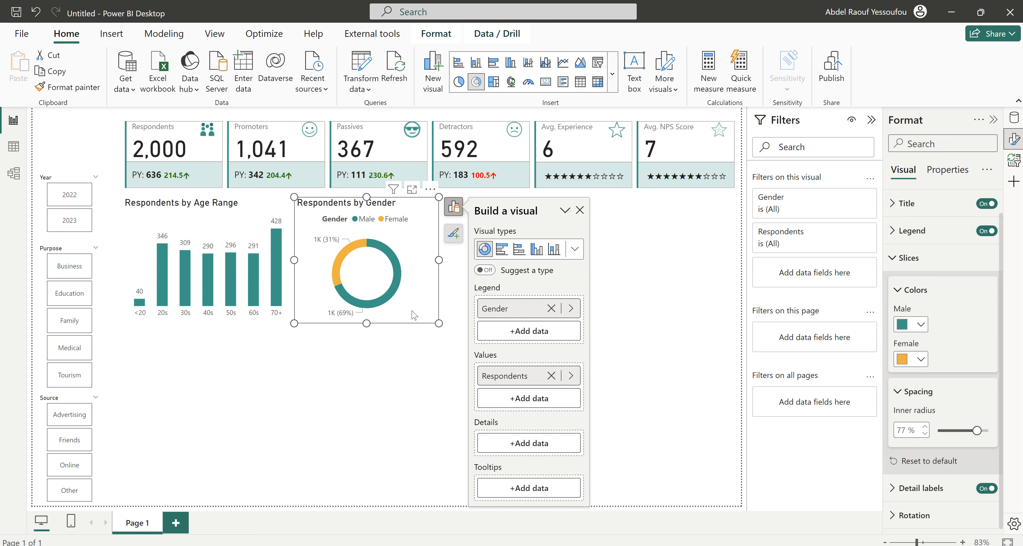
pyautogui.moveTo(438, 260); pyautogui.dragTo(414, 259)
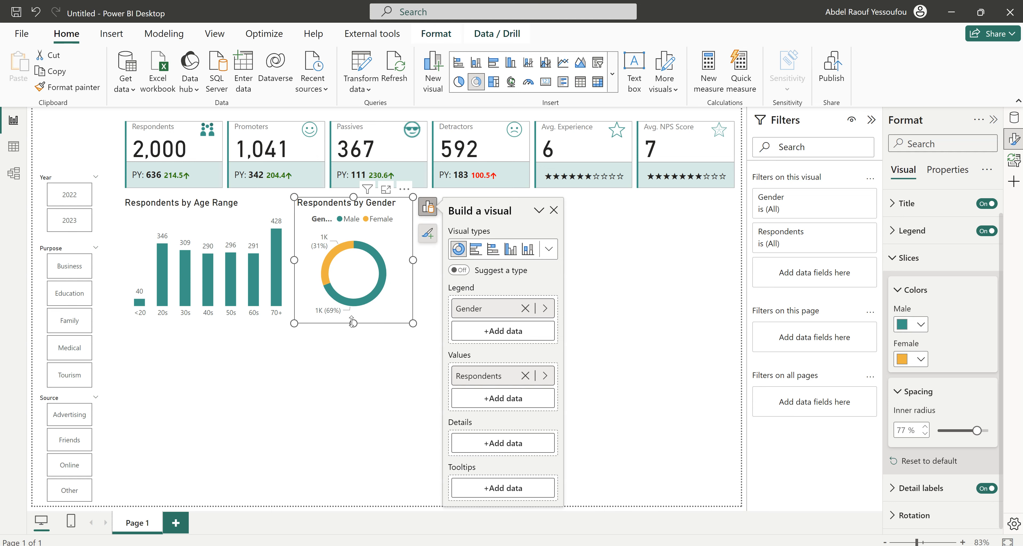
pyautogui.moveTo(354, 322); pyautogui.dragTo(359, 320)
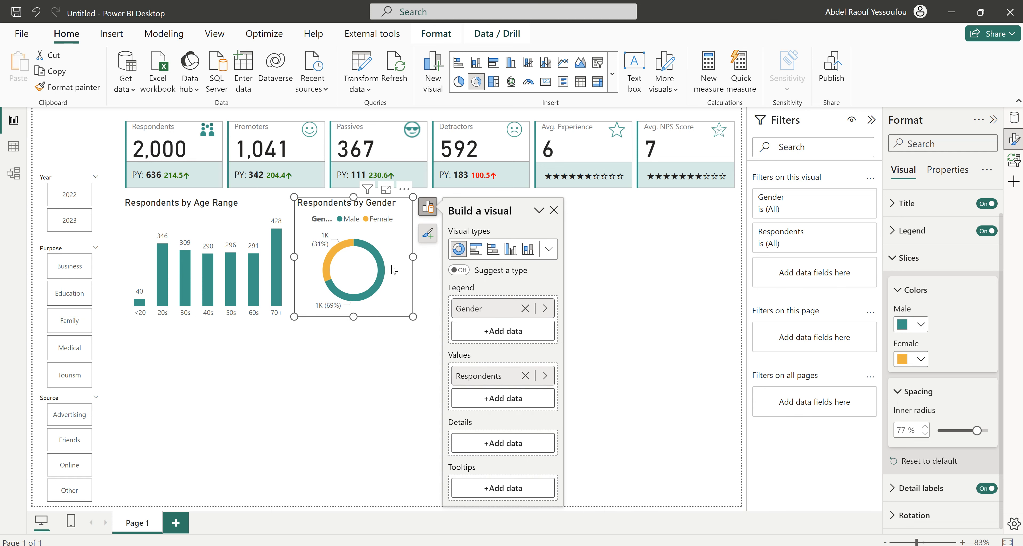
# Set the display units of the donut's detail labels to None.
pyautogui.click(906, 259)
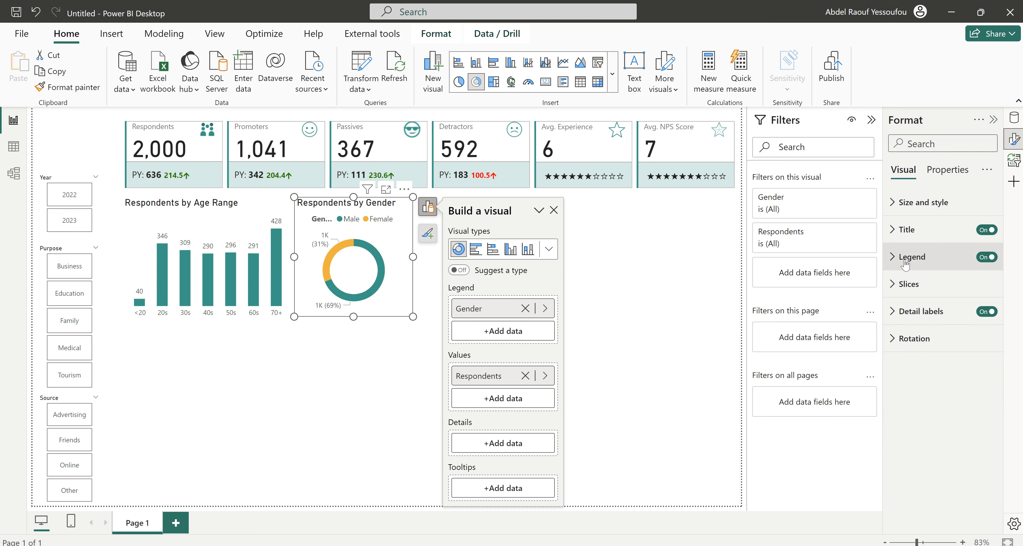
pyautogui.click(913, 316)
pyautogui.click(924, 463)
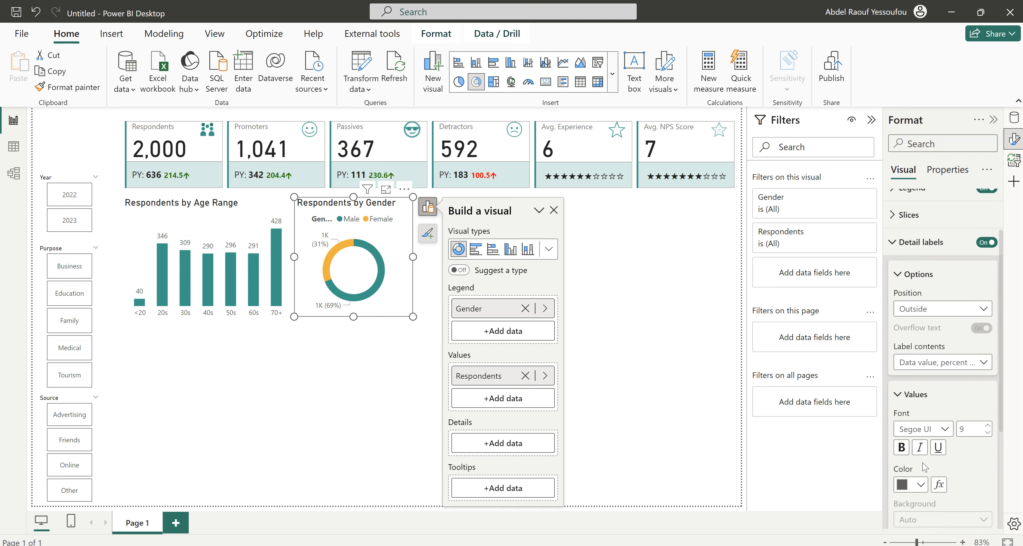
pyautogui.scroll(-1, 924, 463)
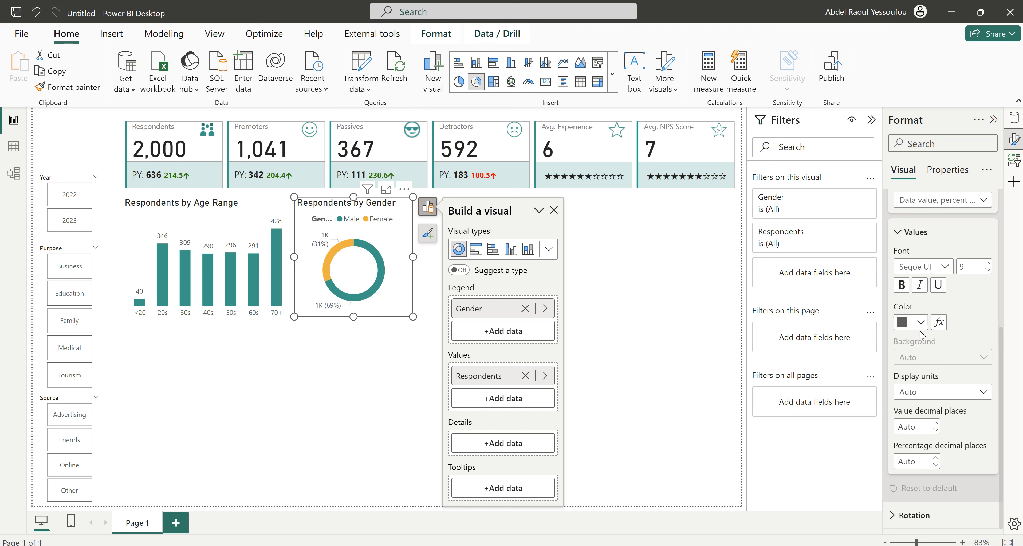
pyautogui.click(924, 393)
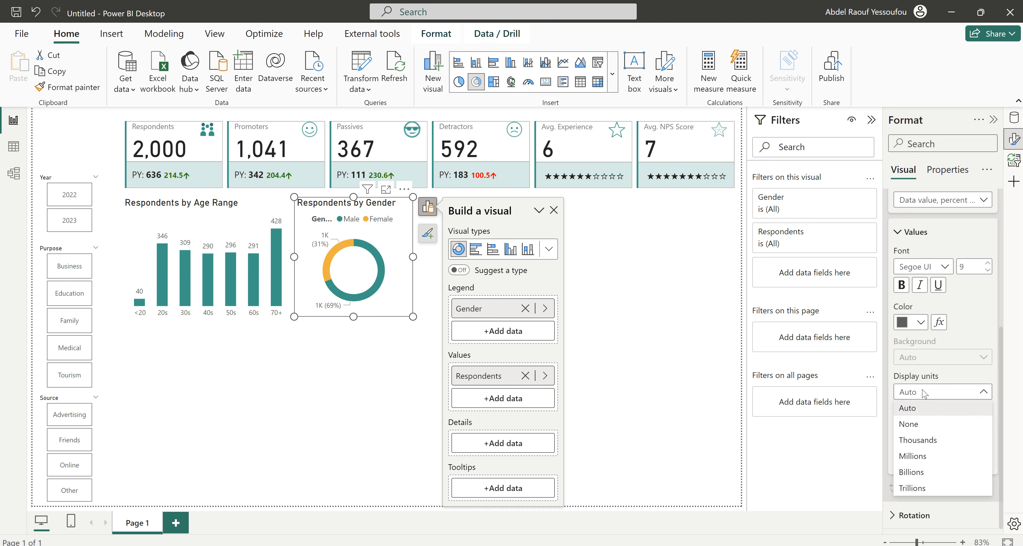
pyautogui.click(919, 424)
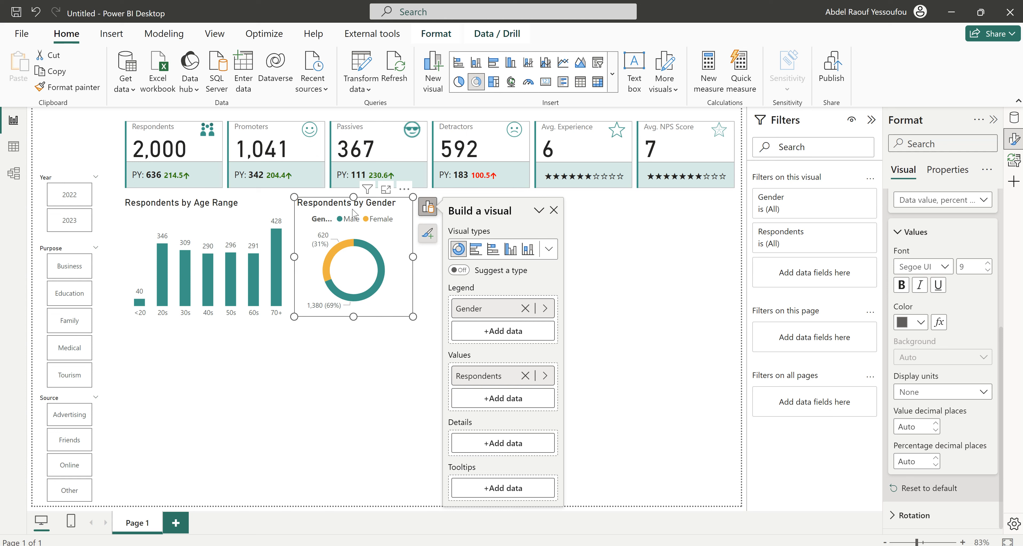
# Format the gender chart's title at font size 12, not bold, in the darkest gray of the white theme shades.
pyautogui.scroll(5, 906, 238)
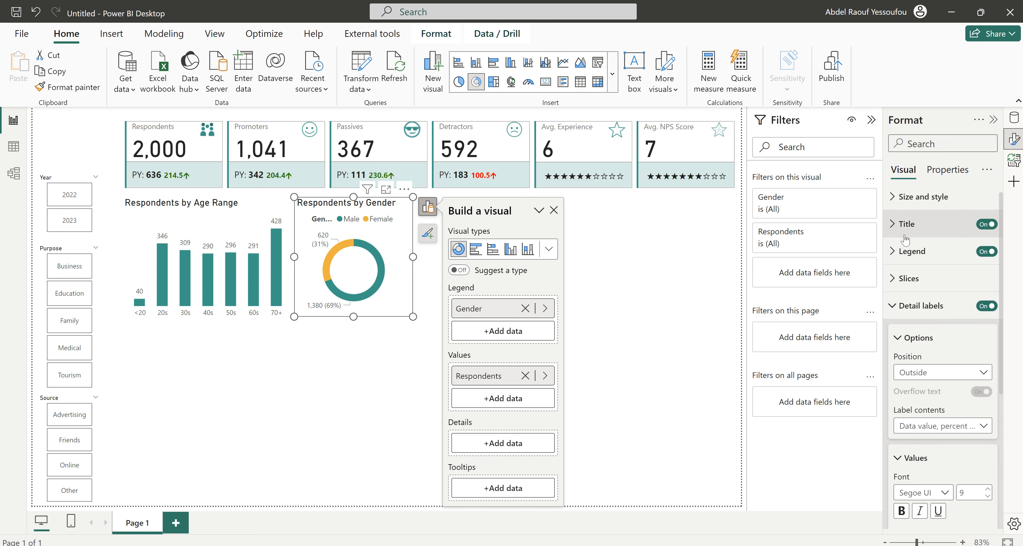
pyautogui.click(899, 319)
pyautogui.click(907, 241)
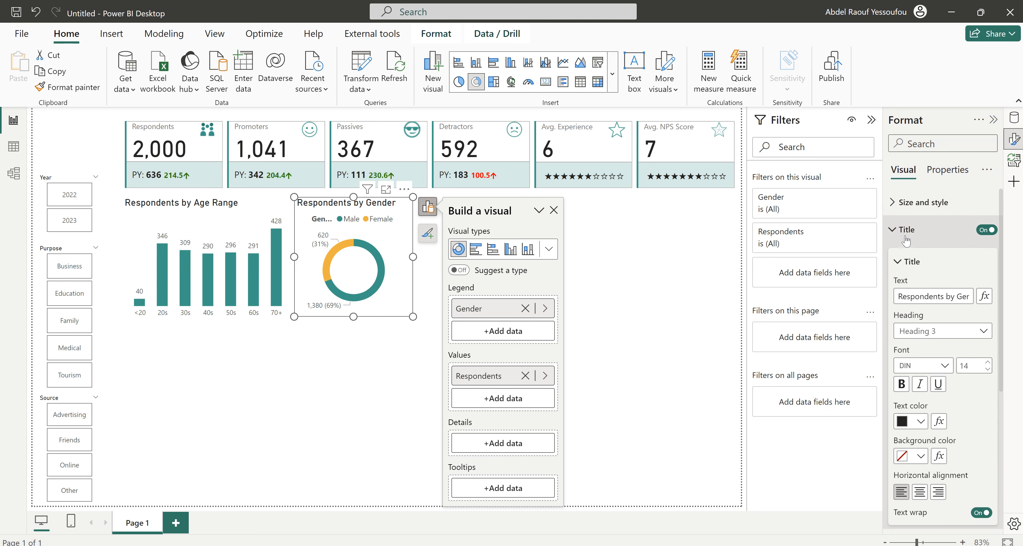
pyautogui.click(987, 369)
pyautogui.click(987, 370)
pyautogui.click(987, 371)
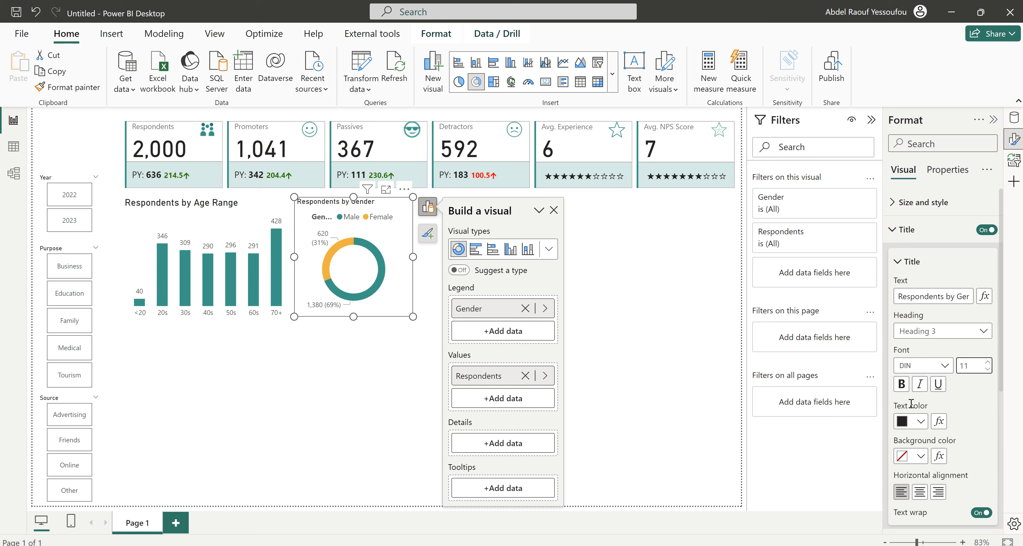
pyautogui.click(921, 422)
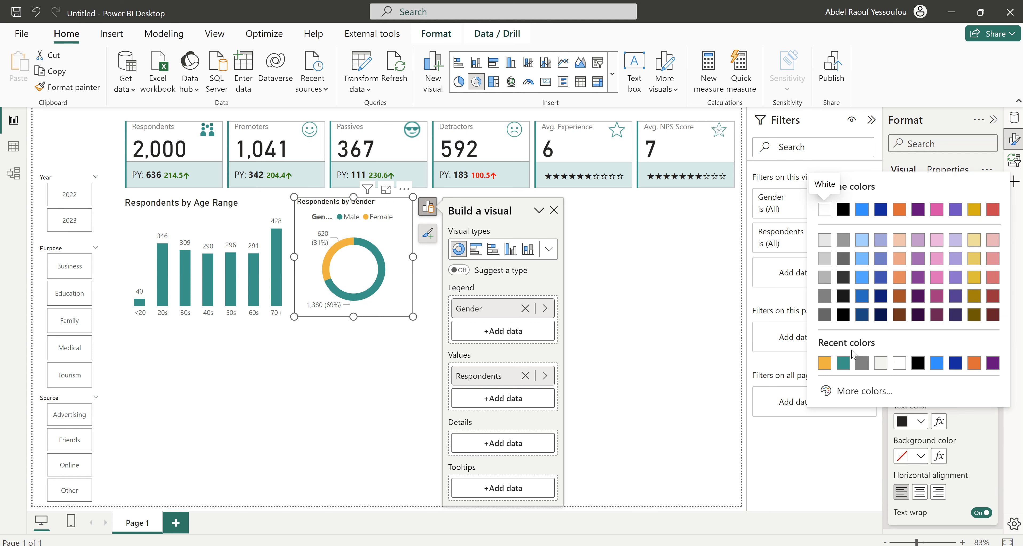
pyautogui.click(826, 316)
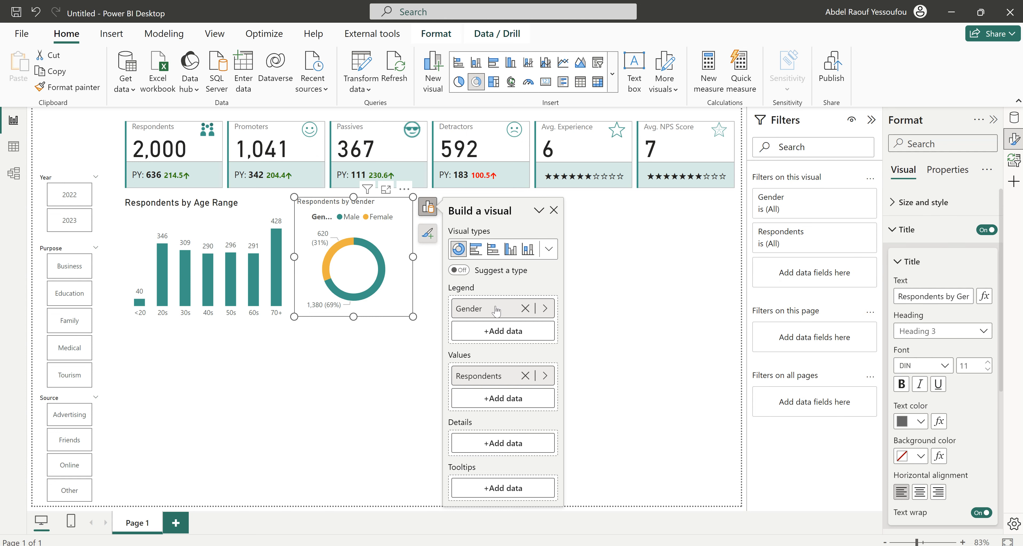
pyautogui.click(902, 384)
pyautogui.click(987, 361)
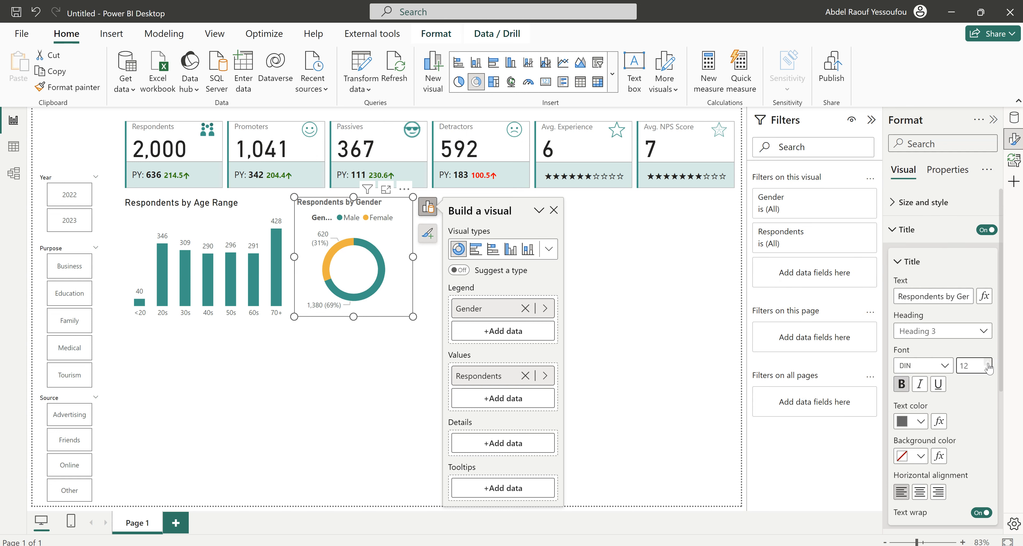
pyautogui.click(902, 384)
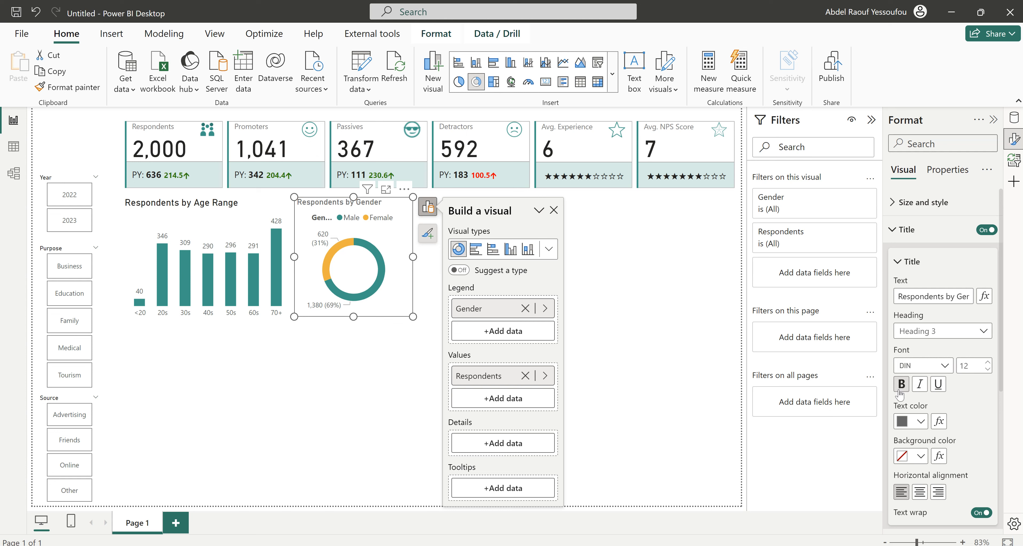
# Set the age range chart's title to font size 12 and color it with the recent dark gray.
pyautogui.click(205, 210)
pyautogui.click(988, 369)
pyautogui.click(988, 369)
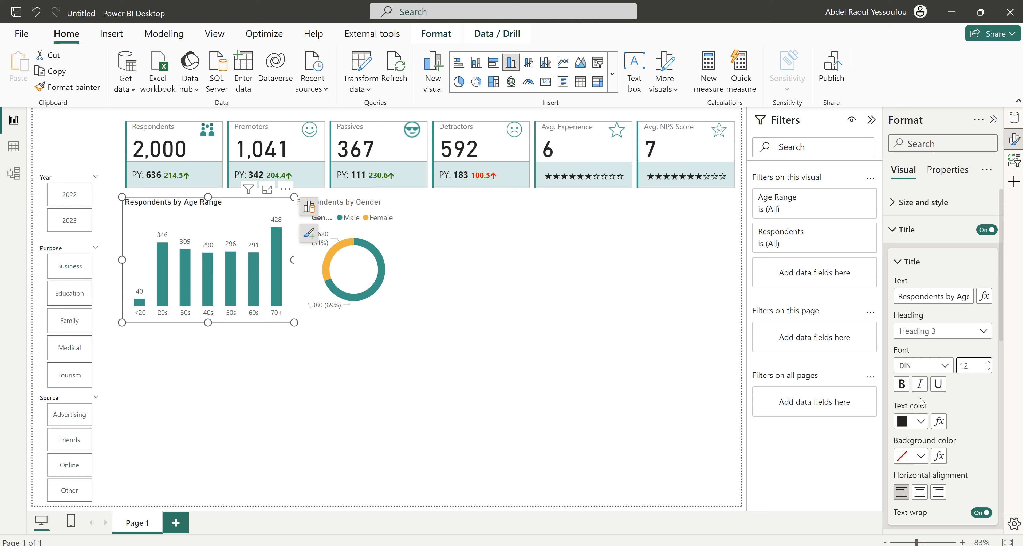
pyautogui.click(916, 421)
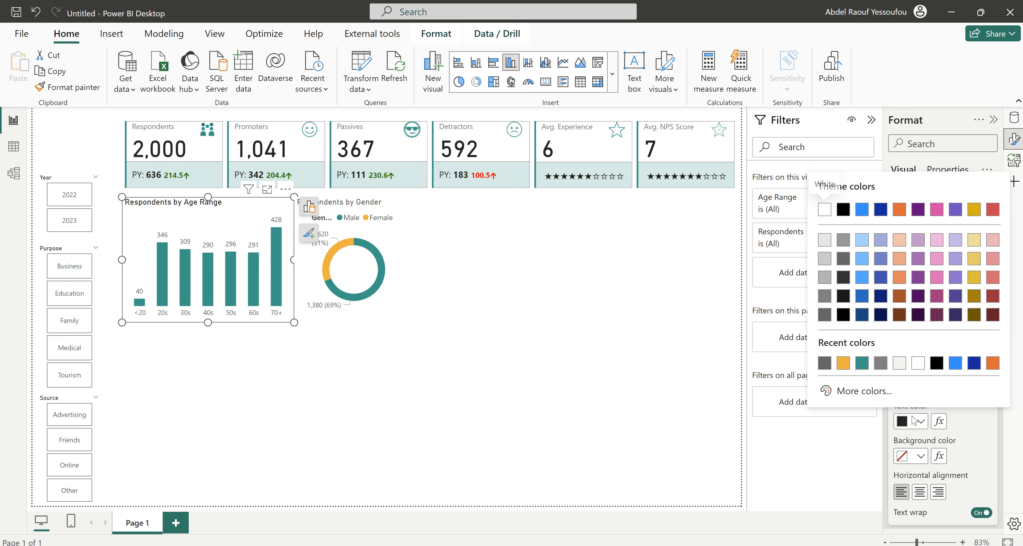
pyautogui.click(824, 363)
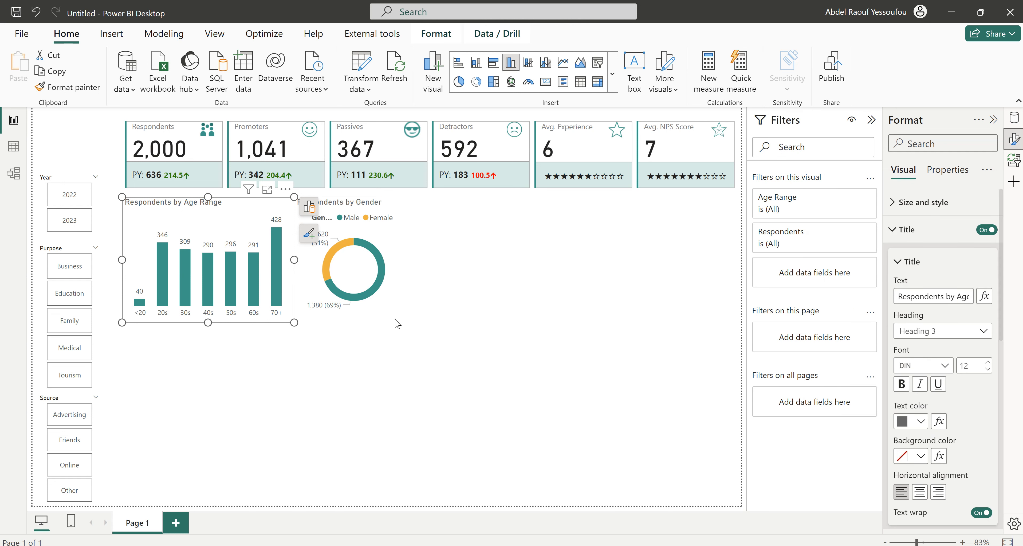
# Stretch the gender chart slightly downward so its lower edge aligns with the age range chart.
pyautogui.click(380, 305)
pyautogui.moveTo(353, 316); pyautogui.dragTo(354, 326)
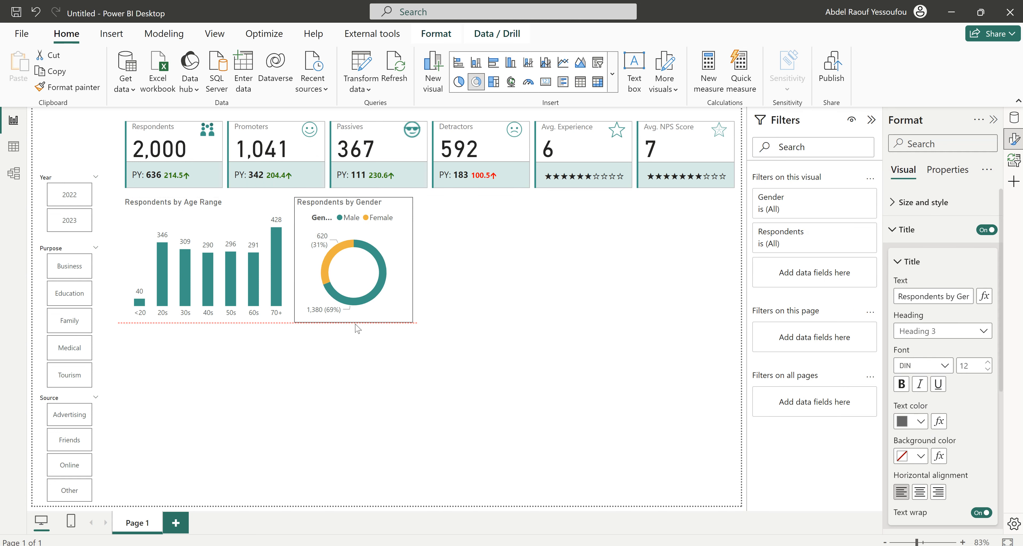
# Duplicate the age range chart, place the copy in line beside the gender chart, and make it narrower.
pyautogui.click(259, 211)
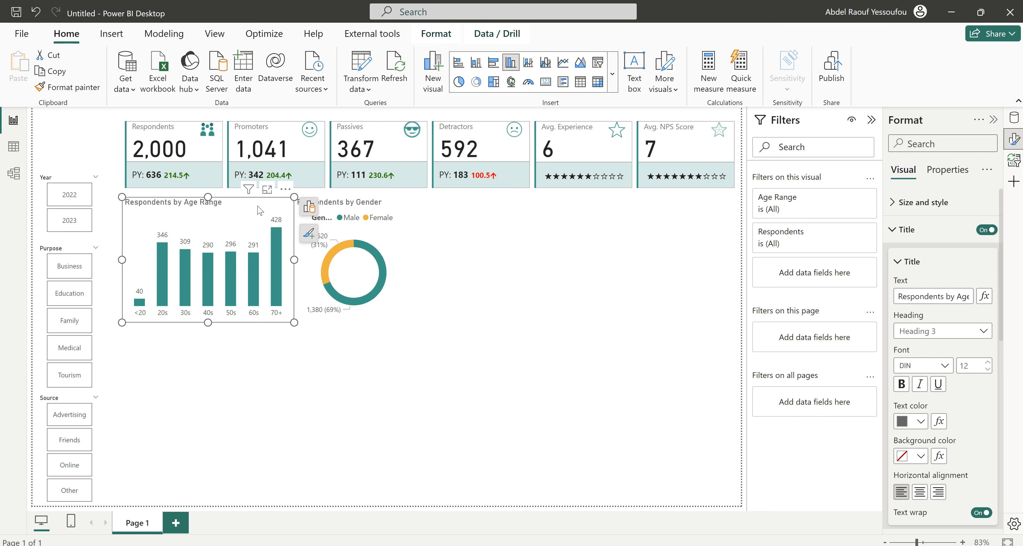
pyautogui.click(523, 256)
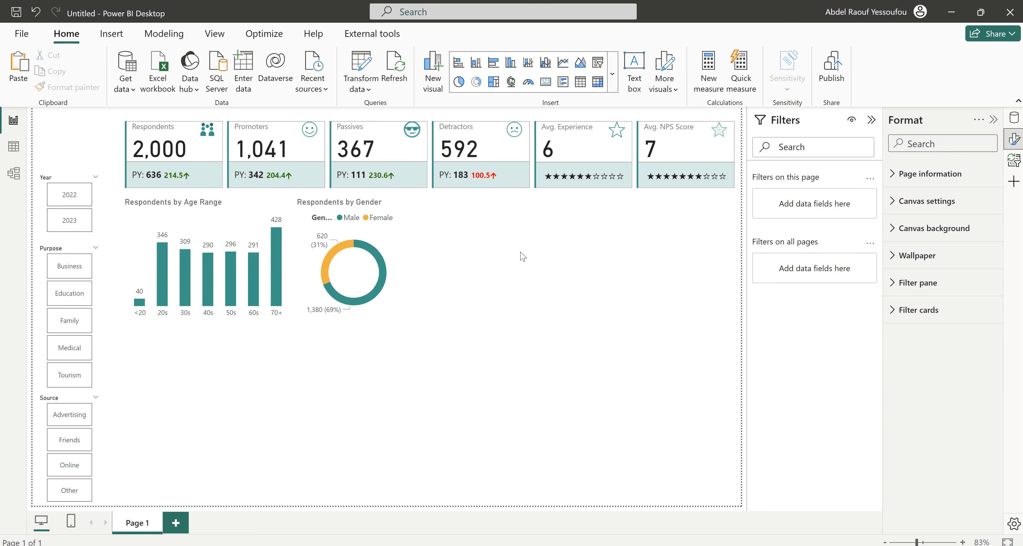
pyautogui.hotkey('ctrl', 'v')
pyautogui.moveTo(292, 329); pyautogui.dragTo(599, 319)
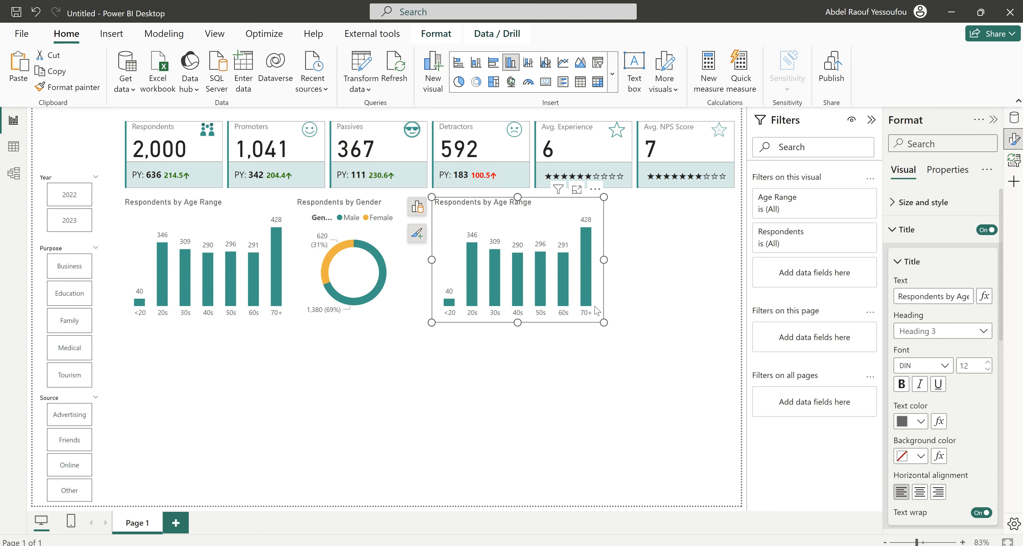
pyautogui.moveTo(604, 259); pyautogui.dragTo(577, 261)
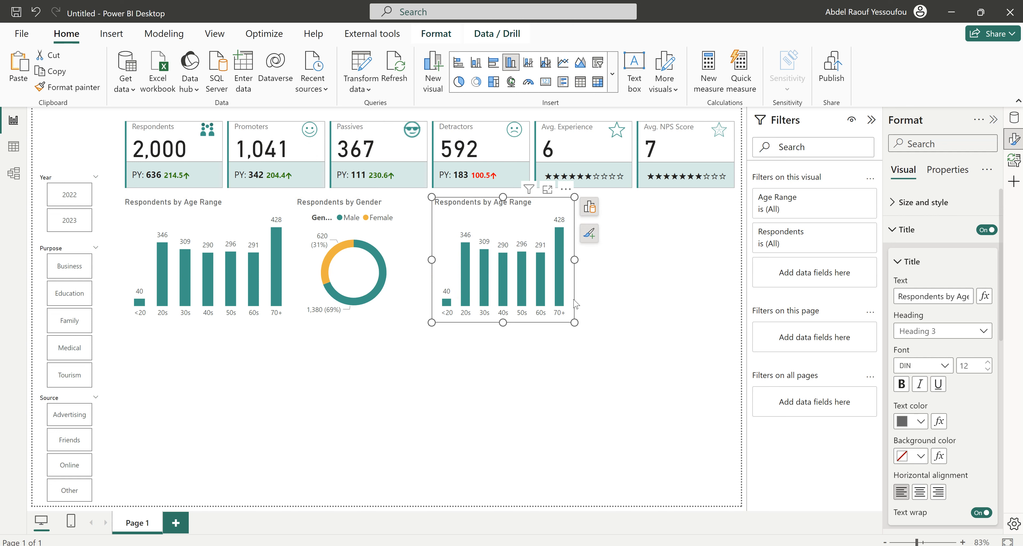
# Duplicate the narrowed age range chart and align the copy beside it, under the Avg. NPS Score card.
pyautogui.click(623, 300)
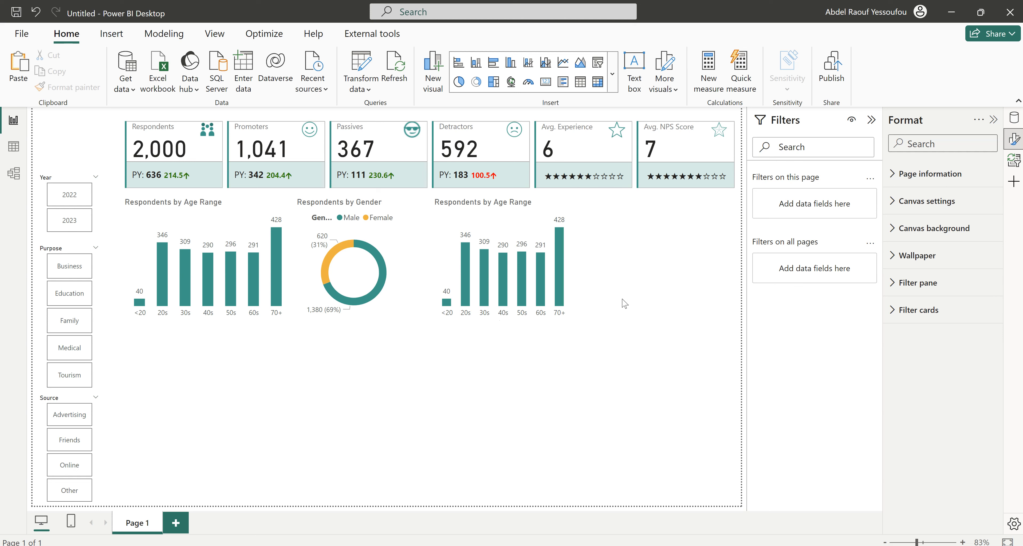
pyautogui.click(484, 298)
pyautogui.moveTo(501, 237); pyautogui.dragTo(655, 232)
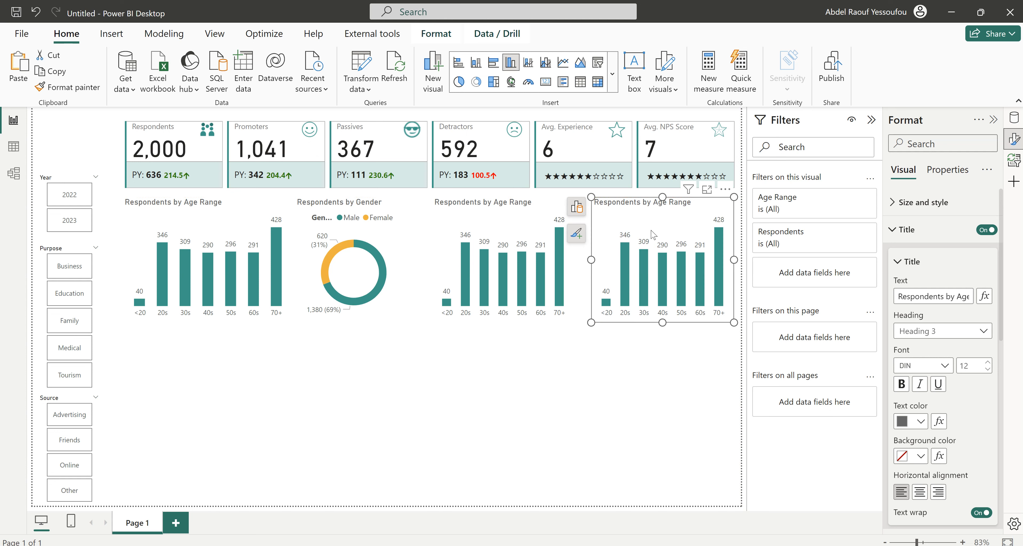
# Replace Age Range with Purpose in the first copied chart and convert it to a clustered bar chart.
pyautogui.click(532, 212)
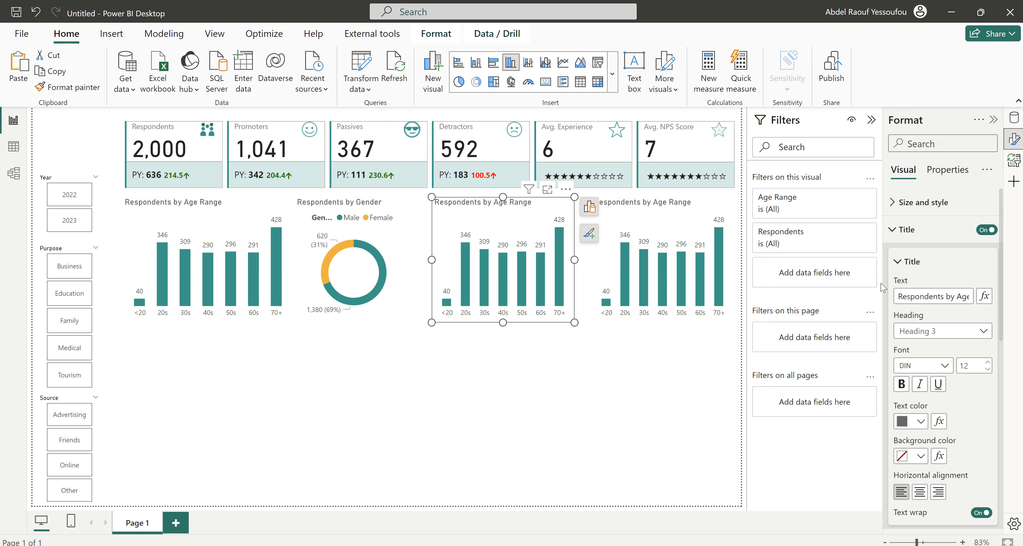
pyautogui.click(1014, 117)
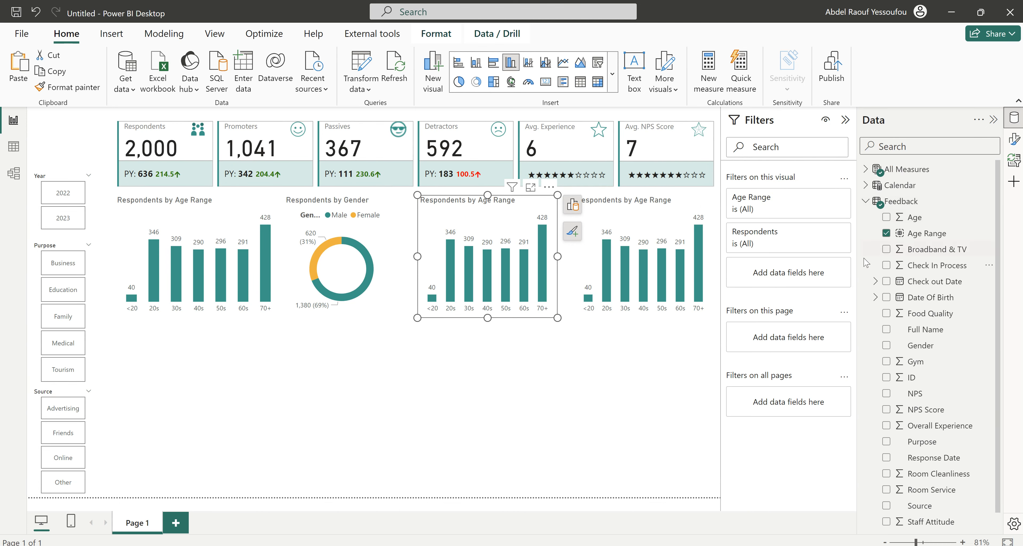
pyautogui.click(886, 233)
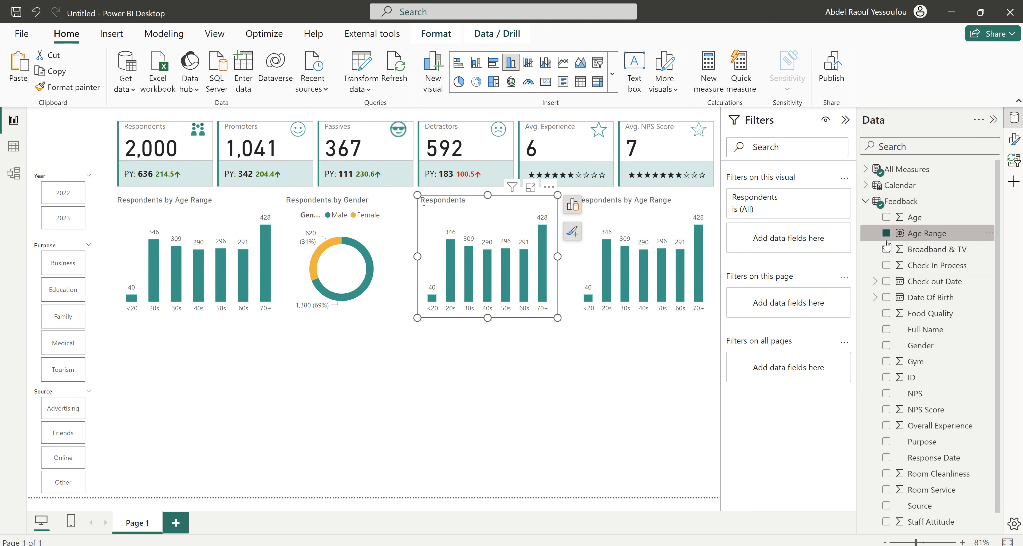
pyautogui.scroll(-1, 905, 411)
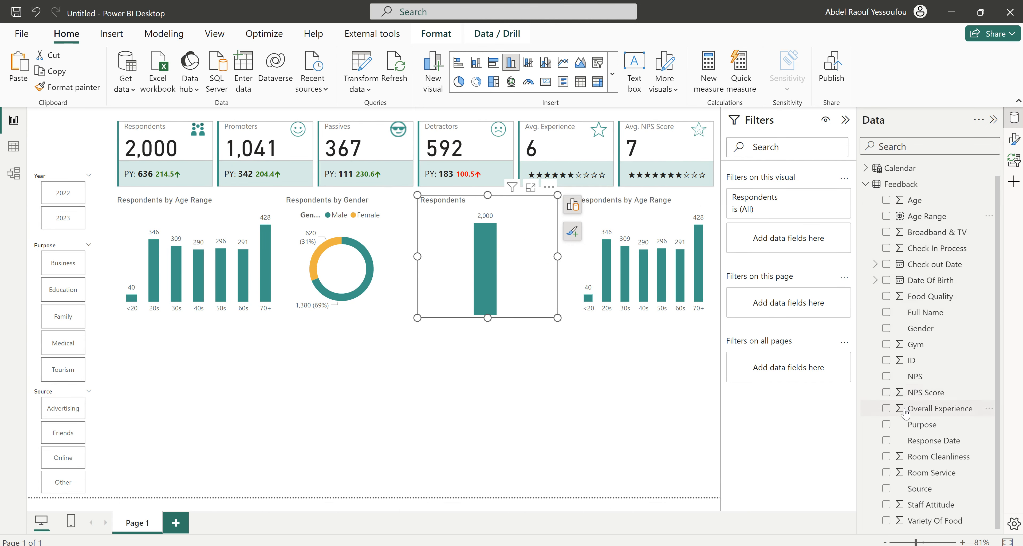
pyautogui.click(886, 425)
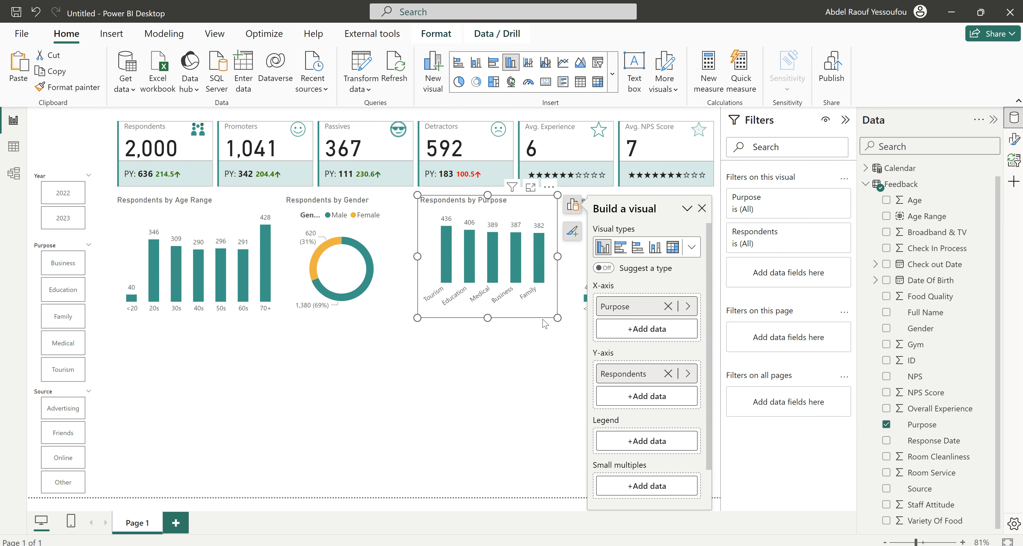
pyautogui.click(494, 67)
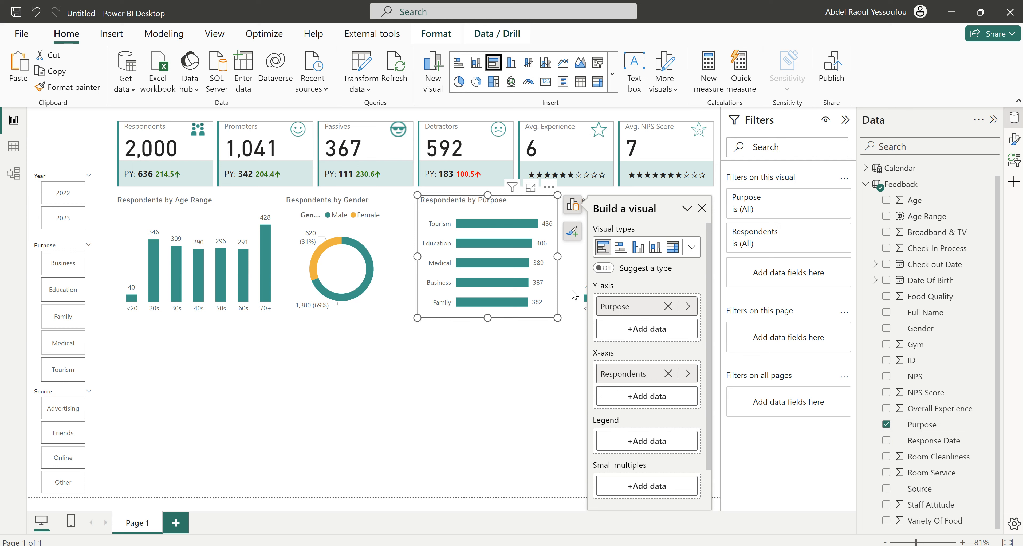
# Replace Age Range with Source in the second copied chart and convert it to a clustered bar chart.
pyautogui.click(582, 279)
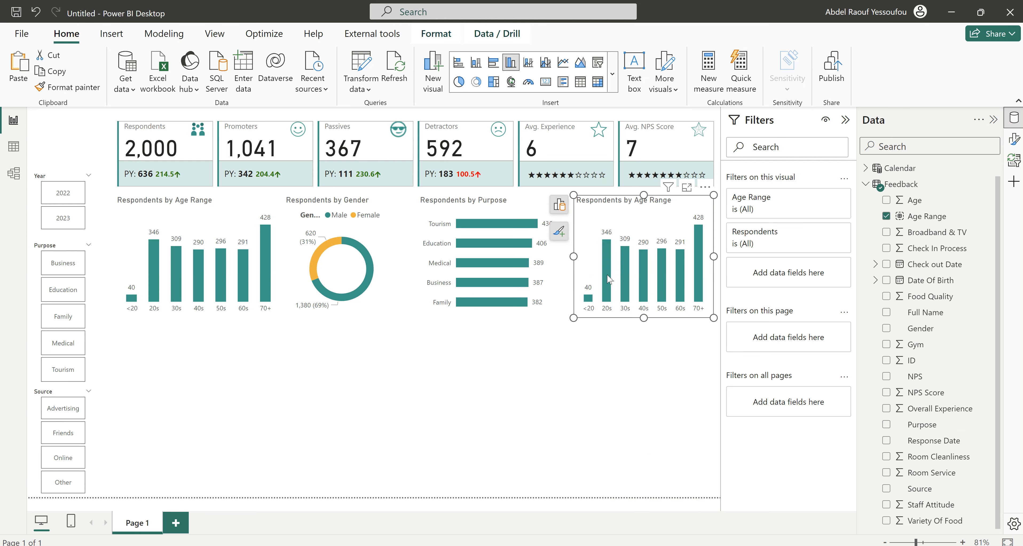
pyautogui.click(885, 216)
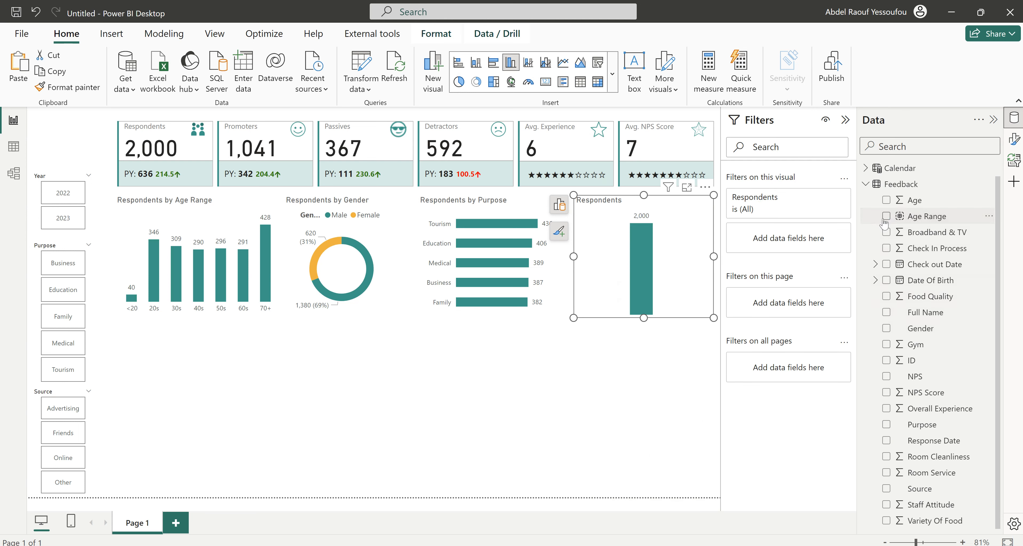
pyautogui.click(886, 488)
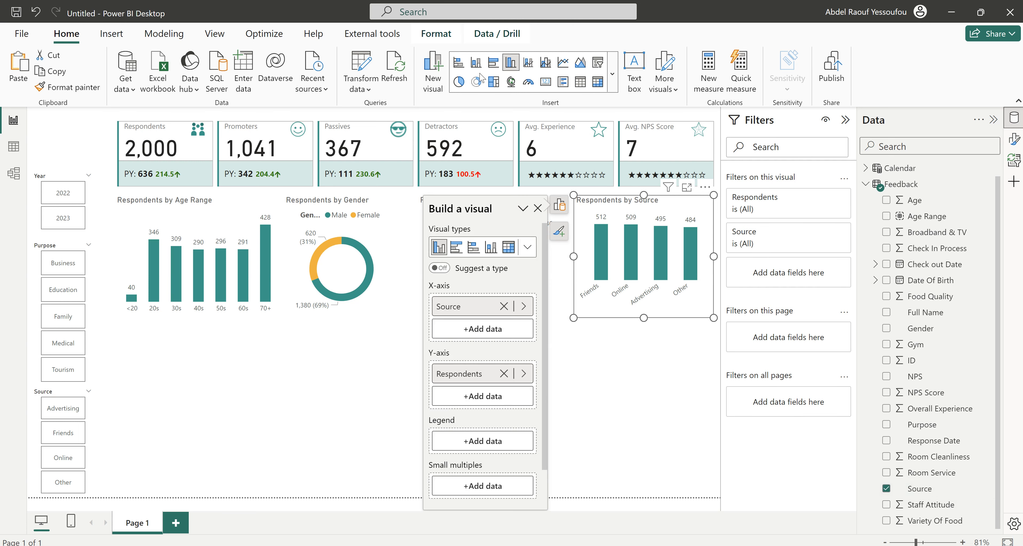
pyautogui.click(494, 64)
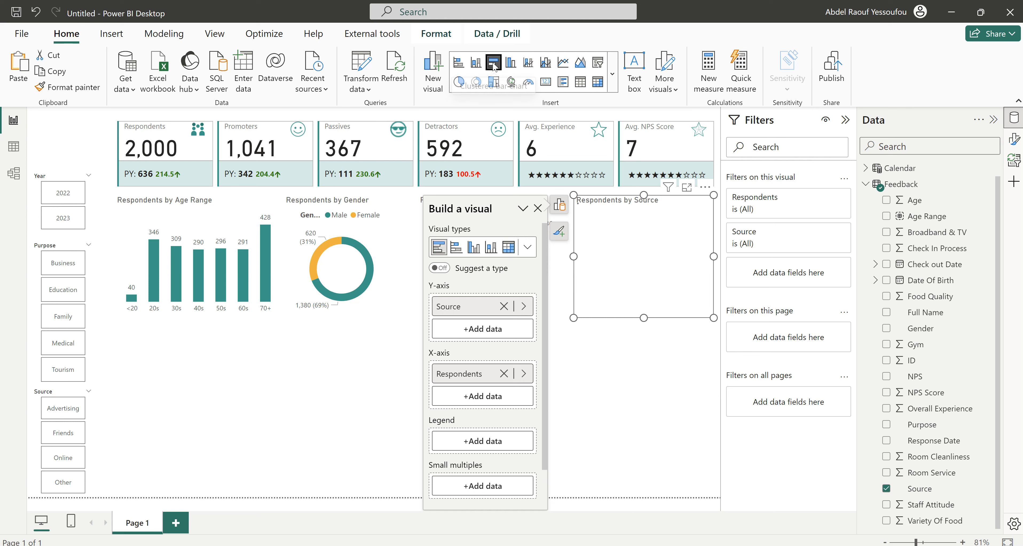
pyautogui.click(629, 349)
# Widen the Purpose and Source bar charts slightly toward each other to close the gap between them.
pyautogui.click(556, 262)
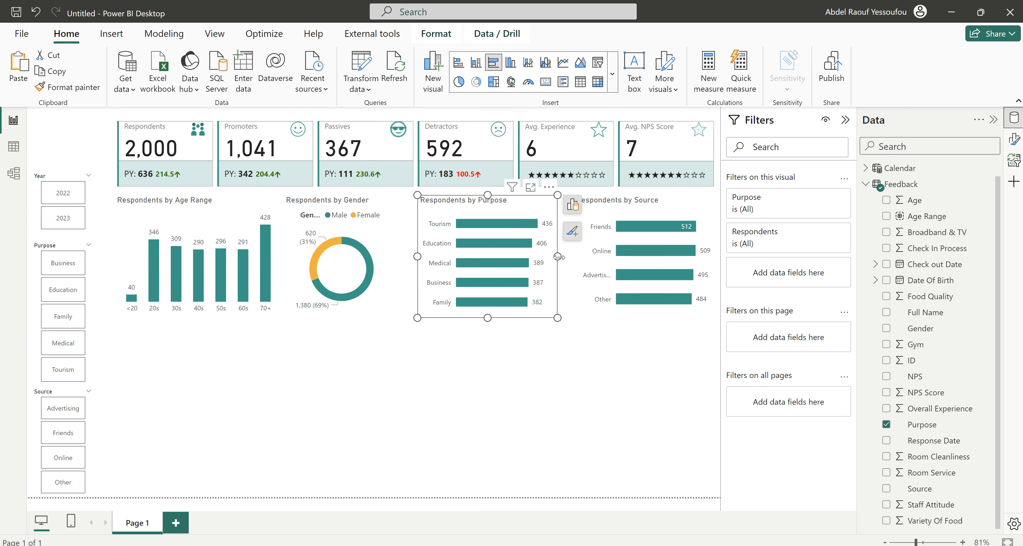
pyautogui.moveTo(557, 257); pyautogui.dragTo(566, 256)
pyautogui.click(574, 256)
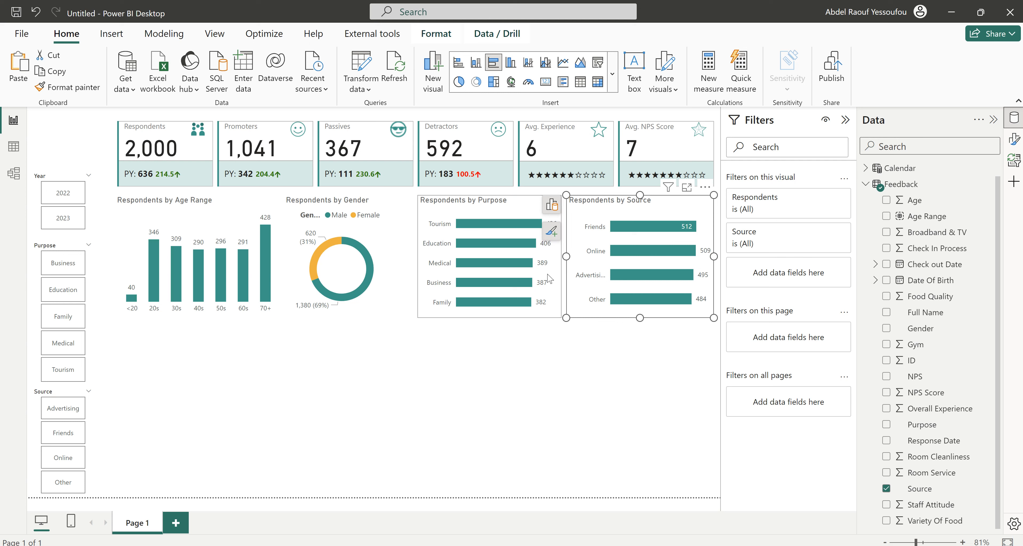
pyautogui.moveTo(566, 256); pyautogui.dragTo(564, 257)
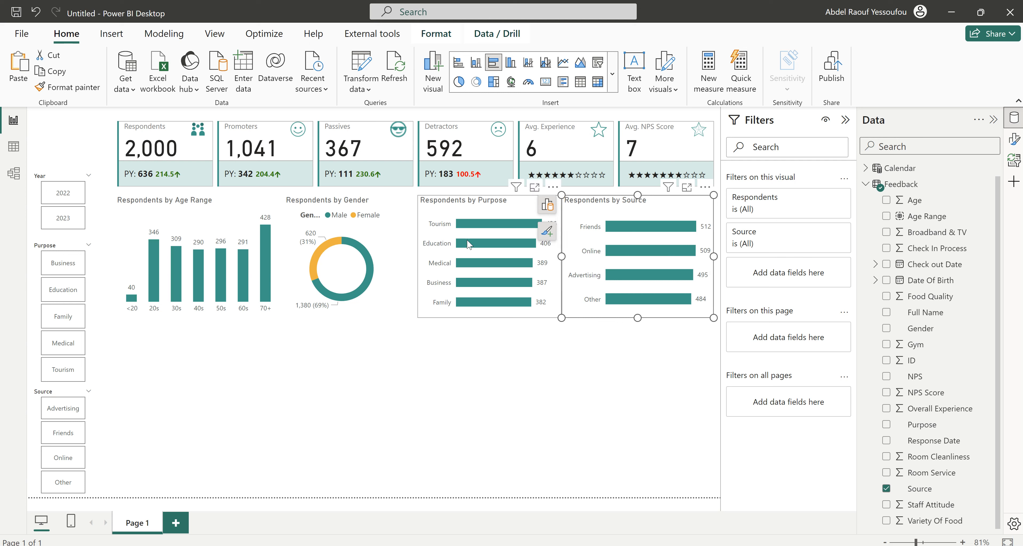
# Shift the Respondents by Purpose chart slightly closer to the gender chart.
pyautogui.click(436, 204)
pyautogui.moveTo(436, 204); pyautogui.dragTo(432, 203)
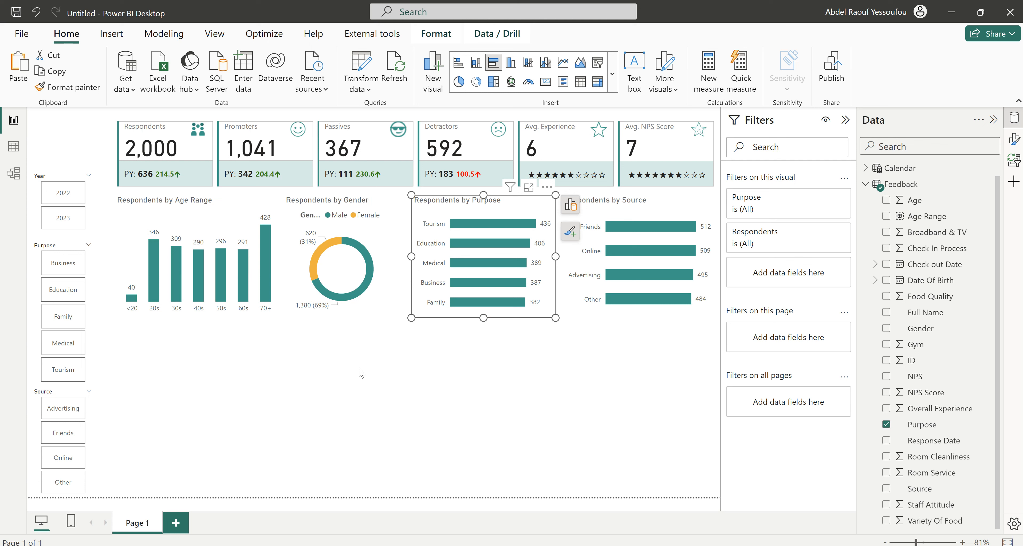
pyautogui.click(389, 351)
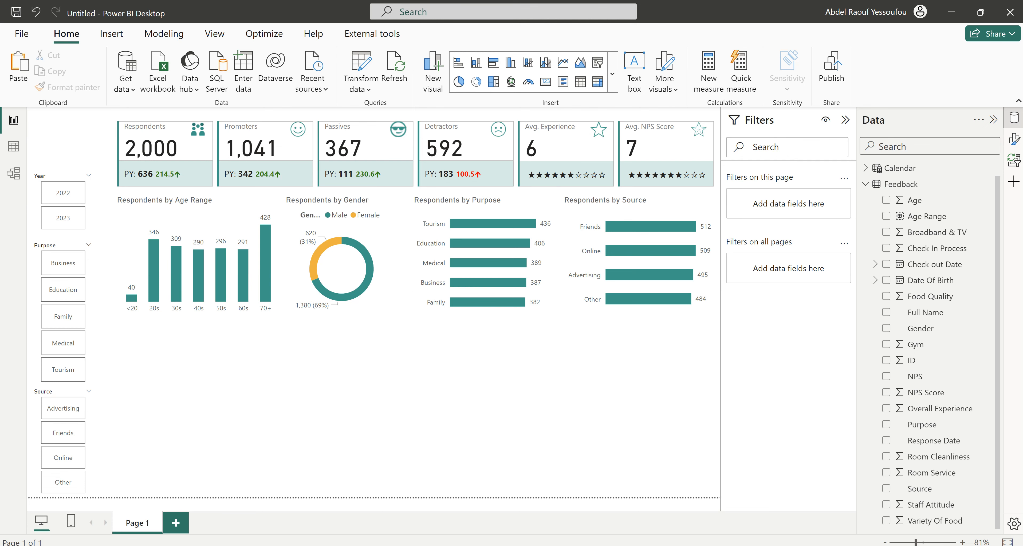
# Switch to the Hotel_Customer_Feedback2 report and examine its NPS by Purpose and Year chart.
pyautogui.click(633, 532)
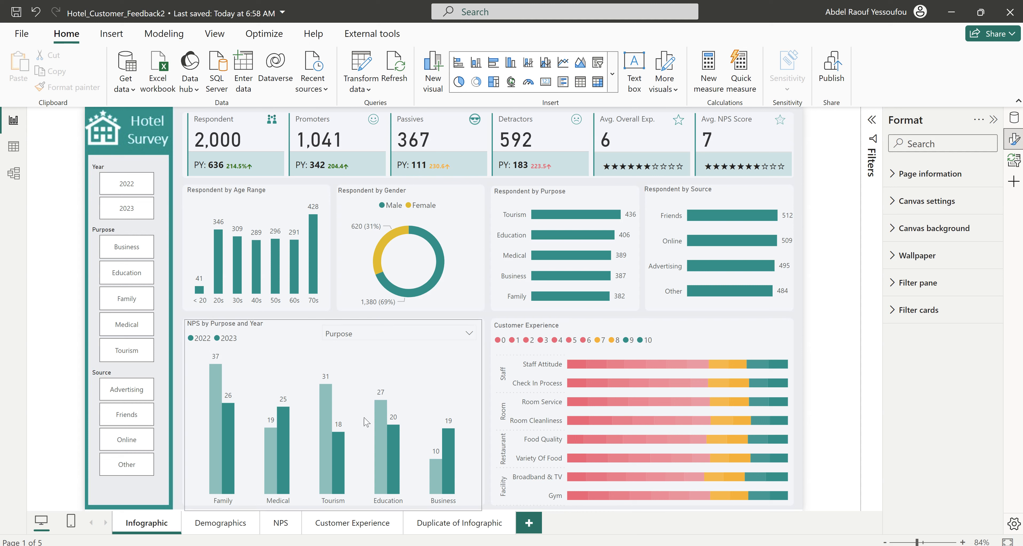
pyautogui.click(260, 327)
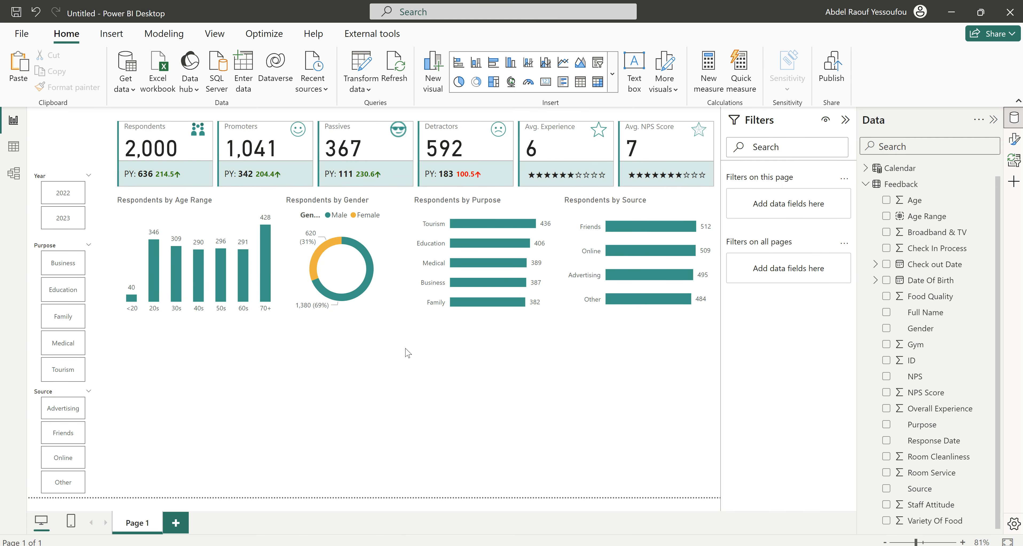
# Collapse the Feedback table, then review the Net Promoter Score formula in the browser's "nps score calculation" search results.
pyautogui.click(865, 184)
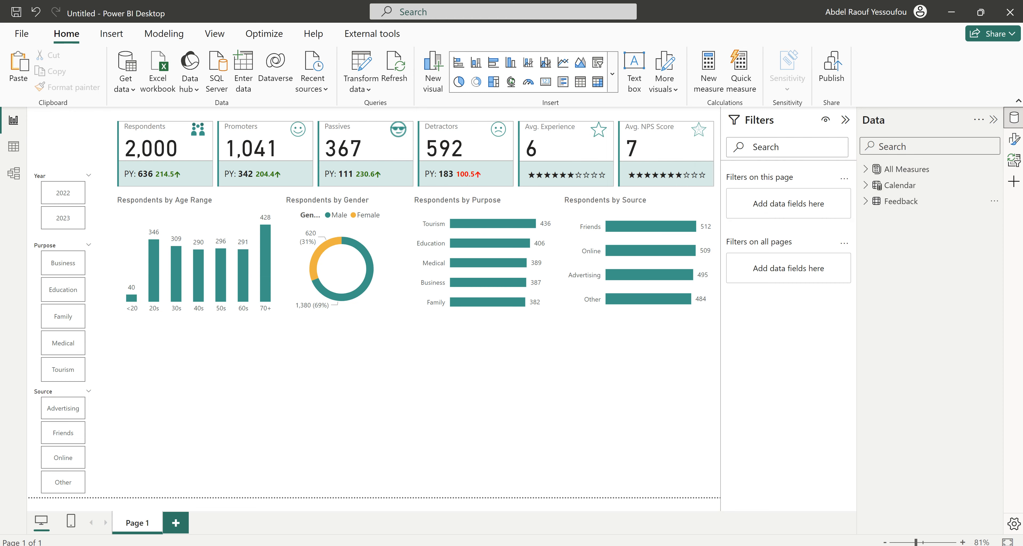
pyautogui.hotkey('alt', 'Tab')
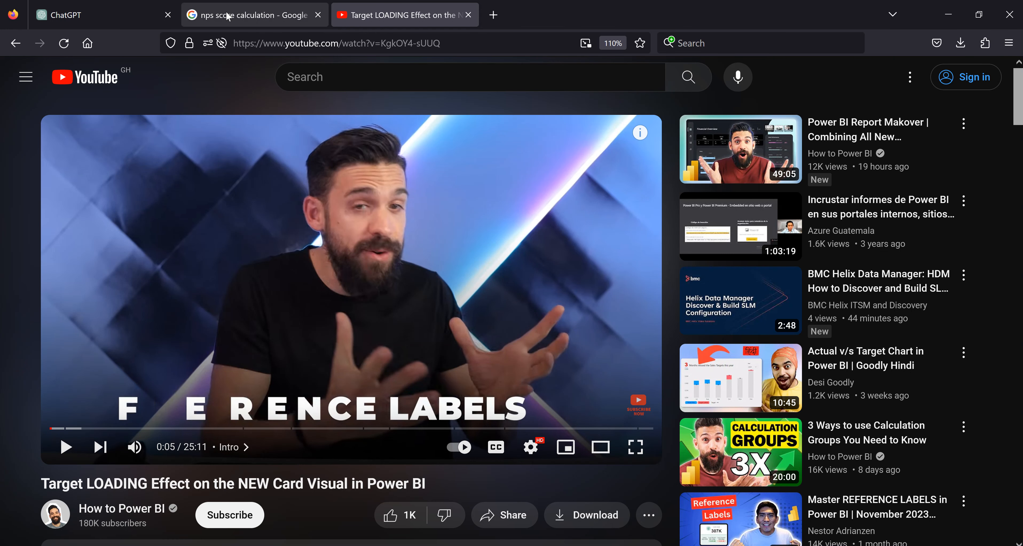
pyautogui.click(227, 14)
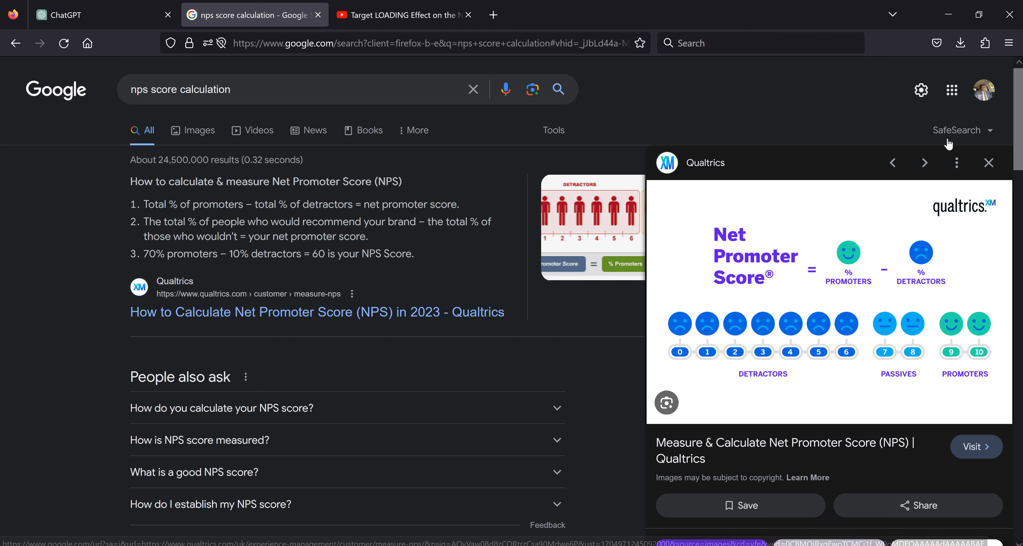
pyautogui.click(949, 16)
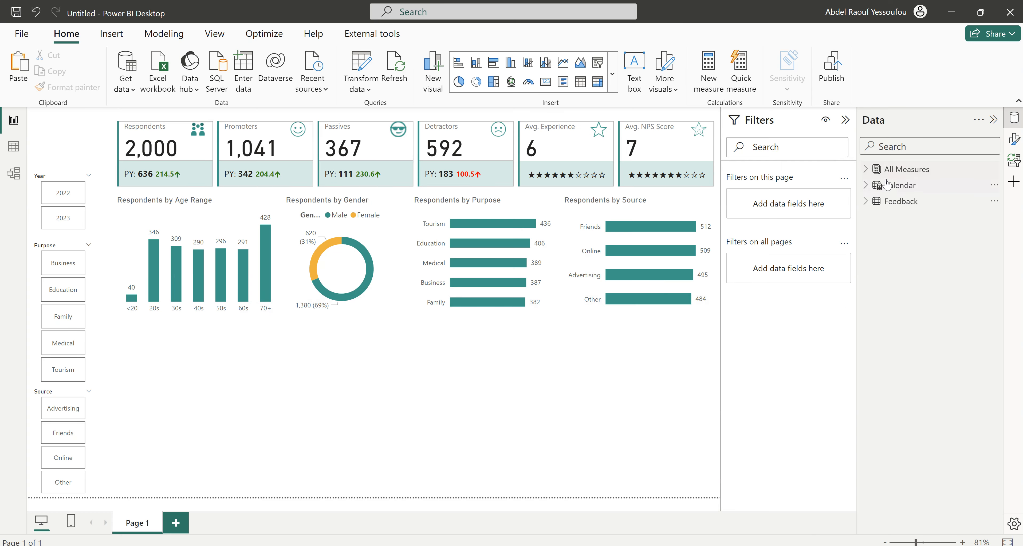
# Create a new measure in the All Measures table.
pyautogui.click(867, 170)
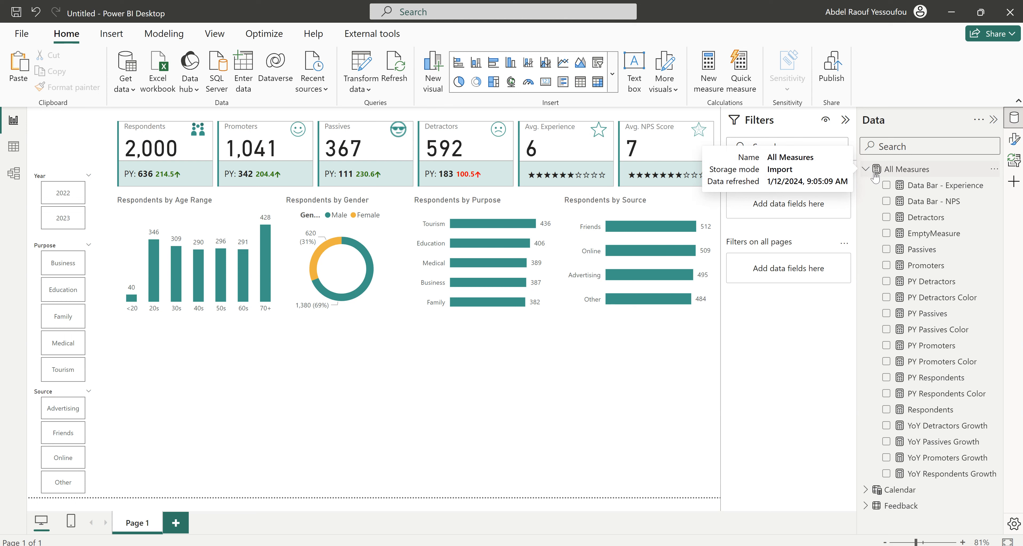
pyautogui.click(1014, 118)
pyautogui.click(1014, 118)
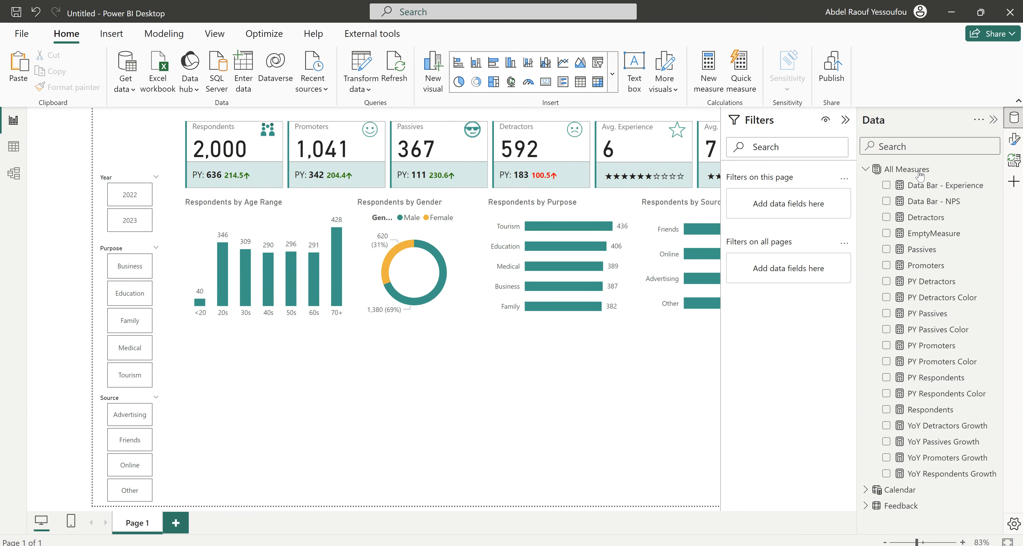
pyautogui.click(916, 170)
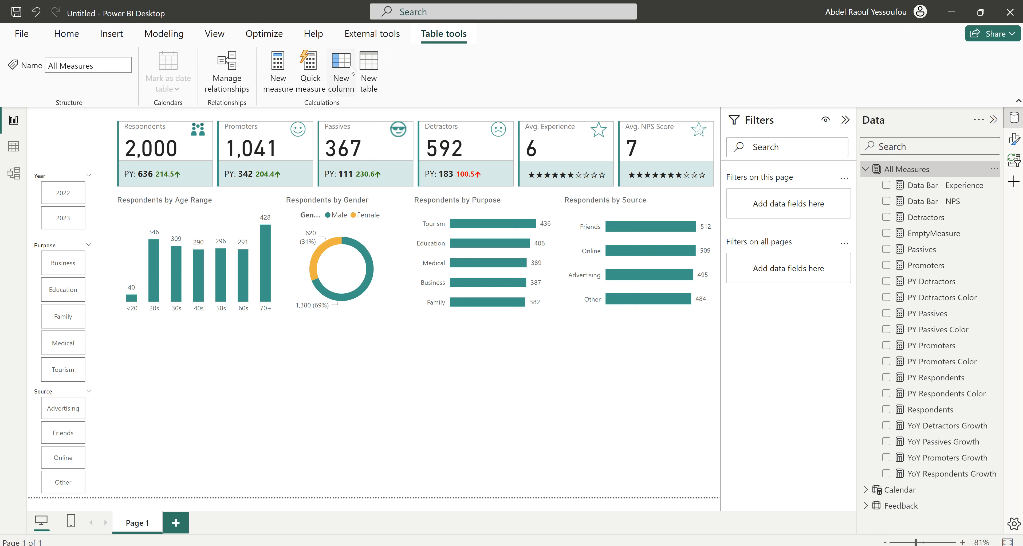
pyautogui.click(279, 64)
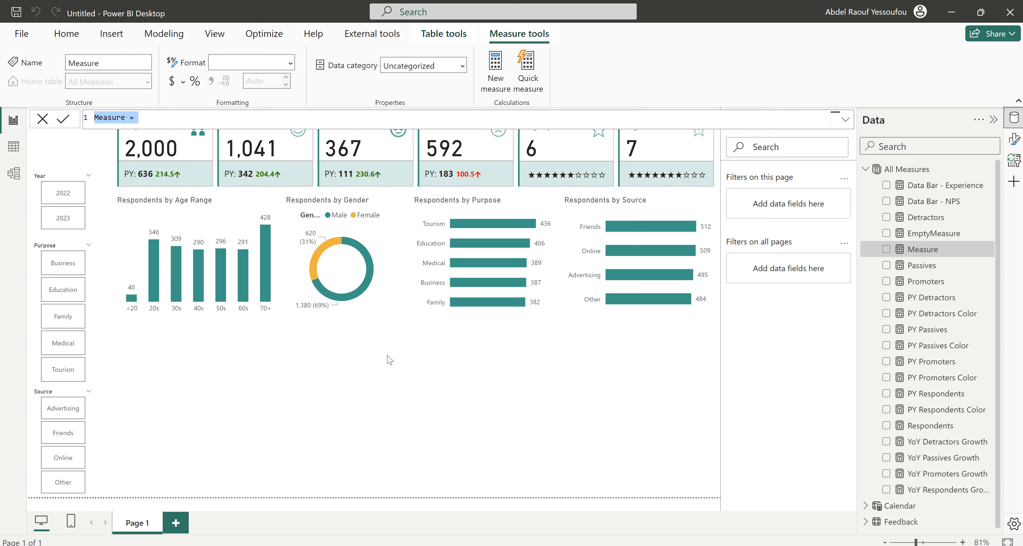
# Name the new measure "Promoters %" and add a second line for its formula.
pyautogui.write('Promtoer')
pyautogui.press('BackSpace')
pyautogui.press('BackSpace')
pyautogui.press('BackSpace')
pyautogui.press('BackSpace')
pyautogui.press('BackSpace')
pyautogui.write('oters')
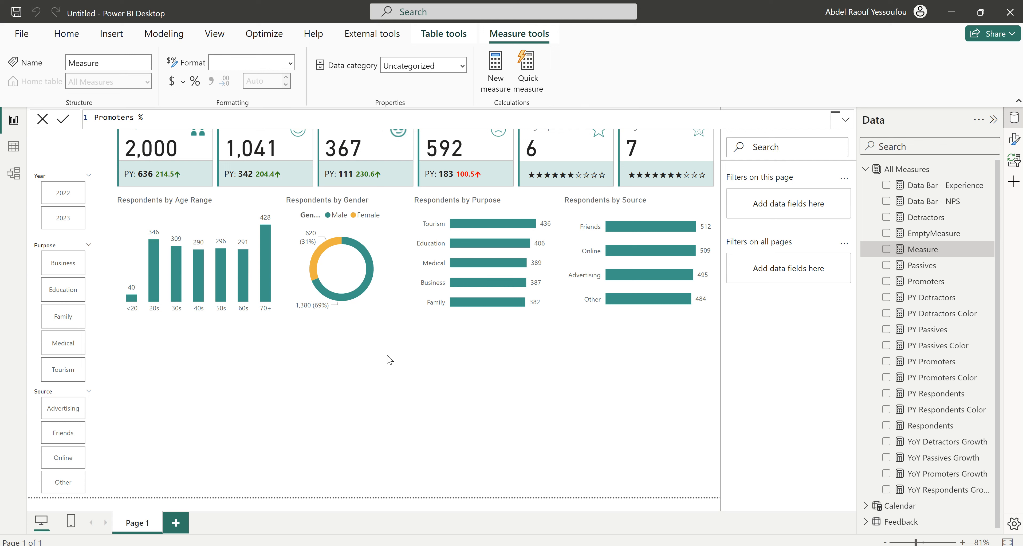
pyautogui.write(' % =')
pyautogui.hotkey('shift', 'Return')
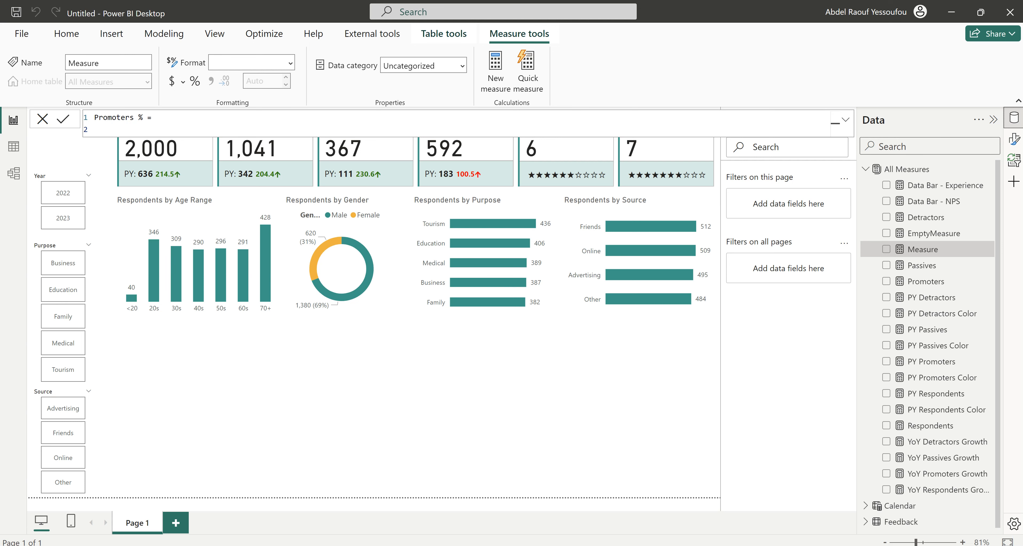
# Start the Promoters % formula with the DIVIDE function, using the [Promoters] measure as its numerator.
pyautogui.click(181, 117)
pyautogui.click(177, 128)
pyautogui.write('di')
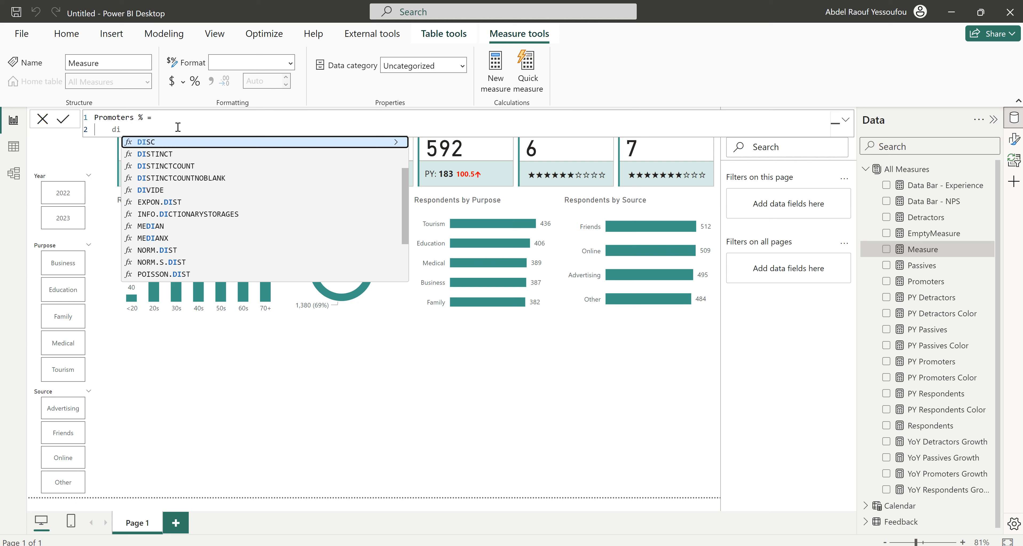
pyautogui.write('v')
pyautogui.press('Tab')
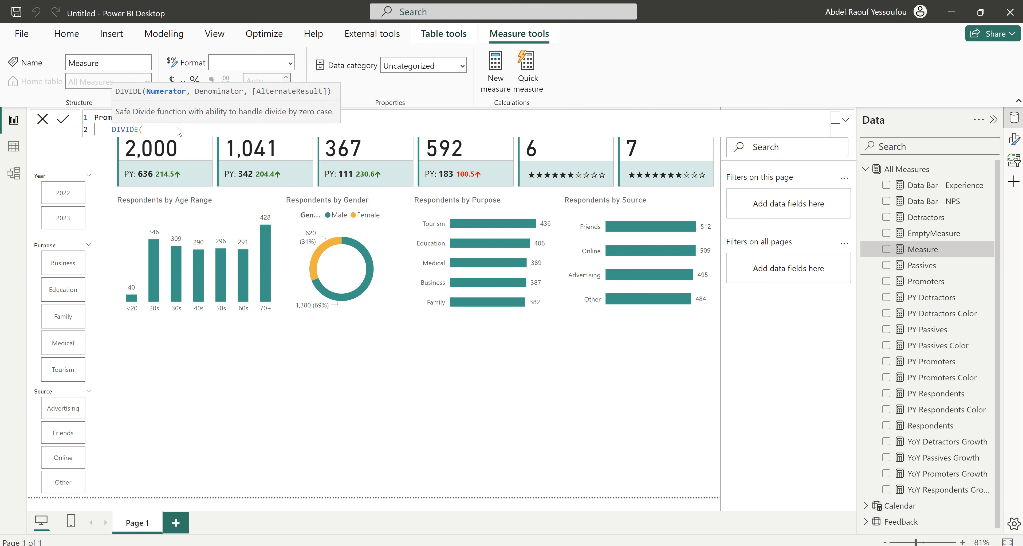
pyautogui.hotkey('shift', 'Return')
pyautogui.write('pro')
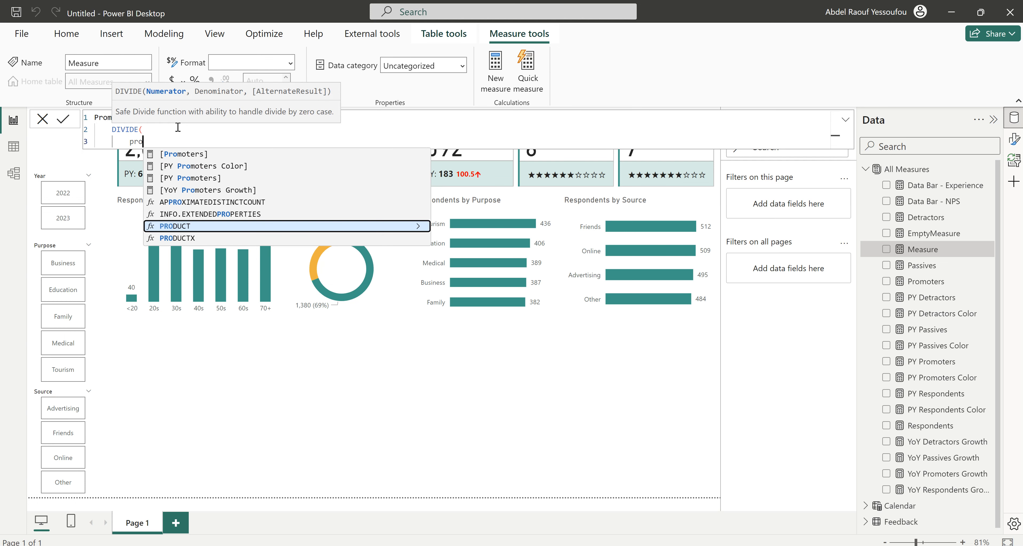
pyautogui.press('Up')
pyautogui.press('Up')
pyautogui.press('Up')
pyautogui.press('Up')
pyautogui.press('Up')
pyautogui.press('Up')
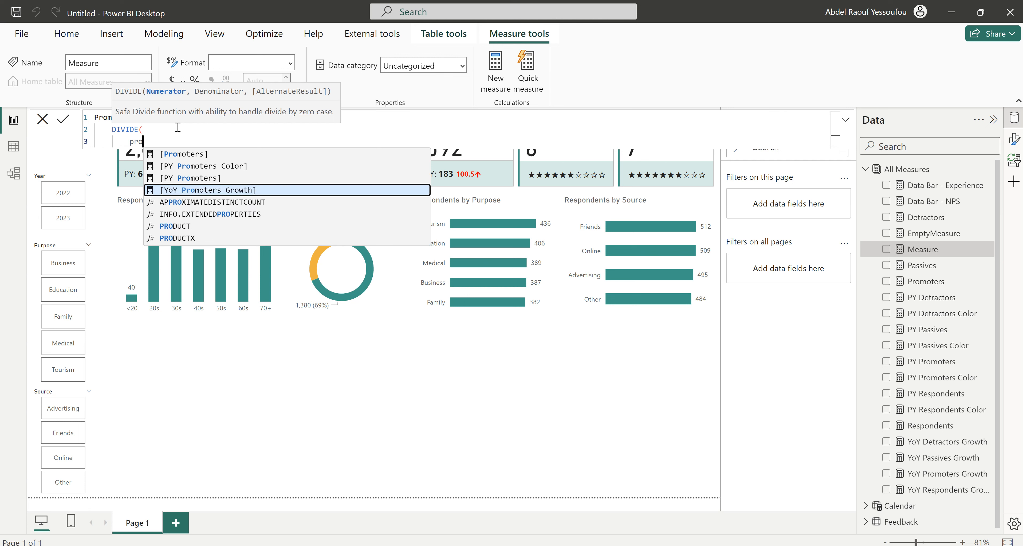
pyautogui.press('Tab')
pyautogui.write(',')
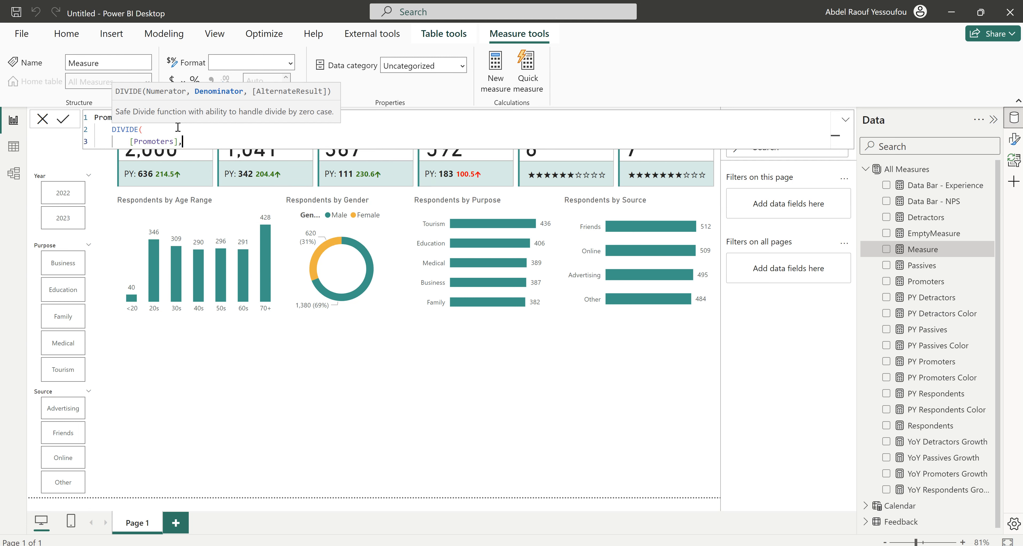
# Add [Respondents] as the denominator, close the DIVIDE function and commit the Promoters % measure.
pyautogui.press('Return')
pyautogui.write('resp')
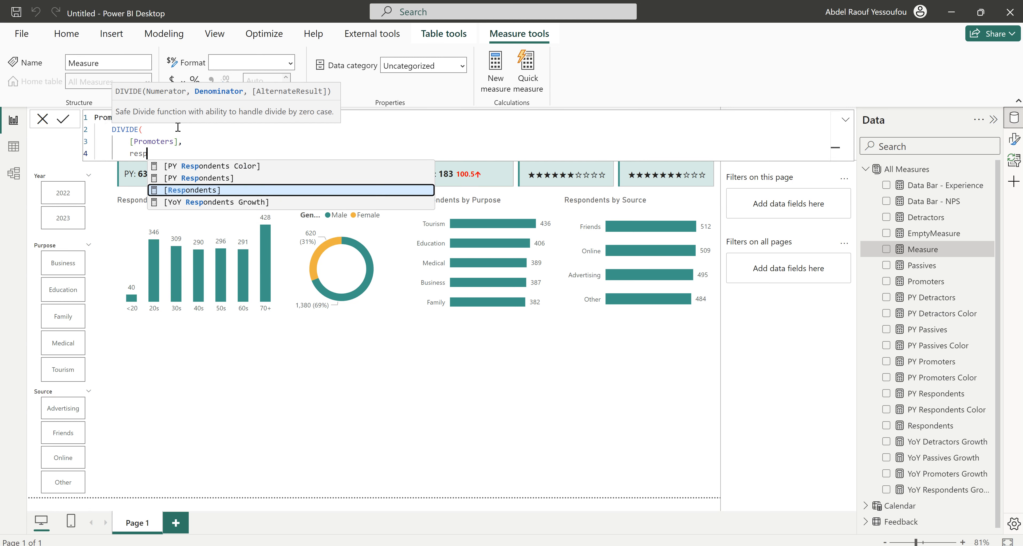
pyautogui.press('Tab')
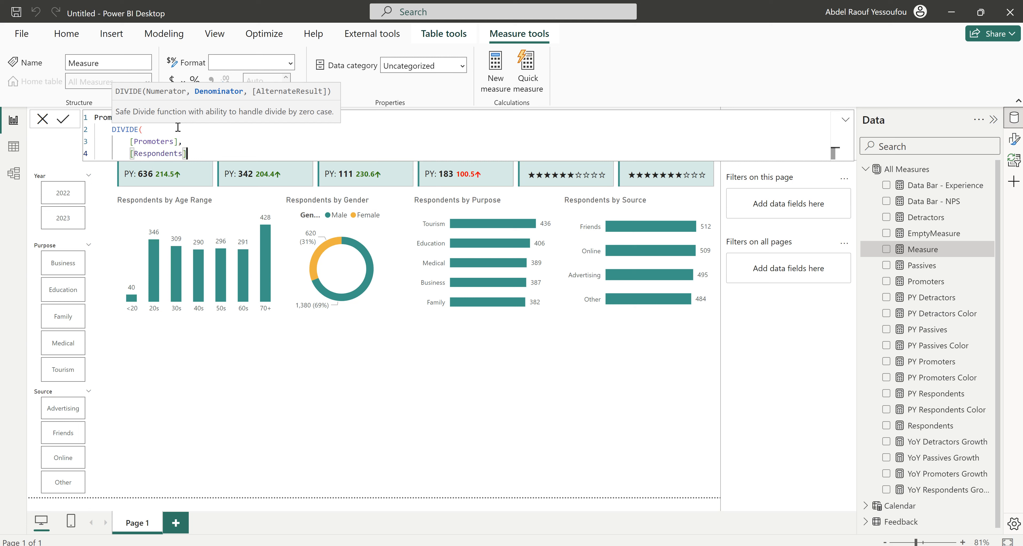
pyautogui.press('Return')
pyautogui.write(')')
pyautogui.press('Return')
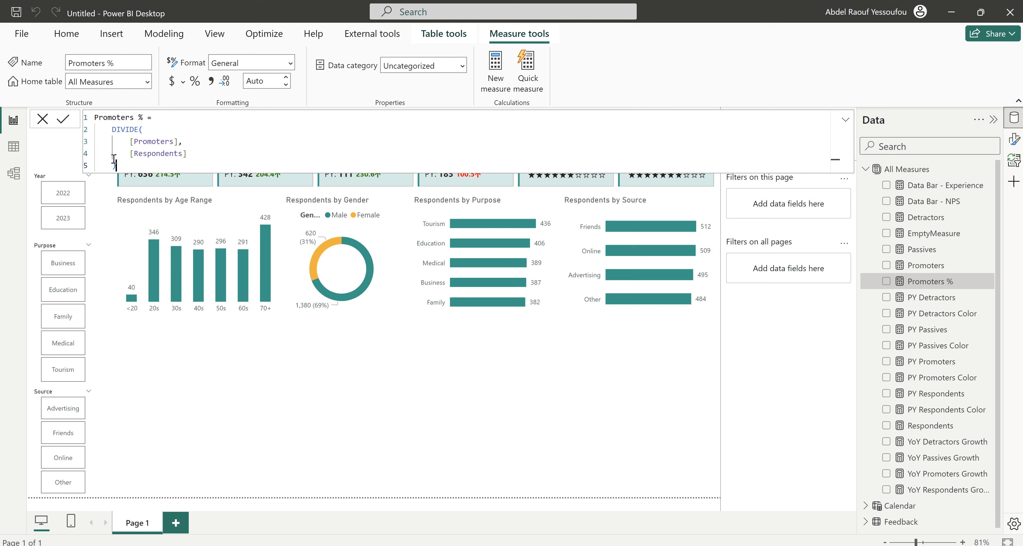
# Copy the whole Promoters % formula into another new measure in the All Measures table.
pyautogui.moveTo(119, 165); pyautogui.dragTo(66, 109)
pyautogui.hotkey('ctrl', 'c')
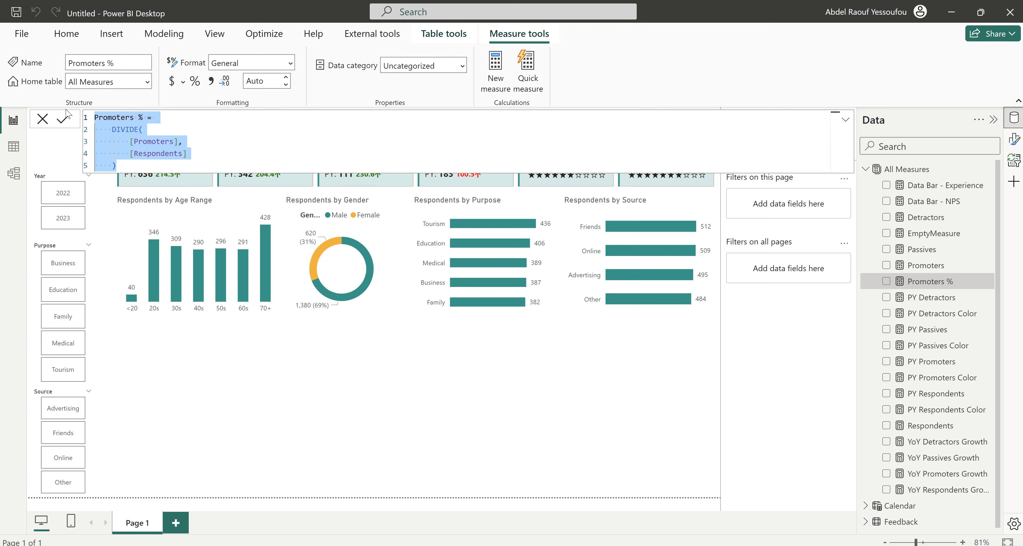
pyautogui.click(497, 67)
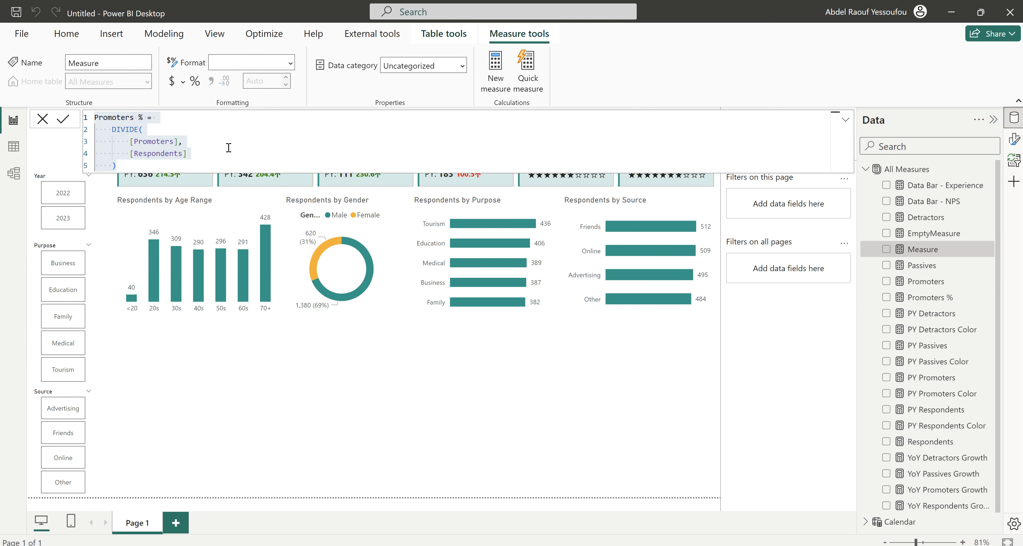
pyautogui.hotkey('ctrl', 'v')
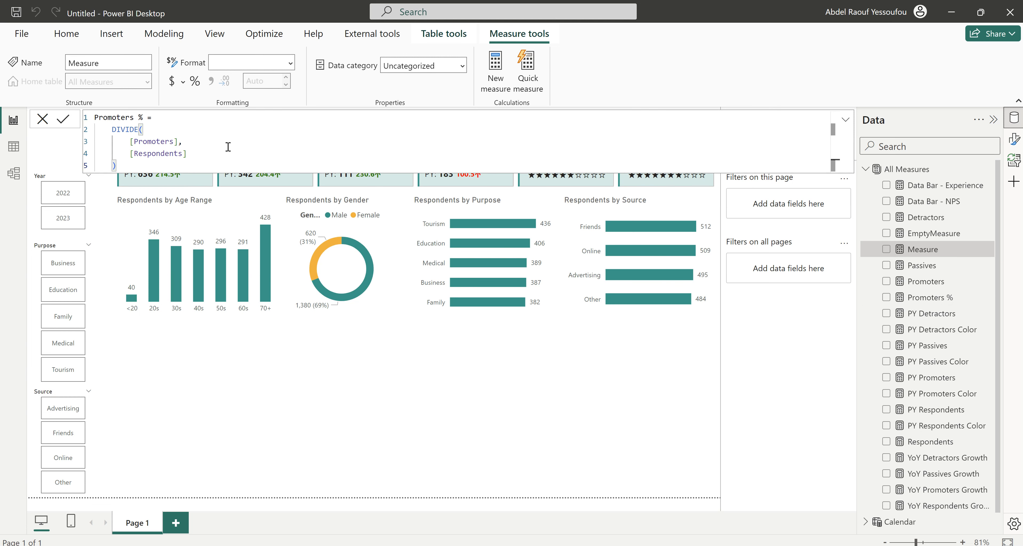
# Rename the copied measure "Passives %" and replace its numerator with [Passives].
pyautogui.doubleClick(108, 117)
pyautogui.write('Passives')
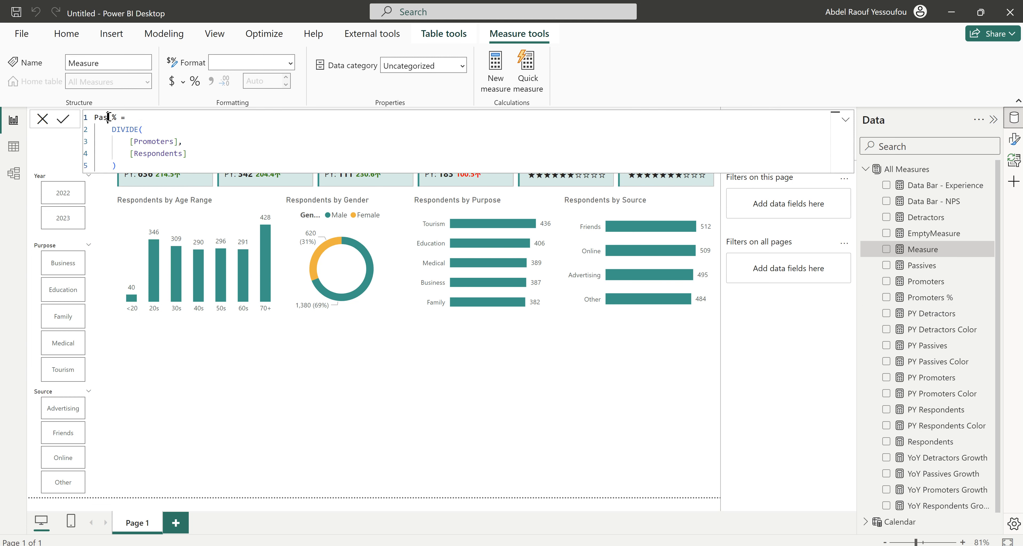
pyautogui.doubleClick(154, 141)
pyautogui.write('Pas')
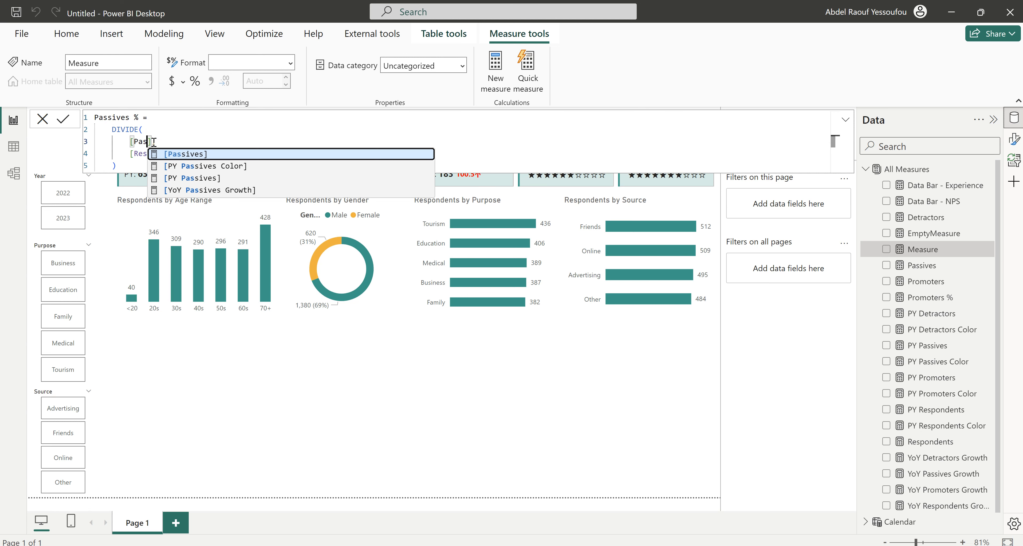
pyautogui.press('Tab')
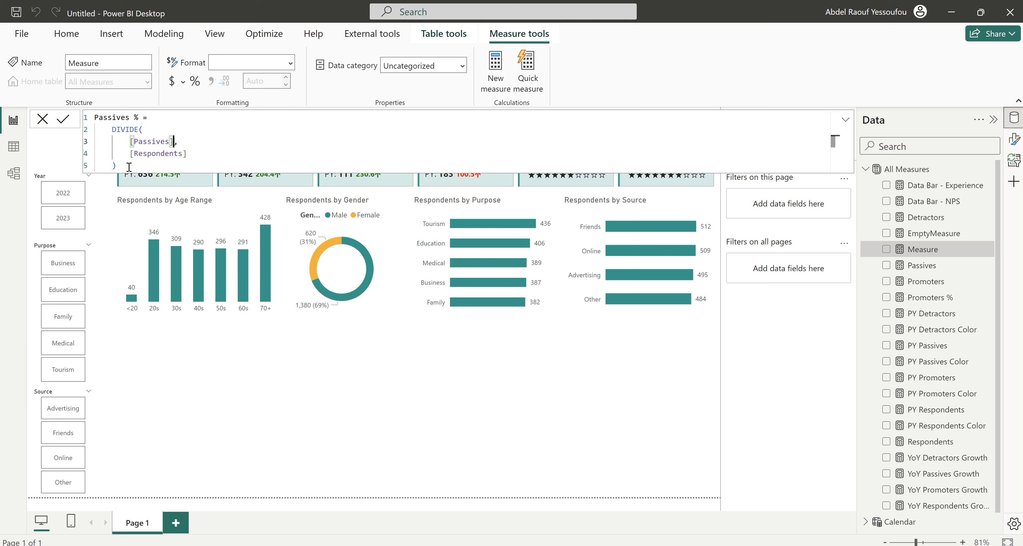
# Rename the copied measure "Detractors %", set its numerator to [Detractors] and commit it.
pyautogui.doubleClick(114, 117)
pyautogui.write('De')
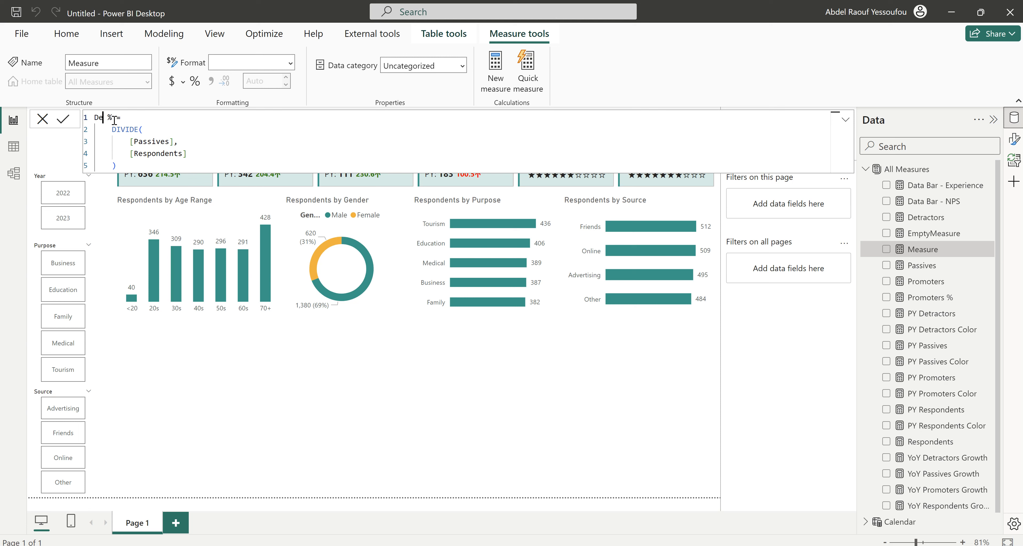
pyautogui.write('tractors')
pyautogui.doubleClick(159, 142)
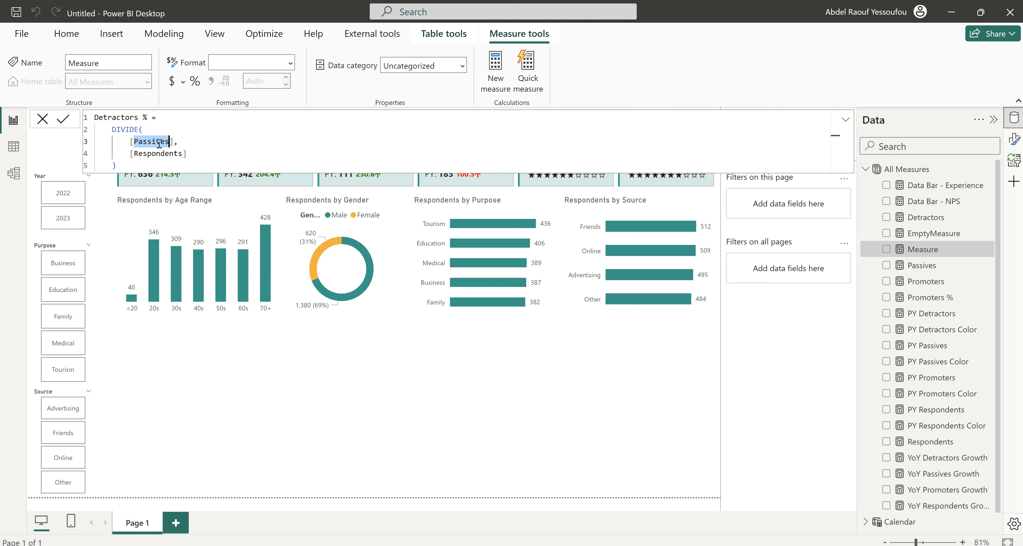
pyautogui.write('de')
pyautogui.press('Tab')
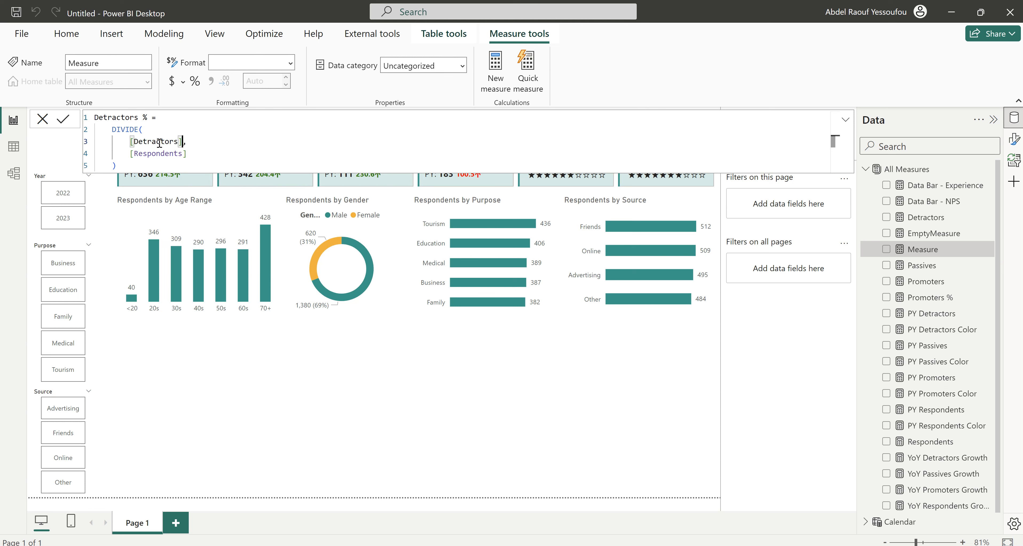
pyautogui.click(320, 366)
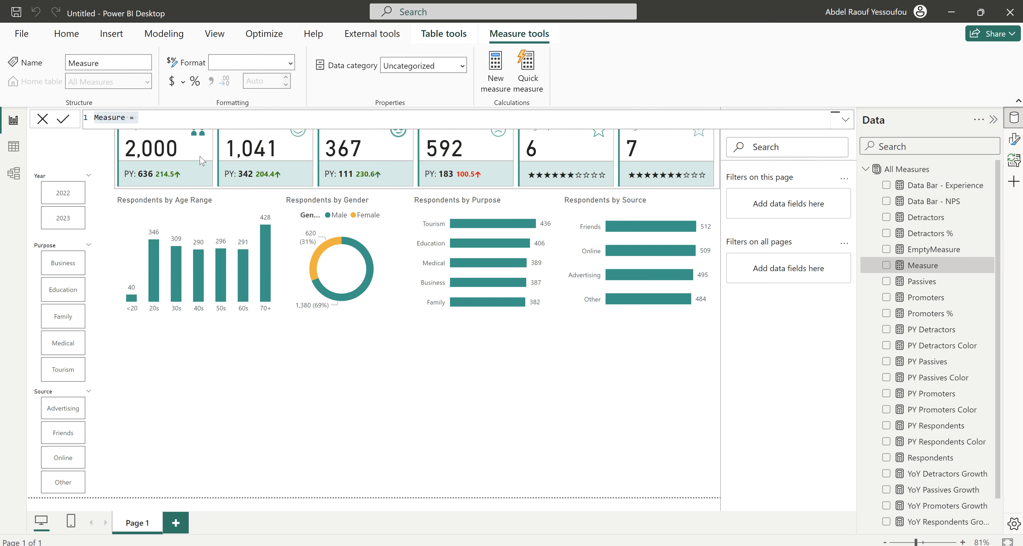
# Name a new measure "NPS" and enter [Promoters %] - [Detractors %] as its formula.
pyautogui.write('NPS')
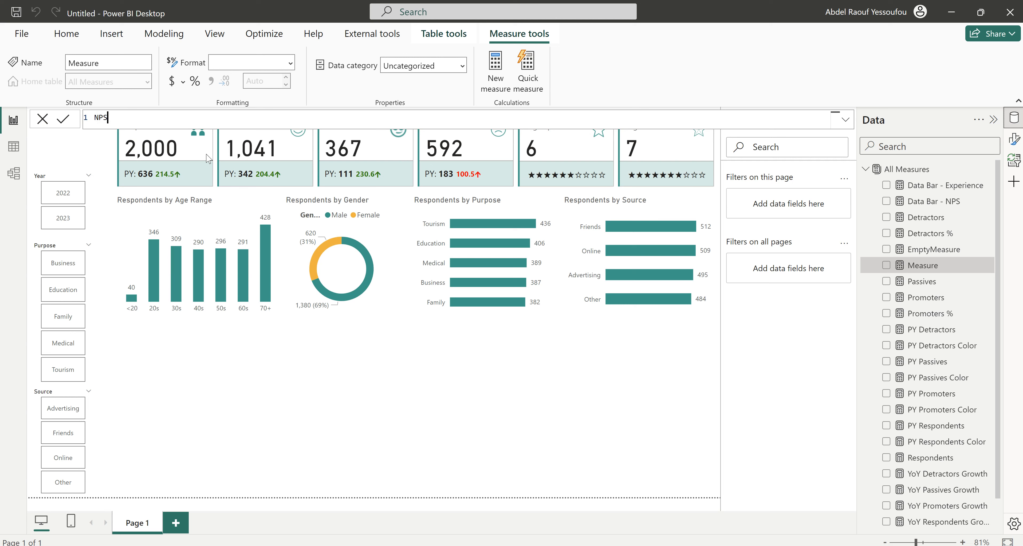
pyautogui.write(' =')
pyautogui.hotkey('shift', 'Return')
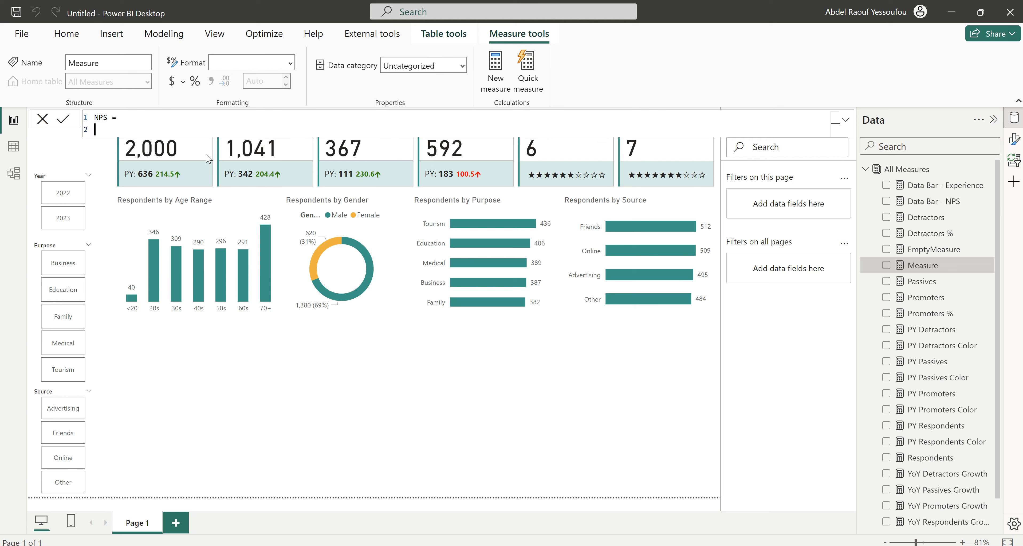
pyautogui.write('pro')
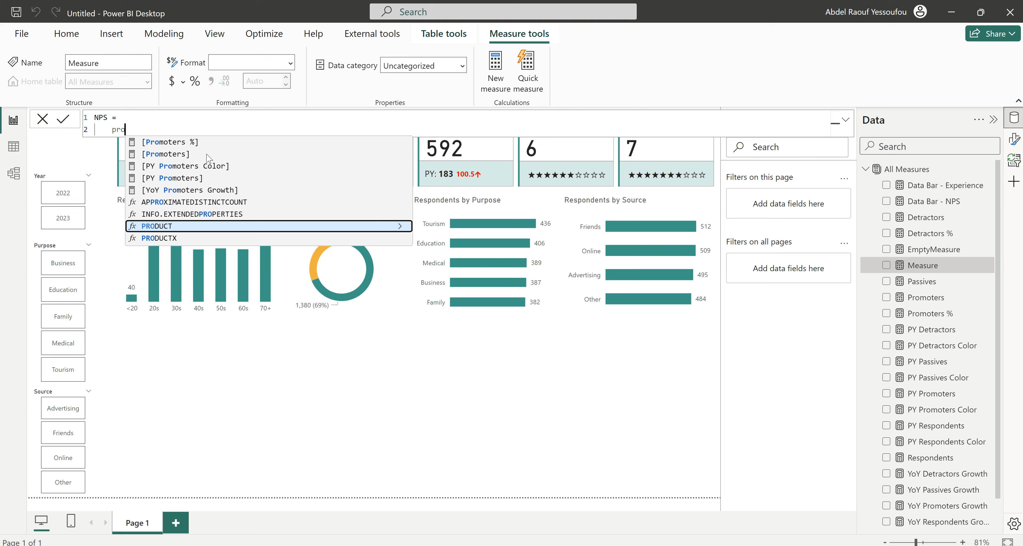
pyautogui.click(191, 144)
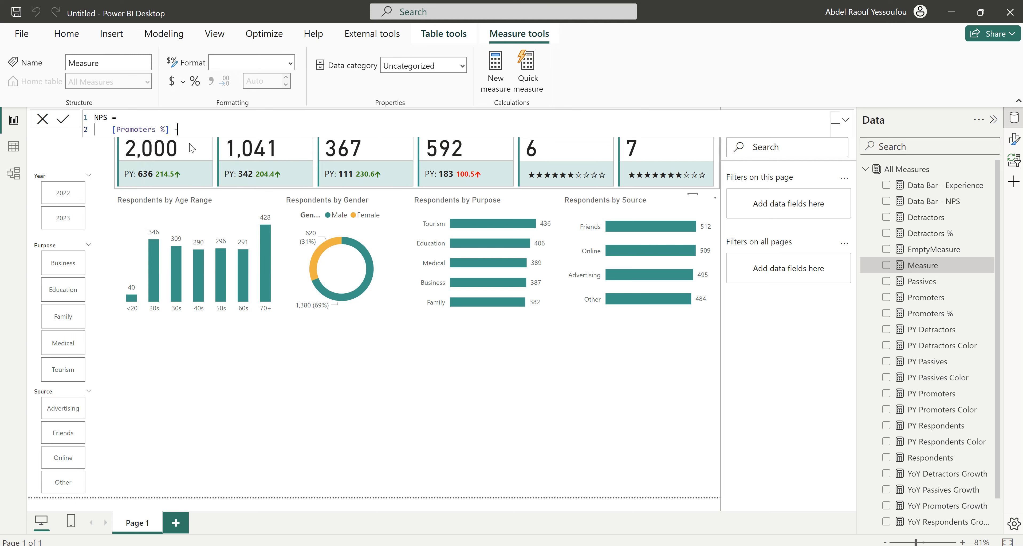
pyautogui.write('- det')
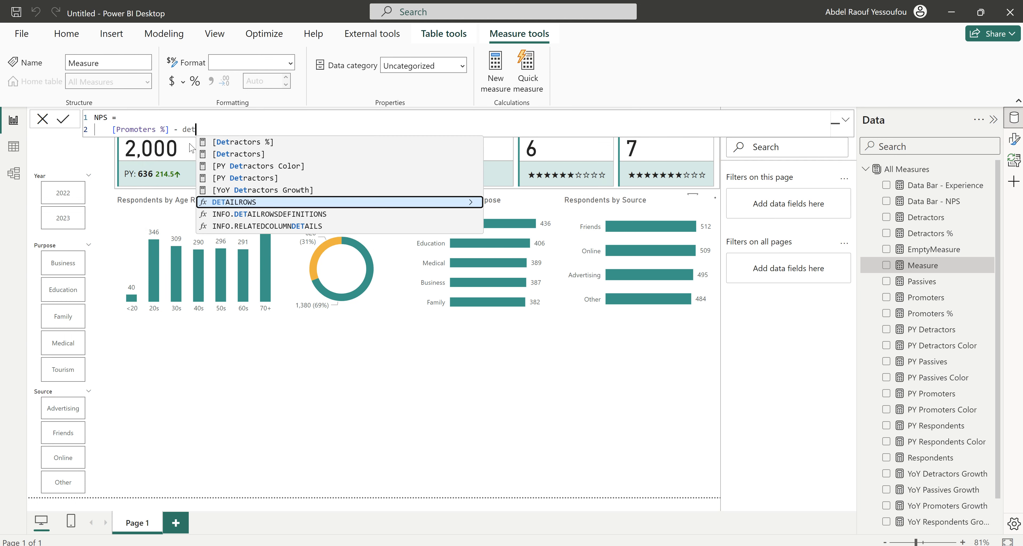
pyautogui.press('BackSpace')
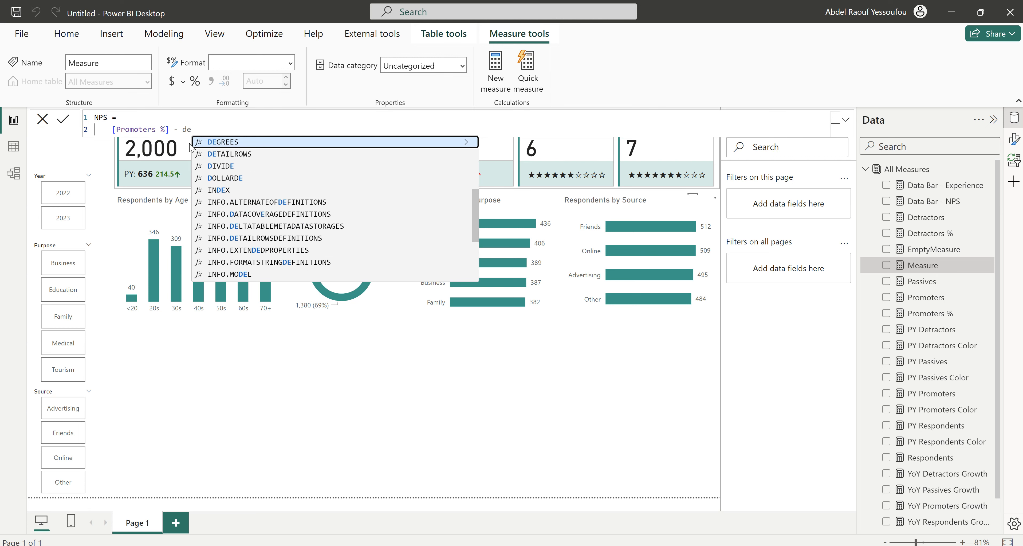
pyautogui.write('tra')
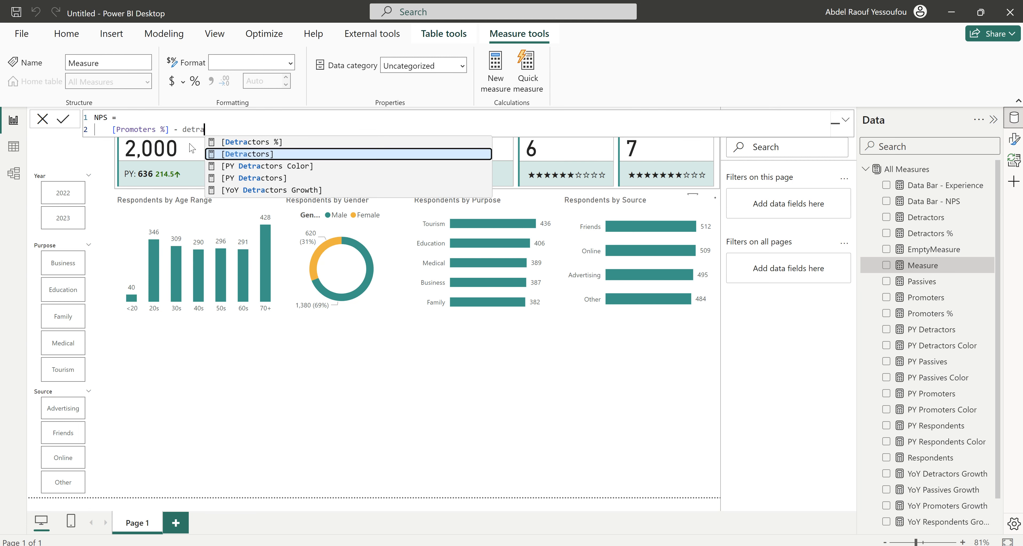
pyautogui.click(252, 142)
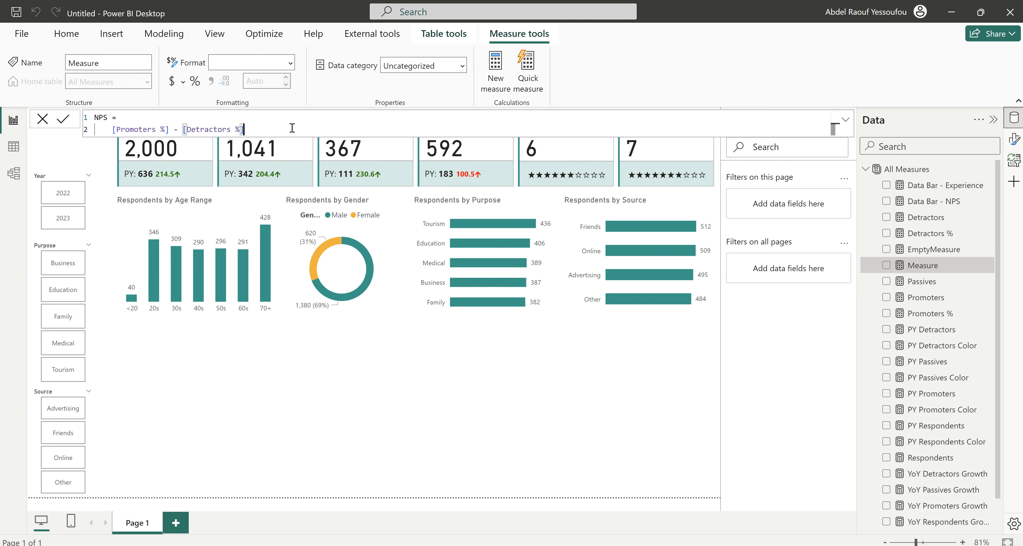
# Enclose the NPS subtraction in parentheses, multiply it by 100 on a new line and commit the measure.
pyautogui.write(')')
pyautogui.click(111, 128)
pyautogui.write('(')
pyautogui.click(268, 129)
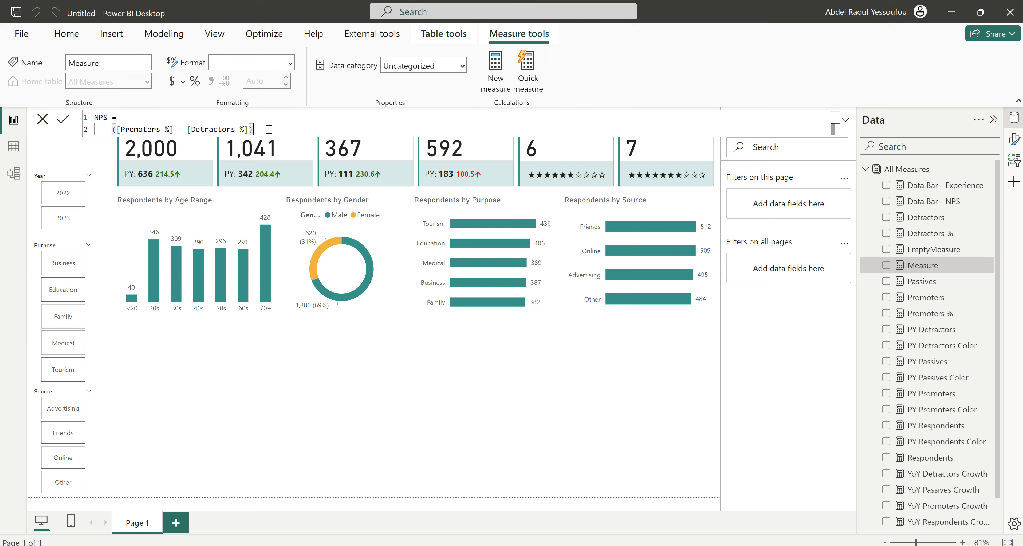
pyautogui.hotkey('shift', 'Return')
pyautogui.write('* 100')
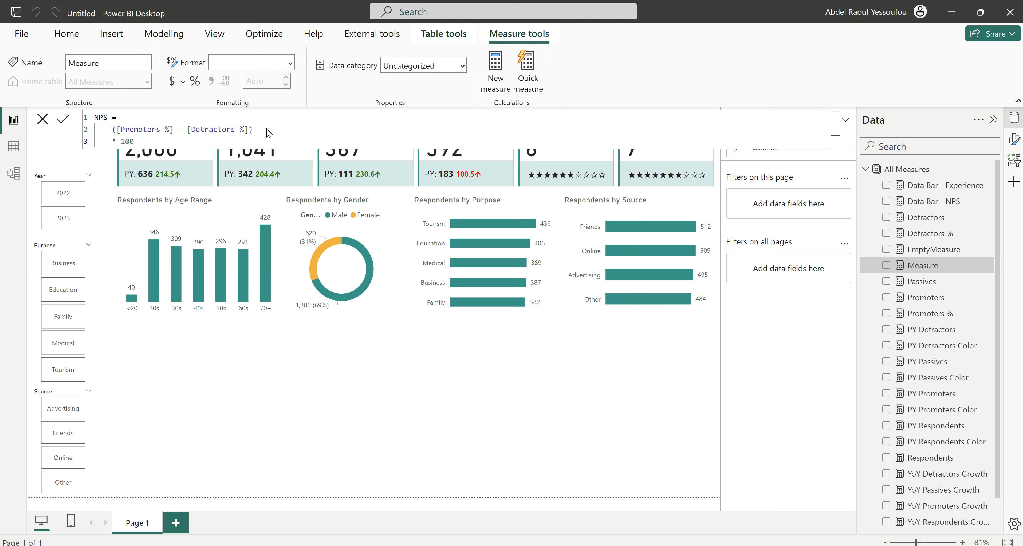
pyautogui.press('Return')
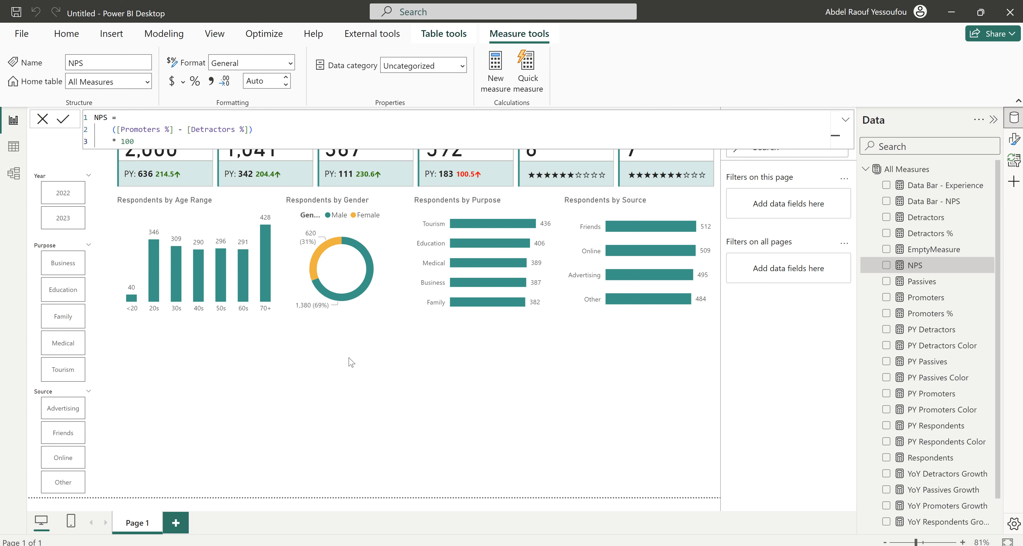
# Insert a table visual on the page showing the Promoters %, Detractors % and NPS measures.
pyautogui.click(351, 362)
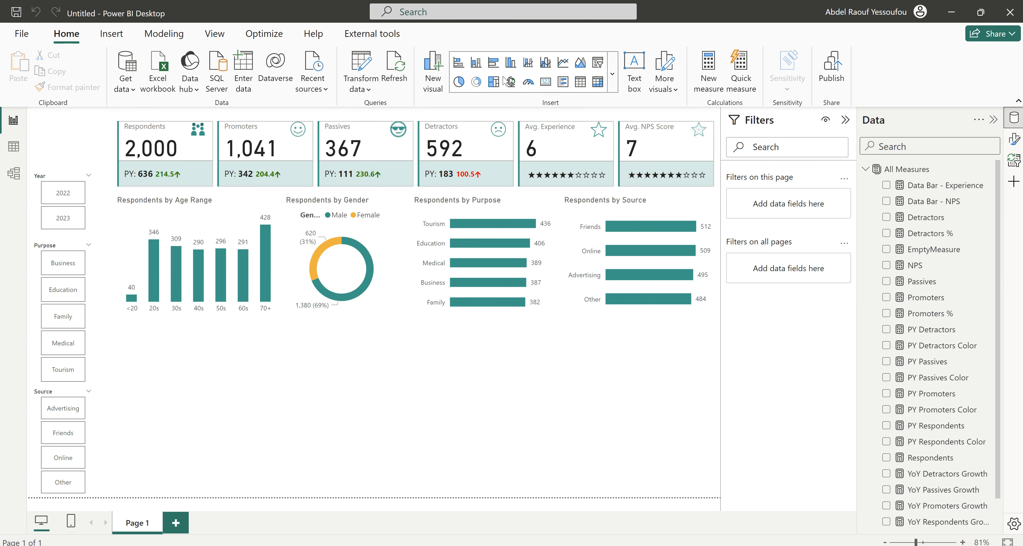
pyautogui.click(581, 84)
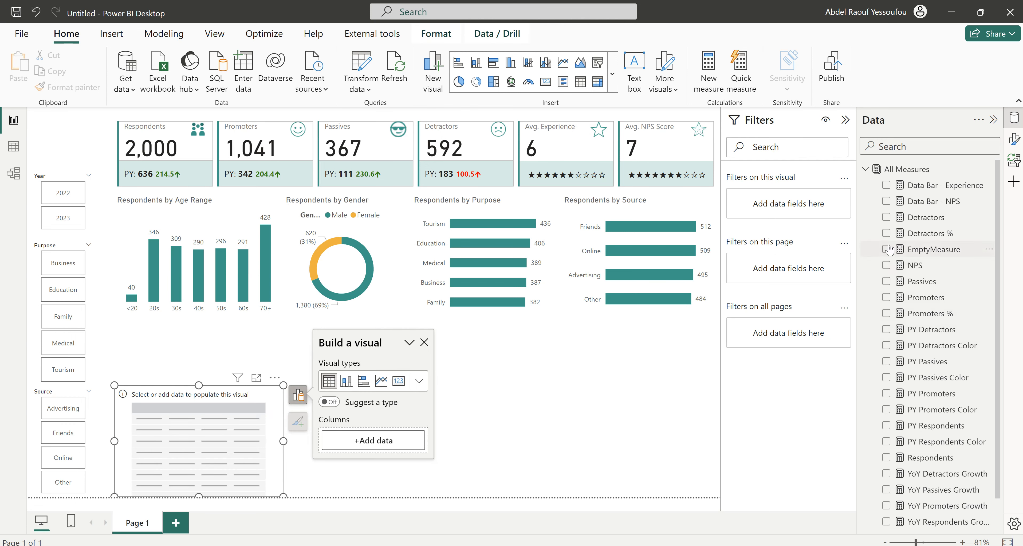
pyautogui.click(887, 314)
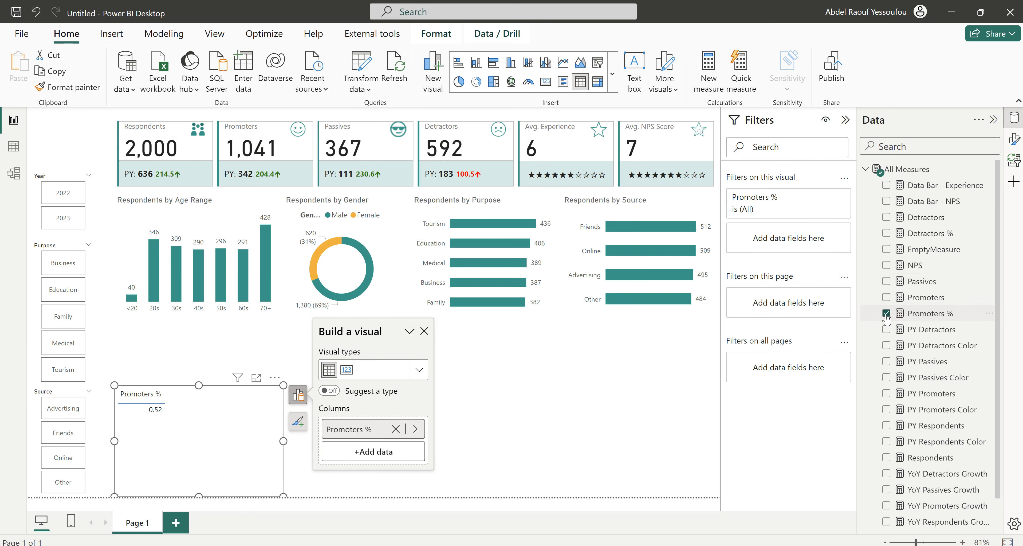
pyautogui.click(886, 234)
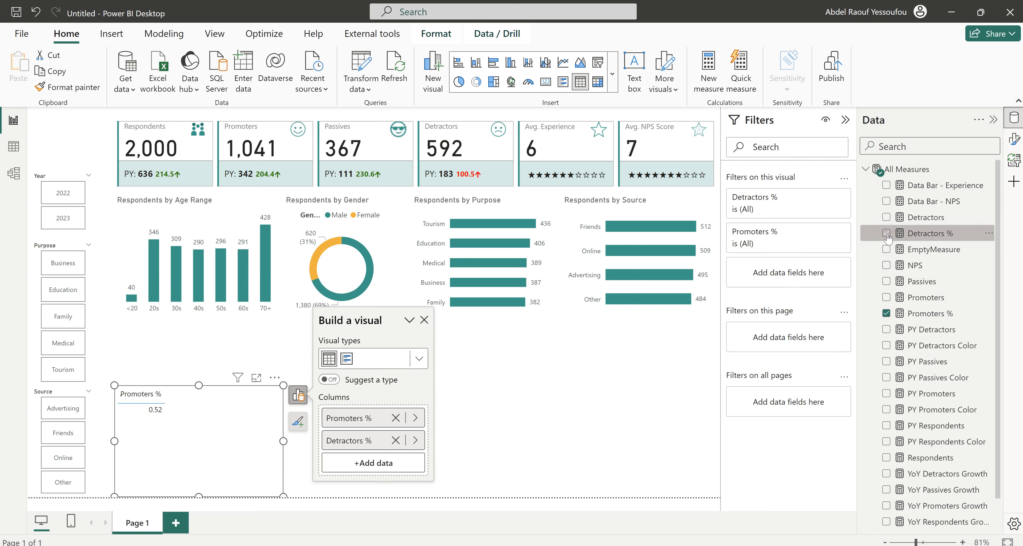
pyautogui.click(886, 265)
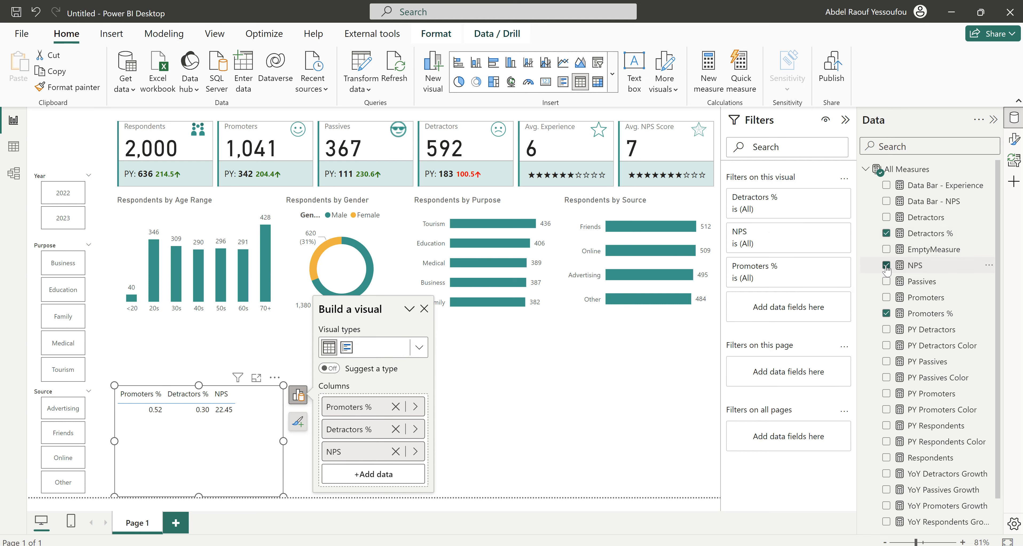
# Format the Promoters % measure as a percentage with two decimal places.
pyautogui.click(933, 313)
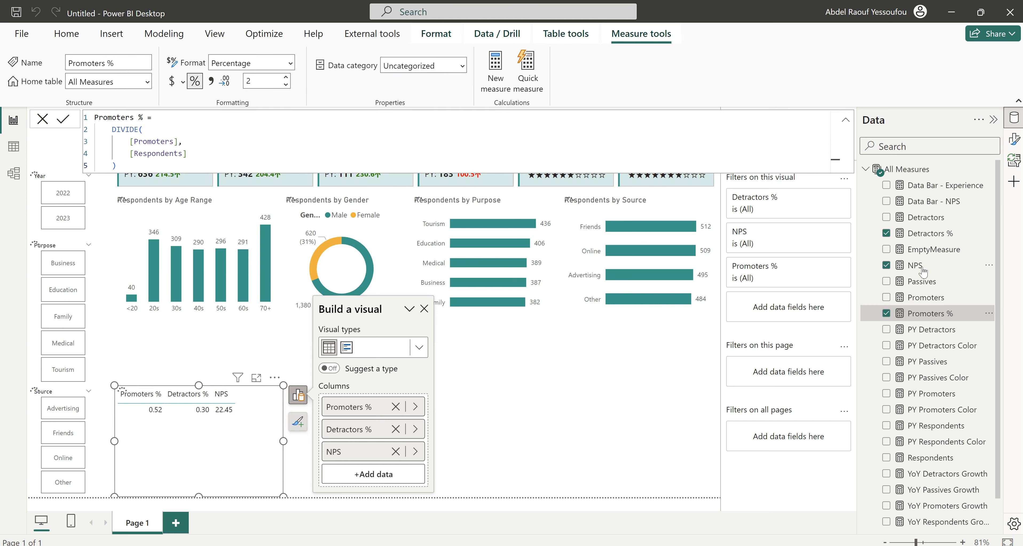
# Format the Detractors % measure as a percentage and delete the table visual used to check the measures.
pyautogui.click(931, 235)
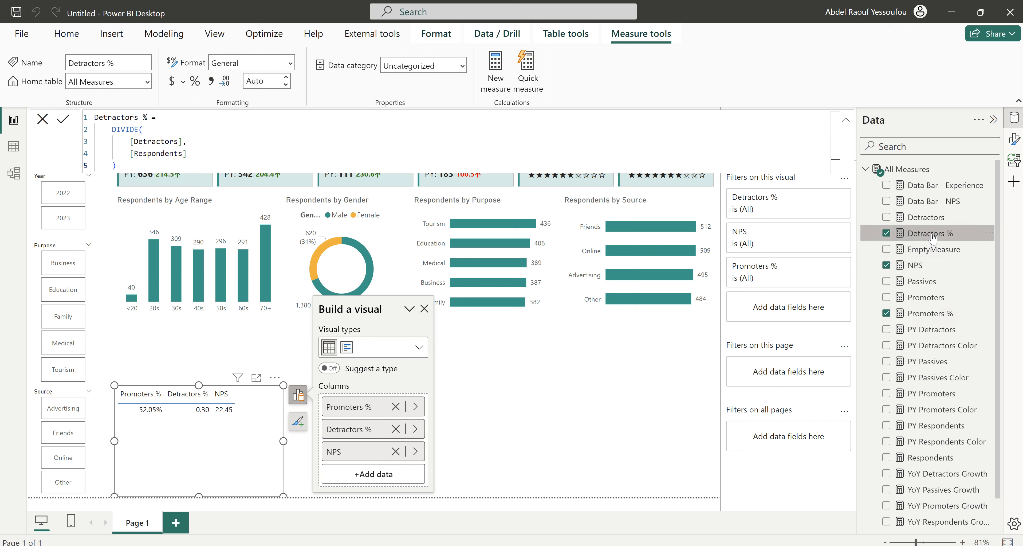
pyautogui.click(196, 82)
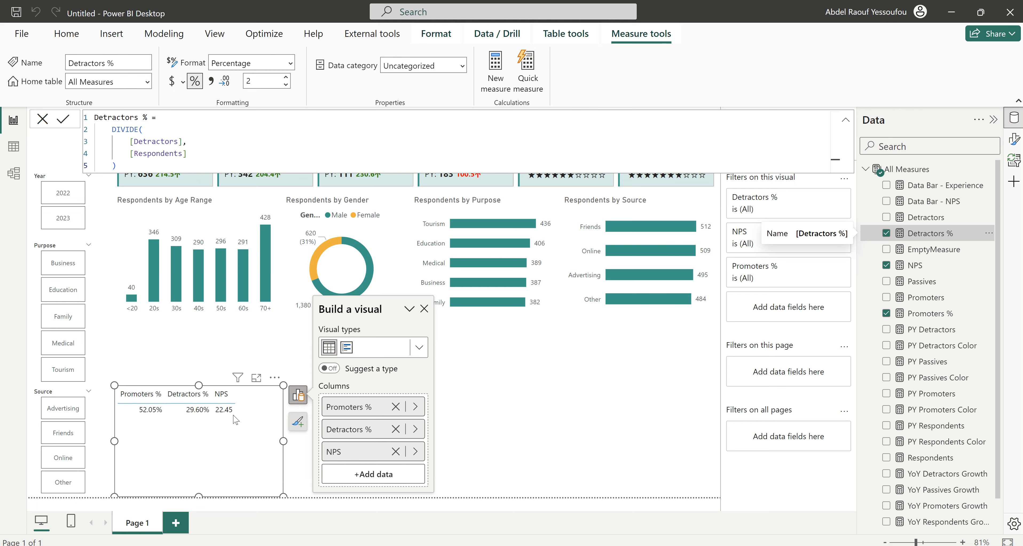
pyautogui.click(261, 457)
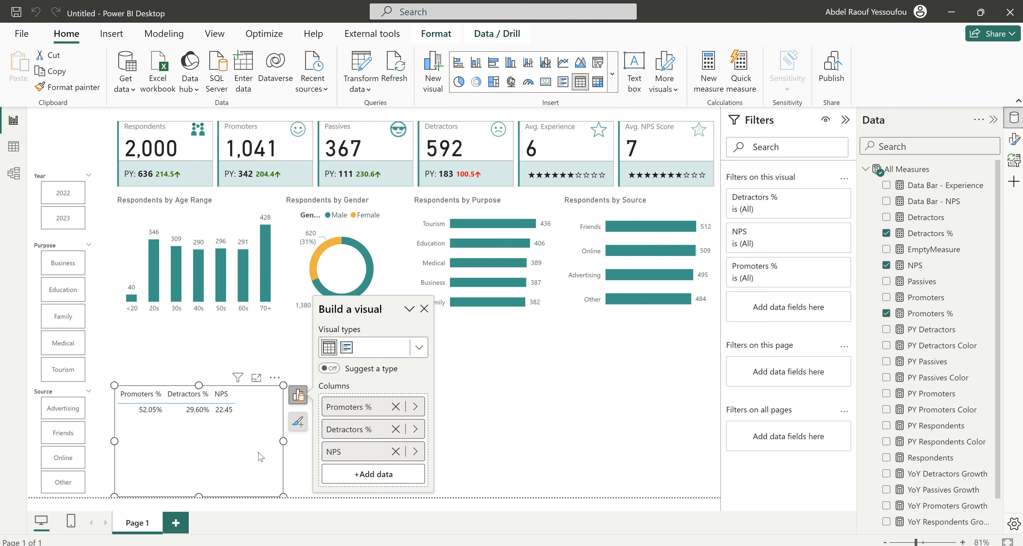
pyautogui.press('Delete')
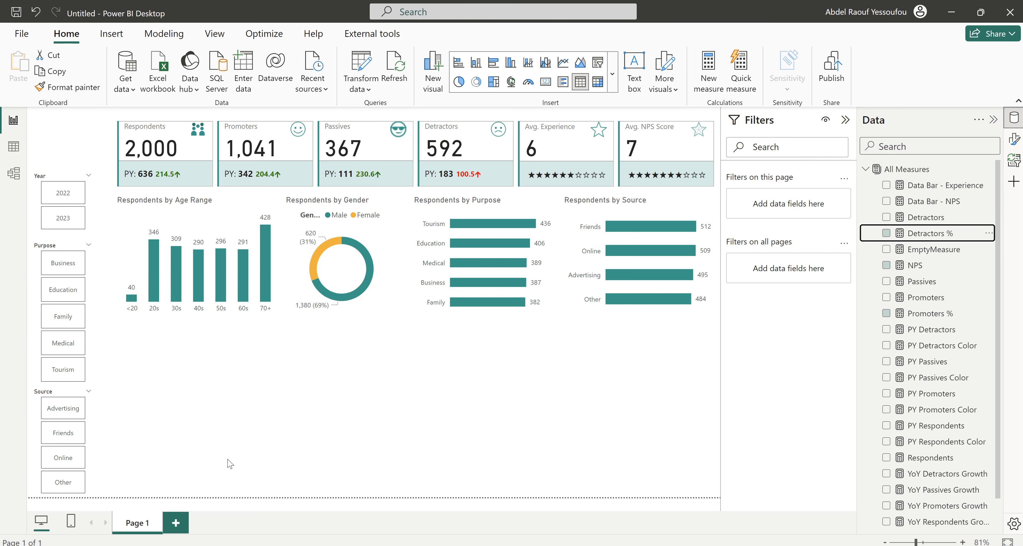
# Duplicate the Respondents by Age Range chart, place the copy directly beneath the original and widen it to reach under the gender donut chart.
pyautogui.click(241, 320)
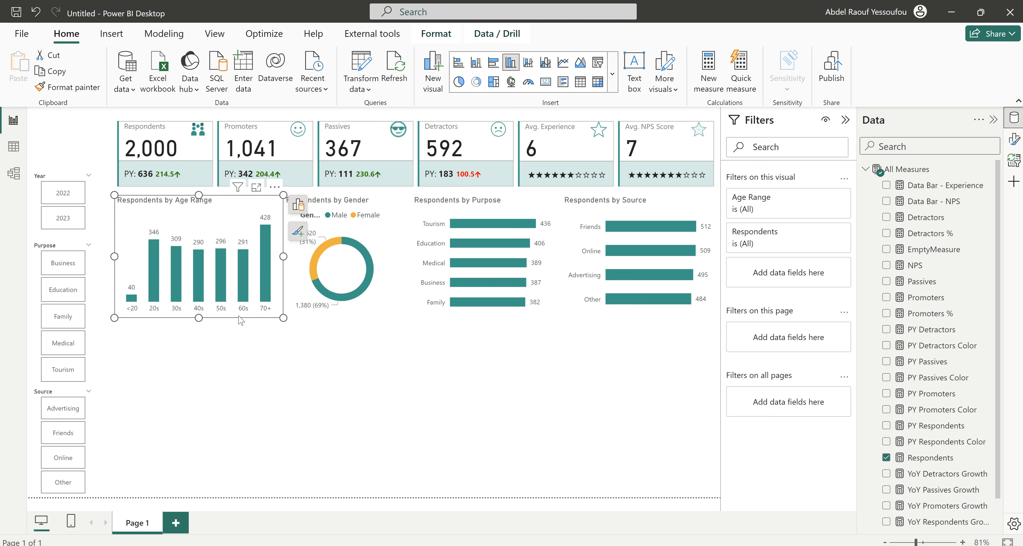
pyautogui.click(222, 400)
pyautogui.hotkey('ctrl', 'v')
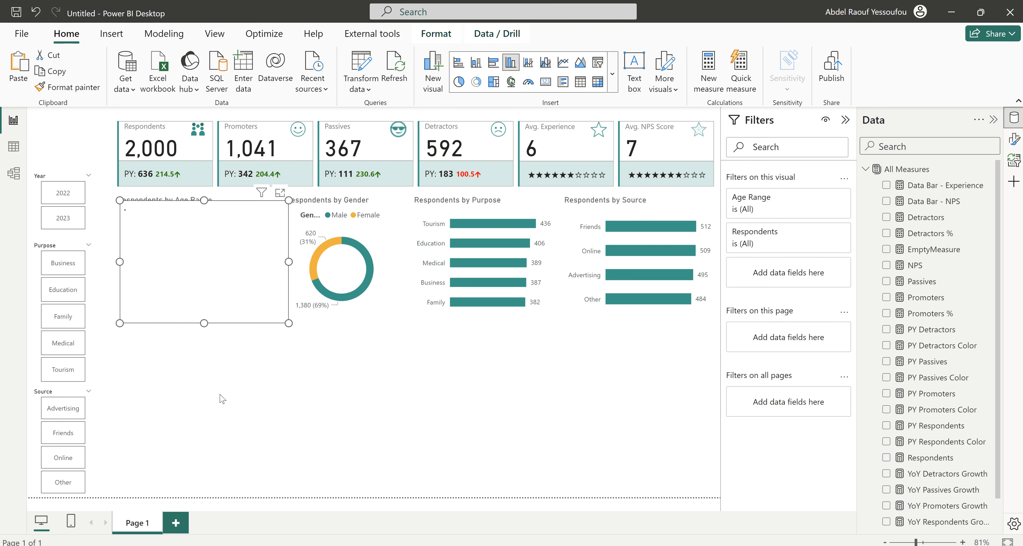
pyautogui.moveTo(195, 470); pyautogui.dragTo(203, 496)
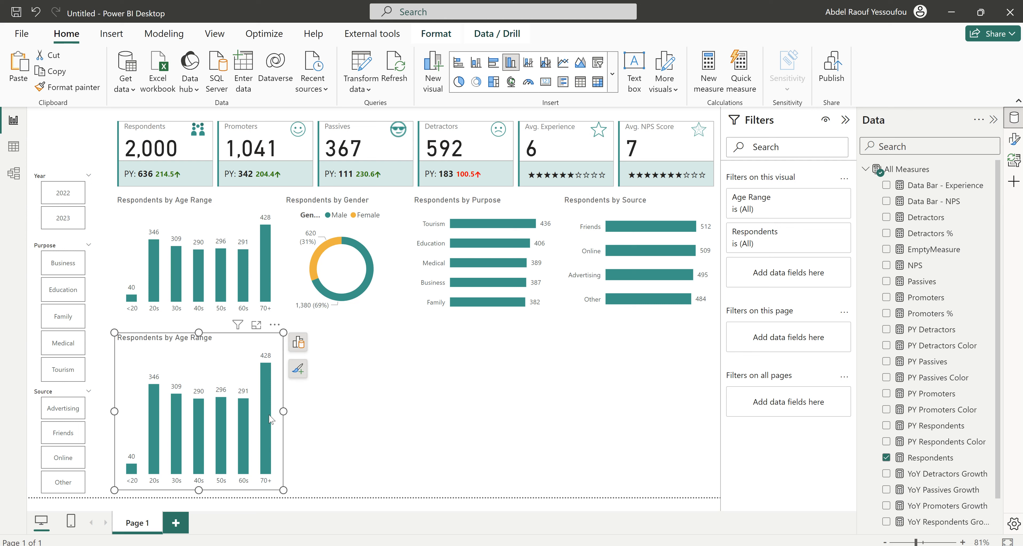
pyautogui.moveTo(282, 411); pyautogui.dragTo(411, 427)
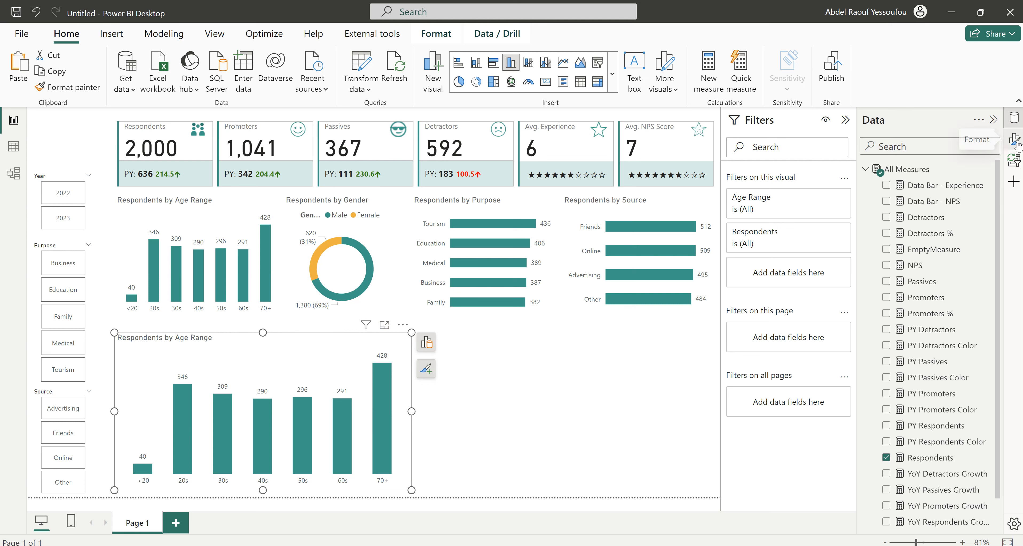
# Replace the Respondents measure with NPS in the copied column chart.
pyautogui.scroll(-1, 922, 477)
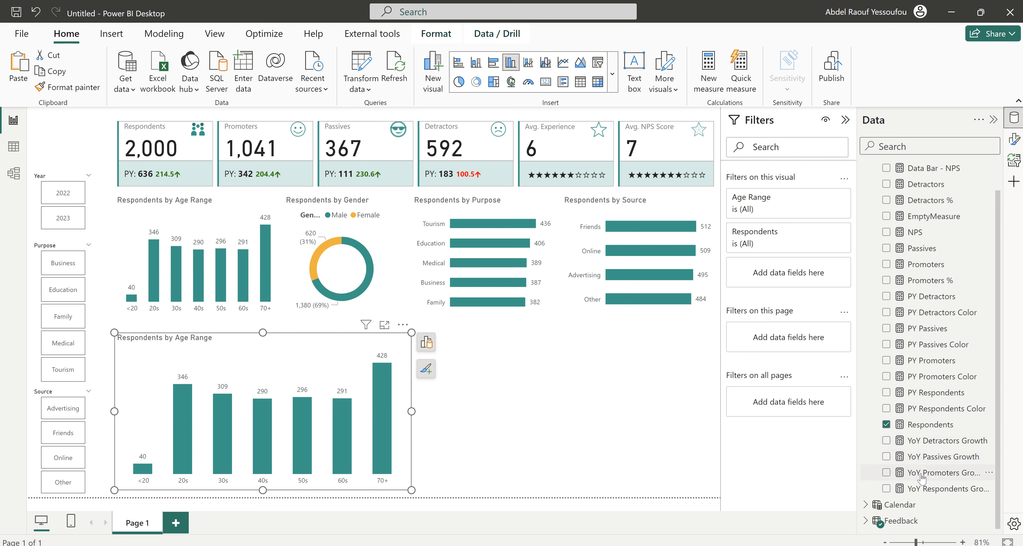
pyautogui.click(887, 426)
pyautogui.click(887, 231)
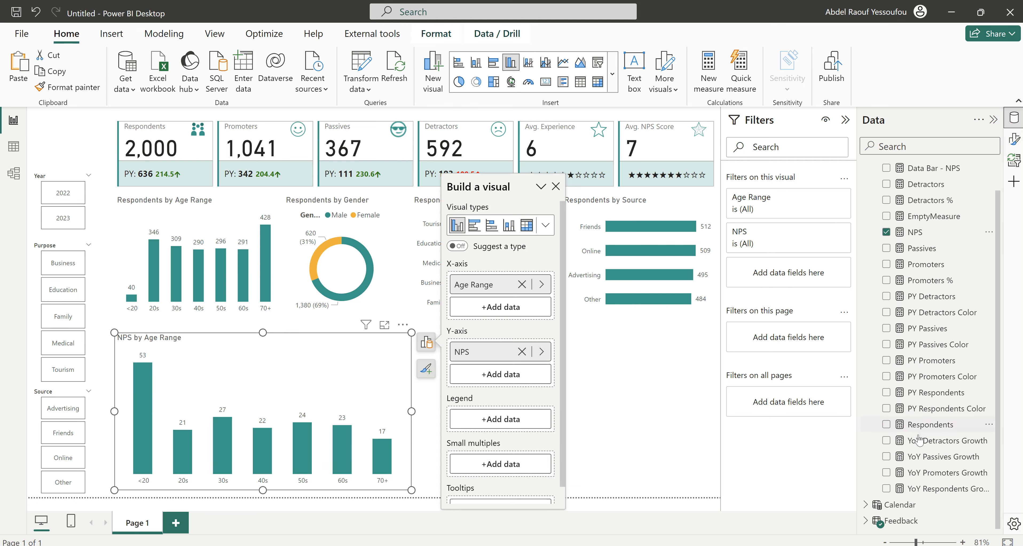
# Add the Calendar table's Year field to the NPS chart and remove Age Range from it.
pyautogui.click(867, 504)
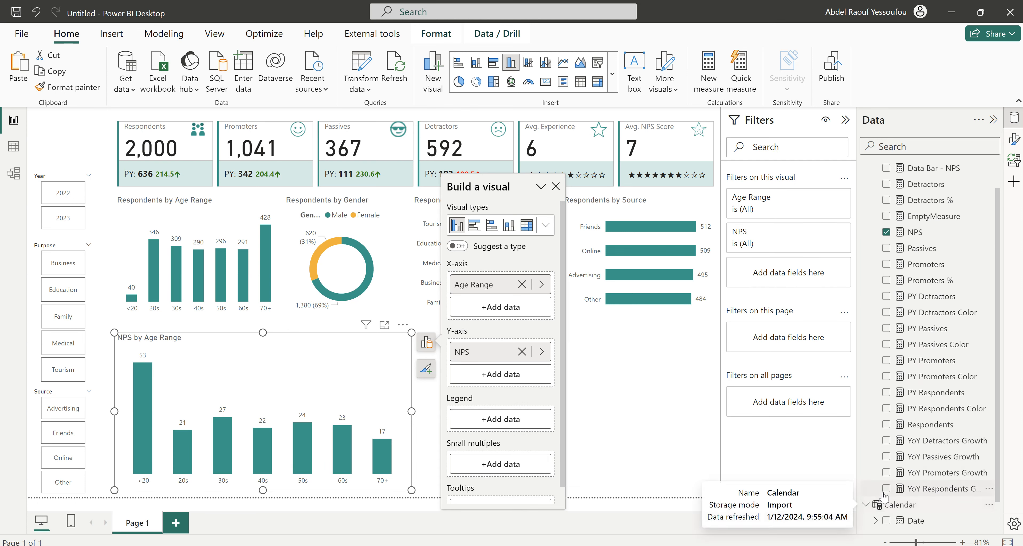
pyautogui.scroll(-1, 885, 496)
pyautogui.click(886, 505)
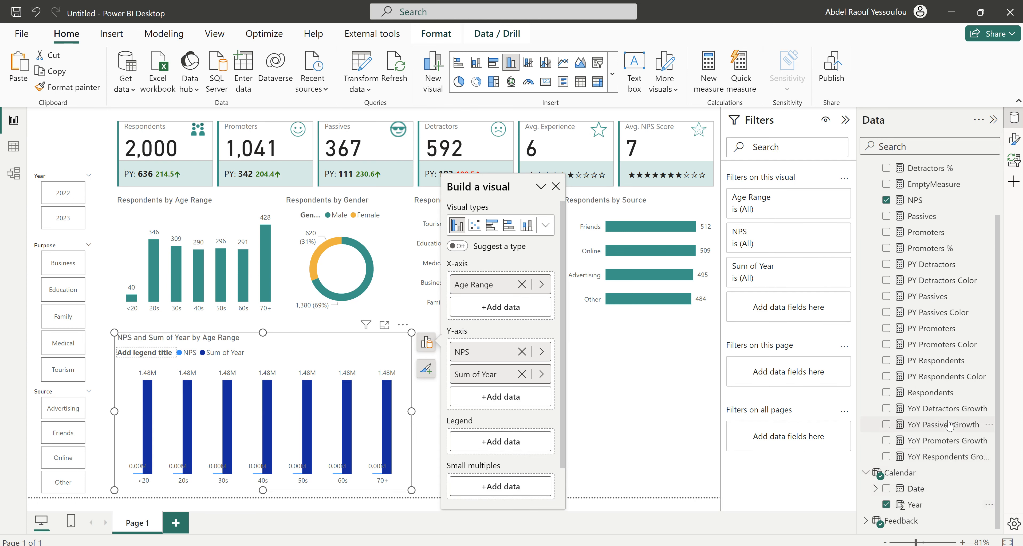
pyautogui.scroll(2, 944, 413)
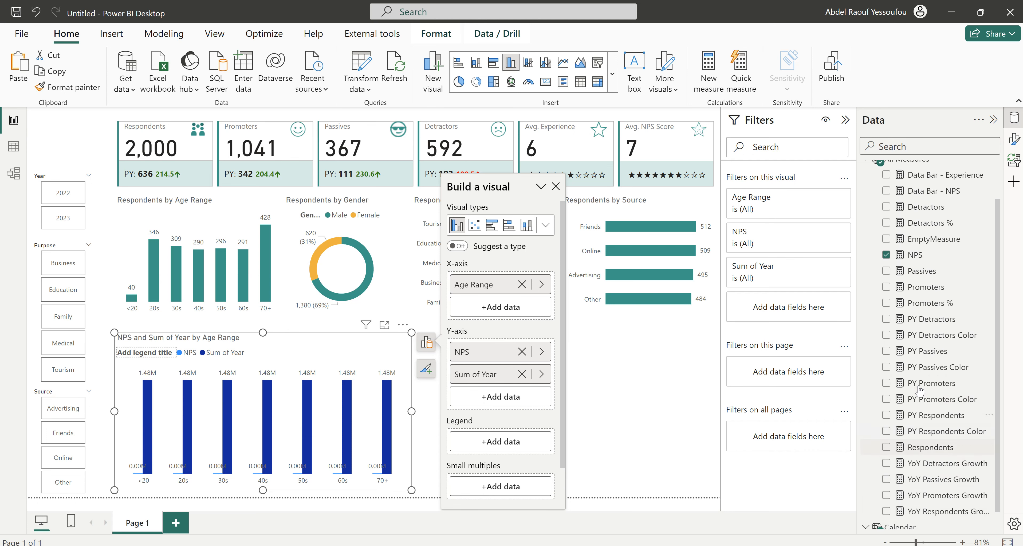
pyautogui.click(865, 170)
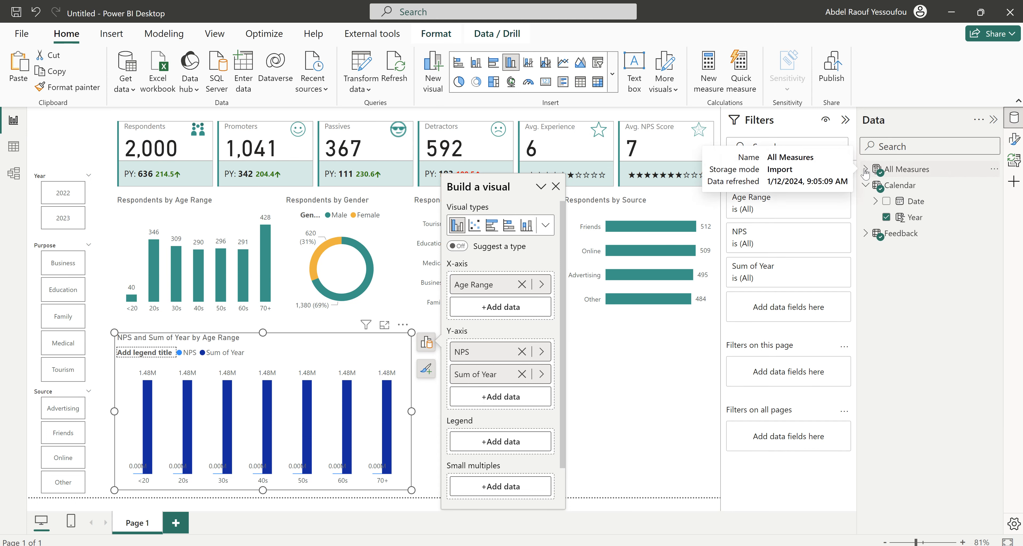
pyautogui.click(866, 233)
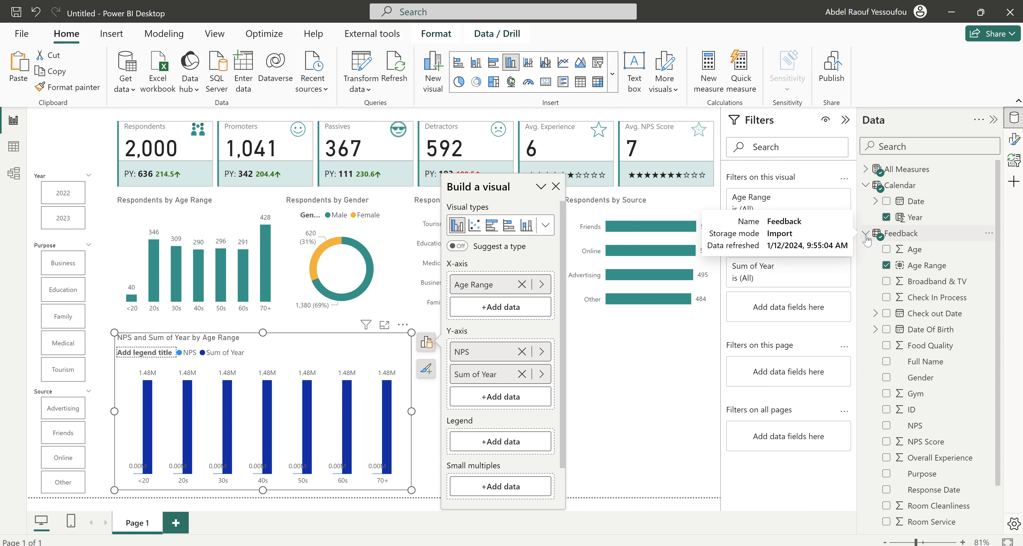
pyautogui.click(887, 266)
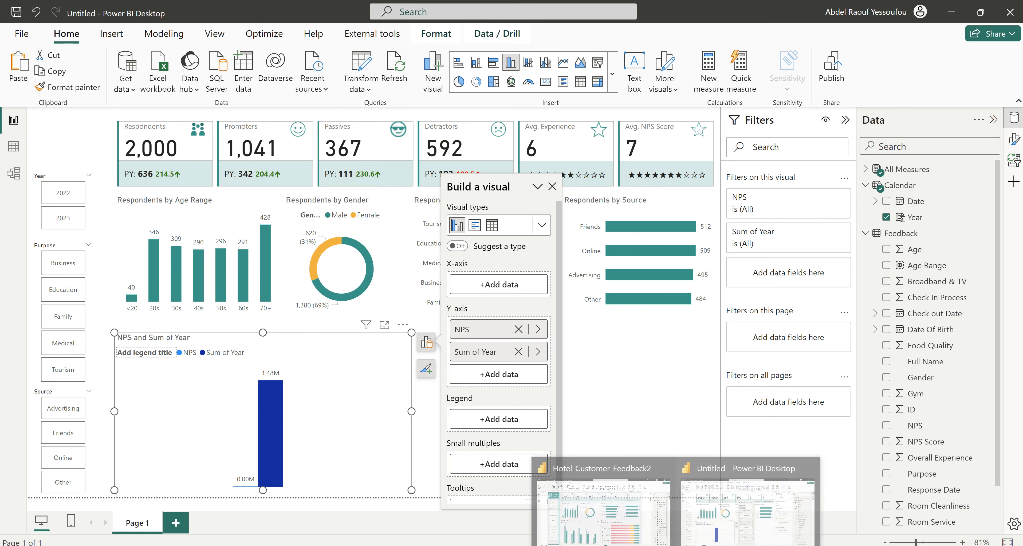
# Consult the finished NPS chart in Hotel_Customer_Feedback2, and place Staff Attitude on the X-axis and Year in the legend of the new chart.
pyautogui.click(583, 531)
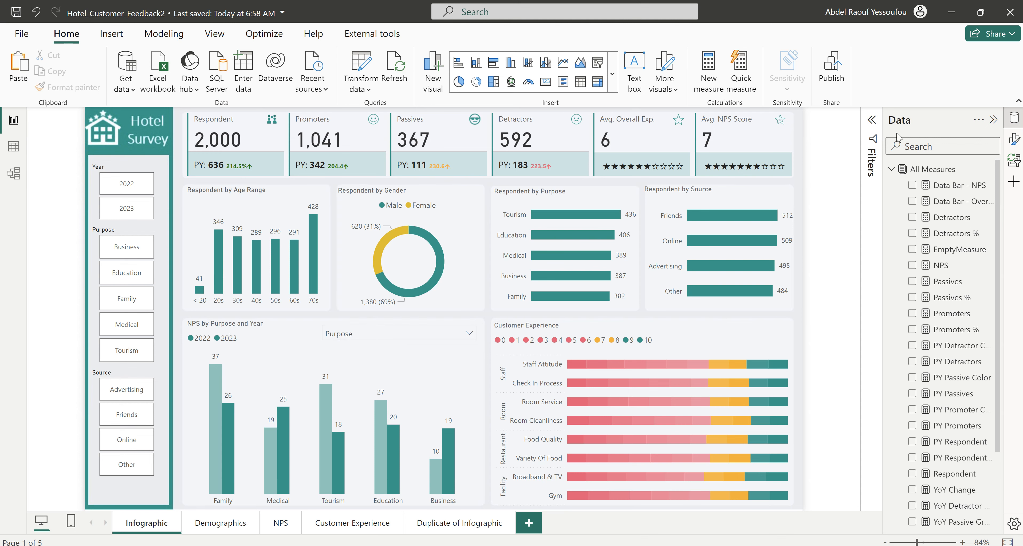
pyautogui.click(952, 19)
pyautogui.scroll(-2, 944, 472)
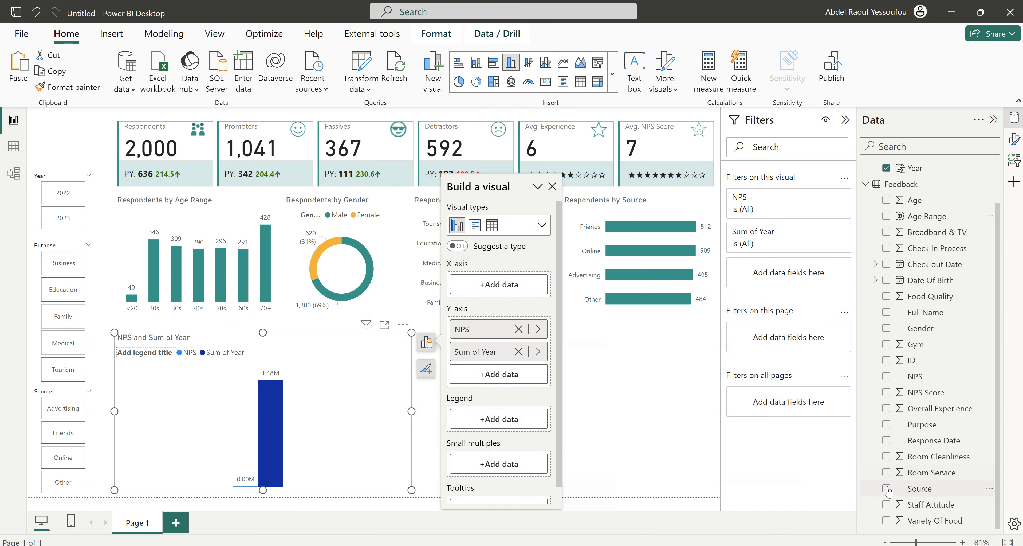
pyautogui.click(886, 505)
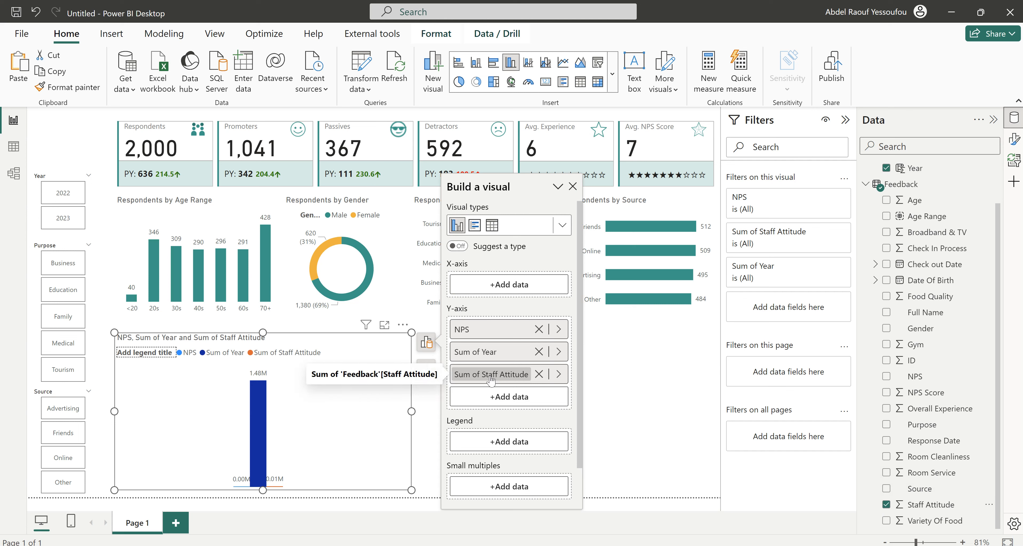
pyautogui.moveTo(491, 380); pyautogui.dragTo(484, 279)
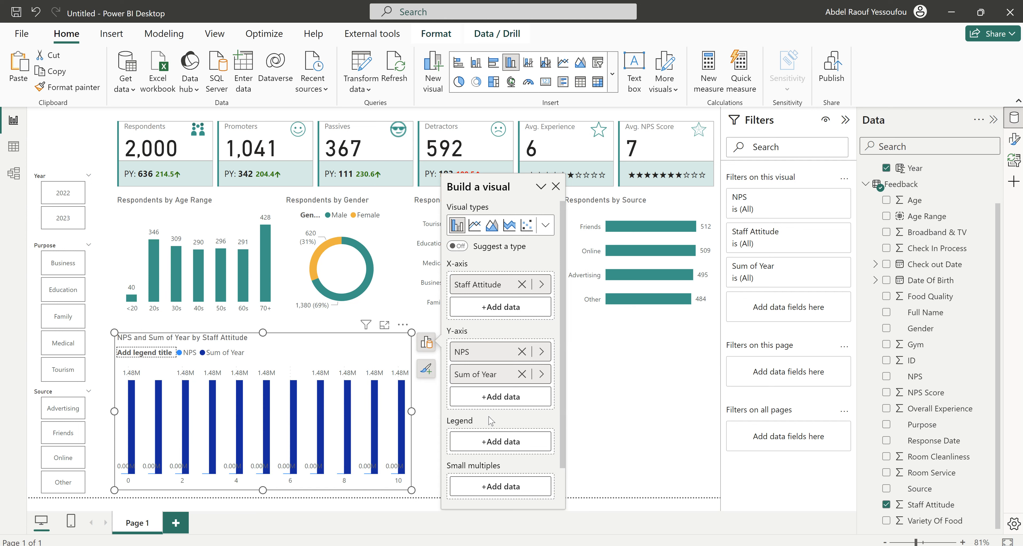
pyautogui.moveTo(489, 376); pyautogui.dragTo(490, 443)
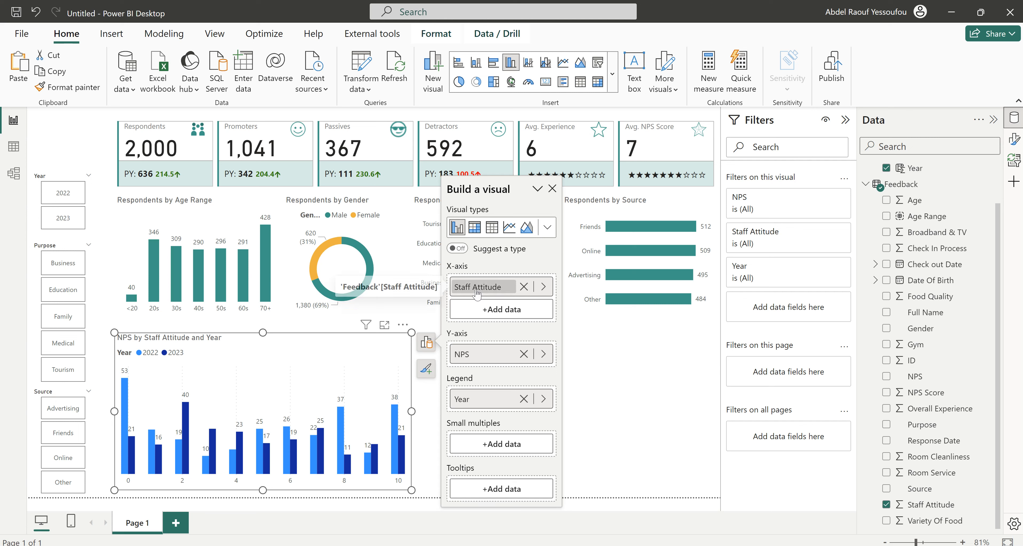
pyautogui.click(597, 366)
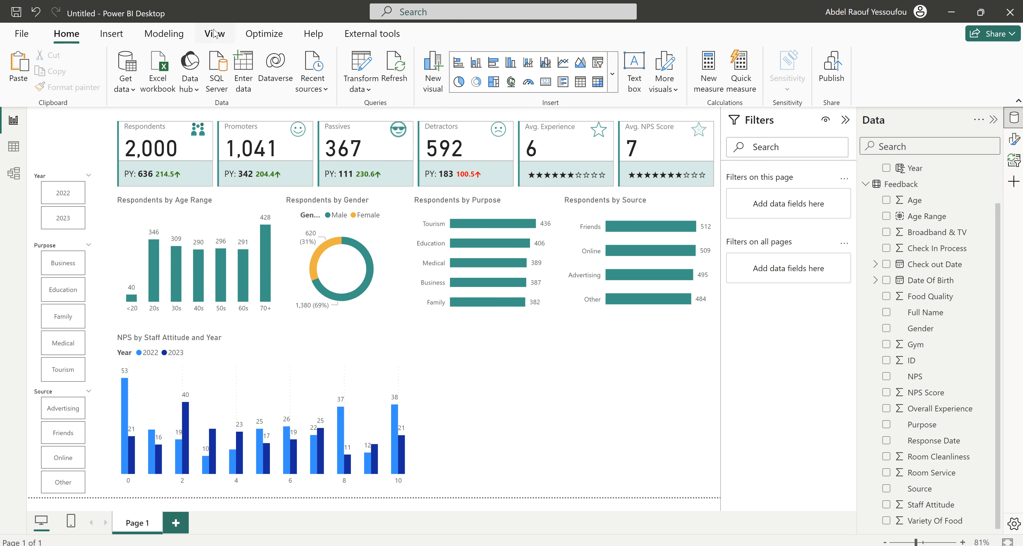
# Start a new fields parameter and name it "NPS Parameter".
pyautogui.click(164, 34)
pyautogui.click(277, 94)
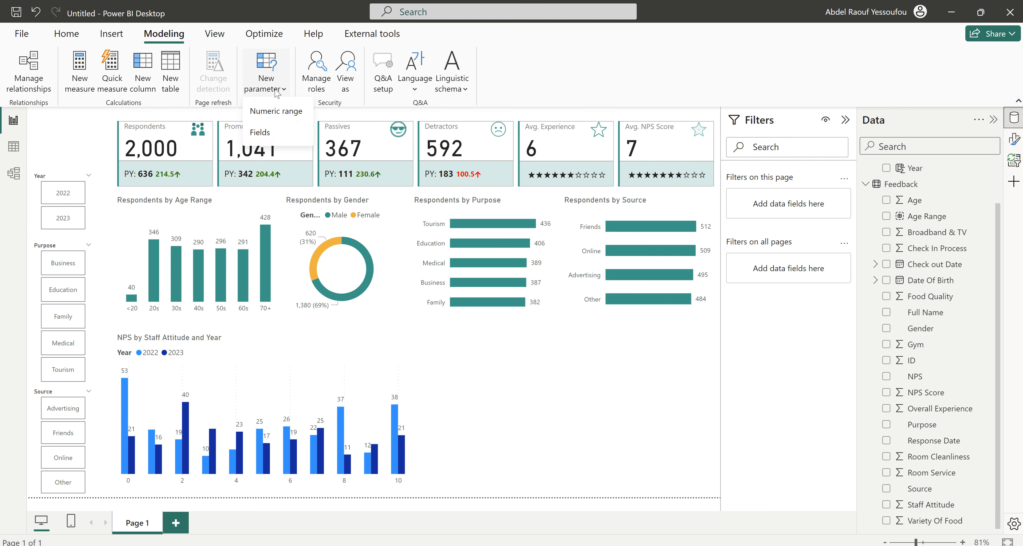
pyautogui.click(274, 135)
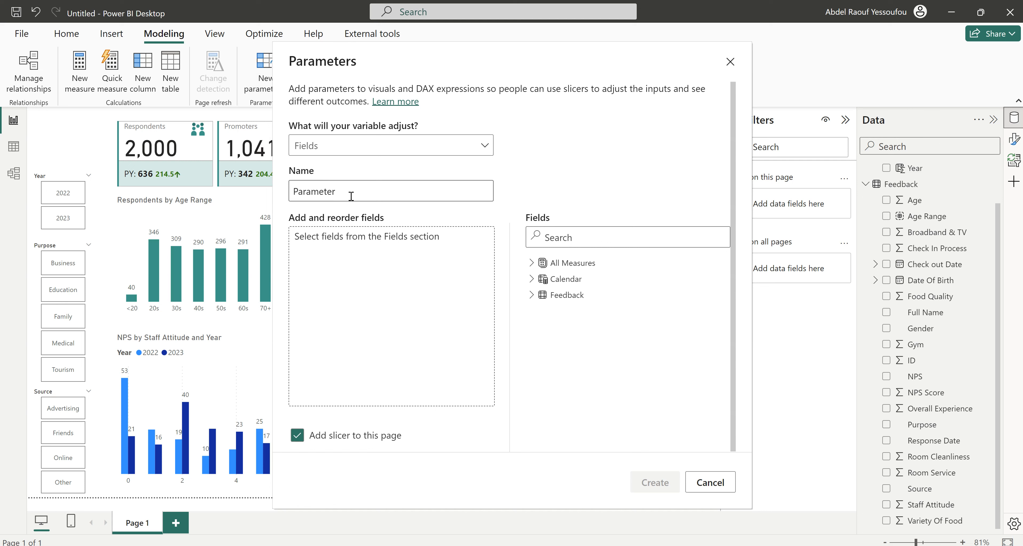
pyautogui.moveTo(352, 191); pyautogui.dragTo(286, 191)
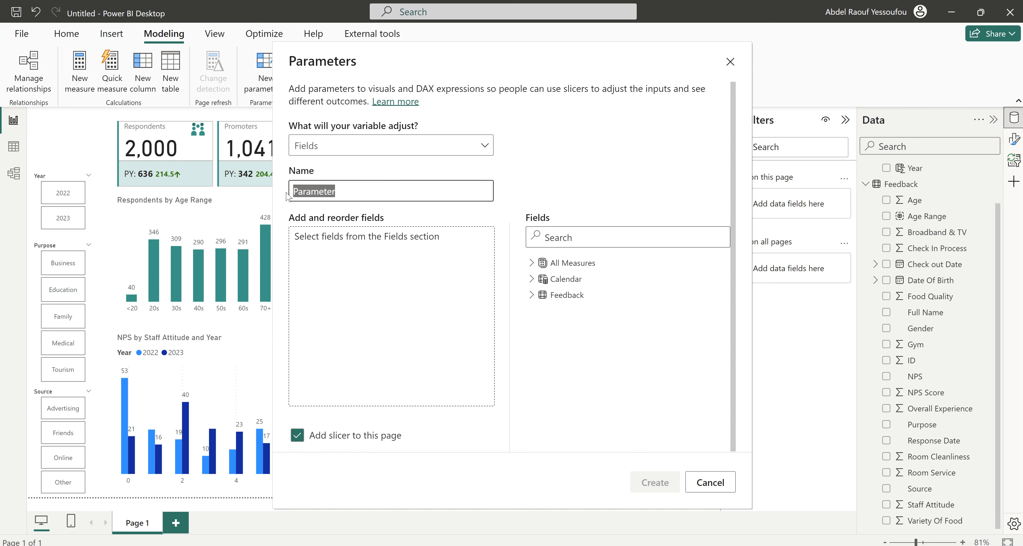
pyautogui.click(287, 193)
pyautogui.write('NPS')
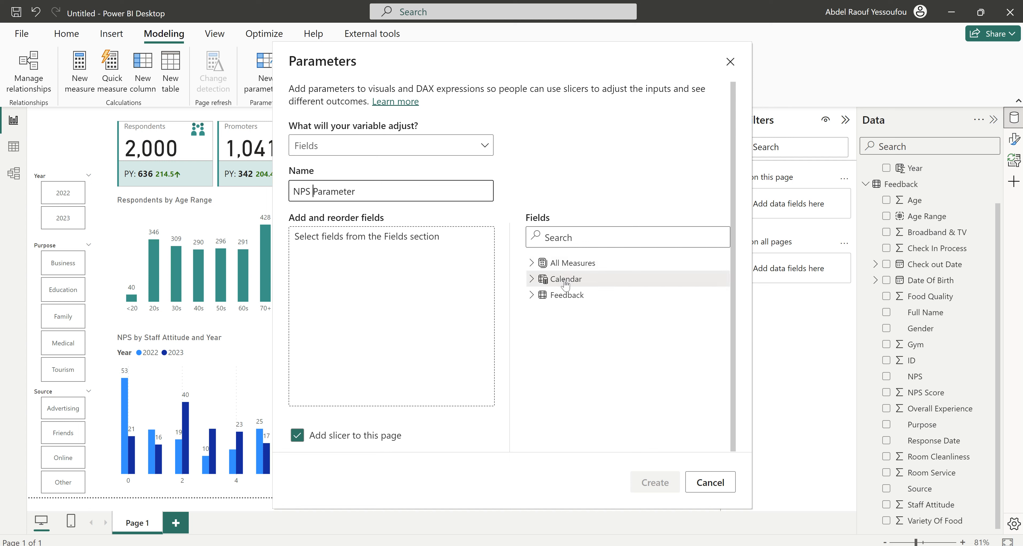
# Add Age, Age Range, Broadband & TV and Check In Process from the Feedback table to the parameter.
pyautogui.click(531, 294)
pyautogui.scroll(-1, 556, 371)
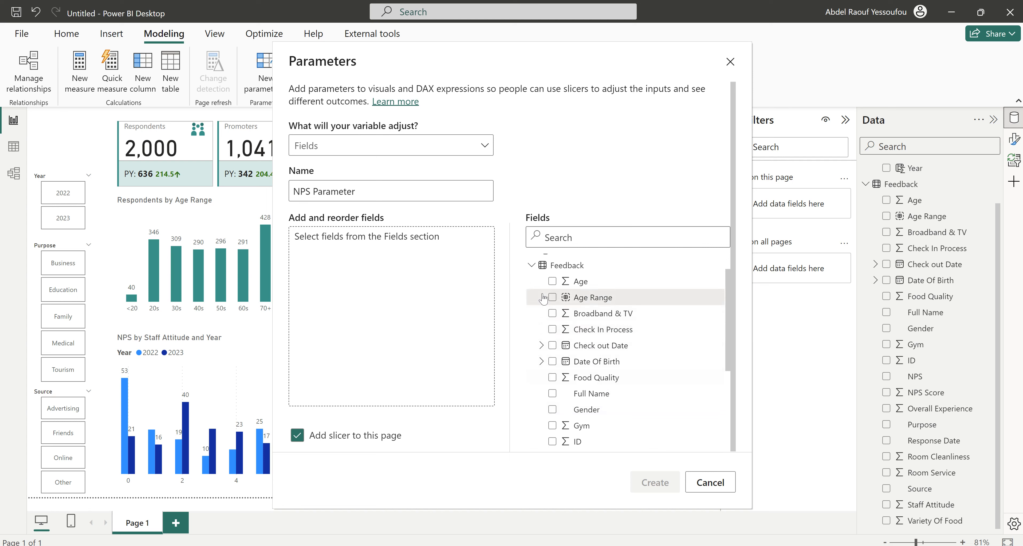
pyautogui.click(552, 282)
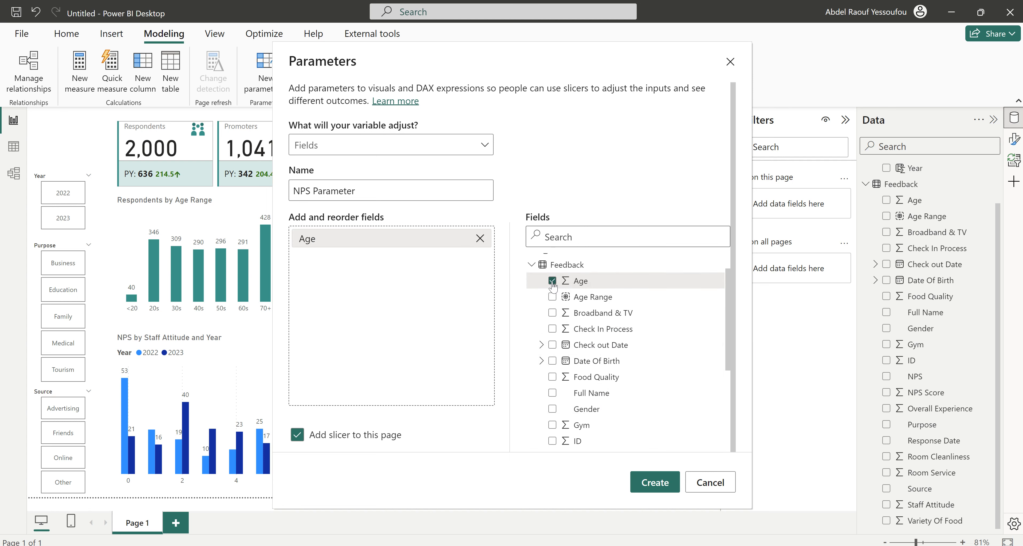
pyautogui.click(552, 298)
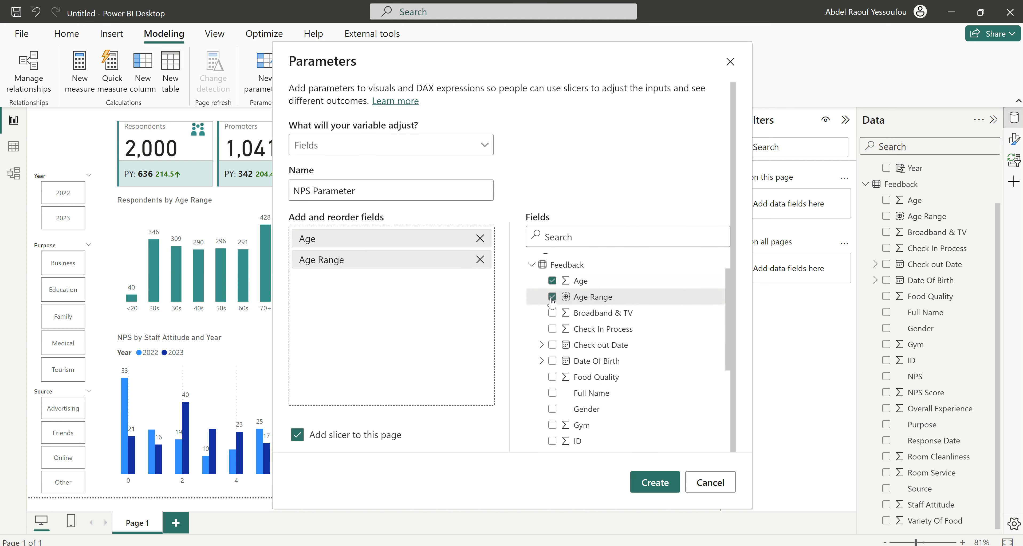
pyautogui.click(552, 313)
pyautogui.click(552, 329)
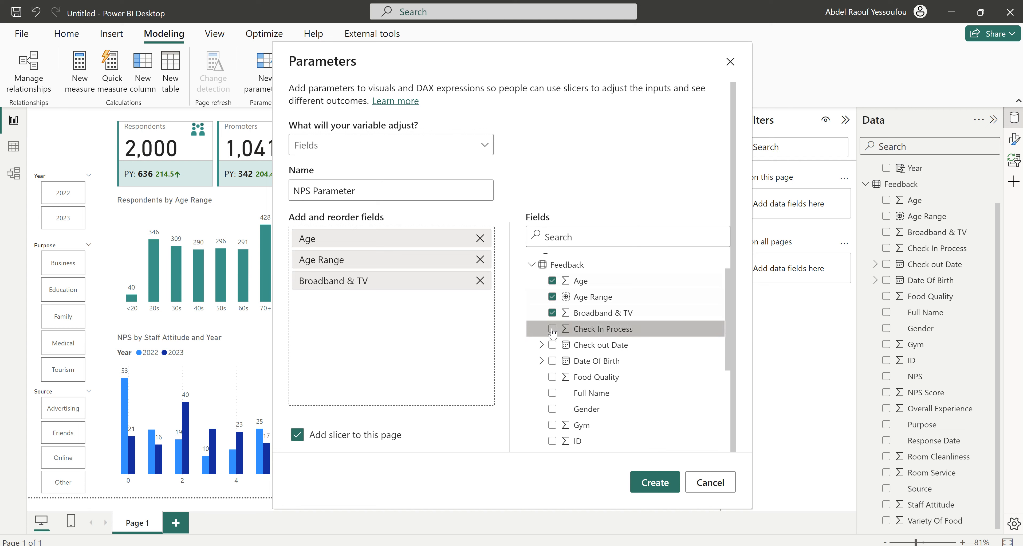
# Include the Food Quality, Gym and Overall Experience fields in the NPS Parameter.
pyautogui.scroll(-4, 600, 409)
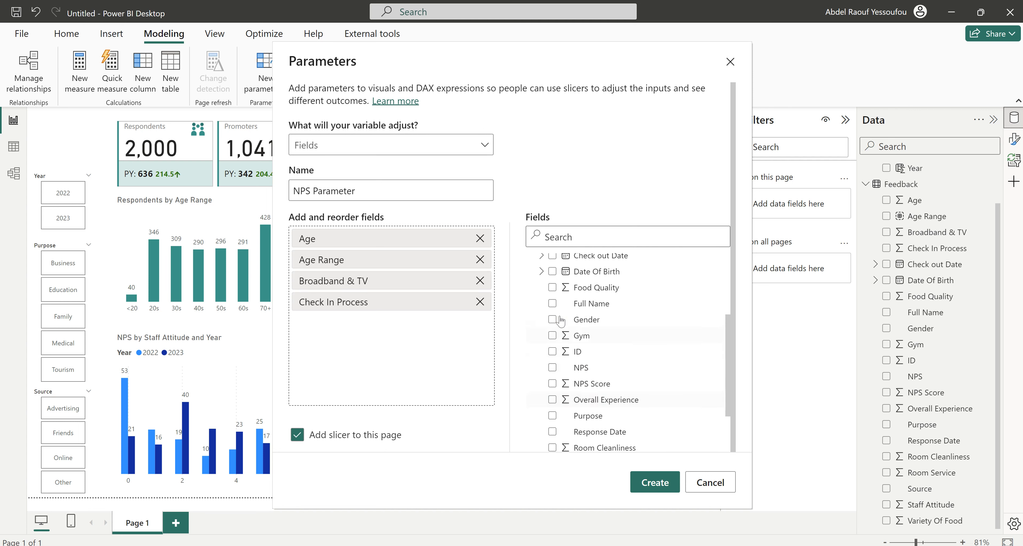
pyautogui.click(552, 287)
pyautogui.click(552, 336)
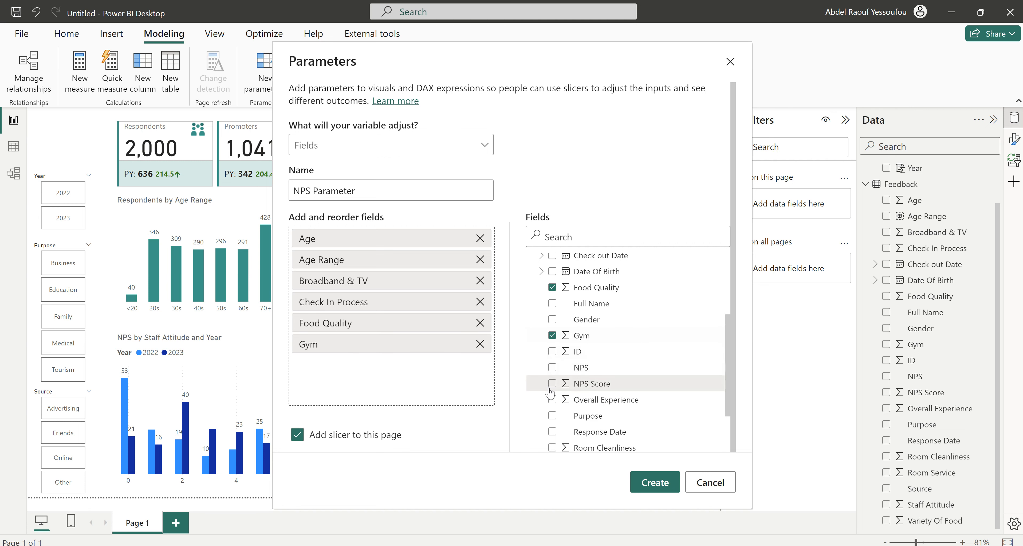
pyautogui.click(552, 399)
# Add Purpose, Room Cleanliness, Room Service, Source, Staff Attitude and Variety Of Food to the NPS Parameter and create it with a slicer.
pyautogui.scroll(-2, 552, 401)
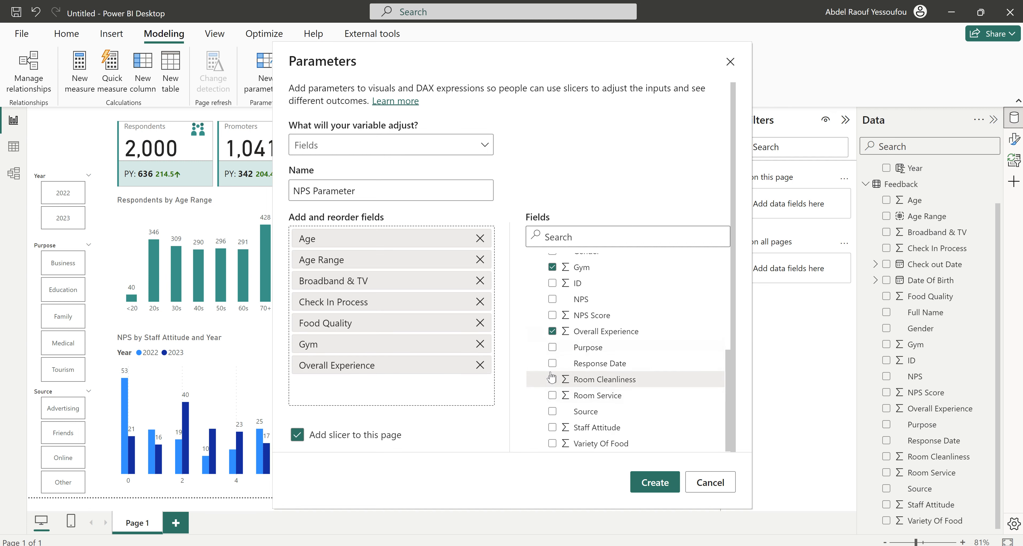
pyautogui.click(552, 348)
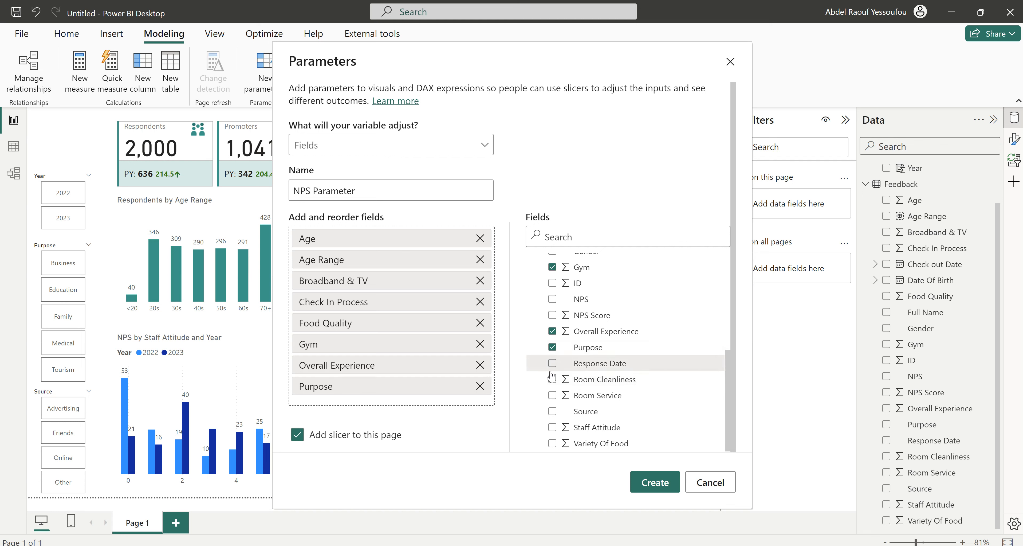
pyautogui.click(552, 379)
pyautogui.click(552, 395)
pyautogui.click(553, 411)
pyautogui.click(552, 428)
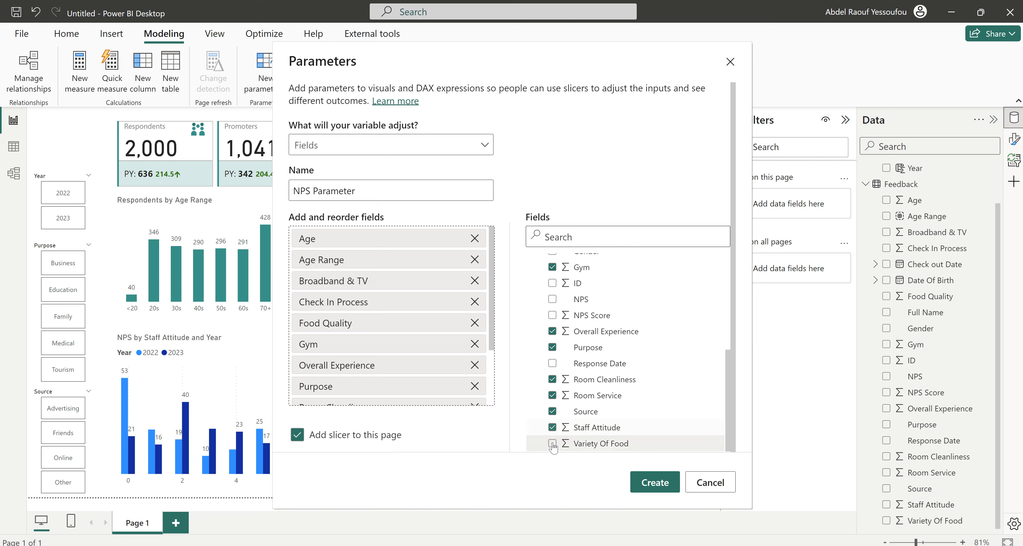
pyautogui.click(553, 444)
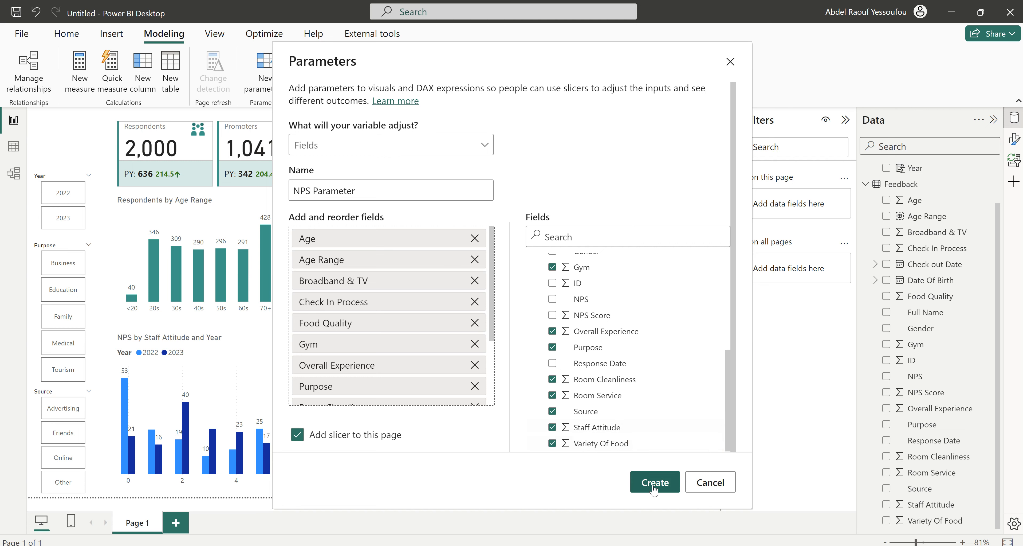
pyautogui.click(654, 482)
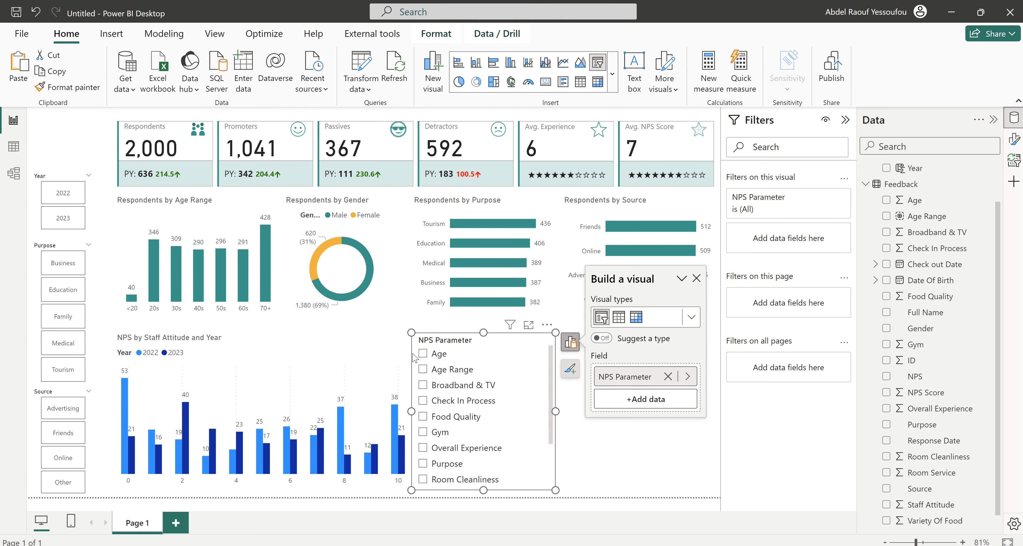
# Select Age Range in the NPS Parameter slicer and replace Staff Attitude on the NPS chart's X-axis with NPS Parameter.
pyautogui.click(424, 354)
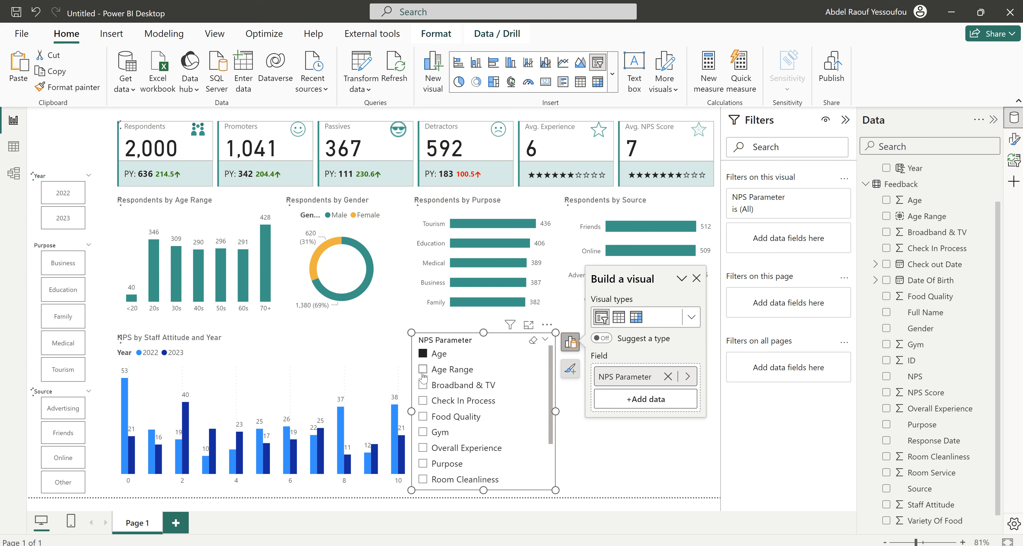
pyautogui.click(424, 373)
pyautogui.click(312, 344)
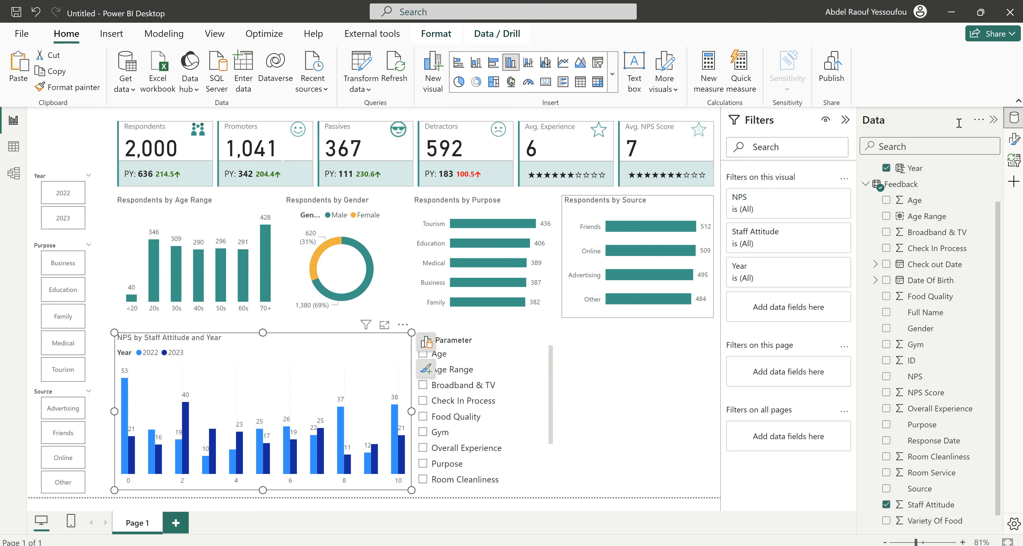
pyautogui.click(1014, 140)
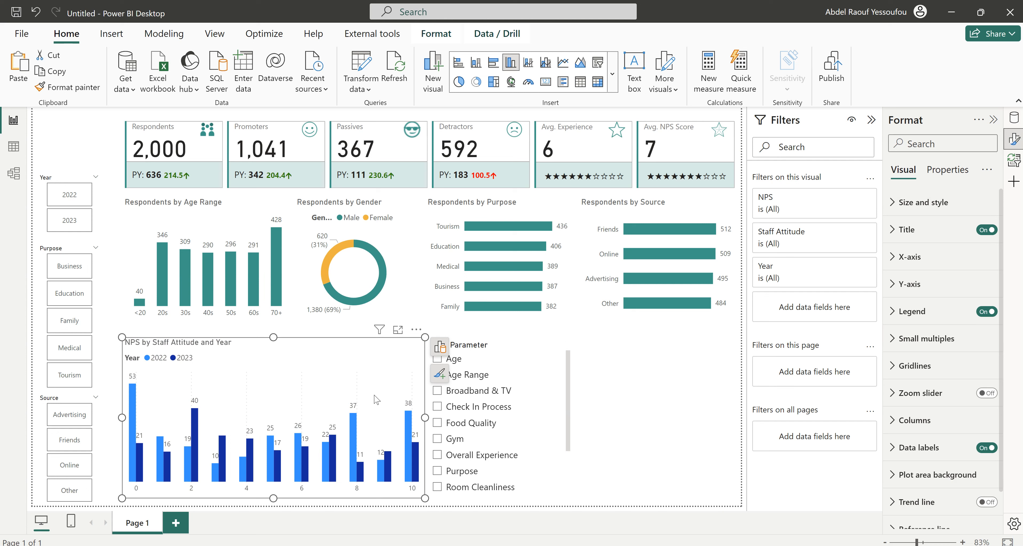
pyautogui.click(440, 346)
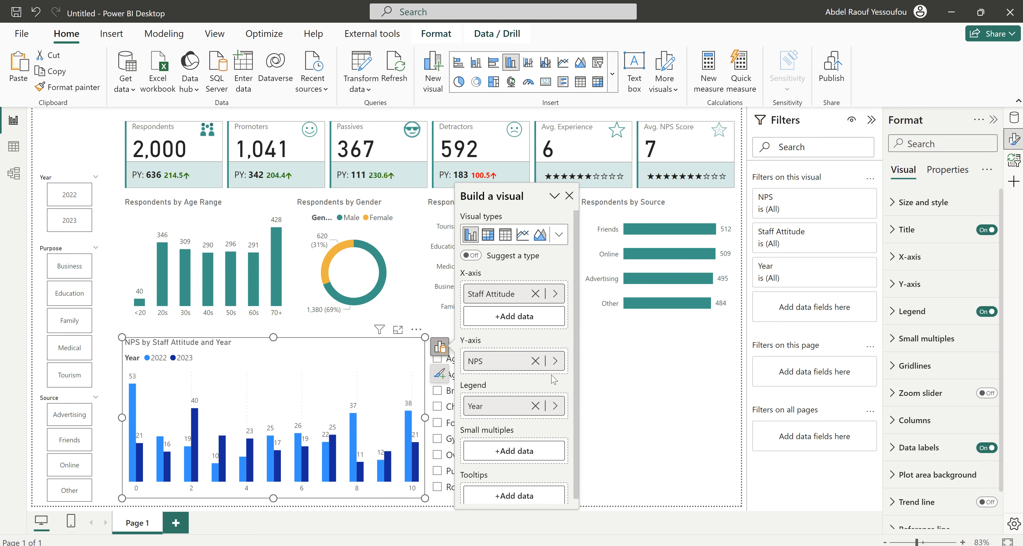
pyautogui.click(556, 296)
pyautogui.click(653, 294)
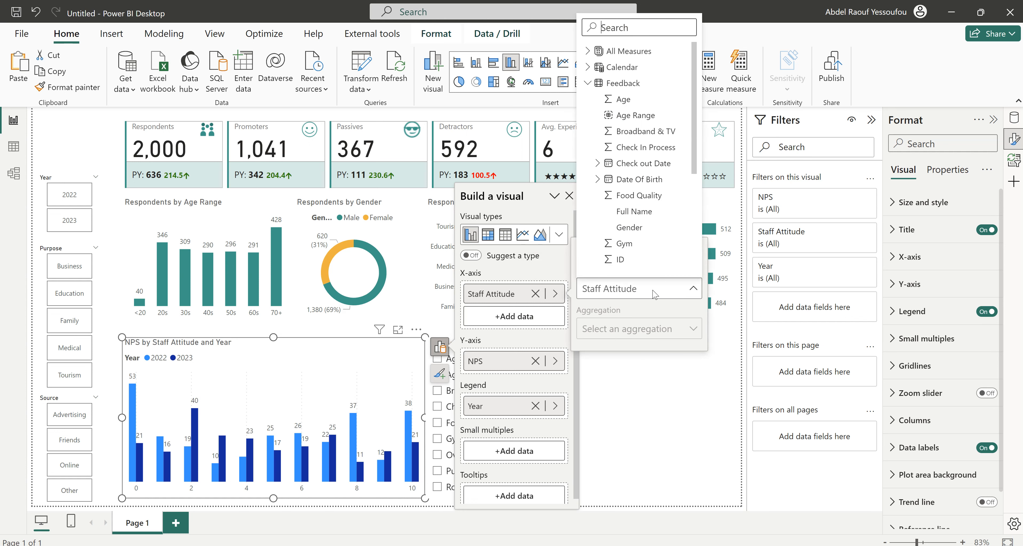
pyautogui.click(588, 83)
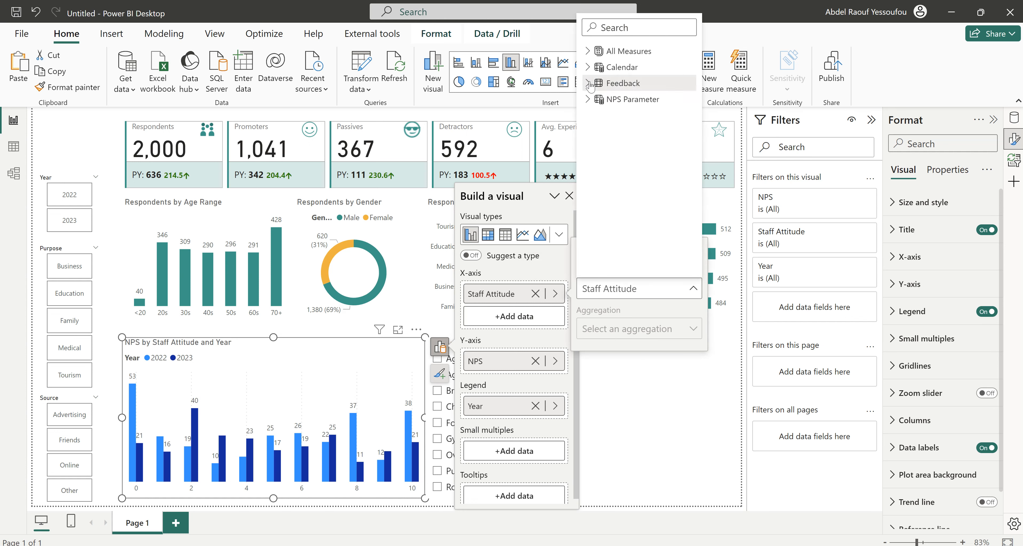
pyautogui.click(588, 99)
pyautogui.click(633, 116)
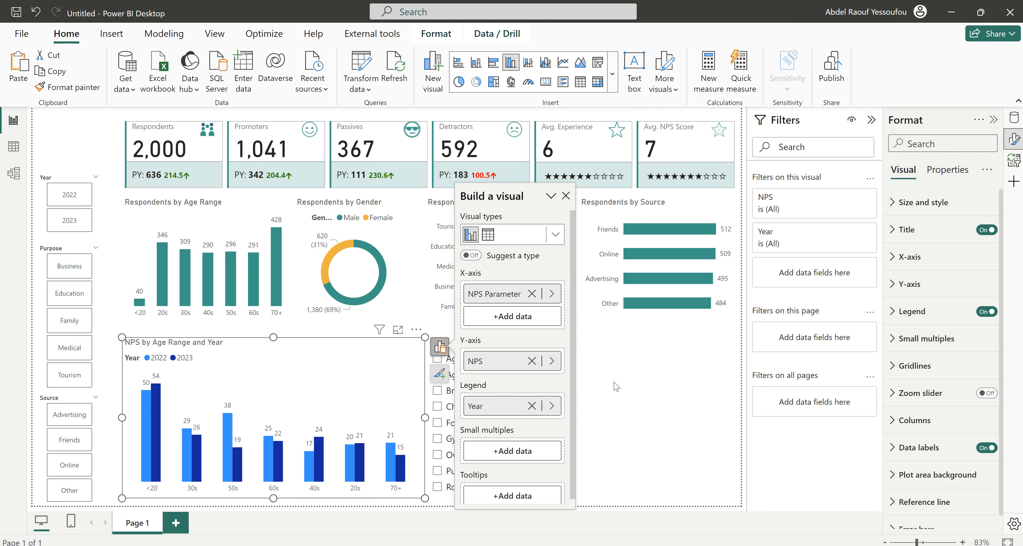
# Test the NPS Parameter slicer by switching the chart's category to Broadband & TV and to Check In Process.
pyautogui.click(648, 414)
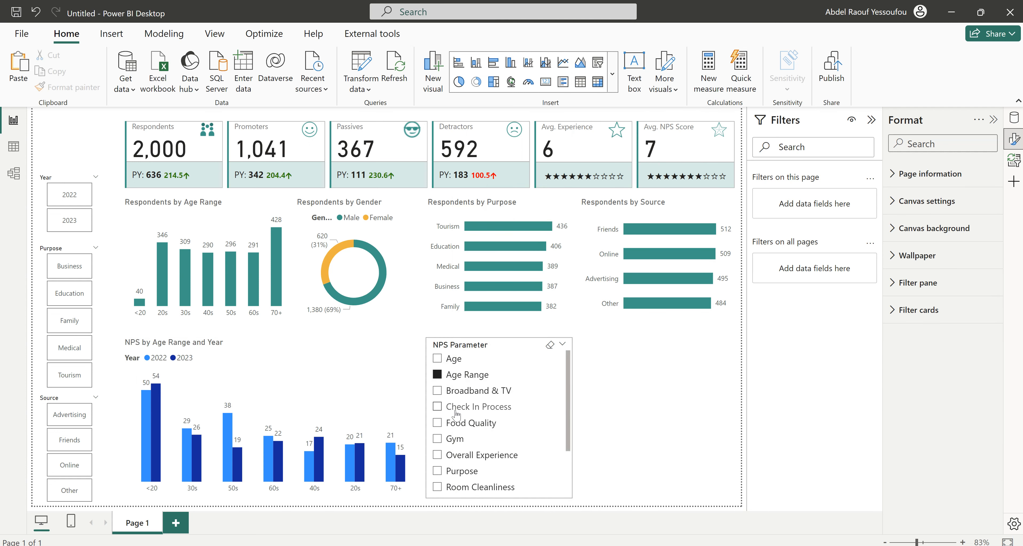
pyautogui.click(467, 392)
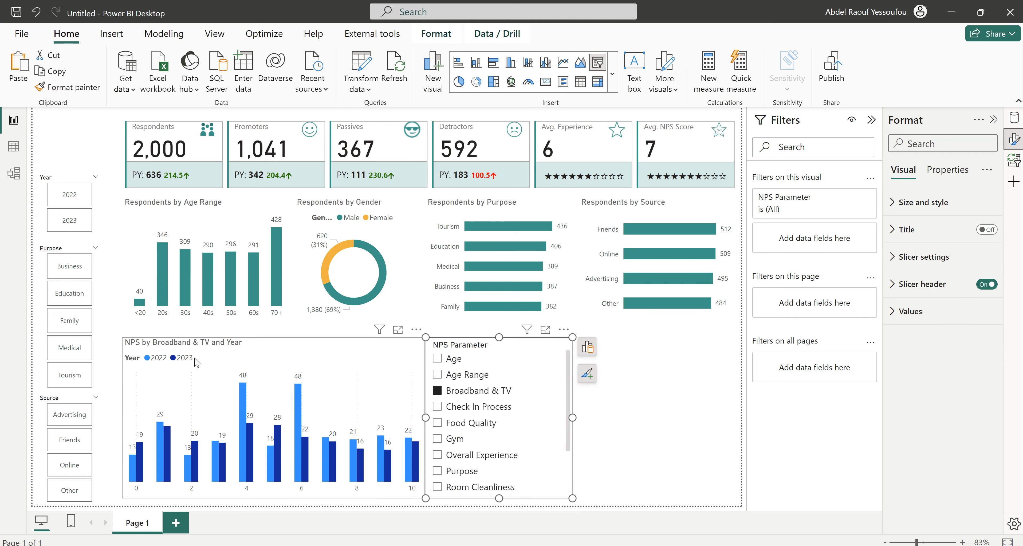
pyautogui.click(462, 409)
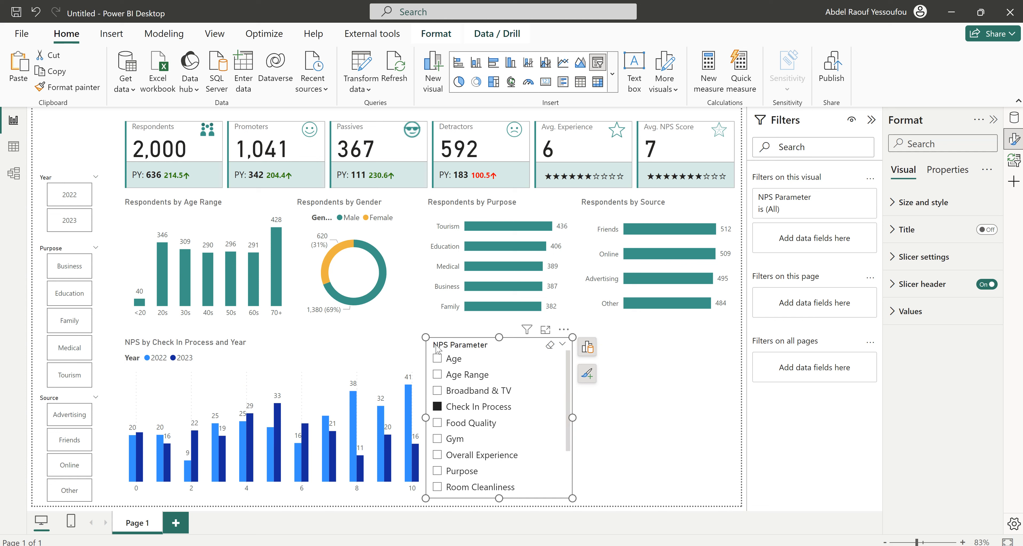
# Try the Tile style on the NPS Parameter slicer and set its style to Dropdown.
pyautogui.click(923, 257)
pyautogui.click(925, 325)
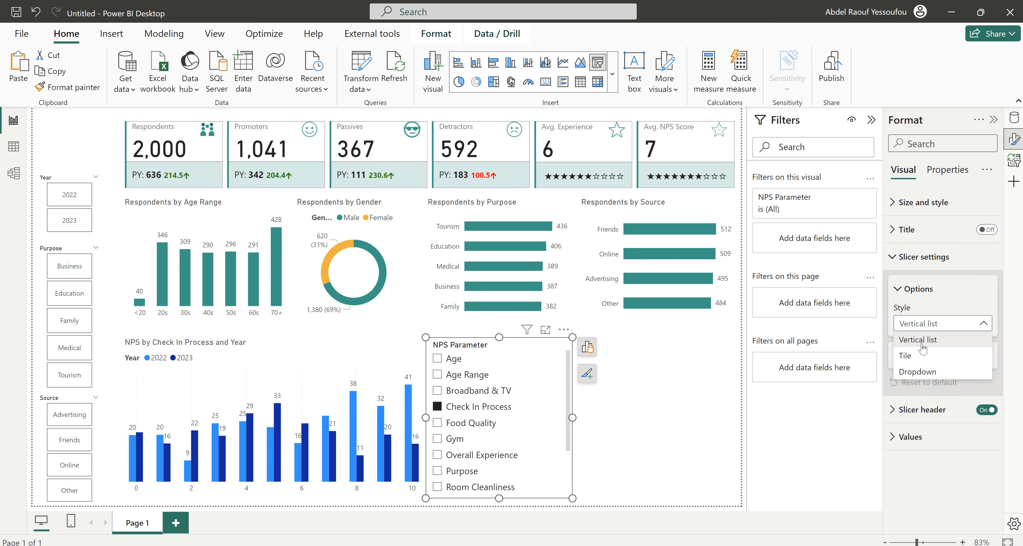
pyautogui.click(918, 360)
pyautogui.click(925, 324)
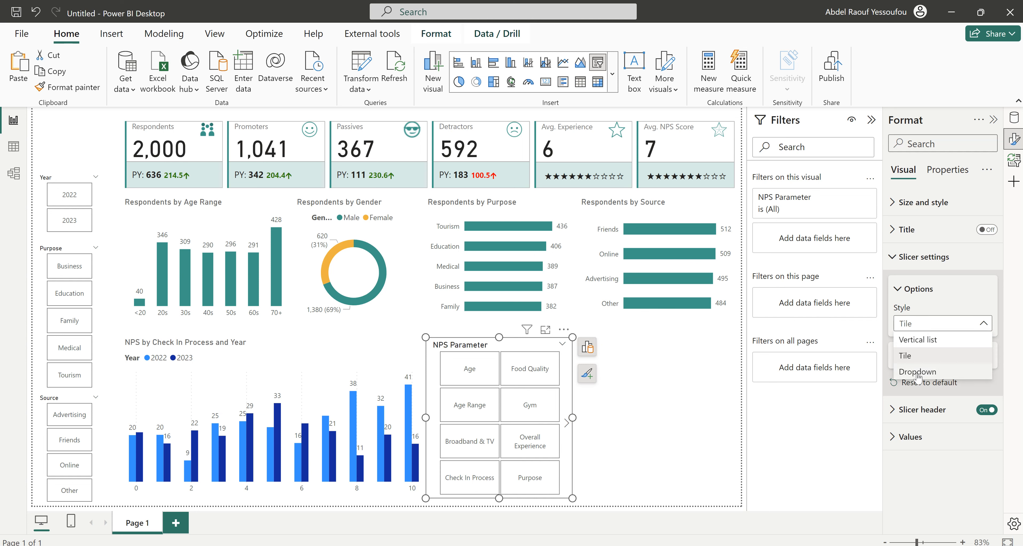
pyautogui.click(917, 372)
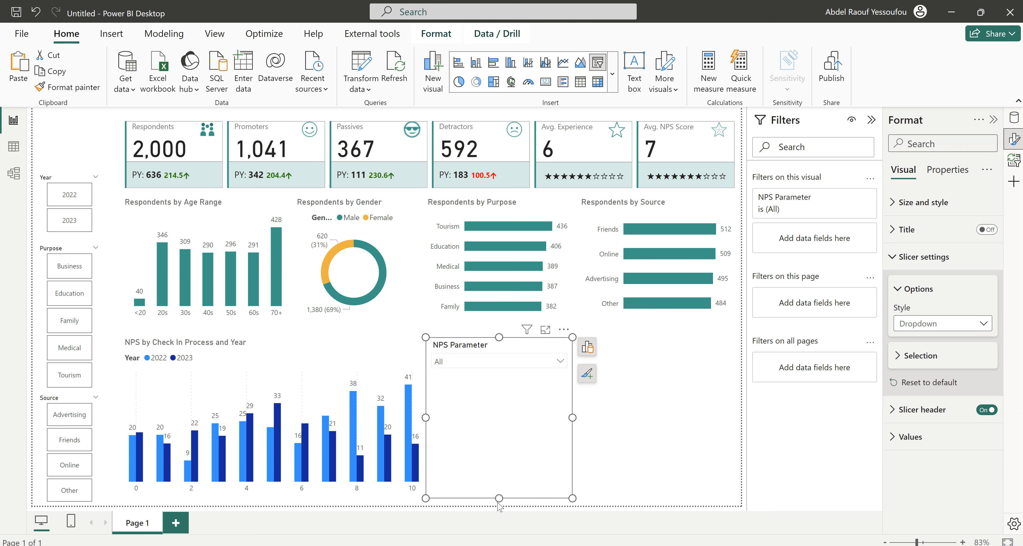
# Shrink the NPS Parameter slicer to a single row in the NPS chart's upper-right corner and turn off its header.
pyautogui.moveTo(498, 498); pyautogui.dragTo(412, 374)
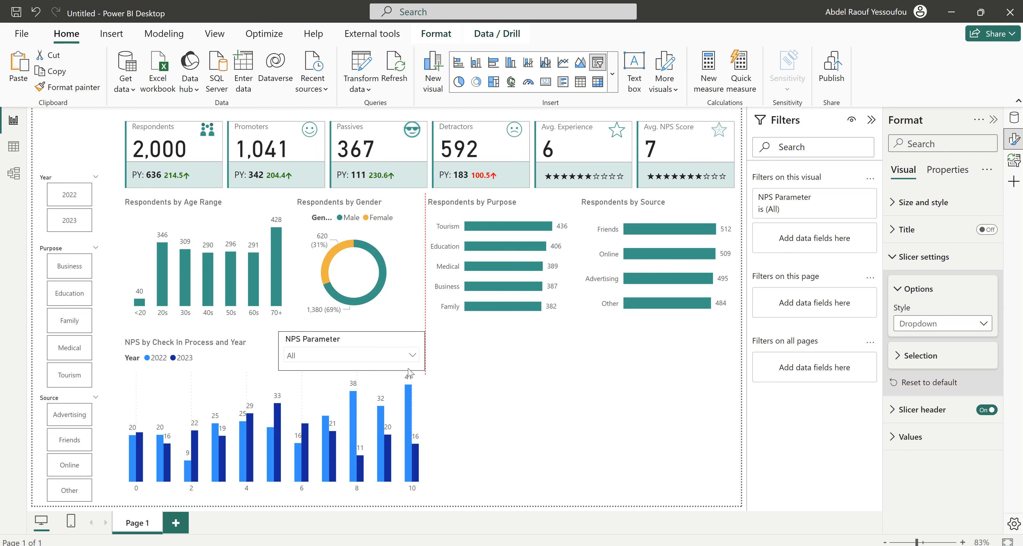
pyautogui.click(987, 409)
pyautogui.moveTo(352, 370); pyautogui.dragTo(352, 359)
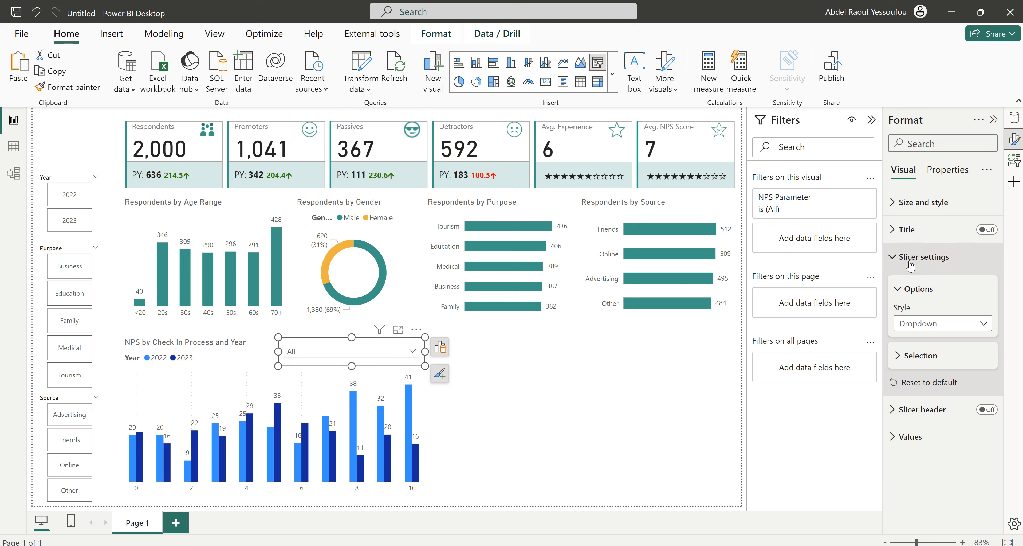
# Turn on single select for the NPS Parameter slicer and choose Broadband & TV as the chart's category.
pyautogui.click(921, 355)
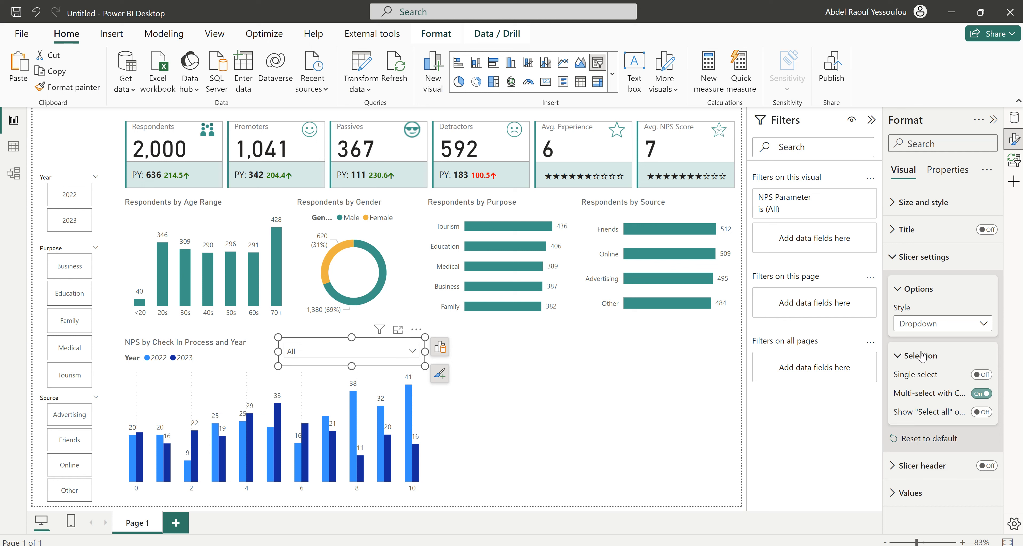
pyautogui.click(982, 374)
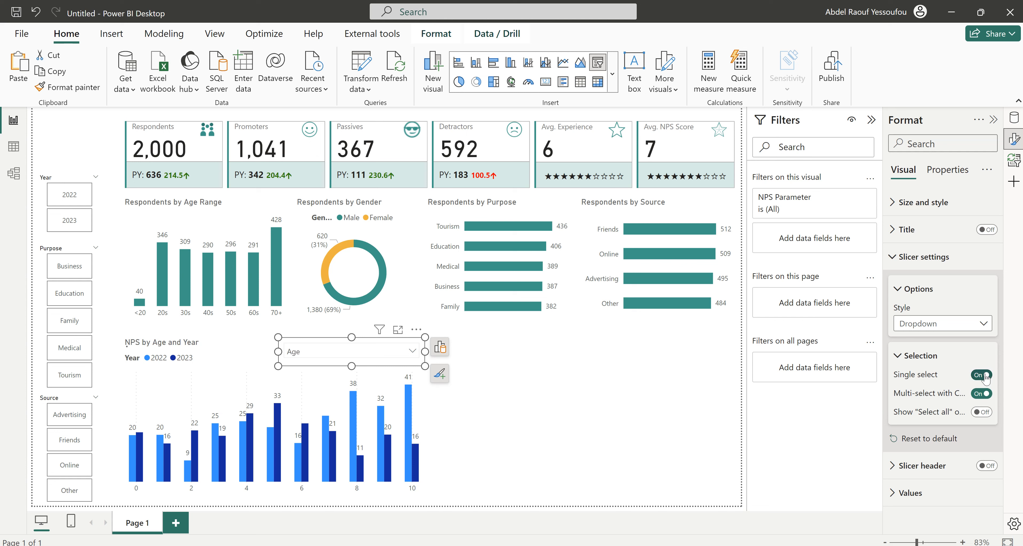
pyautogui.click(916, 357)
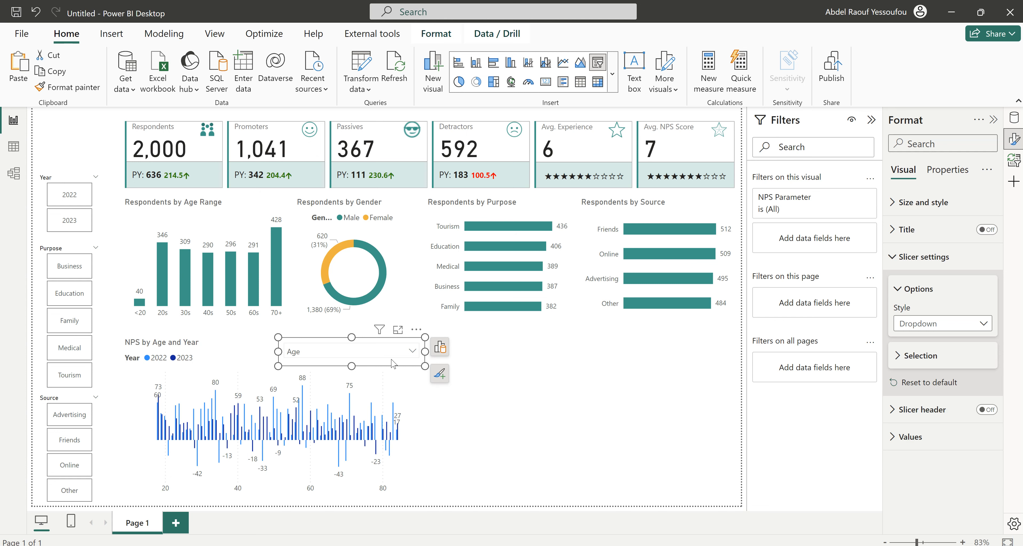
pyautogui.click(373, 351)
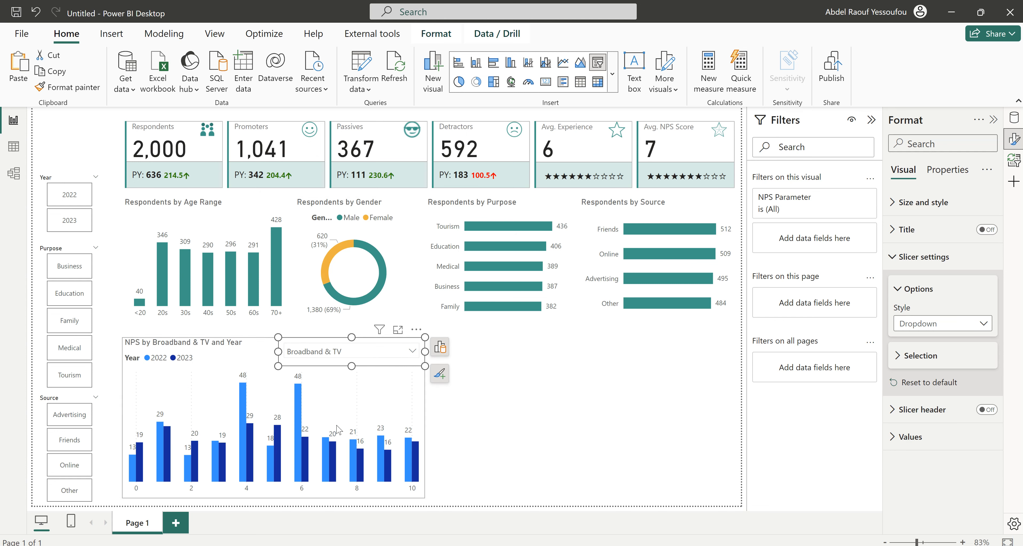
pyautogui.click(906, 260)
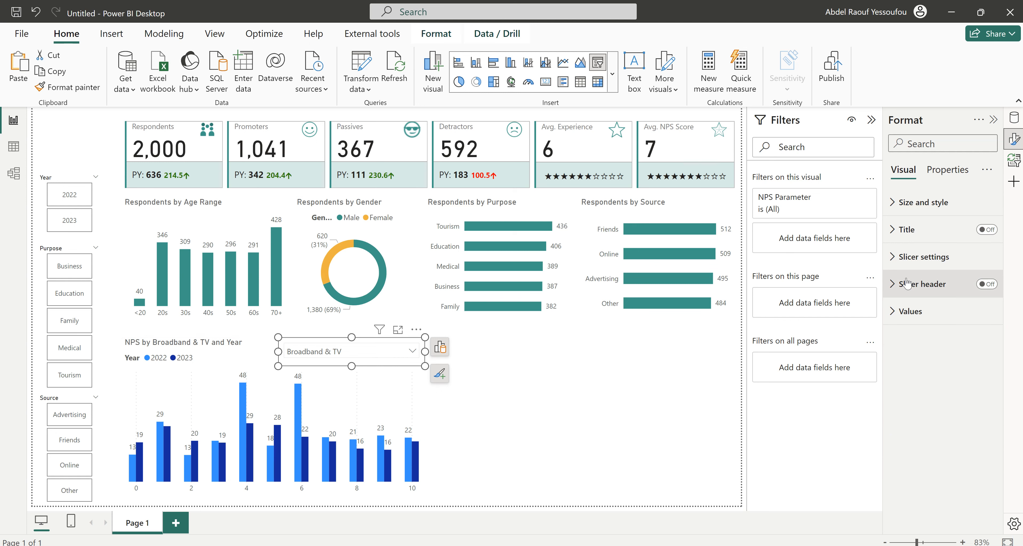
# Open the column formatting settings of the NPS by Broadband & TV and Year chart.
pyautogui.click(423, 404)
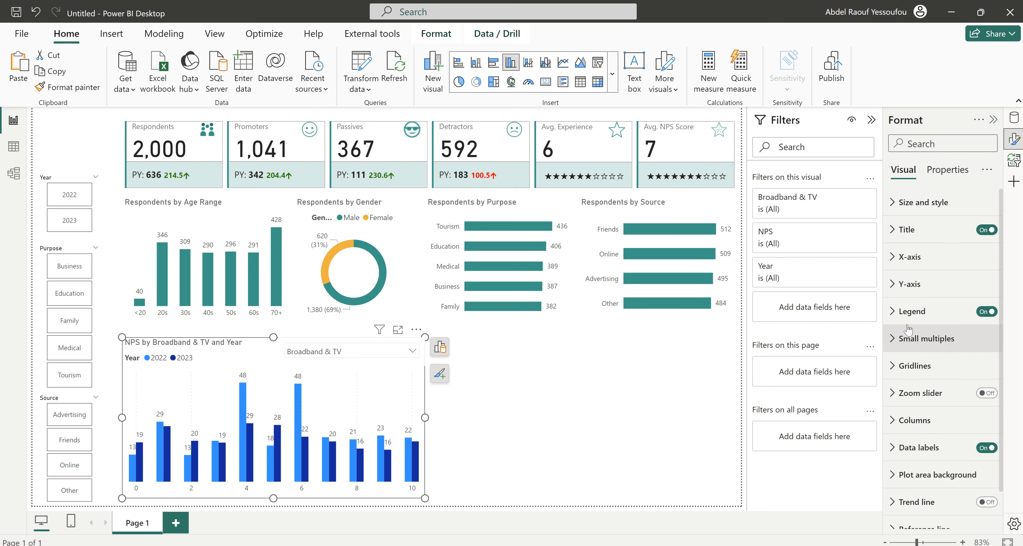
pyautogui.click(910, 422)
pyautogui.scroll(-5, 926, 394)
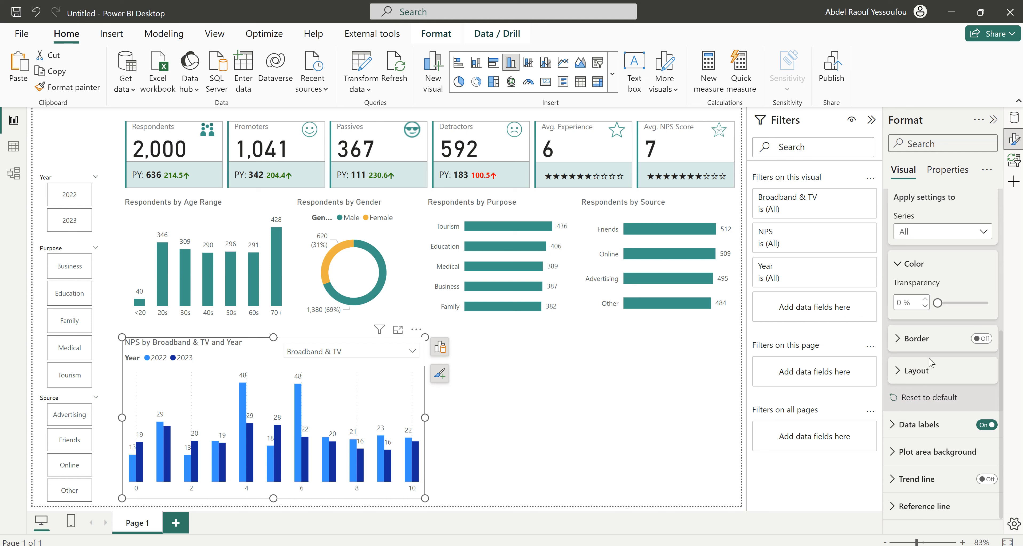
# Color the 2022 series of the NPS by Broadband & TV and Year chart with the recently used teal.
pyautogui.click(921, 232)
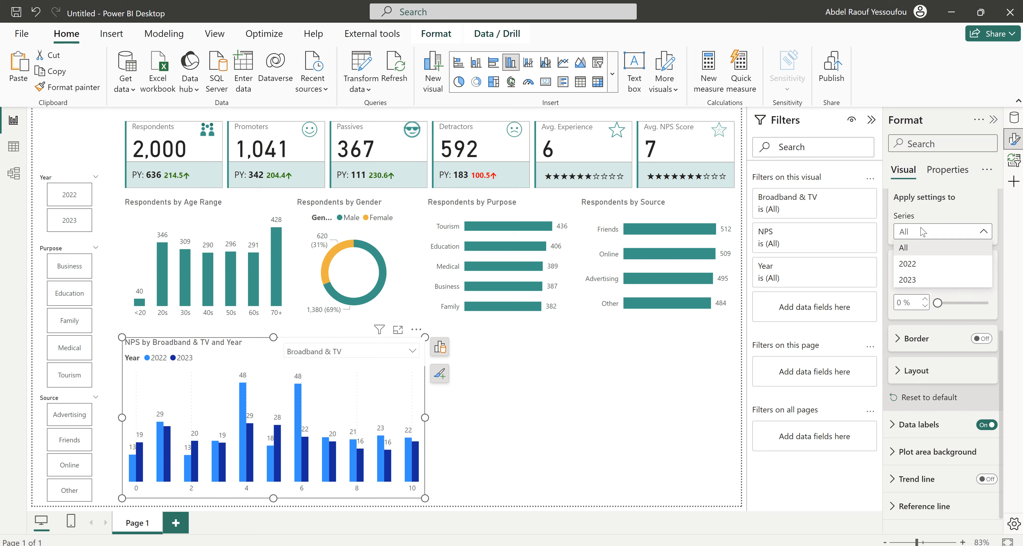
pyautogui.click(916, 270)
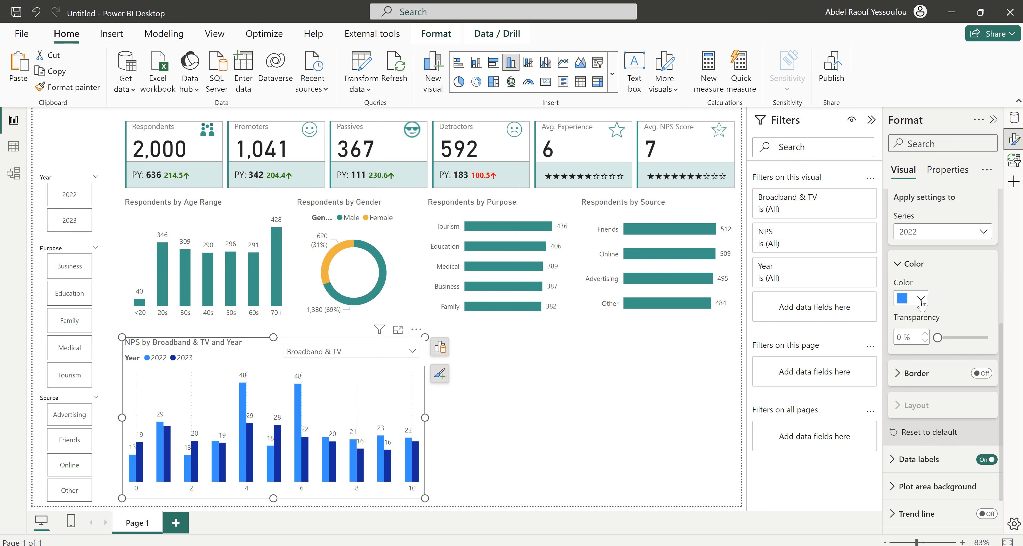
pyautogui.click(921, 298)
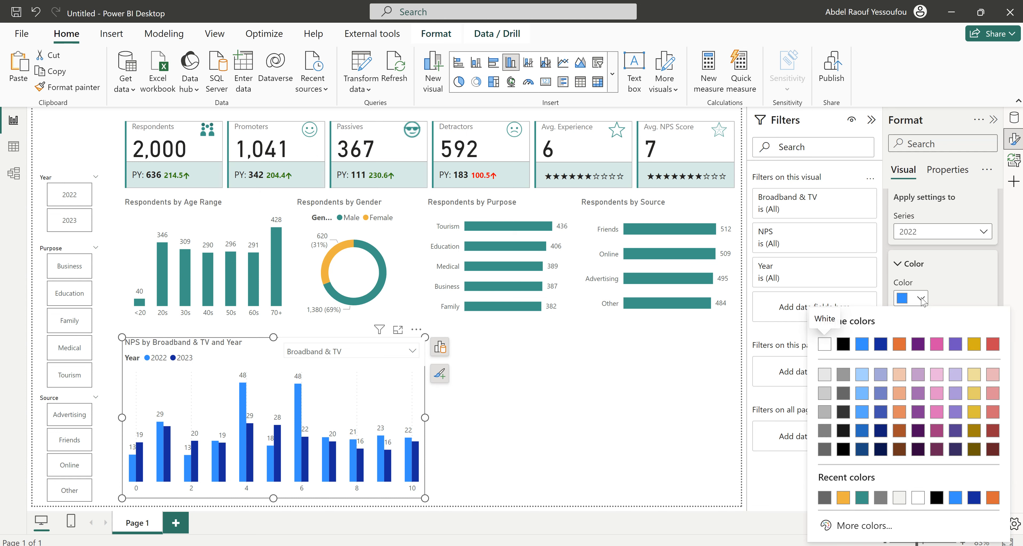
pyautogui.click(861, 500)
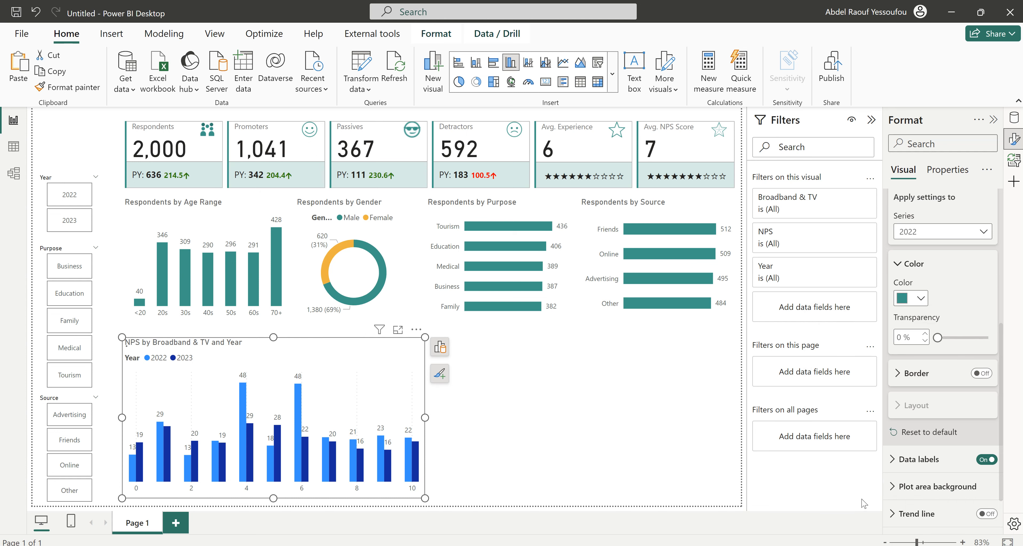
# Color the 2023 series of the NPS chart the same teal and set its transparency to 48%.
pyautogui.click(921, 300)
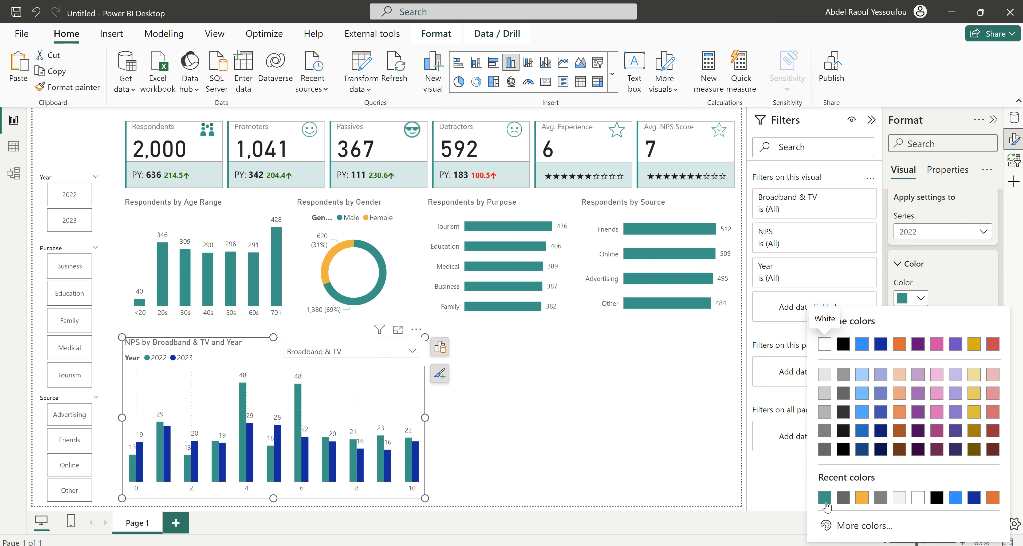
pyautogui.click(947, 236)
pyautogui.click(948, 236)
pyautogui.click(913, 279)
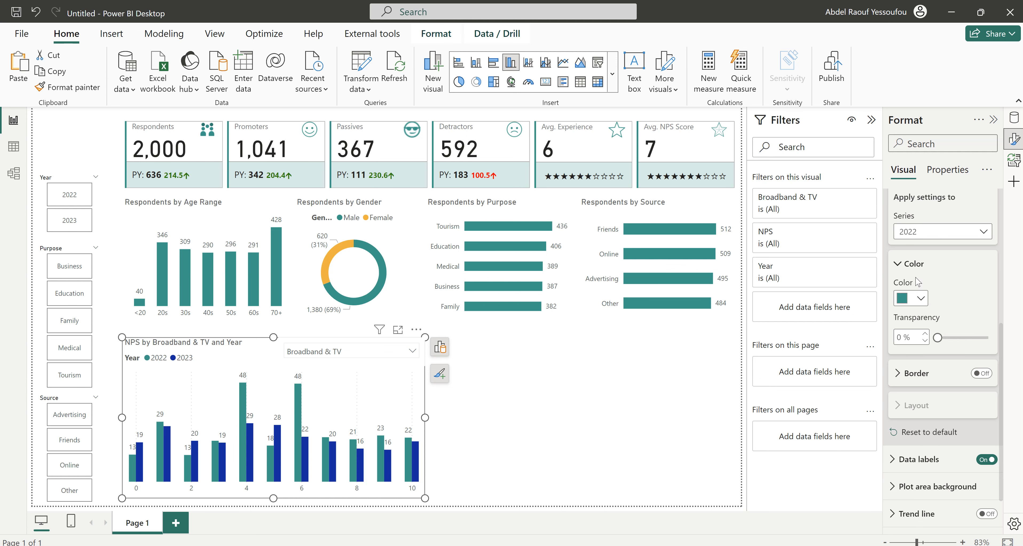
pyautogui.click(922, 300)
pyautogui.click(820, 502)
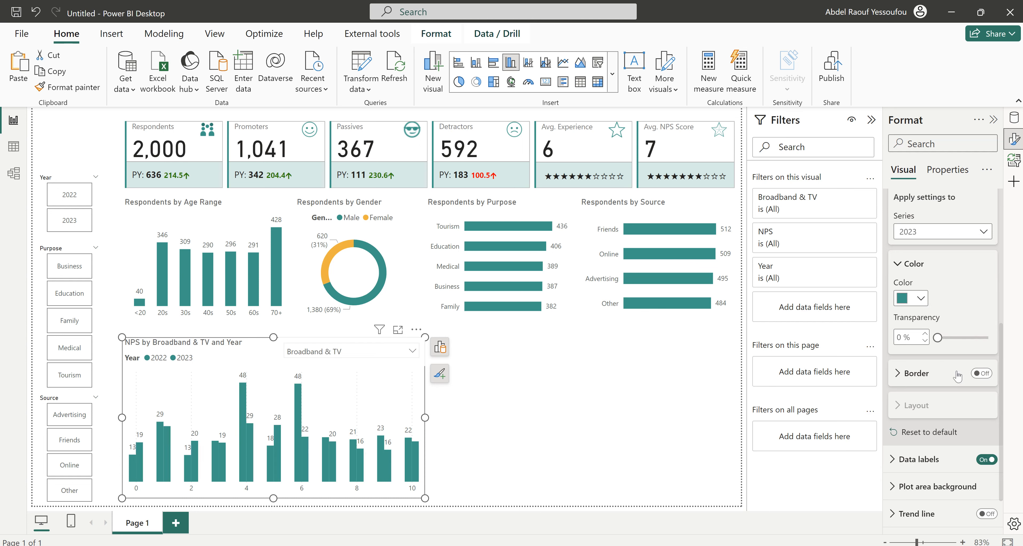
pyautogui.moveTo(938, 337); pyautogui.dragTo(961, 337)
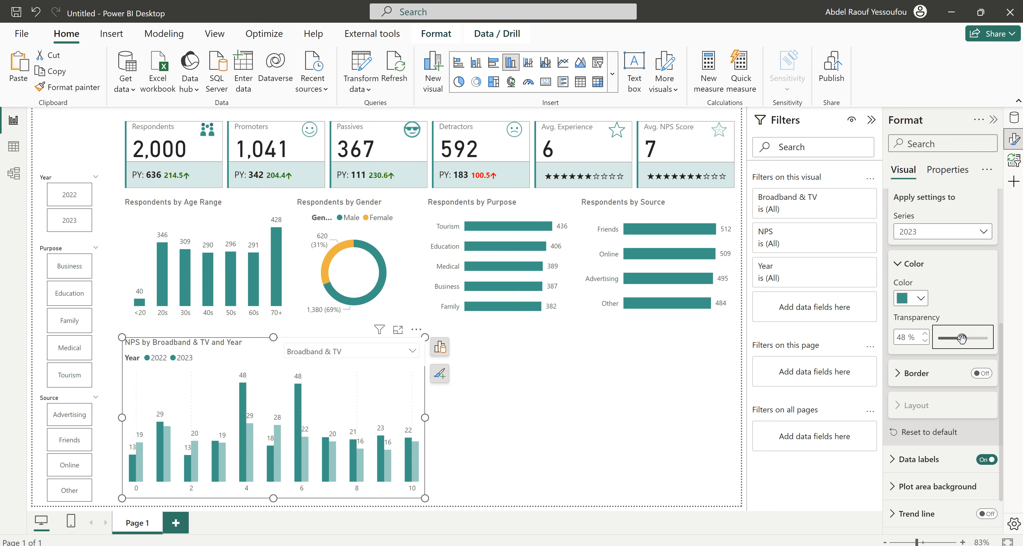
pyautogui.click(469, 418)
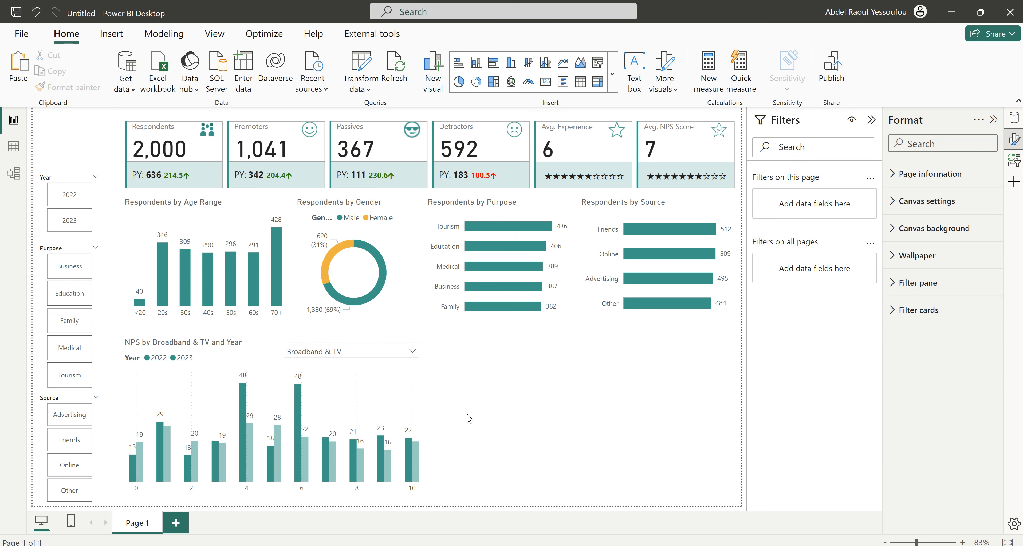
pyautogui.click(312, 497)
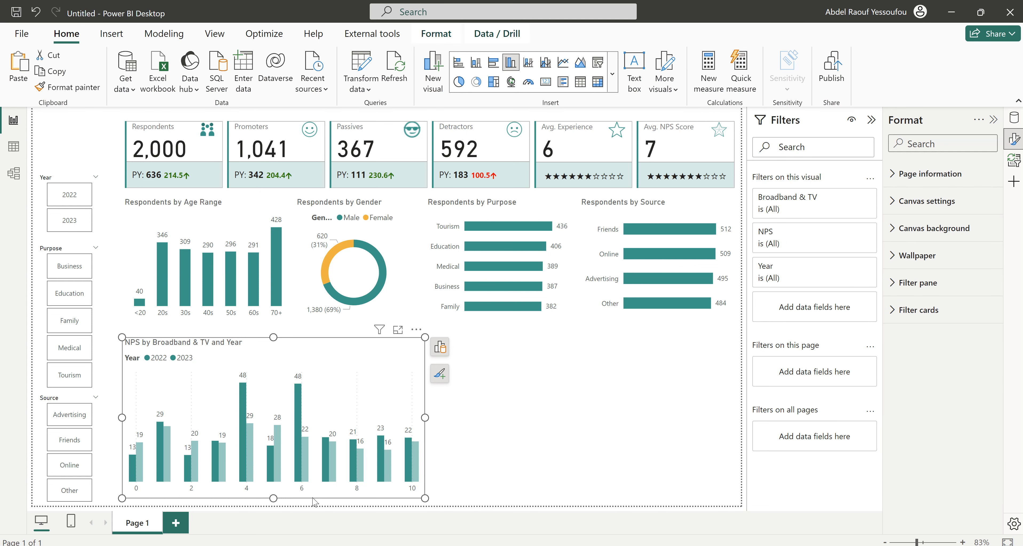
pyautogui.click(561, 412)
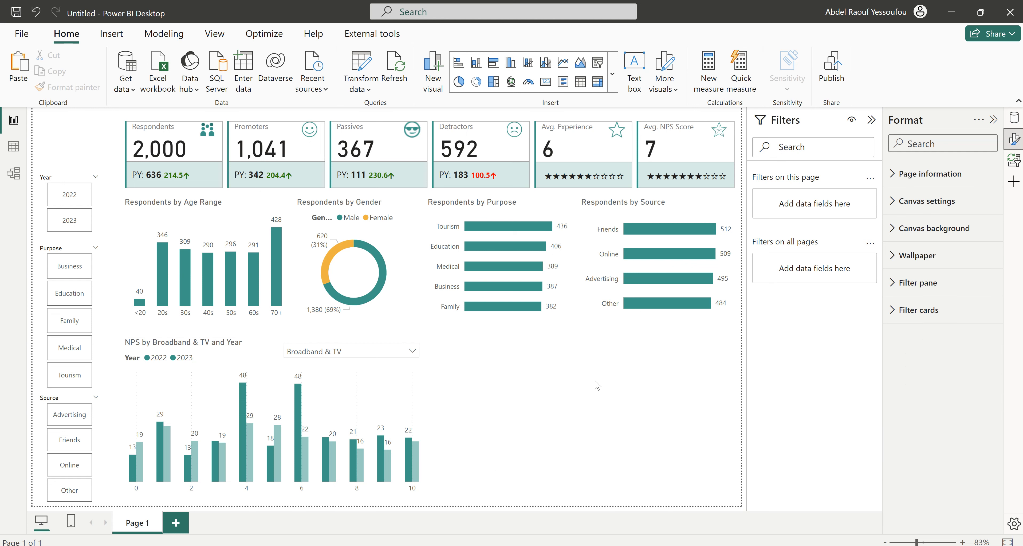
# Examine the Customer Experience chart on the Infographic page of the Hotel_Customer_Feedback2 report and return to the untitled report.
pyautogui.click(603, 528)
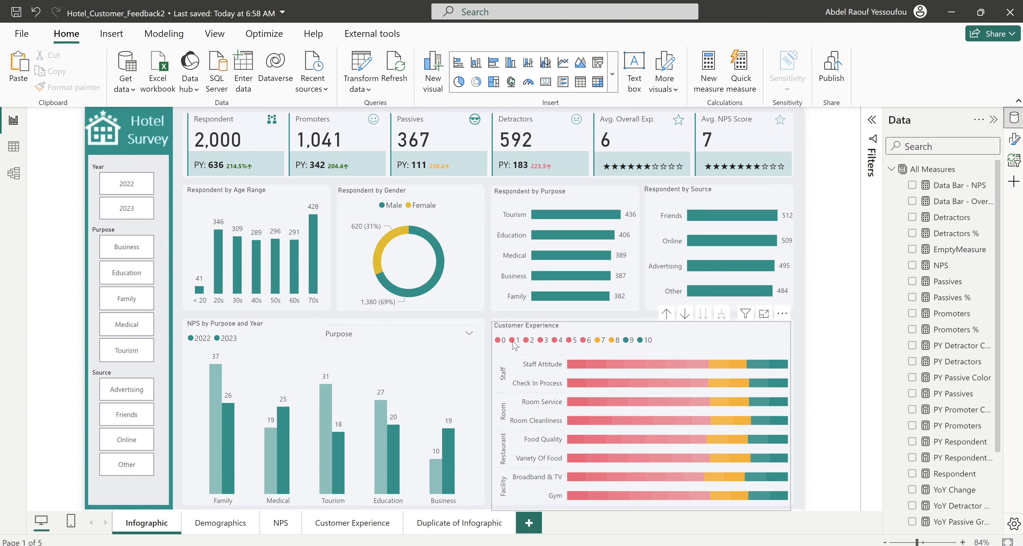
pyautogui.click(526, 332)
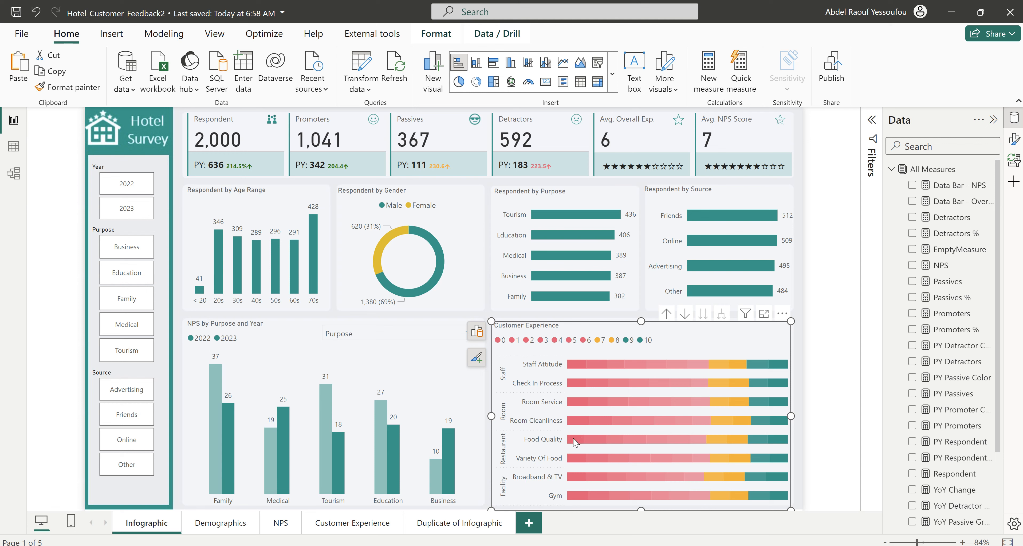
pyautogui.moveTo(626, 534)
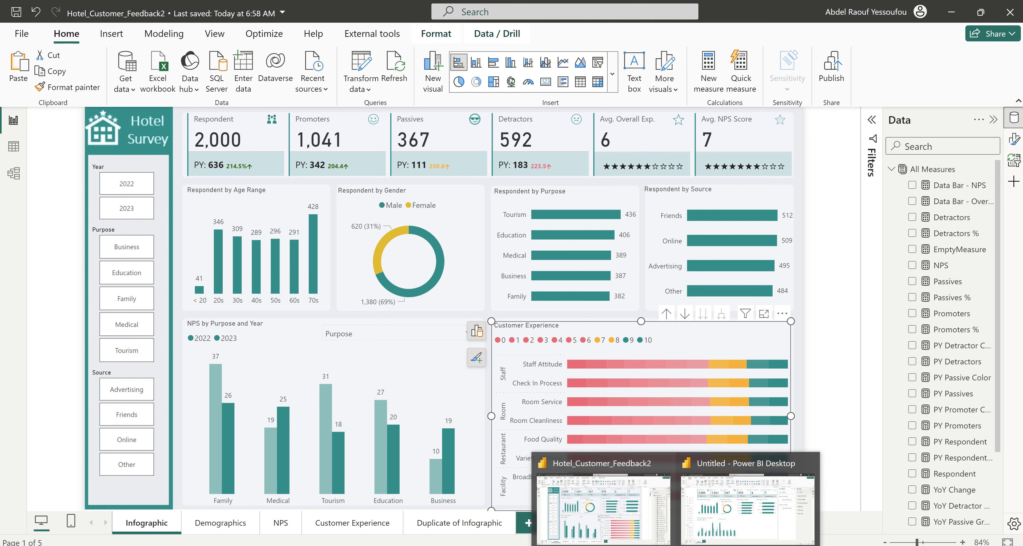
pyautogui.click(721, 525)
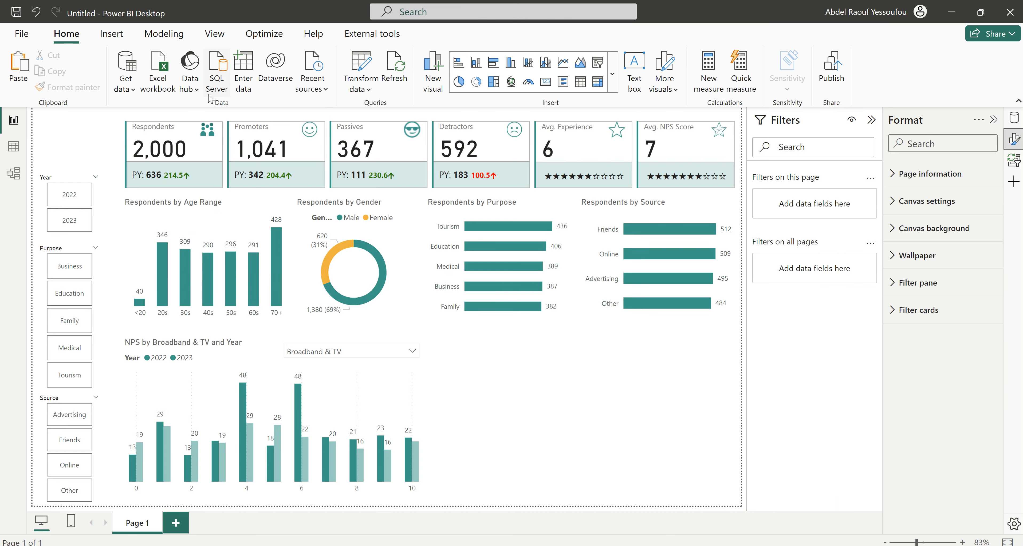
# Duplicate the Feedback query in the Power Query Editor and rename the copy as Customer Experience.
pyautogui.click(364, 68)
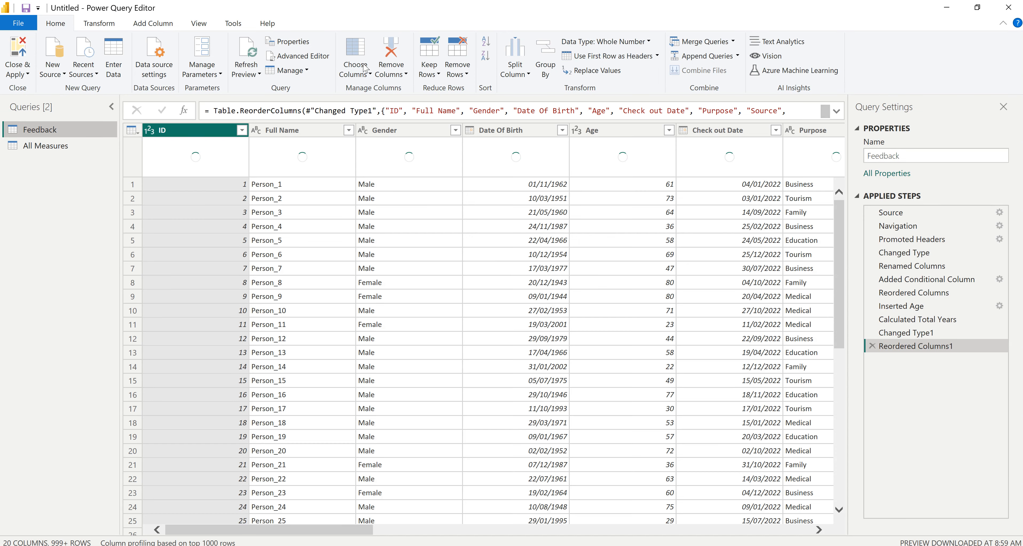
pyautogui.rightClick(48, 134)
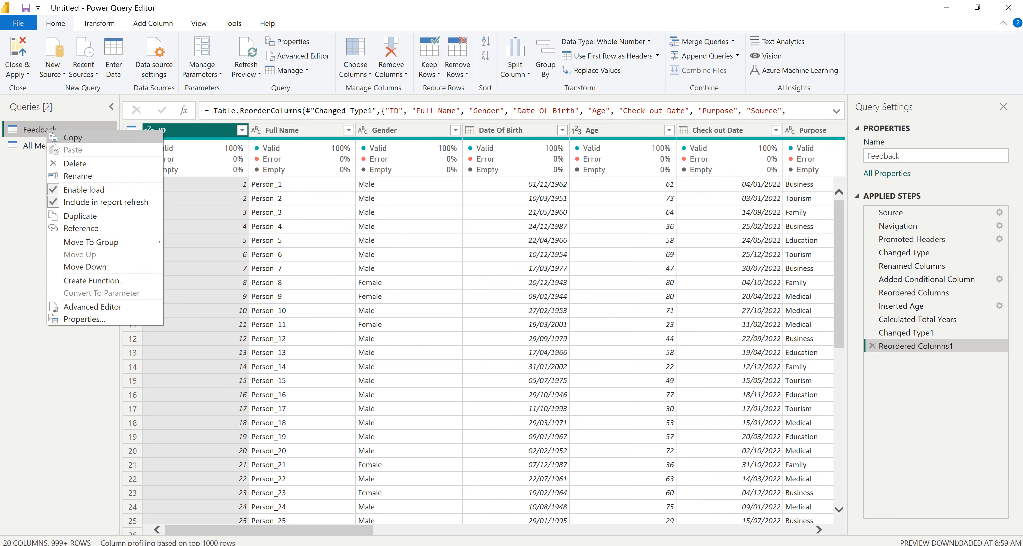
pyautogui.click(80, 216)
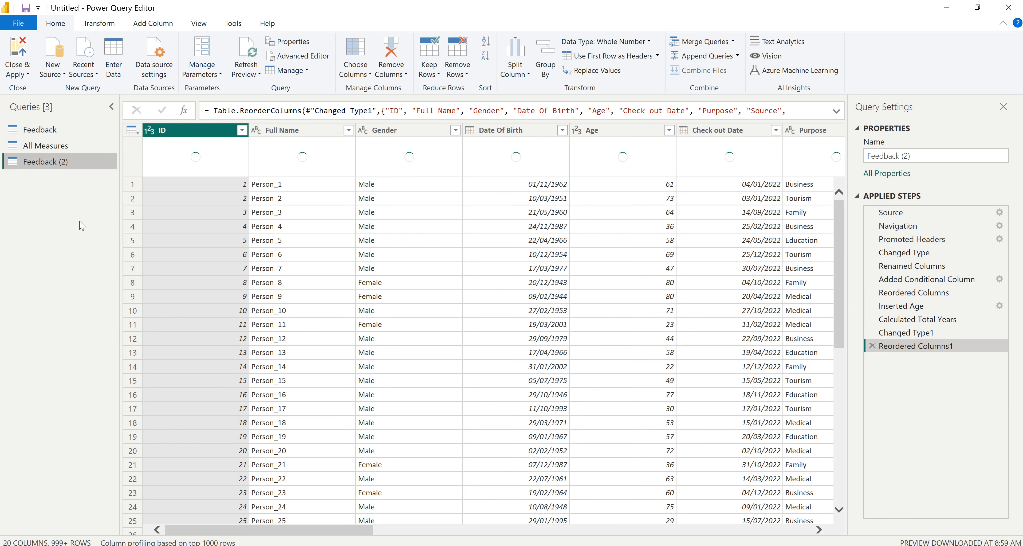
pyautogui.doubleClick(63, 163)
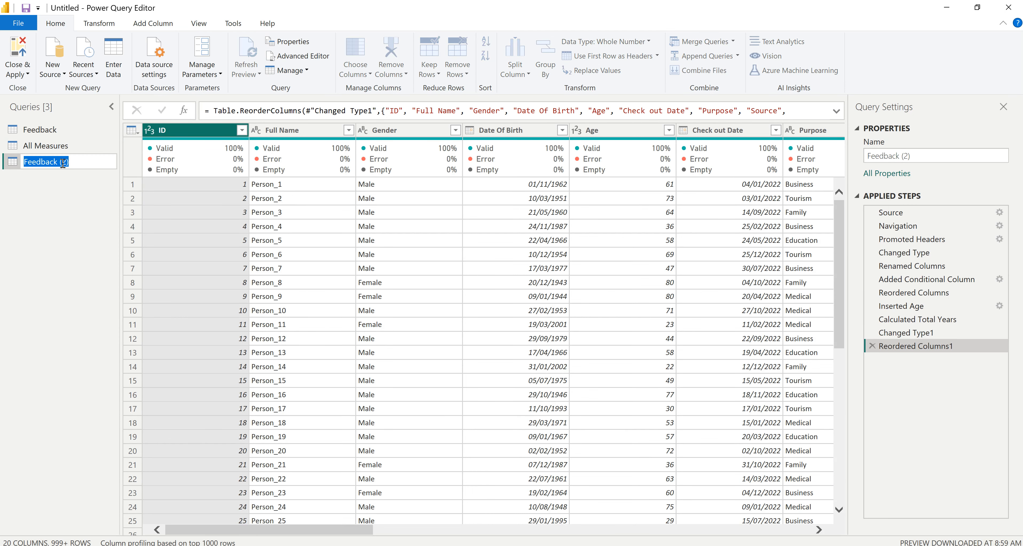
pyautogui.write('Cu')
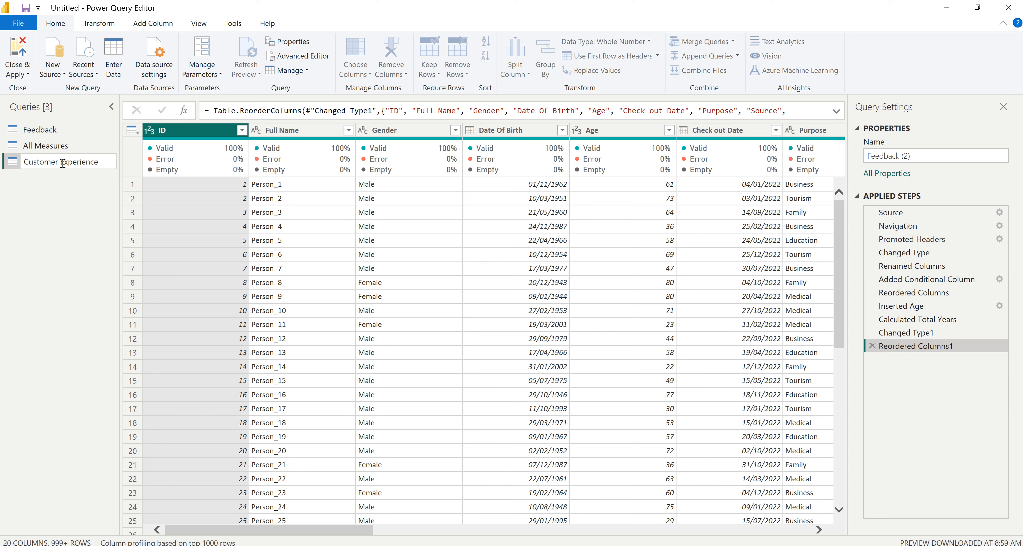
pyautogui.write('stomer Experience')
pyautogui.press('Return')
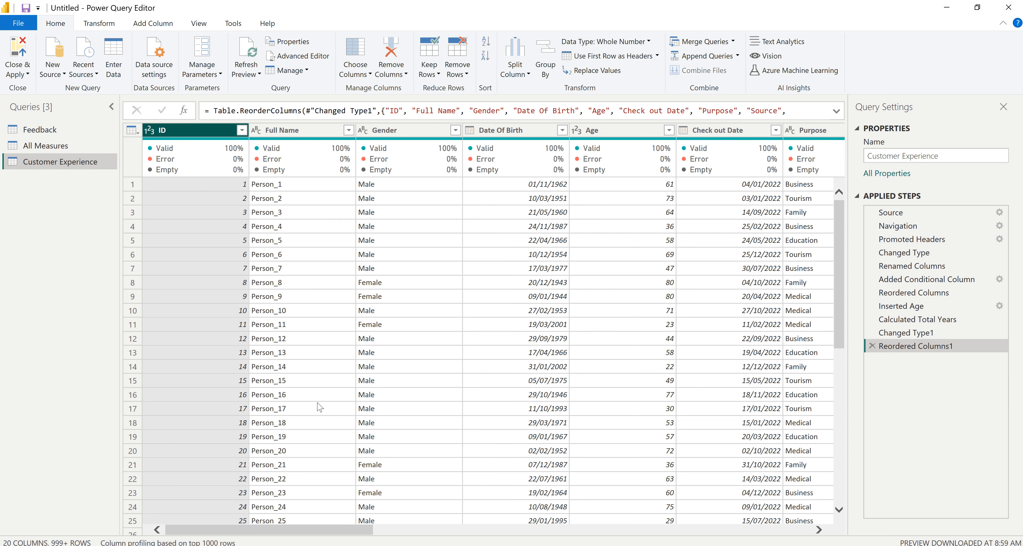
# Remove every column of the Customer Experience query except ID and the eight rating columns from Staff Attitude to Gym.
pyautogui.moveTo(328, 529); pyautogui.dragTo(617, 545)
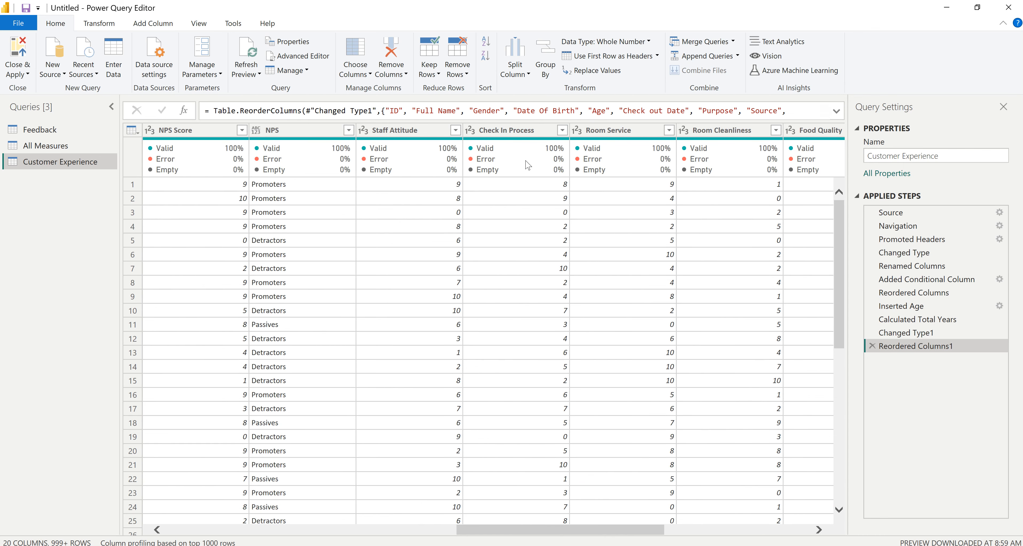
pyautogui.click(404, 135)
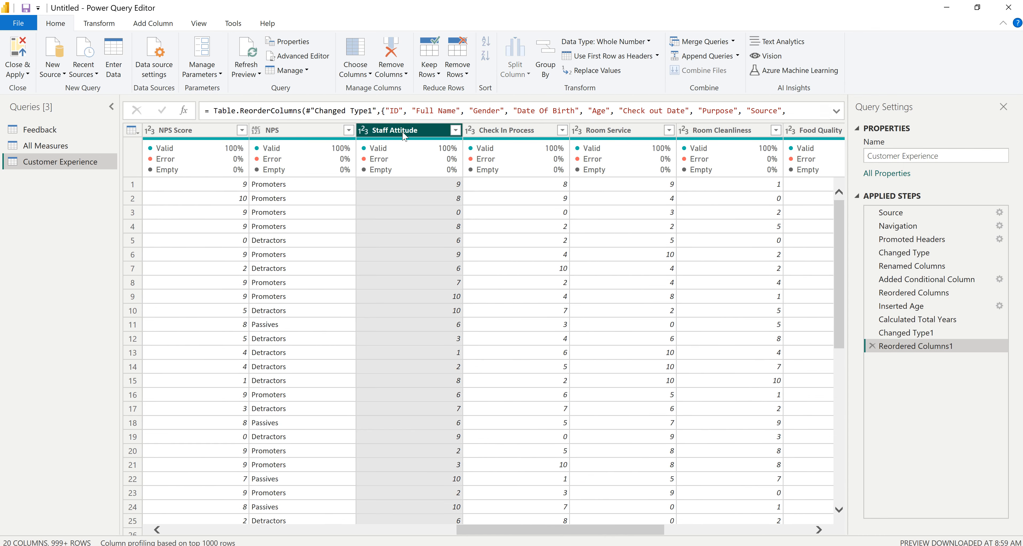
pyautogui.keyDown('ctrl'); pyautogui.click(511, 133); pyautogui.keyUp('ctrl')
pyautogui.keyDown('ctrl'); pyautogui.click(619, 132); pyautogui.keyUp('ctrl')
pyautogui.keyDown('ctrl'); pyautogui.click(711, 131); pyautogui.keyUp('ctrl')
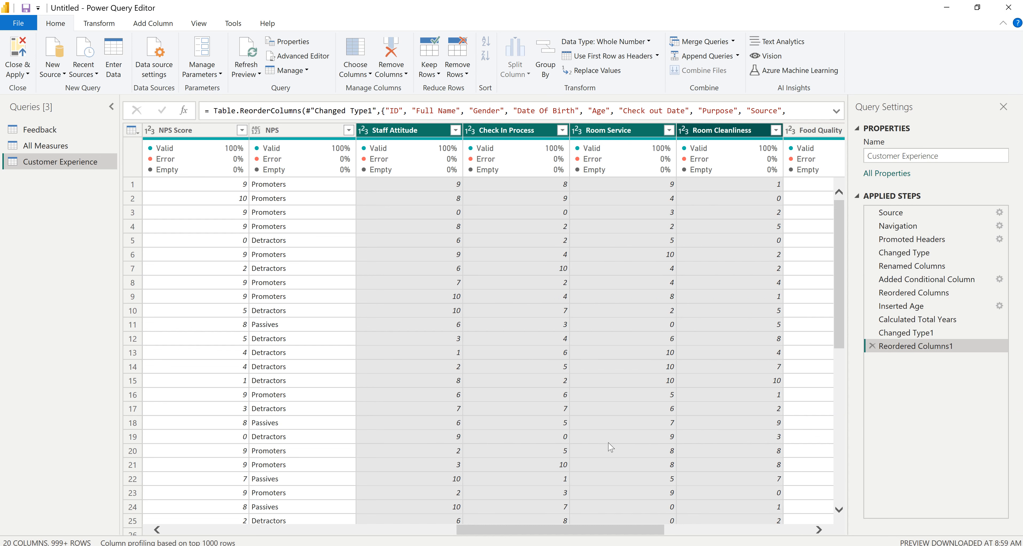
pyautogui.moveTo(599, 531); pyautogui.dragTo(708, 539)
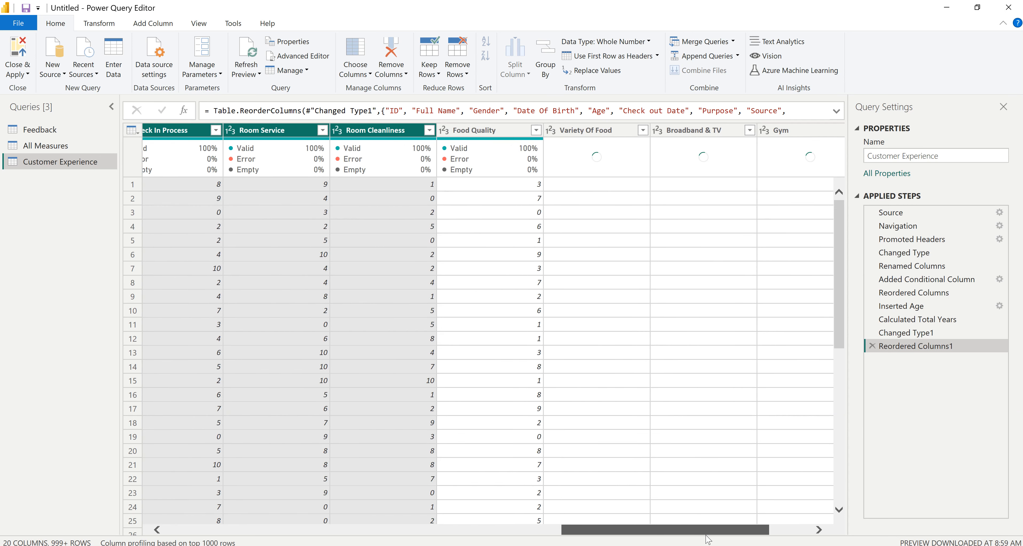
pyautogui.keyDown('ctrl'); pyautogui.click(496, 133); pyautogui.keyUp('ctrl')
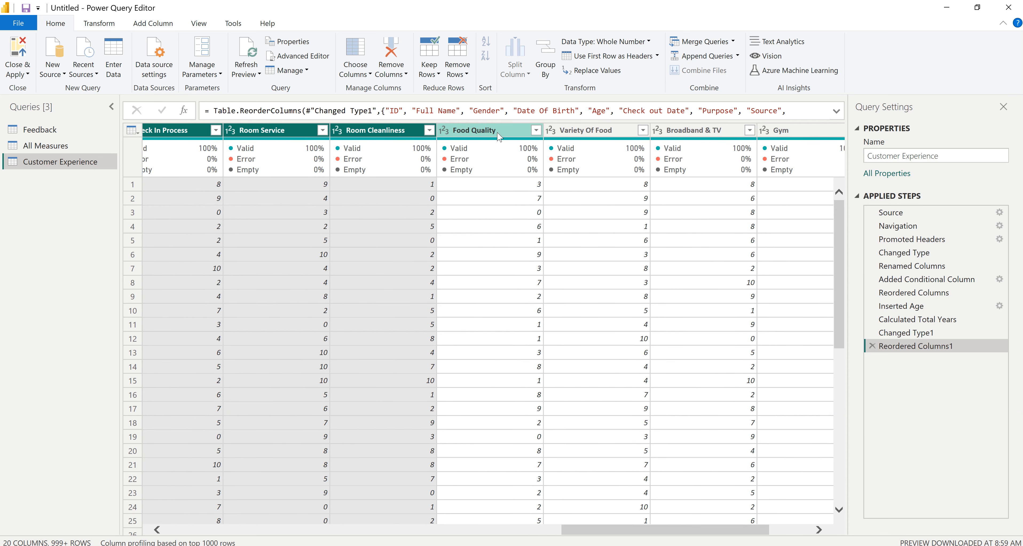
pyautogui.keyDown('ctrl'); pyautogui.click(593, 135); pyautogui.keyUp('ctrl')
pyautogui.keyDown('ctrl'); pyautogui.click(702, 135); pyautogui.keyUp('ctrl')
pyautogui.keyDown('ctrl'); pyautogui.click(784, 135); pyautogui.keyUp('ctrl')
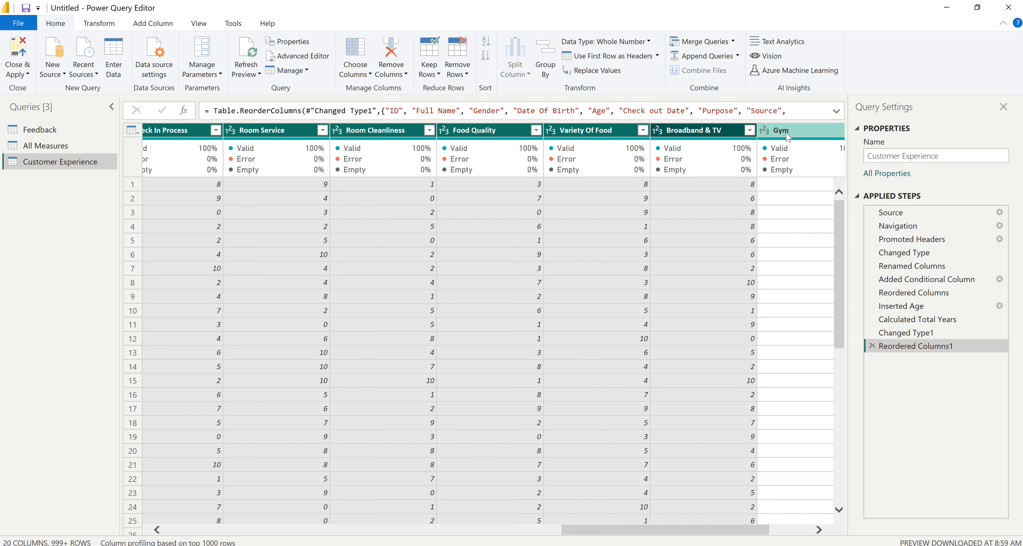
pyautogui.moveTo(691, 530); pyautogui.dragTo(667, 531)
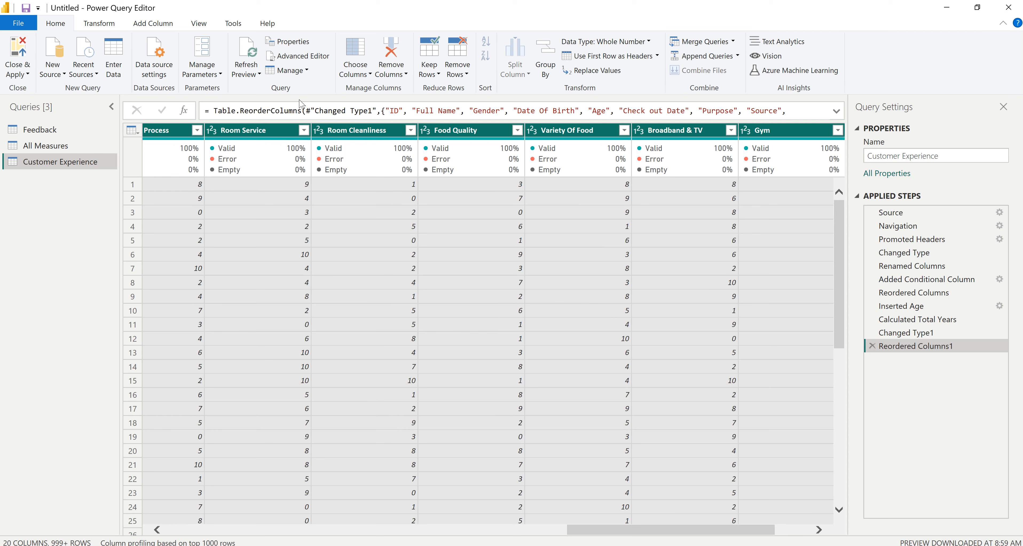
pyautogui.rightClick(357, 130)
pyautogui.click(416, 161)
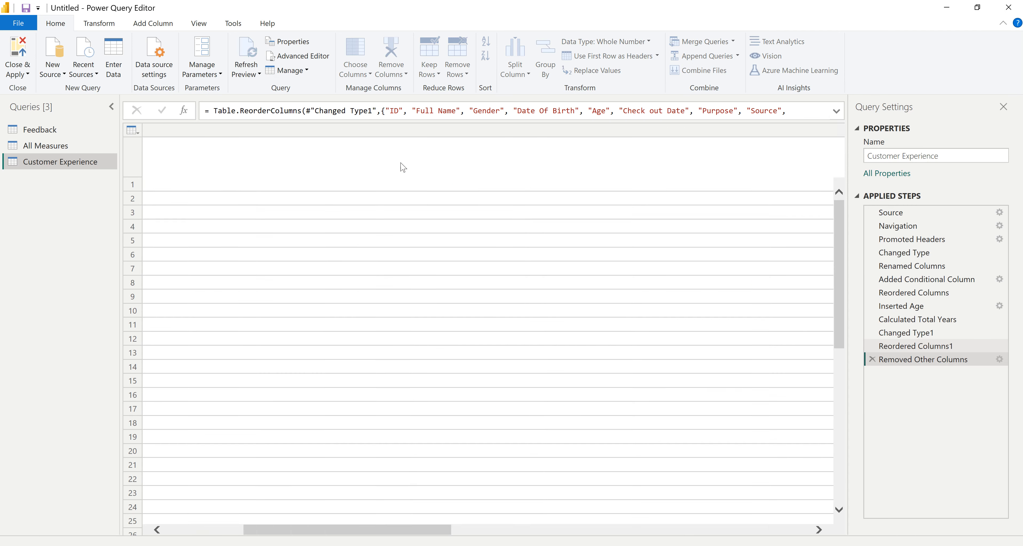
# Unpivot all columns of the Customer Experience query other than ID.
pyautogui.moveTo(418, 533); pyautogui.dragTo(243, 532)
pyautogui.click(181, 133)
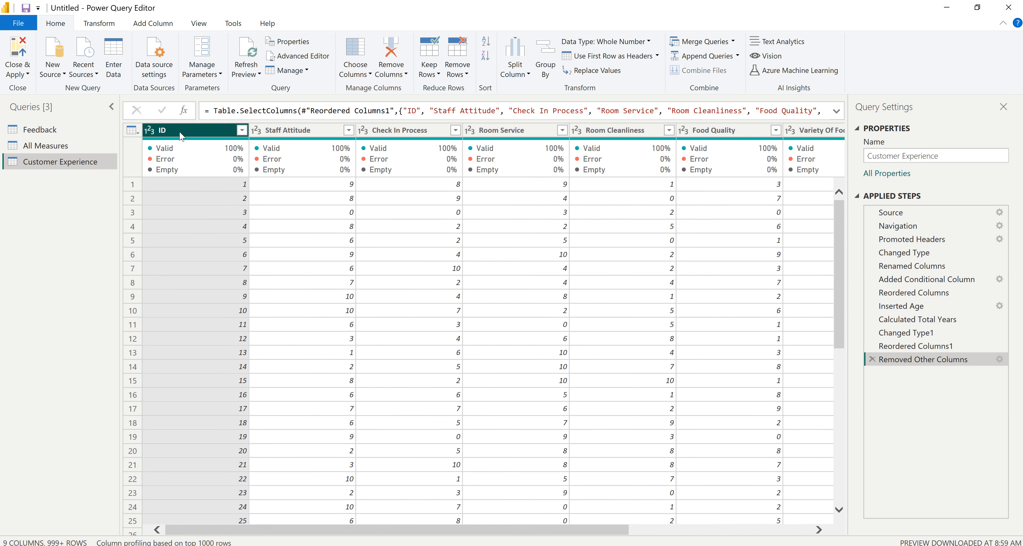
pyautogui.rightClick(180, 133)
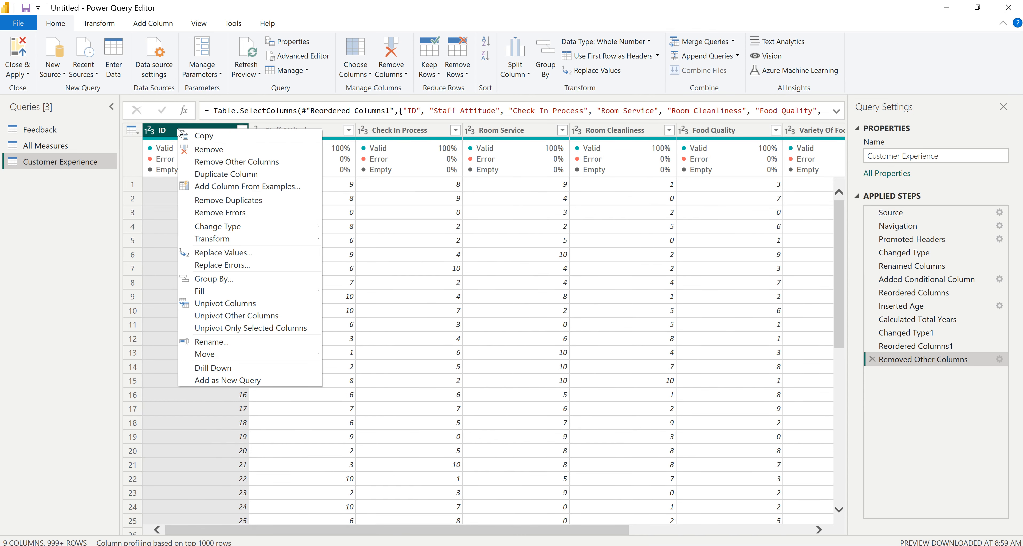
pyautogui.click(238, 317)
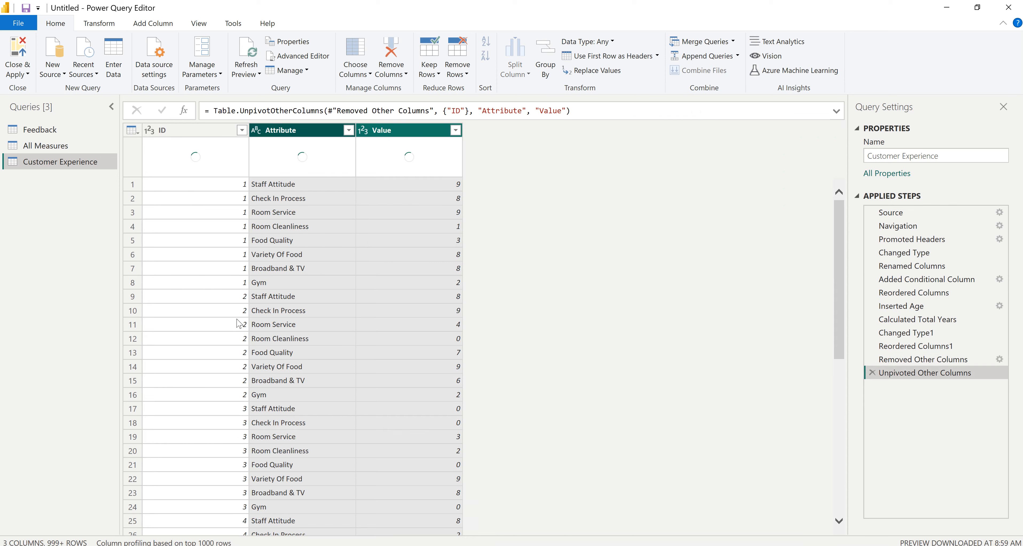
# Rename the Attribute column as Experience and the Value column as Score.
pyautogui.doubleClick(302, 131)
pyautogui.write('Experience')
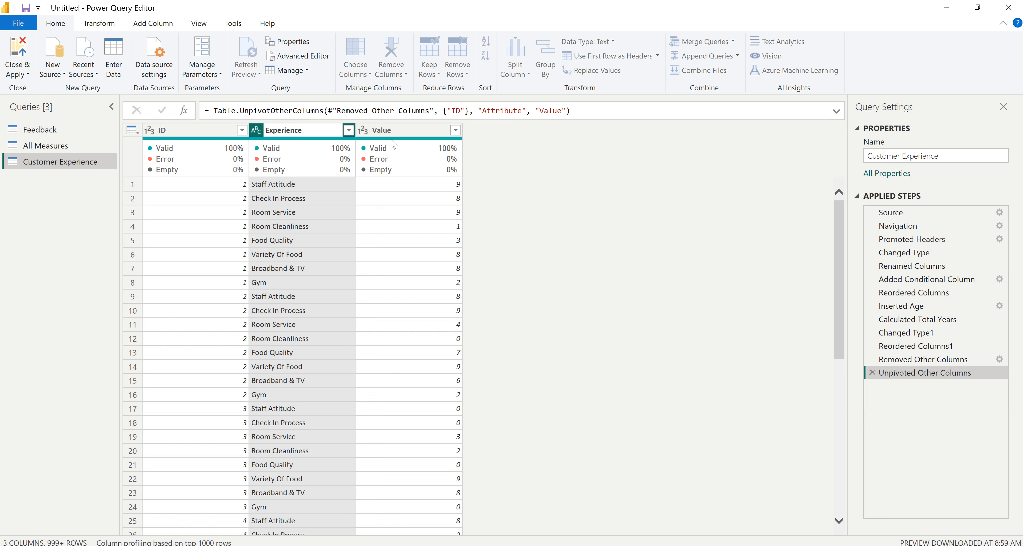
pyautogui.doubleClick(392, 129)
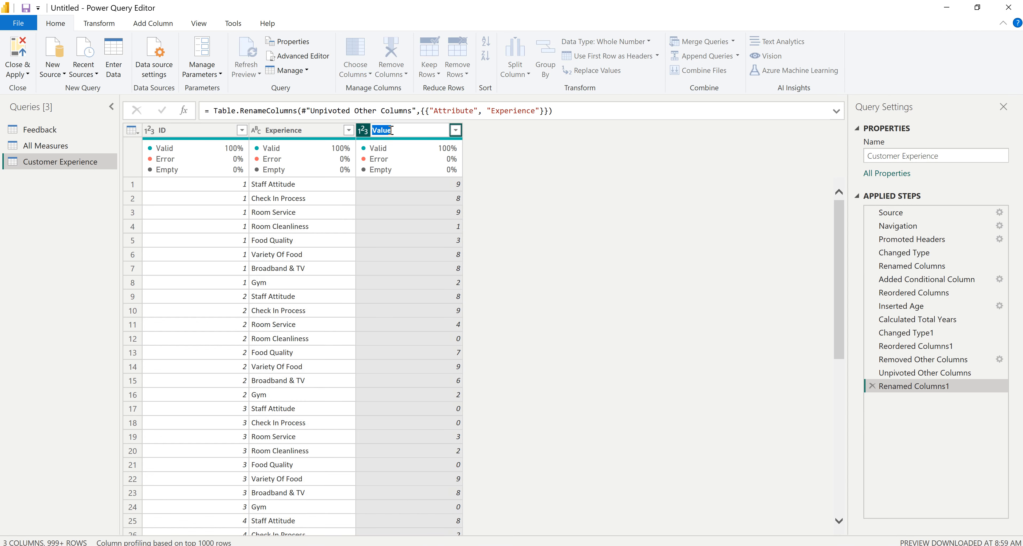
pyautogui.write('Score')
pyautogui.press('Return')
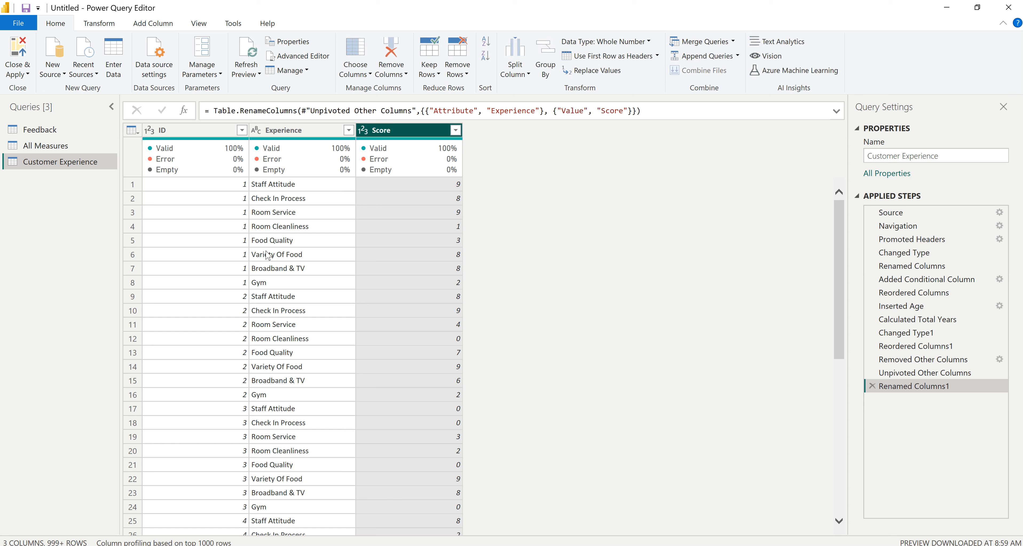
# Review the distinct experience names from Staff Attitude to Gym in the Experience column for ID 1.
pyautogui.click(267, 189)
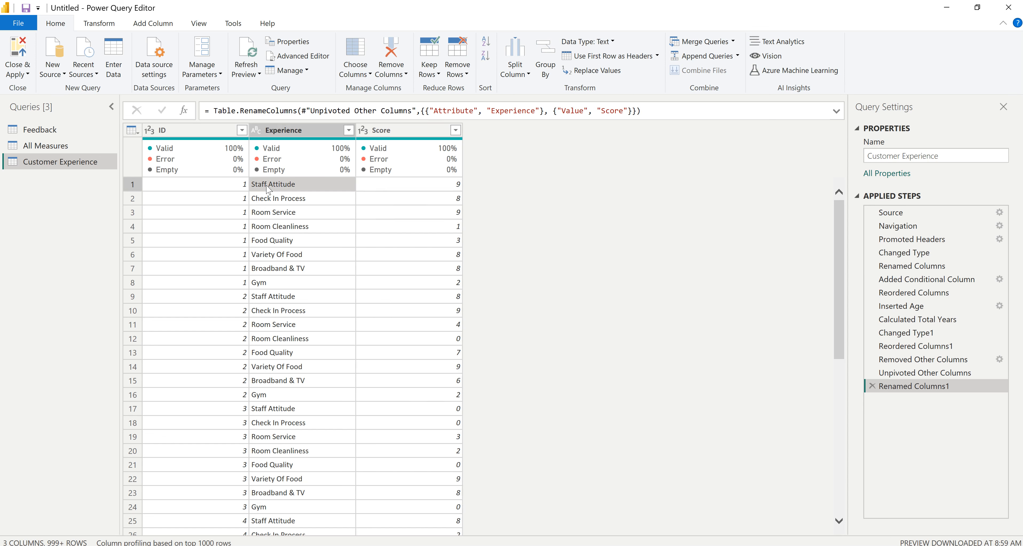
pyautogui.click(279, 198)
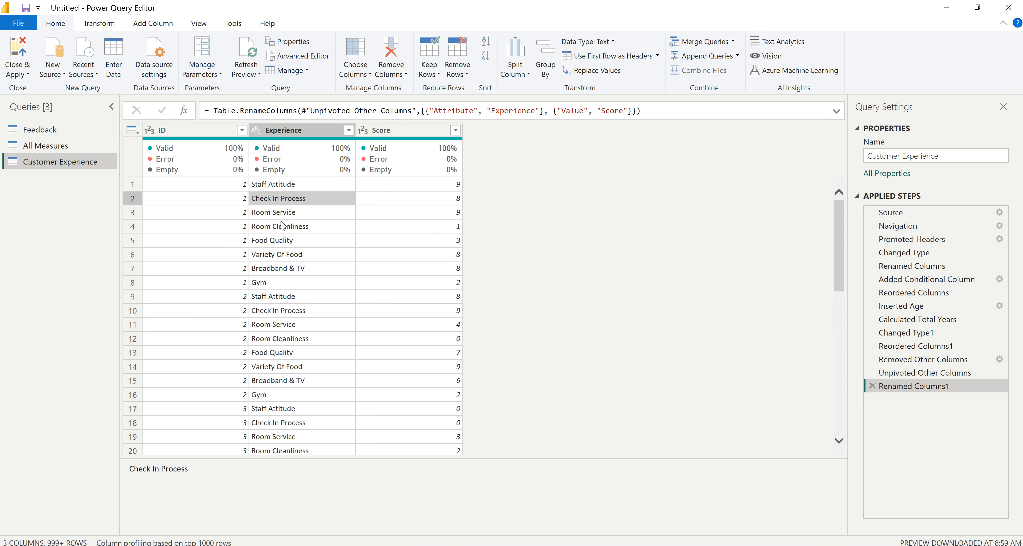
pyautogui.click(280, 214)
pyautogui.click(279, 227)
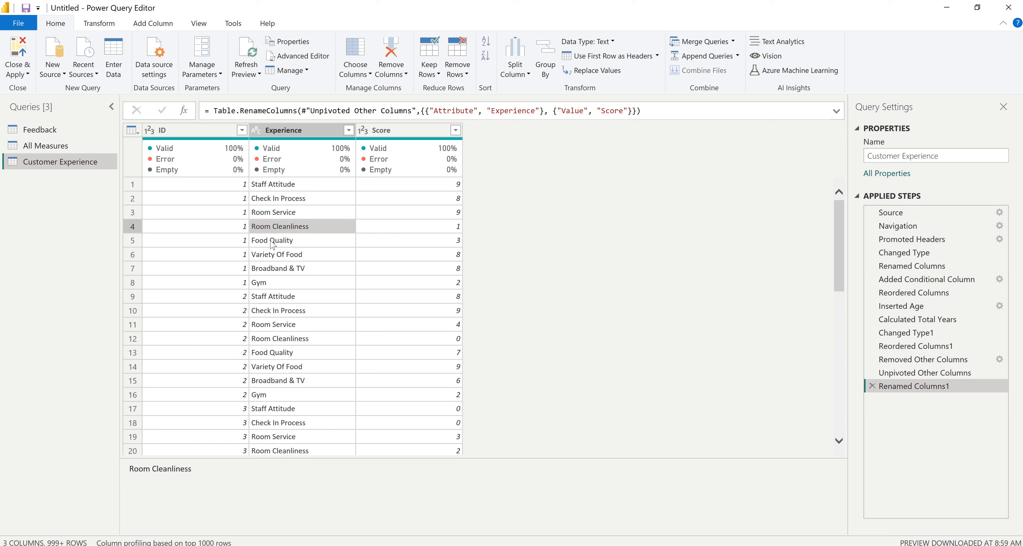
pyautogui.click(278, 242)
pyautogui.click(280, 256)
pyautogui.click(280, 269)
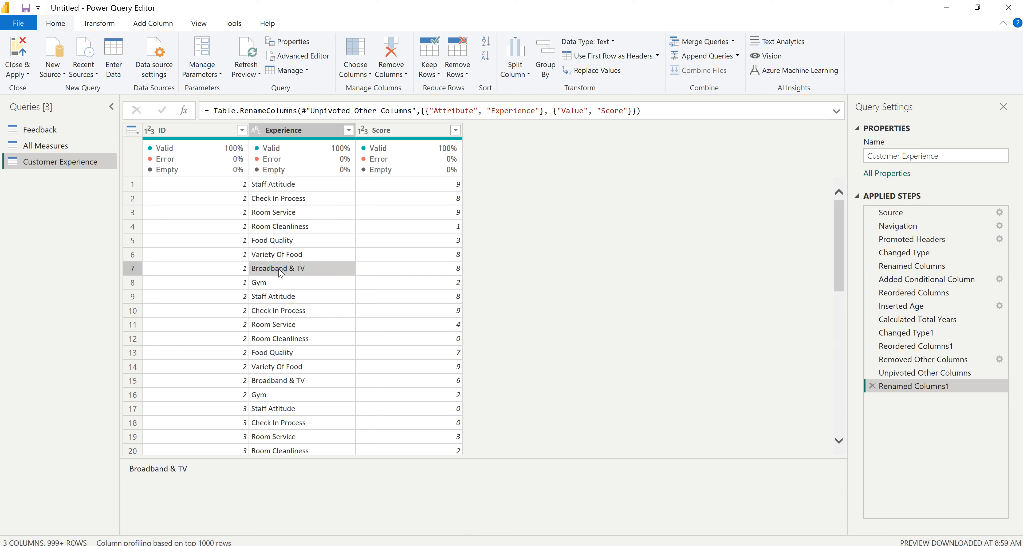
pyautogui.click(270, 282)
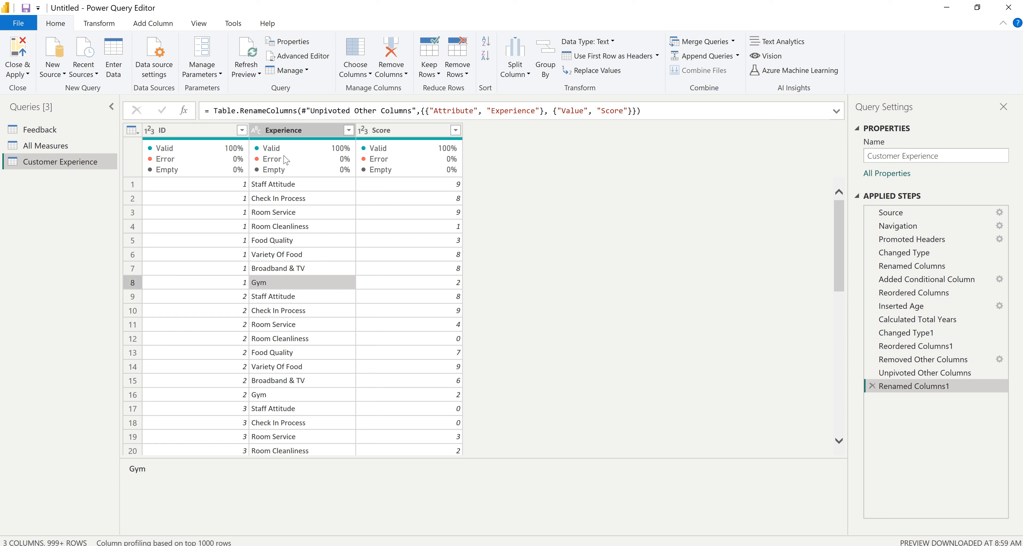
# Start a conditional column named Experience Category and base its first condition on Experience with the equals operator.
pyautogui.click(287, 131)
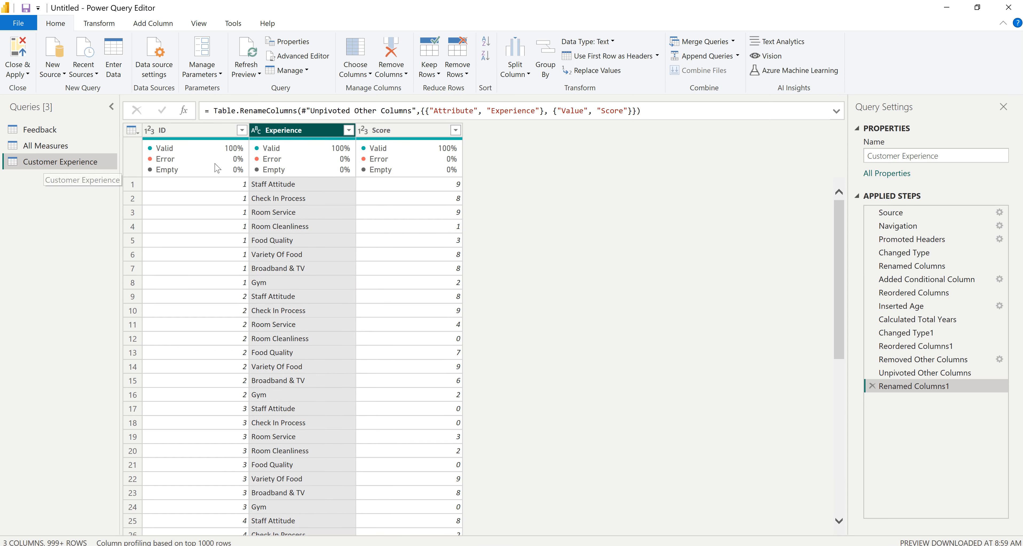
pyautogui.click(160, 24)
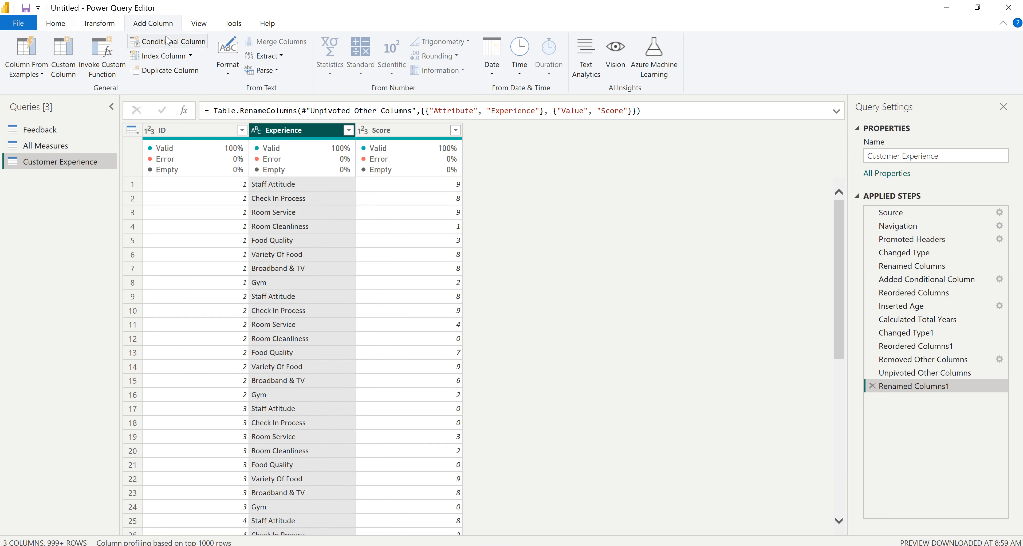
pyautogui.click(176, 47)
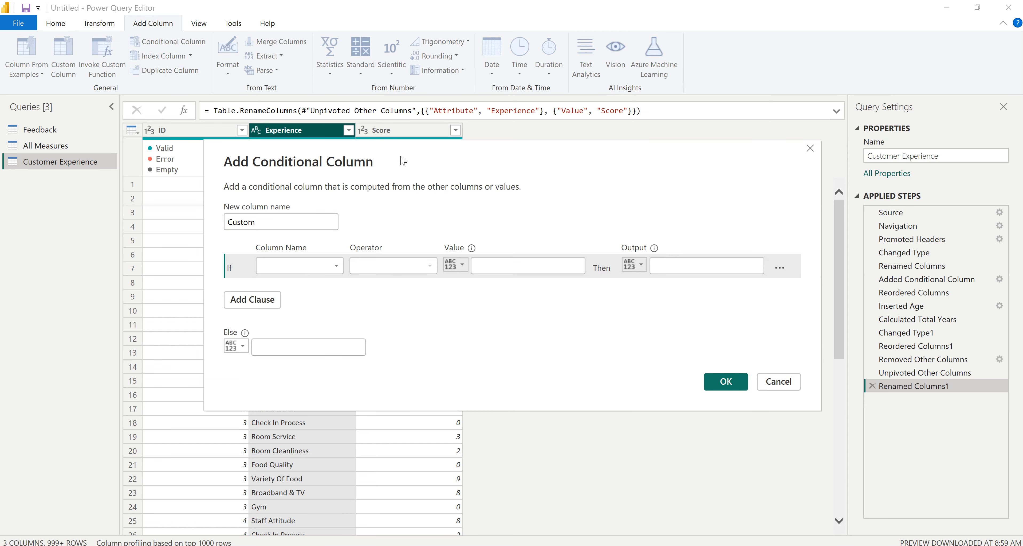
pyautogui.doubleClick(386, 321)
pyautogui.write('Experience Category')
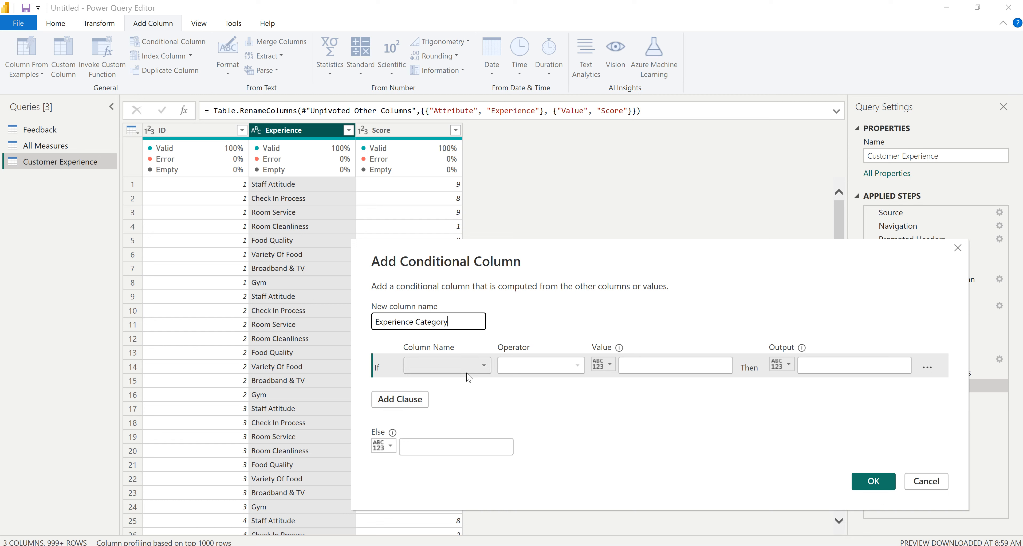
pyautogui.click(453, 365)
pyautogui.click(445, 395)
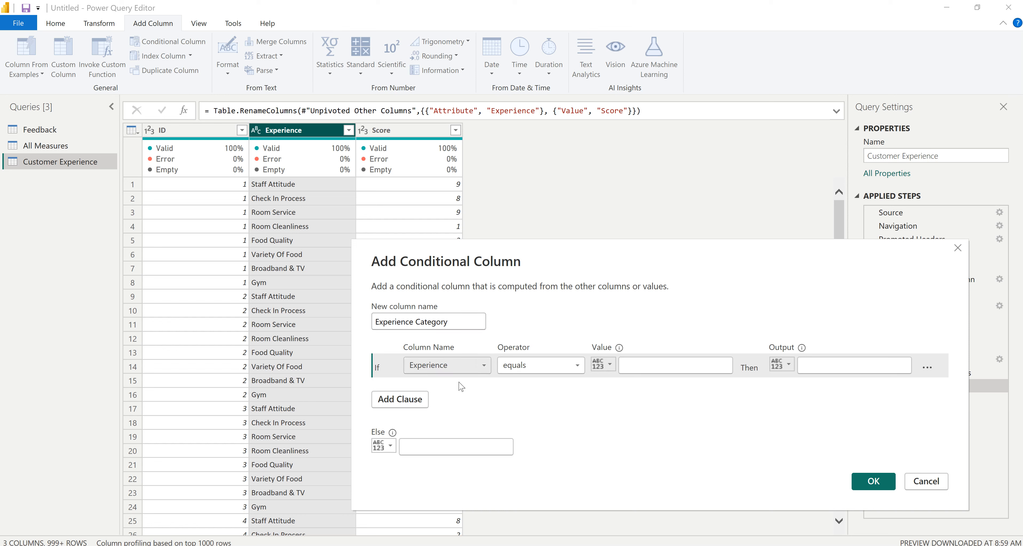
# Add enough blank else-if clauses to the Experience Category conditional column to cover the other experiences.
pyautogui.click(398, 403)
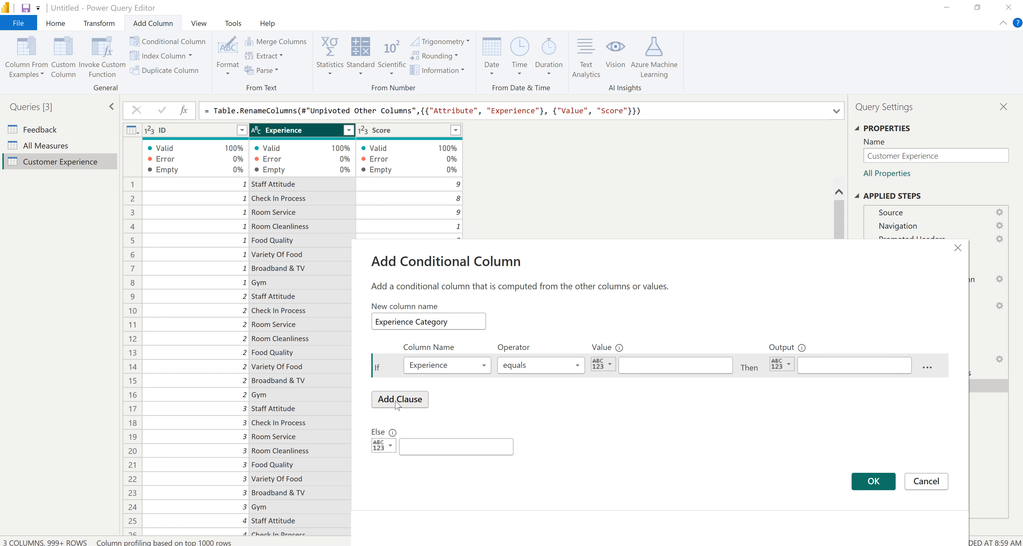
pyautogui.click(398, 428)
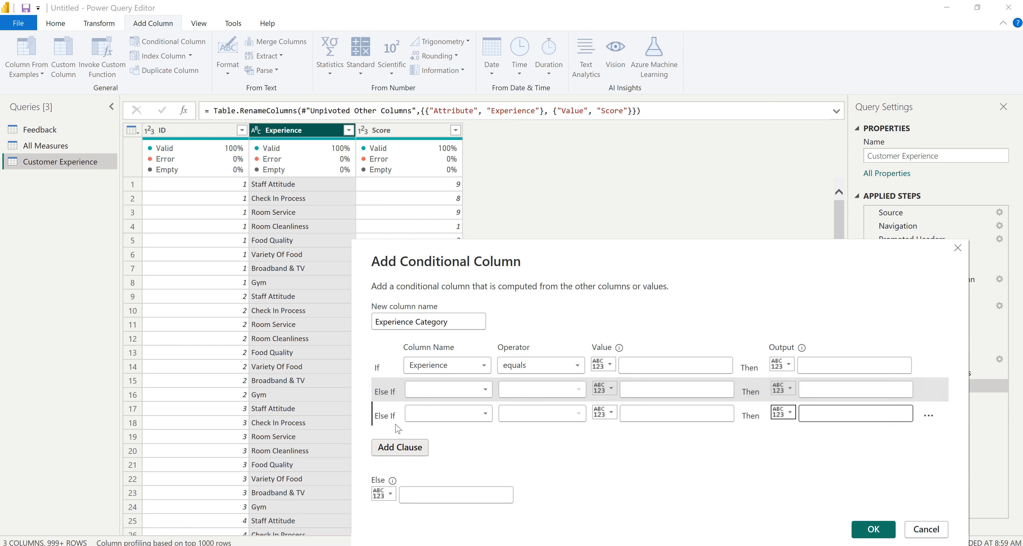
pyautogui.click(400, 452)
pyautogui.click(401, 472)
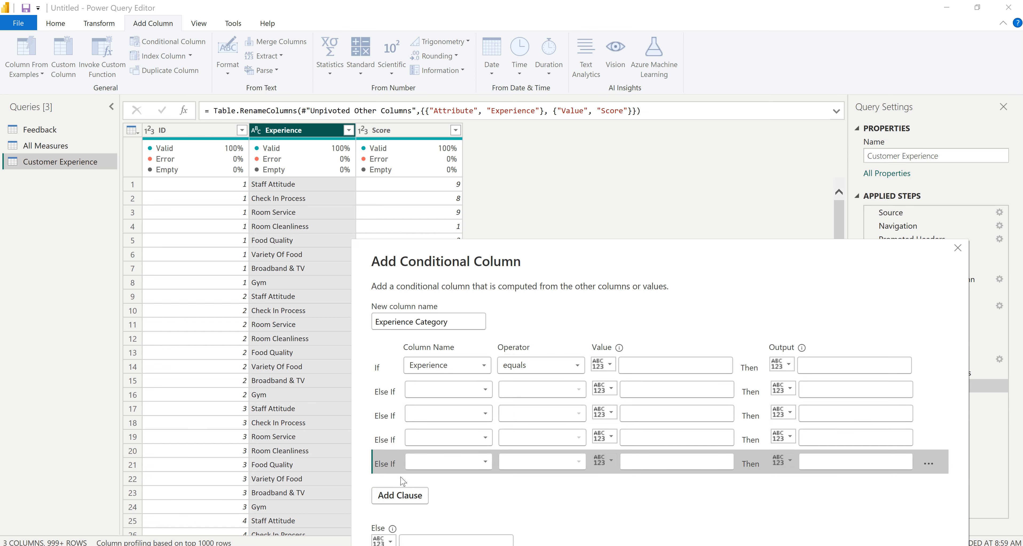
pyautogui.click(405, 498)
pyautogui.click(405, 500)
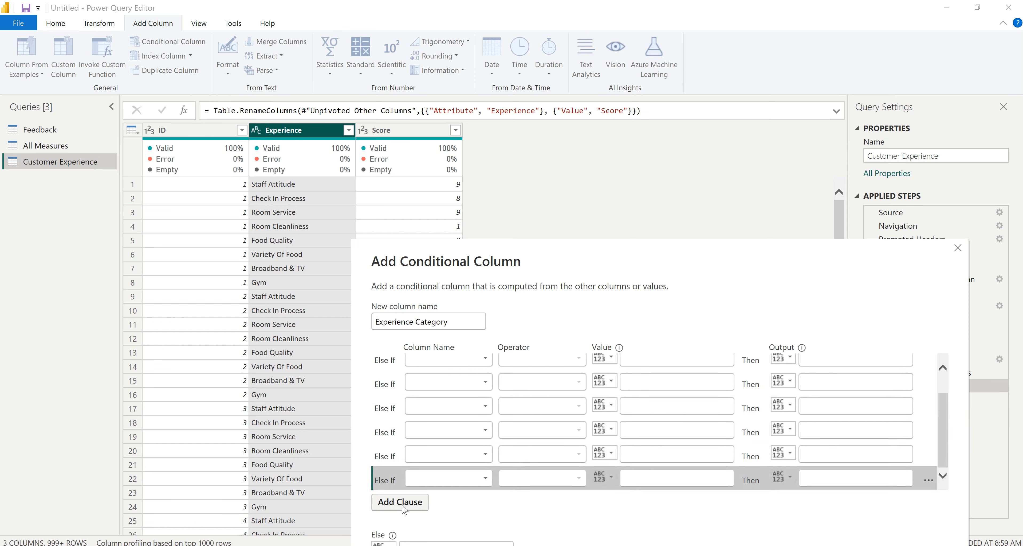
pyautogui.scroll(2, 488, 427)
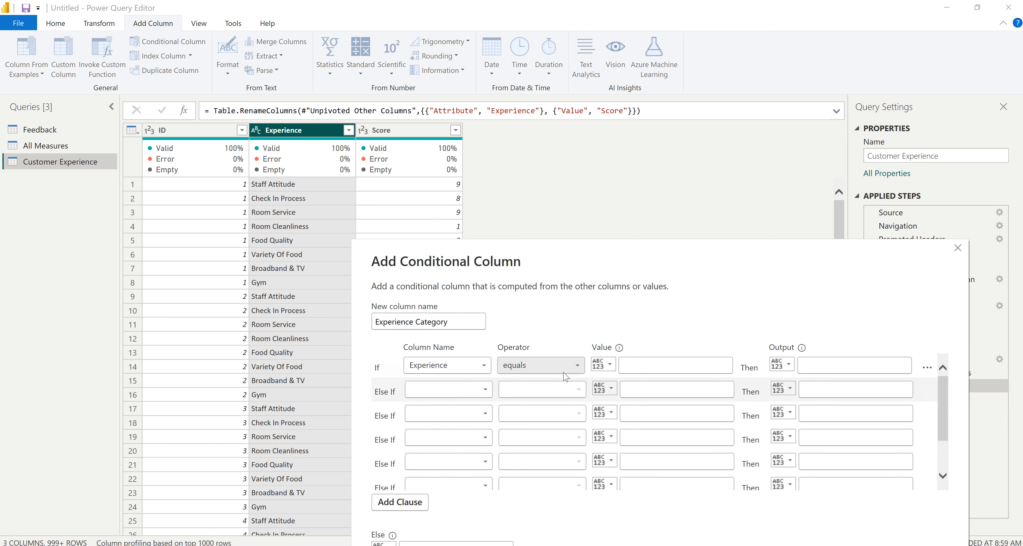
# Make the first clause output Staff when Experience equals Staff Attitude.
pyautogui.click(657, 364)
pyautogui.write('Staff Attitude')
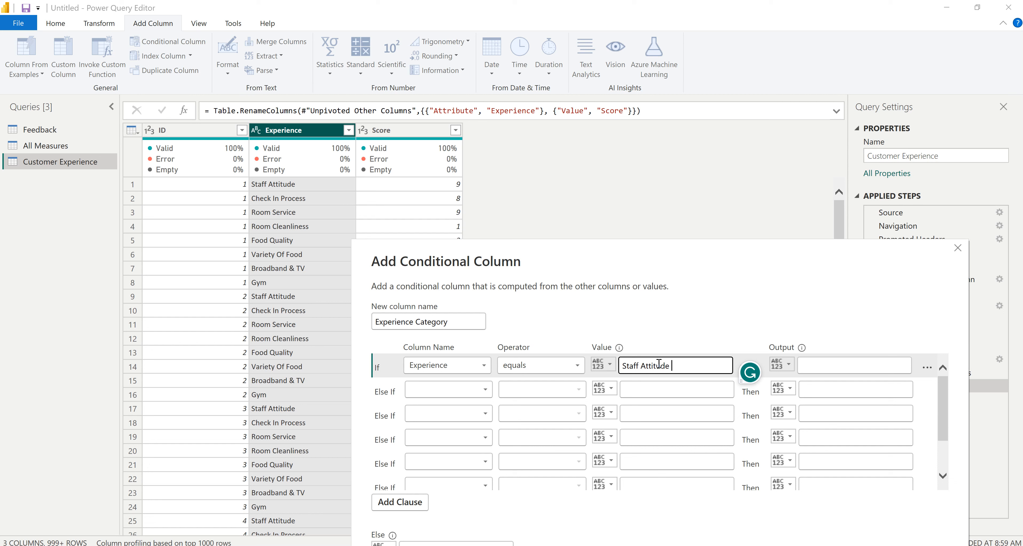
pyautogui.press('Tab')
pyautogui.press('Tab')
pyautogui.press('Tab')
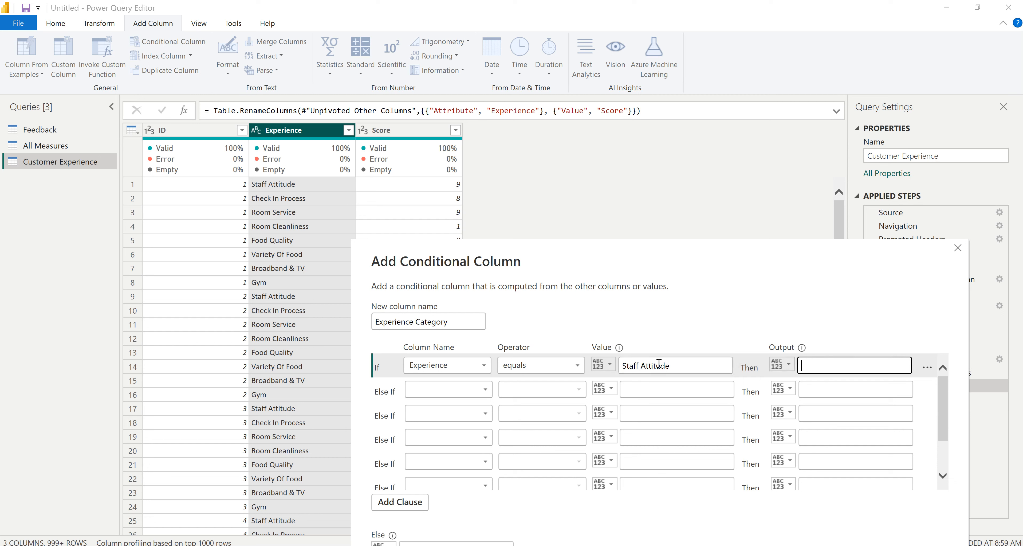
pyautogui.click(834, 361)
pyautogui.write('Staff')
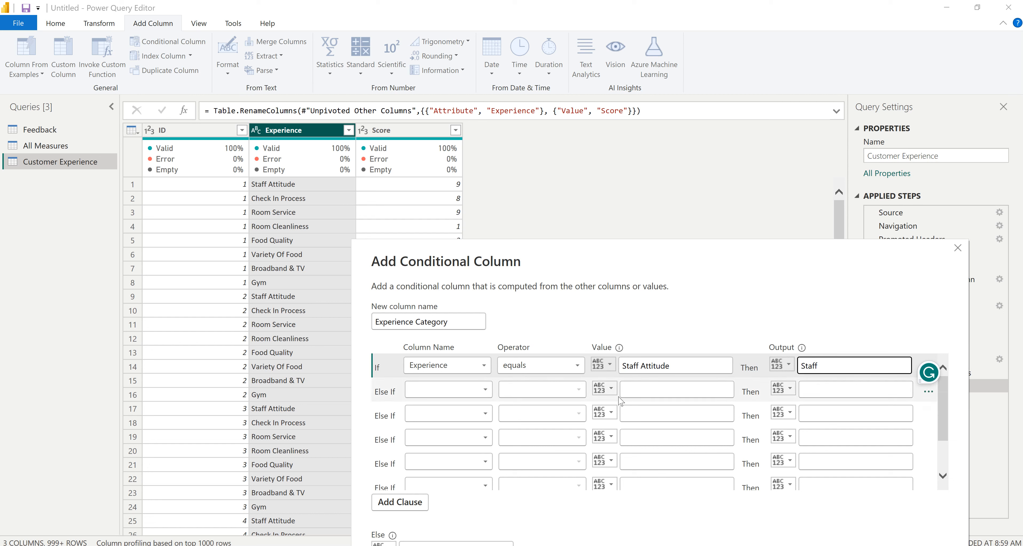
# Make the second clause output Staff when Experience equals Check In Process.
pyautogui.click(451, 400)
pyautogui.click(429, 416)
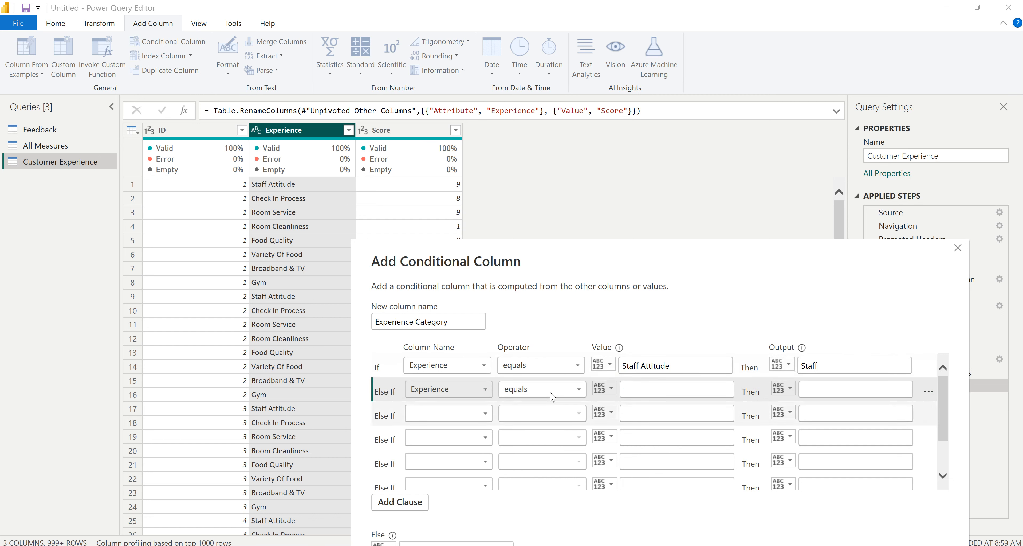
pyautogui.click(668, 392)
pyautogui.write('C')
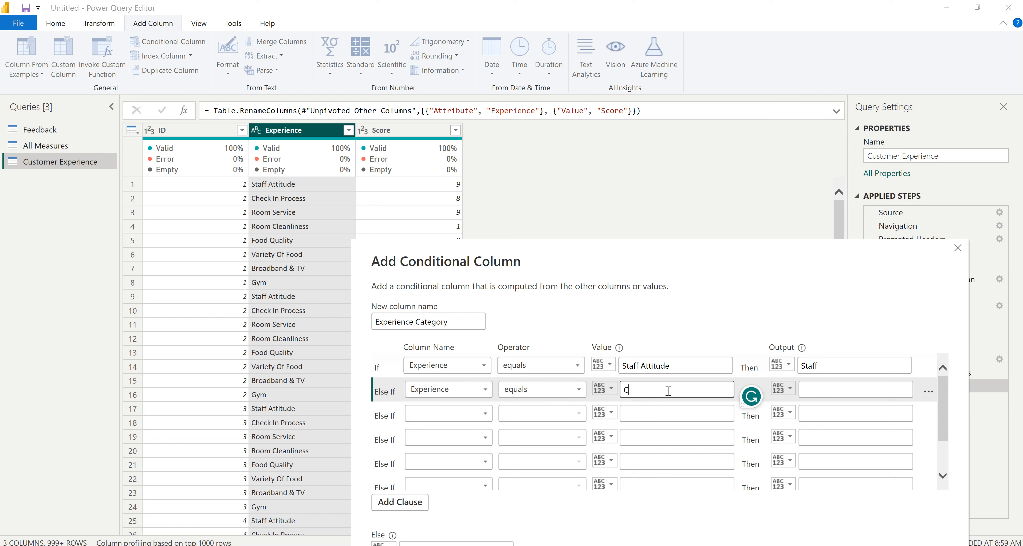
pyautogui.write('heck In Process')
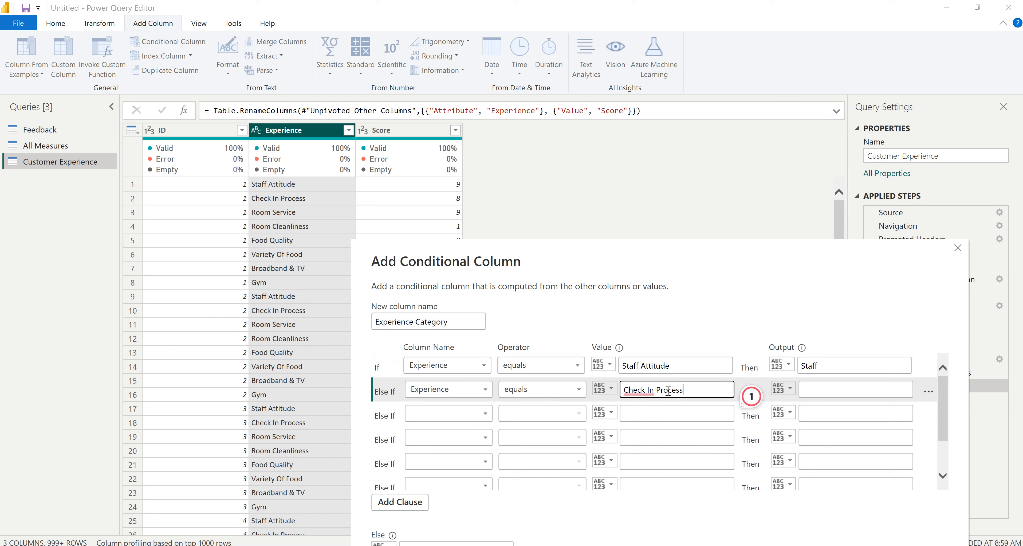
pyautogui.click(838, 390)
pyautogui.write('Staff')
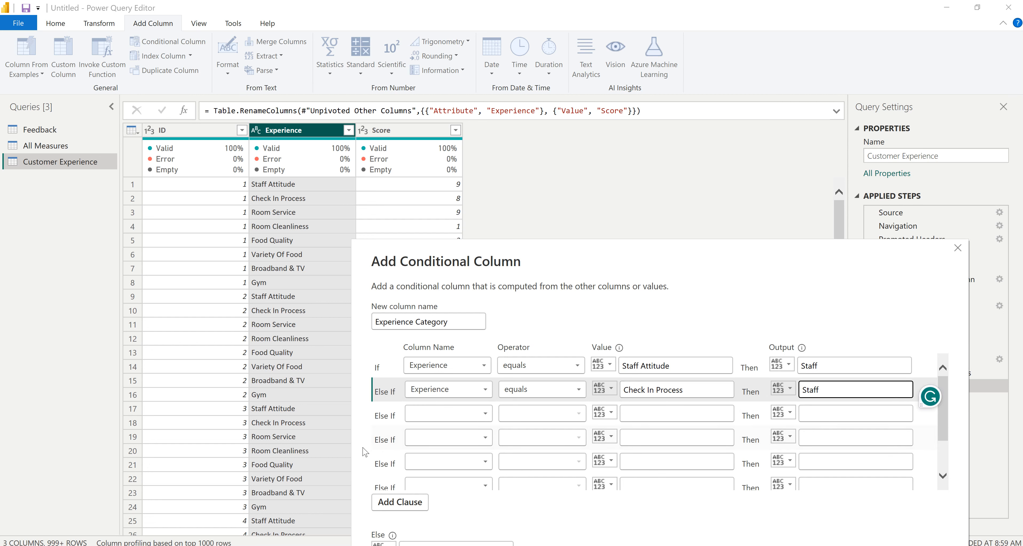
# Make the third clause output Room when Experience equals Room Service.
pyautogui.click(449, 413)
pyautogui.click(431, 441)
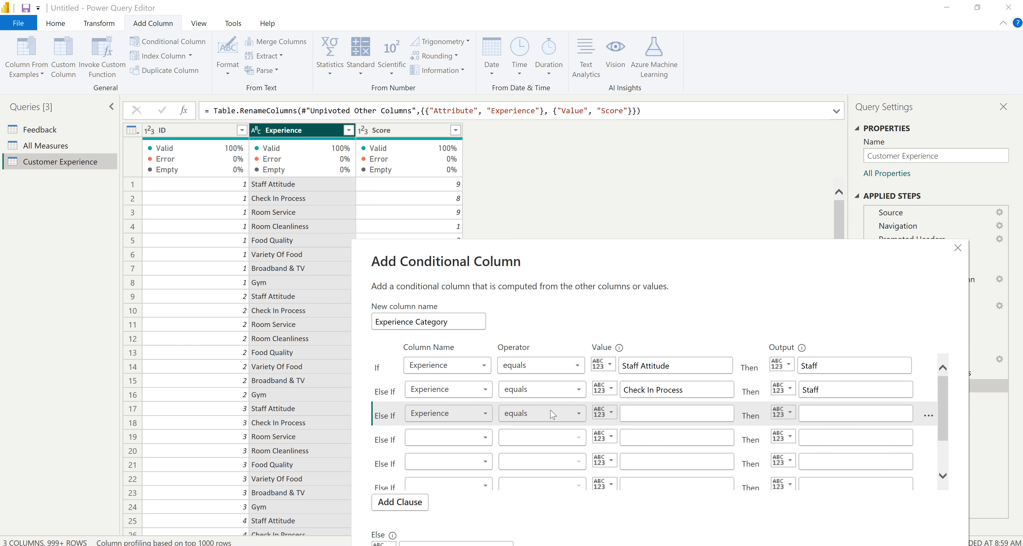
pyautogui.click(652, 413)
pyautogui.write('R')
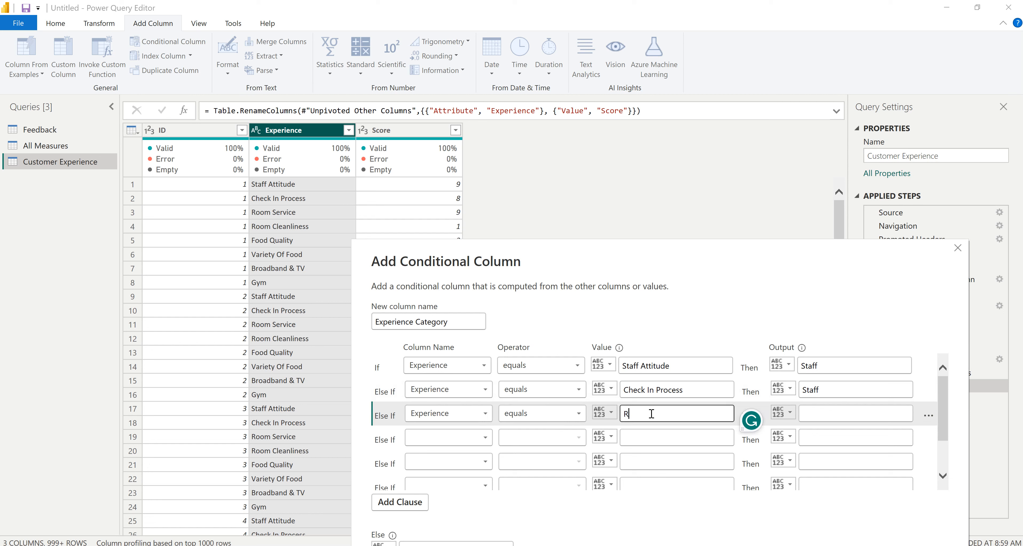
pyautogui.write('oom Service')
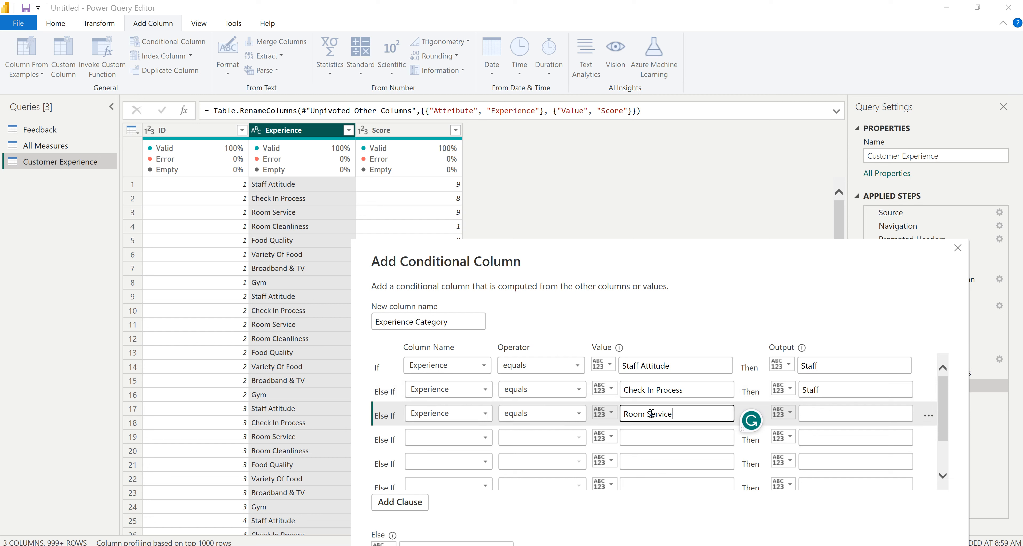
pyautogui.press('Tab')
pyautogui.press('Tab')
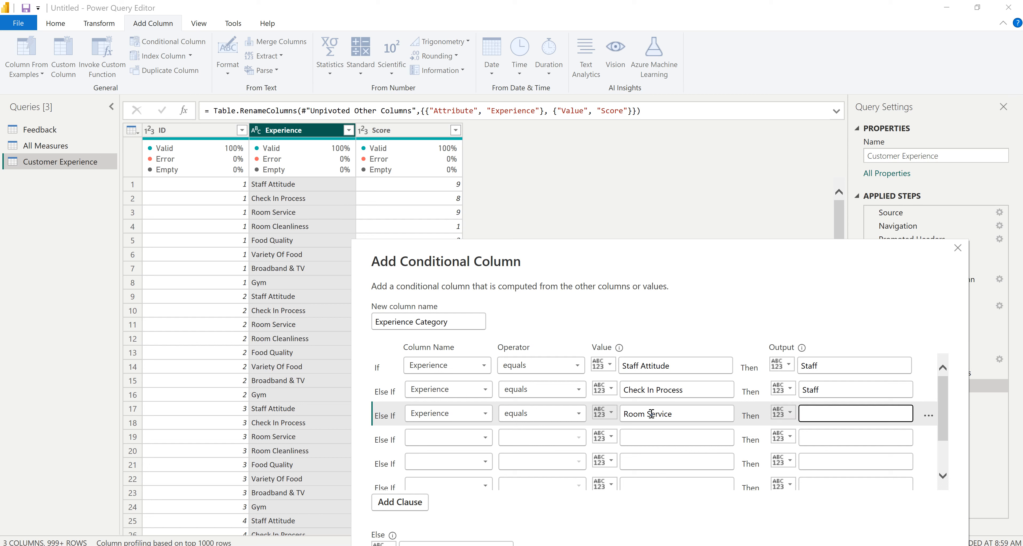
pyautogui.write('Room')
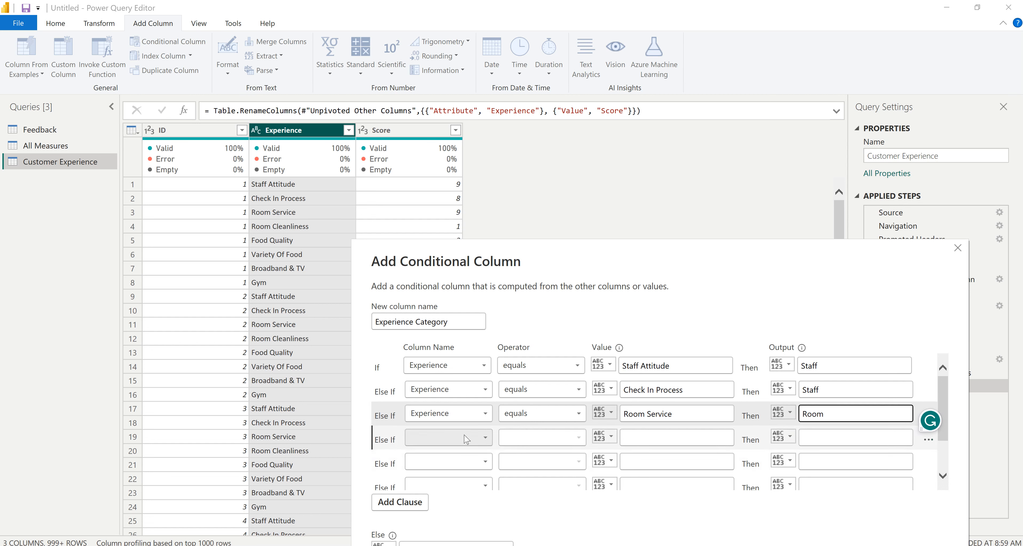
# Fill in the fourth clause on Experience for the Room Cleanliness rating, with Room as its output.
pyautogui.click(467, 439)
pyautogui.click(433, 466)
pyautogui.click(639, 437)
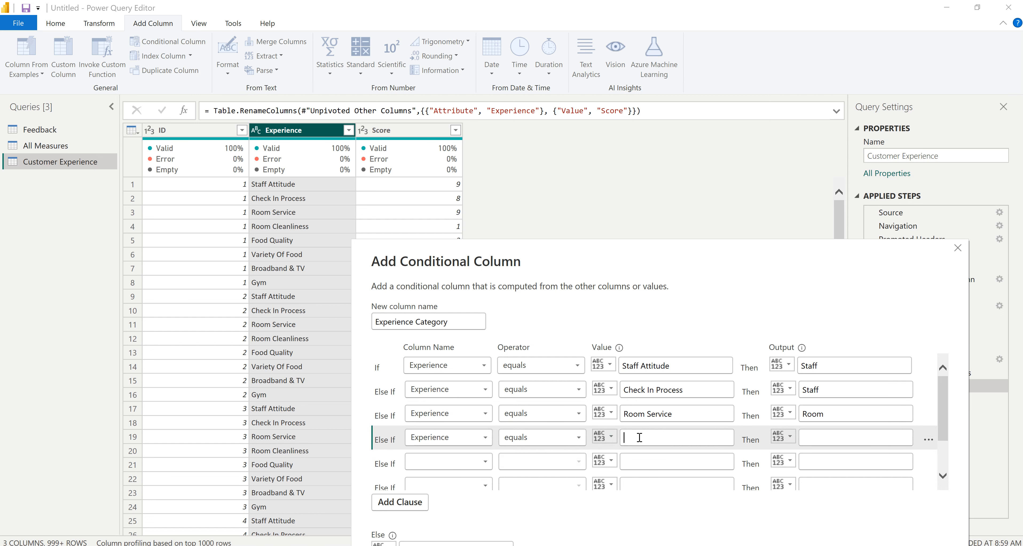
pyautogui.write('Ro')
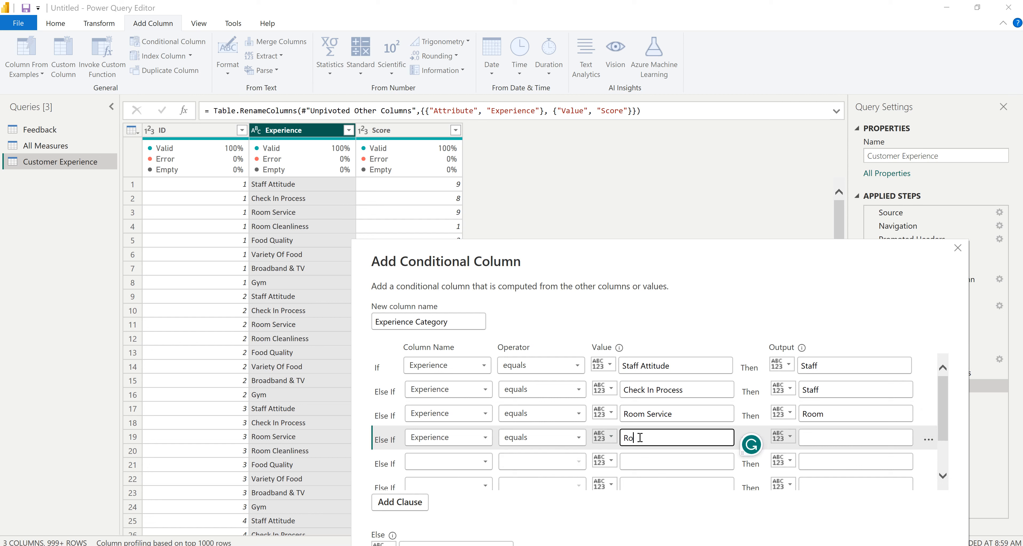
pyautogui.write('mm Cleanliness')
pyautogui.press('Tab')
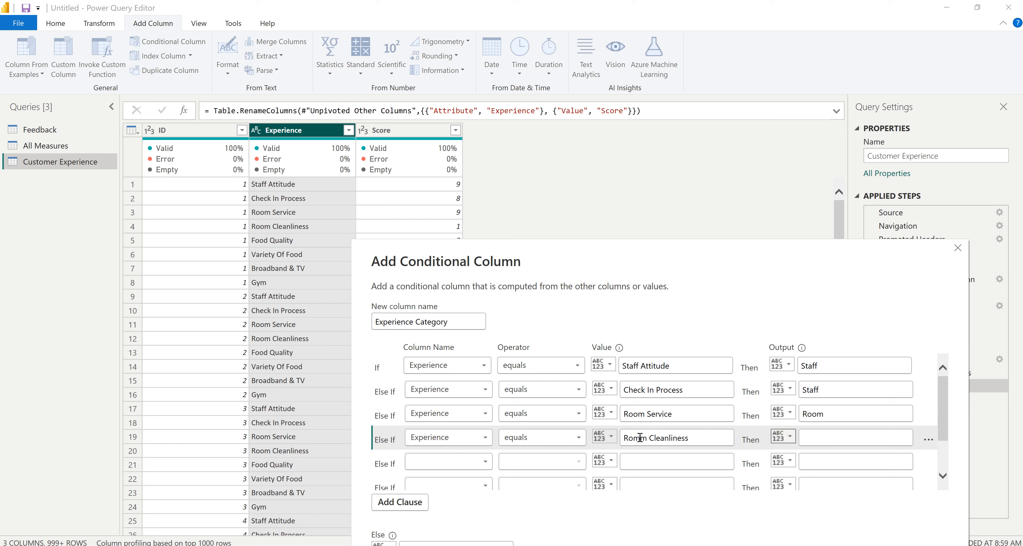
pyautogui.write('Room')
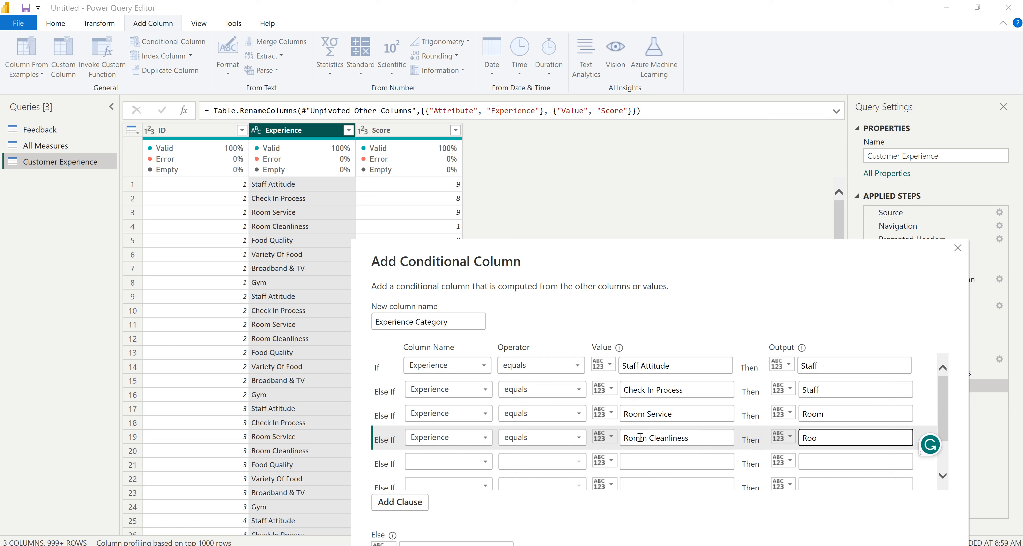
# Base the fifth clause on the Experience column with the equals operator.
pyautogui.click(442, 462)
pyautogui.click(447, 494)
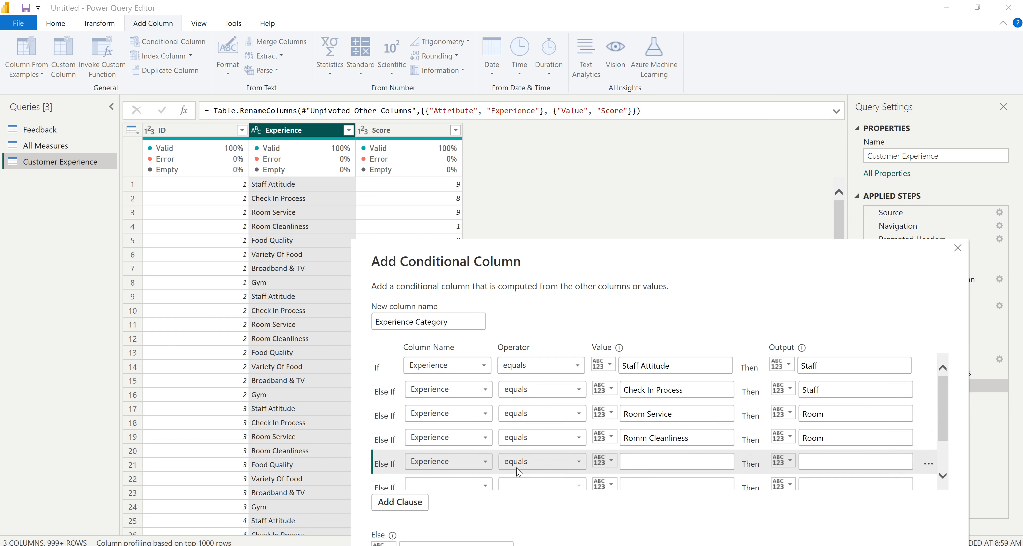
pyautogui.click(635, 462)
# Correct the spelling of the fourth clause's comparison value to Room Cleanliness and return to the fifth clause's value.
pyautogui.click(642, 438)
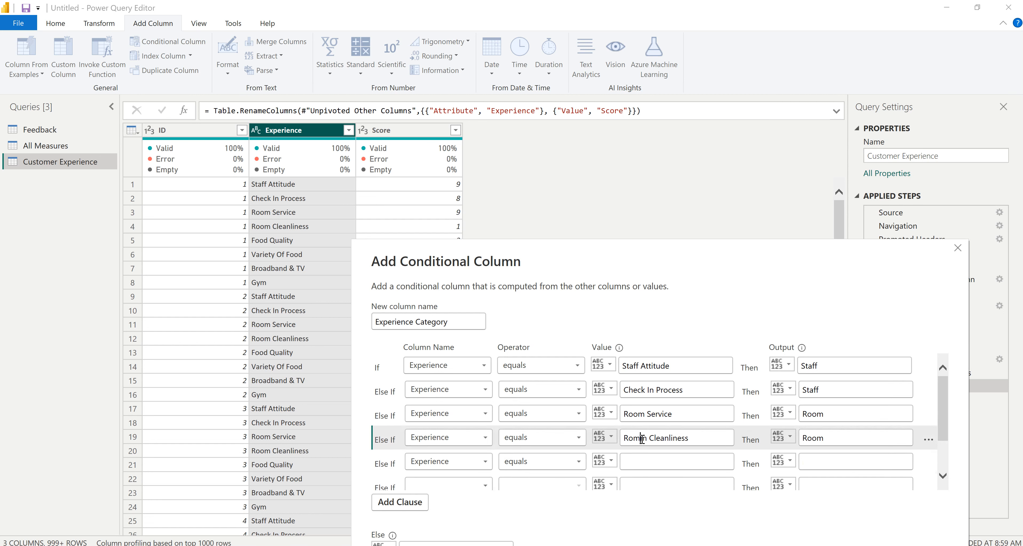
pyautogui.click(641, 438)
pyautogui.press('BackSpace')
pyautogui.write('o')
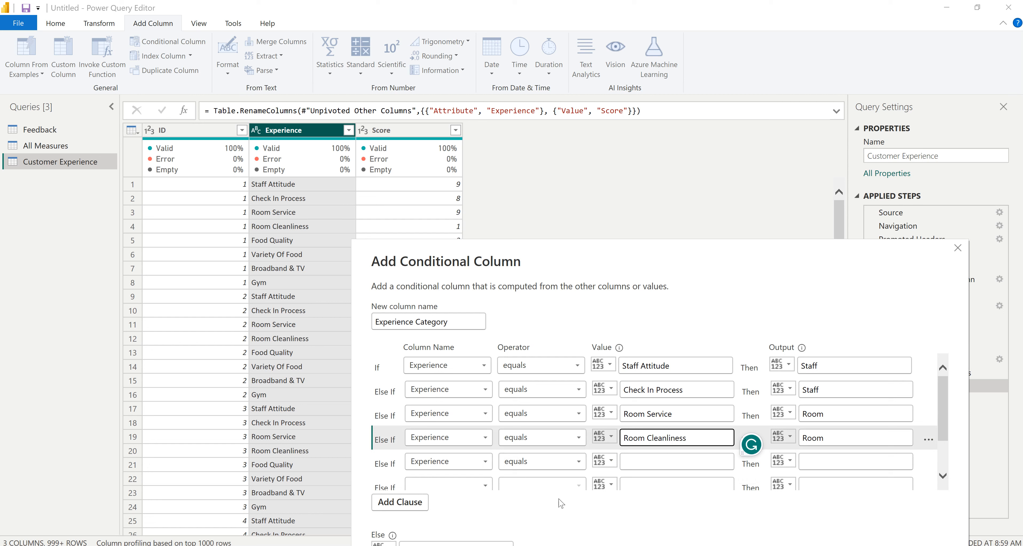
pyautogui.click(658, 463)
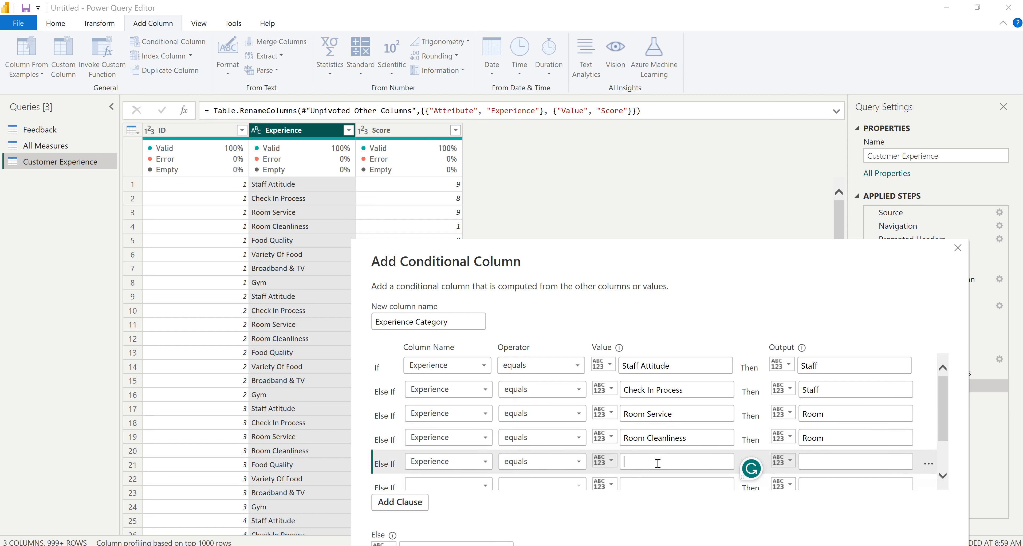
# Complete the fifth clause so that Experience equal to Food Quality outputs Restaurant.
pyautogui.write('Food ')
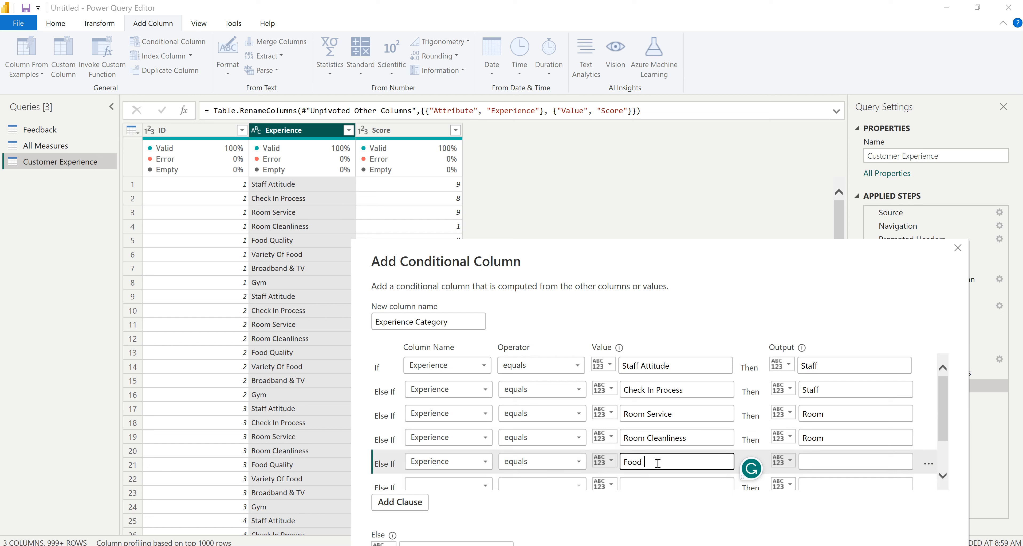
pyautogui.write('Quality')
pyautogui.press('Tab')
pyautogui.press('Tab')
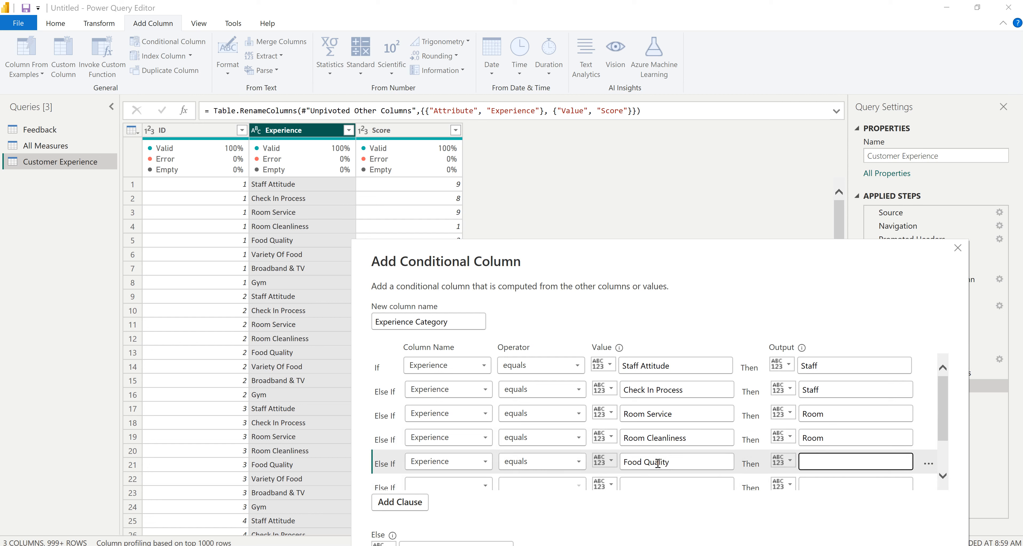
pyautogui.write('Restaurant')
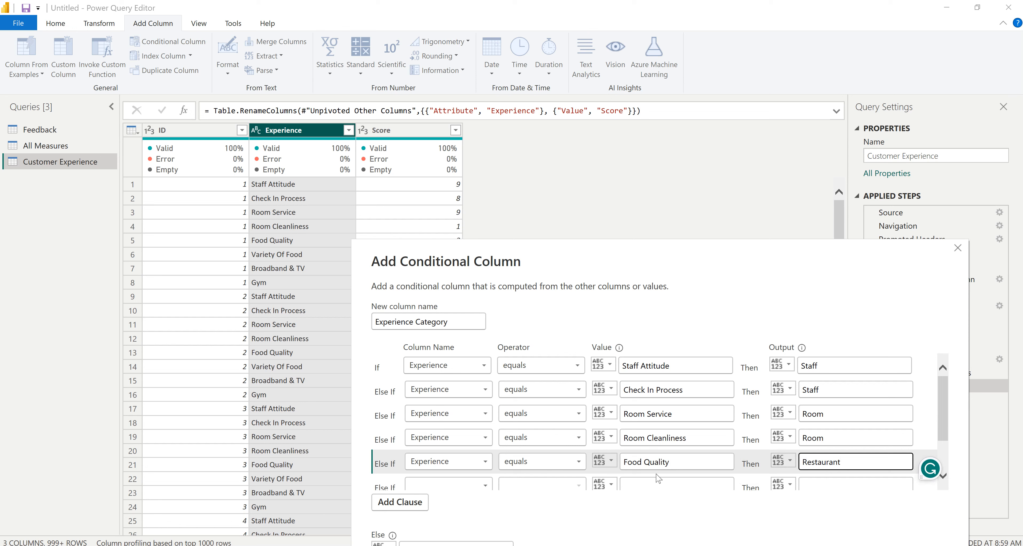
# Fill in the sixth clause so that Experience equal to Variety Of Food outputs Restaurant.
pyautogui.scroll(-2, 659, 477)
pyautogui.click(481, 449)
pyautogui.click(437, 475)
pyautogui.click(640, 445)
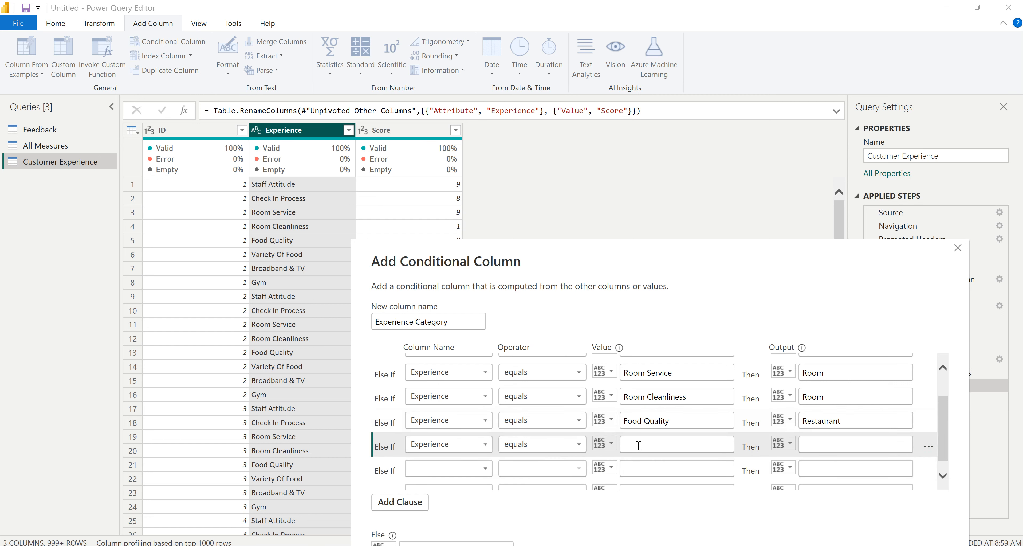
pyautogui.write('Variety')
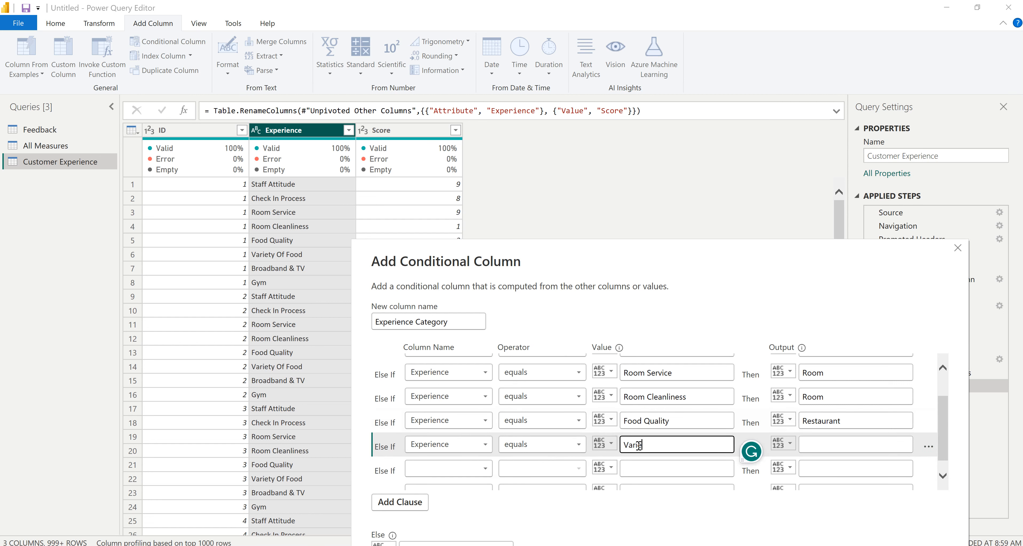
pyautogui.write(' Of Food')
pyautogui.press('Tab')
pyautogui.press('Tab')
pyautogui.write('Restaurant')
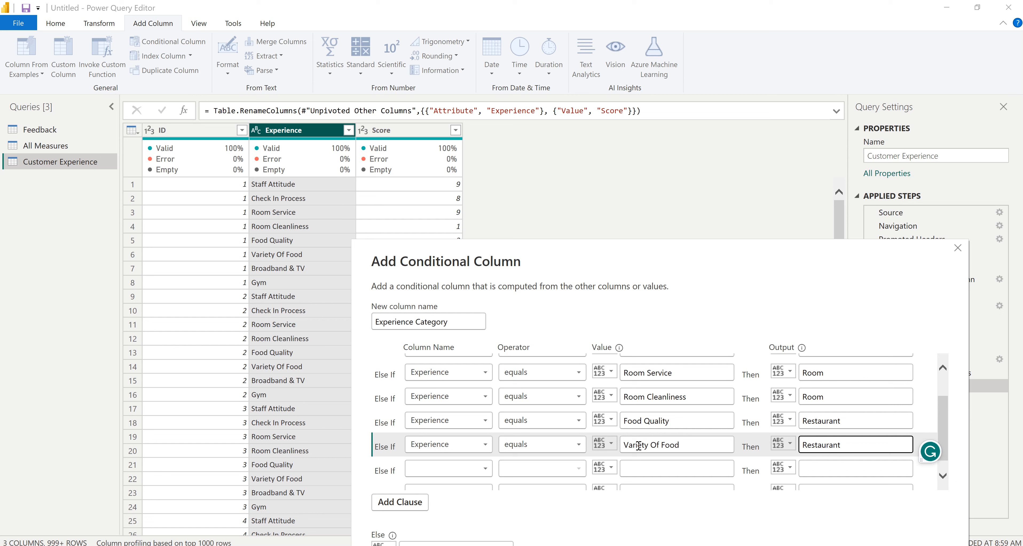
# Fill in the seventh clause so that Experience equal to Broadband & TV outputs Facility.
pyautogui.click(438, 472)
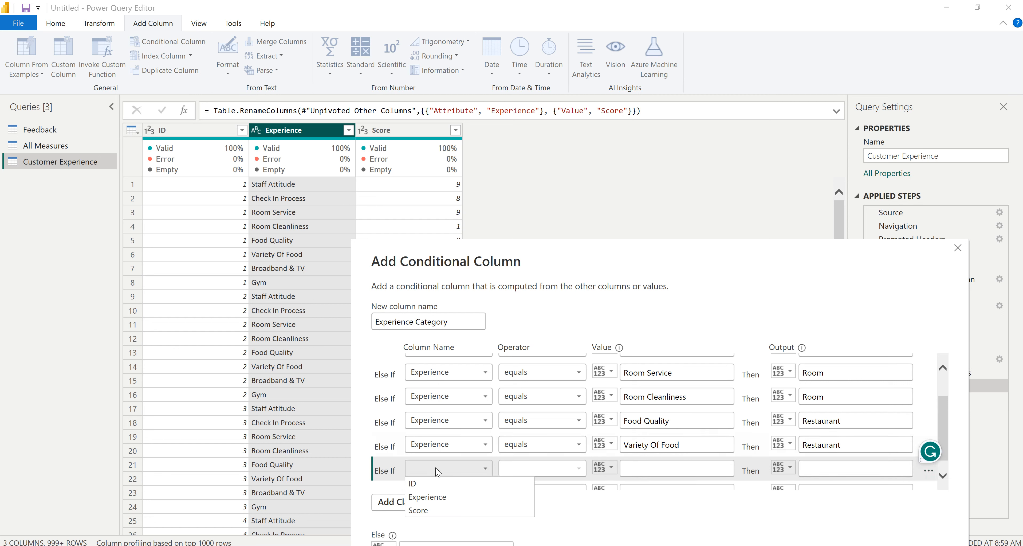
pyautogui.click(429, 493)
pyautogui.click(662, 469)
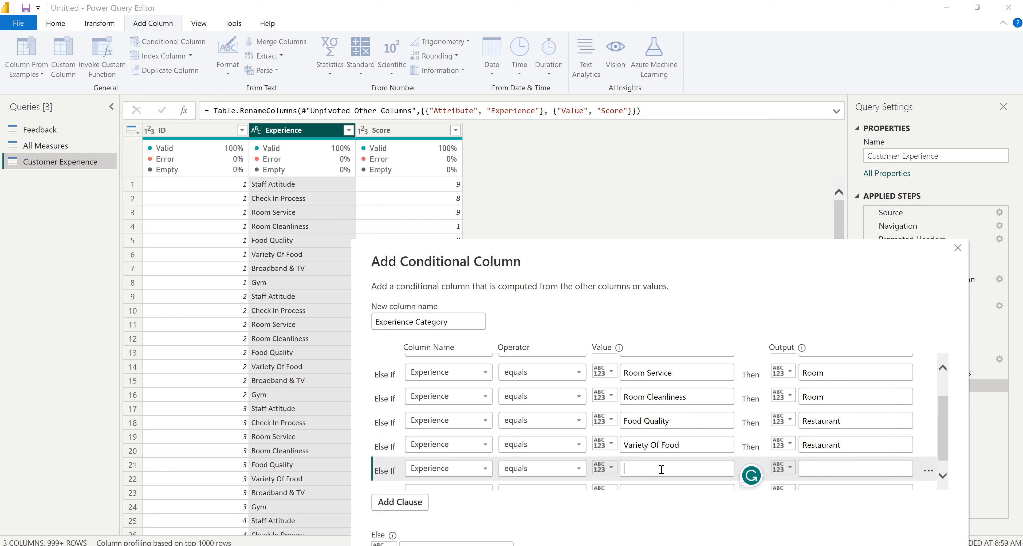
pyautogui.write('Broadb')
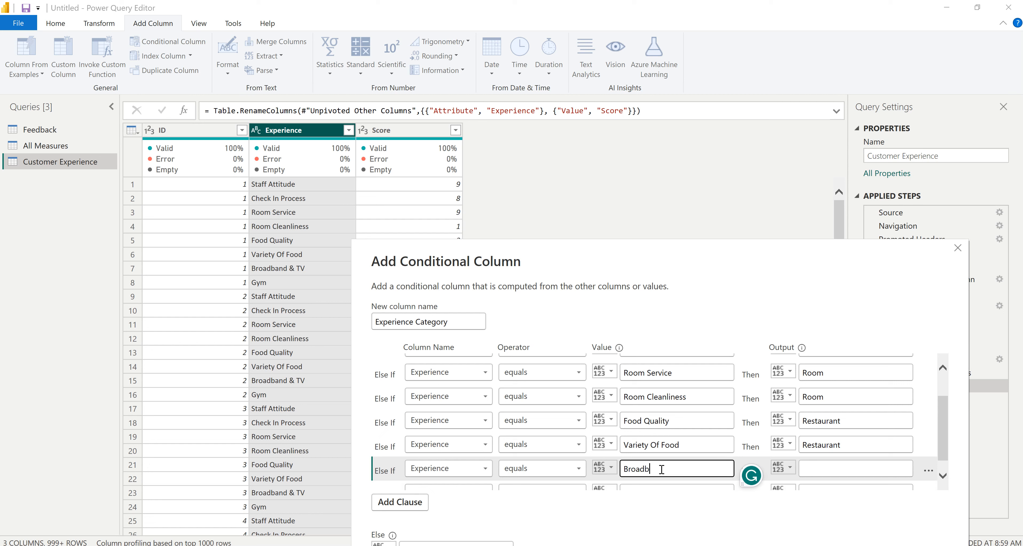
pyautogui.write('and & TV')
pyautogui.press('Tab')
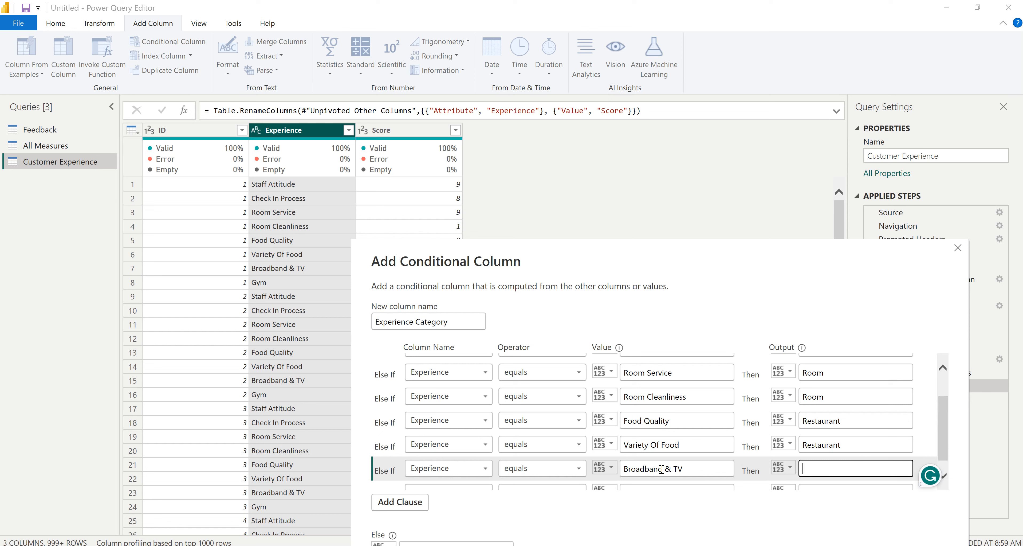
pyautogui.write('Facility')
# Fill in the eighth clause so that Experience equal to Gym outputs Facility.
pyautogui.scroll(-2, 876, 411)
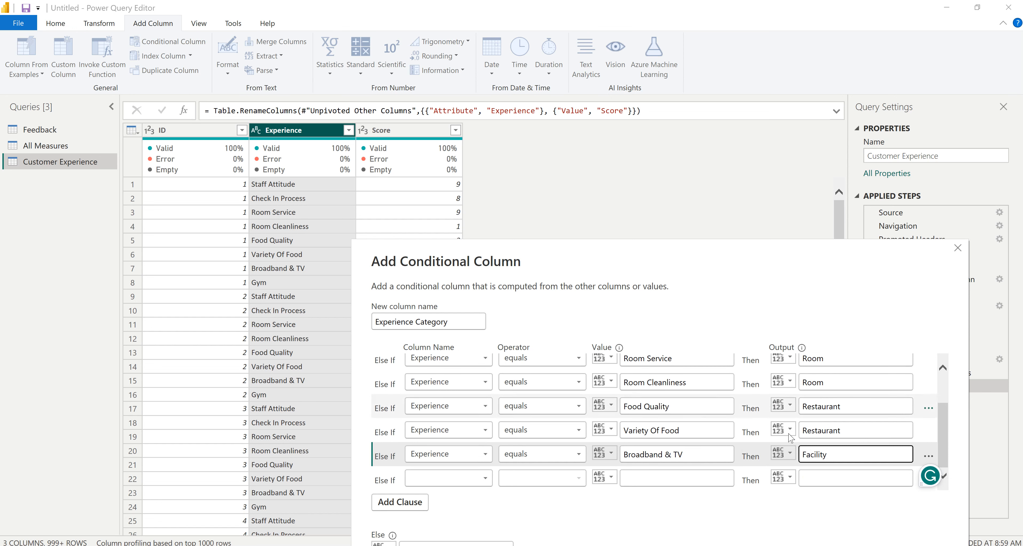
pyautogui.click(464, 486)
pyautogui.click(450, 507)
pyautogui.click(651, 477)
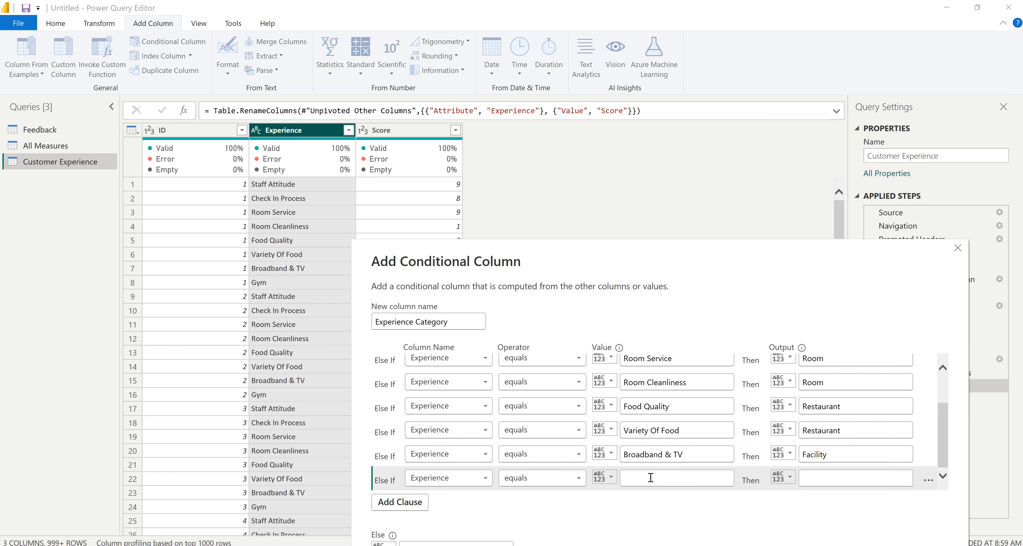
pyautogui.write('Gym')
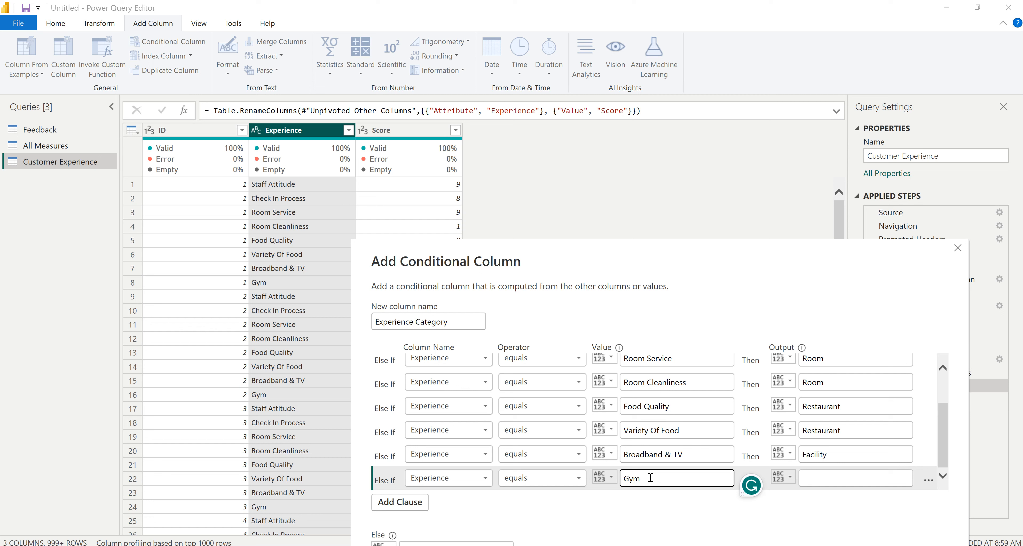
pyautogui.click(818, 477)
pyautogui.write('Facility')
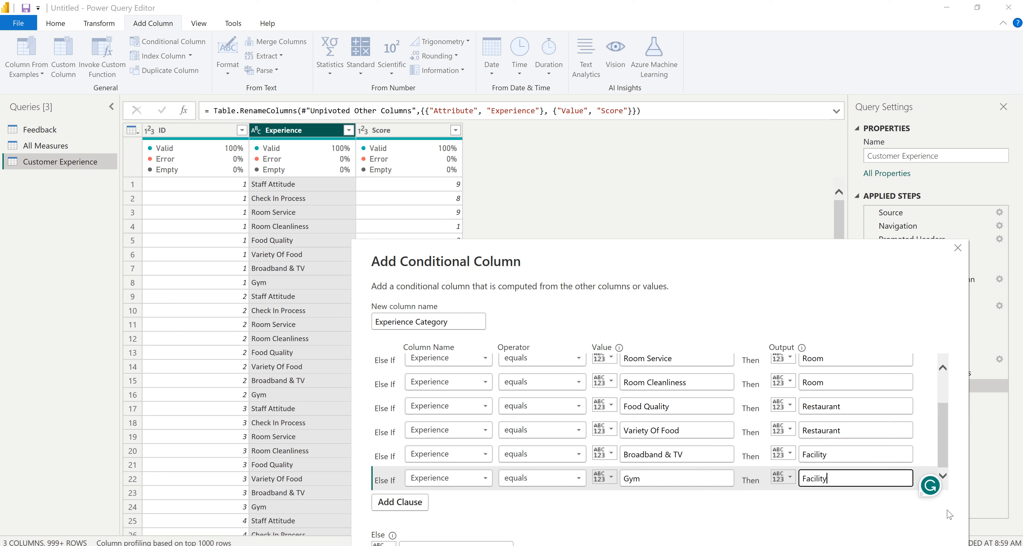
# Create the Experience Category conditional column, then close Power Query Editor and apply the changes to the report.
pyautogui.moveTo(762, 246); pyautogui.dragTo(612, 114)
pyautogui.click(723, 451)
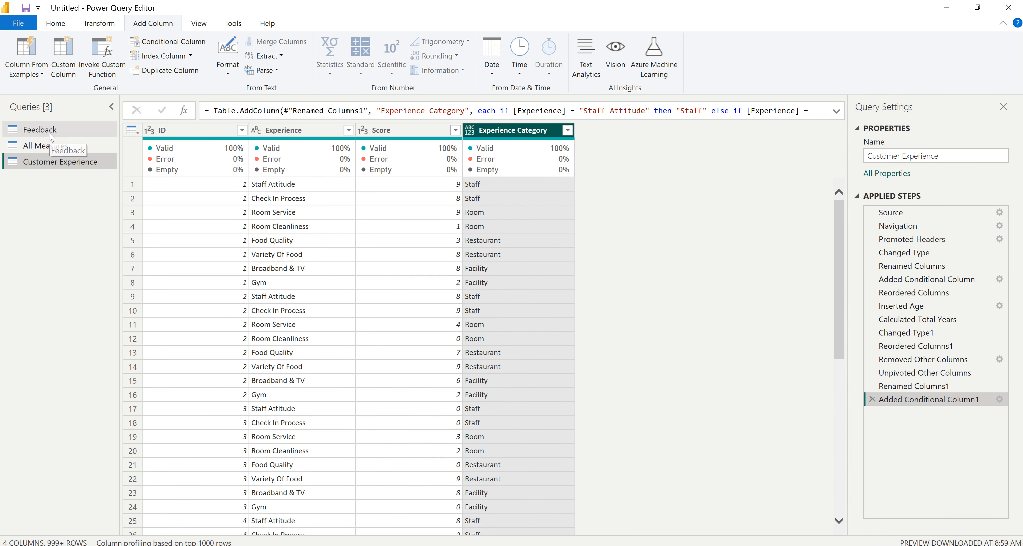
pyautogui.click(56, 26)
pyautogui.click(22, 48)
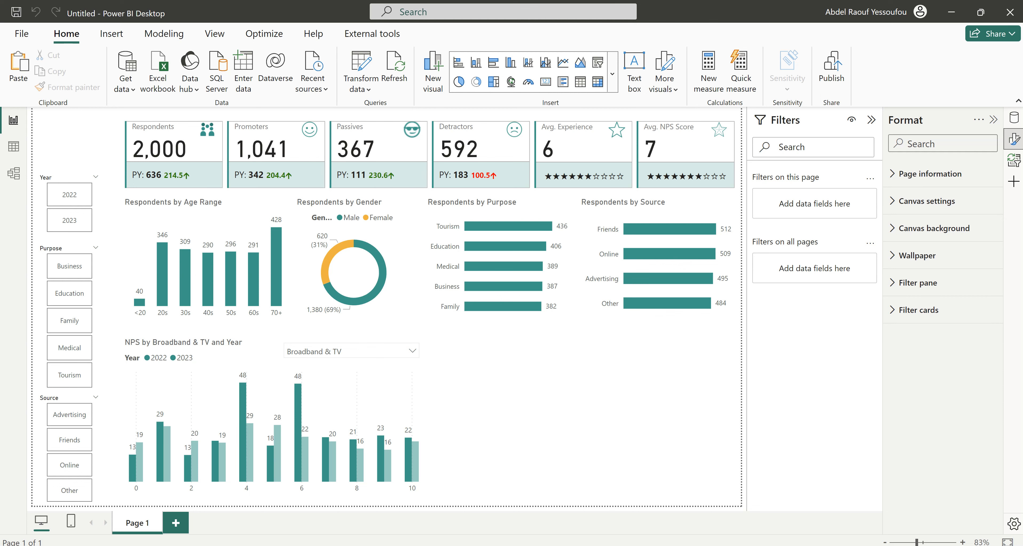
# Check the Customer Experience chart in the Hotel_Customer_Feedback2 report and insert a stacked bar chart beside the NPS chart in the untitled report.
pyautogui.click(603, 525)
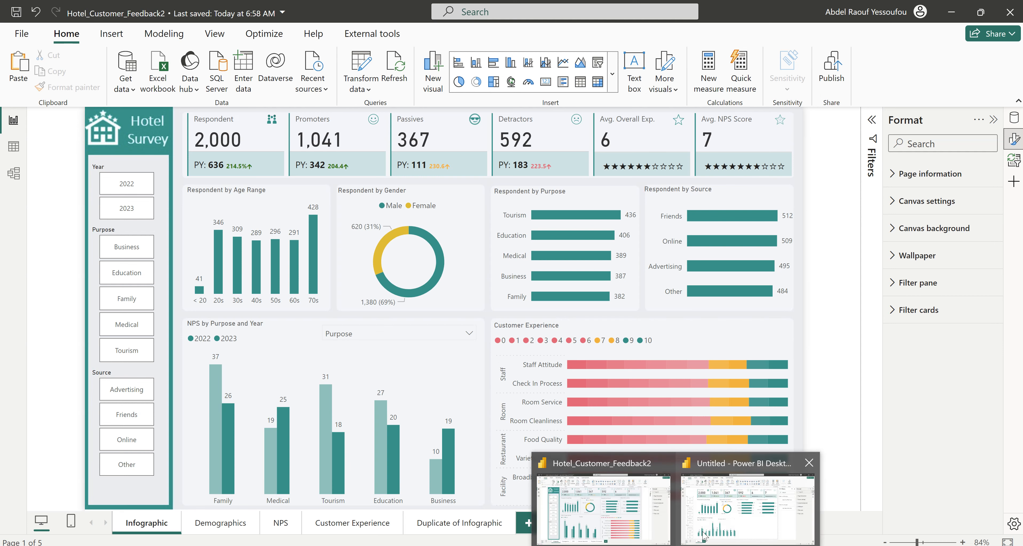
pyautogui.click(716, 513)
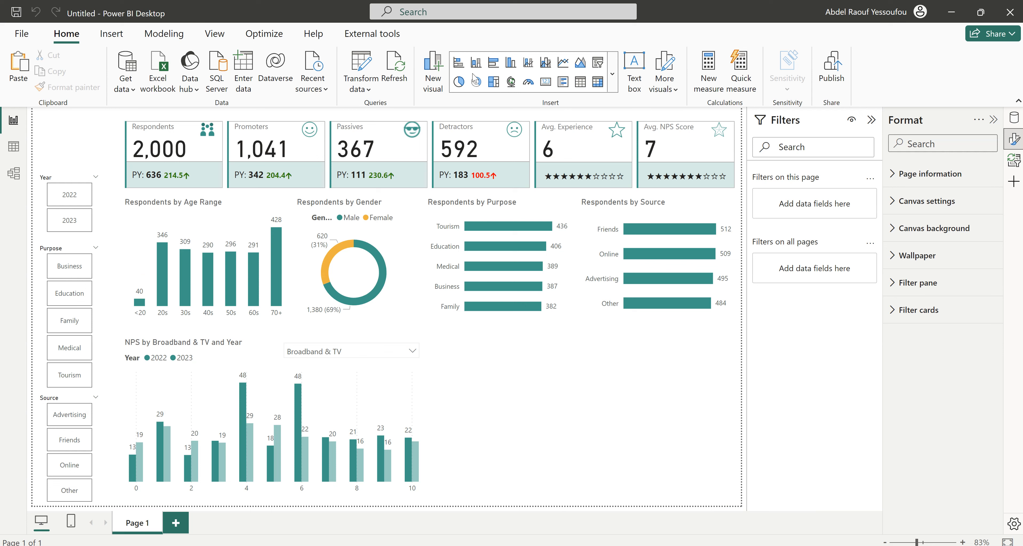
pyautogui.click(459, 64)
pyautogui.moveTo(527, 407); pyautogui.dragTo(537, 403)
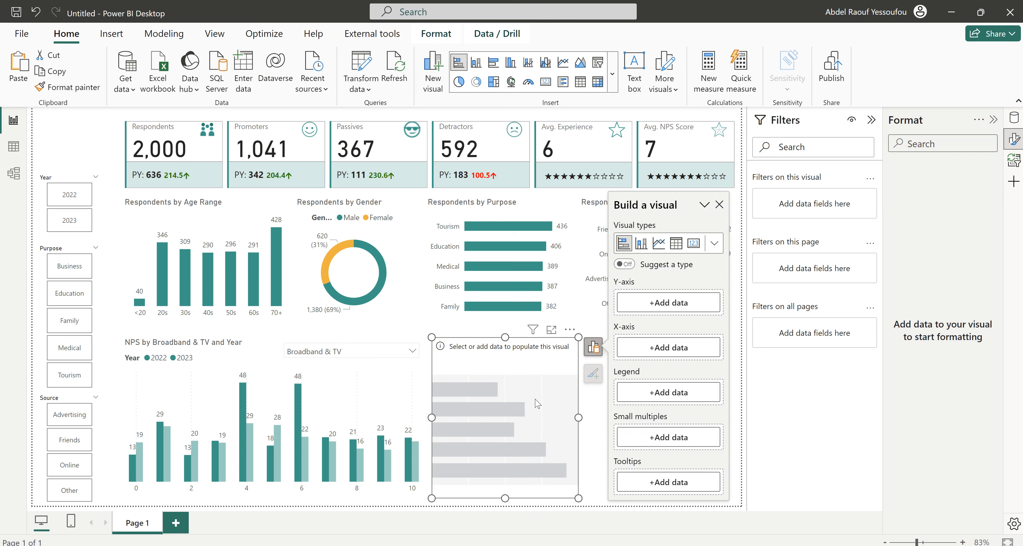
# Put Experience Category and Experience from the Customer Experience table on the new chart's Y-axis, in that order.
pyautogui.click(1014, 118)
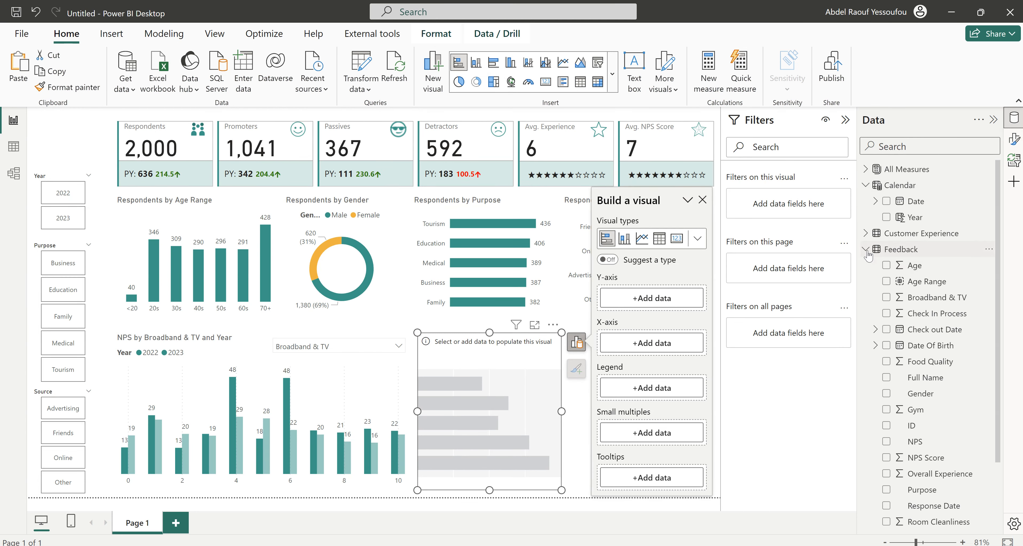
pyautogui.click(867, 254)
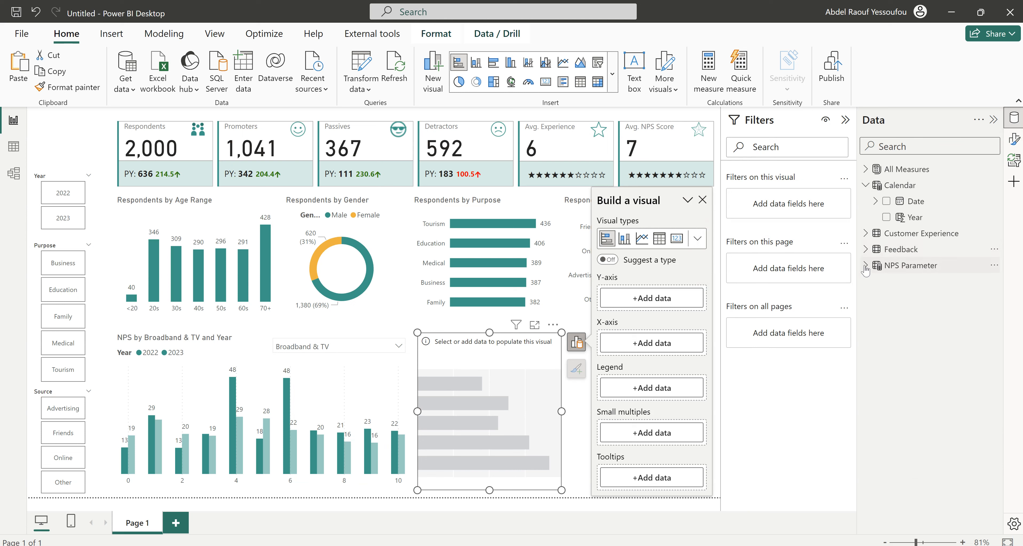
pyautogui.click(866, 234)
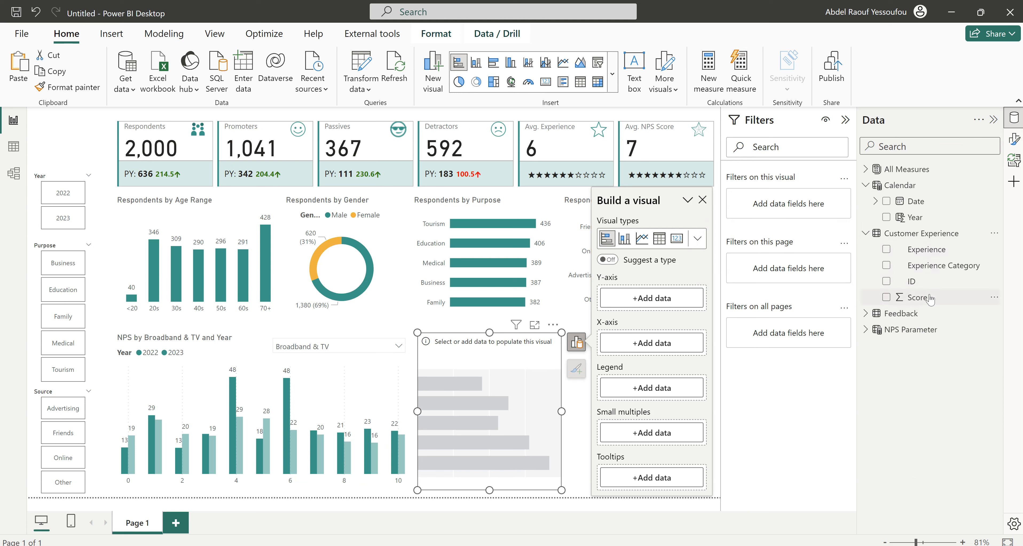
pyautogui.click(887, 267)
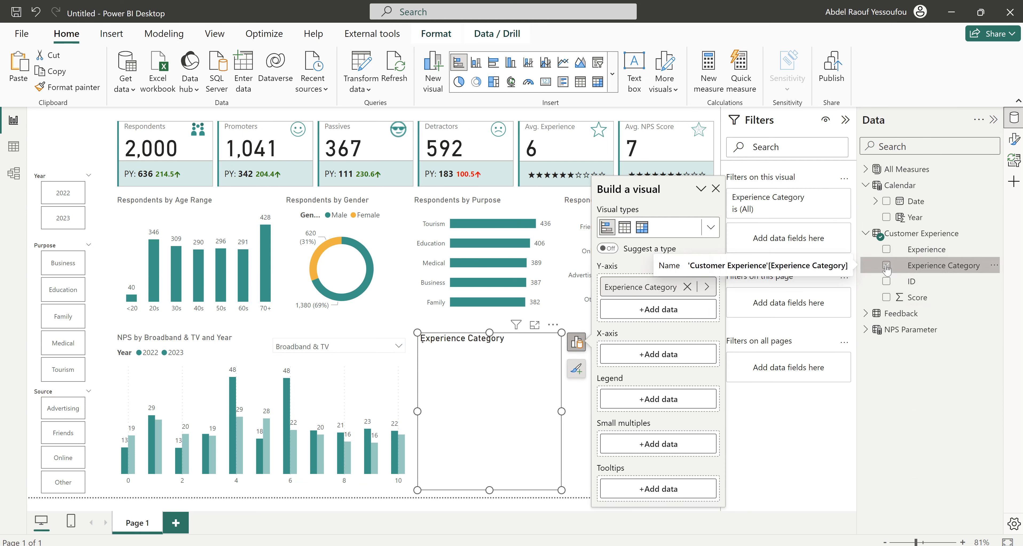
pyautogui.click(886, 249)
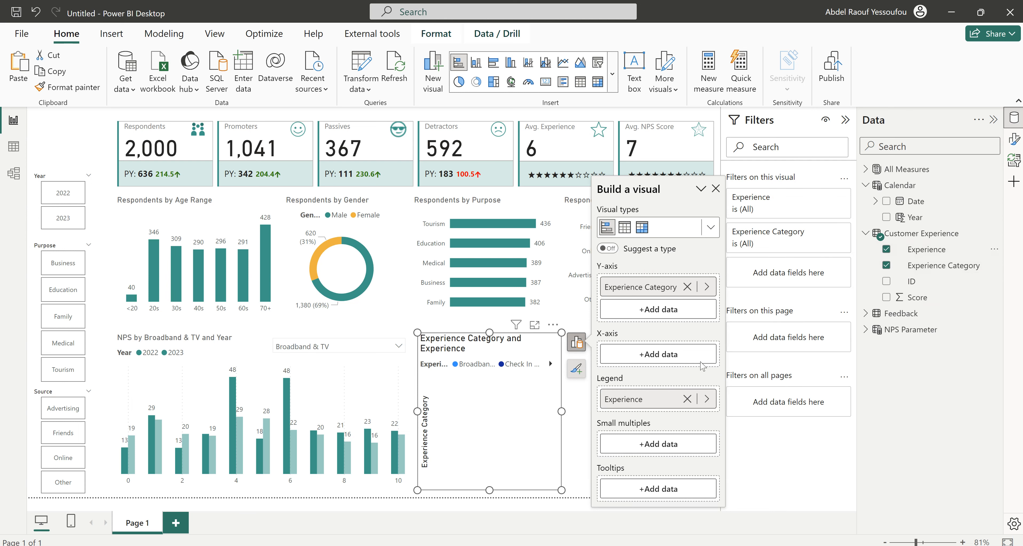
pyautogui.moveTo(647, 398); pyautogui.dragTo(646, 309)
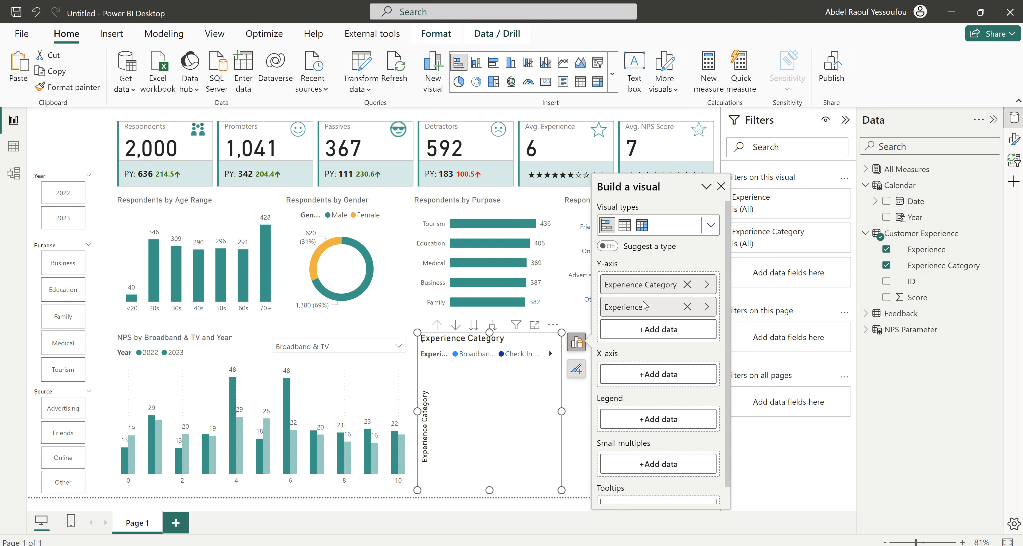
# Add Score to the X-axis and ID to the legend, and widen the chart to the edge of the dashboard's cards.
pyautogui.click(887, 299)
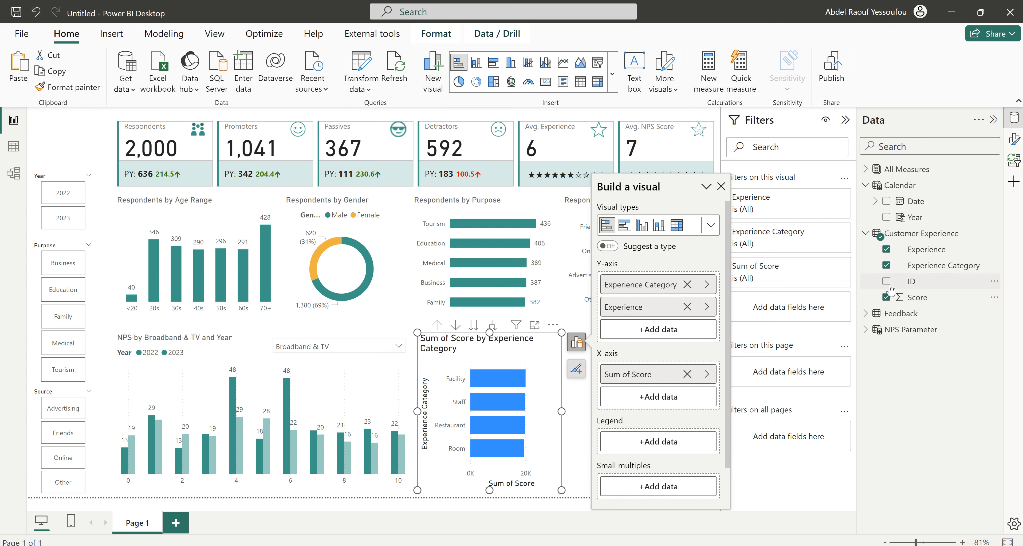
pyautogui.moveTo(910, 281); pyautogui.dragTo(648, 422)
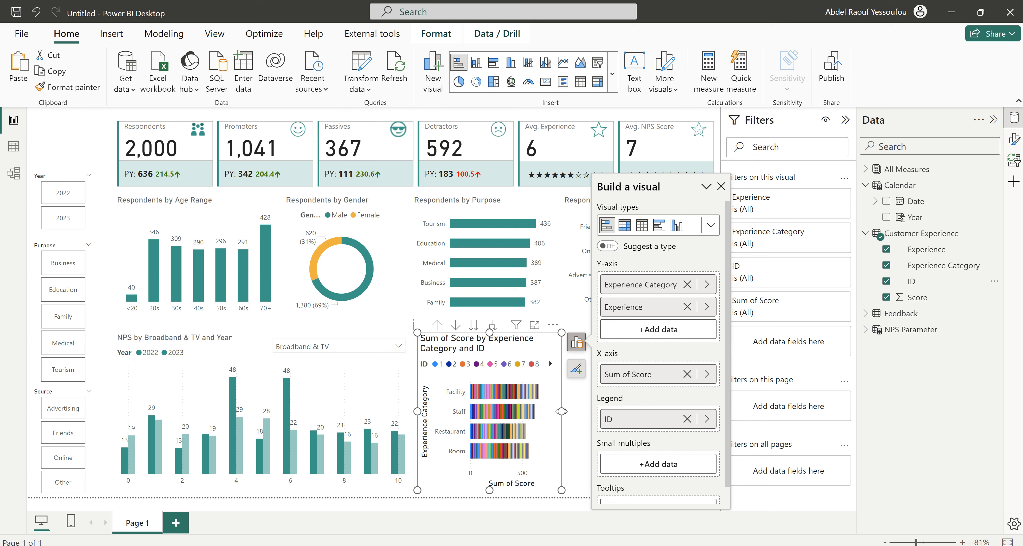
pyautogui.moveTo(561, 411); pyautogui.dragTo(716, 413)
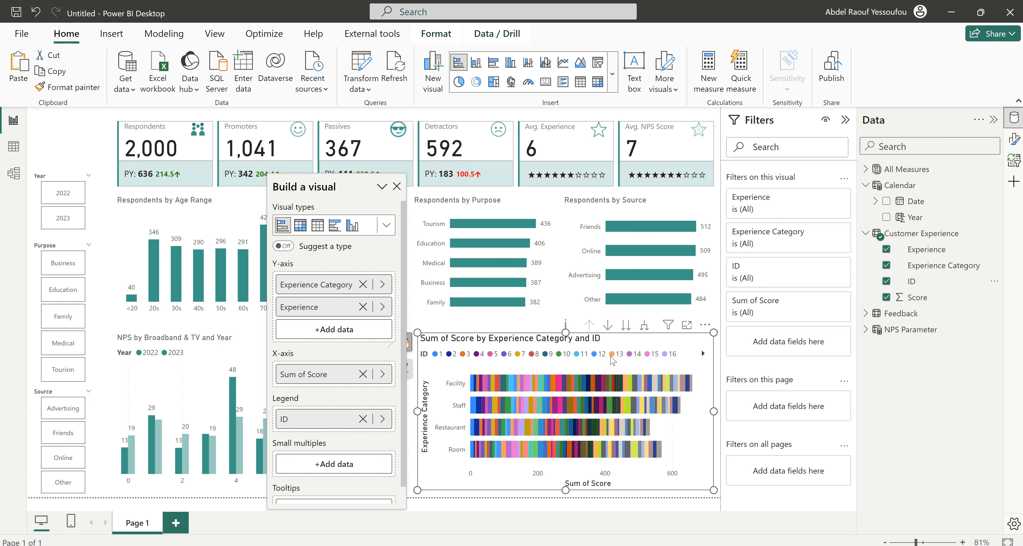
pyautogui.click(703, 354)
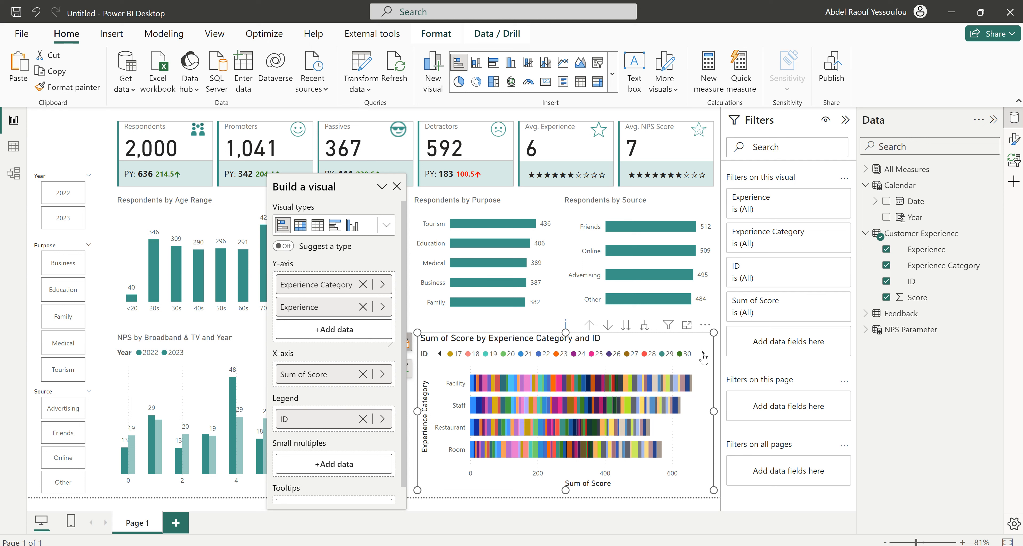
pyautogui.click(383, 374)
pyautogui.click(450, 415)
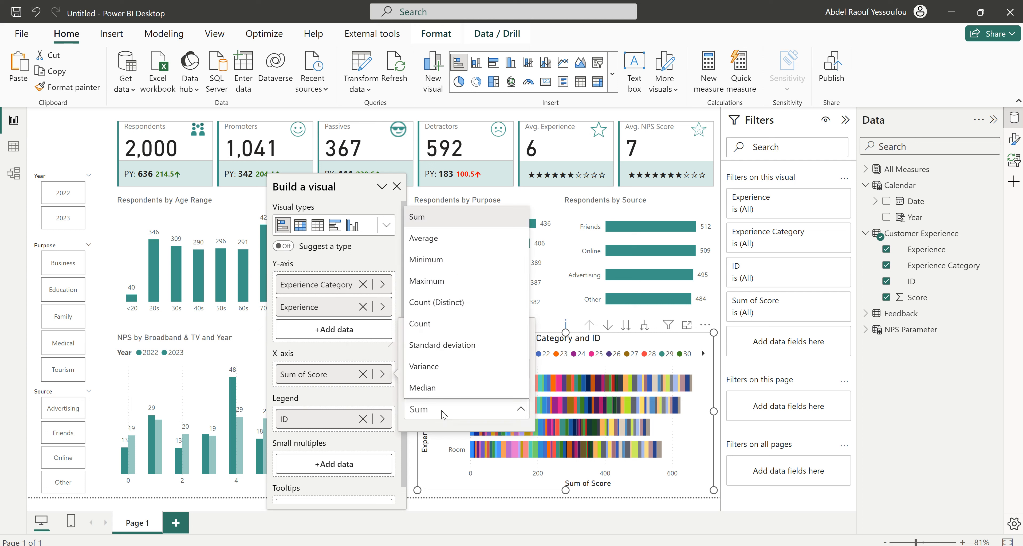
pyautogui.click(443, 414)
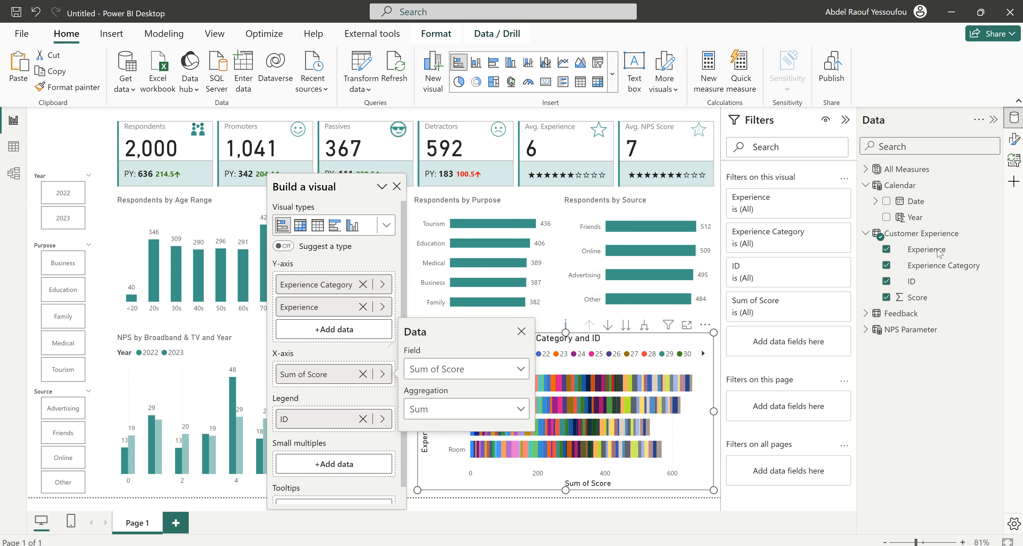
# Set the Score column's summarization to Don't summarize, and rearrange the chart to use Count of ID on the X-axis and Score as the legend.
pyautogui.click(916, 298)
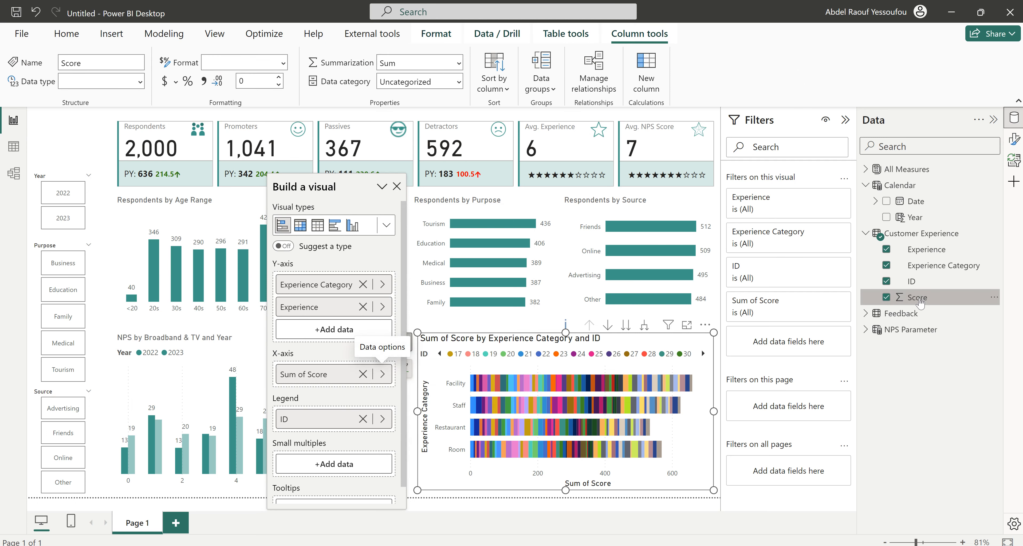
pyautogui.click(460, 63)
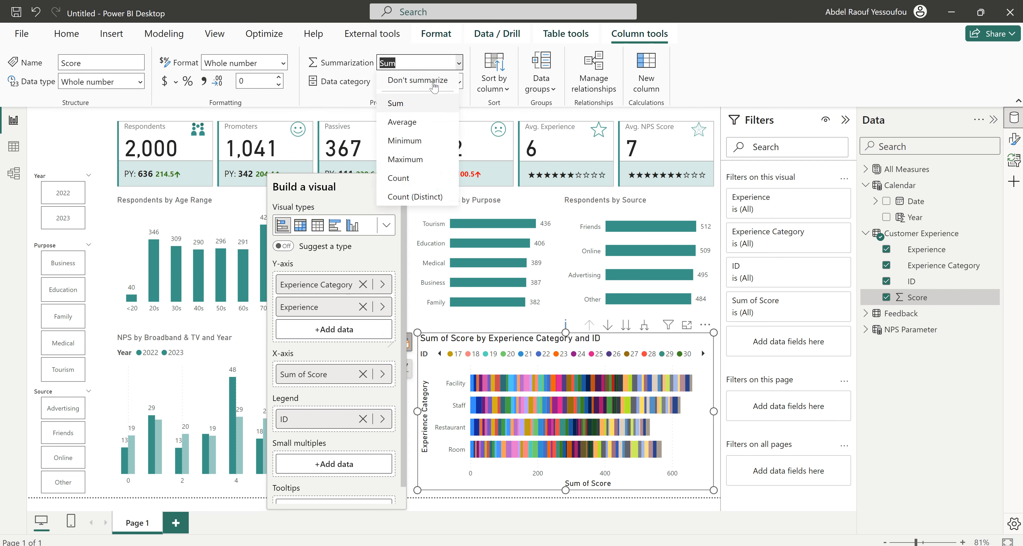
pyautogui.click(434, 82)
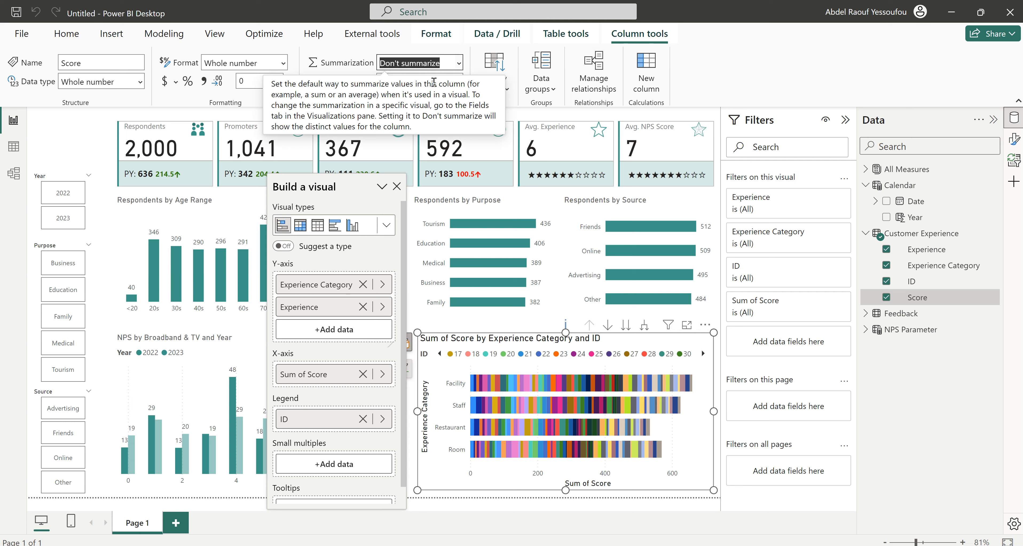
pyautogui.moveTo(305, 375); pyautogui.dragTo(323, 461)
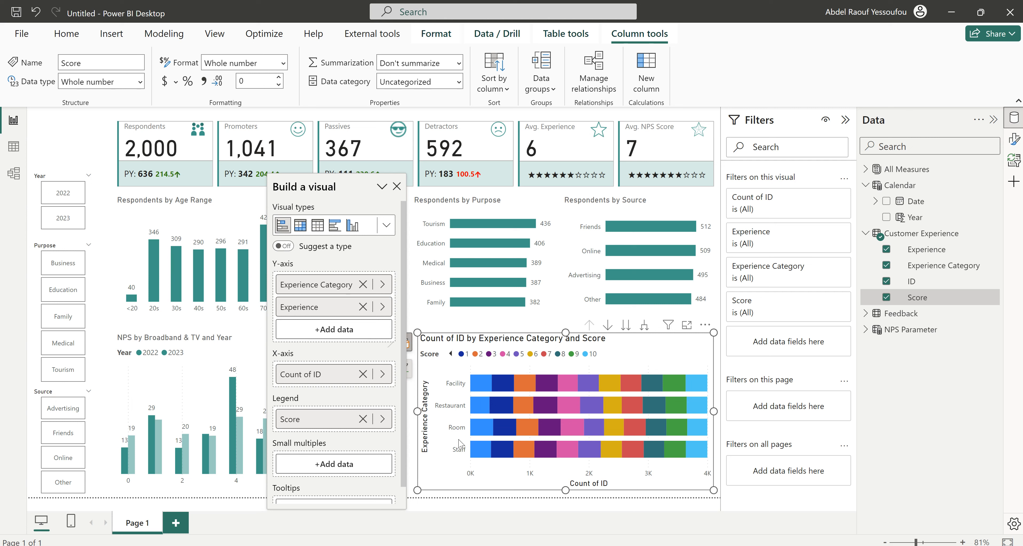
# Expand the stacked bar chart's hierarchy down one level so each Experience Category is broken down by Experience.
pyautogui.click(645, 328)
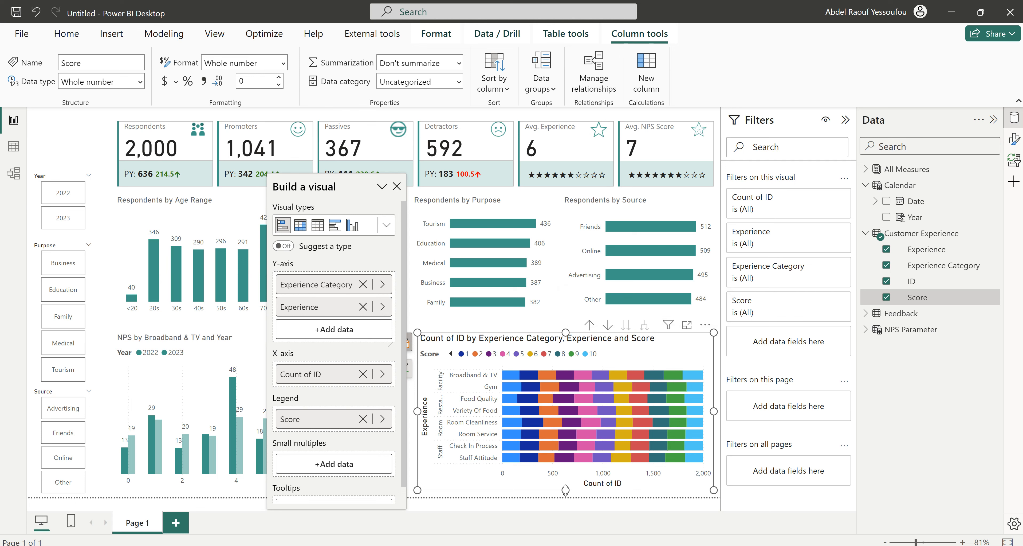
pyautogui.moveTo(565, 489); pyautogui.dragTo(569, 501)
pyautogui.click(537, 402)
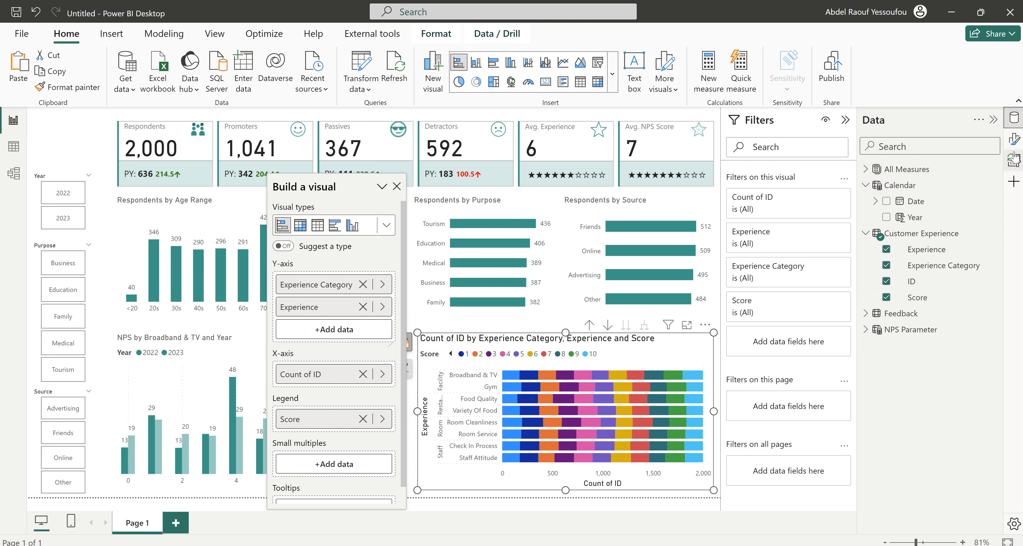
# Turn off the legend title of the stacked bar chart.
pyautogui.click(1014, 139)
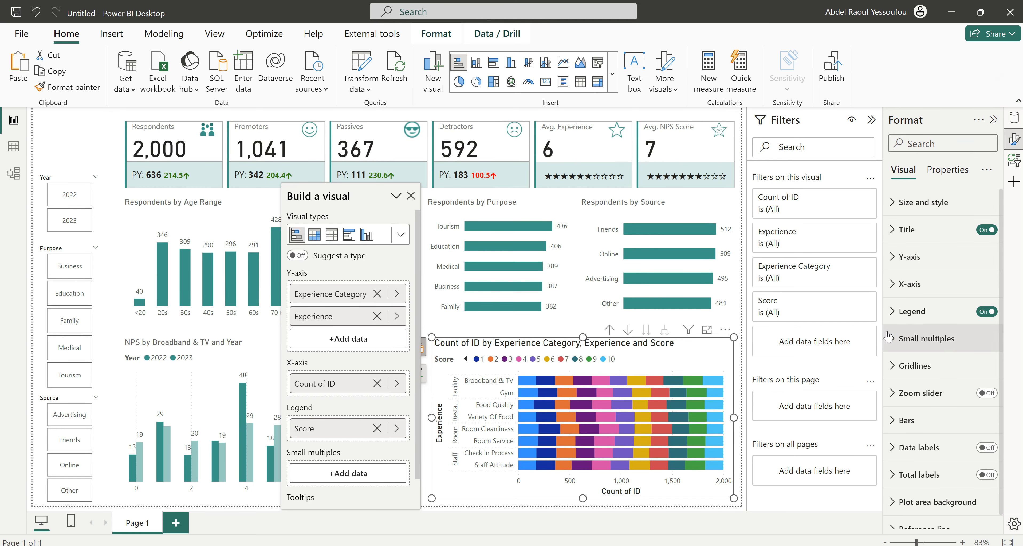
pyautogui.click(912, 312)
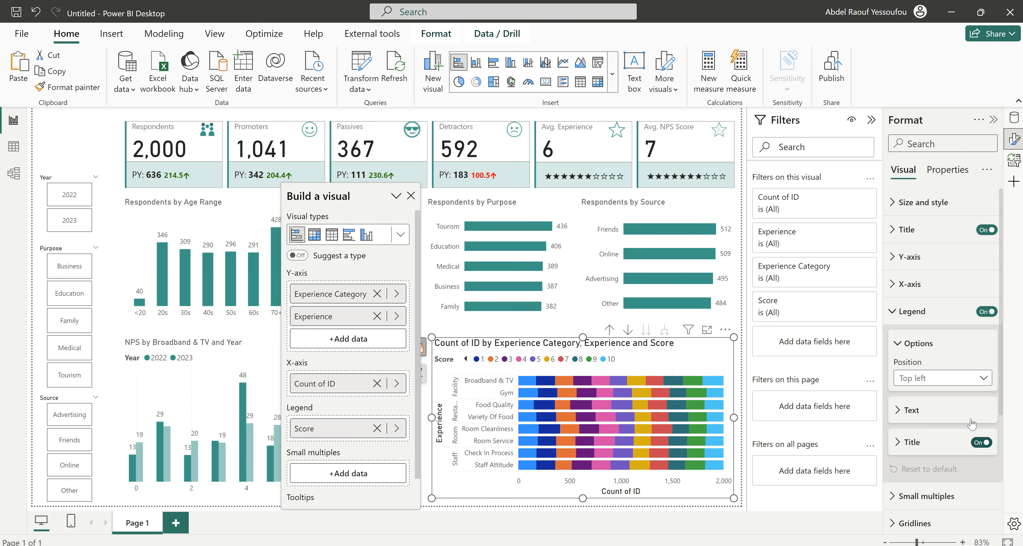
pyautogui.click(980, 442)
pyautogui.click(900, 312)
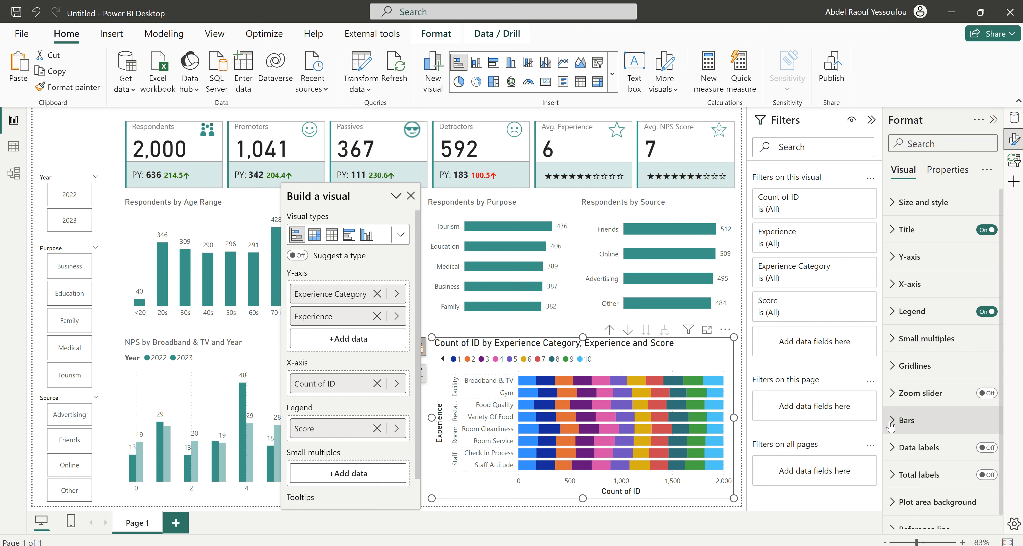
# Turn off the chart's Y-axis title and the X-axis title and values, and widen the chart slightly toward the NPS chart.
pyautogui.click(909, 257)
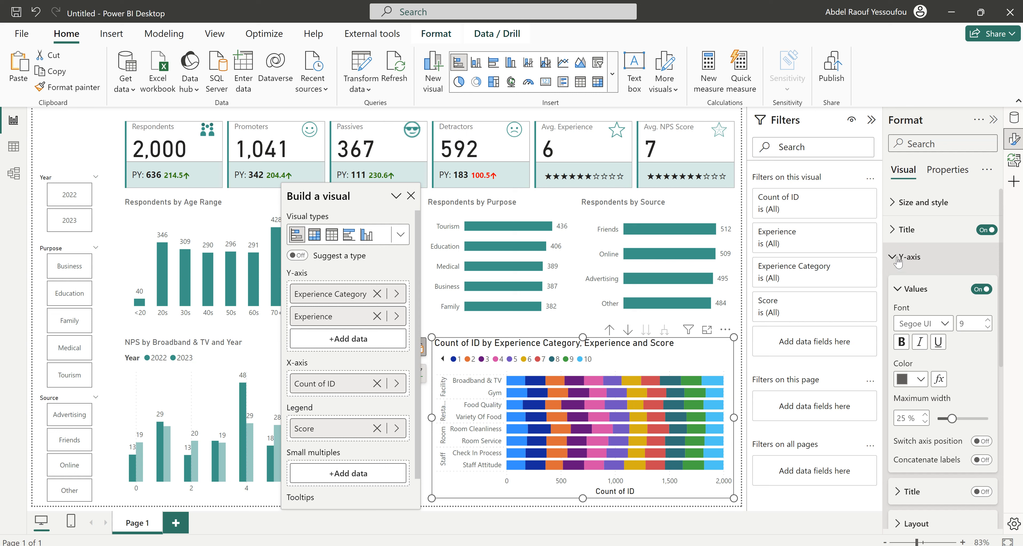
pyautogui.click(899, 259)
pyautogui.click(909, 283)
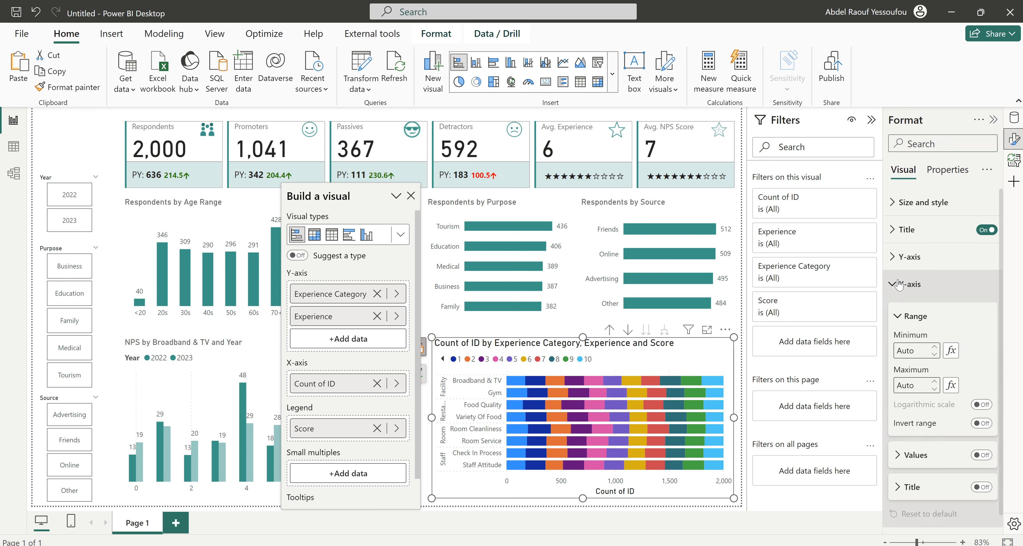
pyautogui.click(979, 489)
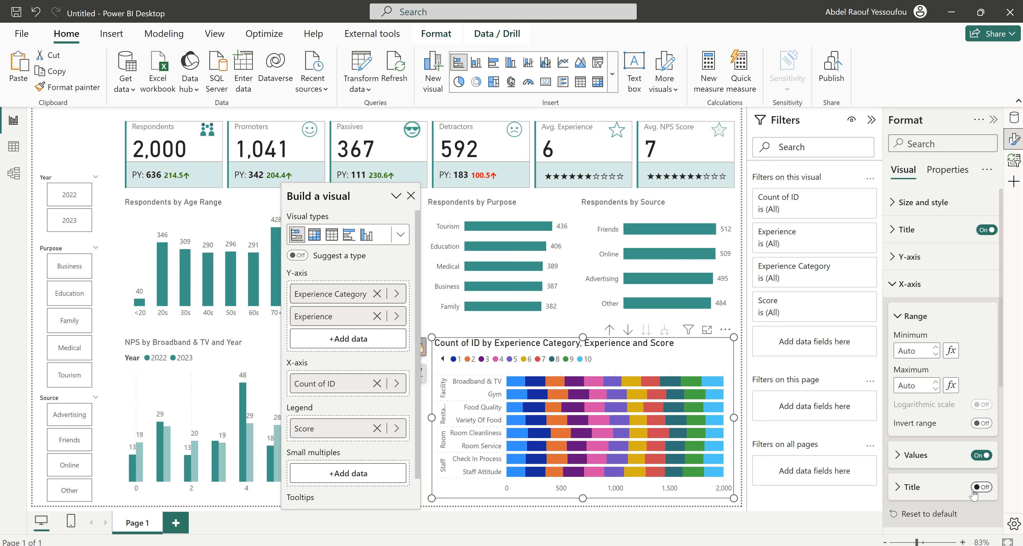
pyautogui.click(979, 455)
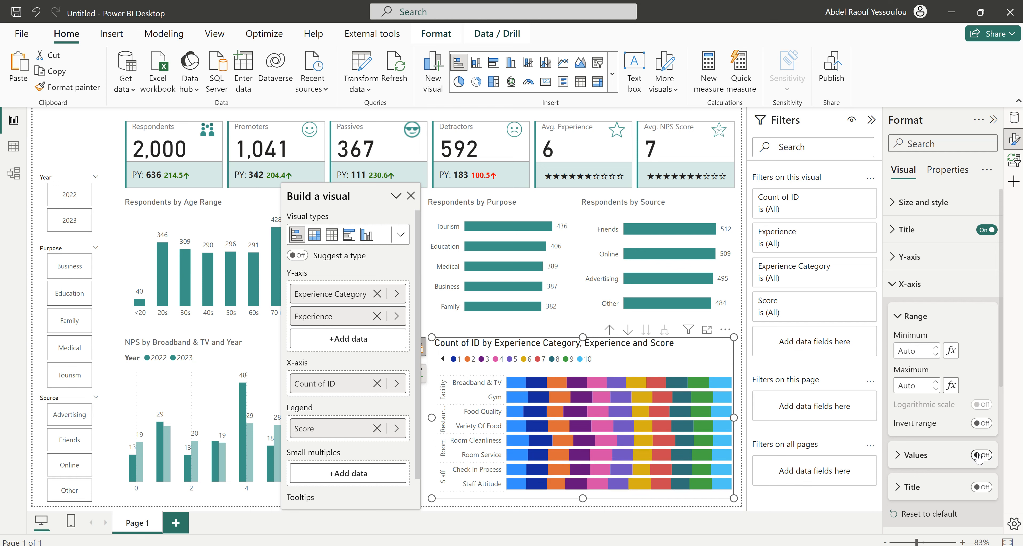
pyautogui.moveTo(431, 417); pyautogui.dragTo(427, 421)
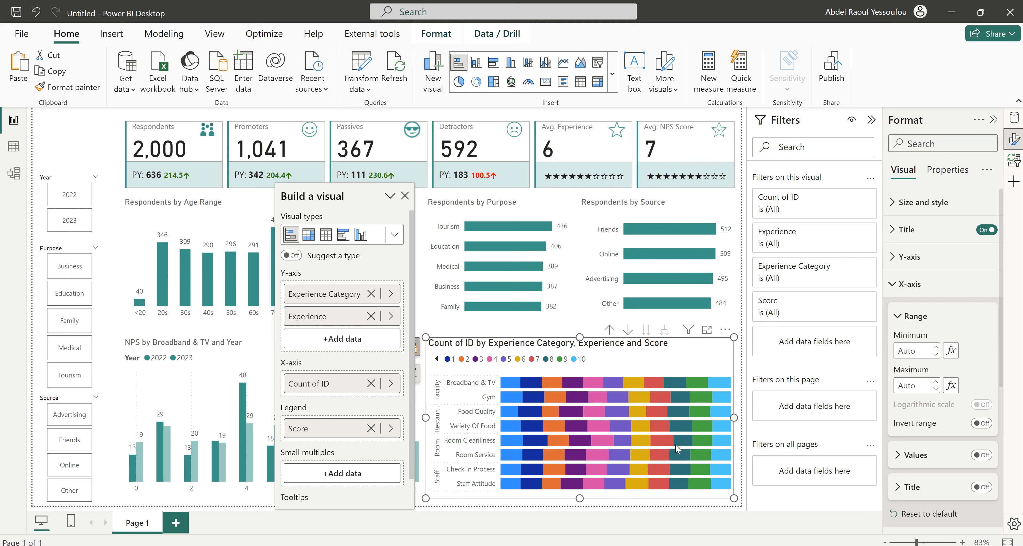
# Set the bar color of the score 0 series to a light red theme shade.
pyautogui.moveTo(698, 384)
pyautogui.click(914, 286)
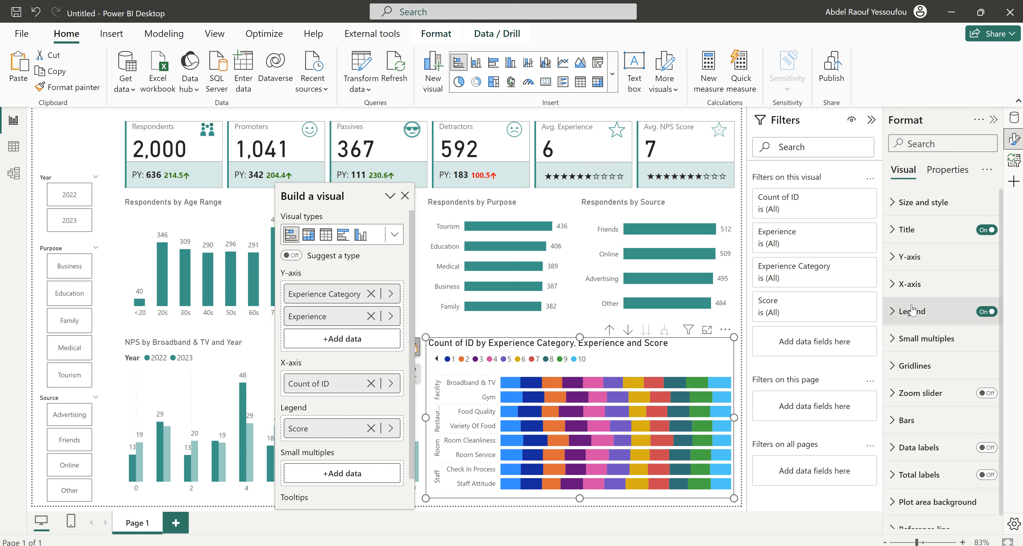
pyautogui.click(907, 419)
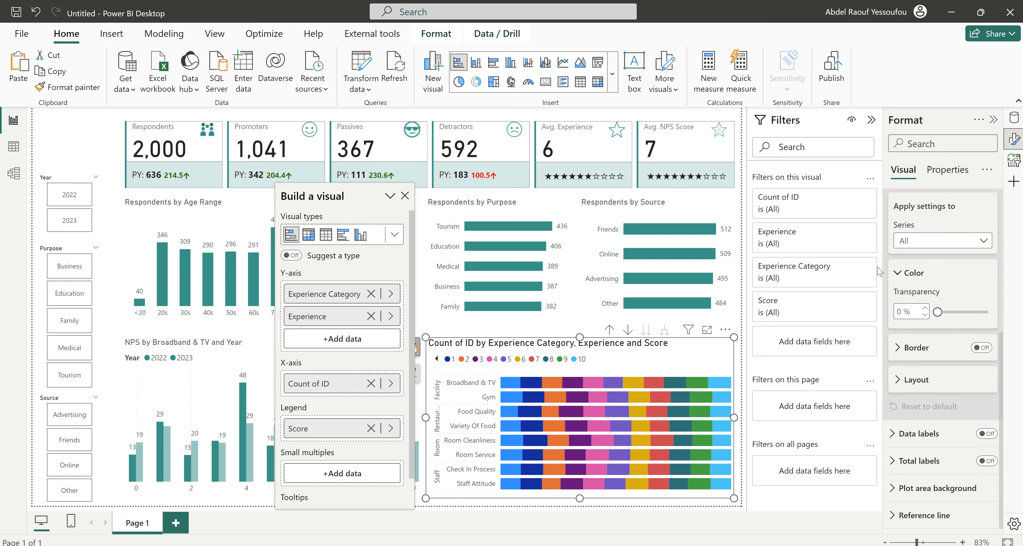
pyautogui.click(938, 241)
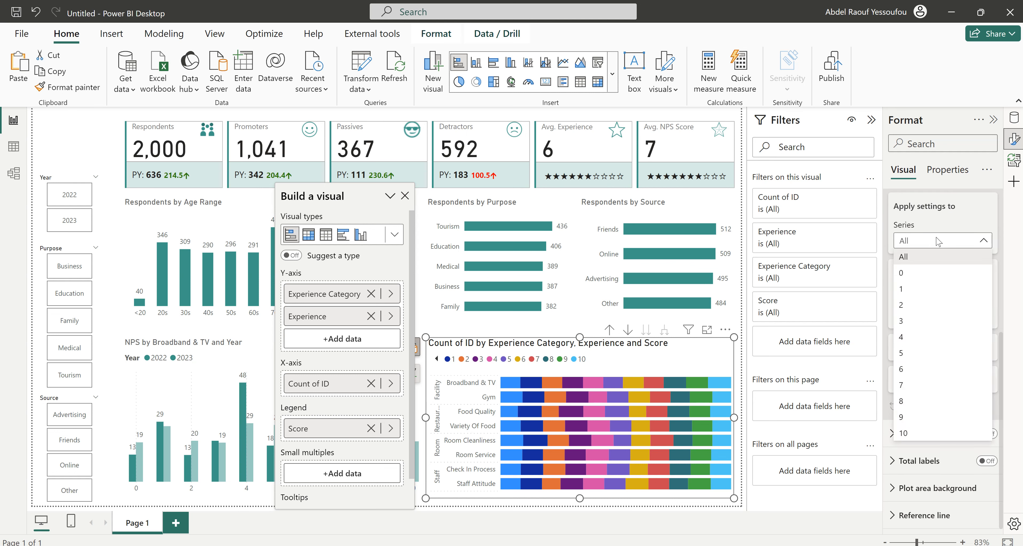
pyautogui.click(917, 276)
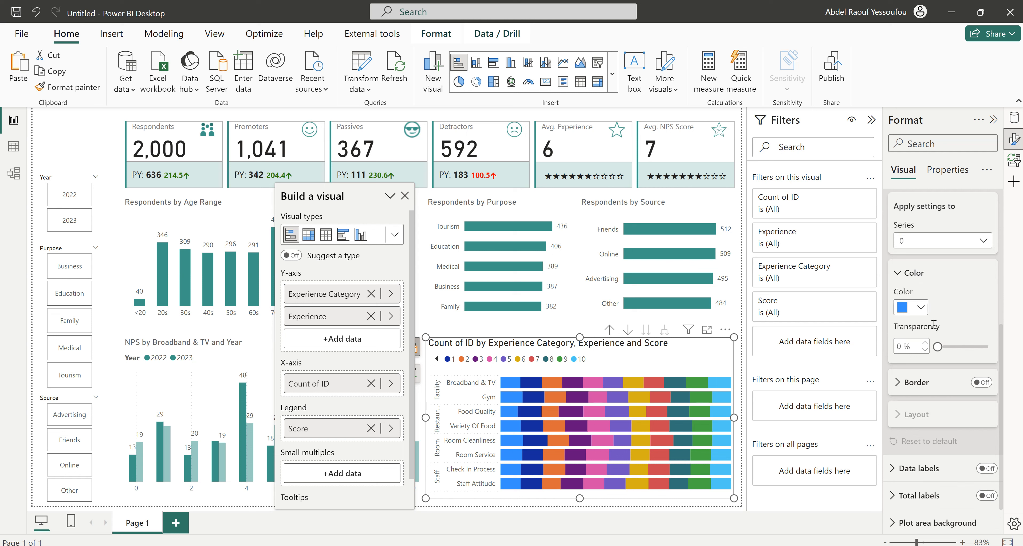
pyautogui.click(921, 307)
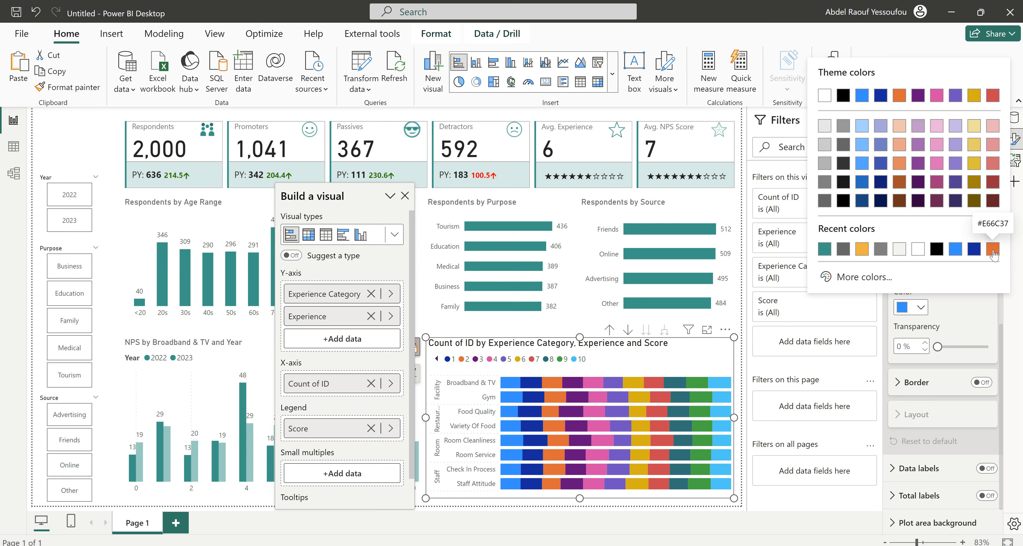
pyautogui.click(993, 164)
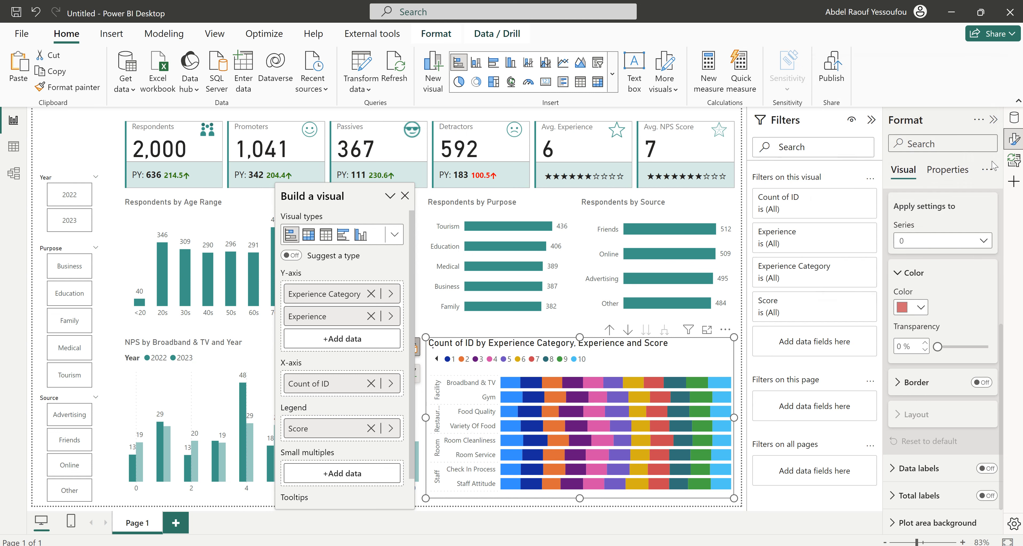
pyautogui.click(921, 307)
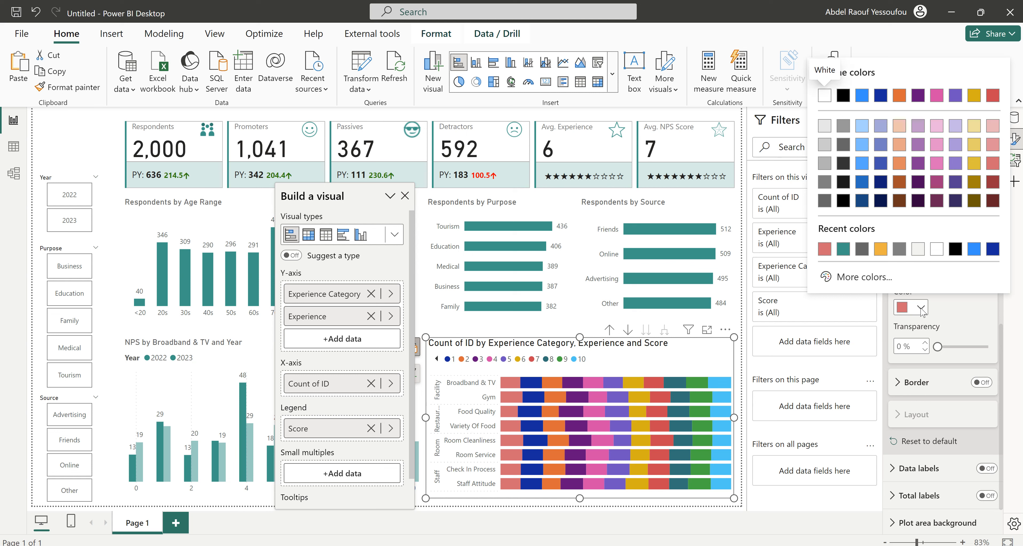
pyautogui.click(965, 320)
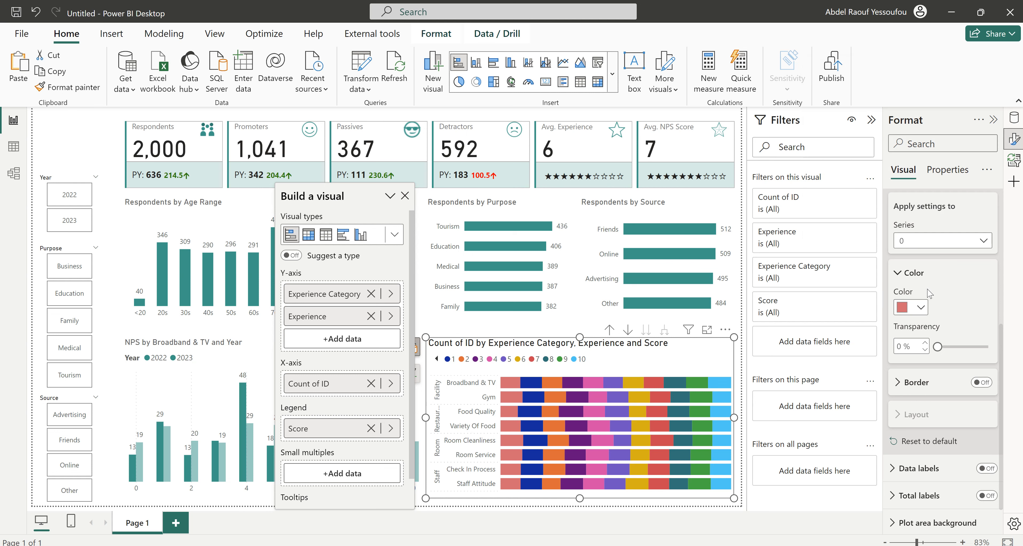
# Give the score 1 bars the same light red color with 10% transparency.
pyautogui.click(913, 242)
pyautogui.click(907, 295)
pyautogui.click(913, 307)
pyautogui.click(826, 250)
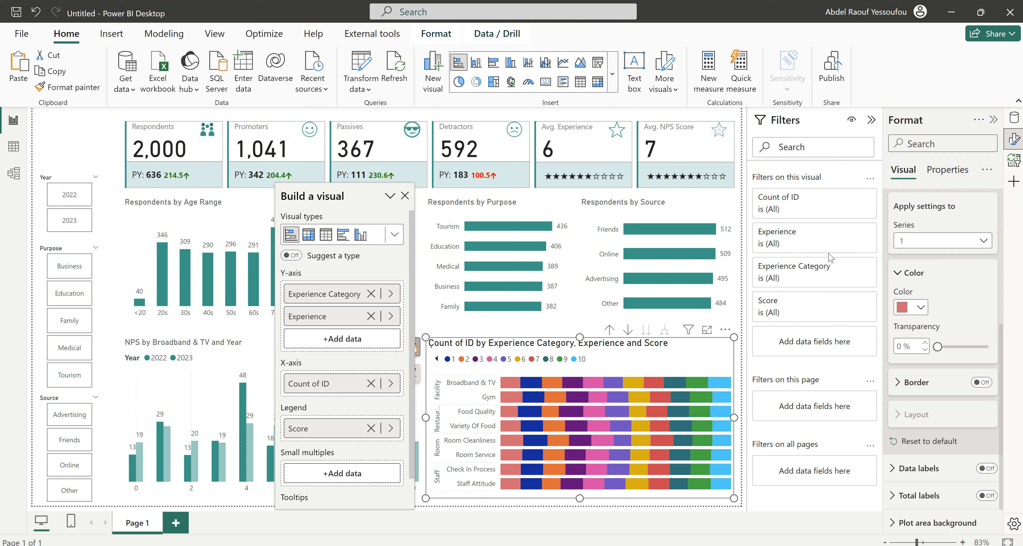
pyautogui.click(916, 241)
pyautogui.click(909, 305)
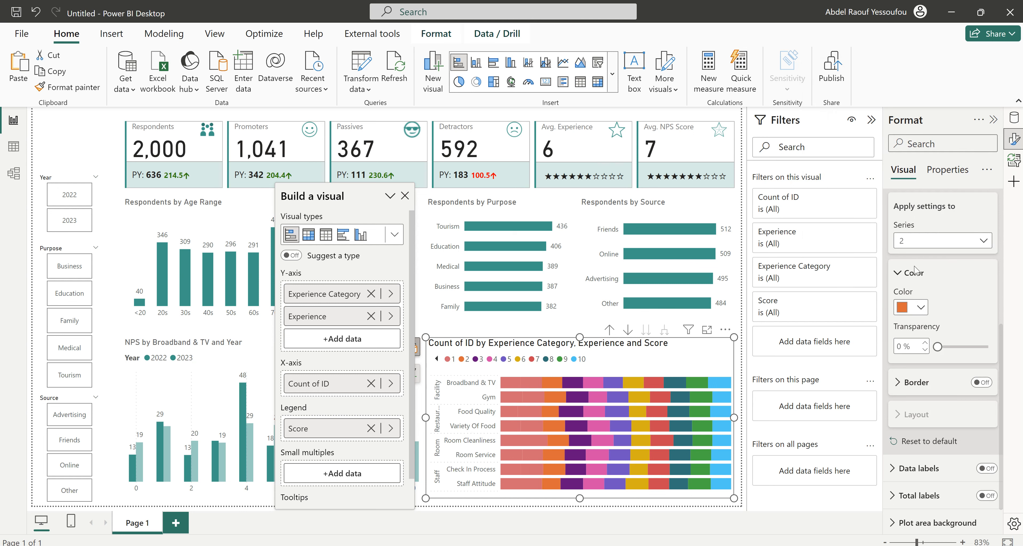
pyautogui.click(917, 244)
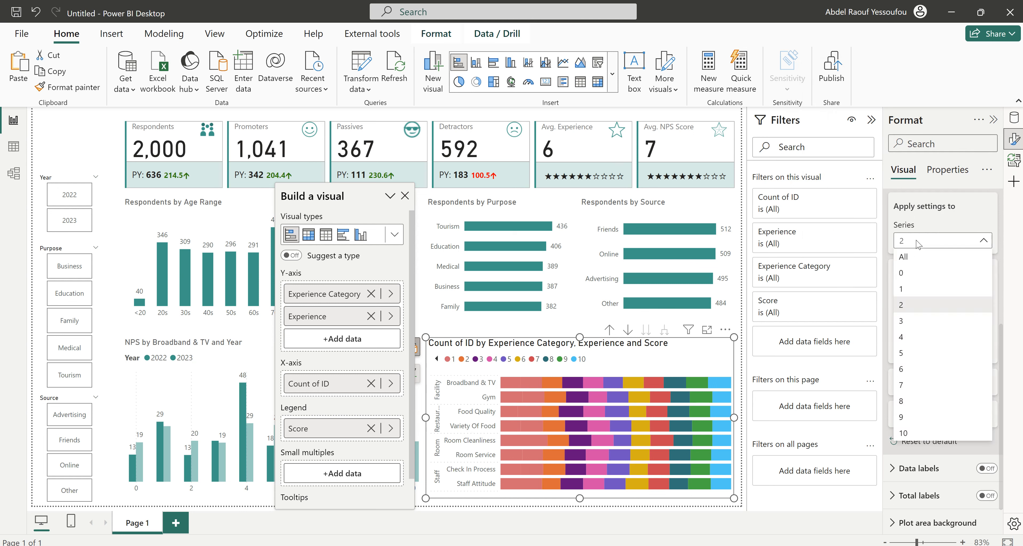
pyautogui.click(907, 295)
pyautogui.click(941, 348)
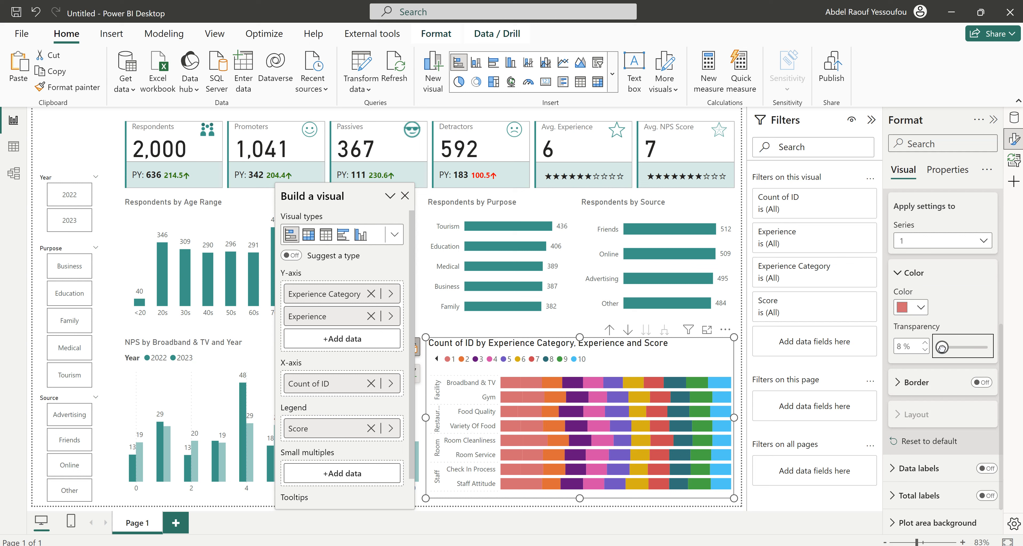
pyautogui.click(924, 343)
pyautogui.click(925, 343)
pyautogui.click(925, 343)
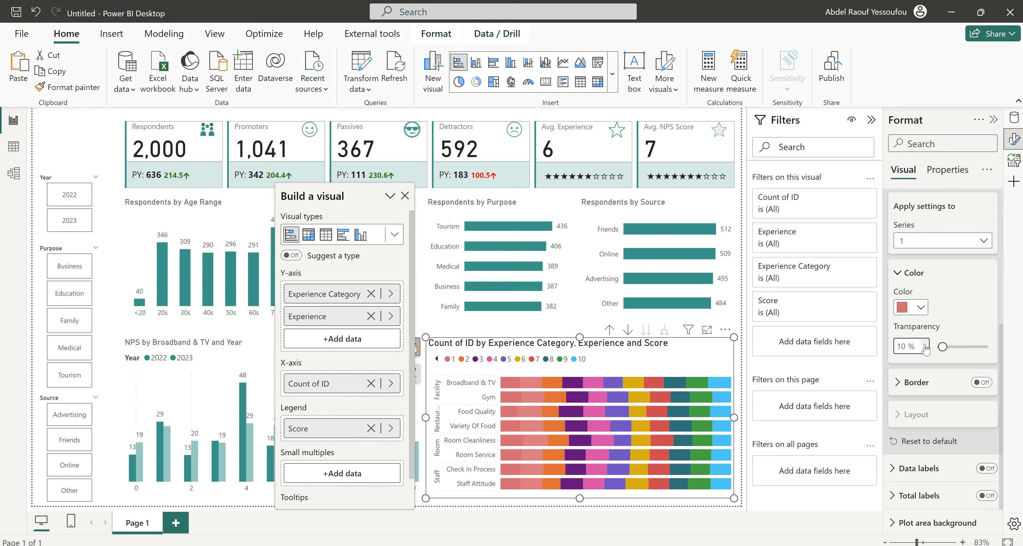
# Give the score 2 bars the recent light red color with about 11% transparency.
pyautogui.click(926, 243)
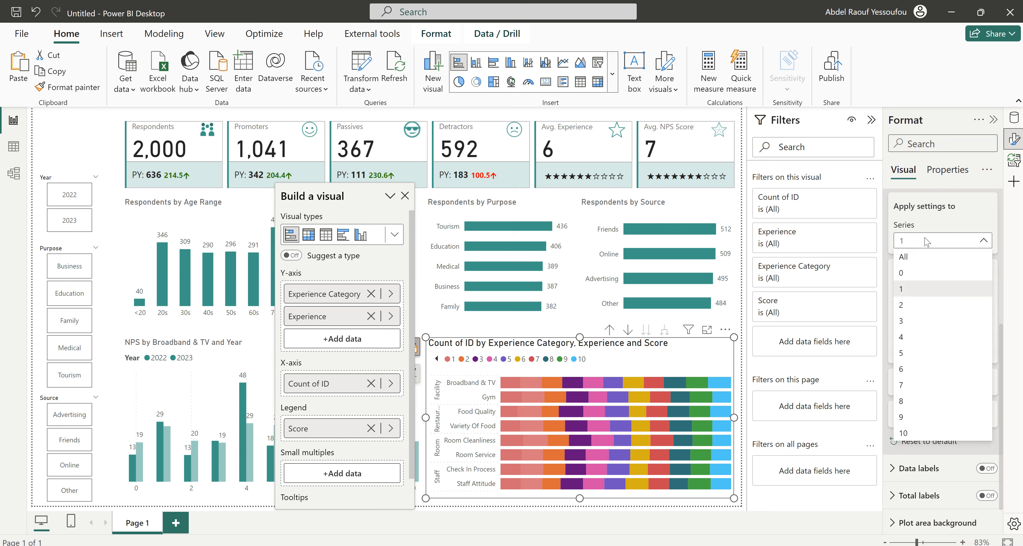
pyautogui.click(910, 306)
pyautogui.click(919, 308)
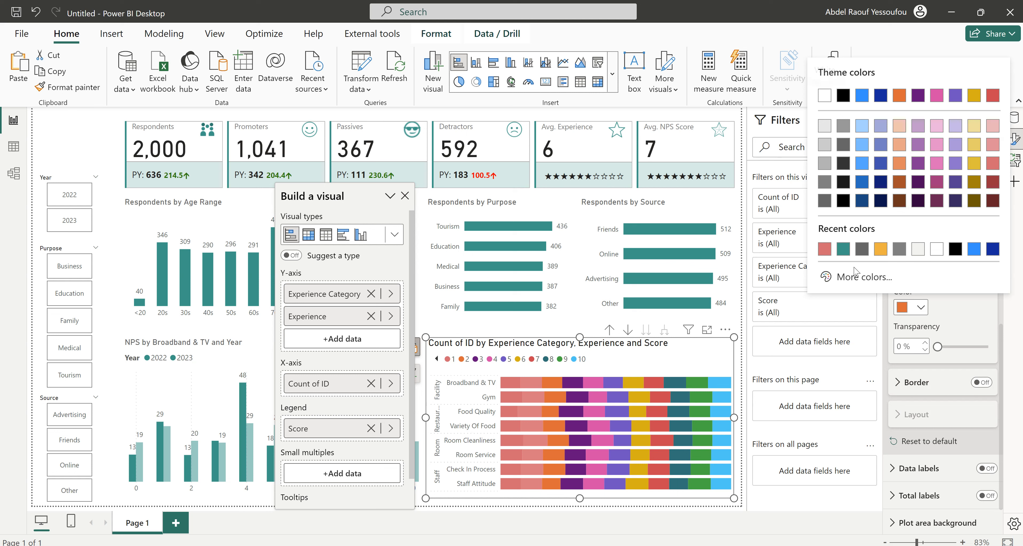
pyautogui.click(824, 250)
pyautogui.moveTo(938, 349); pyautogui.dragTo(943, 350)
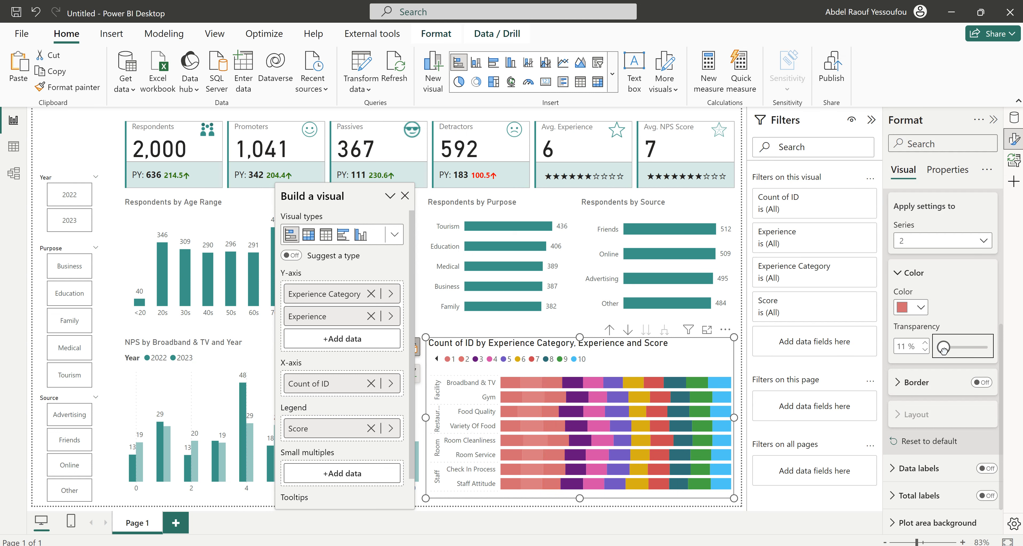
# Apply the recent light red color to the score 3 bars and set their transparency to 20%.
pyautogui.click(912, 244)
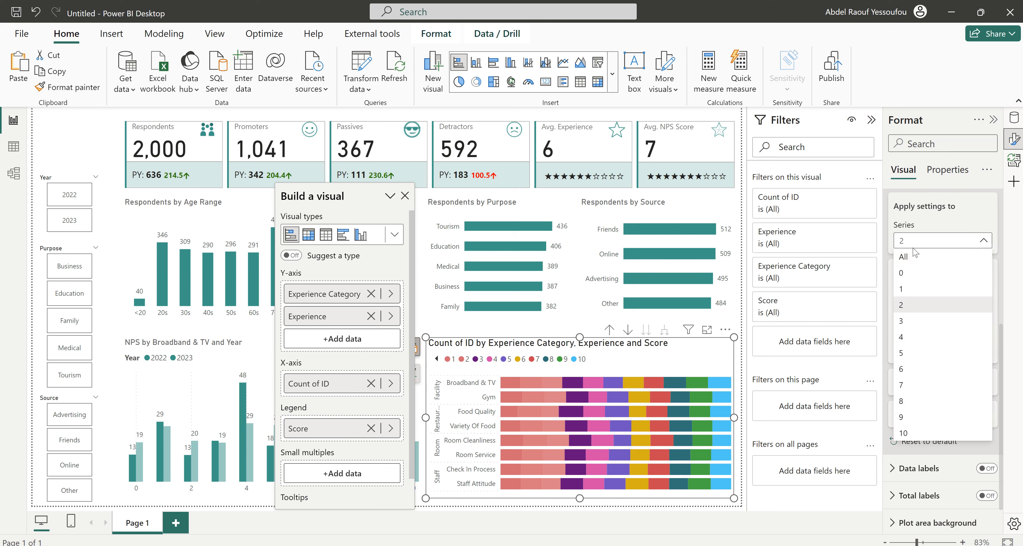
pyautogui.click(914, 318)
pyautogui.click(919, 308)
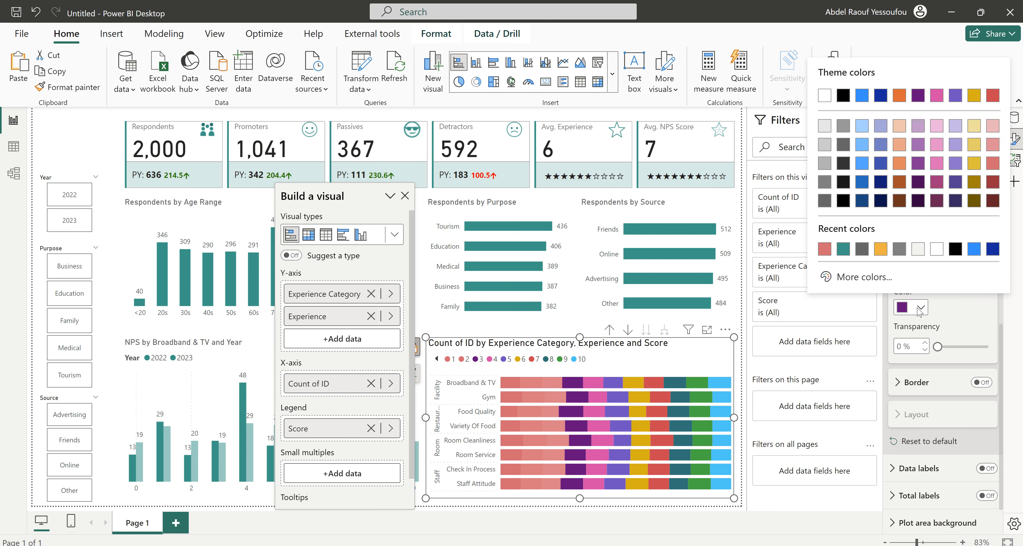
pyautogui.click(825, 249)
pyautogui.moveTo(938, 346); pyautogui.dragTo(947, 347)
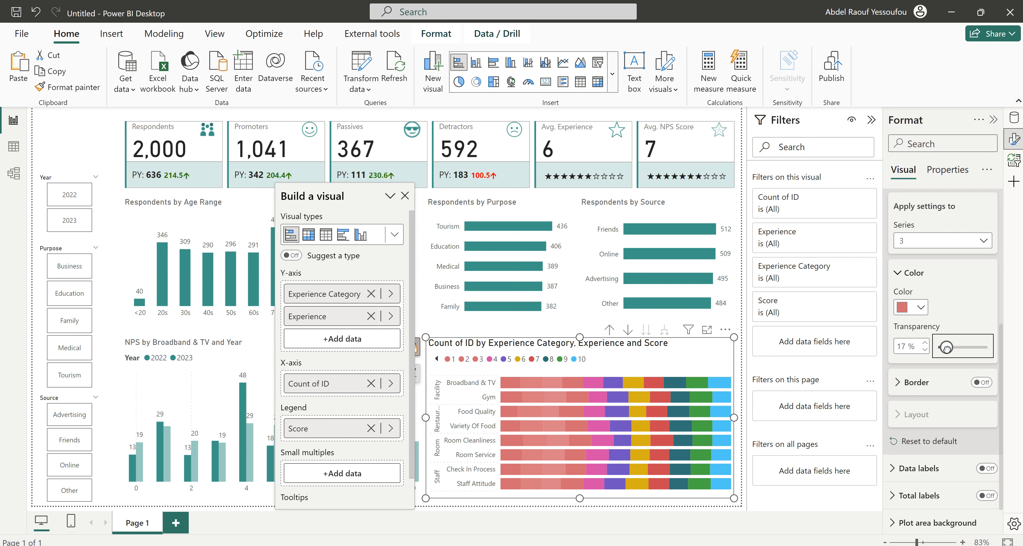
pyautogui.click(927, 344)
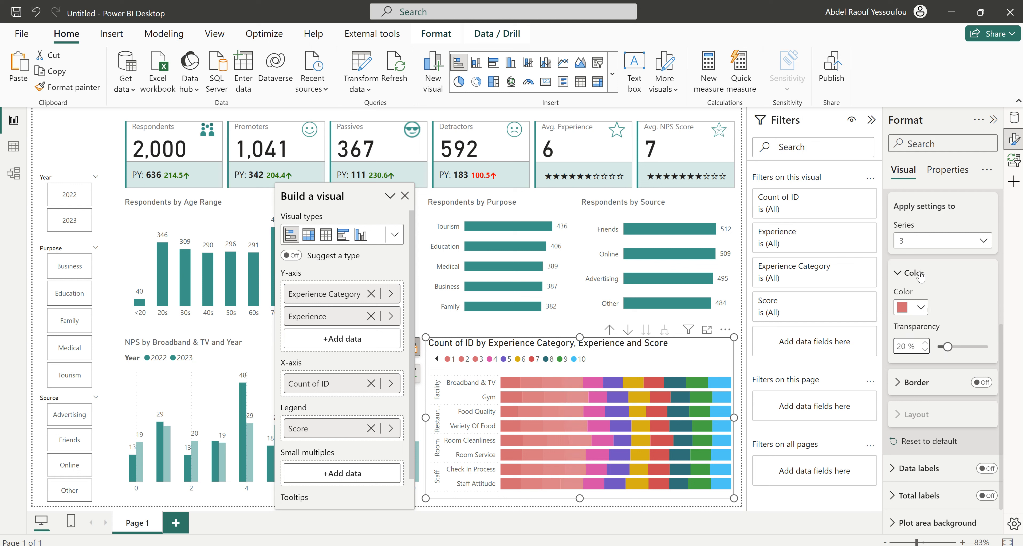
# Color the score 4 bars with the recent light red and set their transparency to about 26%.
pyautogui.click(912, 242)
pyautogui.click(913, 337)
pyautogui.click(920, 308)
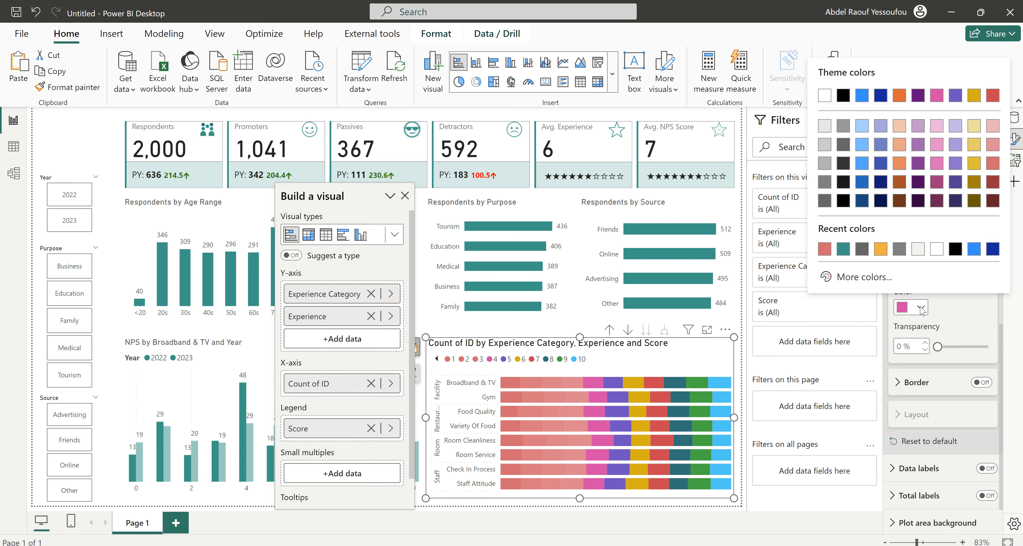
pyautogui.click(827, 252)
pyautogui.moveTo(938, 347); pyautogui.dragTo(952, 349)
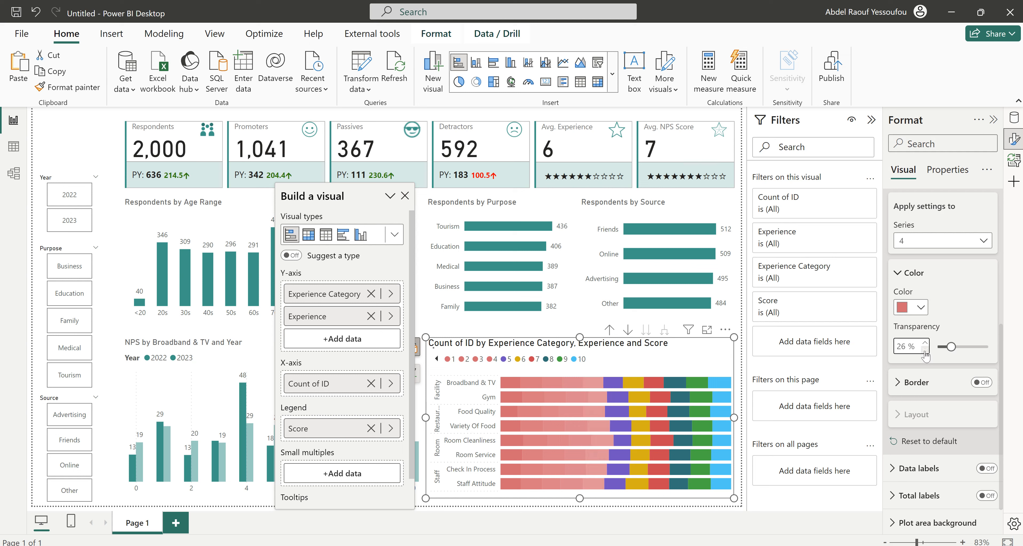
# Color the score 5 bars with the recent light red and set their transparency to 30%.
pyautogui.click(921, 241)
pyautogui.click(911, 359)
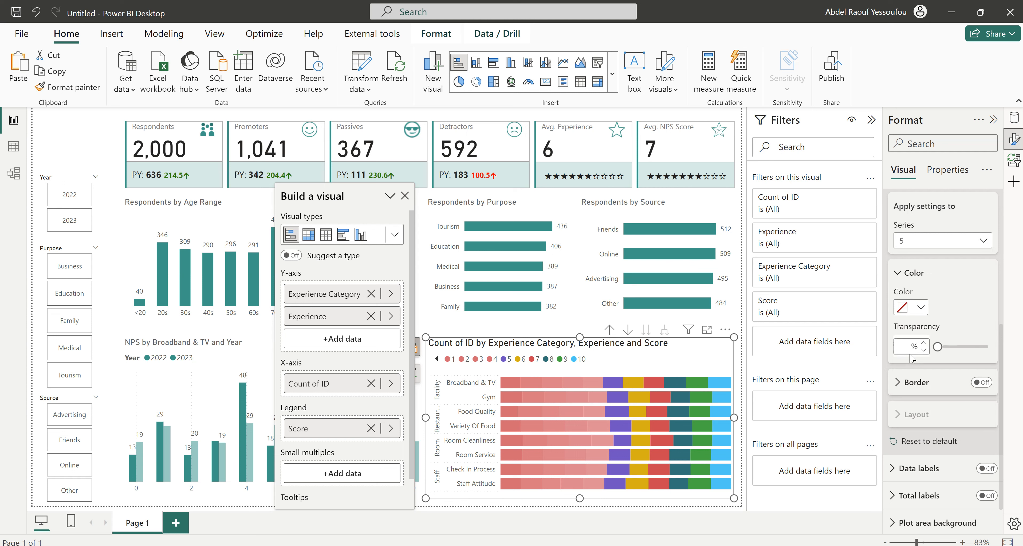
pyautogui.click(921, 310)
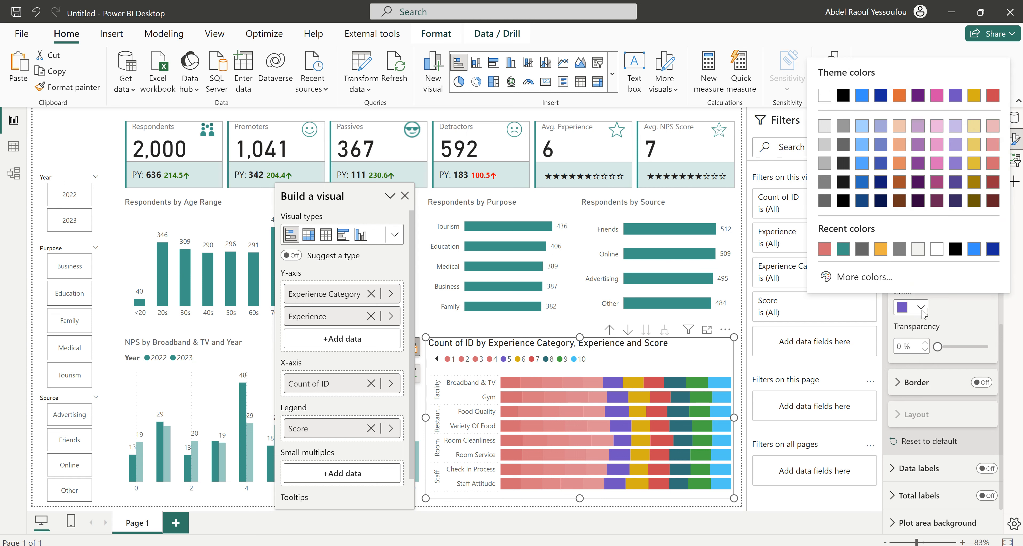
pyautogui.click(824, 250)
pyautogui.moveTo(938, 347); pyautogui.dragTo(953, 348)
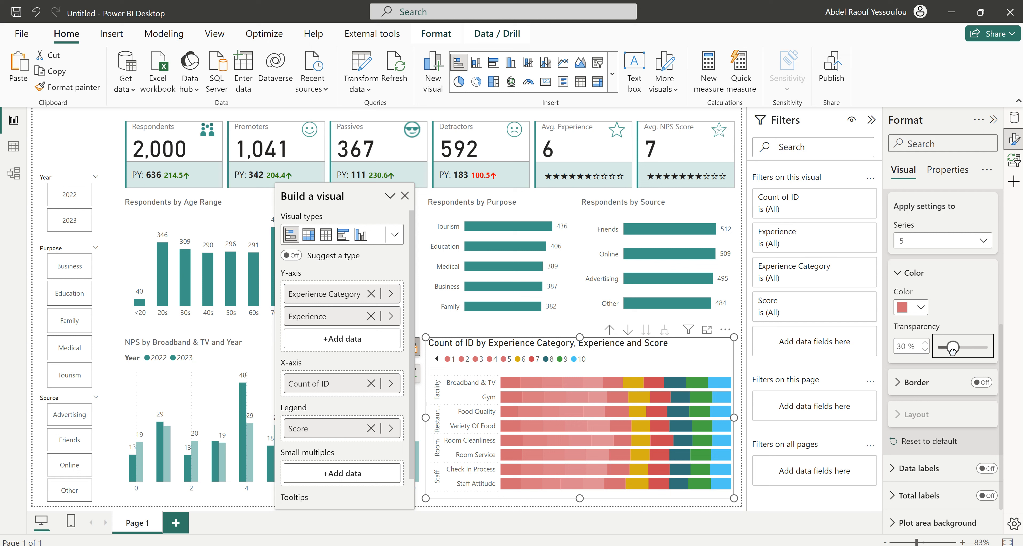
# Color the score 6 bars with the recent light red and set their transparency to 35%.
pyautogui.click(925, 240)
pyautogui.click(909, 371)
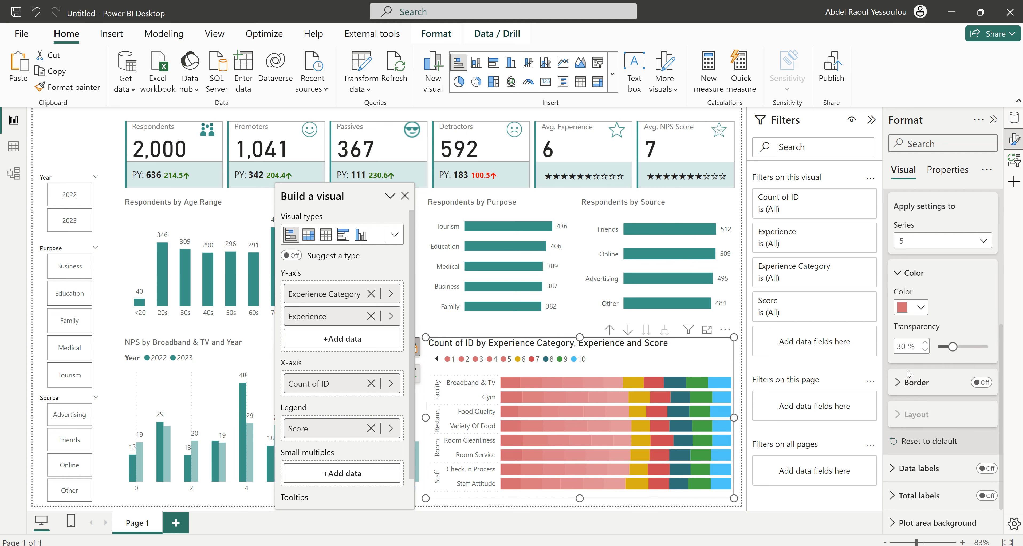
pyautogui.click(920, 307)
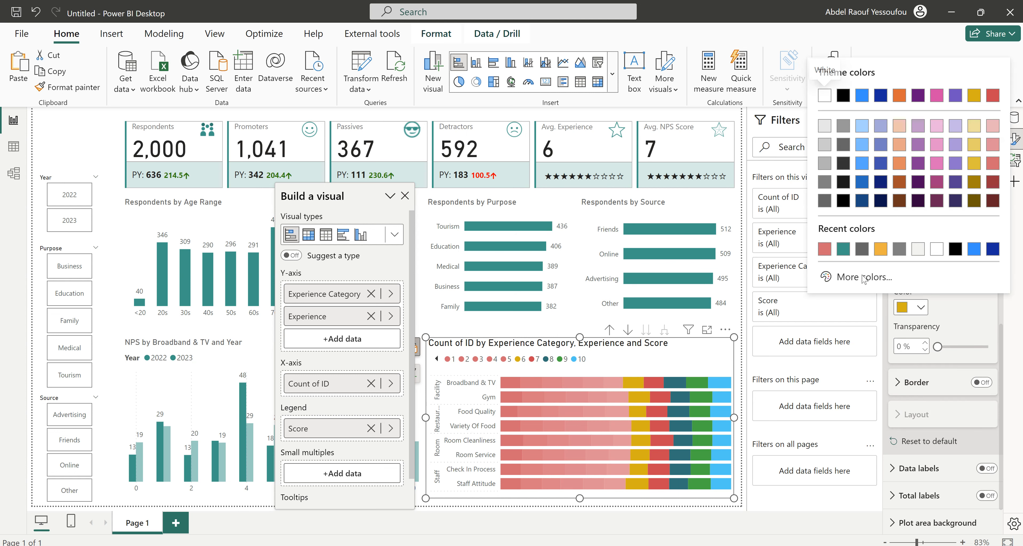
pyautogui.click(824, 249)
pyautogui.moveTo(939, 346); pyautogui.dragTo(953, 349)
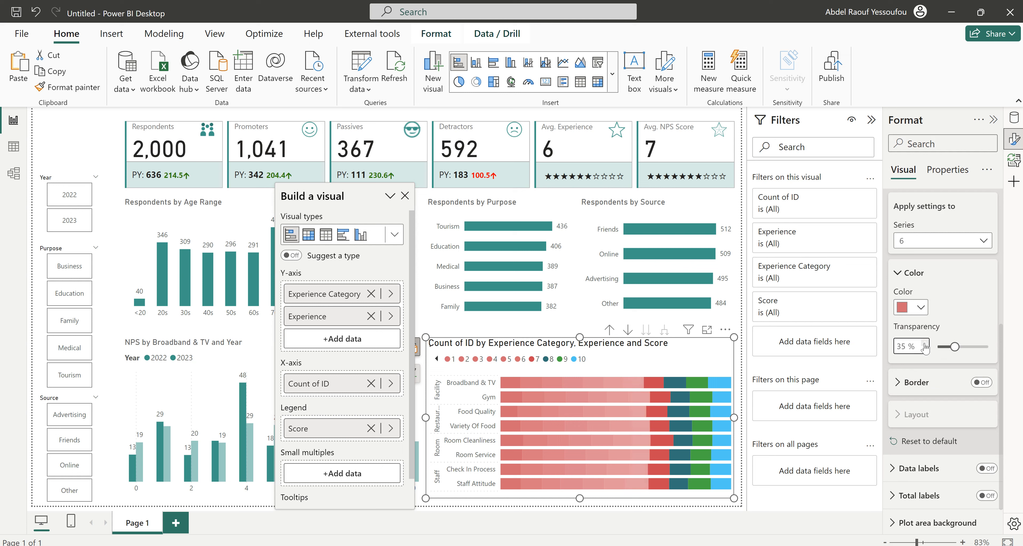
# Apply the recent orange color to the score 7 bars.
pyautogui.click(925, 242)
pyautogui.click(905, 386)
pyautogui.click(921, 308)
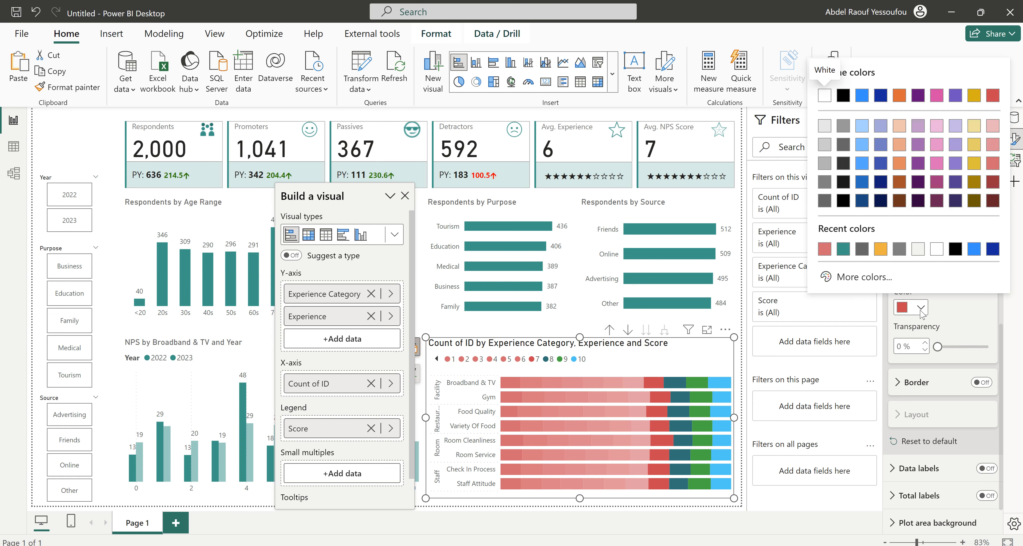
pyautogui.click(881, 250)
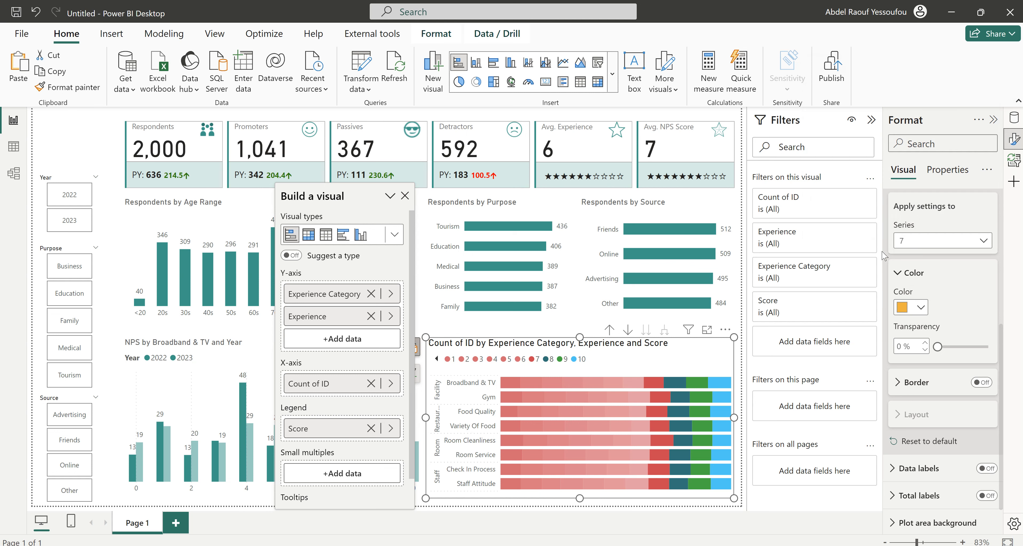
# Color the score 8 bars with the recent orange and set their transparency to 10%.
pyautogui.click(924, 243)
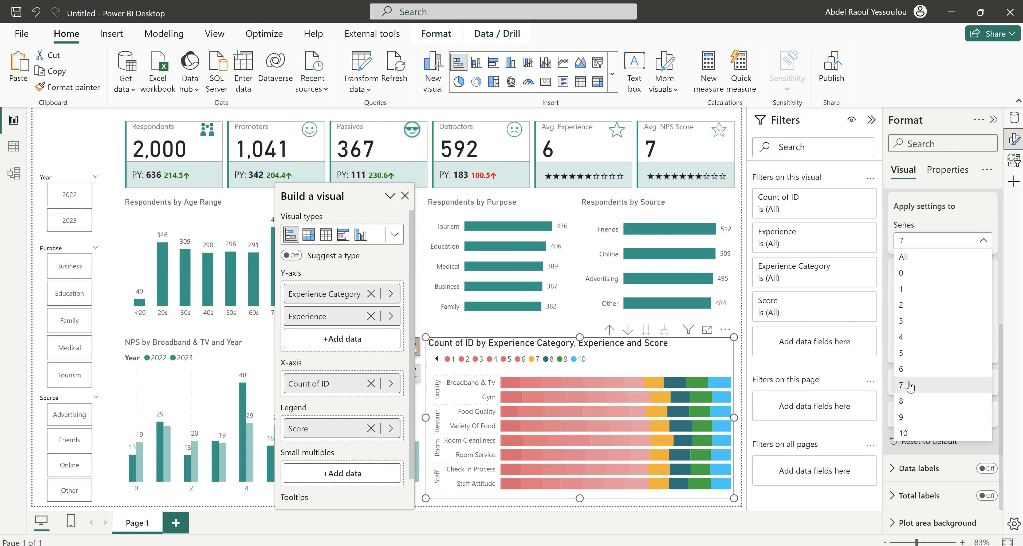
pyautogui.click(910, 401)
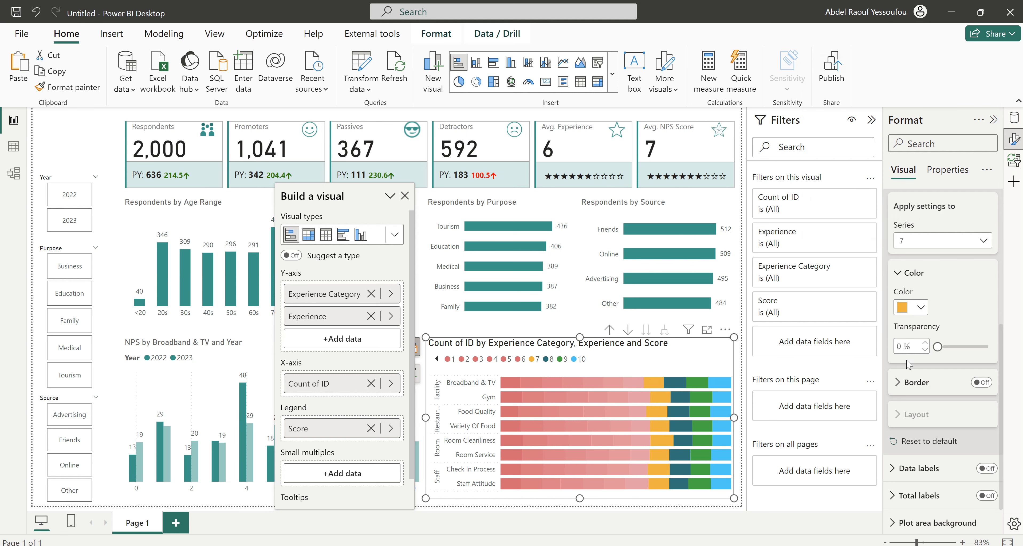
pyautogui.click(920, 309)
pyautogui.click(824, 249)
pyautogui.moveTo(938, 347); pyautogui.dragTo(944, 350)
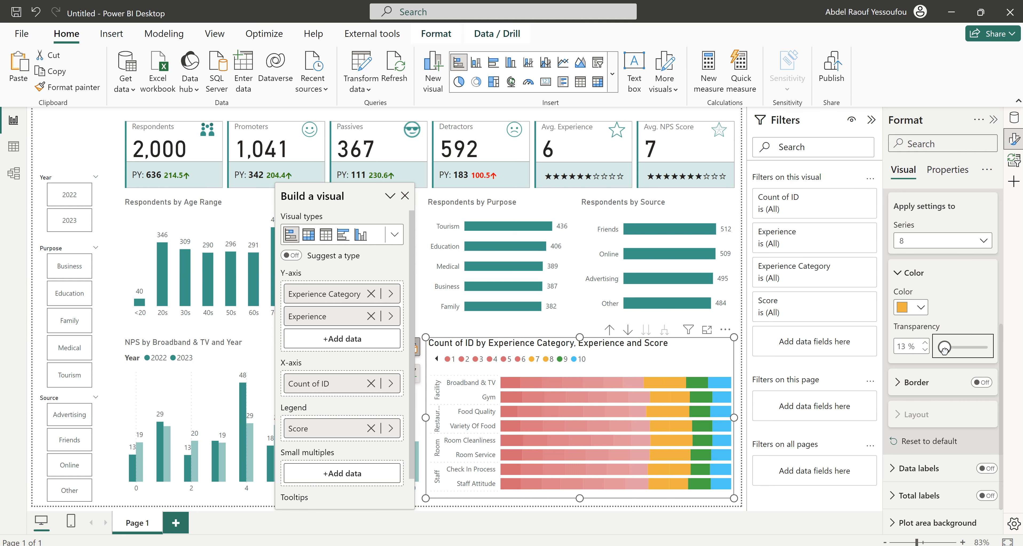
pyautogui.click(927, 352)
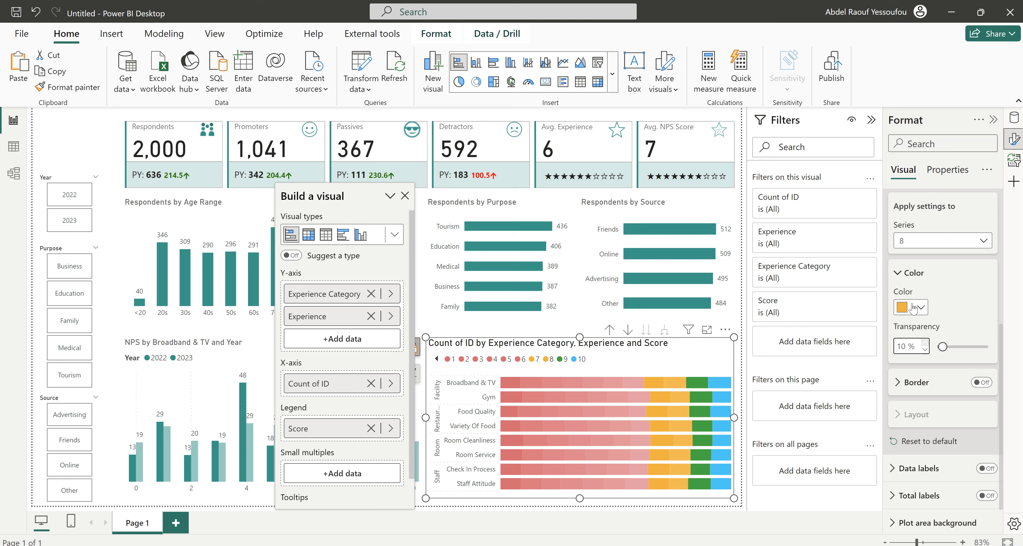
# Apply the recent teal color to the score 9 bars.
pyautogui.click(918, 243)
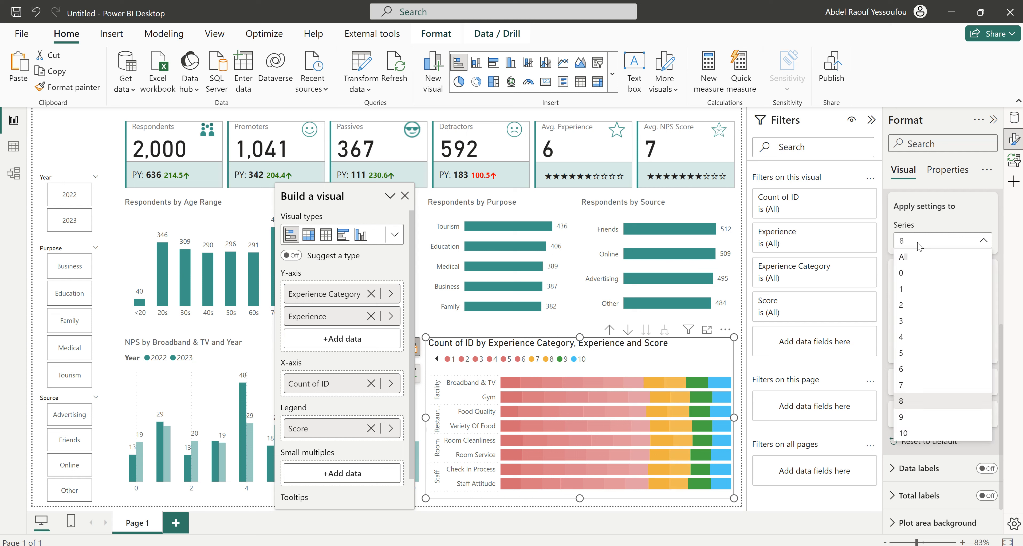
pyautogui.click(903, 417)
pyautogui.click(921, 308)
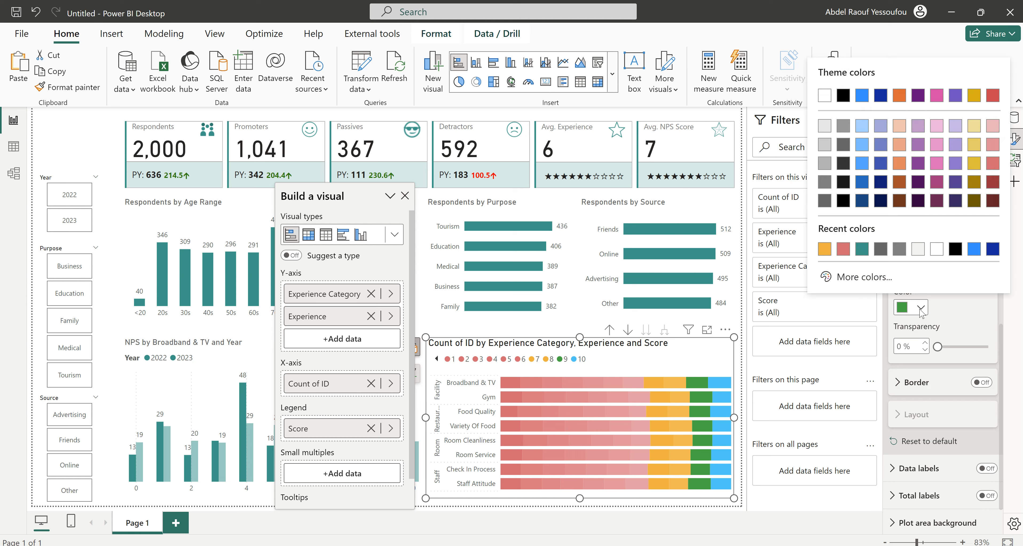
pyautogui.click(861, 250)
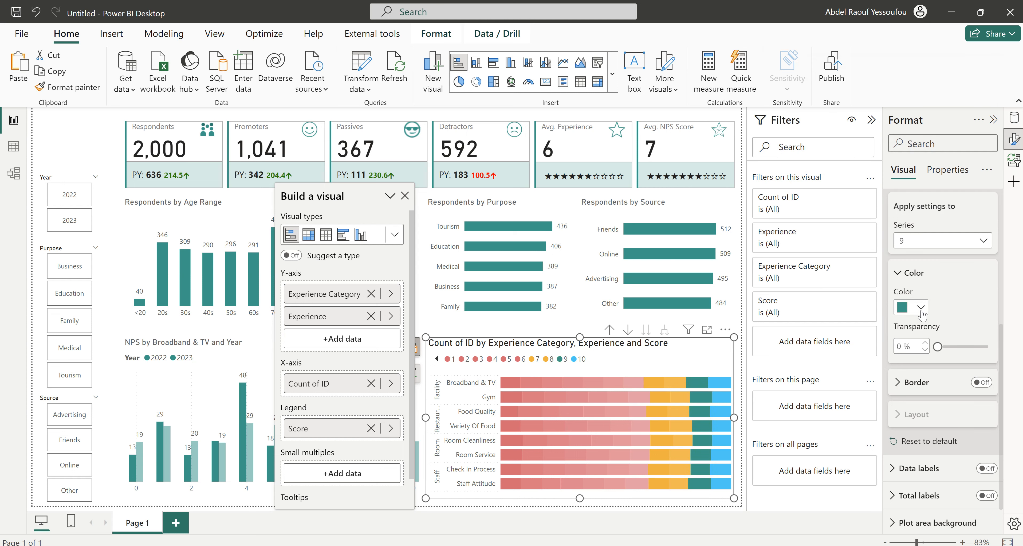
pyautogui.click(921, 308)
pyautogui.click(921, 309)
# Give the score 10 bars the recent teal color.
pyautogui.click(914, 247)
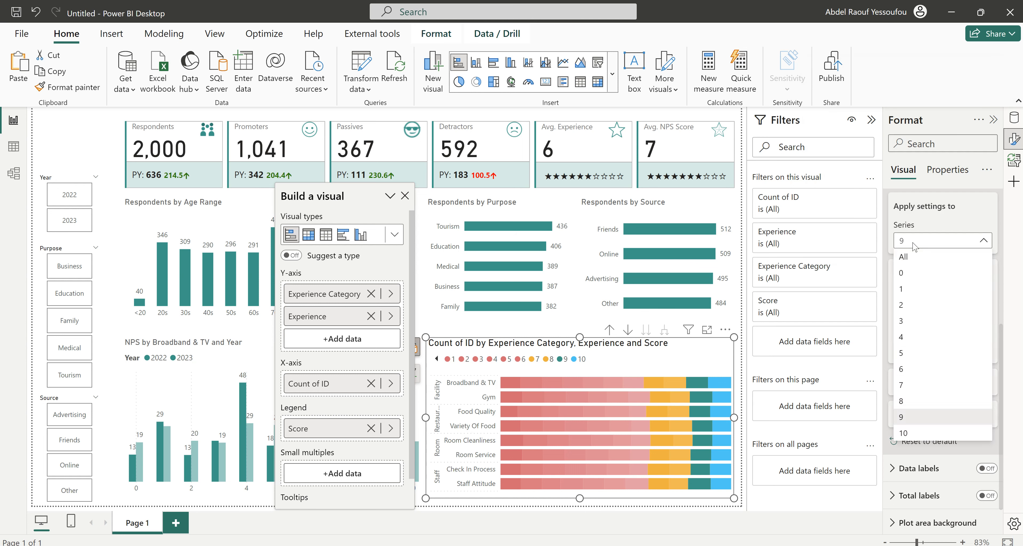
pyautogui.click(909, 432)
pyautogui.click(921, 308)
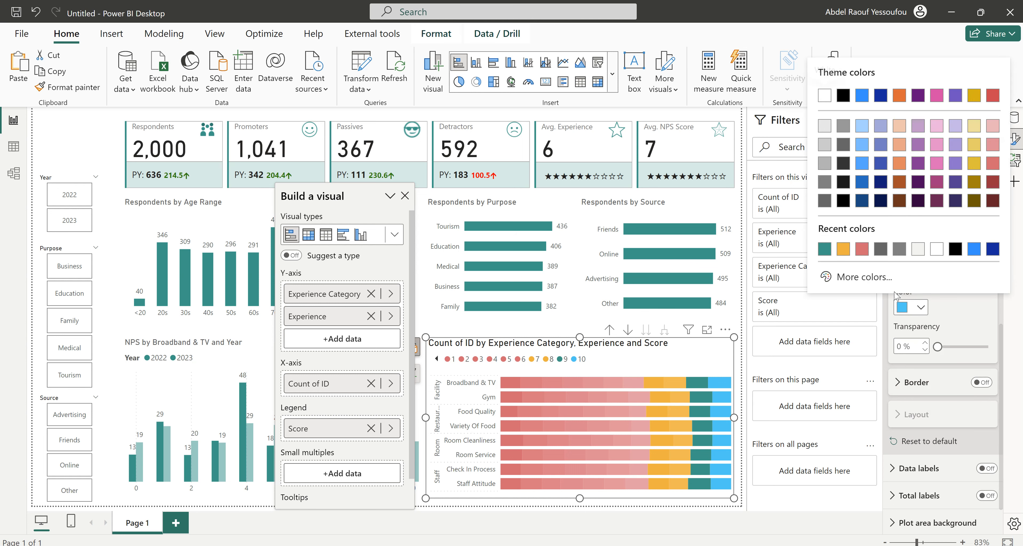
pyautogui.click(824, 249)
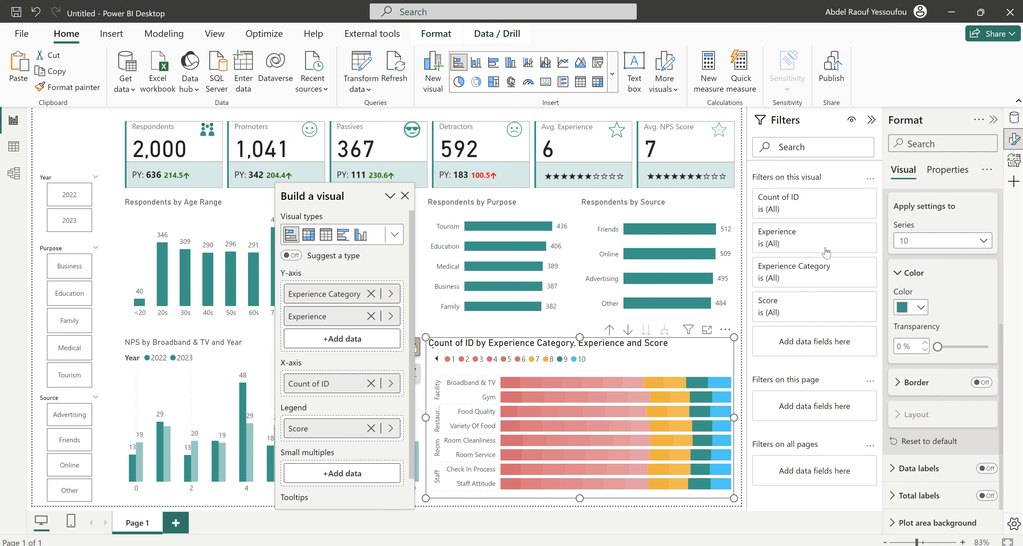
pyautogui.click(921, 308)
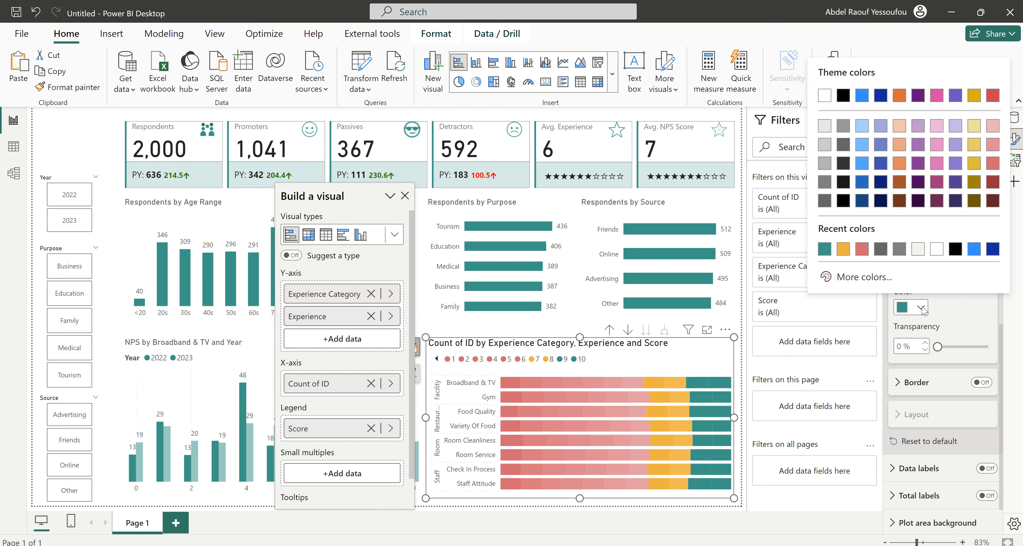
pyautogui.click(948, 316)
# Set the transparency of the score 9 bars to about 11% and deselect the chart.
pyautogui.click(913, 242)
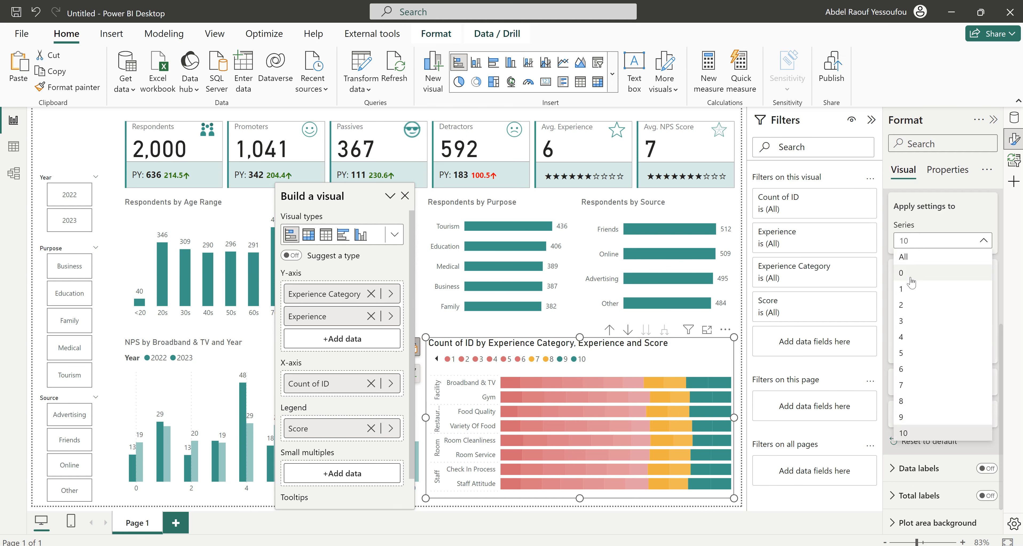
pyautogui.click(902, 418)
pyautogui.moveTo(942, 350); pyautogui.dragTo(944, 351)
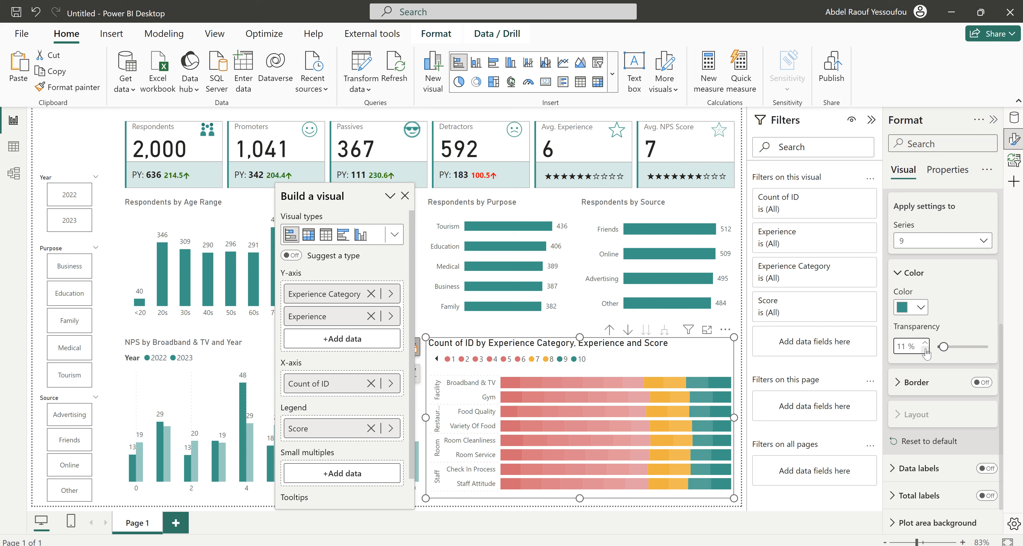
pyautogui.click(735, 320)
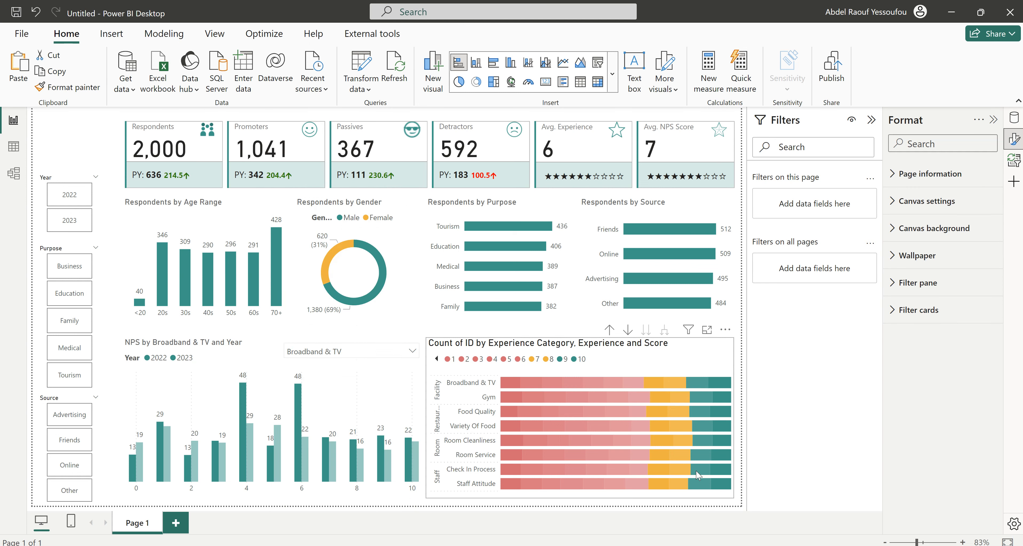
# Try data labels on the stacked bar chart of experience scores.
pyautogui.click(704, 424)
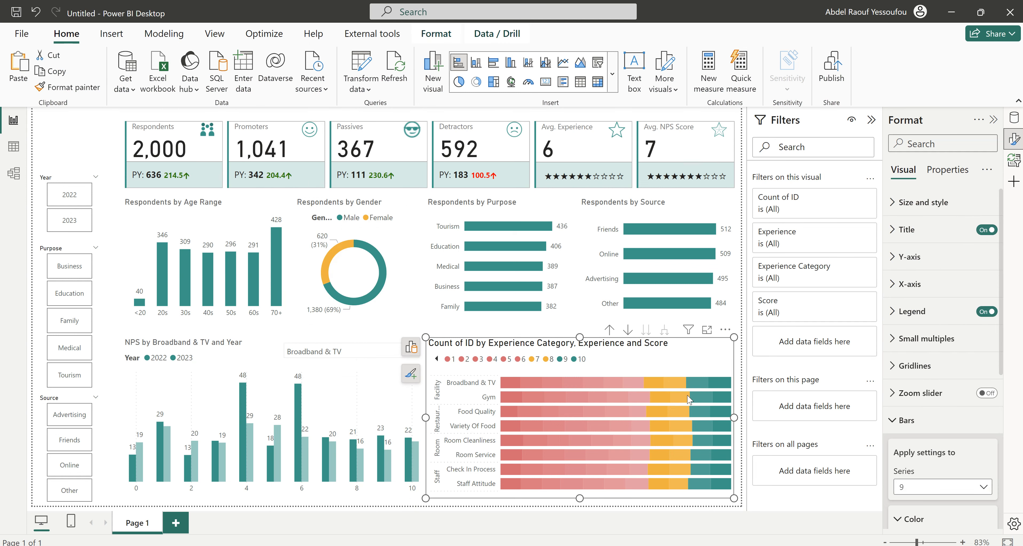
pyautogui.click(914, 419)
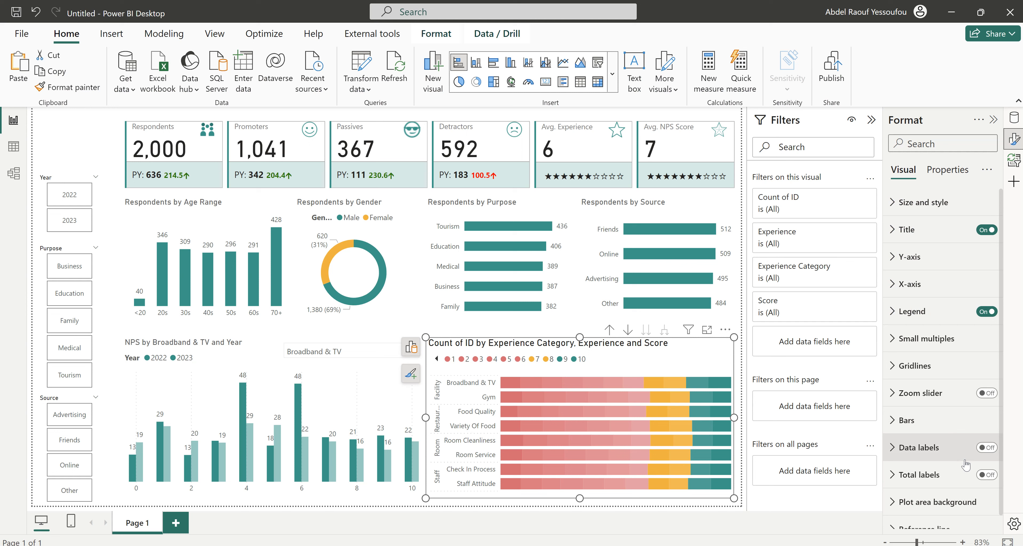
pyautogui.click(988, 448)
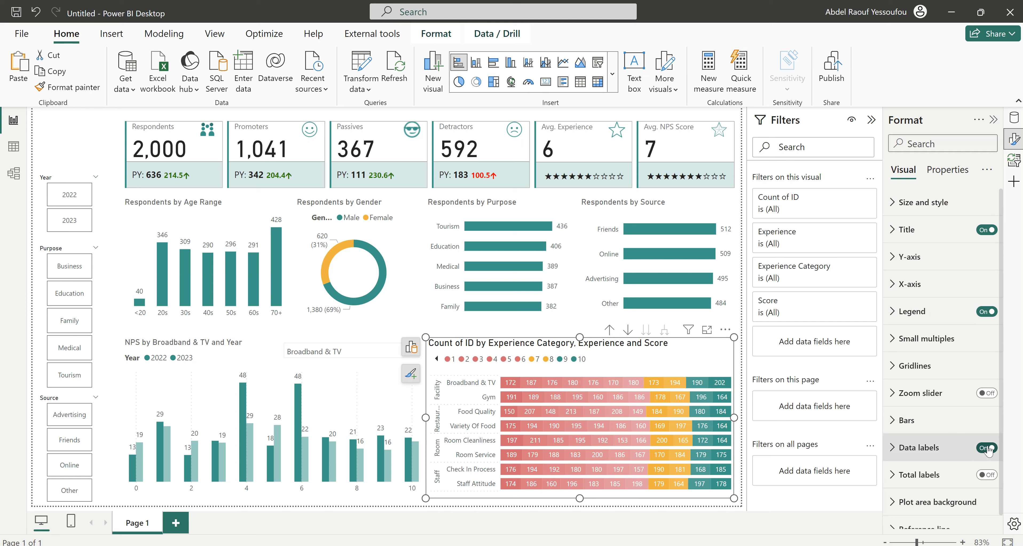
pyautogui.click(989, 448)
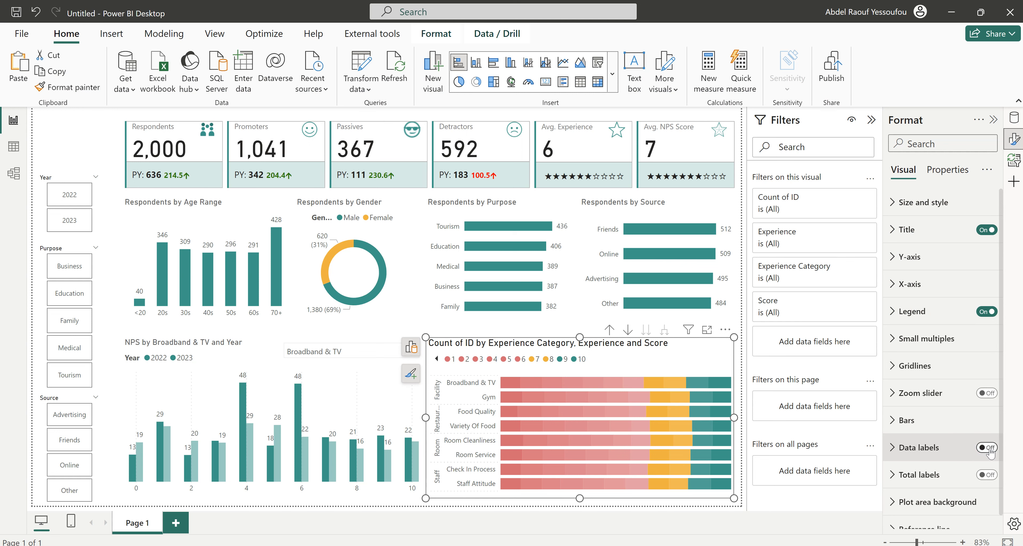
# Switch to the Hotel_Customer_Feedback2 report, examine its Infographic page as a reference, and return to the untitled report.
pyautogui.click(436, 332)
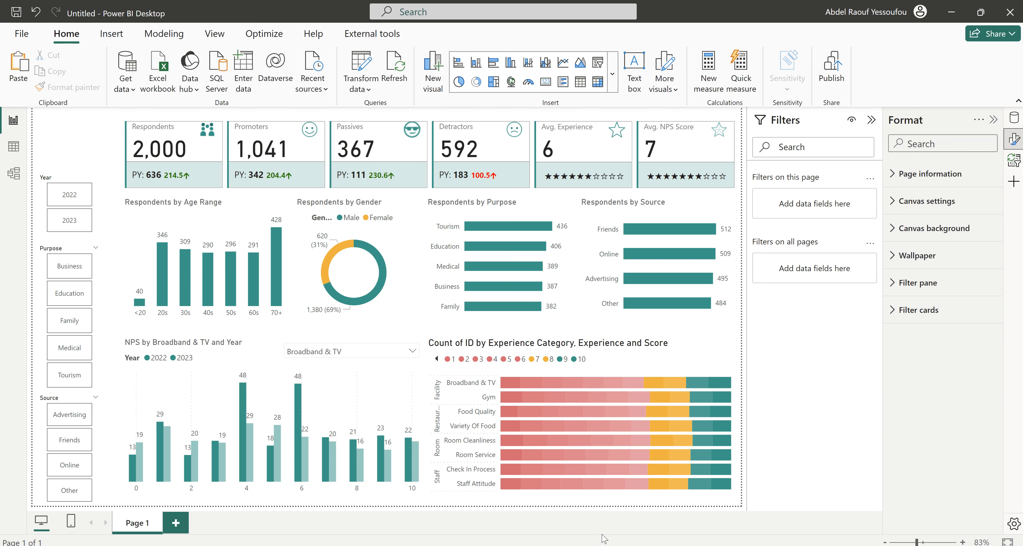
pyautogui.click(597, 517)
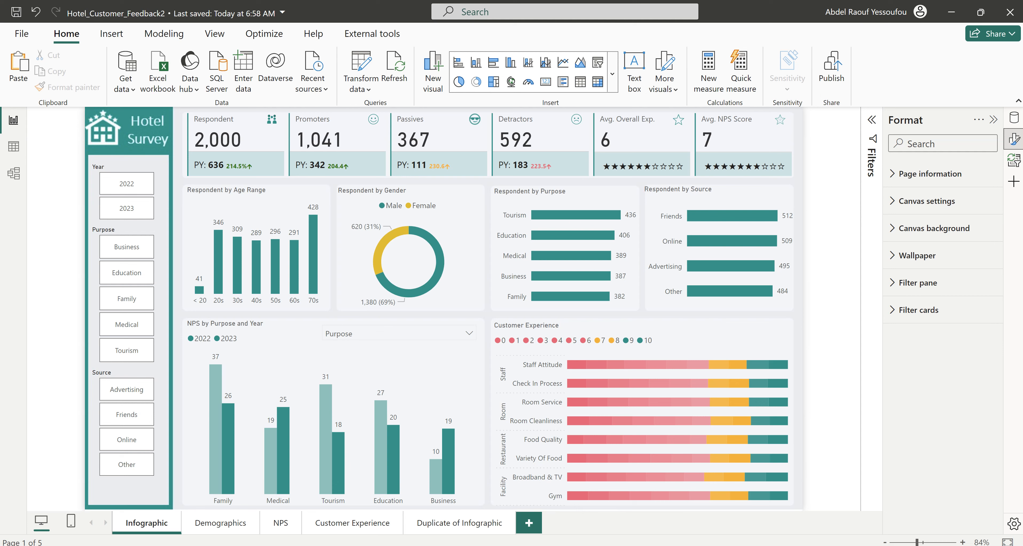
pyautogui.click(720, 525)
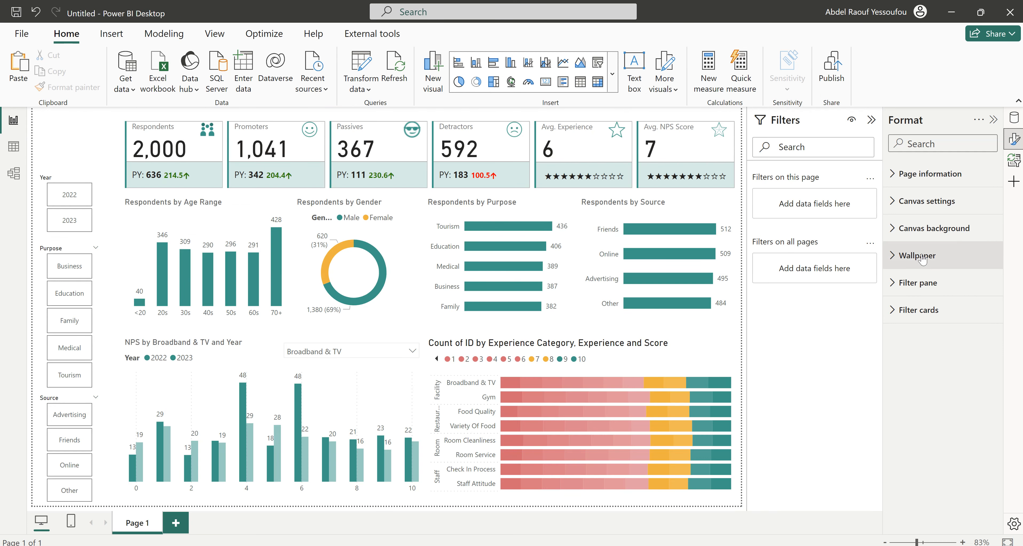
# Set the canvas background color to RGB 235, 236, 240 with 0% transparency.
pyautogui.click(924, 230)
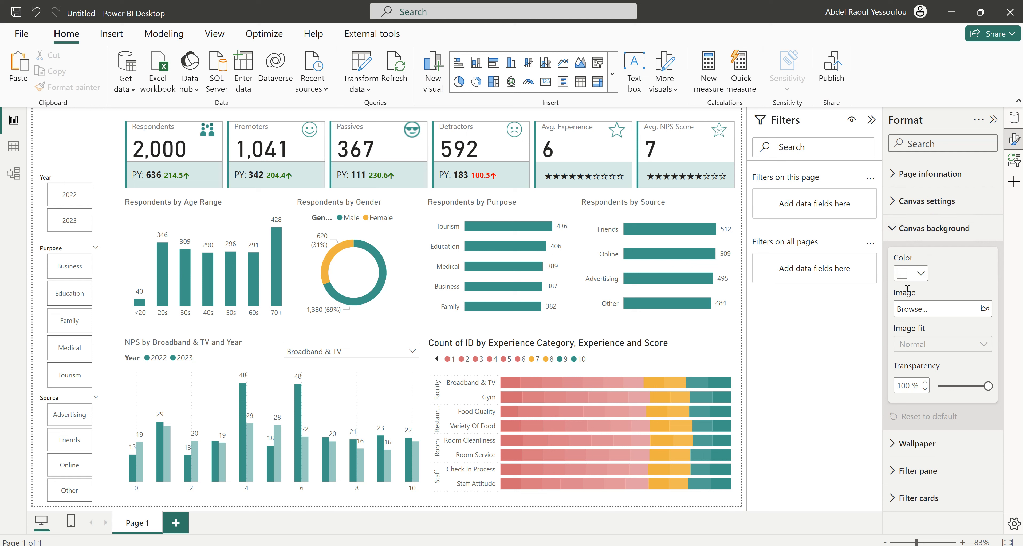
pyautogui.click(921, 274)
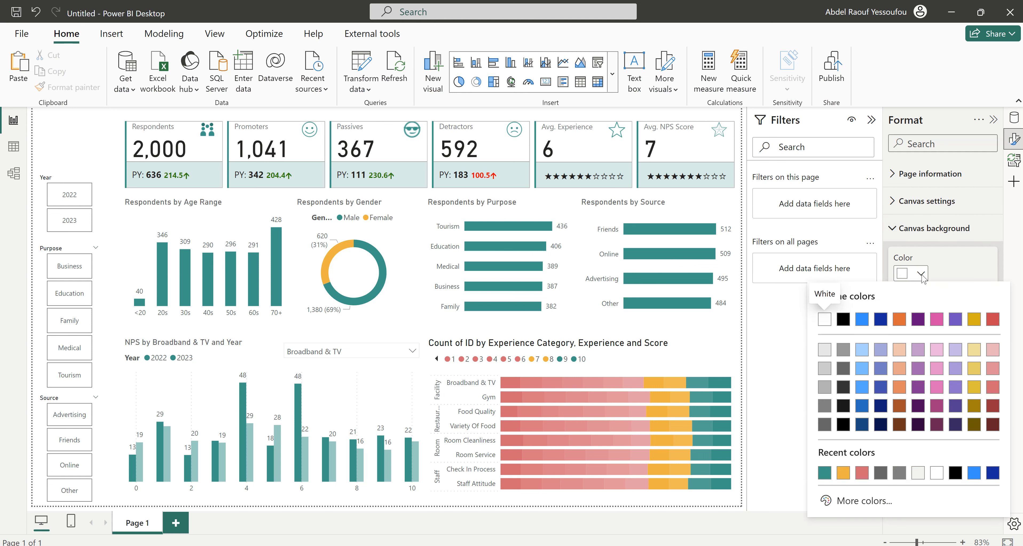
pyautogui.click(922, 275)
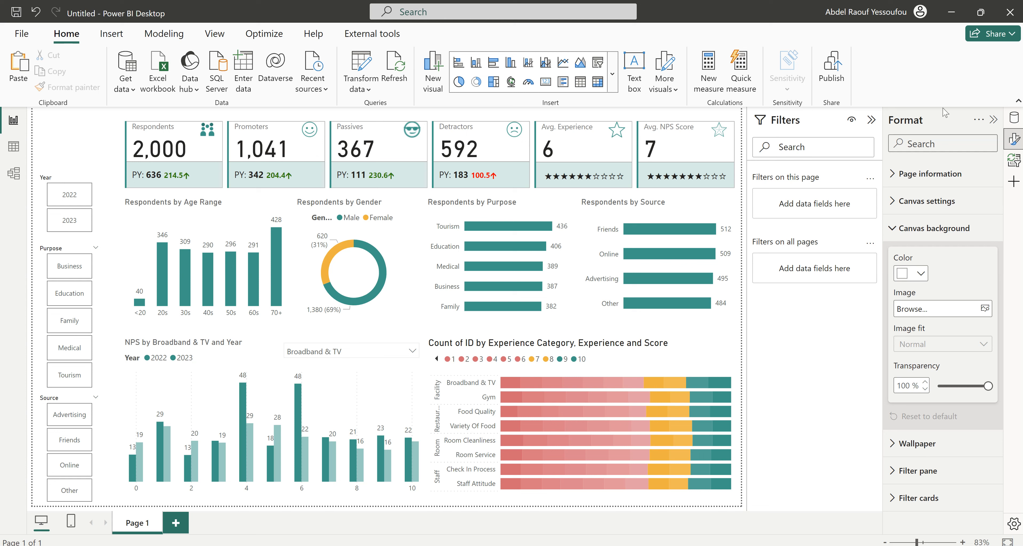
pyautogui.click(922, 274)
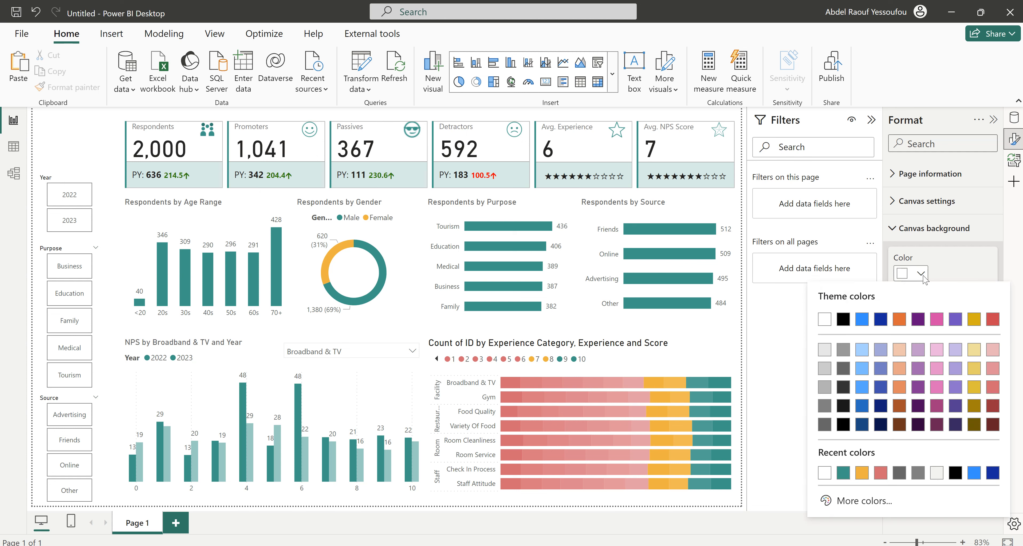
pyautogui.click(864, 500)
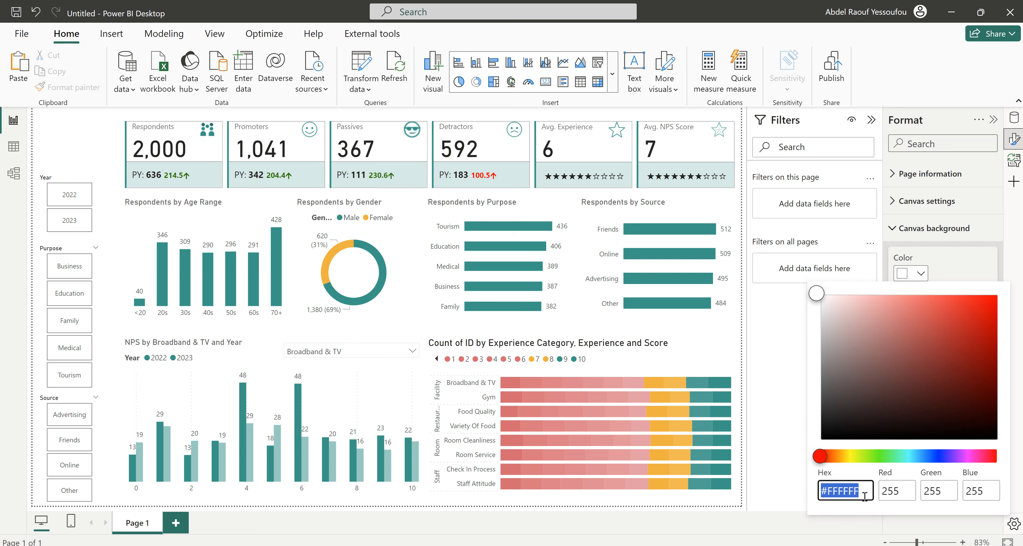
pyautogui.click(899, 492)
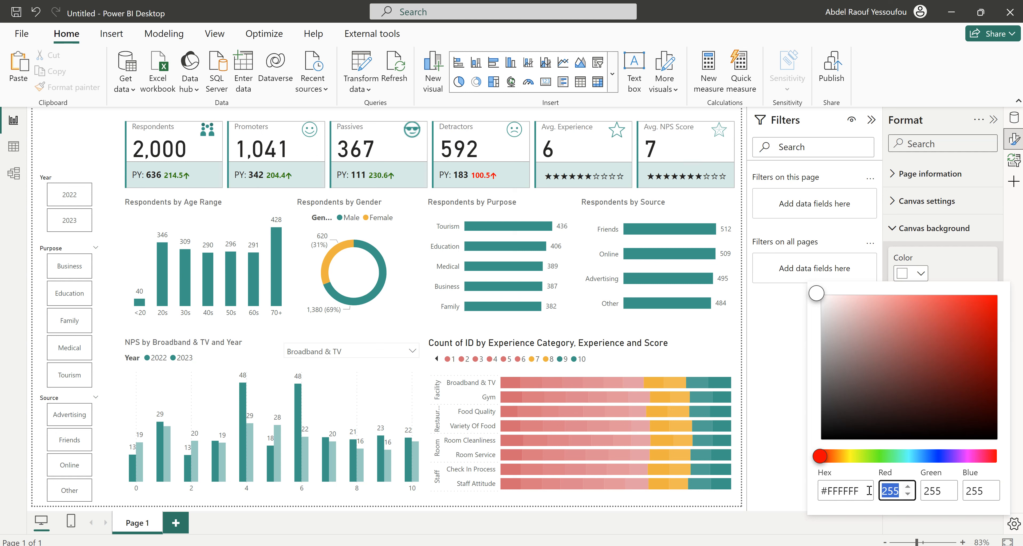
pyautogui.write('235')
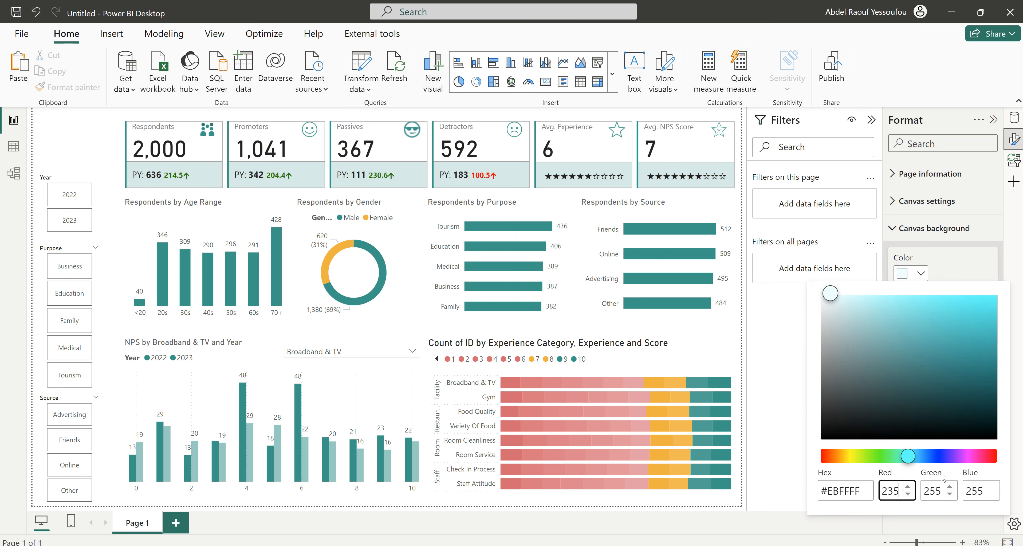
pyautogui.click(939, 491)
pyautogui.write('236')
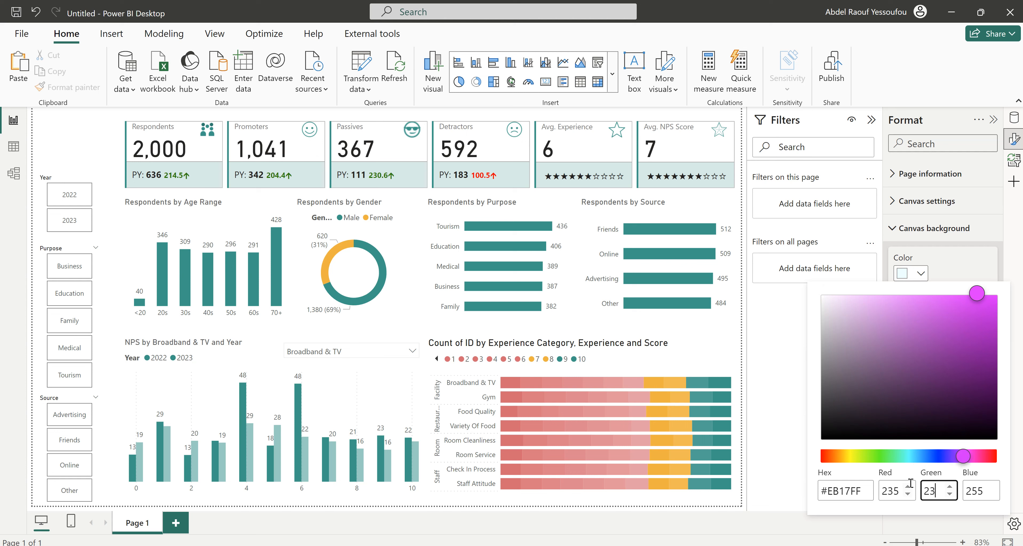
pyautogui.click(981, 492)
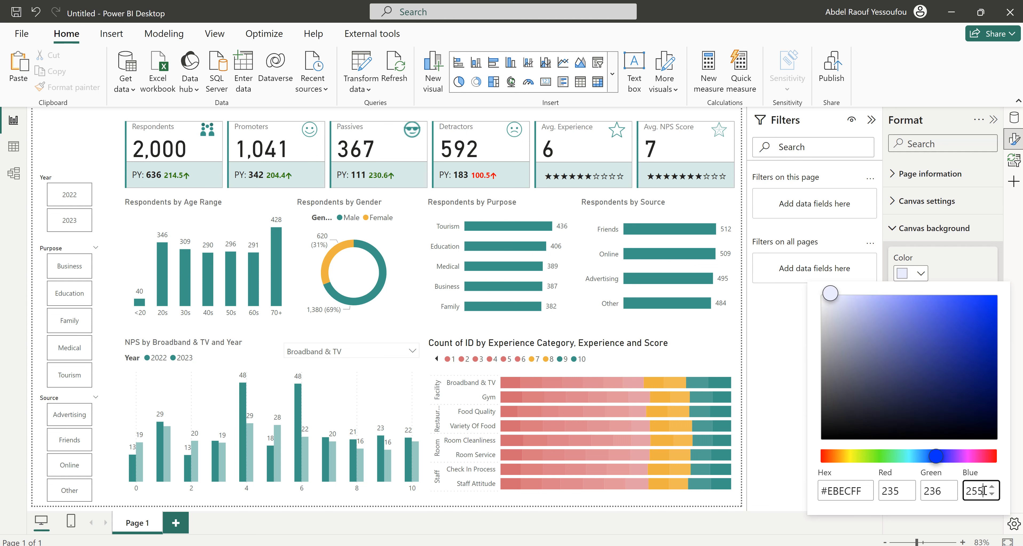
pyautogui.write('240')
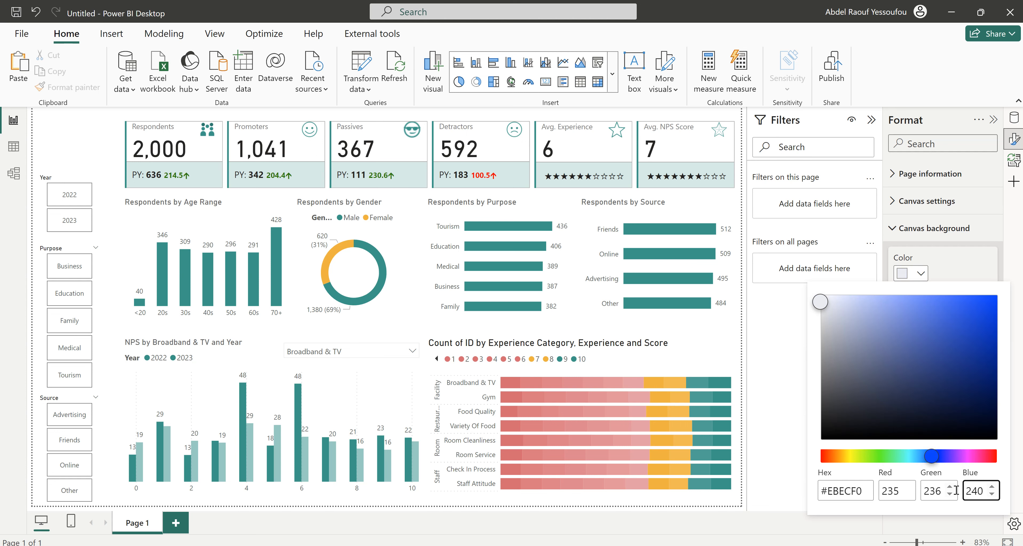
pyautogui.click(779, 308)
pyautogui.click(779, 312)
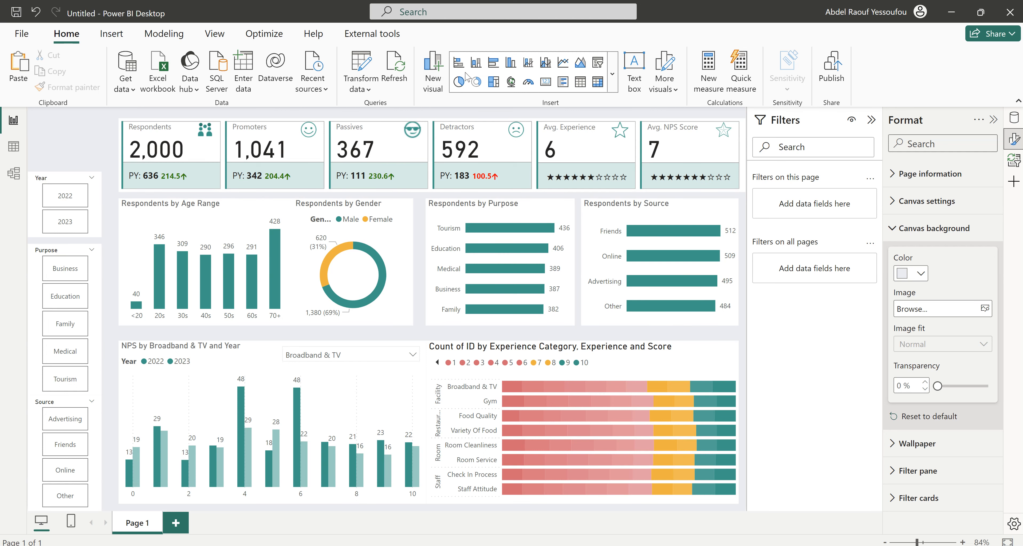
# Insert a rectangle shape and size it into a full-height sidebar covering the slicer column.
pyautogui.click(111, 34)
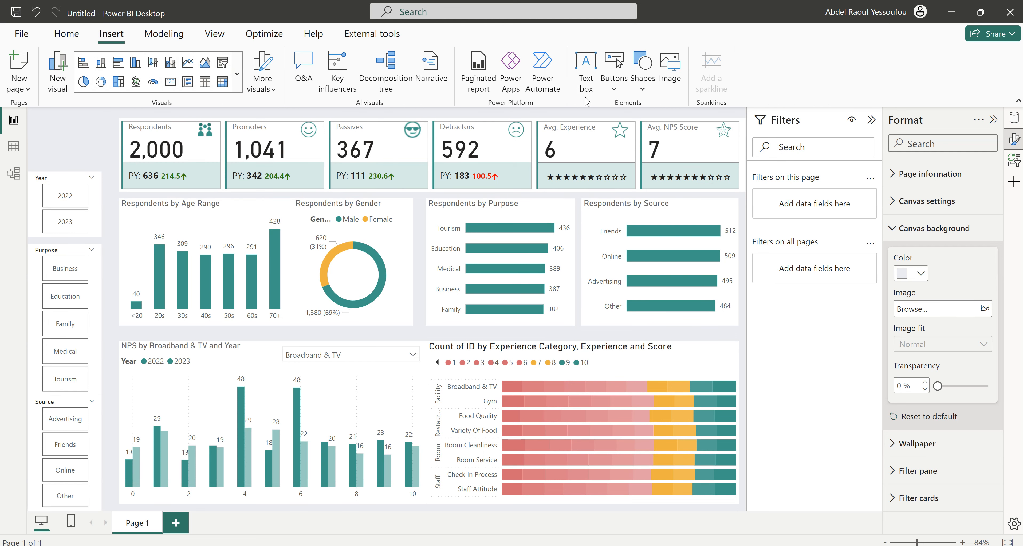
pyautogui.click(642, 88)
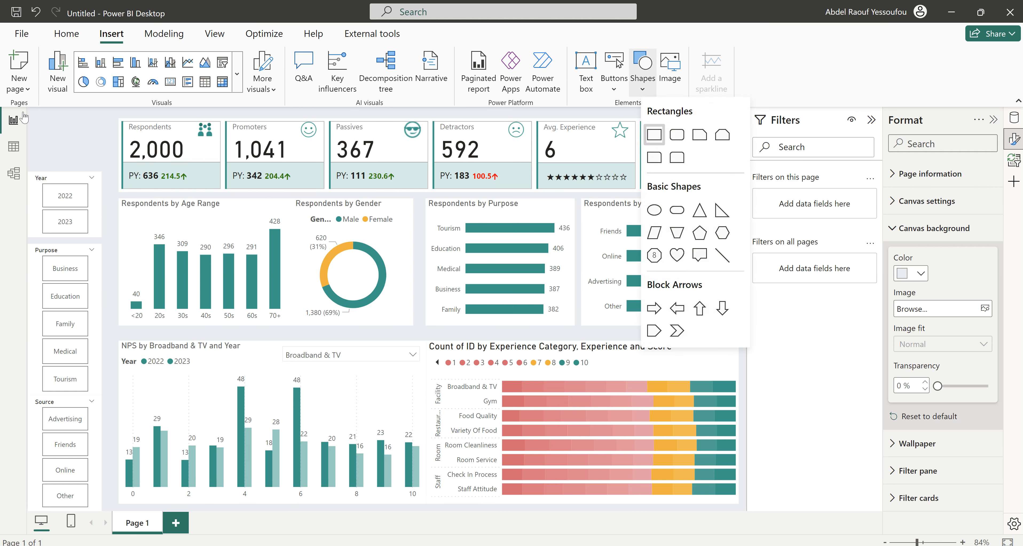
pyautogui.click(654, 134)
pyautogui.moveTo(80, 155); pyautogui.dragTo(40, 116)
pyautogui.moveTo(195, 191); pyautogui.dragTo(111, 192)
pyautogui.moveTo(71, 274); pyautogui.dragTo(79, 522)
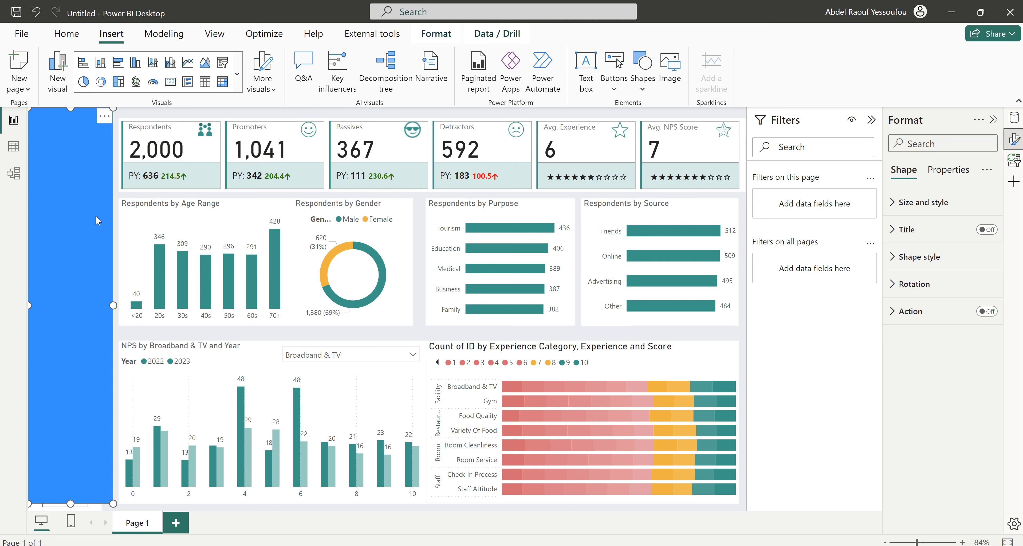
# Send the sidebar rectangle to the back, behind the slicers.
pyautogui.click(121, 117)
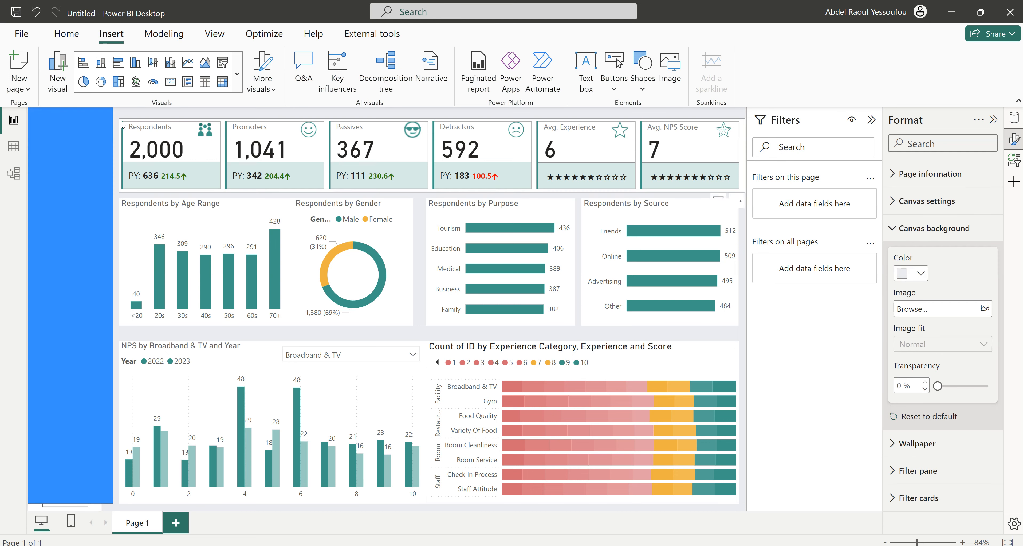
pyautogui.rightClick(111, 138)
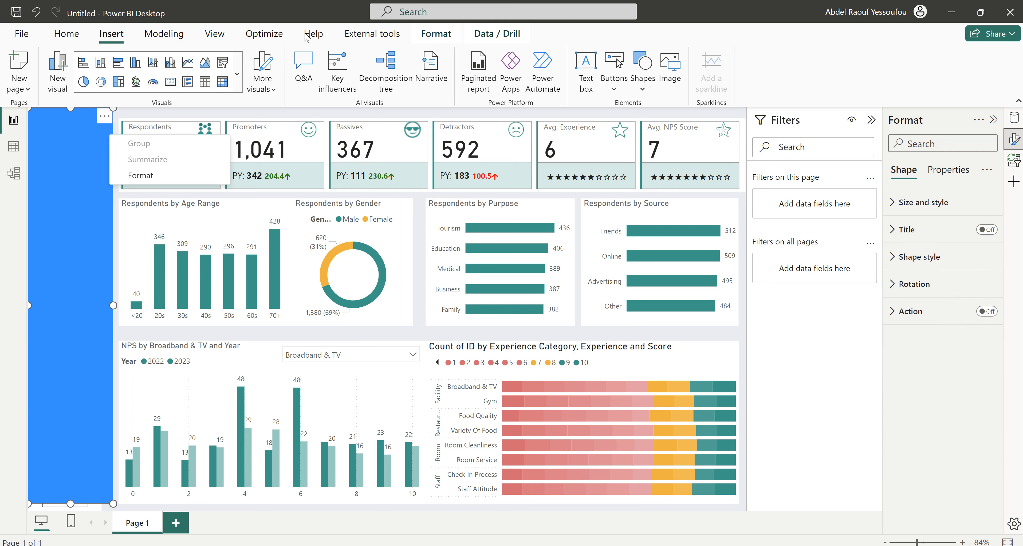
pyautogui.click(425, 36)
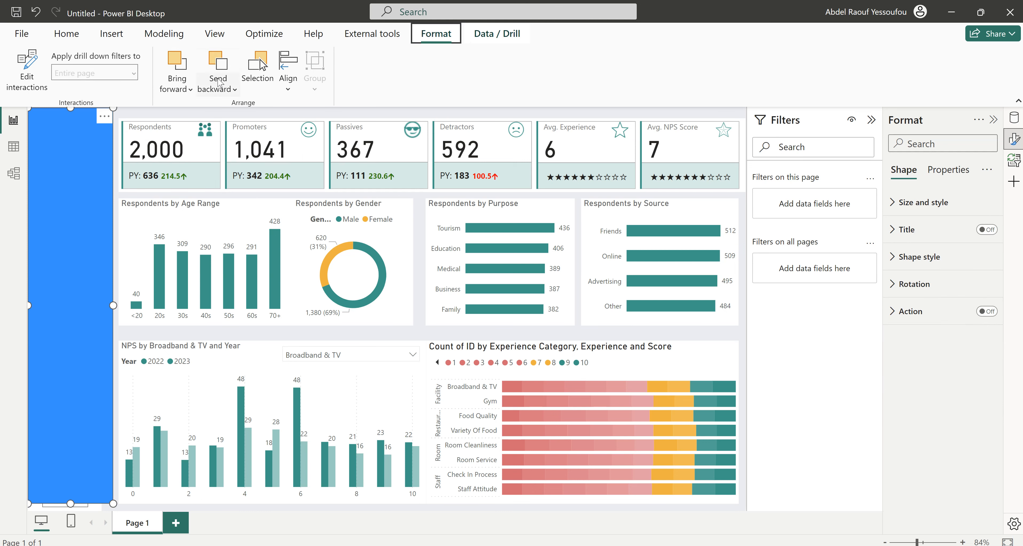
pyautogui.click(223, 89)
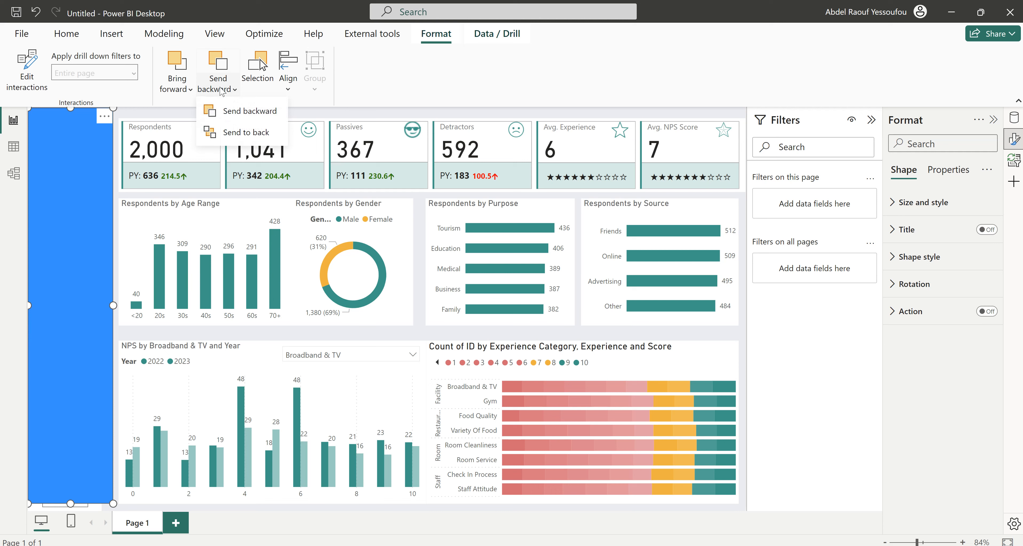
pyautogui.click(243, 134)
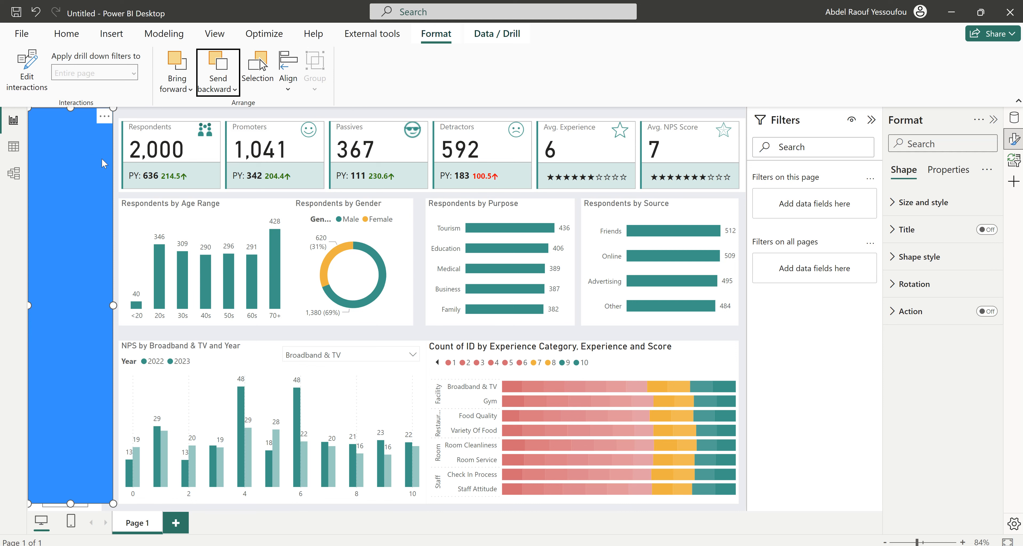
pyautogui.click(116, 190)
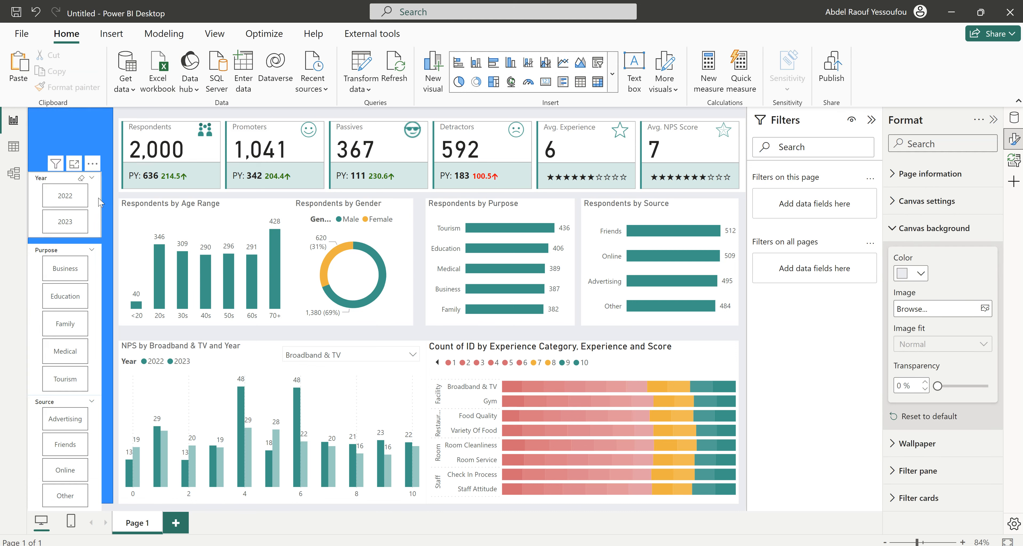
# Move the Purpose and Source slicers up to close the gaps between the three slicers.
pyautogui.click(100, 211)
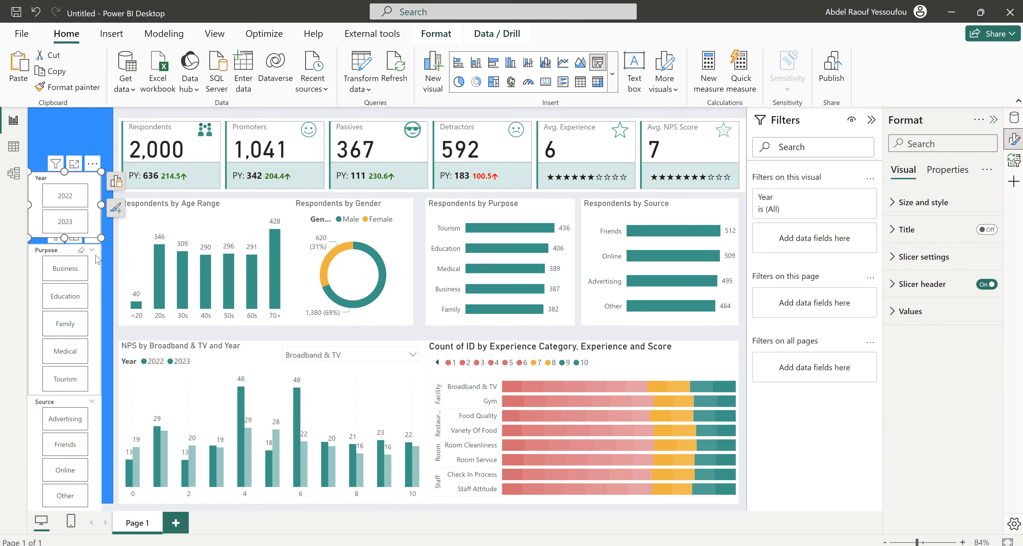
pyautogui.moveTo(99, 256); pyautogui.dragTo(100, 254)
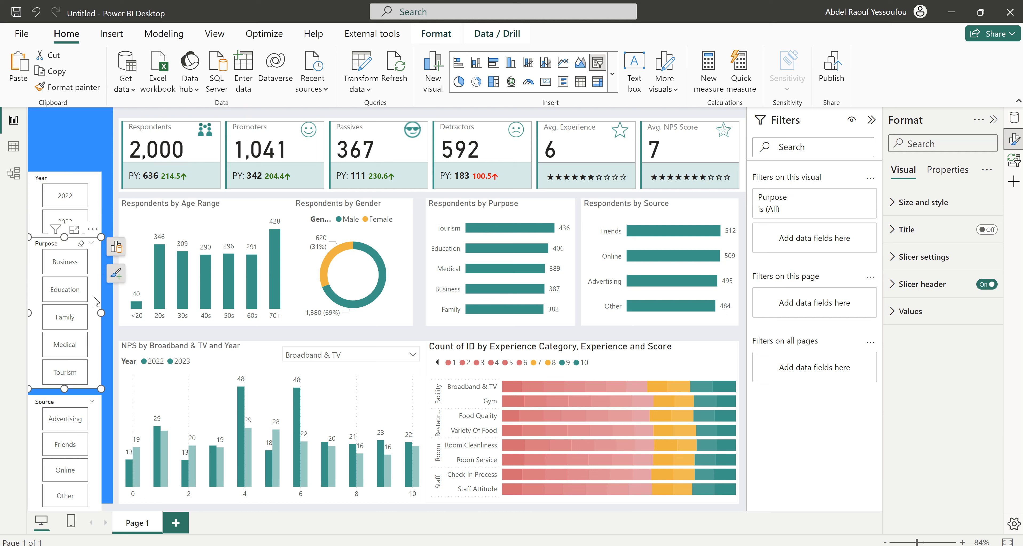
pyautogui.moveTo(97, 403); pyautogui.dragTo(101, 398)
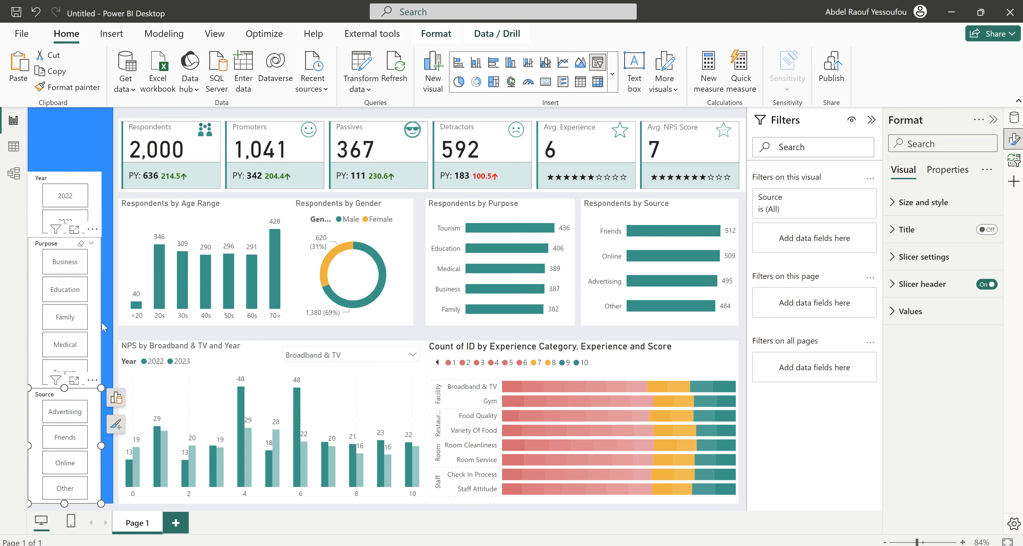
# Set the border color of the sidebar rectangle to the recent teal.
pyautogui.click(110, 147)
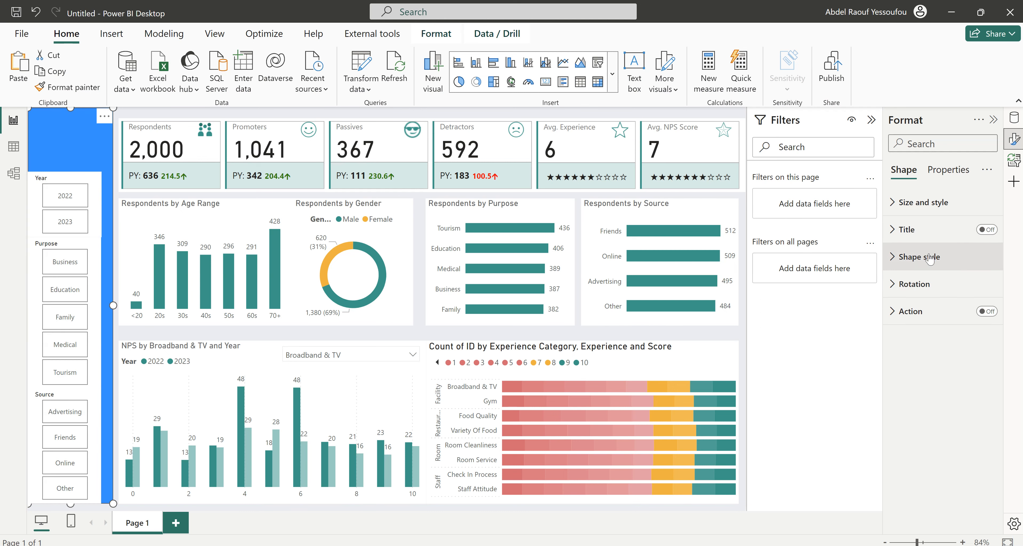
pyautogui.click(928, 262)
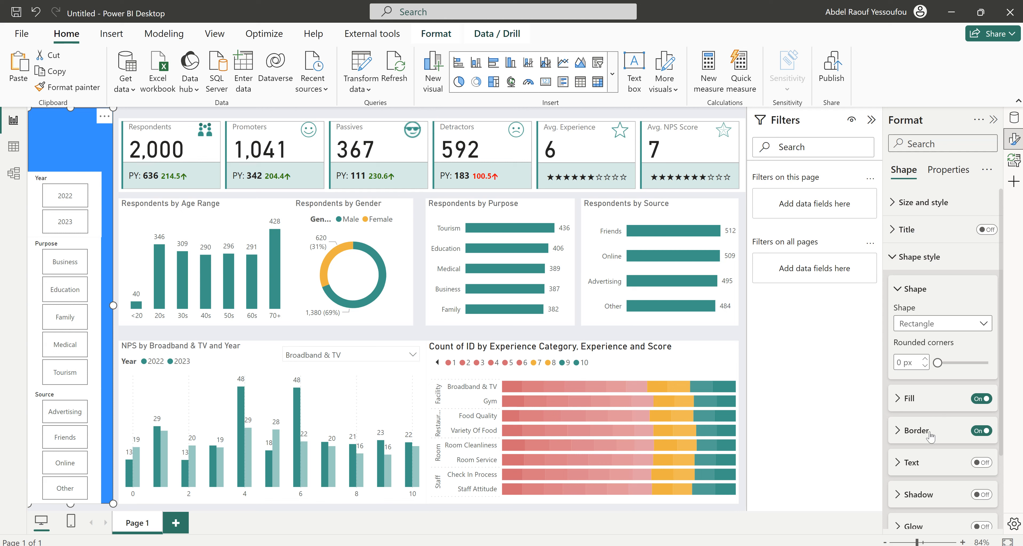
pyautogui.click(916, 430)
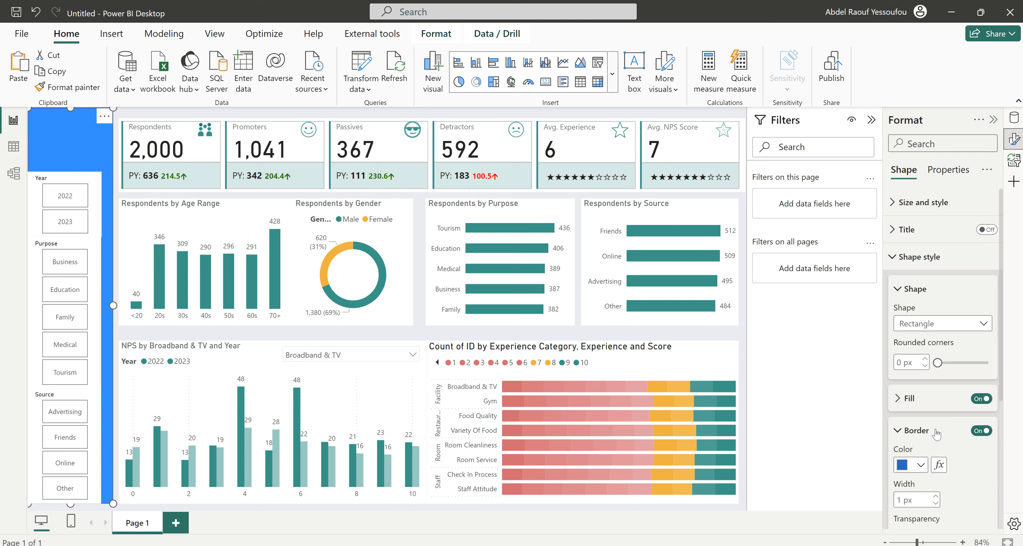
pyautogui.scroll(-1, 935, 431)
pyautogui.click(920, 413)
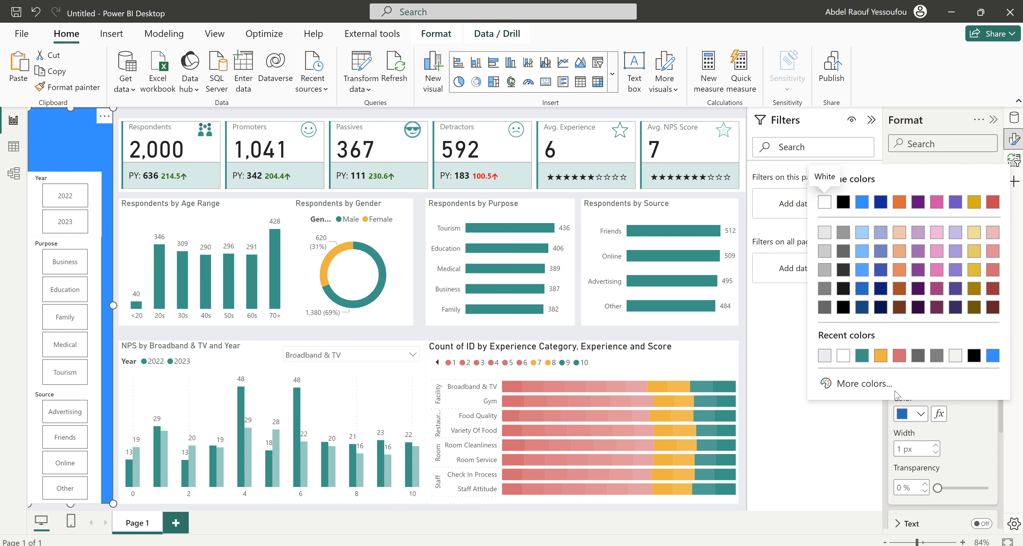
pyautogui.click(863, 355)
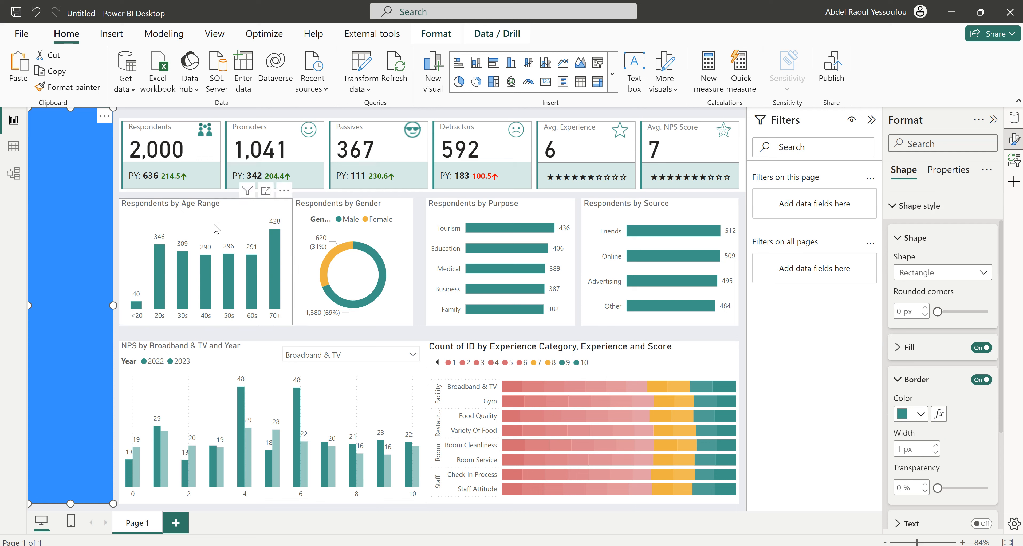
# Fill the sidebar rectangle with the same recent teal and deselect it.
pyautogui.click(907, 380)
pyautogui.click(913, 350)
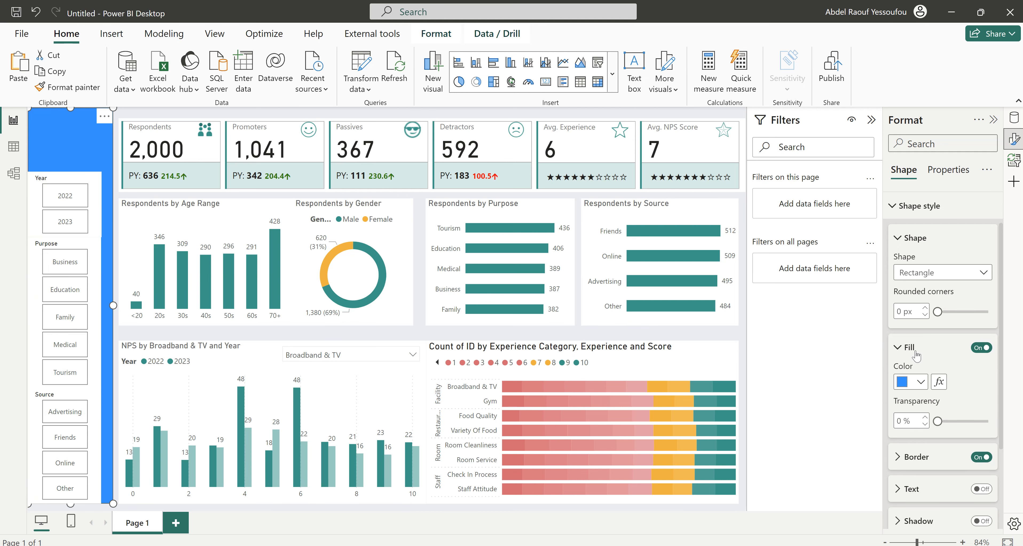
pyautogui.click(917, 381)
pyautogui.click(826, 324)
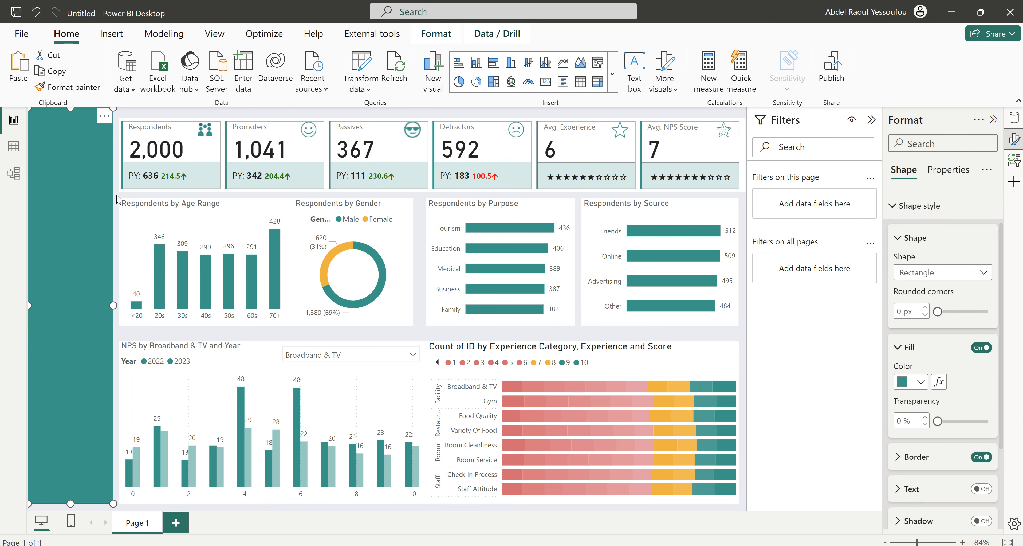
pyautogui.click(132, 195)
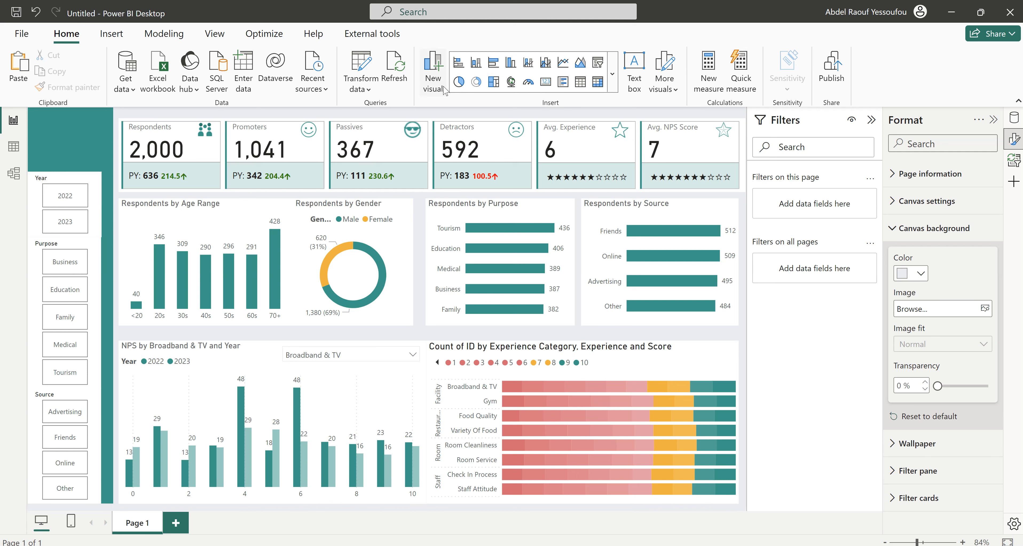
# Turn off the background of the Year, Purpose and Source slicers so the sidebar shows through.
pyautogui.click(110, 36)
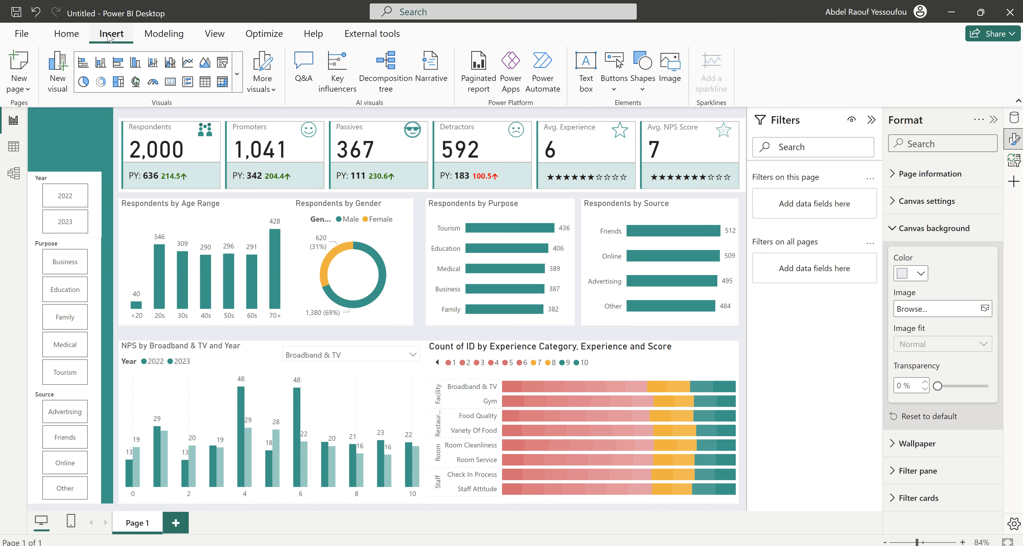
pyautogui.click(101, 193)
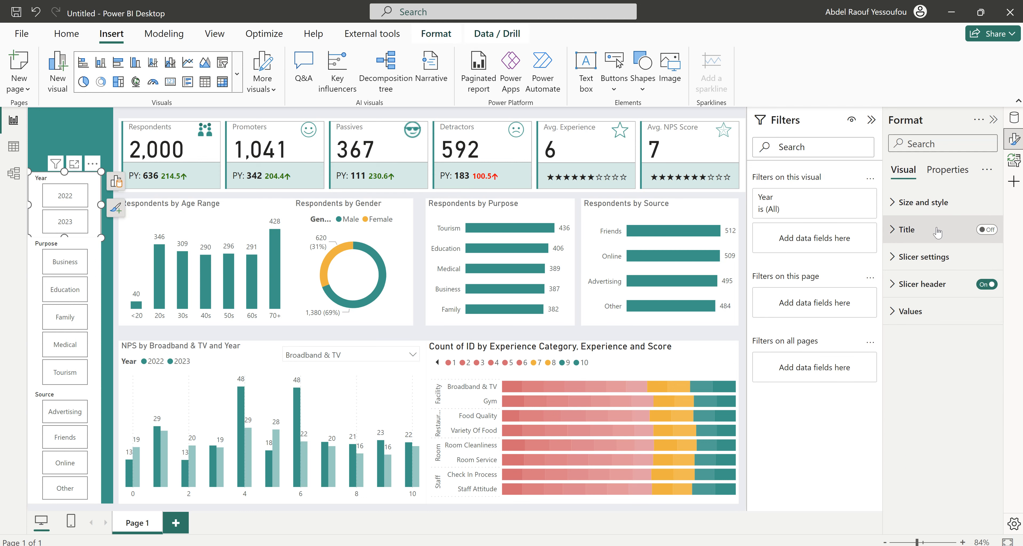
pyautogui.click(921, 204)
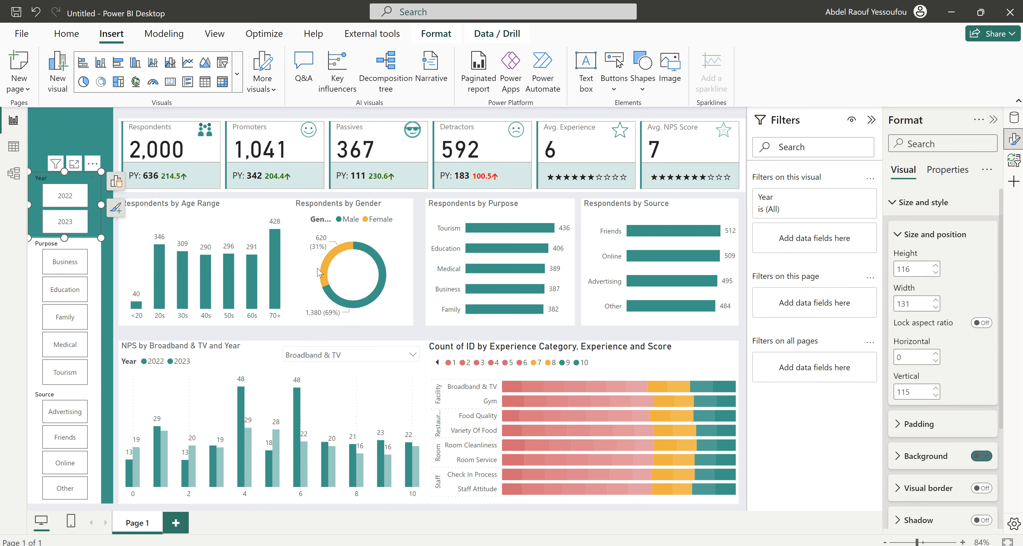
pyautogui.click(98, 263)
pyautogui.click(982, 456)
pyautogui.click(981, 457)
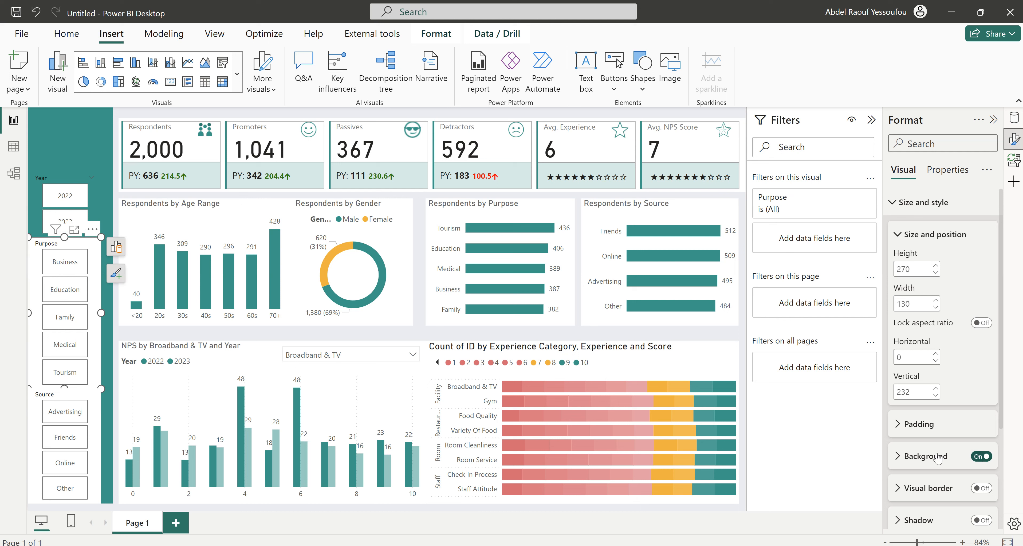
pyautogui.click(98, 410)
pyautogui.click(982, 456)
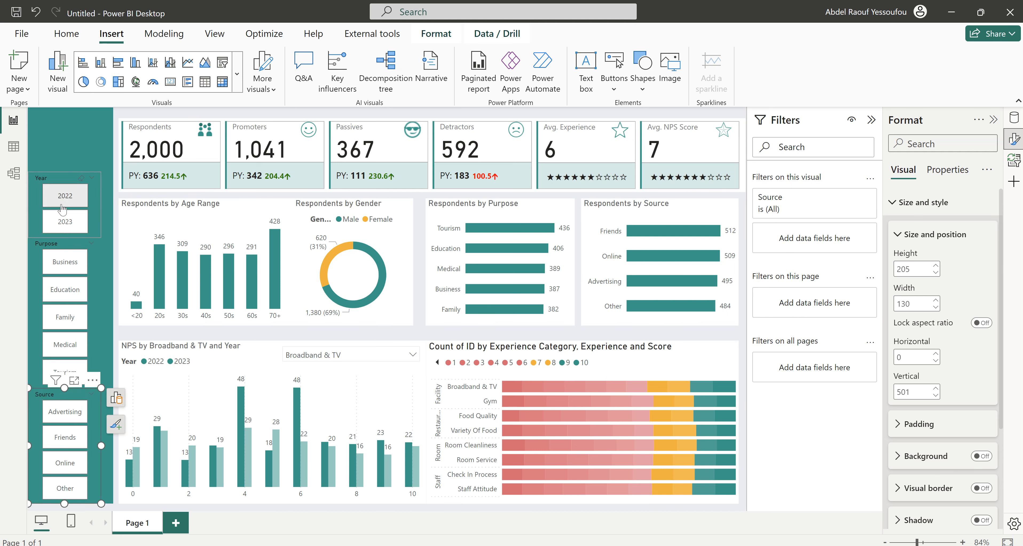
# Insert a rectangle about 142 wide and 616 high over the slicers, leaving the sidebar's upper part and a thin side strip exposed.
pyautogui.click(110, 207)
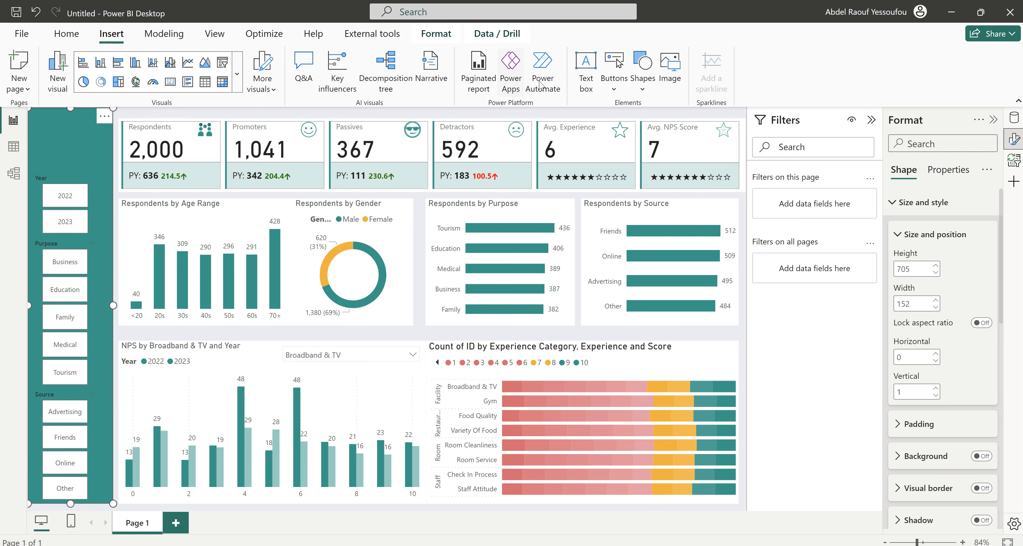
pyautogui.click(650, 91)
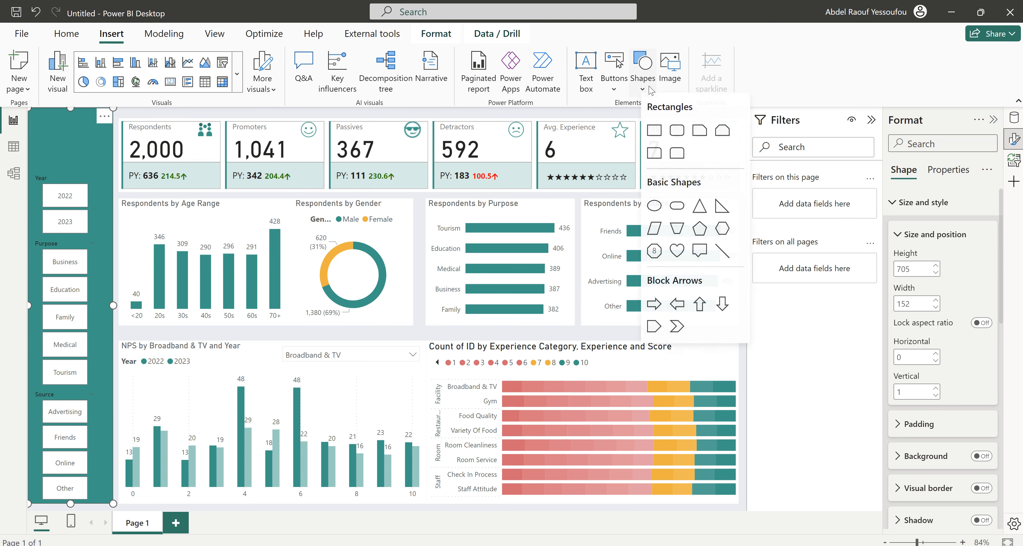
pyautogui.click(654, 134)
pyautogui.moveTo(124, 198); pyautogui.dragTo(66, 189)
pyautogui.moveTo(112, 326); pyautogui.dragTo(90, 504)
pyautogui.moveTo(192, 332); pyautogui.dragTo(108, 320)
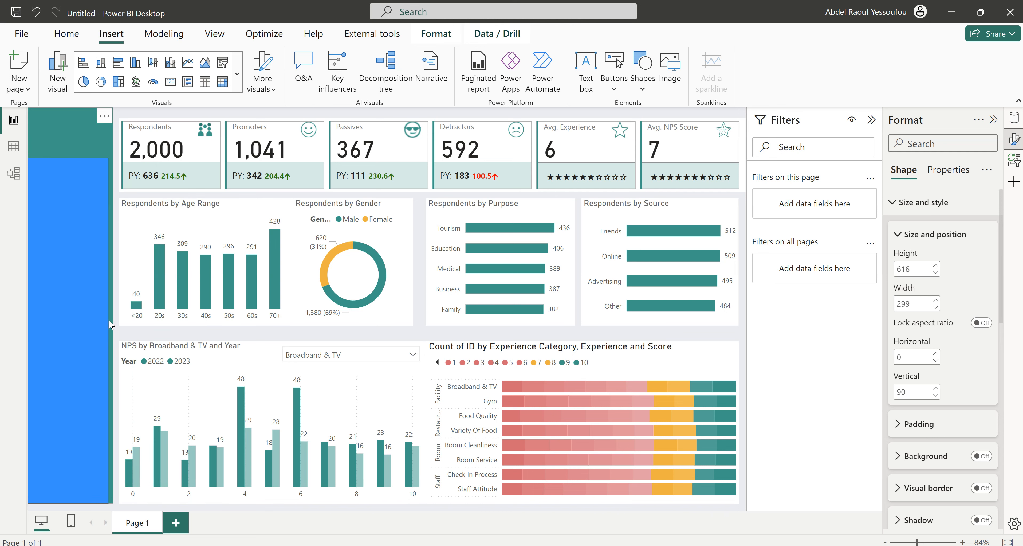
pyautogui.moveTo(108, 321); pyautogui.dragTo(106, 322)
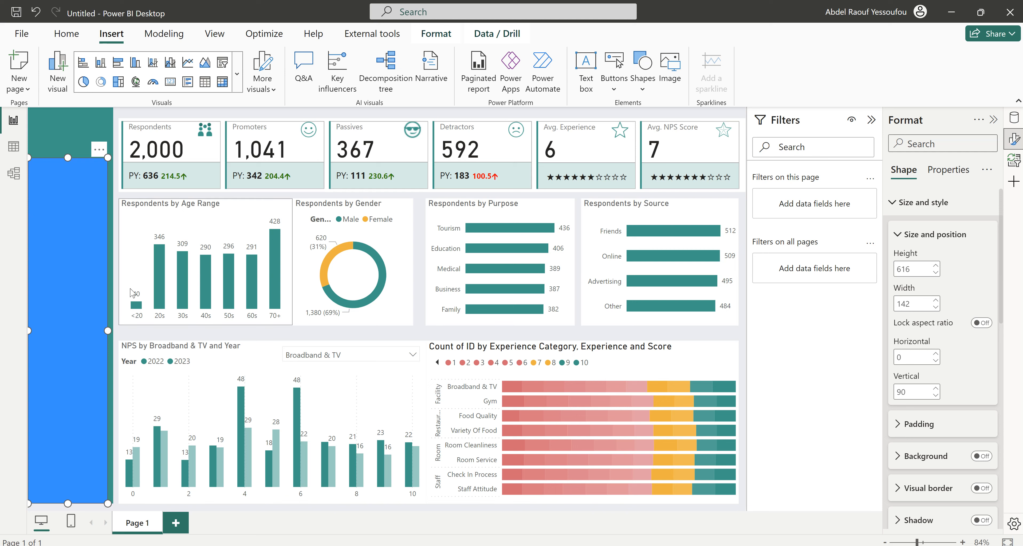
# Fill the new rectangle over the slicers with the custom color #F4F6FA.
pyautogui.click(931, 457)
pyautogui.scroll(-3, 931, 460)
pyautogui.scroll(2, 932, 458)
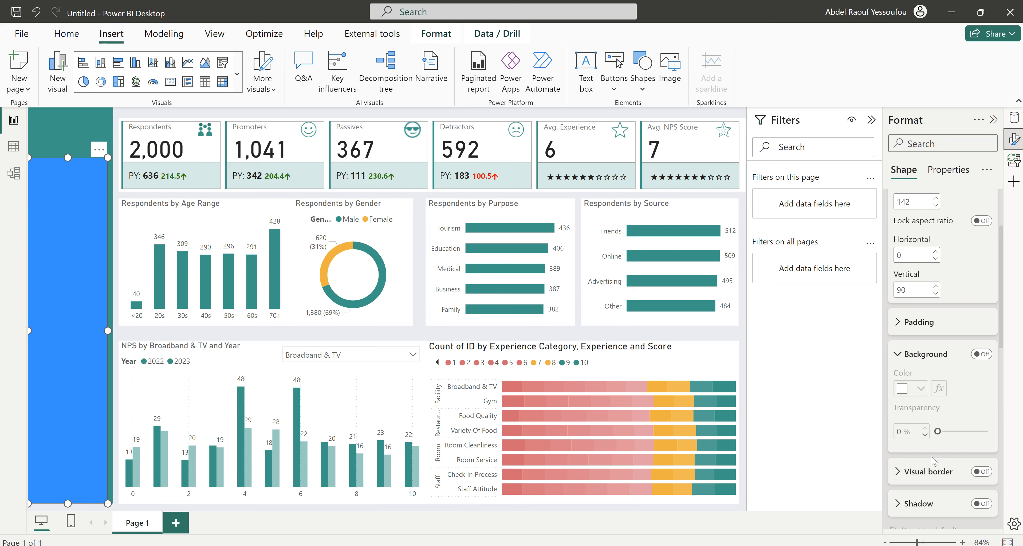
pyautogui.scroll(3, 932, 458)
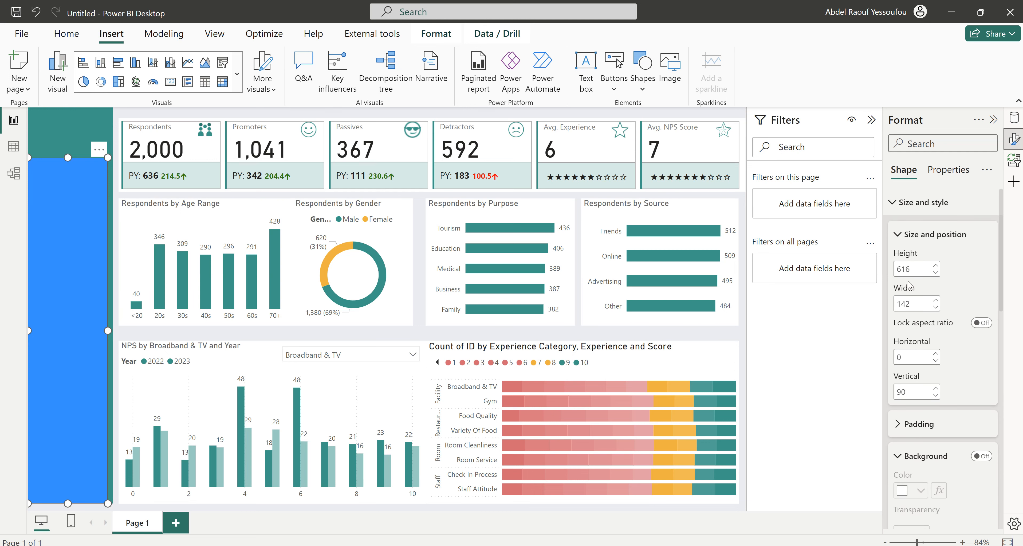
pyautogui.click(902, 206)
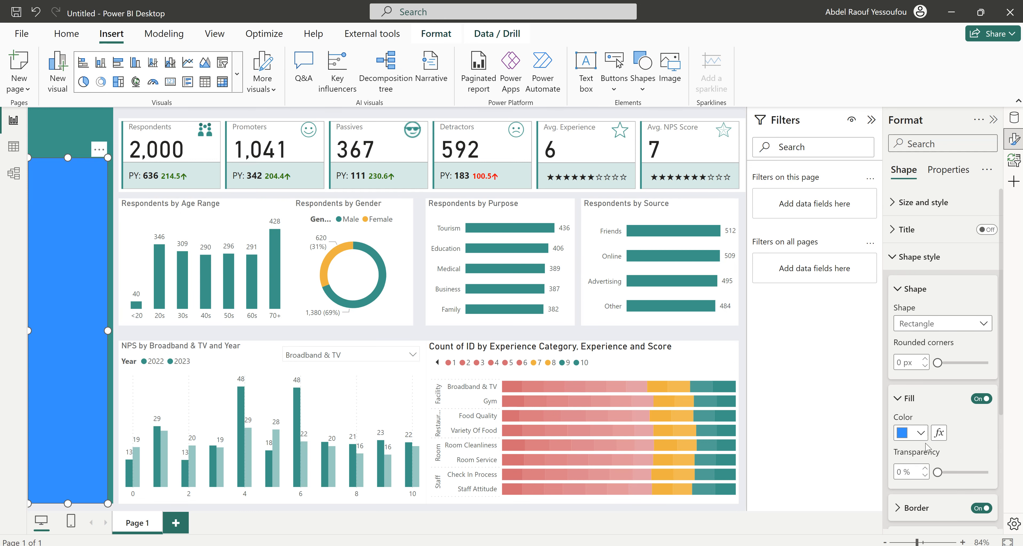
pyautogui.click(921, 433)
pyautogui.click(860, 403)
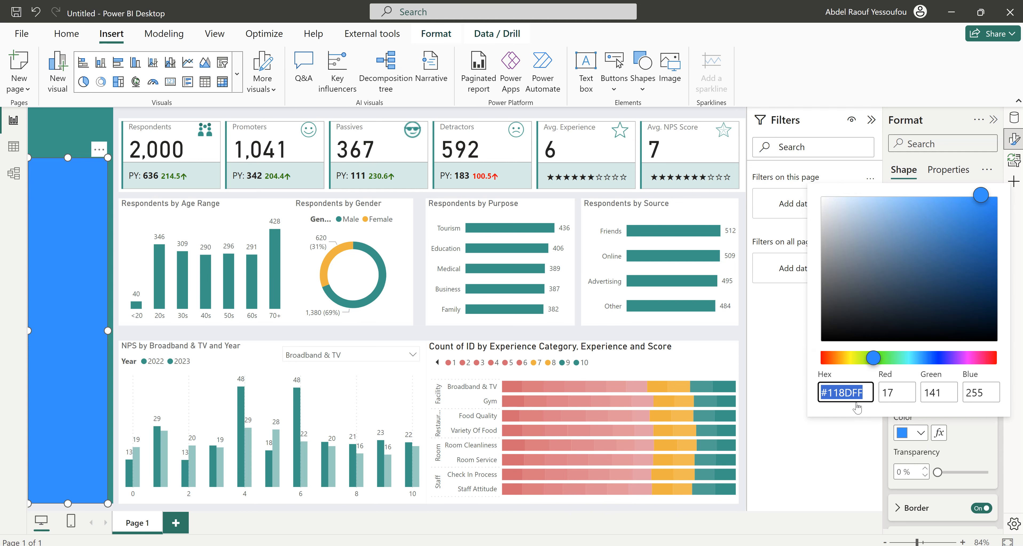
pyautogui.write('#F4F6FA')
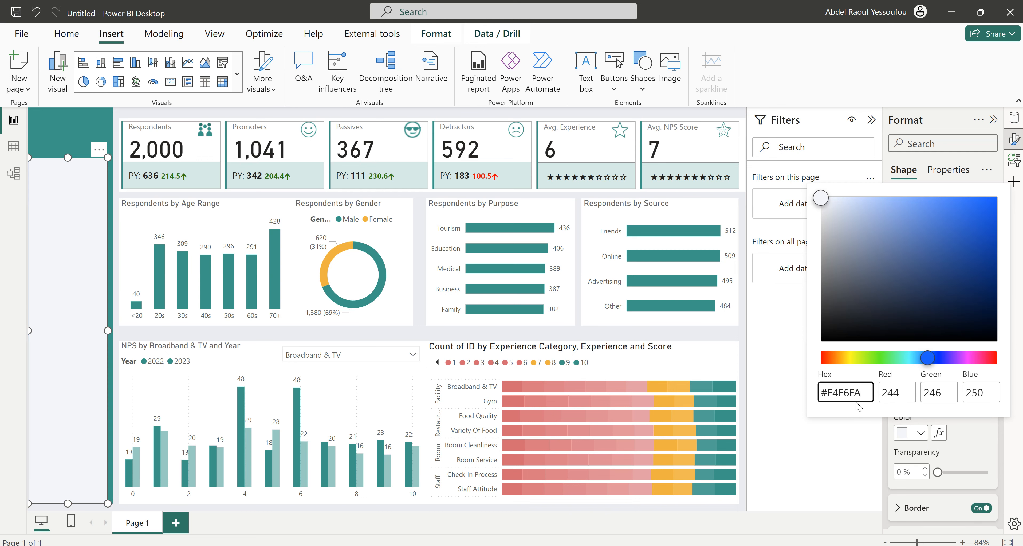
pyautogui.click(98, 128)
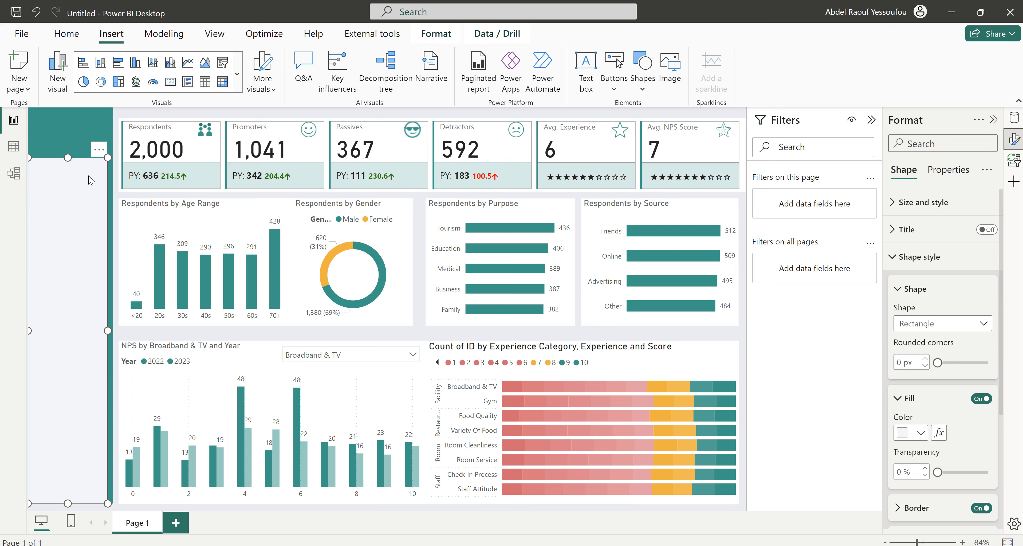
# Send the light slicer panel rectangle to the back and deselect it.
pyautogui.click(88, 116)
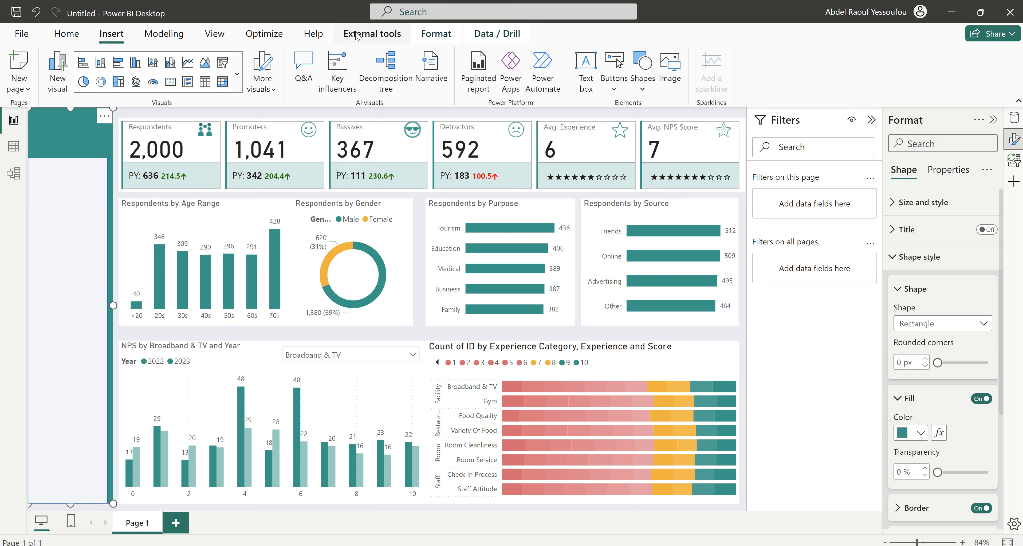
pyautogui.click(430, 40)
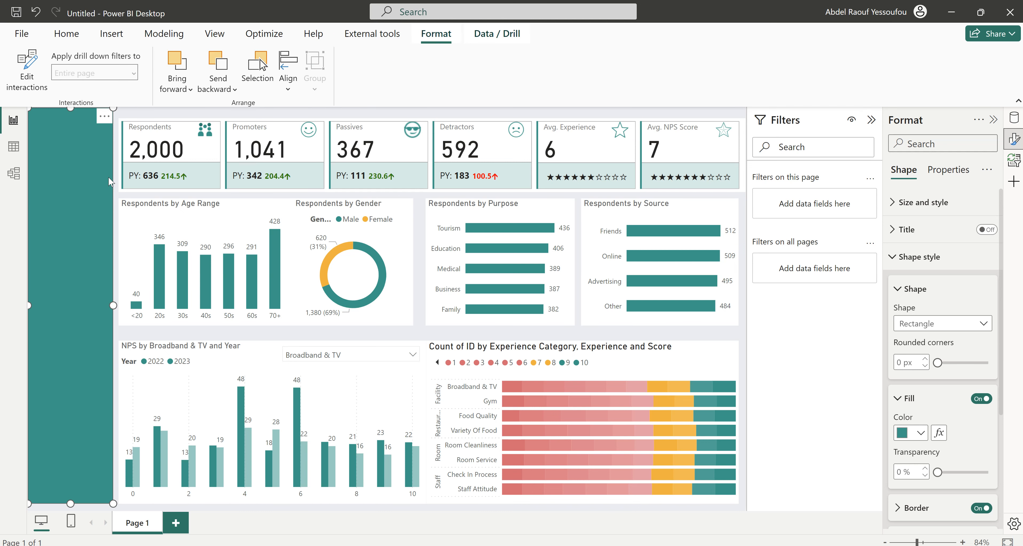
pyautogui.click(127, 217)
pyautogui.click(81, 208)
pyautogui.click(186, 90)
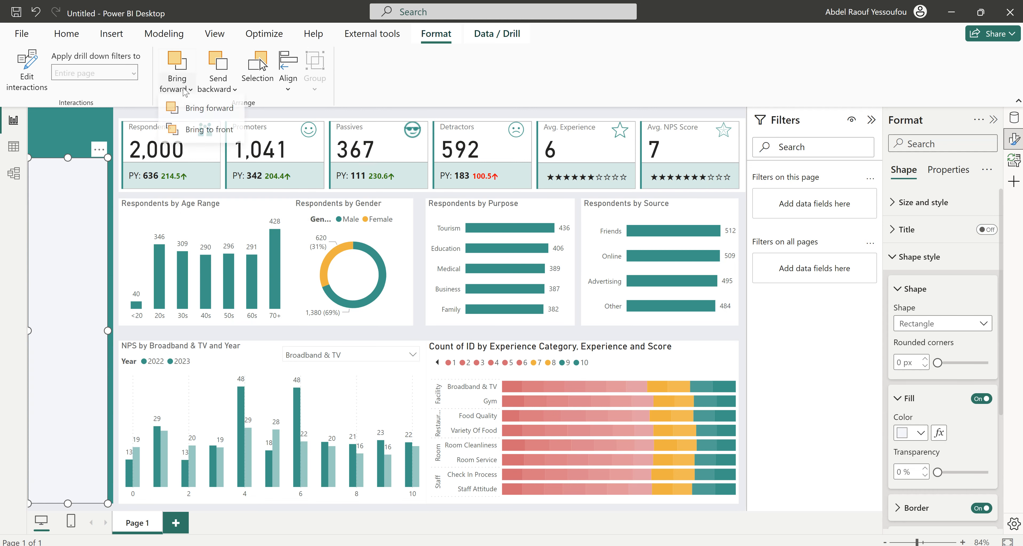
pyautogui.click(217, 95)
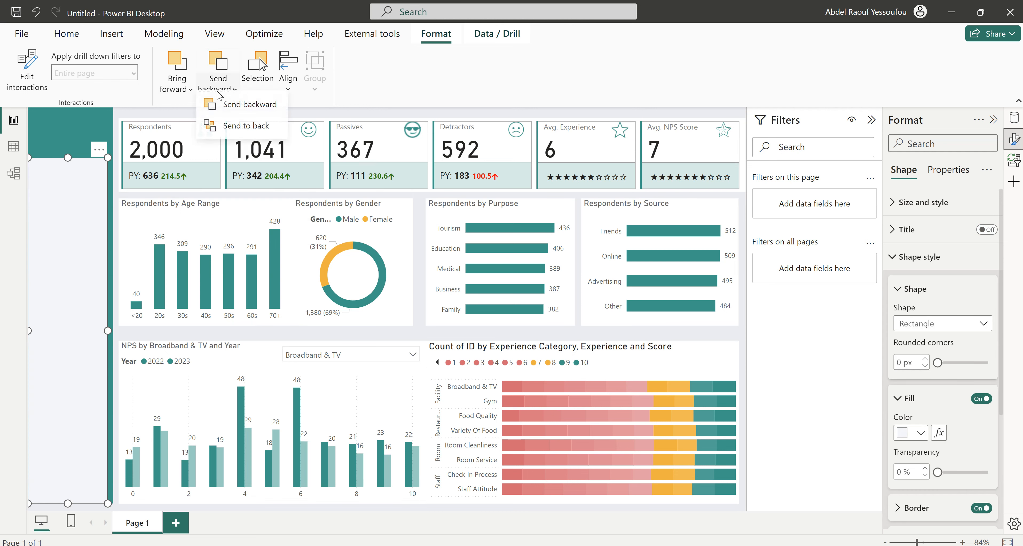
pyautogui.click(246, 133)
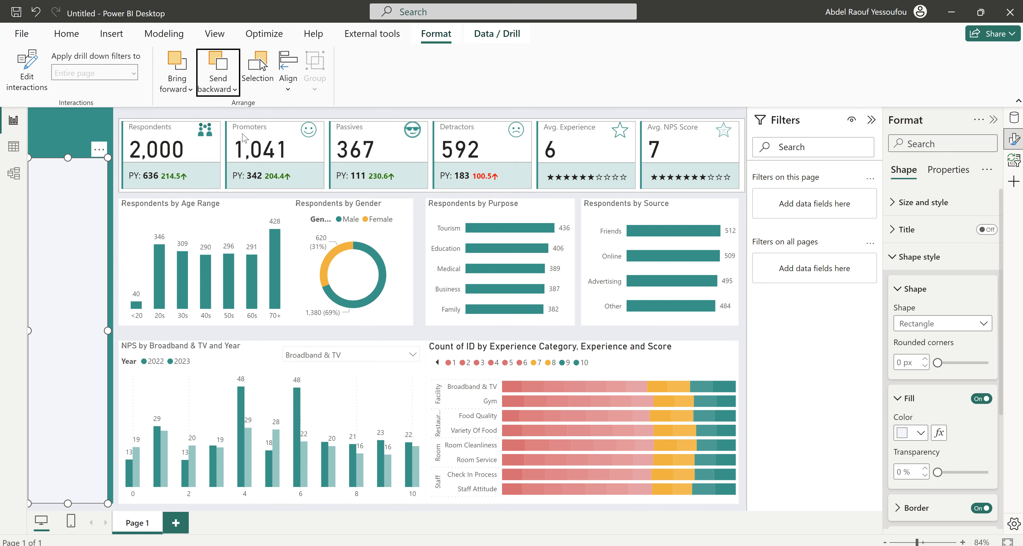
pyautogui.click(150, 194)
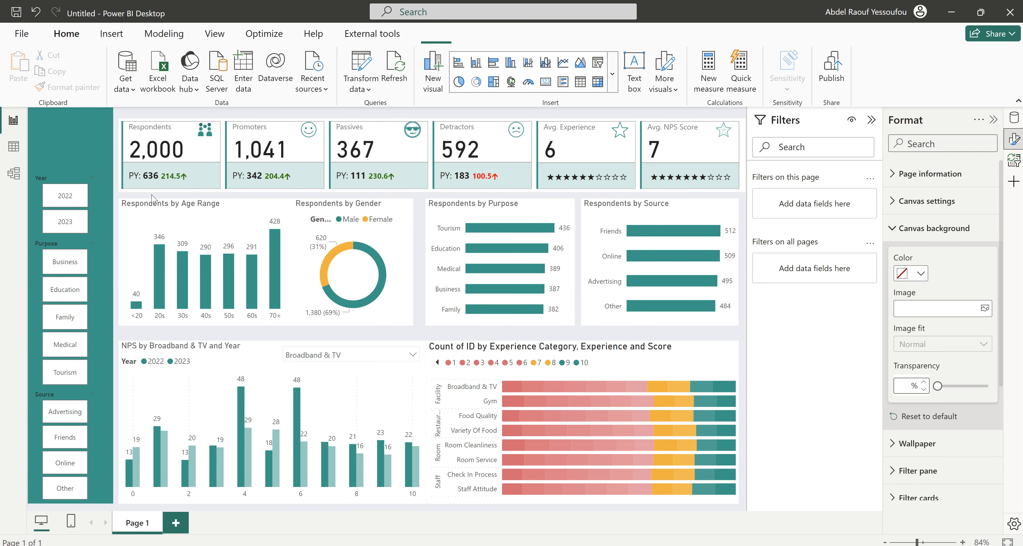
# Send the teal sidebar rectangle to the back, behind the light slicer panel.
pyautogui.click(84, 136)
pyautogui.click(436, 35)
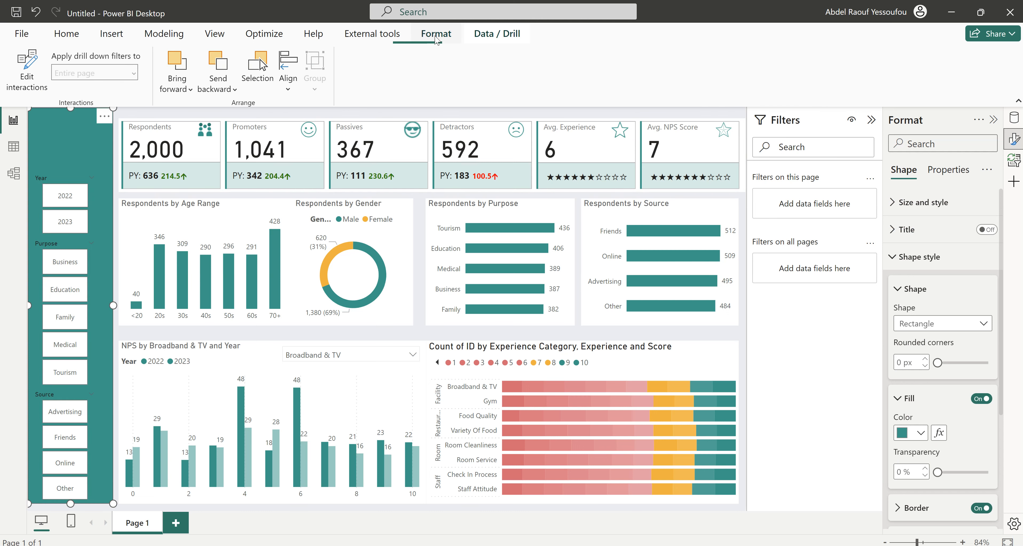
pyautogui.click(218, 84)
pyautogui.click(243, 133)
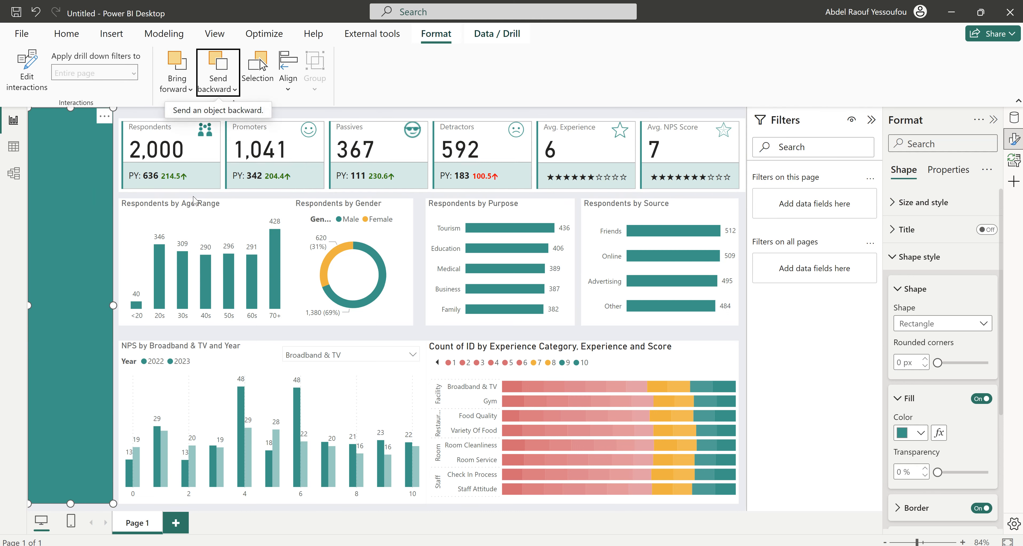
pyautogui.click(194, 195)
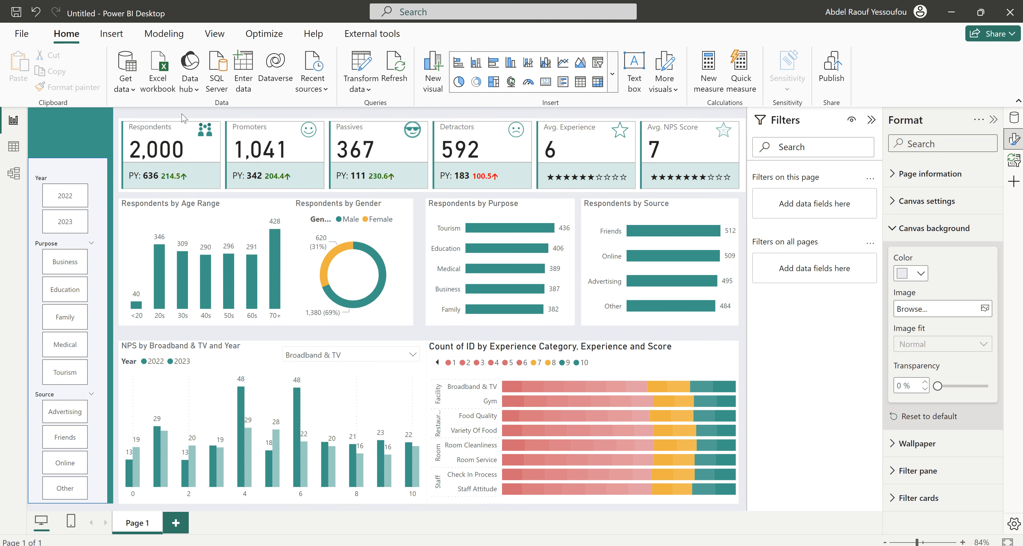
# Insert a rounded rectangle and stretch it over the whole row of KPI cards, starting at the sidebar's edge.
pyautogui.click(107, 164)
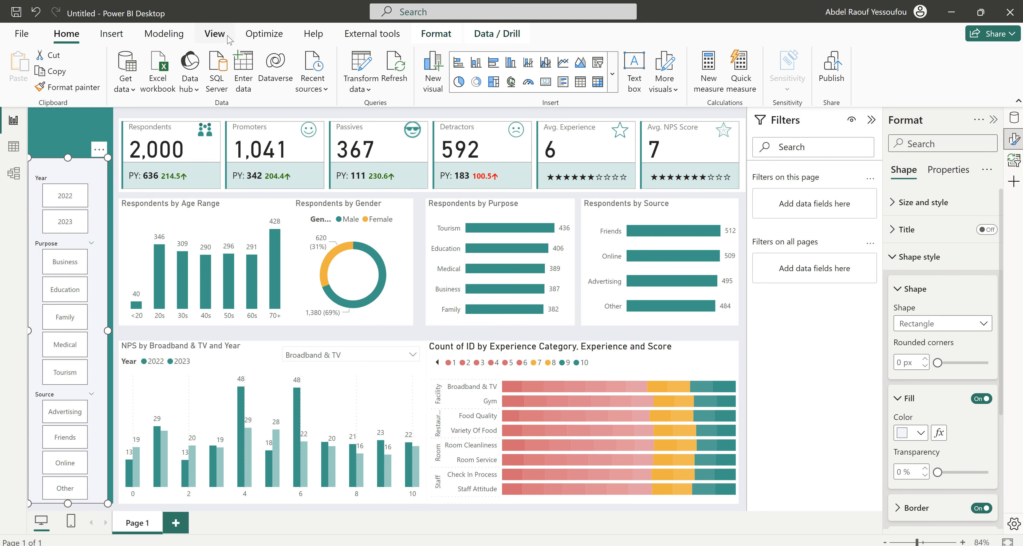
pyautogui.click(110, 35)
pyautogui.click(647, 84)
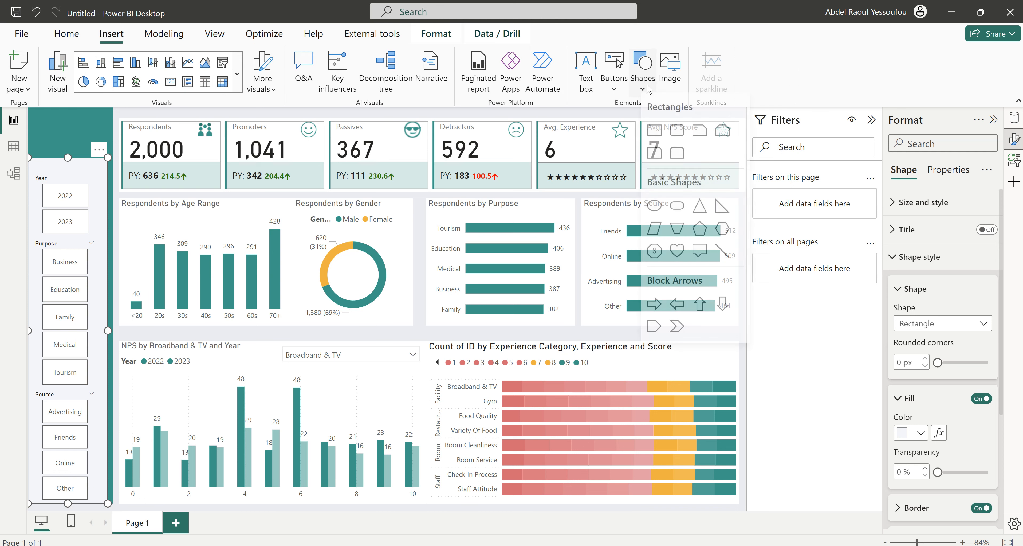
pyautogui.click(676, 134)
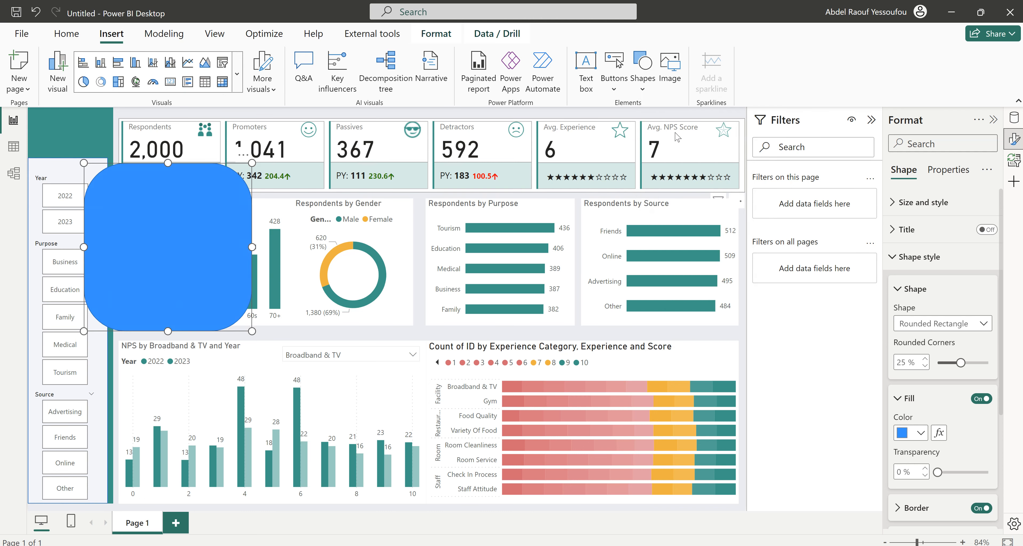
pyautogui.moveTo(186, 207); pyautogui.dragTo(218, 157)
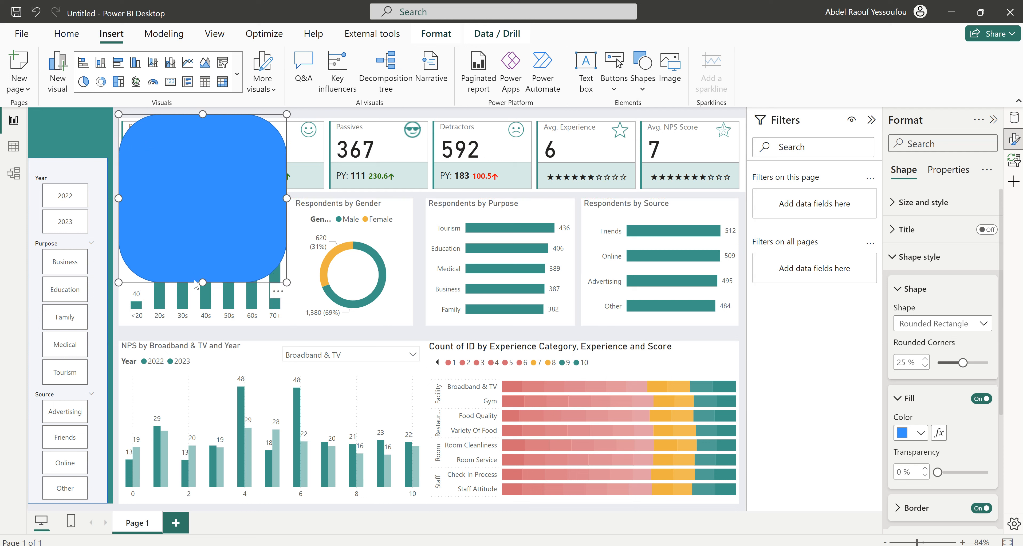
pyautogui.moveTo(203, 282); pyautogui.dragTo(207, 190)
pyautogui.moveTo(287, 152); pyautogui.dragTo(749, 158)
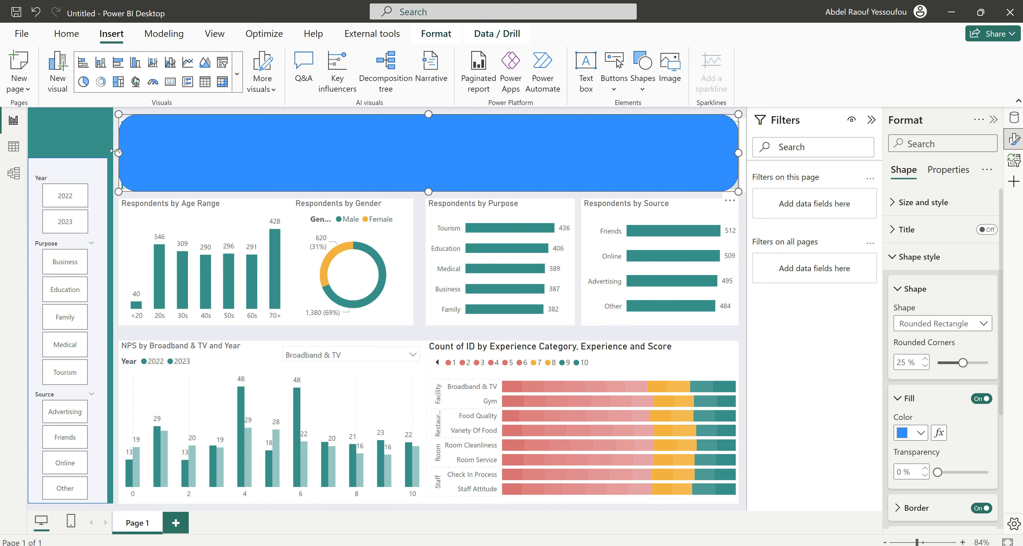
pyautogui.moveTo(116, 154); pyautogui.dragTo(114, 153)
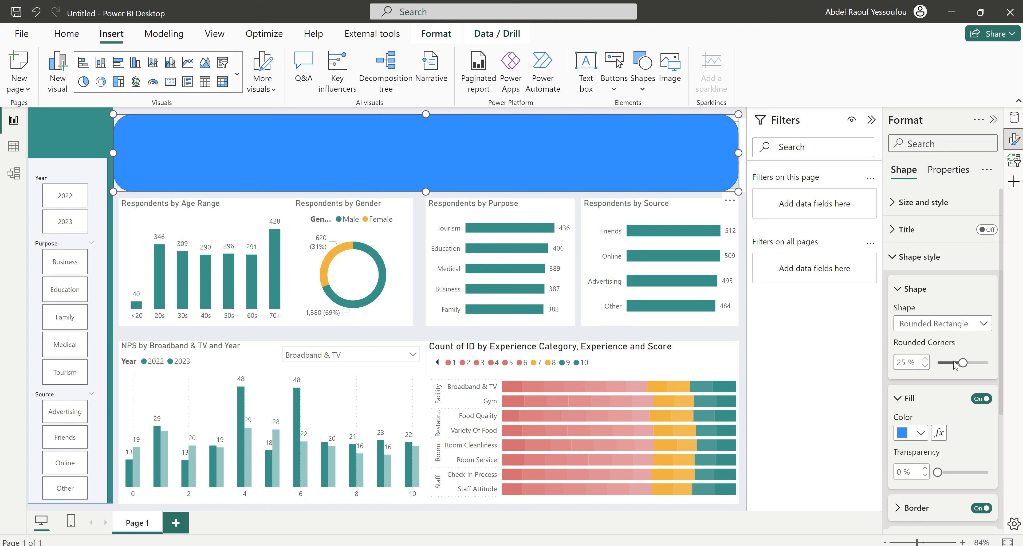
# Set the rounded rectangle's corners to 11% and fill it with the recent light color #F4F6FA.
pyautogui.moveTo(963, 363); pyautogui.dragTo(949, 364)
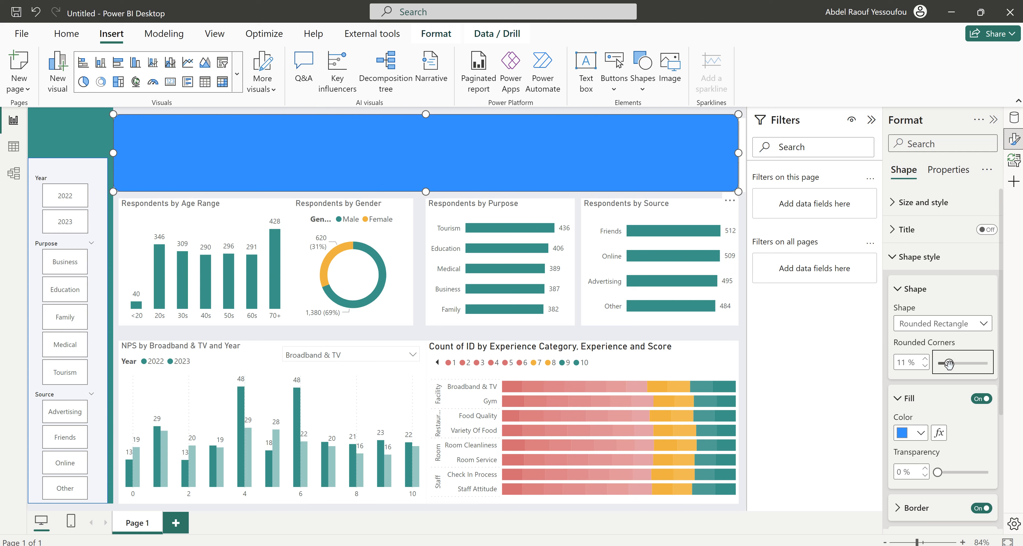
pyautogui.click(412, 133)
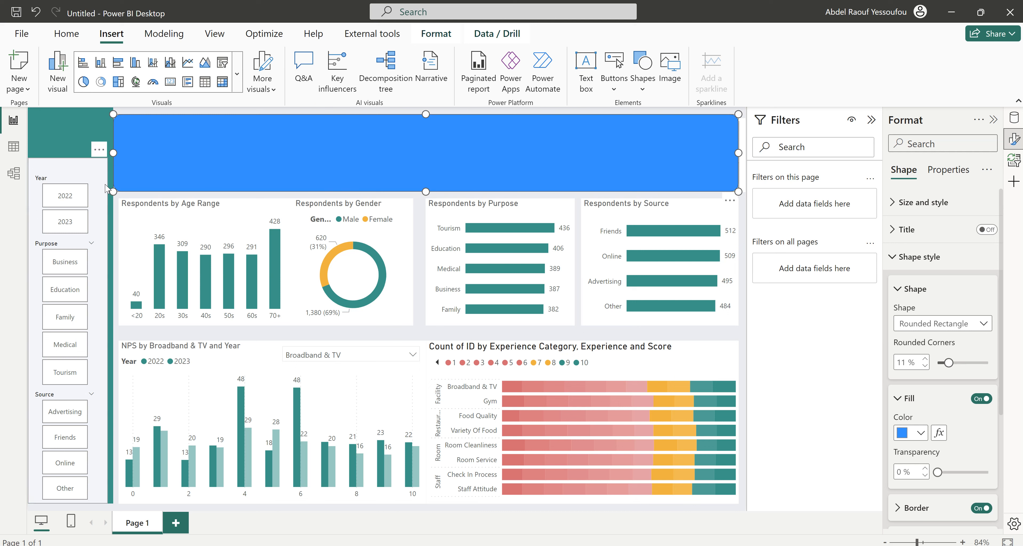
pyautogui.click(924, 437)
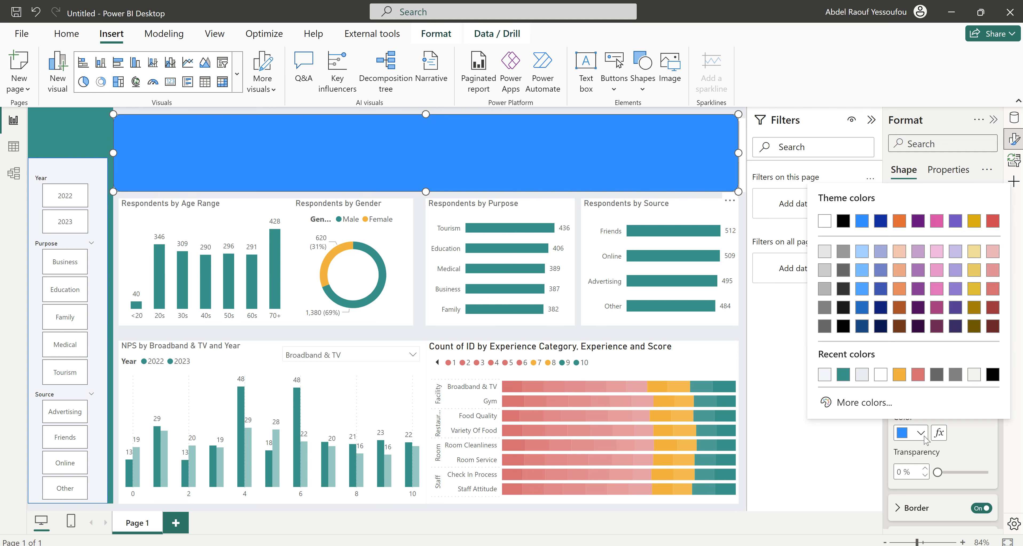
pyautogui.click(824, 380)
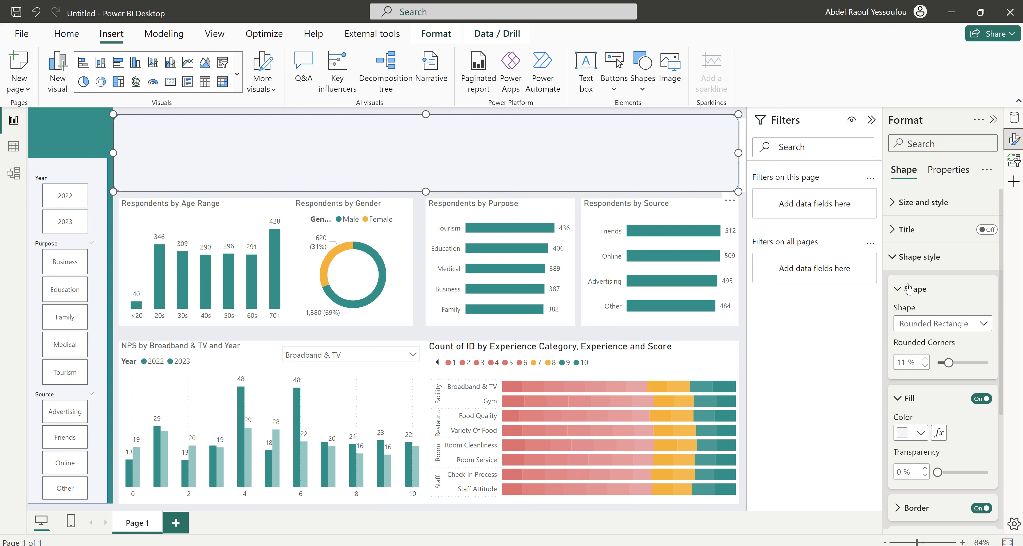
pyautogui.click(909, 264)
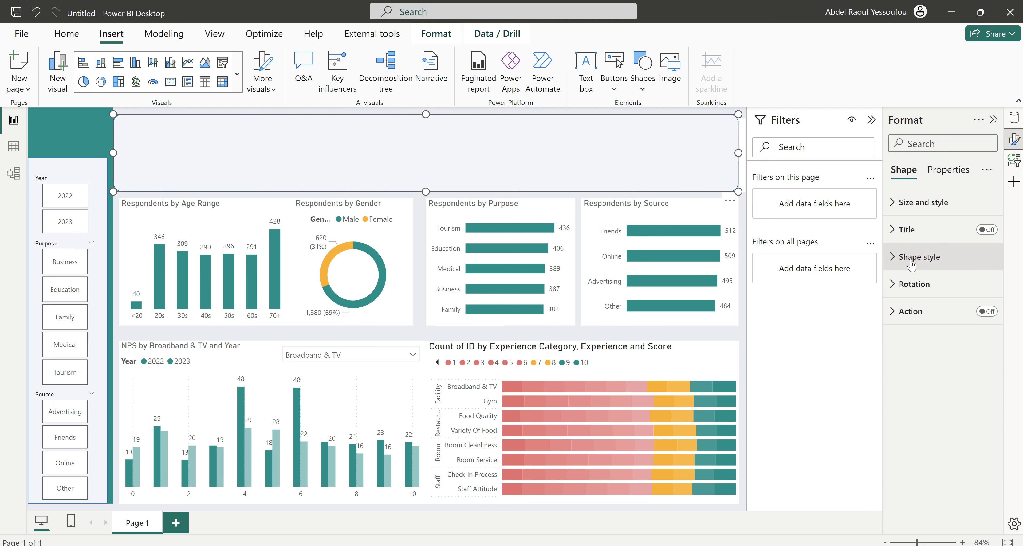
# Turn off the border of the rounded rectangle covering the KPI card row.
pyautogui.click(911, 264)
pyautogui.click(913, 294)
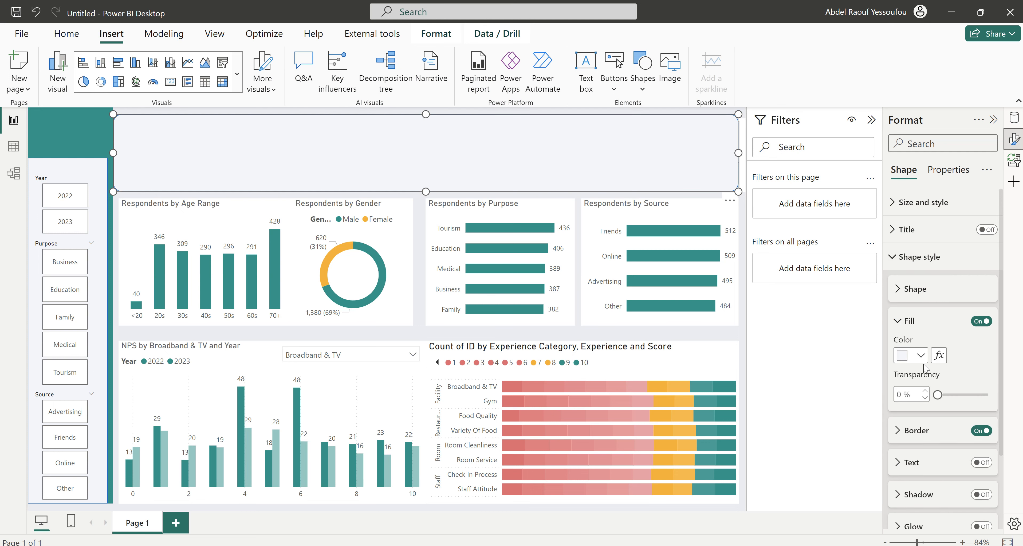
pyautogui.click(906, 322)
pyautogui.click(980, 353)
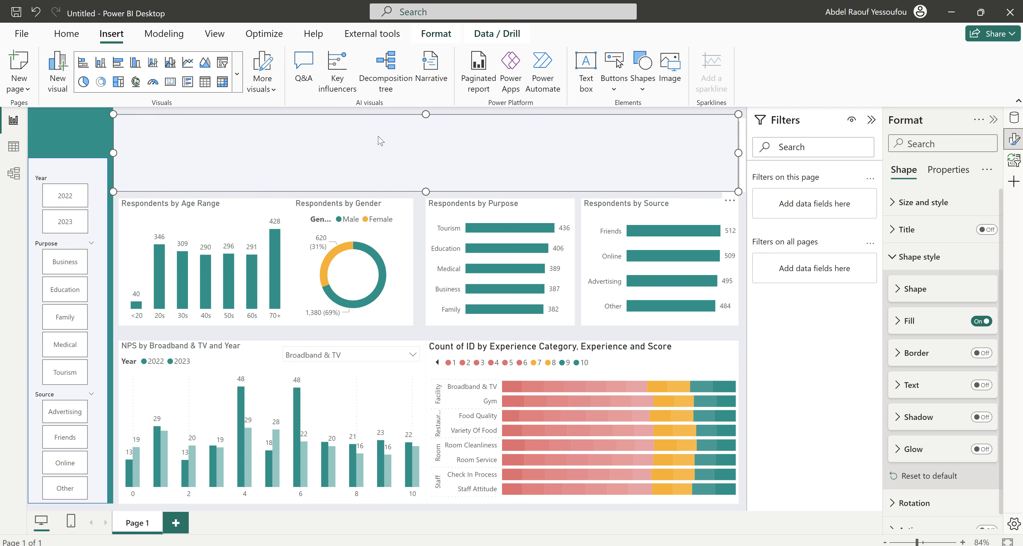
# Send the rounded rectangle to the back, behind the KPI cards, and deselect it.
pyautogui.click(436, 35)
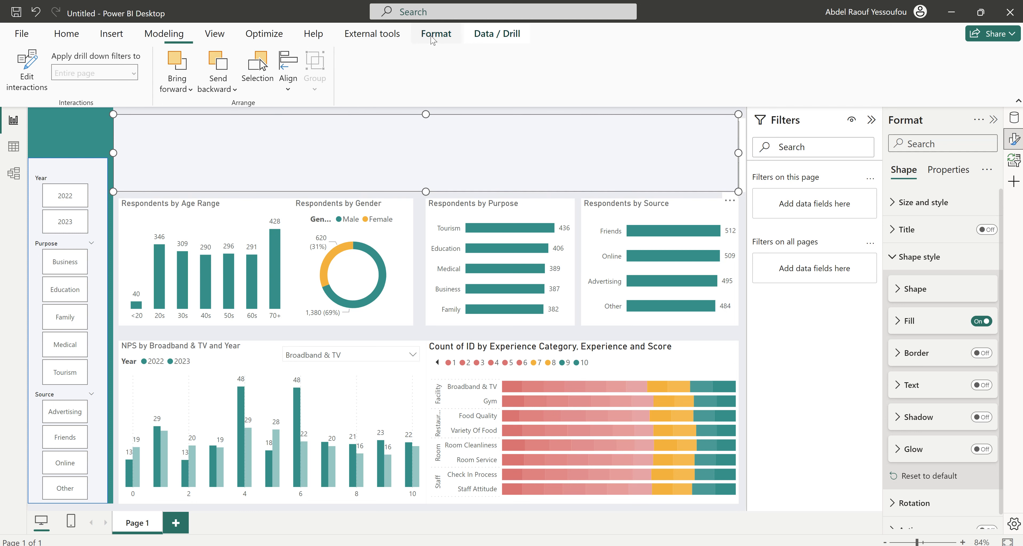
pyautogui.click(176, 89)
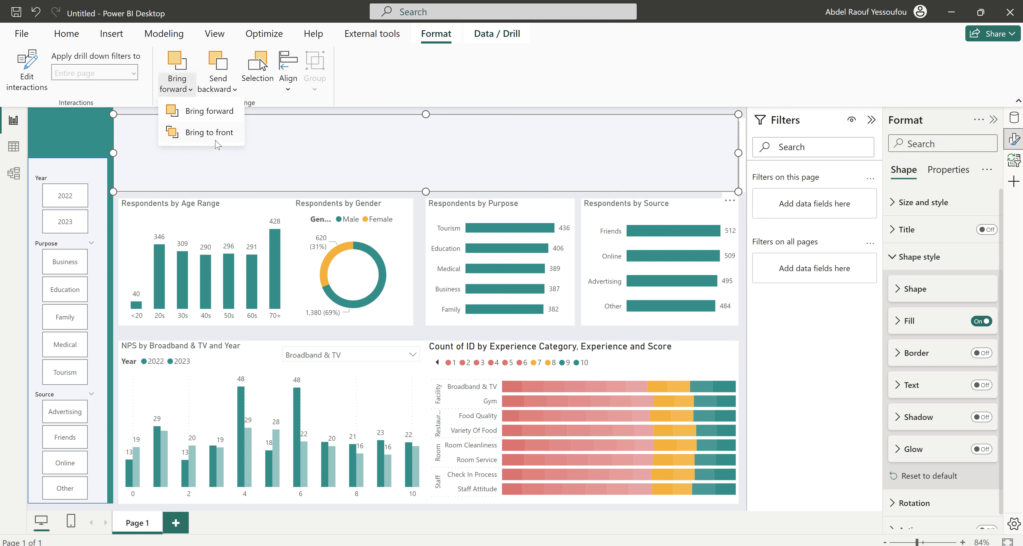
pyautogui.click(222, 88)
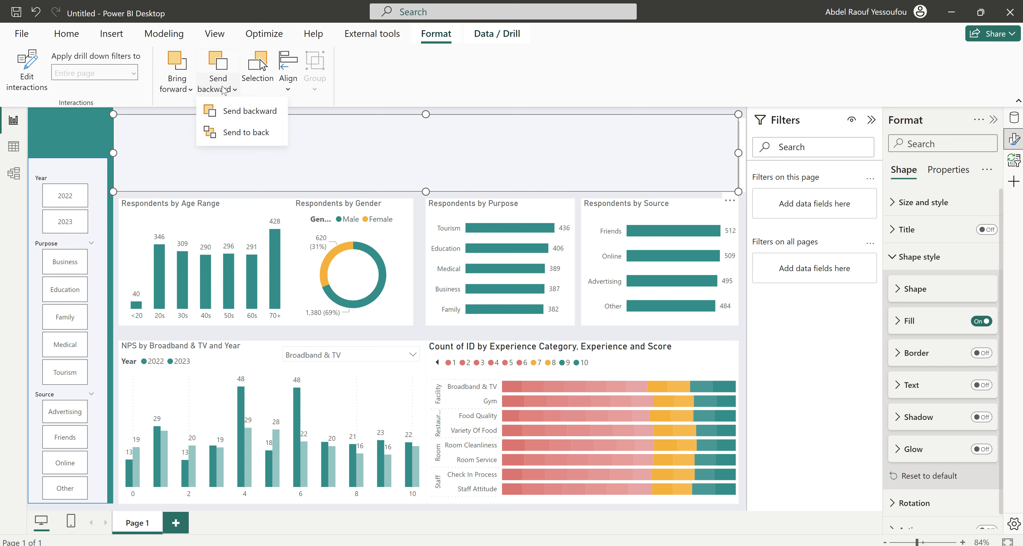
pyautogui.click(251, 137)
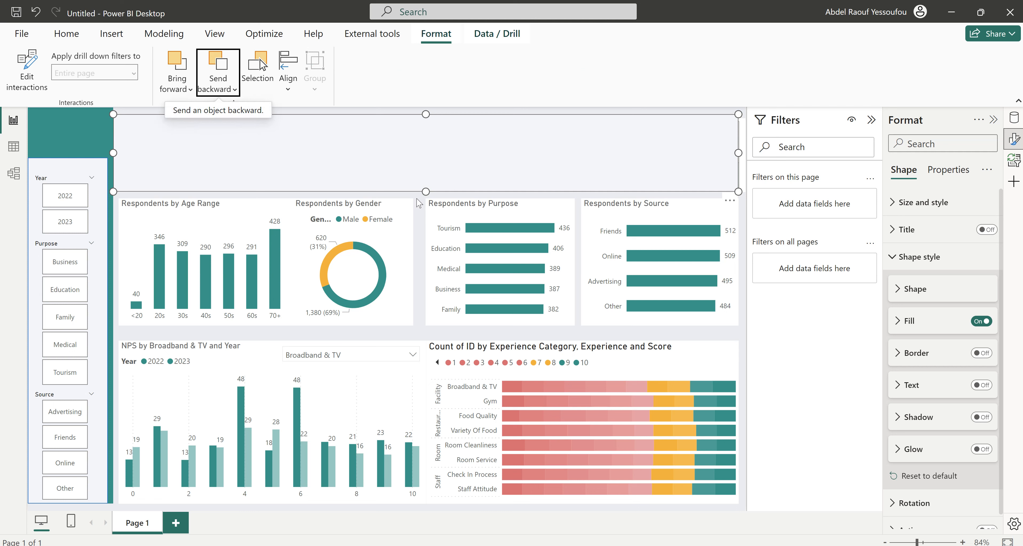
pyautogui.click(419, 204)
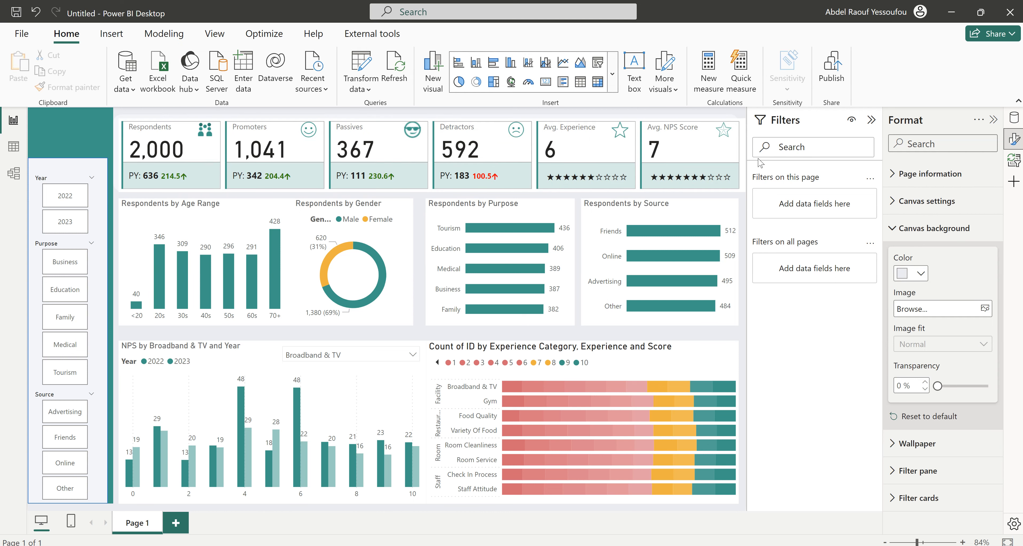
# Narrow the KPI card visual to about 1105 wide and fill its cards' background with the light panel color.
pyautogui.moveTo(746, 164); pyautogui.dragTo(738, 159)
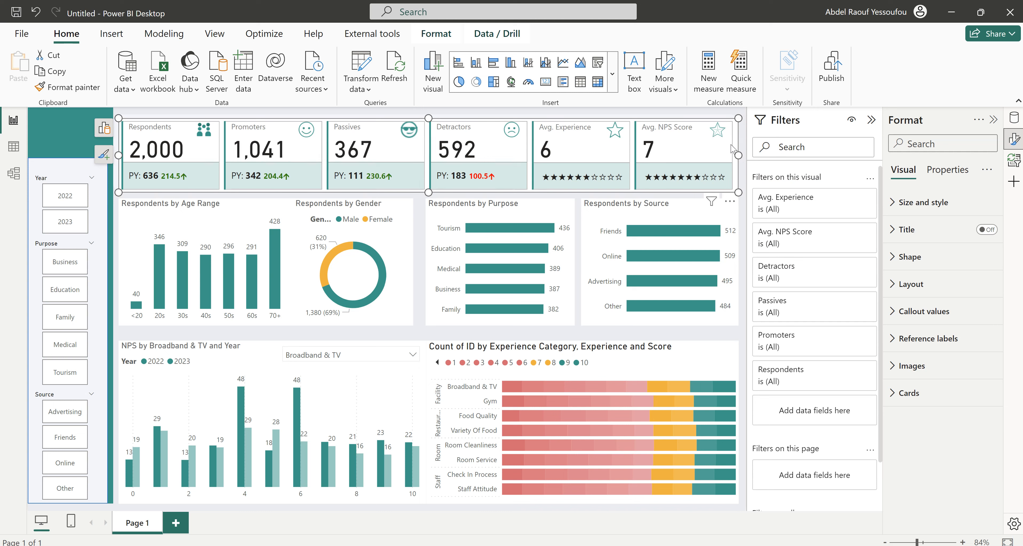
pyautogui.click(909, 397)
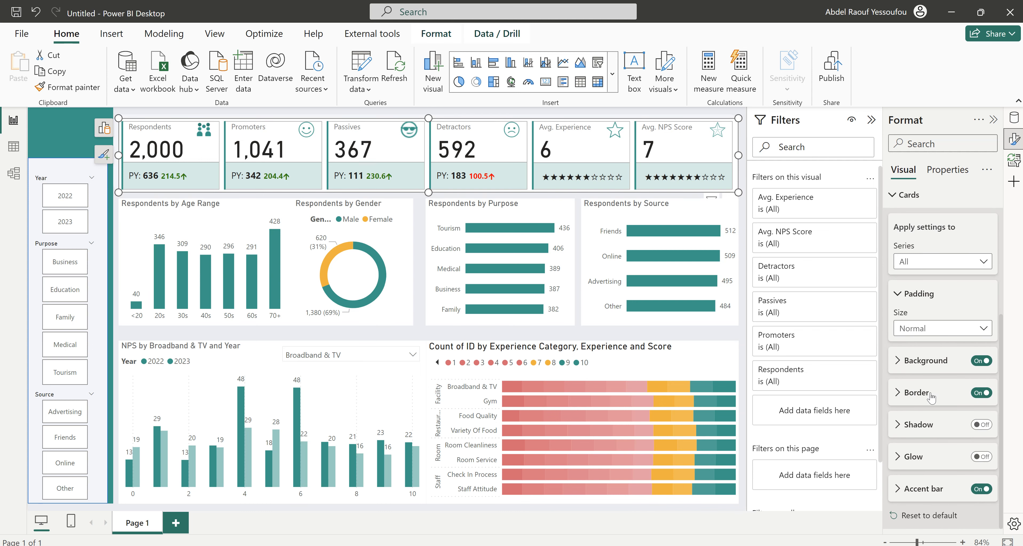
pyautogui.click(917, 362)
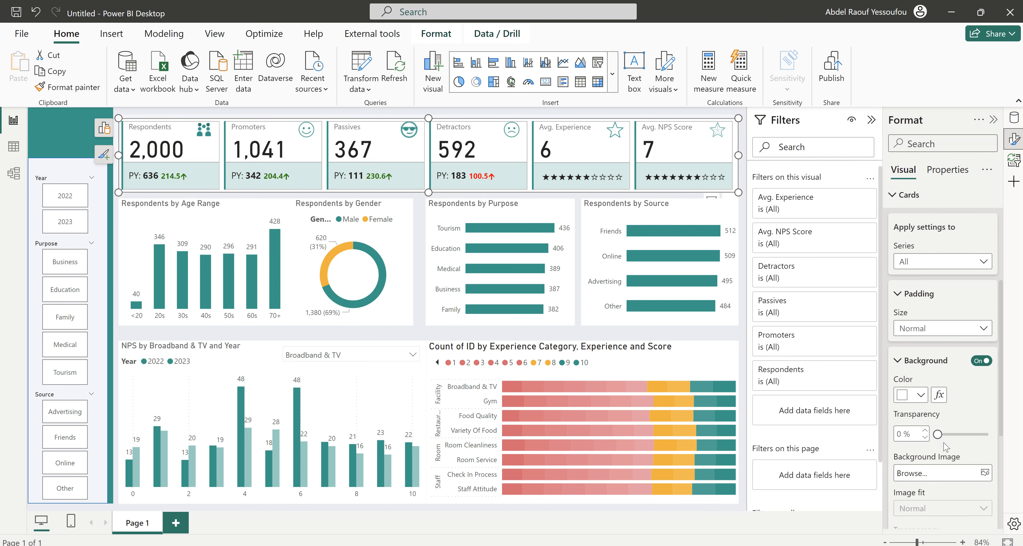
pyautogui.click(923, 398)
pyautogui.click(825, 345)
pyautogui.click(741, 179)
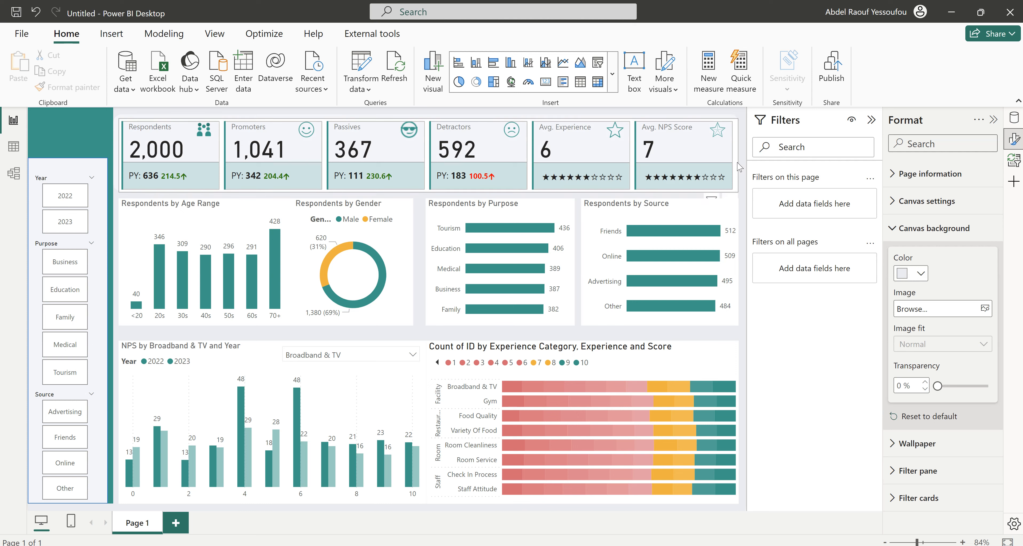
# Turn off the overall visual background of the KPI card visual and deselect it.
pyautogui.click(739, 167)
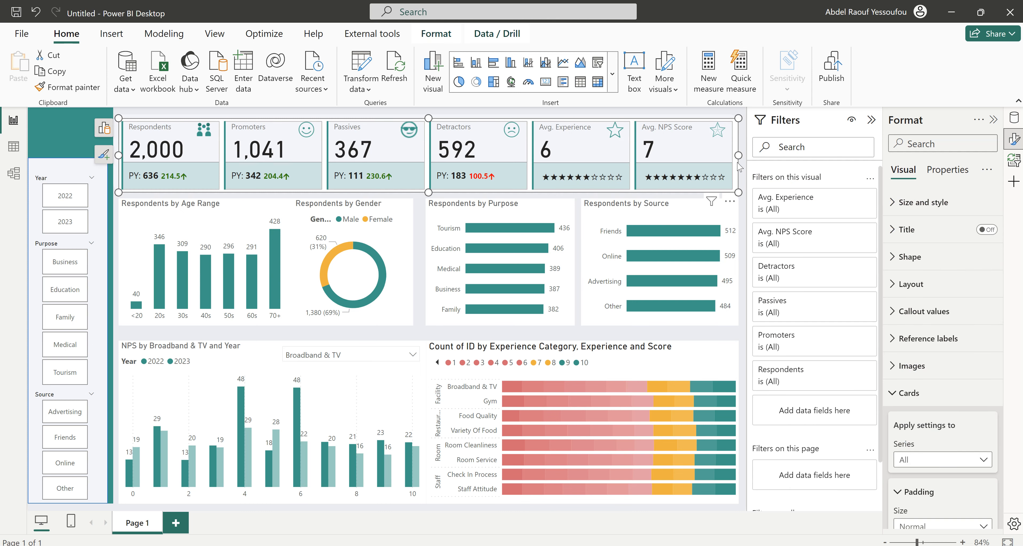
pyautogui.click(918, 202)
pyautogui.click(981, 456)
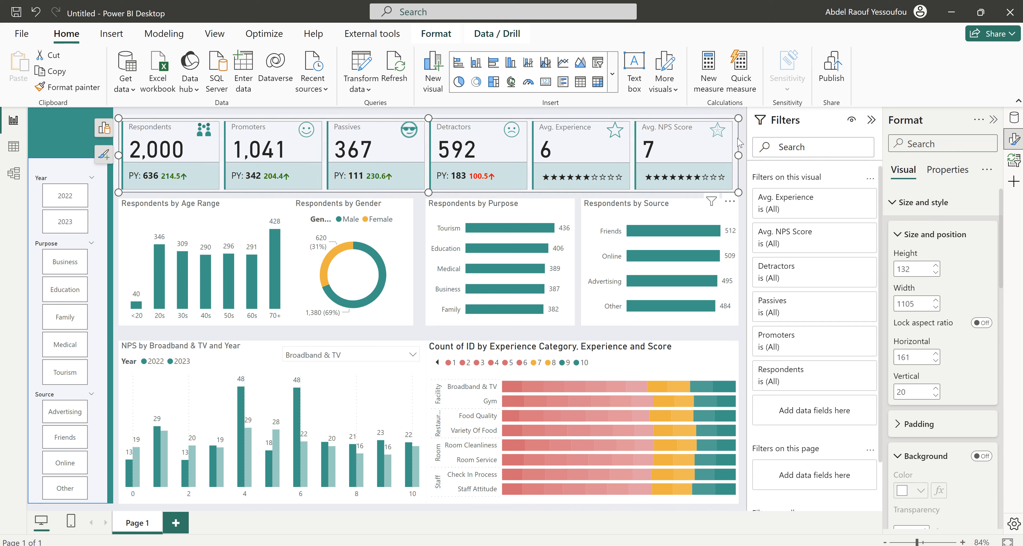
pyautogui.click(741, 141)
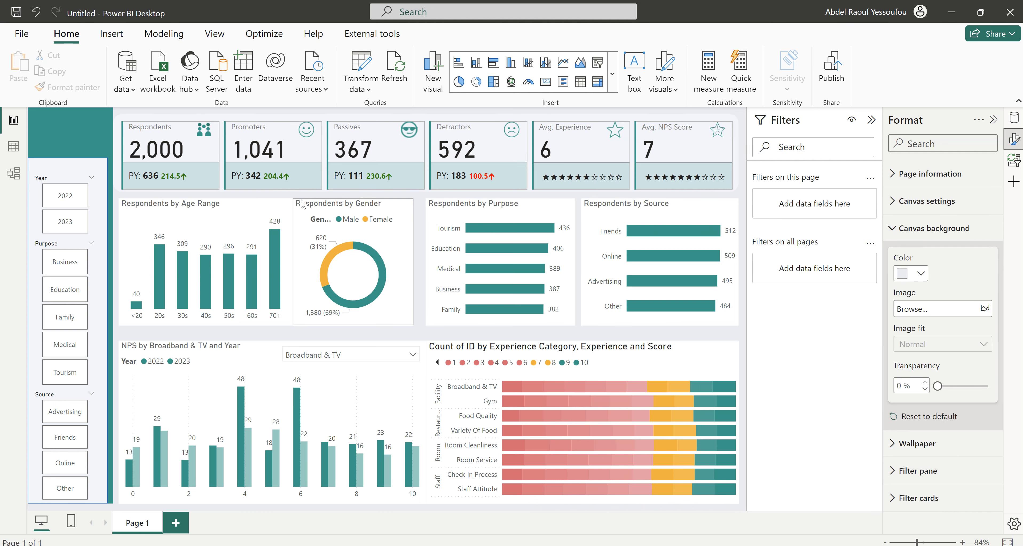
# Duplicate the KPI row's rounded rectangle and fit the copy over the Respondents by Age Range chart, about 318 wide and 235 high.
pyautogui.click(136, 121)
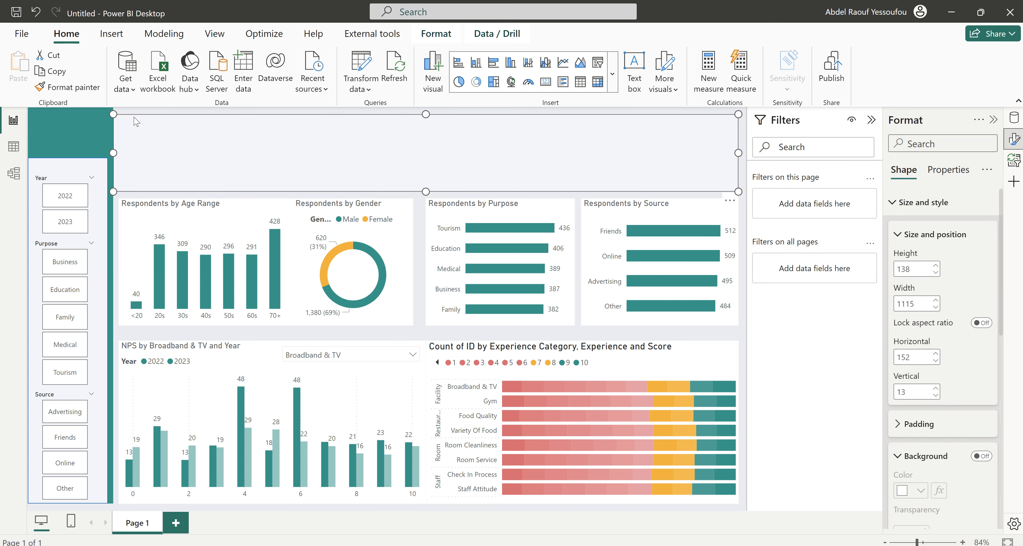
pyautogui.click(423, 206)
pyautogui.click(424, 208)
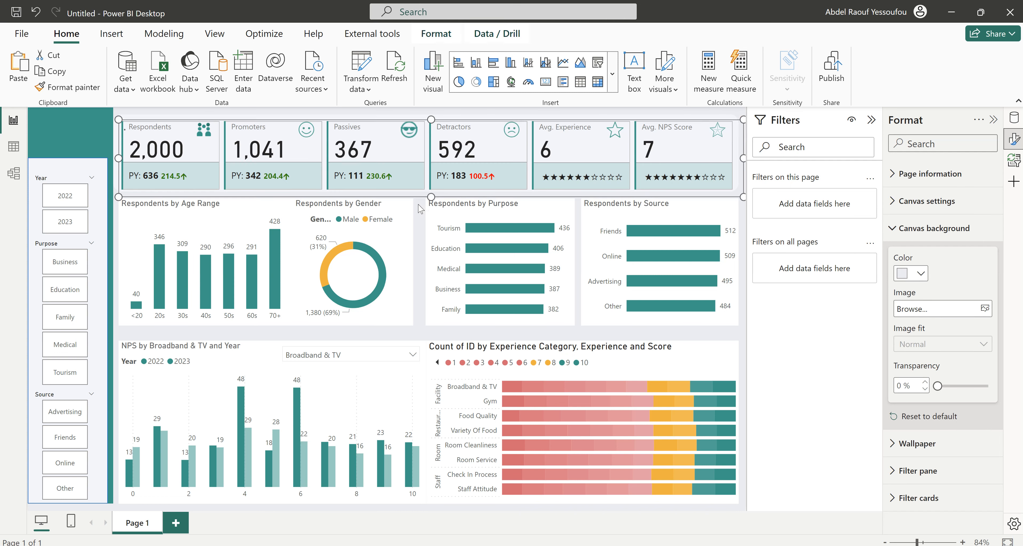
pyautogui.moveTo(385, 175); pyautogui.dragTo(384, 248)
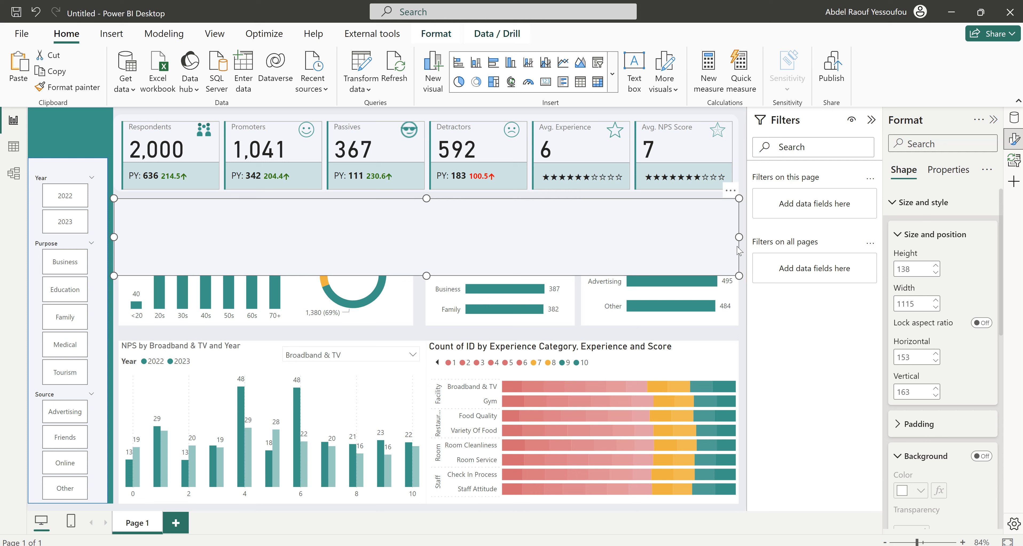
pyautogui.moveTo(739, 237); pyautogui.dragTo(292, 248)
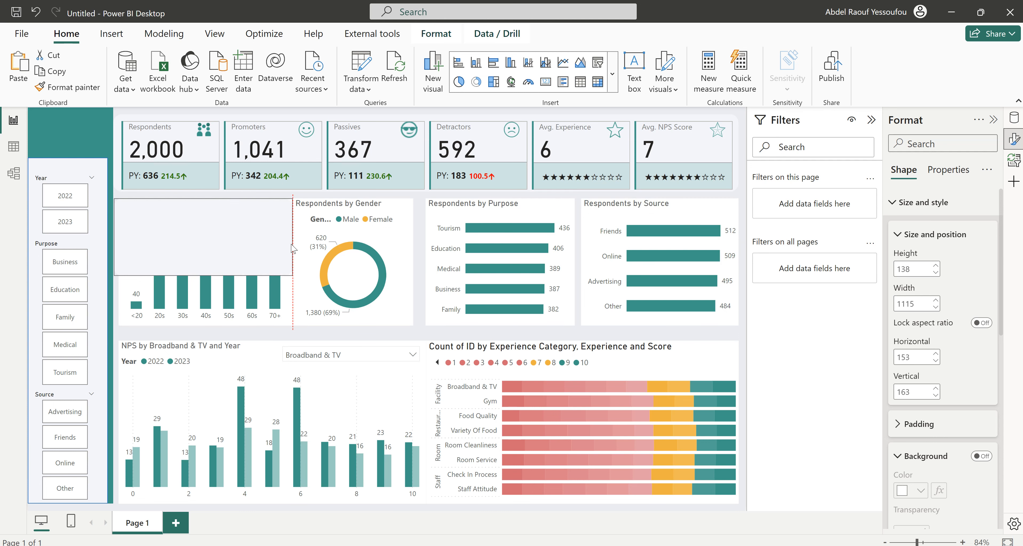
pyautogui.moveTo(292, 245); pyautogui.dragTo(292, 245)
pyautogui.moveTo(208, 276); pyautogui.dragTo(215, 330)
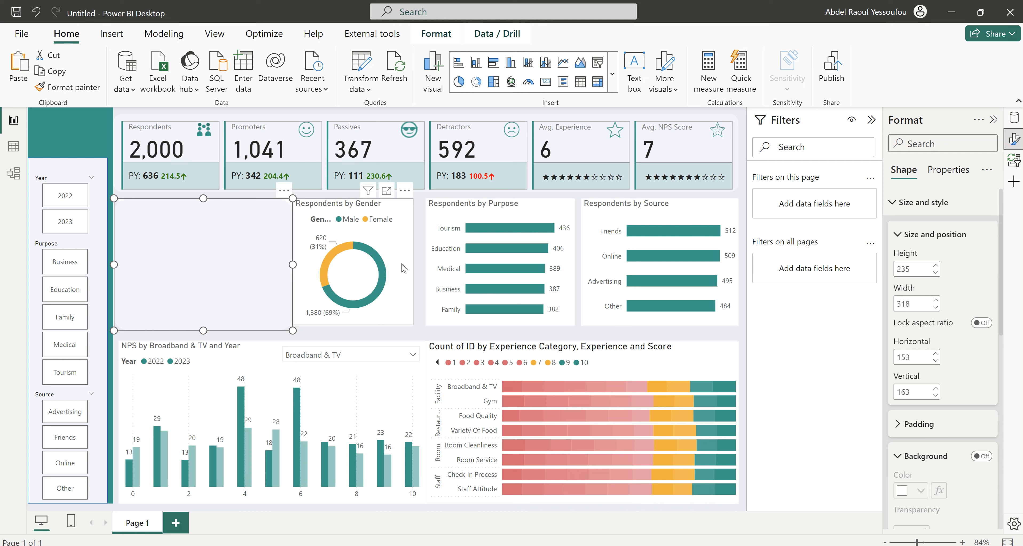
# Shift the Respondents by Gender chart slightly right, clear of the age panel, and set the age panel's rounded corners to 6%.
pyautogui.moveTo(408, 269); pyautogui.dragTo(411, 271)
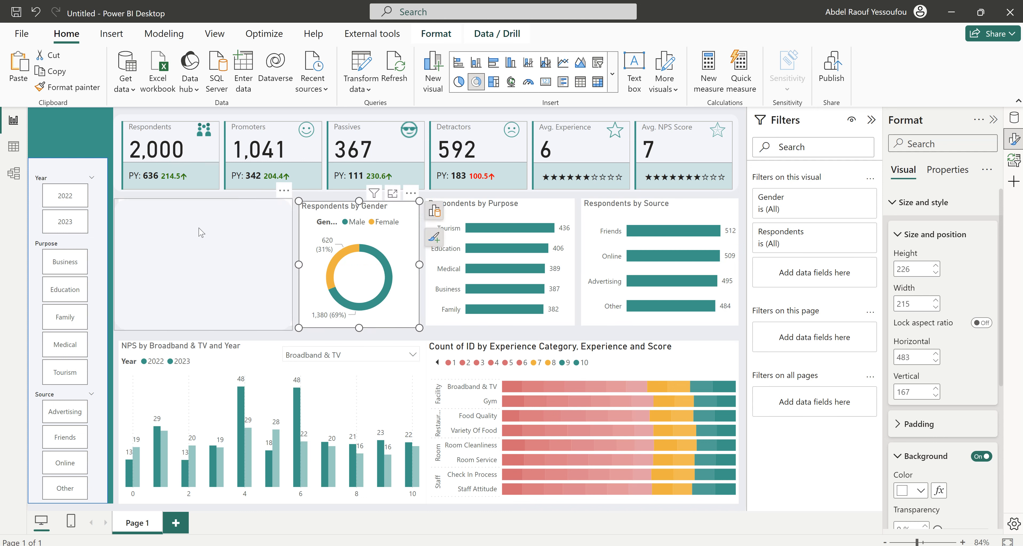
pyautogui.click(202, 232)
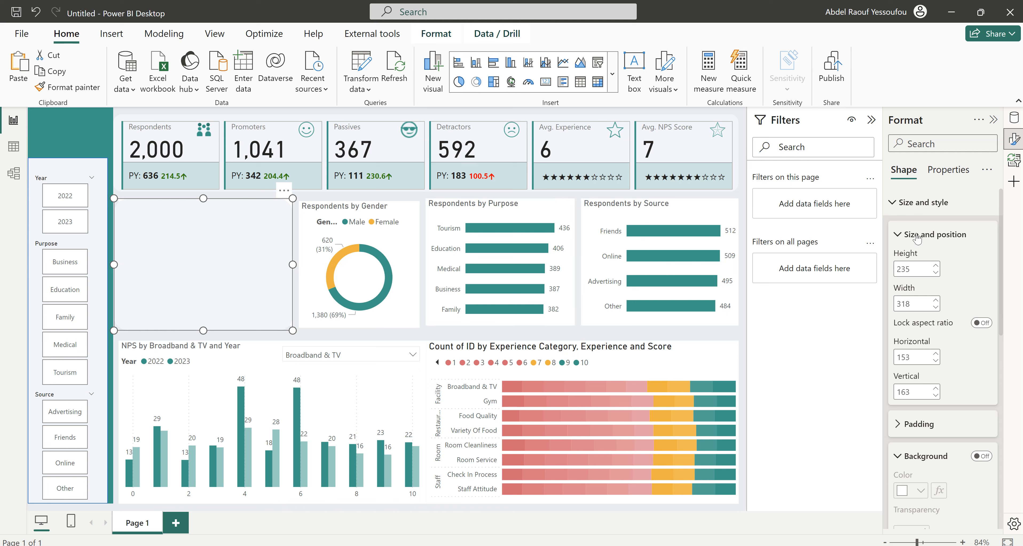
pyautogui.click(908, 204)
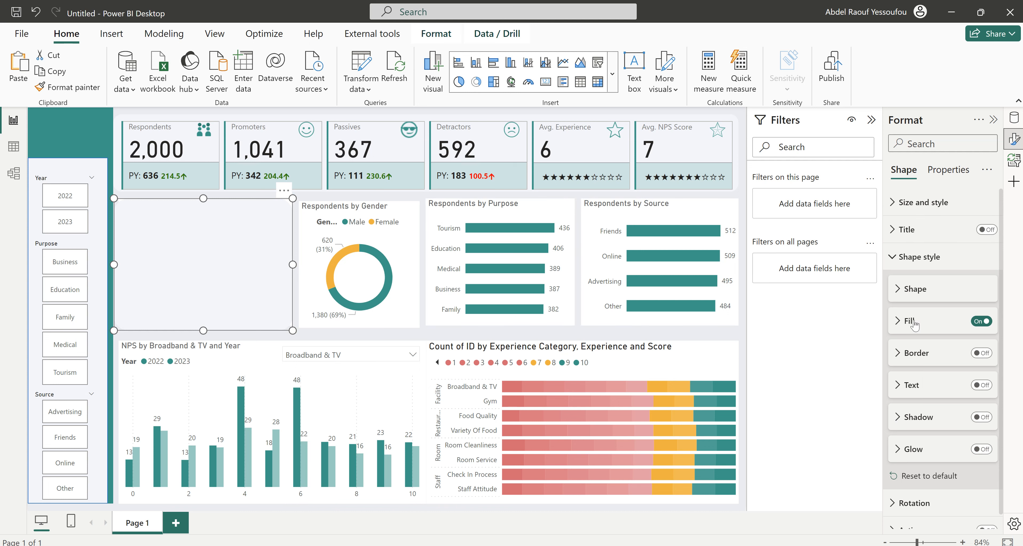
pyautogui.moveTo(949, 362); pyautogui.dragTo(945, 368)
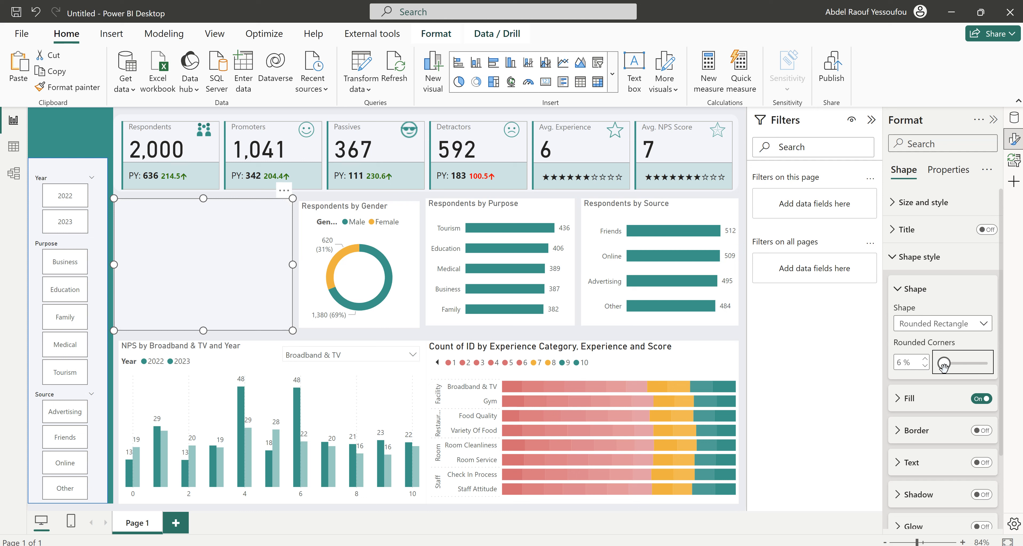
pyautogui.click(326, 339)
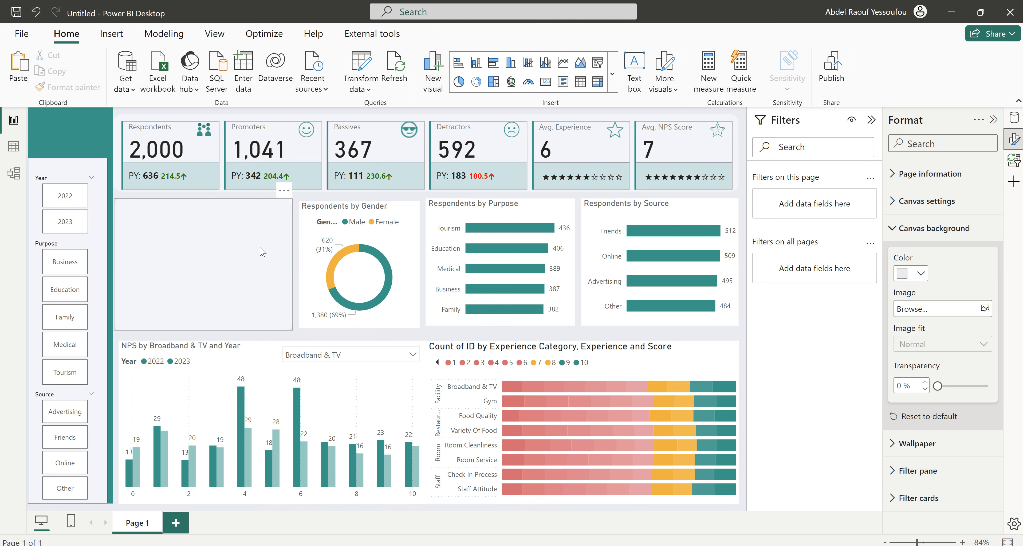
pyautogui.click(230, 275)
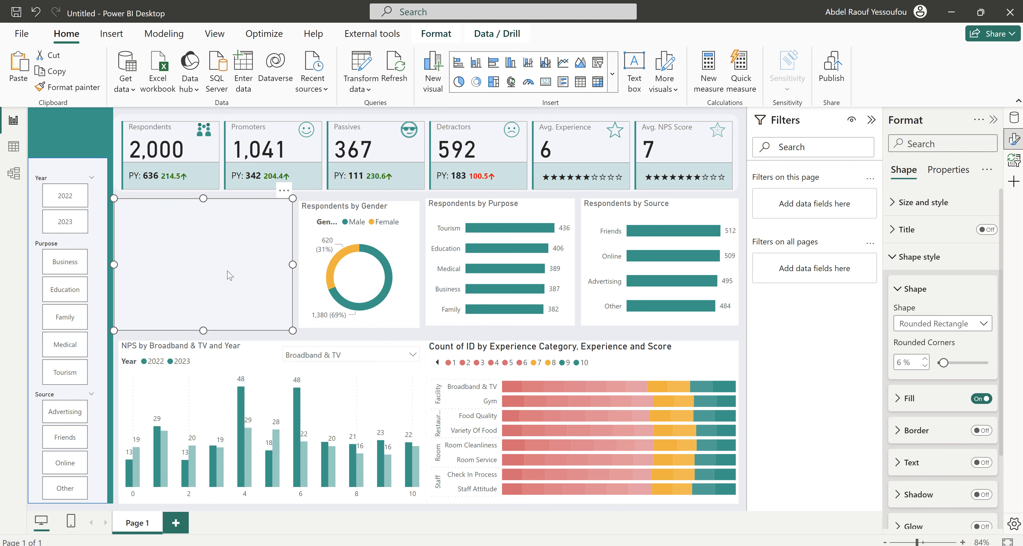
pyautogui.click(431, 336)
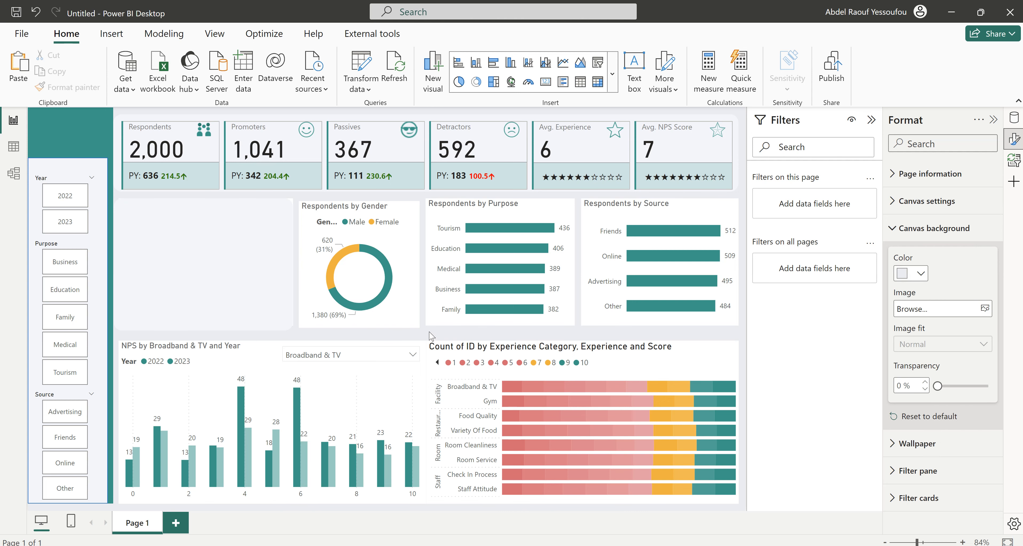
# Duplicate the age panel and fit the copy over the Respondents by Gender chart.
pyautogui.click(241, 241)
pyautogui.moveTo(241, 241); pyautogui.dragTo(420, 238)
pyautogui.moveTo(476, 263); pyautogui.dragTo(423, 276)
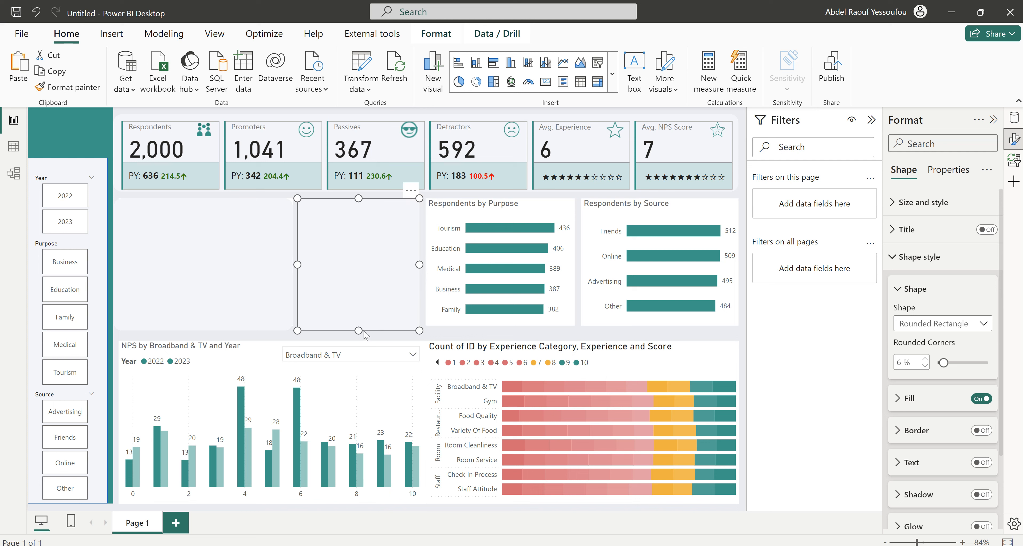
pyautogui.click(463, 334)
# Duplicate the age panel again and fit the copy over the Respondents by Purpose chart.
pyautogui.click(260, 258)
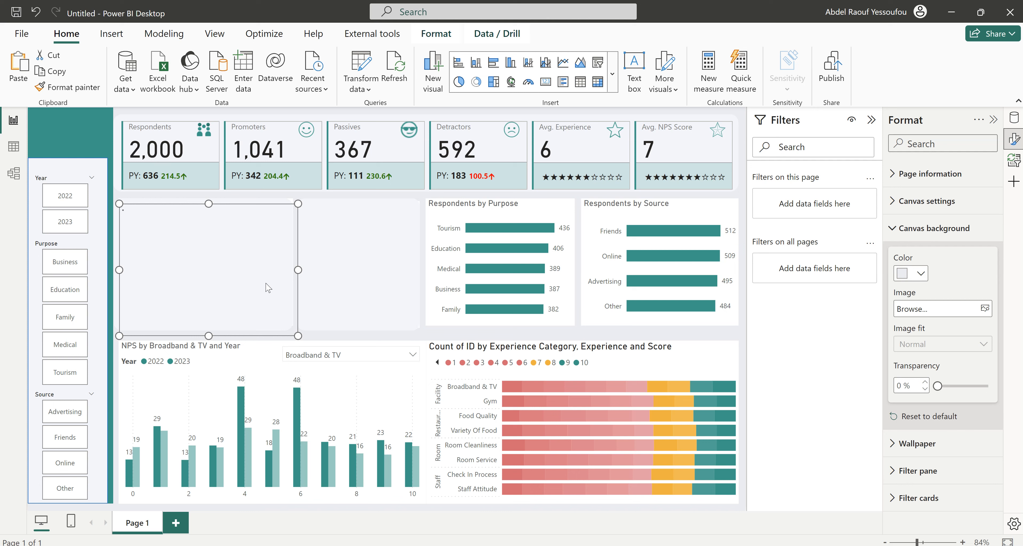
pyautogui.moveTo(260, 258); pyautogui.dragTo(577, 265)
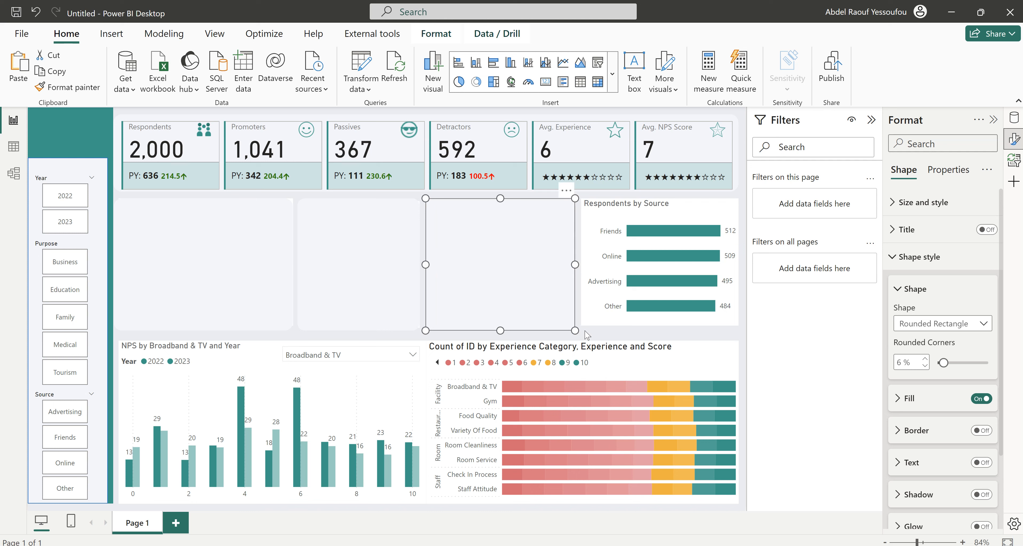
pyautogui.click(593, 334)
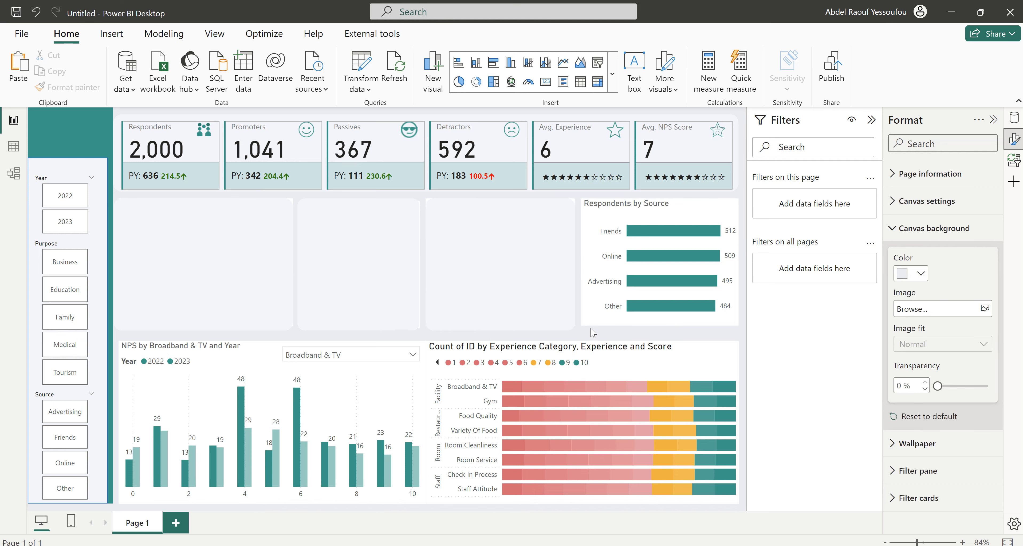
# Place another copy of the age panel over the Respondents by Source chart, starting at that chart's left edge.
pyautogui.click(253, 256)
pyautogui.moveTo(253, 256); pyautogui.dragTo(713, 260)
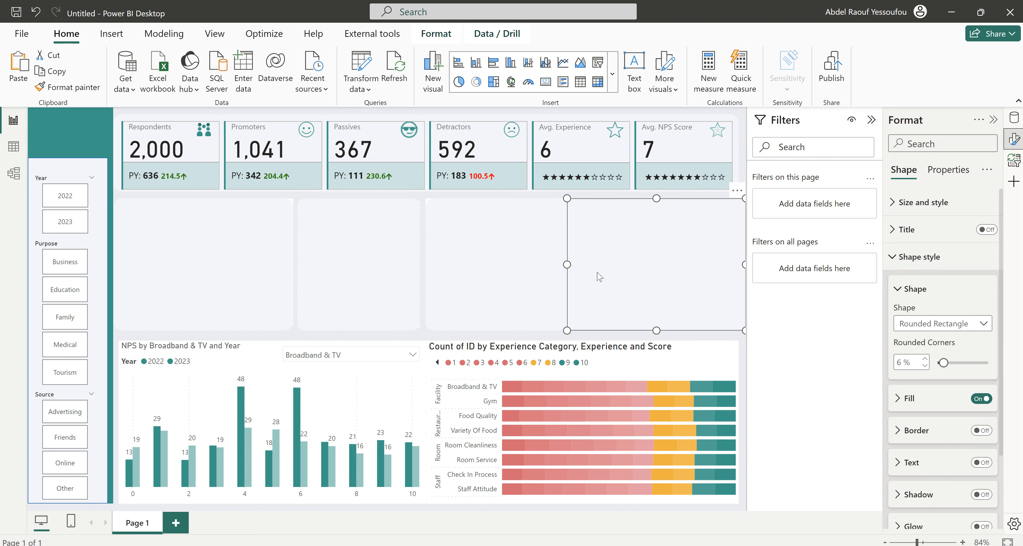
pyautogui.moveTo(567, 263)
pyautogui.mouseDown()
pyautogui.moveTo(597, 264)
pyautogui.moveTo(582, 267)
pyautogui.mouseUp()
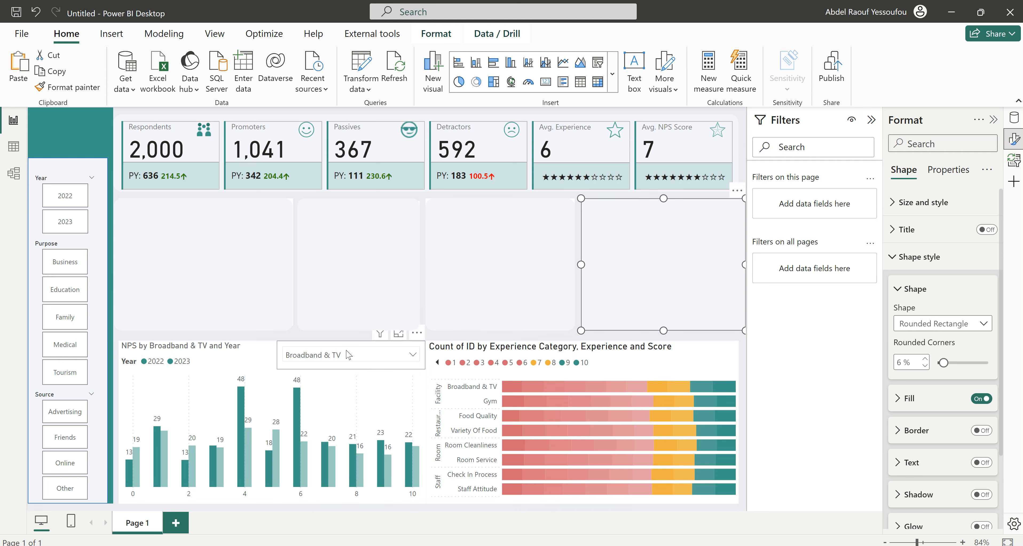
pyautogui.click(335, 339)
# Place a copy of the age panel over the NPS by Broadband & TV and Year chart and stretch it to cover the chart.
pyautogui.moveTo(191, 294); pyautogui.dragTo(191, 424)
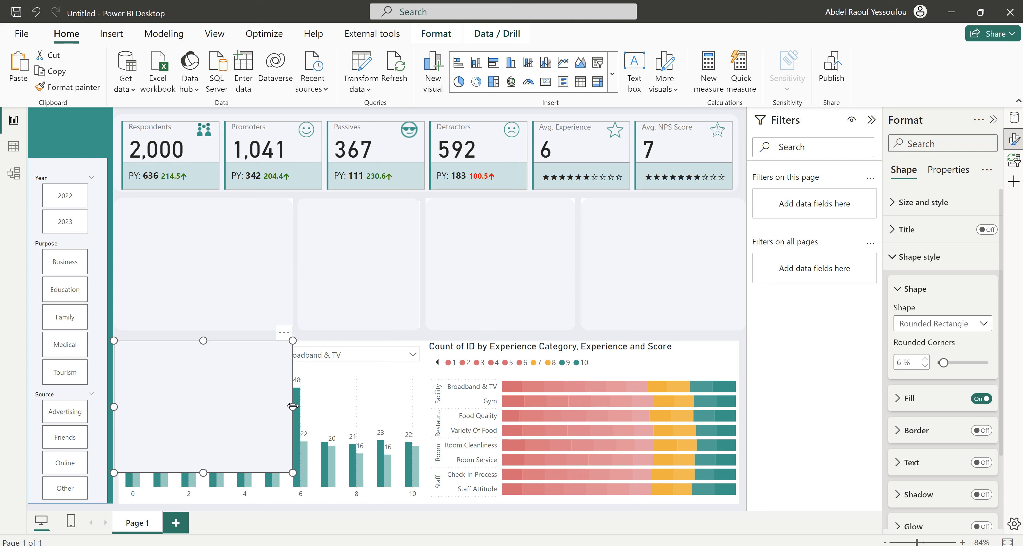
pyautogui.moveTo(293, 407); pyautogui.dragTo(419, 436)
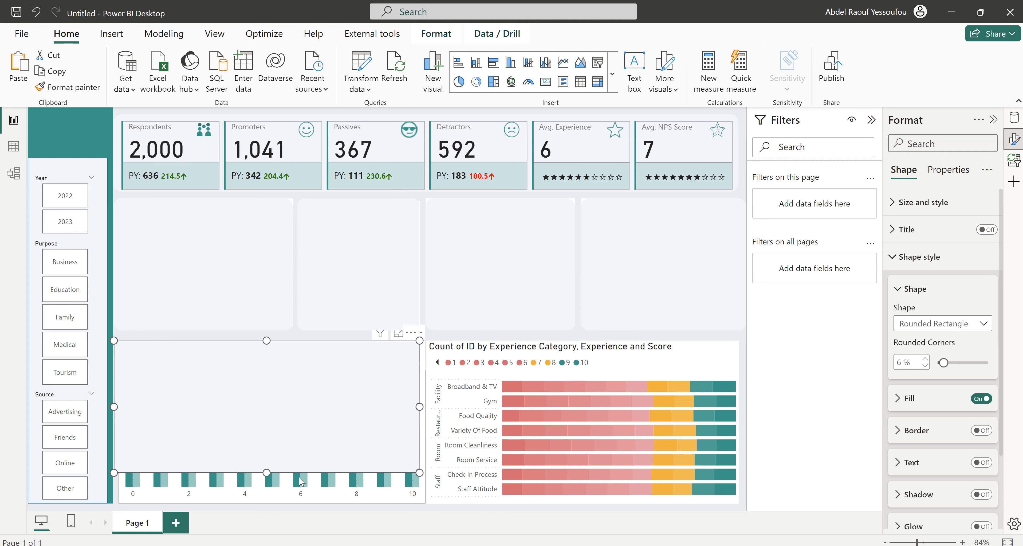
pyautogui.moveTo(267, 472); pyautogui.dragTo(273, 513)
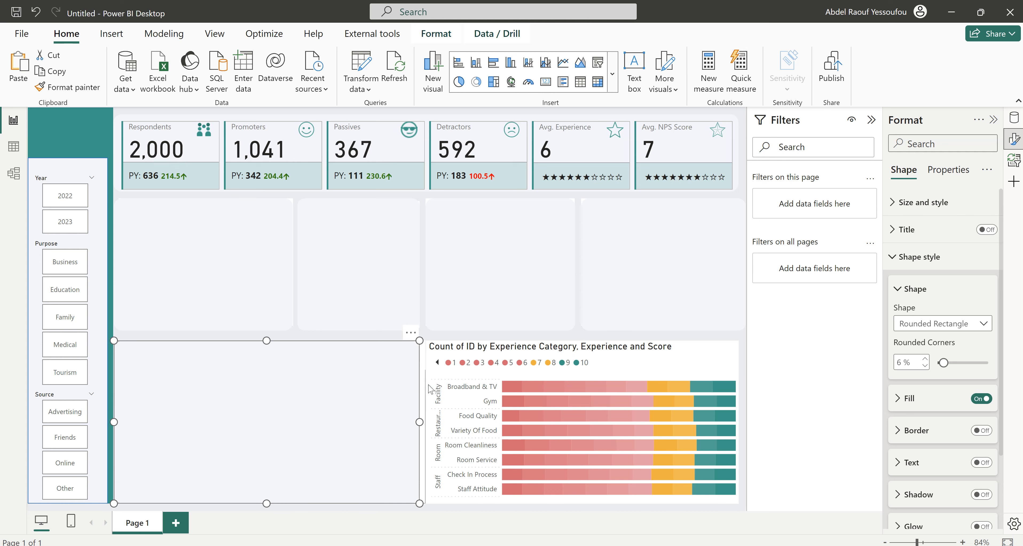
# Place a copy of the age panel over the Count of ID by Experience Category chart and stretch it to cover the chart.
pyautogui.click(257, 285)
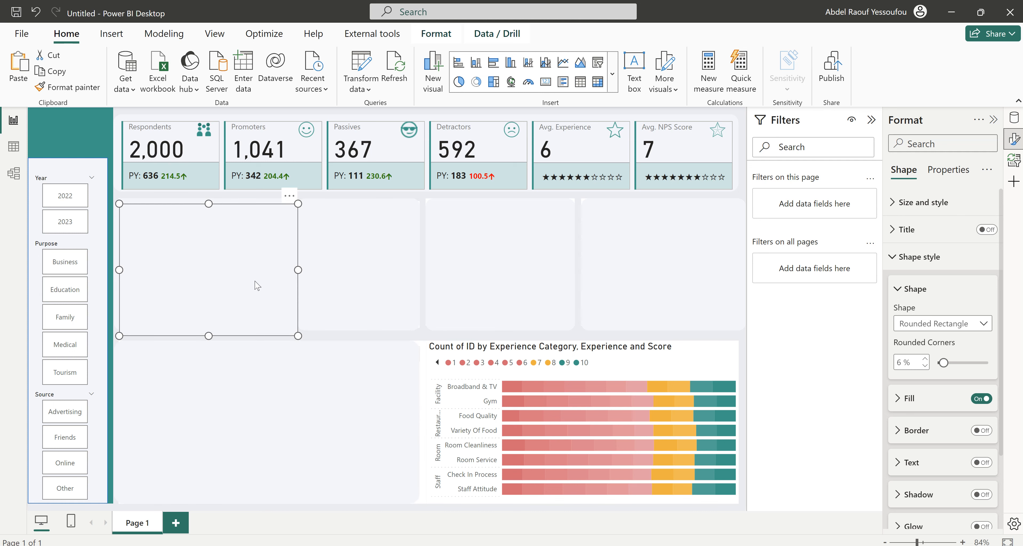
pyautogui.moveTo(245, 285); pyautogui.dragTo(532, 410)
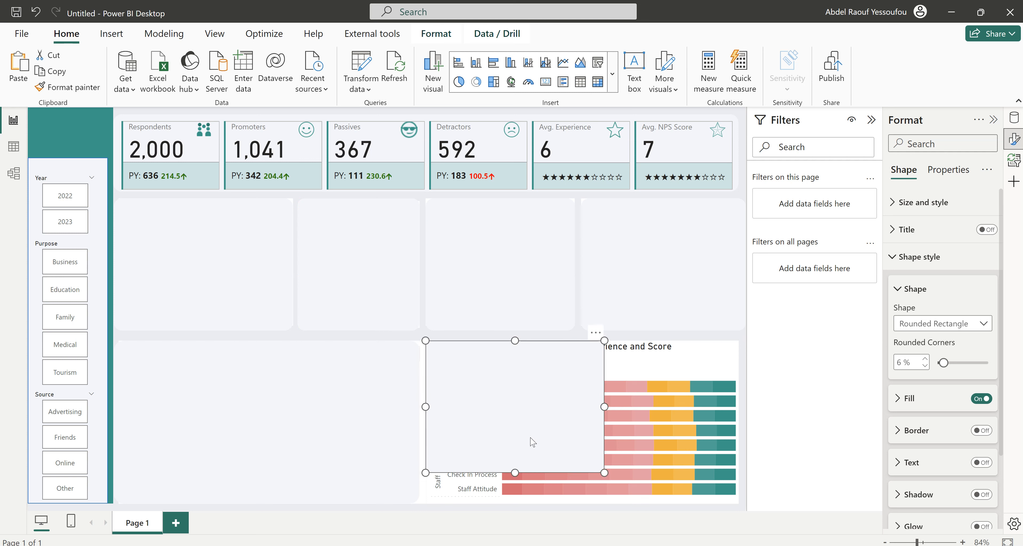
pyautogui.moveTo(513, 483); pyautogui.dragTo(515, 503)
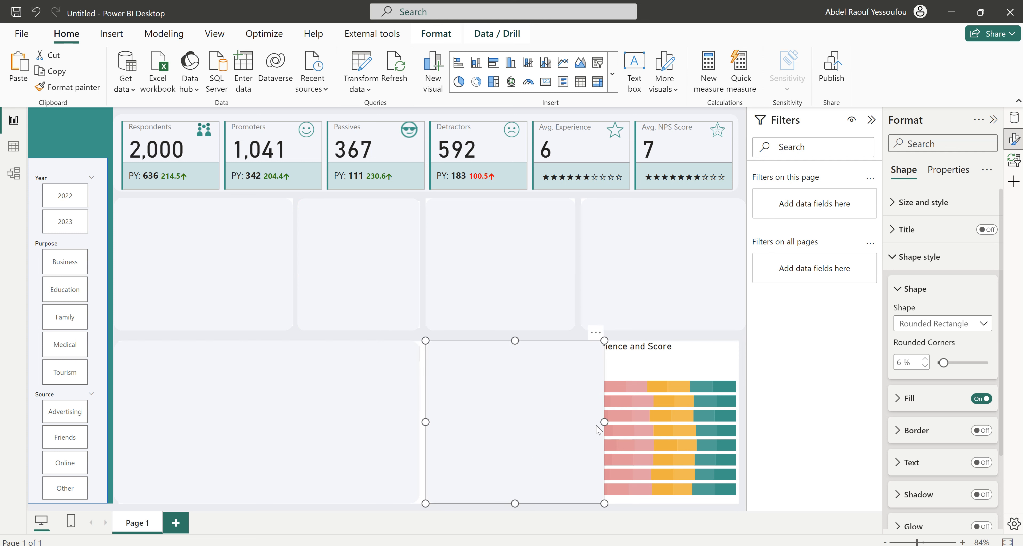
pyautogui.moveTo(600, 425); pyautogui.dragTo(746, 416)
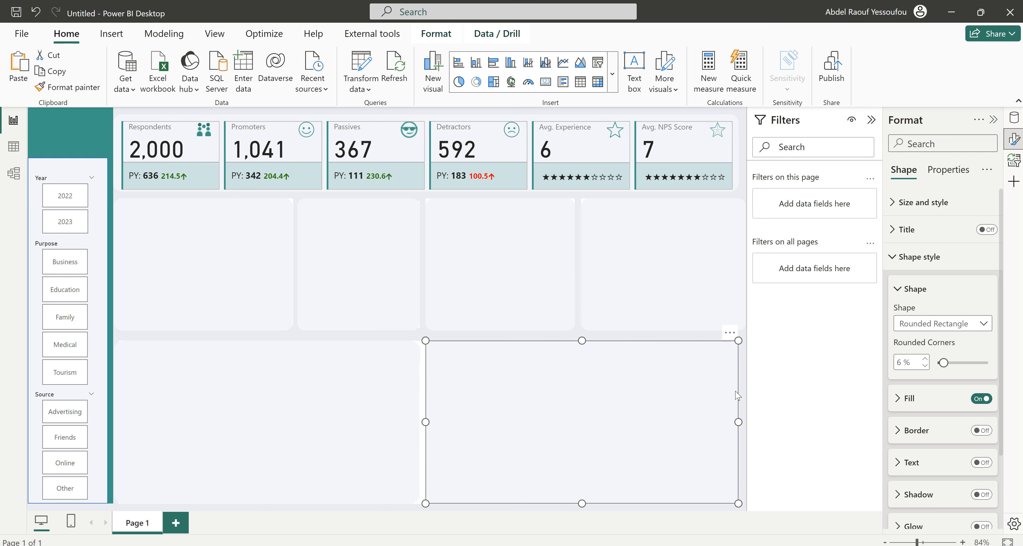
pyautogui.click(507, 338)
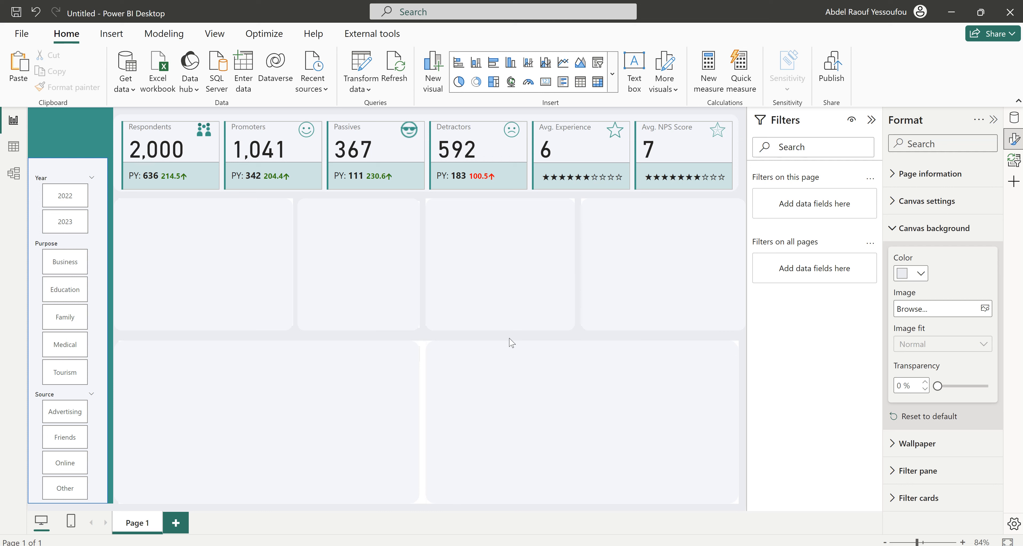
# Send all six chart background panels to the back, behind the charts.
pyautogui.click(258, 237)
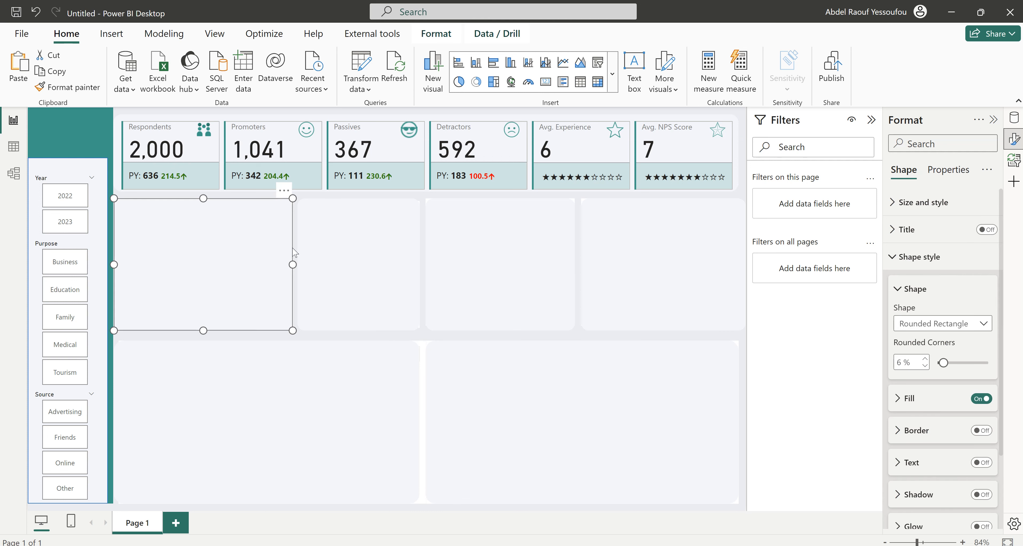
pyautogui.keyDown('ctrl'); pyautogui.click(361, 253); pyautogui.keyUp('ctrl')
pyautogui.keyDown('ctrl'); pyautogui.click(484, 264); pyautogui.keyUp('ctrl')
pyautogui.keyDown('ctrl'); pyautogui.click(645, 280); pyautogui.keyUp('ctrl')
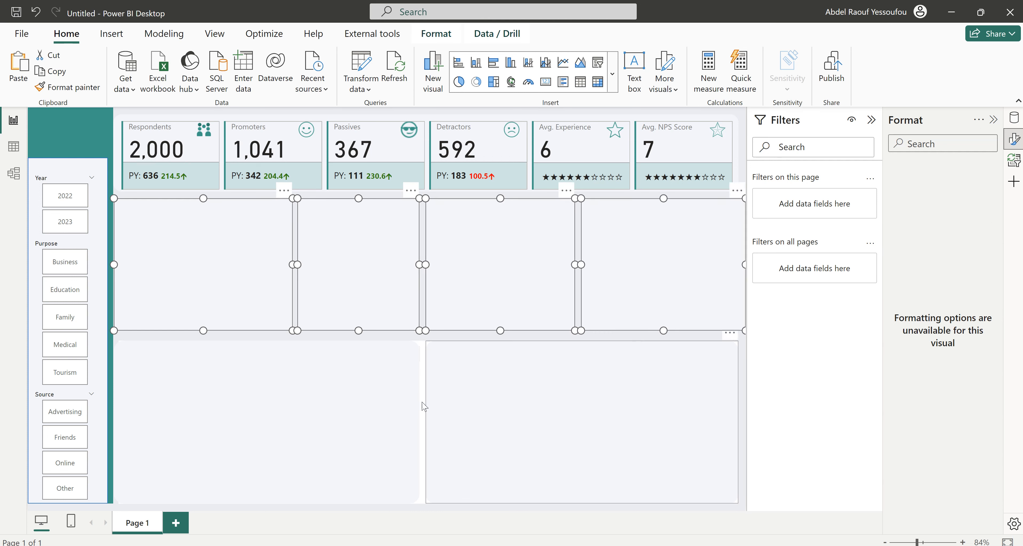
pyautogui.keyDown('ctrl'); pyautogui.click(345, 418); pyautogui.keyUp('ctrl')
pyautogui.keyDown('ctrl'); pyautogui.click(487, 425); pyautogui.keyUp('ctrl')
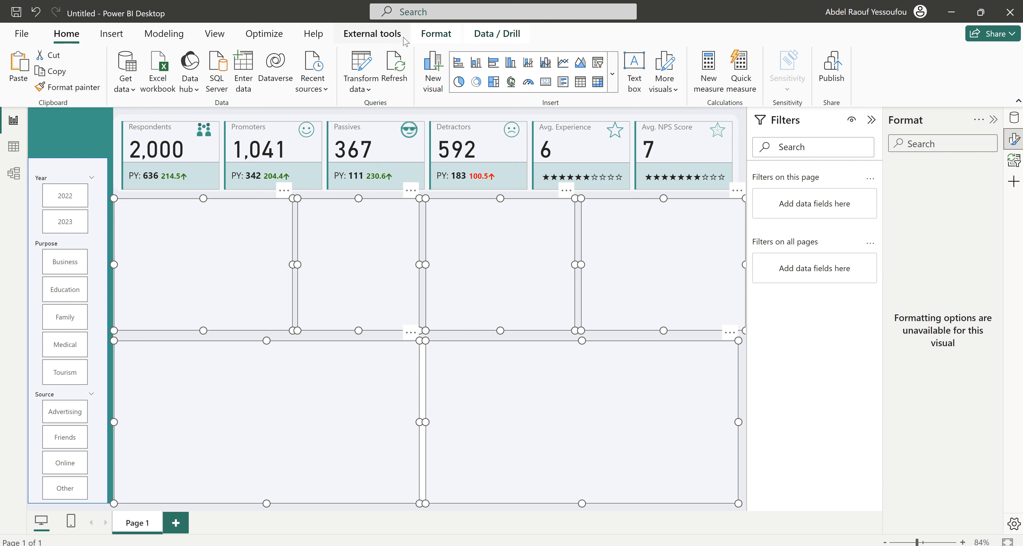
pyautogui.click(436, 34)
pyautogui.click(229, 94)
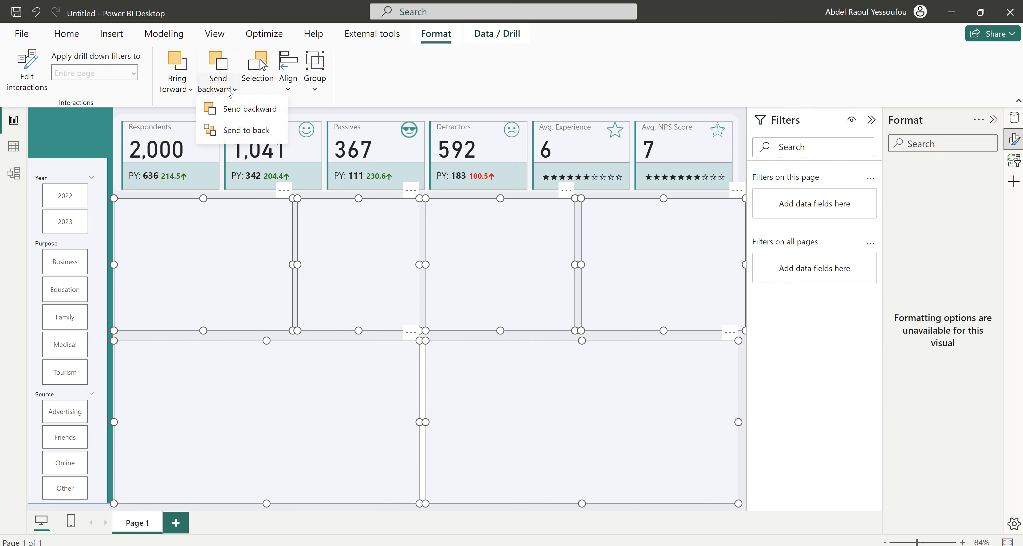
pyautogui.click(224, 130)
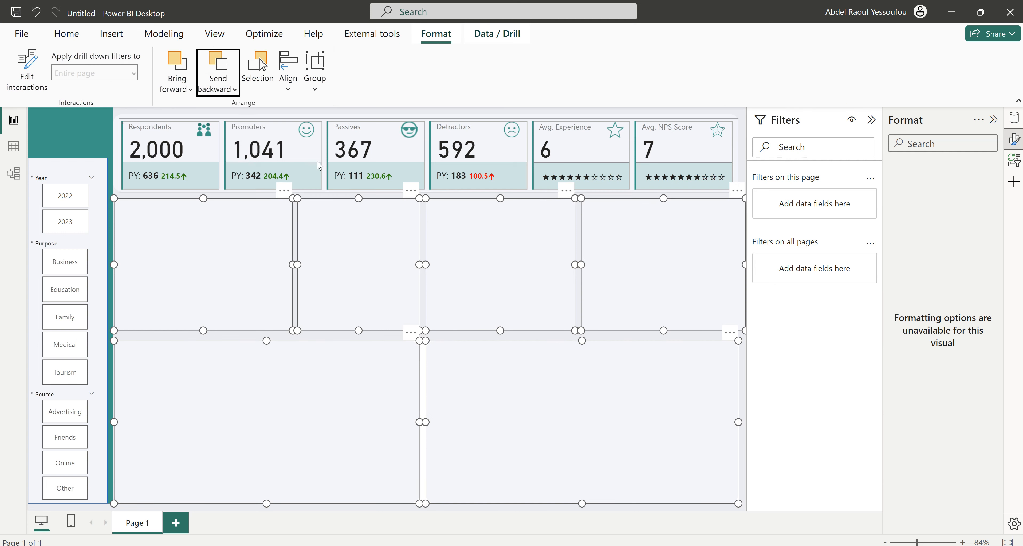
pyautogui.click(426, 117)
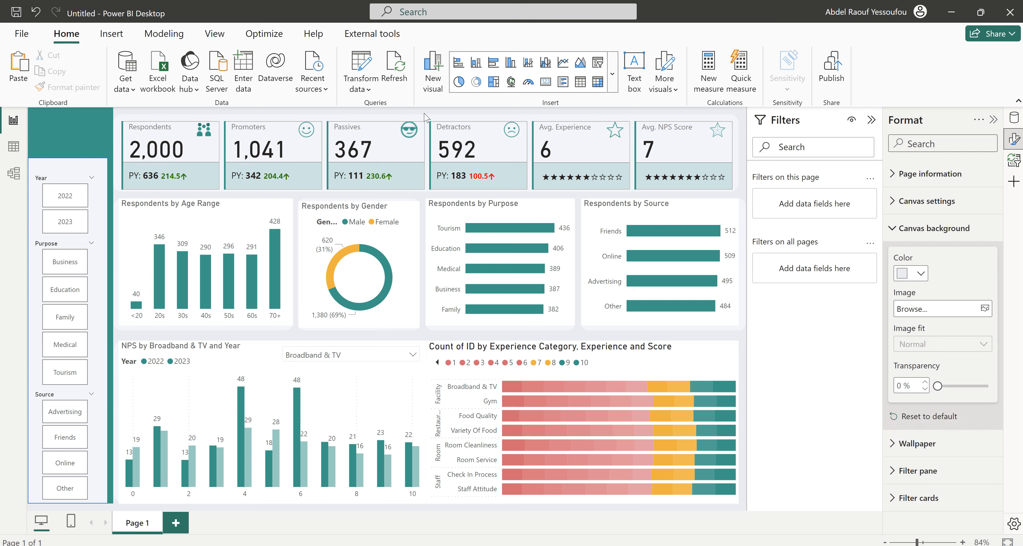
# Turn off the background of the Respondents by Age Range, Gender, Purpose and Source charts.
pyautogui.click(279, 213)
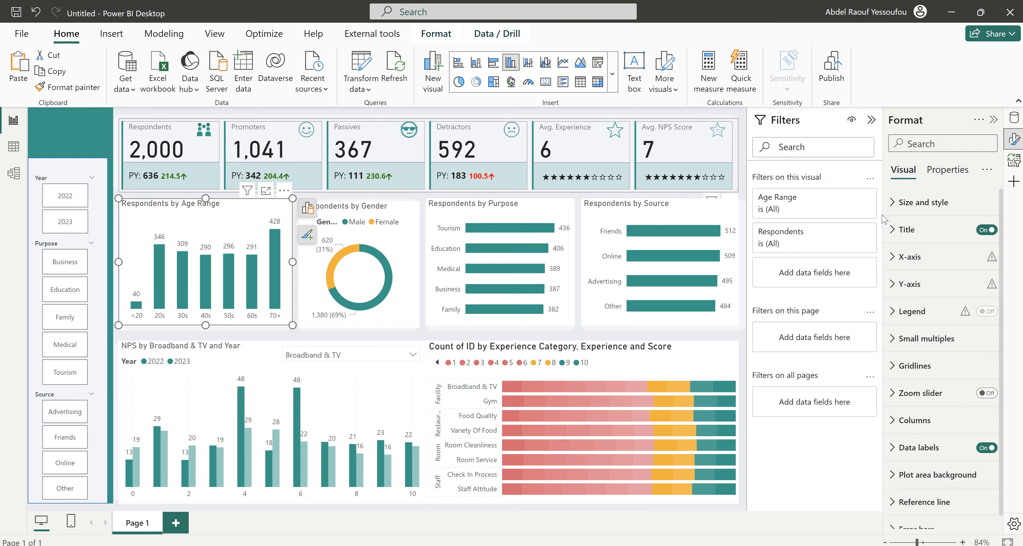
pyautogui.click(935, 203)
pyautogui.click(977, 458)
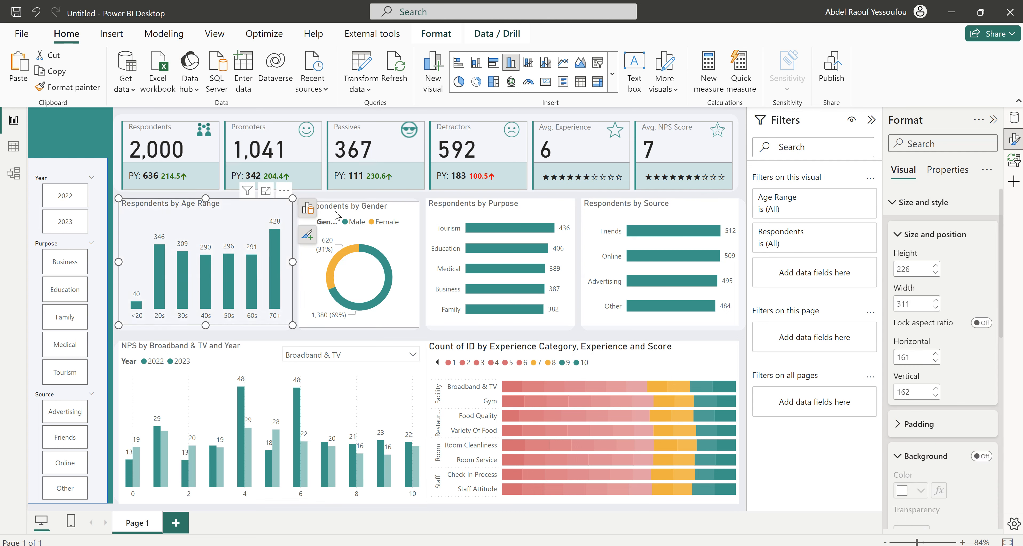
pyautogui.click(382, 302)
pyautogui.click(981, 456)
pyautogui.click(563, 211)
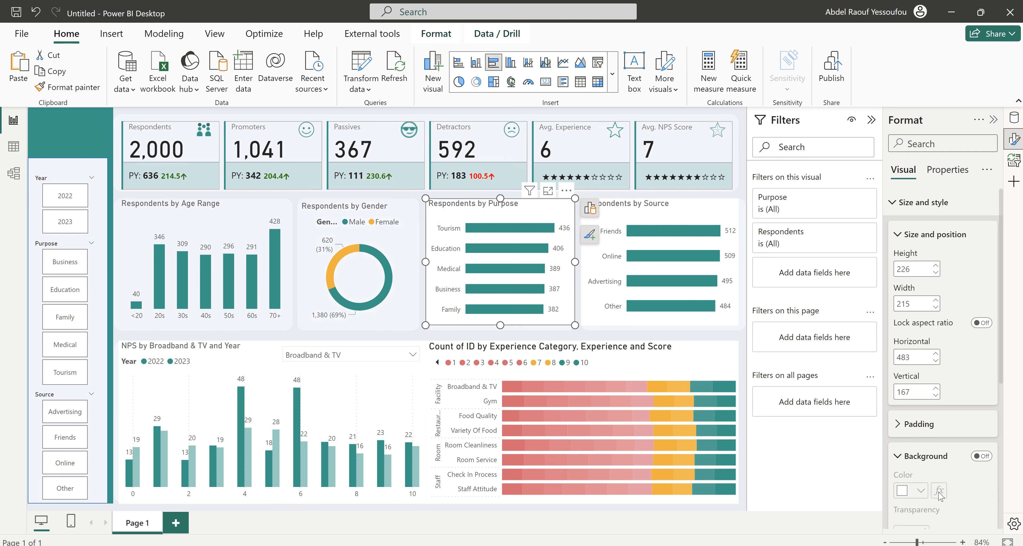
pyautogui.click(980, 455)
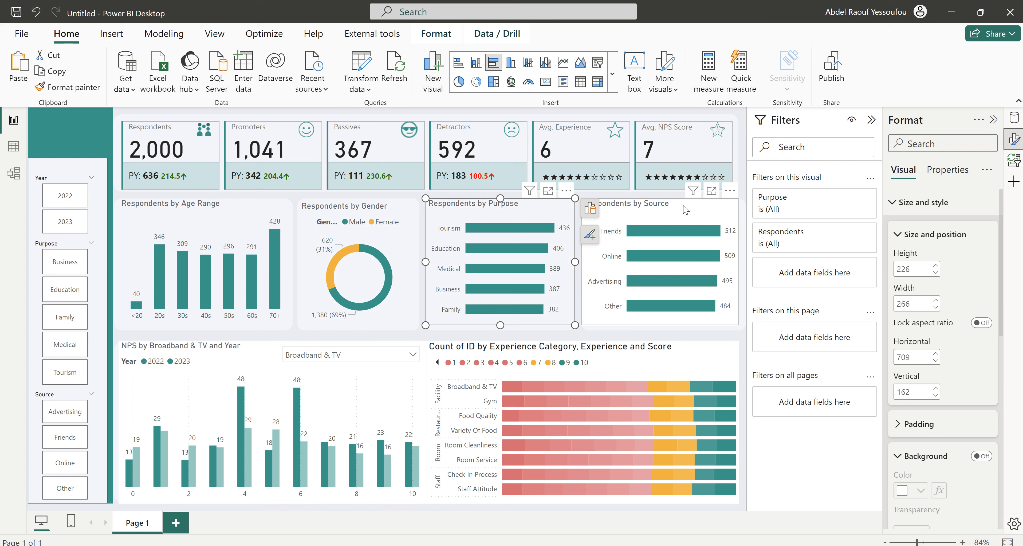
pyautogui.click(686, 209)
pyautogui.click(981, 456)
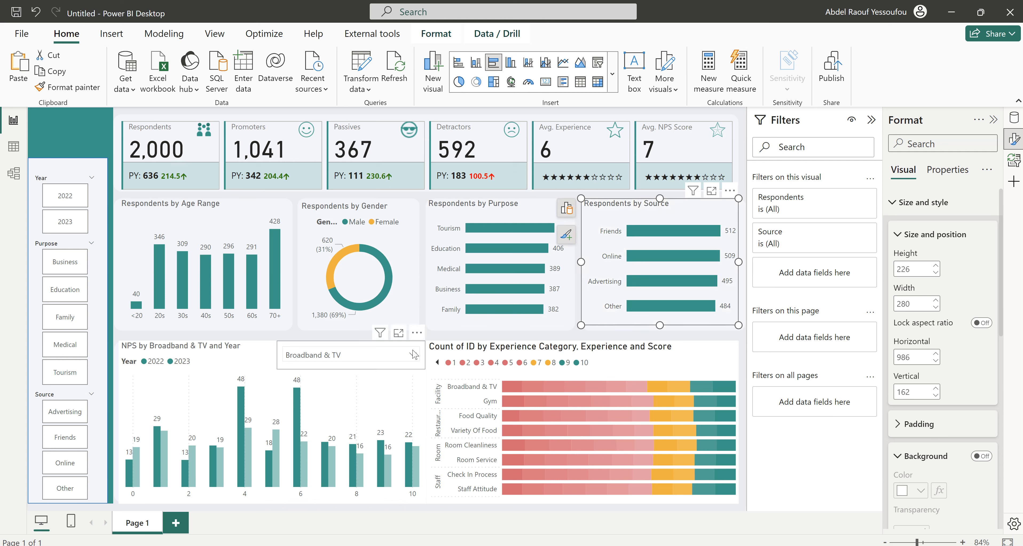
# Turn off the background of the NPS by Broadband & TV and Year chart and the Count of ID by Experience Category chart.
pyautogui.click(422, 369)
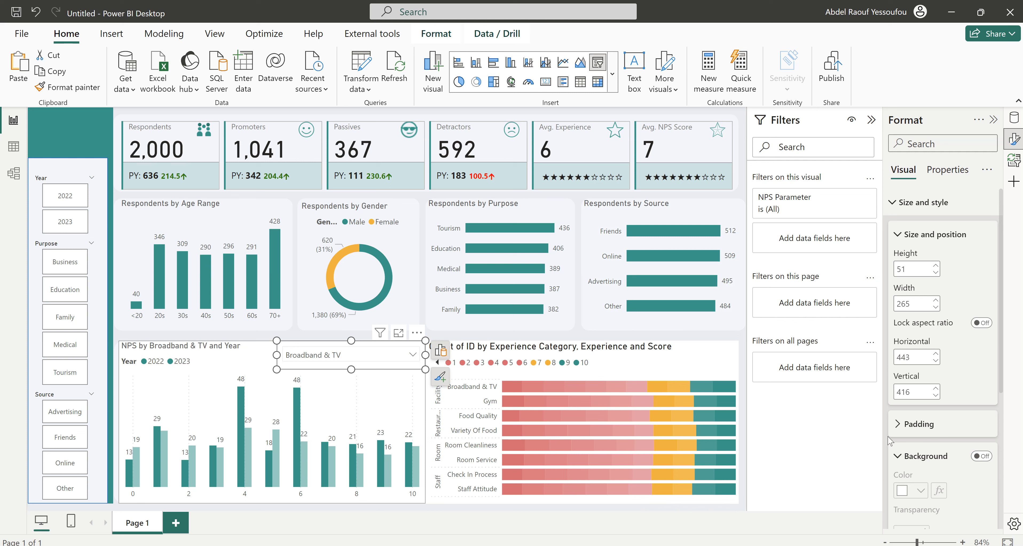
pyautogui.click(381, 402)
pyautogui.click(981, 456)
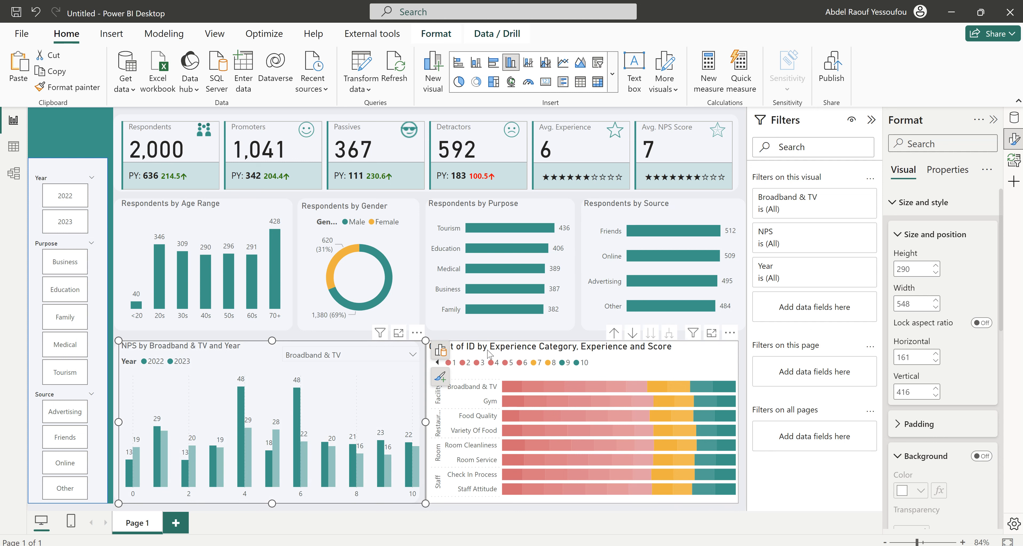
pyautogui.click(675, 373)
pyautogui.click(982, 456)
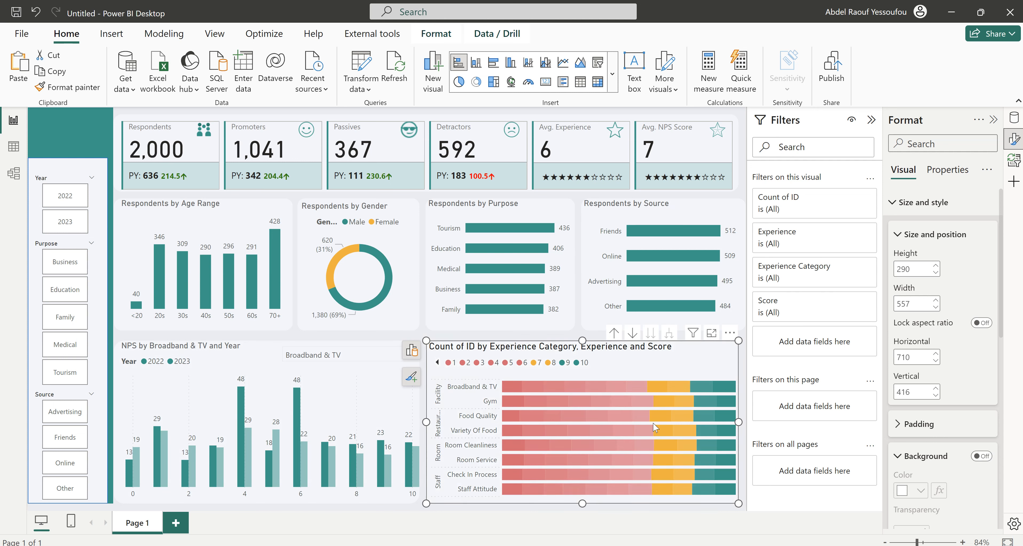
pyautogui.click(423, 337)
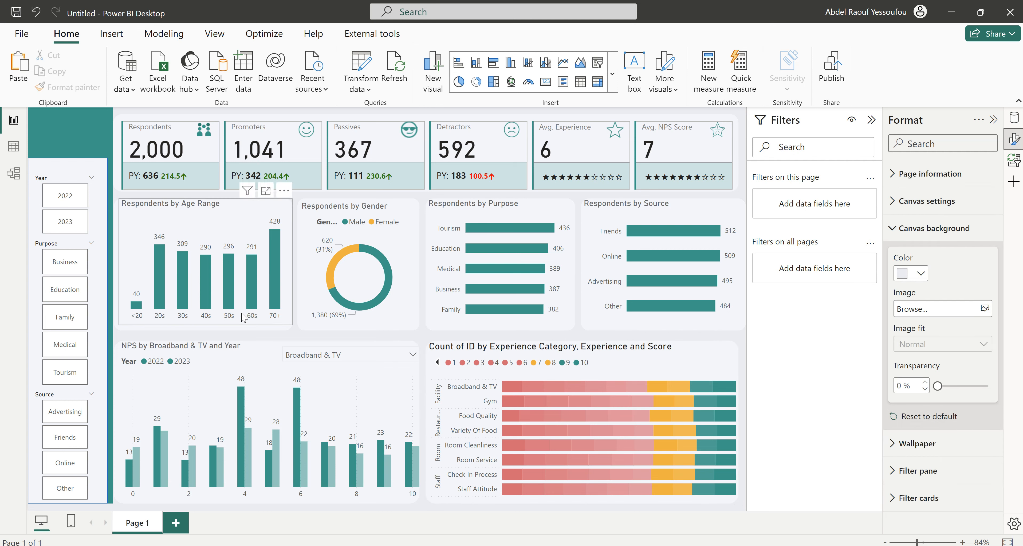
# Nudge the four Respondents charts slightly down within their panels, and lower the NPS chart's top edge to a height of about 280.
pyautogui.click(243, 321)
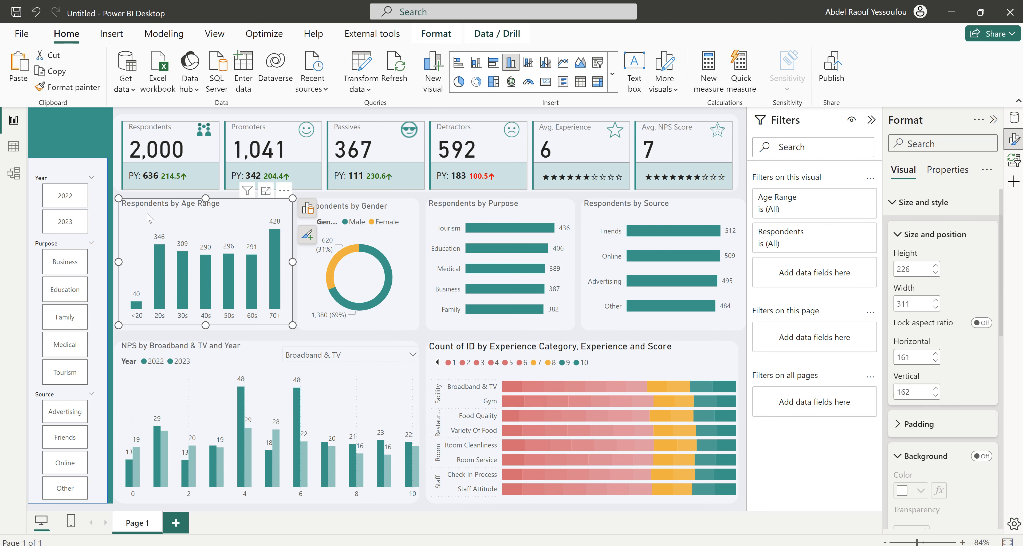
pyautogui.moveTo(148, 222); pyautogui.dragTo(145, 224)
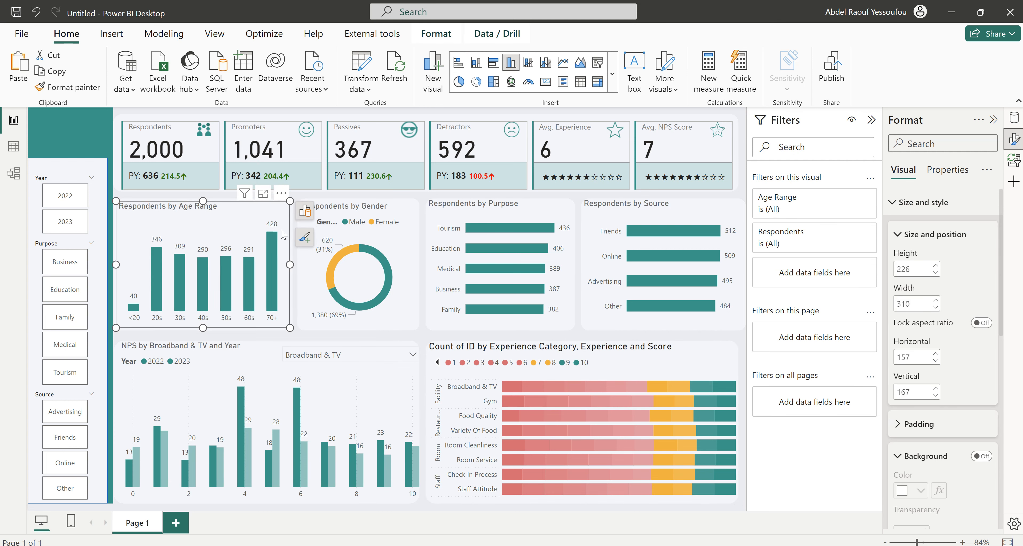
pyautogui.moveTo(405, 222); pyautogui.dragTo(400, 224)
pyautogui.moveTo(484, 215); pyautogui.dragTo(487, 222)
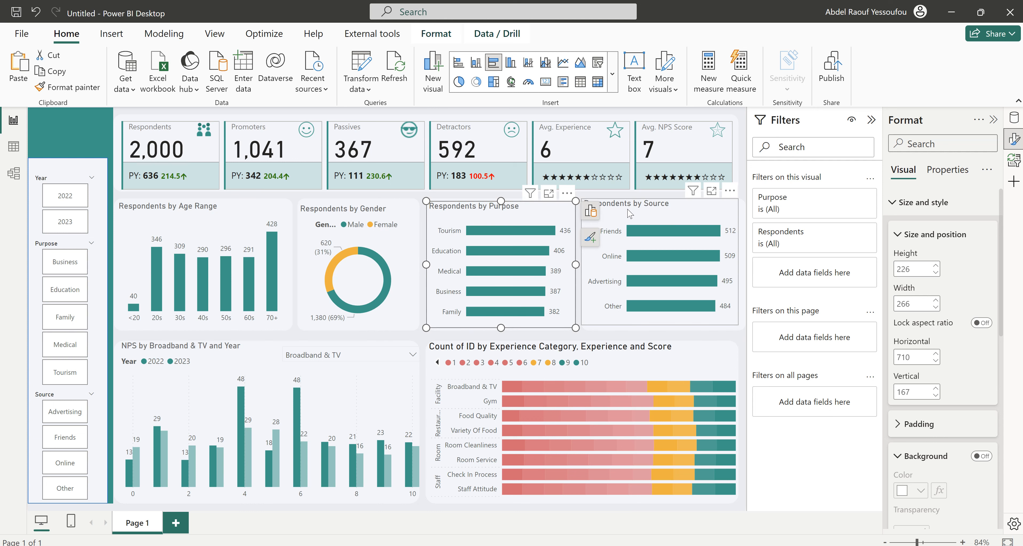
pyautogui.moveTo(629, 213); pyautogui.dragTo(631, 220)
pyautogui.click(429, 201)
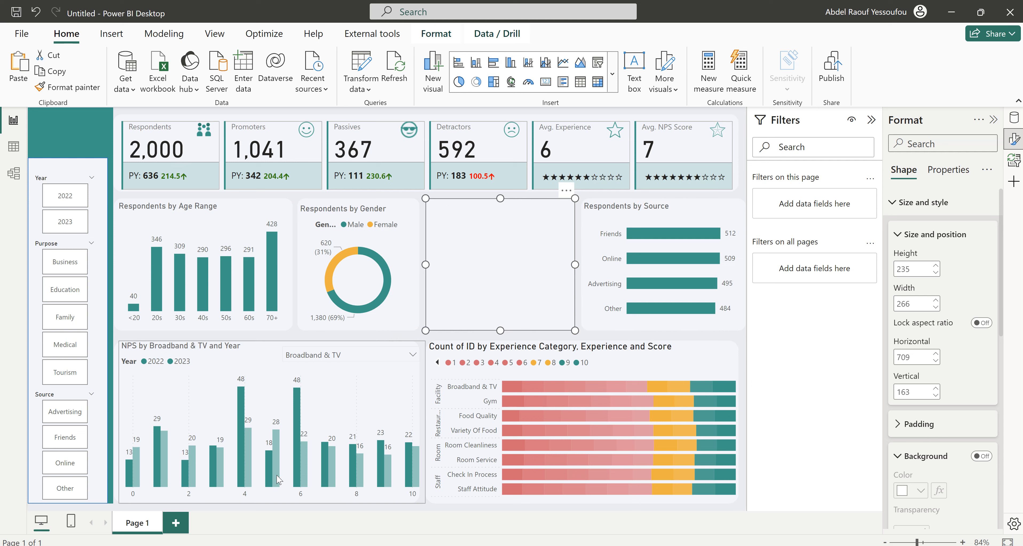
pyautogui.click(258, 347)
pyautogui.moveTo(274, 349); pyautogui.dragTo(269, 360)
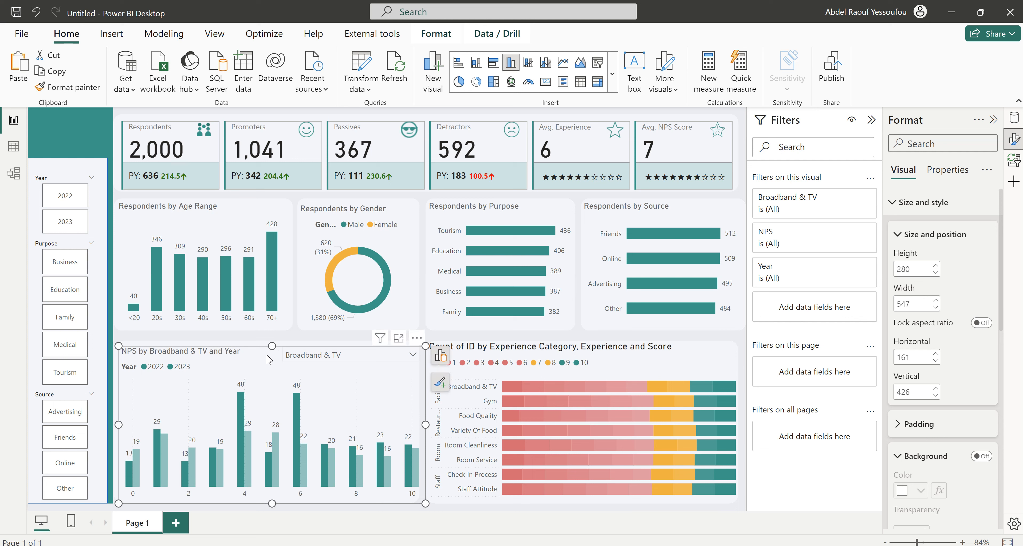
# Change the title of the Count of ID by Experience Category chart to "Customer Experience".
pyautogui.click(511, 349)
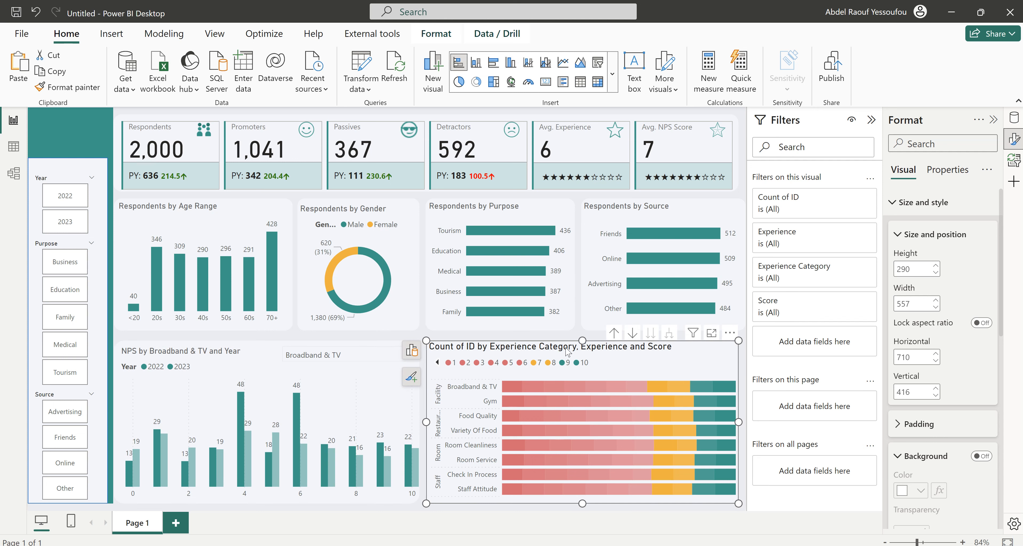
pyautogui.click(910, 209)
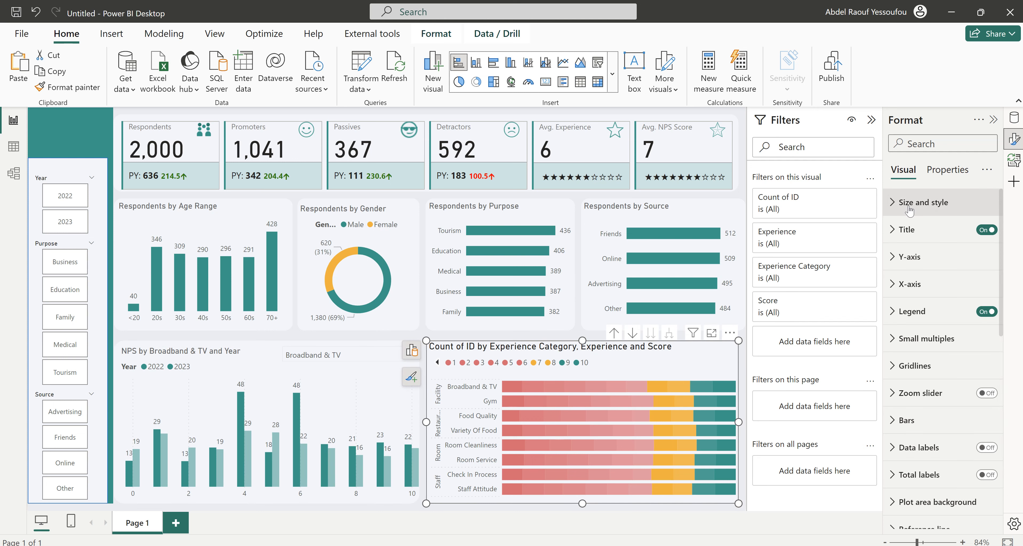
pyautogui.click(910, 237)
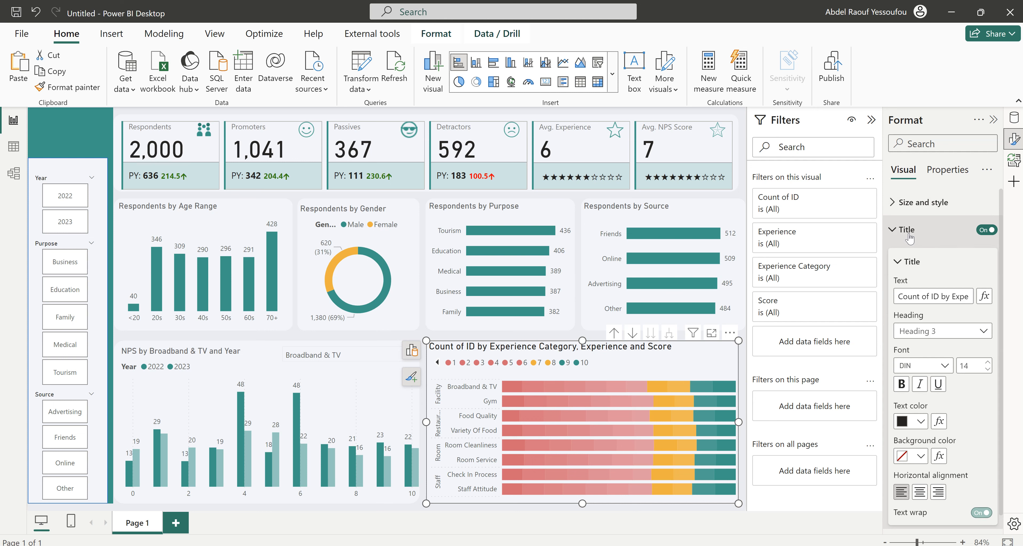
pyautogui.moveTo(949, 297); pyautogui.dragTo(866, 299)
pyautogui.press('BackSpace')
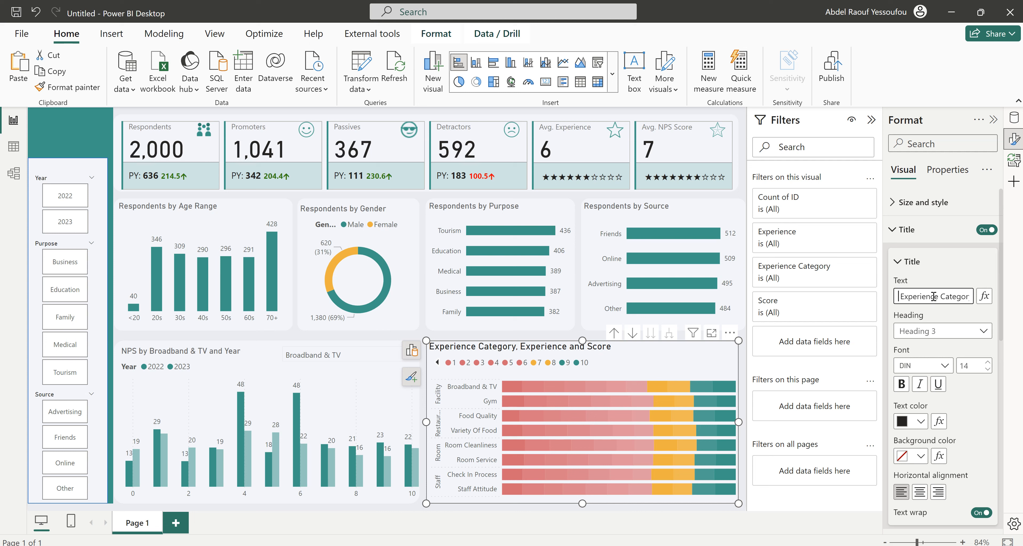
pyautogui.hotkey('ctrl', 'a')
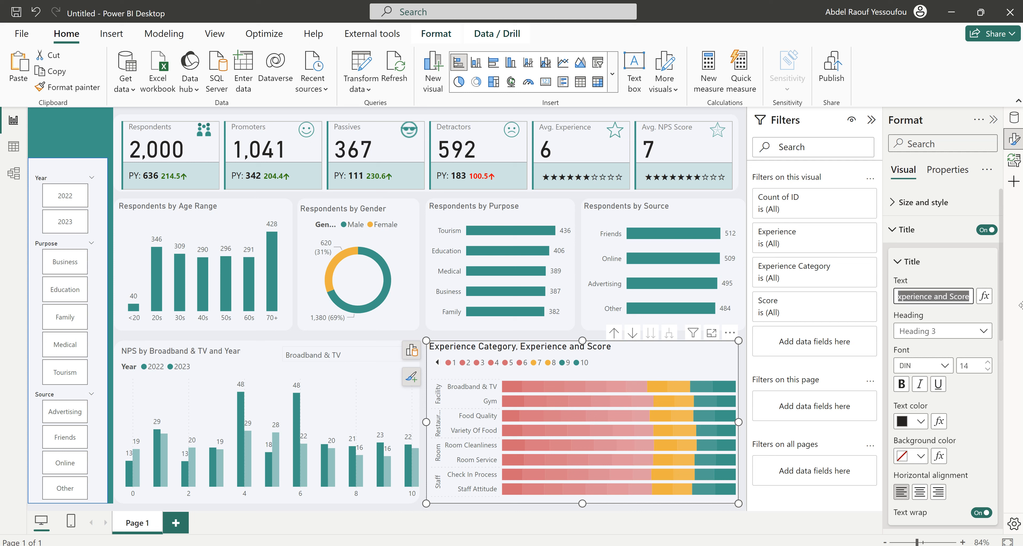
pyautogui.write('Experience')
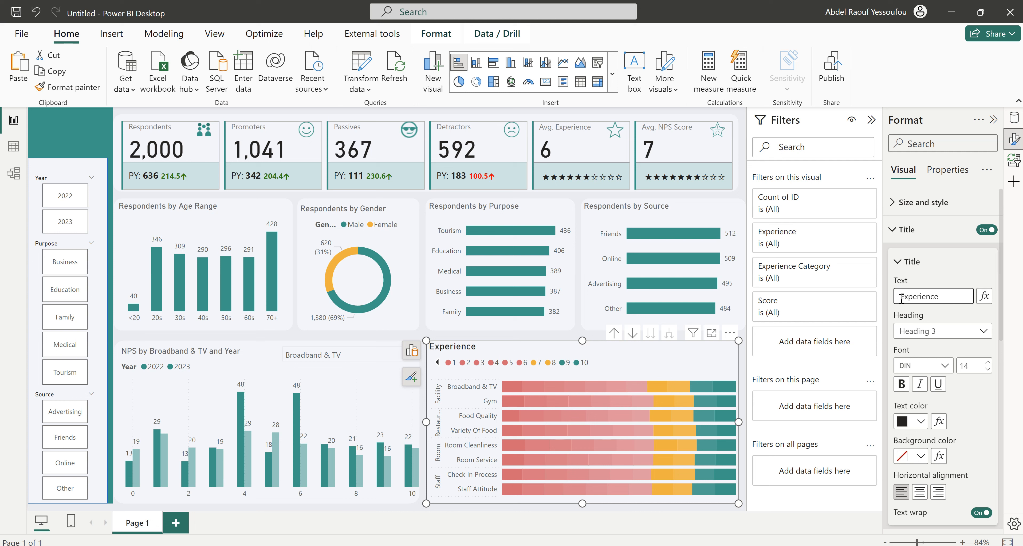
pyautogui.click(901, 298)
pyautogui.write('Customer')
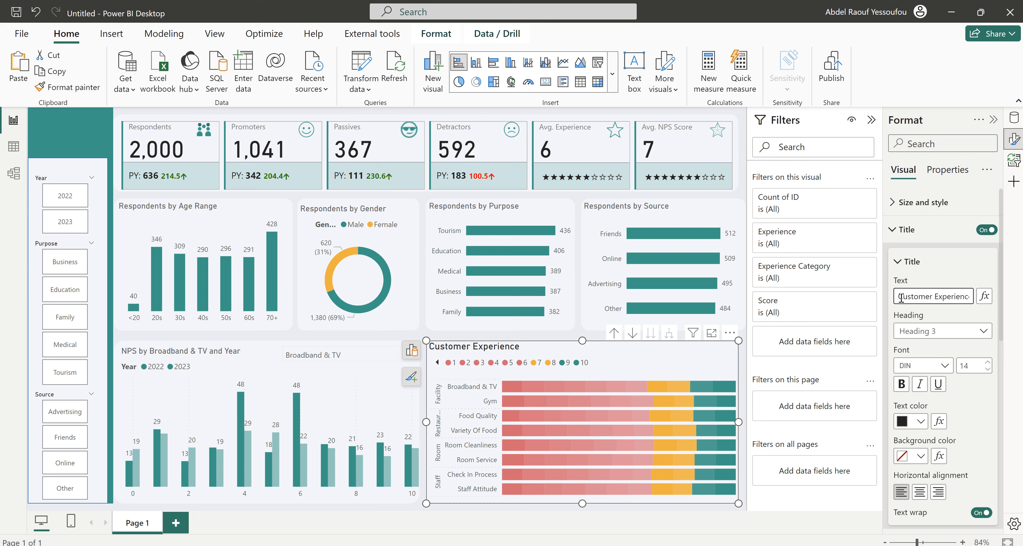
pyautogui.press('BackSpace')
# Set the Customer Experience chart title to font size 12 with dark gray text.
pyautogui.click(988, 370)
pyautogui.click(988, 369)
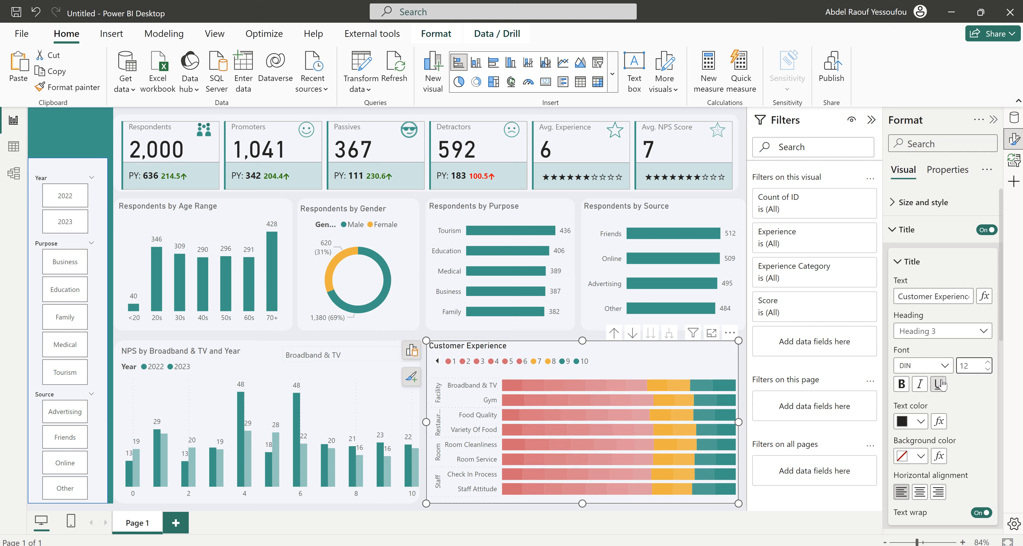
pyautogui.click(921, 421)
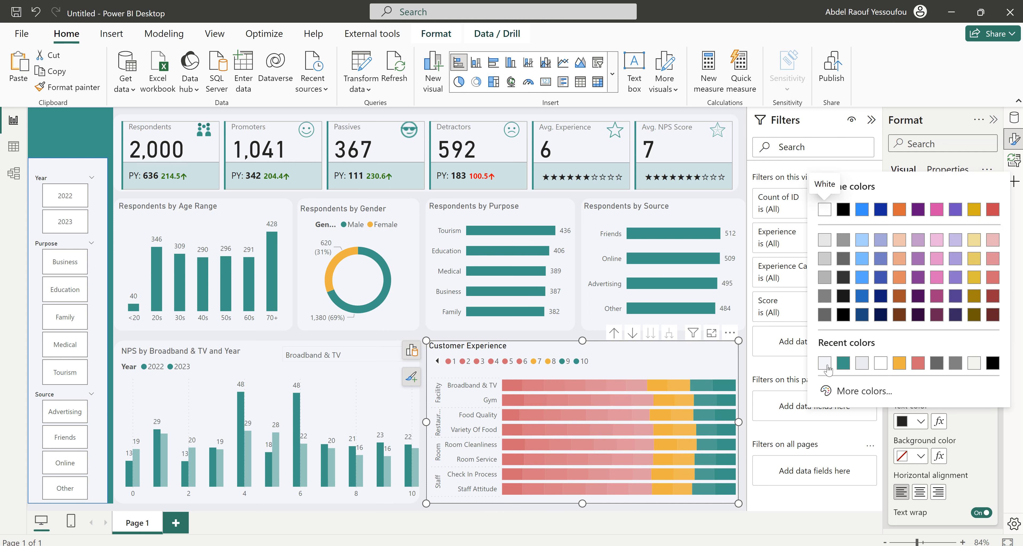
pyautogui.click(826, 316)
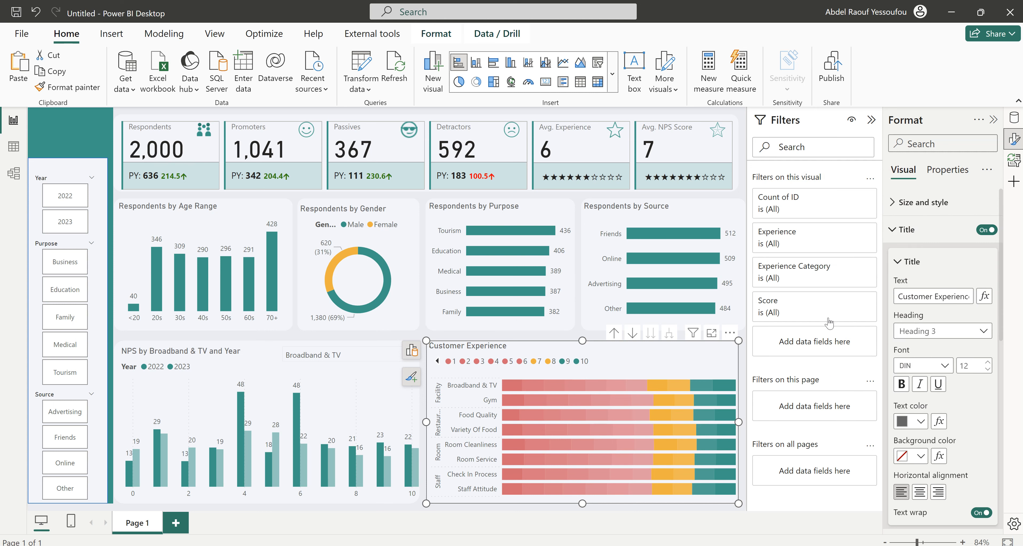
# Check the sidebar header of the finished Hotel_Customer_Feedback2 report, and return to the untitled report.
pyautogui.click(202, 357)
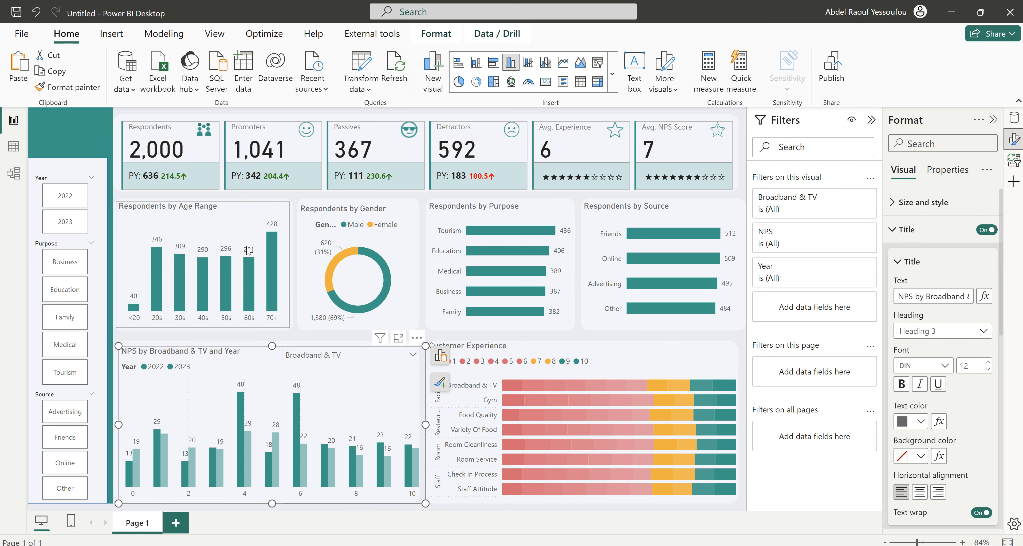
pyautogui.click(312, 197)
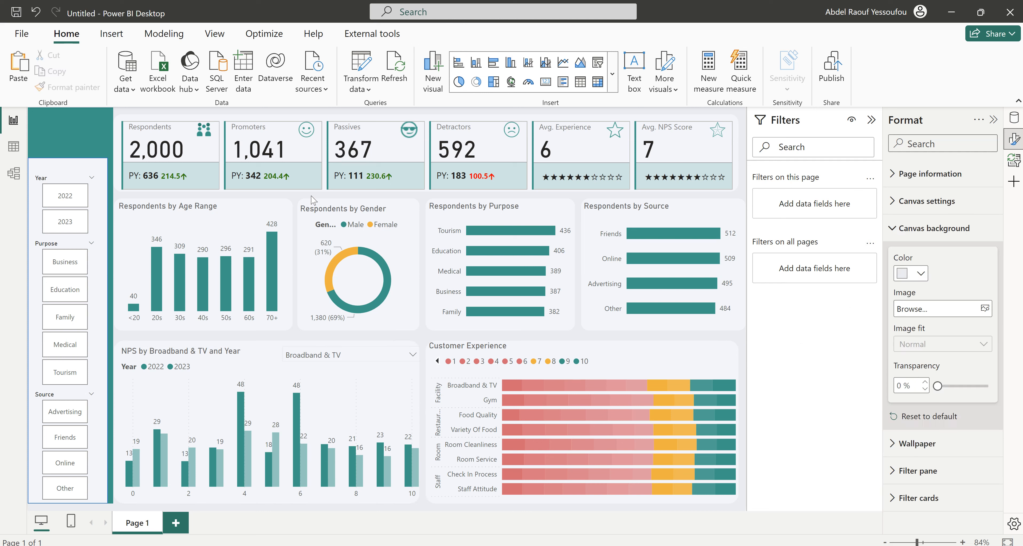
pyautogui.click(70, 141)
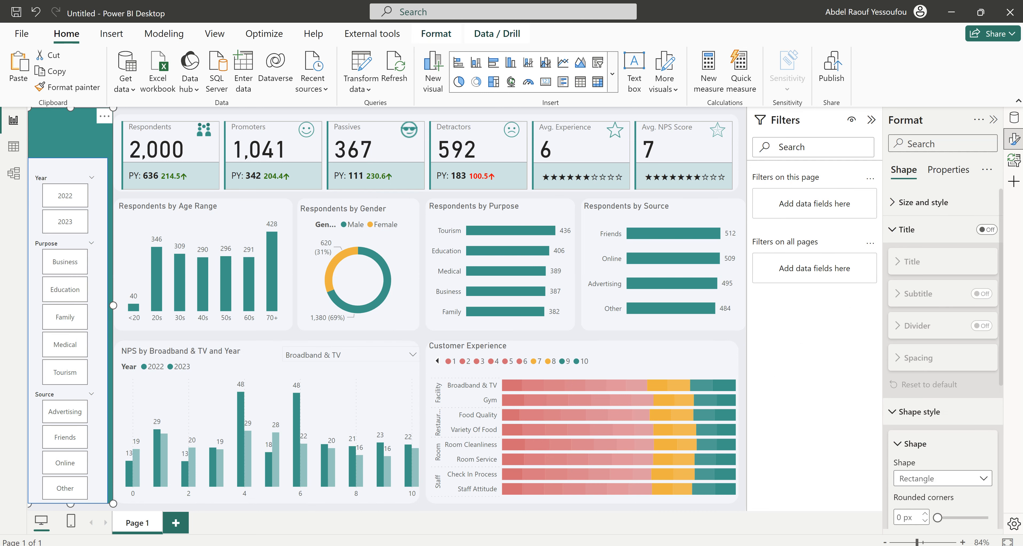
pyautogui.moveTo(676, 545)
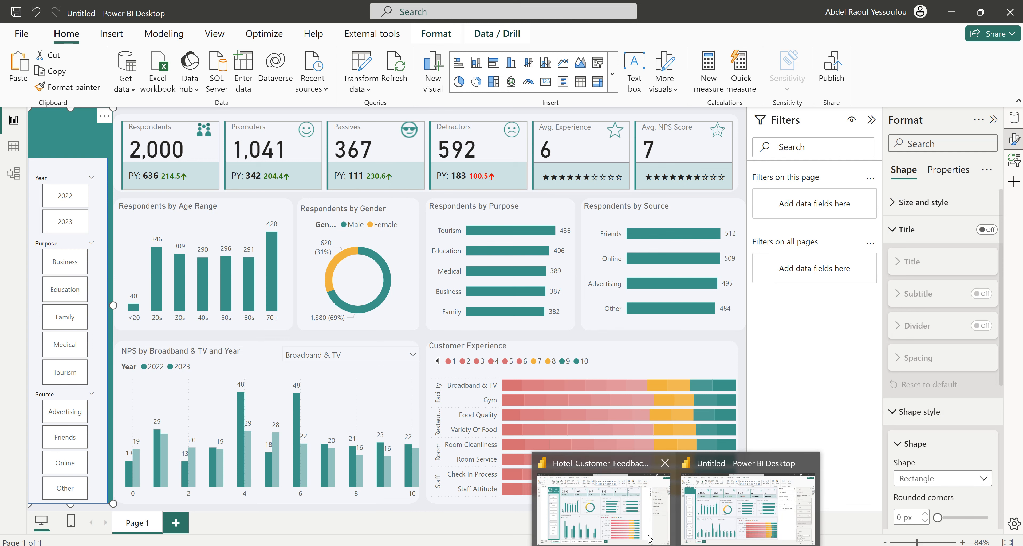
pyautogui.click(597, 516)
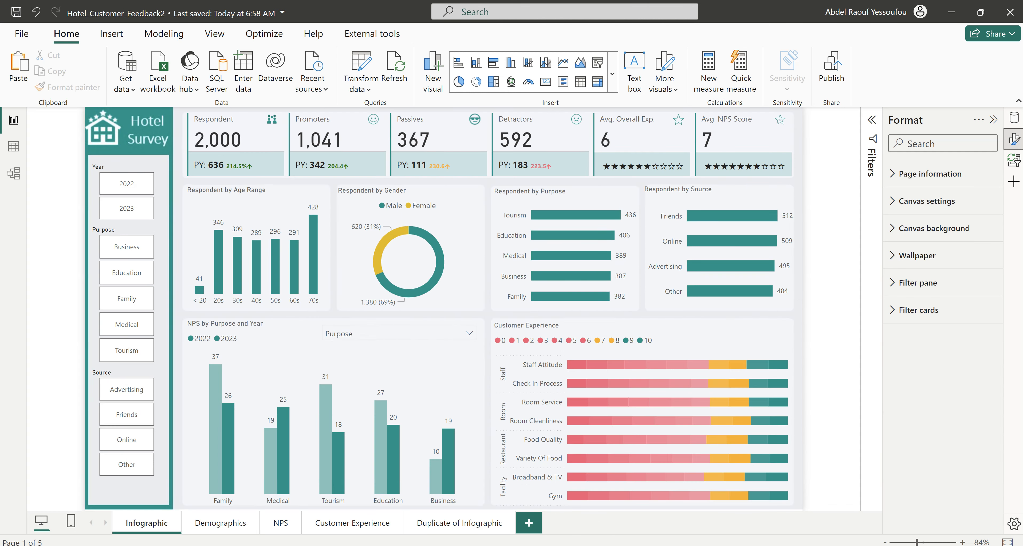
pyautogui.click(951, 14)
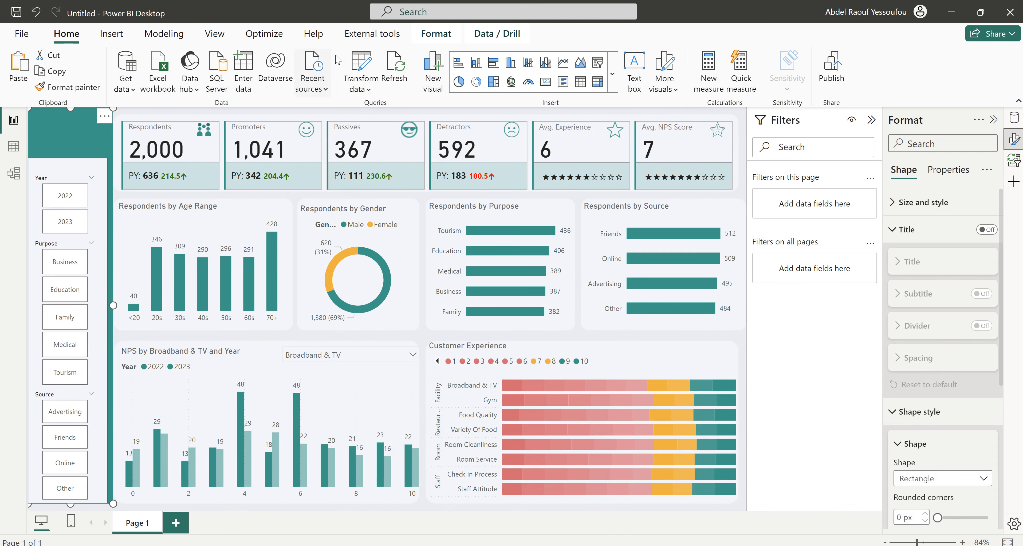
# Insert the image icons8-hotel-50(1).png and shrink it into the upper corner of the teal sidebar header.
pyautogui.click(113, 35)
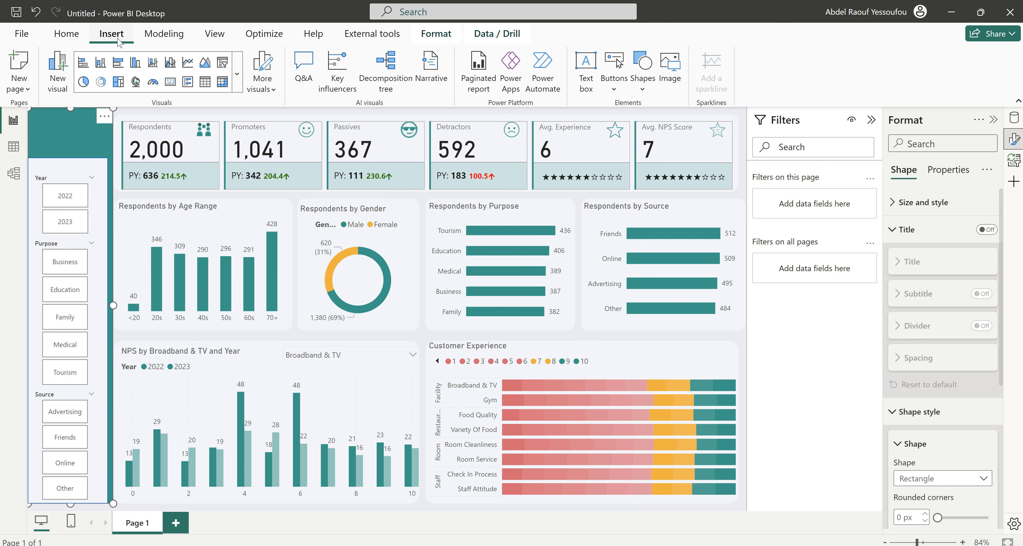
pyautogui.click(676, 81)
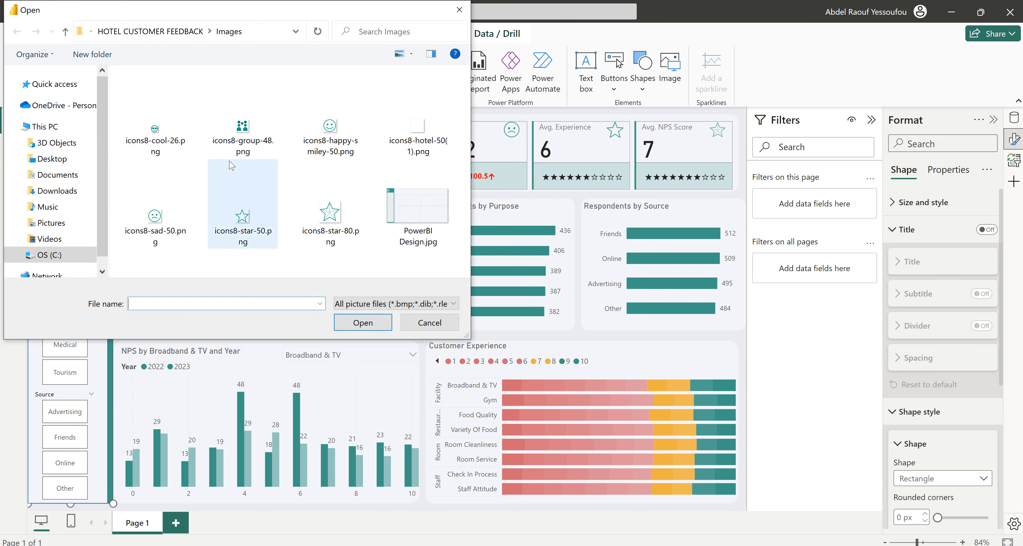
pyautogui.click(428, 134)
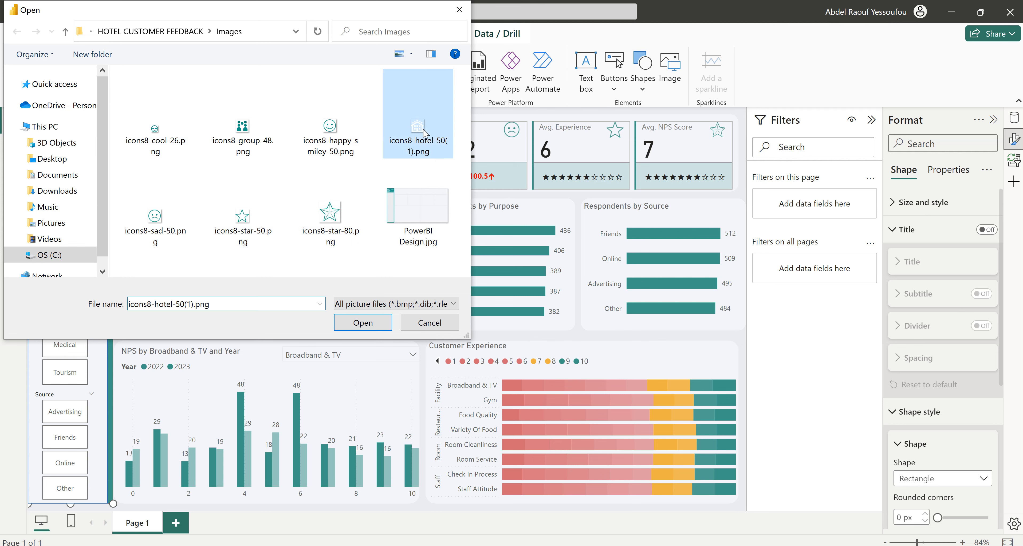
pyautogui.click(362, 322)
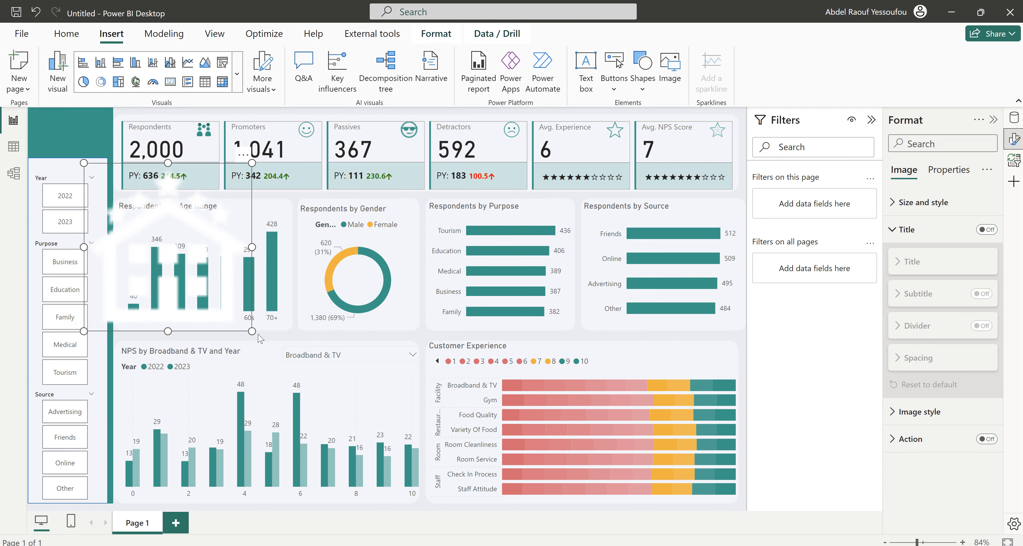
pyautogui.moveTo(252, 331); pyautogui.dragTo(31, 130)
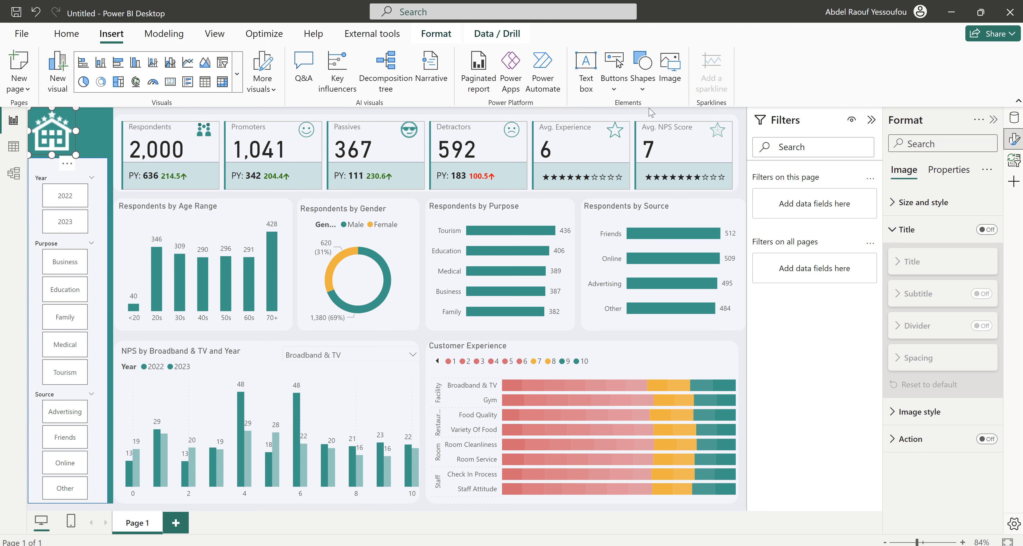
# Add a text box reading "Hotel Survey" without a background, sized about 102 wide and 38 high.
pyautogui.click(592, 92)
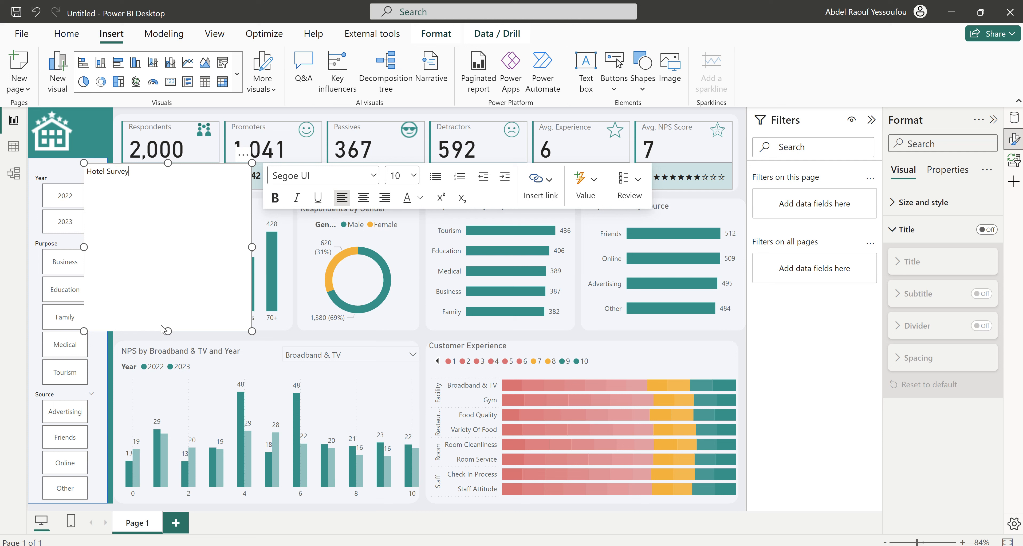
pyautogui.moveTo(168, 333); pyautogui.dragTo(175, 186)
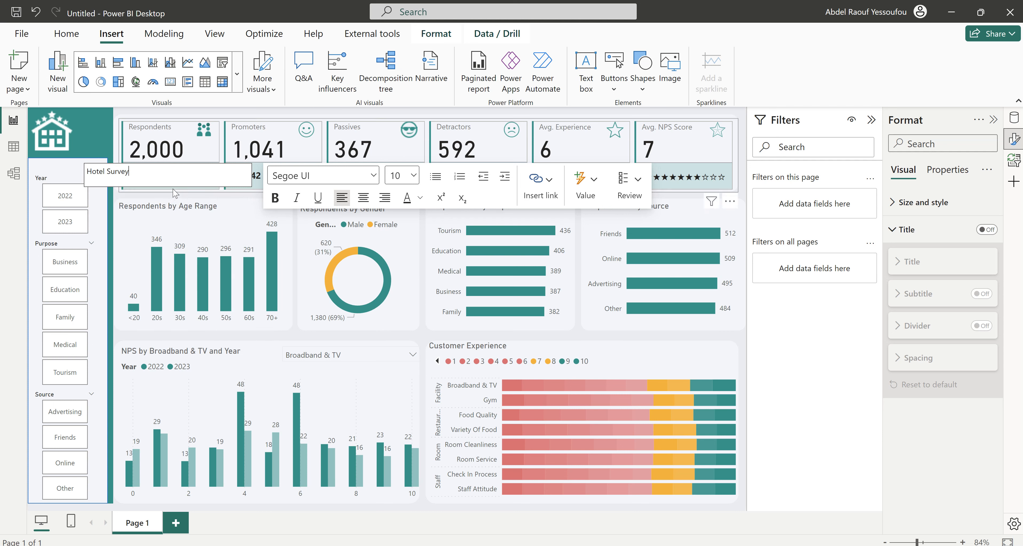
pyautogui.click(899, 202)
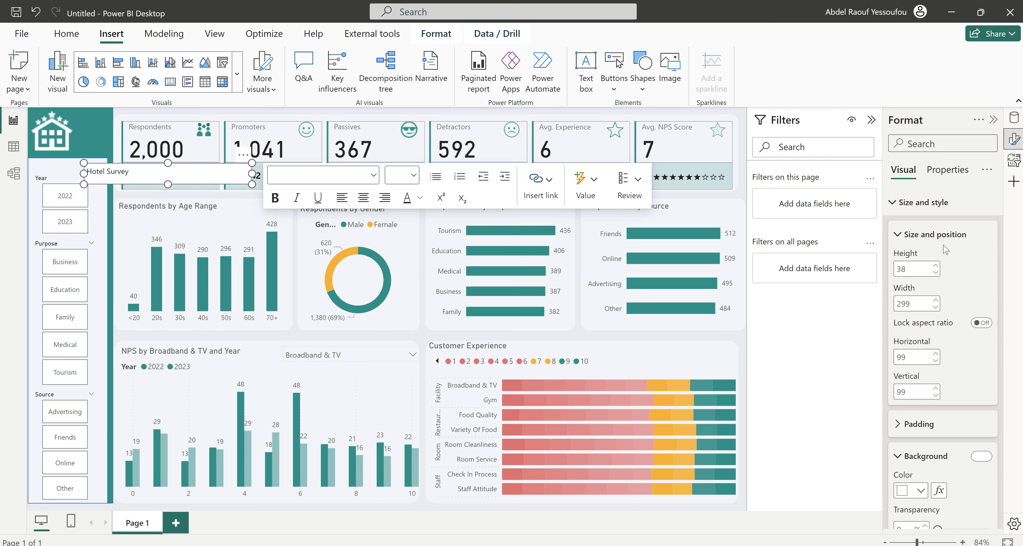
pyautogui.click(983, 456)
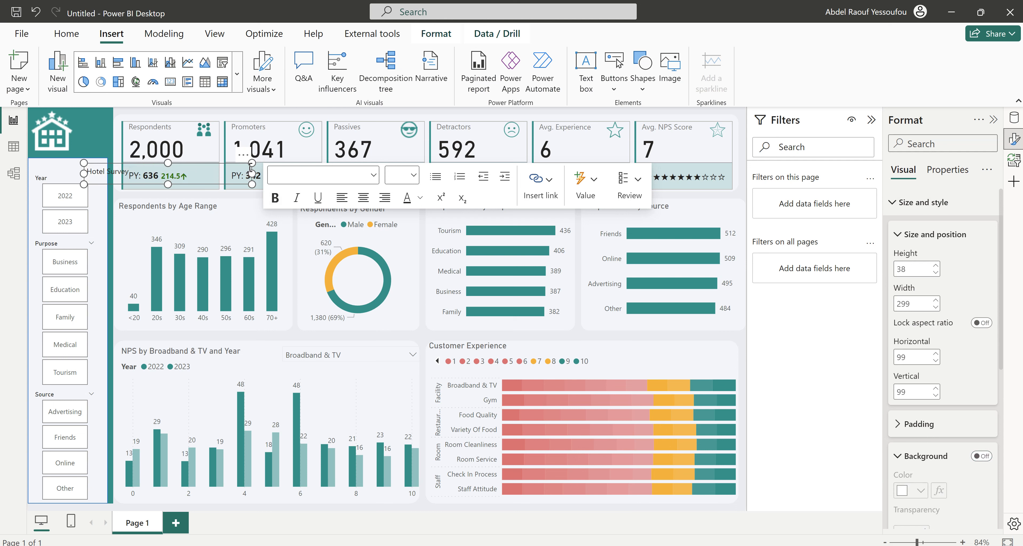
pyautogui.moveTo(252, 173); pyautogui.dragTo(141, 179)
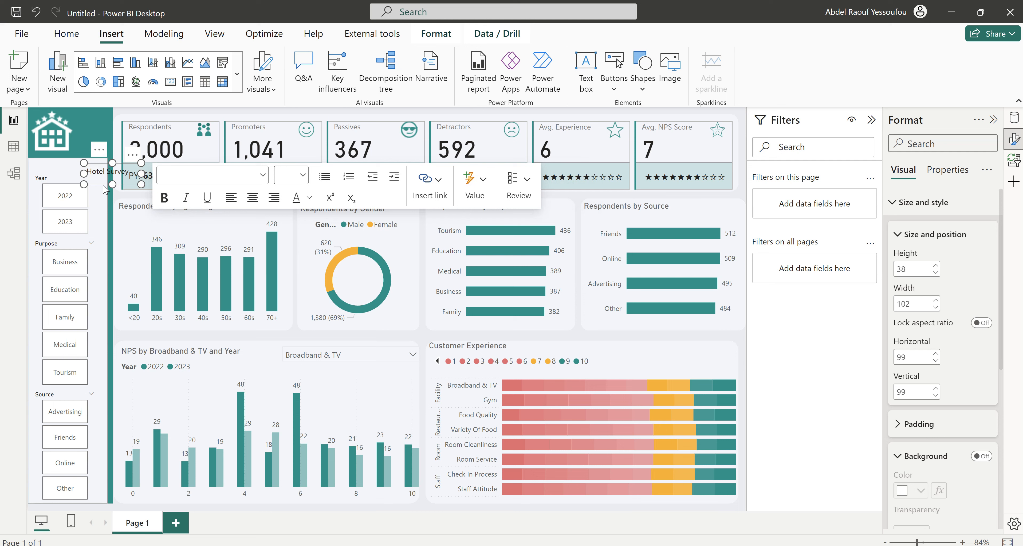
# Place the text box beside the hotel icon at a height of about 69, with "Hotel" and "Survey" on separate lines.
pyautogui.moveTo(138, 160); pyautogui.dragTo(125, 117)
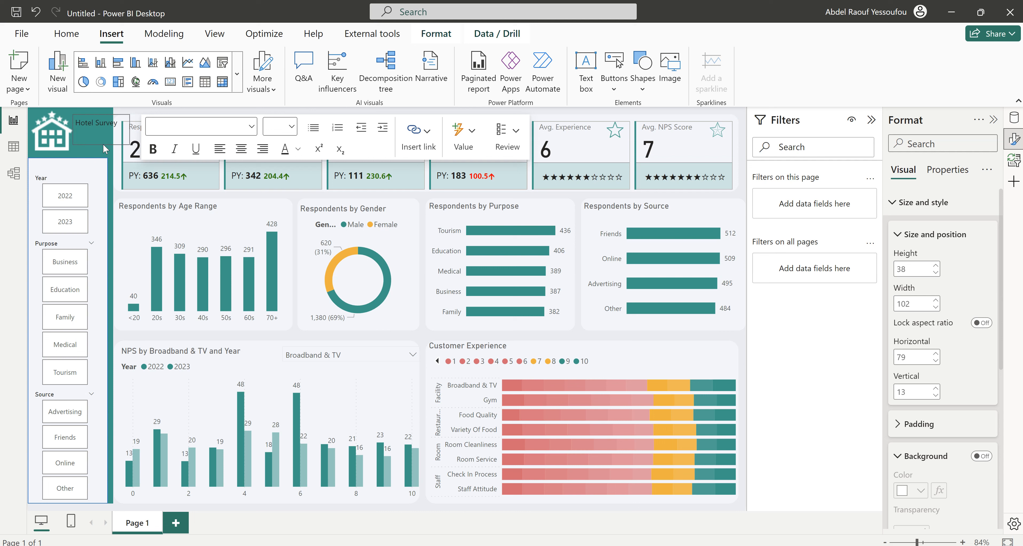
pyautogui.moveTo(103, 150); pyautogui.dragTo(102, 152)
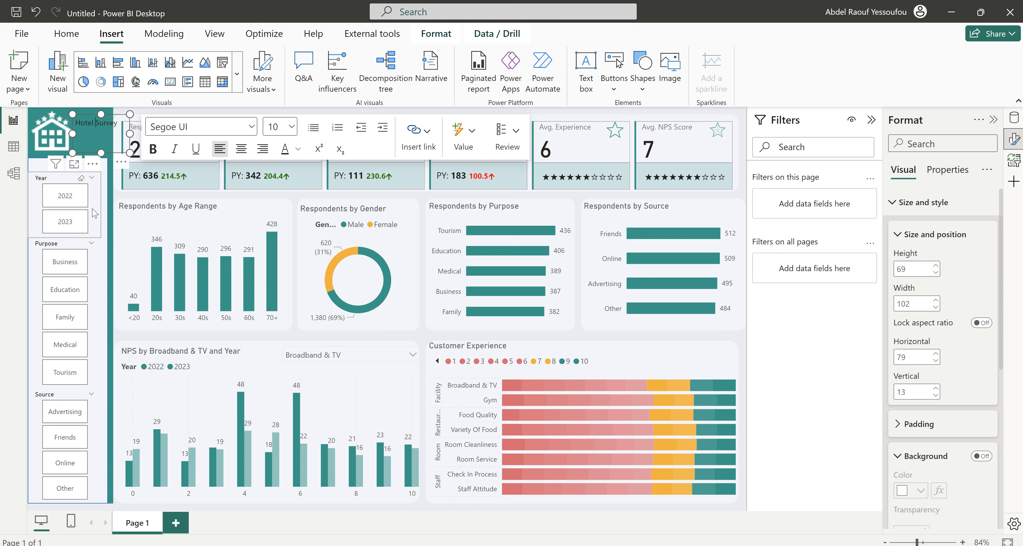
pyautogui.press('Return')
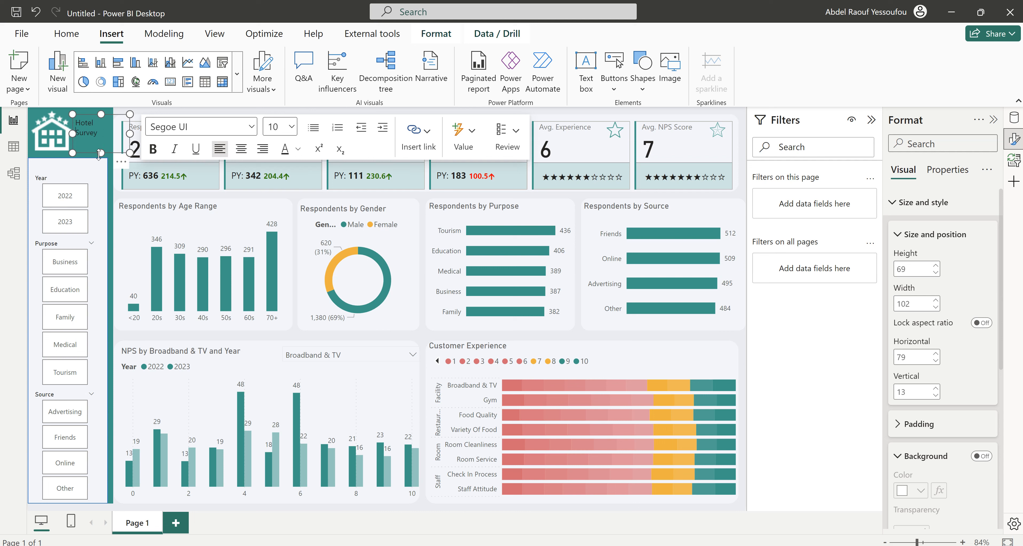
# Center the "Hotel Survey" text and narrow its box to a width of about 72 to fit the sidebar.
pyautogui.moveTo(107, 132); pyautogui.dragTo(73, 119)
pyautogui.click(240, 148)
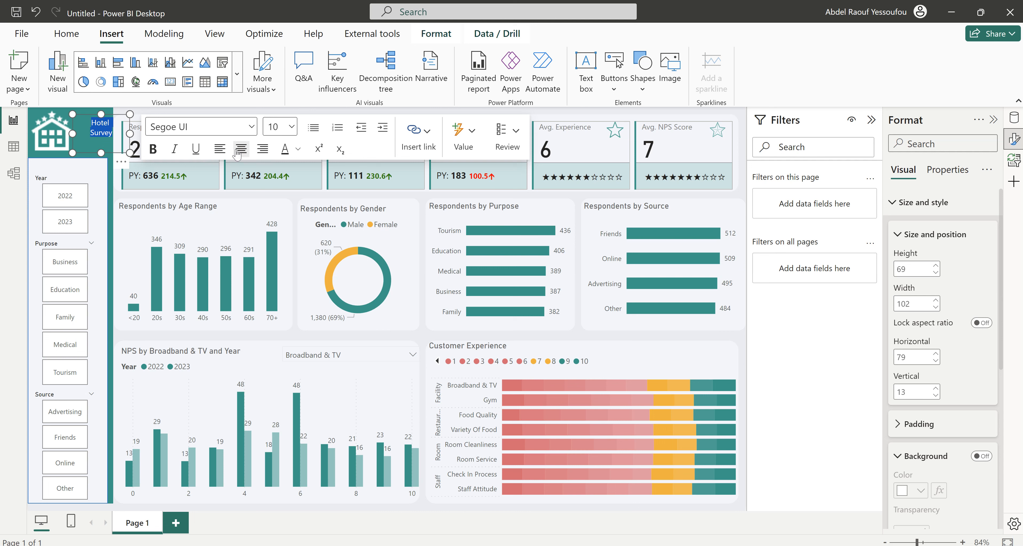
pyautogui.moveTo(129, 134); pyautogui.dragTo(113, 137)
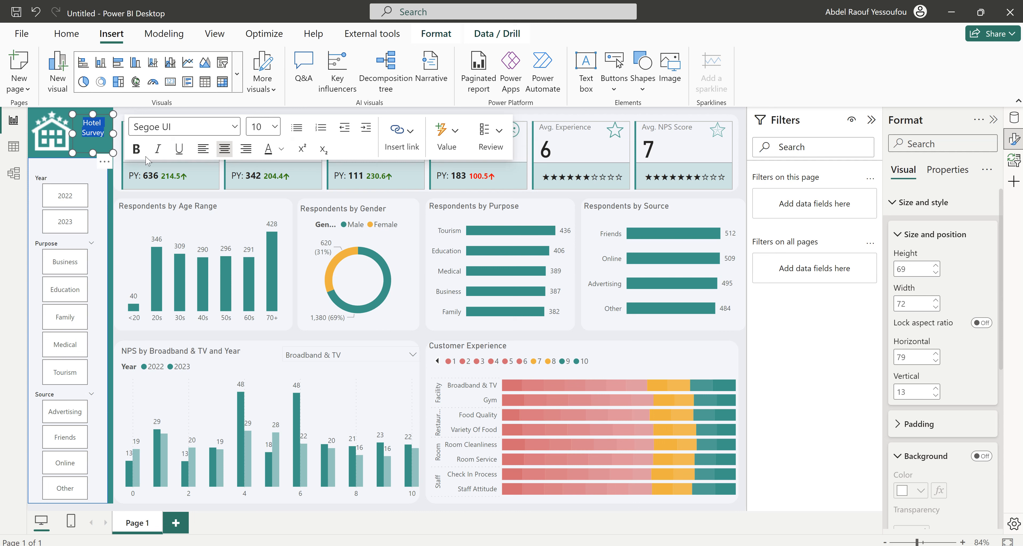
# Make the "Hotel Survey" text bold at font size 14, and enlarge its box to about 80 by 80.
pyautogui.click(136, 149)
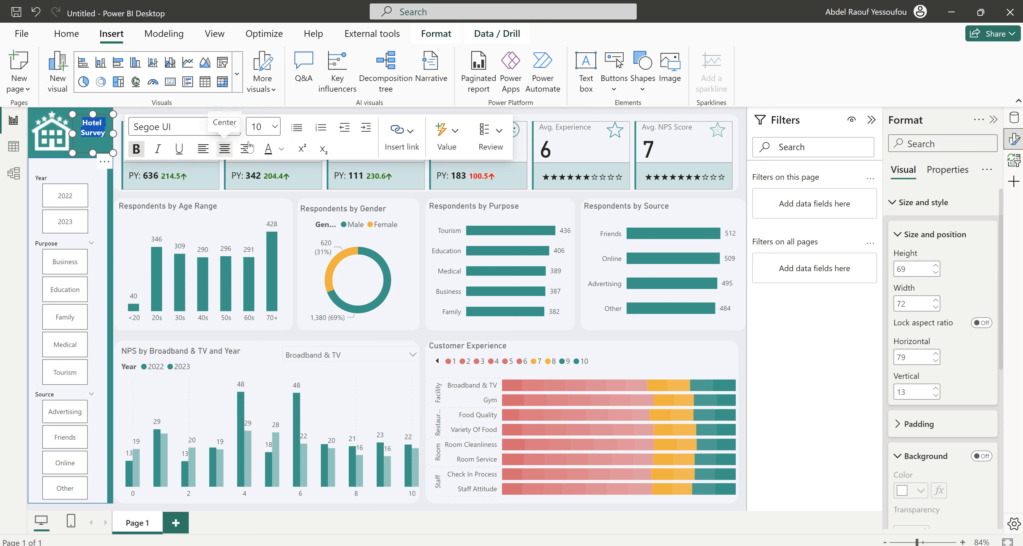
pyautogui.click(273, 127)
pyautogui.click(258, 261)
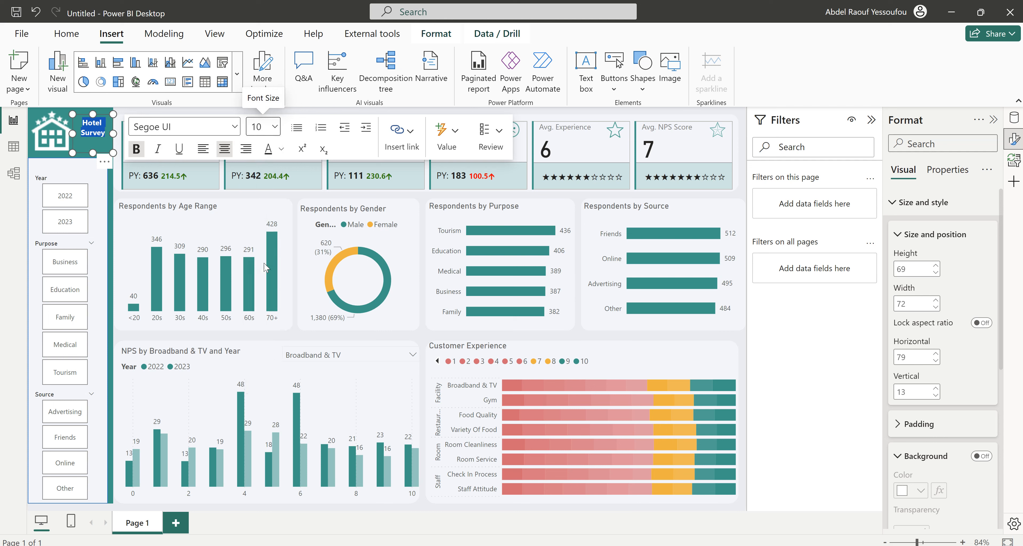
pyautogui.click(274, 127)
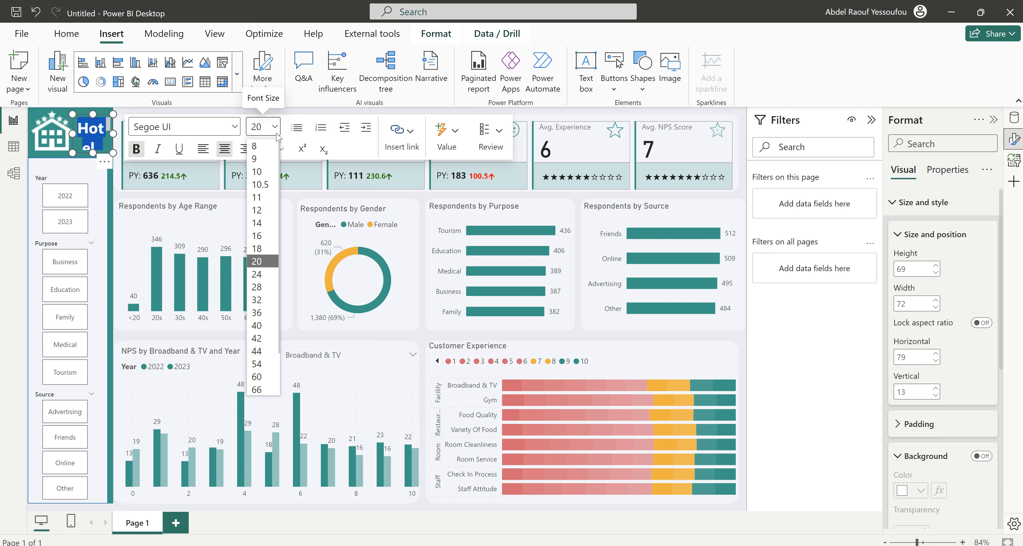
pyautogui.click(264, 227)
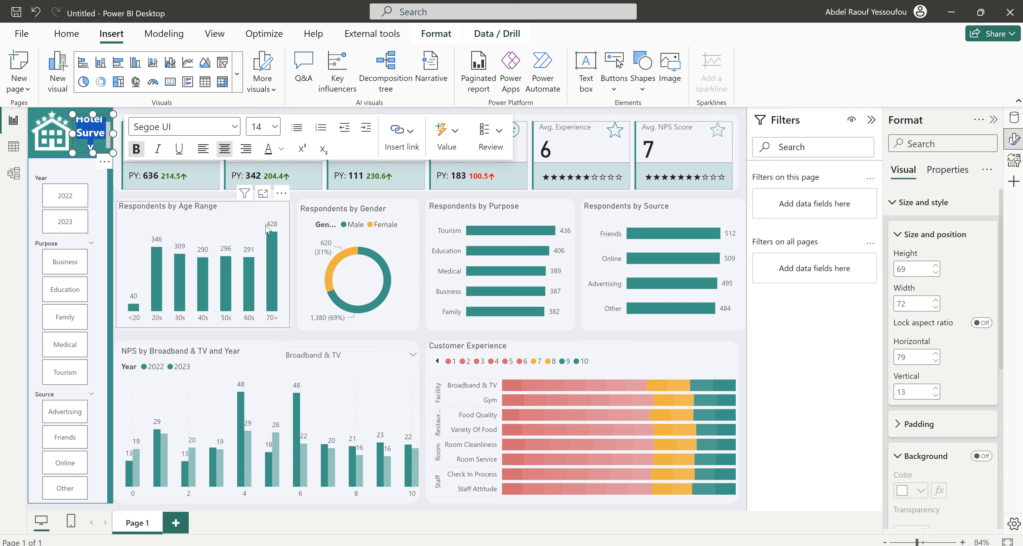
pyautogui.moveTo(95, 115); pyautogui.dragTo(68, 130)
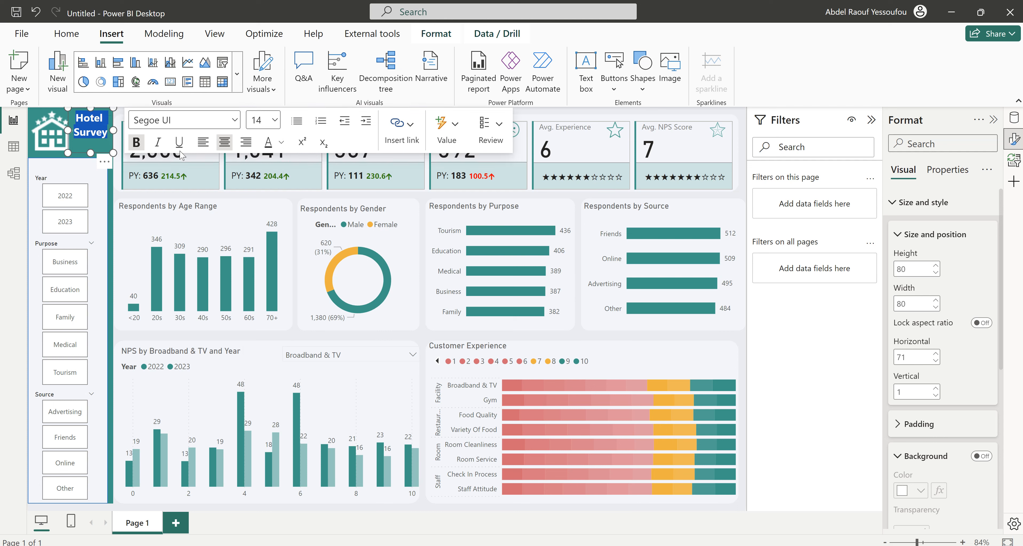
# Color the "Hotel Survey" text white and deselect everything on the page.
pyautogui.click(281, 142)
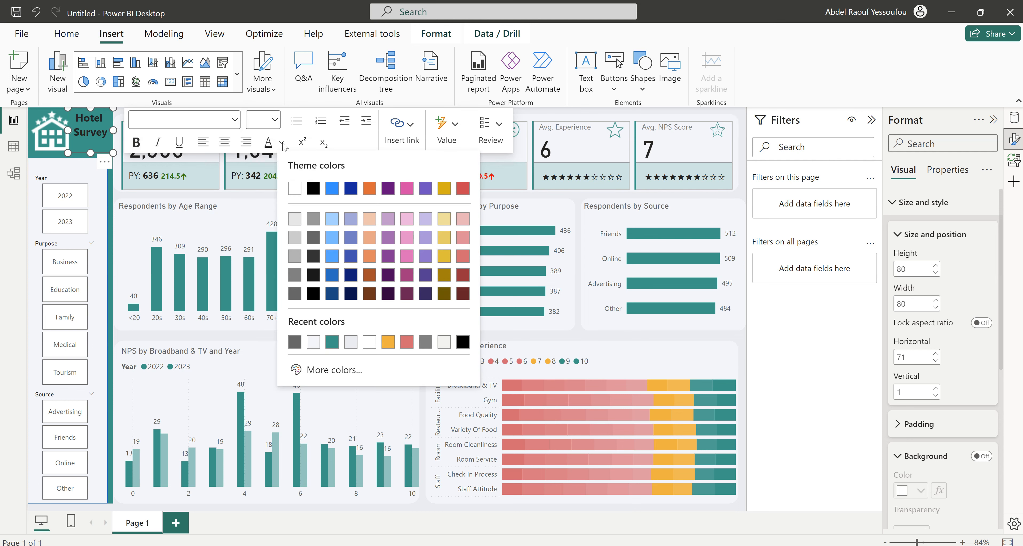
pyautogui.click(294, 188)
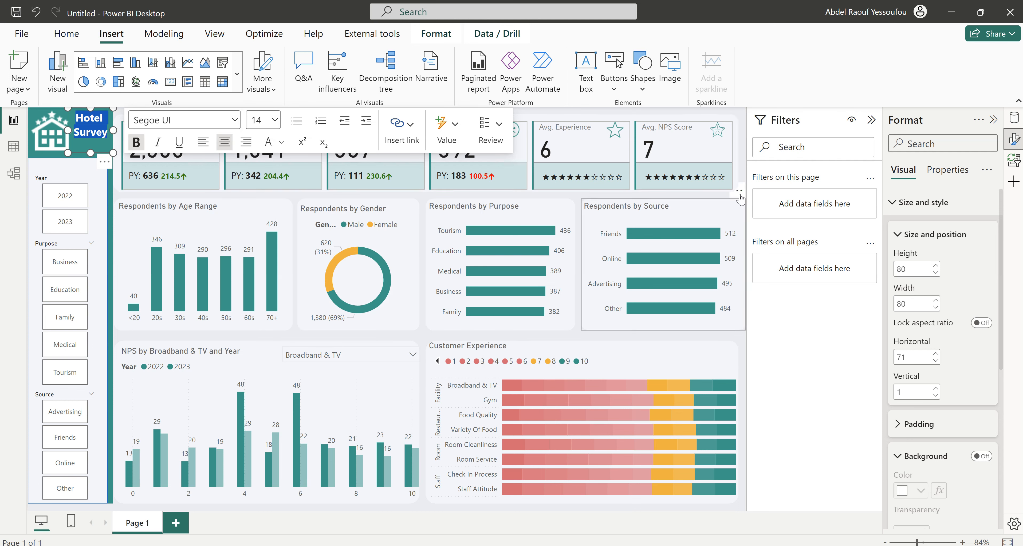
pyautogui.click(739, 169)
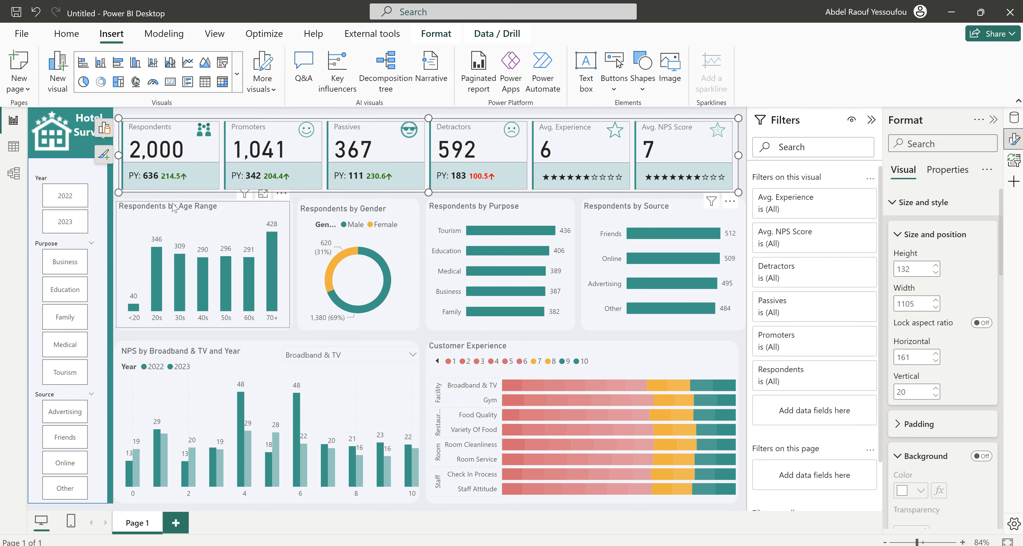
pyautogui.click(112, 200)
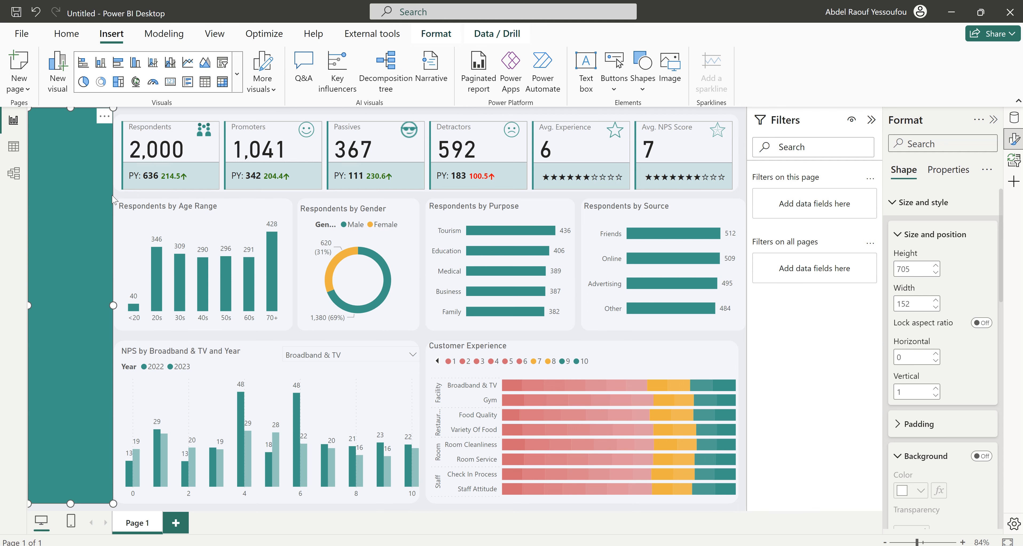
pyautogui.press('Escape')
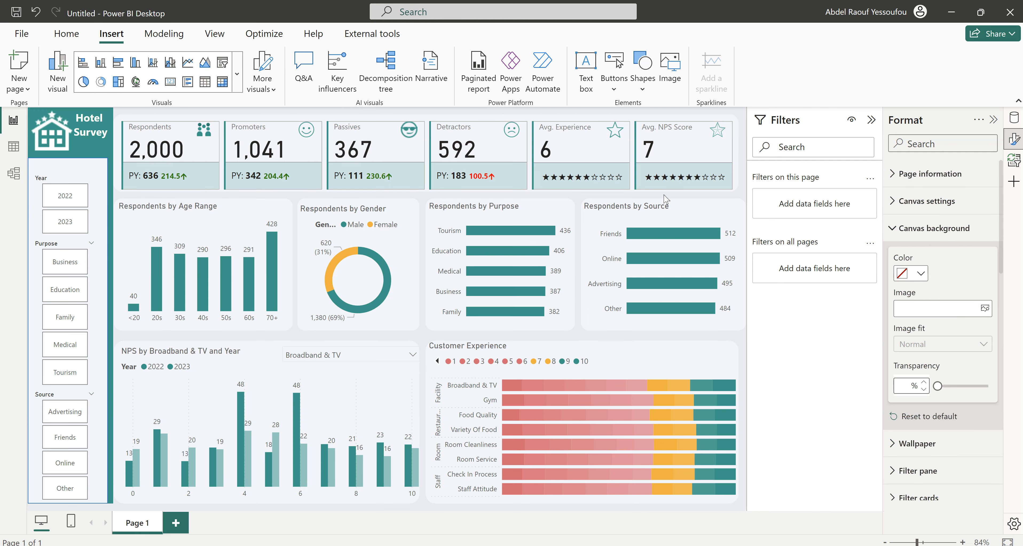